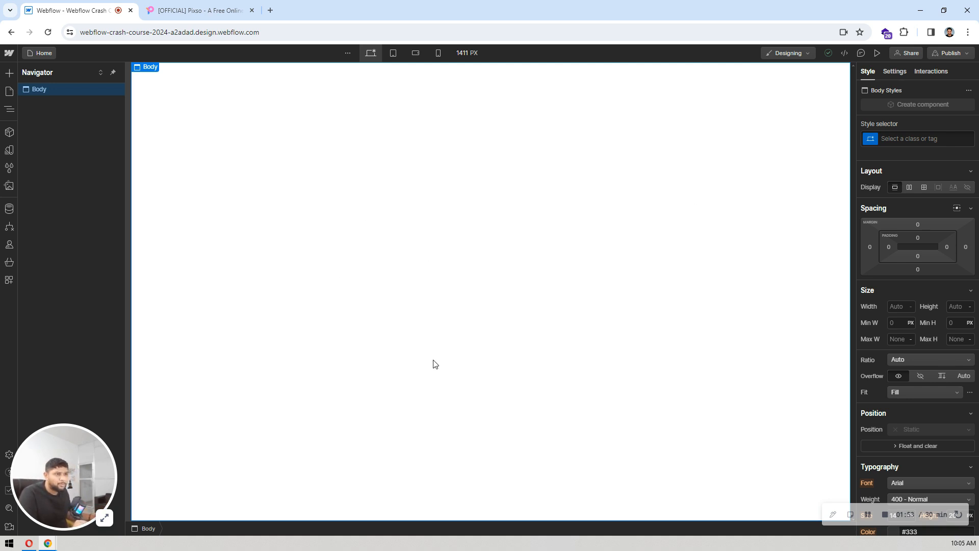
- Switch to the Pixso website and examine the hero section's heading, description, button and product mockup
click(227, 6)
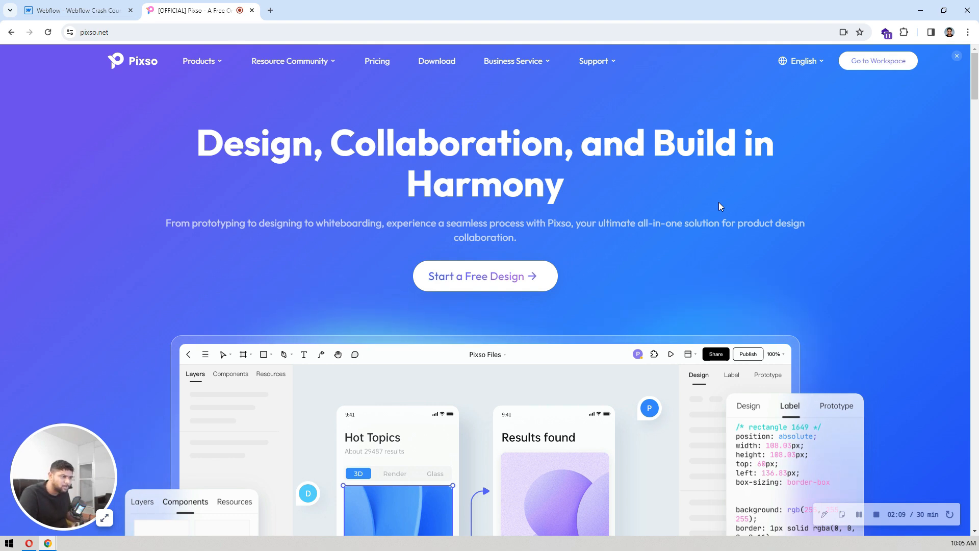
drag(205, 139, 417, 200)
drag(341, 223, 505, 224)
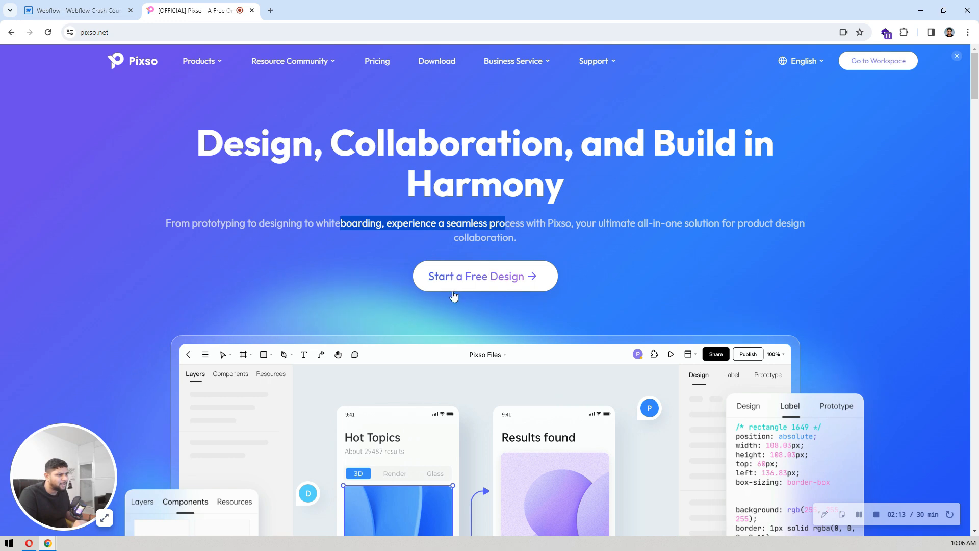
click(577, 184)
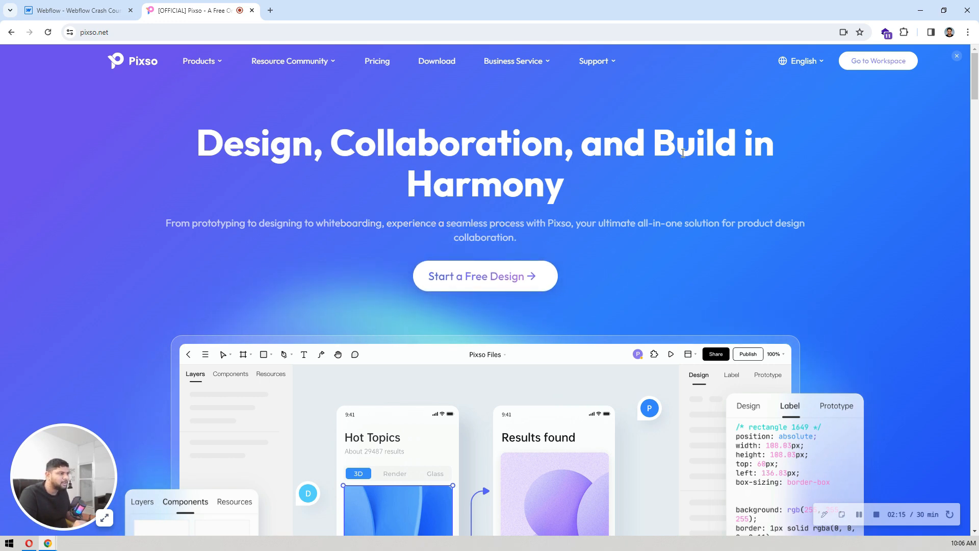
scroll(577, 182, down, 4)
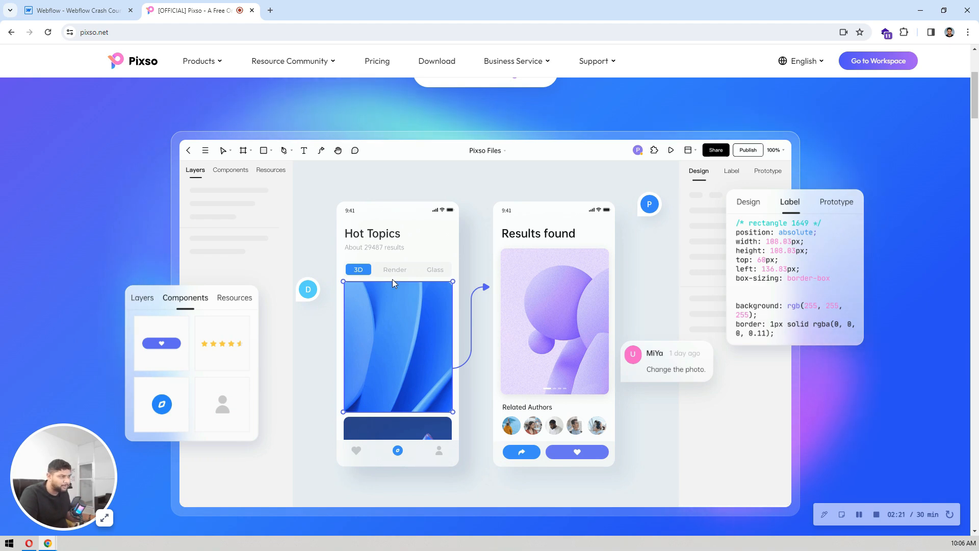
scroll(393, 279, down, 4)
scroll(393, 280, up, 8)
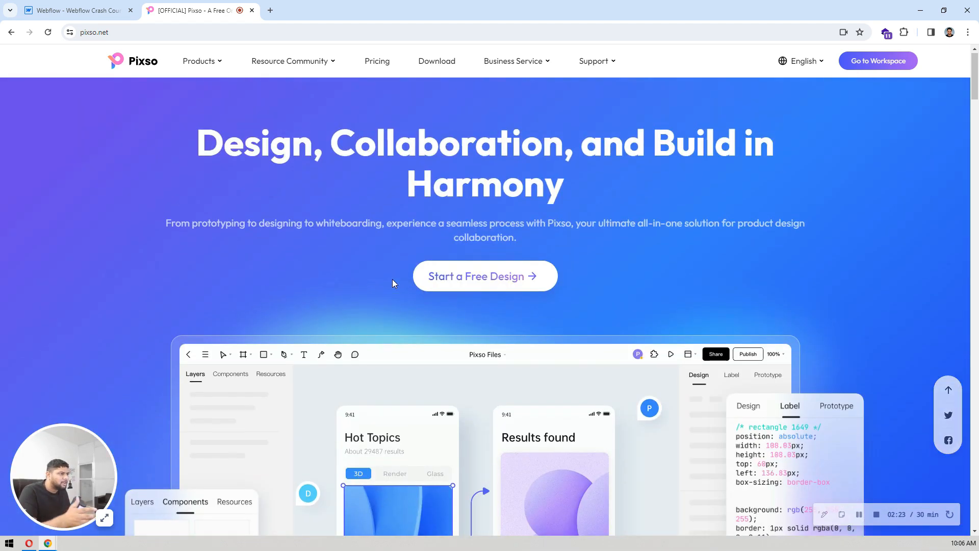
scroll(393, 279, down, 5)
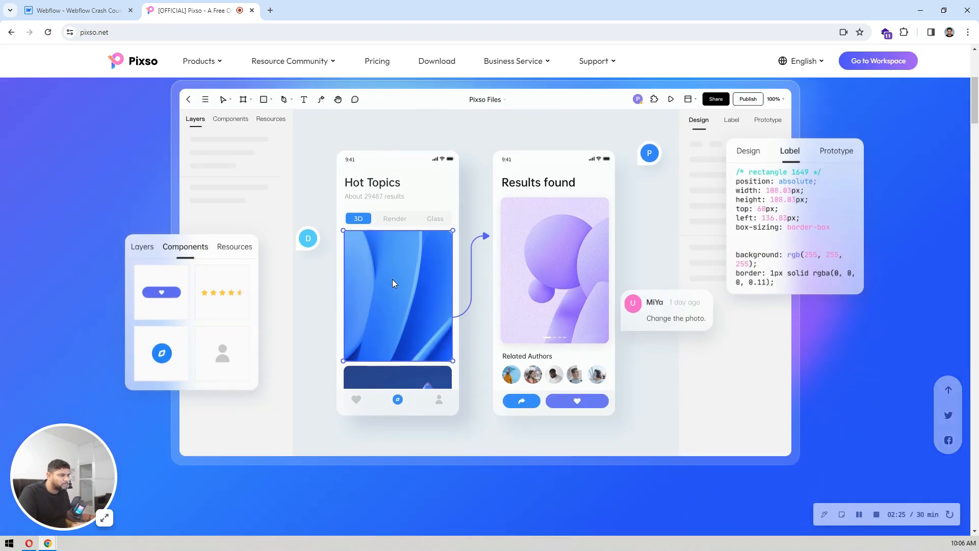
- Examine the Pixso page's feature sections, from Real-time Collaboration to High-fidelity Prototype and Link Delivery
scroll(393, 279, down, 8)
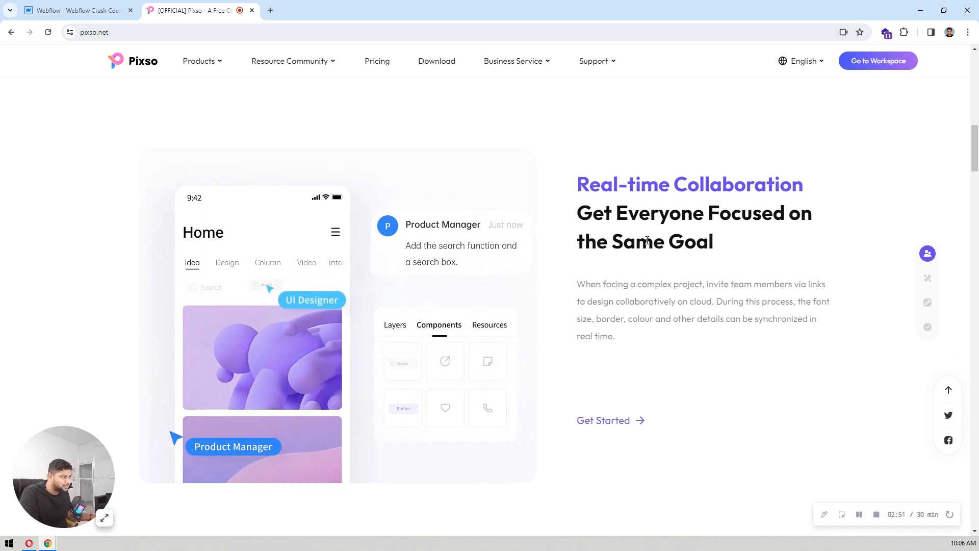
scroll(647, 241, down, 5)
scroll(647, 242, down, 8)
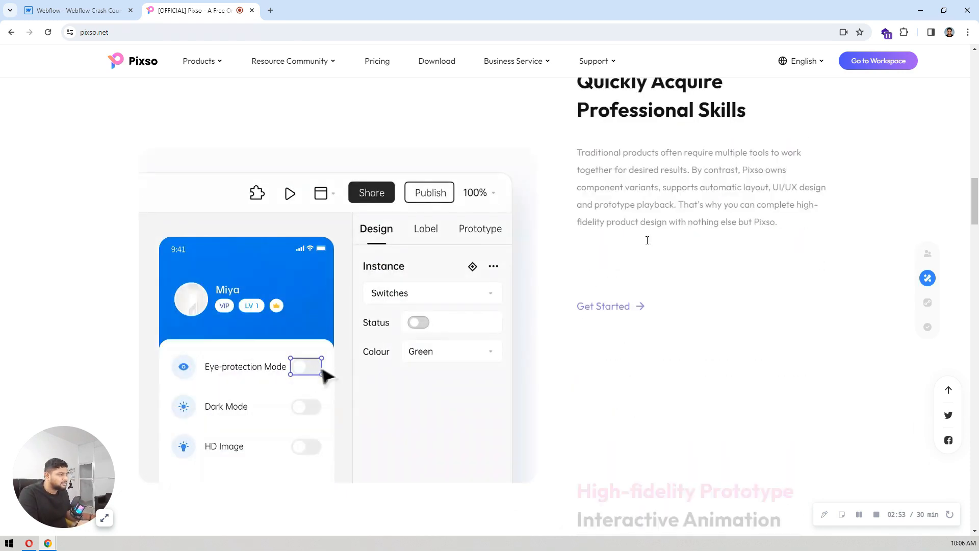
scroll(580, 219, down, 10)
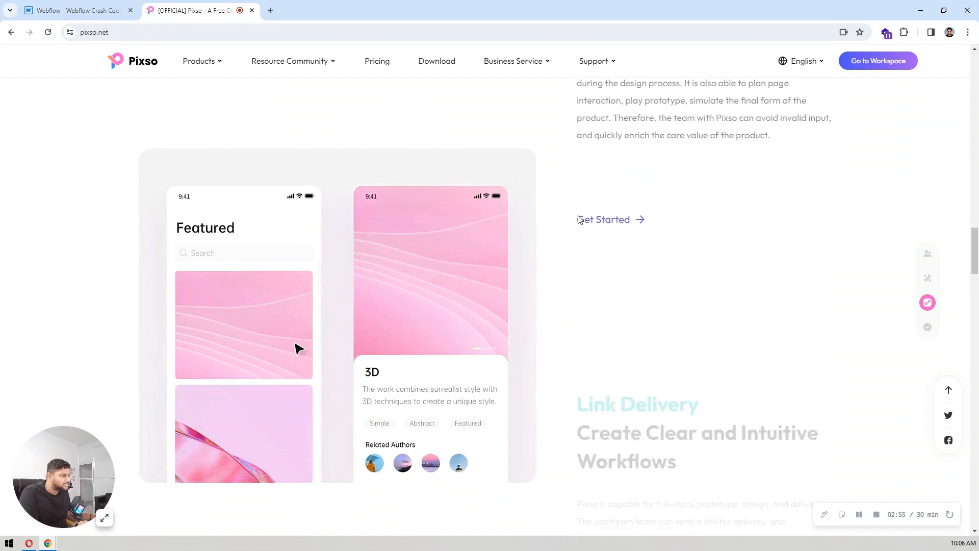
scroll(579, 219, up, 8)
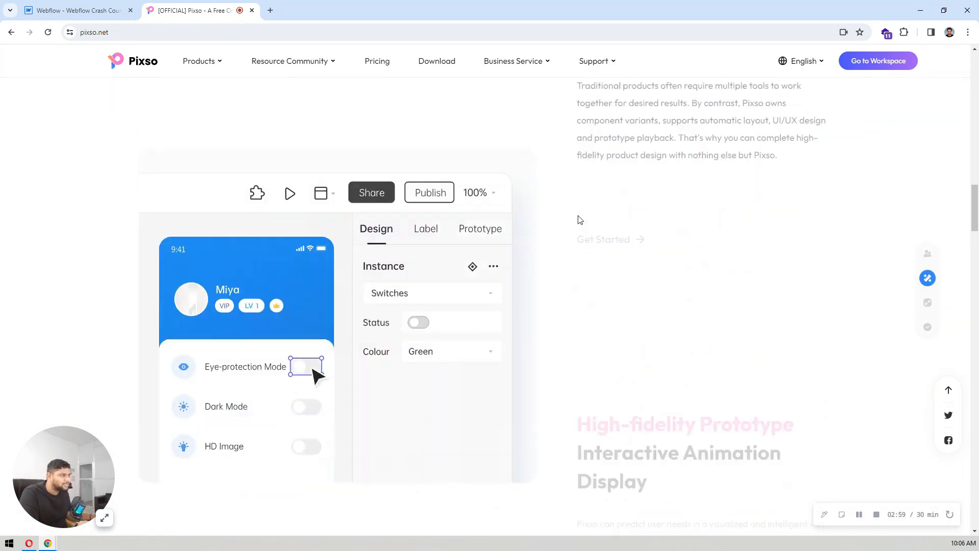
scroll(580, 219, down, 10)
scroll(580, 220, down, 5)
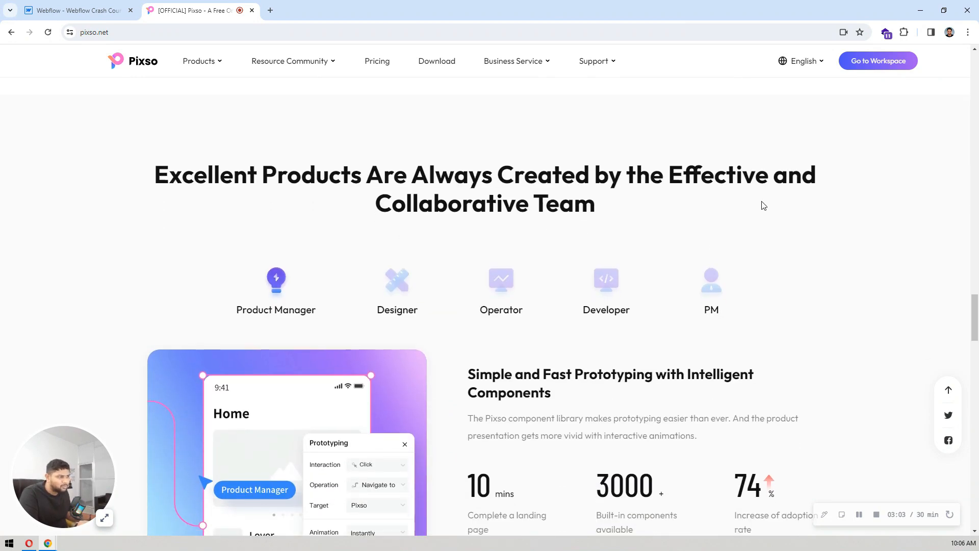
- Examine the Pixso page's team roles section, the supported file format cards and the design resource gallery
scroll(760, 204, down, 2)
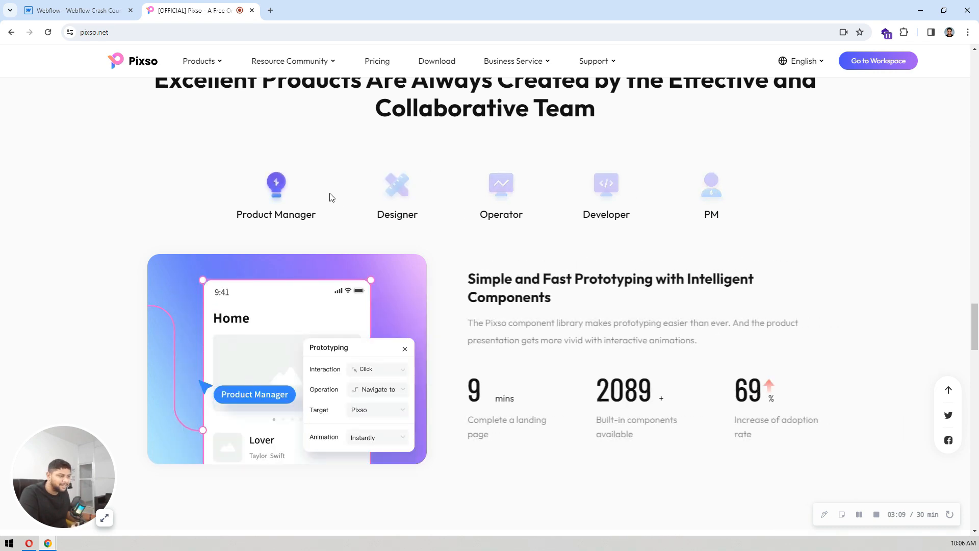
scroll(321, 209, down, 2)
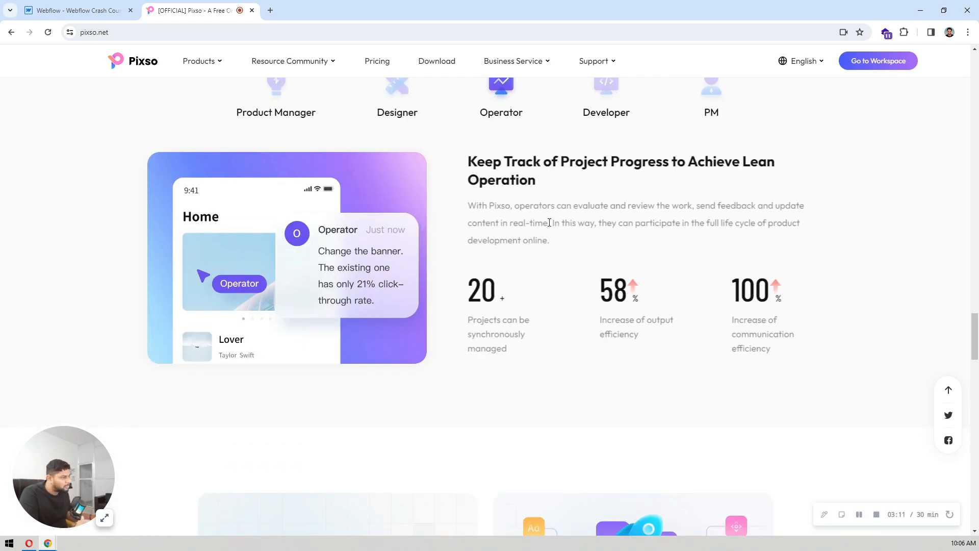
scroll(453, 346, down, 7)
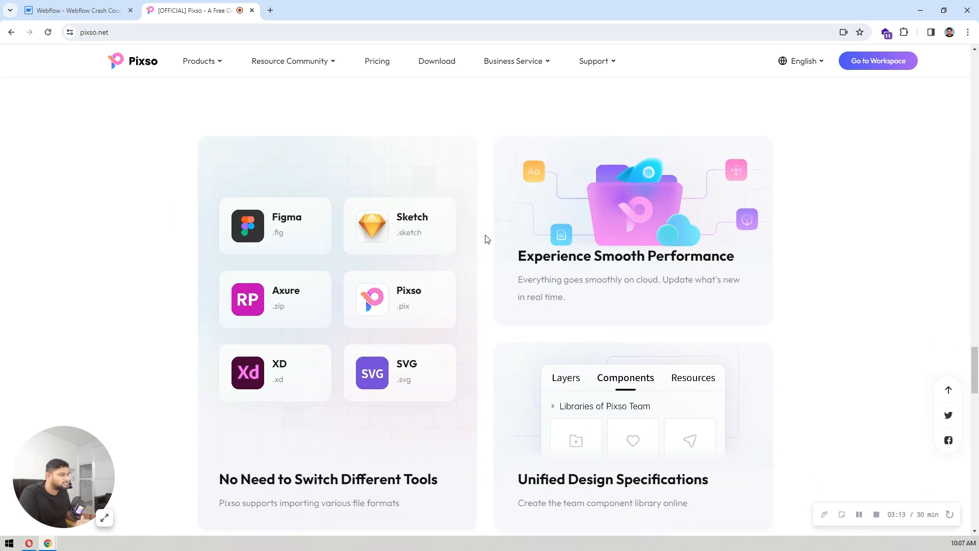
scroll(408, 240, down, 1)
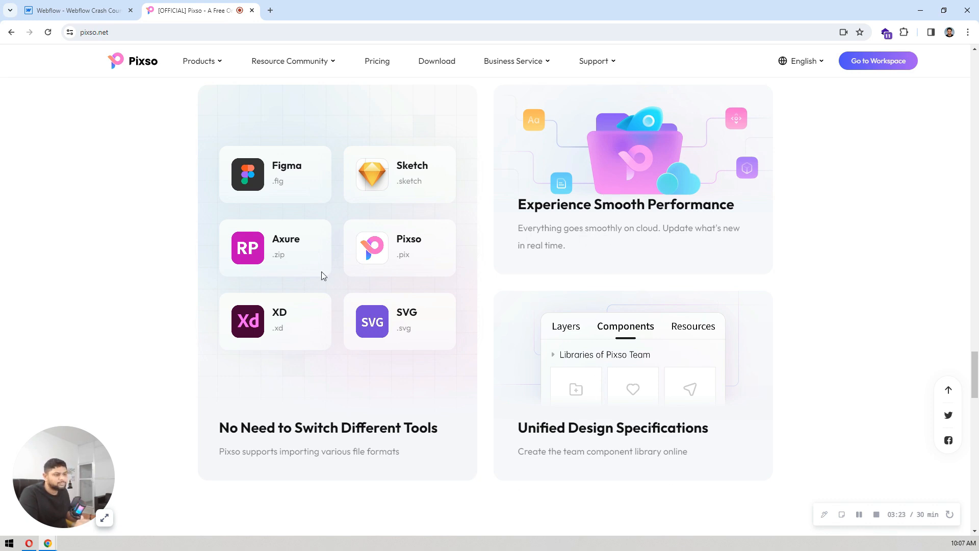
scroll(353, 292, down, 10)
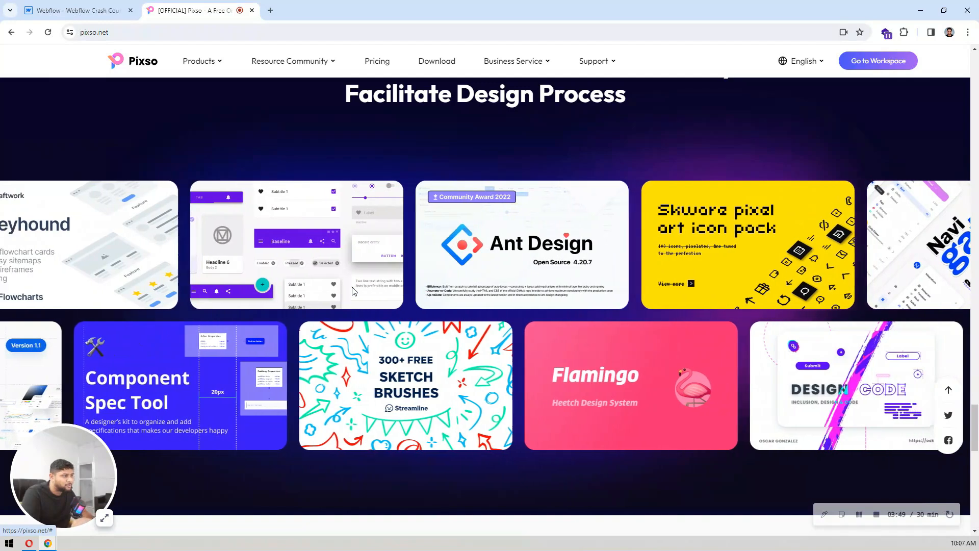
scroll(354, 291, up, 7)
scroll(353, 289, up, 5)
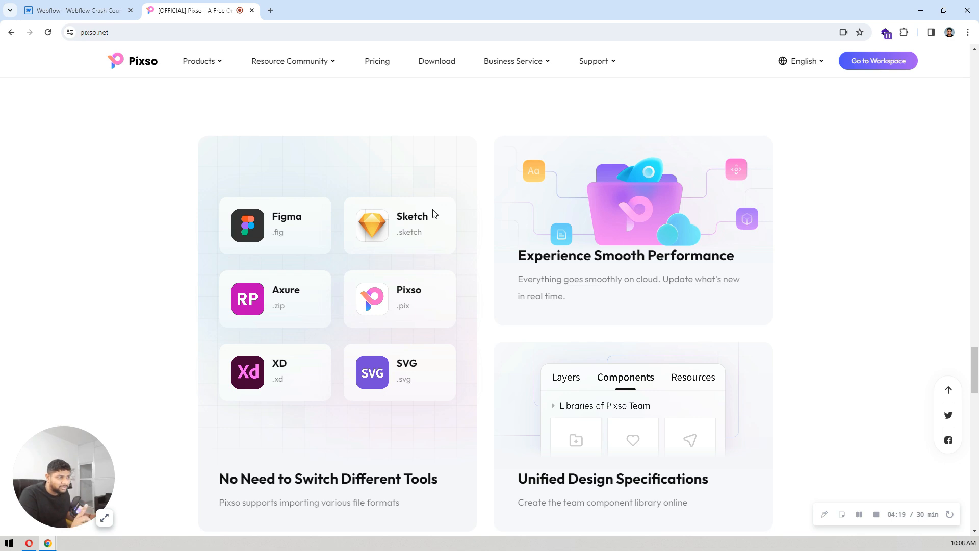
- Switch back to the Webflow project and review the large breakpoint choices and the Designing and Editing modes
click(50, 7)
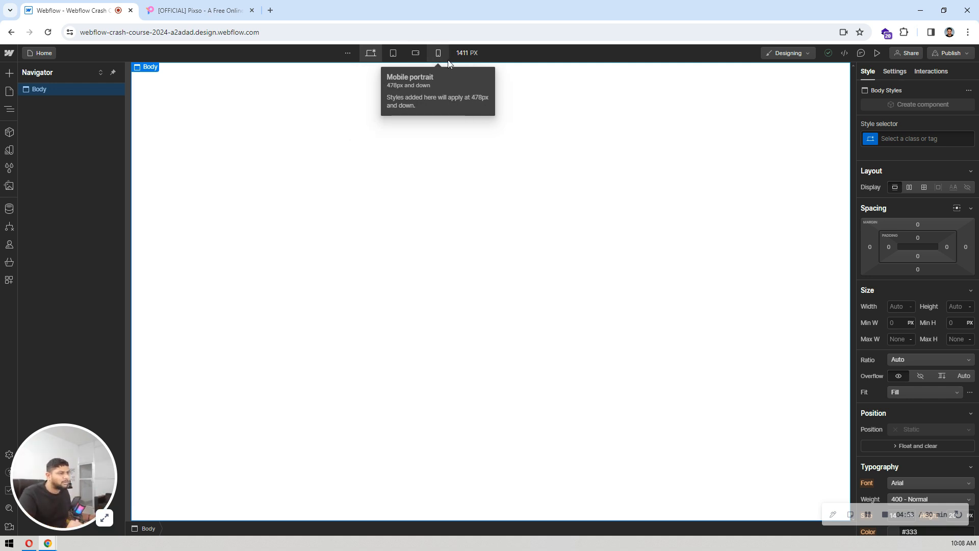
click(347, 54)
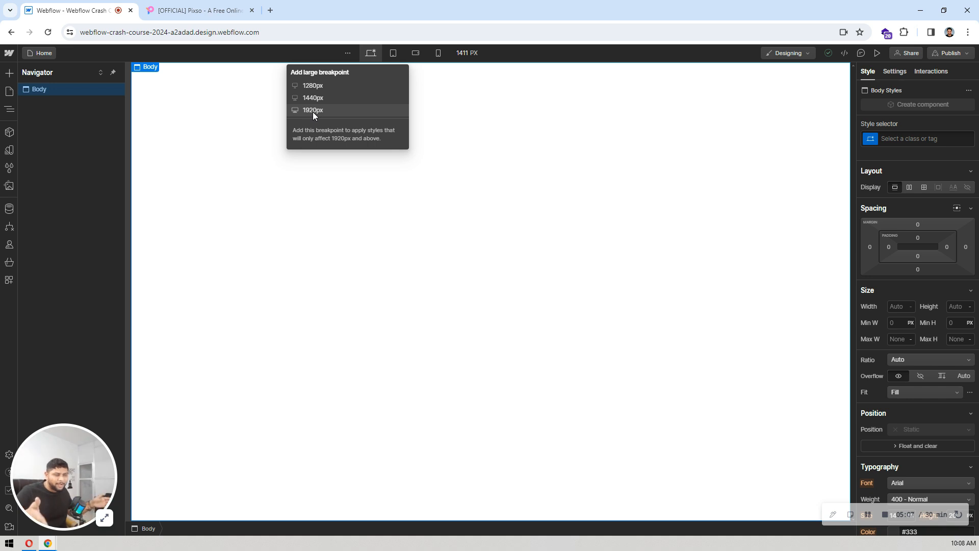
click(528, 165)
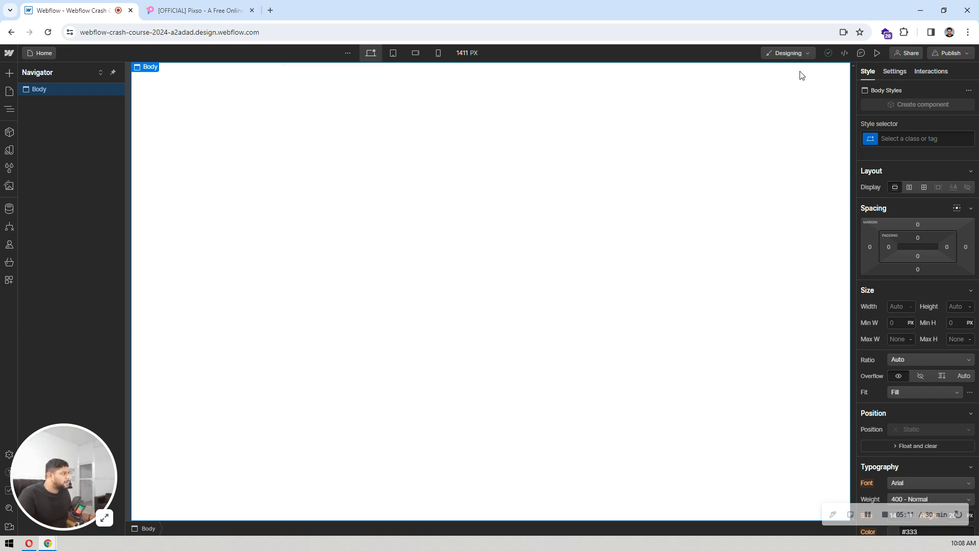
click(788, 53)
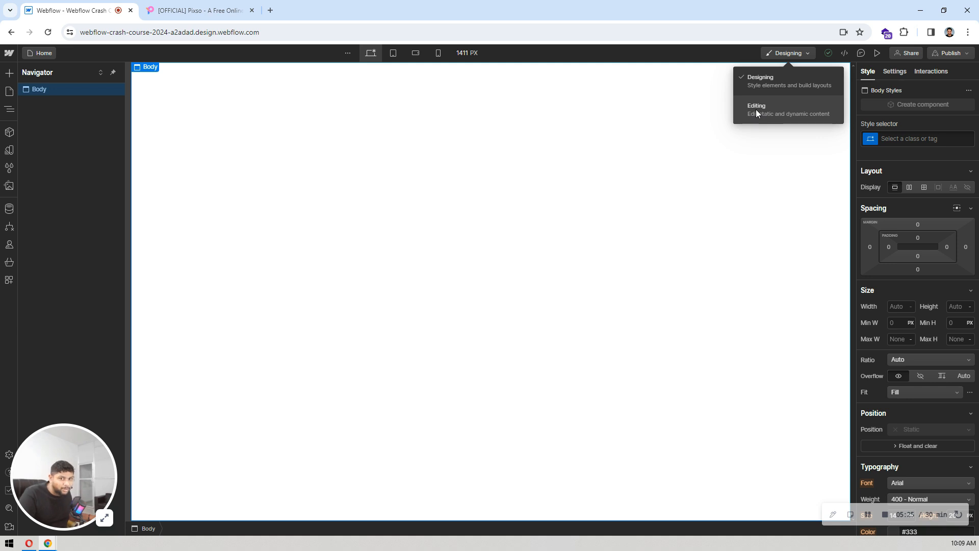
click(656, 140)
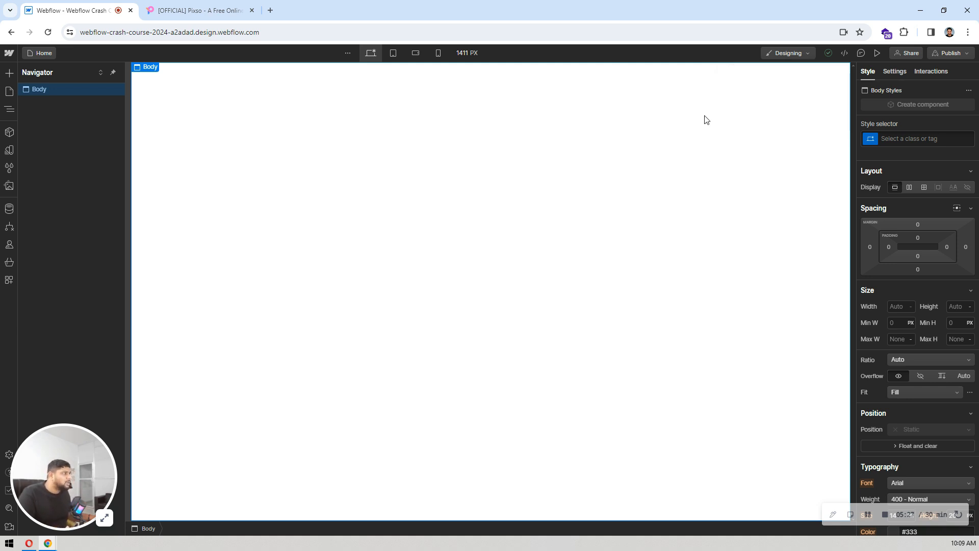
- View the site's exportable HTML, CSS and JS code, and close the export without preparing a ZIP
click(844, 52)
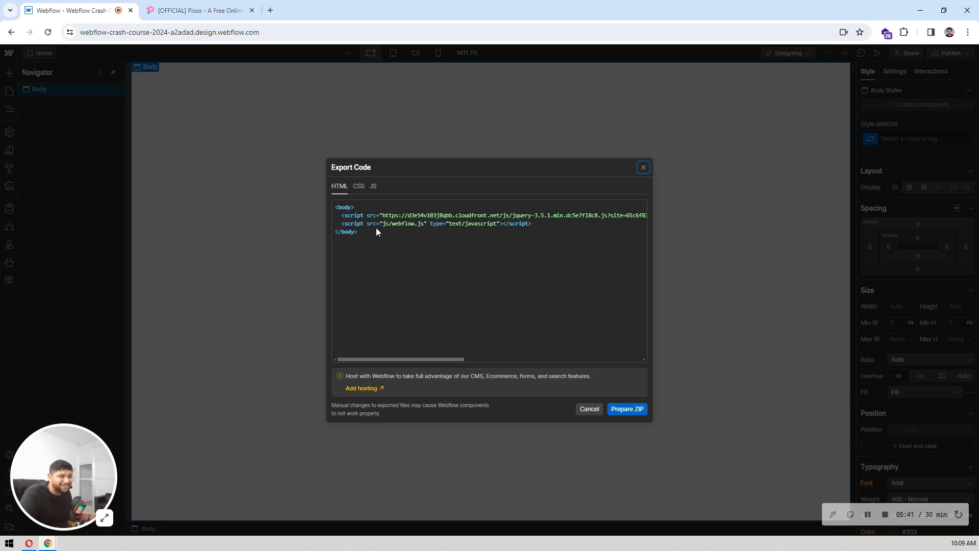
click(356, 186)
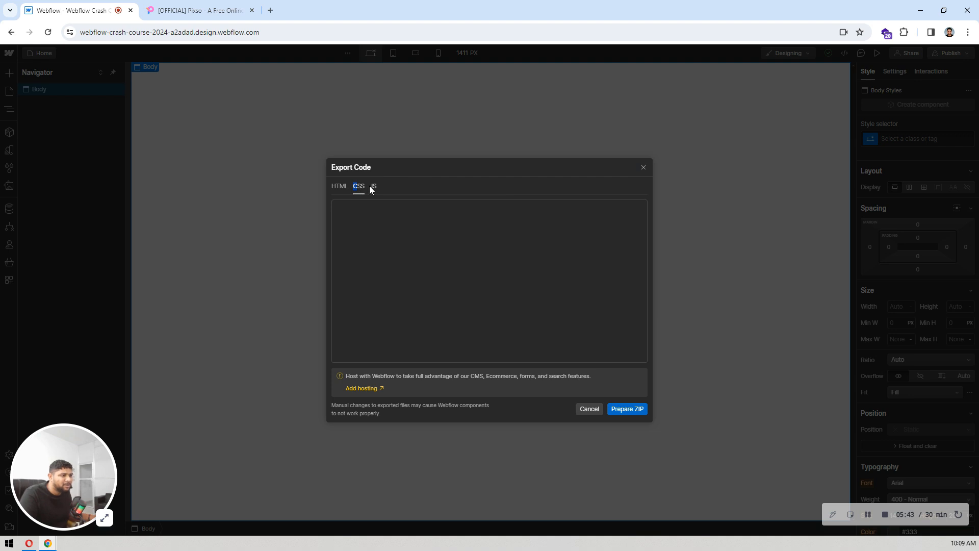
click(369, 185)
scroll(389, 255, down, 3)
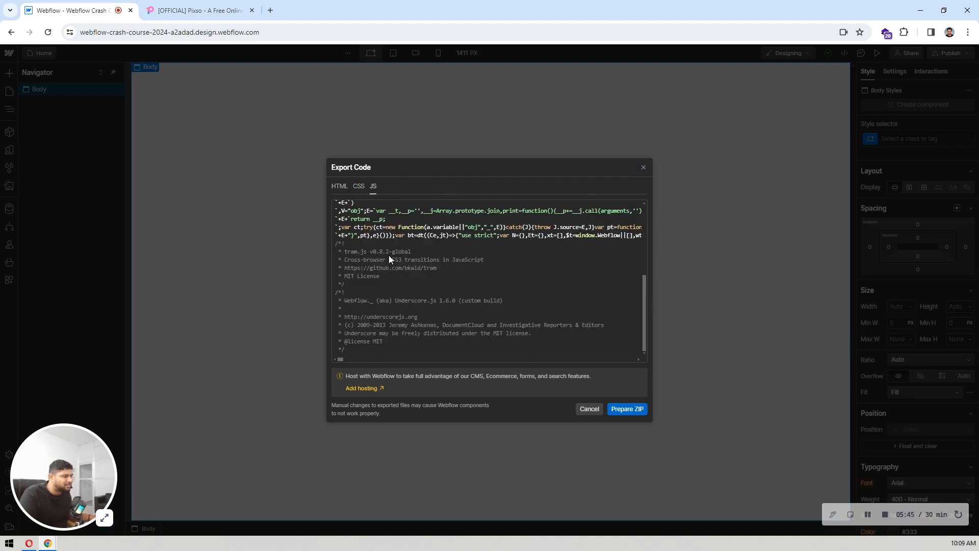
click(340, 186)
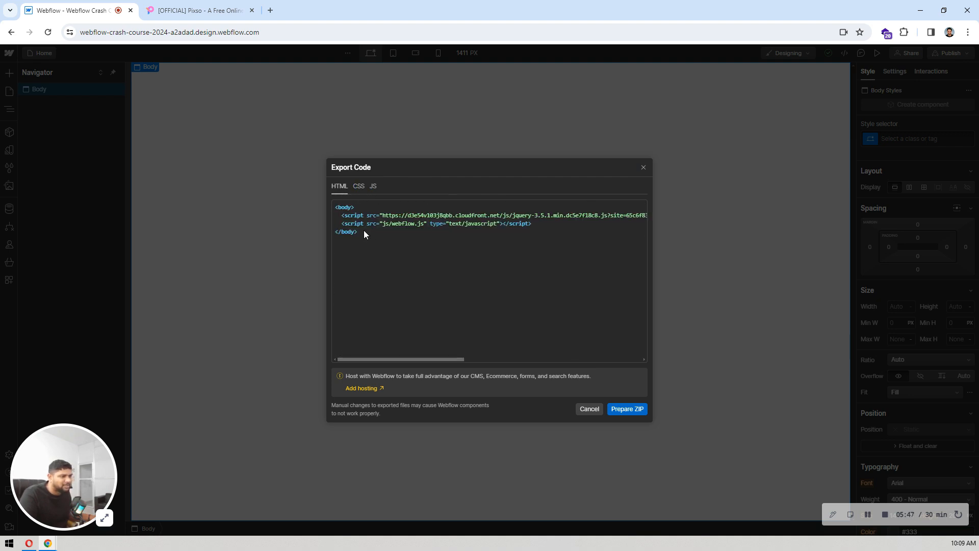
click(643, 168)
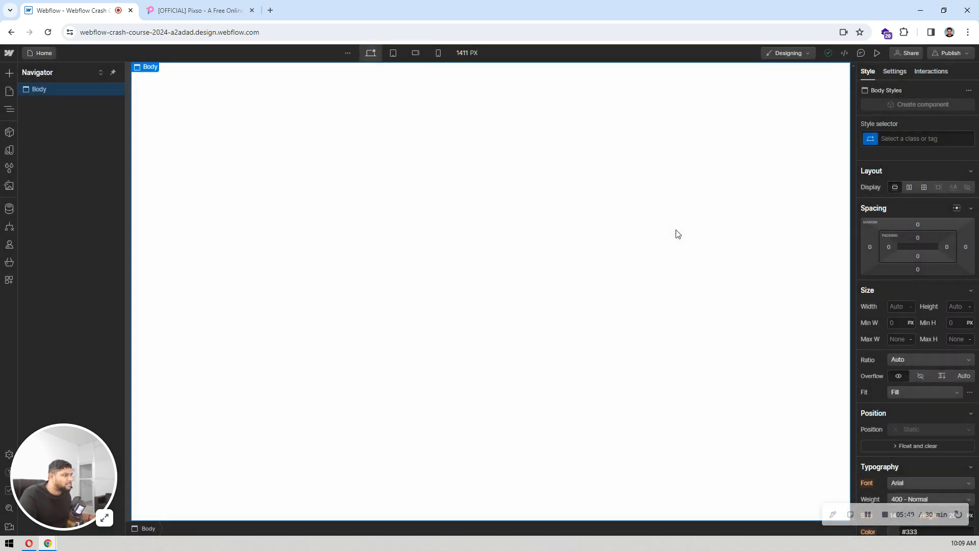
- View the site's comments mode and the page preview, returning to the design canvas from each
click(863, 53)
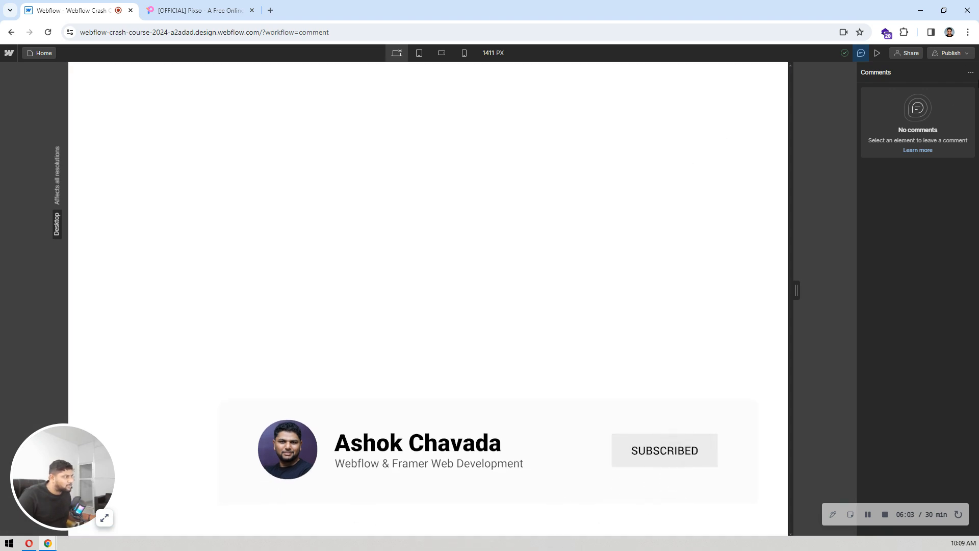
click(860, 53)
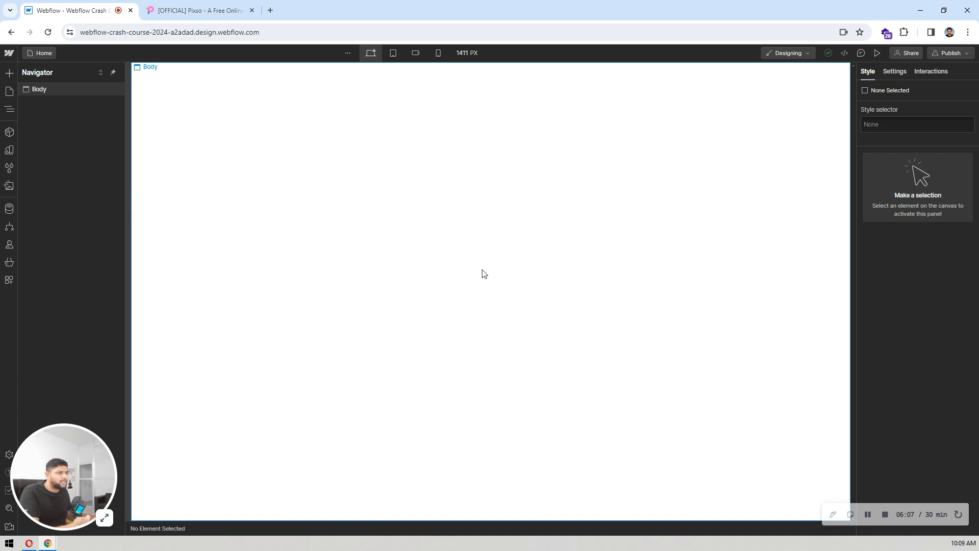
click(875, 54)
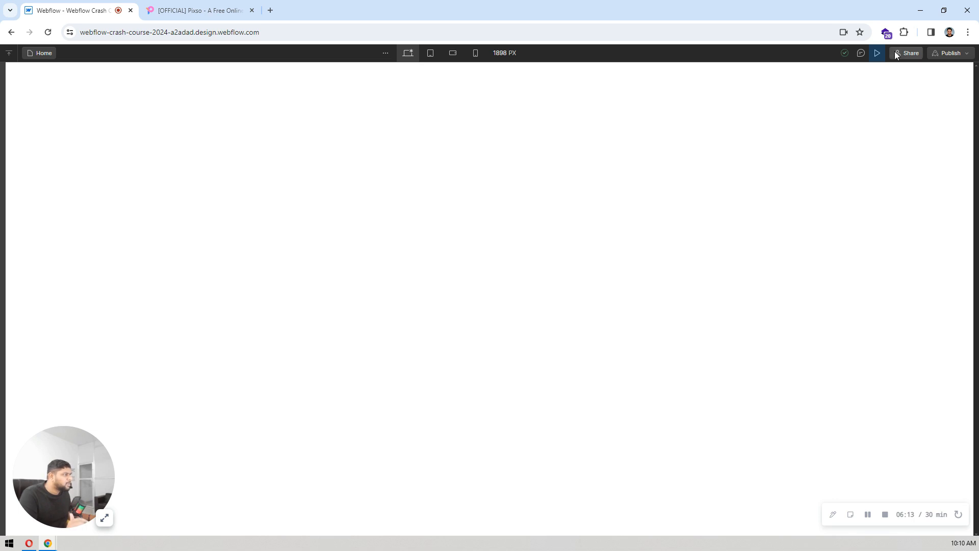
click(877, 53)
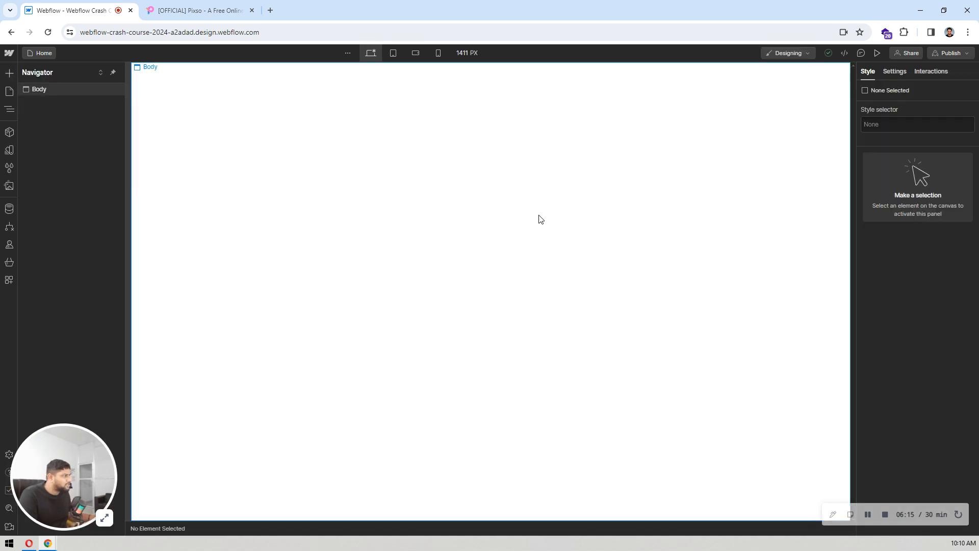
- Review the site's sharing options and its publishing options
click(896, 54)
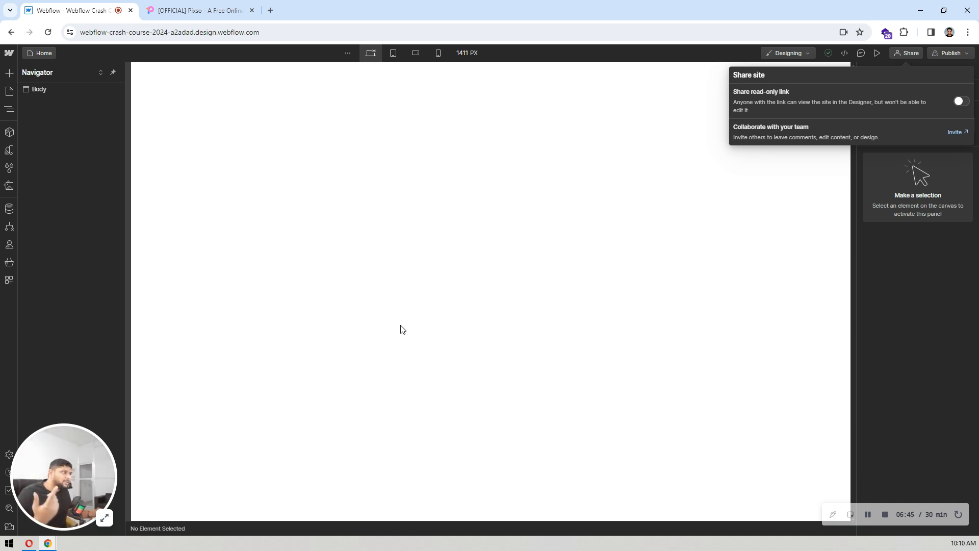
click(605, 233)
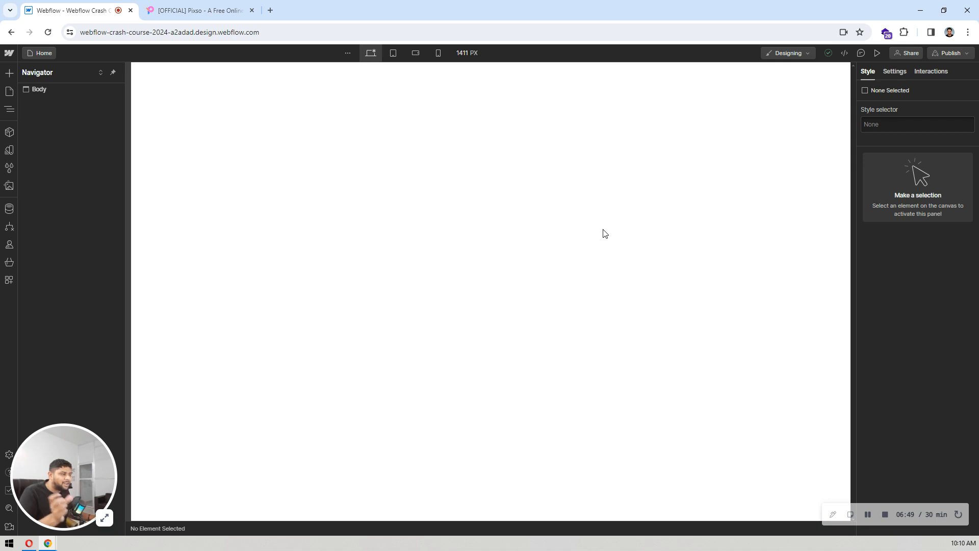
click(952, 53)
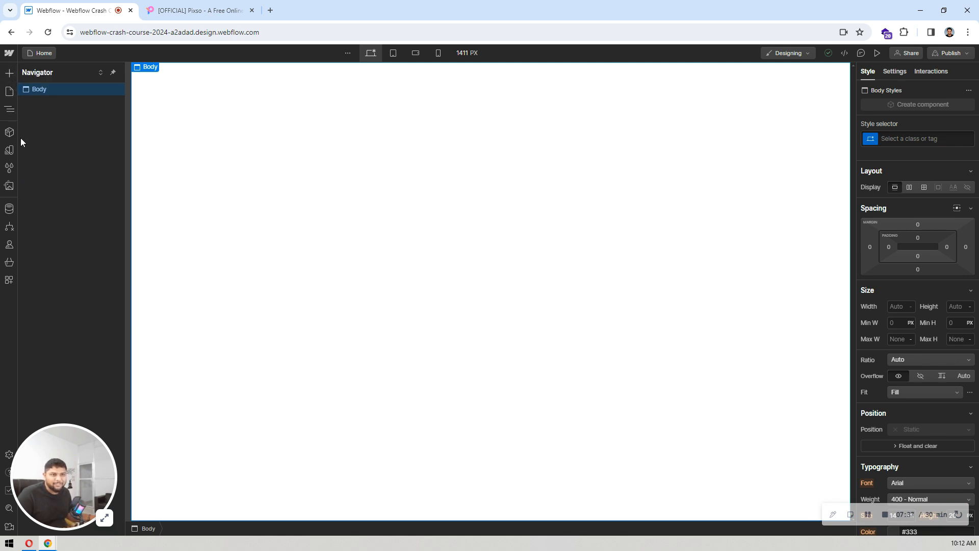
- Add a Section to the page body and place a Container inside it
click(4, 74)
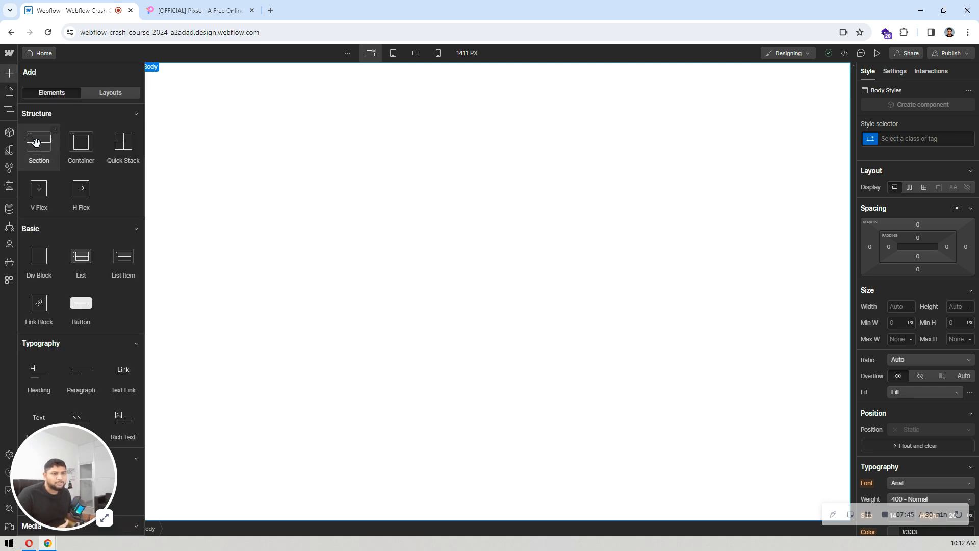
drag(35, 142, 354, 162)
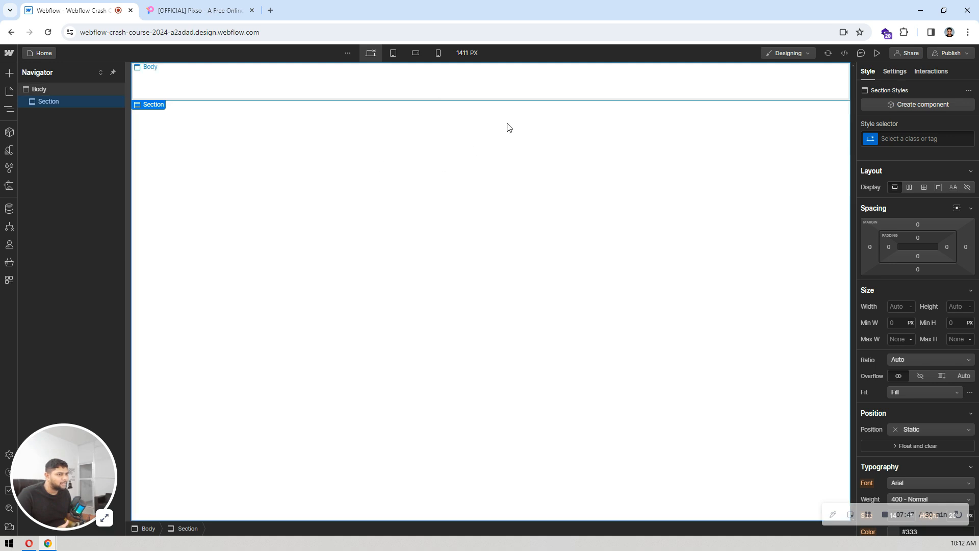
click(9, 73)
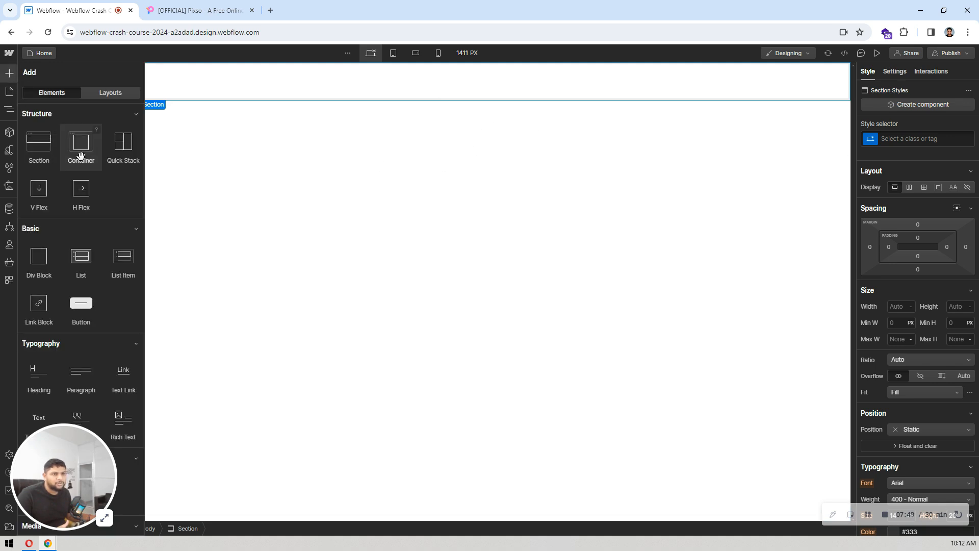
drag(81, 145, 230, 90)
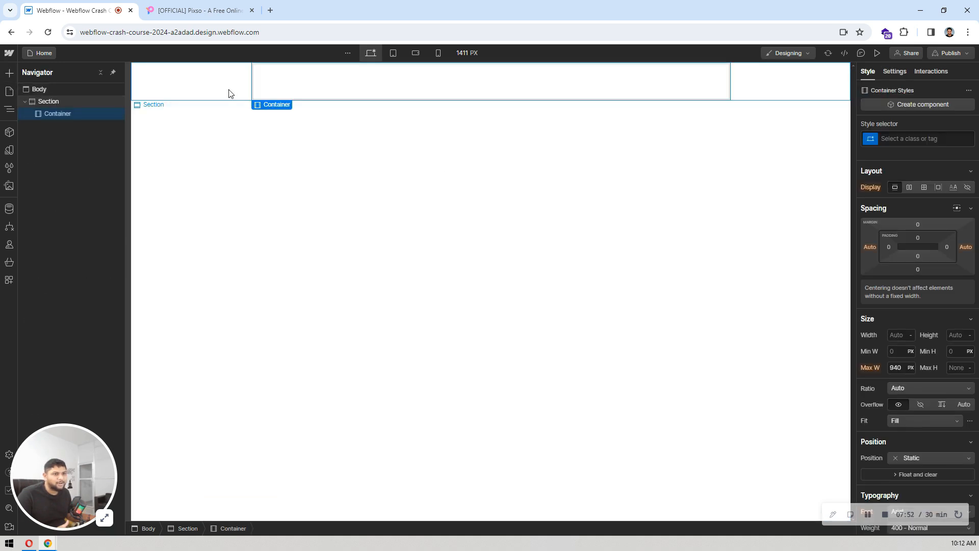
- Look through the element library from the Structure and Basic groups down to the Forms and Advanced elements
click(9, 74)
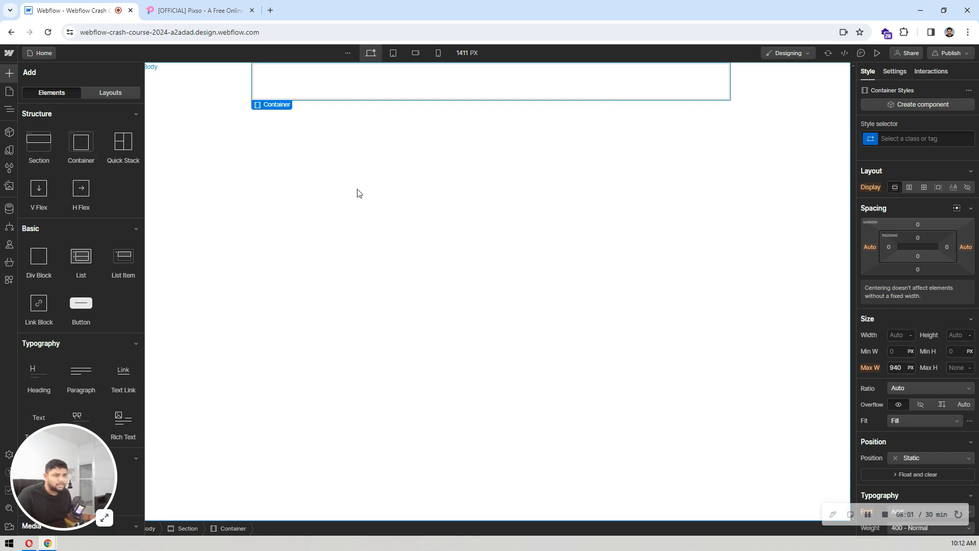
scroll(60, 213, down, 1)
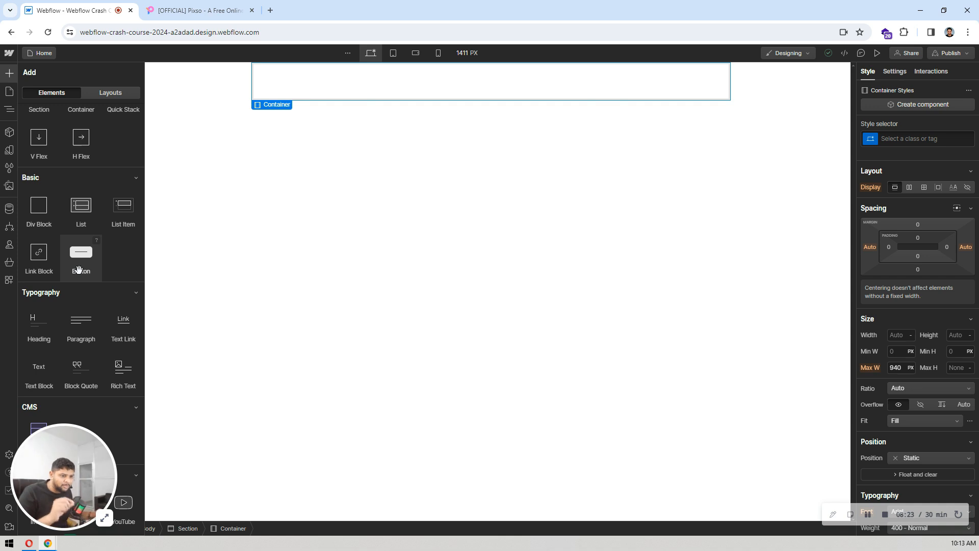
scroll(78, 269, down, 2)
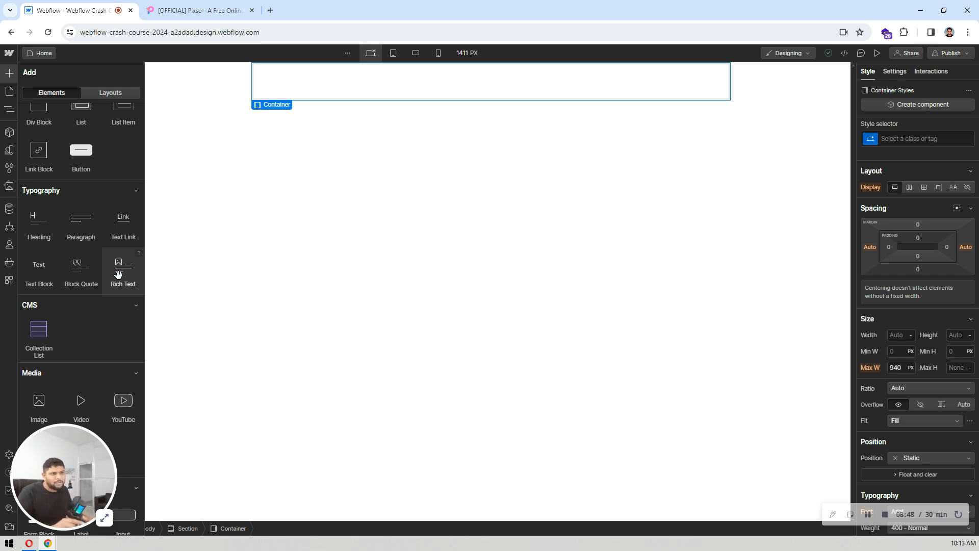
scroll(89, 222, down, 1)
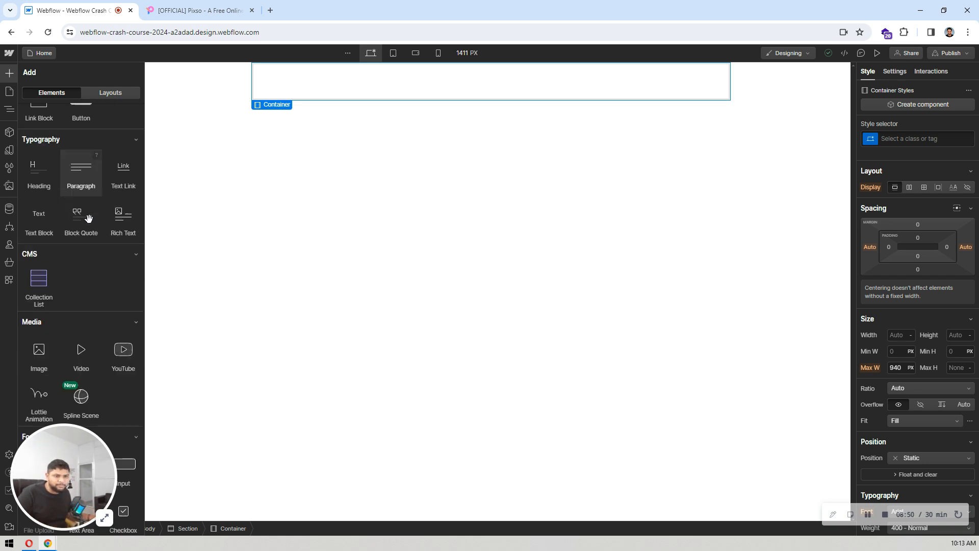
scroll(61, 255, down, 1)
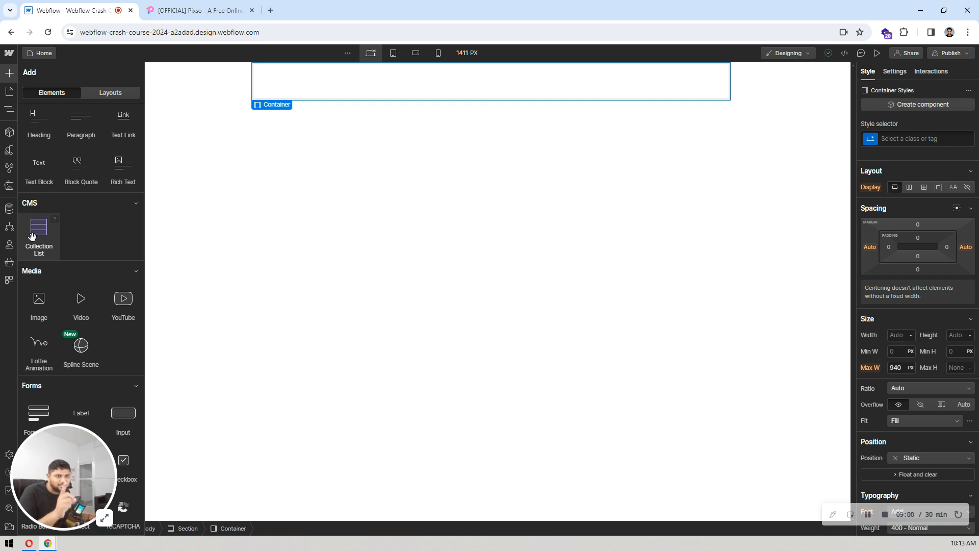
scroll(89, 239, down, 1)
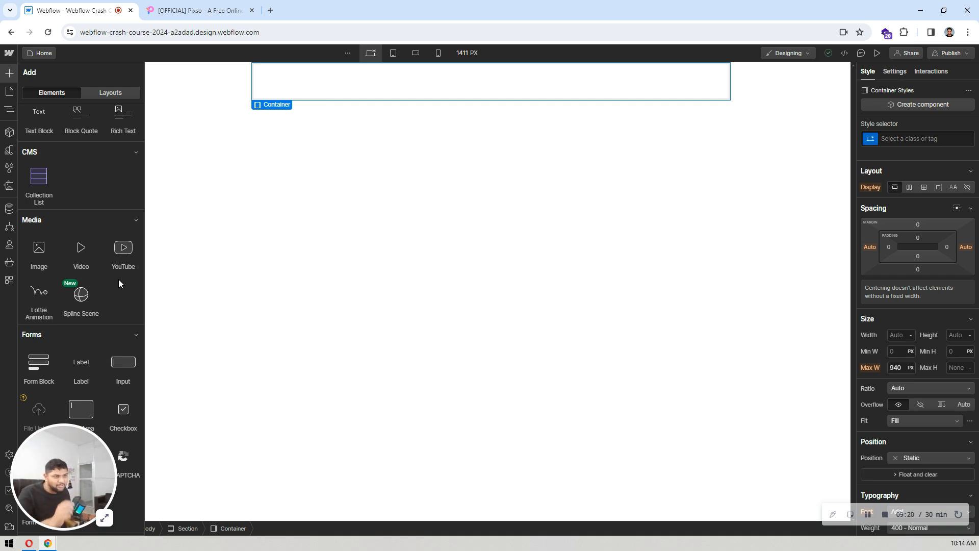
scroll(121, 278, down, 1)
scroll(121, 280, down, 2)
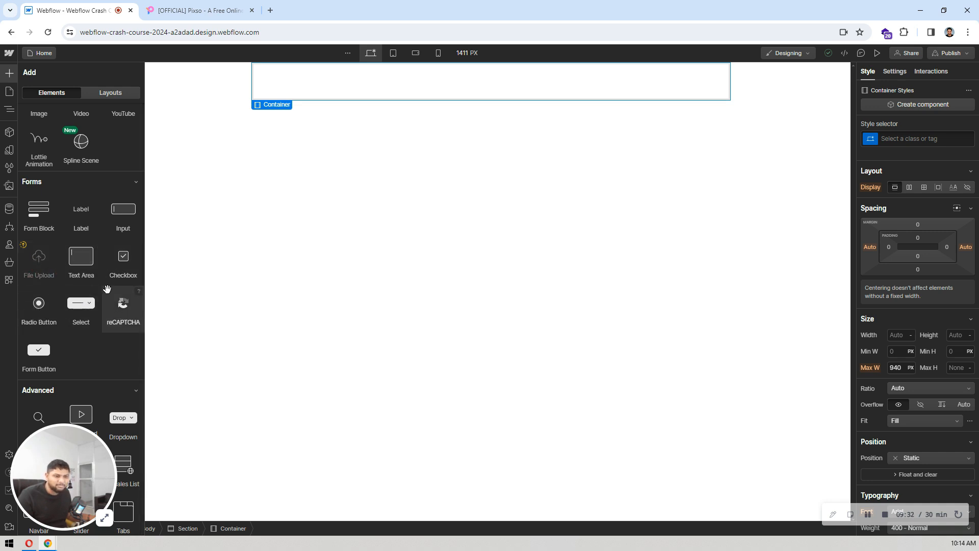
scroll(94, 275, down, 1)
scroll(94, 271, down, 2)
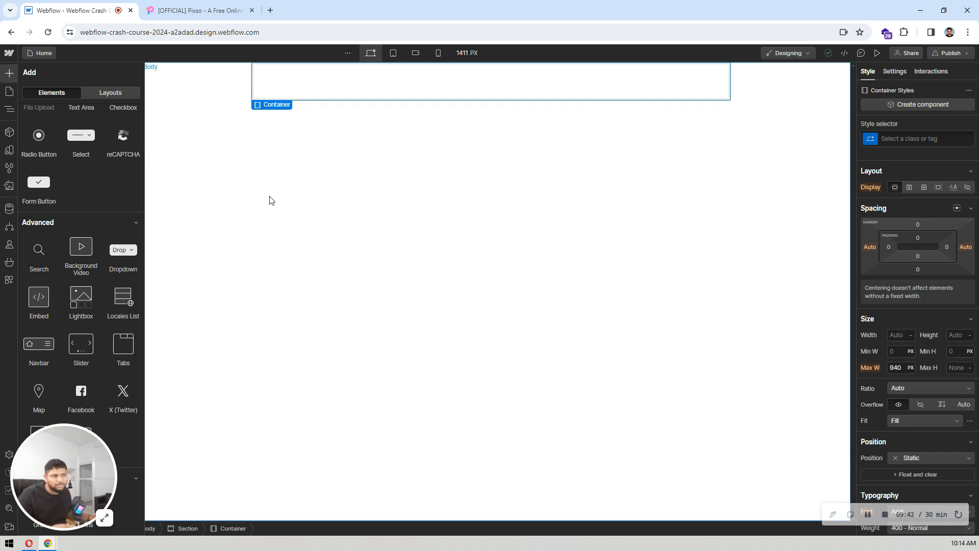
- Try to place a form Input directly in the container, and return to the Forms elements in the library
scroll(111, 206, up, 3)
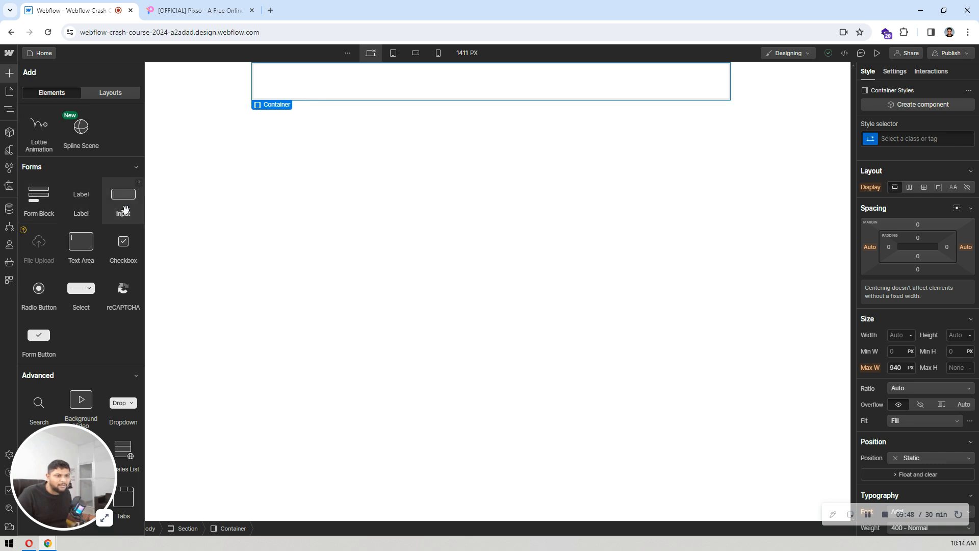
drag(113, 201, 312, 92)
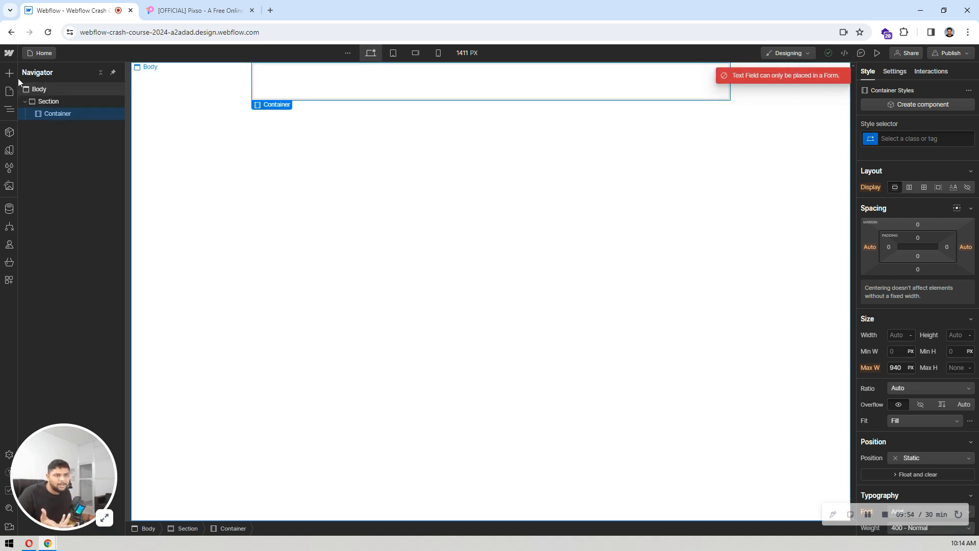
key(a)
scroll(57, 219, down, 10)
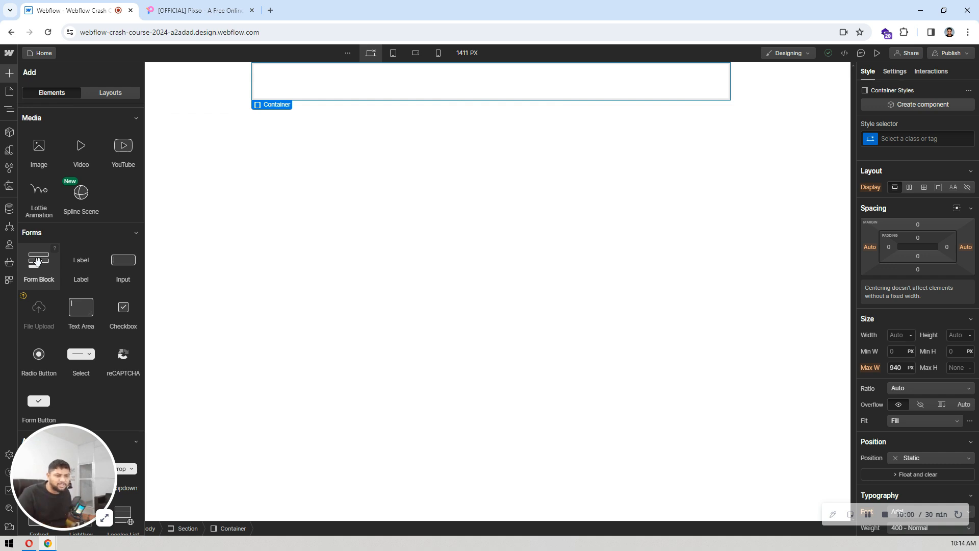
- Add a Navbar inside the container and select the page body
scroll(74, 269, down, 4)
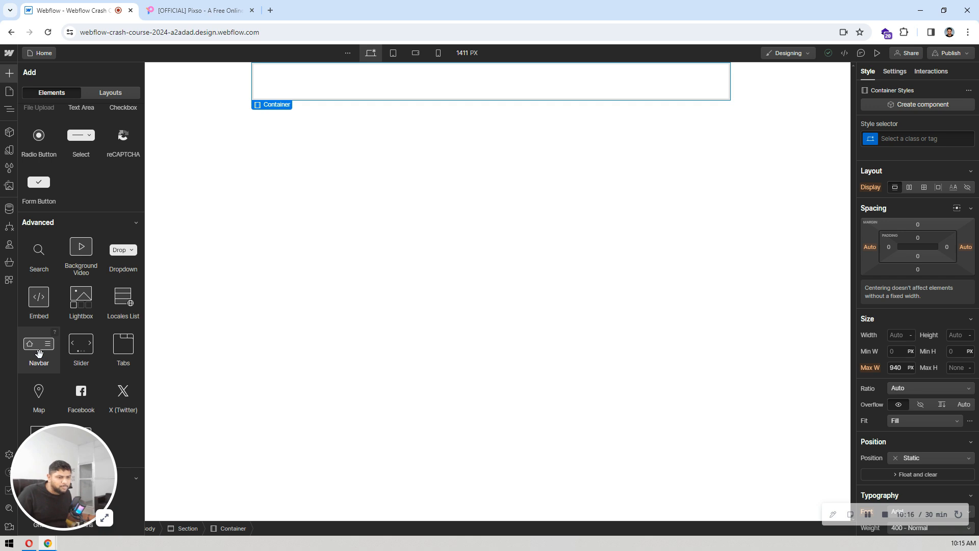
drag(38, 351, 326, 90)
click(525, 124)
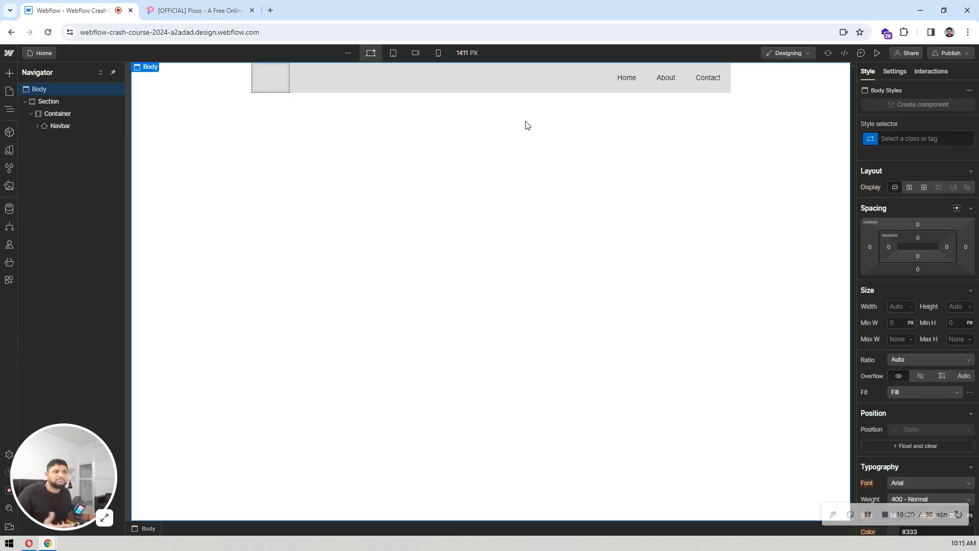
- Review the Advanced elements in the element library, and return to the Navigator
click(9, 75)
scroll(71, 325, down, 10)
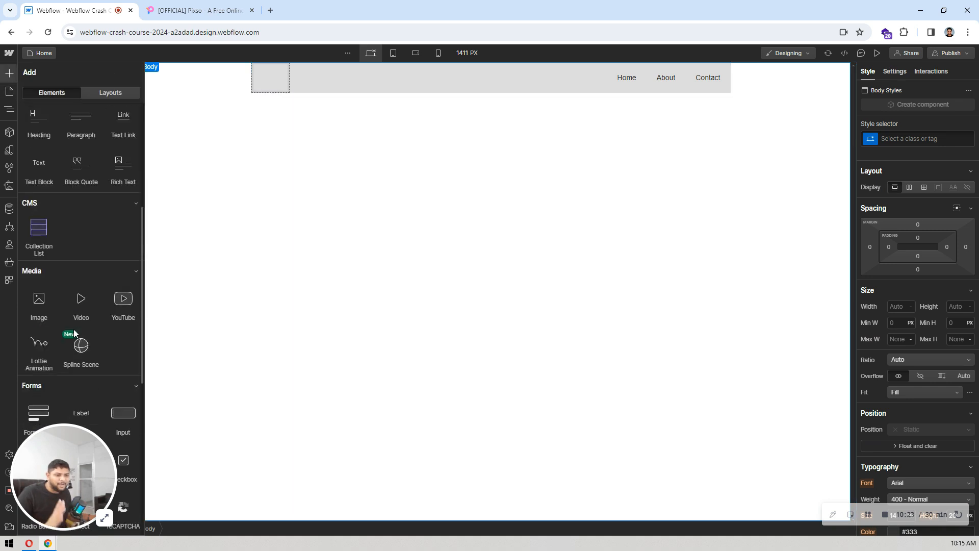
scroll(74, 326, down, 1)
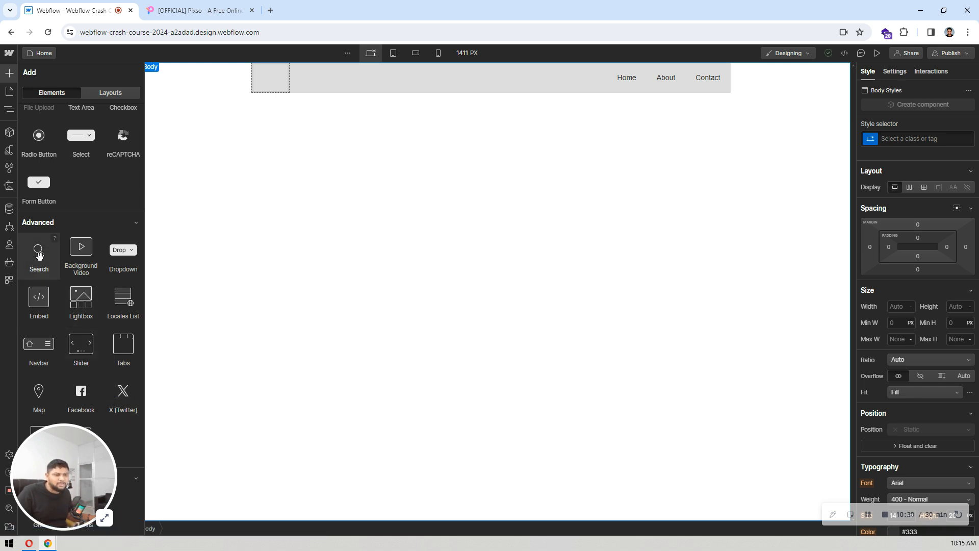
key(z)
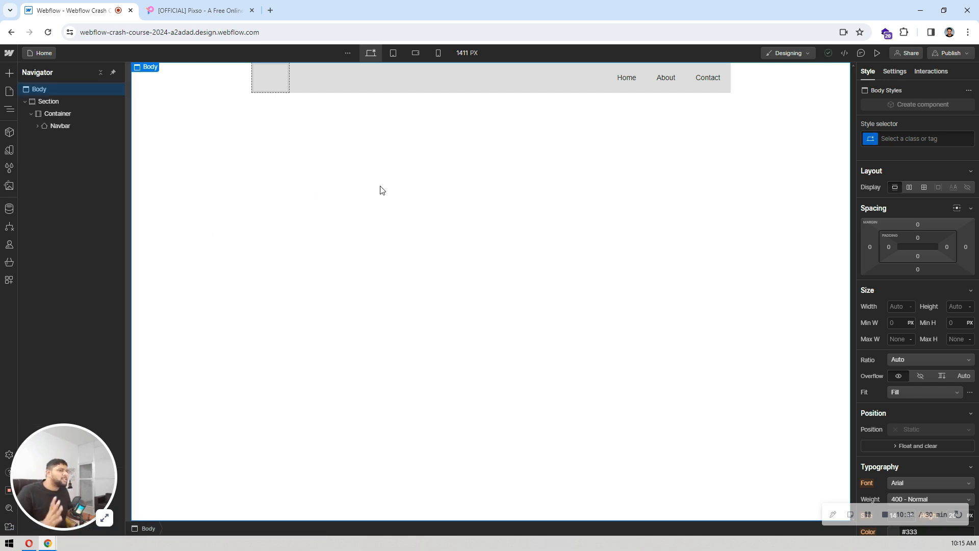
- View the site's page list and collapse the User, Ecommerce and CMS Collection page groups
click(9, 91)
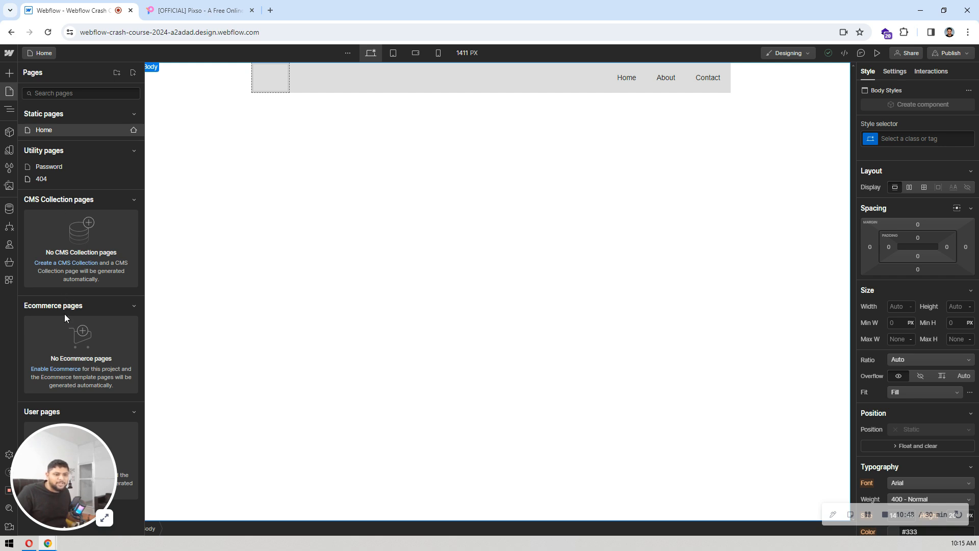
click(131, 411)
click(133, 304)
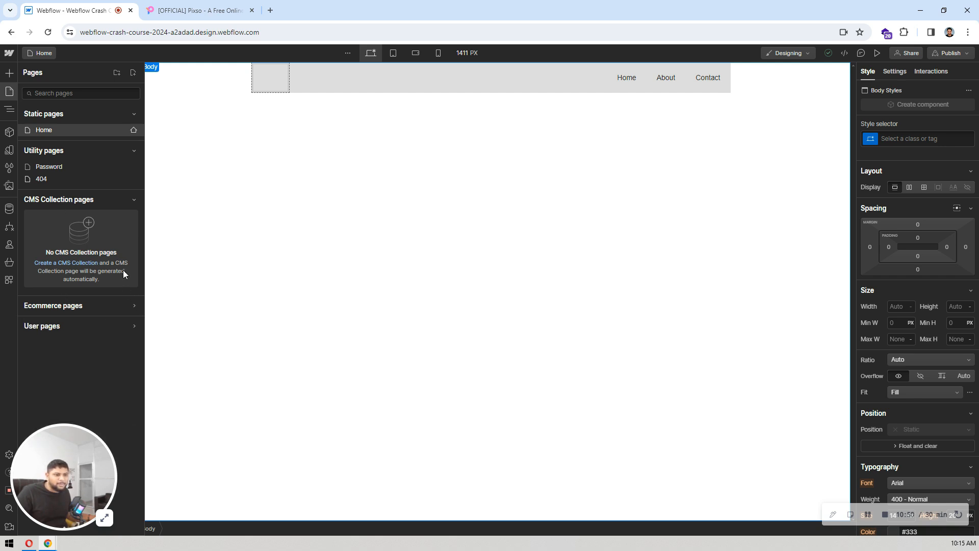
click(128, 201)
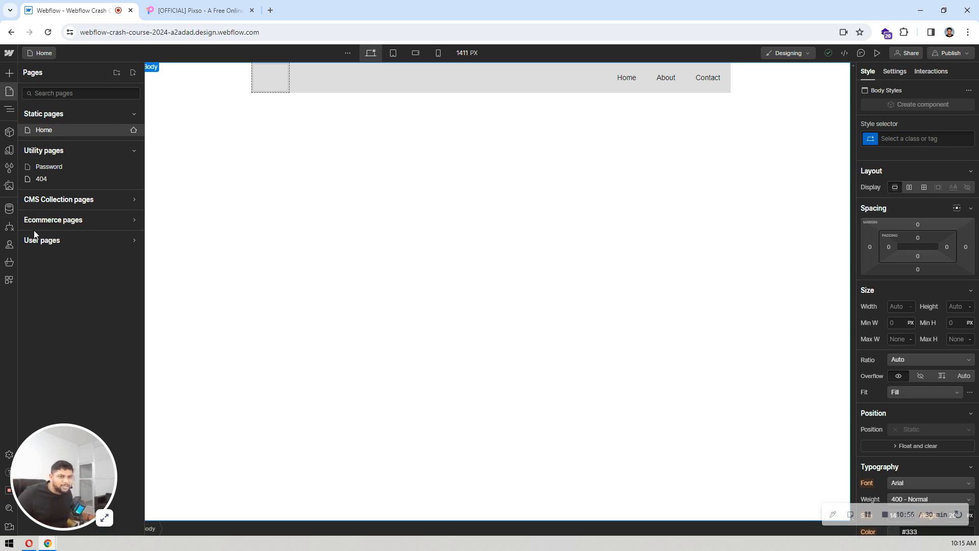
- Check the User, Ecommerce and CMS Collection page groups one at a time, collapsing each again
click(59, 247)
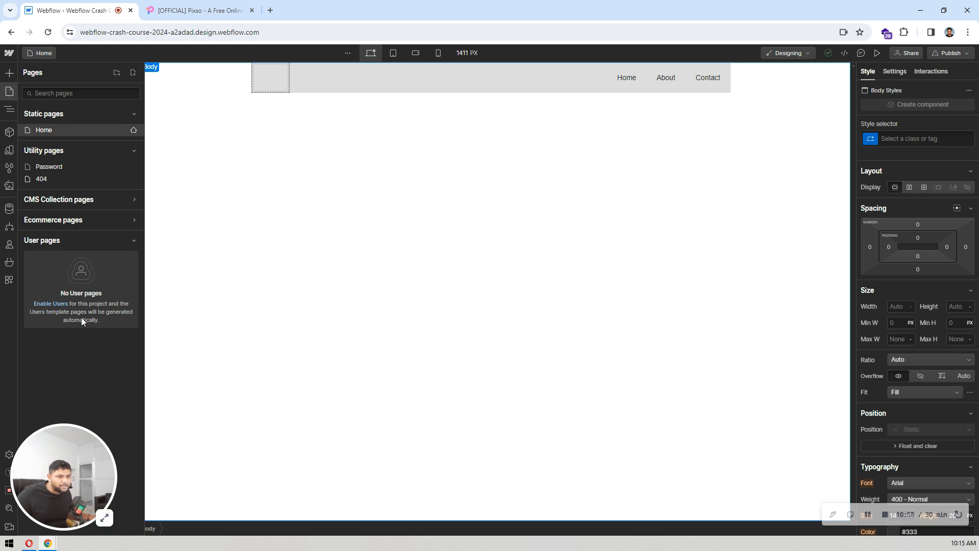
click(63, 242)
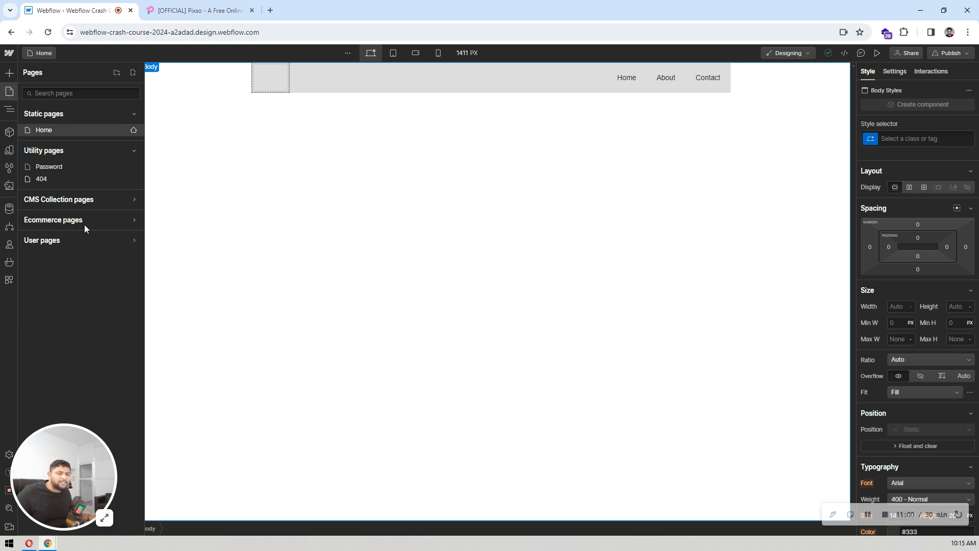
click(84, 225)
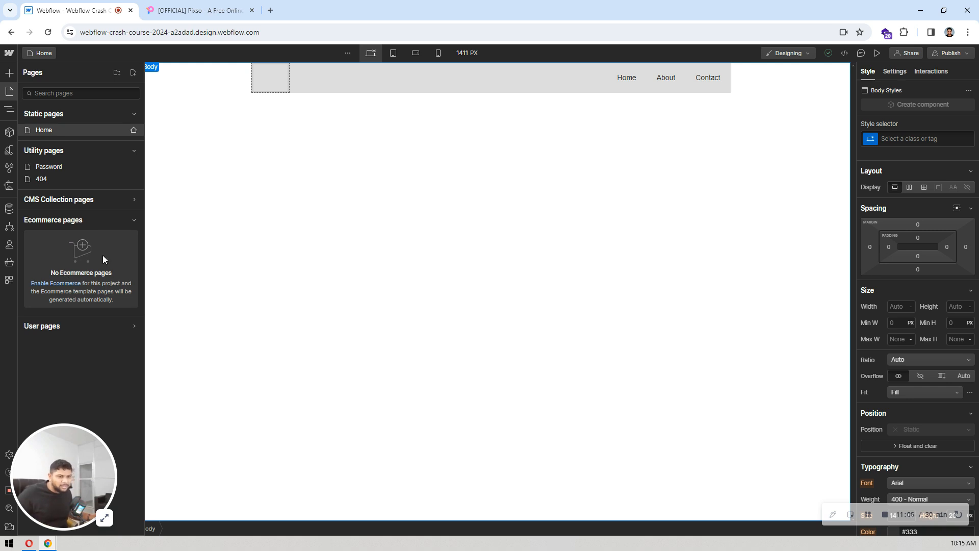
click(84, 220)
click(90, 199)
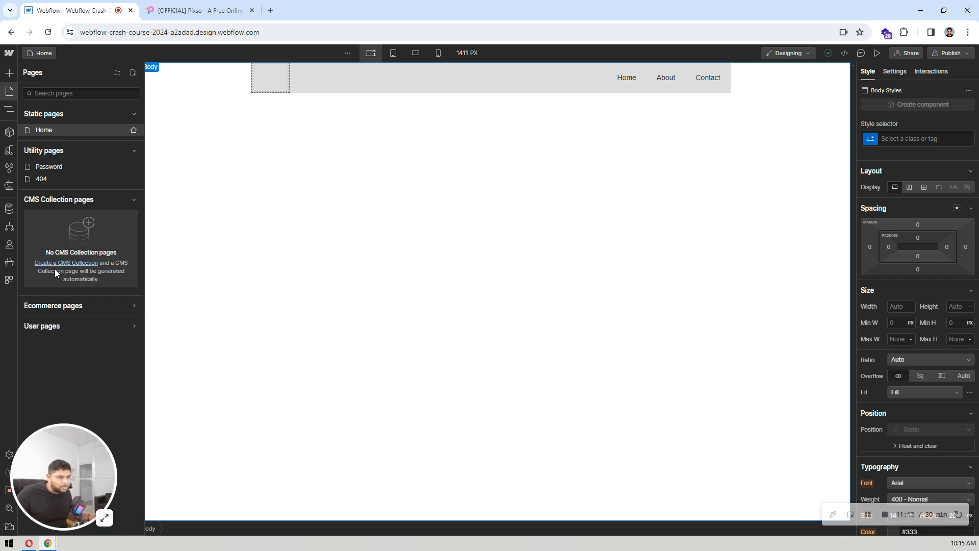
click(104, 200)
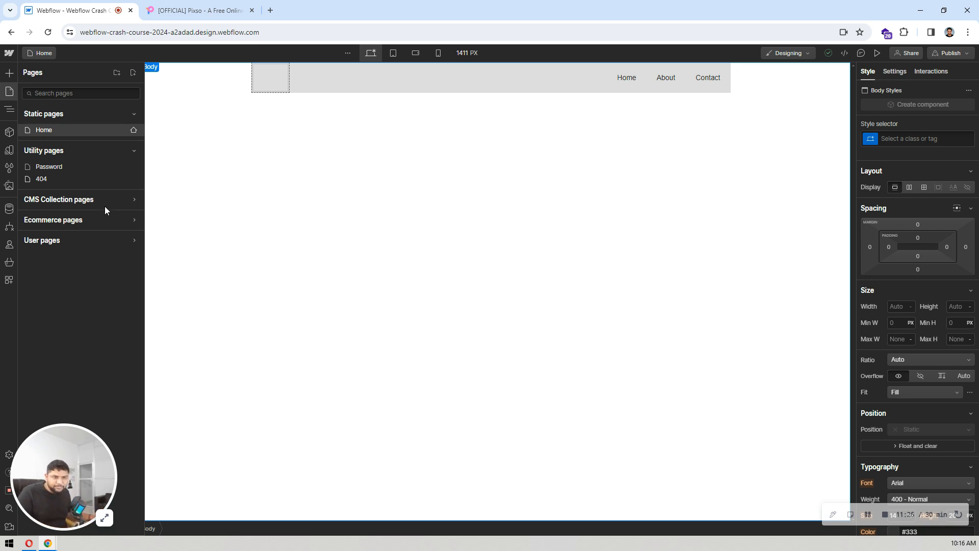
- Examine the page hierarchy in the Navigator by selecting the Section, the Container and the Navbar in turn
click(11, 110)
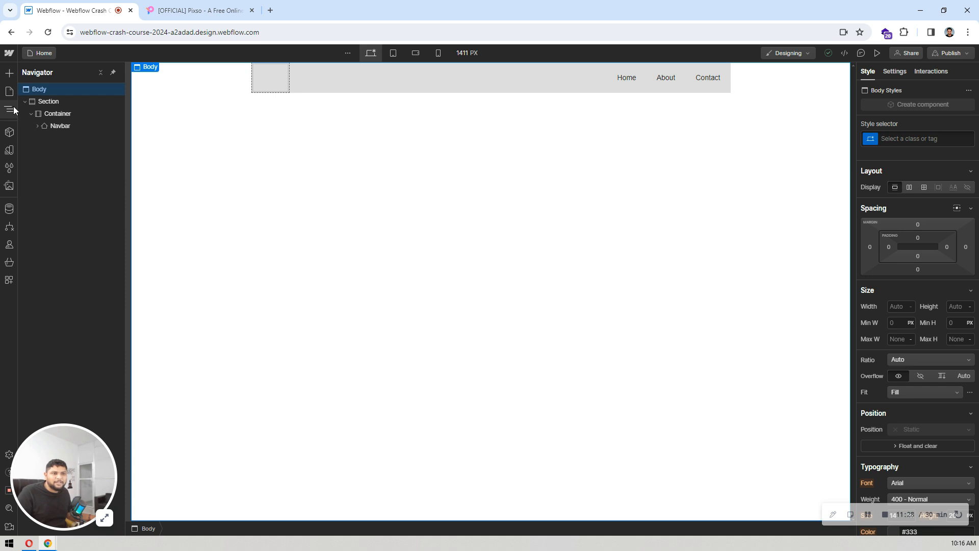
click(44, 102)
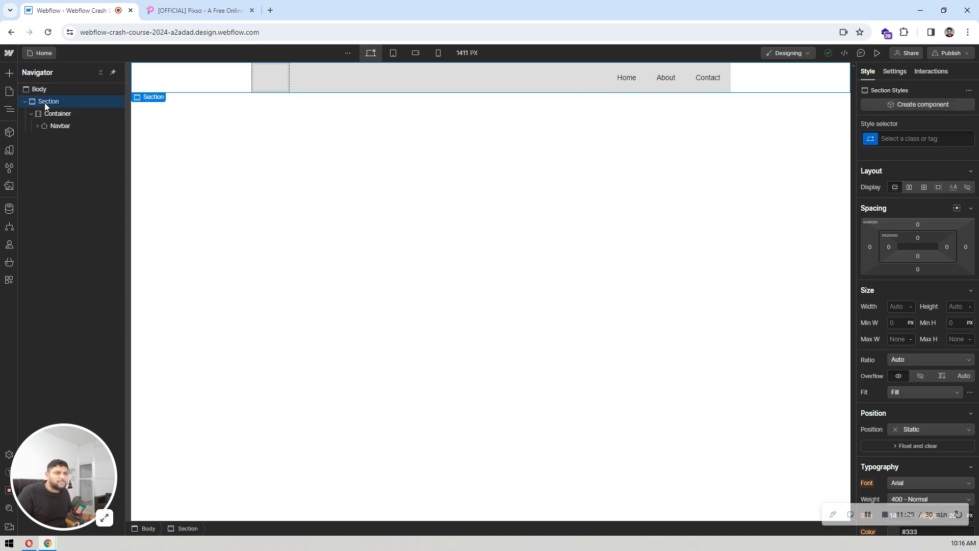
click(51, 114)
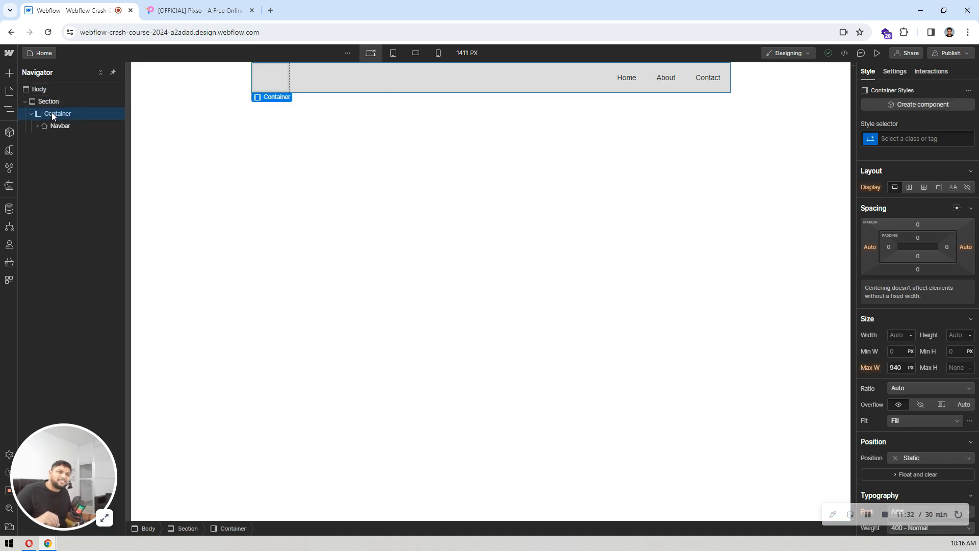
click(60, 126)
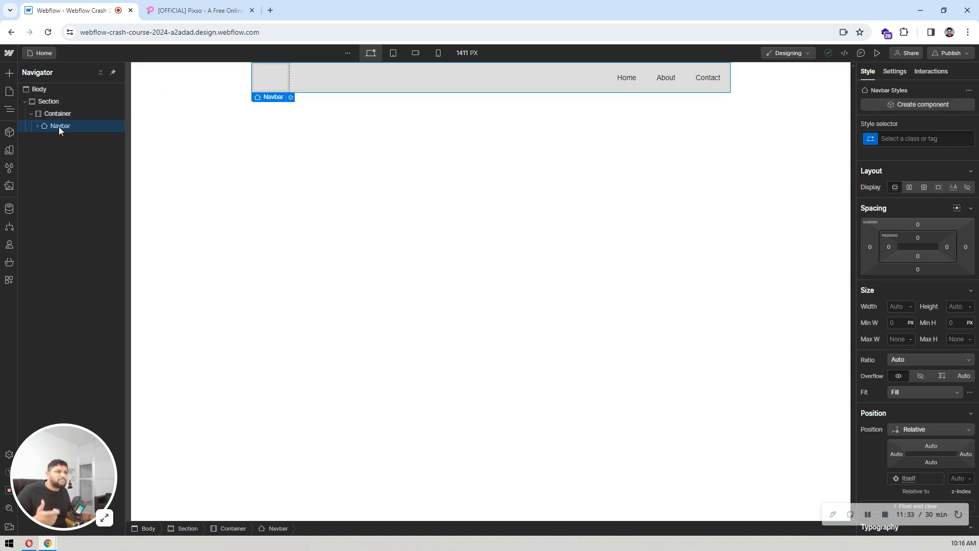
- Paste a copy of the Section below the original, and delete the copy
click(45, 103)
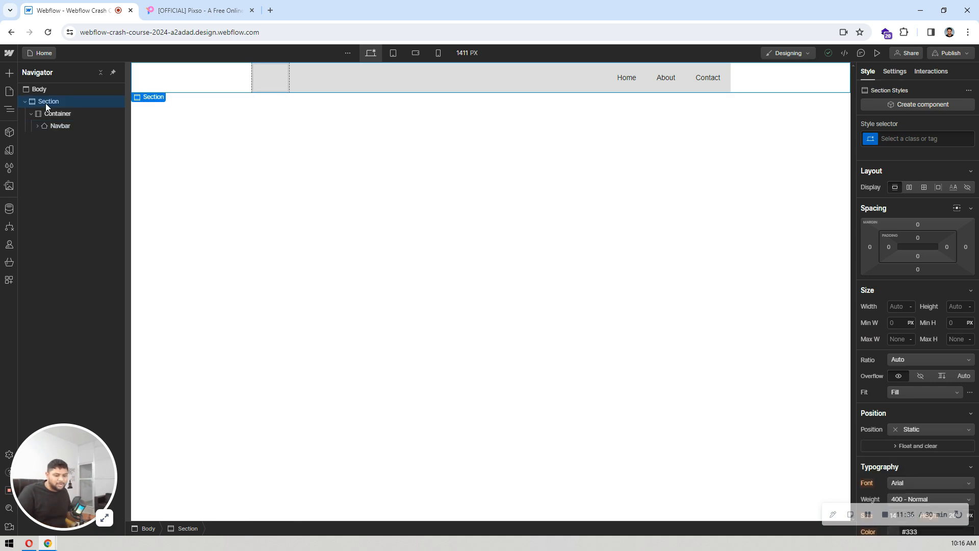
key(ctrl+c)
key(ctrl+v)
click(35, 143)
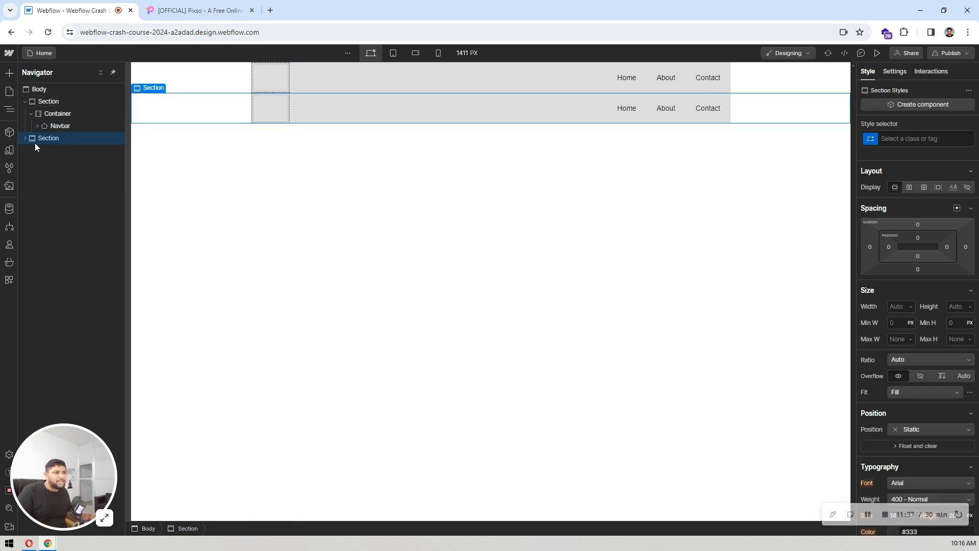
key(Delete)
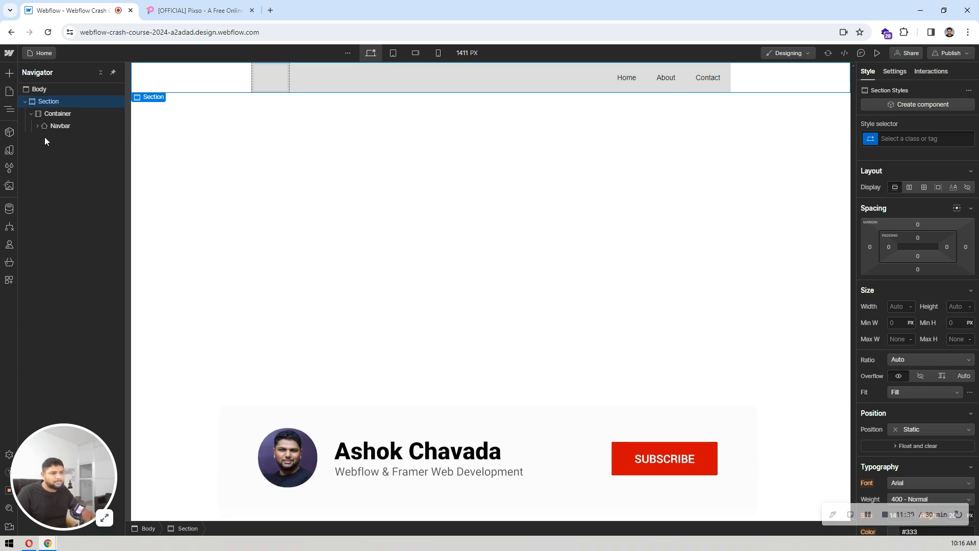
- Turn the Section that holds the Navbar into a reusable component named header
click(11, 137)
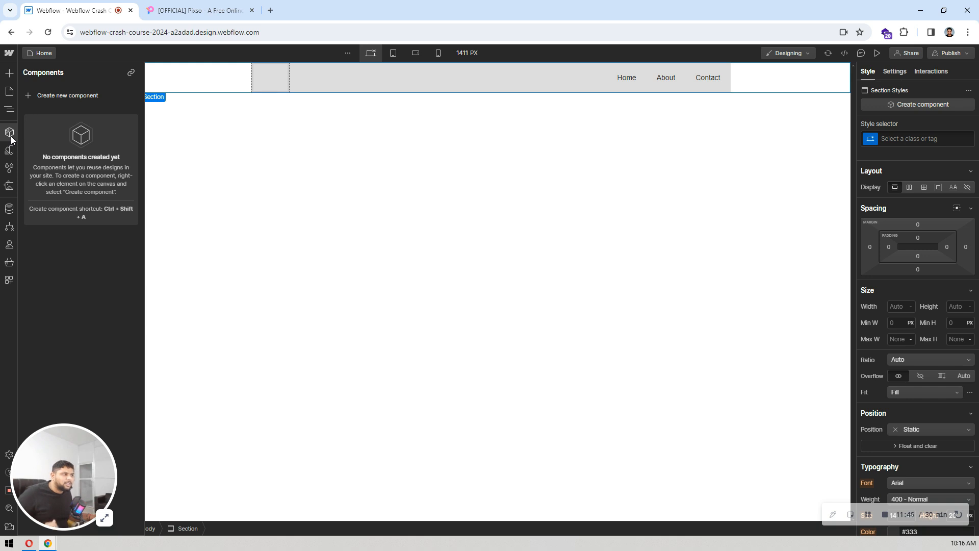
click(457, 90)
click(229, 82)
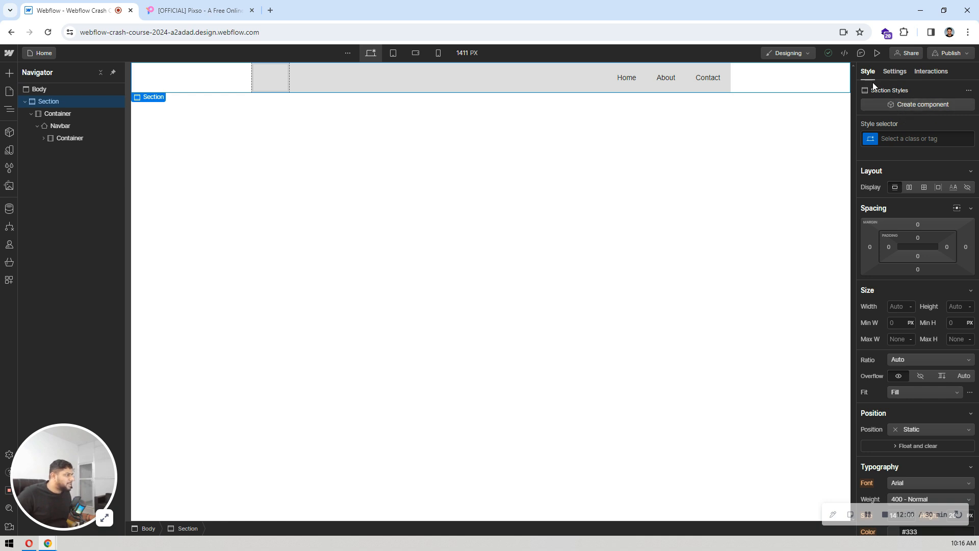
click(907, 105)
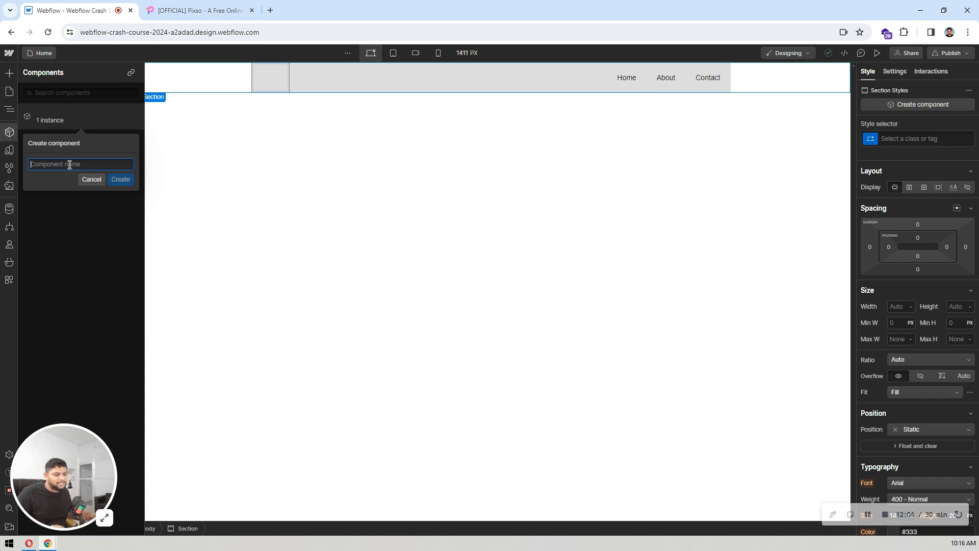
text(header)
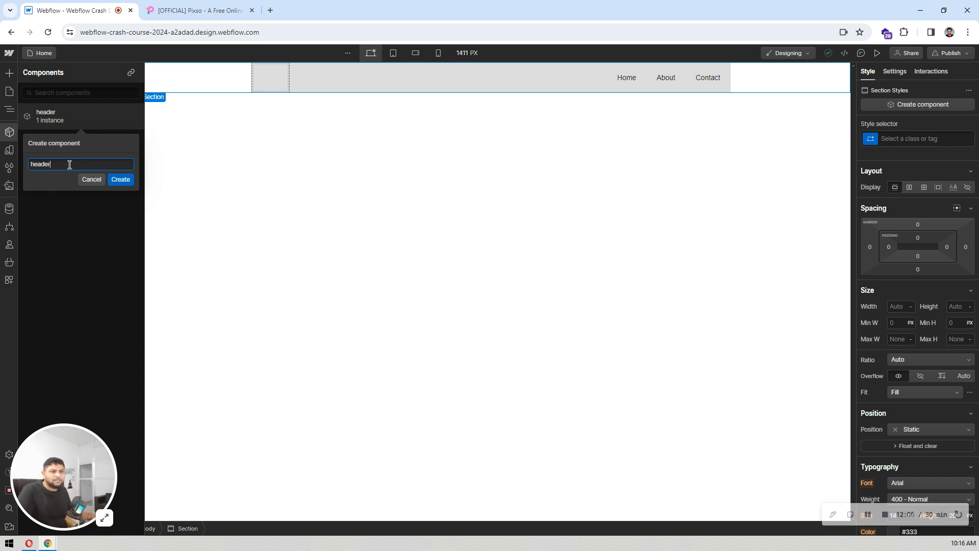
click(118, 179)
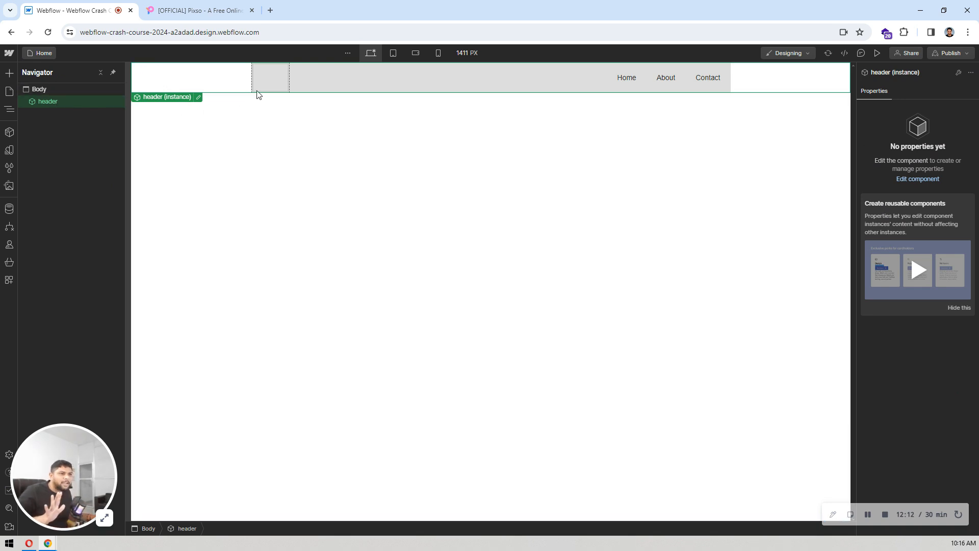
- Find the header component with the quick search for "hea" and insert a second instance of it into the Body
click(289, 141)
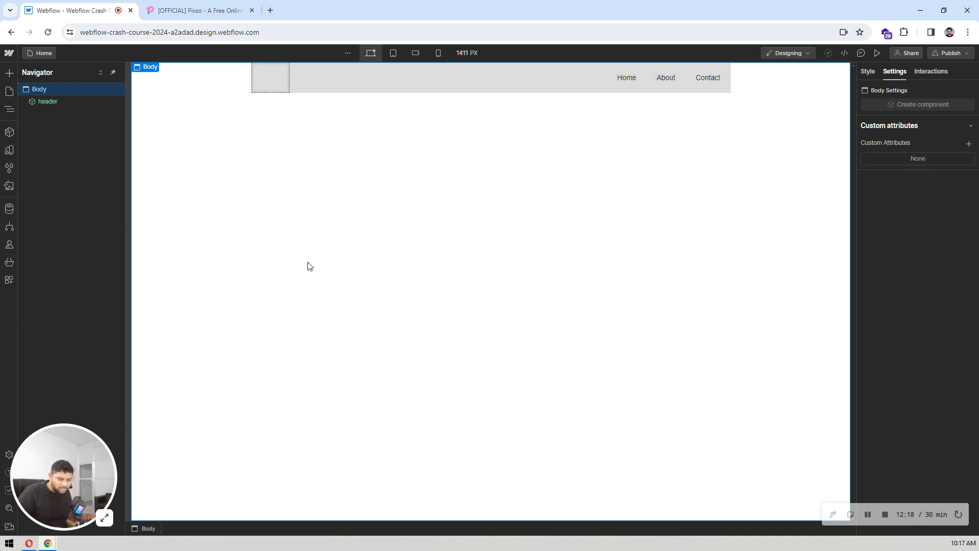
key(ctrl+k)
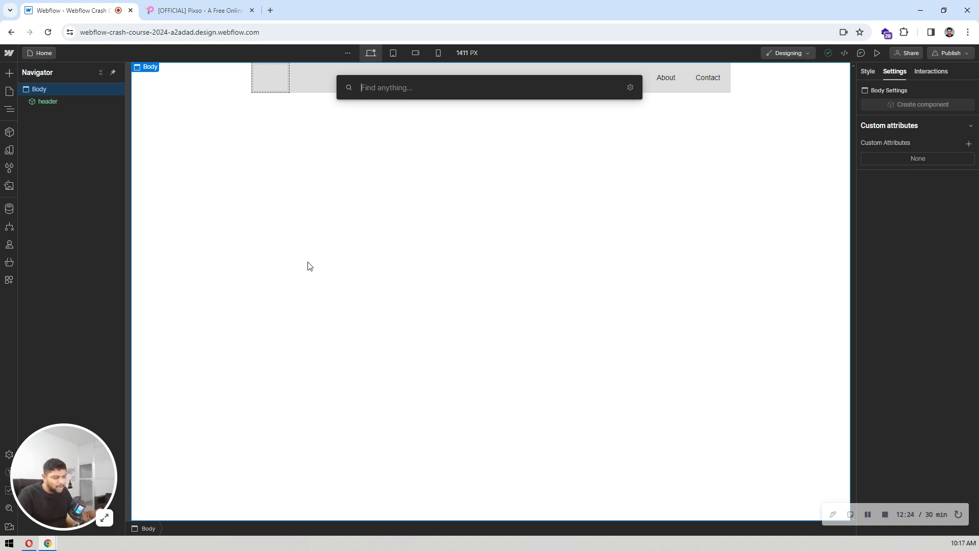
text(hea)
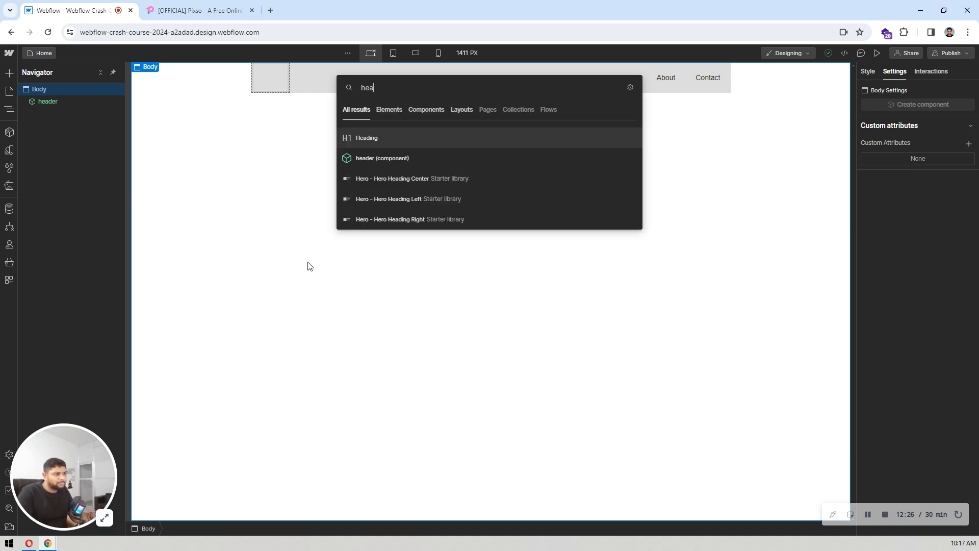
click(375, 158)
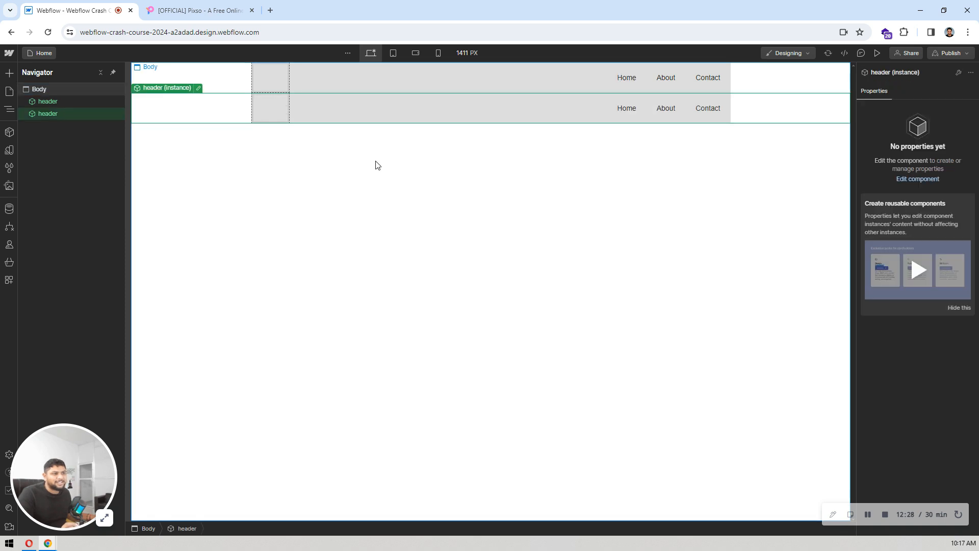
- Edit the header component so its Home nav link reads "Homes", and leave component editing
click(628, 79)
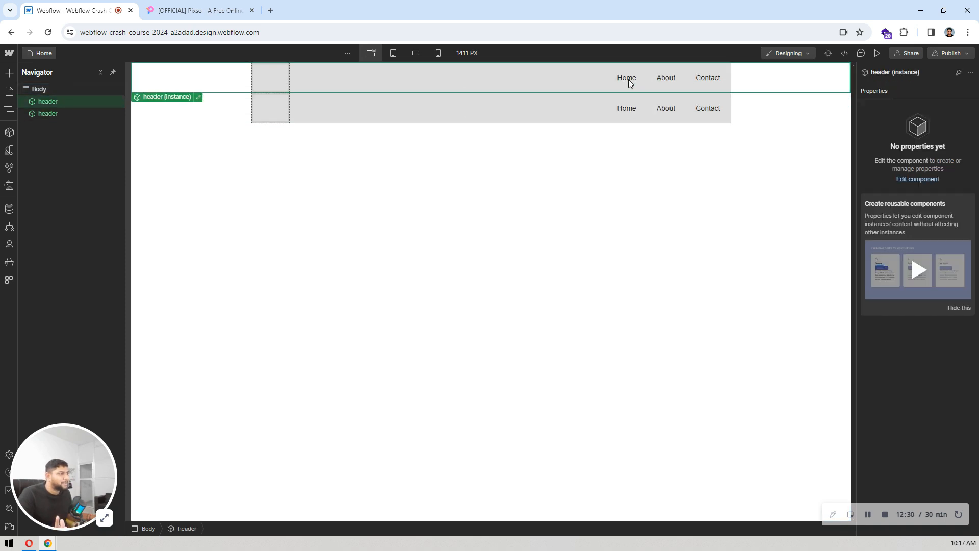
click(959, 72)
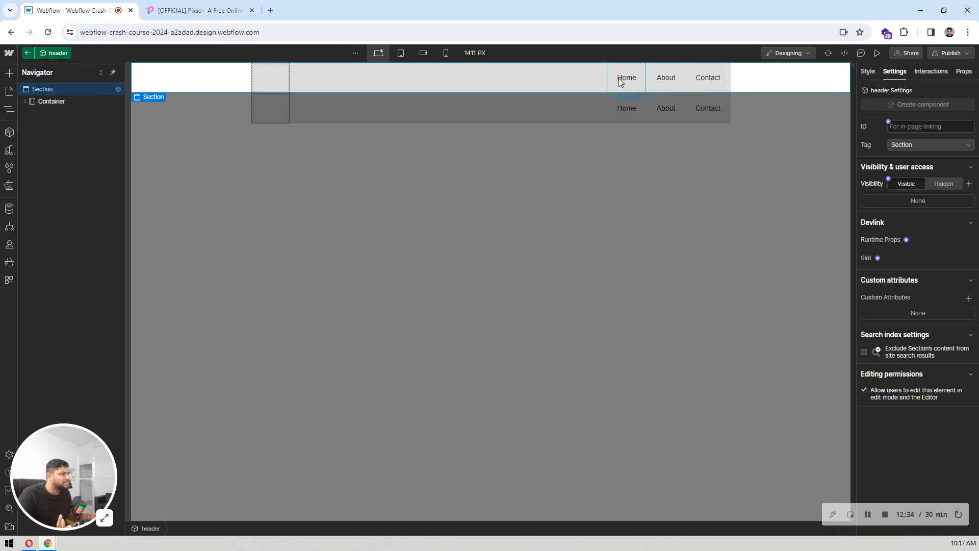
double_click(619, 78)
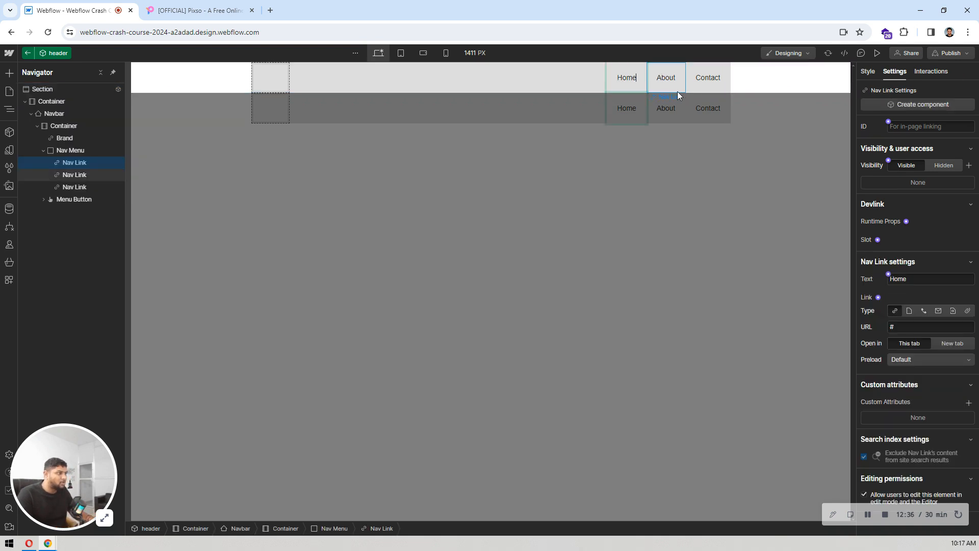
text(s)
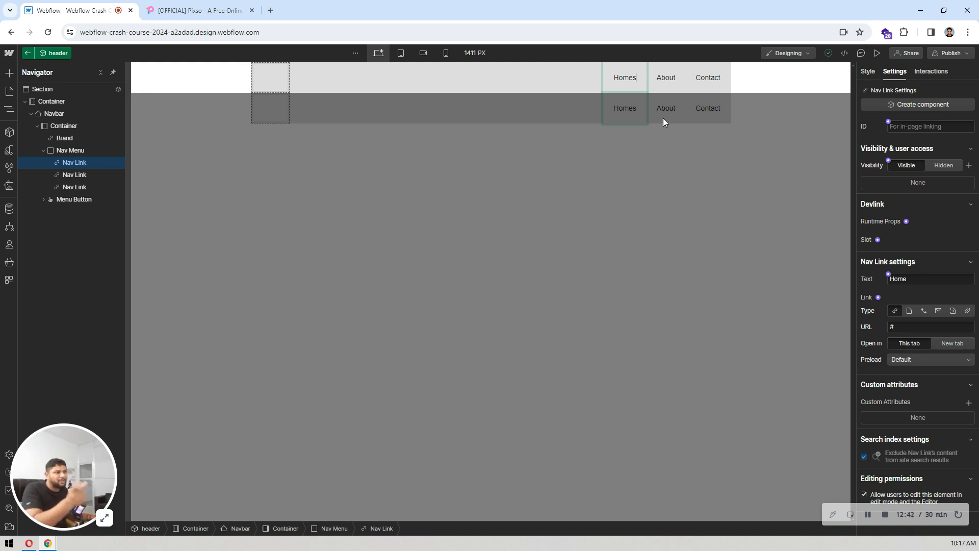
click(590, 153)
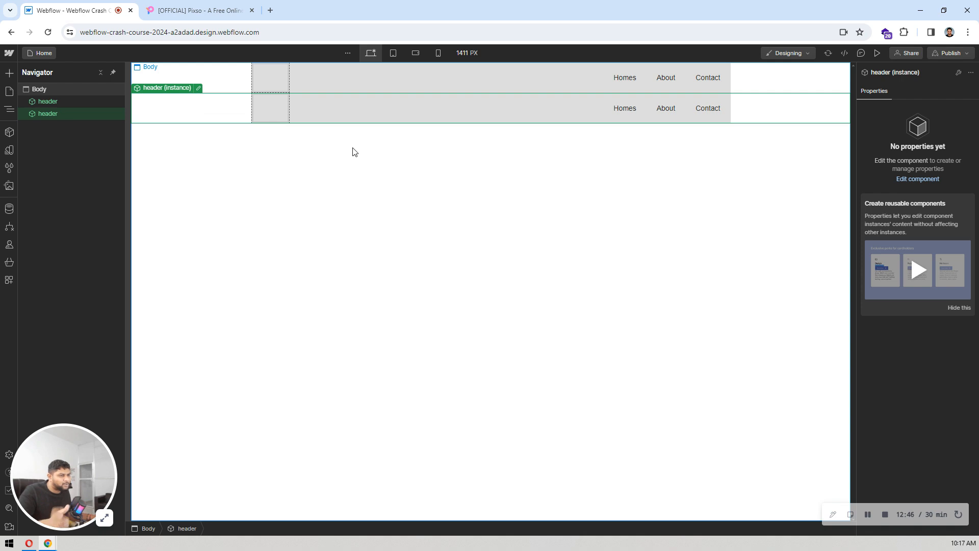
- View the site's page list and check the header entry in the components list
click(11, 92)
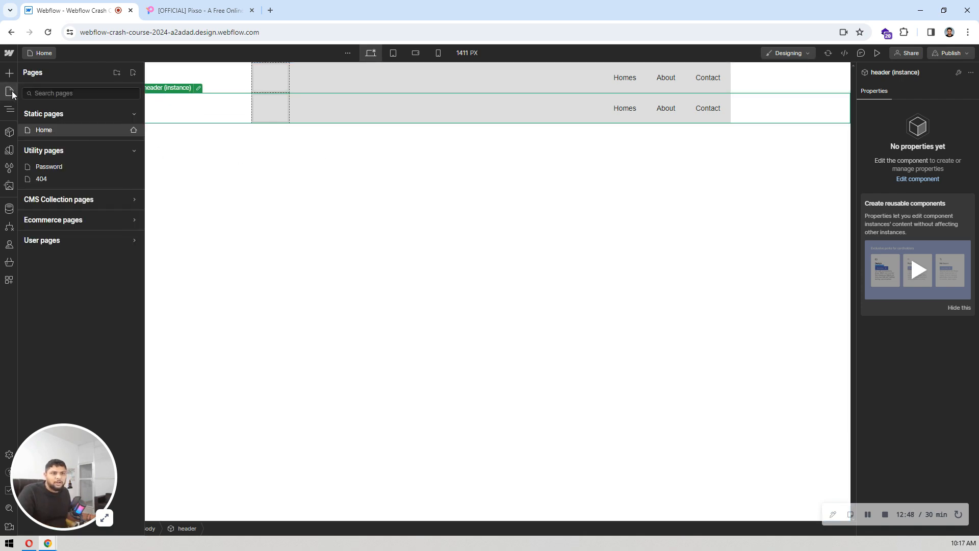
click(9, 109)
click(9, 132)
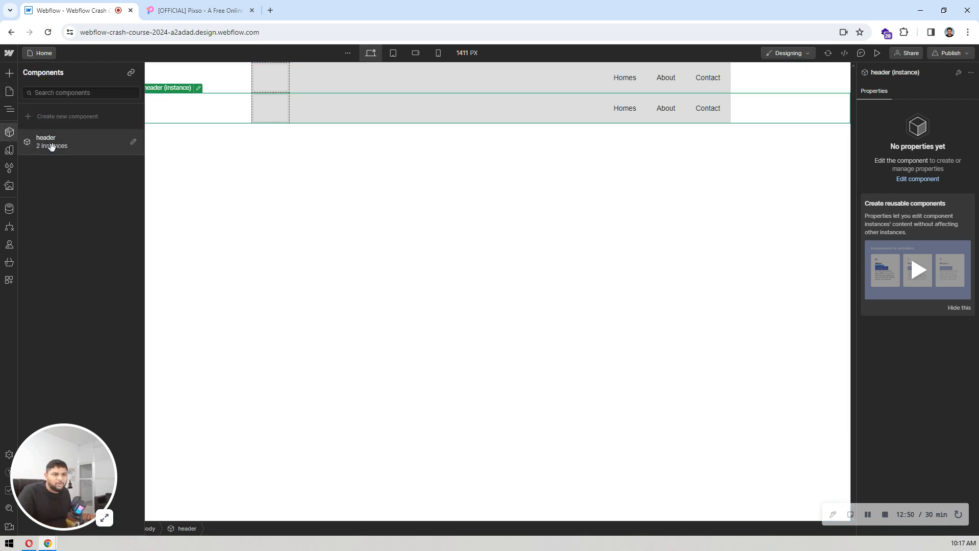
- Create a size variable and set its value to 72 px
click(13, 153)
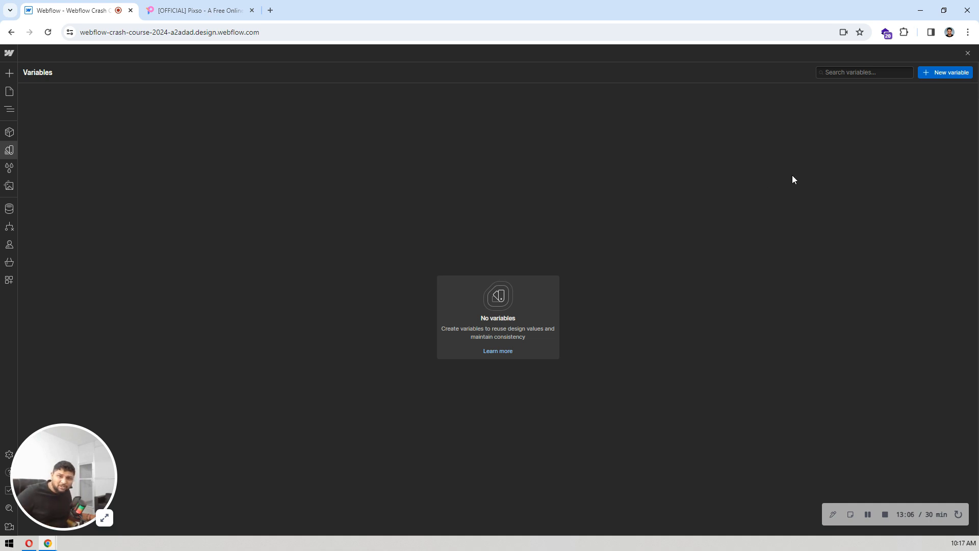
click(940, 74)
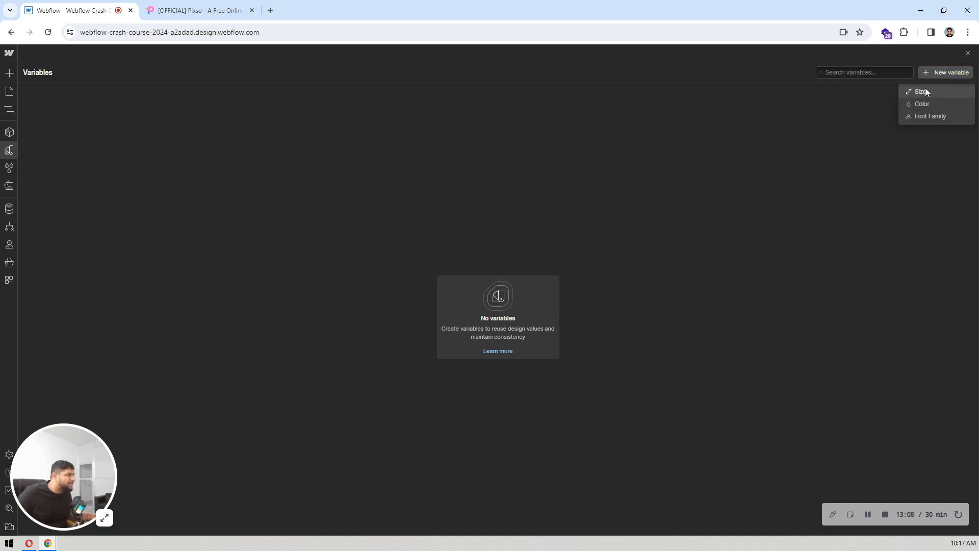
click(921, 92)
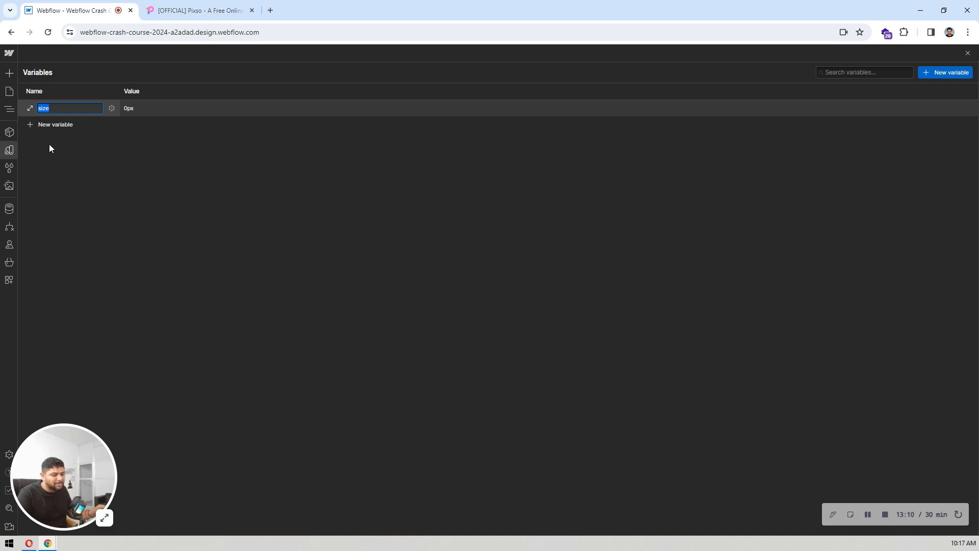
text(H2)
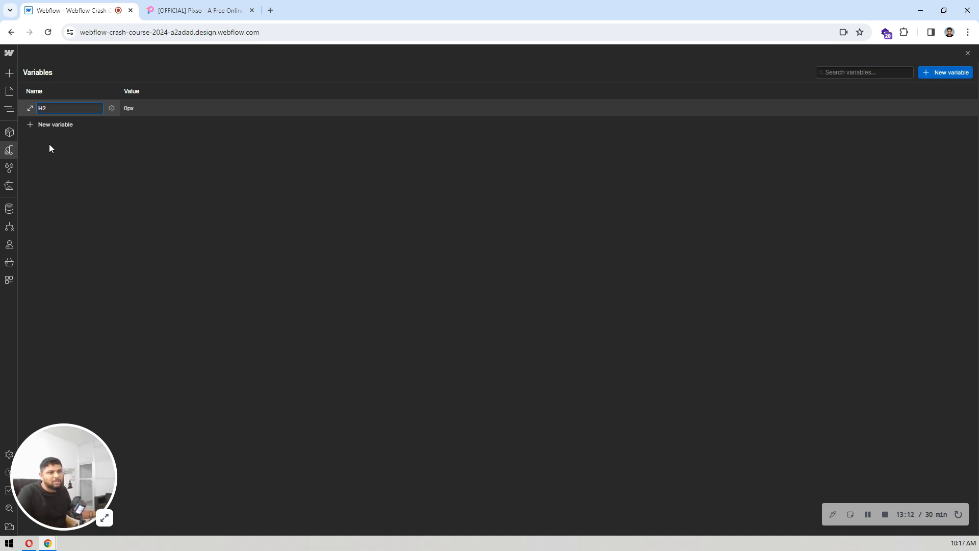
click(126, 110)
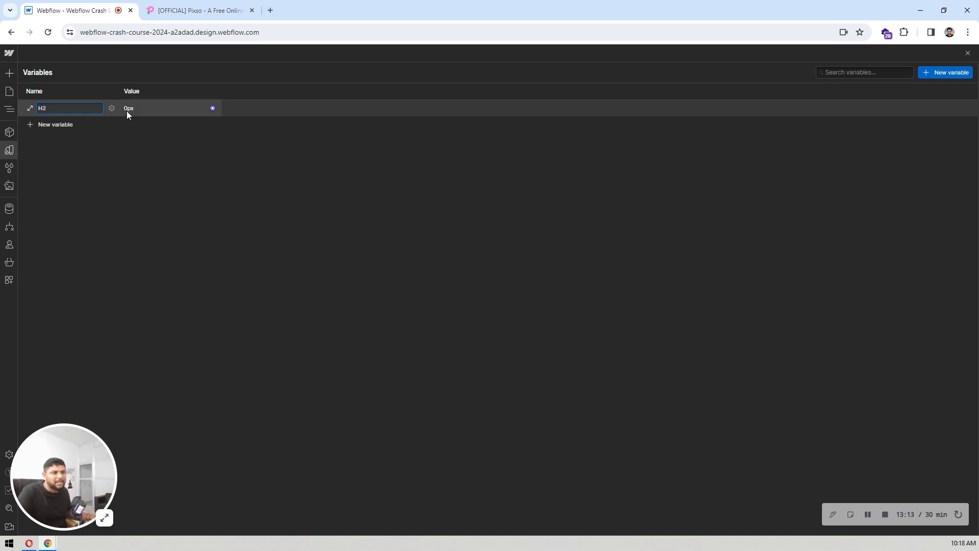
click(200, 107)
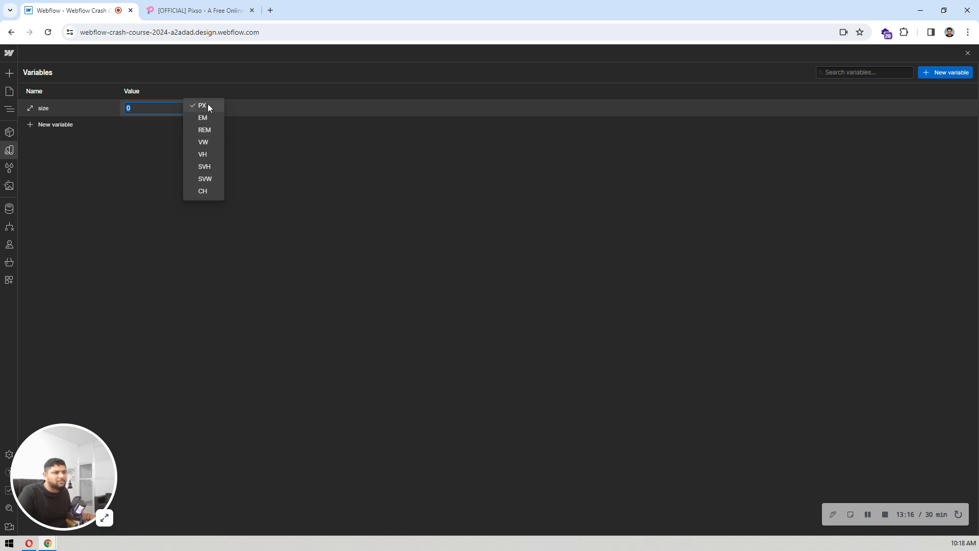
click(203, 105)
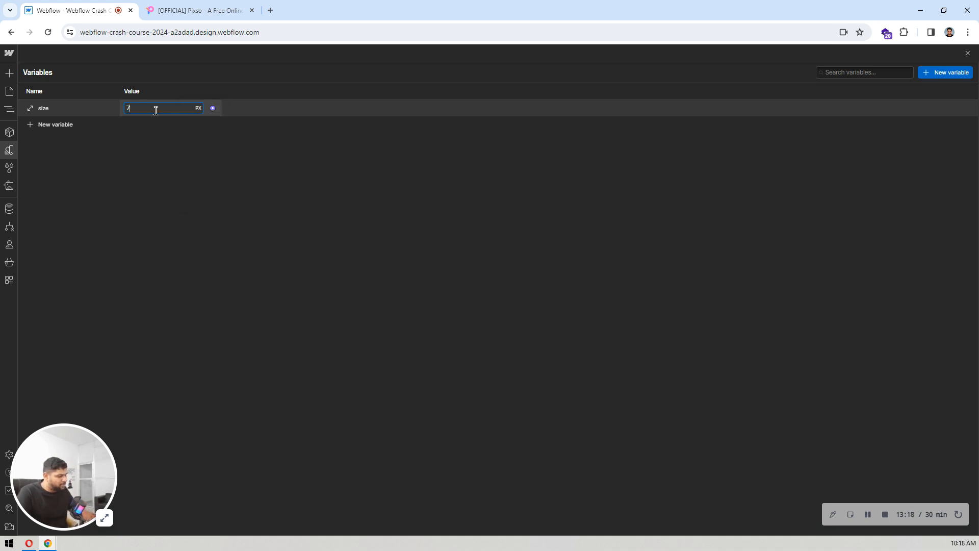
click(174, 161)
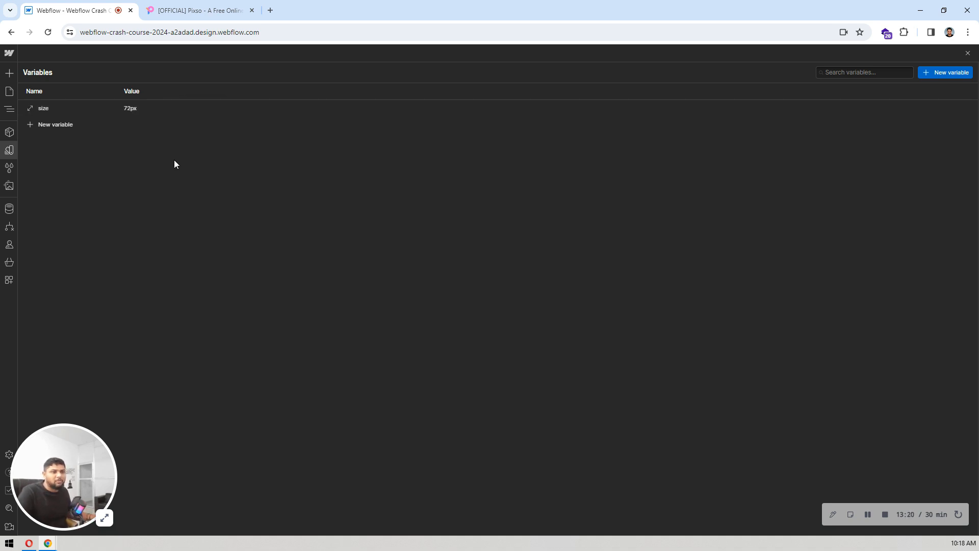
- Rename the 72 px size variable as H1
click(46, 108)
text(H1)
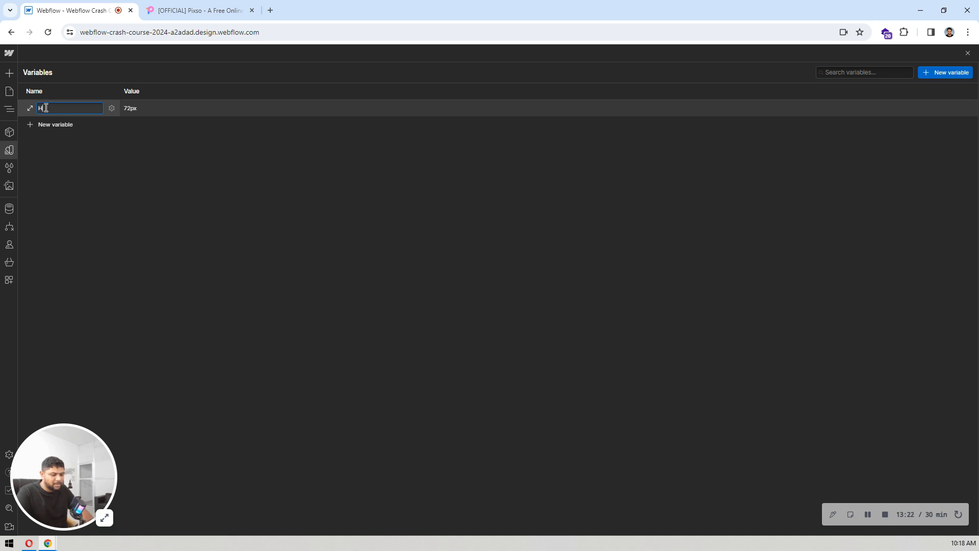
key(Return)
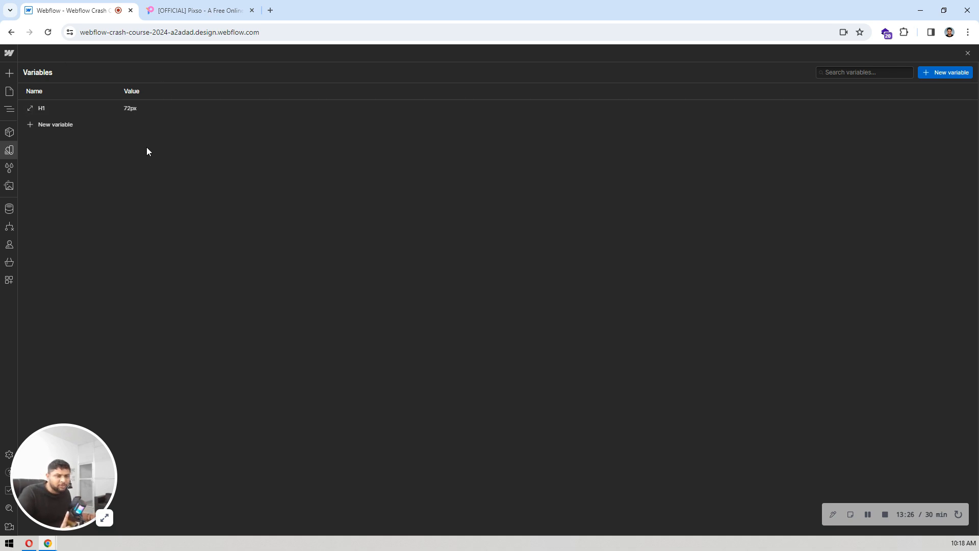
- Create a second size variable named p with a value of 16 px
click(61, 124)
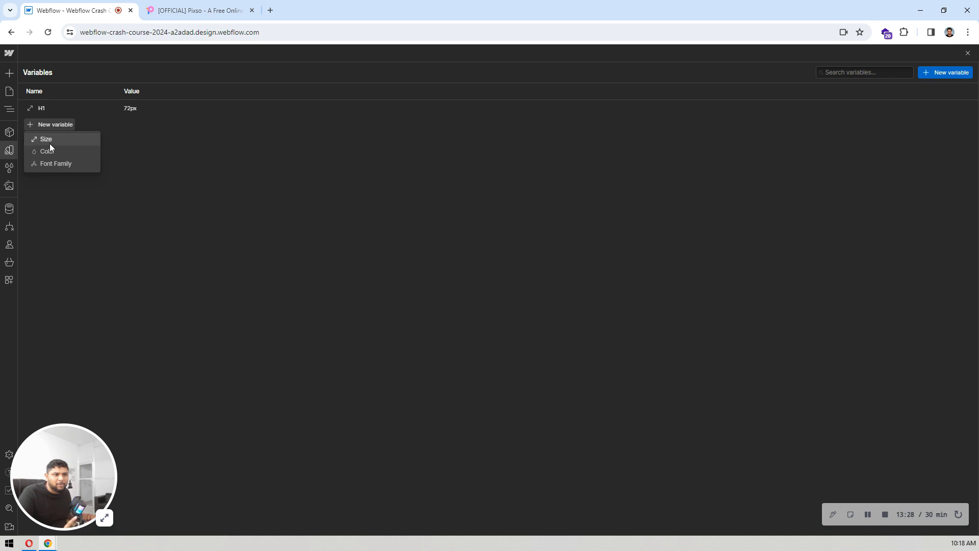
click(50, 143)
text(p)
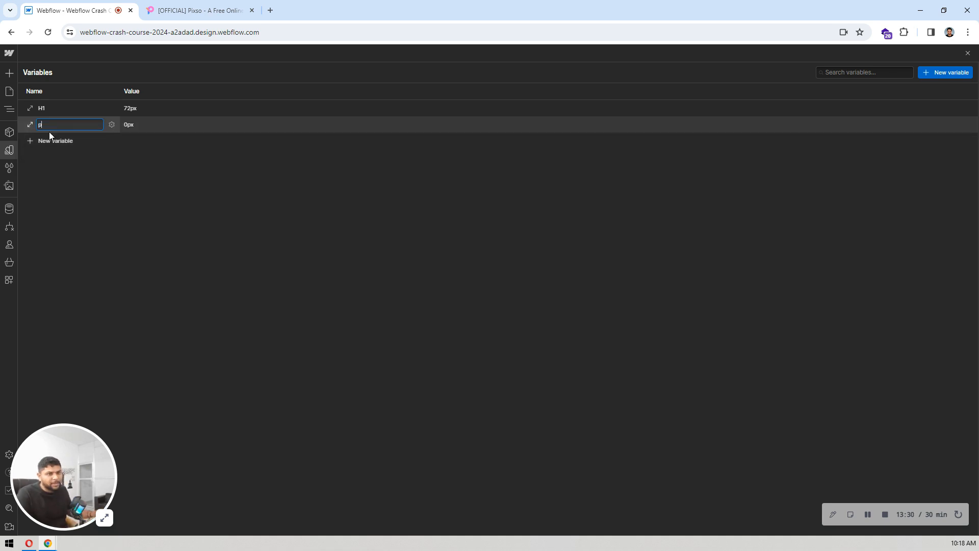
key(Return)
click(131, 127)
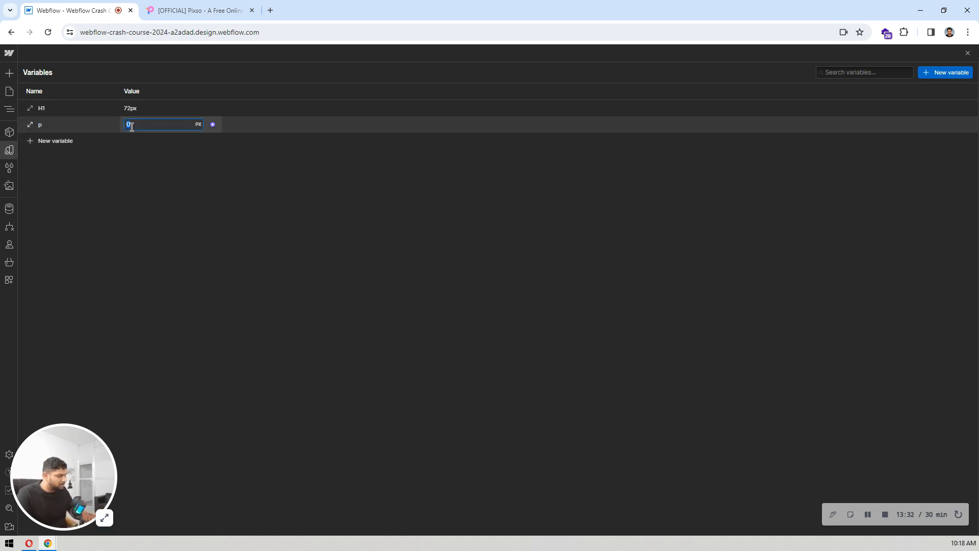
text(16)
key(Return)
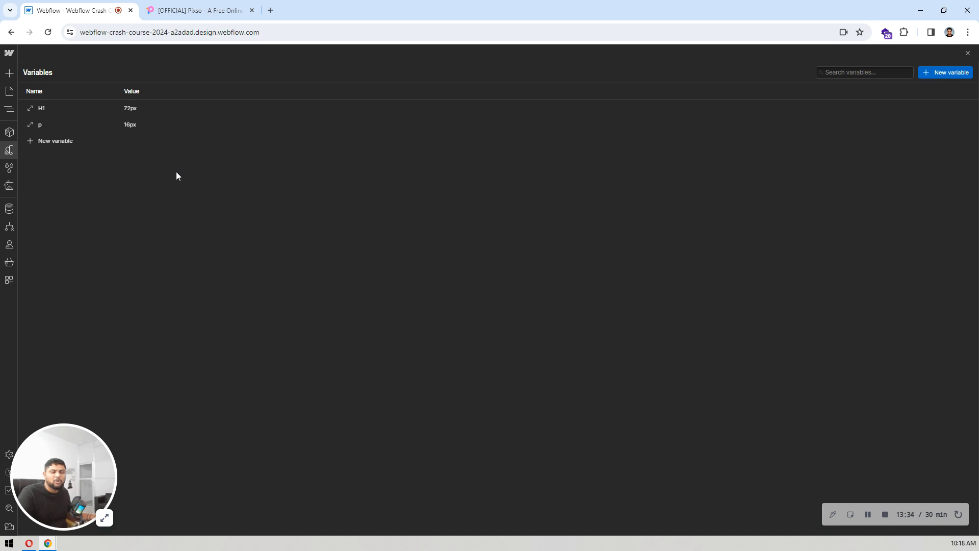
- Close the variables and delete the second header instance from the Body
click(10, 151)
click(358, 159)
click(201, 116)
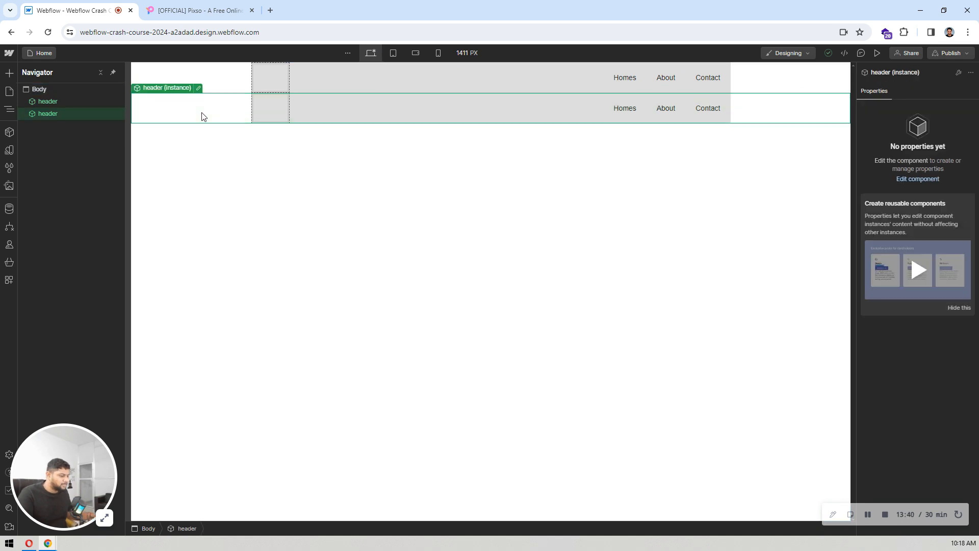
key(Delete)
click(353, 184)
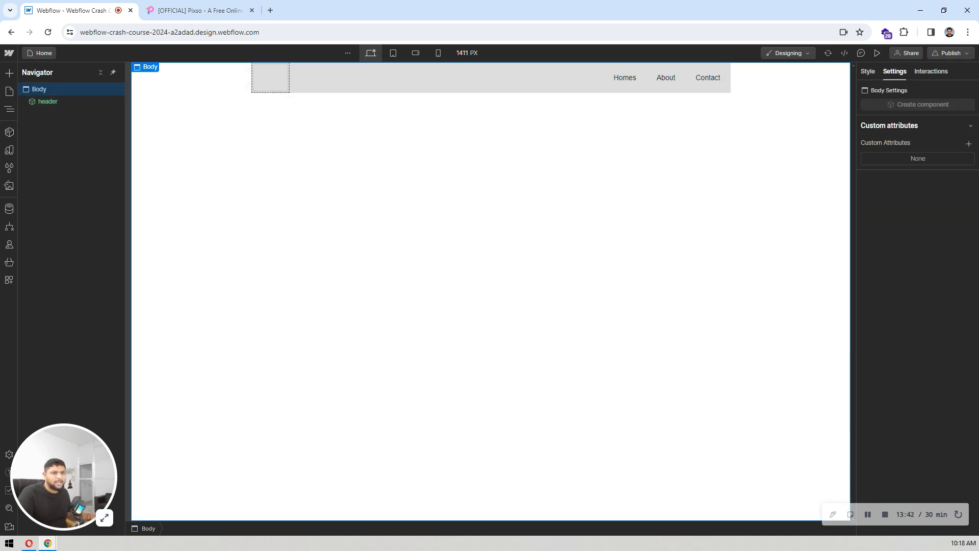
- Add a new Section below the header and place a Container inside it
click(9, 73)
drag(36, 144, 353, 214)
click(10, 76)
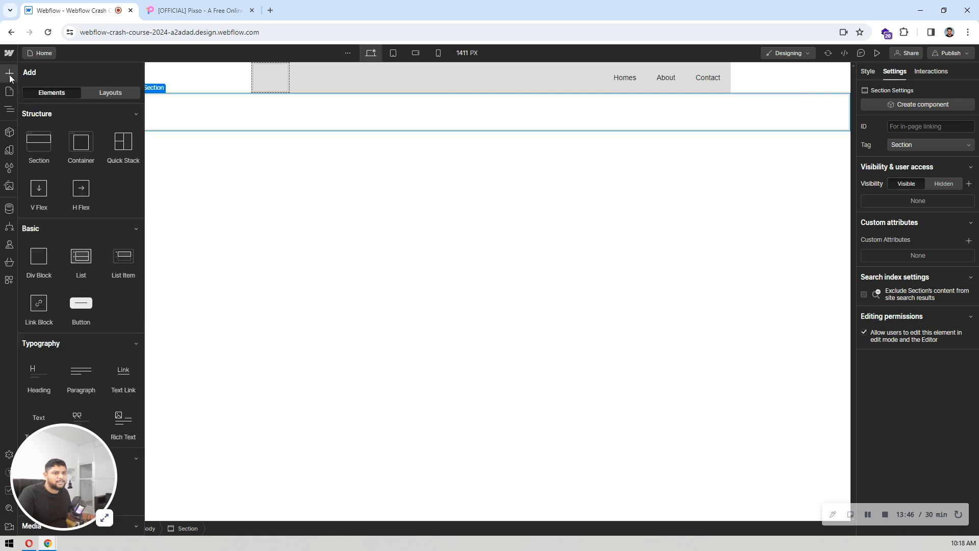
drag(87, 148, 288, 117)
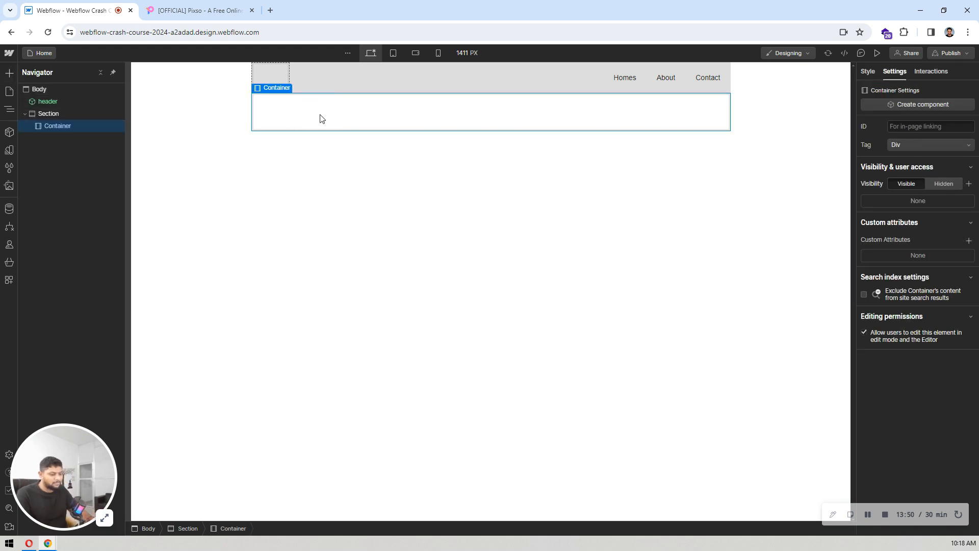
- Add a Heading element of type H1 inside the new section's Container
key(ctrl+k)
text(h)
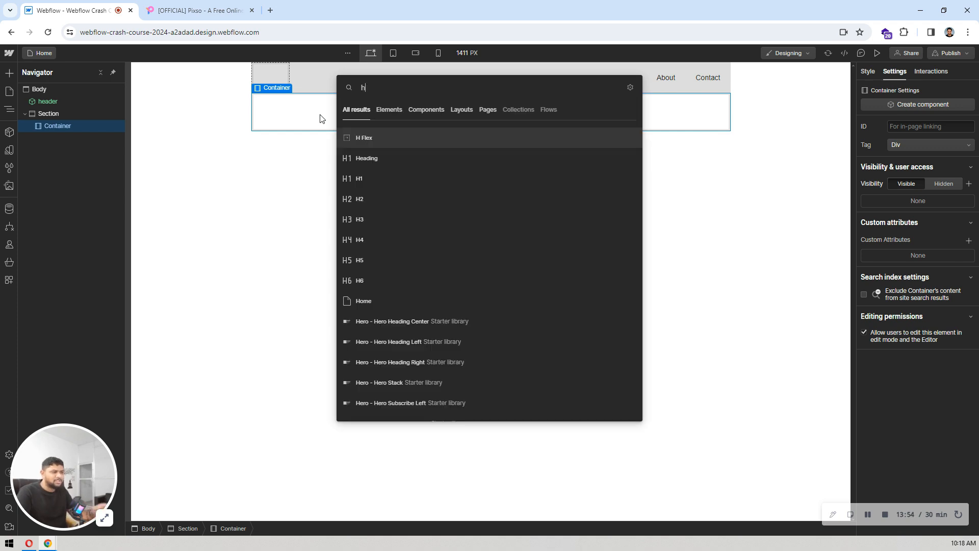
text(ead)
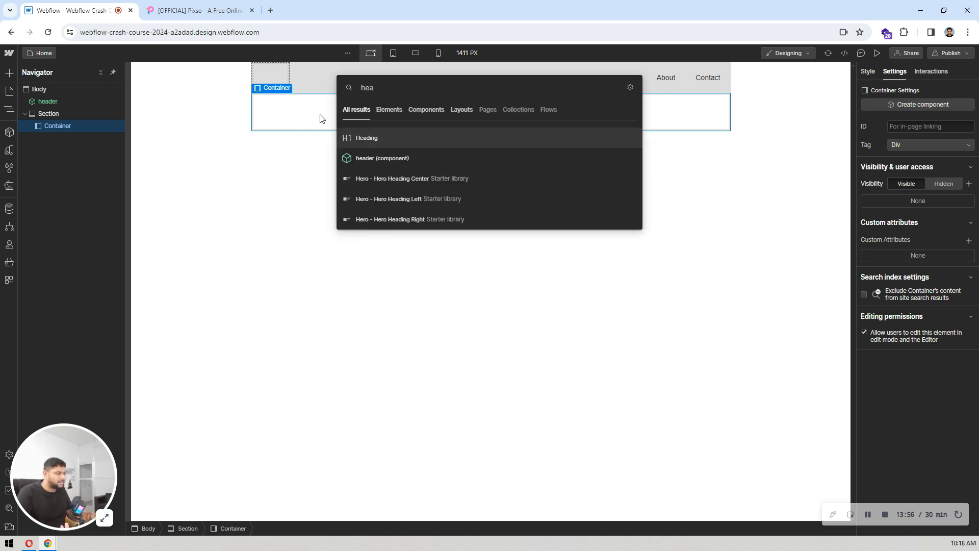
key(Return)
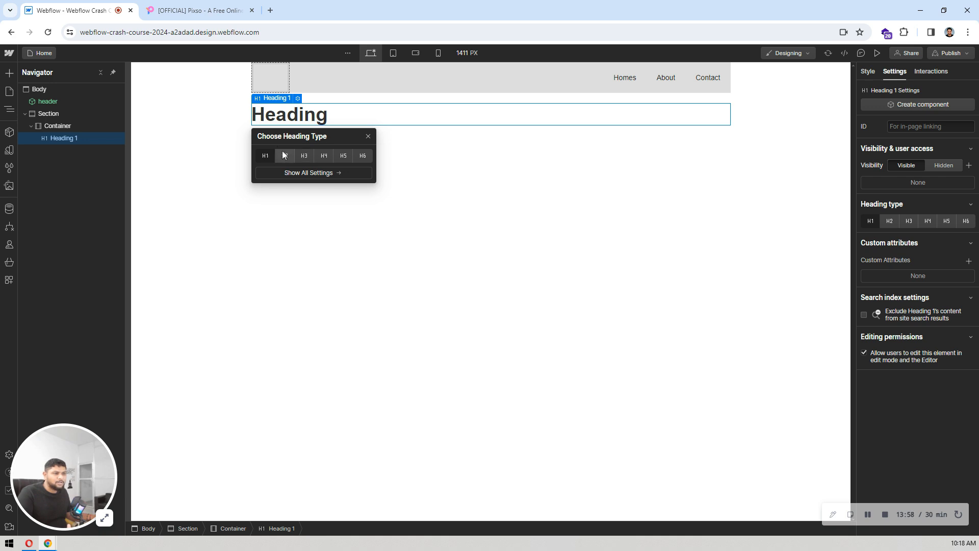
click(280, 115)
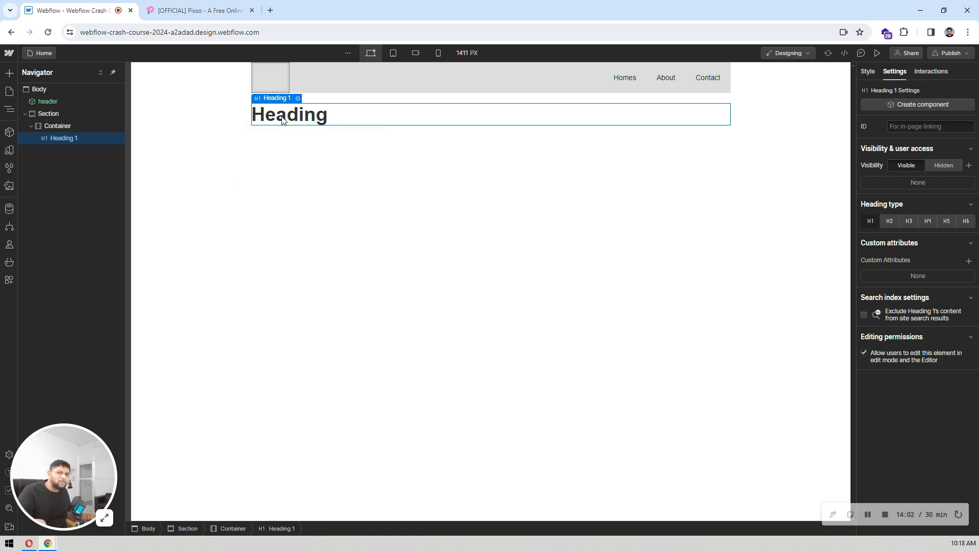
- Link the heading's font size and line height to the H1 variable
click(868, 71)
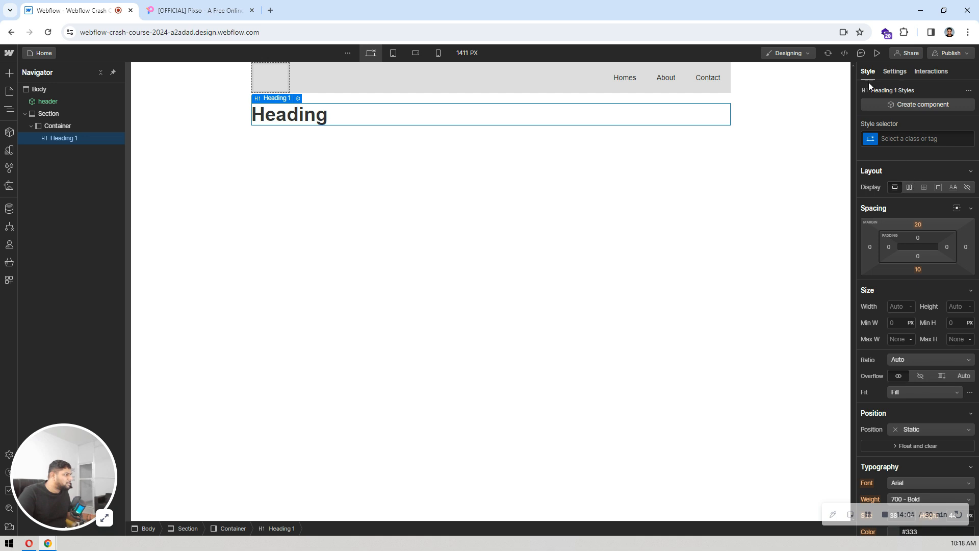
scroll(931, 227, down, 5)
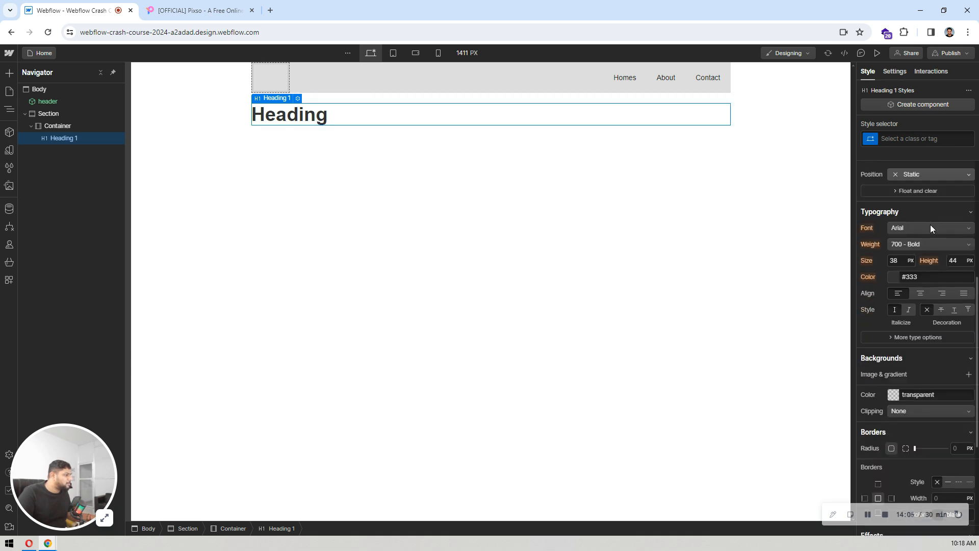
click(887, 257)
click(878, 310)
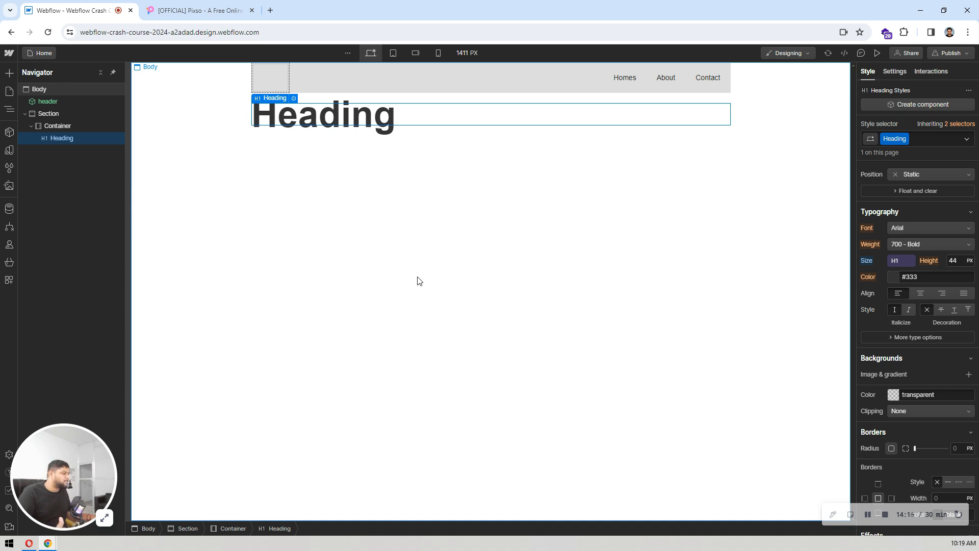
click(946, 256)
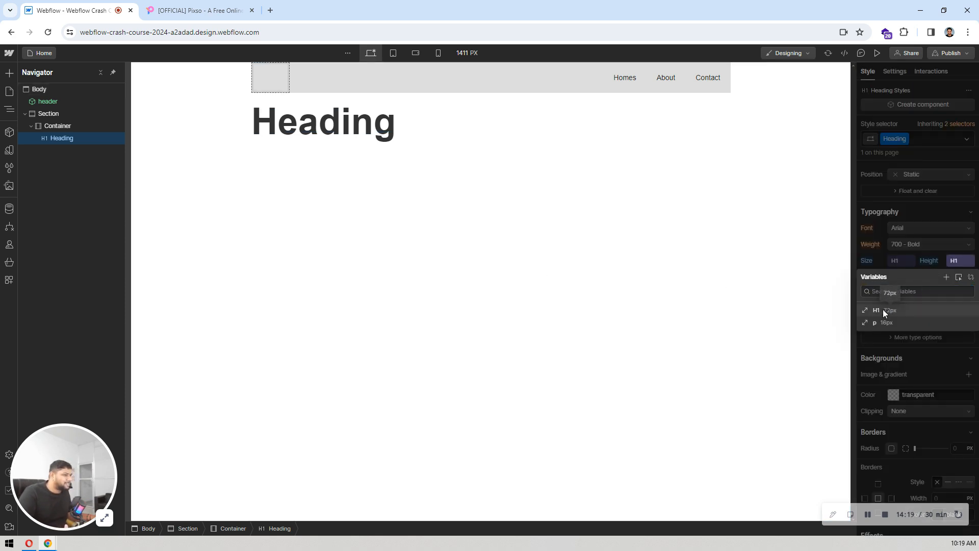
click(393, 247)
click(393, 248)
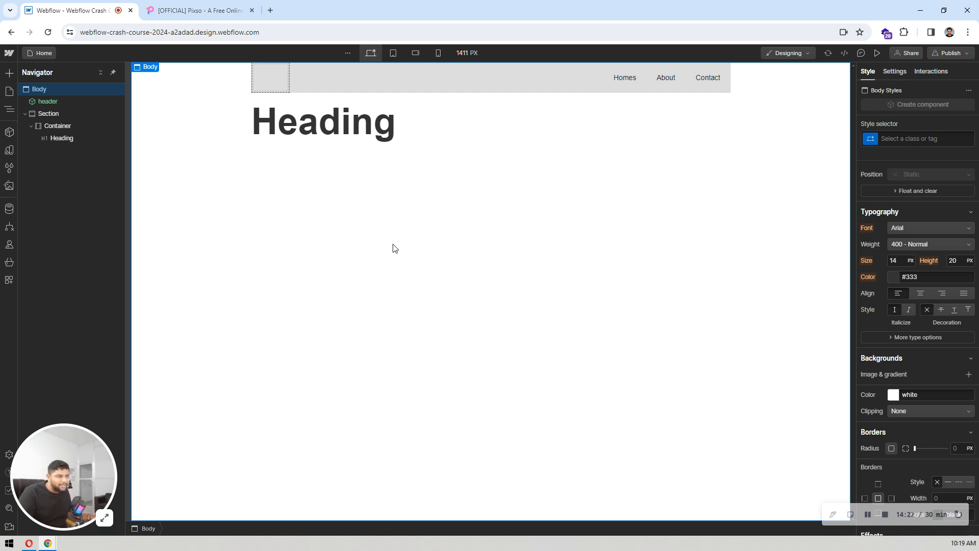
click(340, 129)
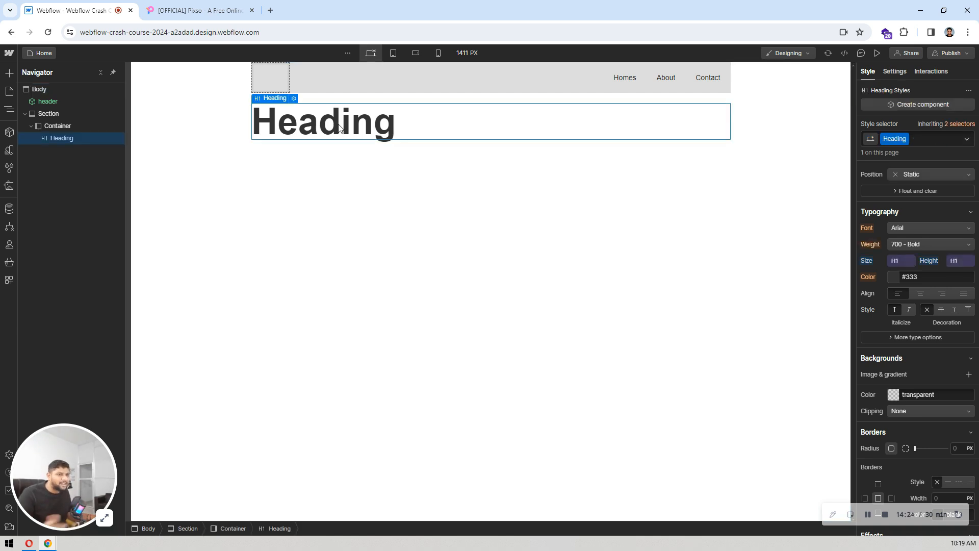
- Review the site's variables and the list of style selectors
click(11, 153)
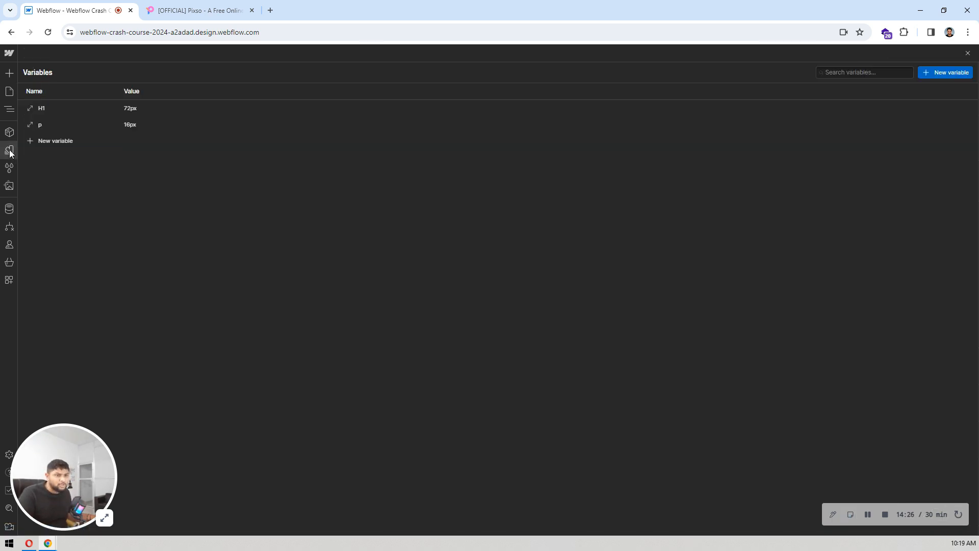
click(9, 152)
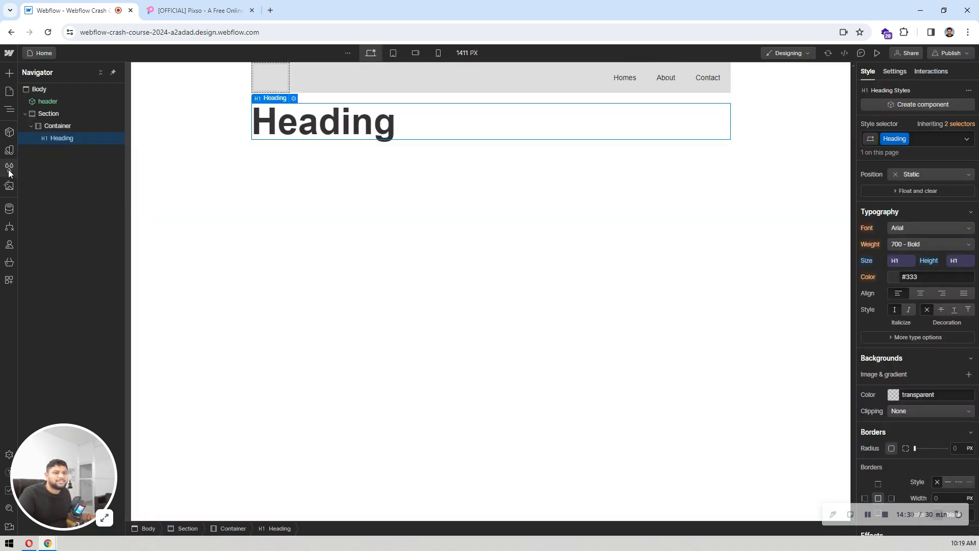
click(9, 172)
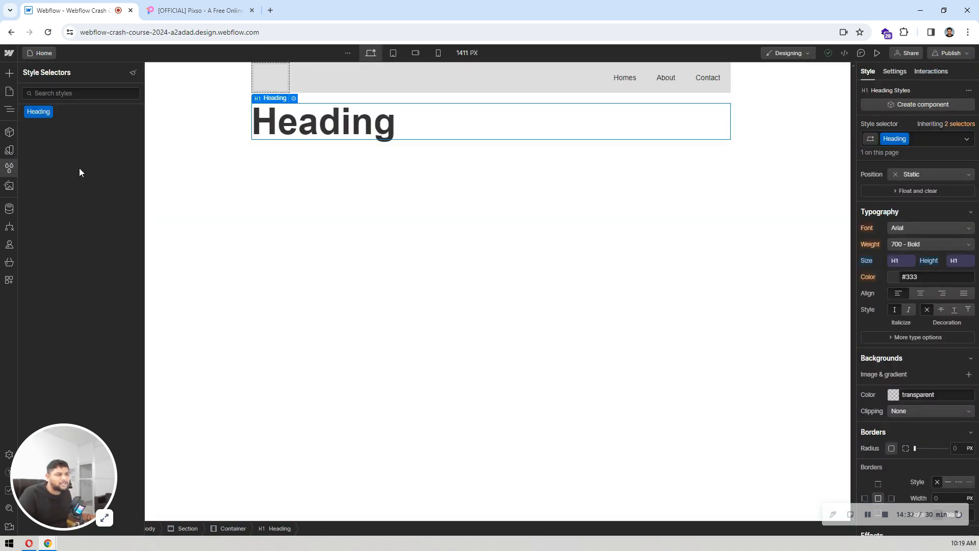
click(396, 106)
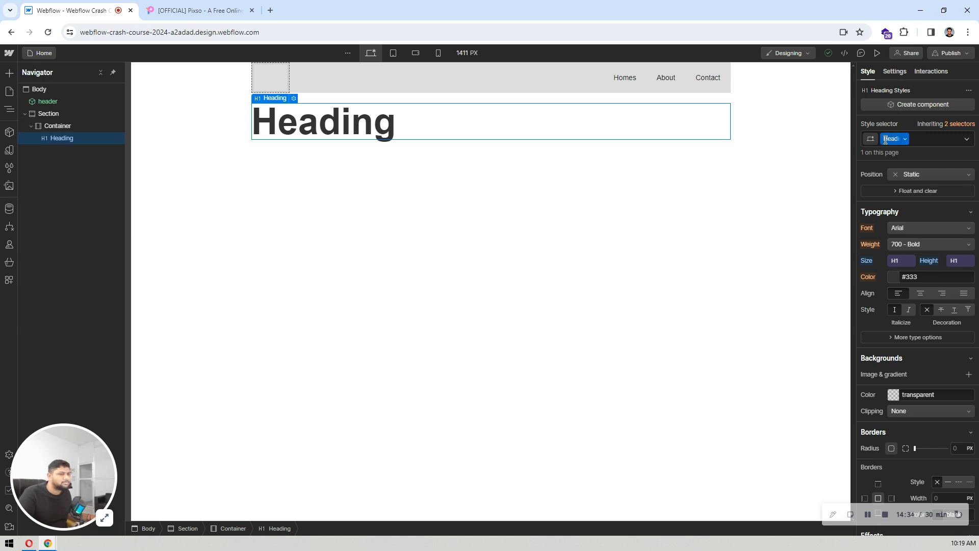
click(10, 169)
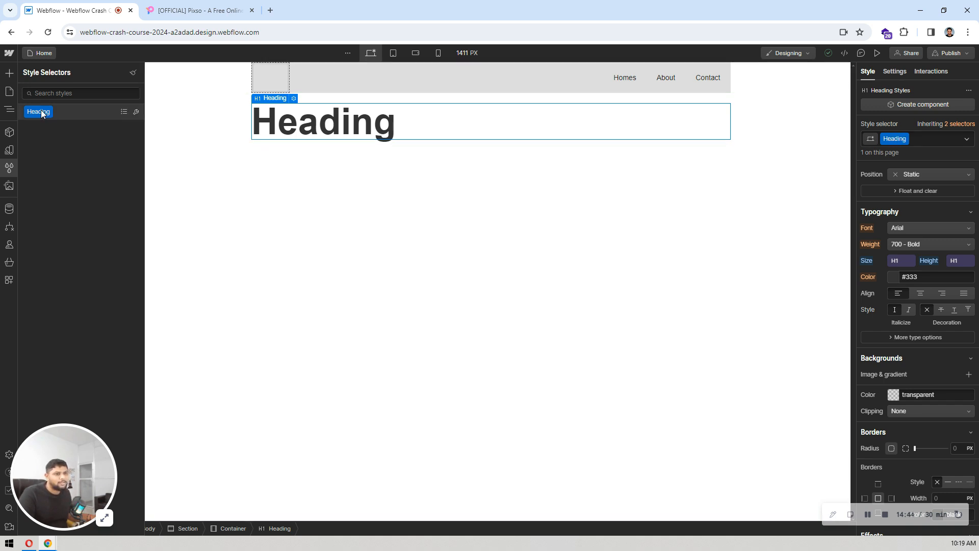
- Look over the site's assets, CMS collections and logic flows
click(9, 187)
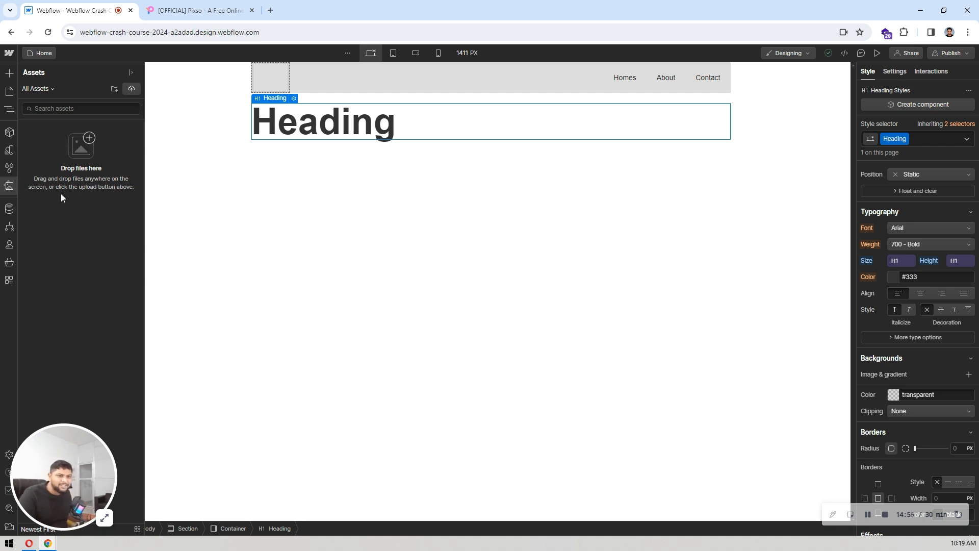
click(9, 210)
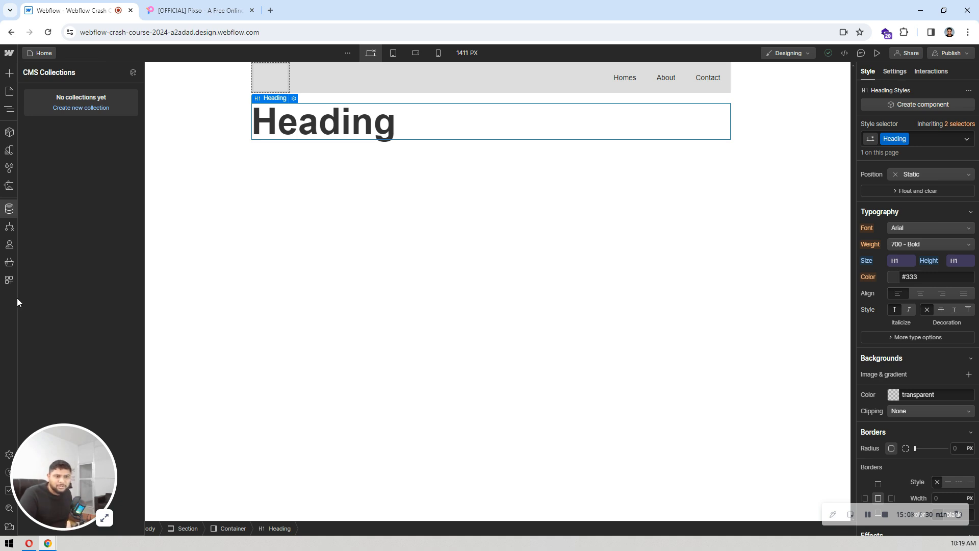
click(10, 227)
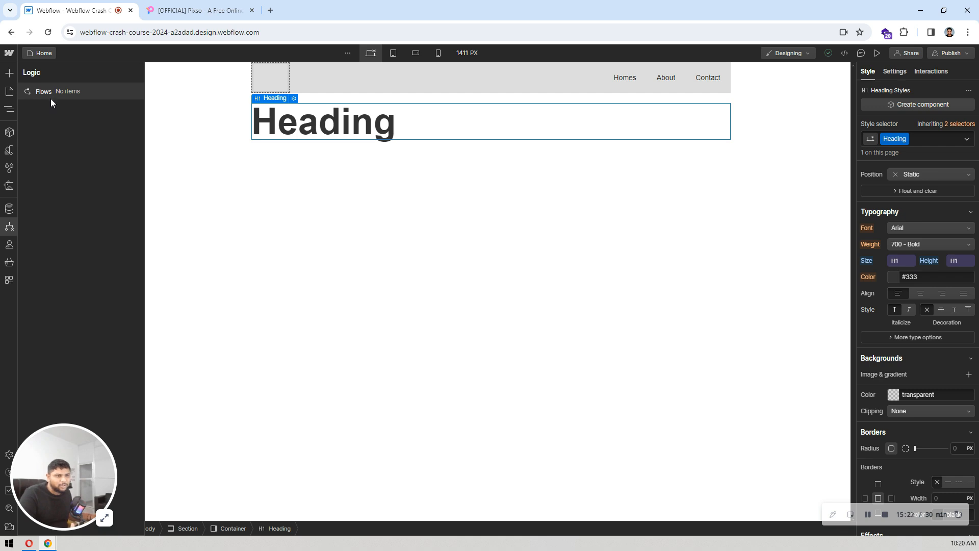
- Read the introduction to Users and dismiss it without enabling Users on this site
click(9, 245)
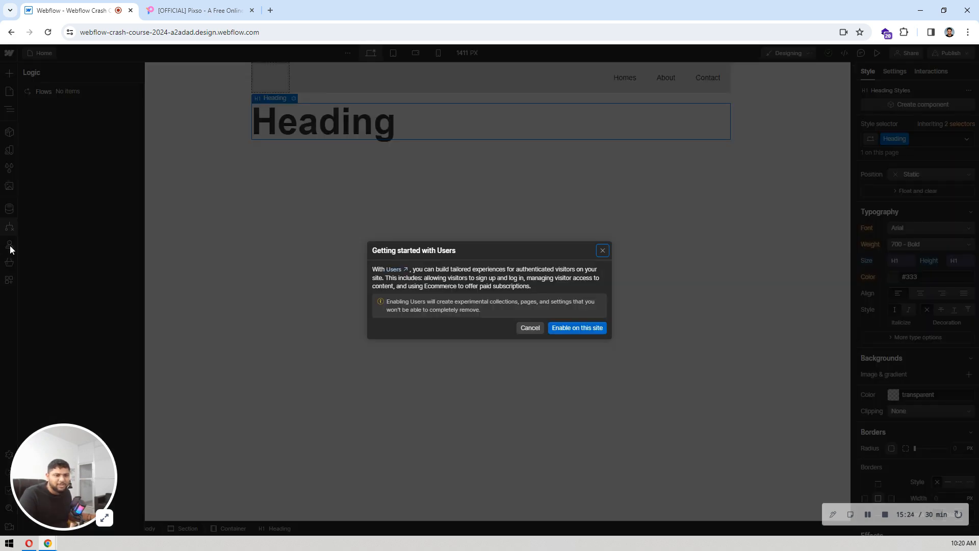
drag(463, 279, 518, 278)
click(547, 275)
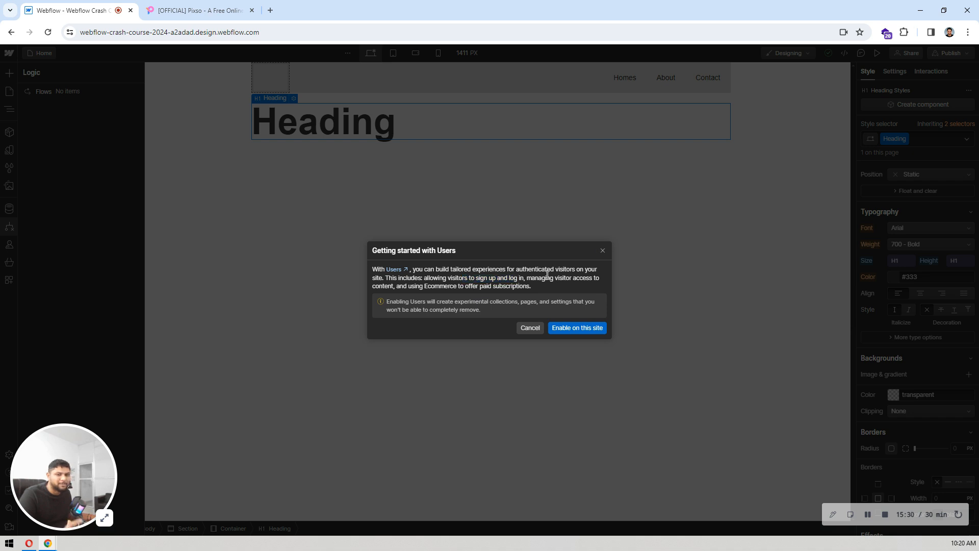
click(530, 327)
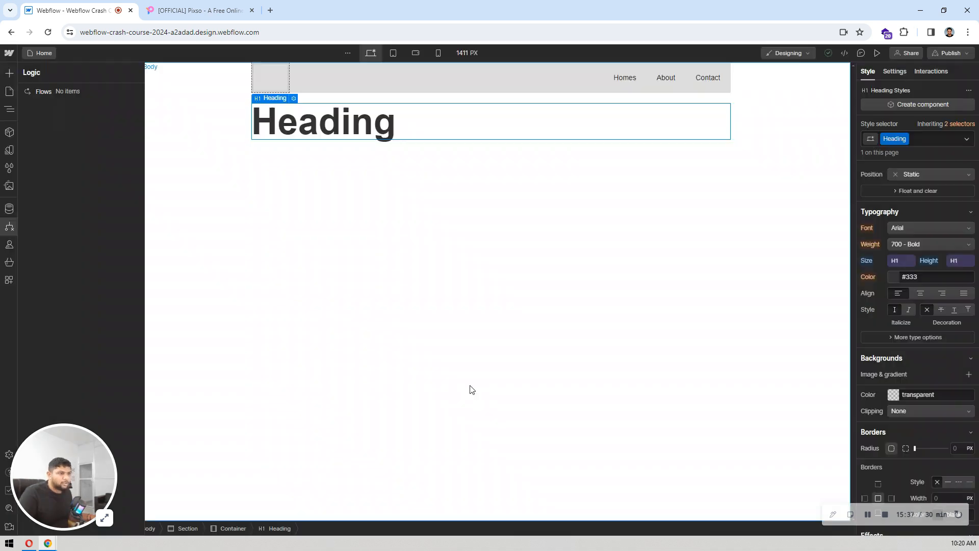
- Read through the Ecommerce setup guide from store setup to launch and close it
click(11, 262)
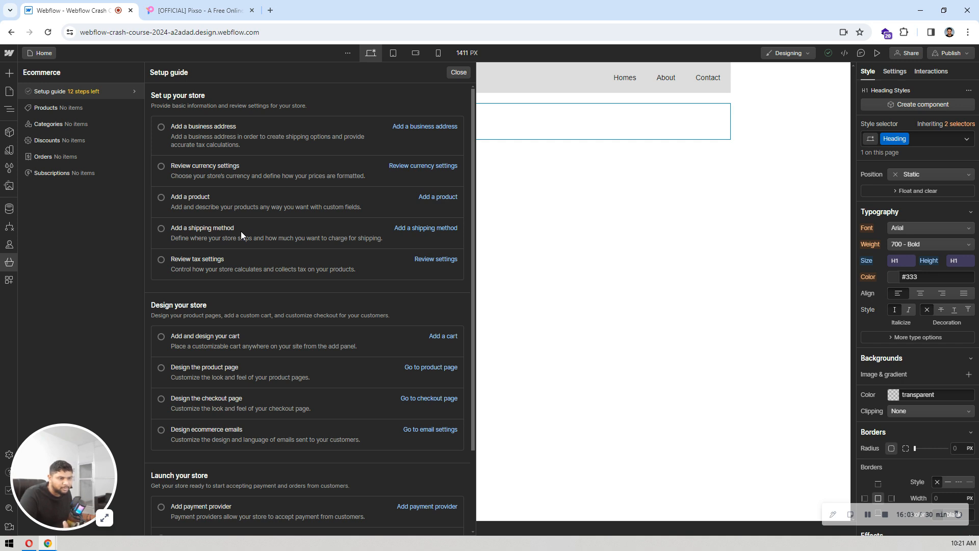
scroll(241, 231, down, 2)
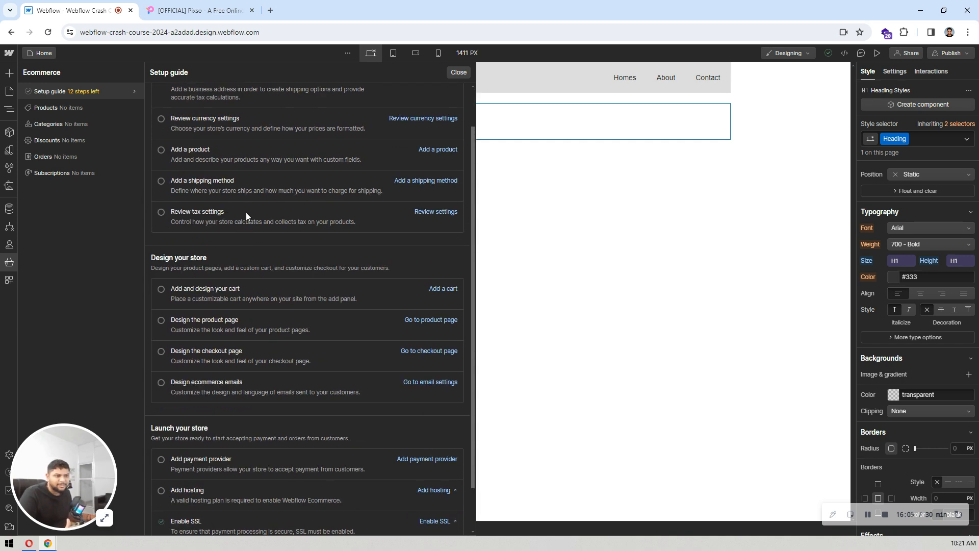
scroll(246, 212, down, 2)
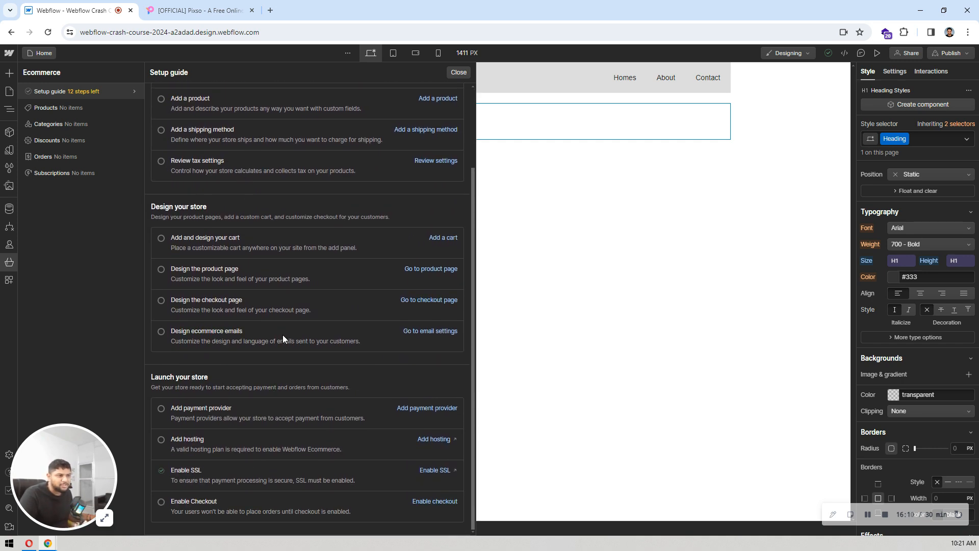
scroll(289, 331, up, 4)
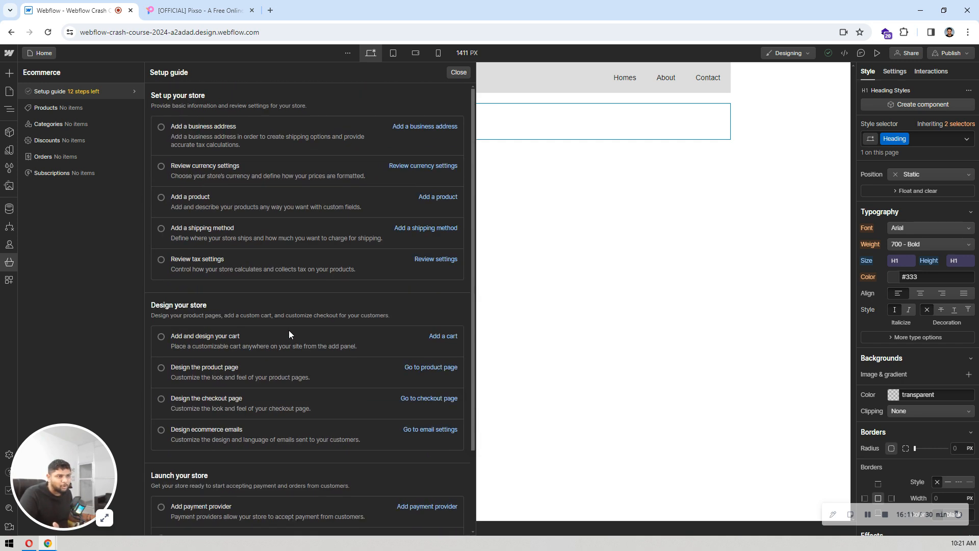
click(451, 73)
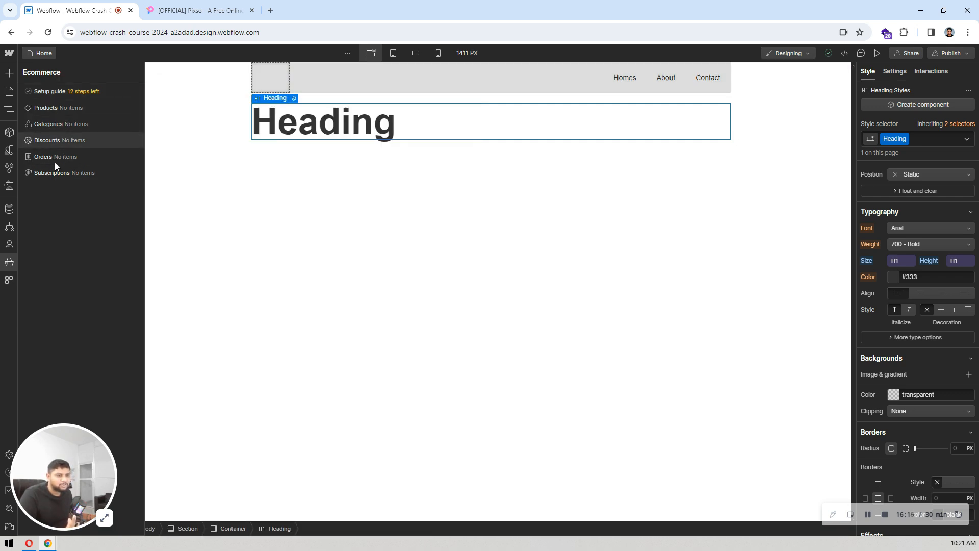
- Look at the site's connected apps and its list of pages
click(8, 281)
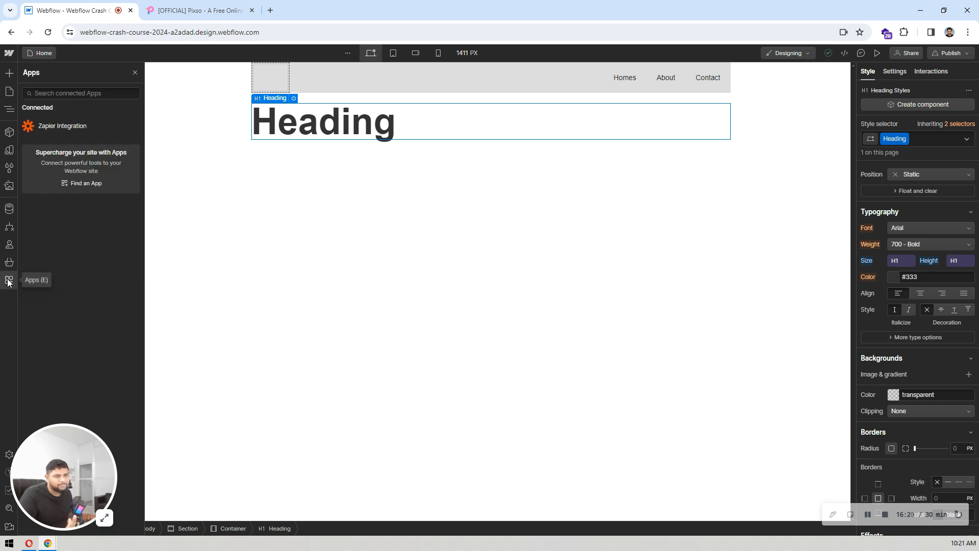
click(75, 92)
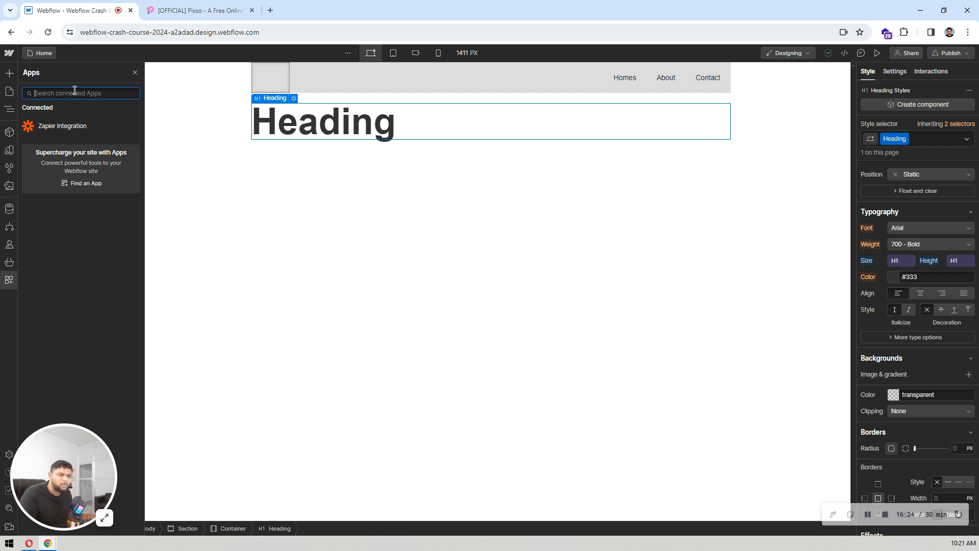
click(134, 72)
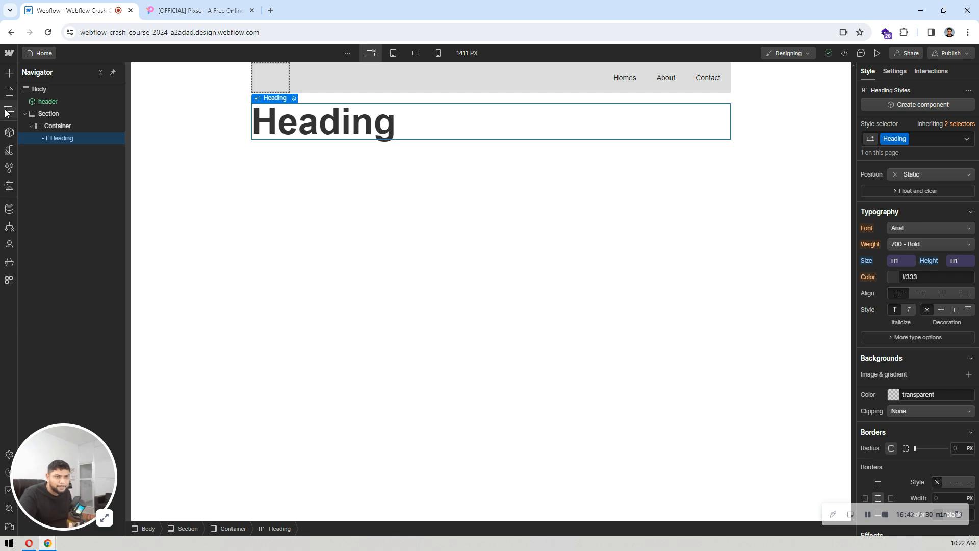
click(9, 91)
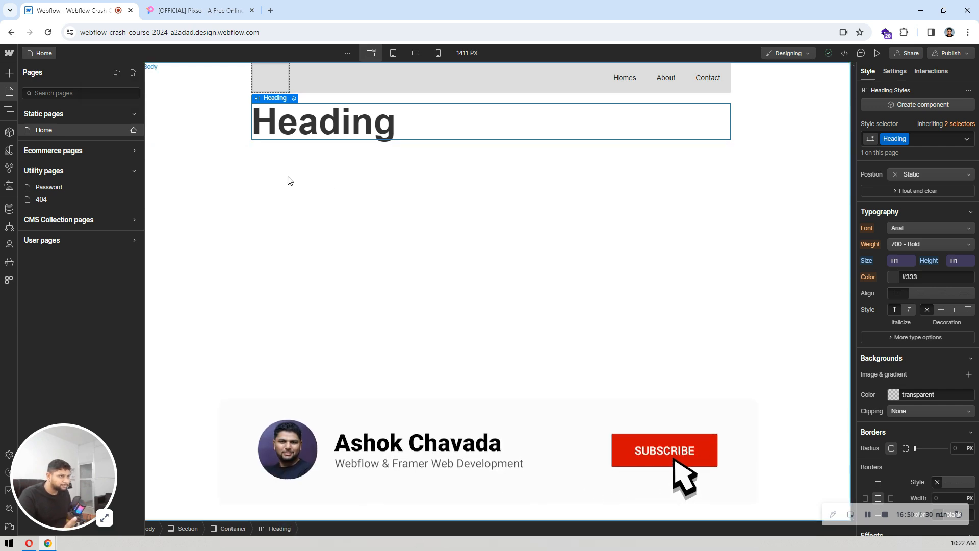
- Delete the heading's Section and the header instance from the Body
click(240, 162)
click(199, 129)
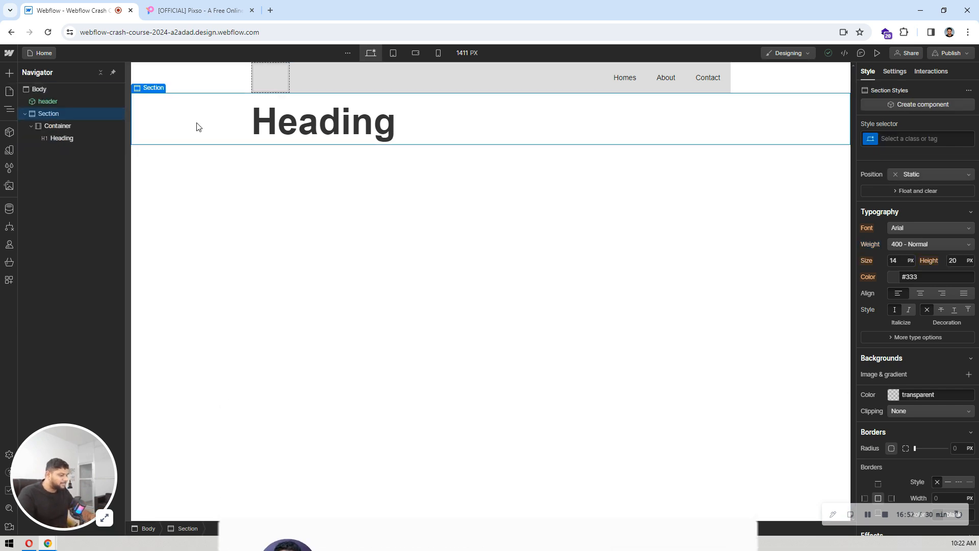
key(Delete)
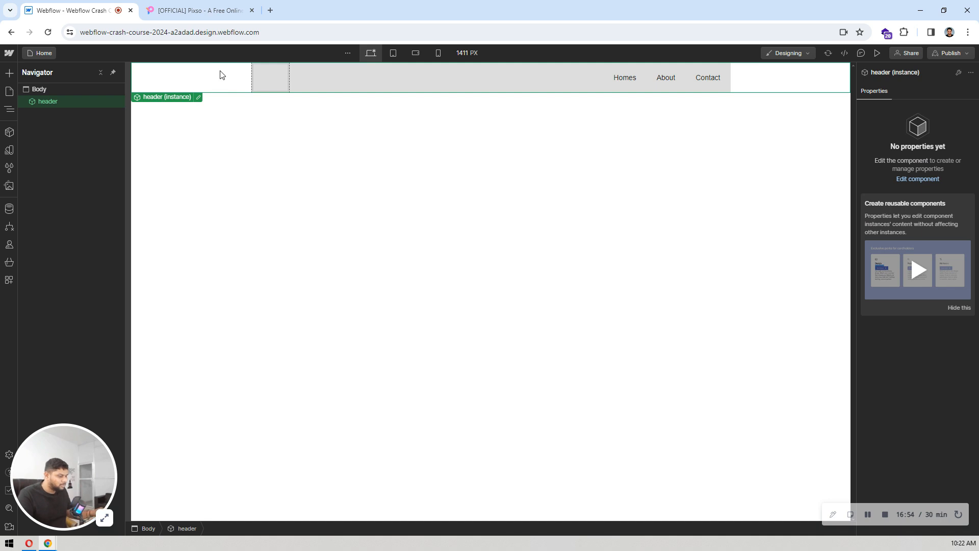
key(Delete)
- Create a new class named h1 and apply it to the Body
click(570, 195)
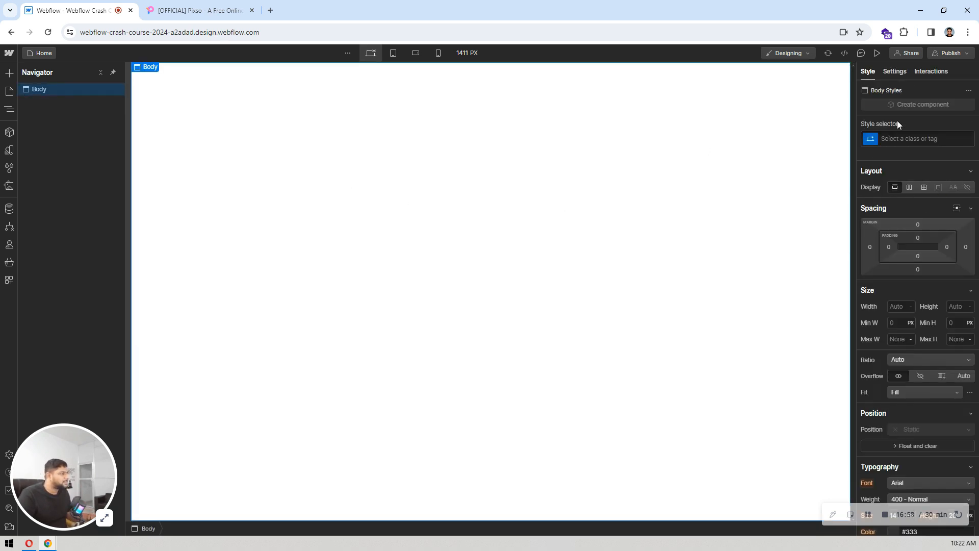
click(905, 143)
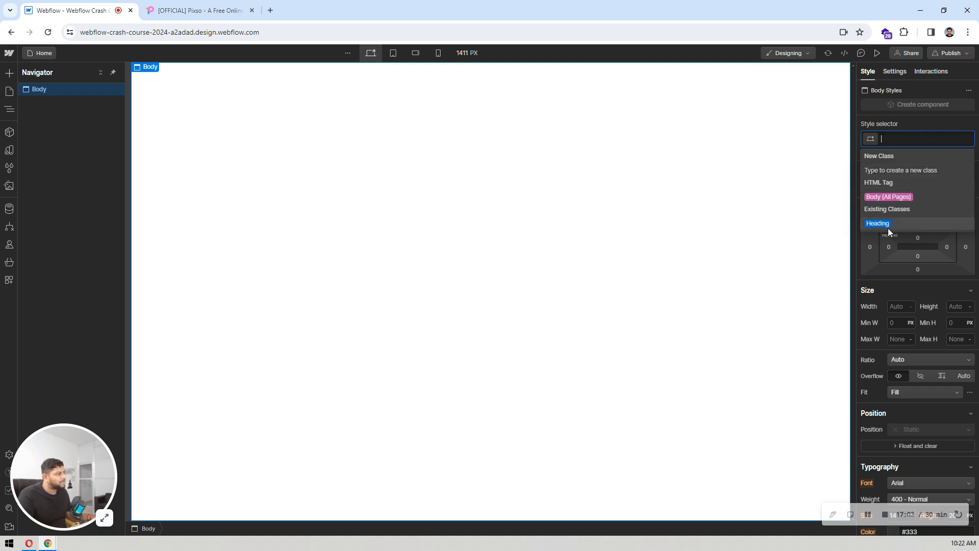
click(887, 120)
click(901, 140)
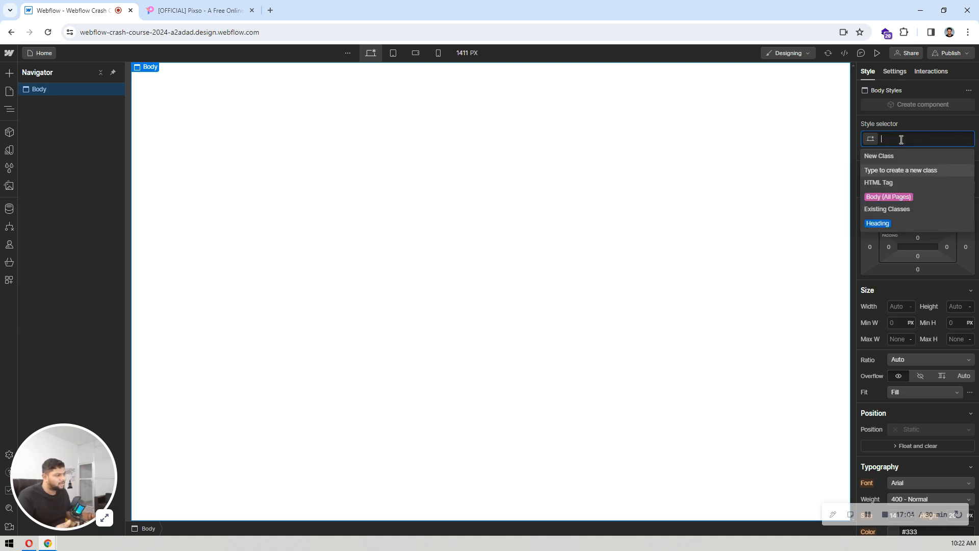
text(h1)
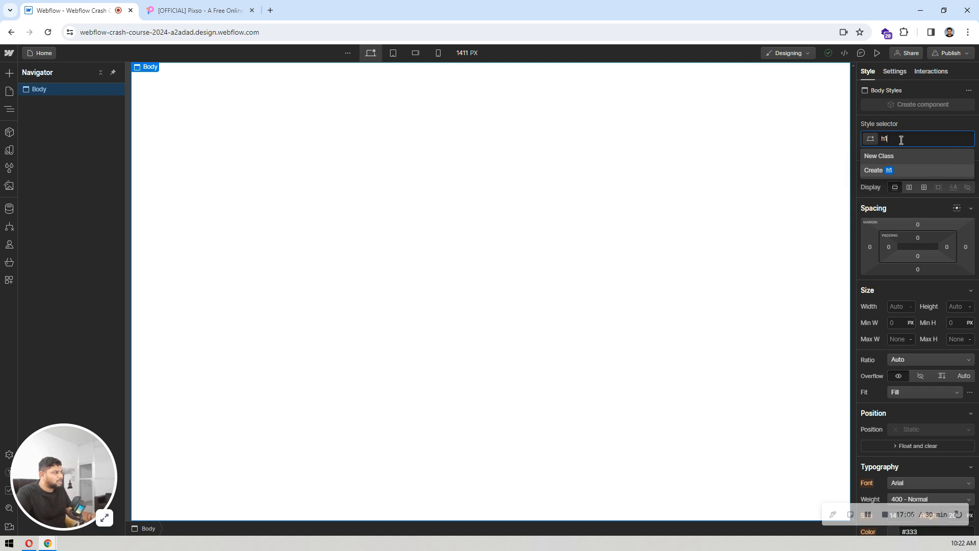
key(Return)
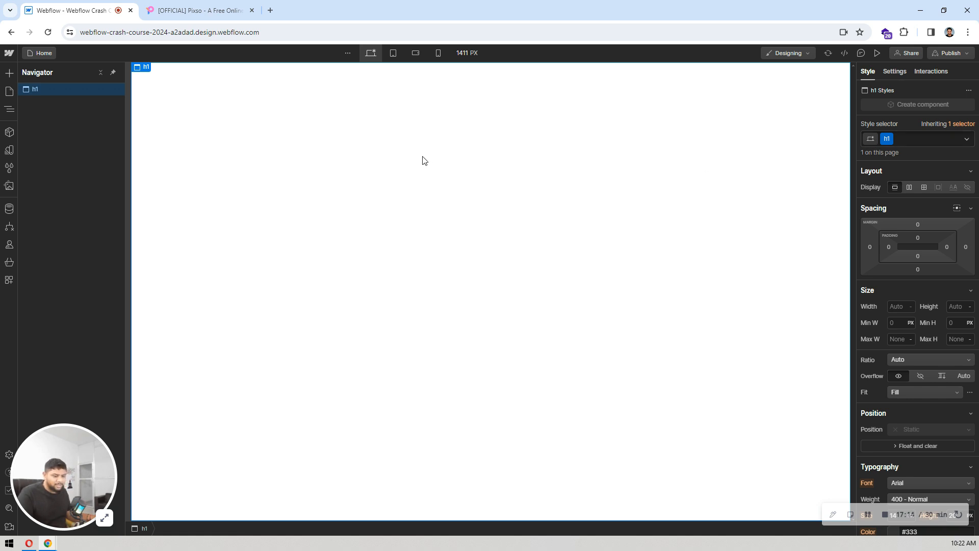
- Add a Section to the page body and place a Container inside it
key(ctrl+e)
text(sect)
key(Return)
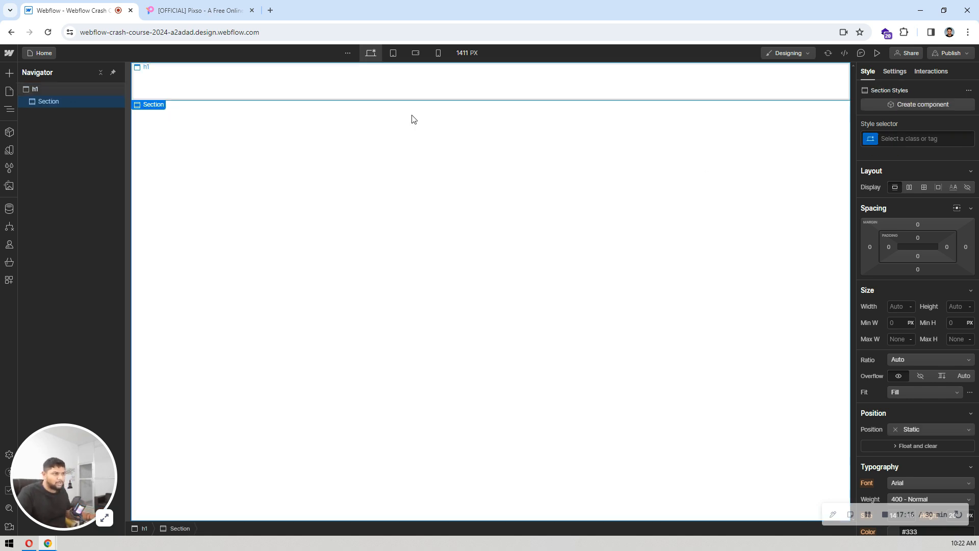
key(ctrl+e)
text(co0)
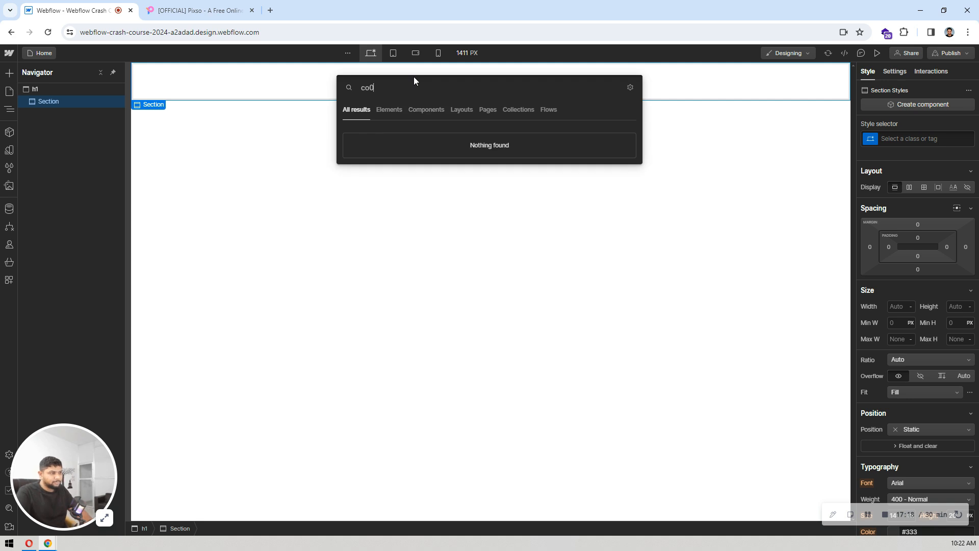
key(BackSpace)
key(BackSpace)
text(on)
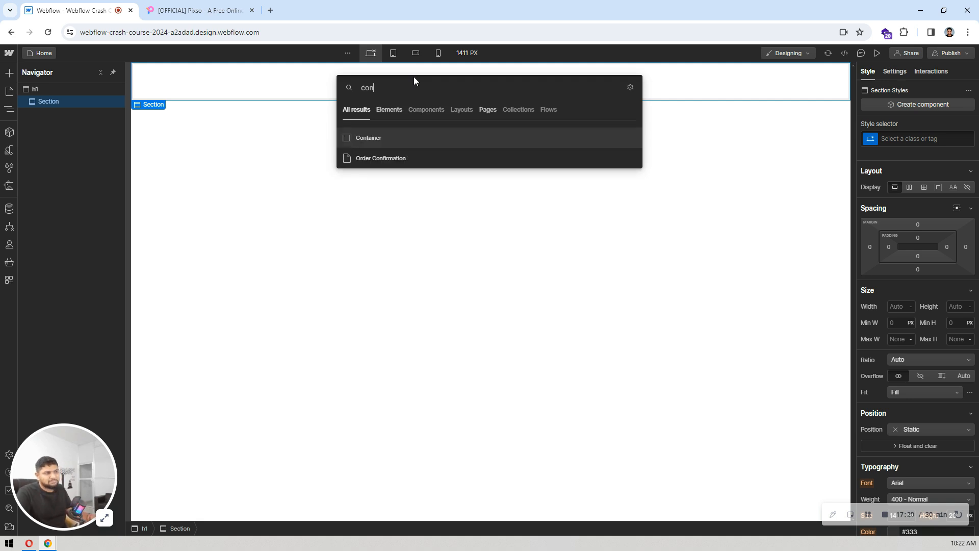
key(Return)
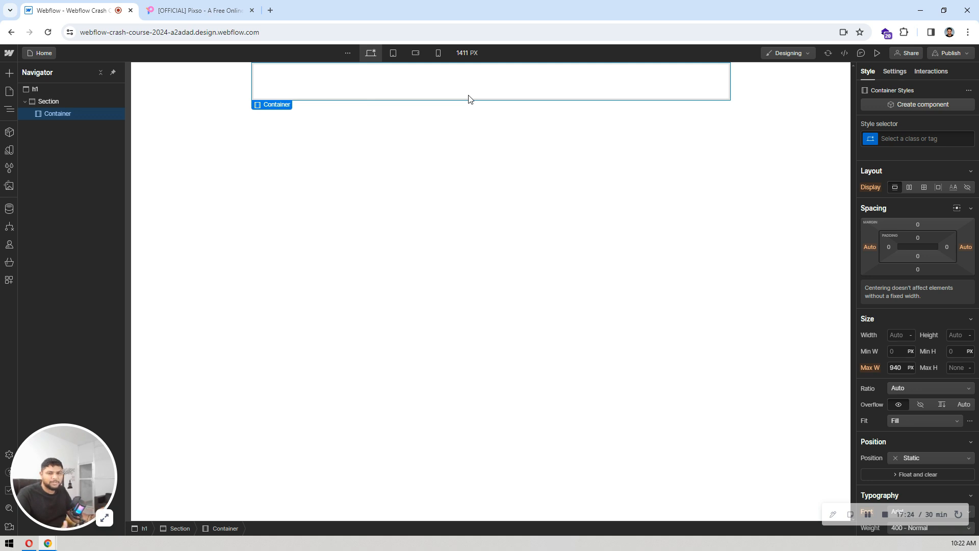
- Add a Heading element inside the Container
key(ctrl+e)
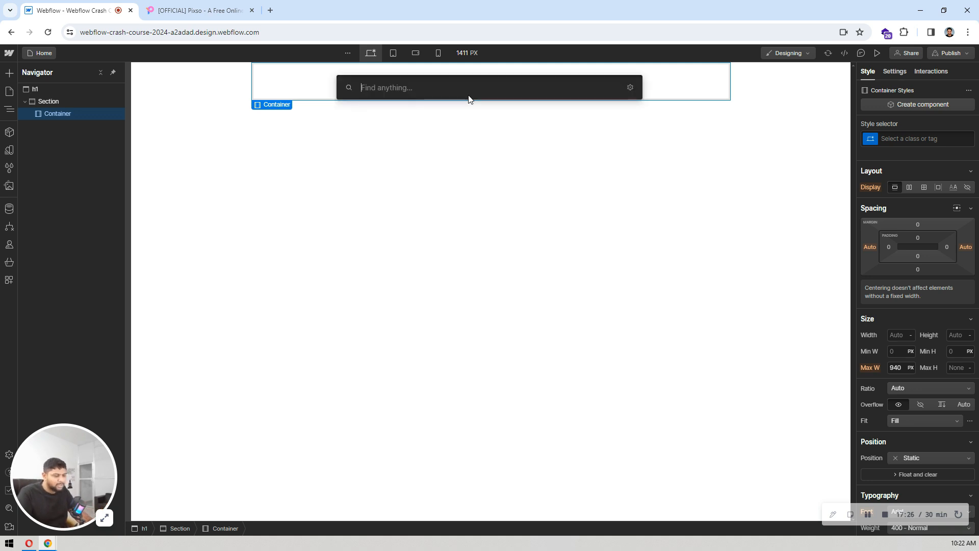
text(he)
key(Return)
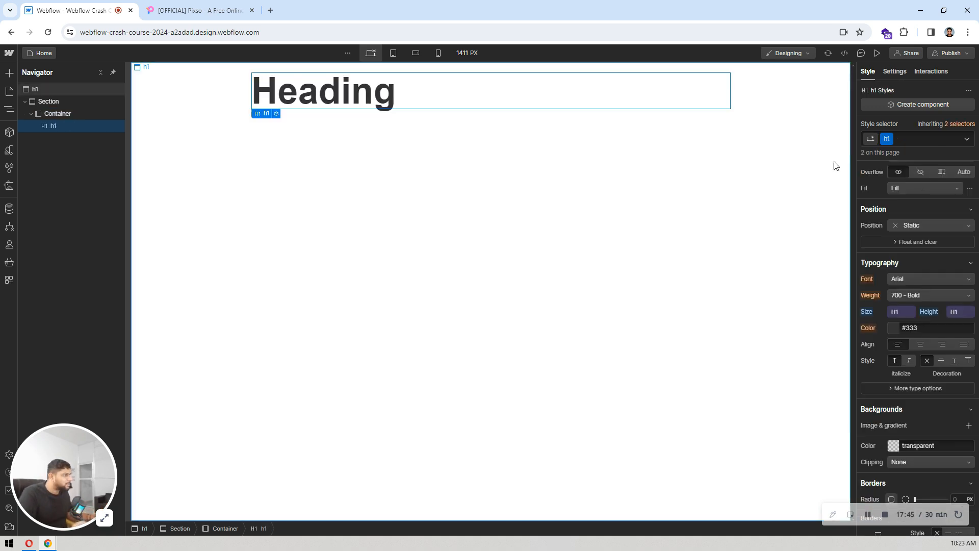
- Add a Paragraph element directly to the page body, below the heading's Section
click(386, 118)
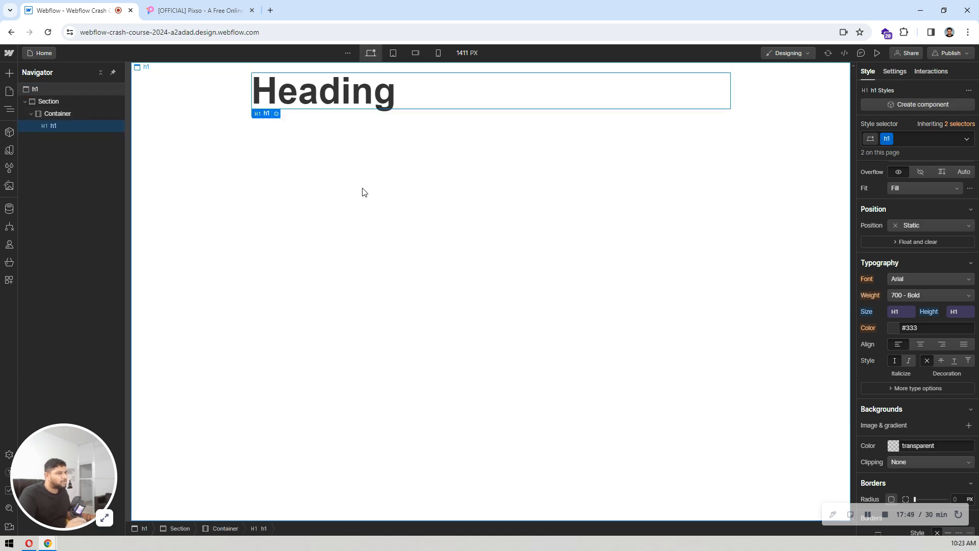
key(ctrl+k)
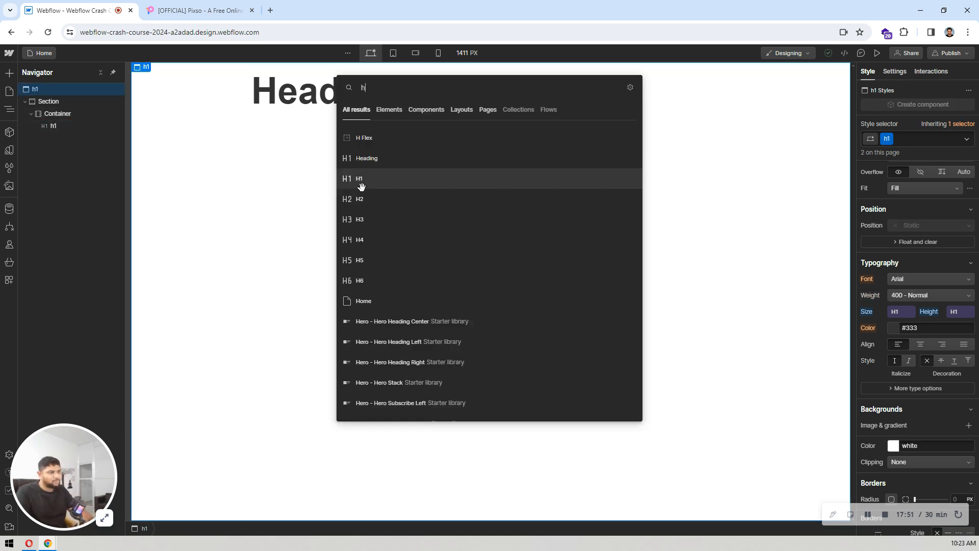
text(hea)
key(ctrl+a)
text(para)
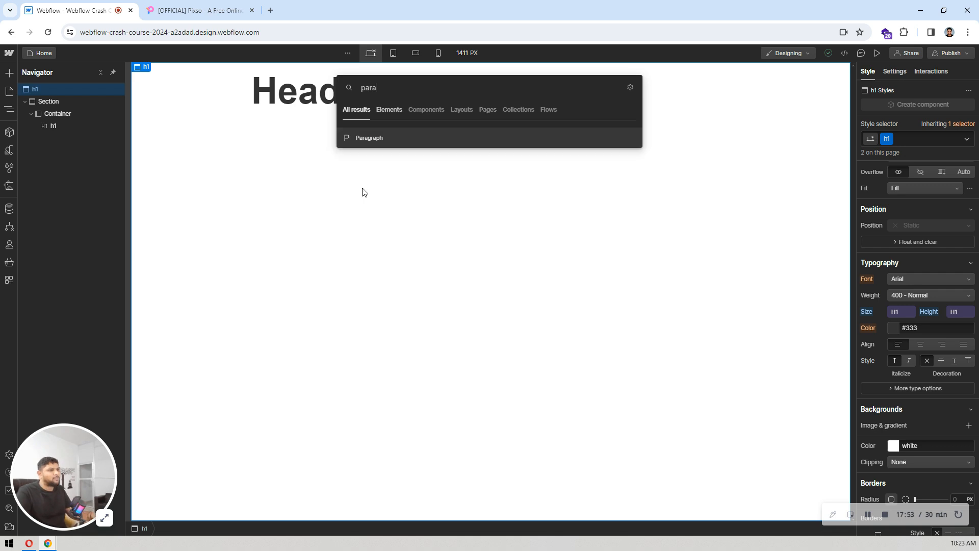
key(Return)
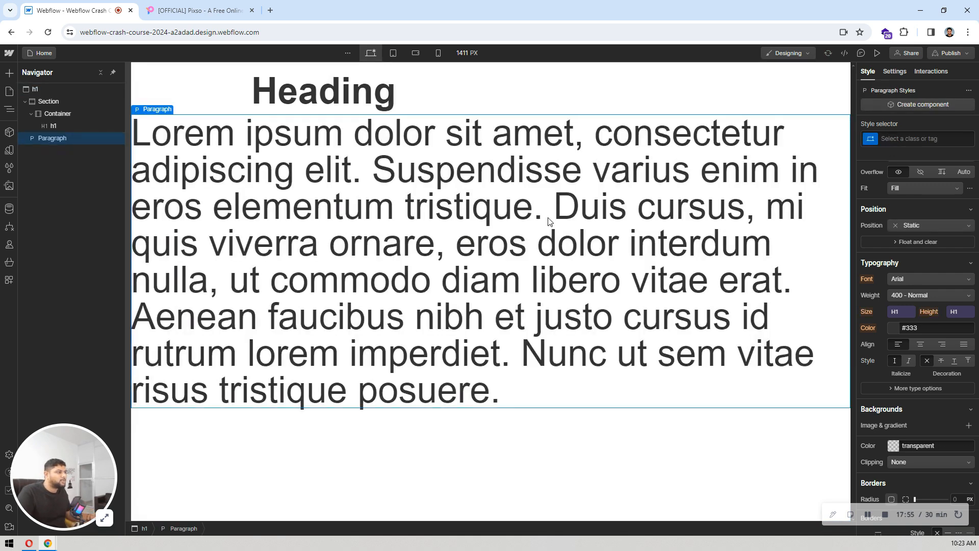
- Try the existing h1 class on the paragraph, and delete the paragraph from the page
click(934, 138)
text(h1)
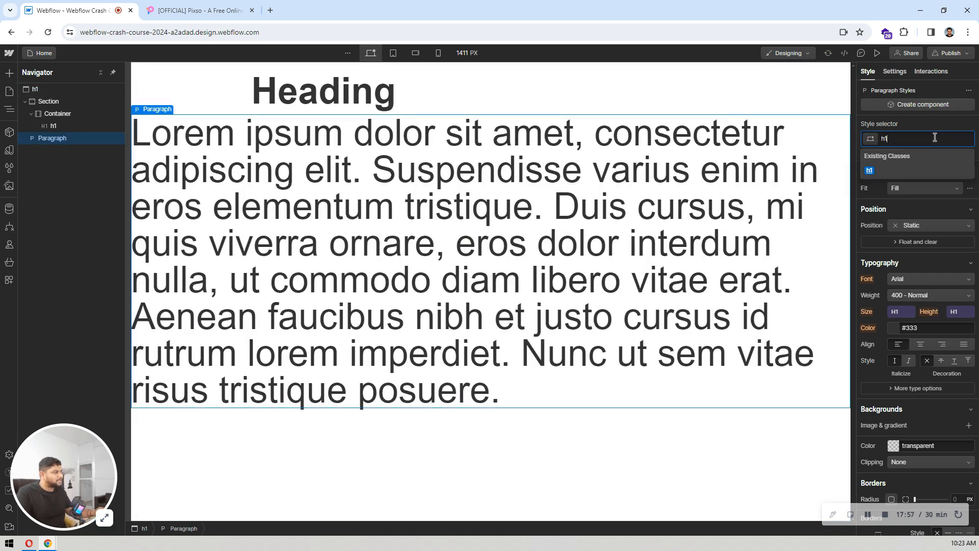
click(873, 170)
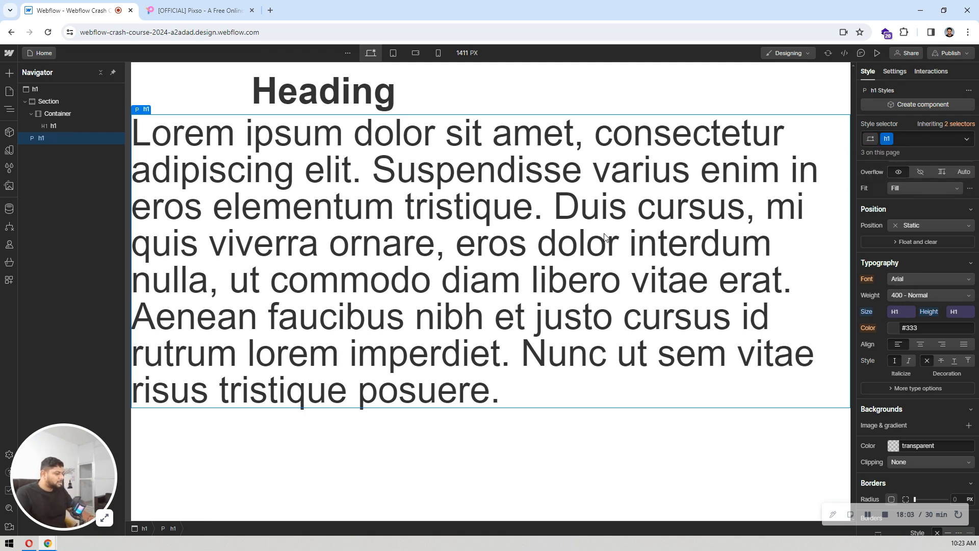
key(Delete)
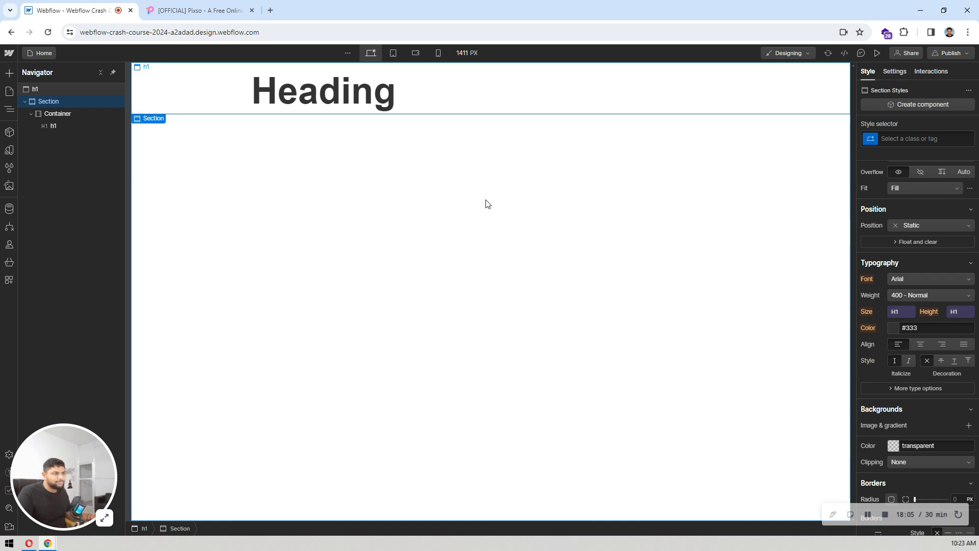
- Review the heading's styles and delete the heading from the Container
click(369, 98)
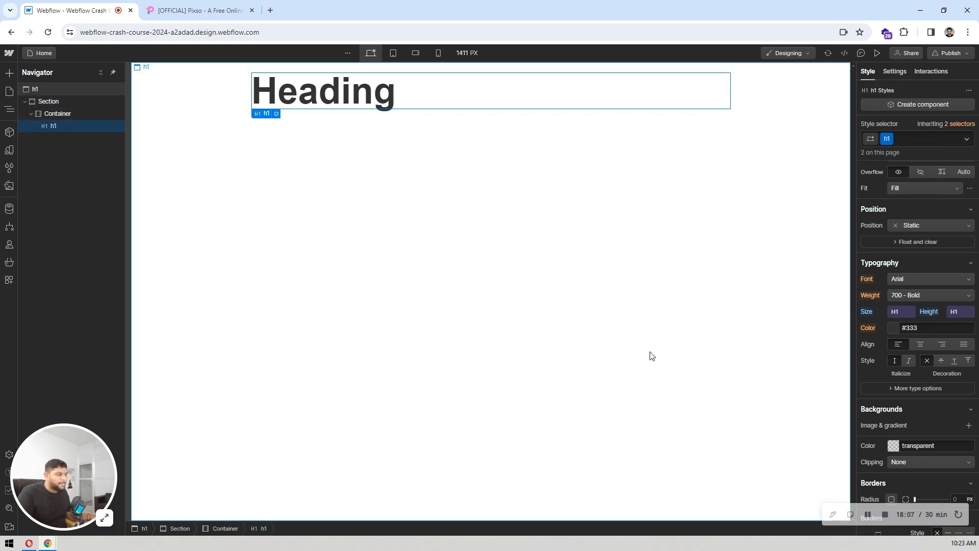
scroll(932, 330, up, 4)
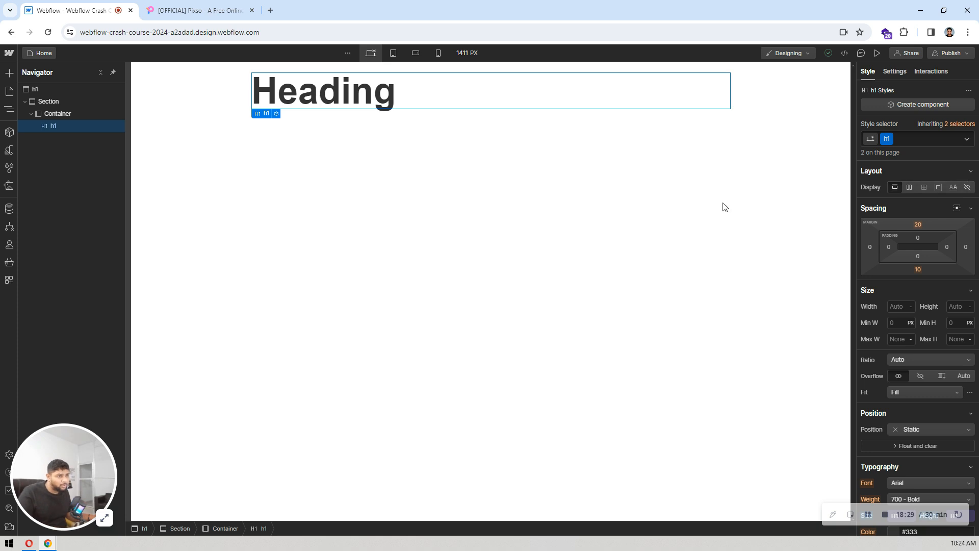
key(Delete)
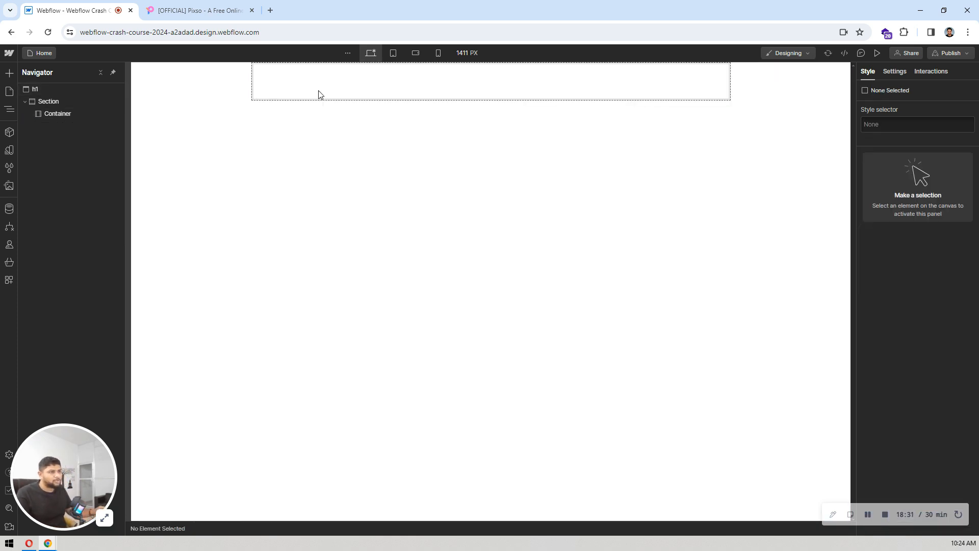
- Insert a Grid element inside the empty Container
click(337, 93)
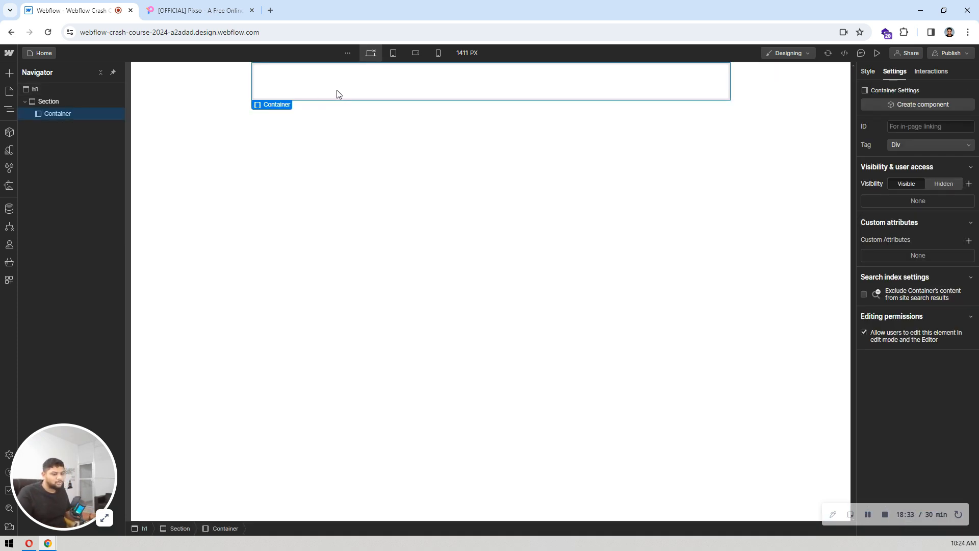
key(ctrl+e)
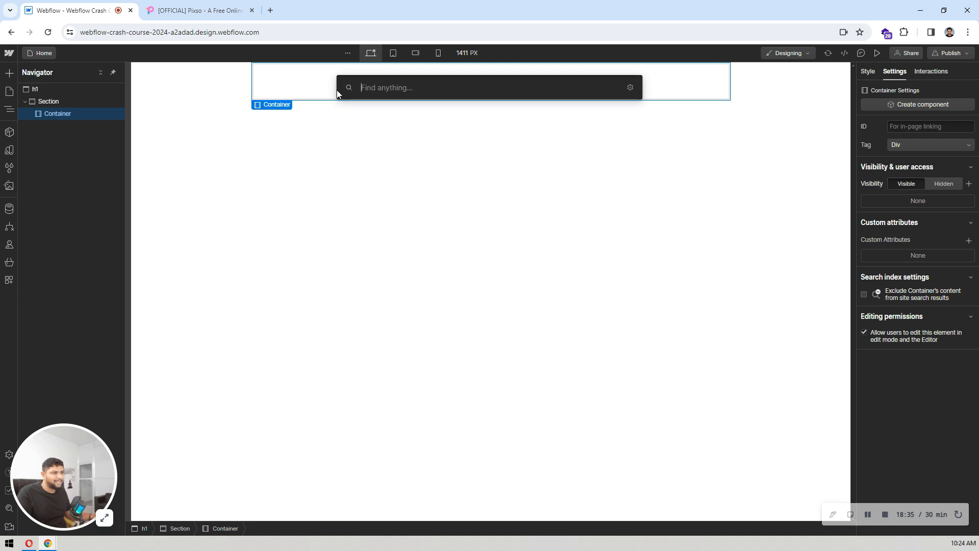
text(gri)
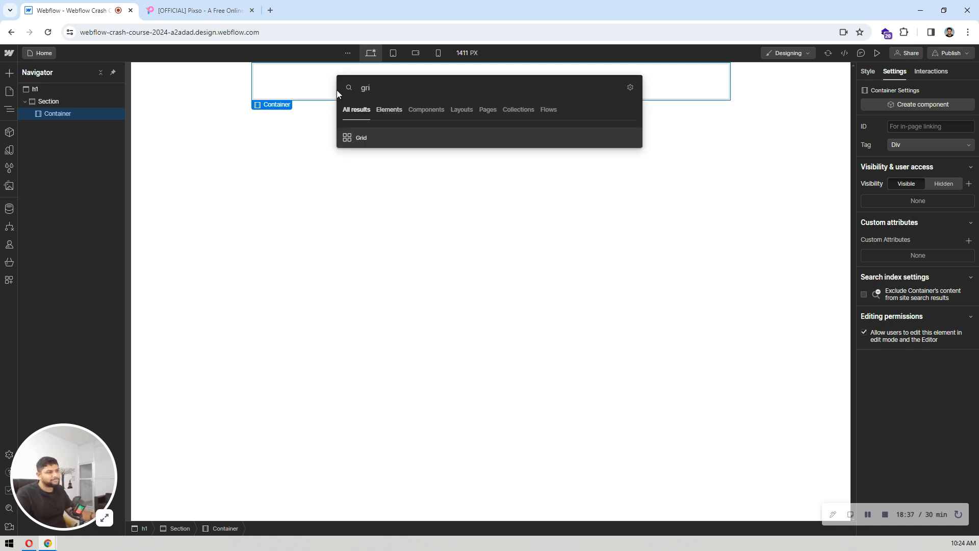
key(Return)
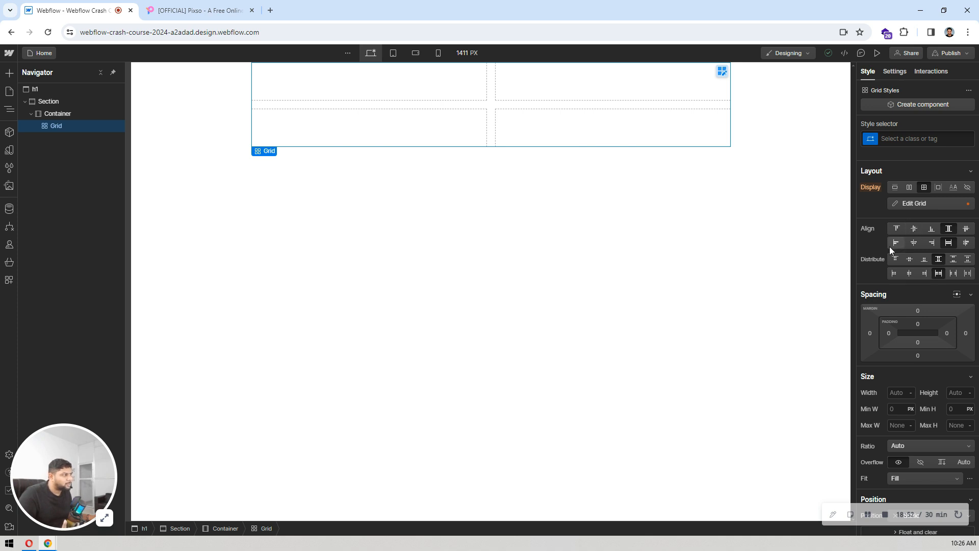
- Remove the Grid's second row, leaving one row with two 1fr columns, and finish editing the grid
click(720, 73)
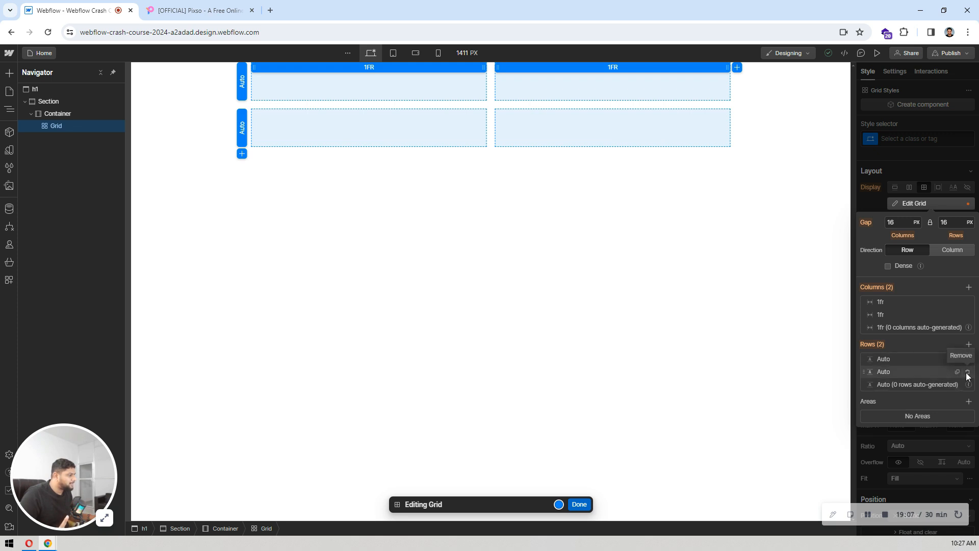
click(967, 372)
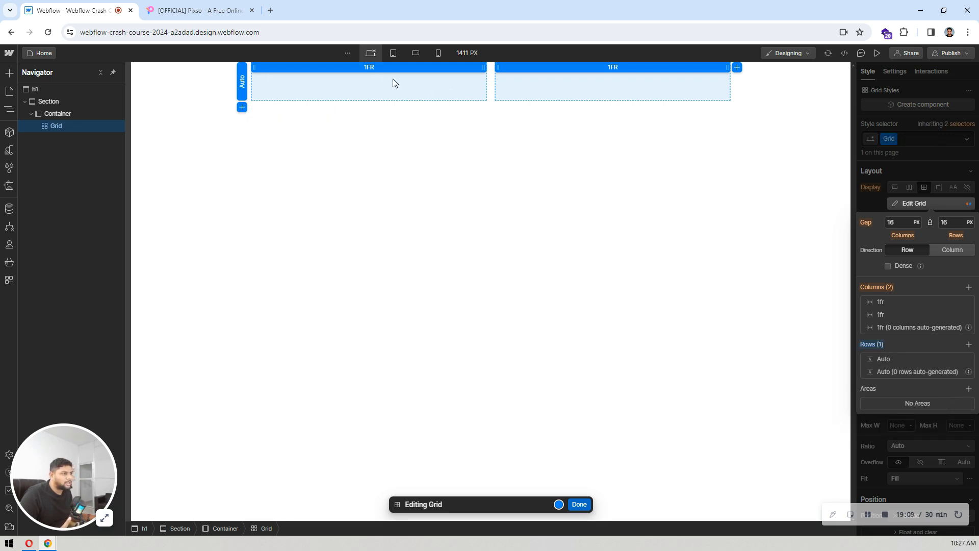
click(575, 504)
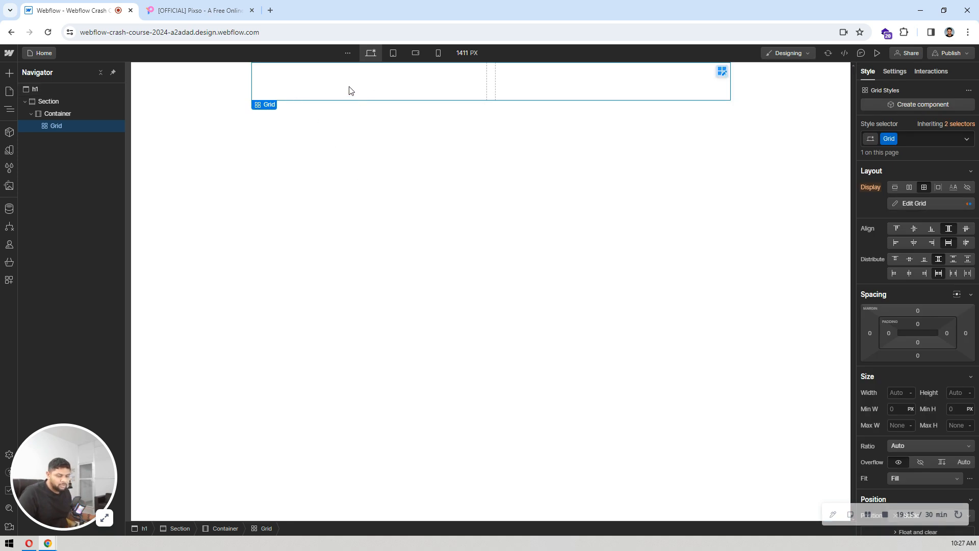
- Add a Div Block to the Grid's first cell and duplicate it to fill the second cell
key(ctrl+e)
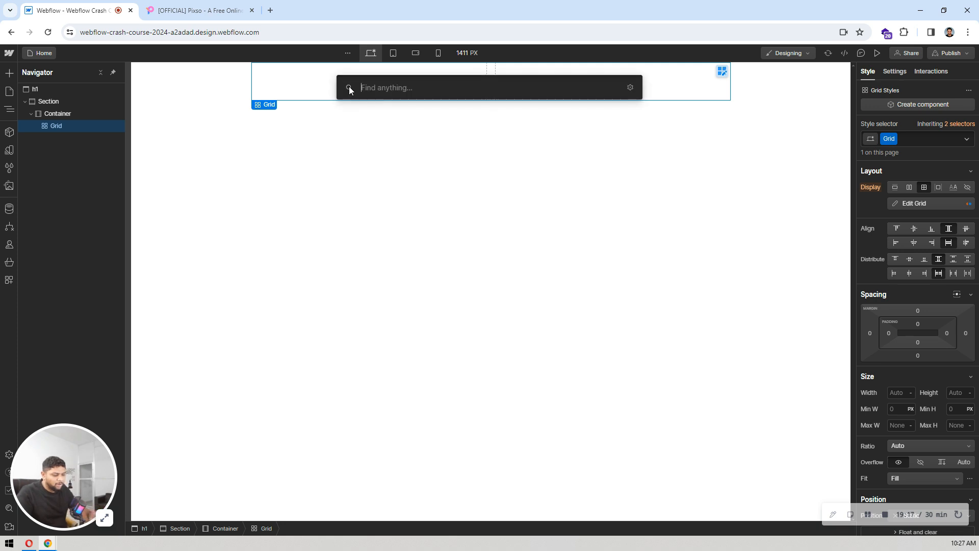
text(div)
key(Return)
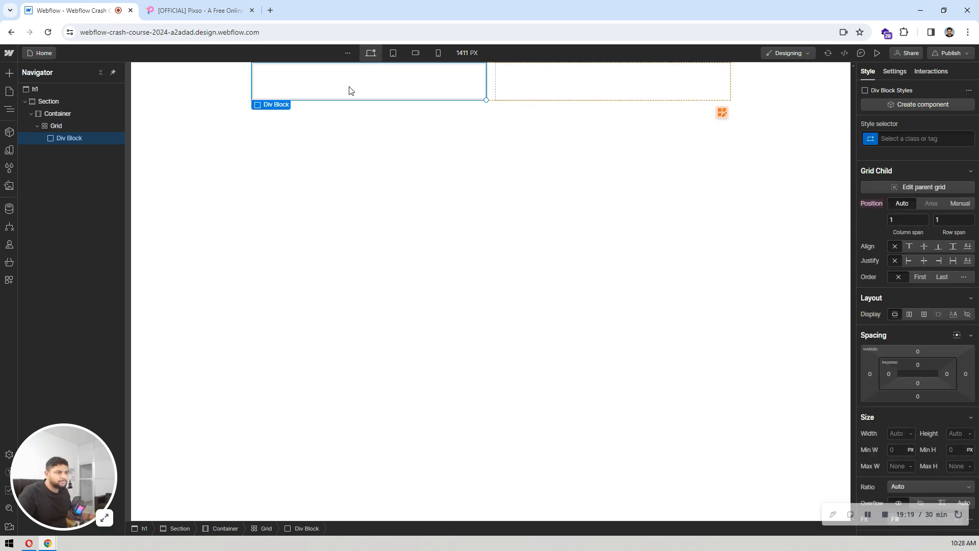
click(58, 129)
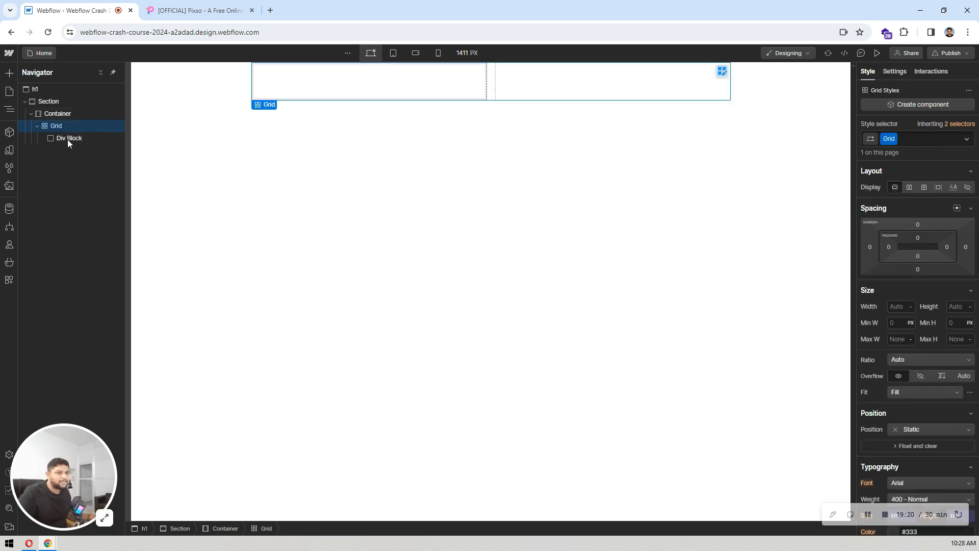
click(67, 140)
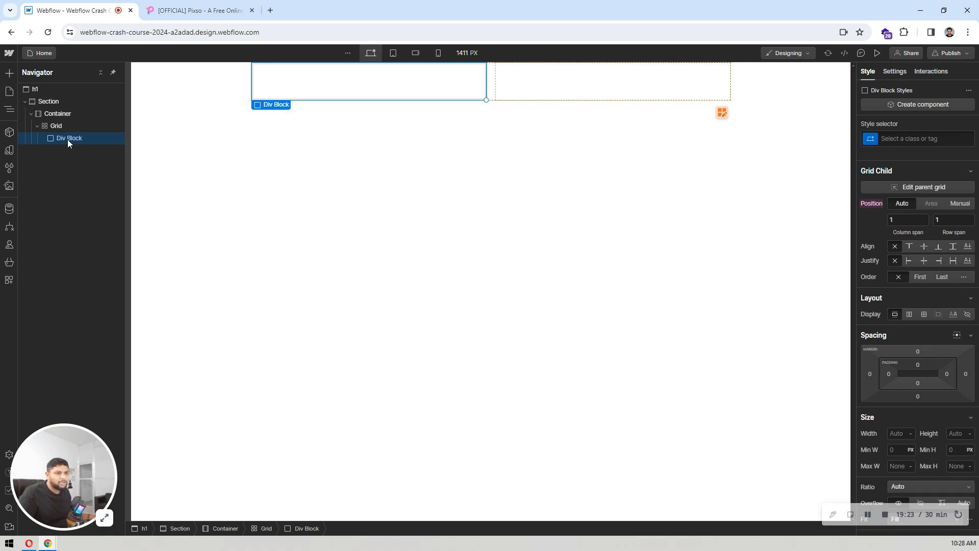
key(ctrl+d)
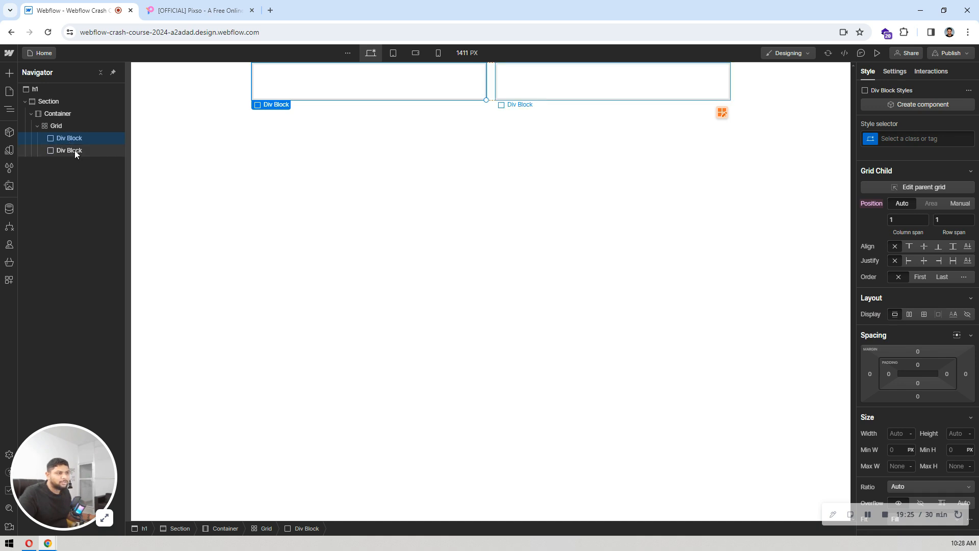
click(75, 150)
click(56, 127)
click(69, 141)
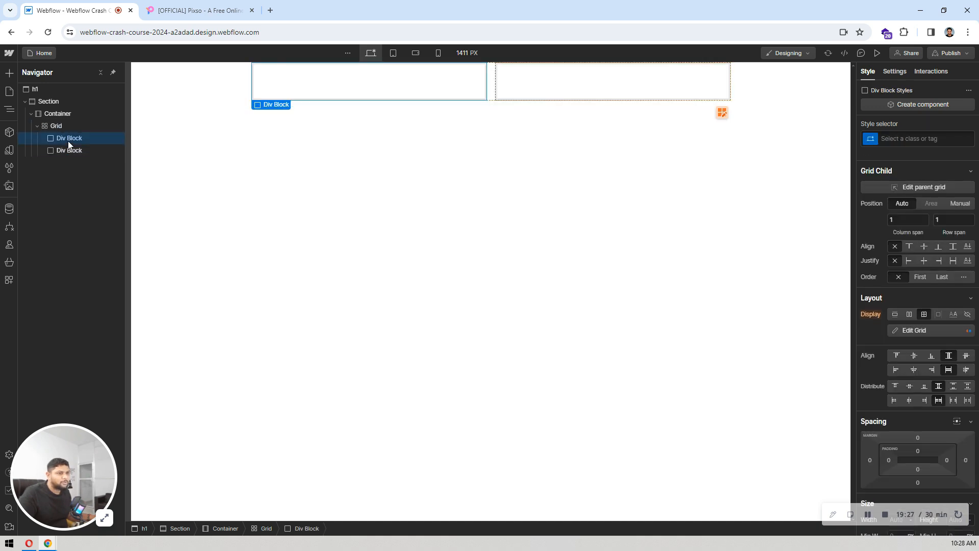
click(69, 148)
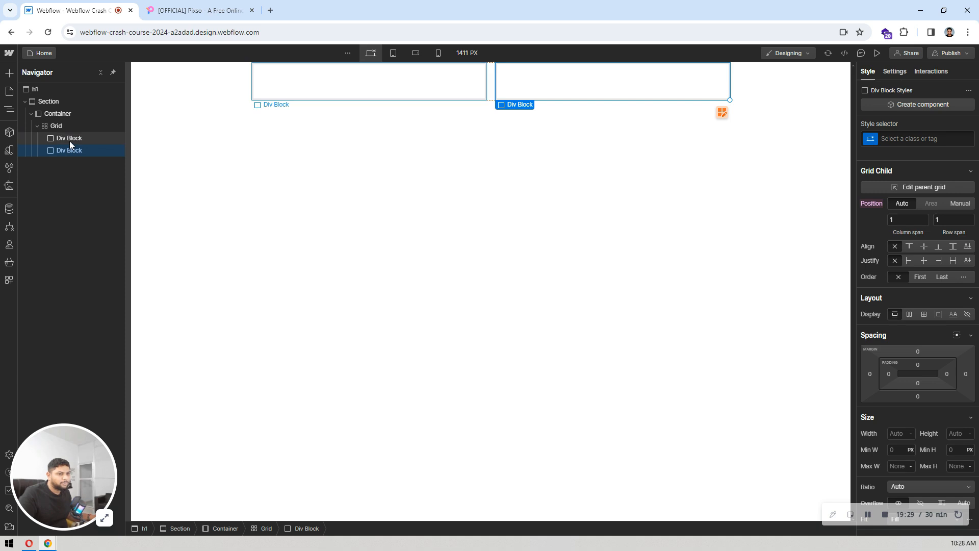
- Insert an Image in the Grid's first Div Block and set its source to the smooth1.png asset
click(69, 141)
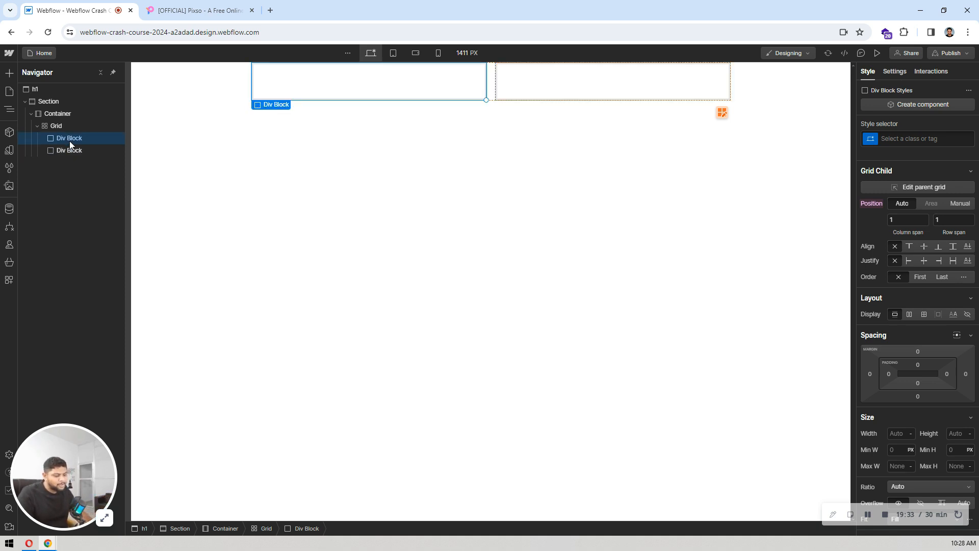
key(ctrl+k)
text(ima)
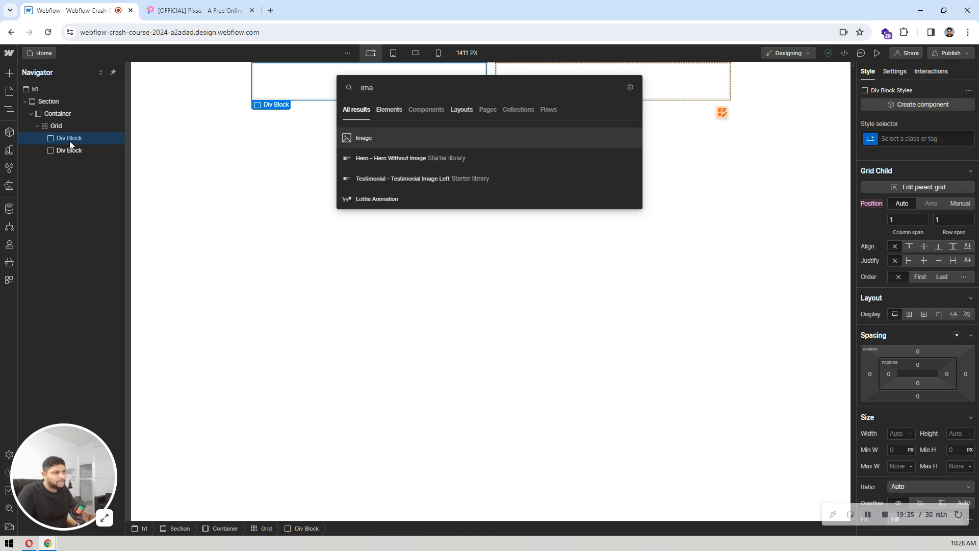
key(Return)
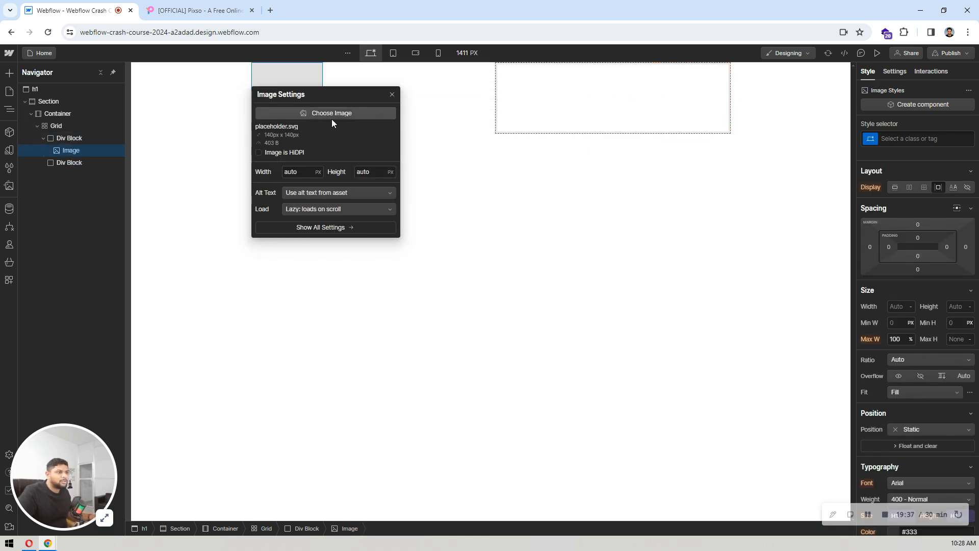
click(339, 165)
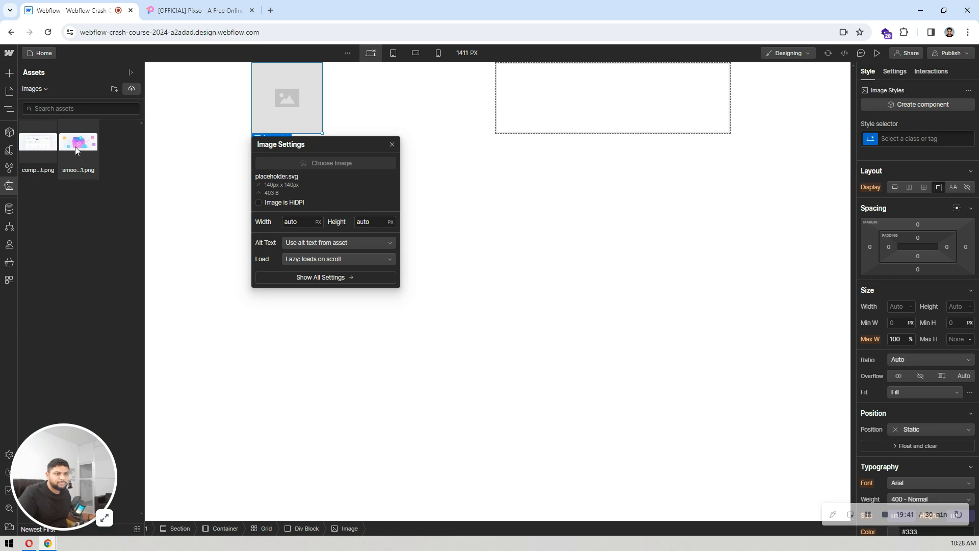
click(75, 146)
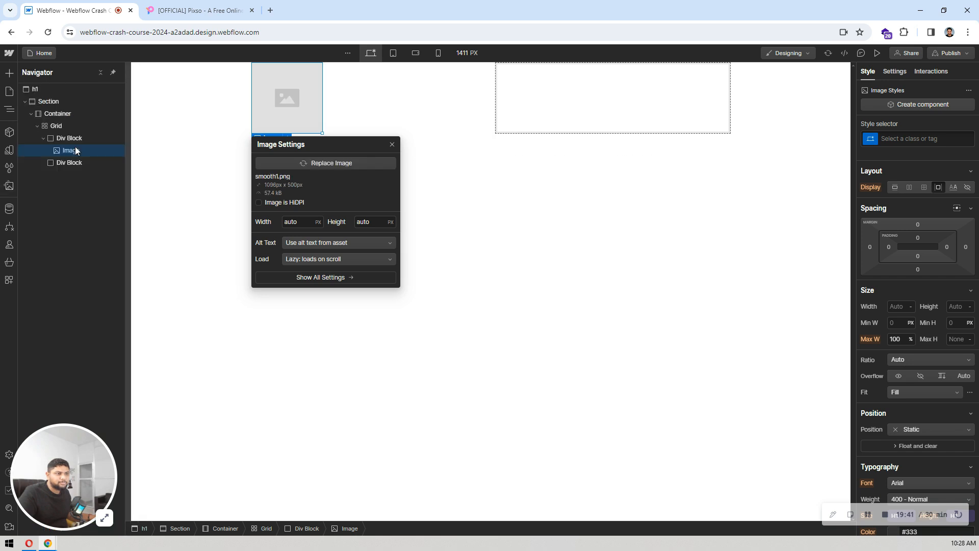
- Add an H1 Heading and a Paragraph below it inside the Grid's second Div Block
click(598, 108)
key(ctrl+e)
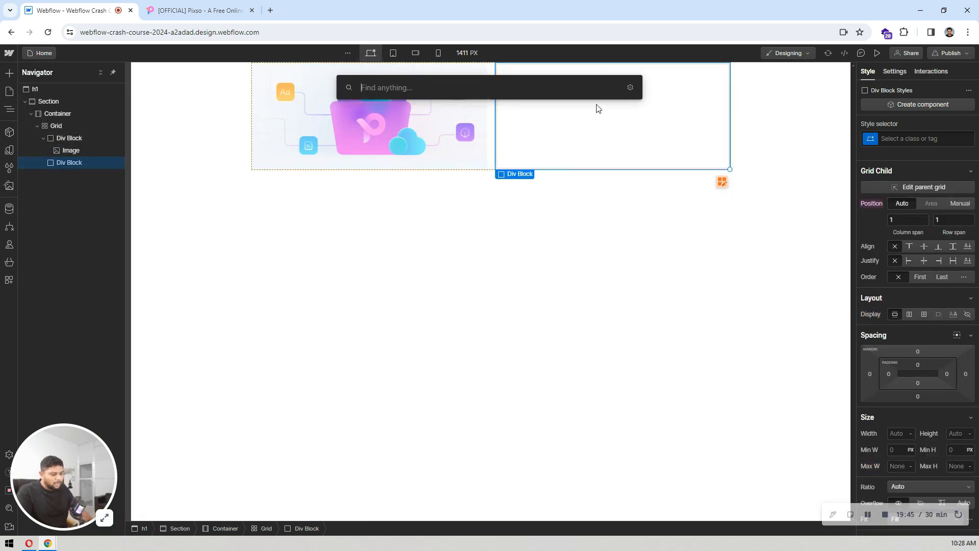
text(head)
key(Return)
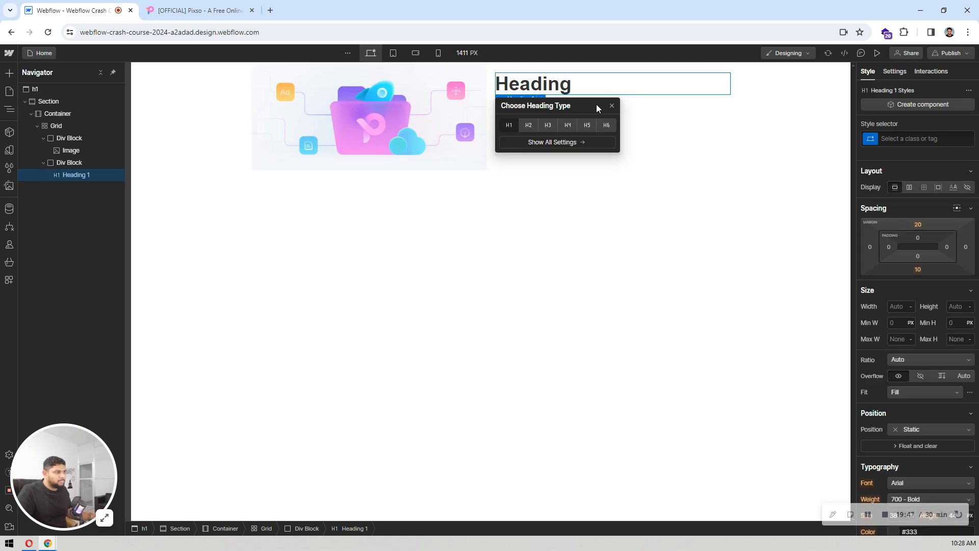
click(562, 90)
key(ctrl+e)
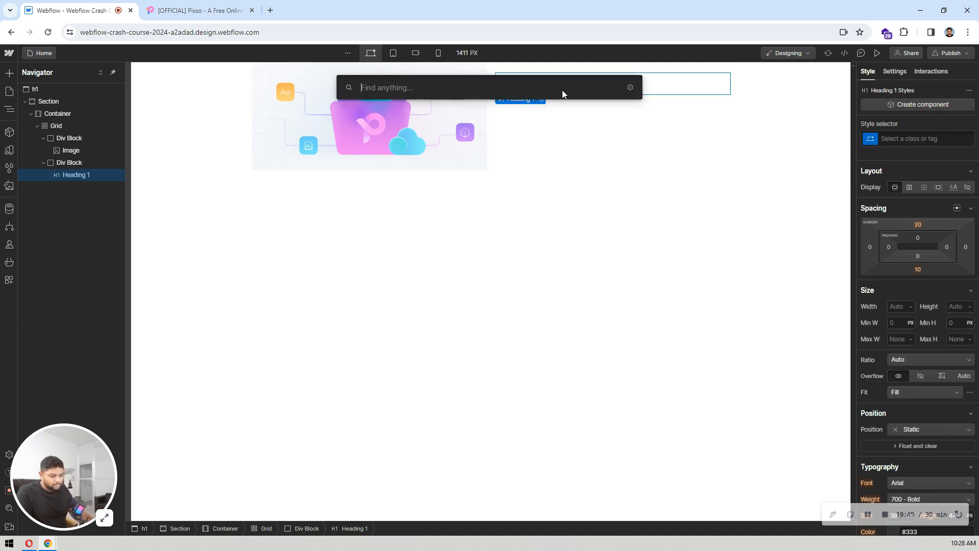
text(para)
key(Return)
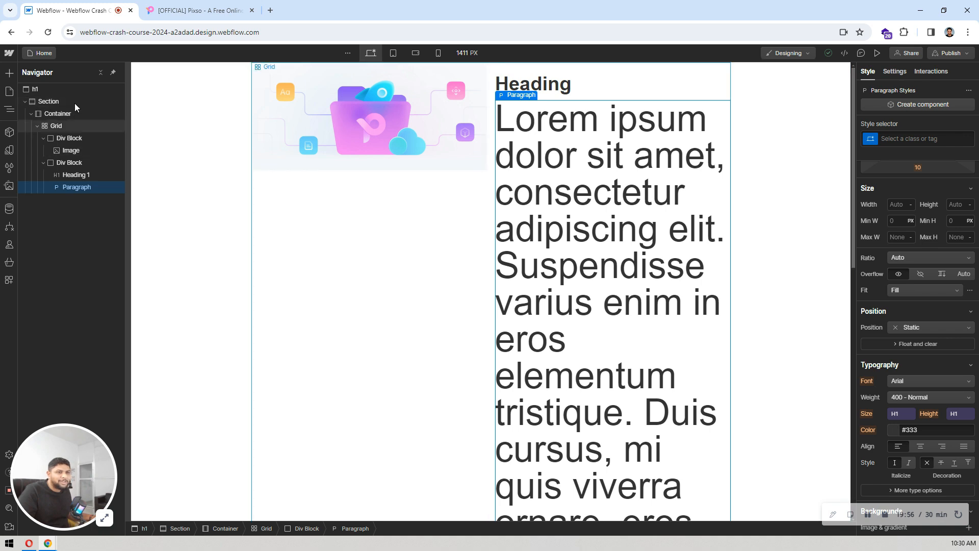
- Remove the h1 class from the page's body element
click(66, 90)
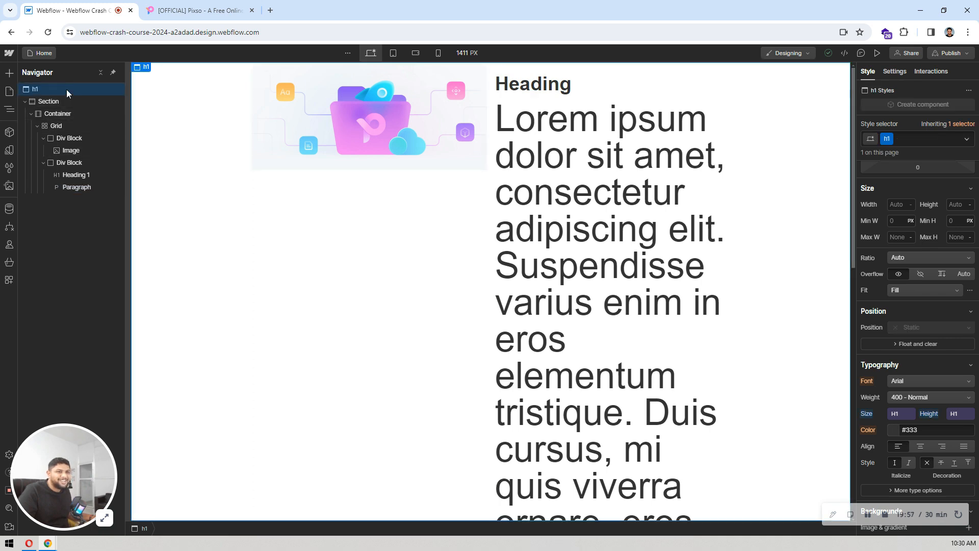
click(887, 138)
click(891, 178)
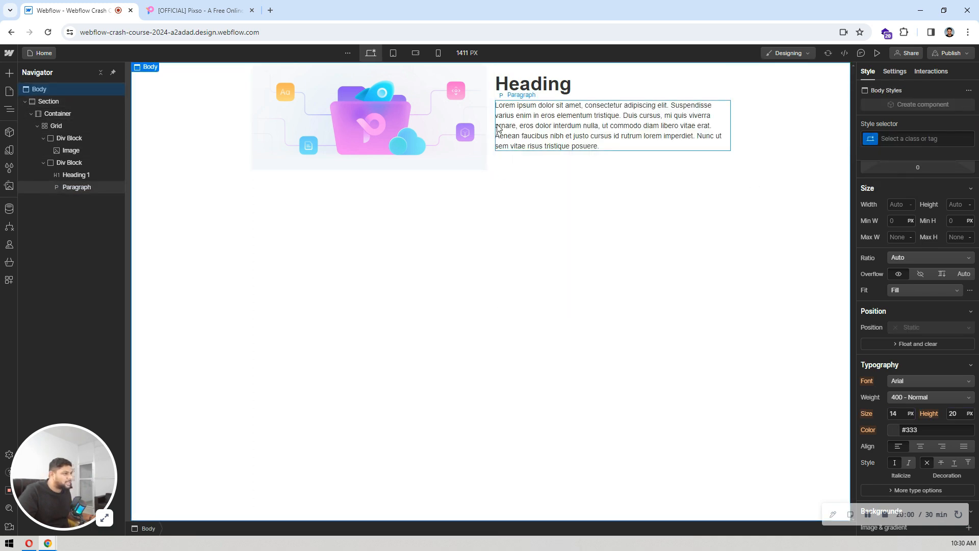
- Insert a Button below the Paragraph in the second Div Block
click(542, 129)
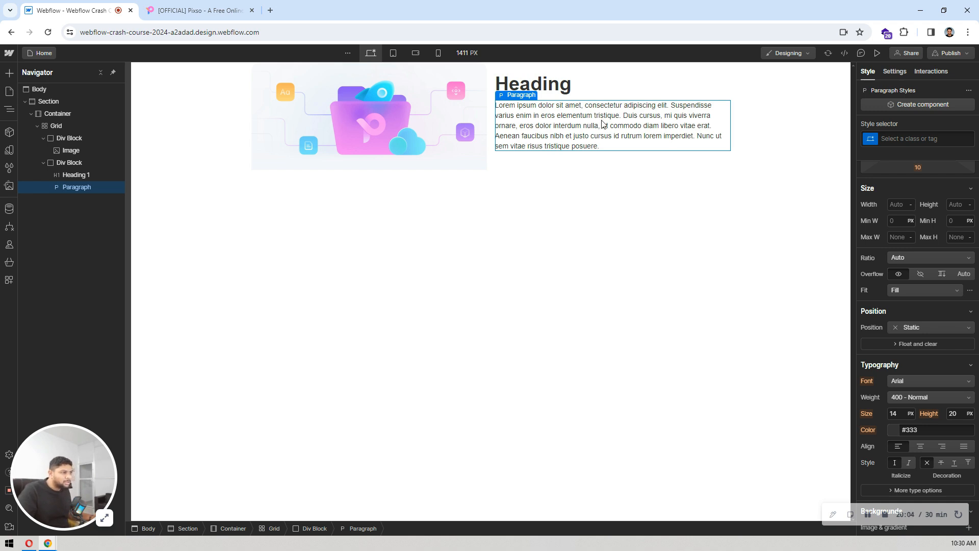
key(ctrl+k)
text(butt)
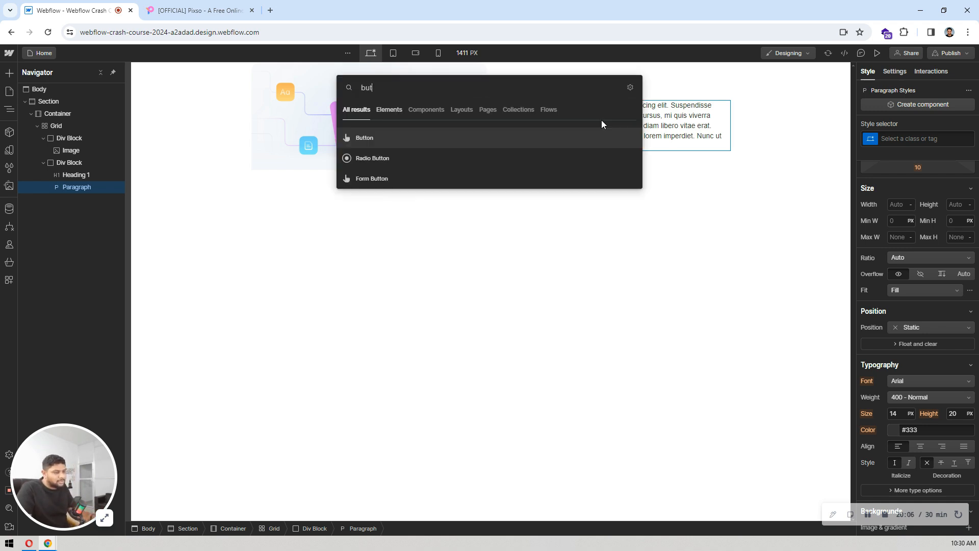
key(Return)
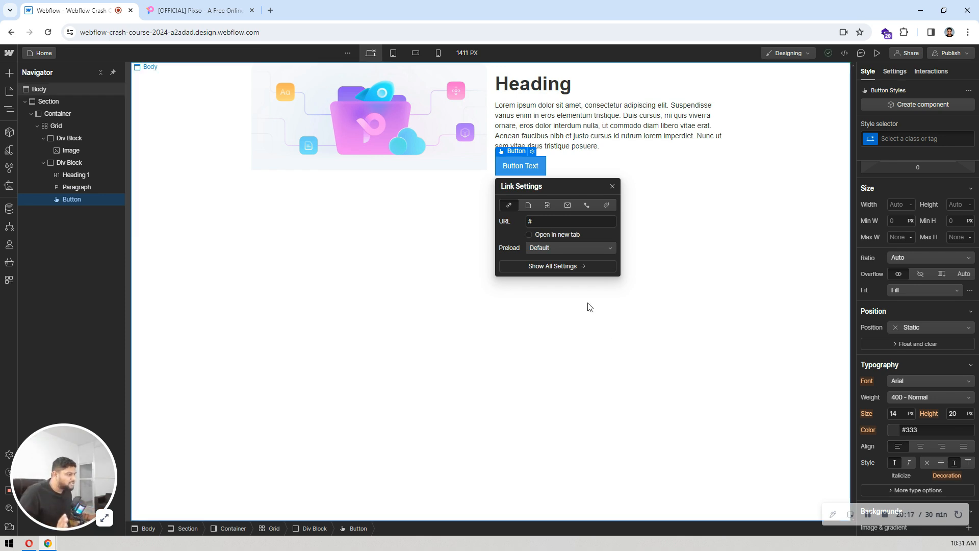
- Try a 40 px gap on the Grid, set its column and row gap to 80 px, and finish editing the grid
click(492, 107)
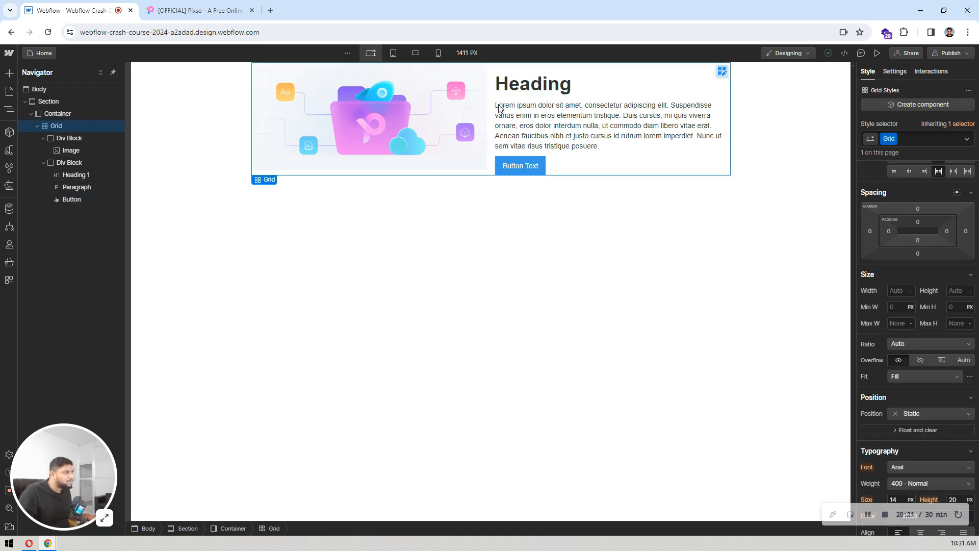
scroll(906, 207, up, 2)
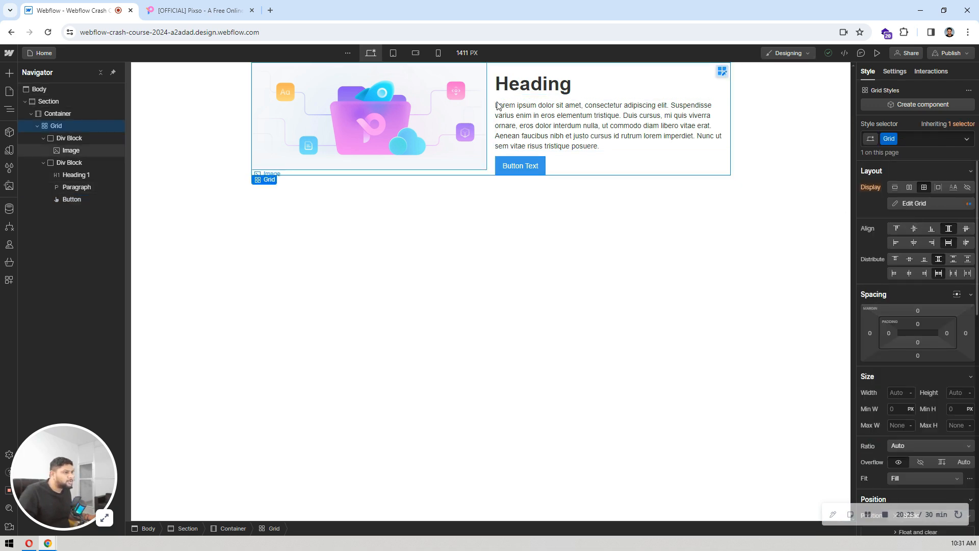
click(925, 203)
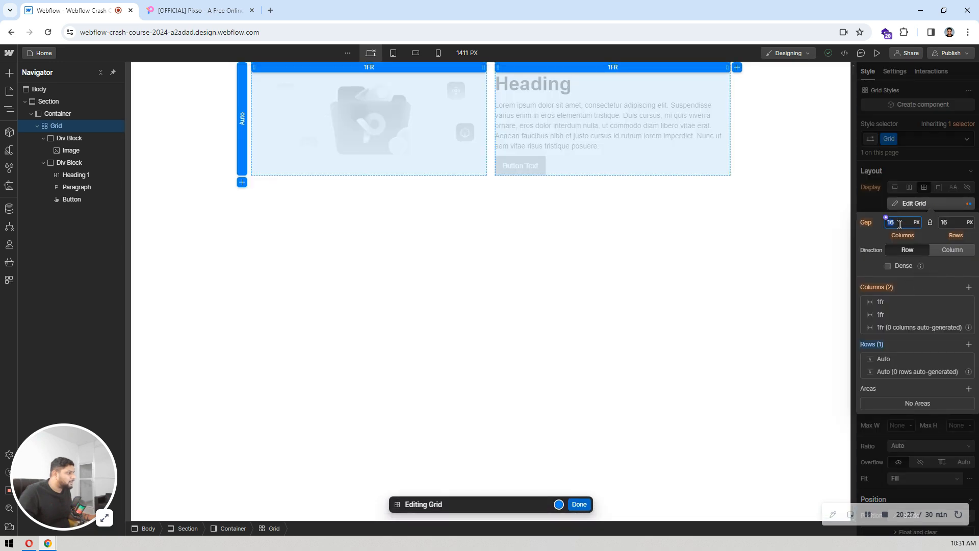
text(40)
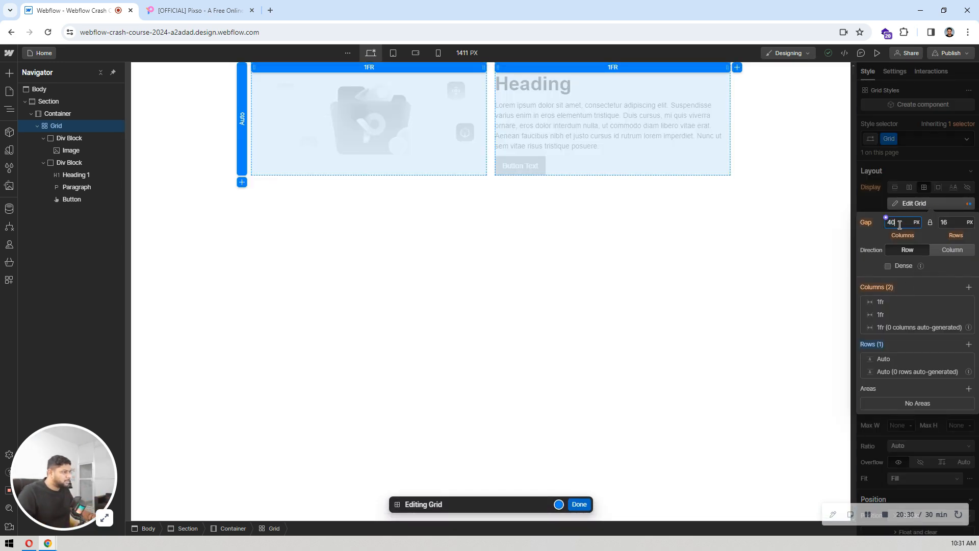
key(Return)
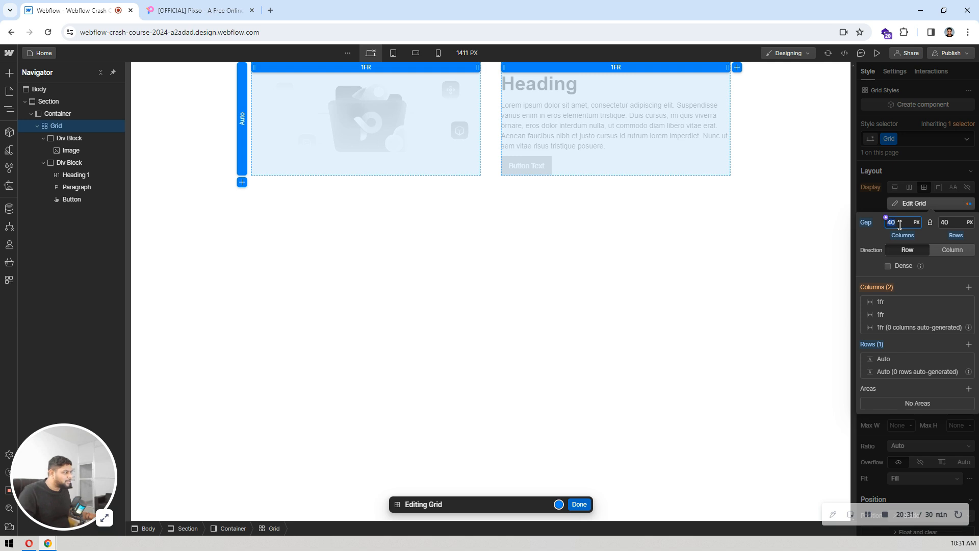
text(80)
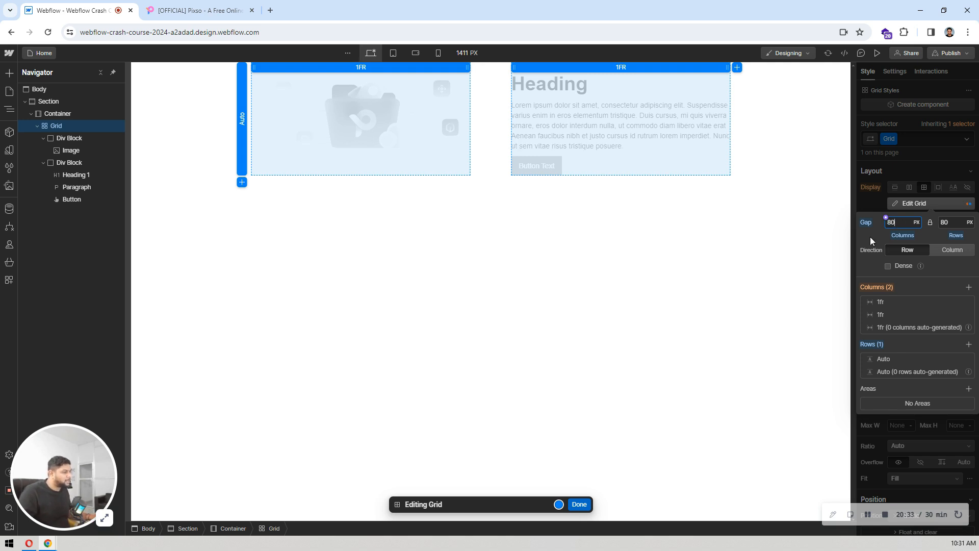
click(579, 504)
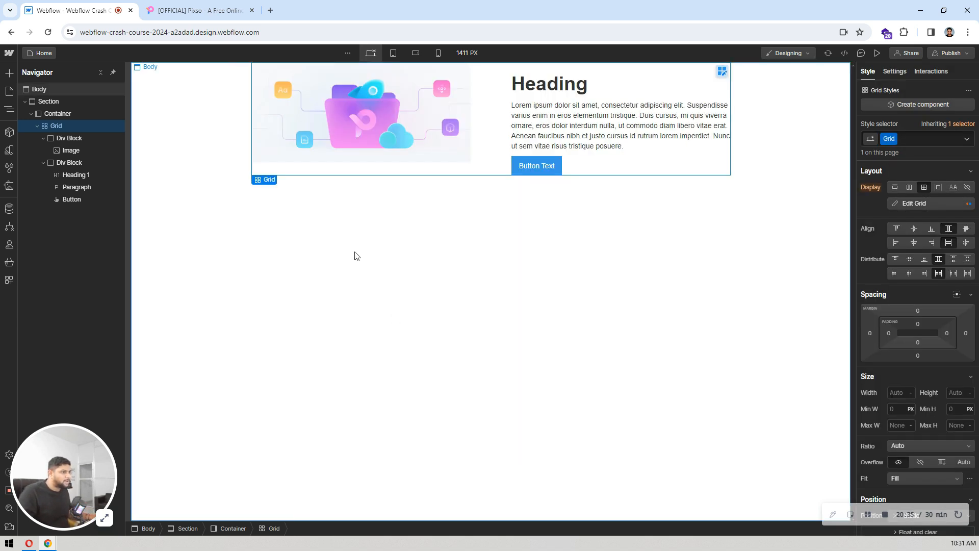
- Align the Div Block holding the image to the vertical center of its grid cell
click(466, 170)
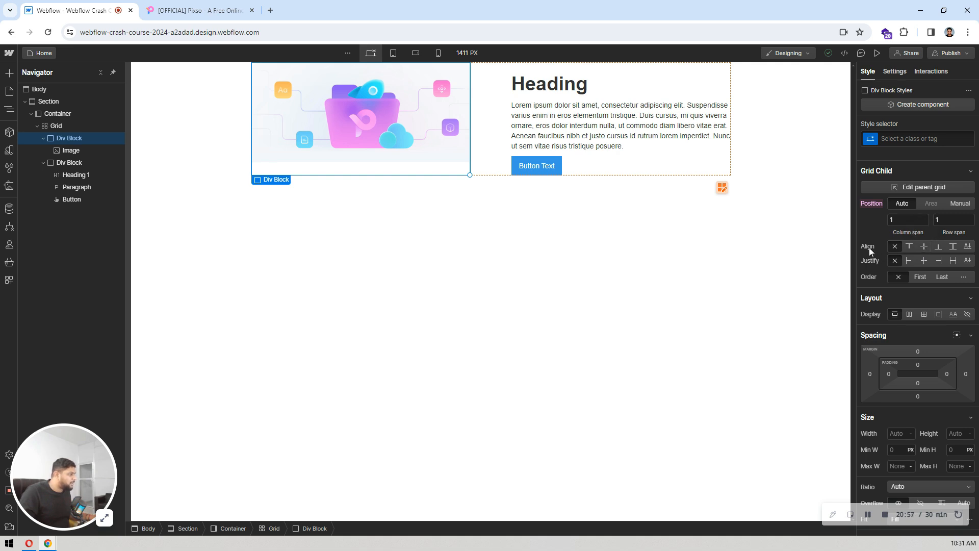
click(921, 248)
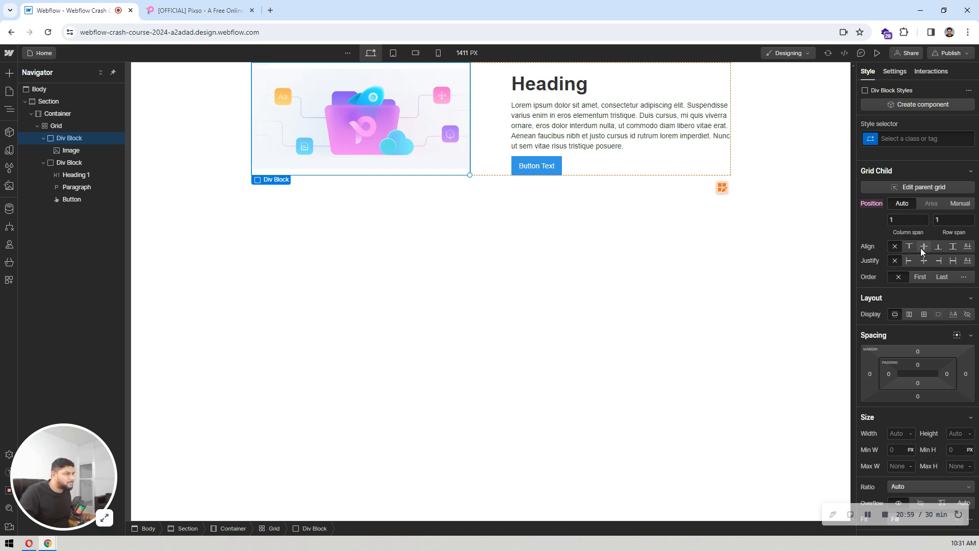
click(451, 218)
click(481, 137)
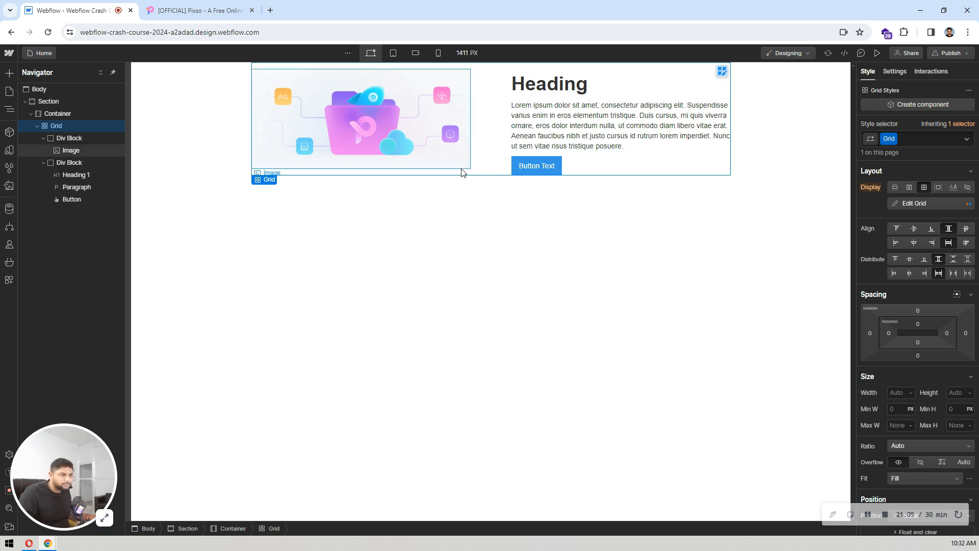
- Insert a Quick Stack in the Container above the Grid
click(37, 126)
click(56, 118)
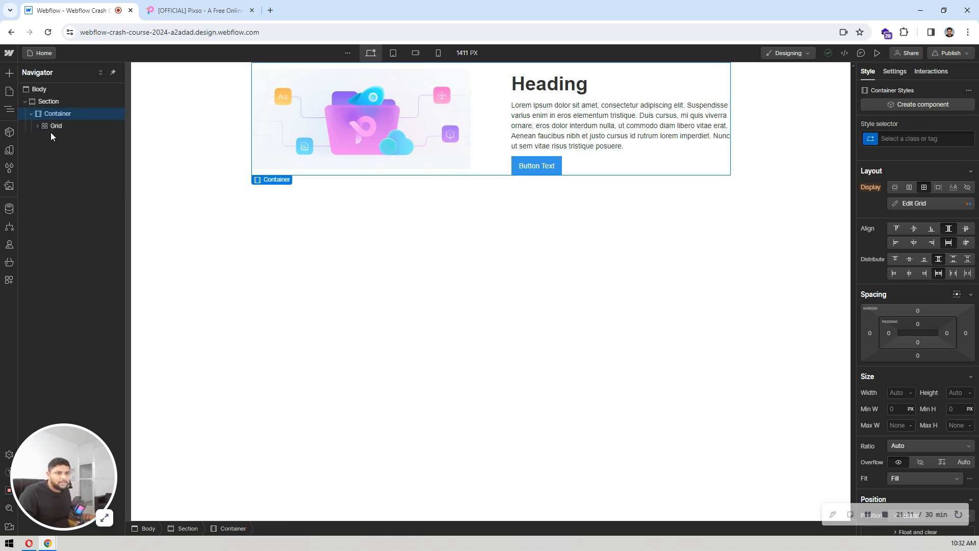
click(9, 74)
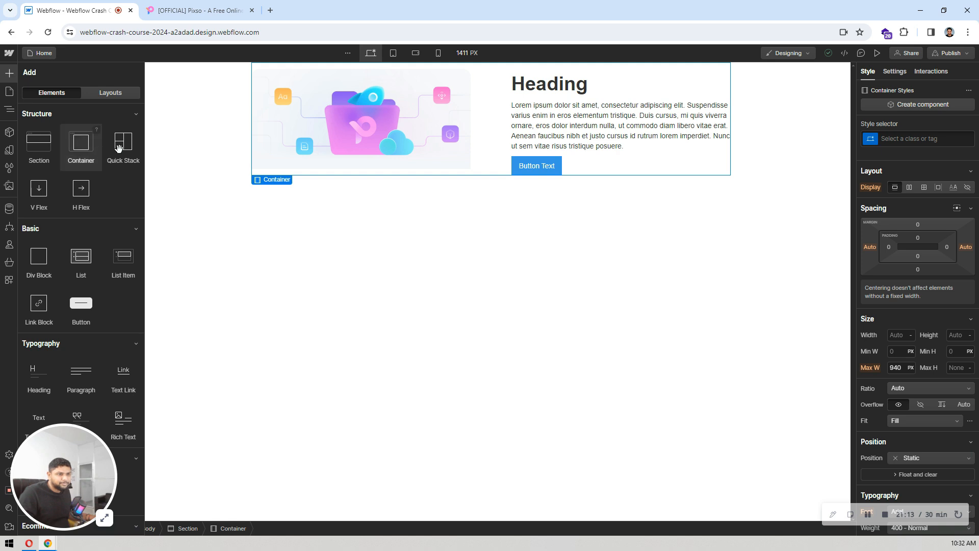
drag(123, 145, 82, 126)
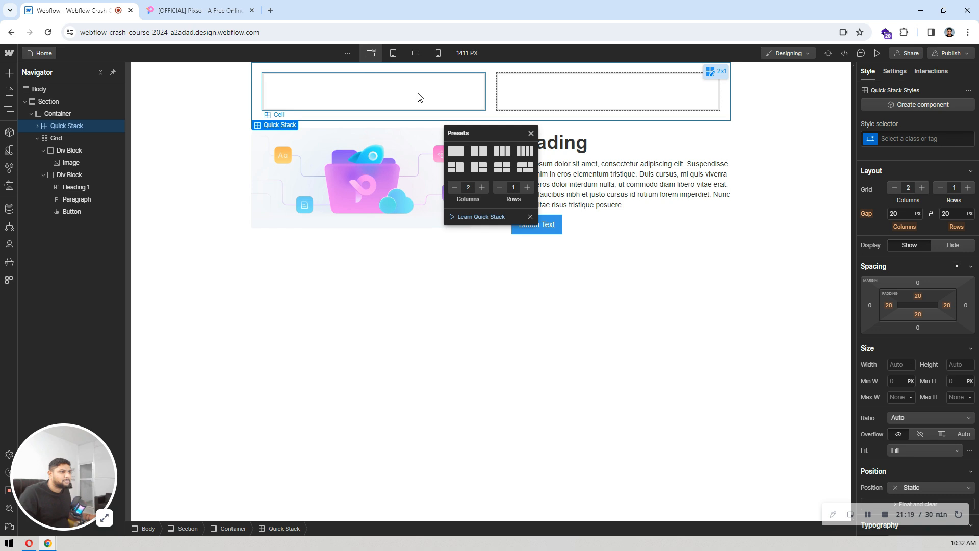
- Copy the Grid's folder image into the Quick Stack's first cell
click(332, 158)
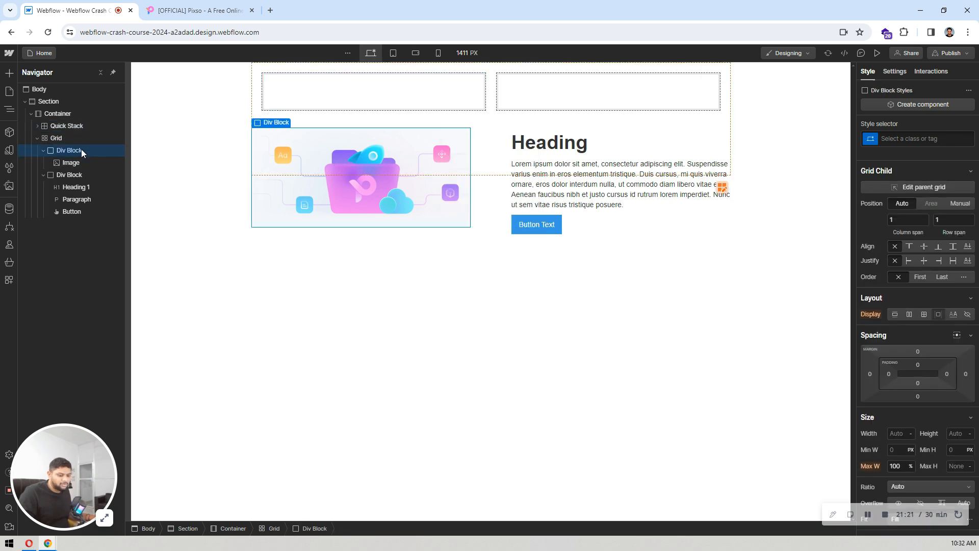
click(451, 84)
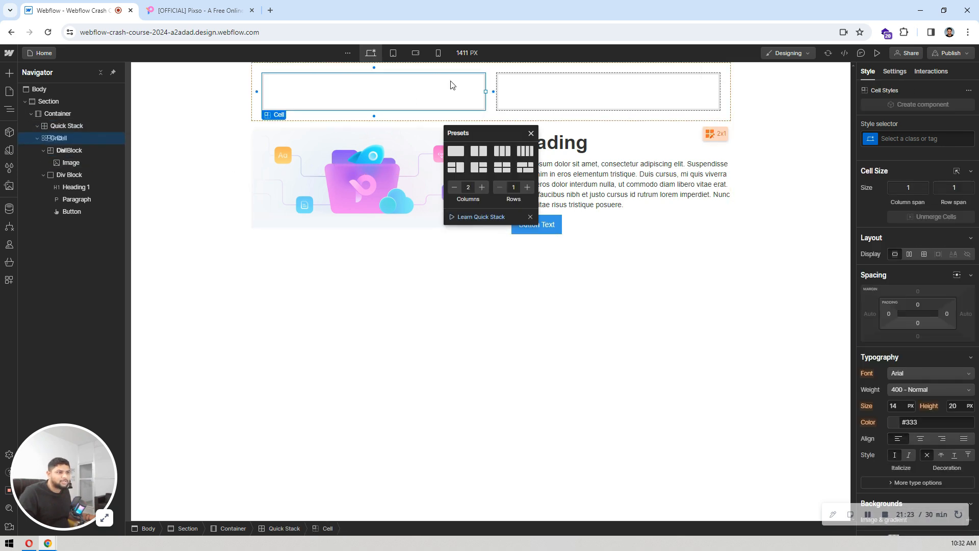
click(348, 158)
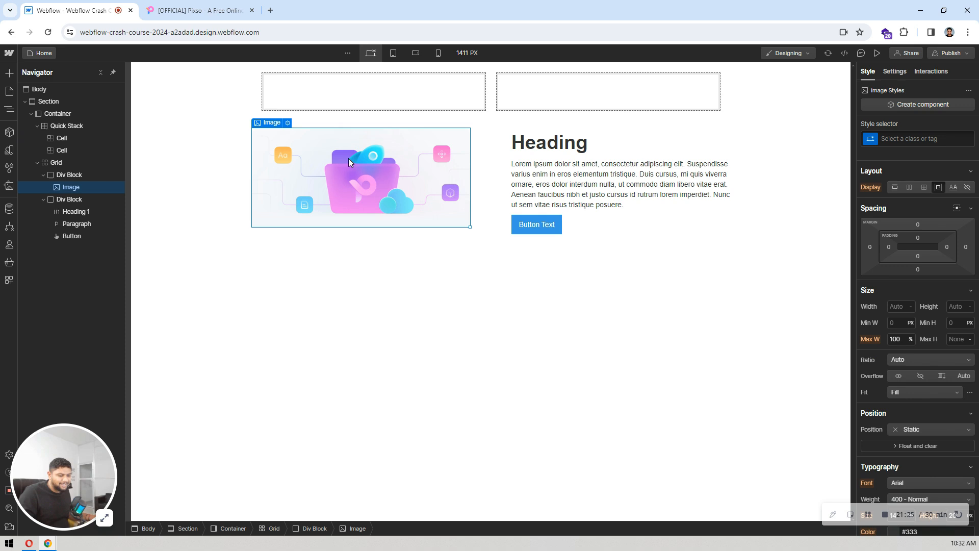
click(362, 93)
key(ctrl+v)
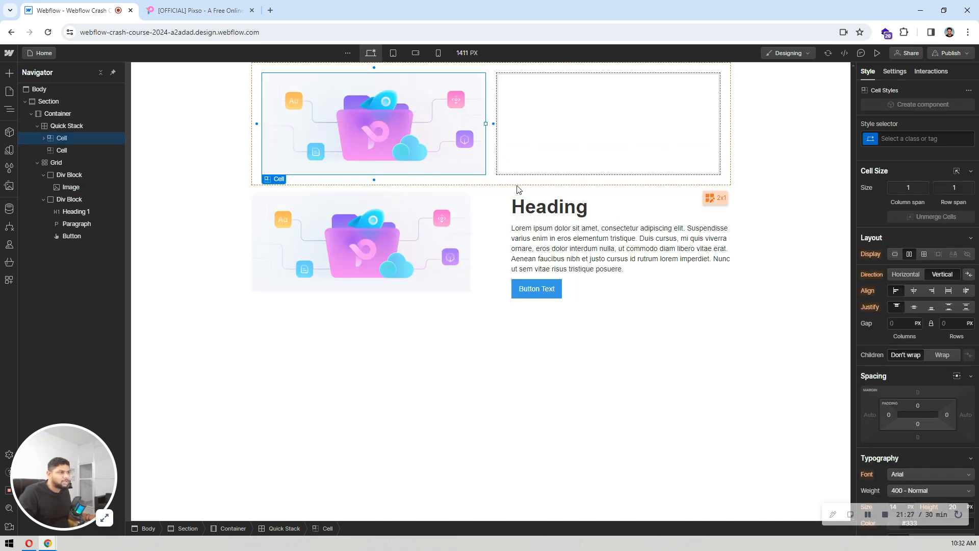
- Copy the Div Block with the heading, paragraph and button into the Quick Stack's second cell
click(533, 221)
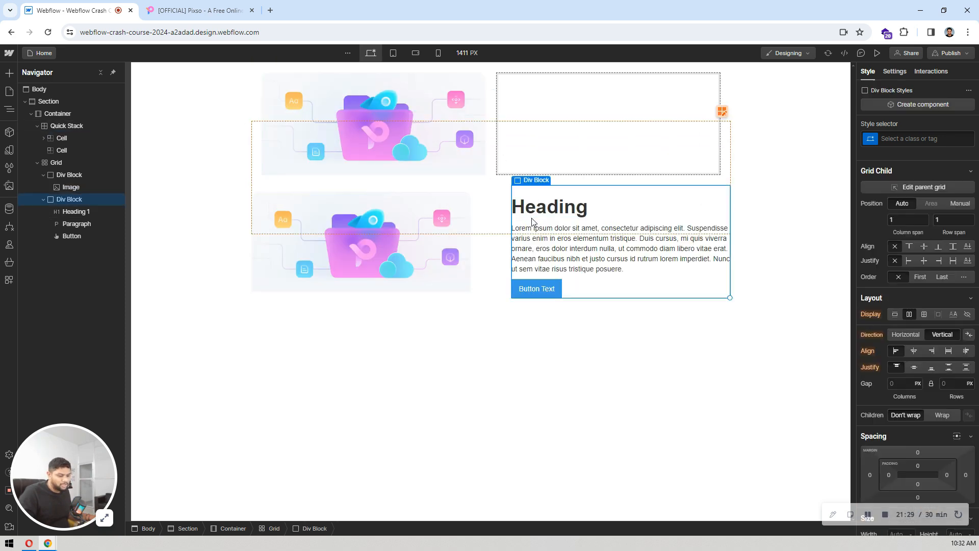
click(561, 114)
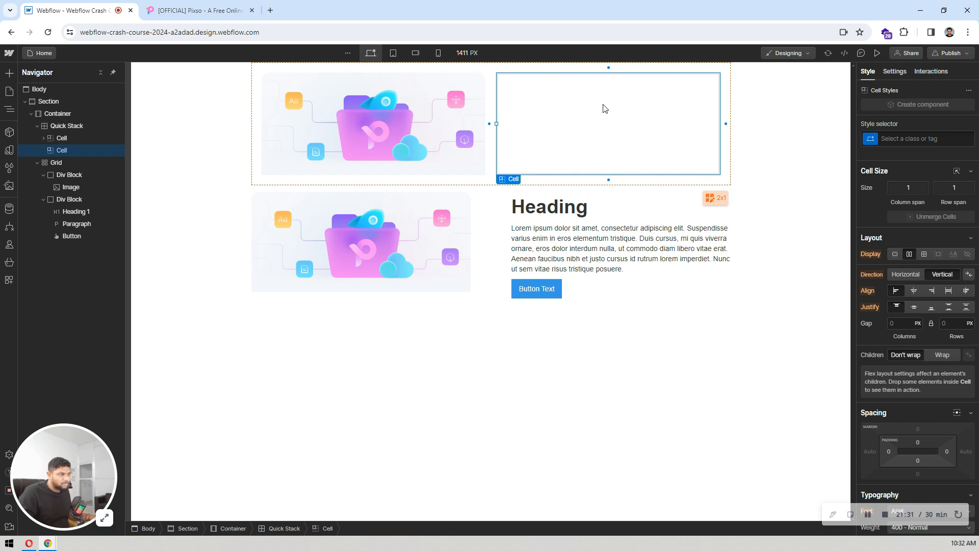
key(ctrl+v)
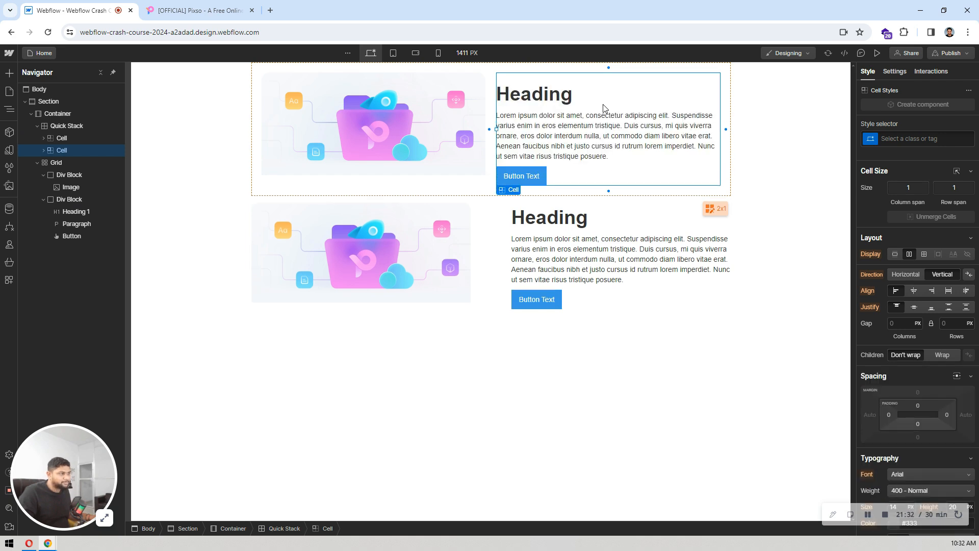
click(219, 213)
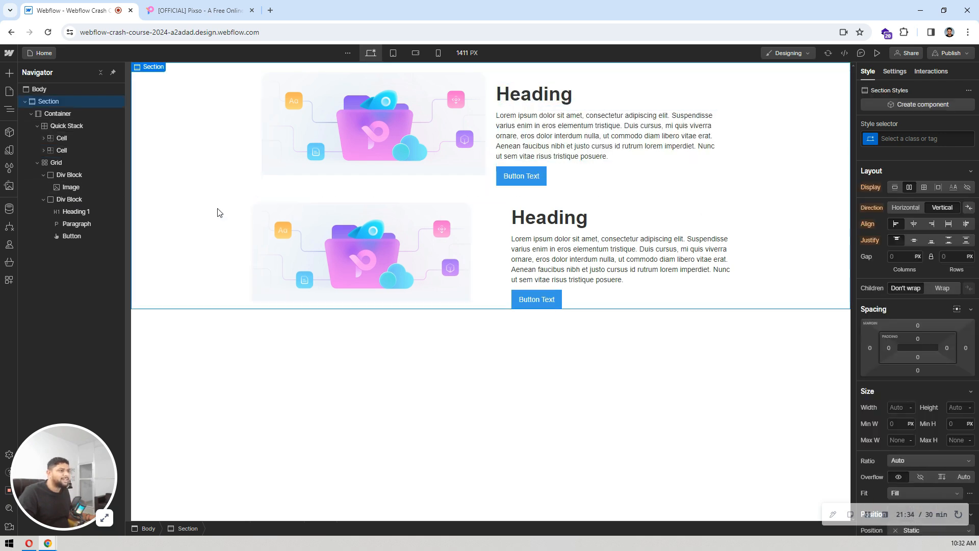
- Set the Quick Stack's column and row gaps to 80 px
click(493, 182)
click(897, 213)
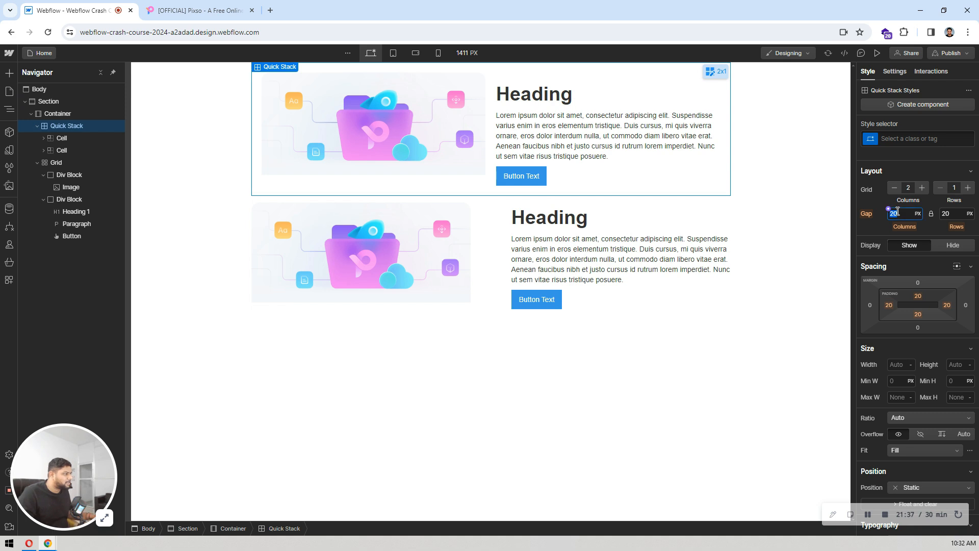
key(Return)
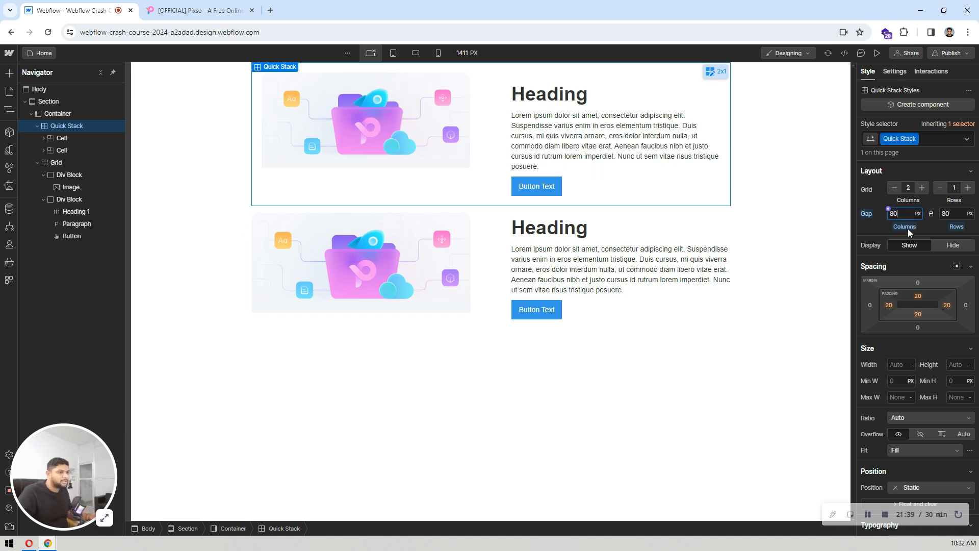
- Set the Quick Stack's left and right padding to 0
click(888, 305)
text(0)
key(Return)
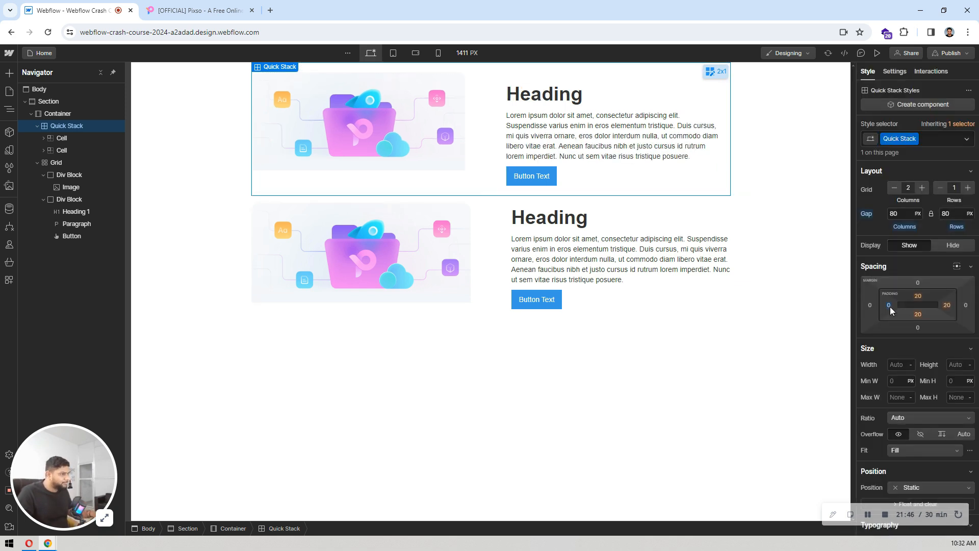
click(946, 306)
key(Return)
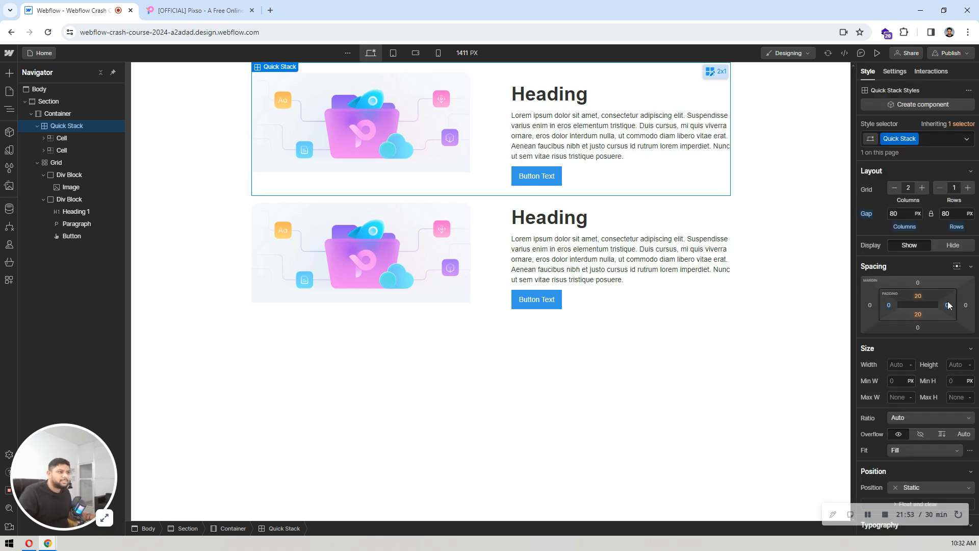
- Justify the content of the Quick Stack's first cell to the center so the folder image is vertically centered
click(371, 182)
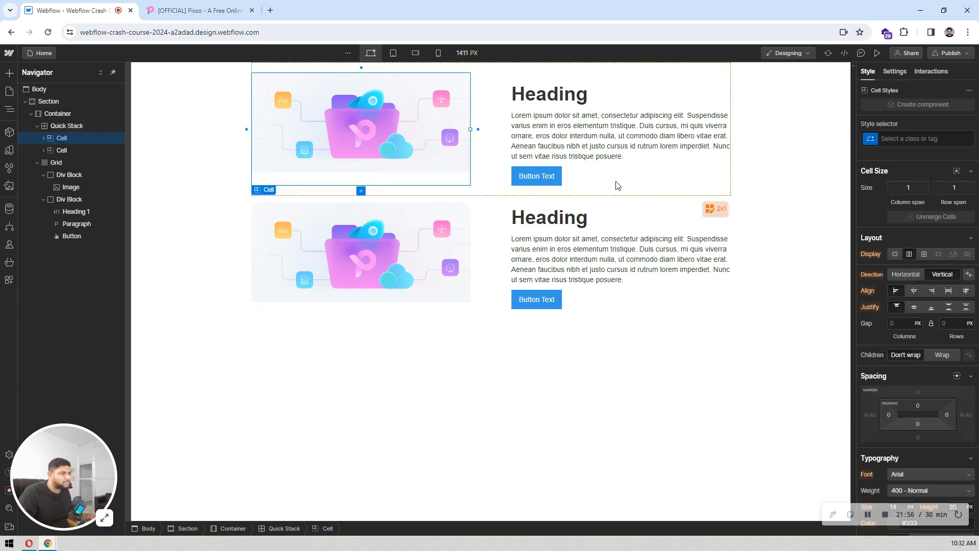
click(914, 307)
click(498, 352)
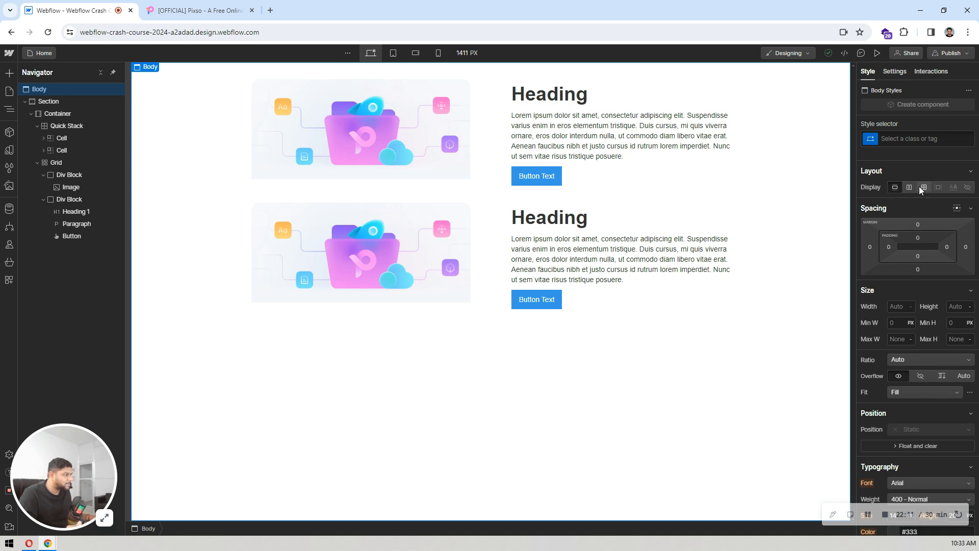
- Set the text color of the heading in the Grid to red
scroll(923, 193, down, 1)
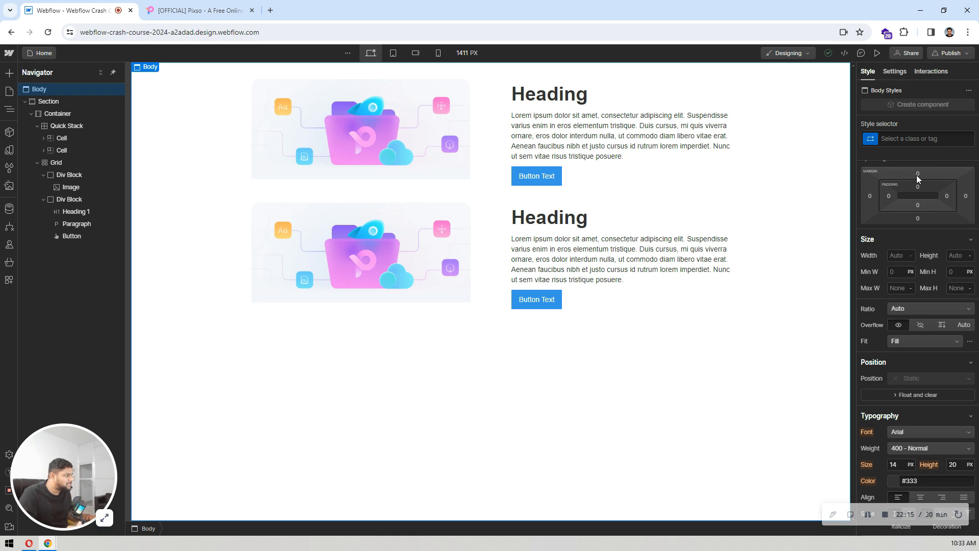
scroll(913, 220, down, 1)
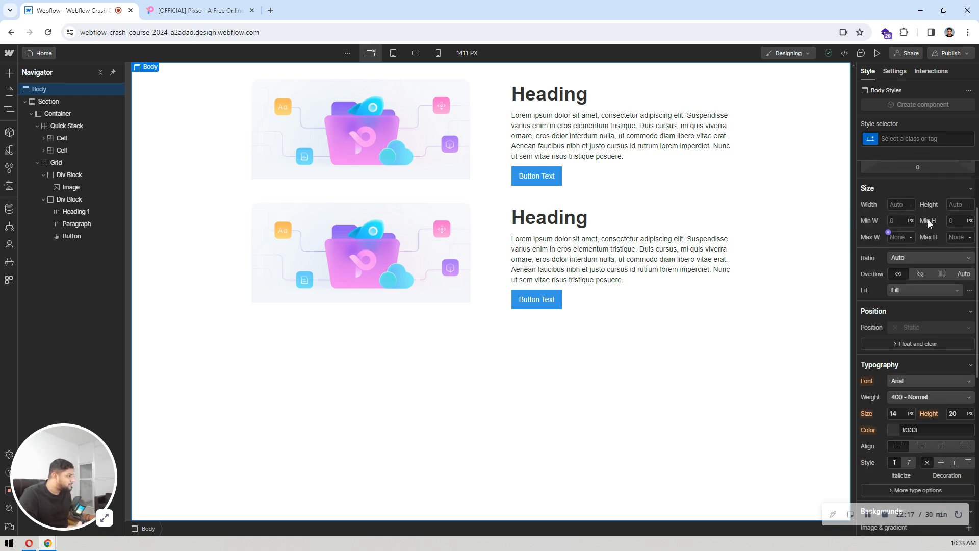
scroll(901, 227, down, 1)
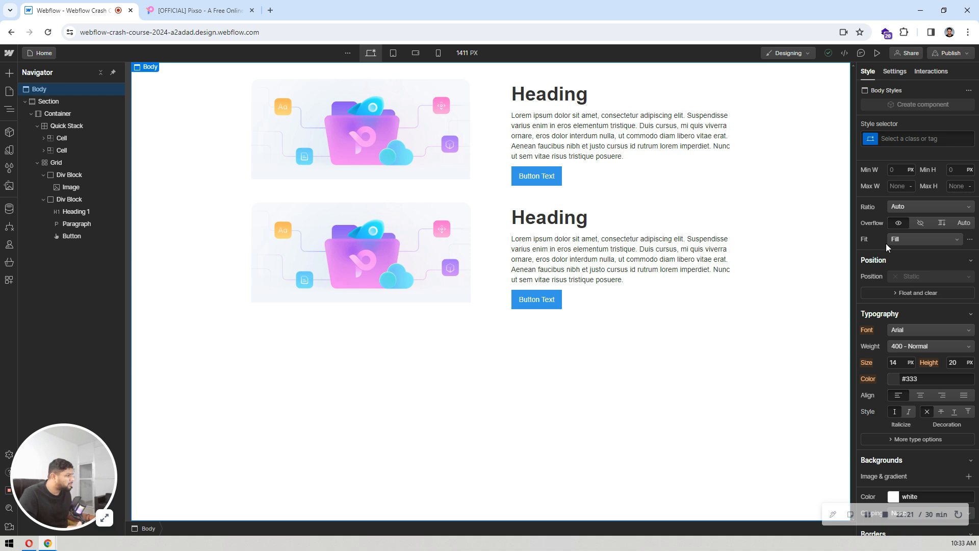
scroll(898, 249, down, 1)
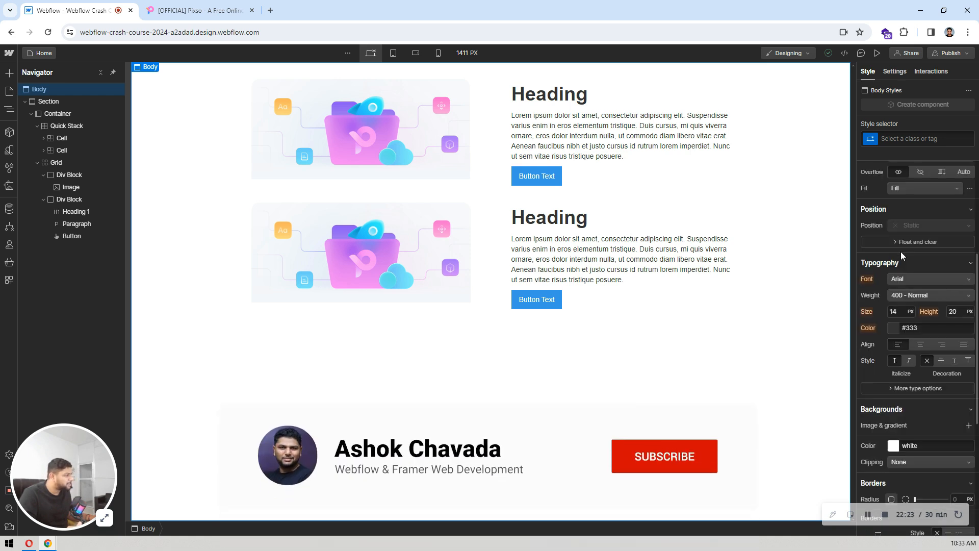
click(724, 217)
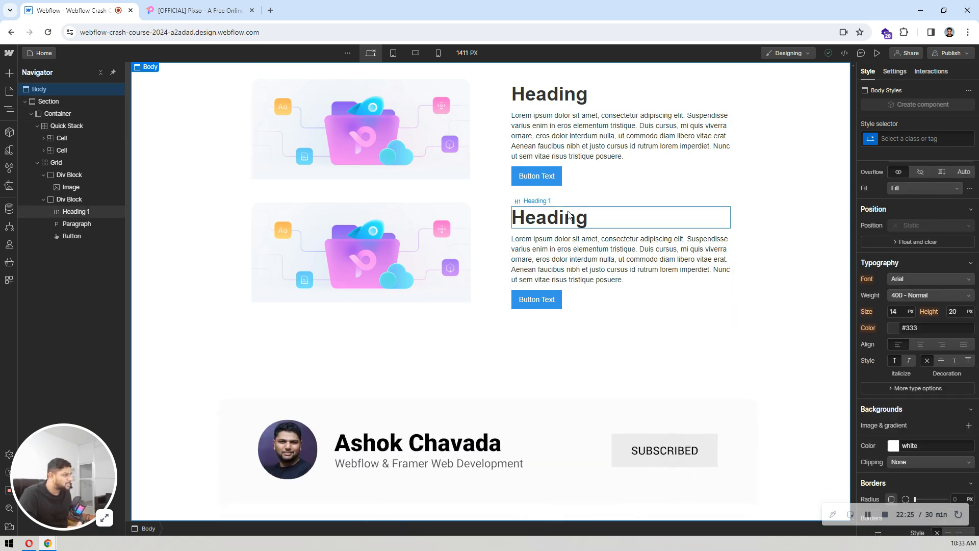
click(912, 327)
text(red)
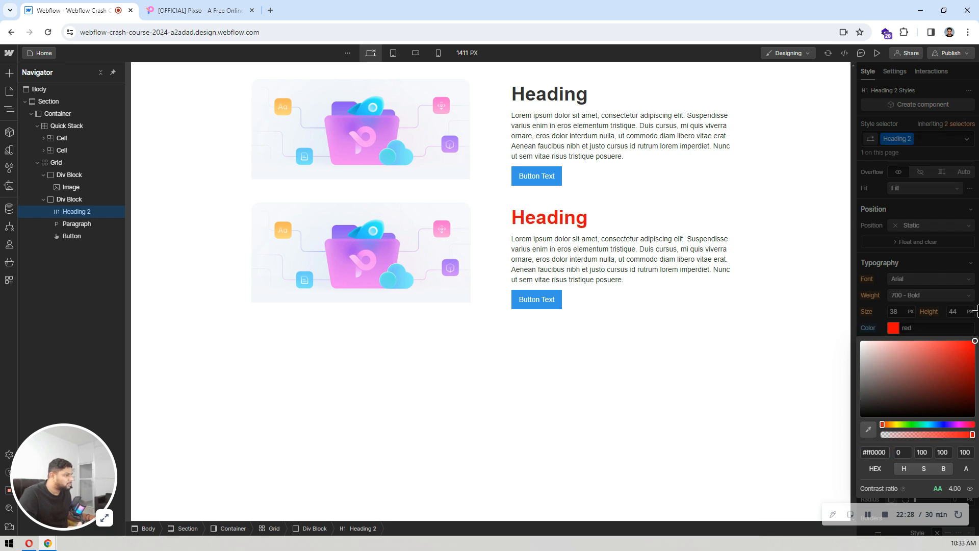
click(656, 354)
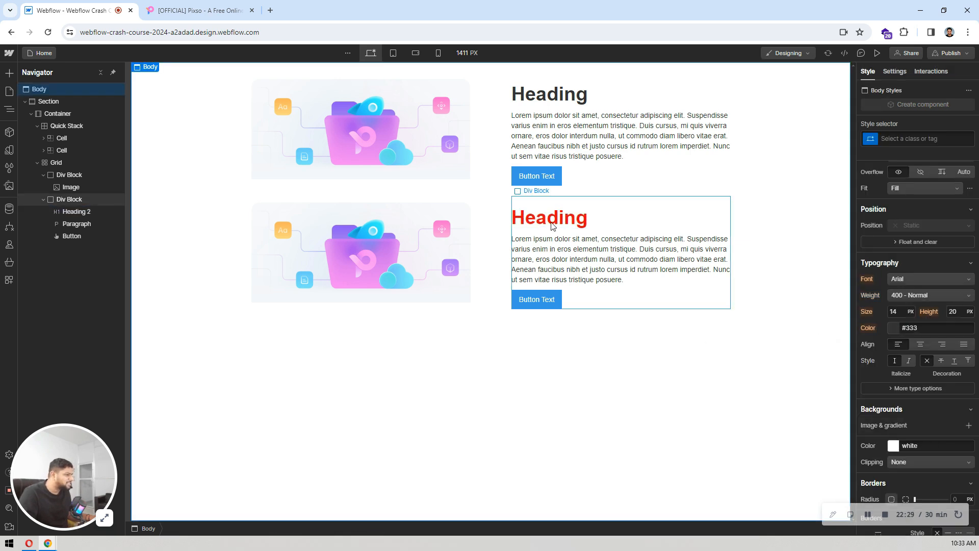
- Give the Grid's text Div Block a light pink background color, #fff5f5
scroll(885, 253, down, 3)
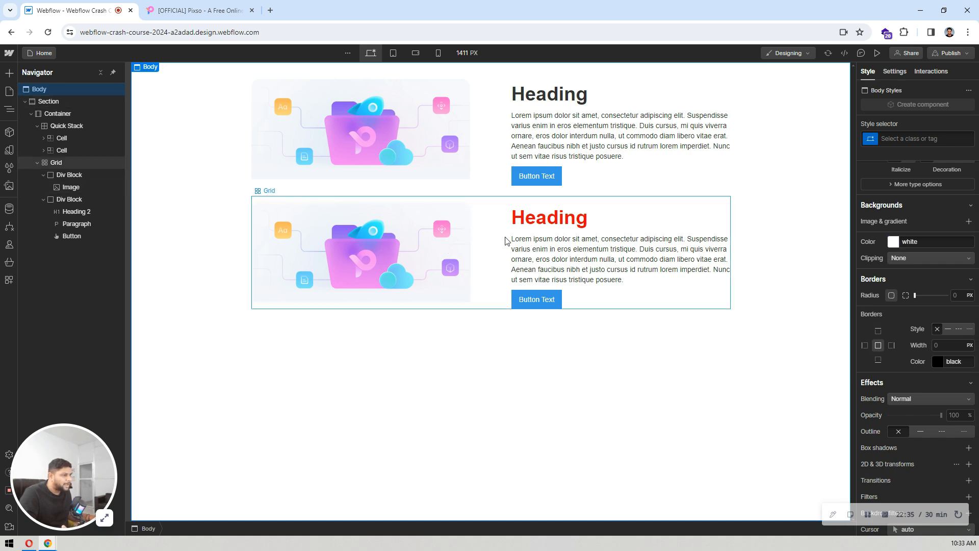
click(616, 232)
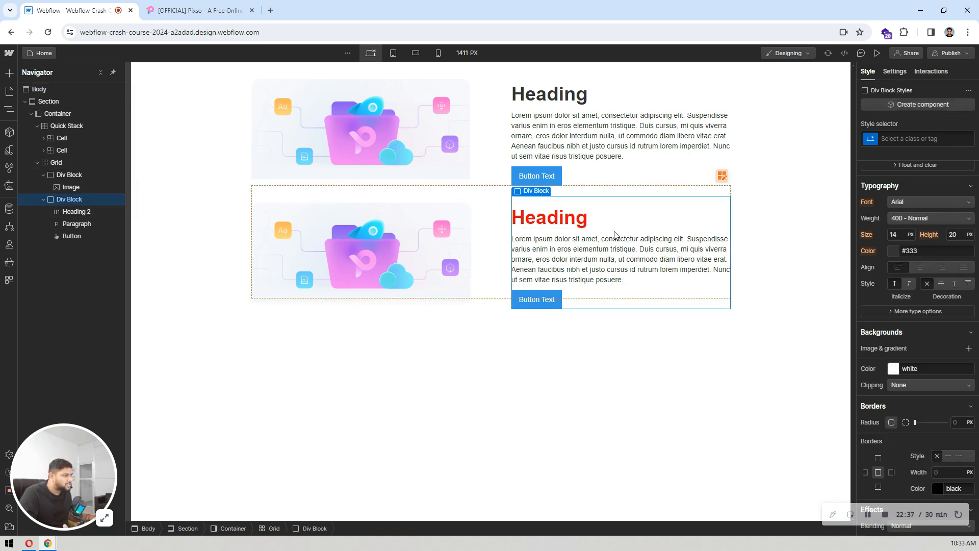
scroll(913, 277, down, 3)
scroll(916, 276, up, 2)
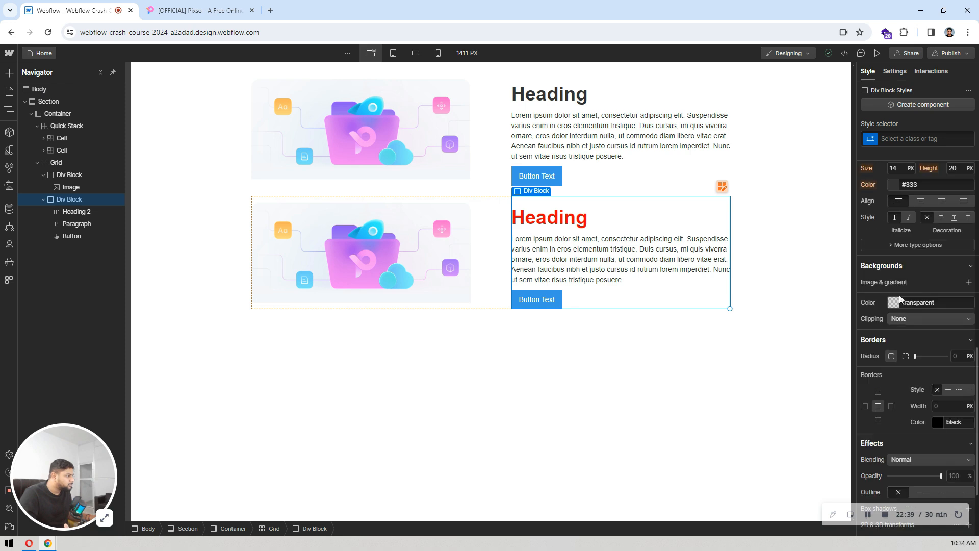
click(895, 307)
drag(877, 329, 865, 304)
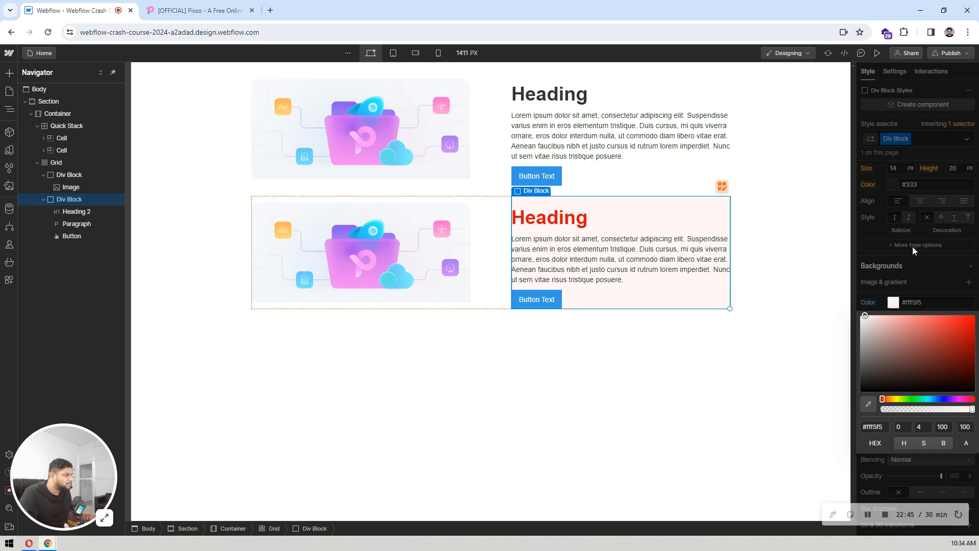
- Set the left, right and bottom padding of the Grid's text Div Block to 26 px
scroll(918, 306, up, 10)
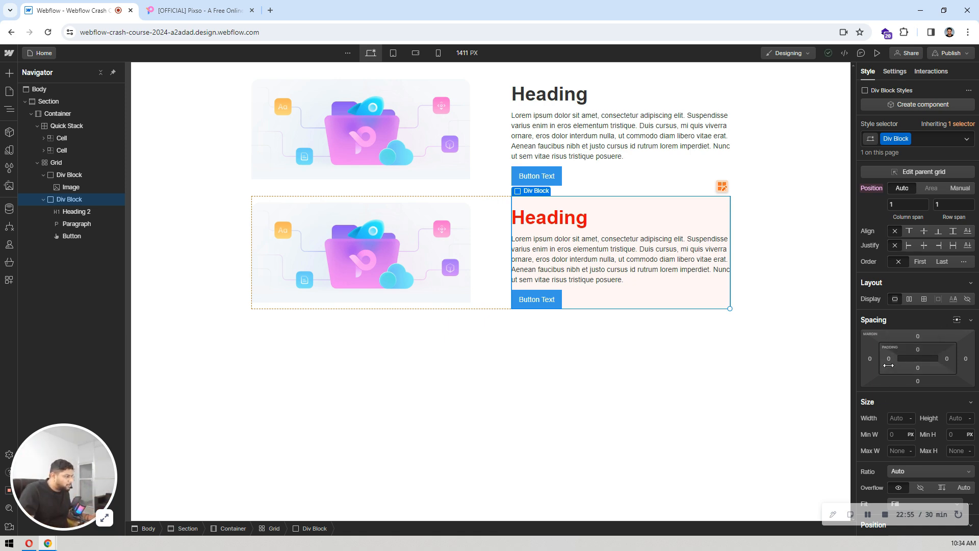
drag(888, 364, 901, 366)
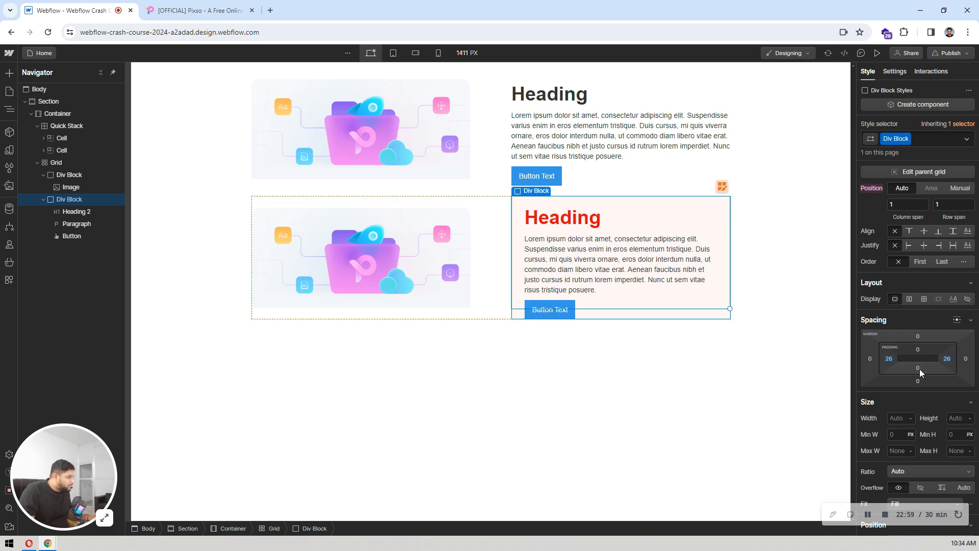
click(917, 368)
text(26)
key(Return)
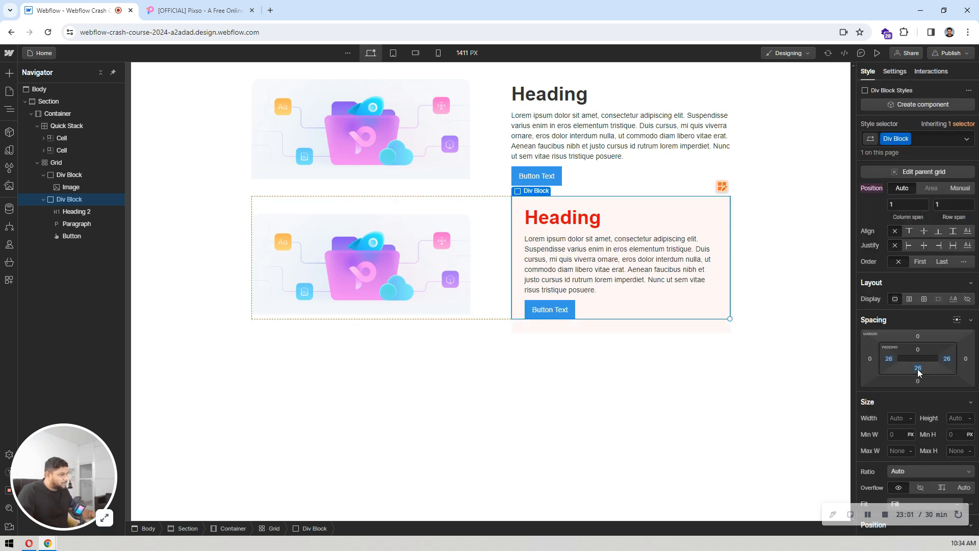
click(522, 390)
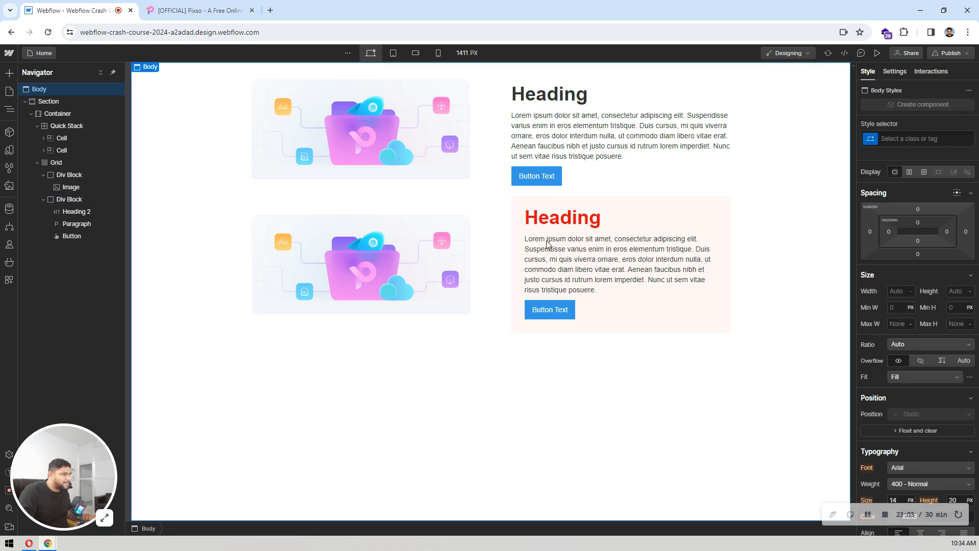
click(587, 219)
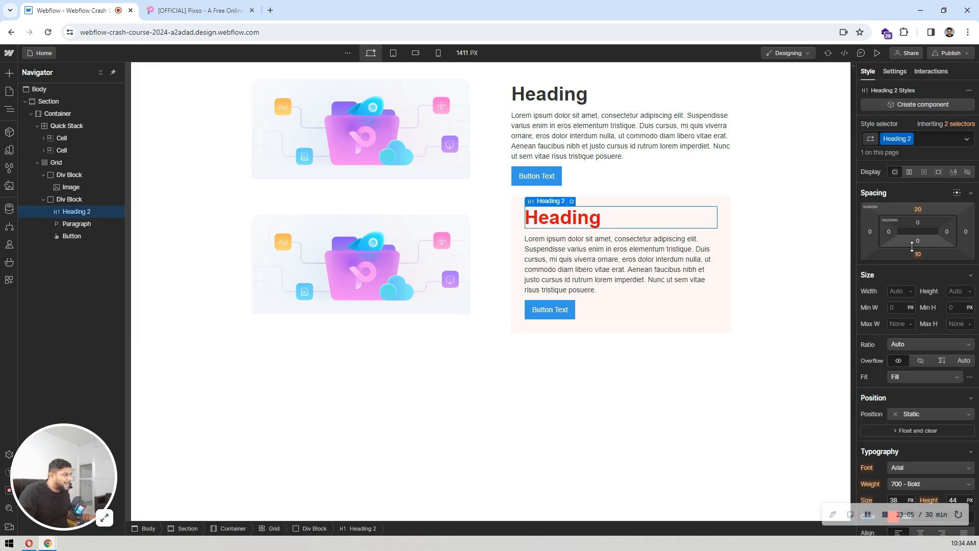
click(616, 328)
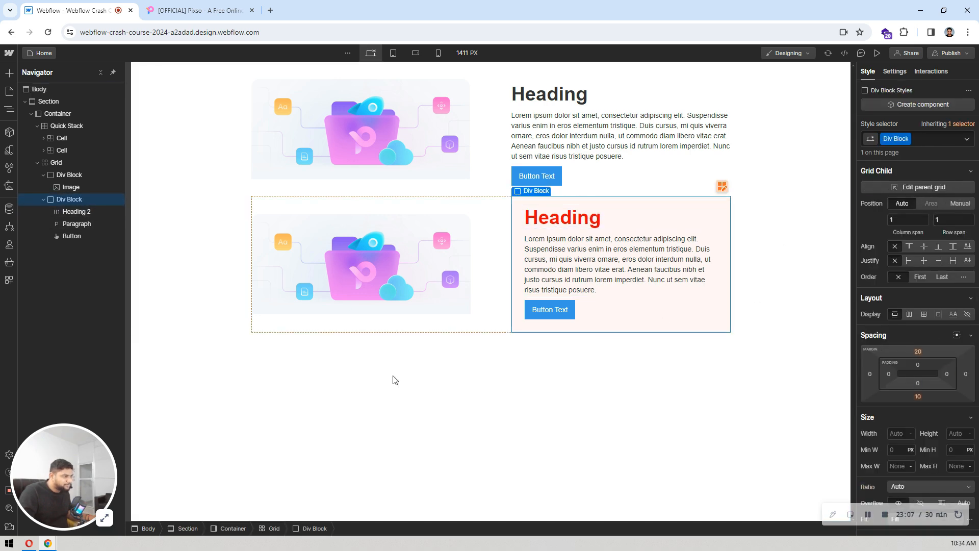
click(393, 380)
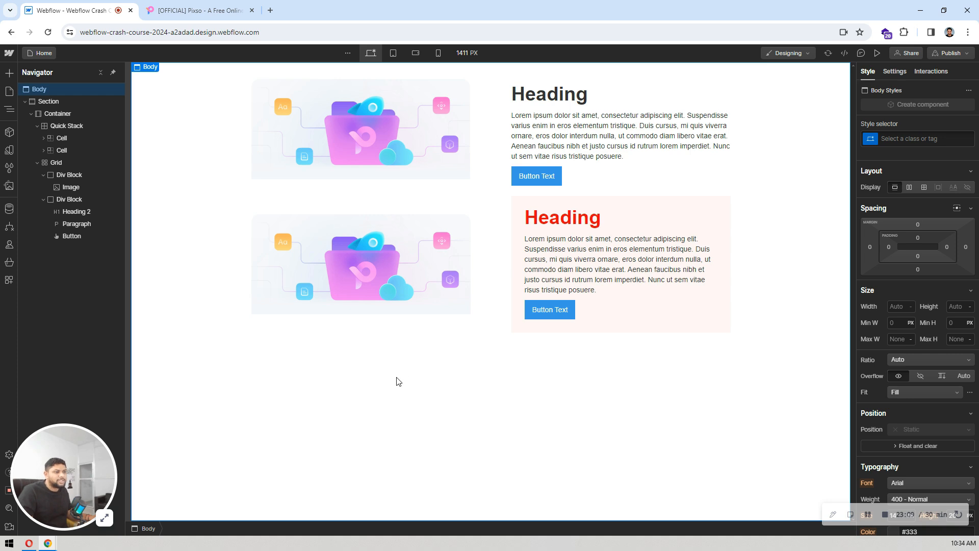
- Add a dashed border, 2 px wide in color #ff5b5b, around all sides of the Grid's text Div Block
click(538, 331)
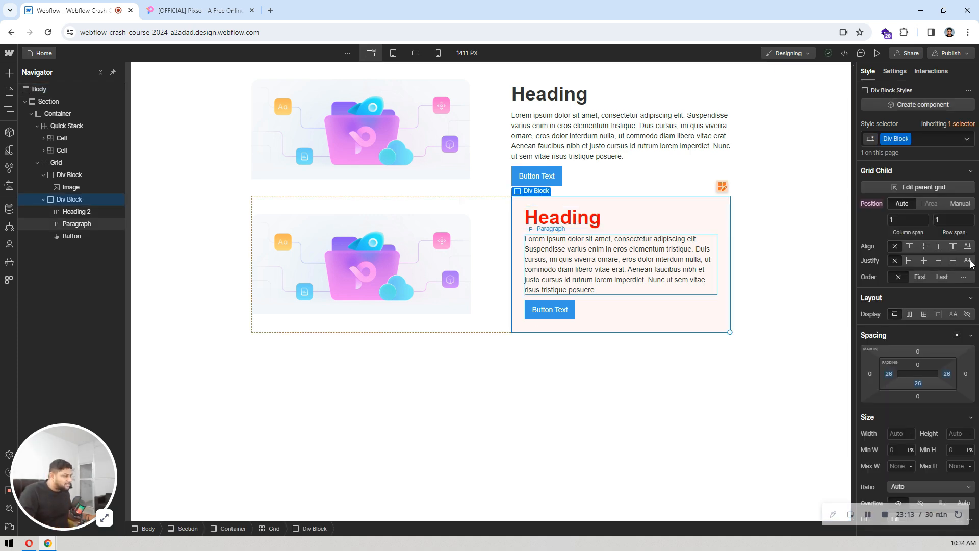
scroll(958, 262, down, 5)
scroll(919, 283, down, 5)
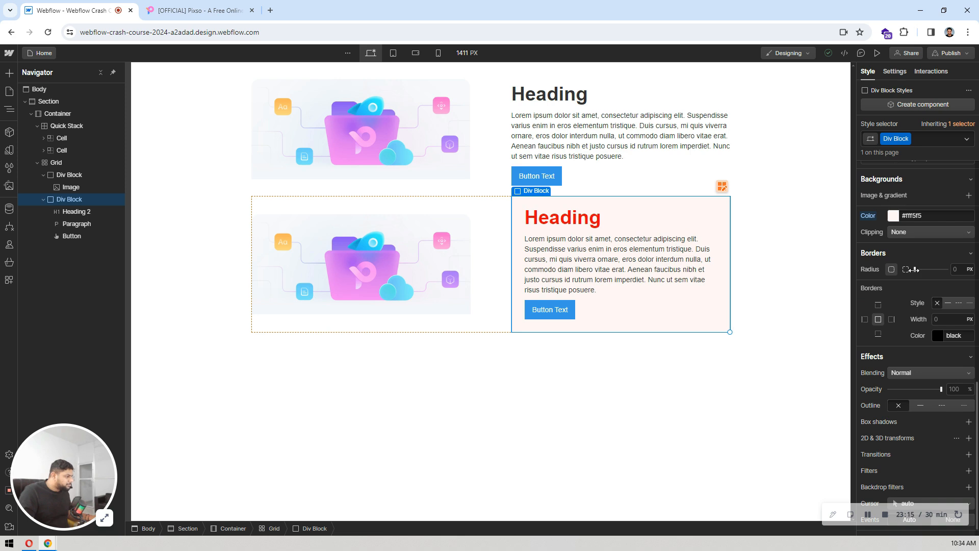
scroll(913, 269, down, 1)
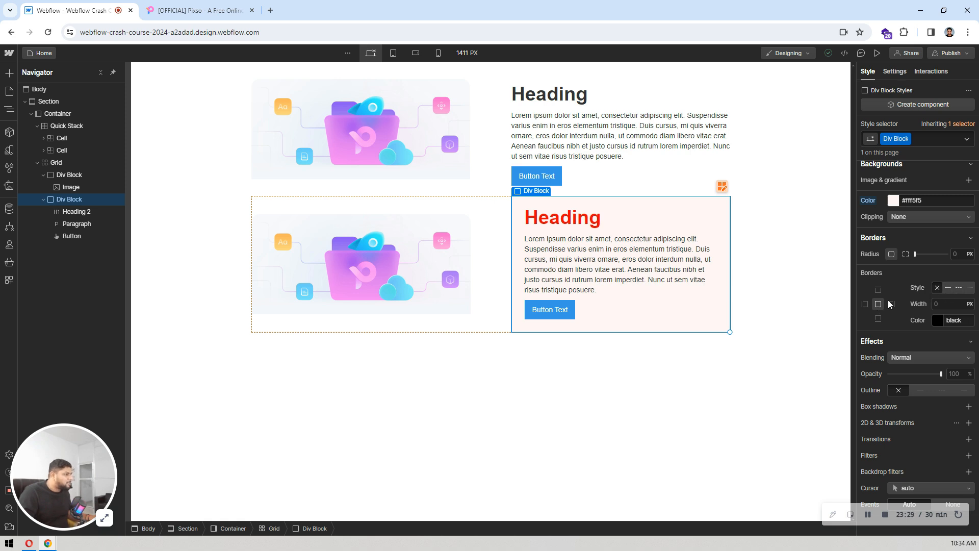
click(946, 288)
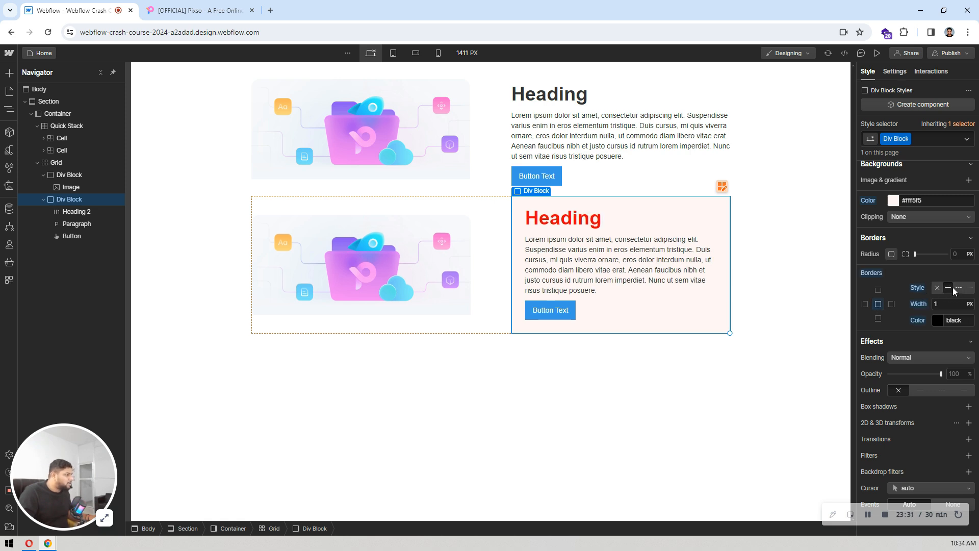
click(957, 288)
click(937, 320)
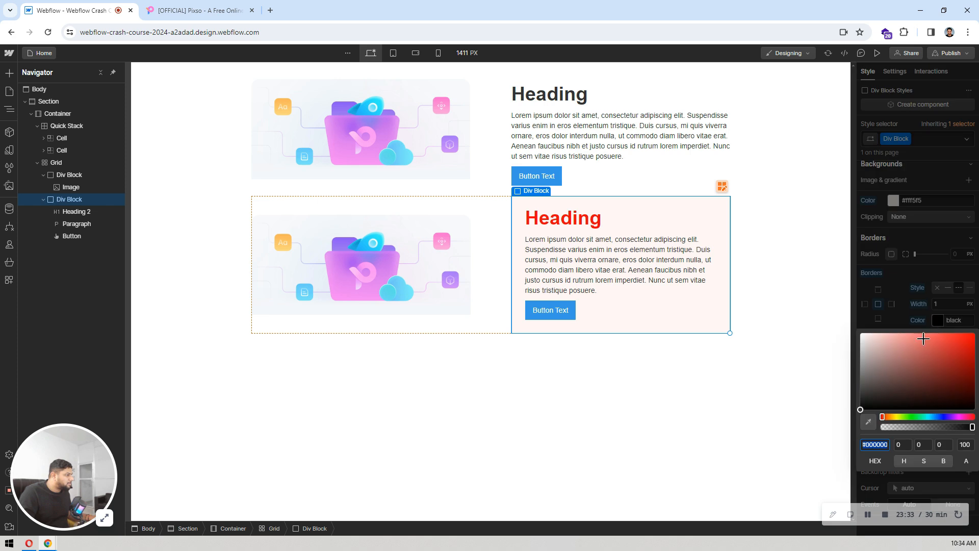
click(933, 333)
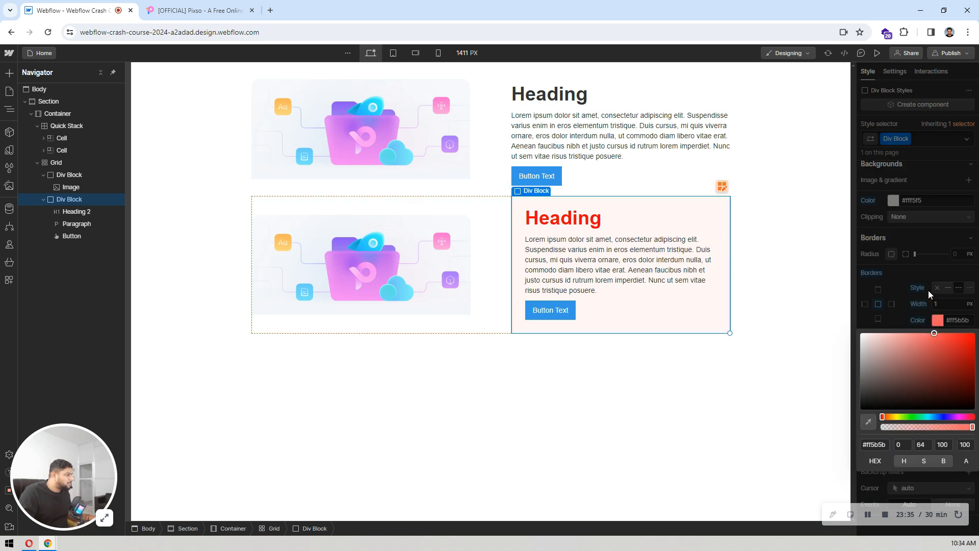
click(922, 292)
click(941, 304)
text(2)
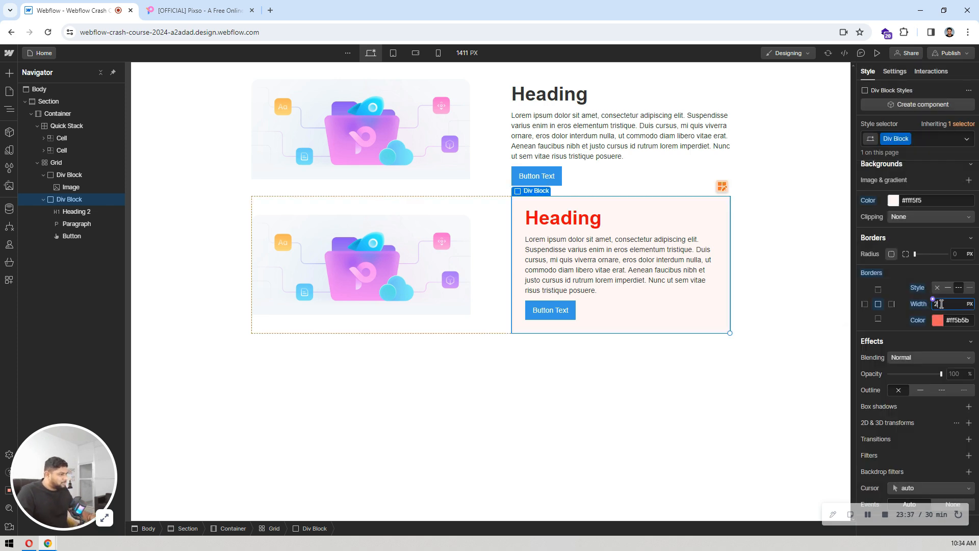
click(384, 191)
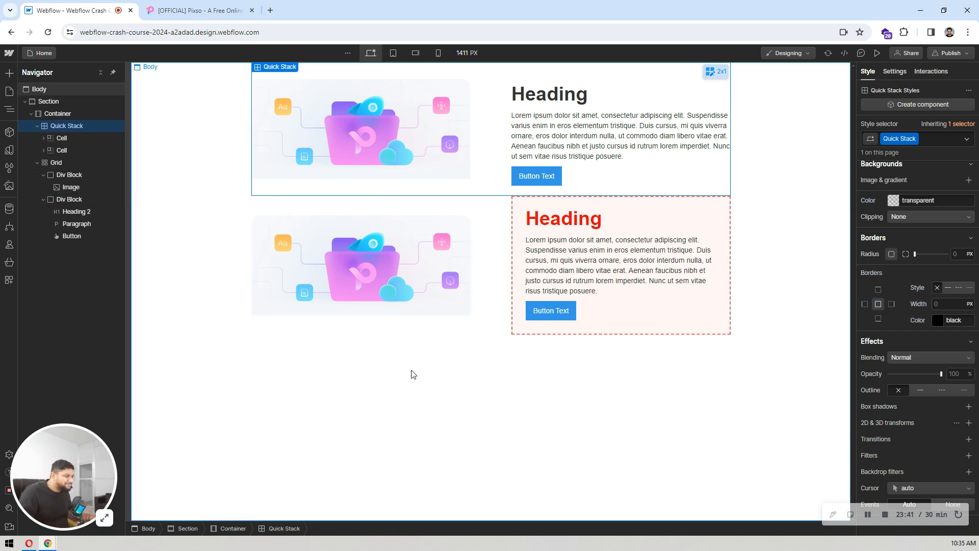
- Round all corners of the Grid's text Div Block with a border radius
click(687, 321)
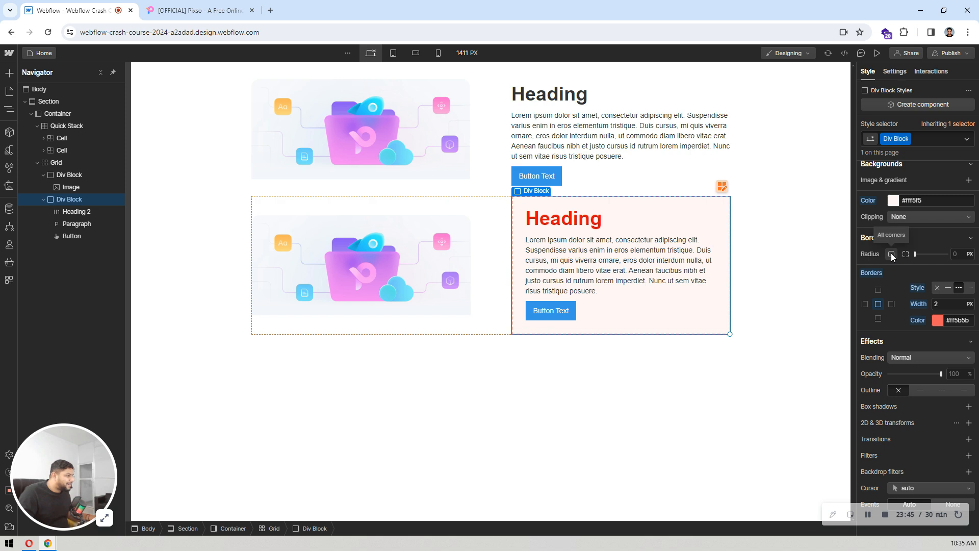
click(958, 255)
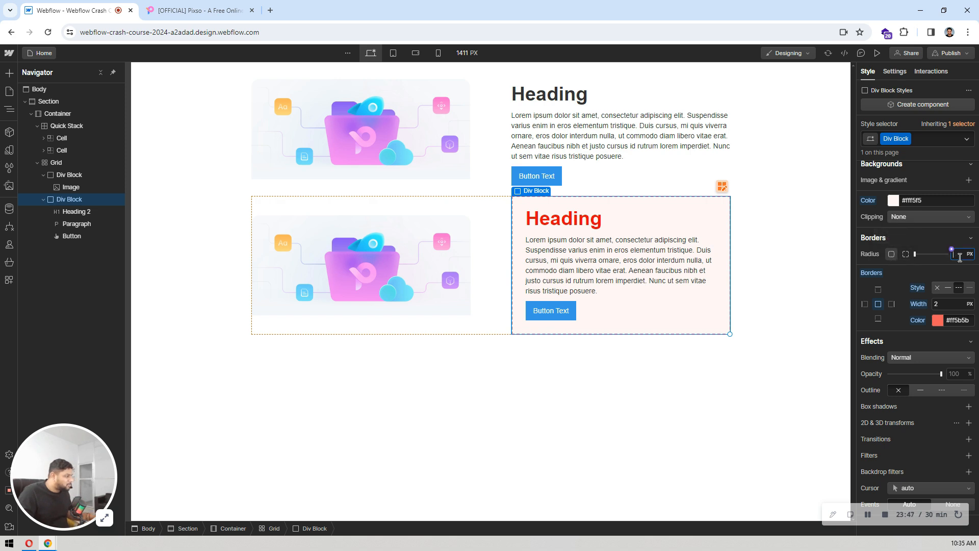
click(610, 120)
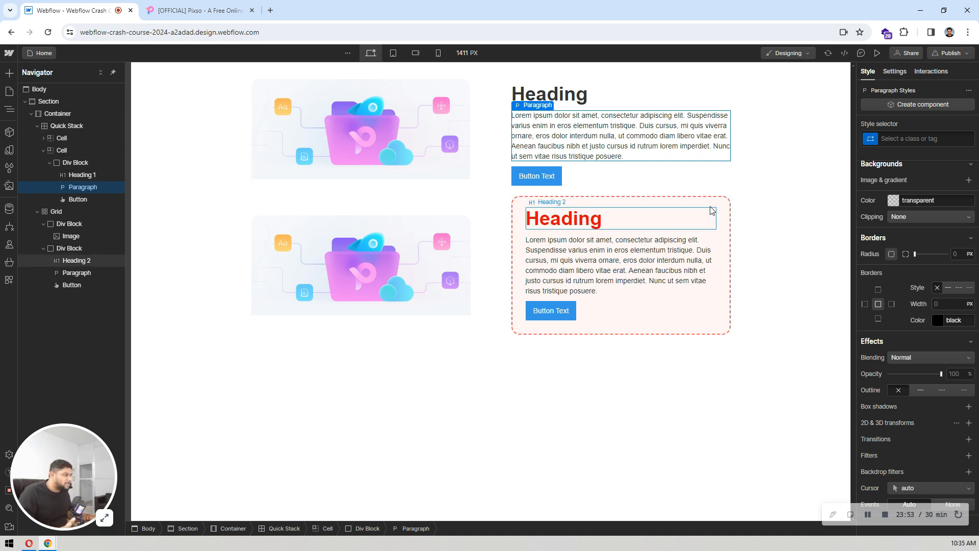
- Try a Move transform on the Grid's text Div Block and reset it
click(724, 214)
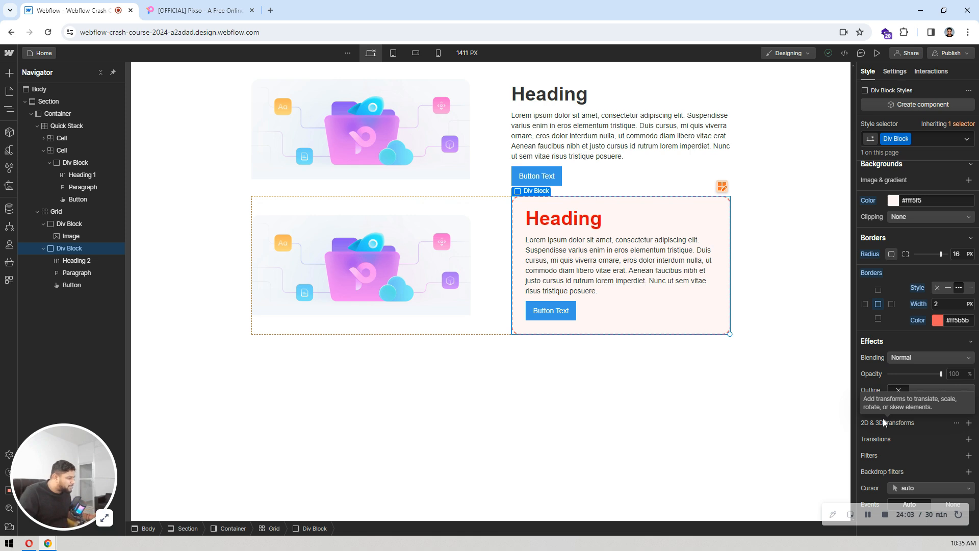
click(968, 423)
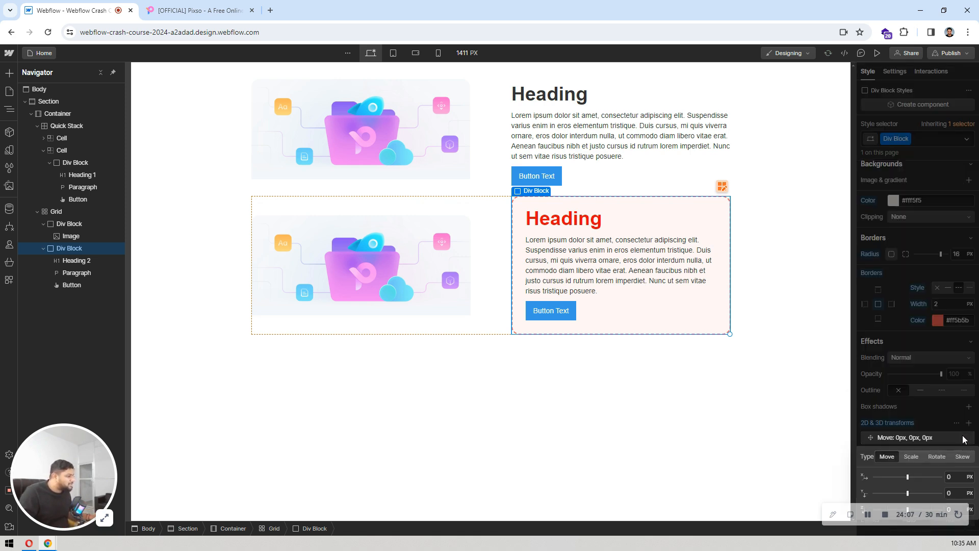
click(923, 414)
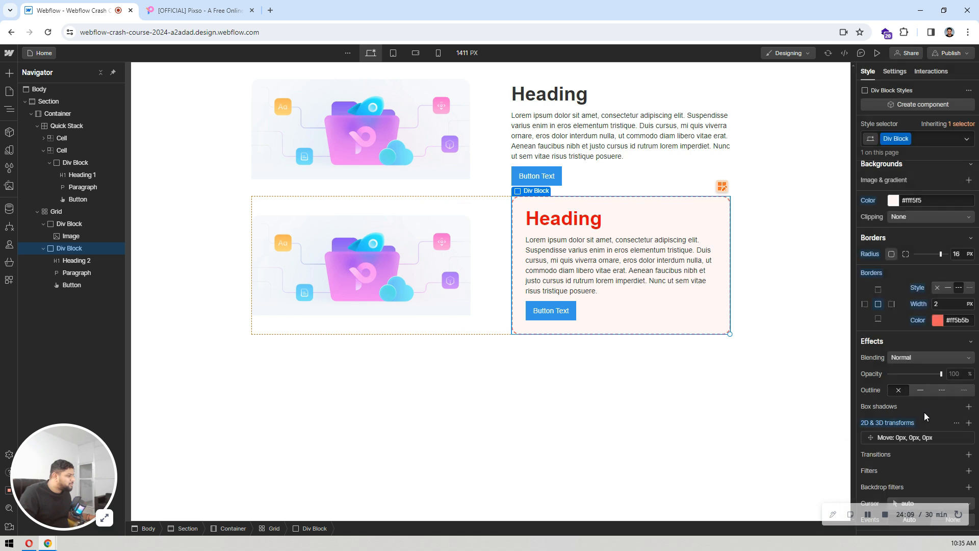
click(900, 424)
click(901, 433)
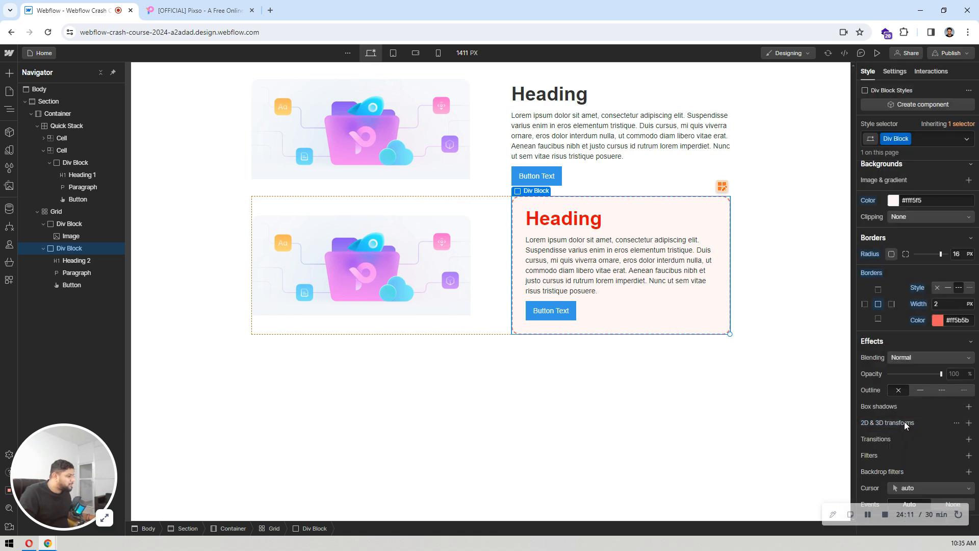
click(871, 273)
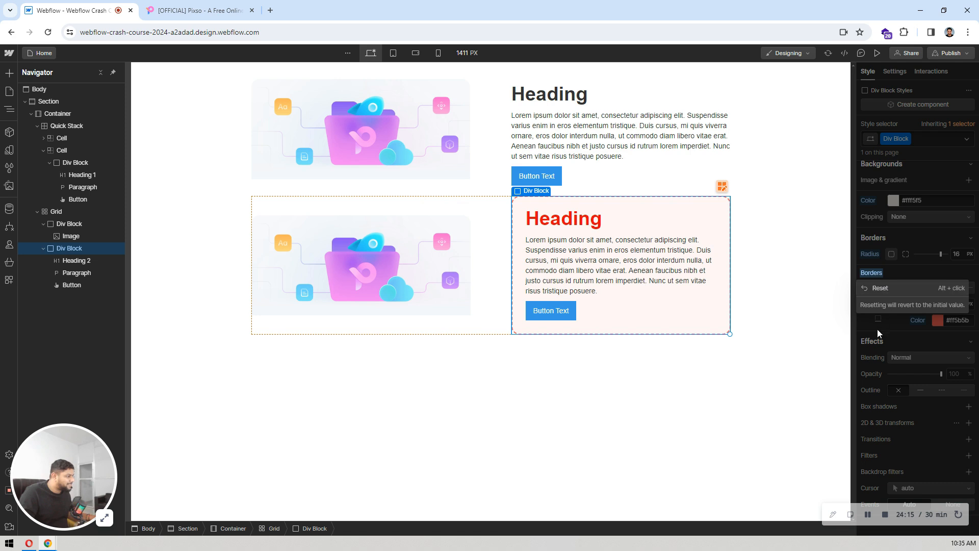
click(867, 341)
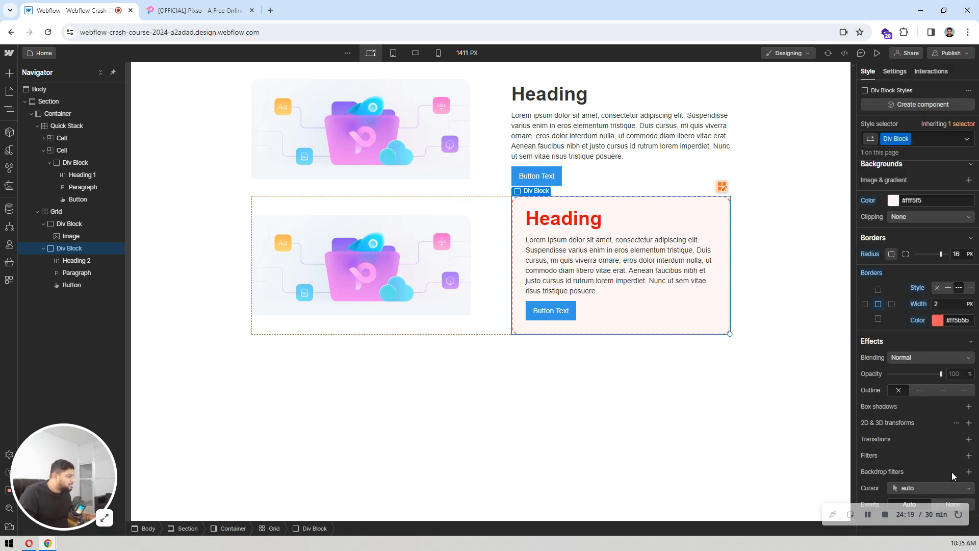
- Try a 5 px Blur filter on the Grid's text Div Block and reset the filters
click(970, 455)
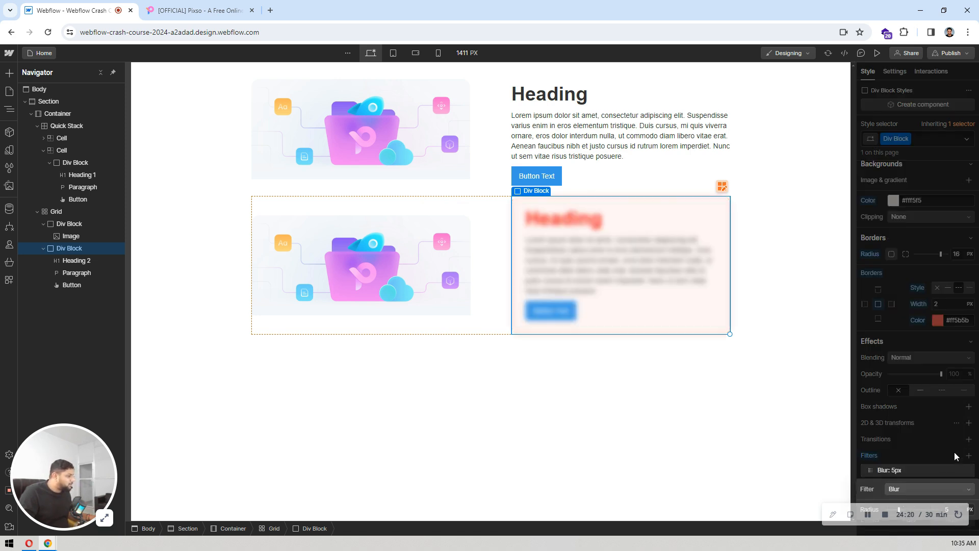
click(901, 485)
click(913, 386)
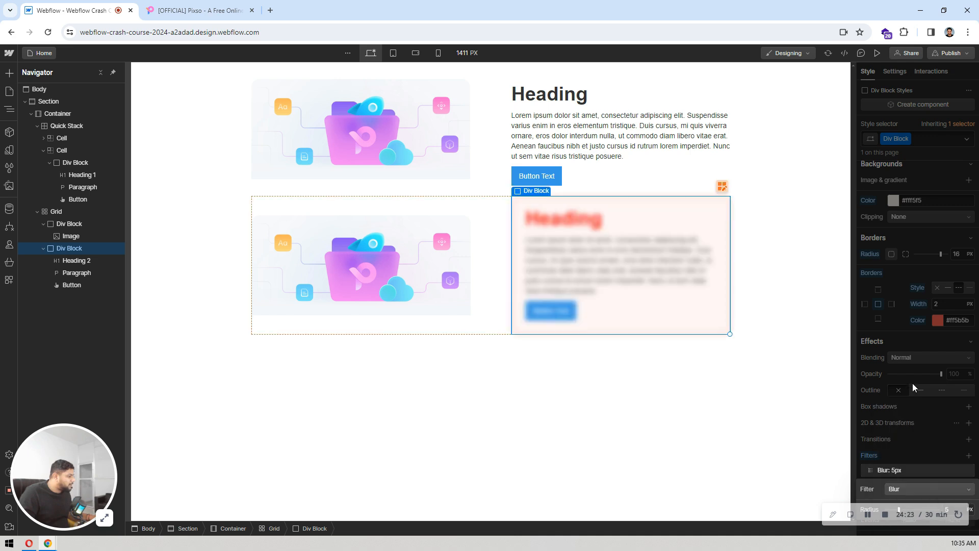
click(873, 456)
click(877, 455)
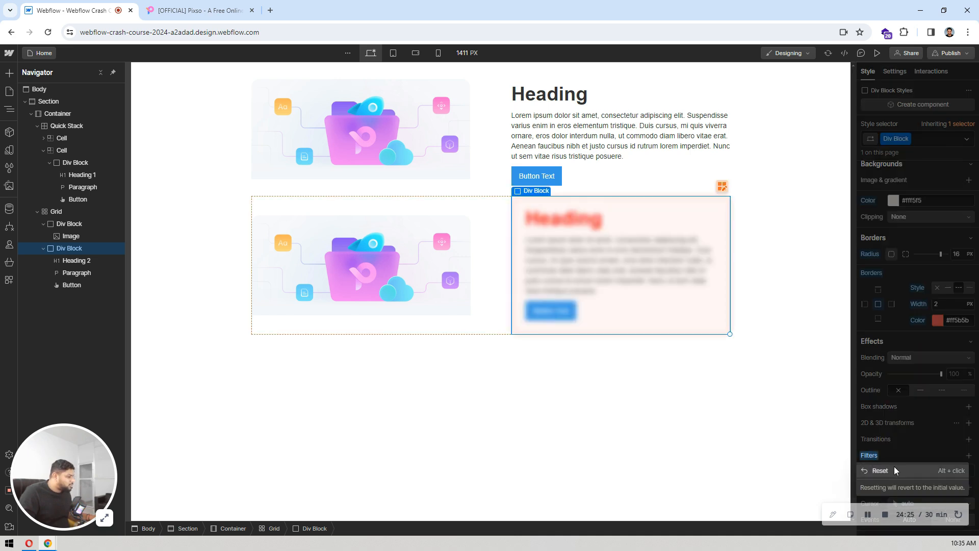
click(894, 466)
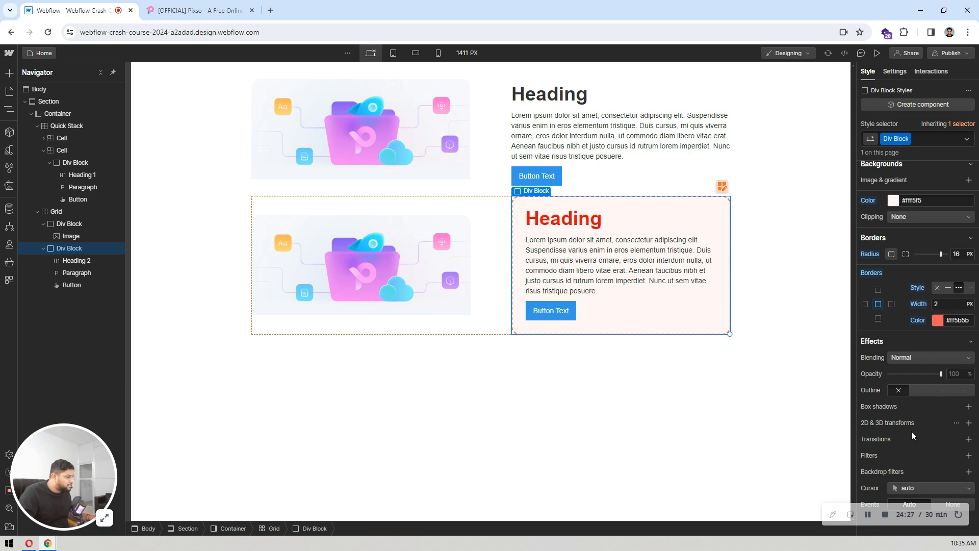
- Try the pointer cursor on the Grid's text Div Block in the page preview and reset the cursor
click(898, 488)
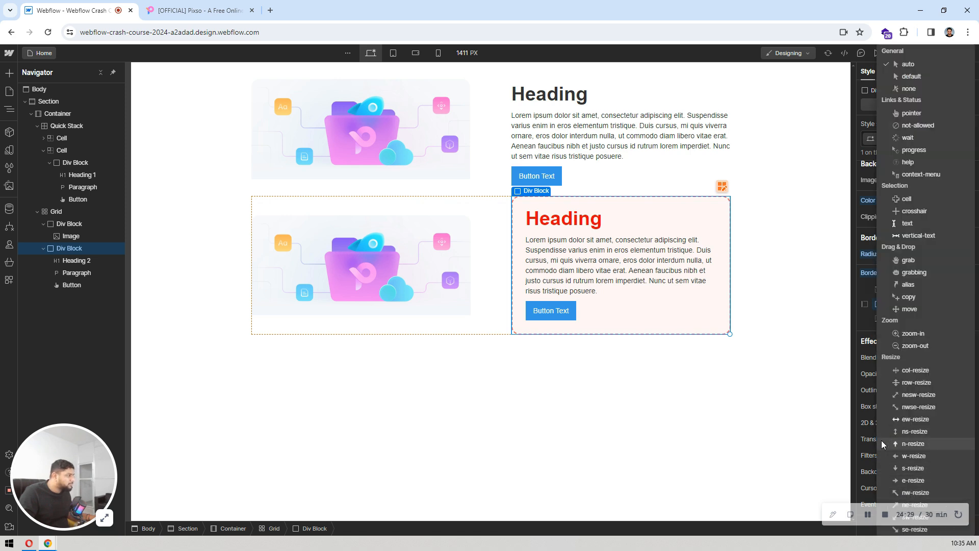
click(906, 112)
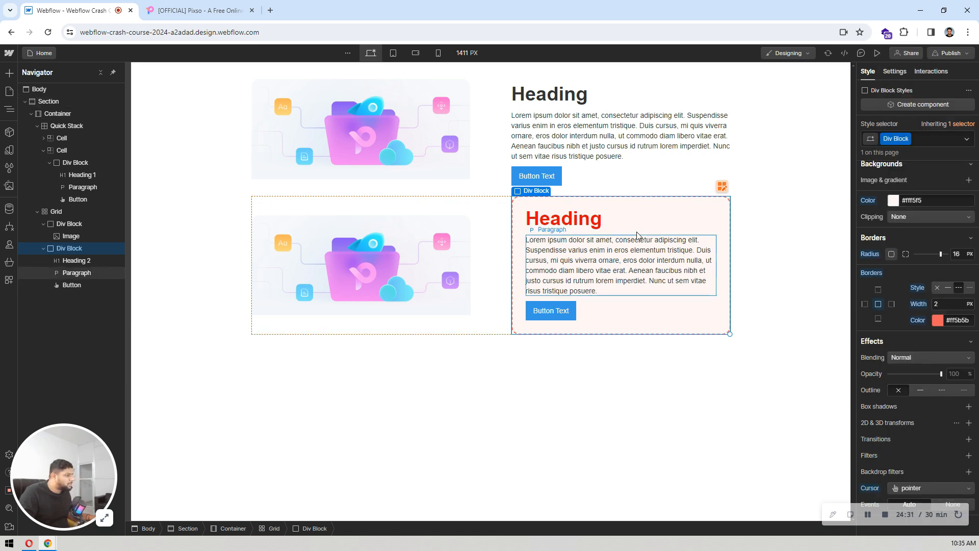
click(877, 53)
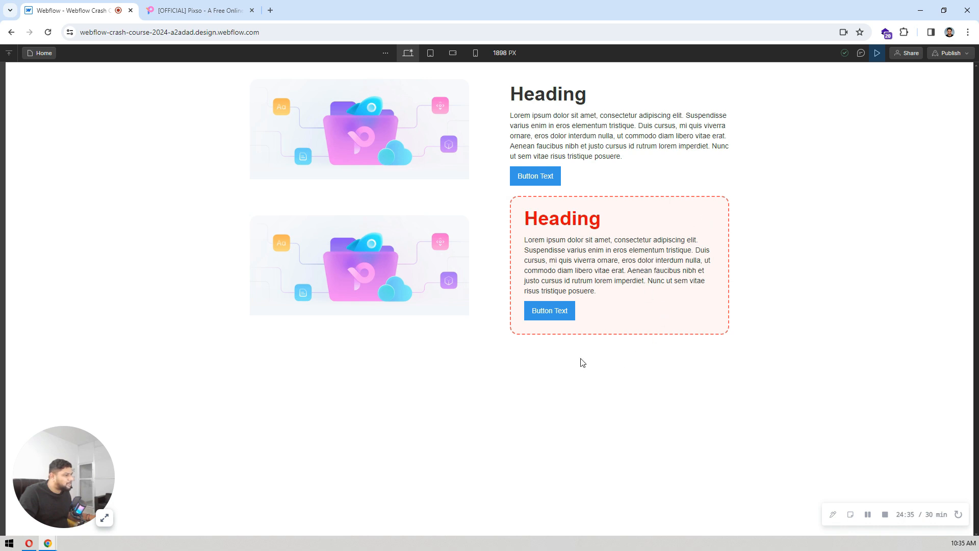
click(877, 53)
scroll(915, 432, down, 5)
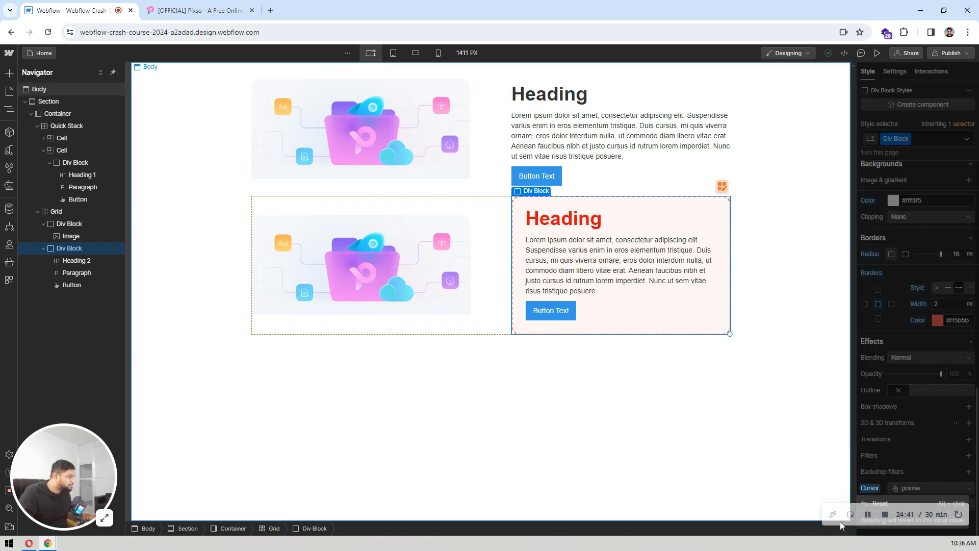
click(886, 498)
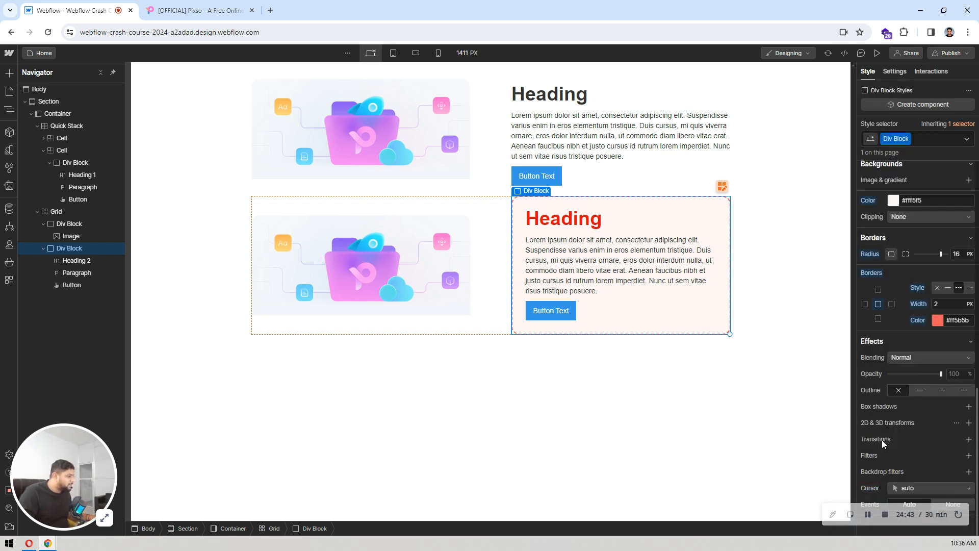
- Hide the Grid's text Div Block through its visibility setting and make it visible again
scroll(904, 449, up, 10)
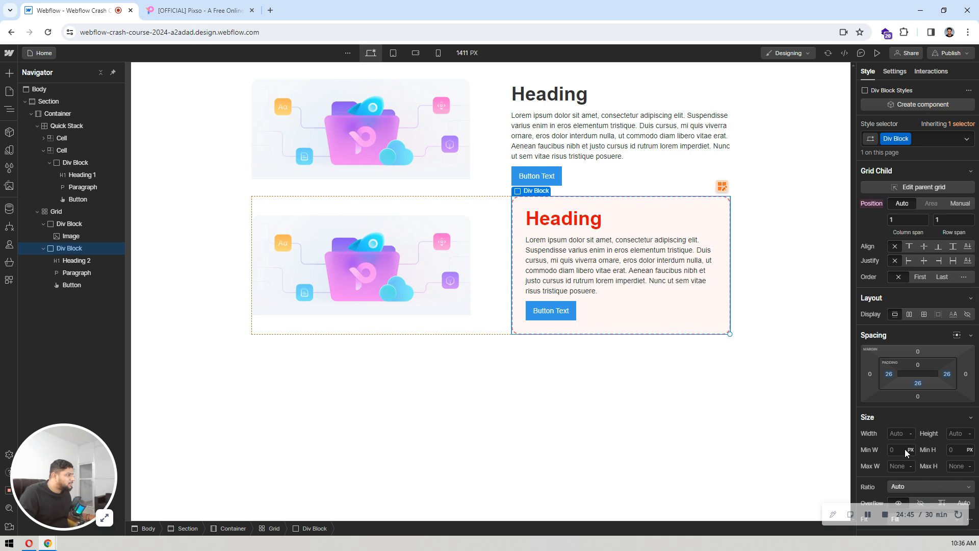
click(894, 71)
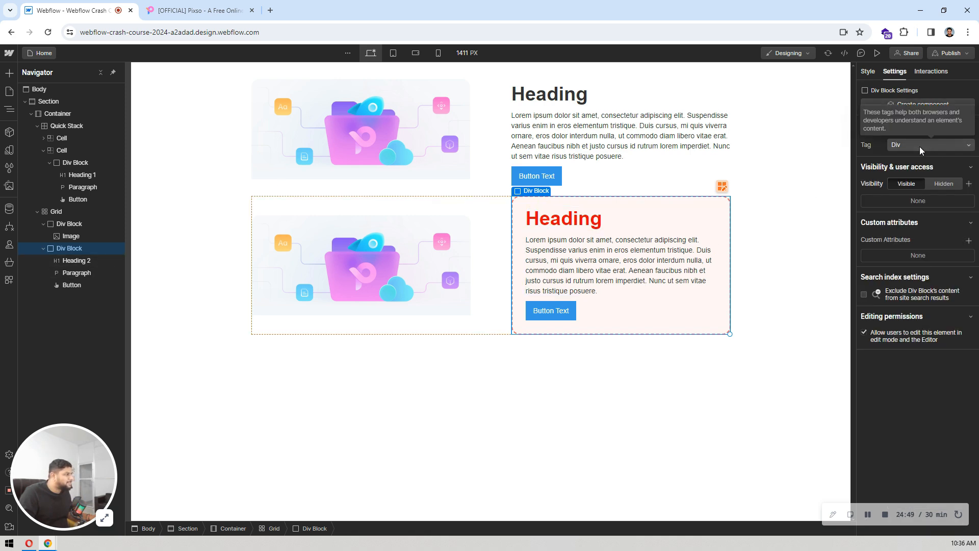
click(910, 127)
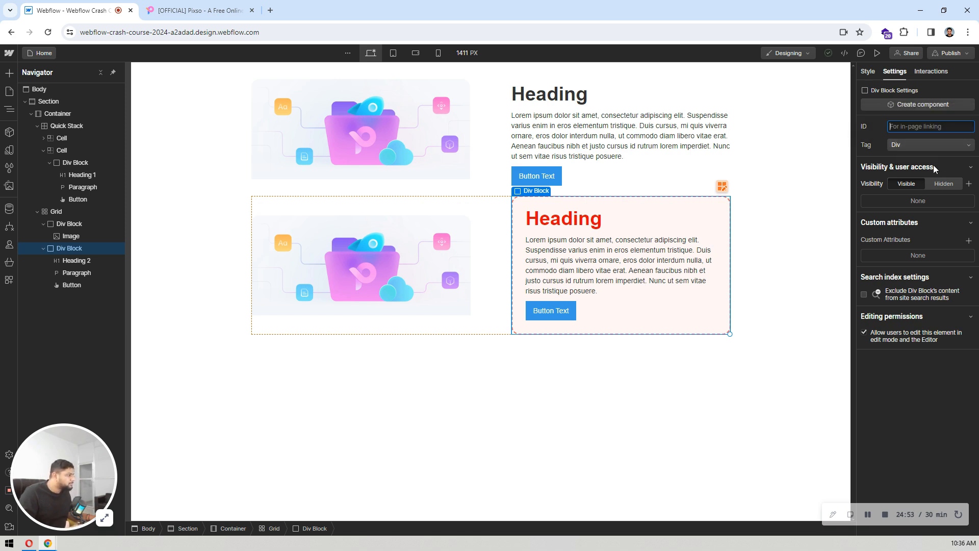
click(941, 183)
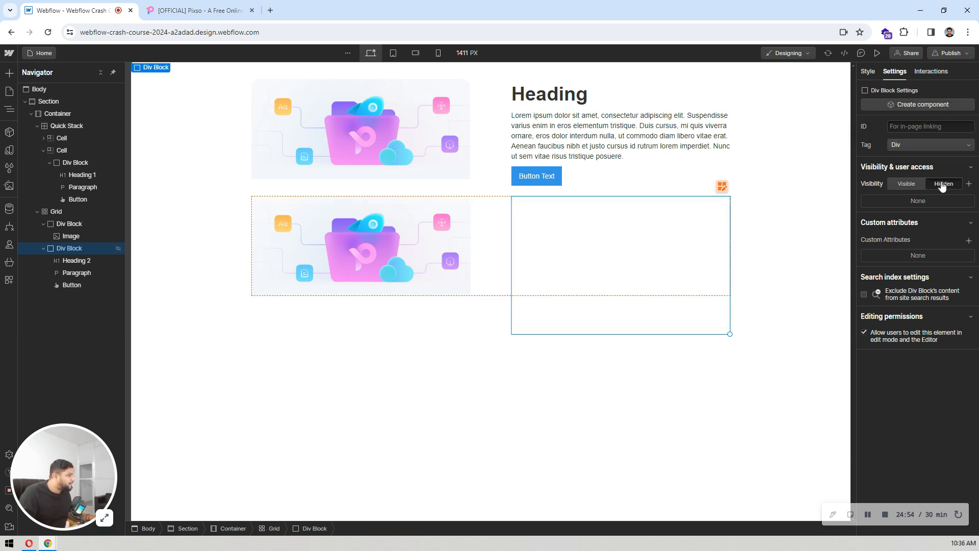
click(903, 184)
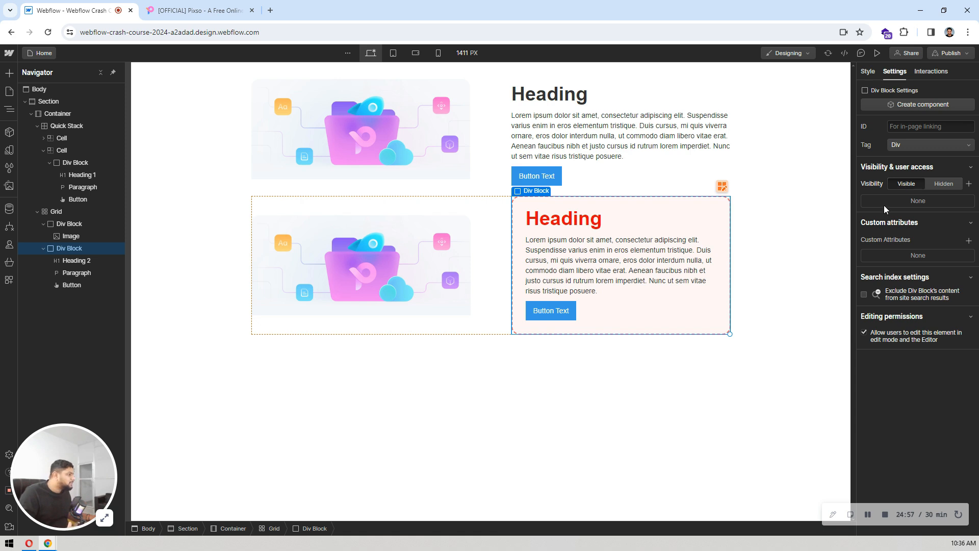
- Add an empty custom attribute to the Grid's text Div Block and delete it
click(968, 240)
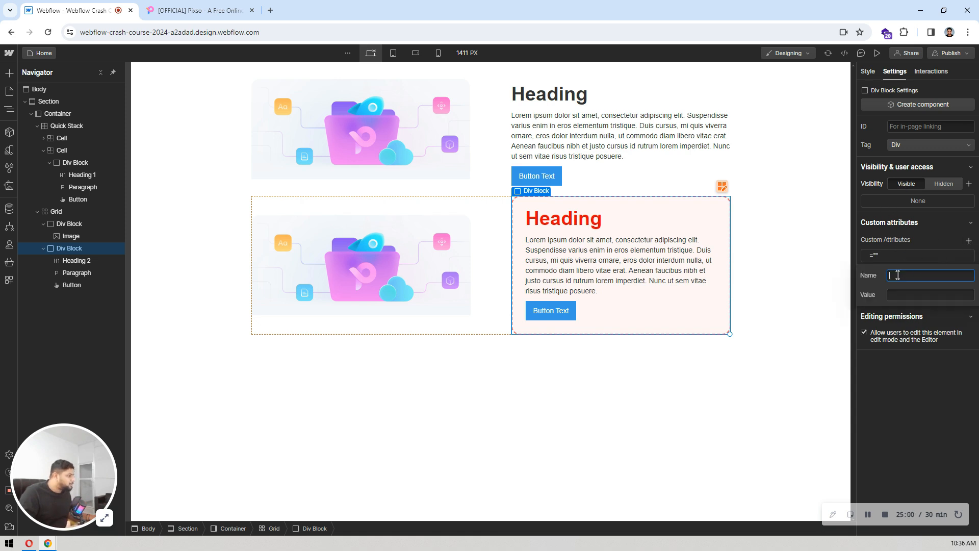
click(904, 409)
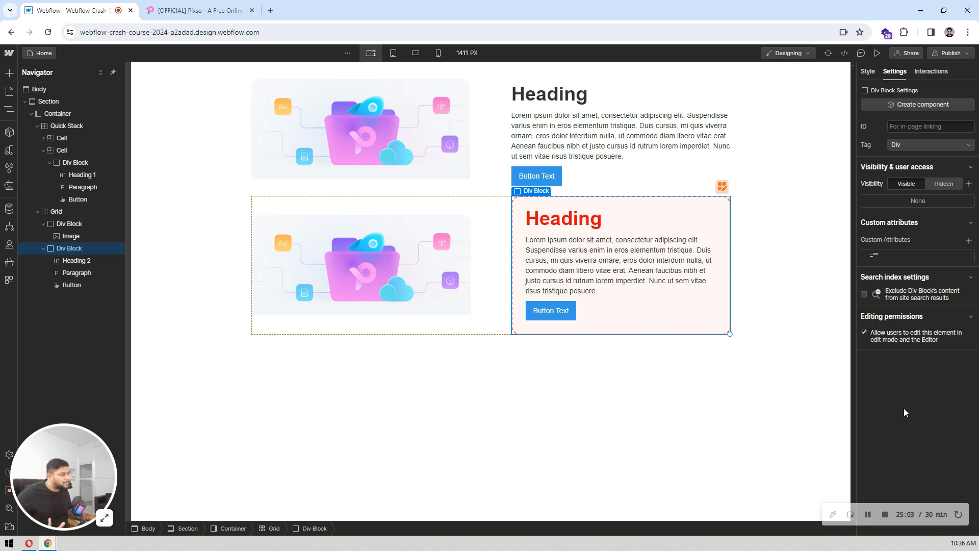
click(968, 256)
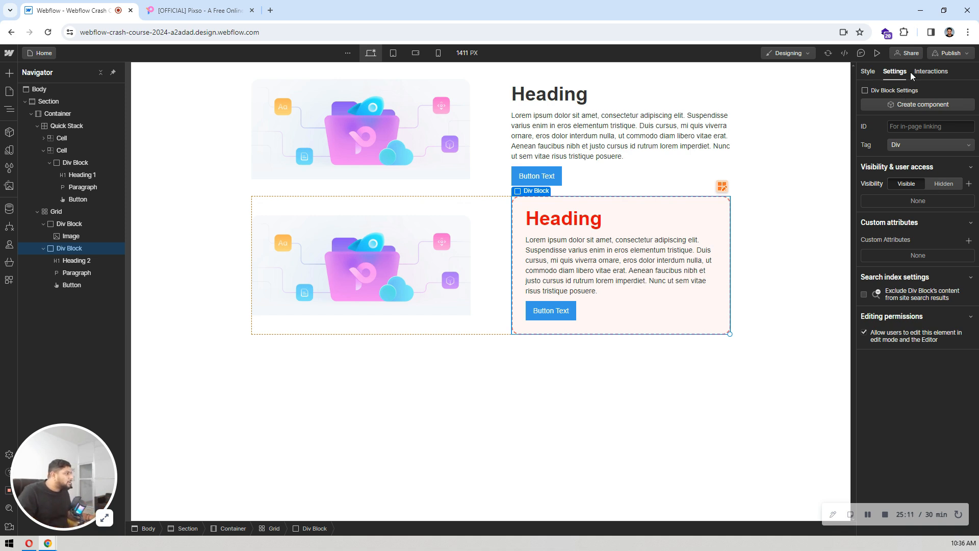
- Add a Scroll into view interaction to the Grid's text Div Block with a Slide in action From Bottom
click(931, 73)
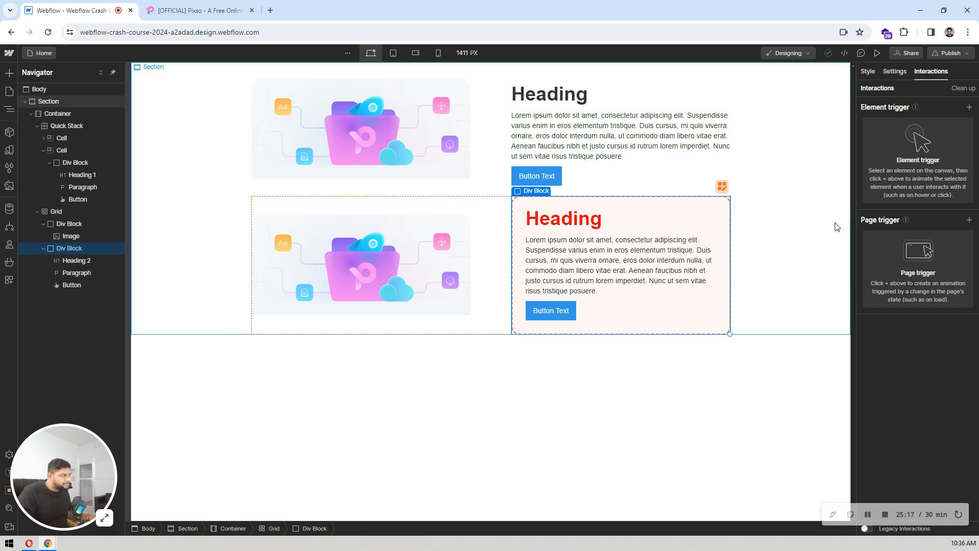
click(968, 108)
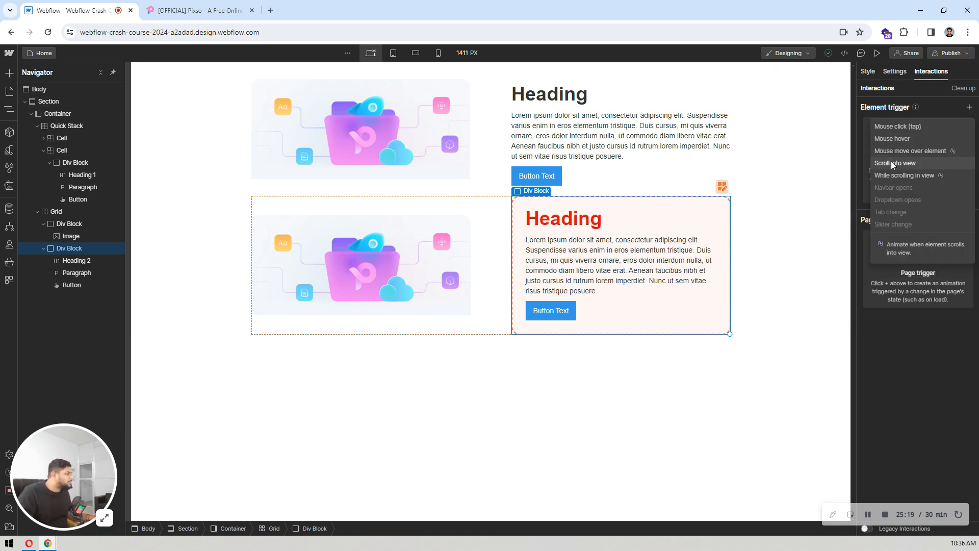
click(892, 160)
click(901, 161)
click(904, 219)
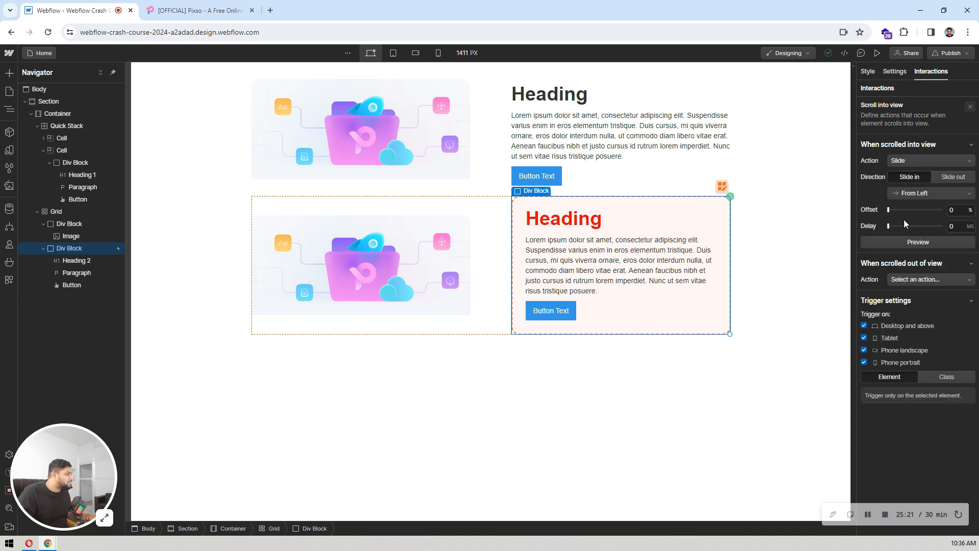
click(912, 192)
click(910, 216)
- Preview the page twice to watch the text Div Block's slide-in animation, and return to the design view
click(876, 54)
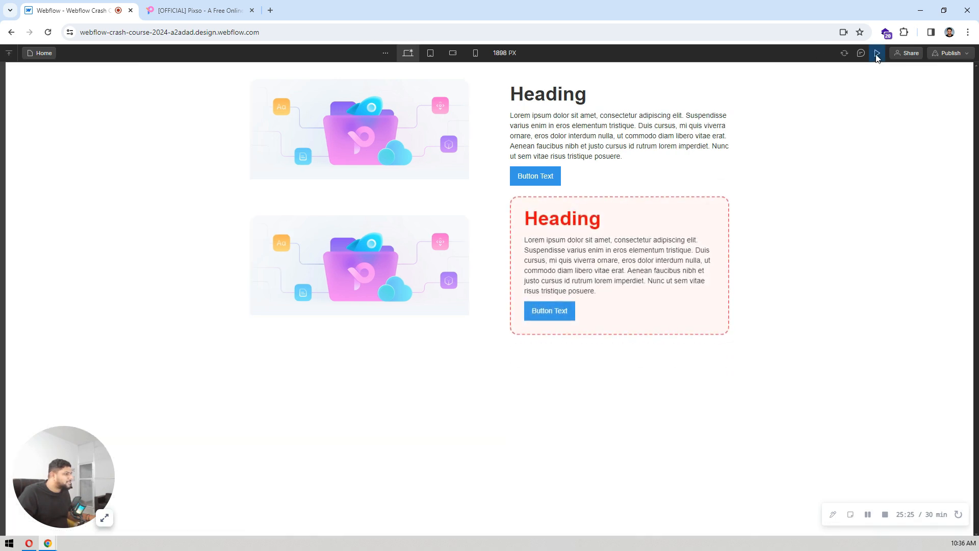
click(876, 54)
click(876, 54)
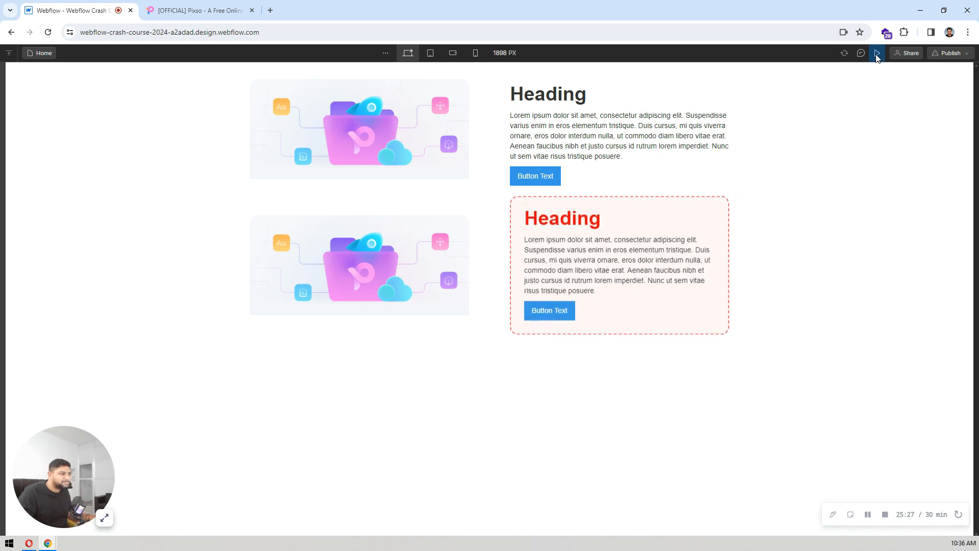
click(876, 54)
- Try a Scroll into view interaction with a Slide in action From Left on the whole Grid and remove it
click(444, 212)
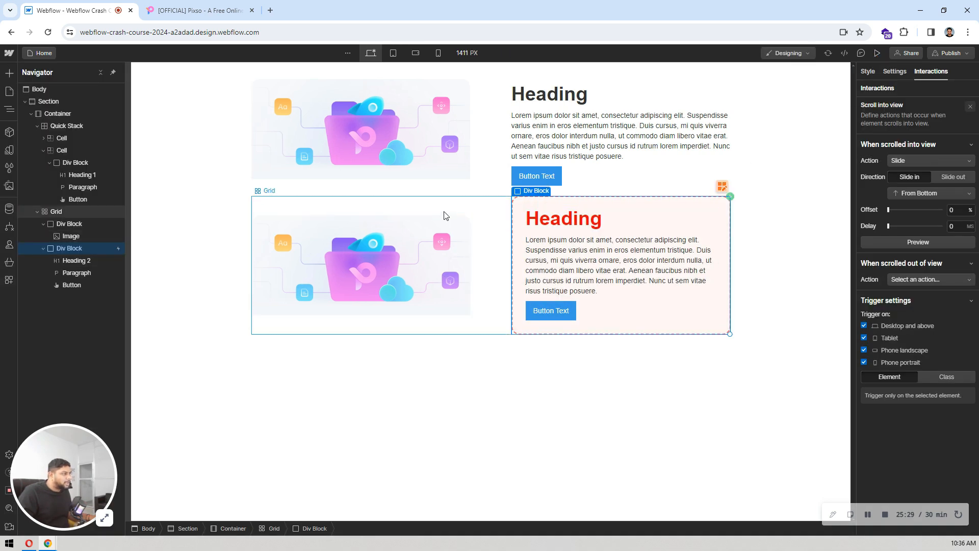
click(969, 107)
click(908, 163)
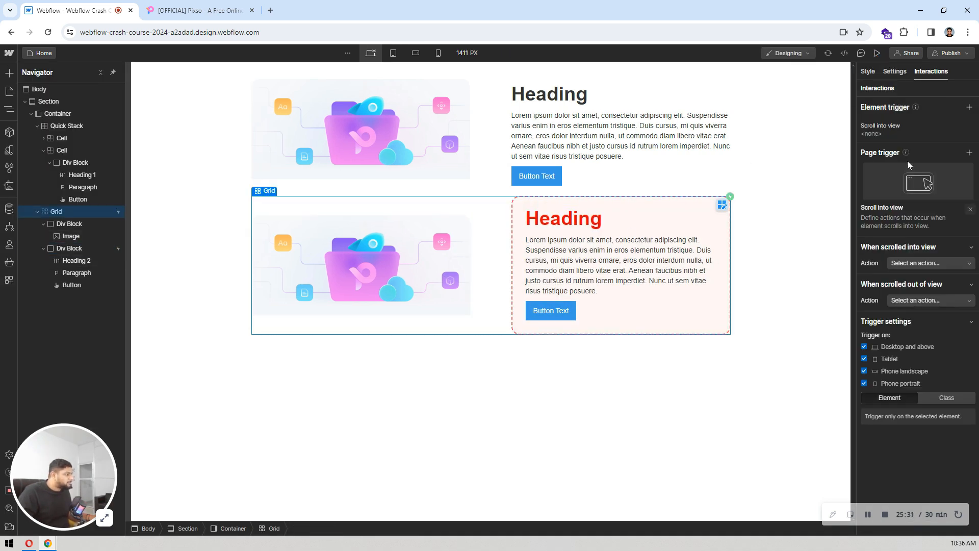
click(908, 160)
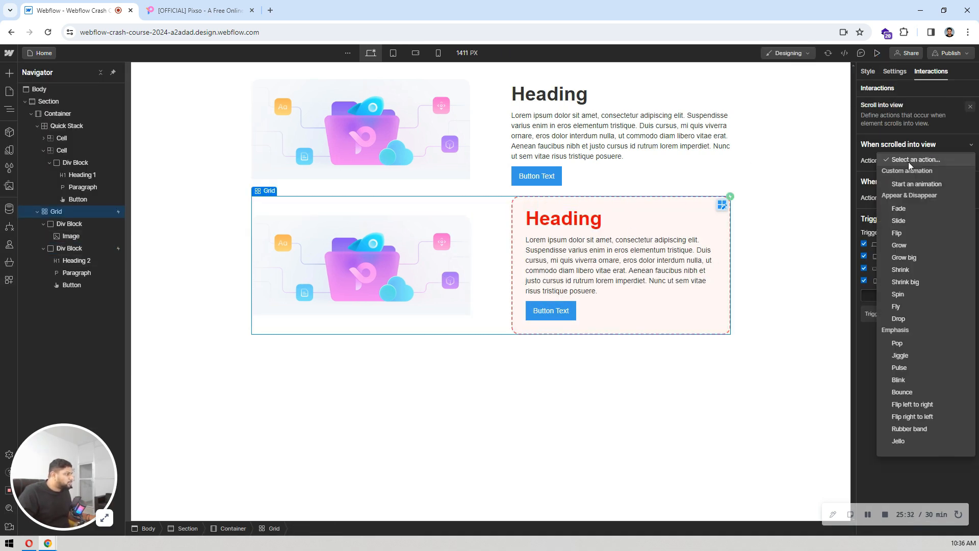
click(900, 225)
click(919, 243)
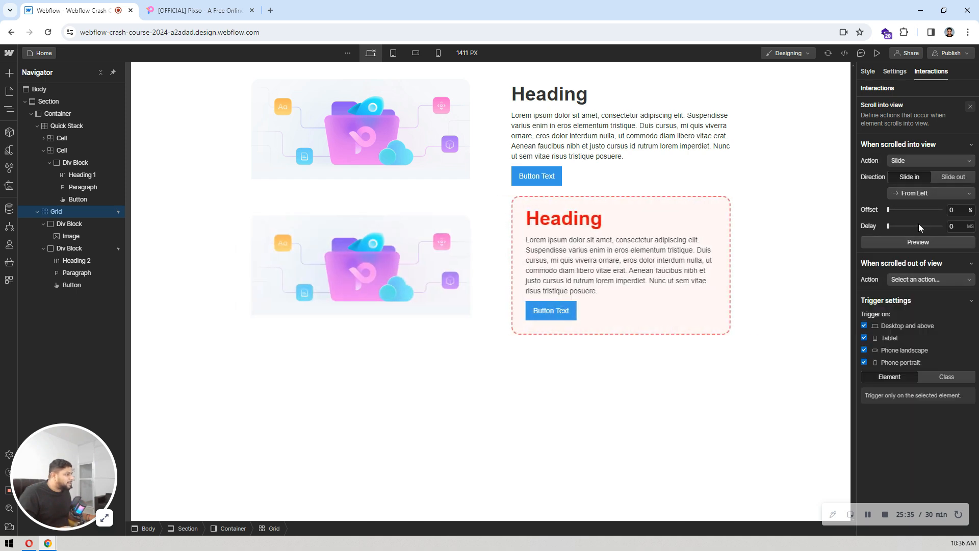
click(969, 108)
click(972, 127)
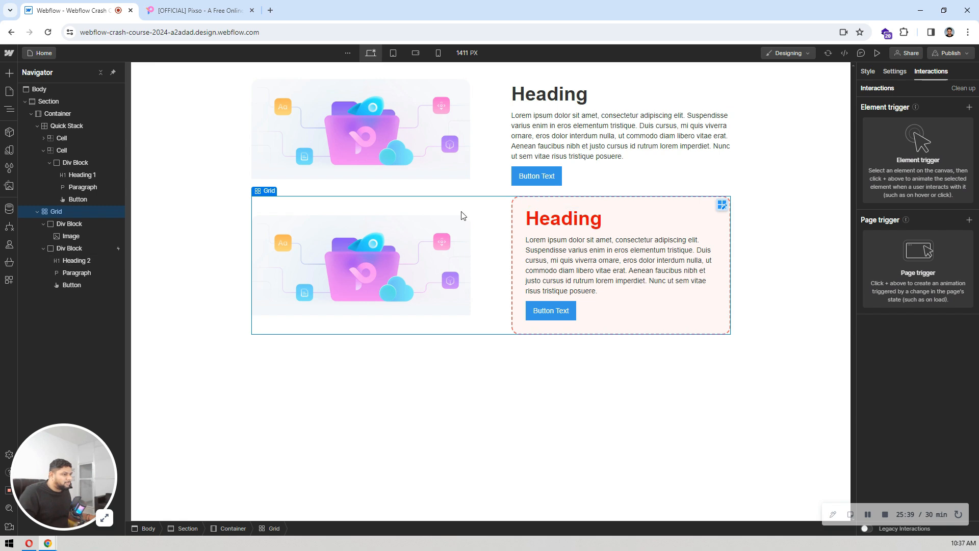
- Add a Scroll into view interaction to the Grid's Image with a Slide in action From Left and preview the animation
click(413, 292)
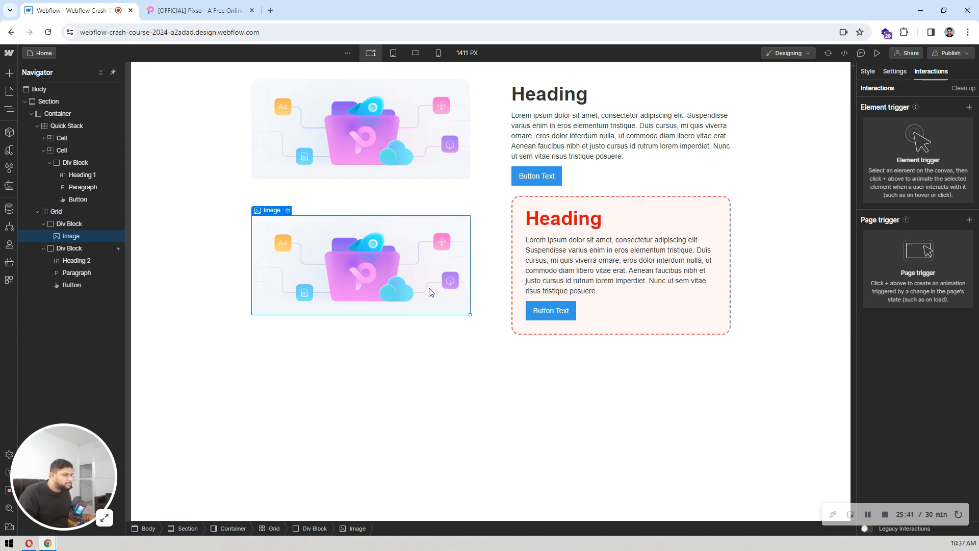
click(968, 107)
click(900, 158)
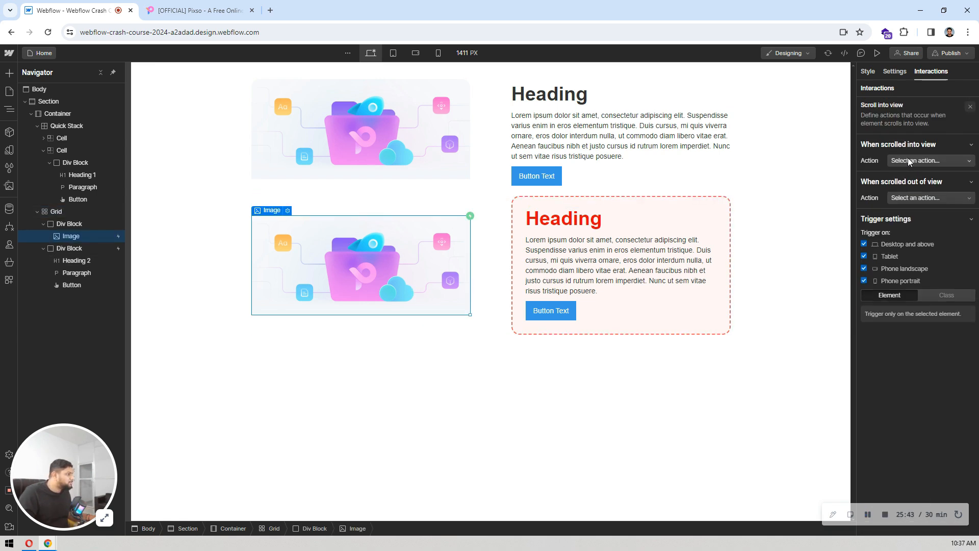
click(908, 160)
click(907, 222)
click(926, 240)
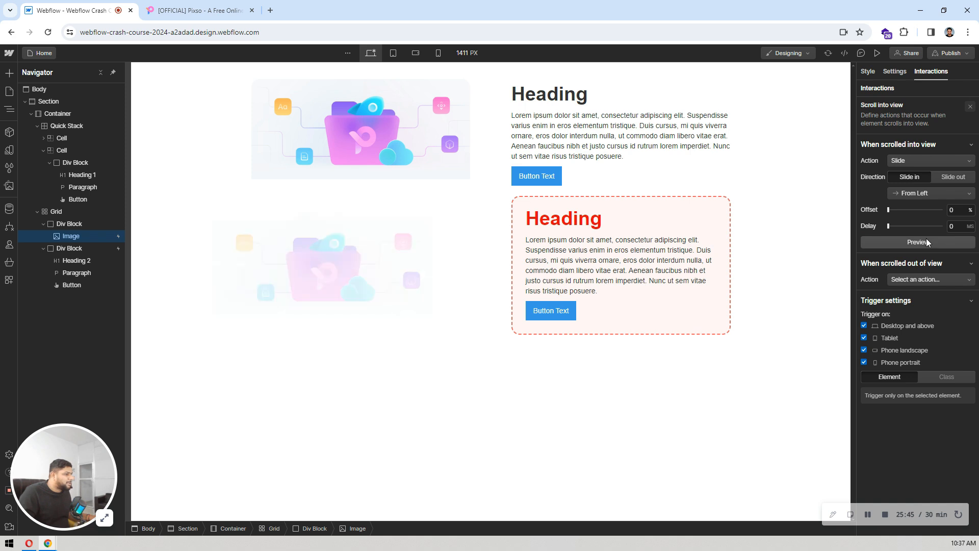
- Preview the page twice to watch the Grid's image and text block slide in together, and return to the design view
click(877, 53)
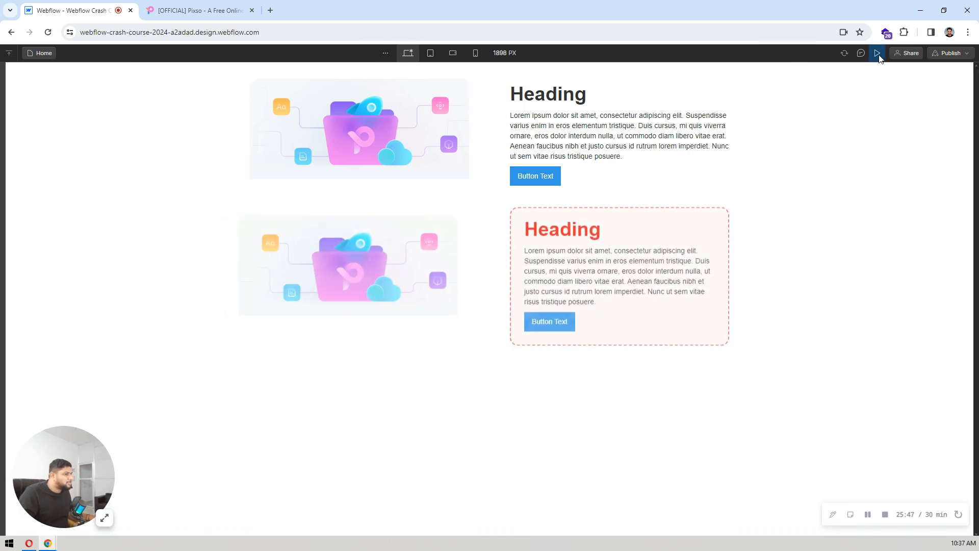
click(877, 53)
click(877, 53)
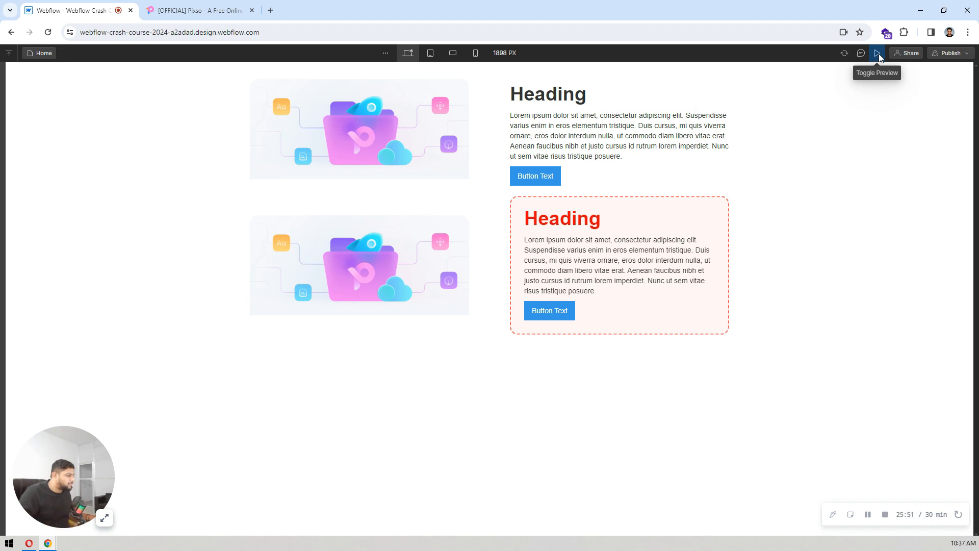
click(878, 53)
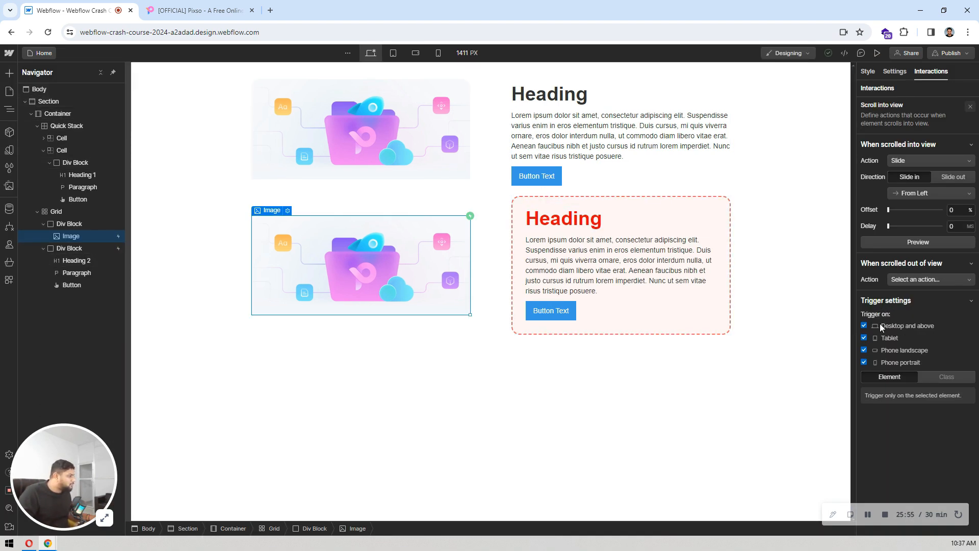
- Disable the Image's scroll interaction trigger on Phone landscape and Phone portrait, and leave its interaction settings
click(892, 352)
click(896, 363)
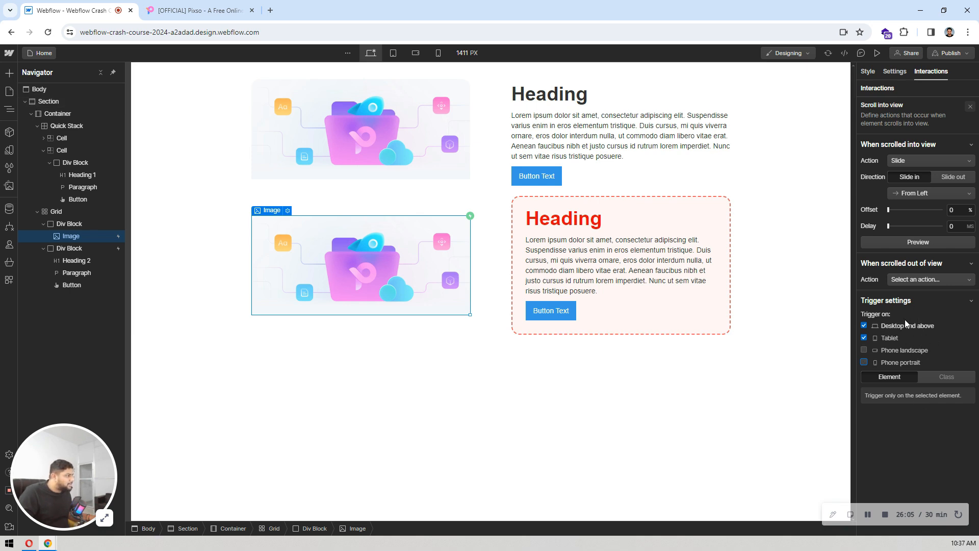
click(797, 201)
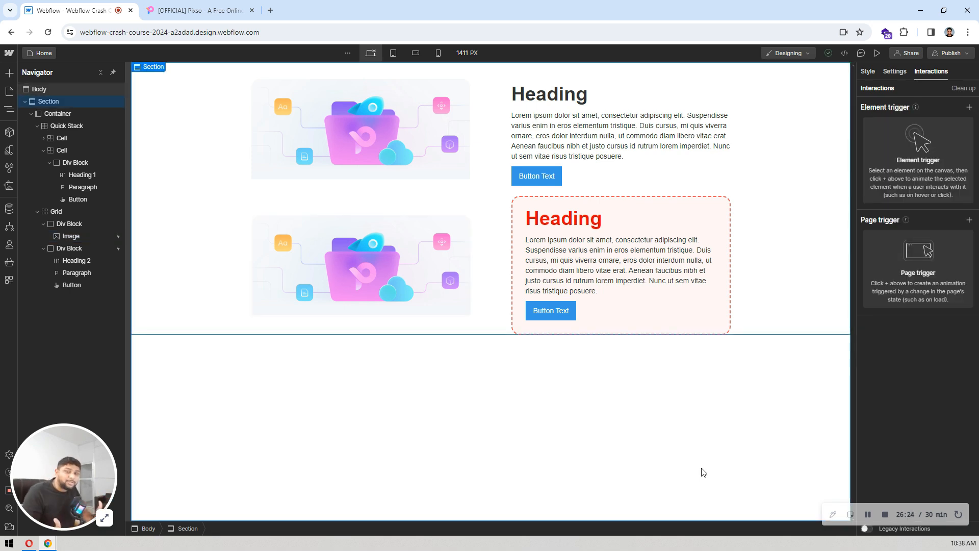
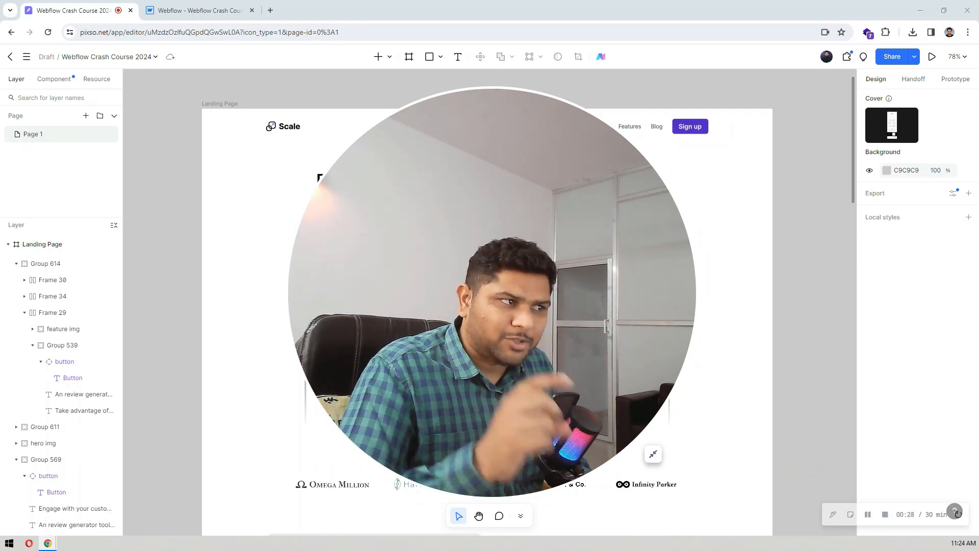
- Deselect the client logos component in the Pixso design and dismiss the component properties tip
click(654, 454)
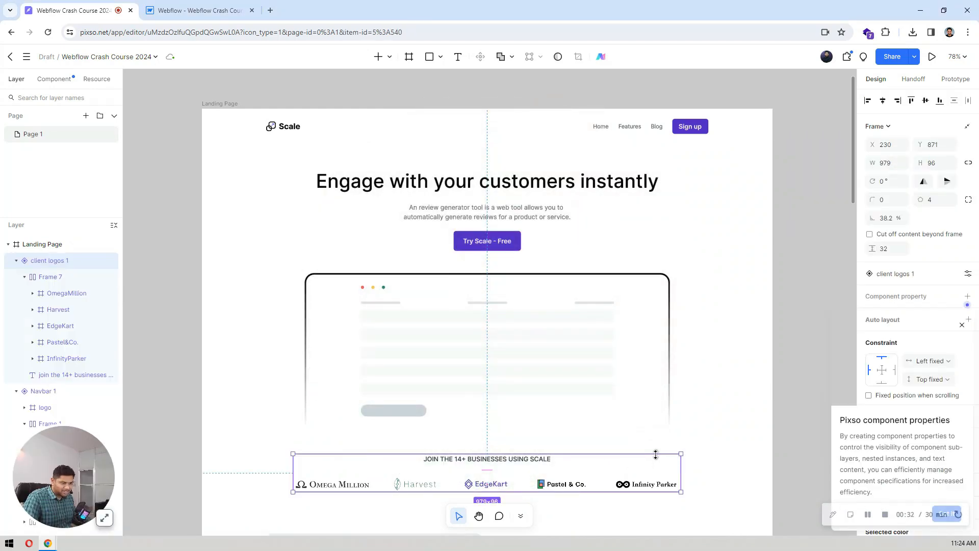
click(789, 221)
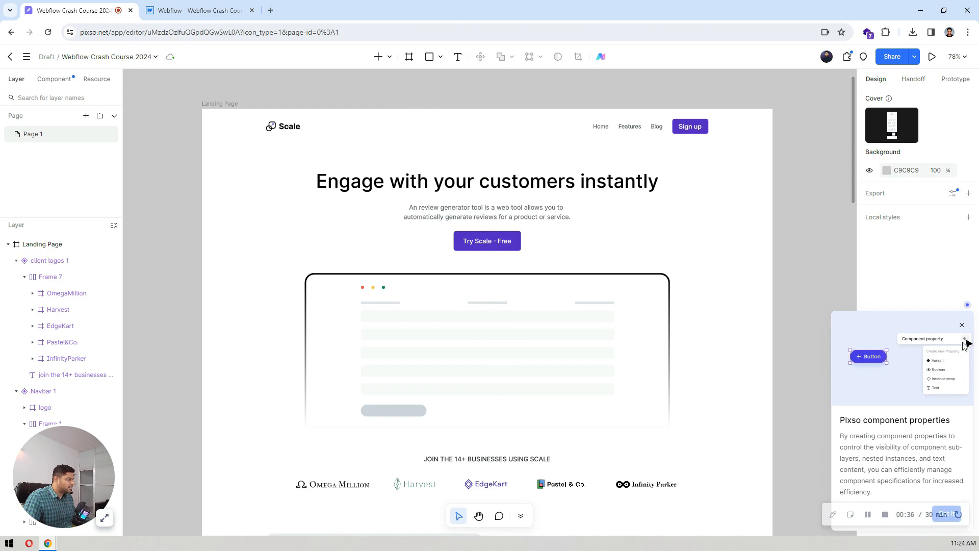
click(962, 324)
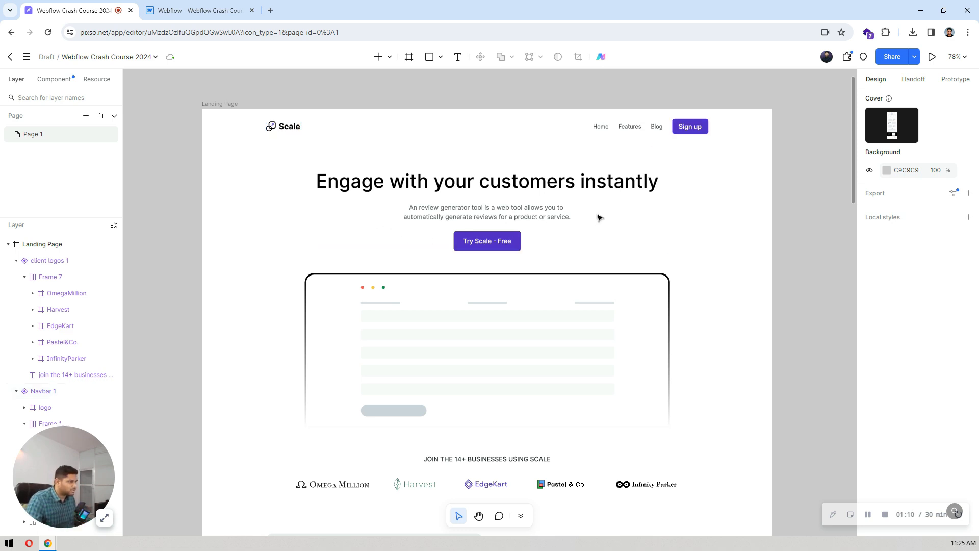
- Review the Landing Page design from navbar and hero through client logos, features, Latest News and call to action to the footer
scroll(580, 210, down, 3)
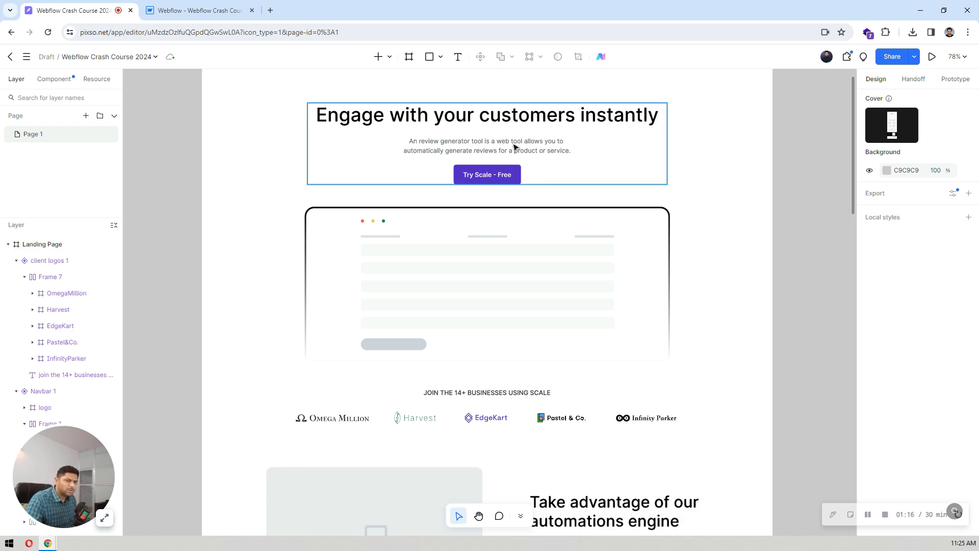
scroll(530, 143, down, 2)
scroll(503, 165, down, 10)
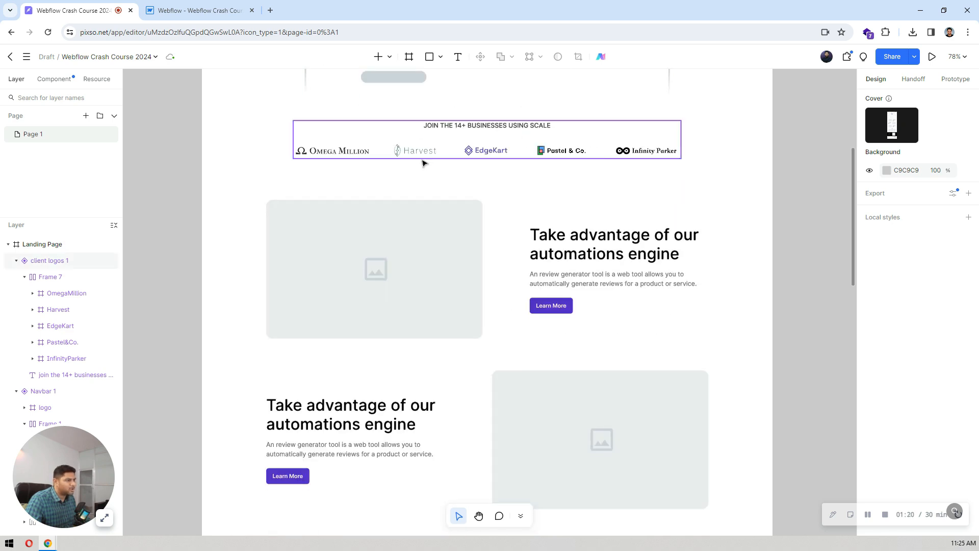
scroll(560, 153, down, 4)
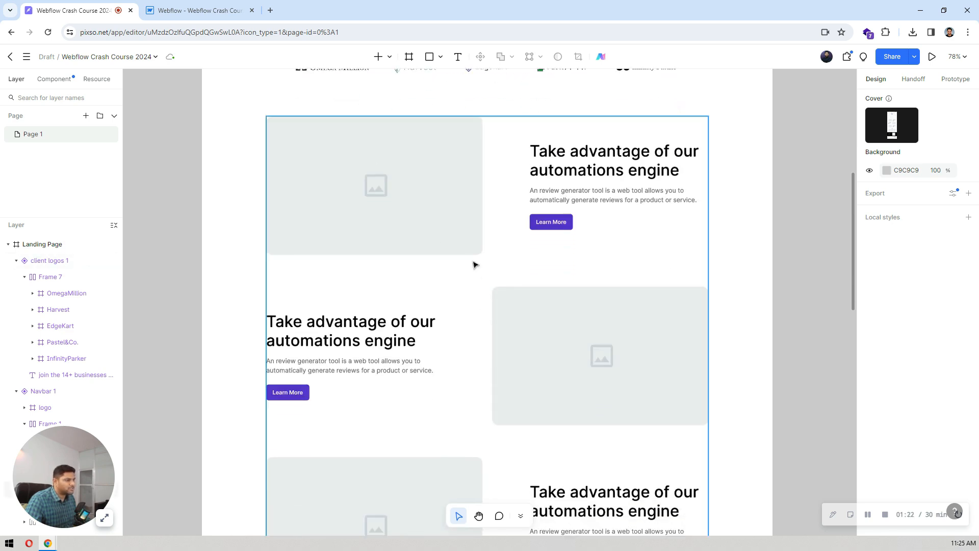
scroll(571, 259, down, 4)
scroll(423, 204, up, 2)
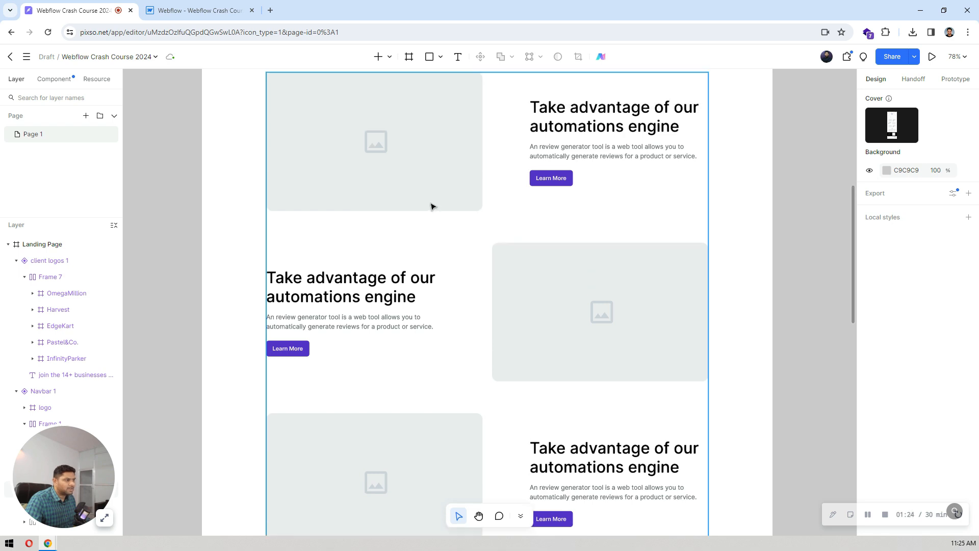
scroll(546, 207, down, 5)
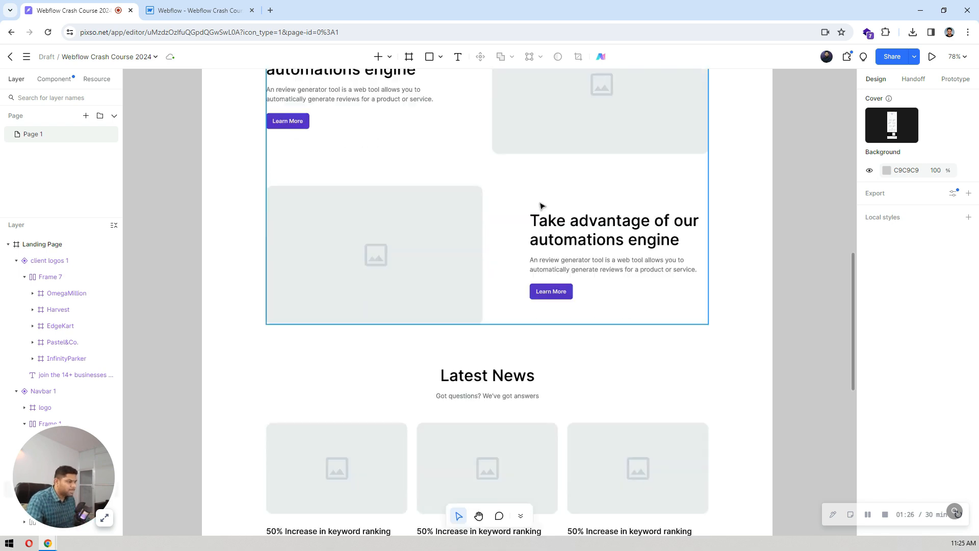
scroll(542, 206, down, 5)
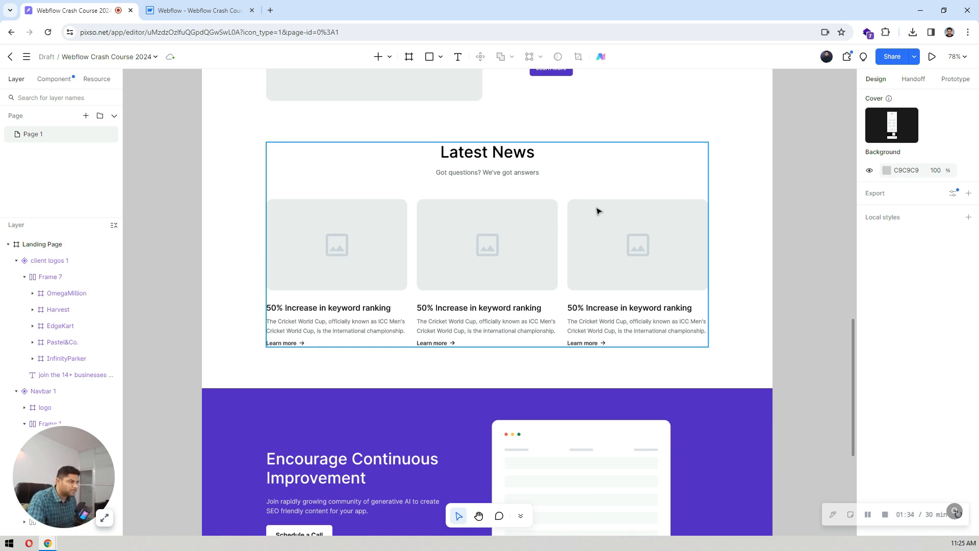
scroll(605, 198, down, 5)
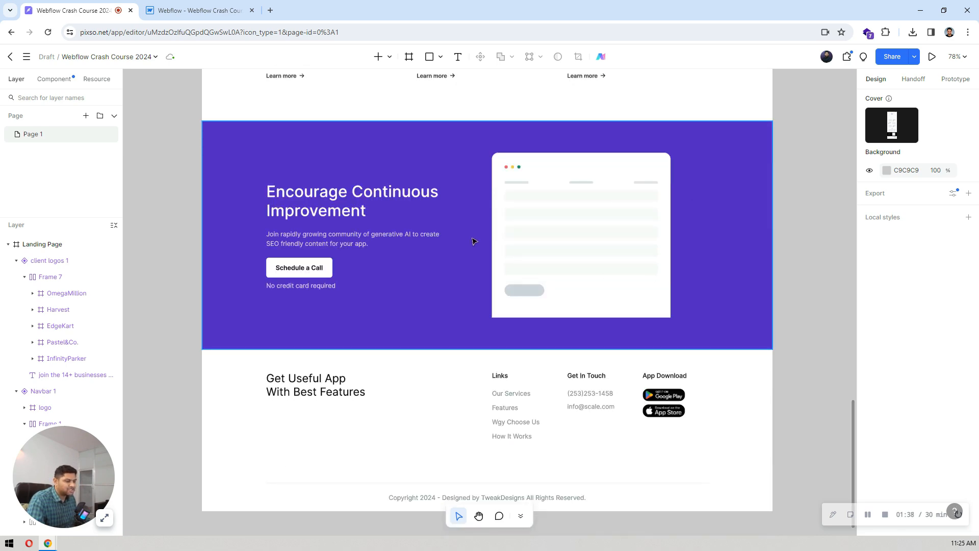
scroll(439, 239, down, 1)
scroll(522, 186, up, 20)
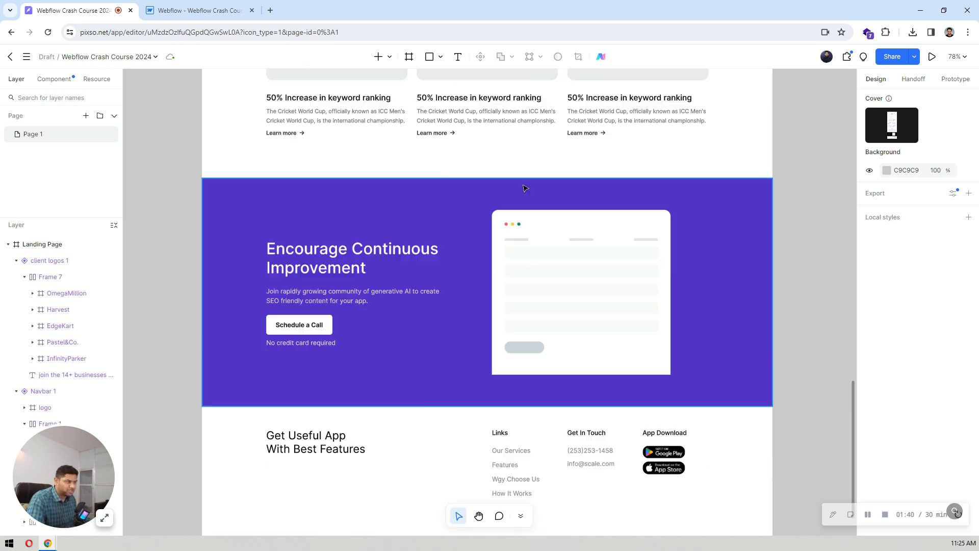
scroll(525, 188, up, 1)
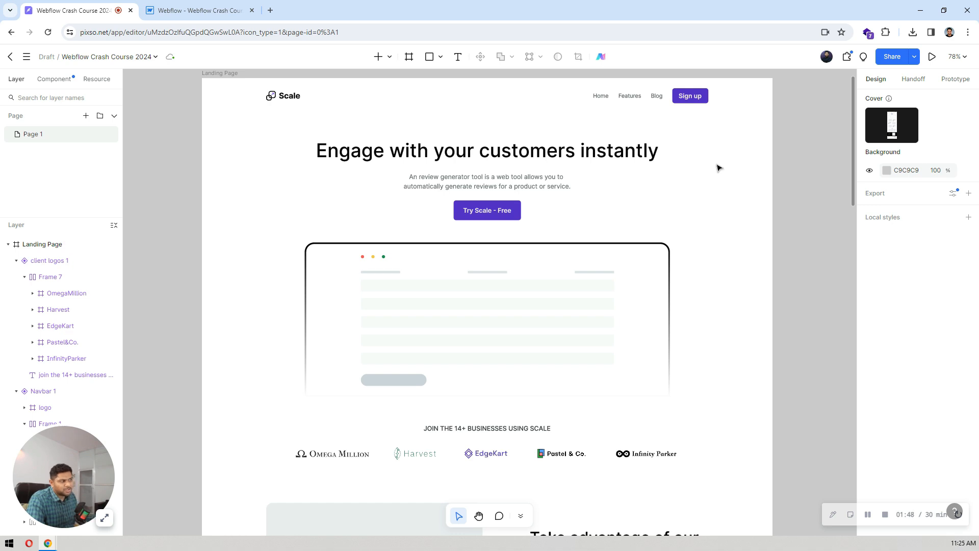
scroll(718, 169, down, 3)
scroll(718, 168, up, 3)
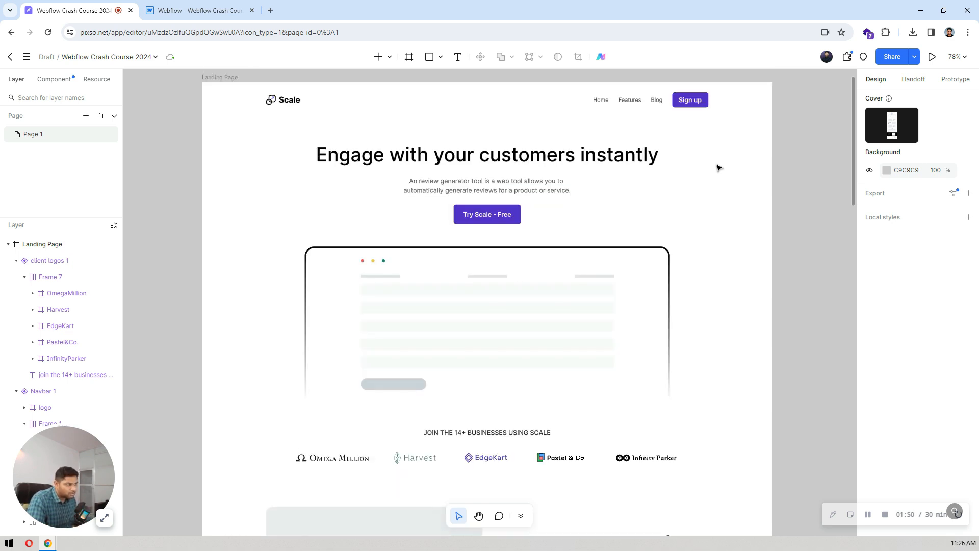
scroll(717, 168, down, 6)
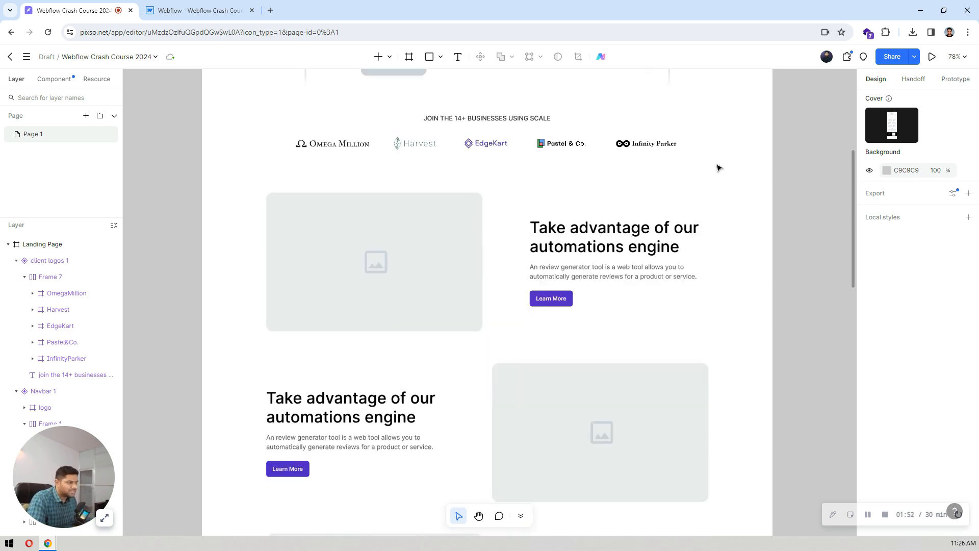
scroll(718, 168, up, 6)
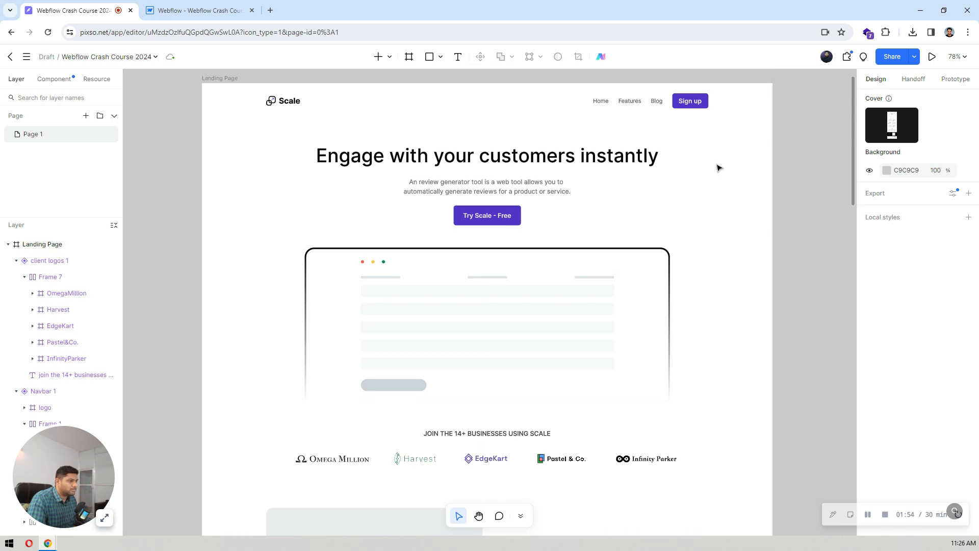
scroll(718, 169, down, 4)
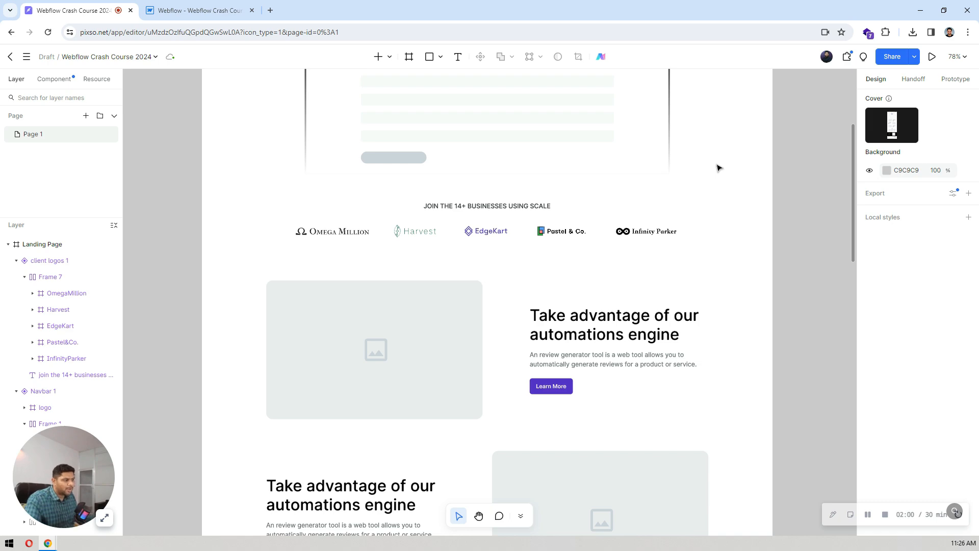
scroll(718, 168, down, 7)
scroll(677, 218, down, 8)
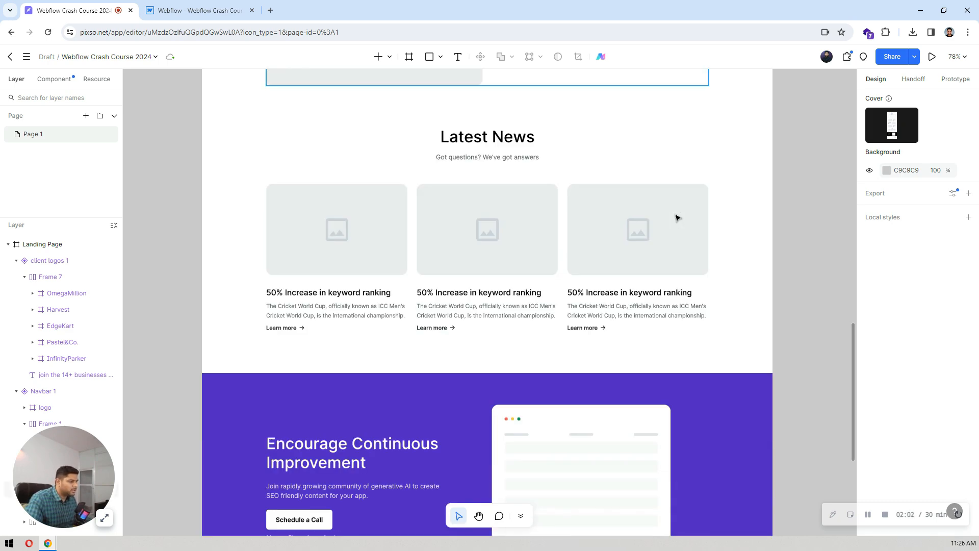
scroll(677, 218, up, 20)
scroll(677, 218, down, 3)
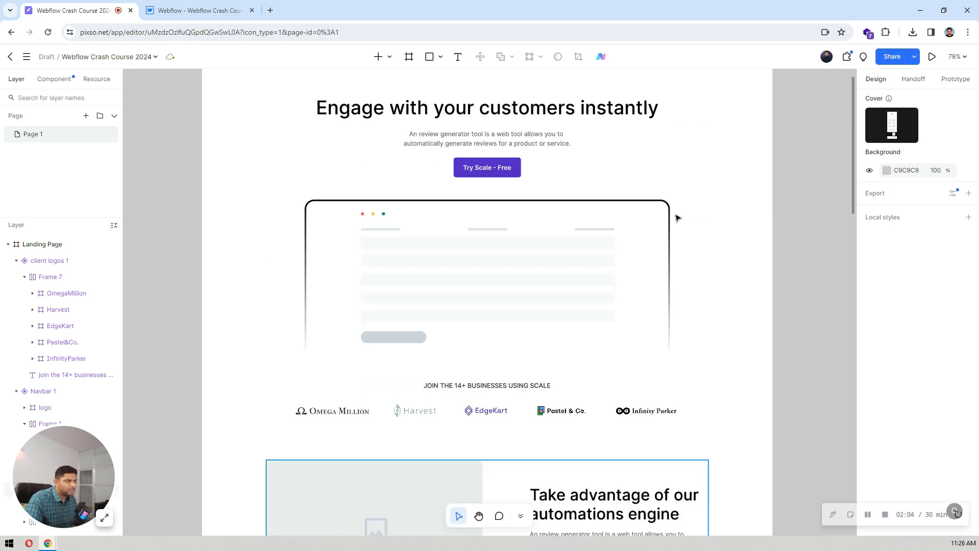
scroll(677, 218, up, 1)
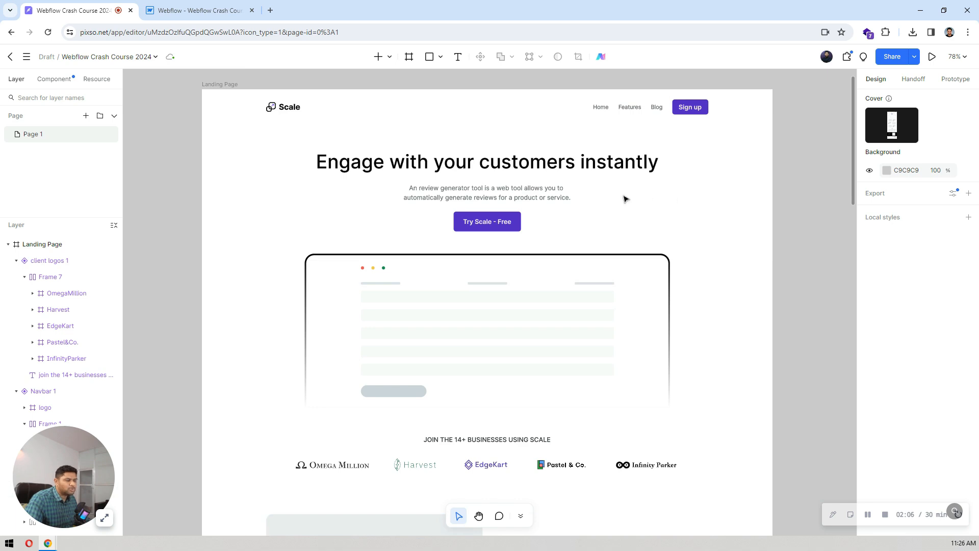
- Check the text properties of the hero heading in Pixso, and open the site's font settings from Body's font list in Webflow
click(574, 169)
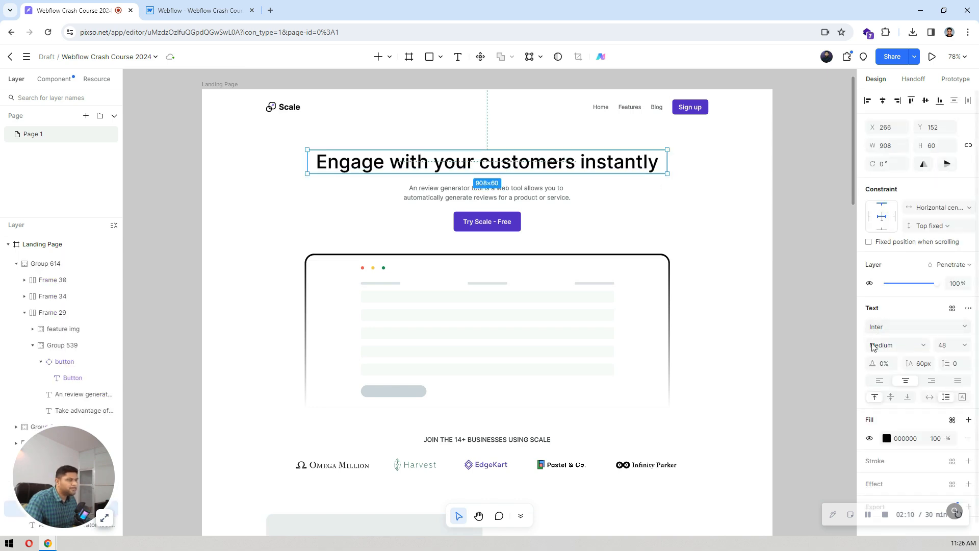
click(206, 9)
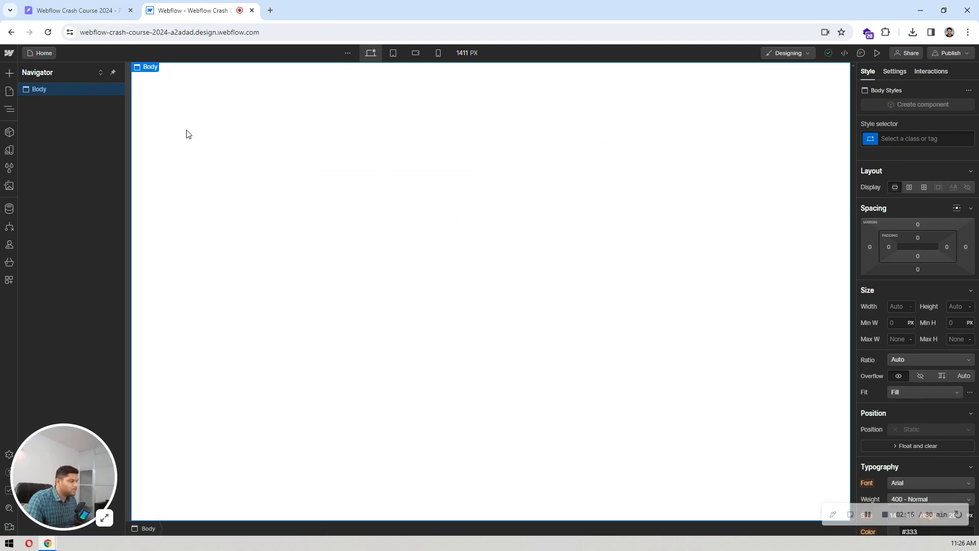
scroll(940, 283, down, 3)
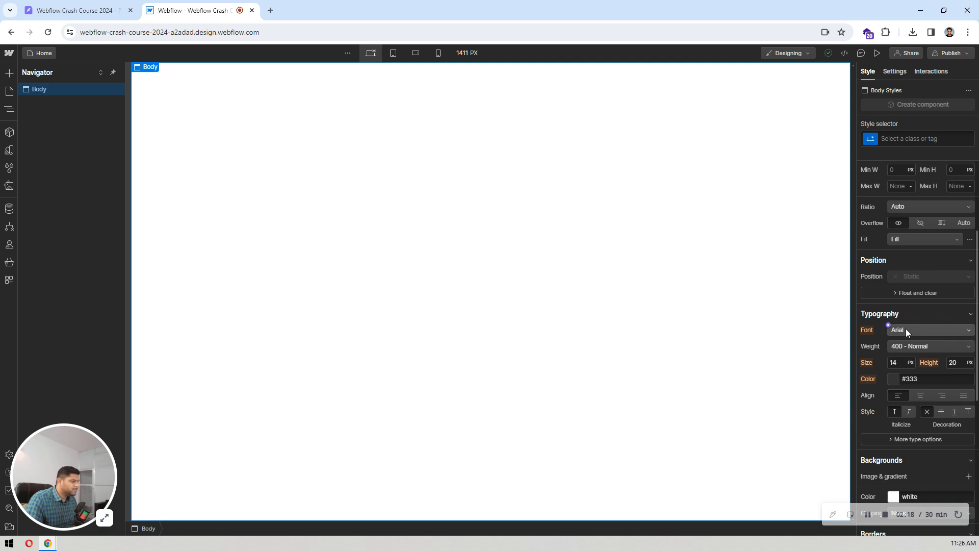
click(923, 328)
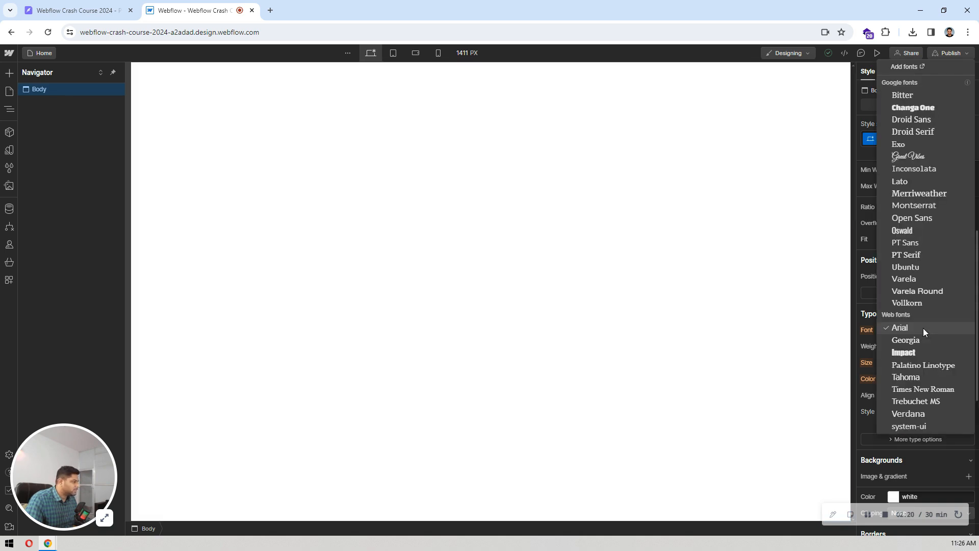
click(902, 66)
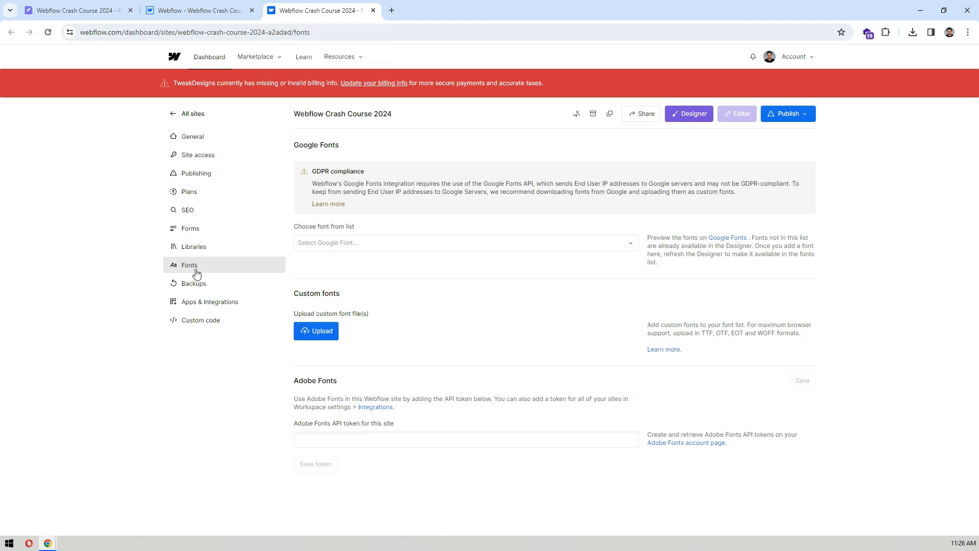
- Add the Google font Inter with variants 300, Regular, 500, 600, 700 and 800, and close the old Designer tab to reload the Designer
click(399, 247)
text(inter)
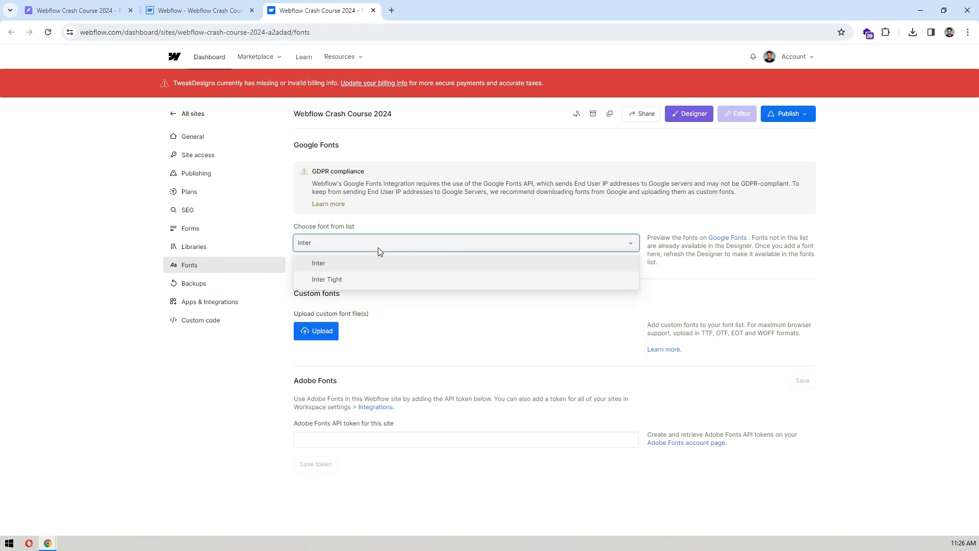
click(354, 263)
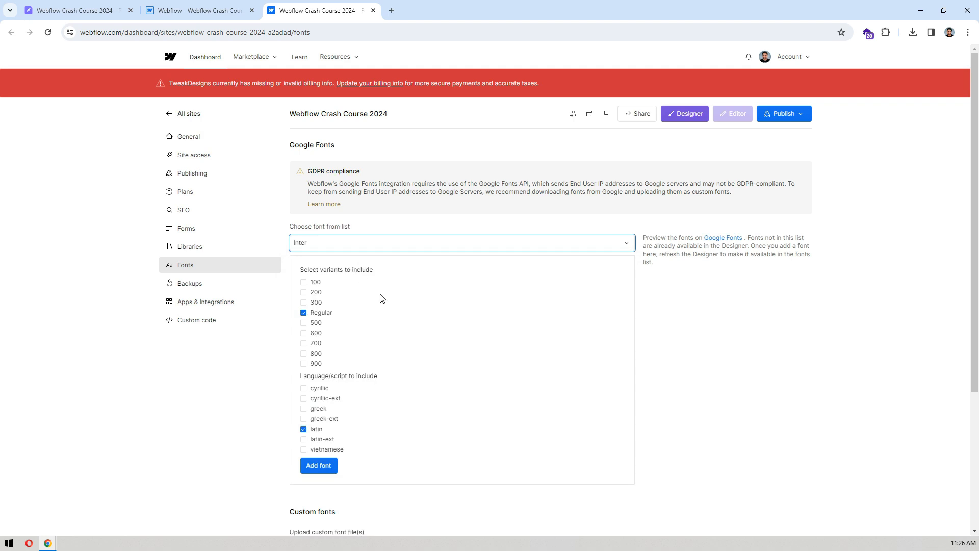
scroll(382, 298, down, 1)
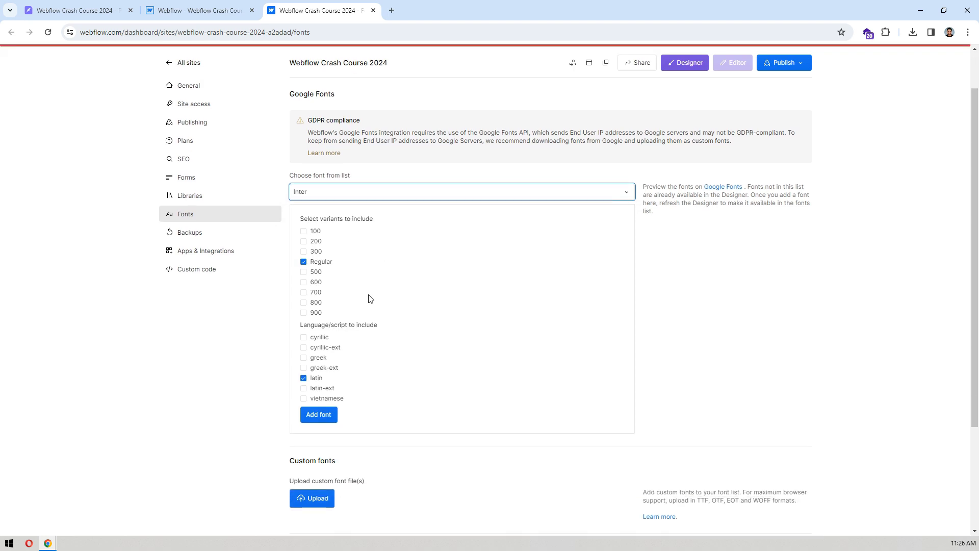
click(316, 272)
click(316, 281)
click(314, 292)
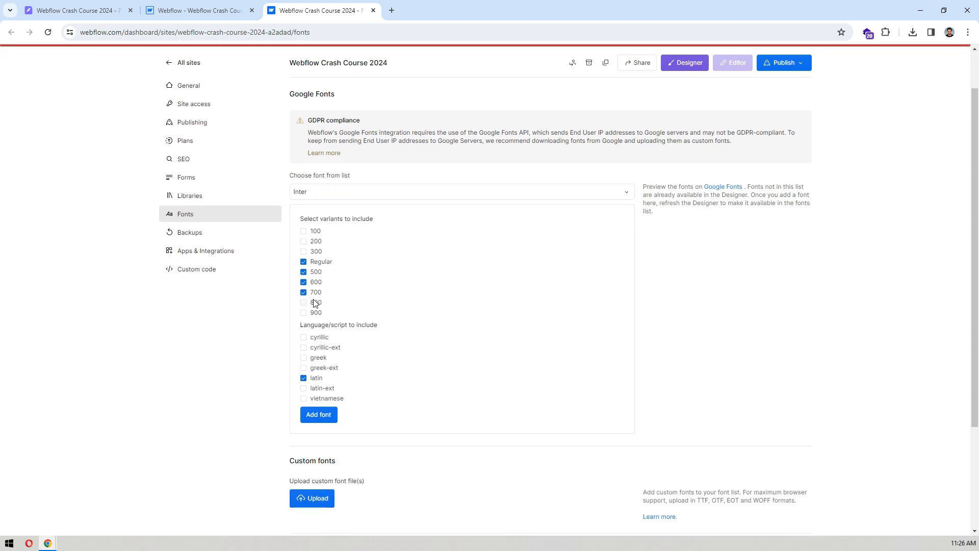
click(315, 302)
click(316, 251)
click(331, 415)
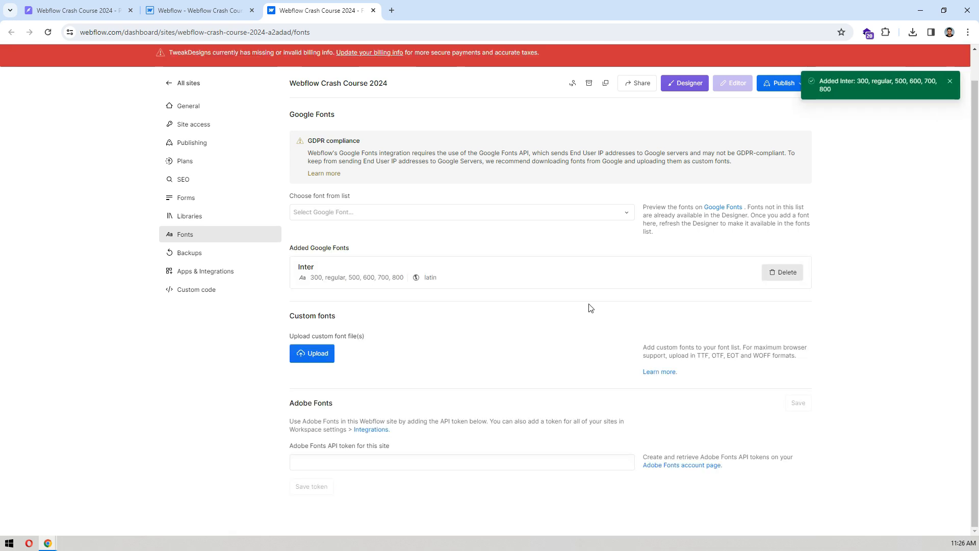
scroll(588, 308, up, 1)
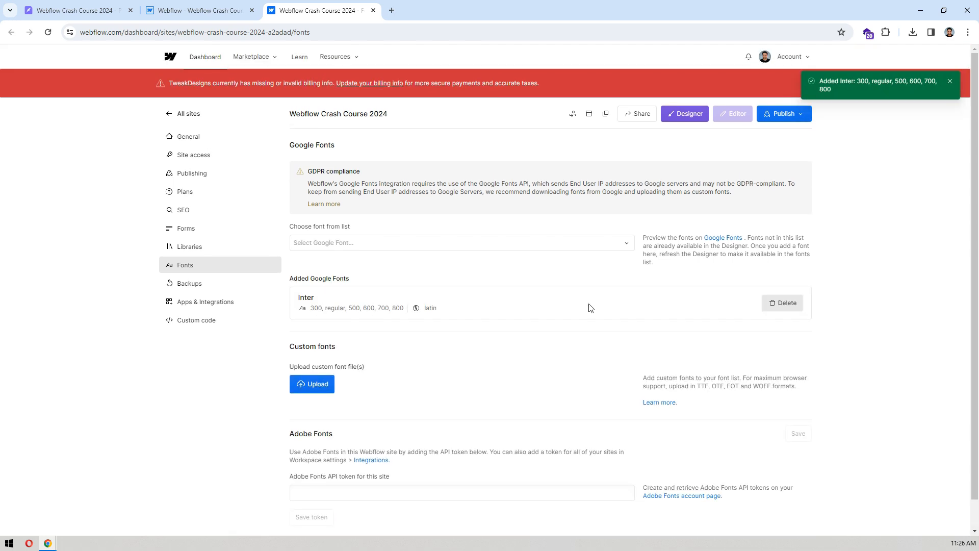
click(252, 10)
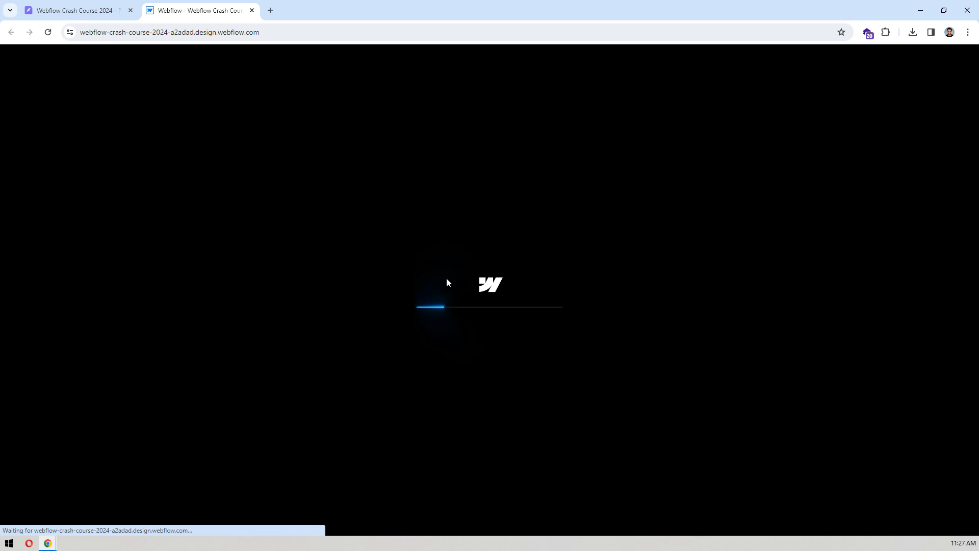
- Review the Landing Page design in Pixso from the hero through the feature sections to the call to action, and return to the hero
click(77, 10)
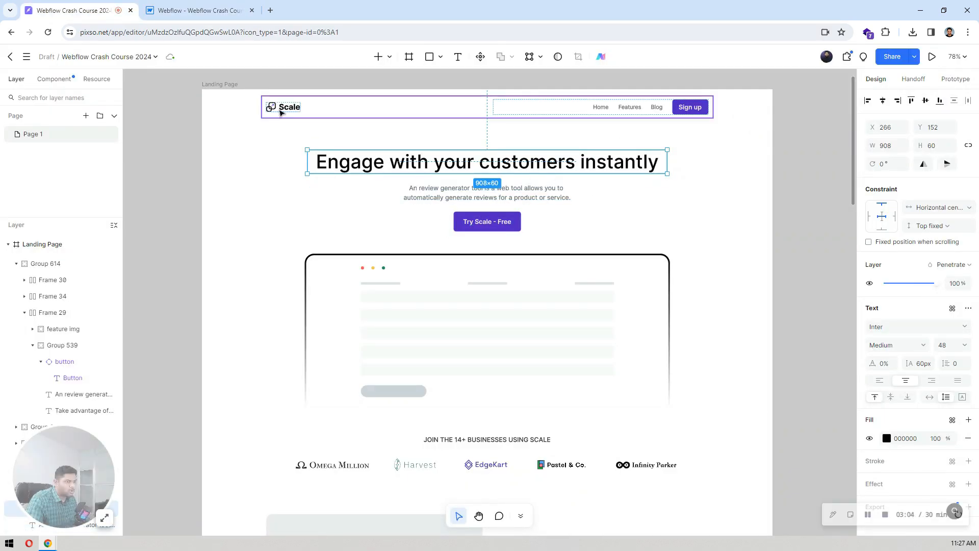
scroll(258, 170, down, 4)
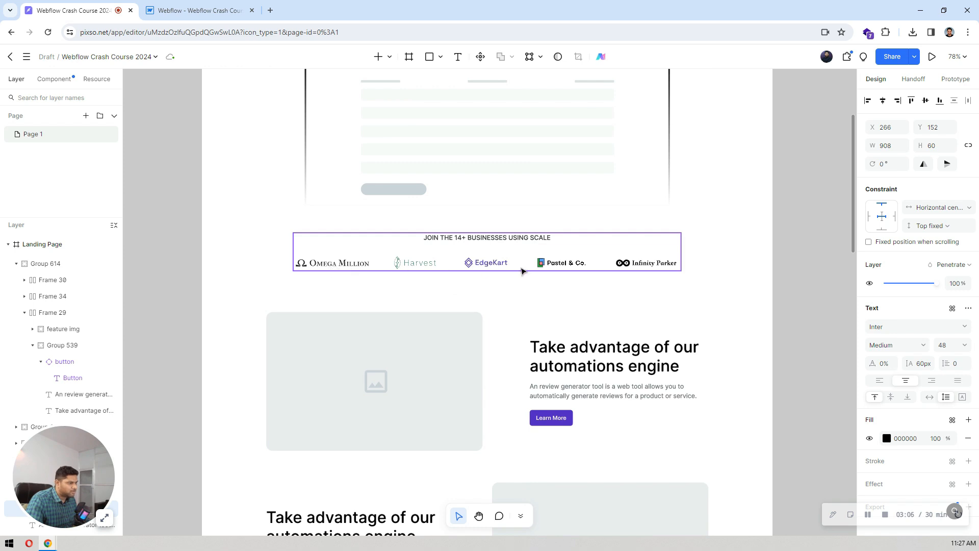
scroll(663, 267, down, 4)
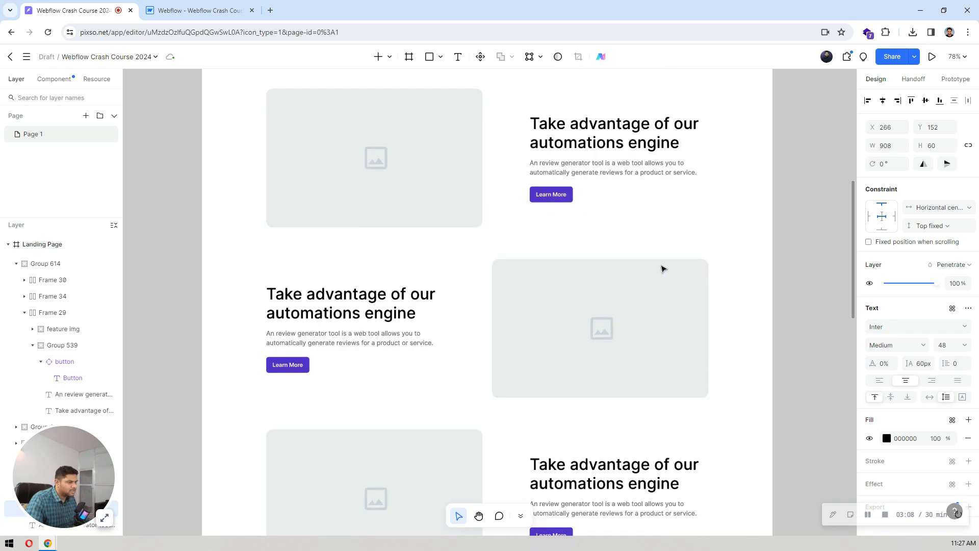
scroll(596, 184, down, 3)
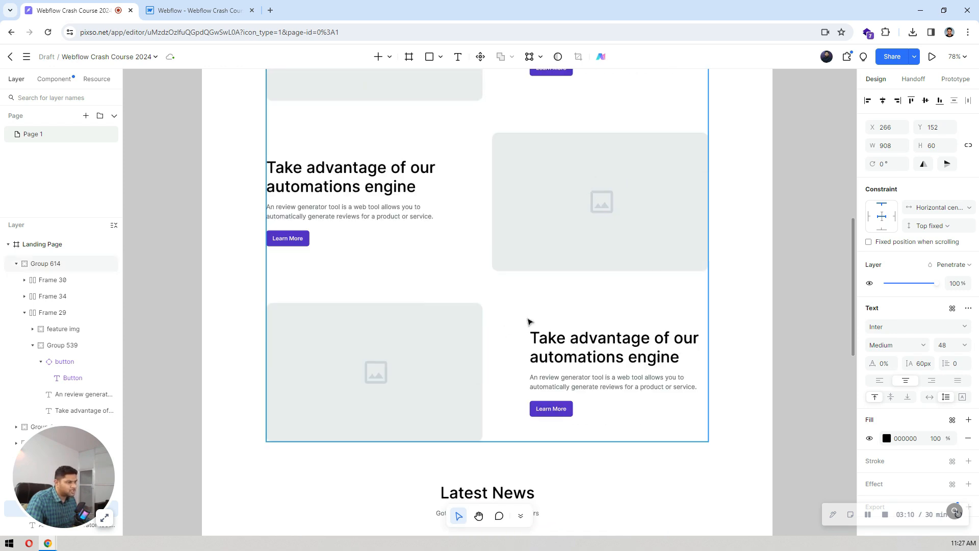
scroll(528, 321, down, 10)
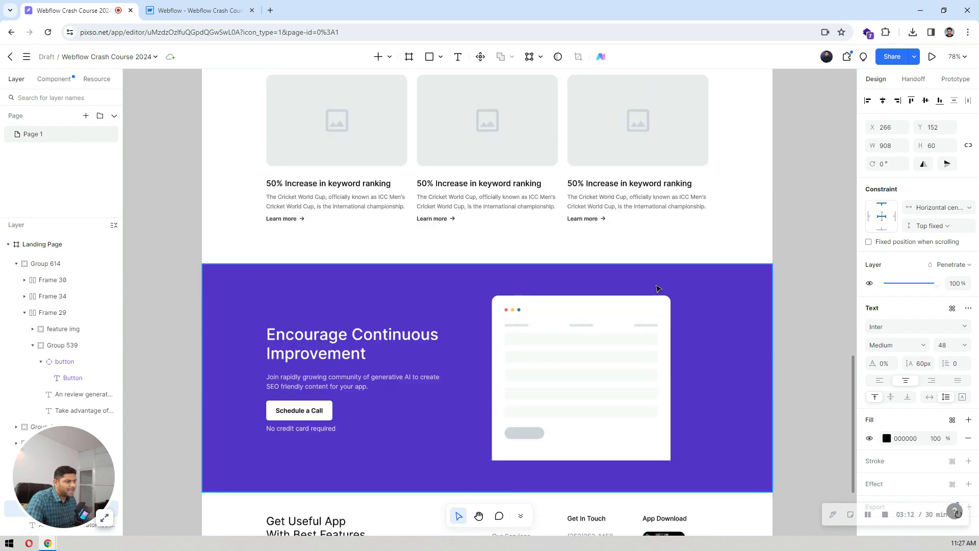
scroll(656, 285, up, 15)
scroll(612, 229, down, 3)
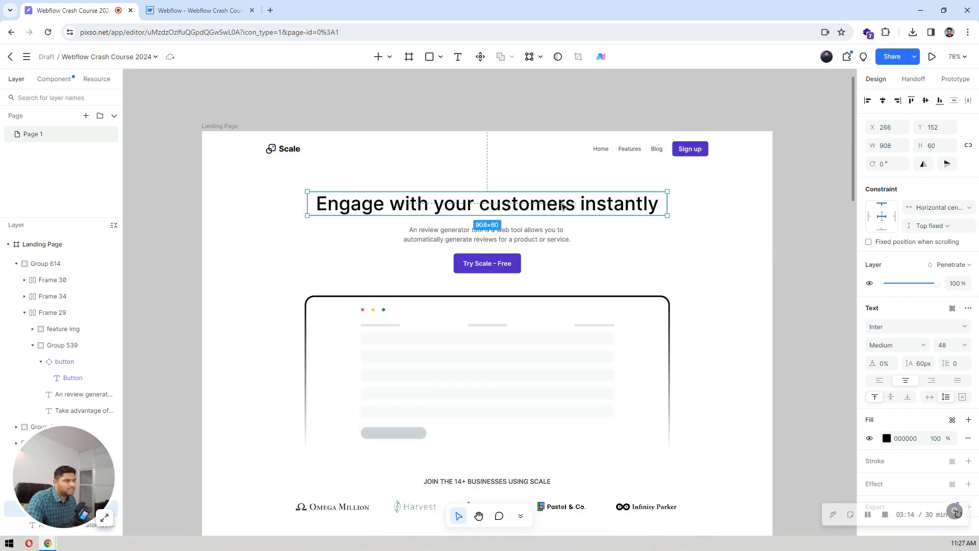
- Switch to the Webflow Designer, request design control of the project and acknowledge the notice
click(193, 10)
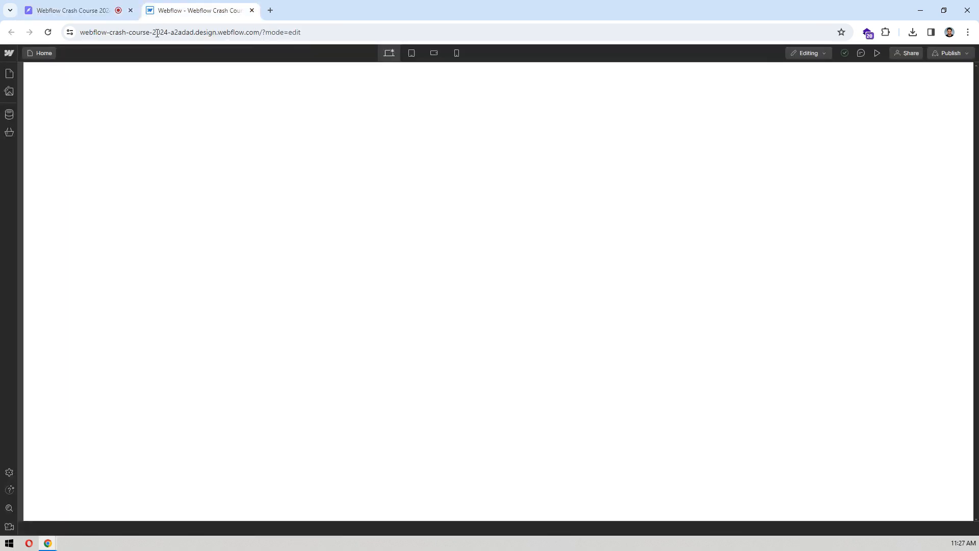
click(10, 93)
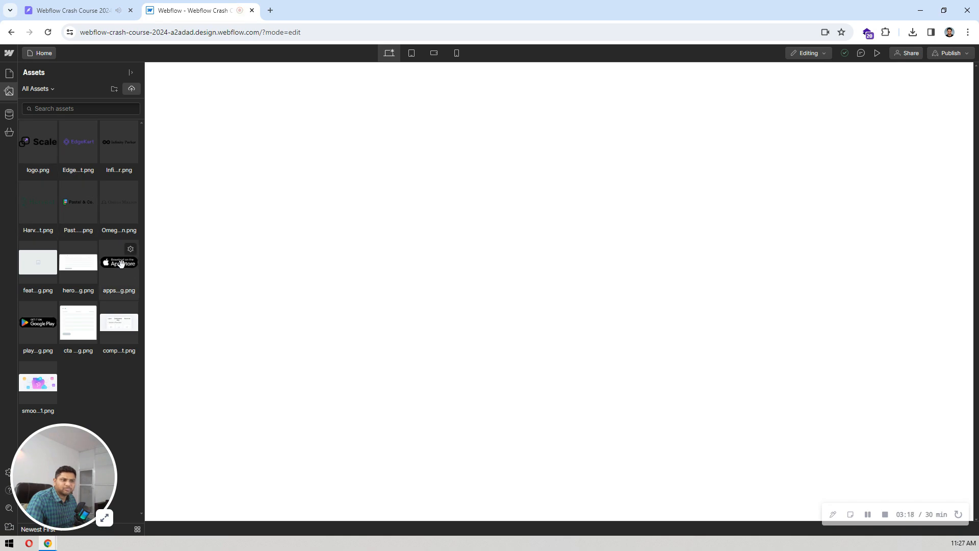
click(801, 155)
click(806, 53)
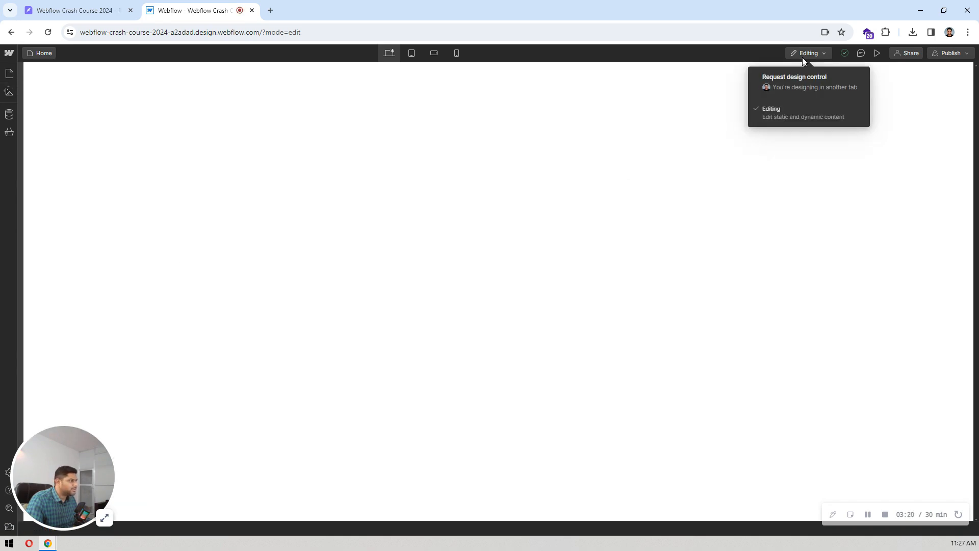
click(792, 79)
click(937, 111)
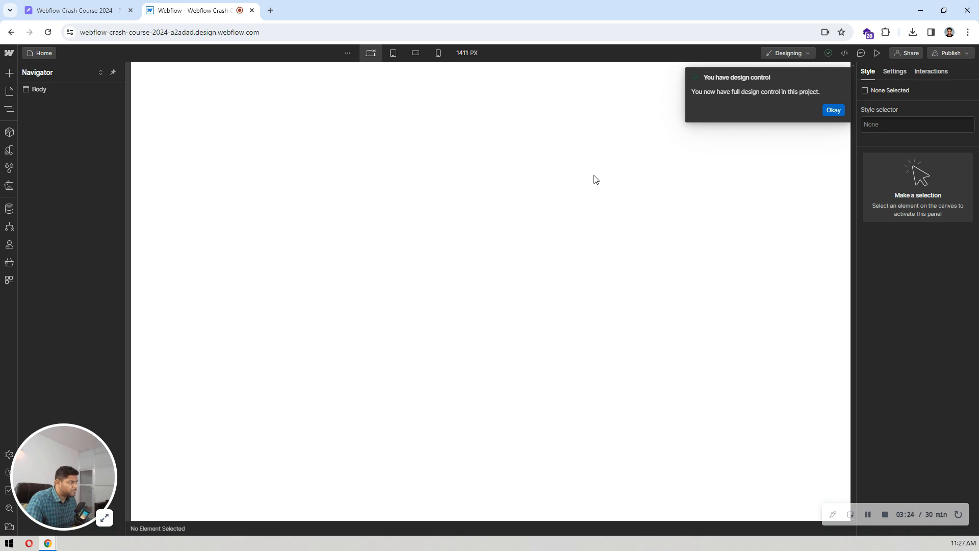
click(842, 110)
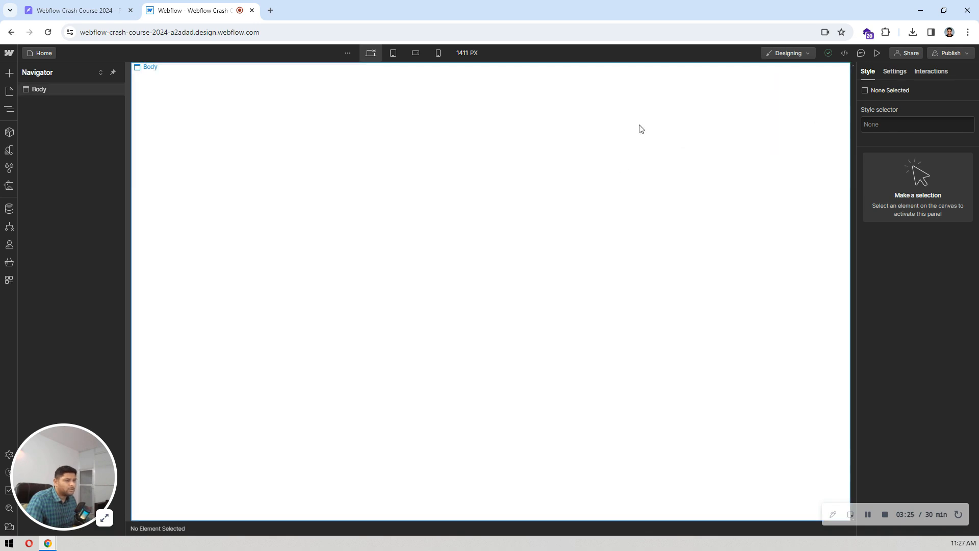
- Select the Body, target the Body (All Pages) tag and set its font to Inter
click(71, 90)
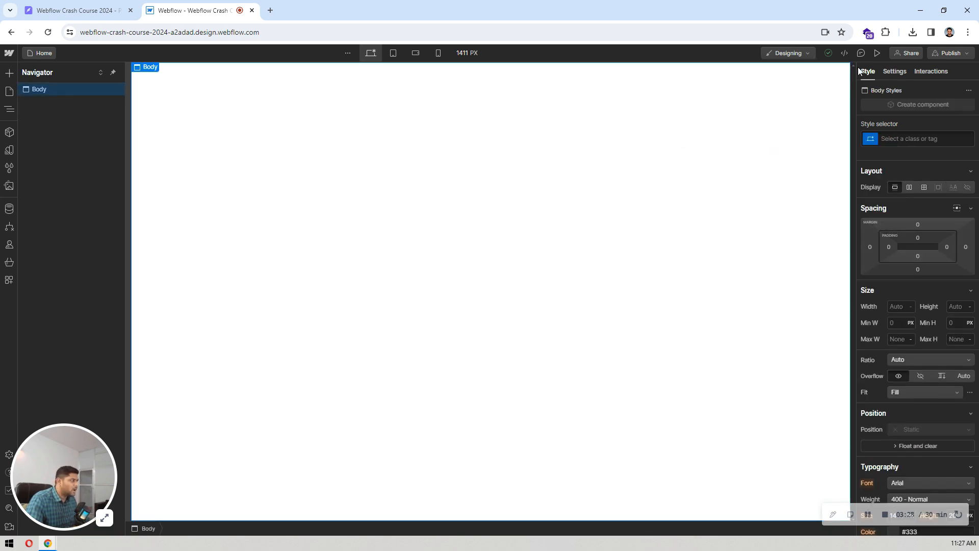
scroll(927, 254, down, 3)
scroll(900, 204, up, 3)
click(897, 138)
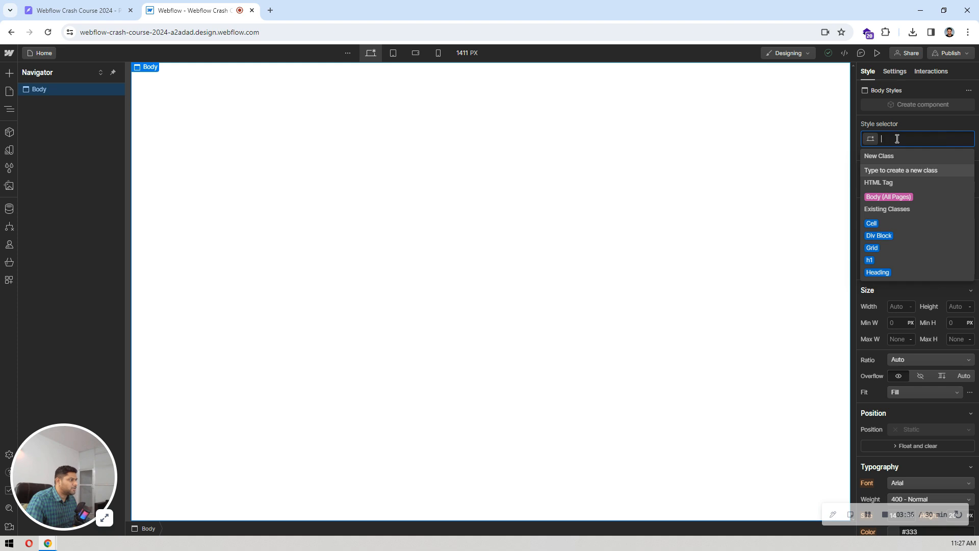
click(895, 199)
scroll(914, 217, down, 4)
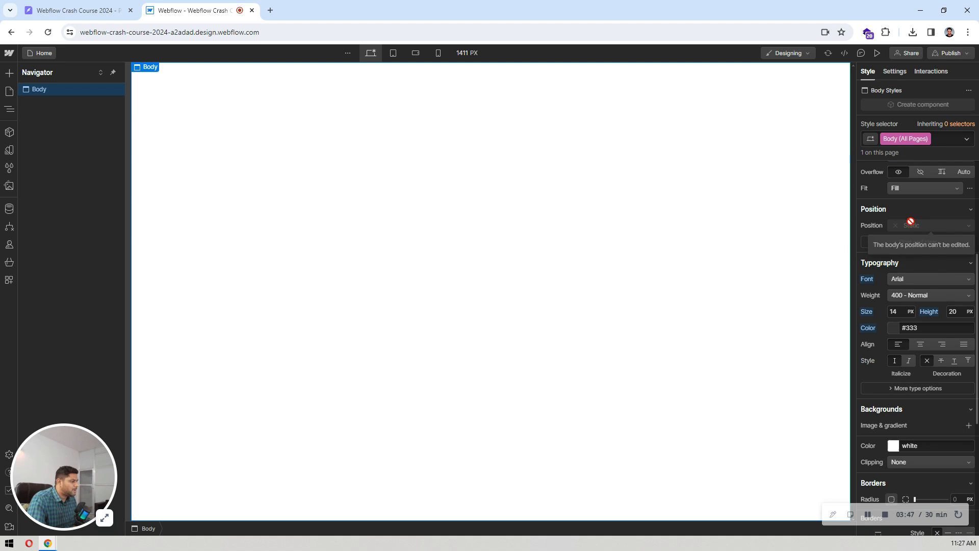
click(905, 278)
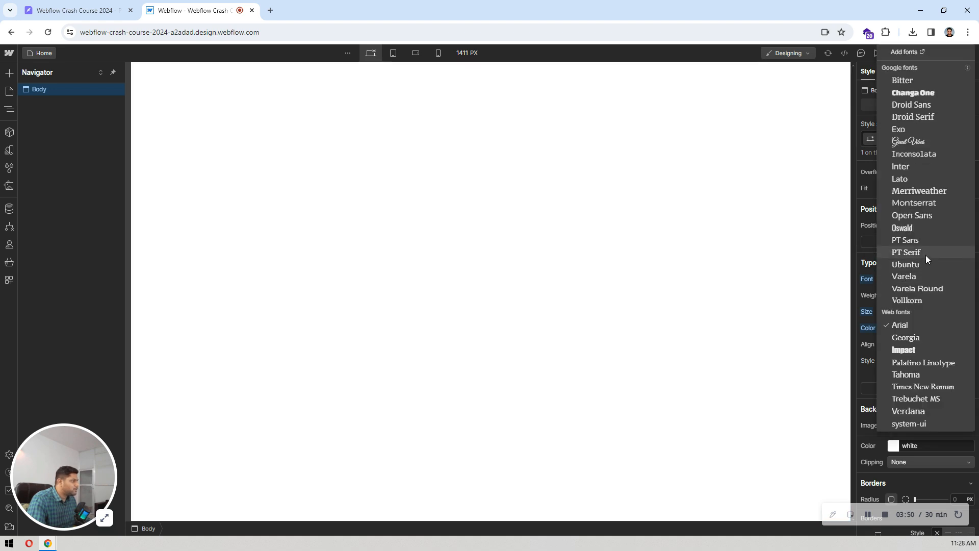
click(898, 166)
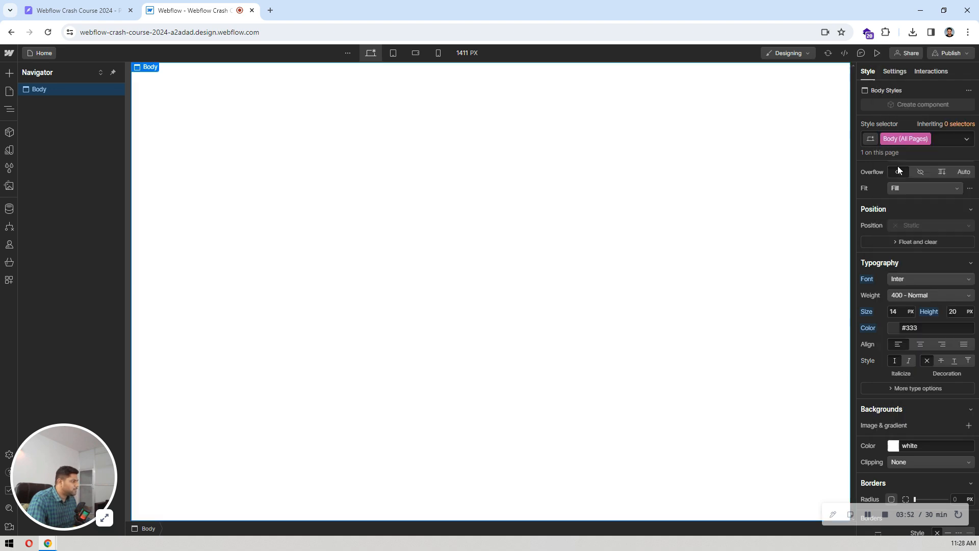
- Set the Body (All Pages) font size to 16 px and line height to 24 px
click(899, 313)
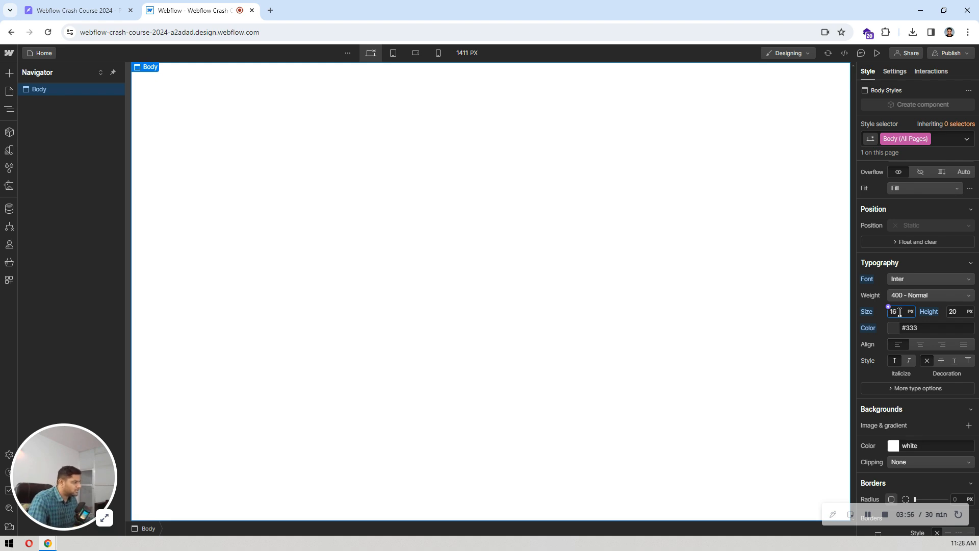
text(16)
click(955, 312)
text(2)
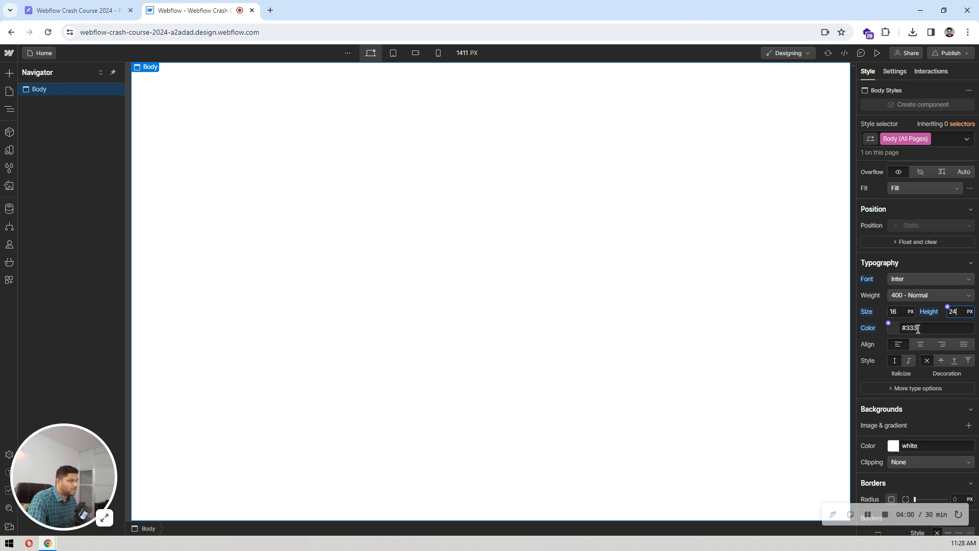
- Copy the fill colour 495057 of the hero paragraph in Pixso and apply it as Body (All Pages) text colour in Webflow
click(77, 10)
click(544, 241)
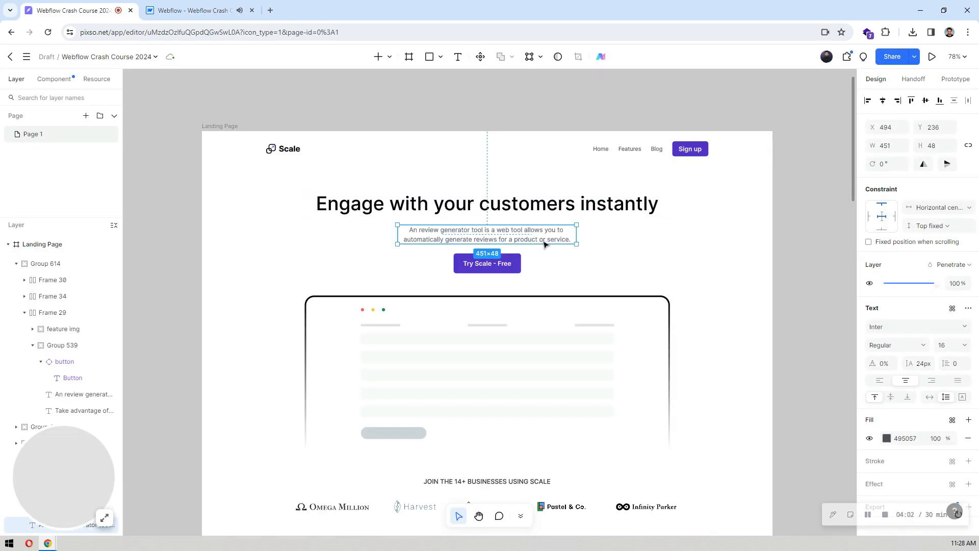
click(918, 439)
key(ctrl+c)
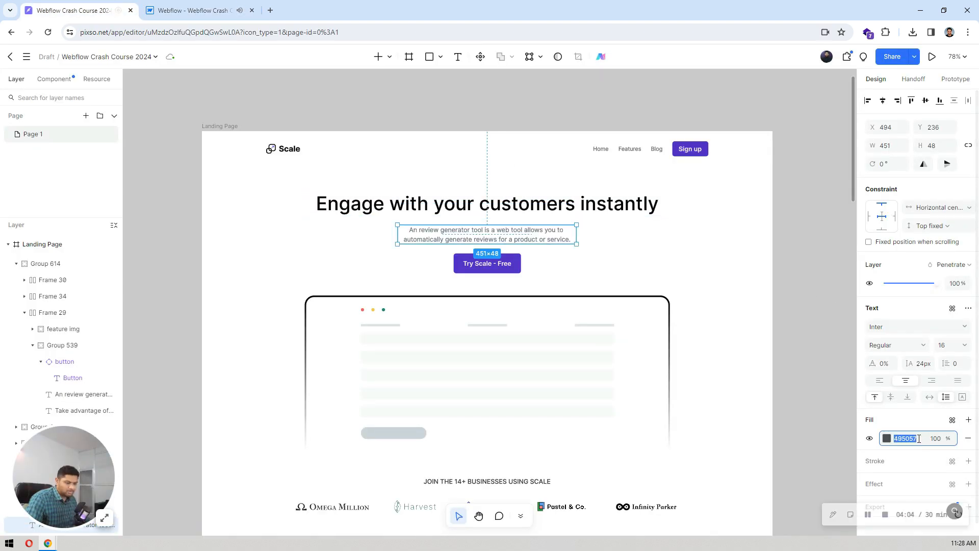
key(ctrl+Tab)
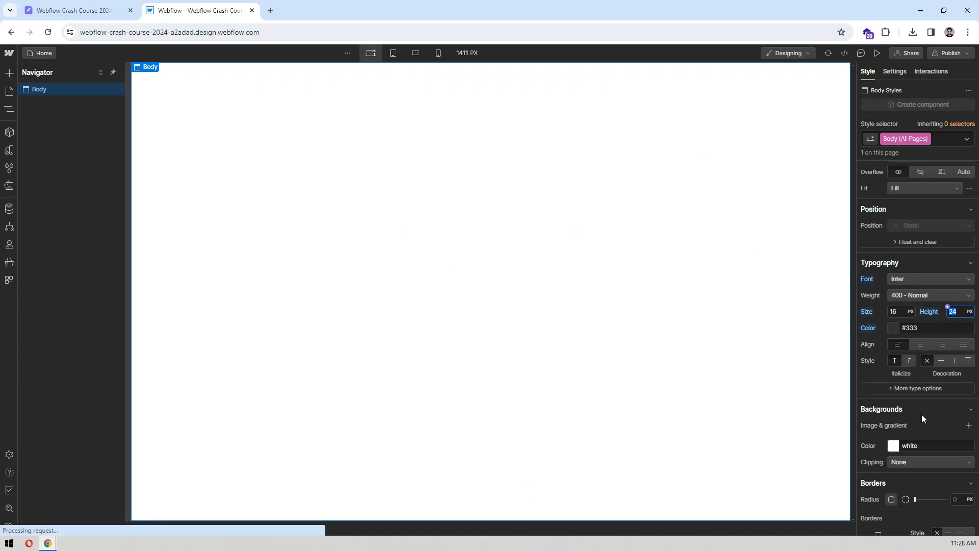
click(911, 329)
key(ctrl+v)
key(Return)
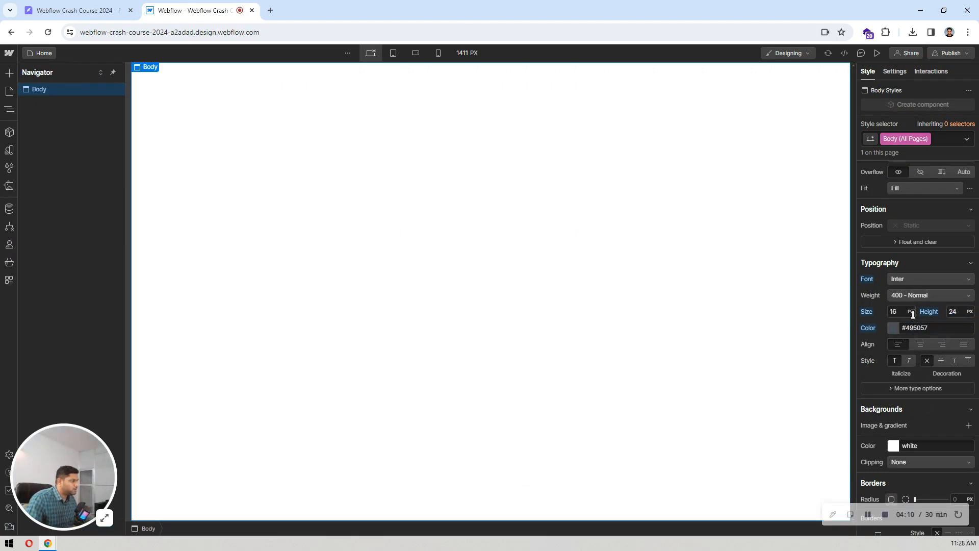
click(524, 225)
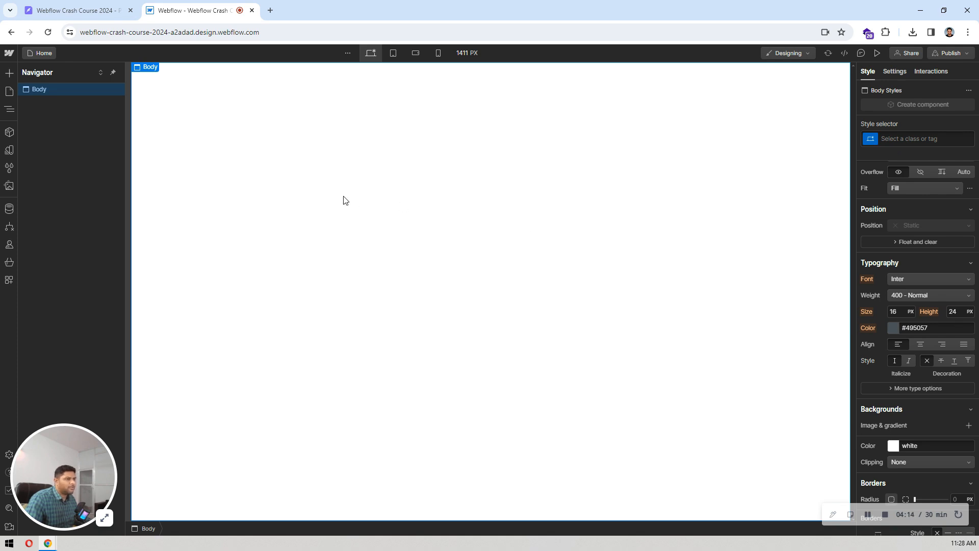
- Switch to the Pixso design and examine its text and buttons from the hero down to the footer
click(108, 6)
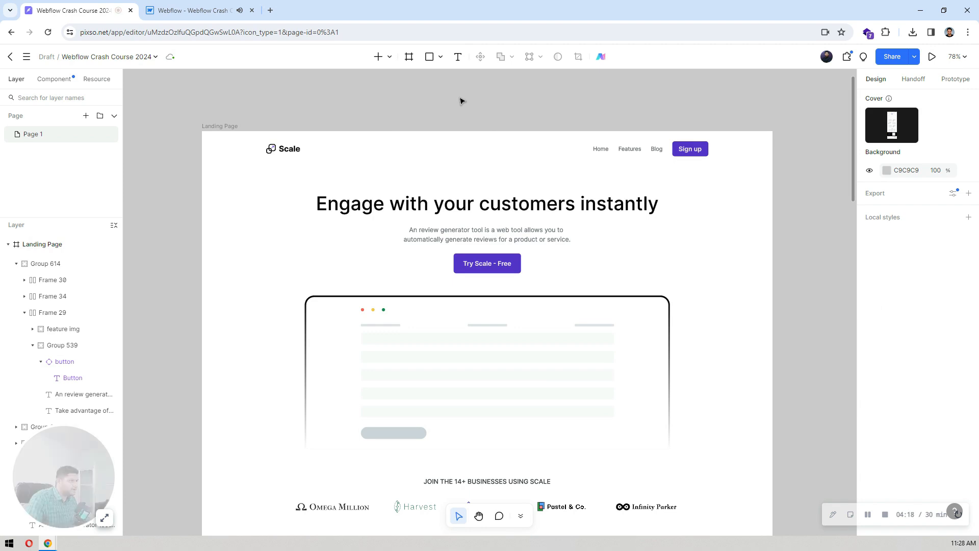
click(167, 6)
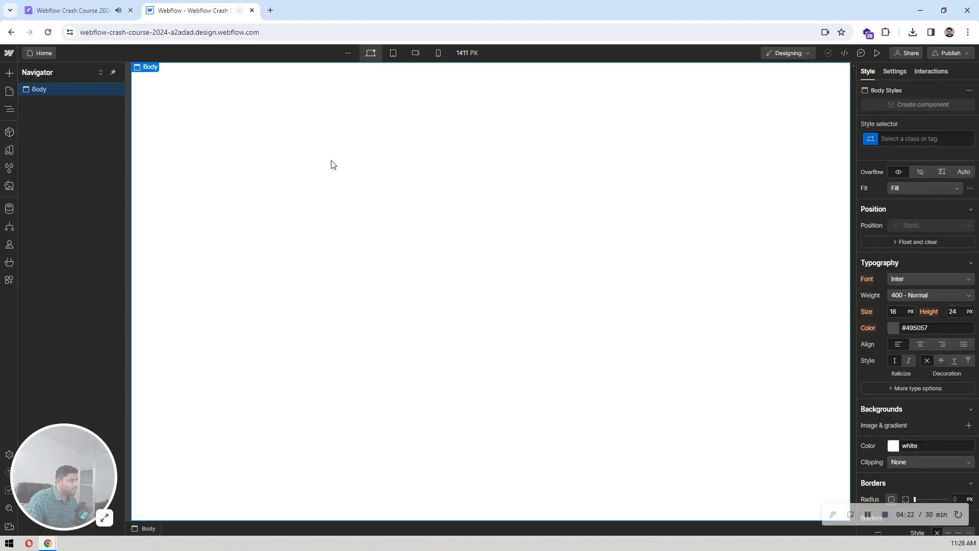
click(104, 6)
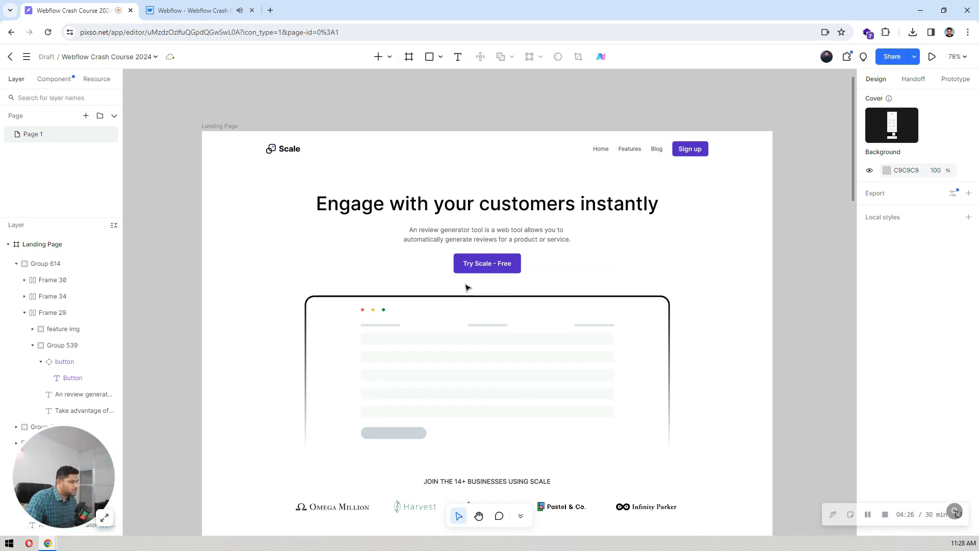
scroll(616, 152, down, 8)
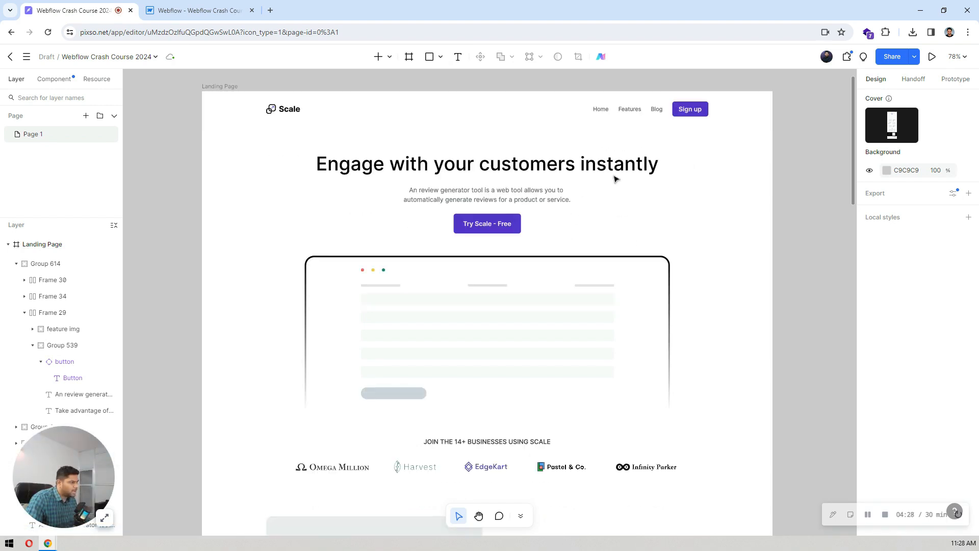
scroll(598, 349, down, 12)
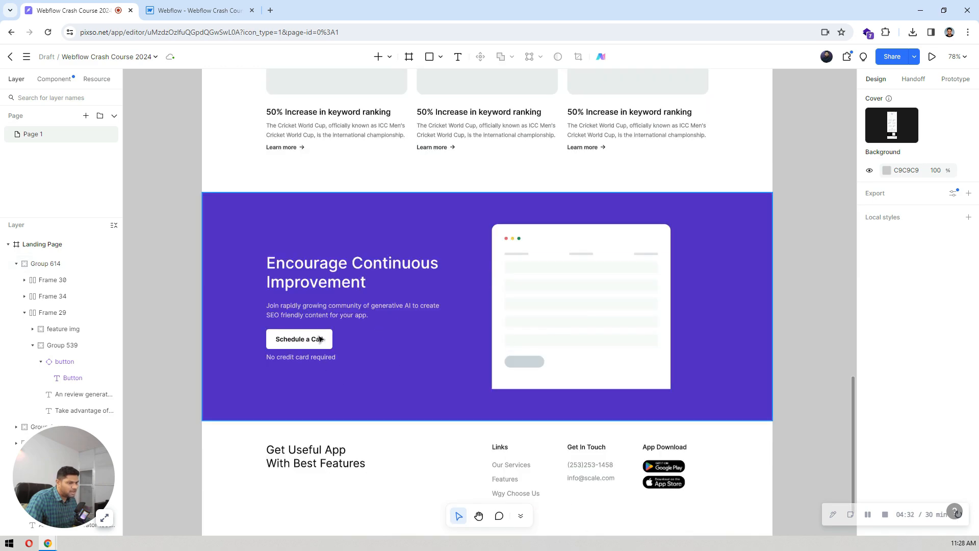
- Return to the top of the design, select the navbar's Sign up button to inspect it, and switch back to Webflow
scroll(530, 274, up, 15)
scroll(530, 274, up, 5)
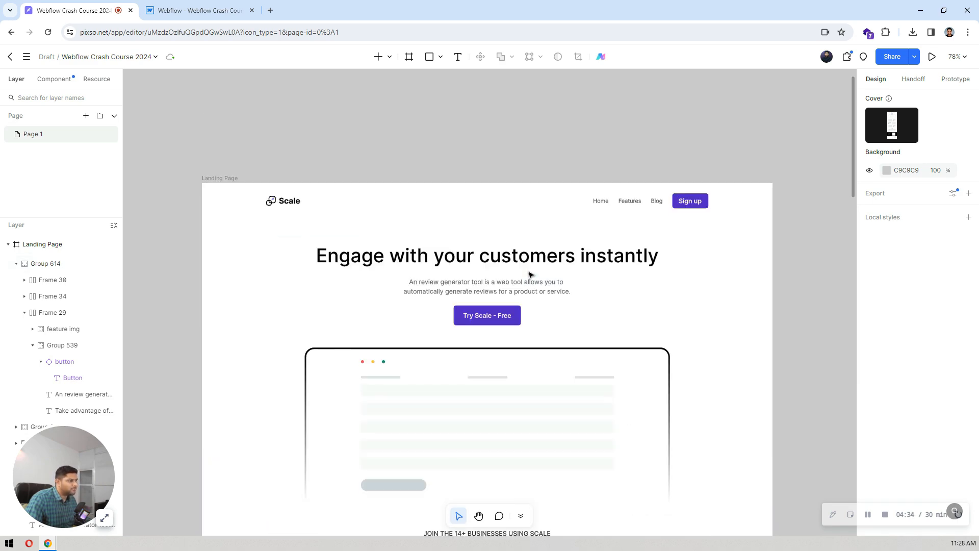
scroll(724, 201, up, 3)
scroll(749, 202, up, 4)
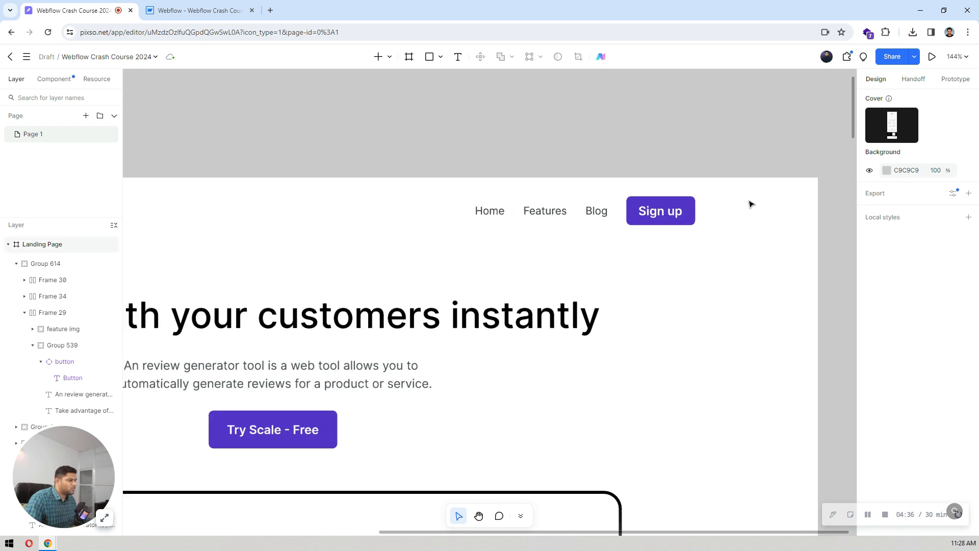
click(622, 224)
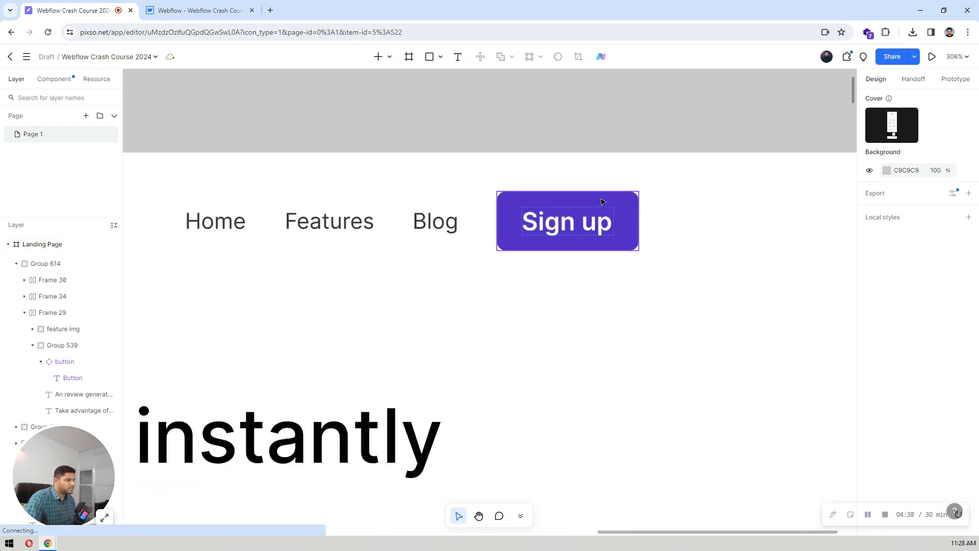
click(182, 4)
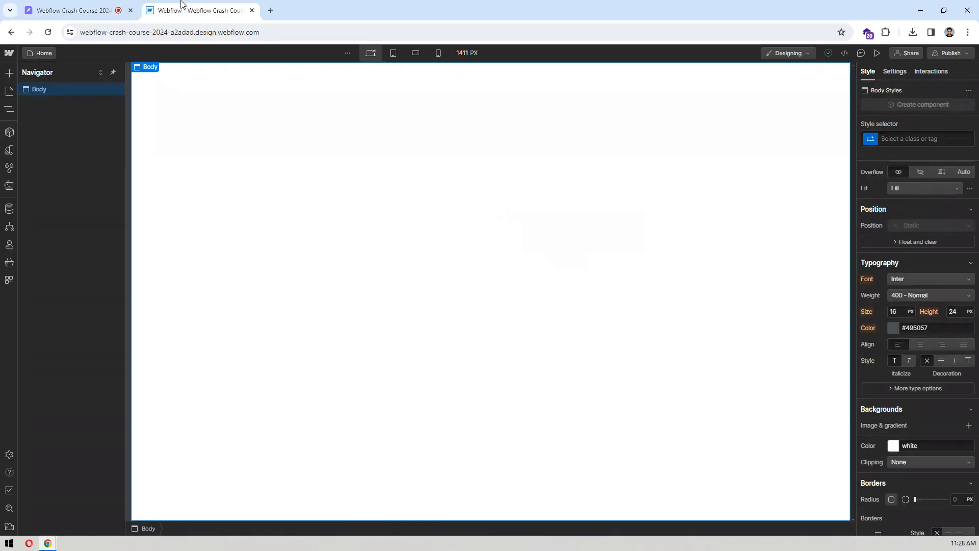
key(ctrl+k)
text(butt)
click(418, 134)
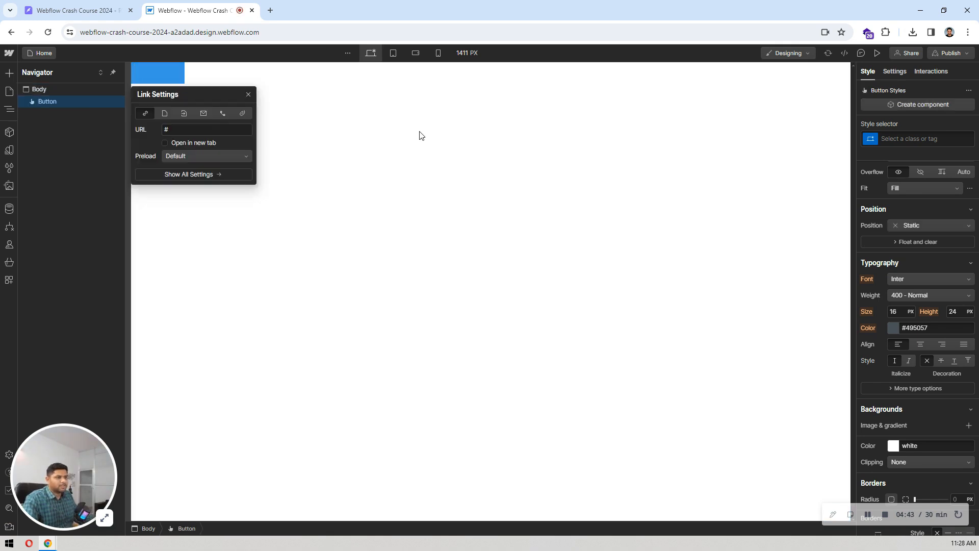
click(208, 80)
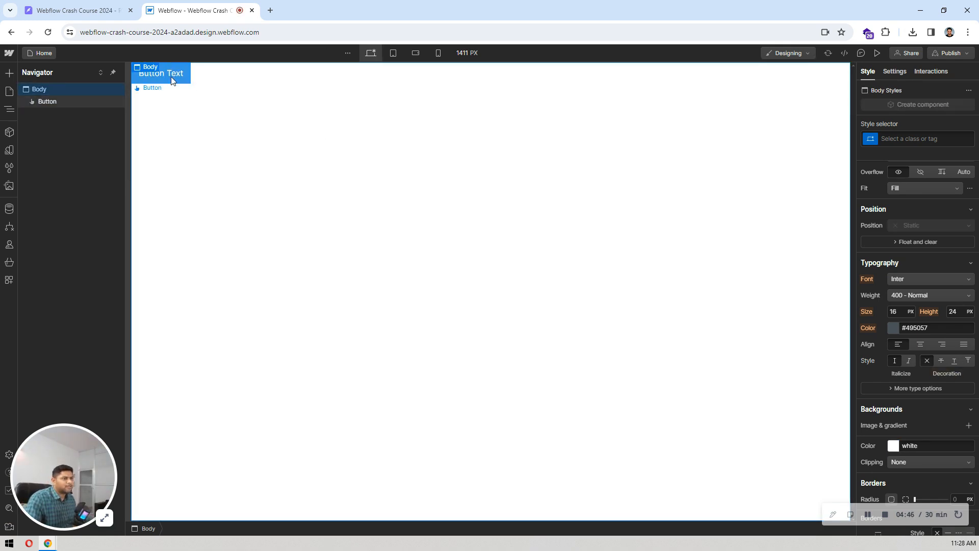
click(172, 80)
click(66, 91)
click(138, 82)
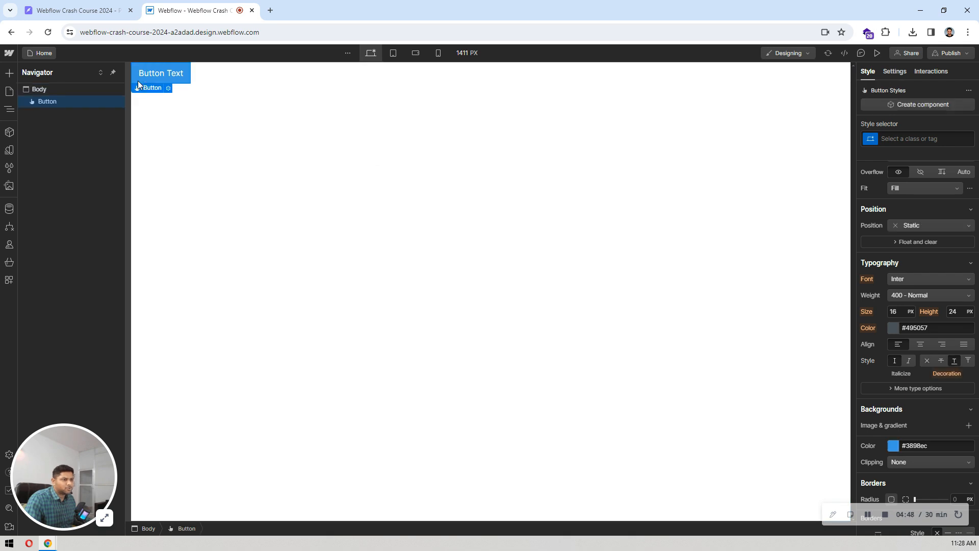
key(Delete)
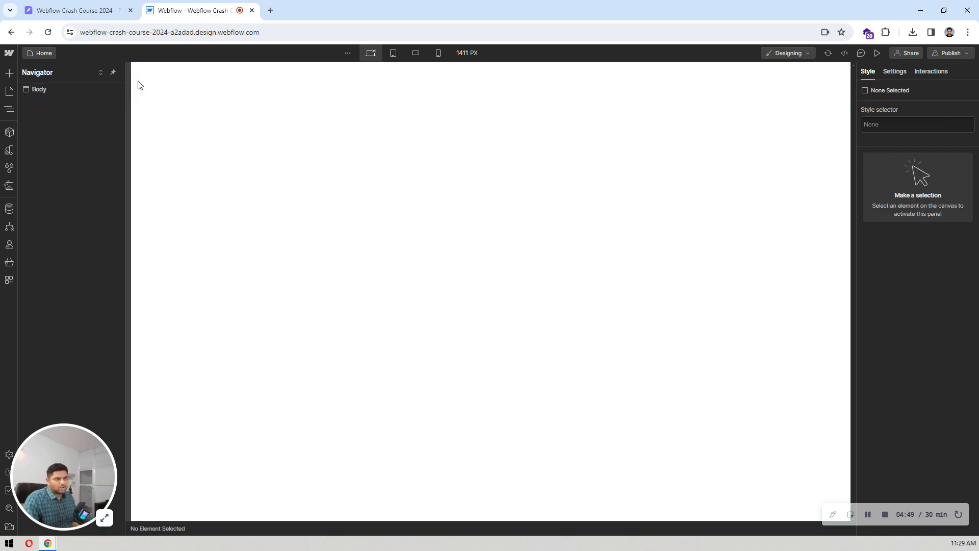
- Add a Section element inside the page's Body
click(64, 90)
key(ctrl+k)
text(se)
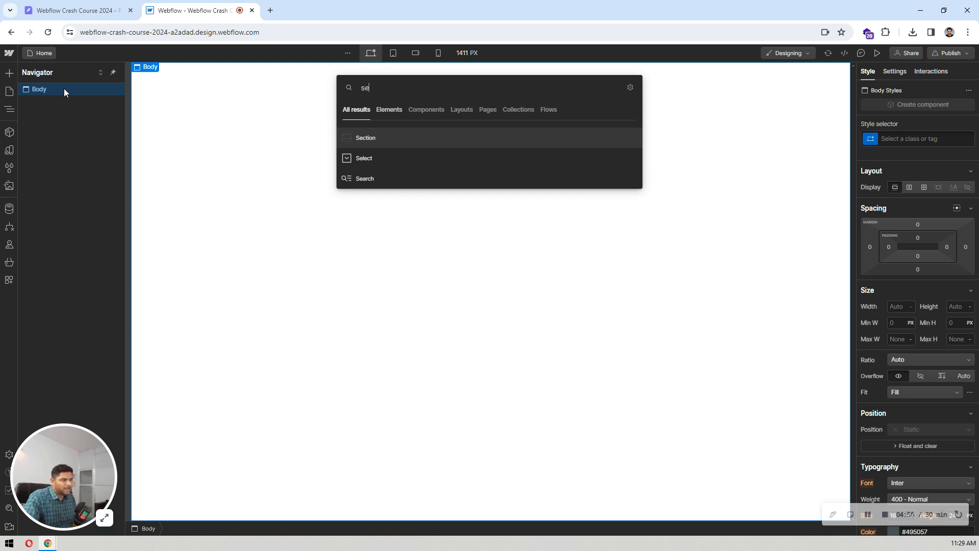
key(Return)
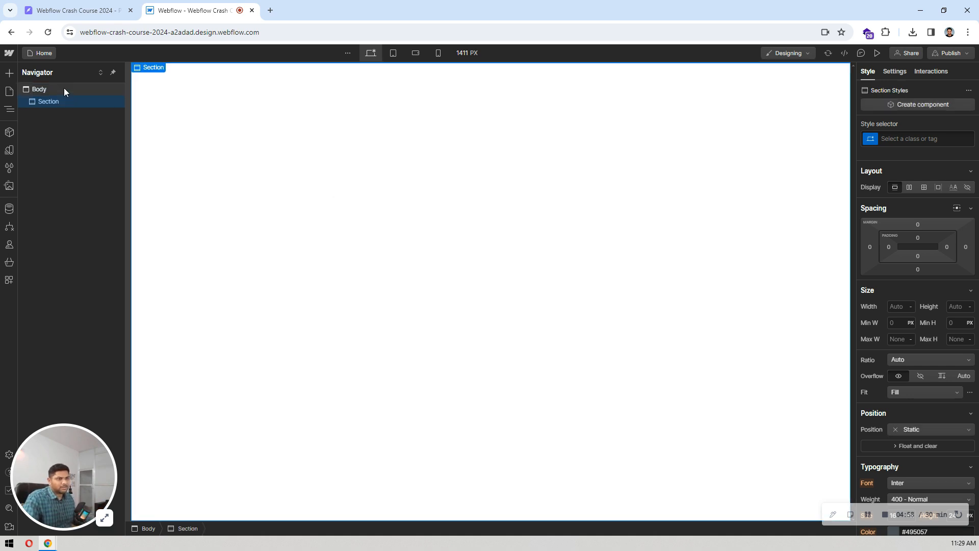
- Add a Container element inside the new Section
key(ctrl+k)
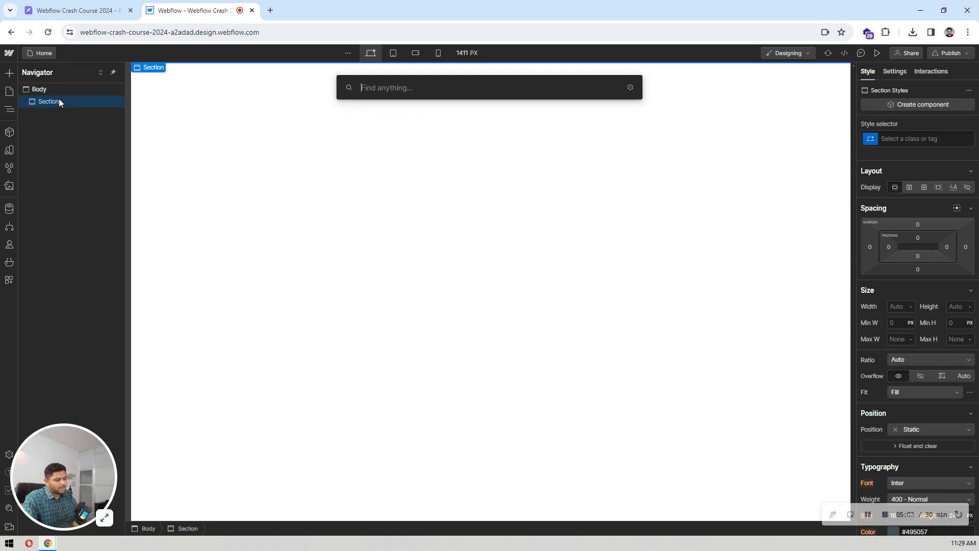
text(cont)
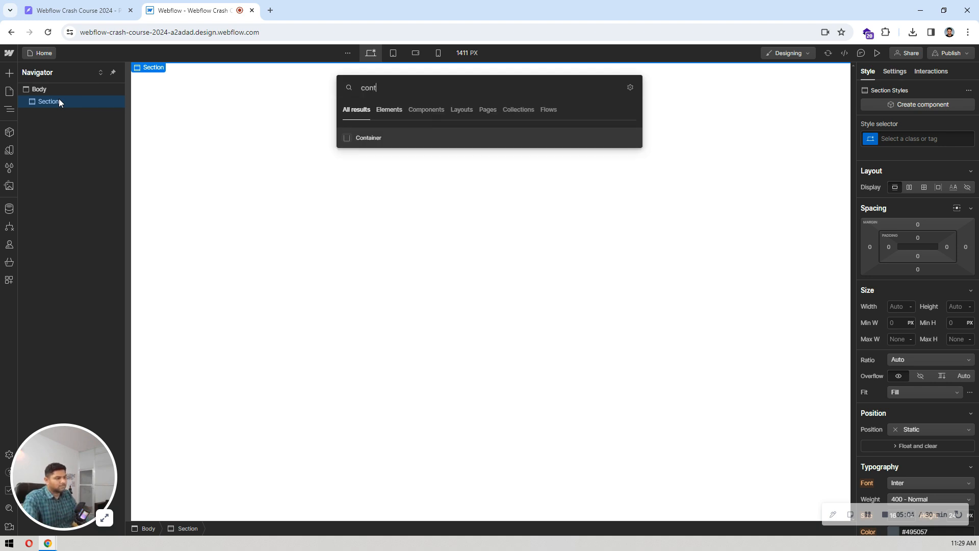
text(a)
key(Return)
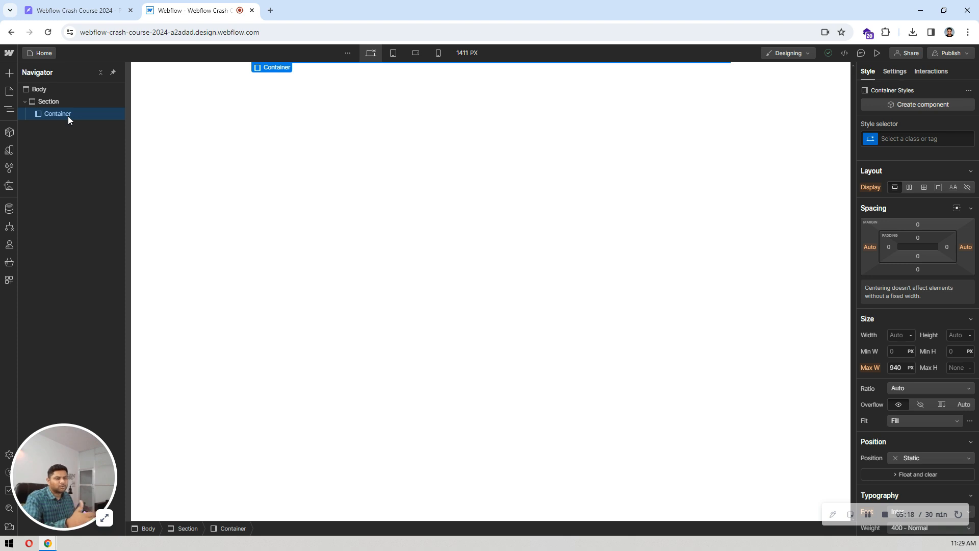
- Check the Container's maximum width, inspect the Navbar 1 frame's width and horizontal padding in Pixso, and return to Webflow
scroll(918, 314, down, 3)
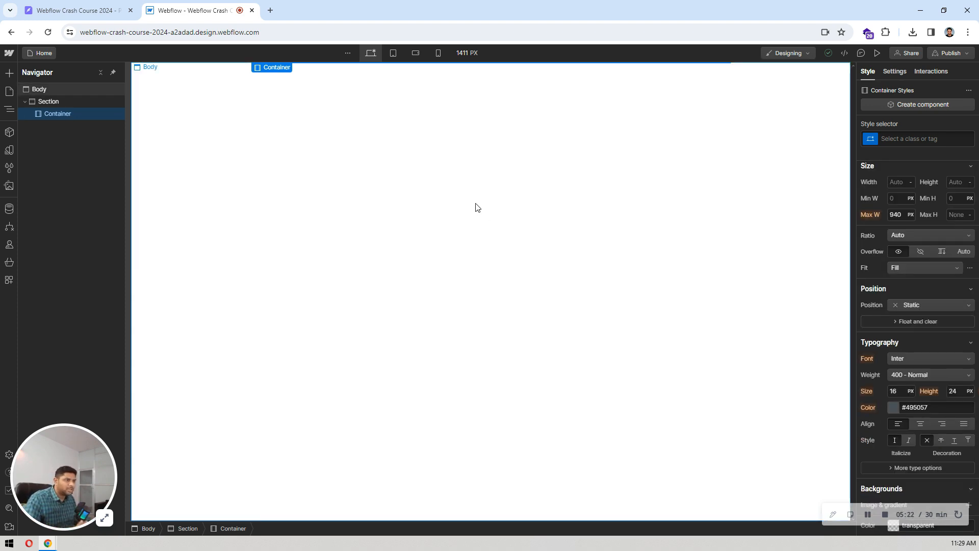
click(115, 4)
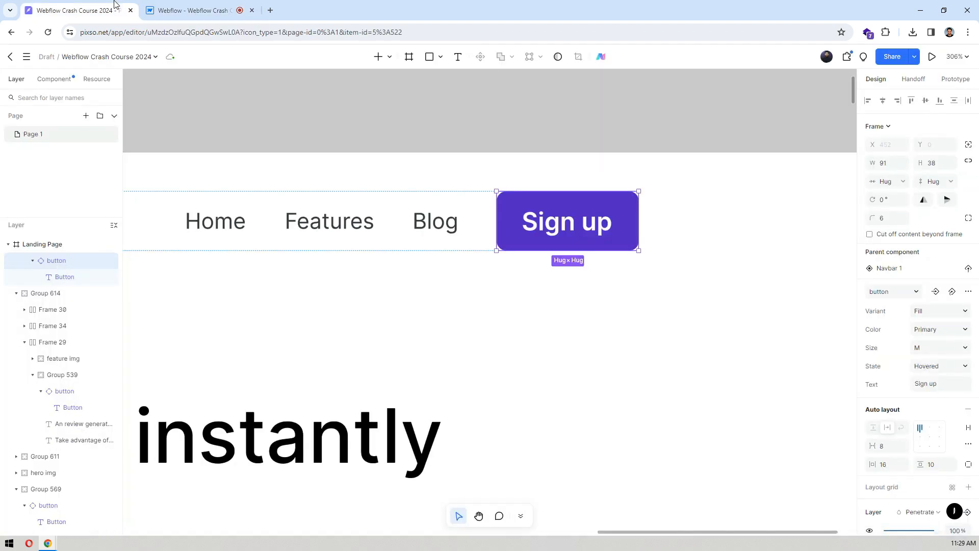
scroll(540, 142, down, 10)
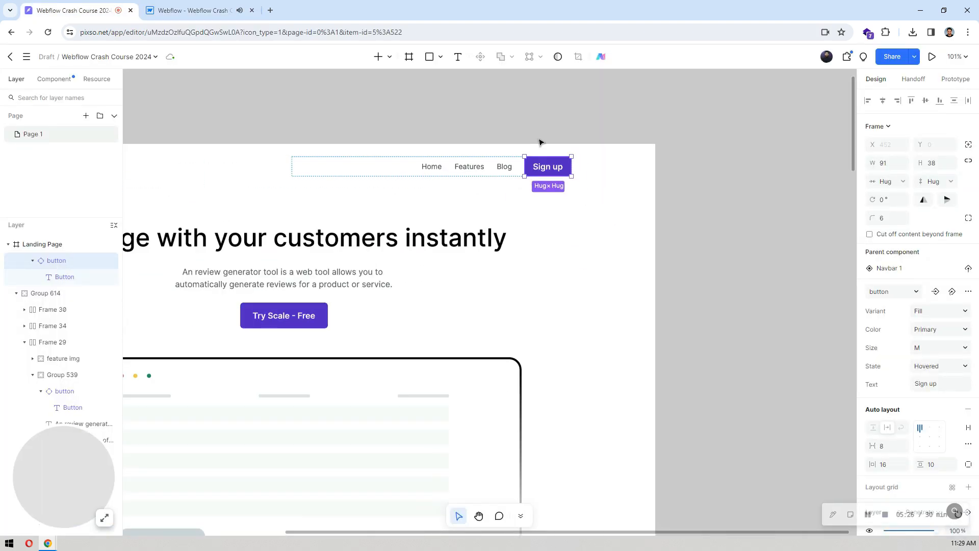
click(699, 195)
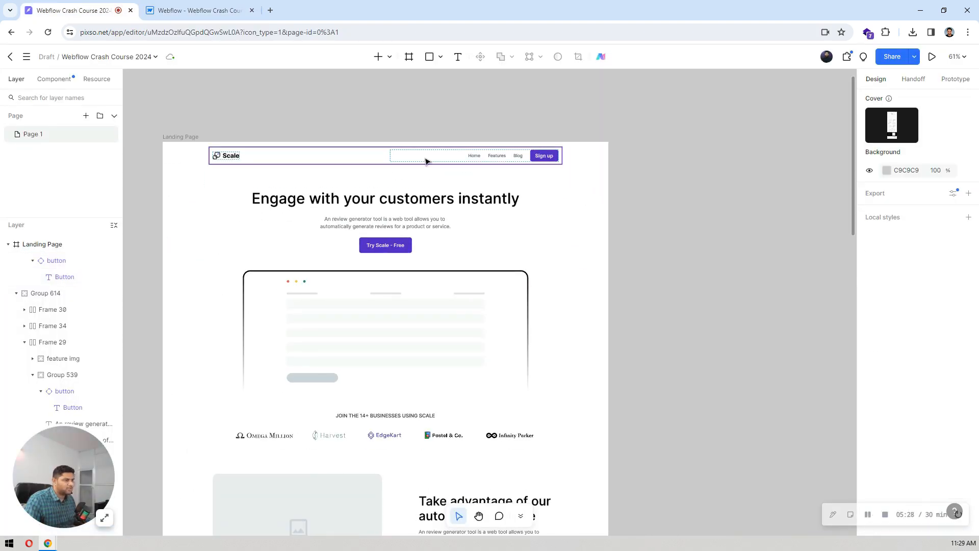
click(425, 161)
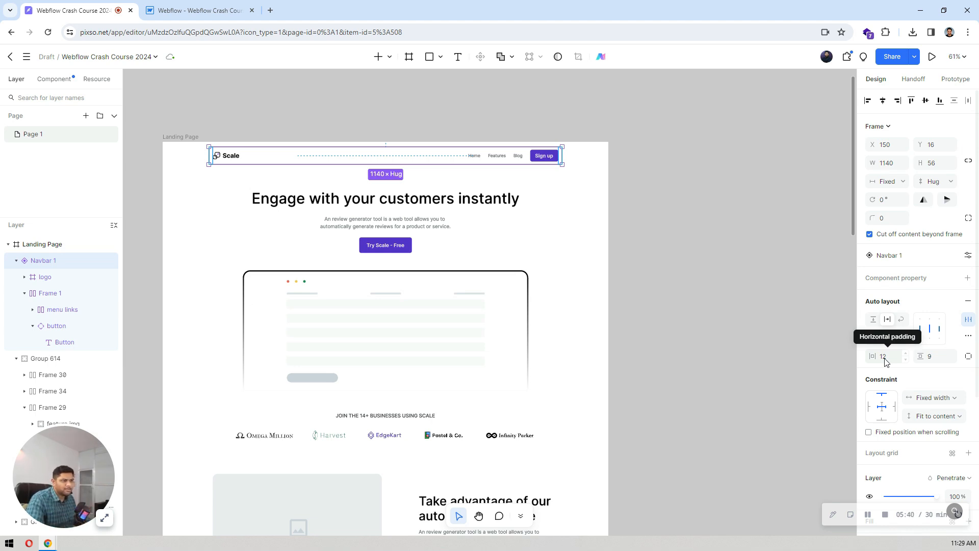
click(199, 11)
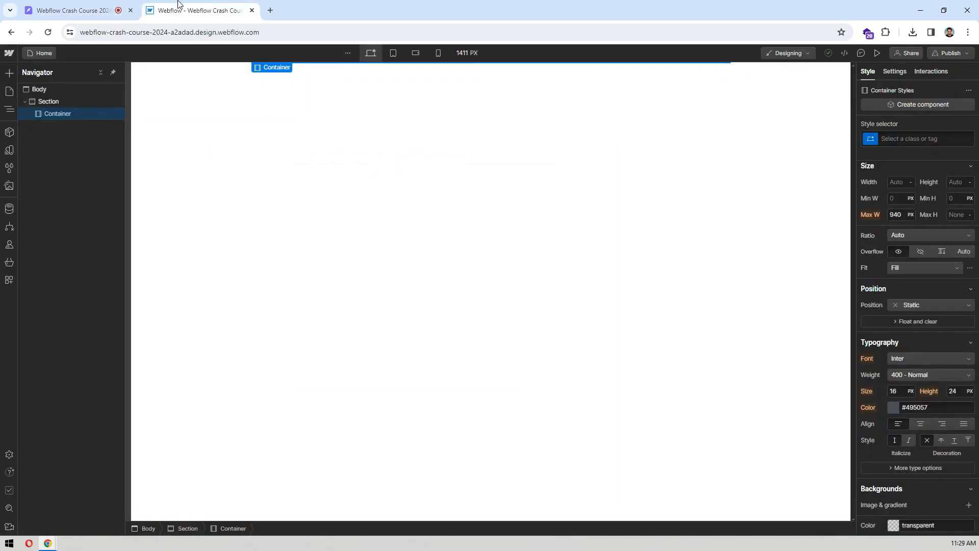
click(908, 142)
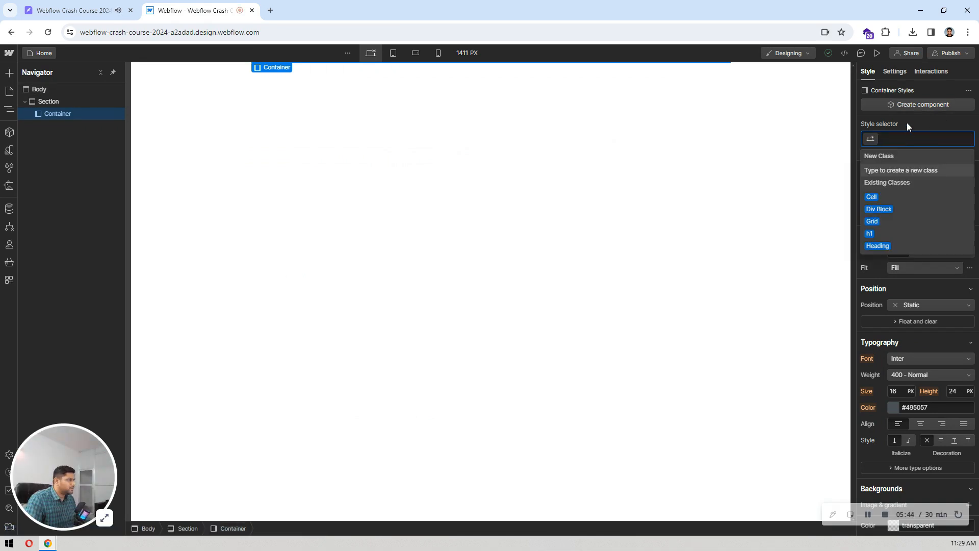
click(906, 123)
click(902, 139)
text(co)
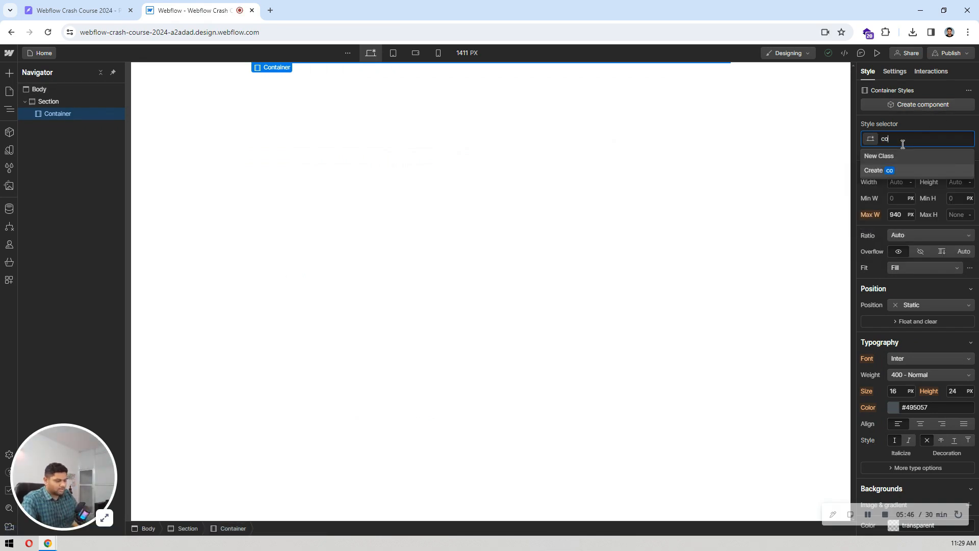
text(n)
key(BackSpace)
key(BackSpace)
key(BackSpace)
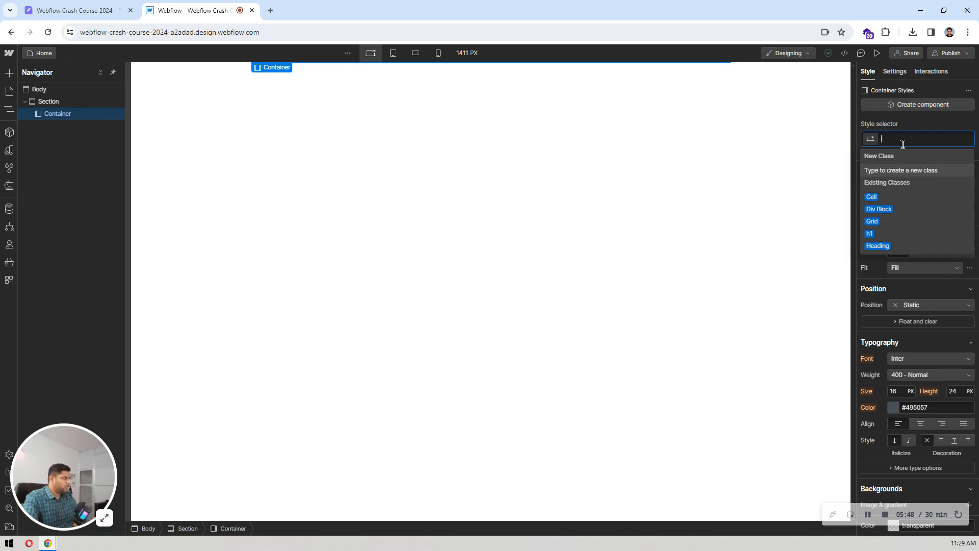
click(520, 209)
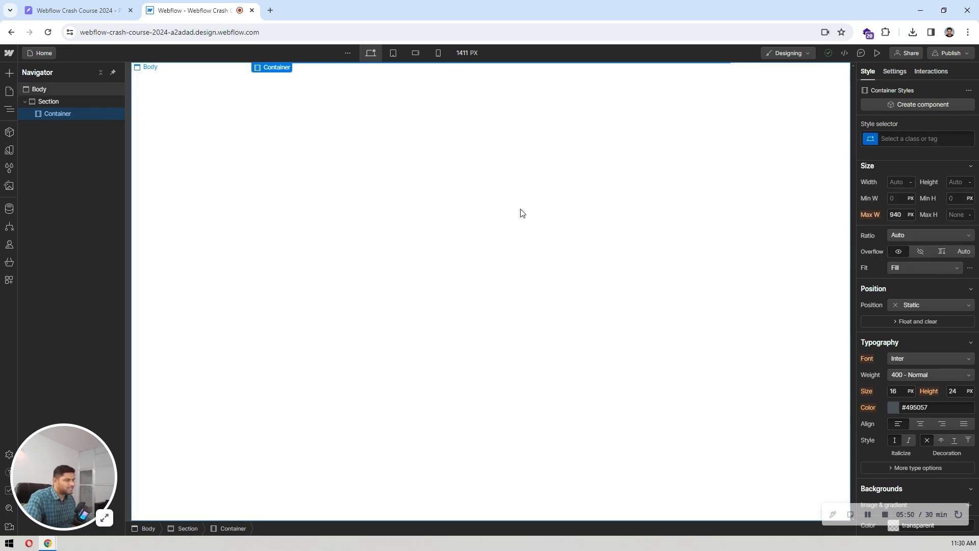
- Remove all unused classes from the project's style selectors
click(10, 168)
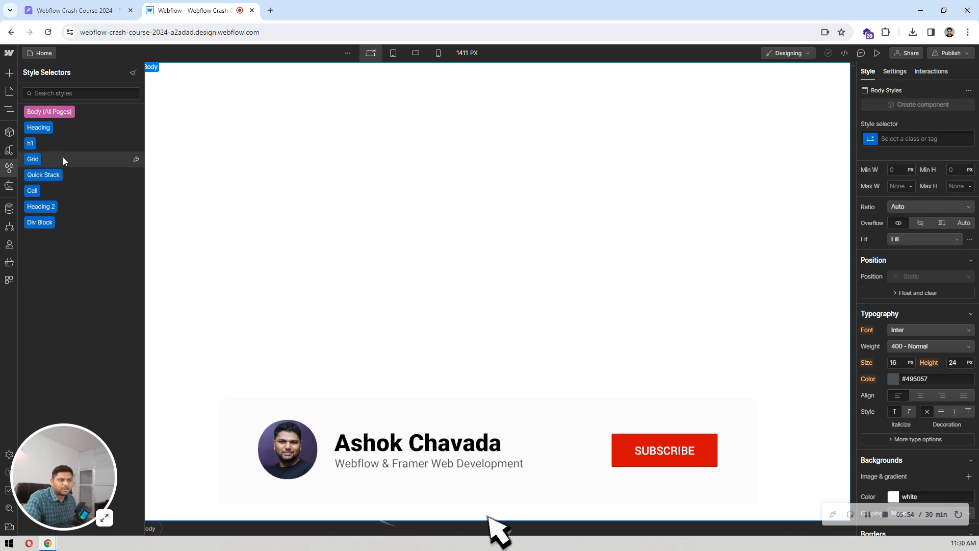
click(133, 73)
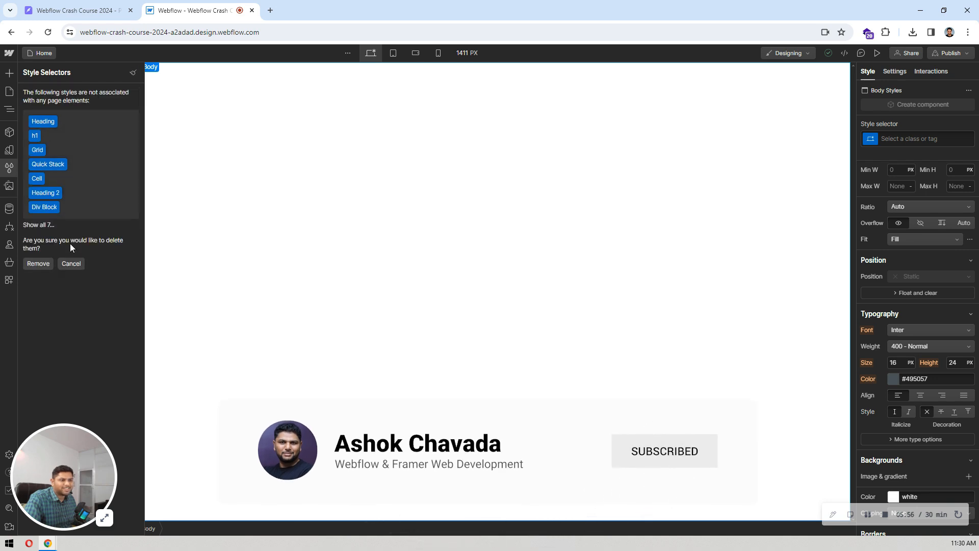
click(47, 264)
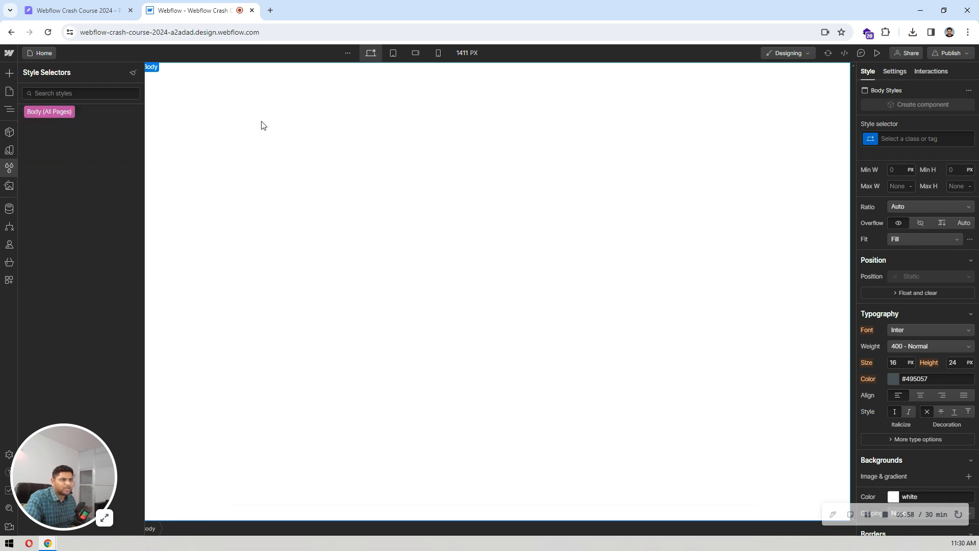
- Assign a new class named container to the Container element inside the section
key(z)
click(72, 115)
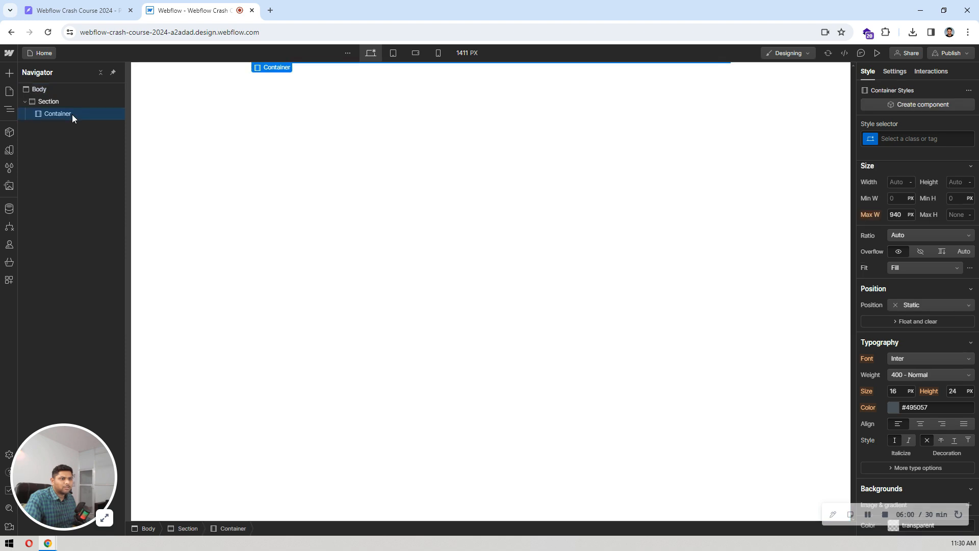
click(908, 142)
text(c)
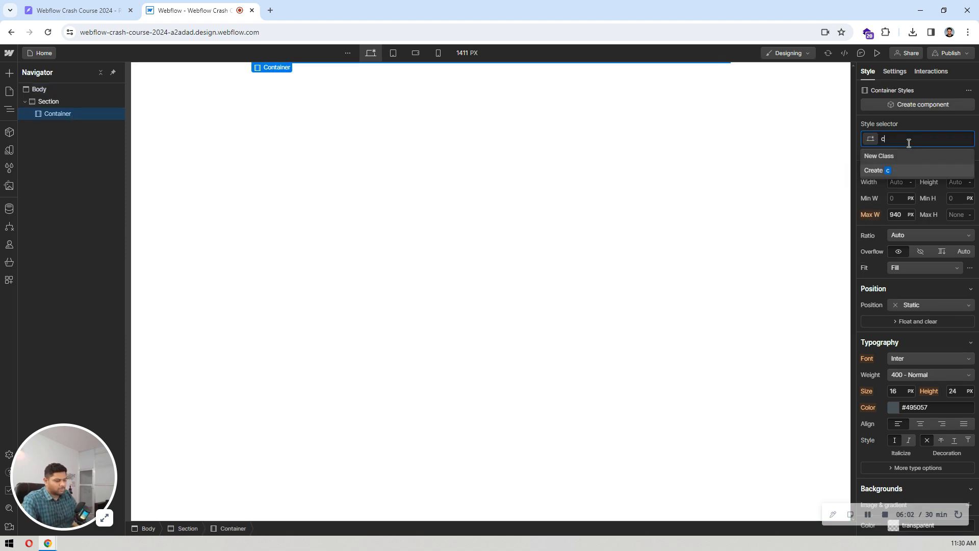
text(ontainer)
key(Return)
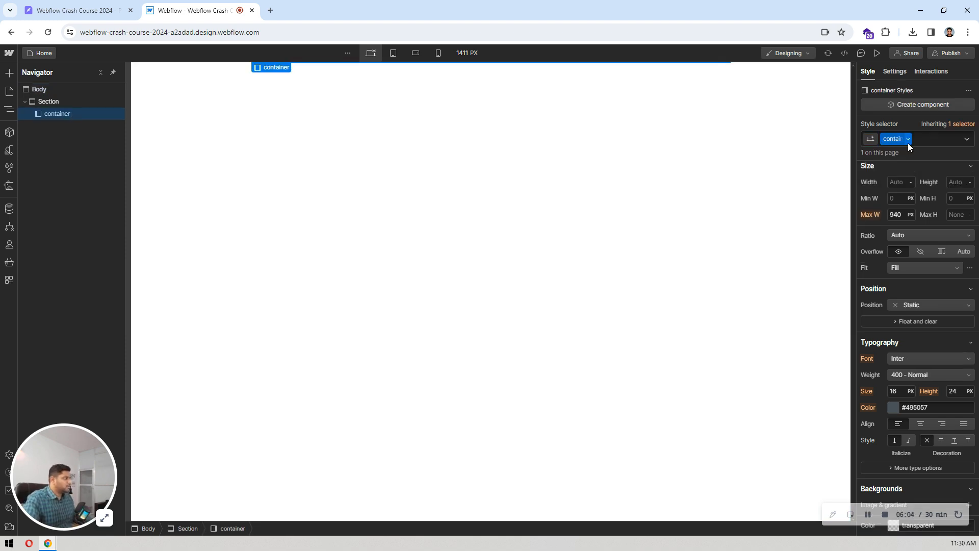
- Set the container class's maximum width to 1140 px and glance at the Pixso design
click(904, 214)
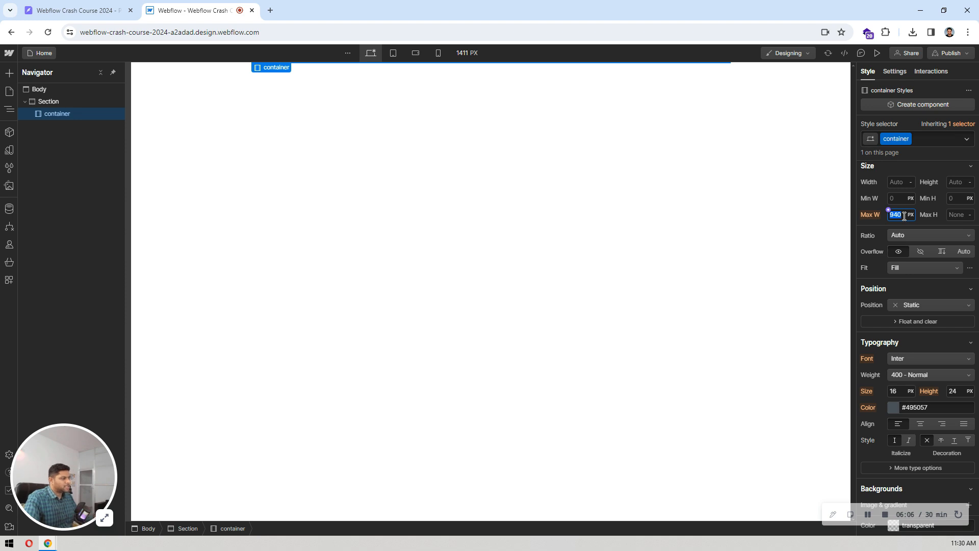
key(Return)
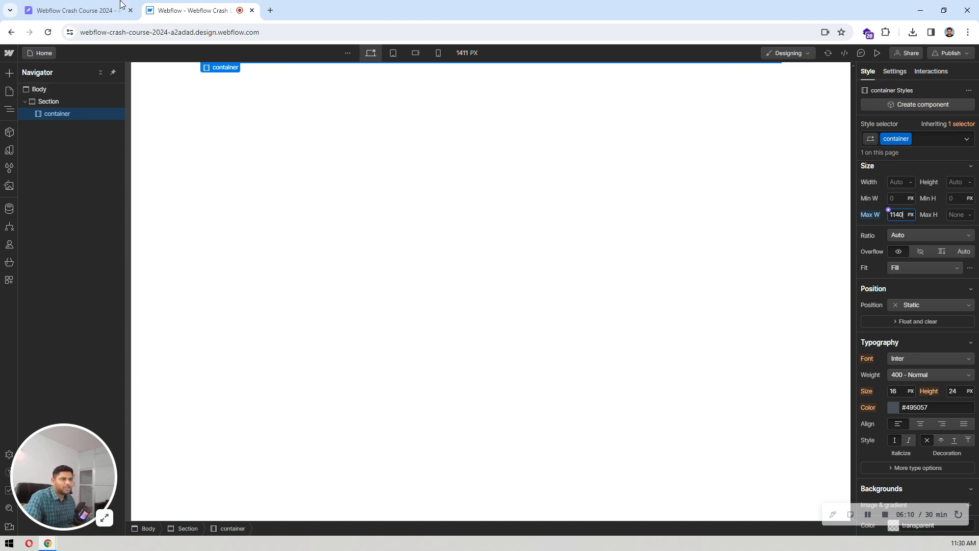
click(76, 10)
click(199, 6)
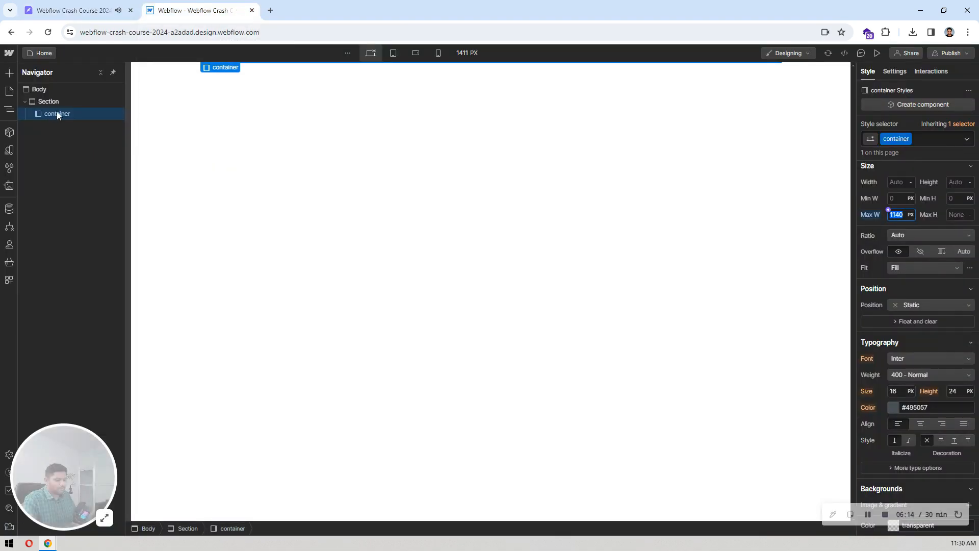
- Add a Button element inside the container
key(ctrl+e)
text(butt)
key(Return)
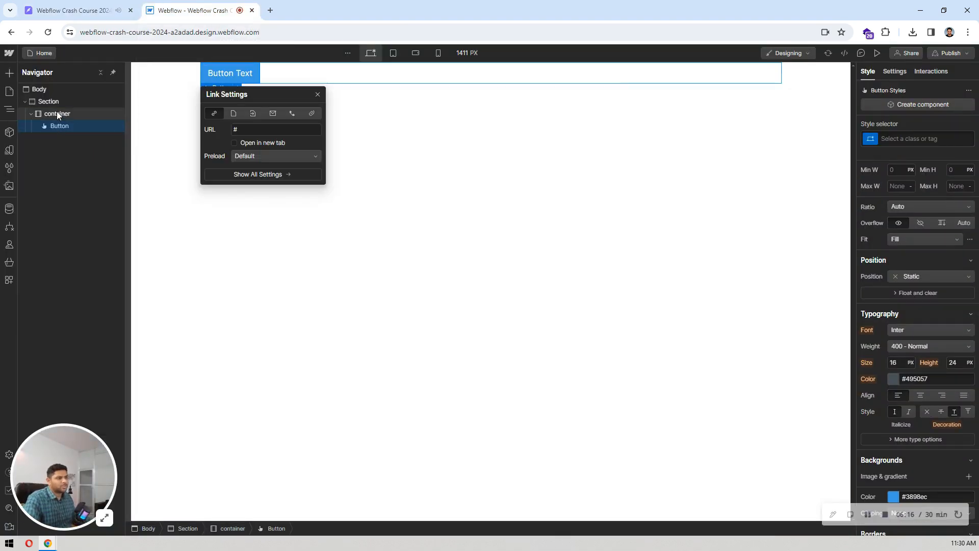
- Copy the fill colour 5227CC of the navbar's Sign up button in Pixso and apply it as the Webflow button's background colour
click(122, 6)
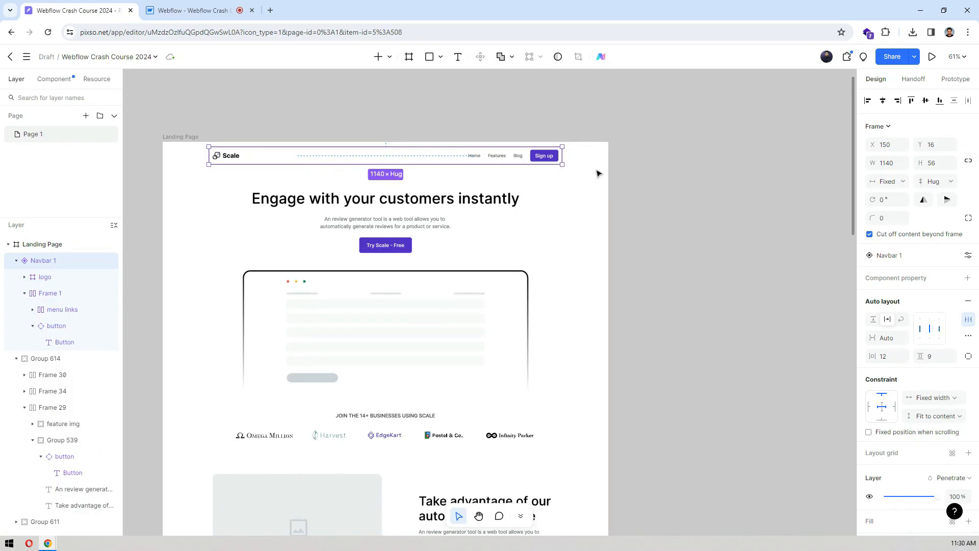
double_click(555, 155)
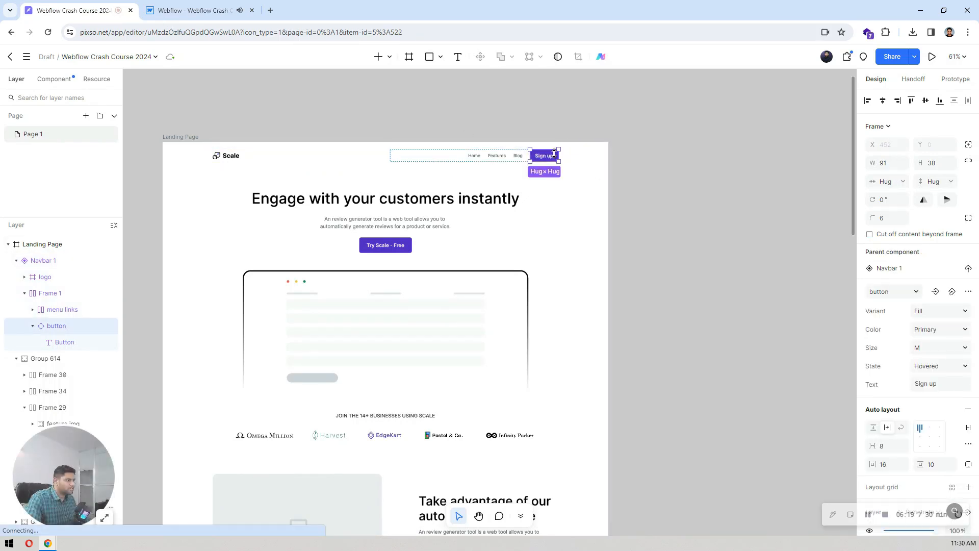
scroll(913, 305, down, 5)
click(907, 340)
key(ctrl+c)
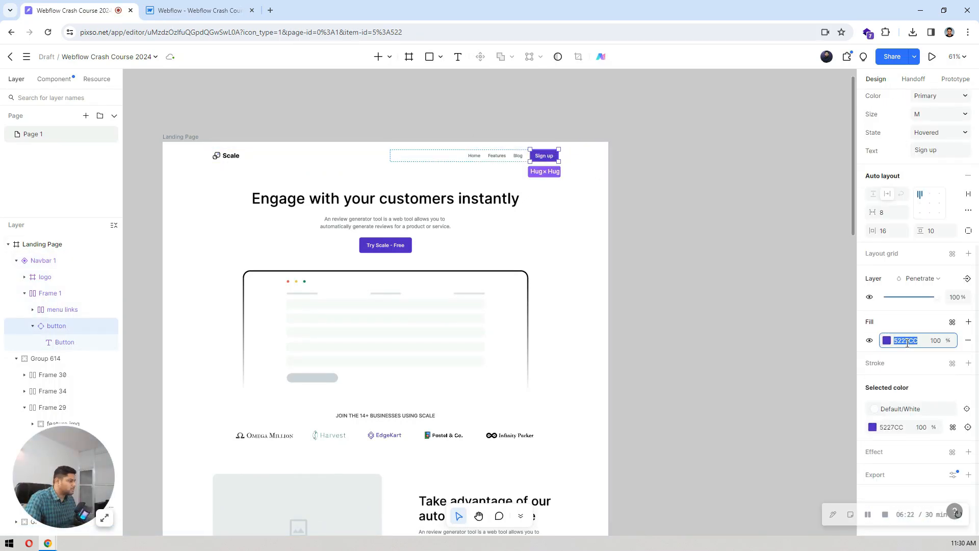
click(198, 10)
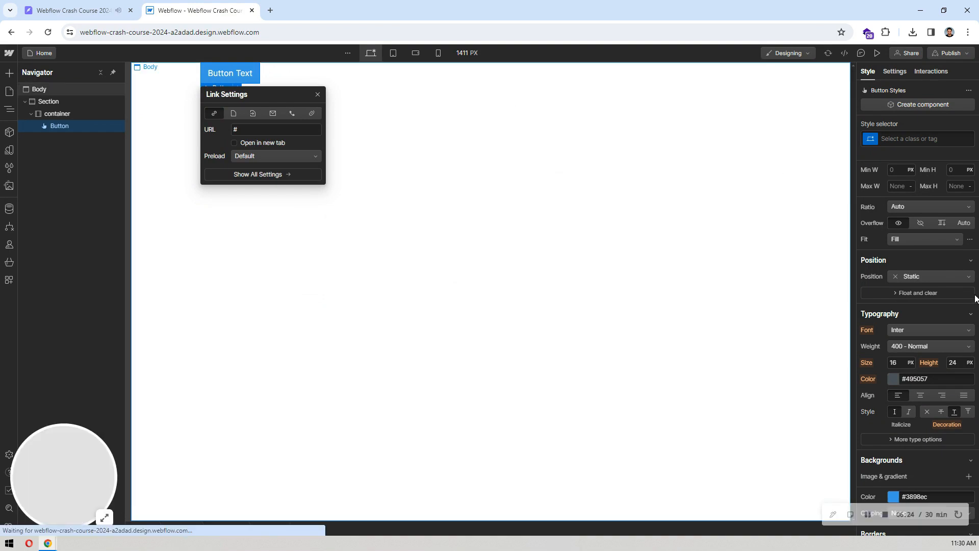
click(925, 204)
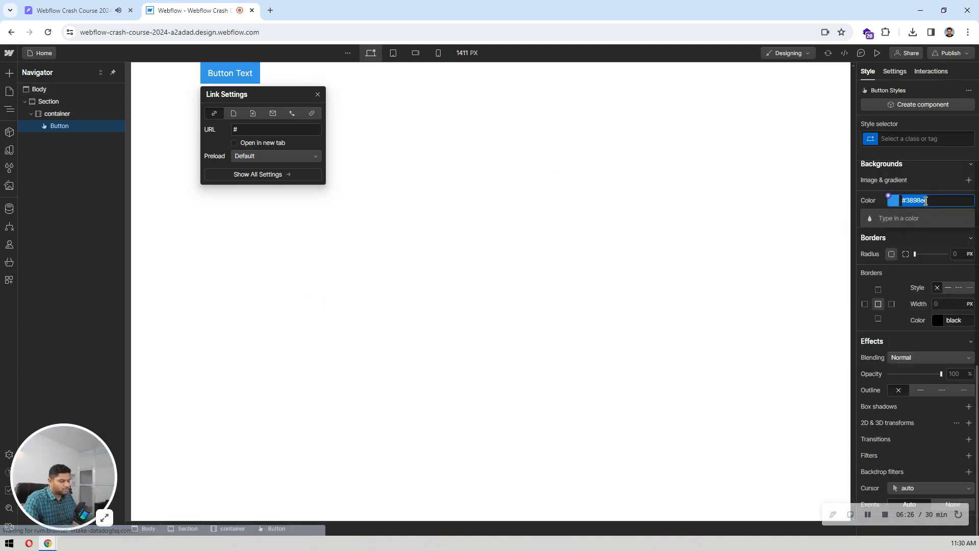
key(ctrl+v)
- Check the Sign up button's corner radius in Pixso and set the Webflow button's border radius to 6 px
click(51, 6)
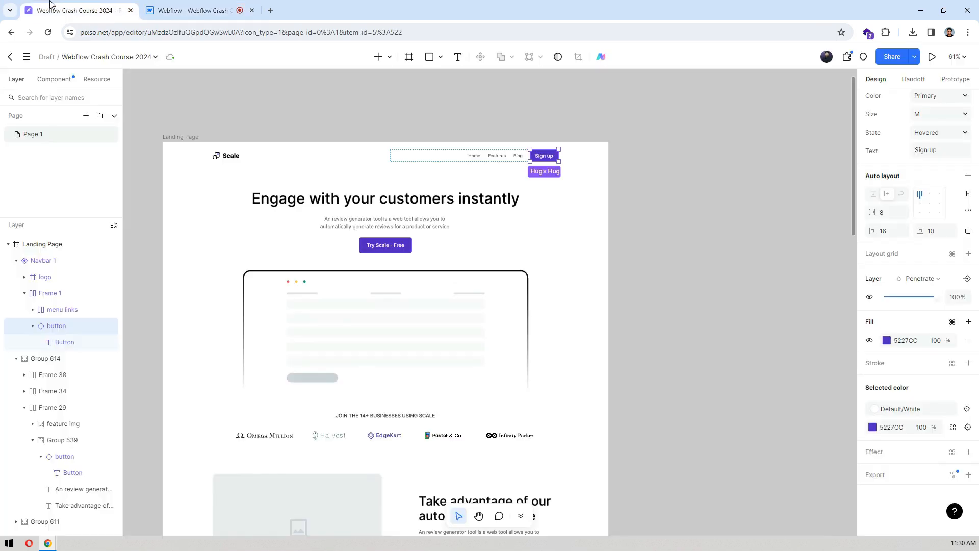
scroll(923, 243, up, 5)
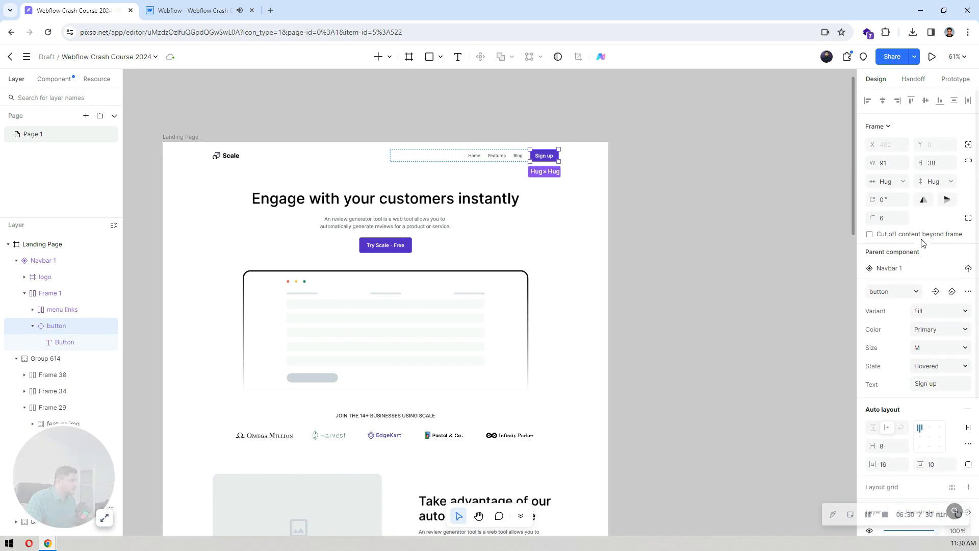
scroll(556, 153, up, 5)
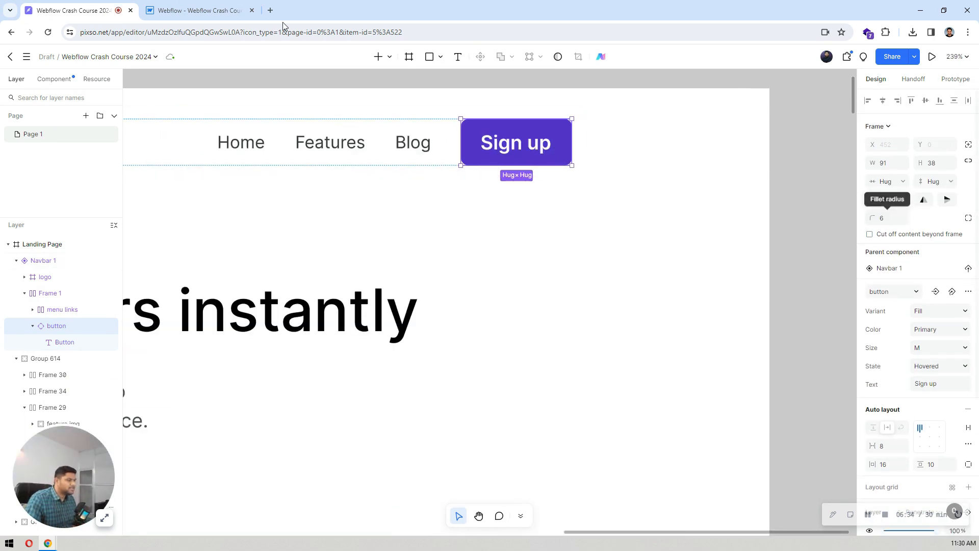
click(185, 6)
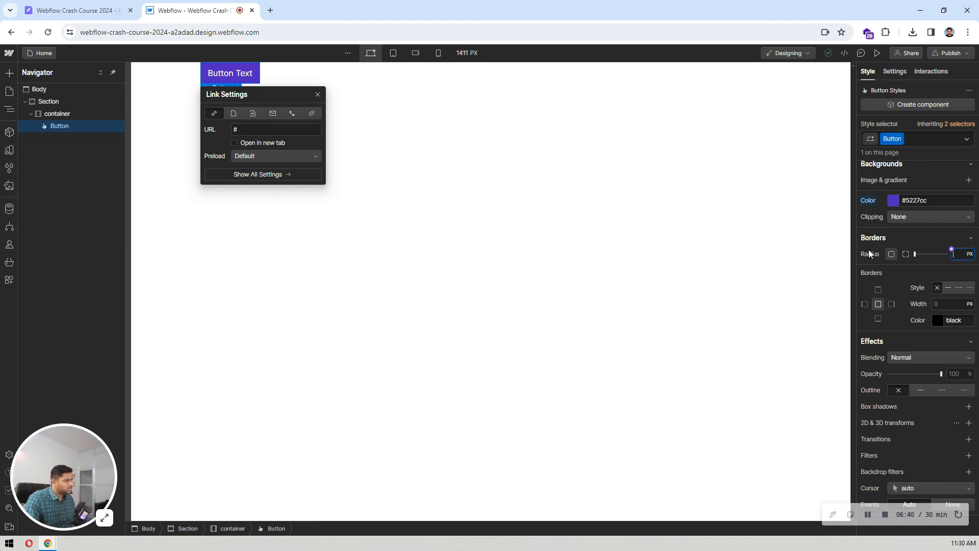
text(6)
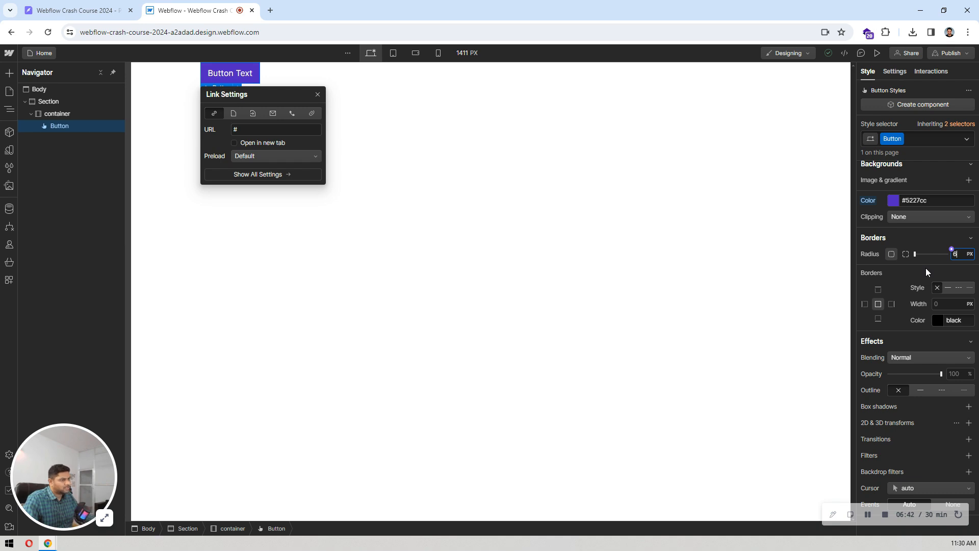
click(356, 212)
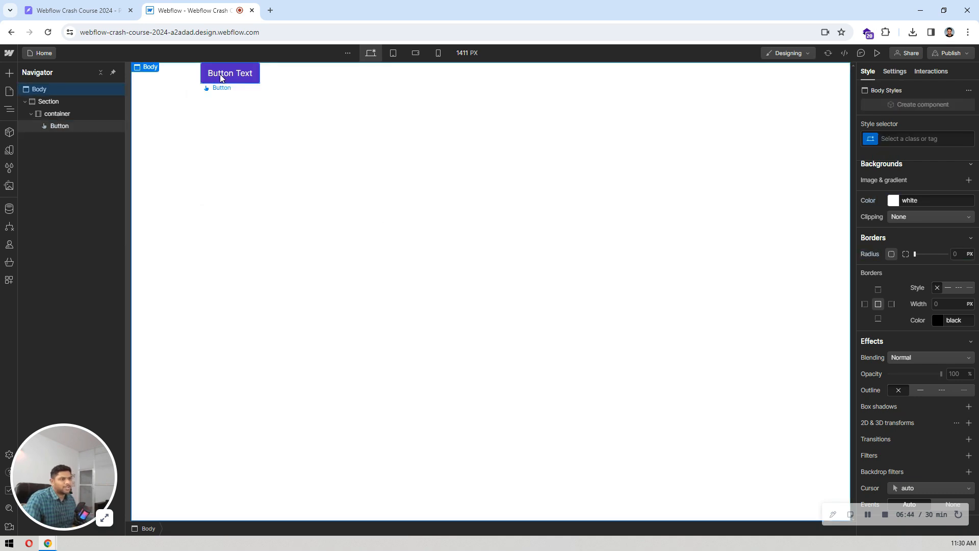
- Check the Sign up label's text style in Pixso and set the Webflow button's font weight to 600 - Semi Bold
click(79, 10)
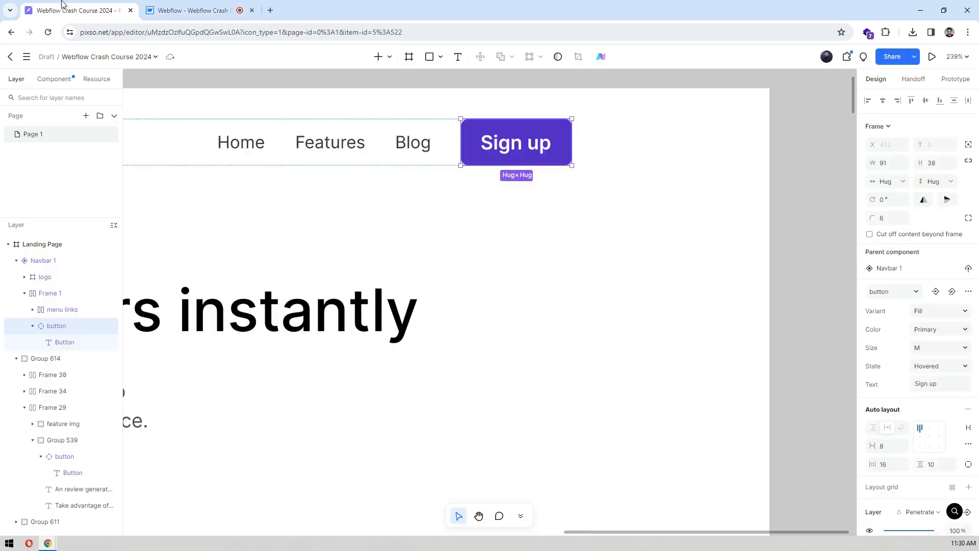
double_click(536, 151)
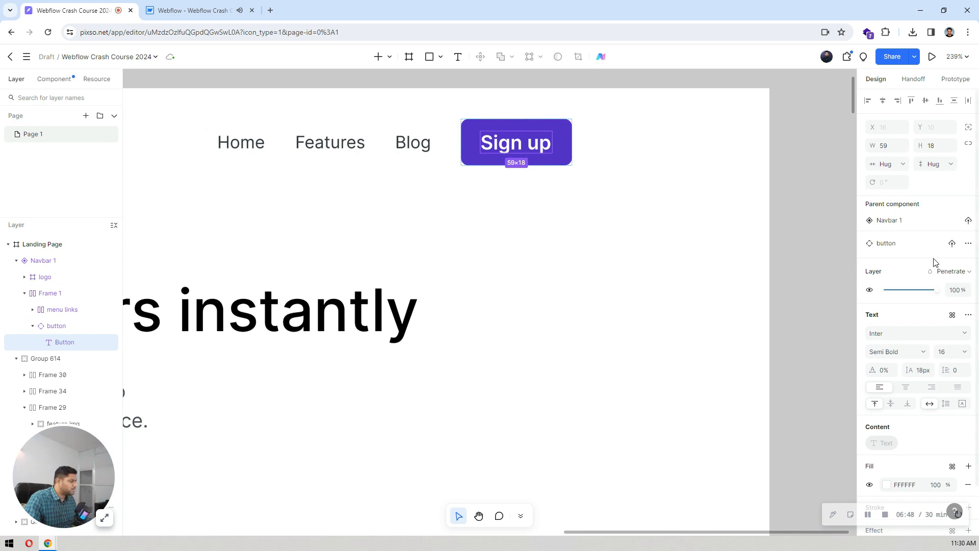
scroll(933, 275, down, 2)
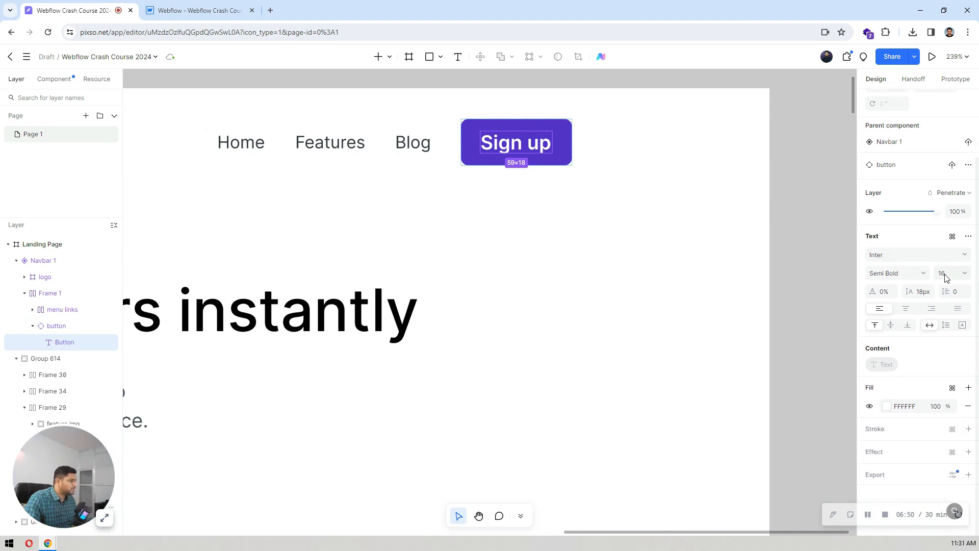
click(199, 10)
click(209, 71)
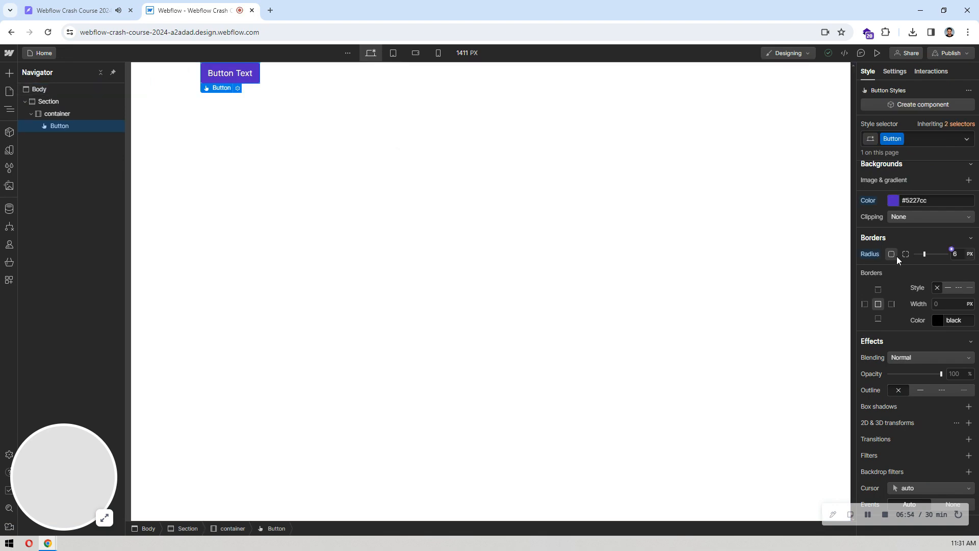
scroll(913, 207, up, 5)
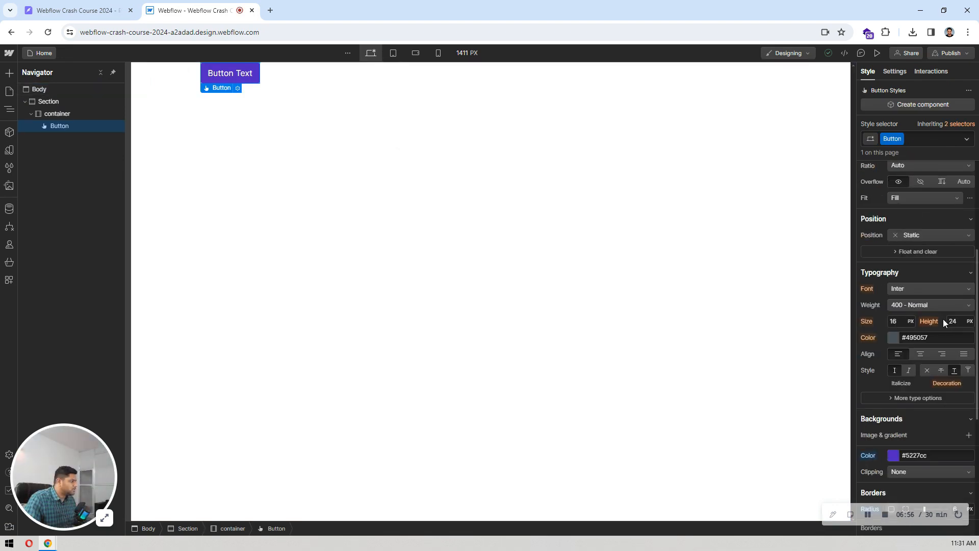
click(900, 302)
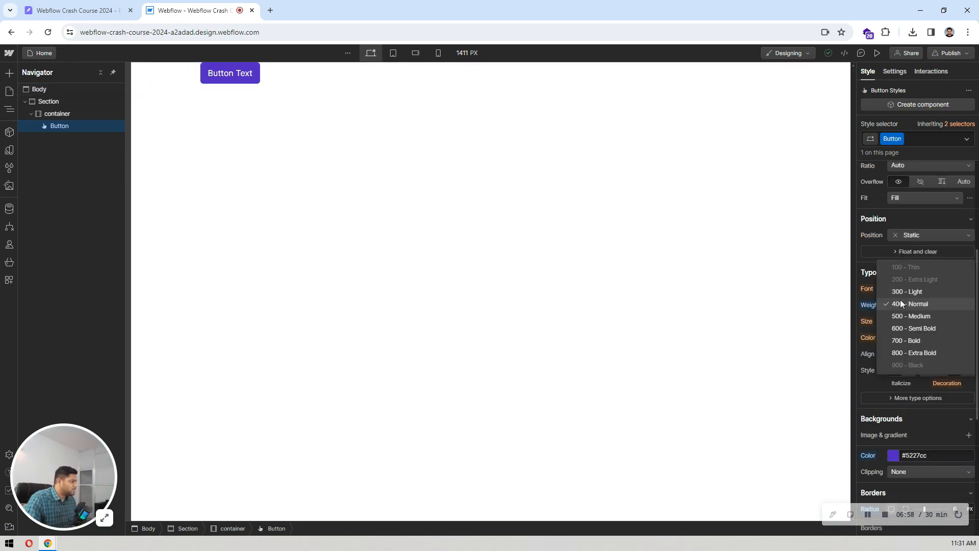
click(918, 329)
- Copy the label text "Sign up" from the Pixso design and replace the Webflow button's text with it
click(106, 5)
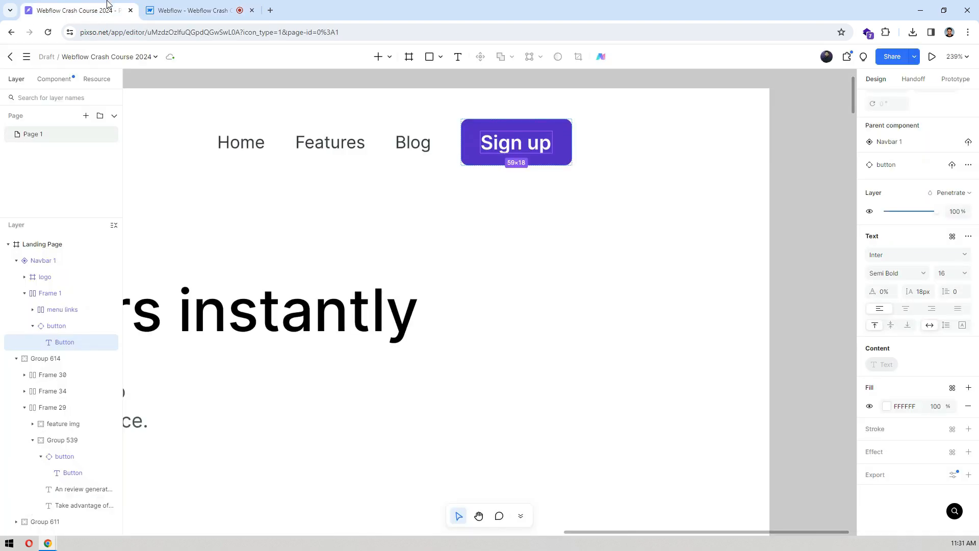
key(Return)
key(ctrl+c)
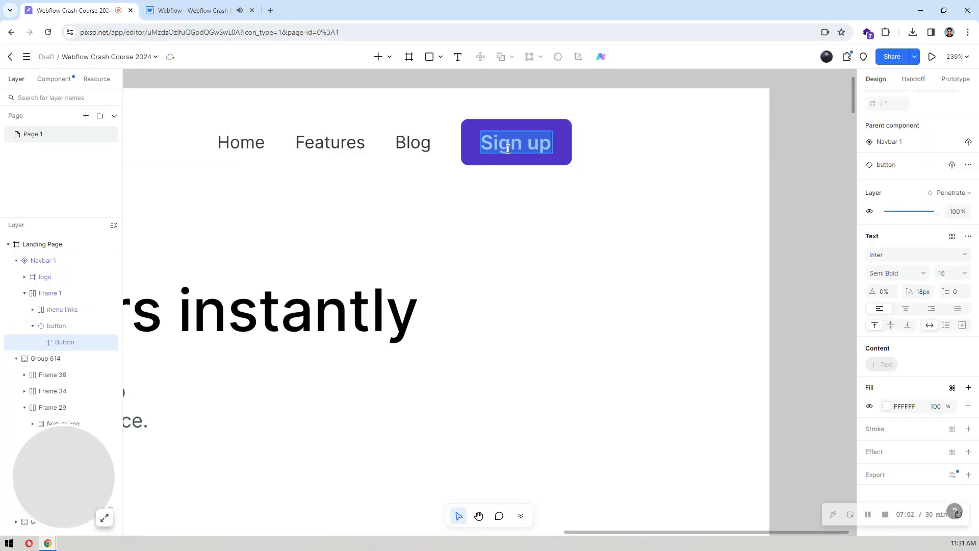
click(171, 5)
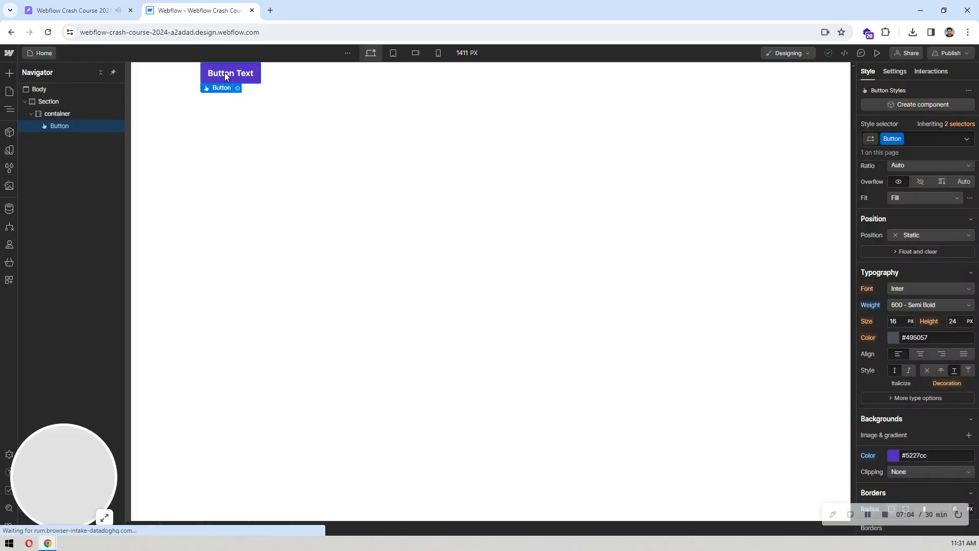
key(ctrl+v)
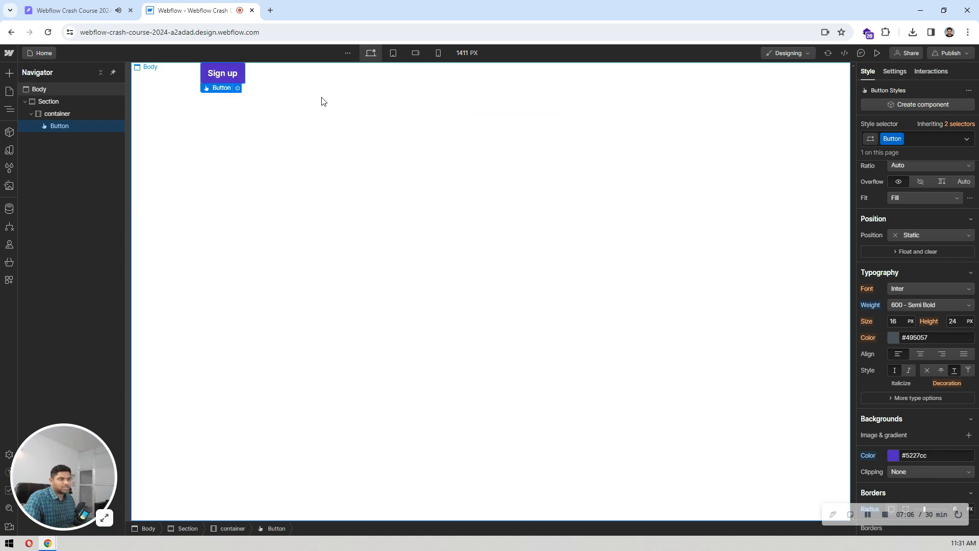
click(326, 102)
- Check the Sign up label's line height in Pixso and set the Webflow button's line height to 18 px
click(133, 6)
click(153, 5)
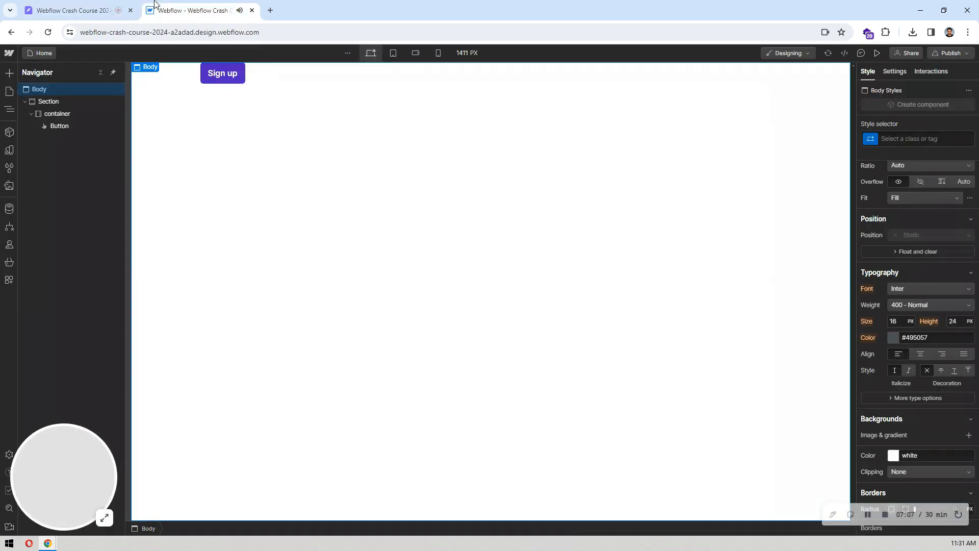
click(235, 73)
click(131, 4)
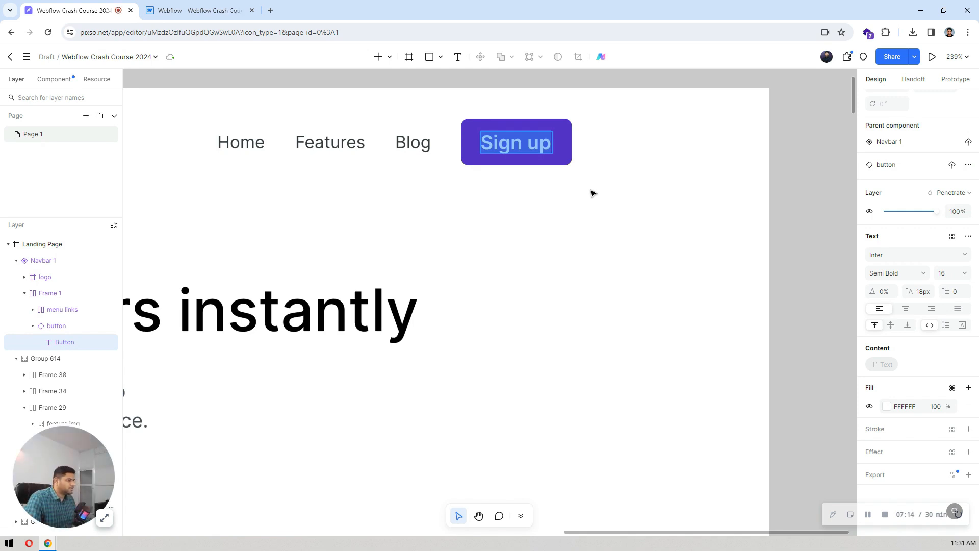
click(230, 5)
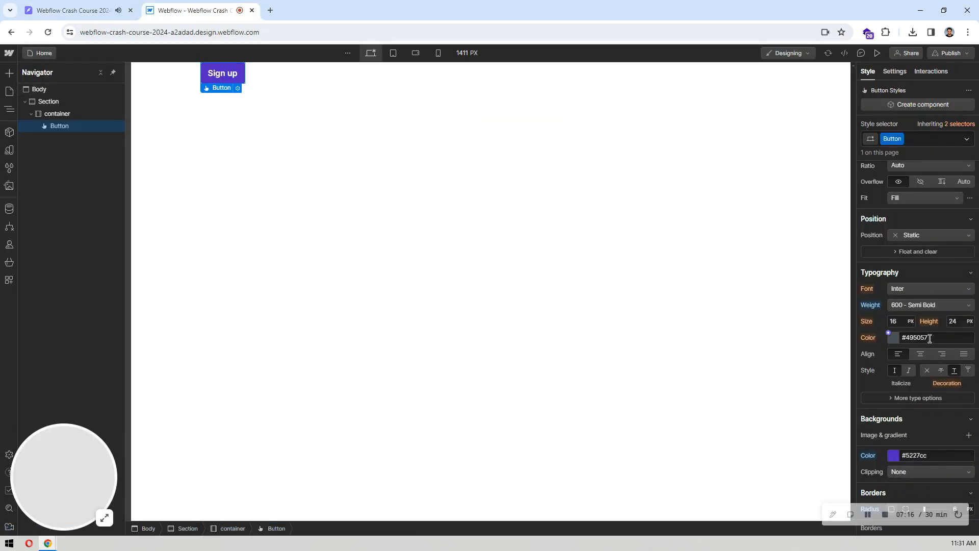
click(953, 321)
text(18)
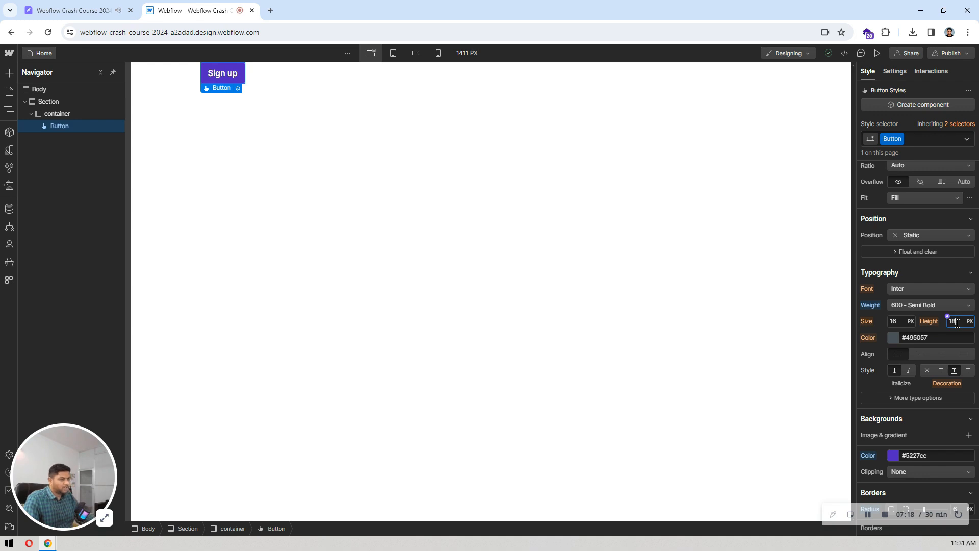
- Check the Sign up button's padding in Pixso and set the Webflow button's top and bottom padding to 10 px
click(108, 4)
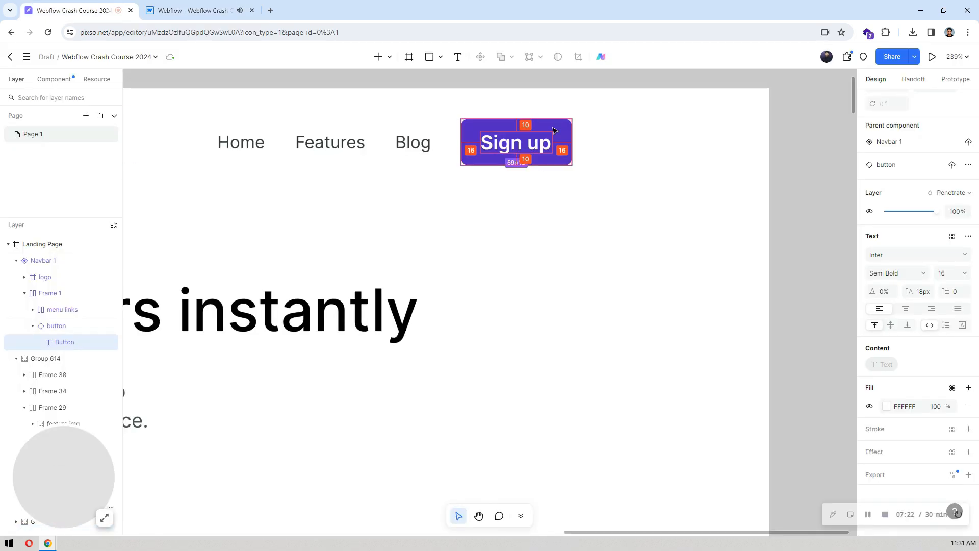
click(203, 5)
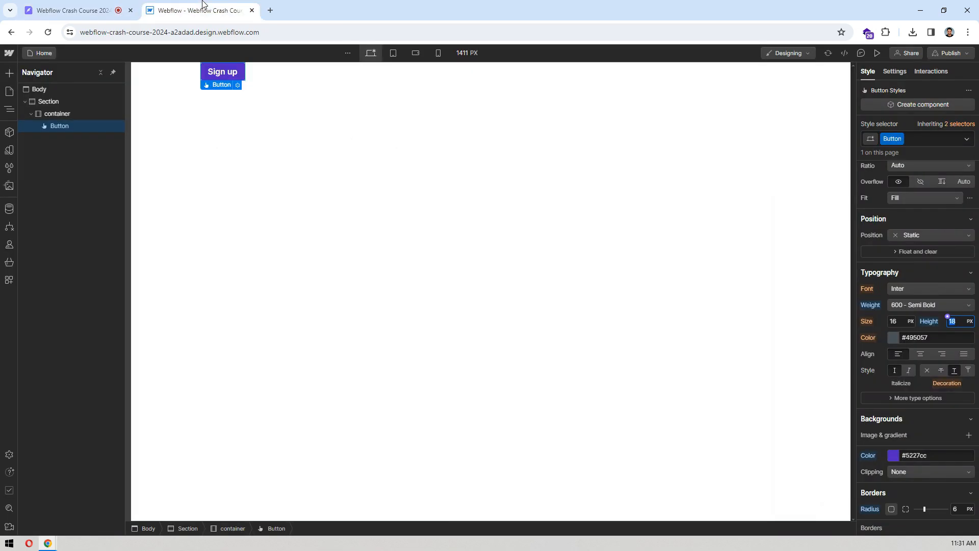
scroll(949, 230, up, 4)
click(918, 237)
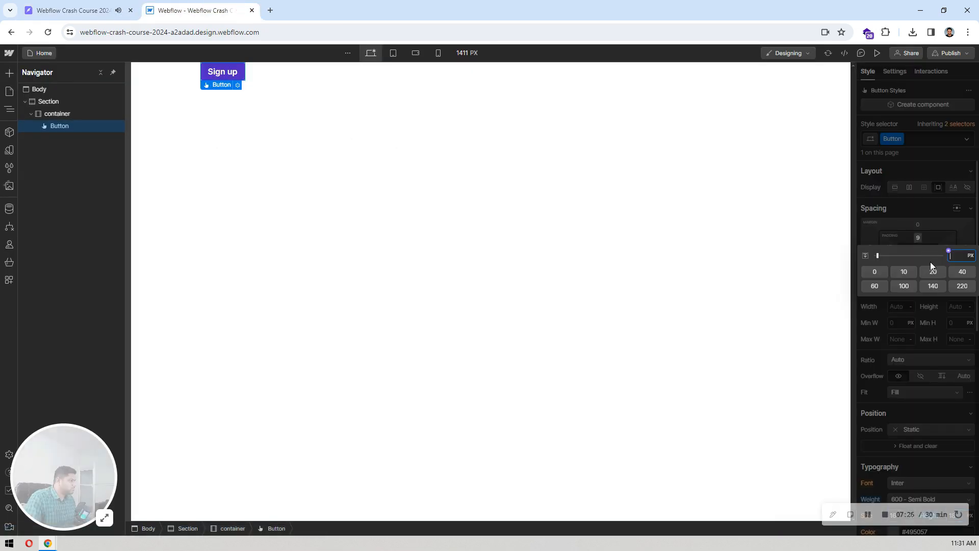
click(908, 270)
click(925, 218)
click(917, 257)
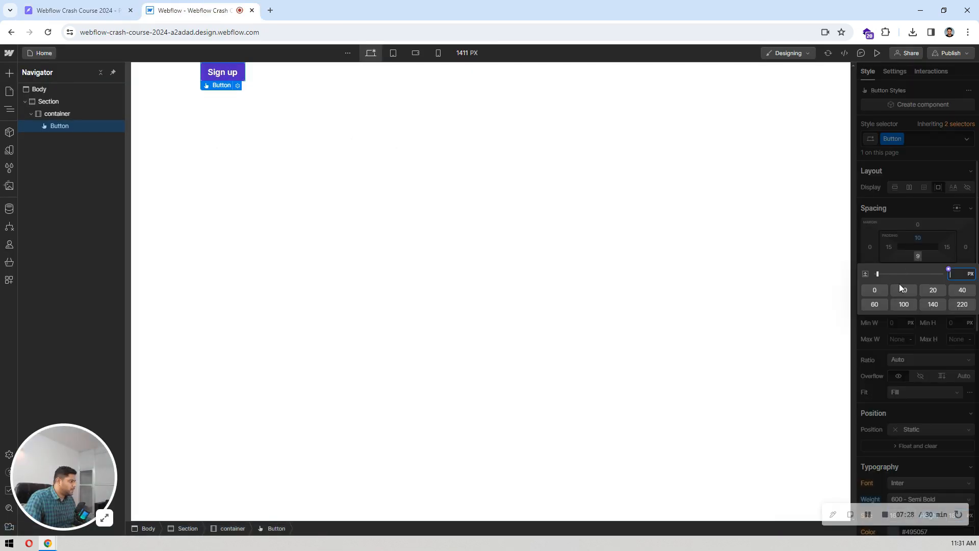
click(900, 287)
- Set the Sign up button's left and right padding to 16 px
click(912, 243)
click(889, 247)
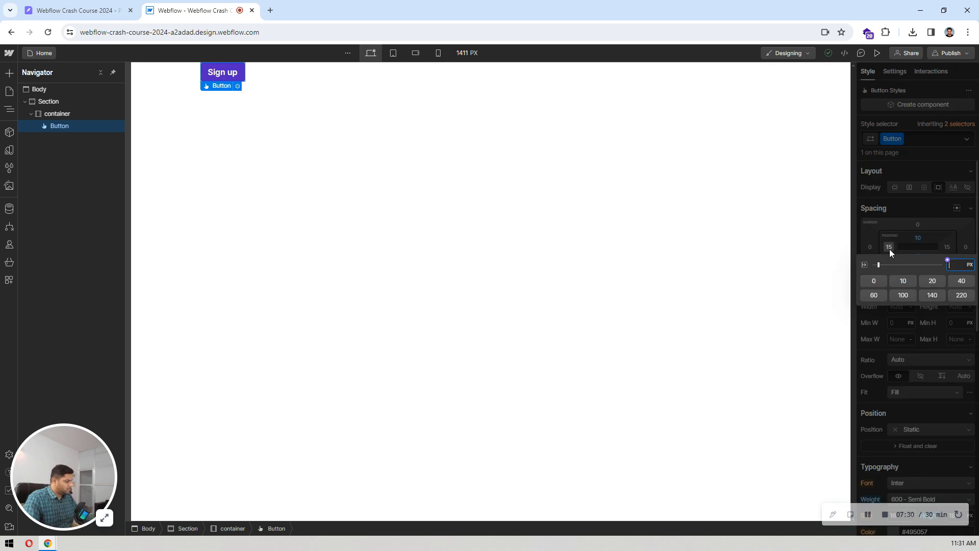
text(16)
key(Return)
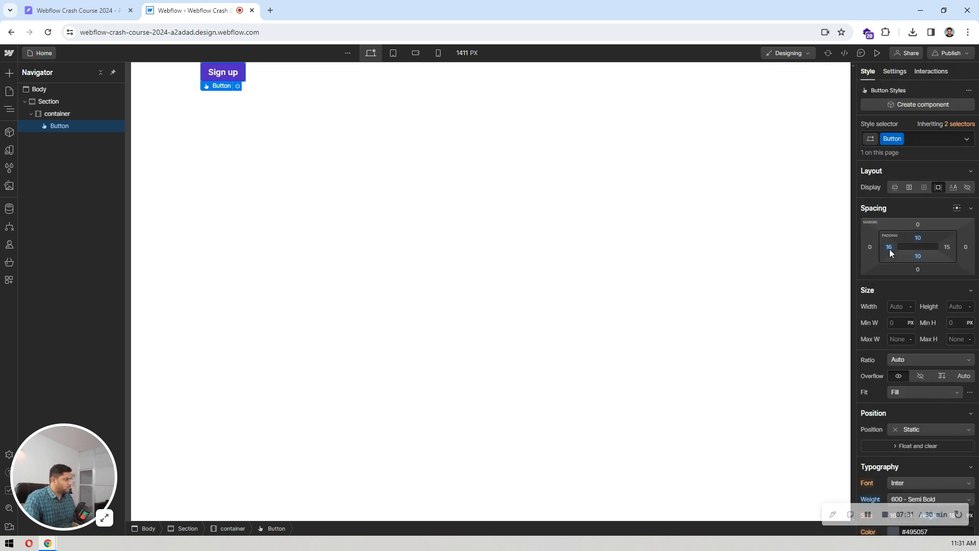
click(946, 247)
key(Return)
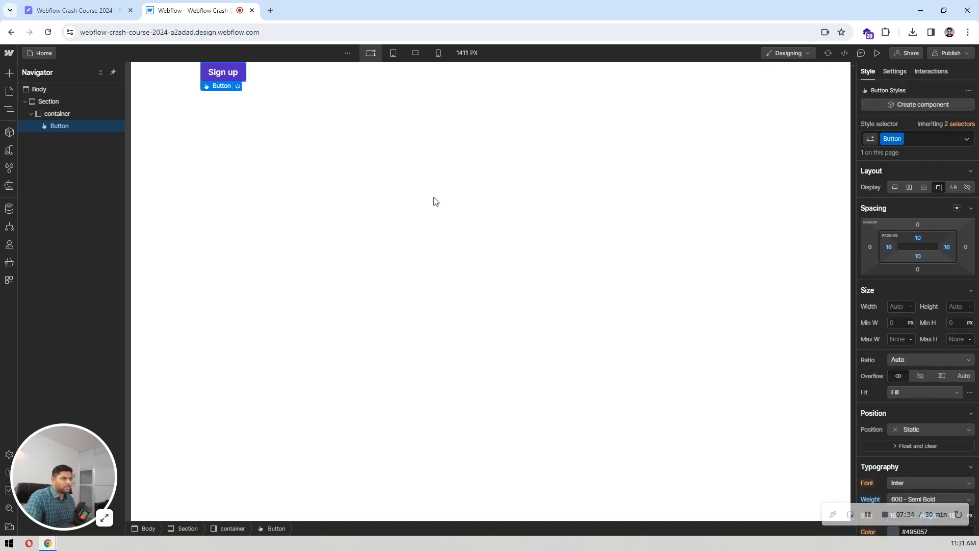
- Duplicate the Sign up button inside the container
click(247, 200)
click(242, 77)
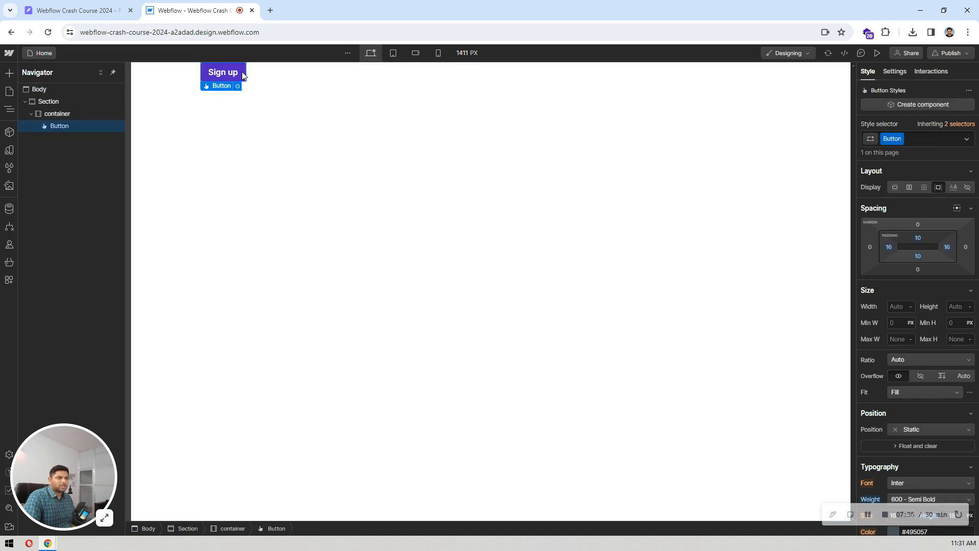
key(ctrl+d)
click(267, 101)
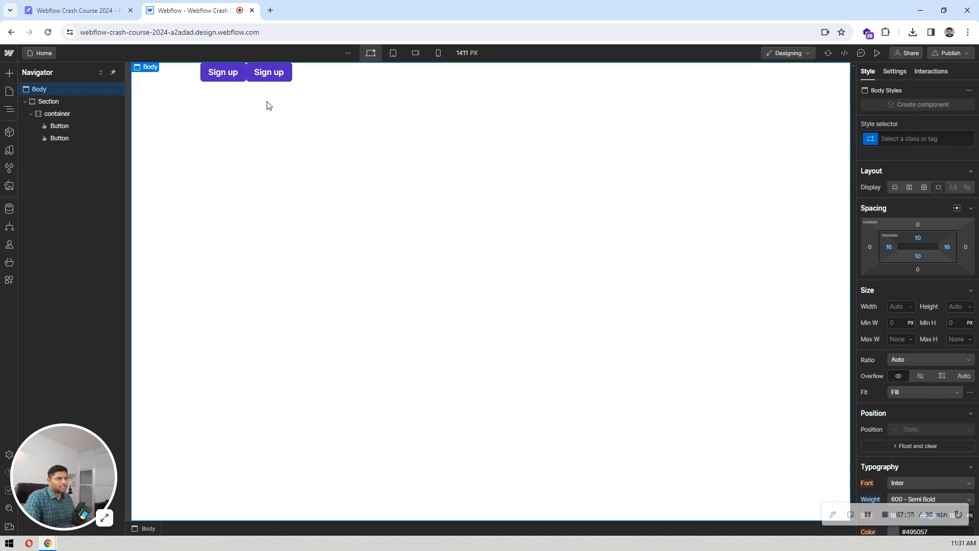
click(236, 74)
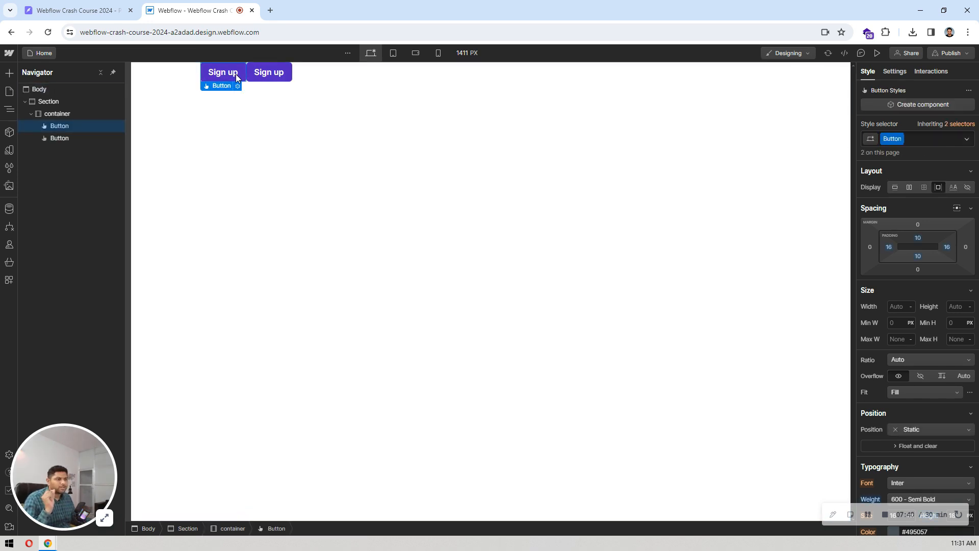
- Add a new combo class named Large to the duplicated button
click(268, 73)
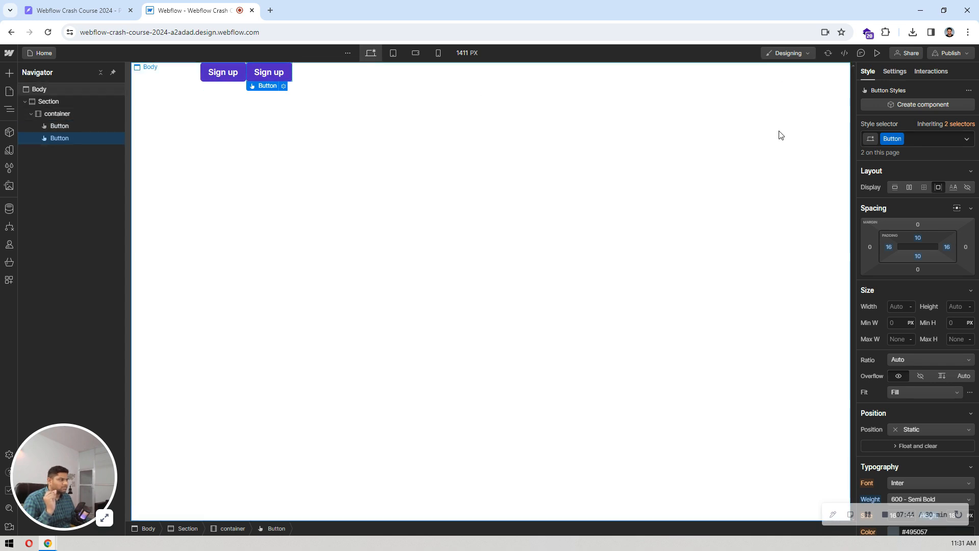
click(913, 135)
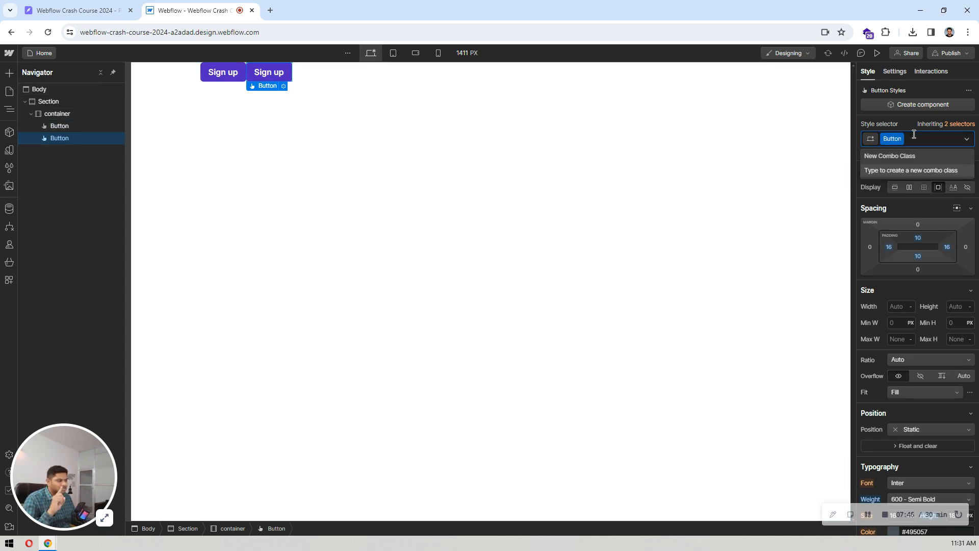
text(Lag)
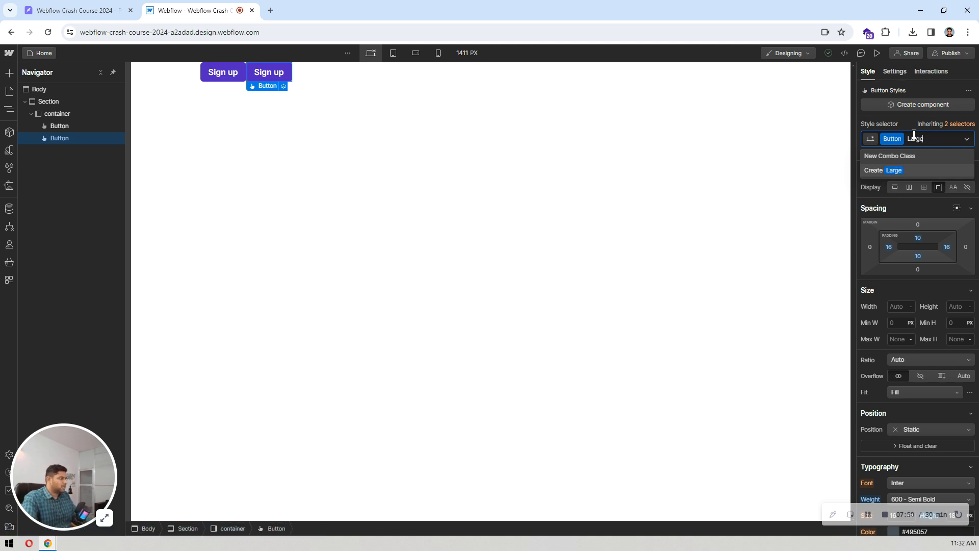
key(Return)
- Check the hero's Try Scale - Free button in Pixso and set the Large button's top and bottom padding to 16 px in Webflow
click(86, 7)
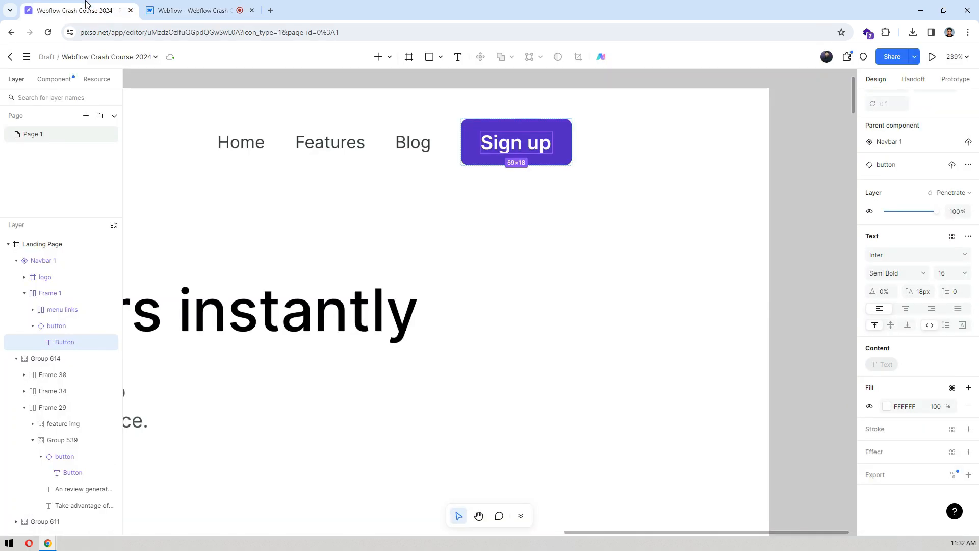
click(651, 166)
scroll(651, 166, down, 5)
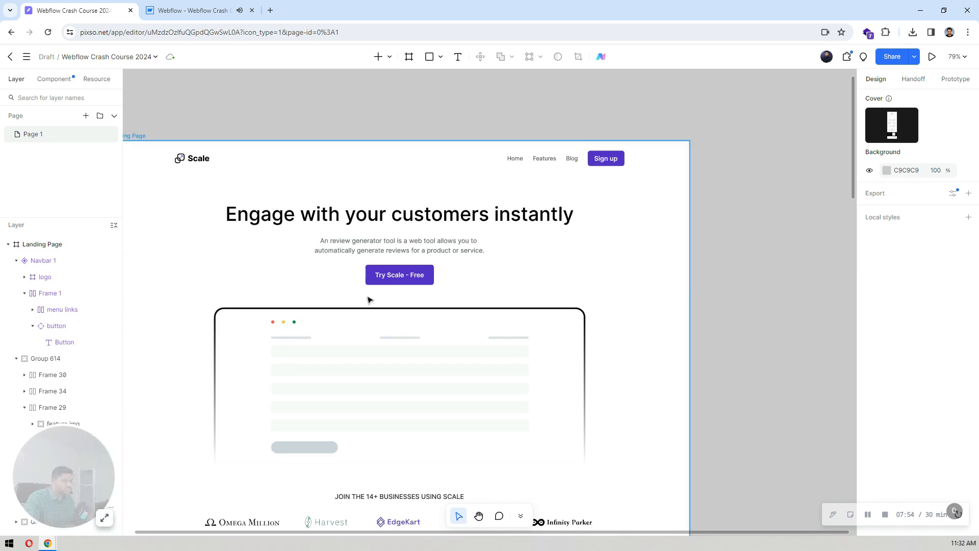
scroll(369, 299, up, 5)
click(439, 251)
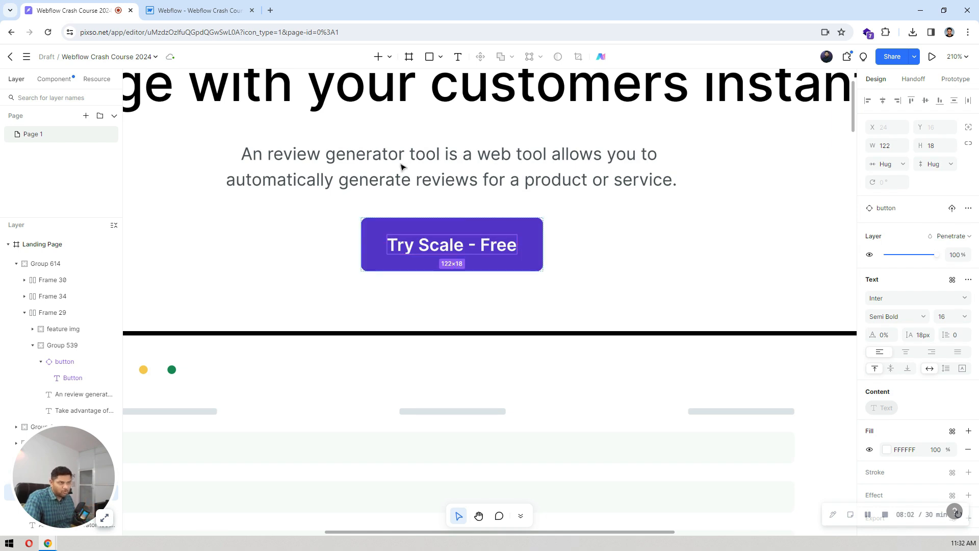
click(201, 11)
click(917, 238)
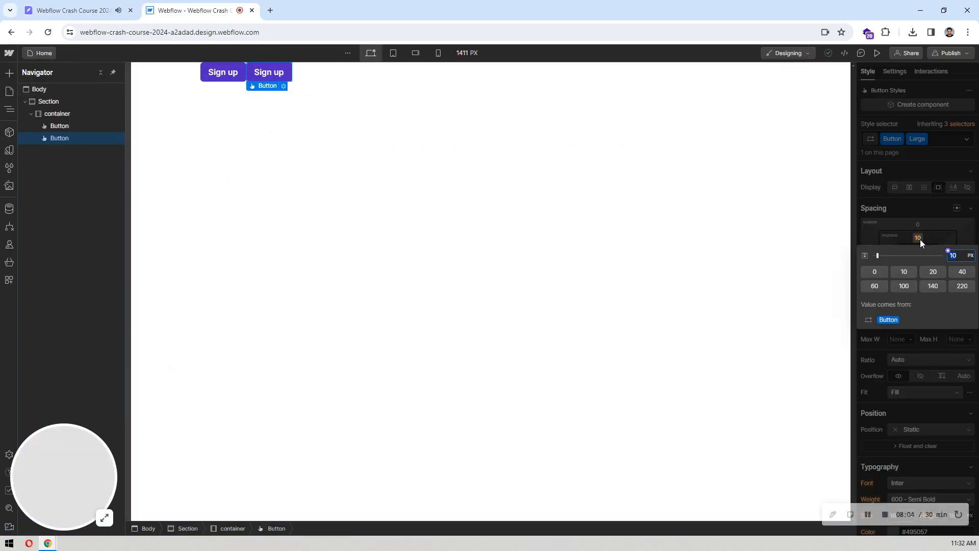
text(16)
key(Return)
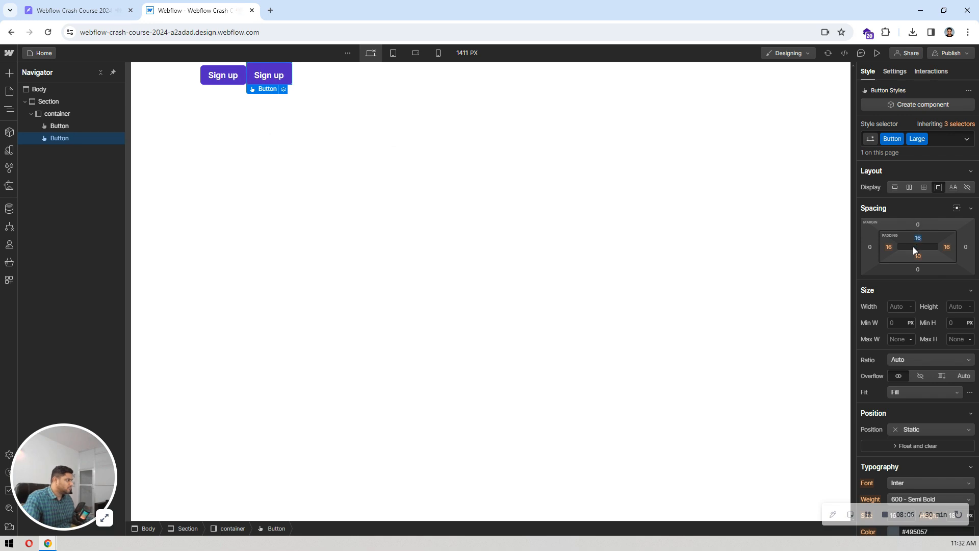
click(918, 255)
text(16)
key(Return)
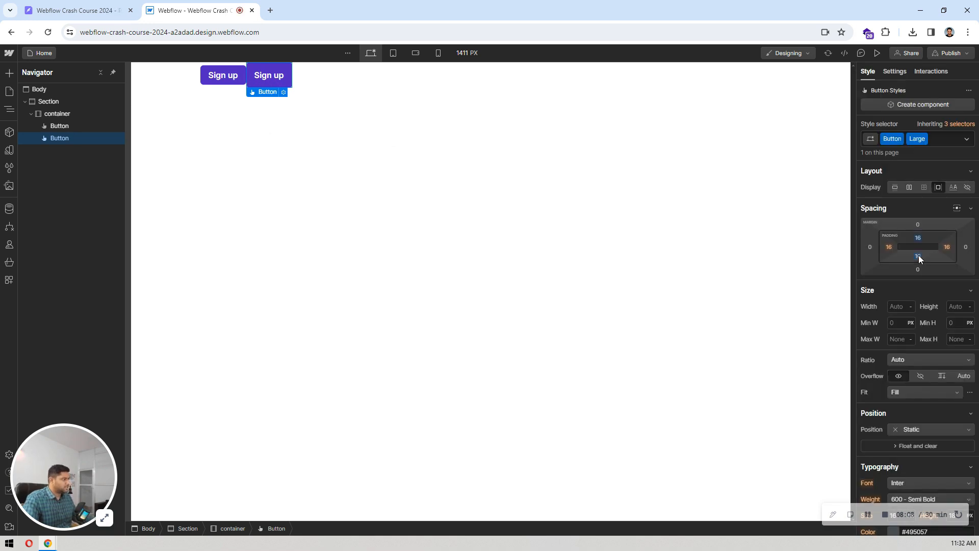
- Set the Large button's left and right padding to 24 px
click(888, 247)
text(24)
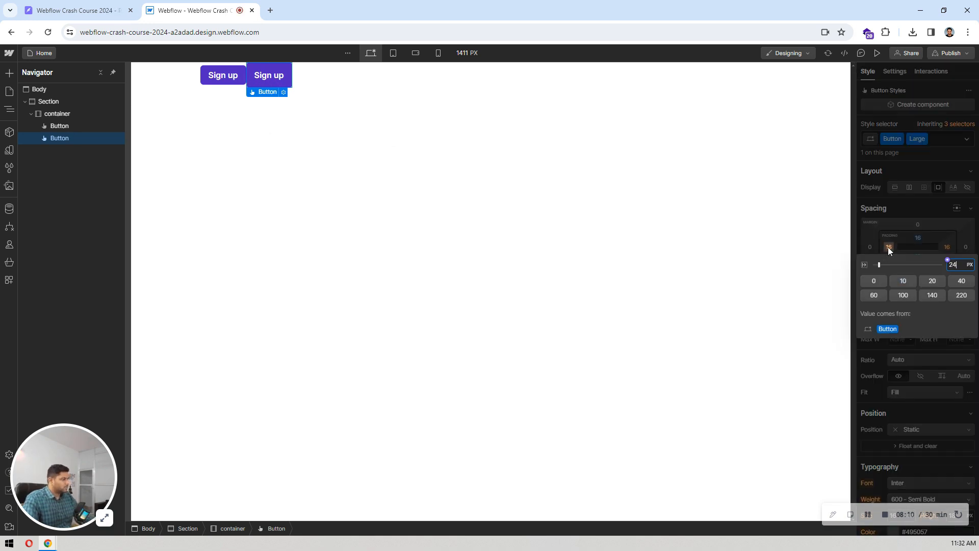
key(Return)
click(944, 247)
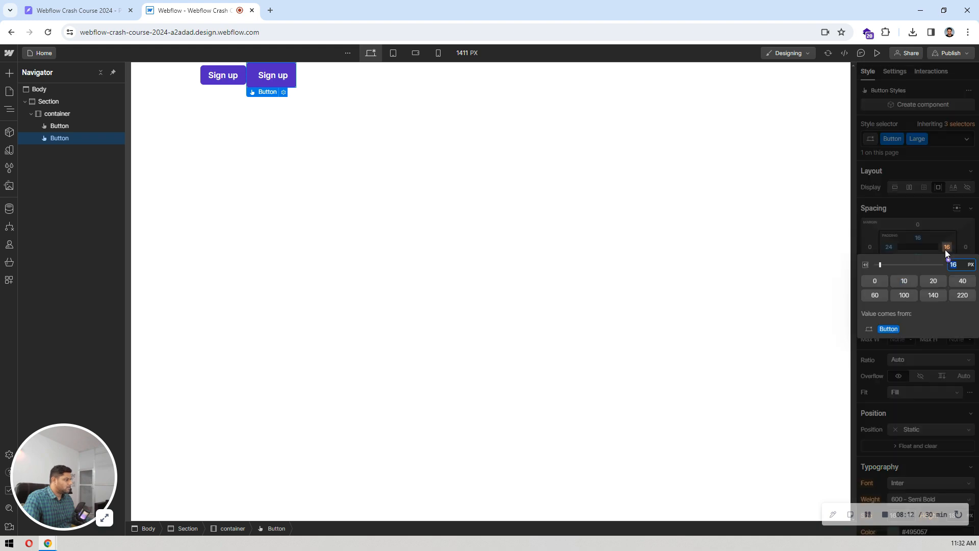
text(24)
key(Return)
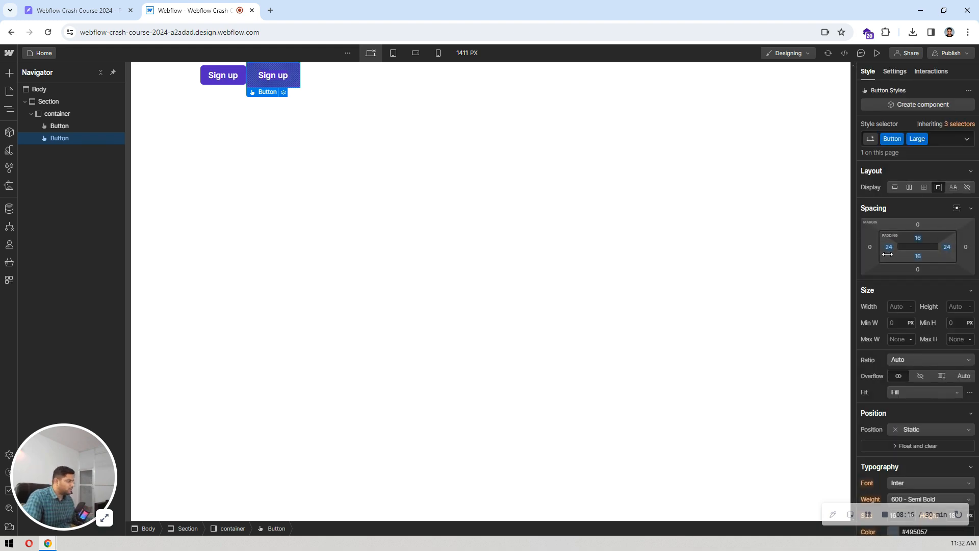
drag(888, 254, 892, 255)
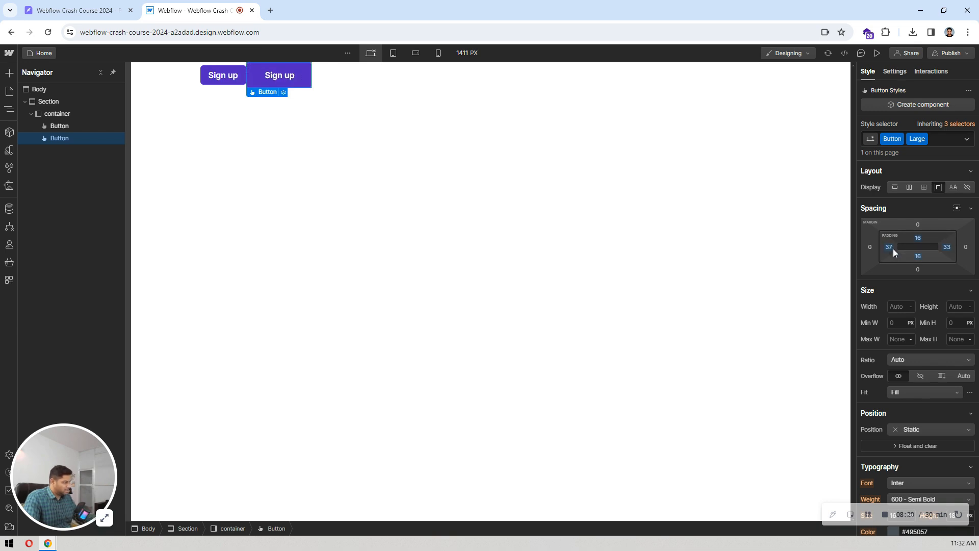
click(888, 248)
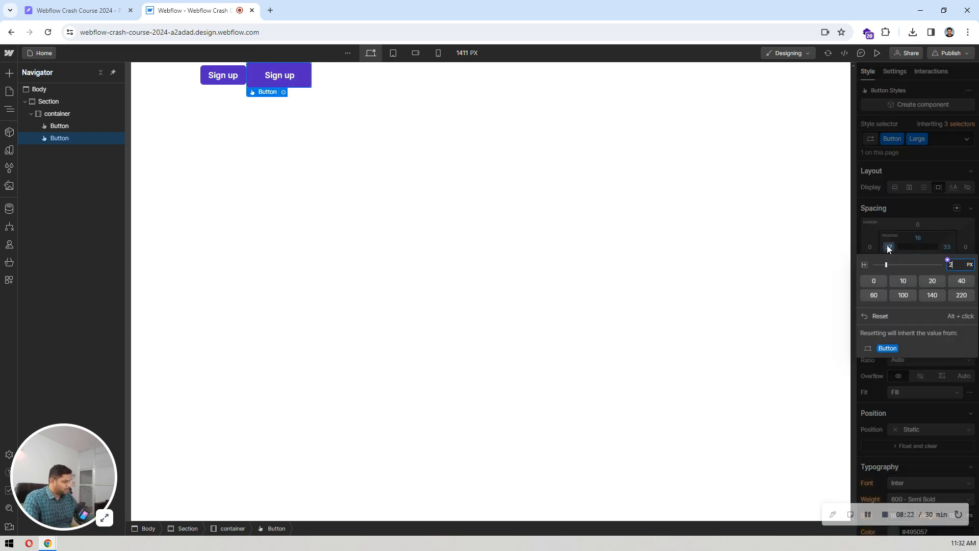
key(Return)
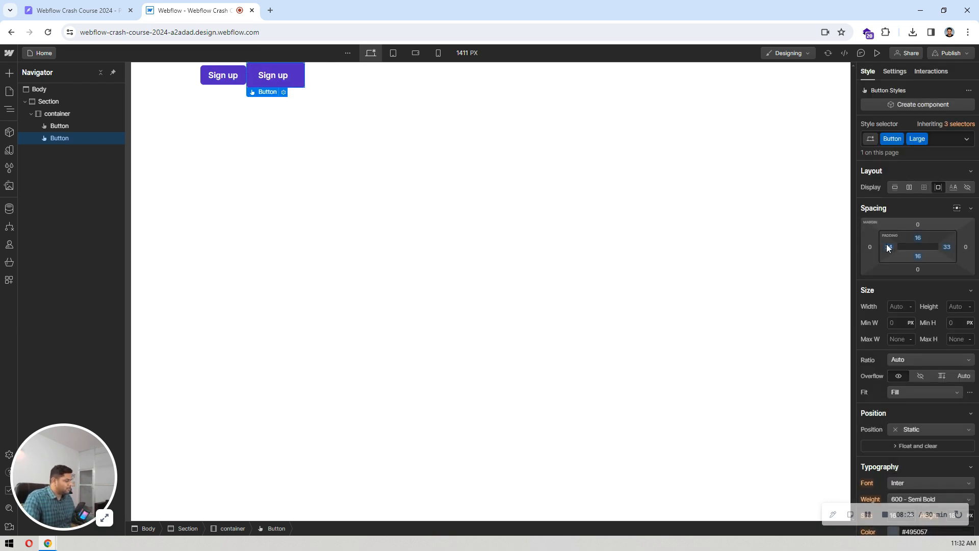
click(946, 246)
key(Return)
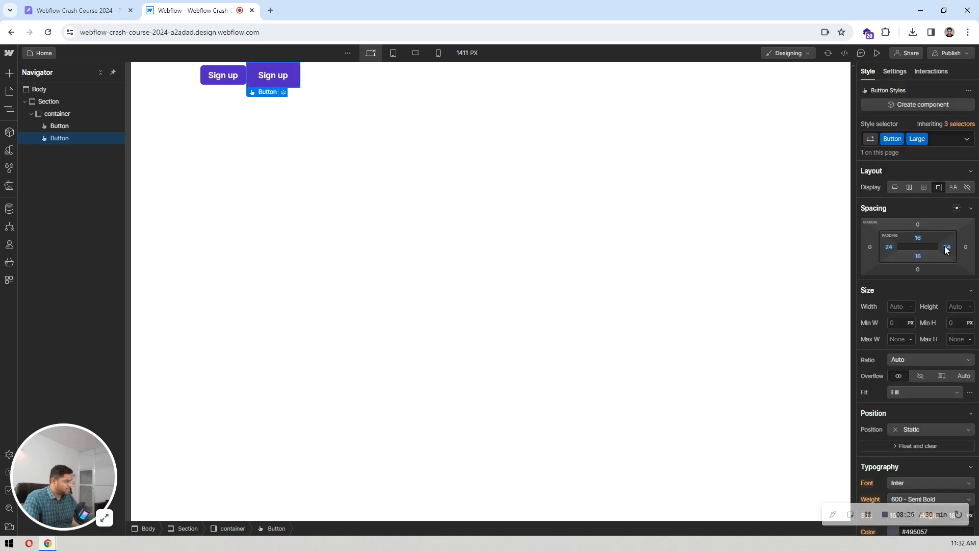
- Copy the label "Try Scale - Free" from the Pixso hero button and replace the Large button's text in Webflow with it
click(274, 187)
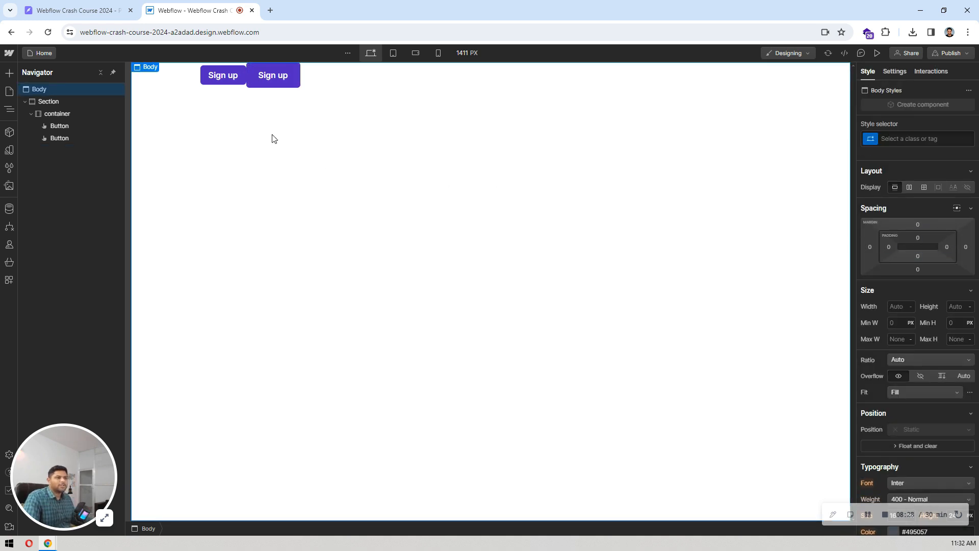
click(232, 76)
click(268, 76)
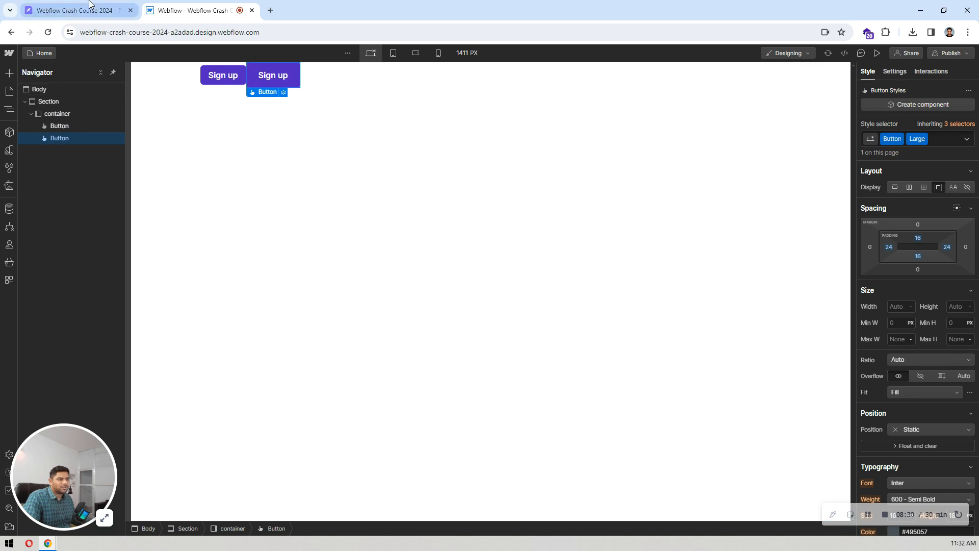
click(76, 10)
double_click(428, 247)
key(ctrl+c)
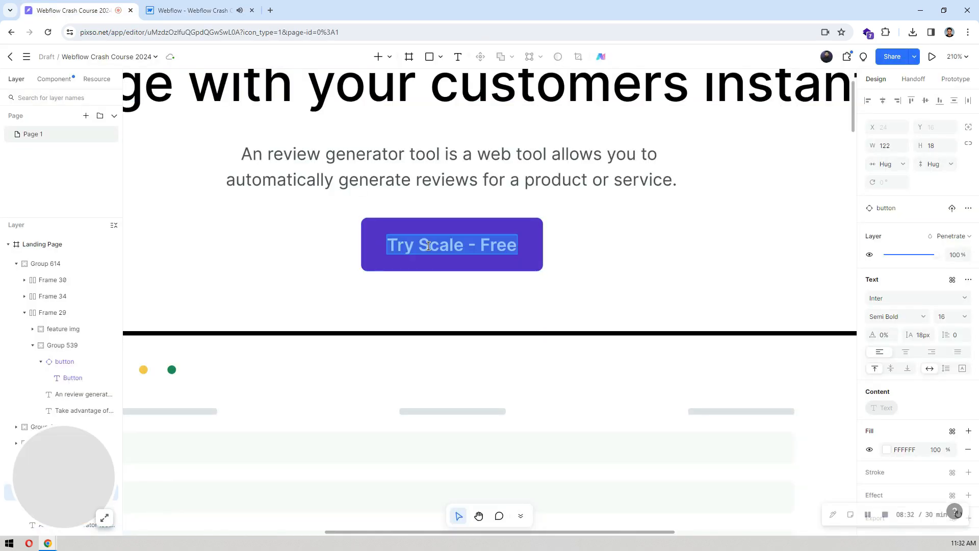
click(224, 9)
double_click(283, 76)
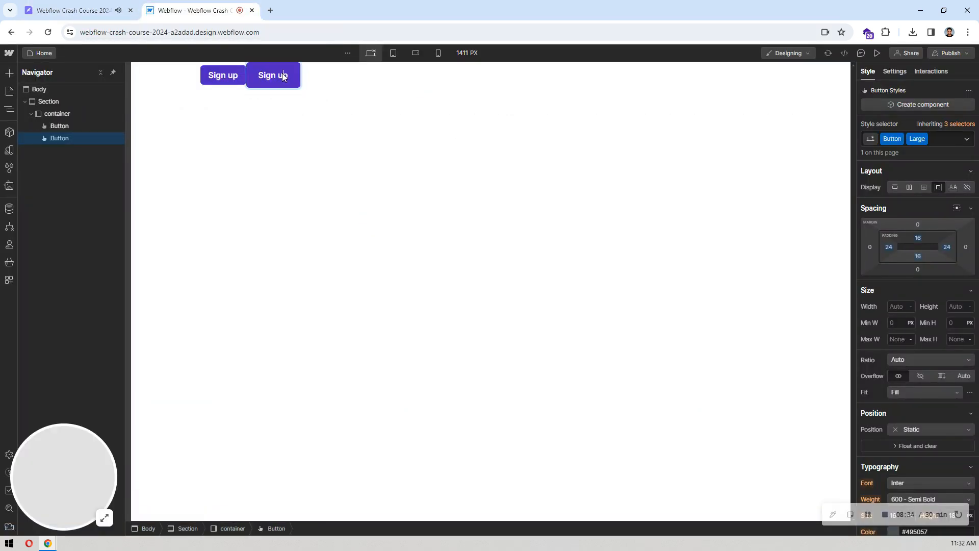
key(ctrl+v)
click(403, 133)
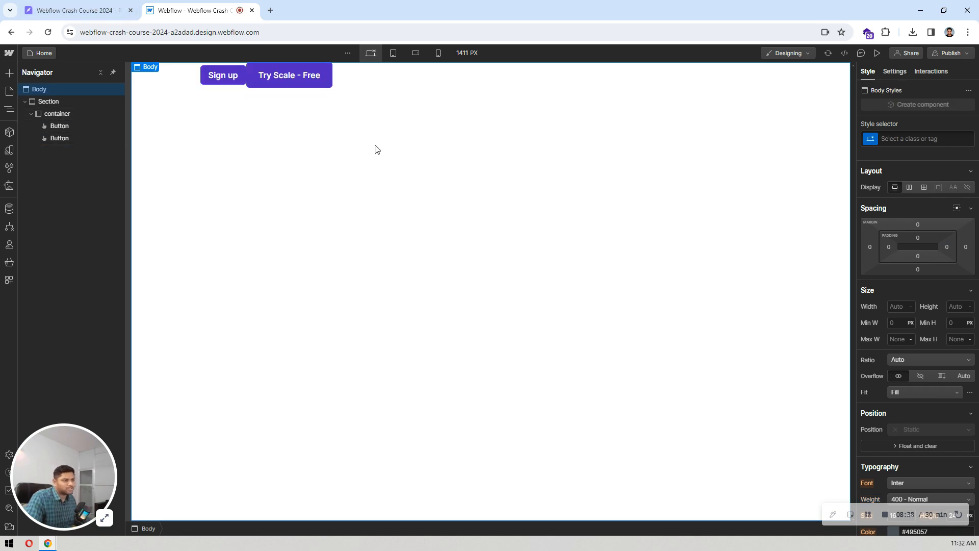
click(234, 80)
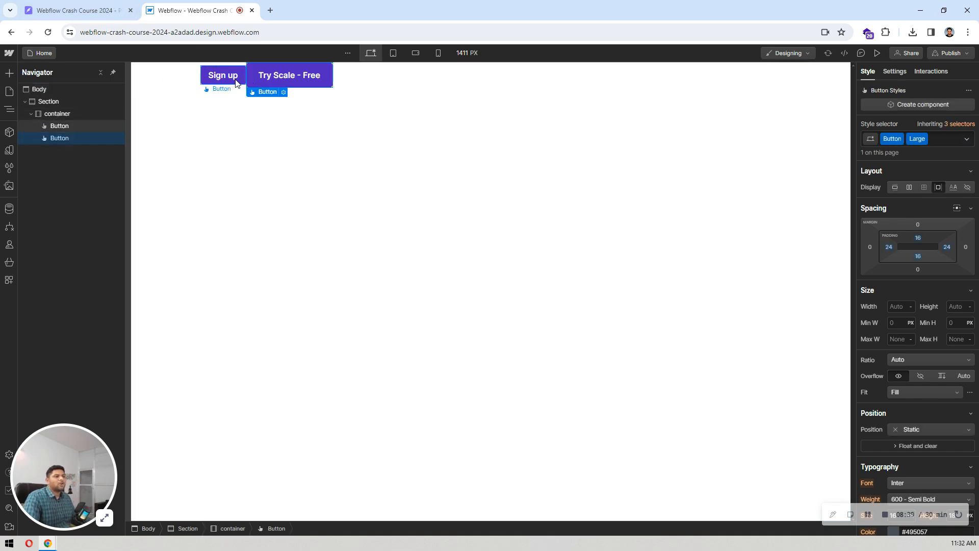
click(280, 78)
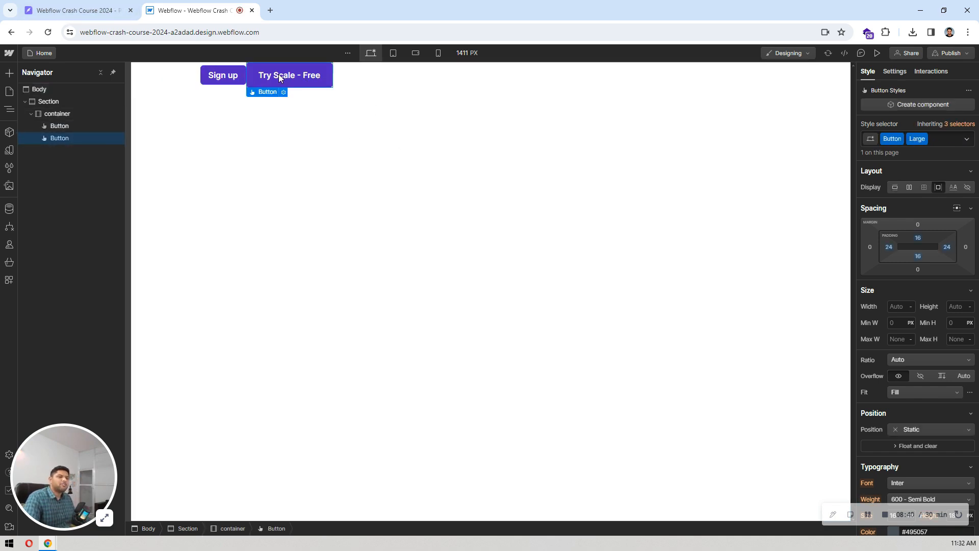
click(60, 126)
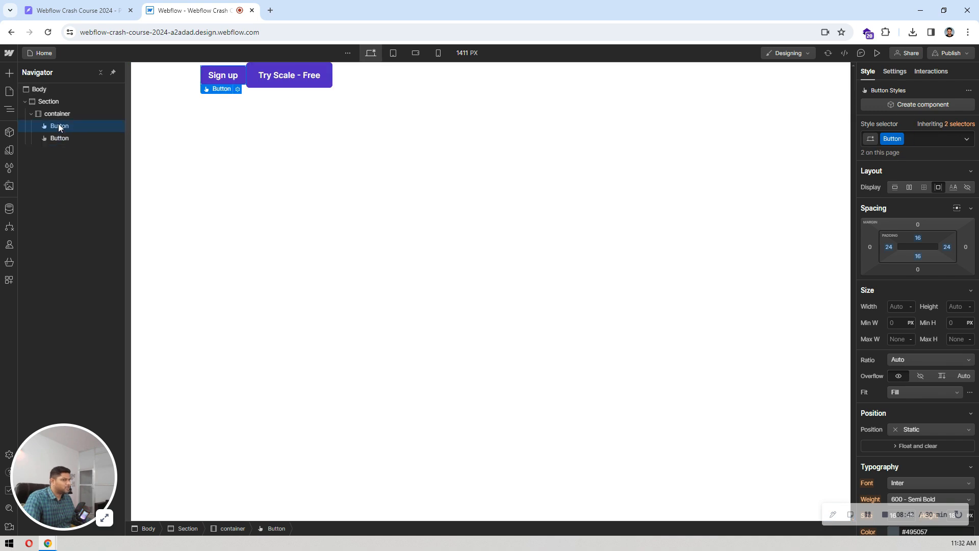
- Add a new Button element directly to the page body
click(330, 166)
key(ctrl+k)
text(button)
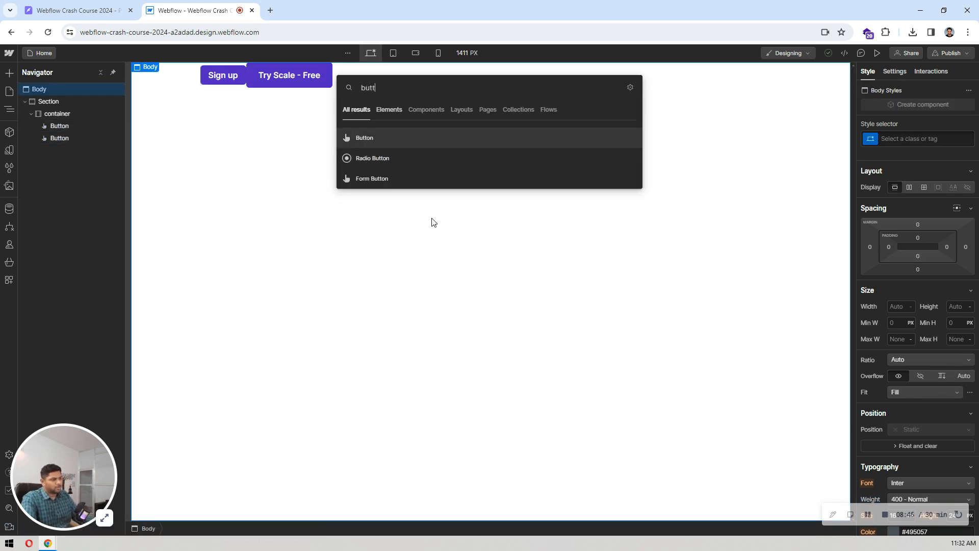
key(Return)
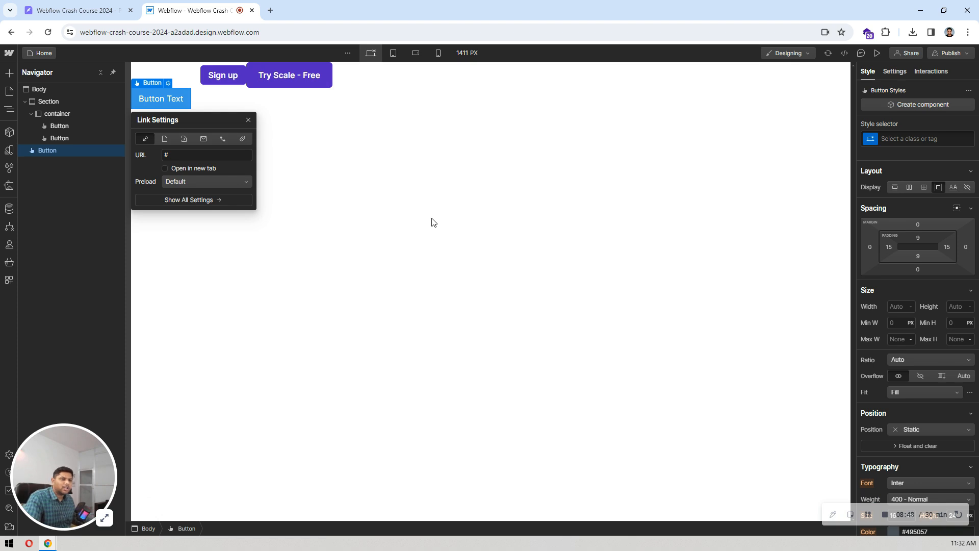
click(178, 99)
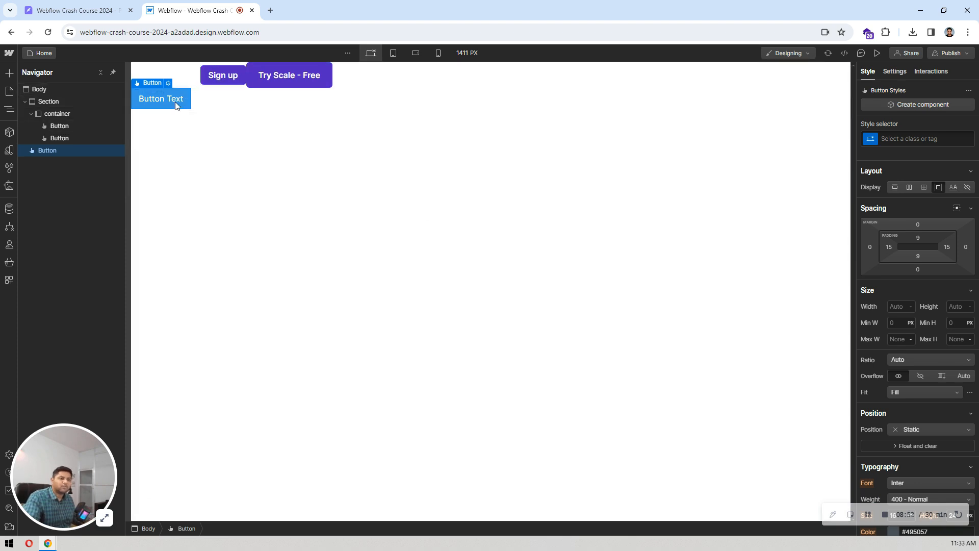
- Apply the existing Button class to the new body button and delete that button from the page
click(903, 140)
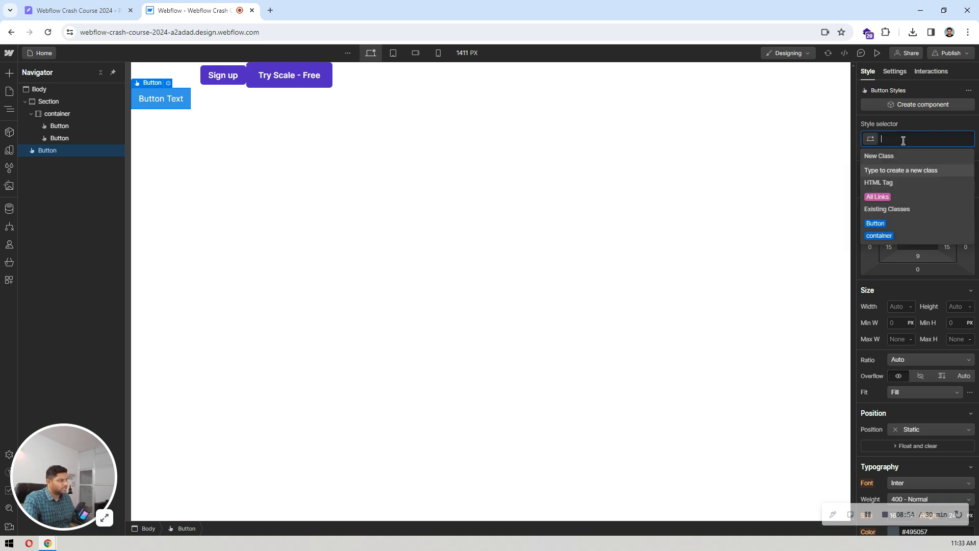
click(884, 224)
click(368, 163)
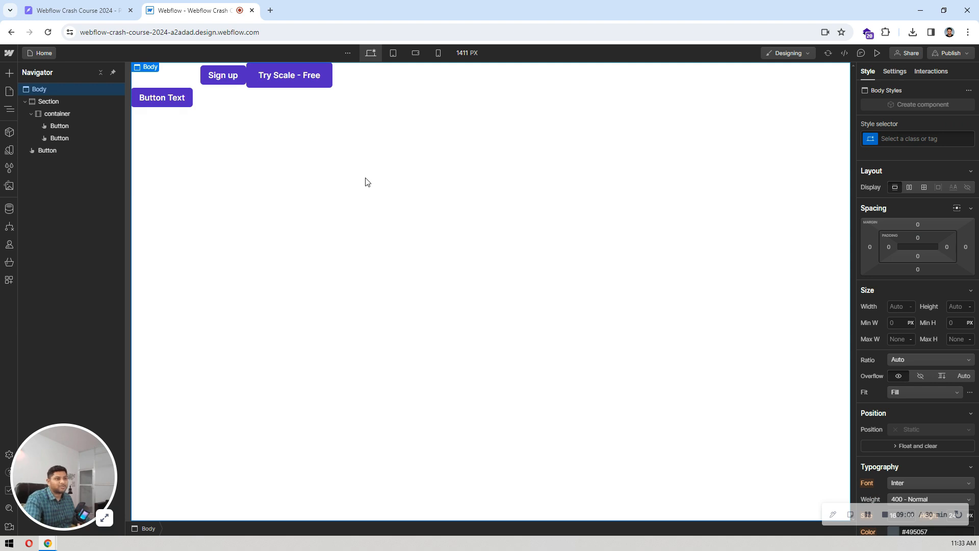
click(134, 92)
key(Delete)
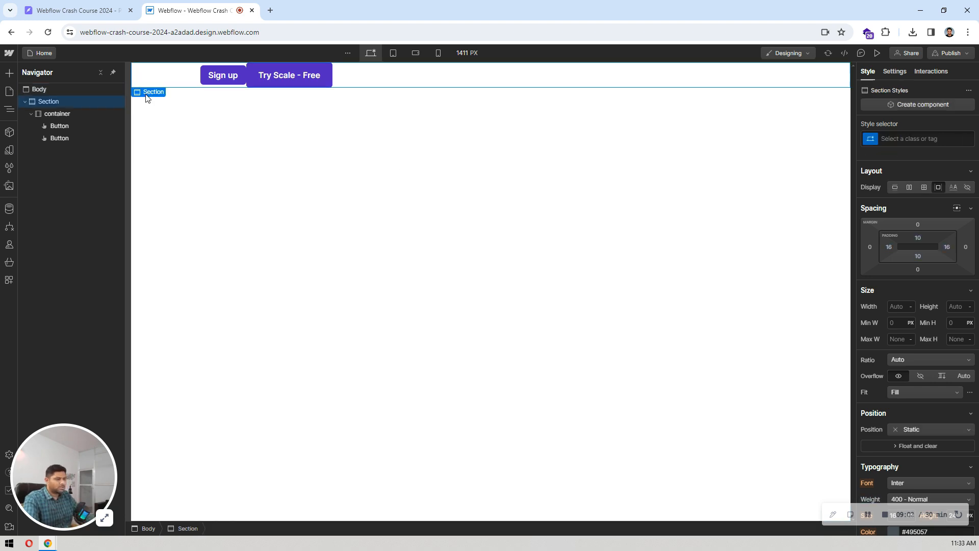
- Delete the Sign up and Try Scale - Free buttons from the container
click(234, 69)
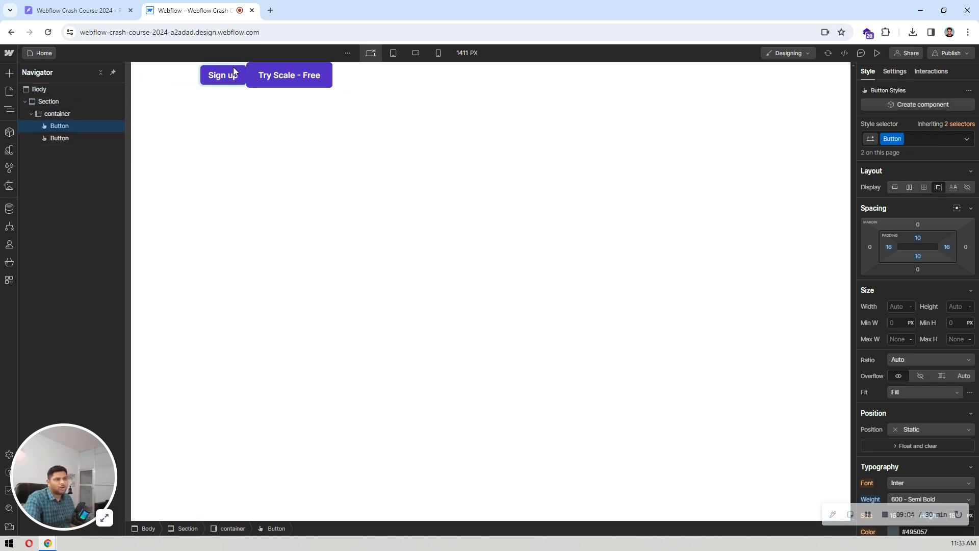
click(253, 96)
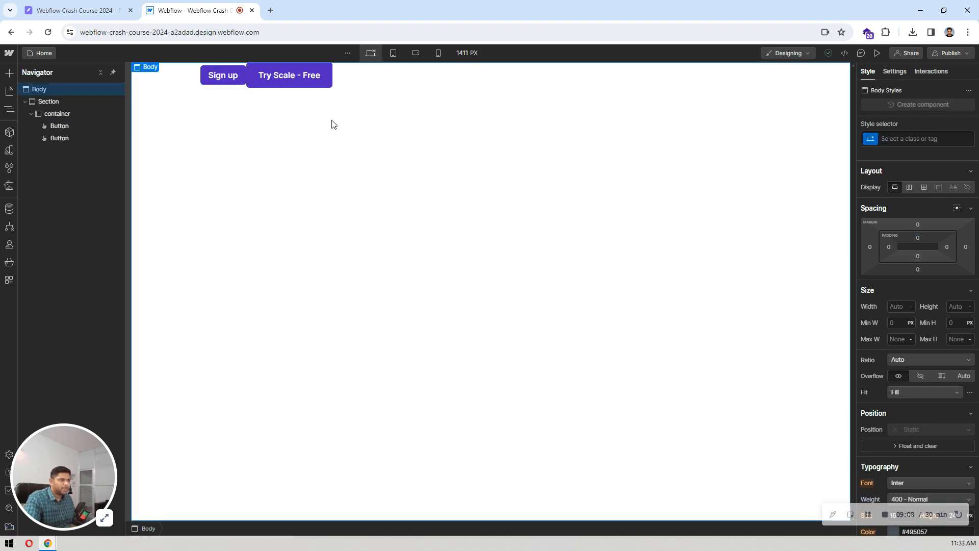
click(284, 75)
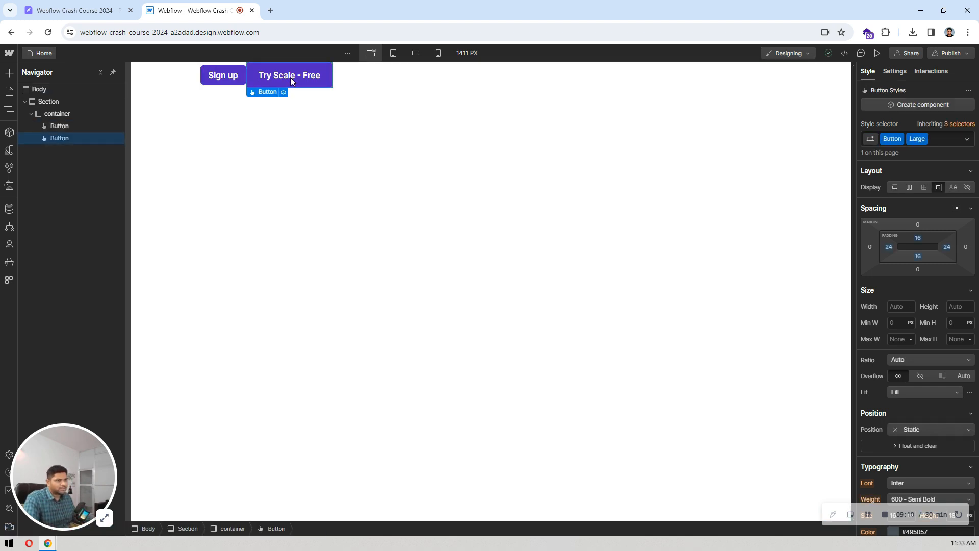
click(235, 76)
key(Delete)
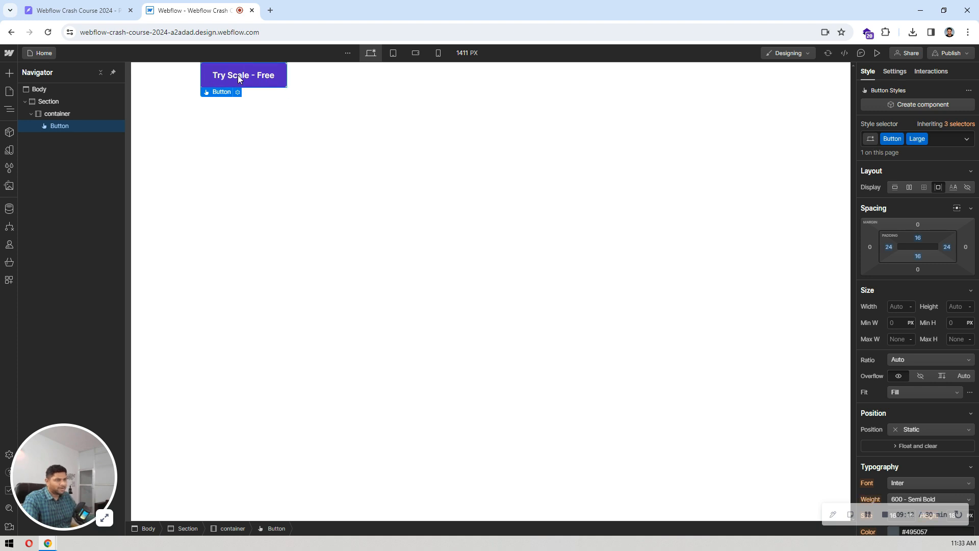
key(Delete)
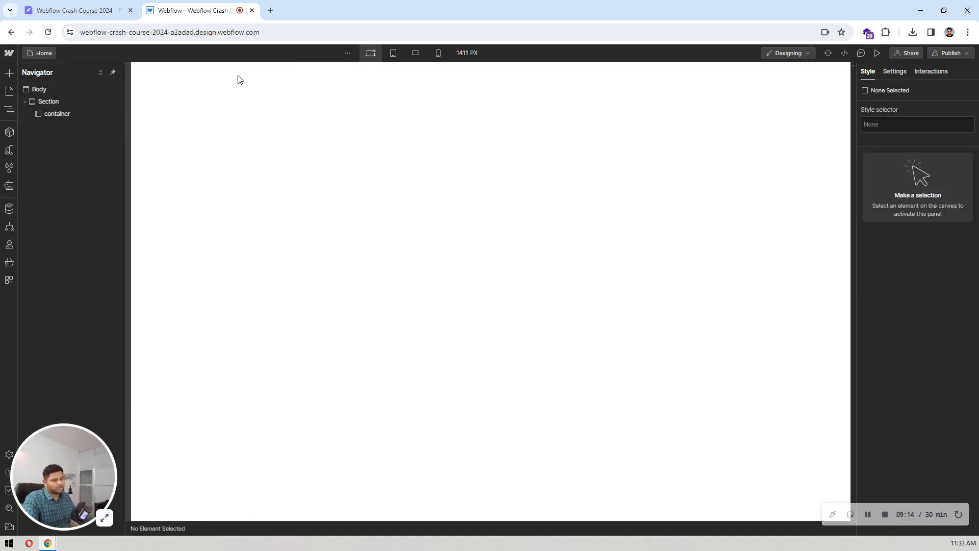
- Look over the hero heading in the Pixso design and add a Heading element inside the container in Webflow
click(80, 112)
click(86, 6)
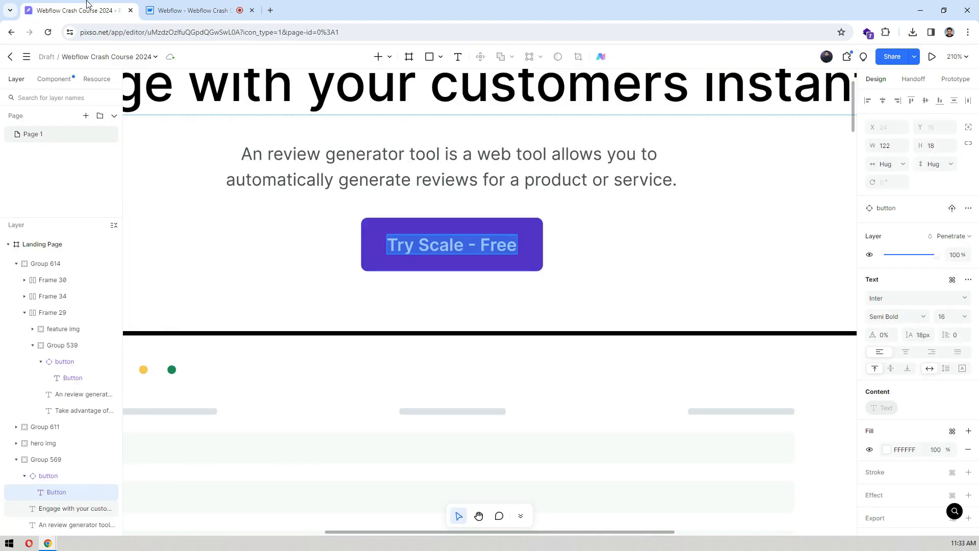
scroll(288, 136, down, 5)
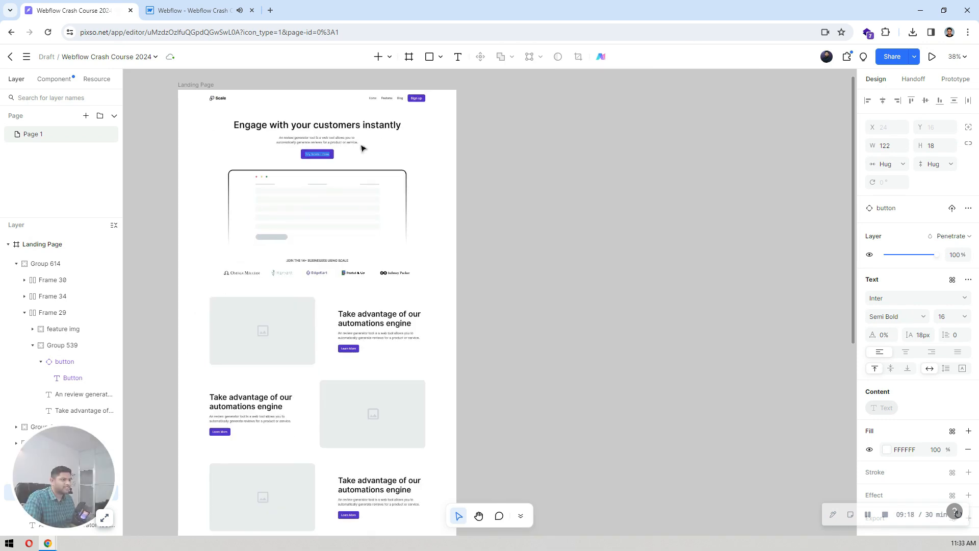
scroll(560, 163, up, 3)
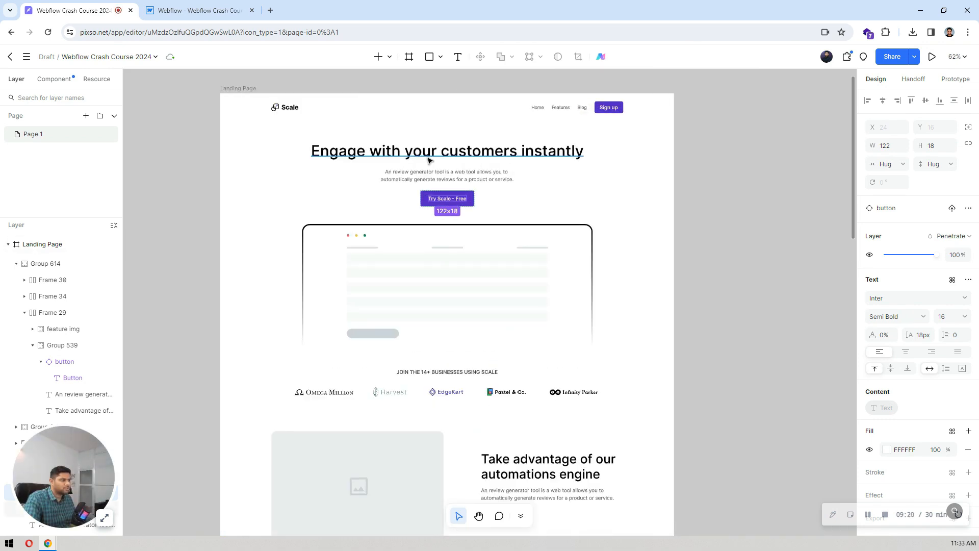
click(190, 6)
click(402, 142)
click(84, 117)
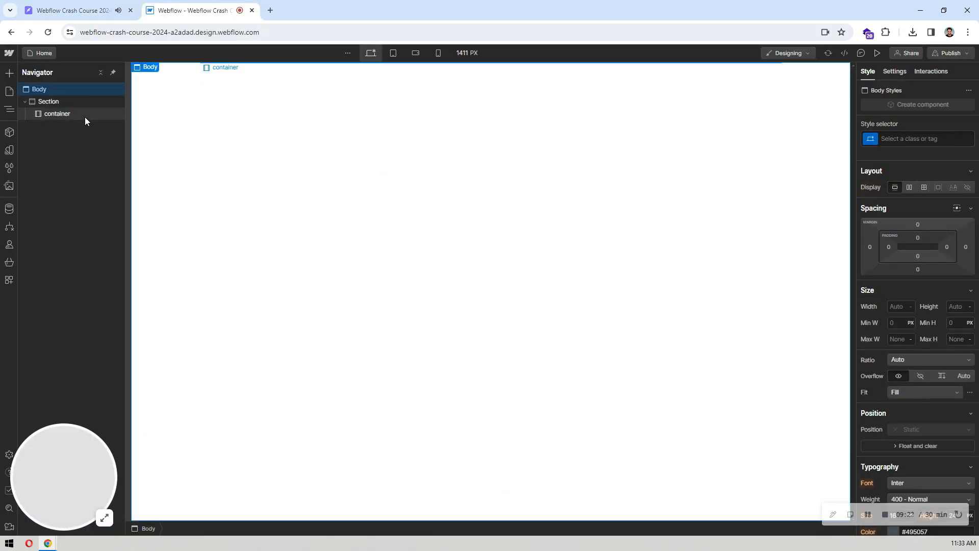
key(ctrl+e)
text(hea)
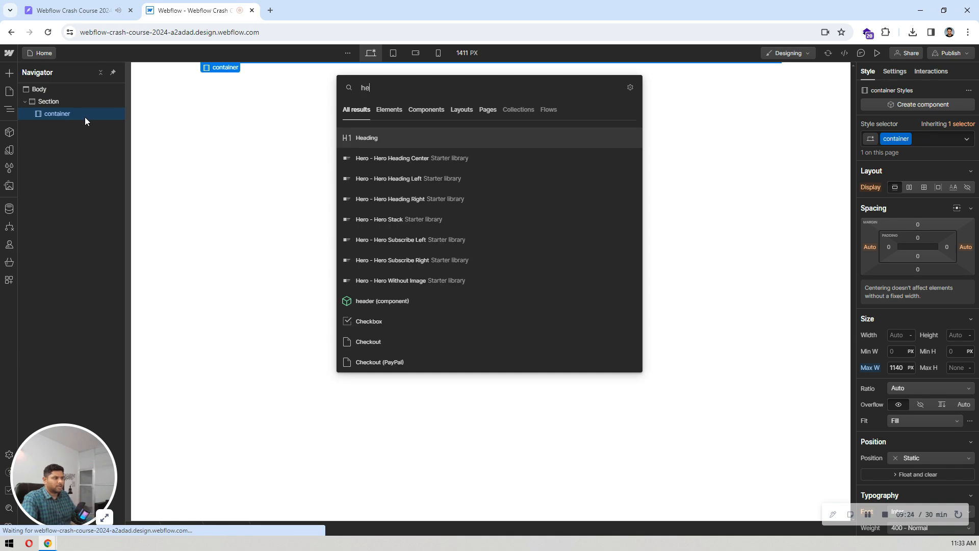
key(Return)
- Duplicate the heading five times inside the container to make six headings
click(70, 126)
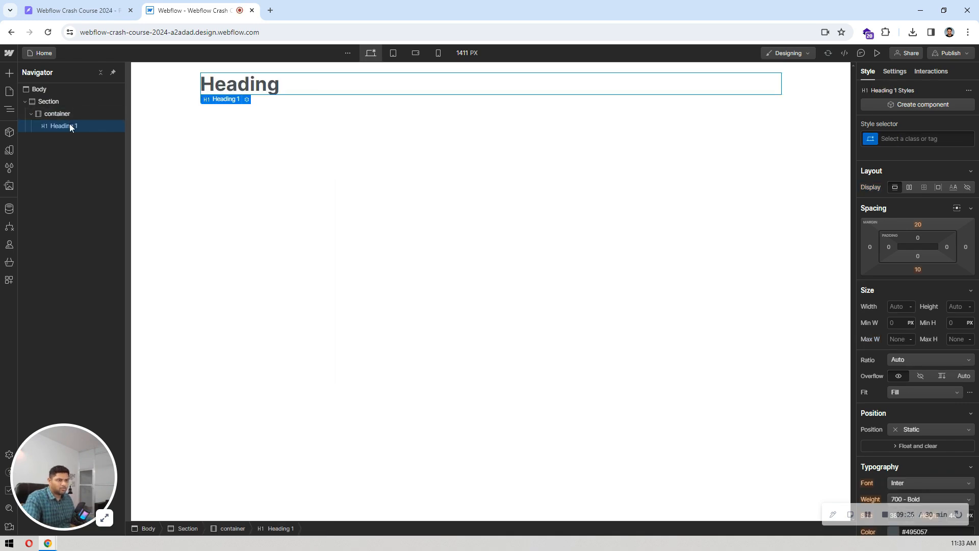
key(ctrl+c)
key(ctrl+v)
key(ctrl+v)
key(ctrl+v)
key(ctrl+v)
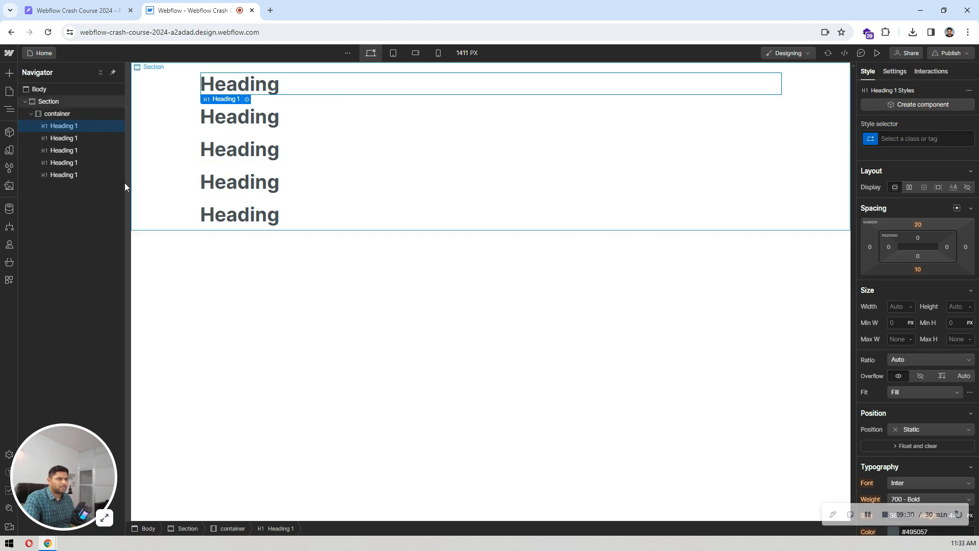
click(81, 175)
key(ctrl+v)
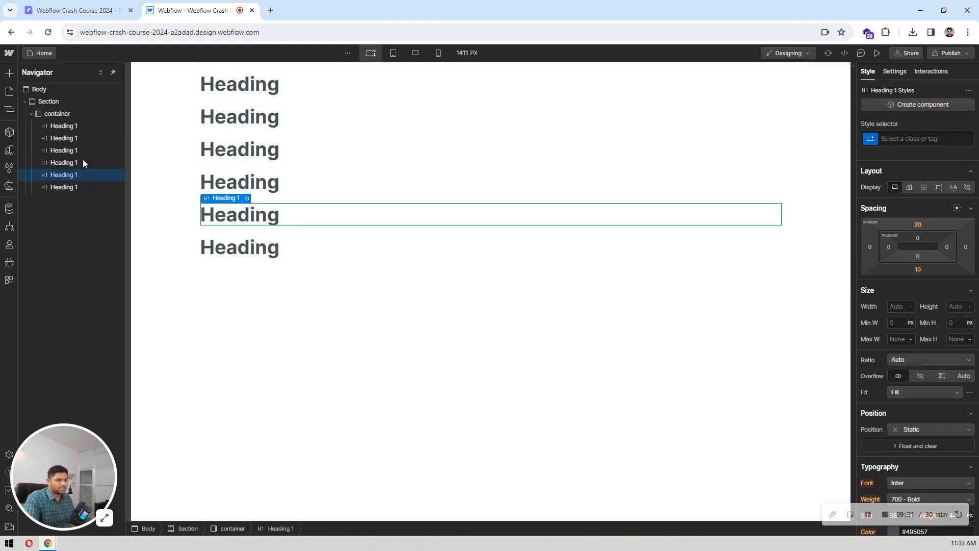
- Set the heading types of the first three headings to H1, H2 and H3 in order
click(74, 128)
click(895, 72)
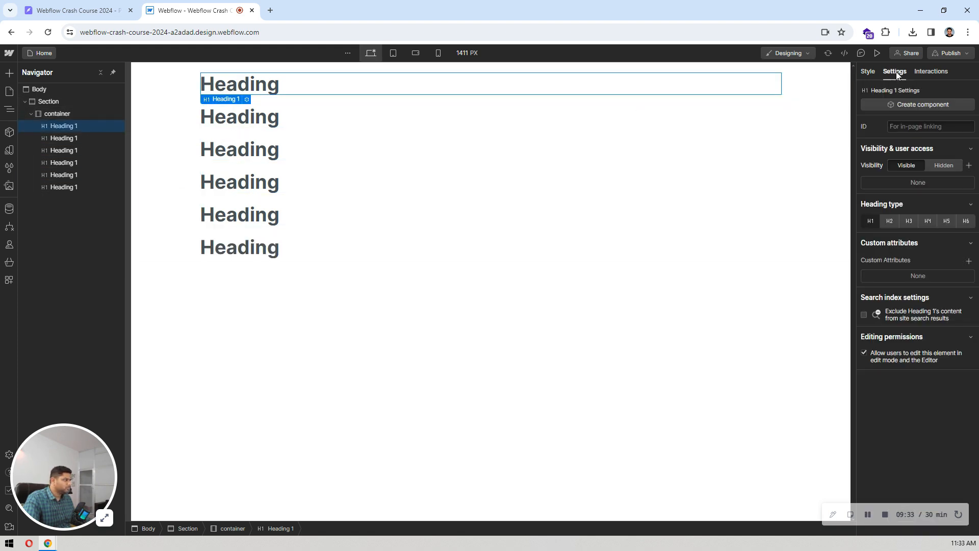
click(885, 221)
click(872, 222)
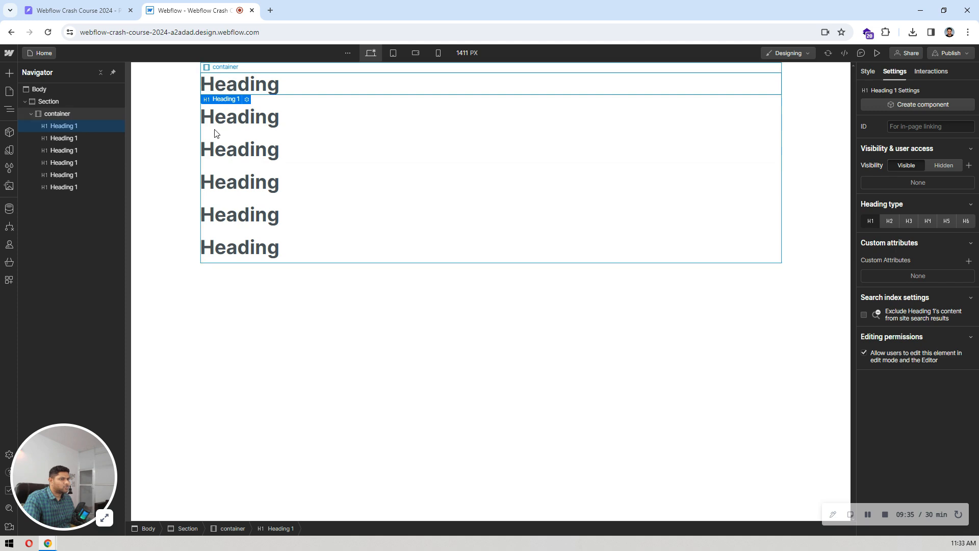
click(251, 119)
click(889, 221)
click(267, 145)
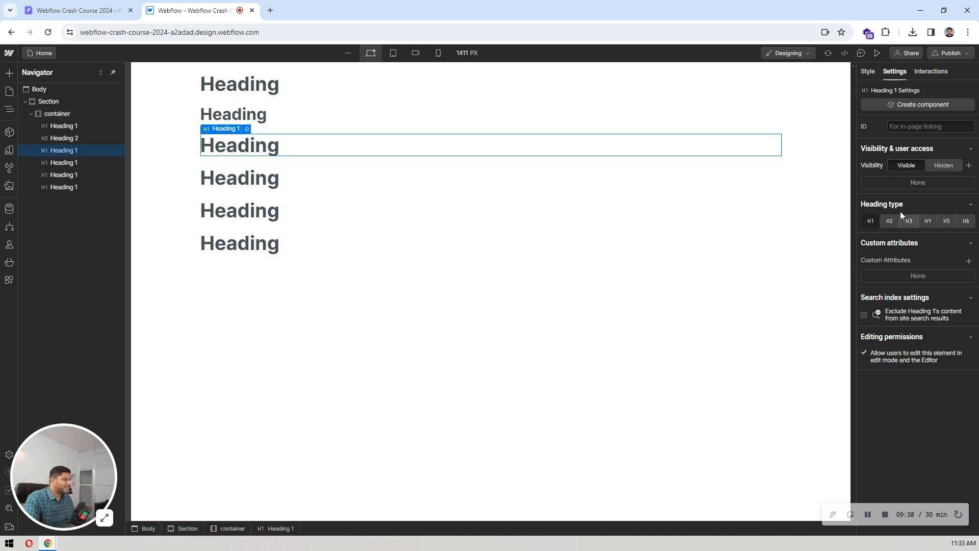
click(910, 220)
- Set the heading types of the fourth, fifth and sixth headings to H4, H5 and H6
click(269, 169)
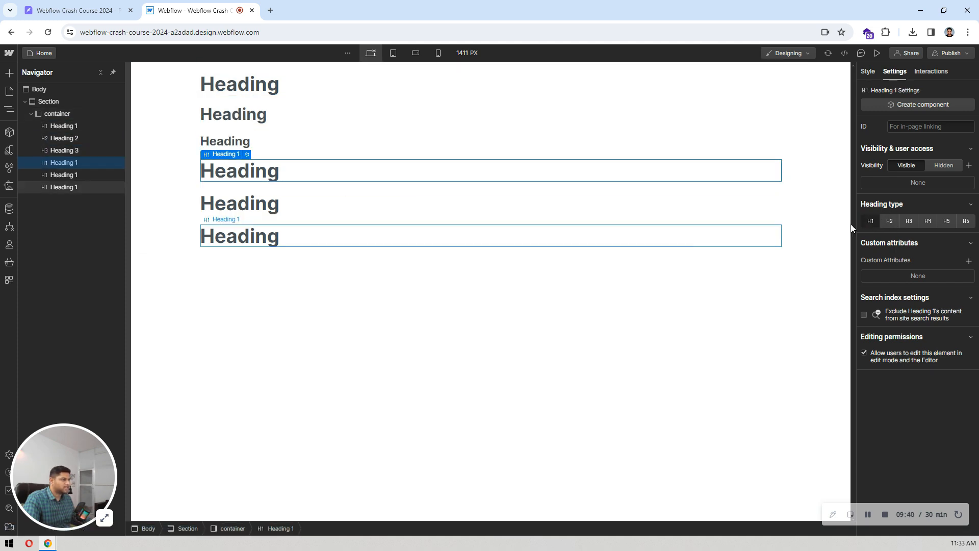
click(929, 220)
click(260, 193)
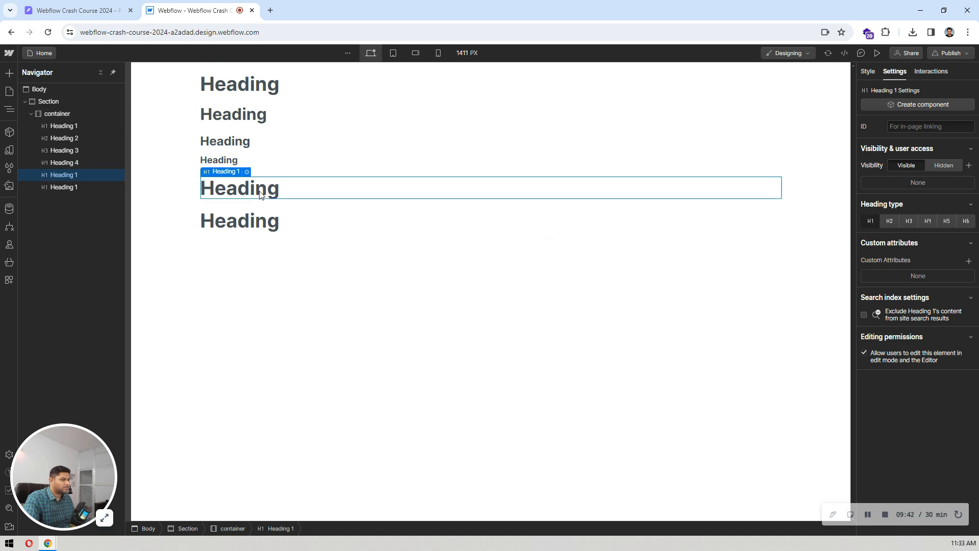
click(945, 221)
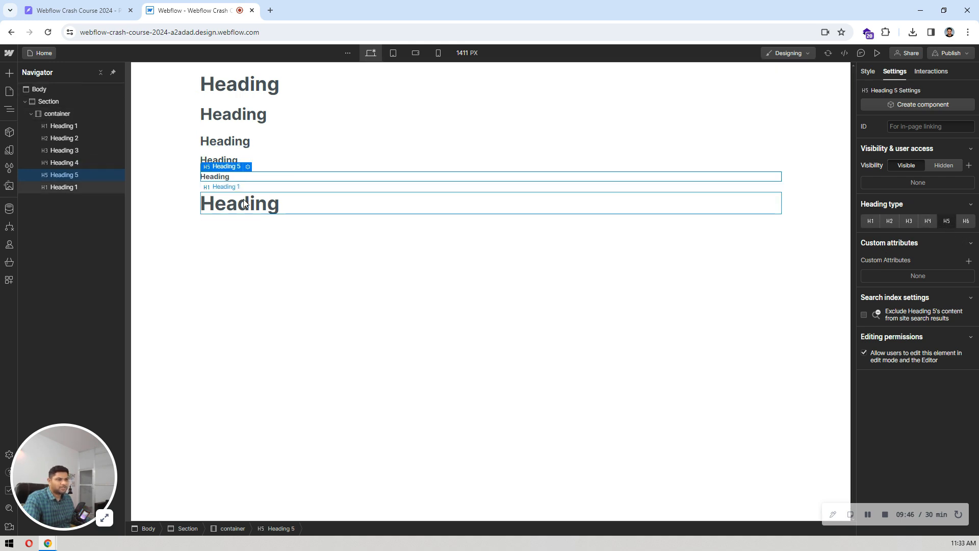
click(244, 203)
click(966, 223)
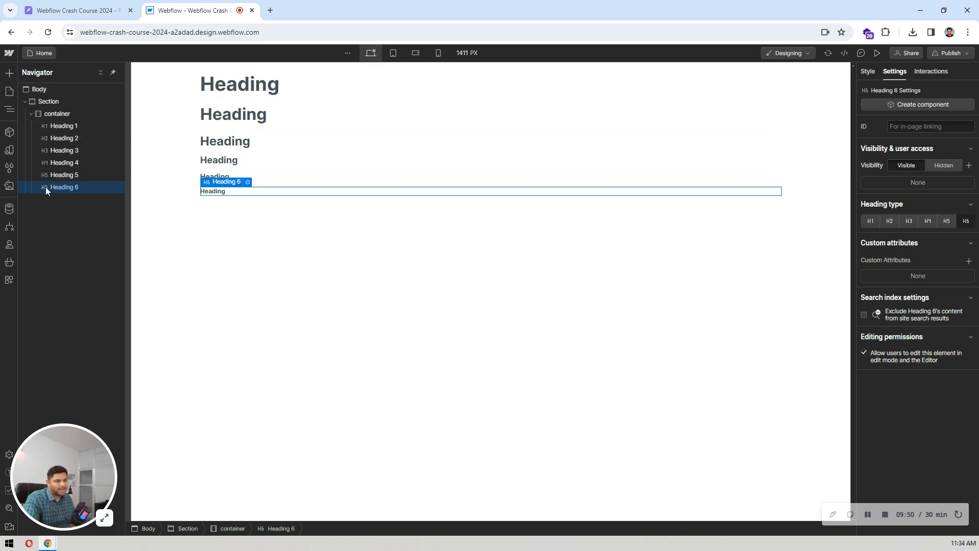
- Check the hero heading's text style in Pixso and set the All H1 Headings tag's font weight to 500 - Medium in Webflow
click(229, 85)
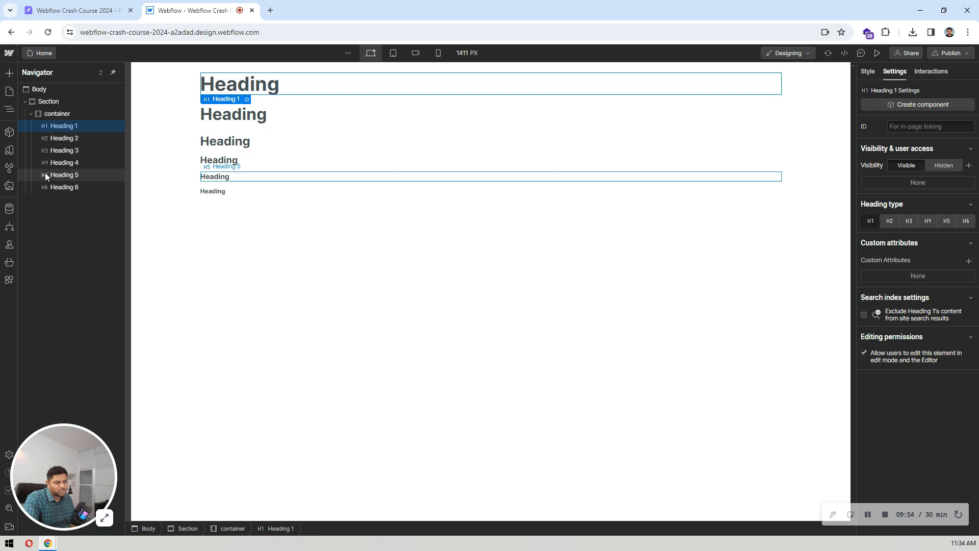
click(86, 14)
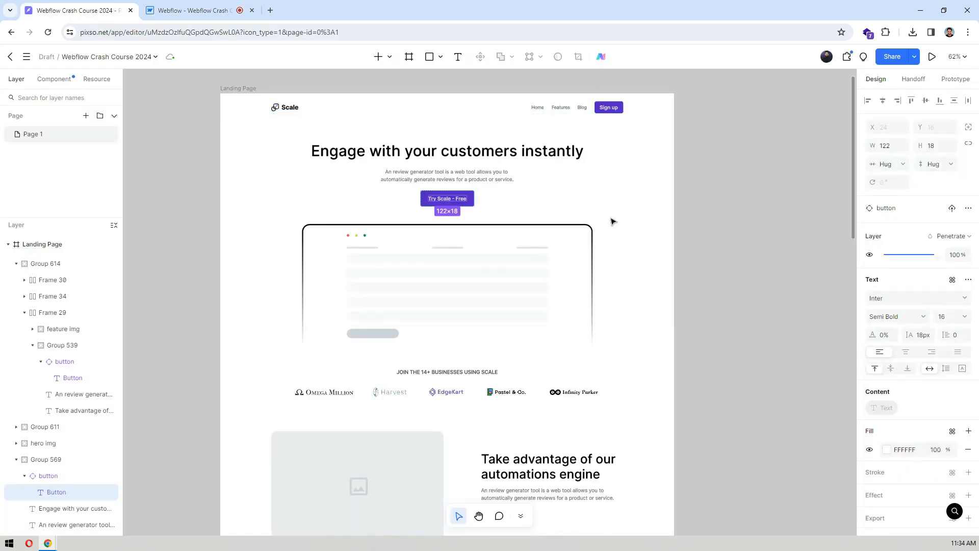
click(762, 185)
click(519, 155)
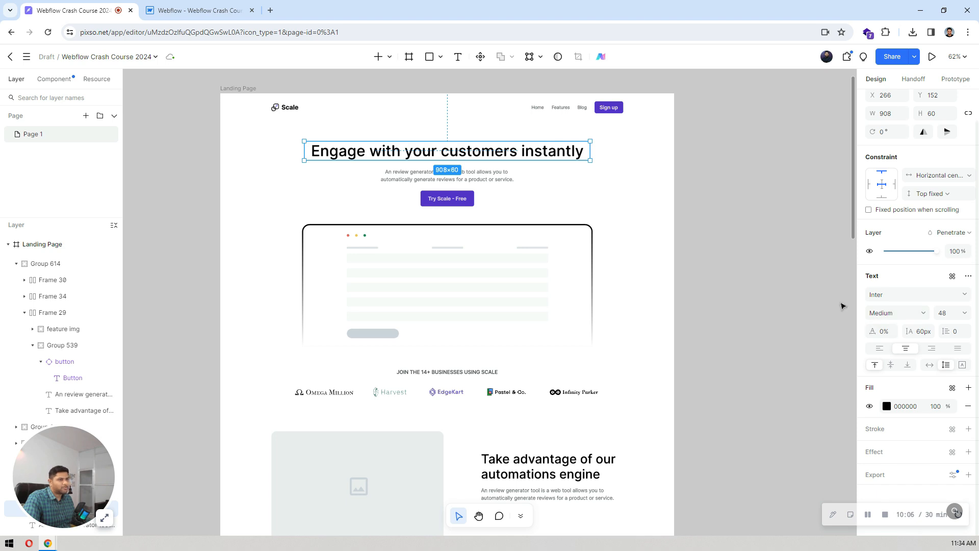
key(ctrl+Tab)
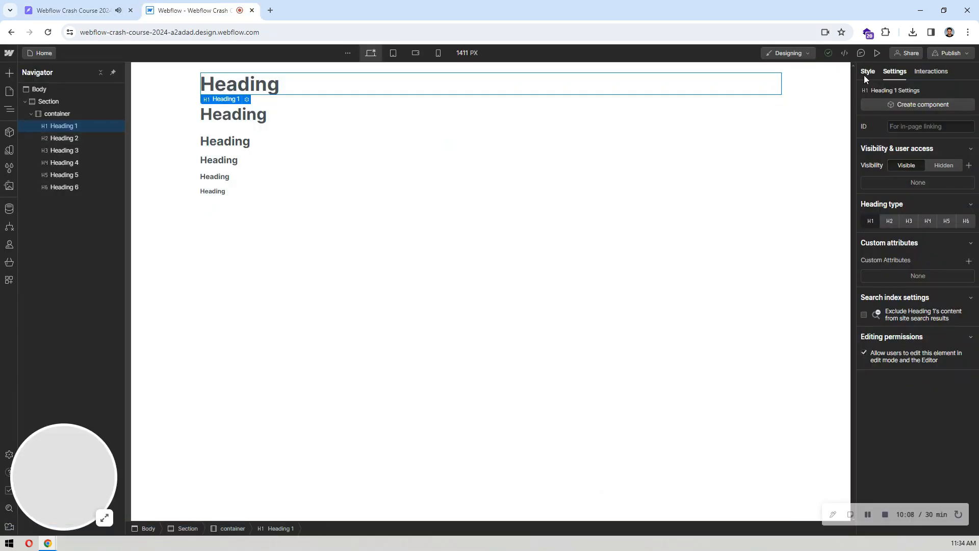
click(866, 73)
click(897, 136)
click(876, 196)
scroll(948, 236, down, 4)
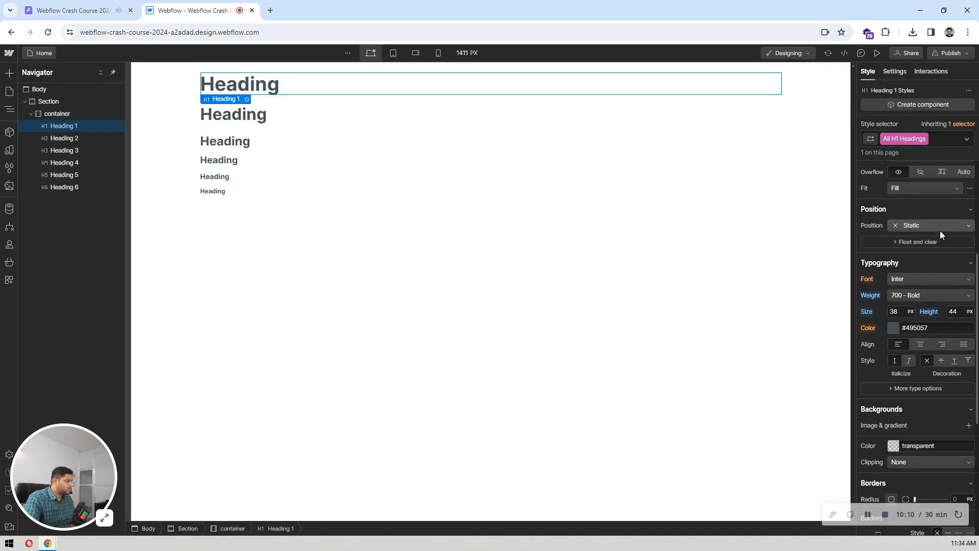
click(916, 295)
click(916, 280)
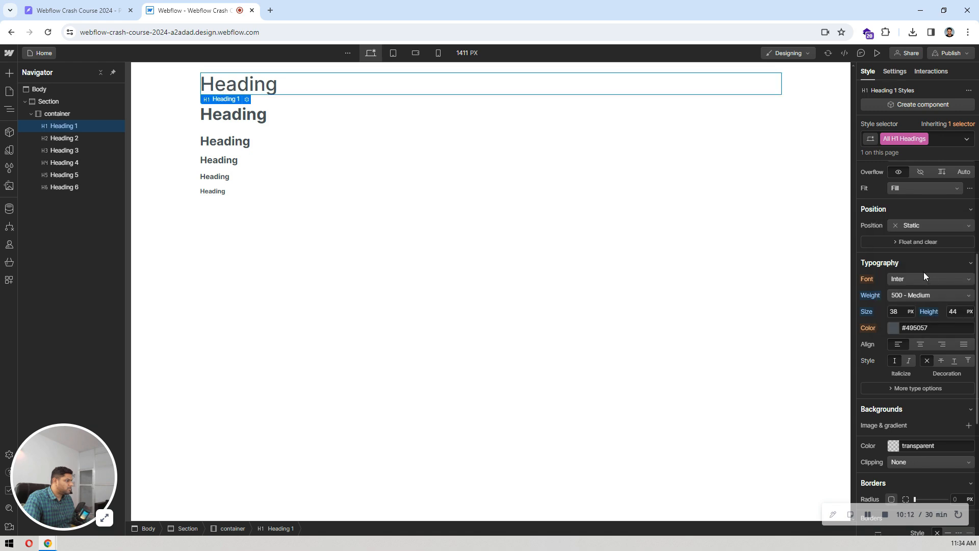
- Set the text color of the All H1 Headings tag to black
click(889, 328)
click(897, 327)
click(894, 330)
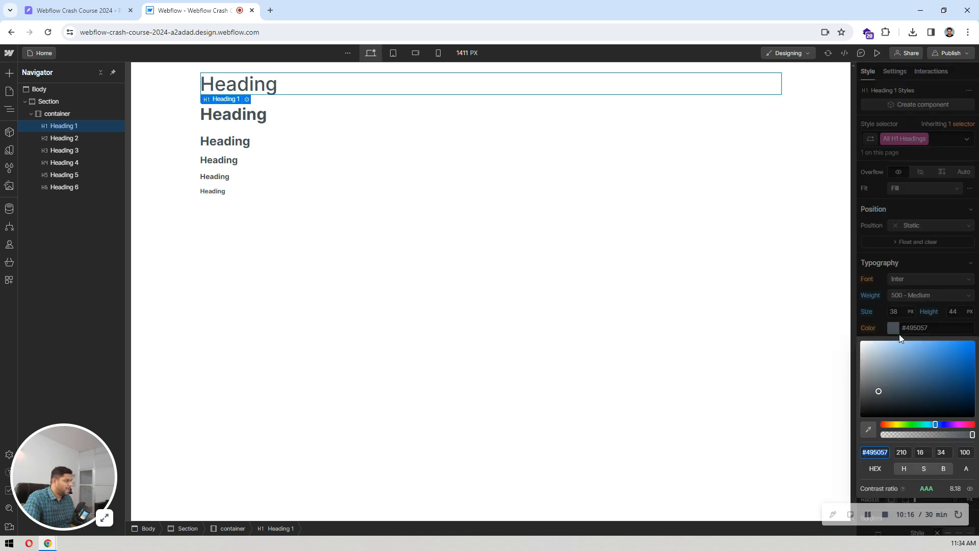
drag(874, 381, 837, 472)
click(907, 269)
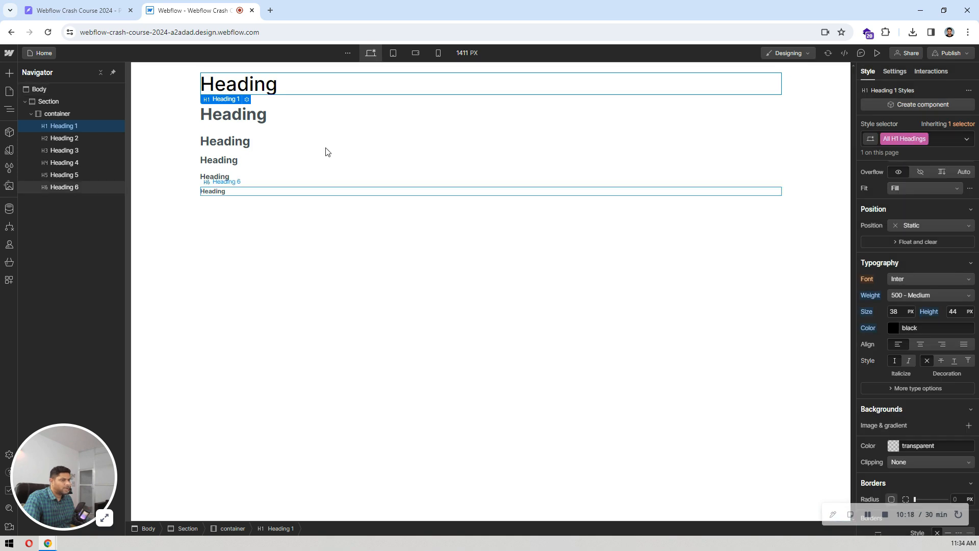
- Set the All H2 Headings tag to font weight 500 - Medium and text color black
click(326, 114)
click(893, 144)
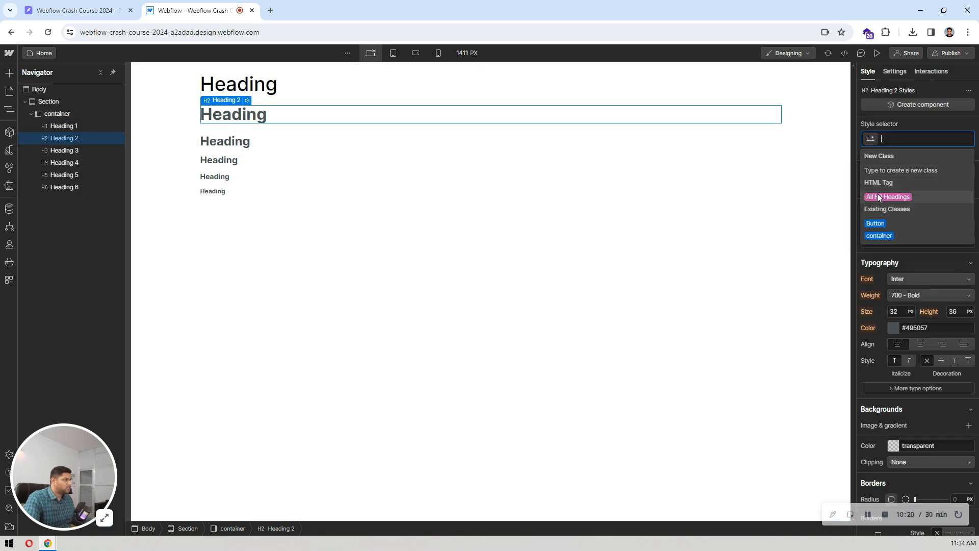
click(890, 195)
click(911, 295)
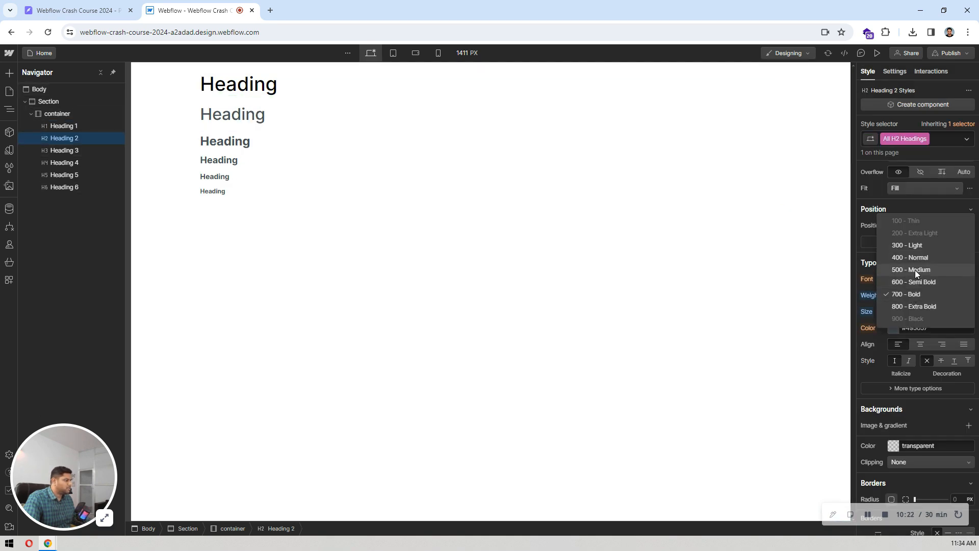
click(915, 270)
click(900, 328)
click(895, 330)
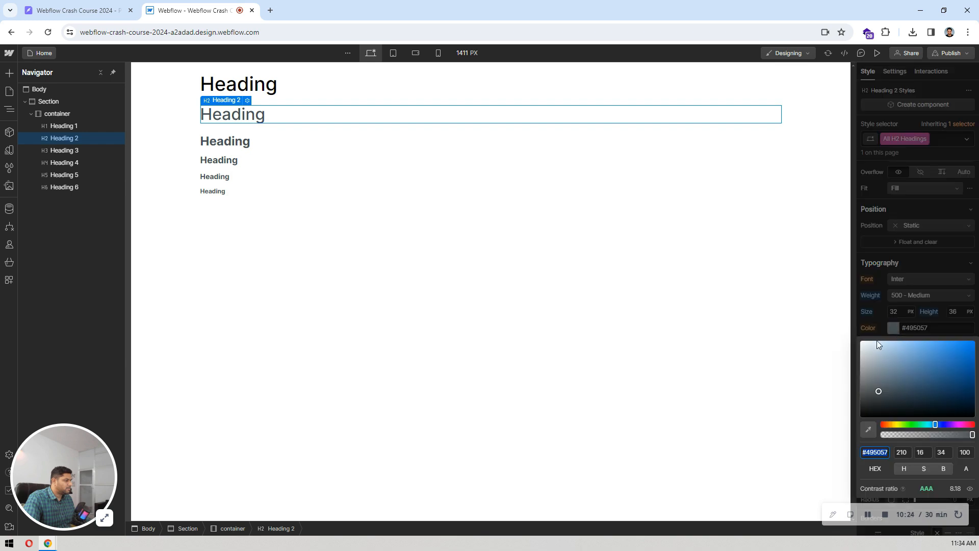
drag(880, 392, 826, 455)
click(644, 240)
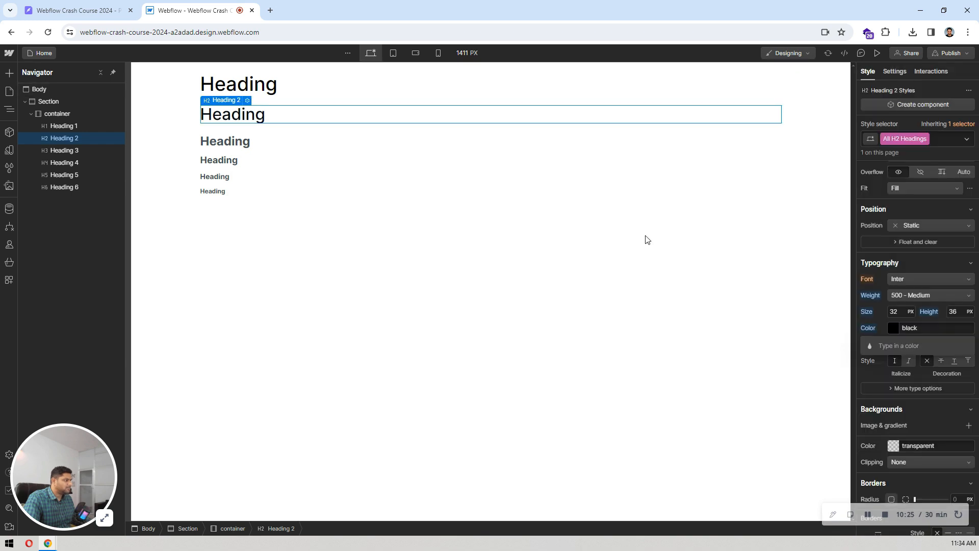
- Give the All H3 Headings tag a black text color and font weight 500 - Medium
click(224, 141)
scroll(885, 177, up, 1)
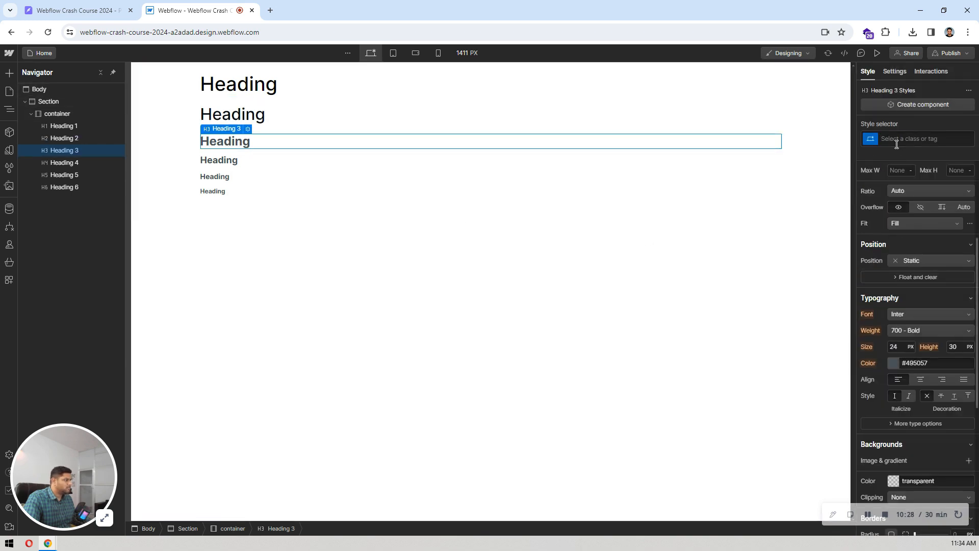
click(897, 145)
click(899, 196)
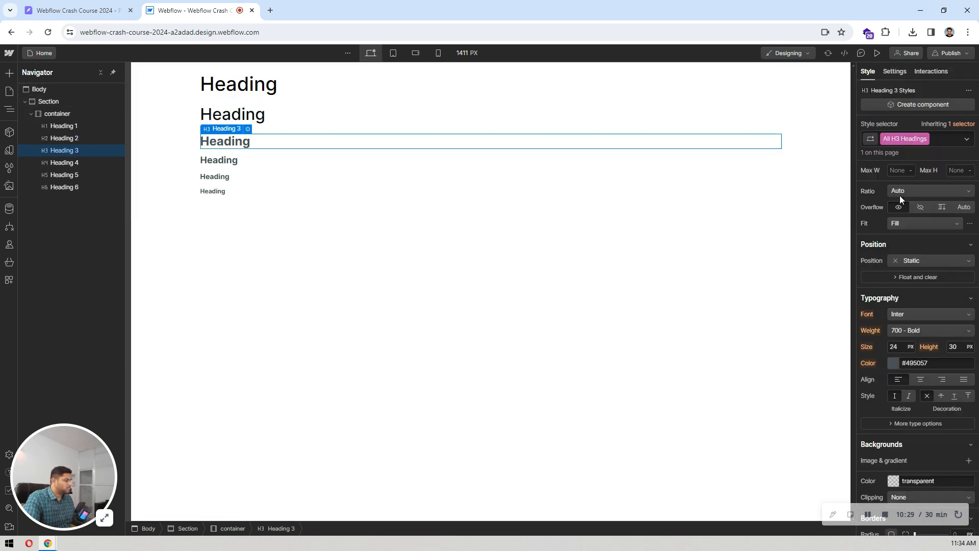
click(893, 363)
click(860, 452)
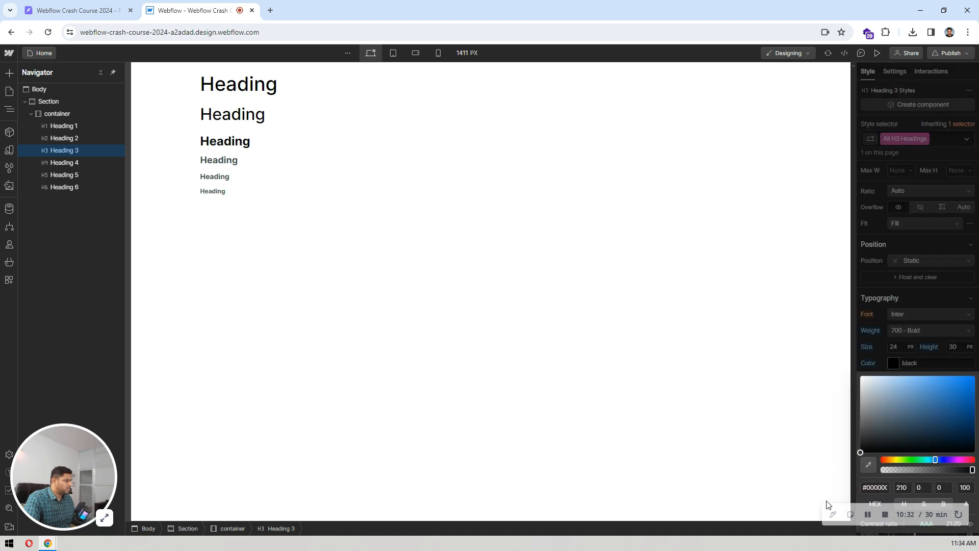
click(911, 330)
click(915, 305)
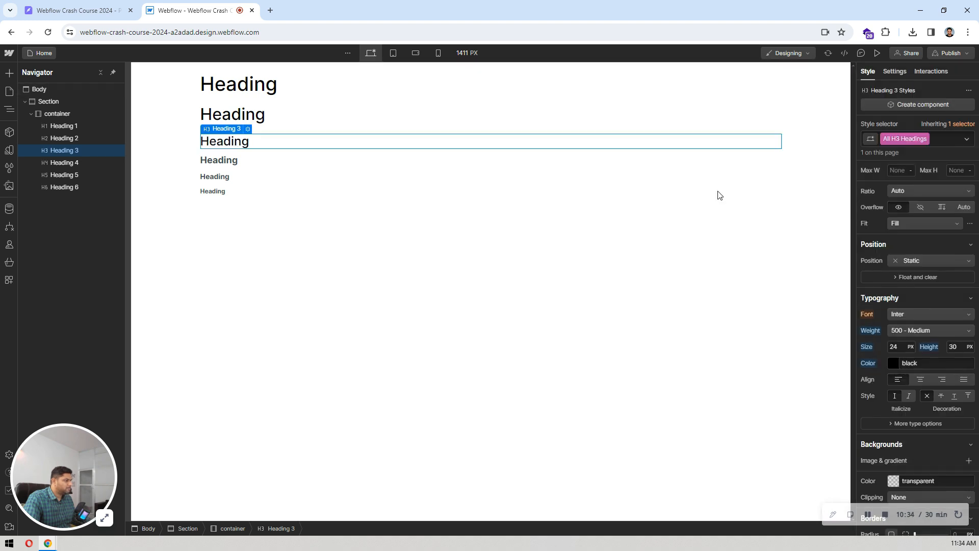
- Give the All H4 Headings tag a black text color and font weight 500 - Medium
click(714, 160)
click(904, 139)
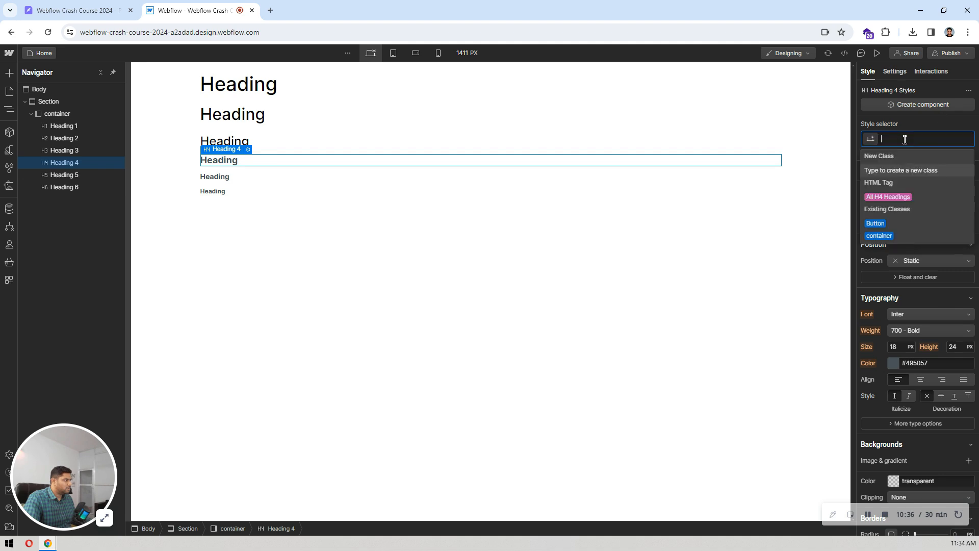
click(882, 196)
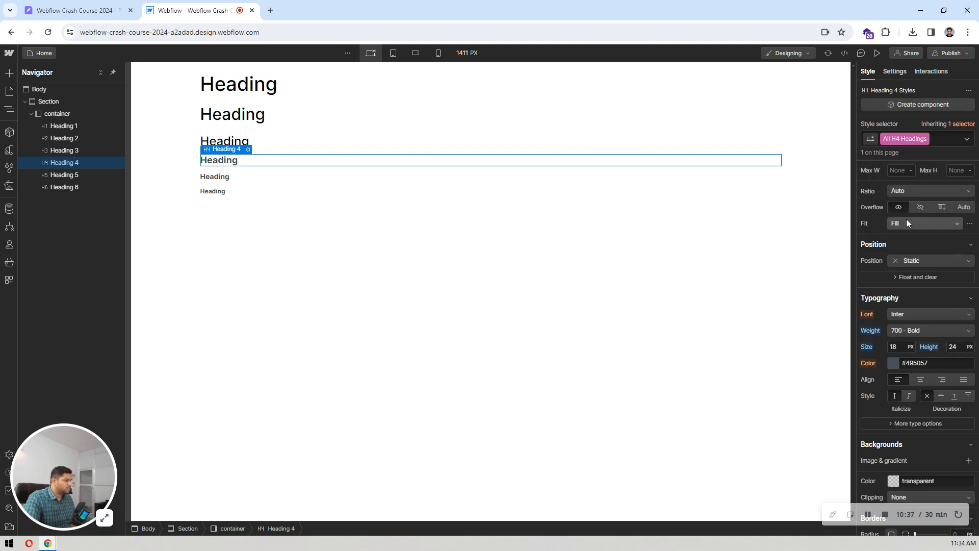
click(897, 363)
drag(872, 416, 838, 516)
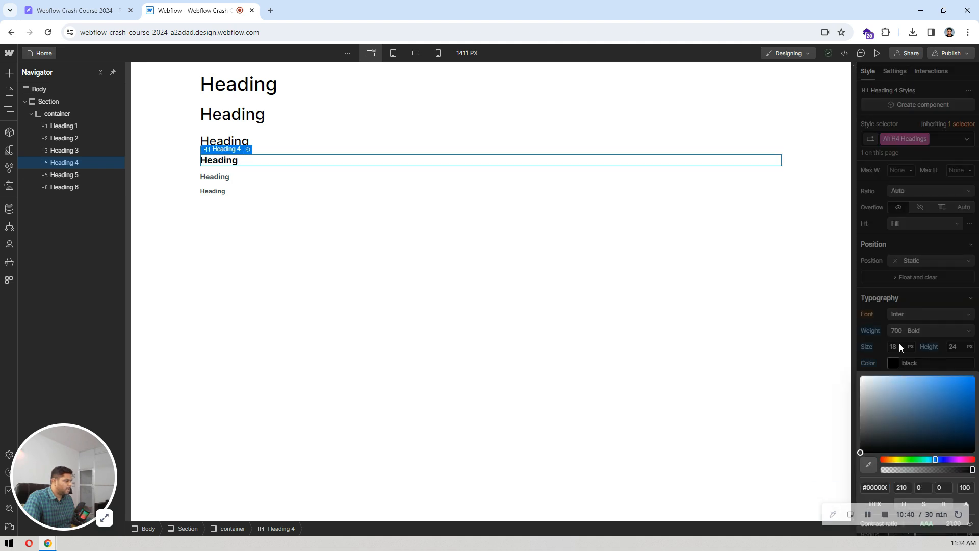
click(907, 331)
click(908, 329)
click(915, 304)
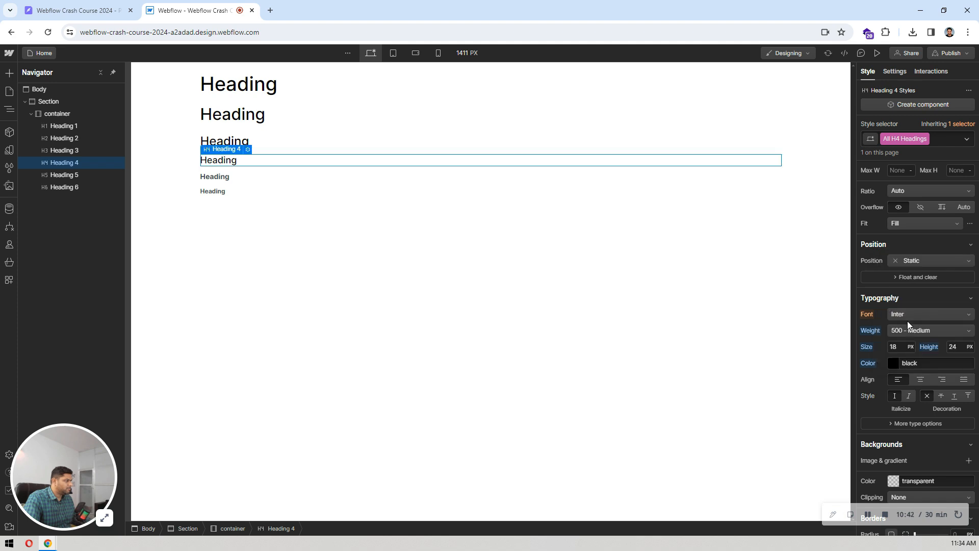
- Set the All H5 Headings tag to font weight 500 - Medium and text color black
click(218, 178)
click(908, 145)
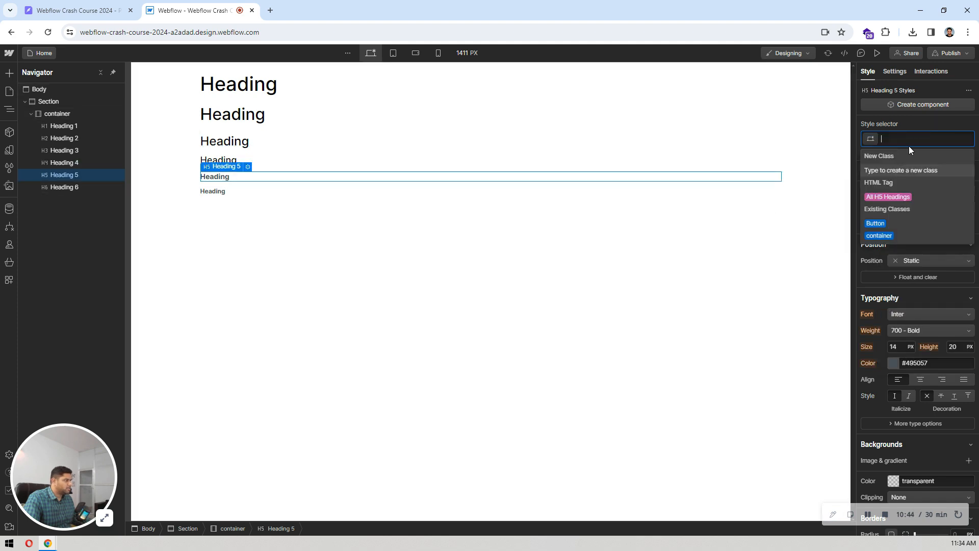
click(886, 196)
click(912, 330)
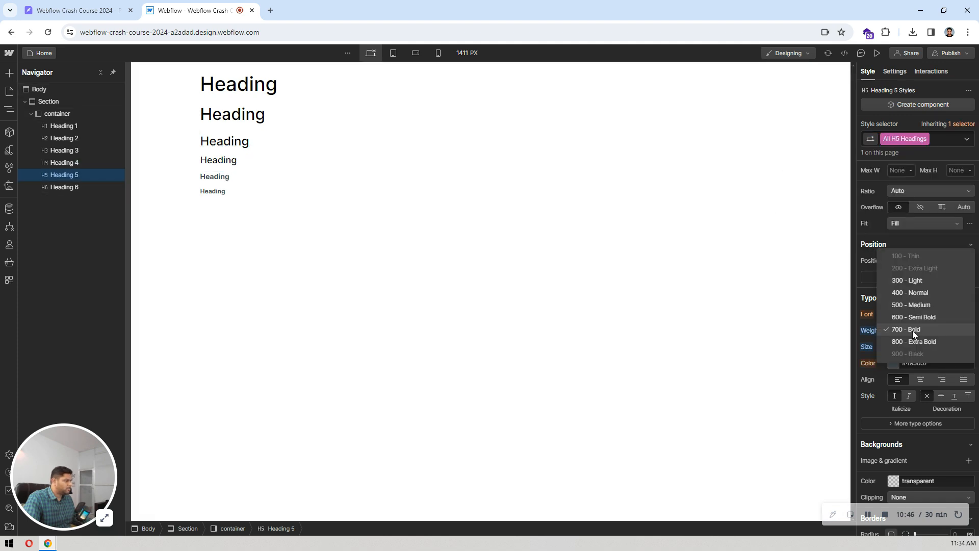
click(913, 301)
click(893, 363)
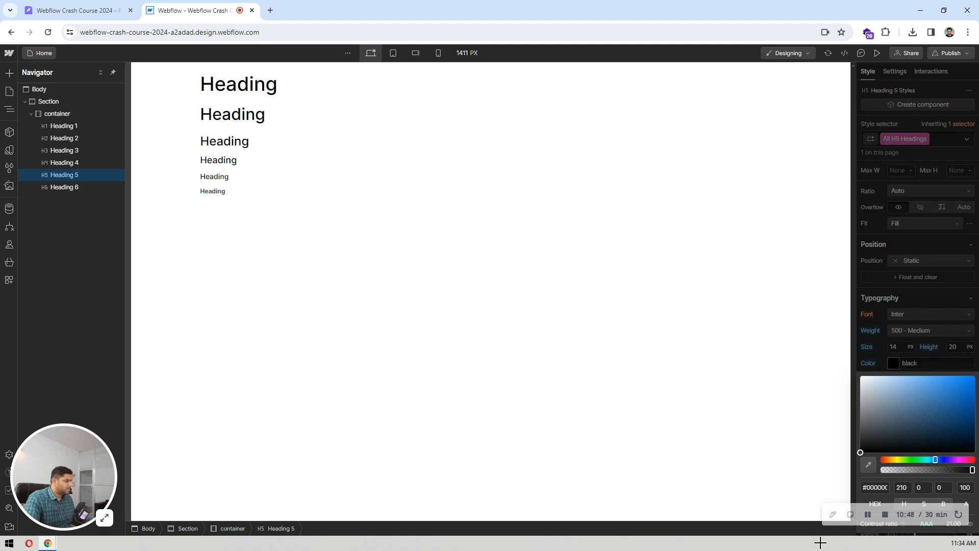
click(252, 237)
- Set the All H6 Headings tag to font weight 500 - Medium and text color black
click(233, 194)
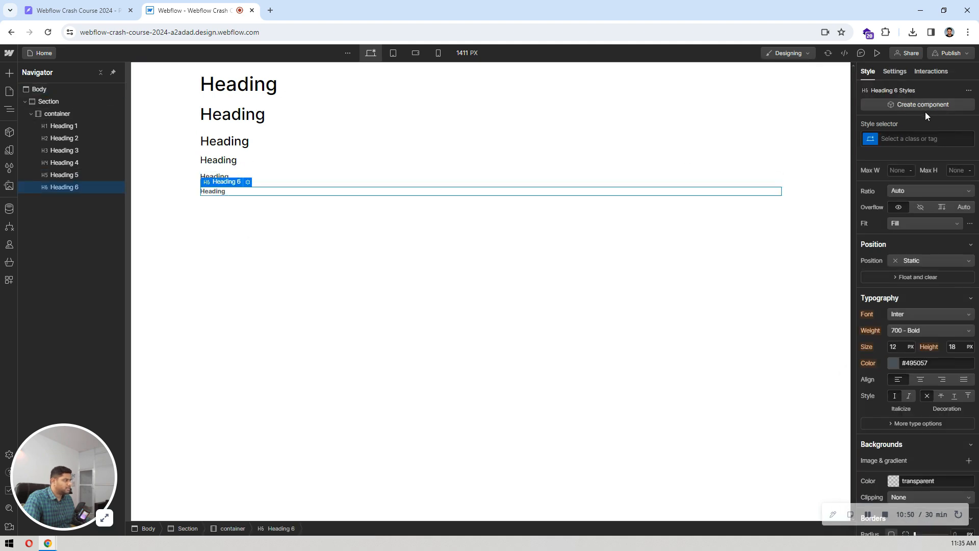
click(915, 139)
click(885, 194)
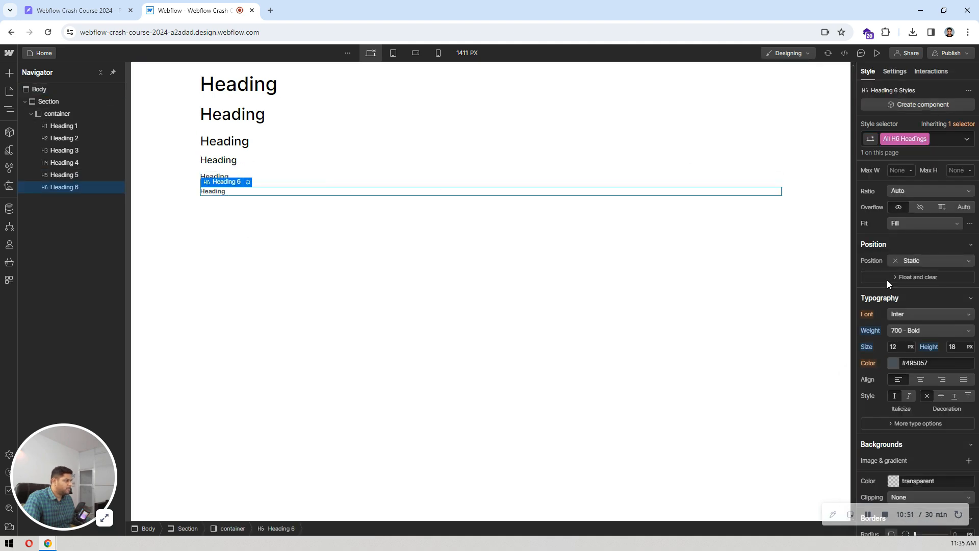
click(910, 330)
click(903, 302)
click(895, 363)
drag(879, 412, 819, 514)
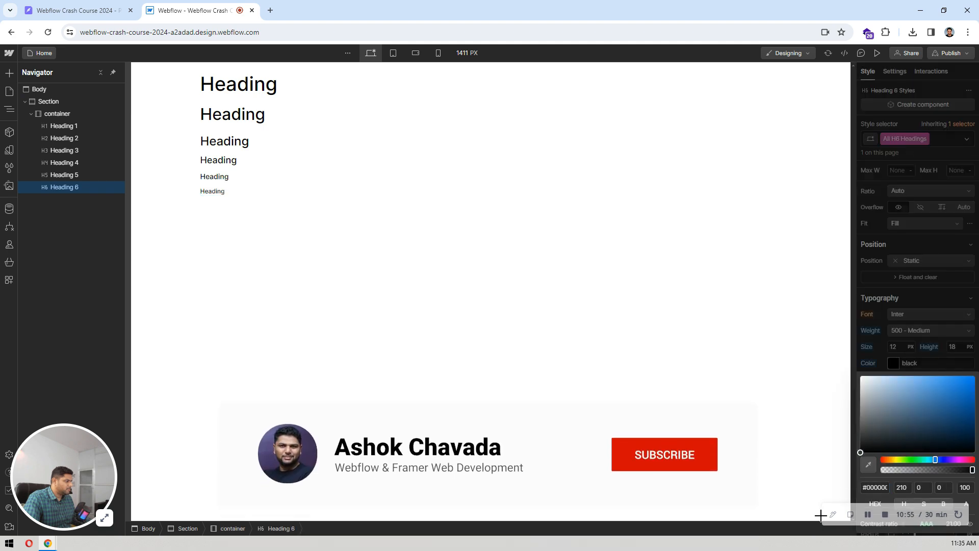
click(910, 287)
click(296, 264)
- Check the hero heading's text style in Pixso and set the All H1 Headings tag in Webflow to size 48 px and line height 60 px
click(106, 12)
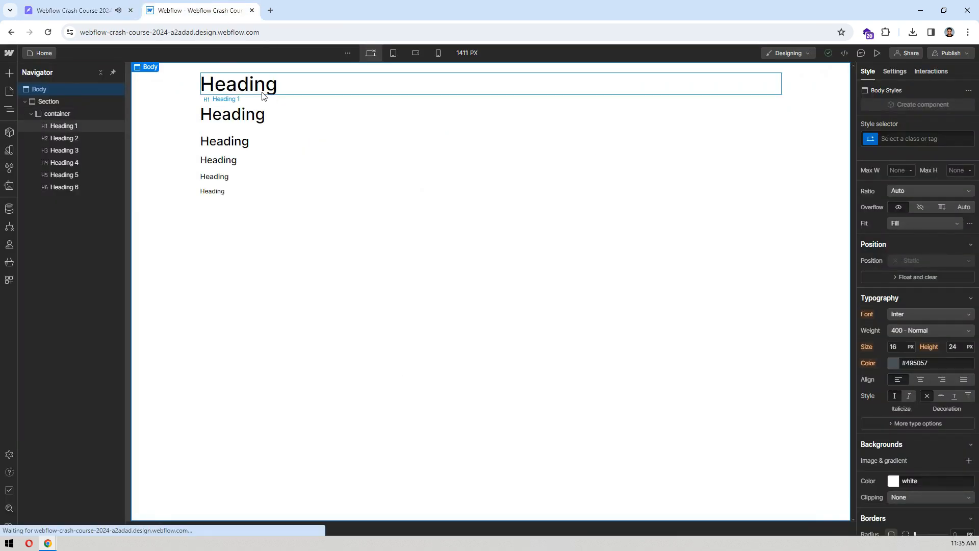
click(255, 86)
click(915, 141)
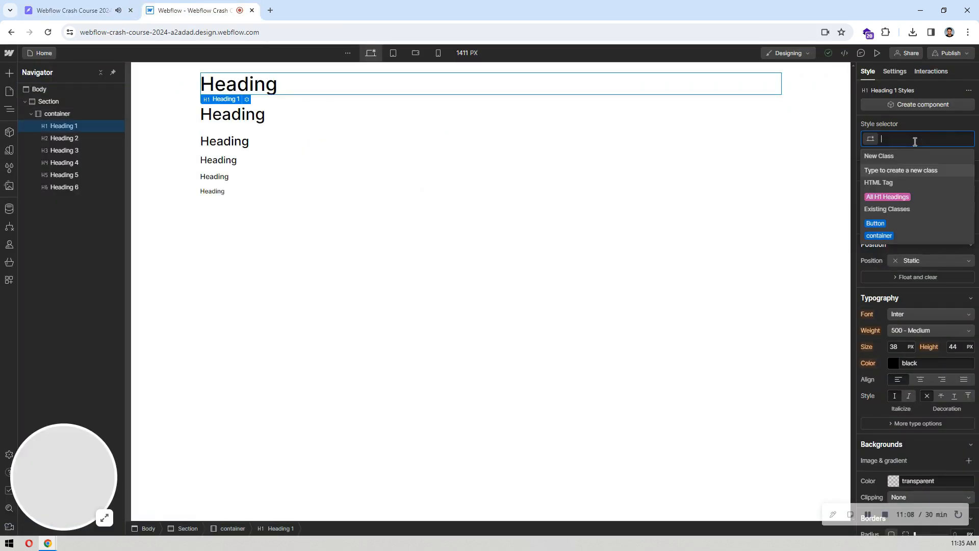
click(887, 196)
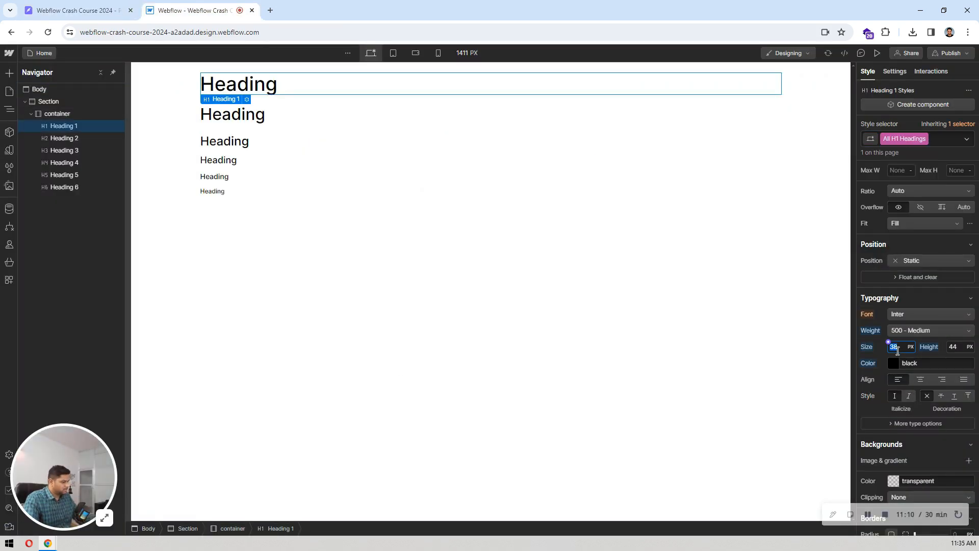
text(48)
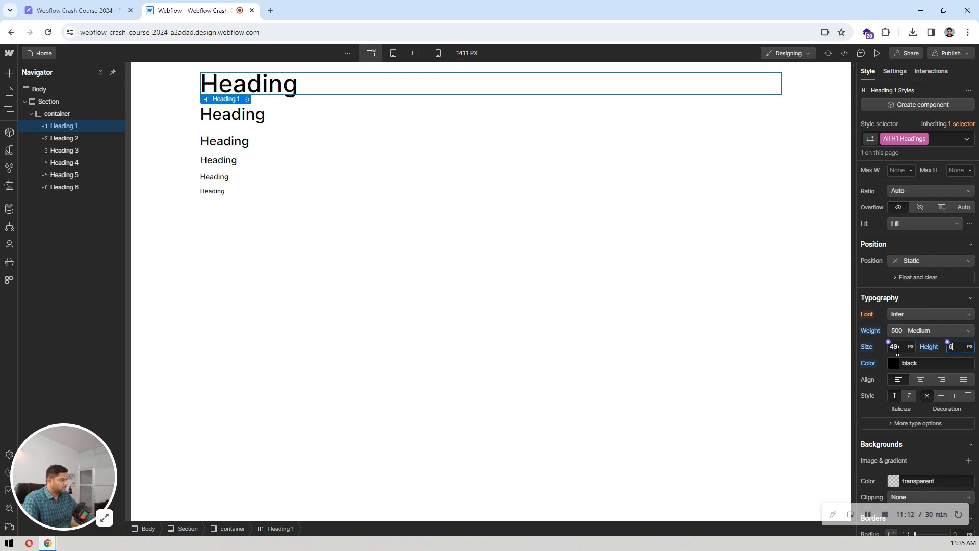
text(60)
key(Return)
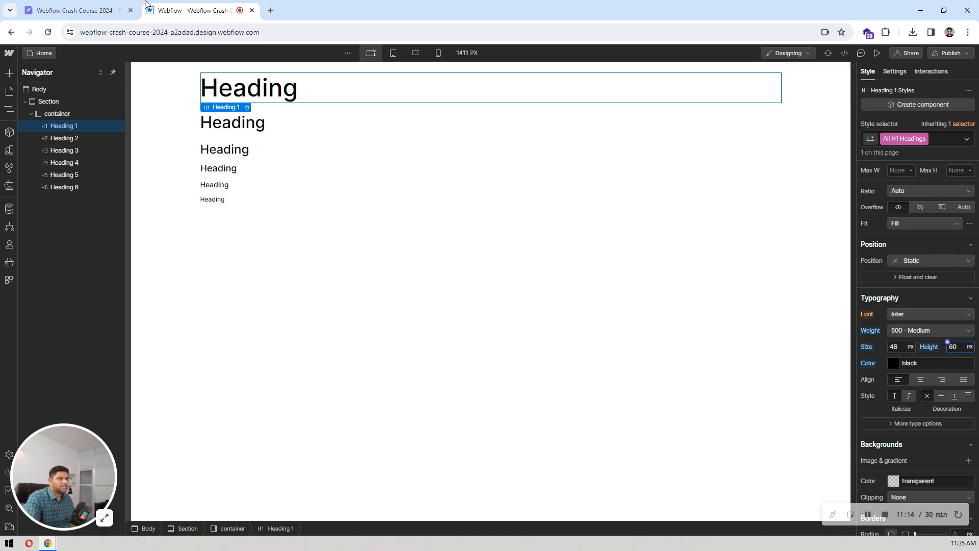
- Check the "Take advantage of our automations engine" heading in Pixso and set Webflow's All H2 Headings tag to size 40 px and line height 48 px
click(92, 10)
scroll(629, 230, down, 4)
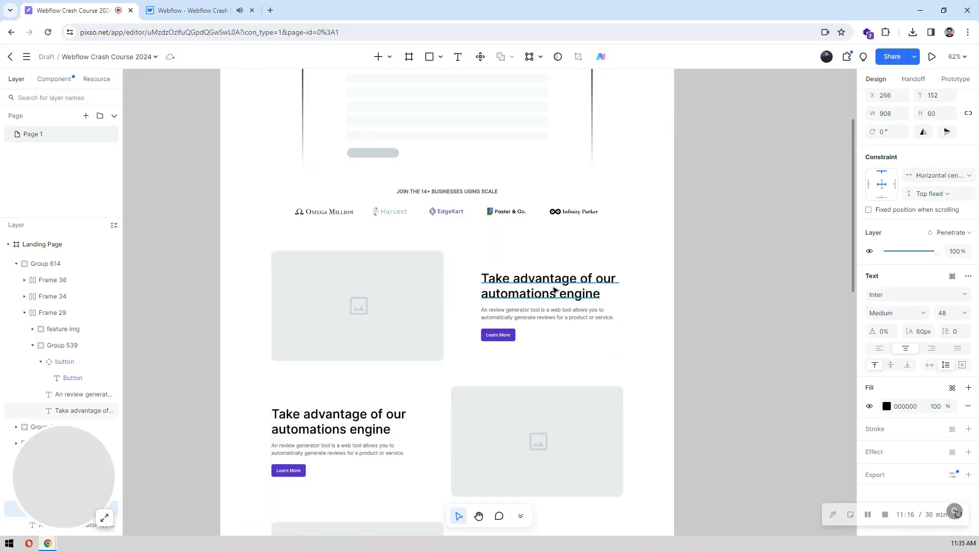
click(594, 291)
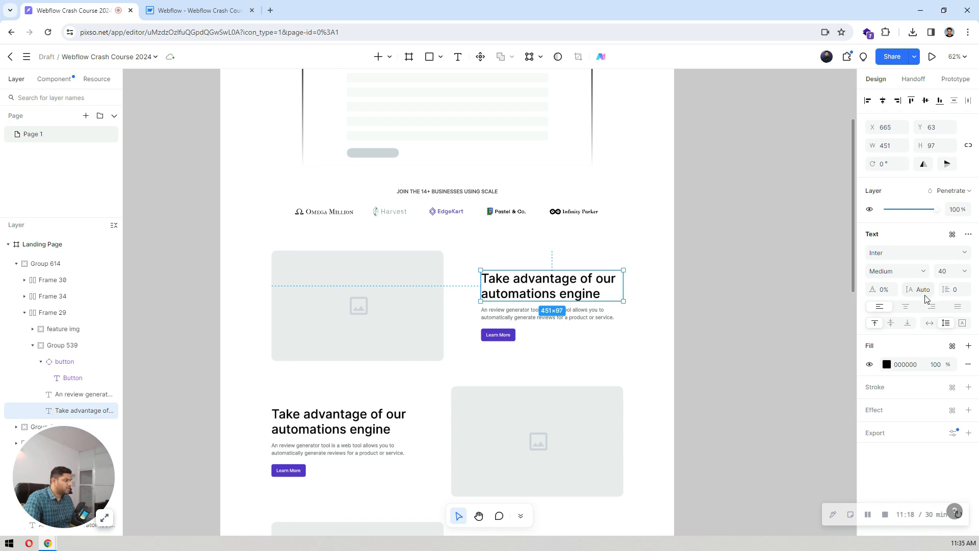
click(199, 10)
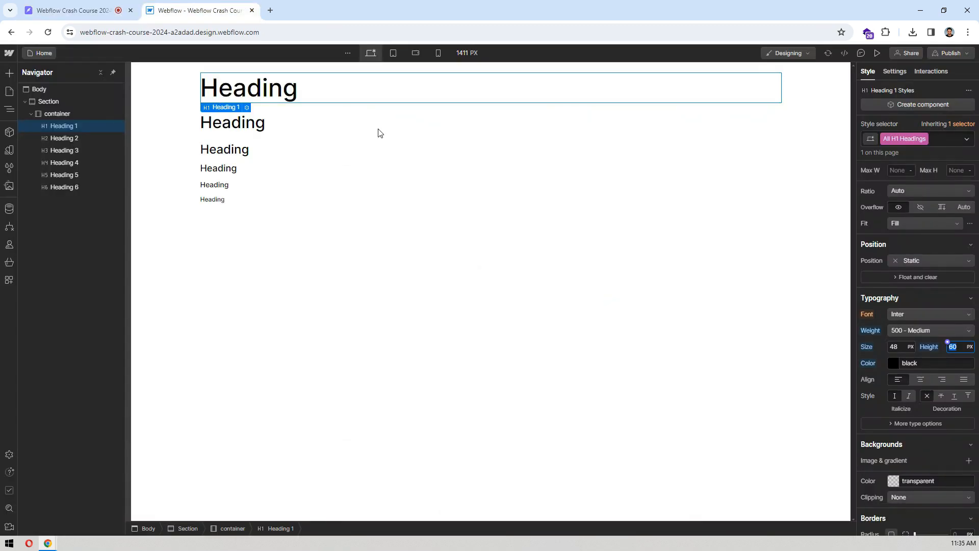
click(221, 126)
click(936, 136)
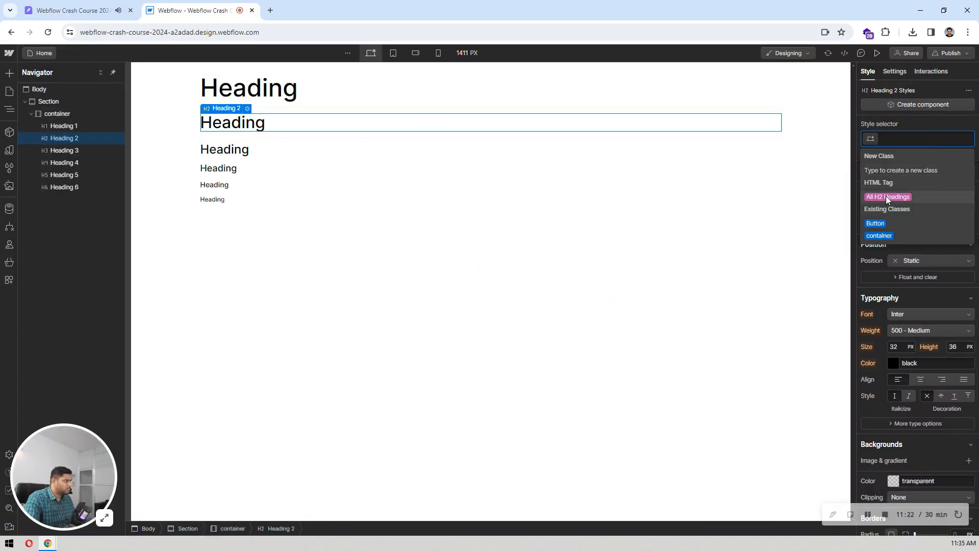
click(886, 195)
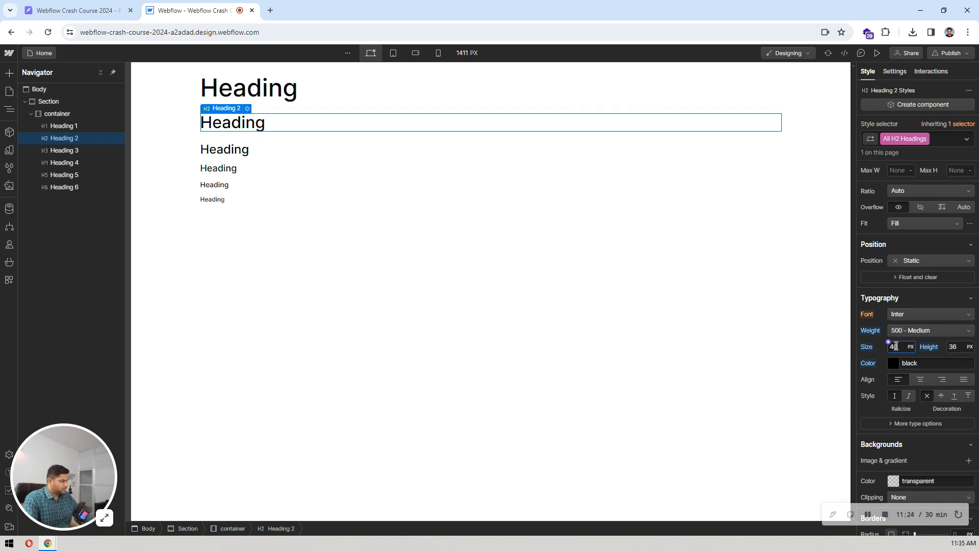
key(Return)
key(Return)
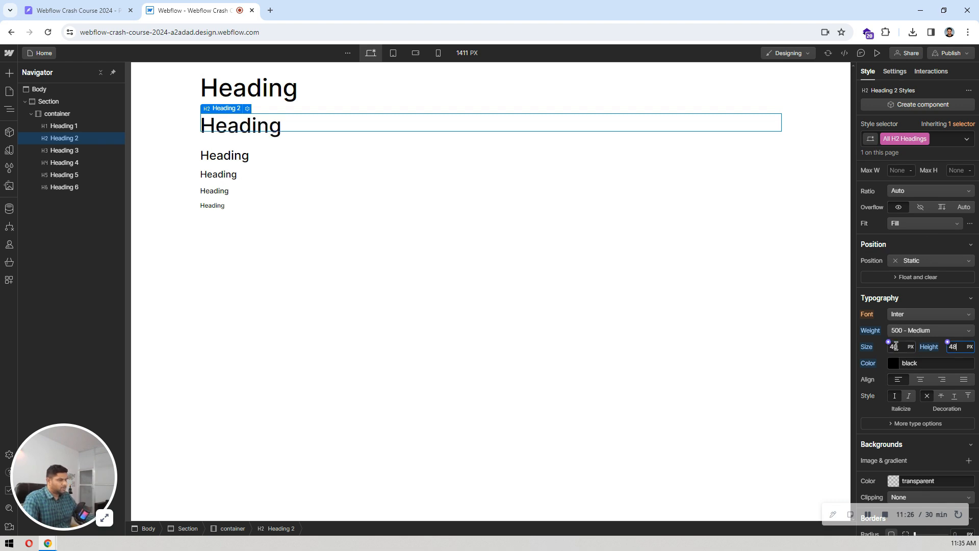
- Examine the text styles of the "Latest News", "Encourage Continuous Improvement" and first "50% Increase in keyword ranking" headings in the Pixso design
click(78, 4)
scroll(678, 290, down, 4)
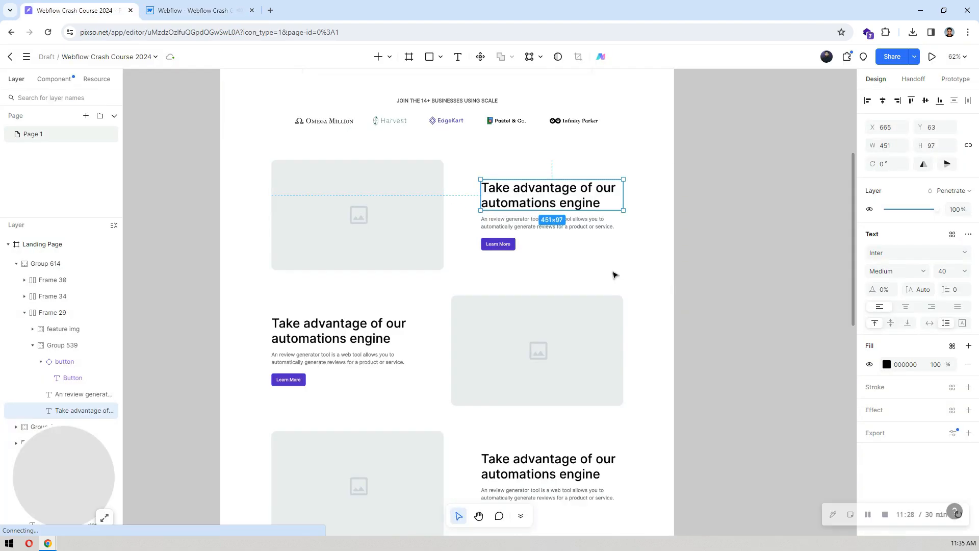
scroll(564, 277, down, 7)
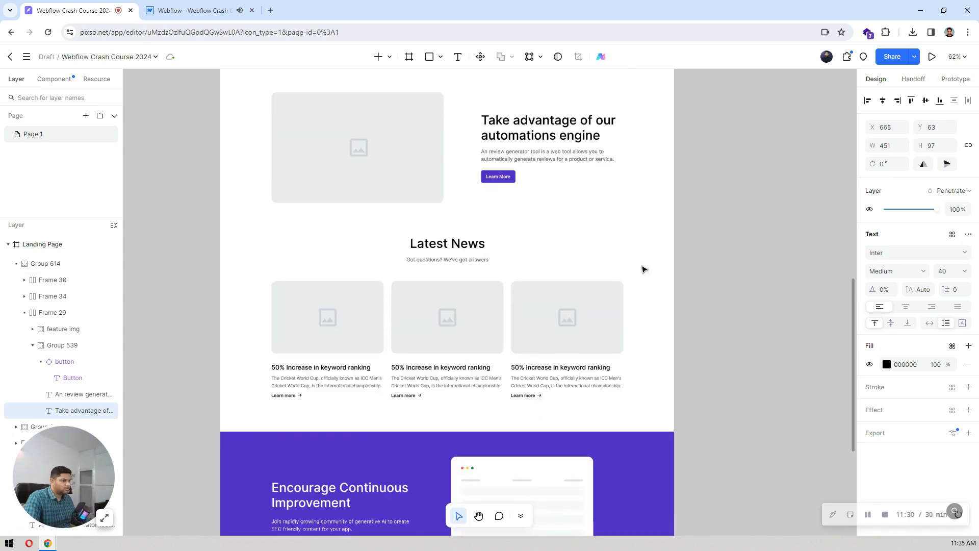
click(458, 156)
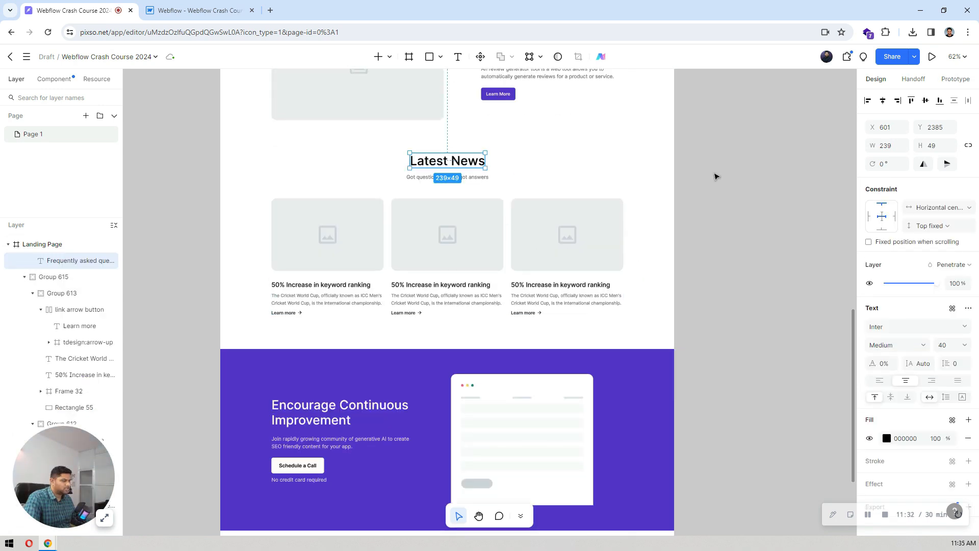
scroll(715, 176, up, 8)
scroll(715, 176, down, 4)
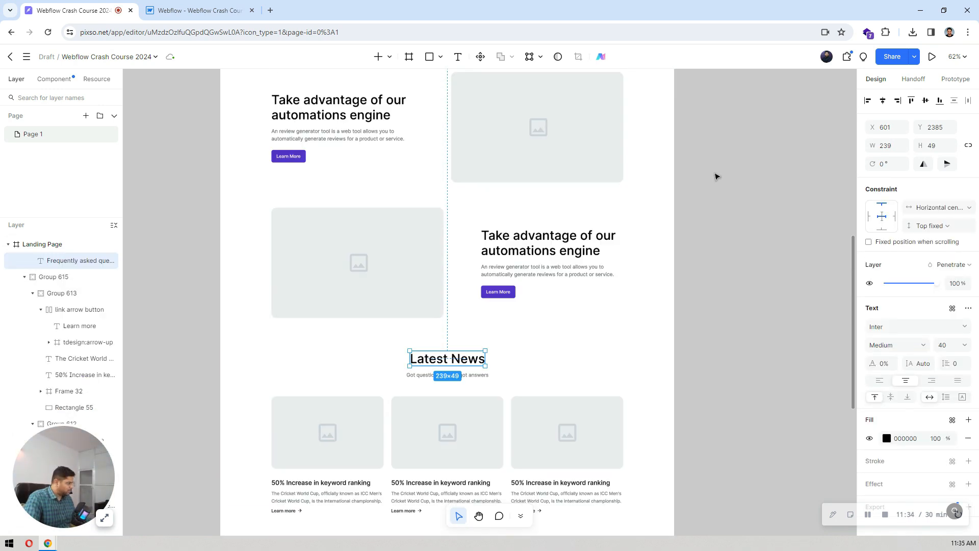
scroll(715, 177, up, 5)
scroll(715, 177, down, 11)
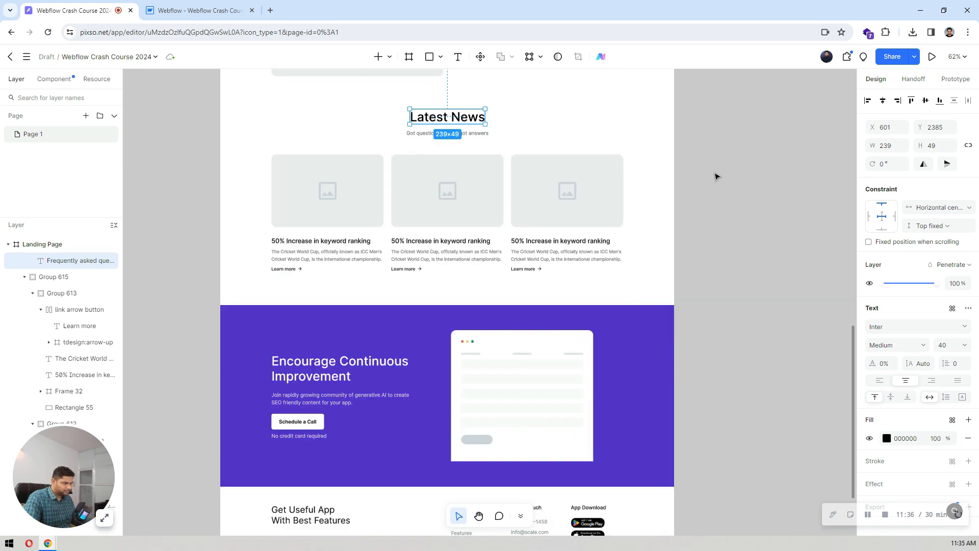
double_click(326, 366)
click(325, 364)
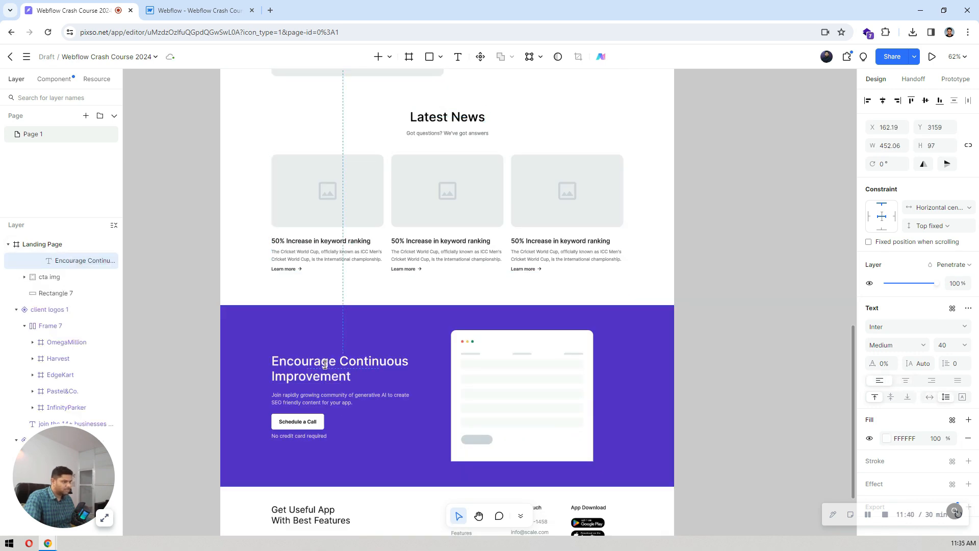
key(Escape)
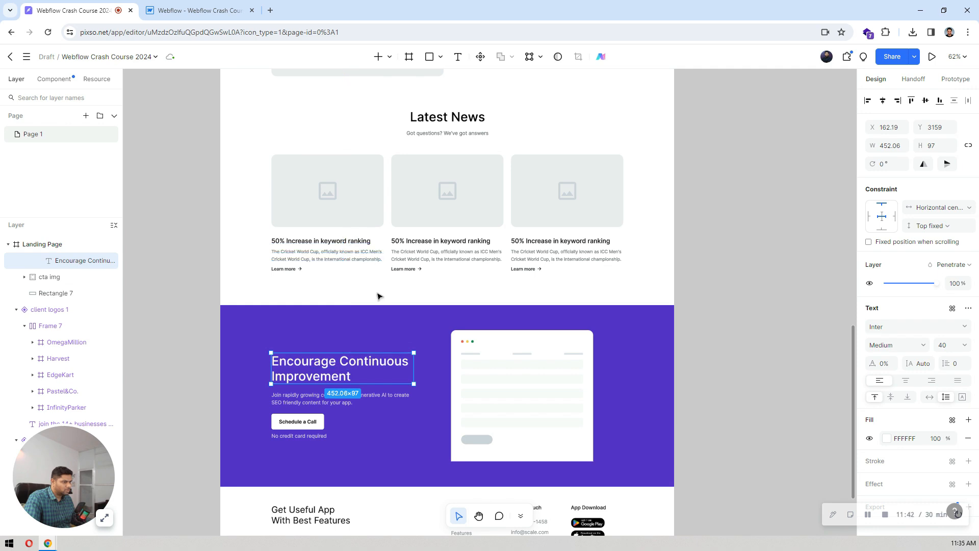
click(356, 242)
click(357, 241)
scroll(449, 248, down, 2)
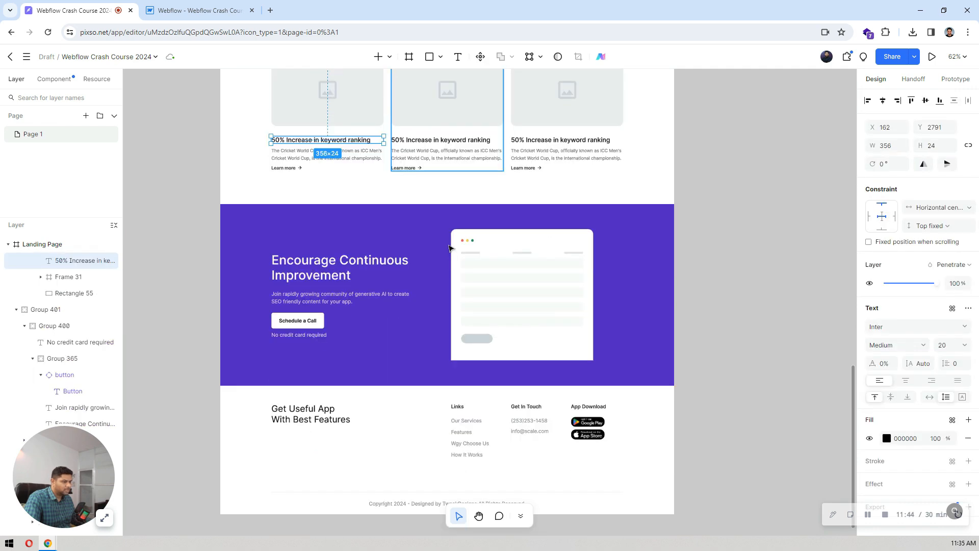
- Check the "Get Useful App With Best Features" footer heading in Pixso and set Webflow's All H3 Headings tag to size 28 px and line height 36 px
click(326, 419)
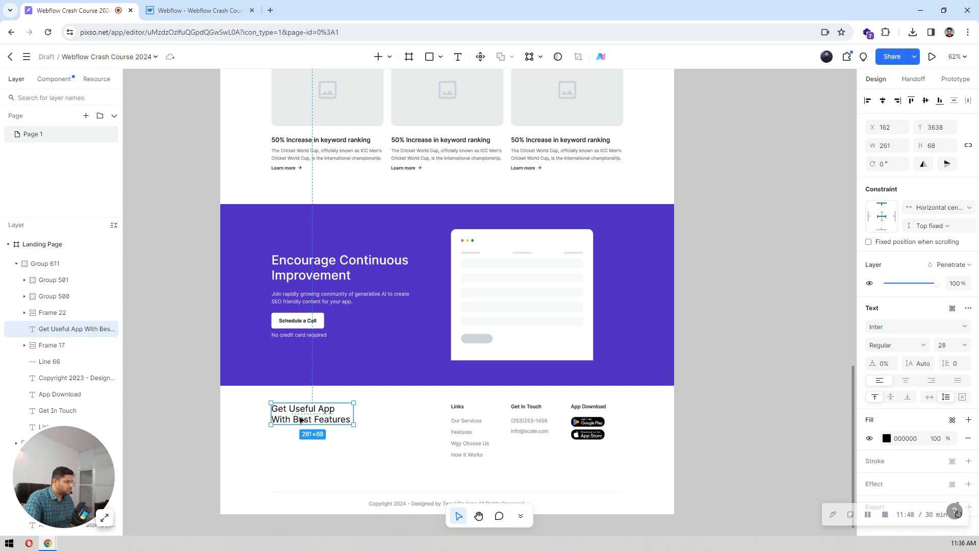
click(199, 10)
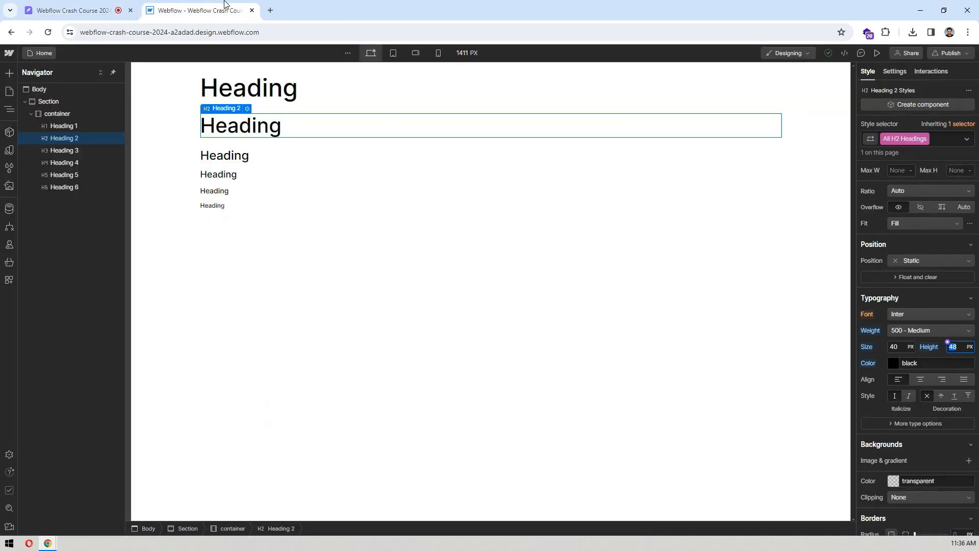
click(235, 156)
click(913, 139)
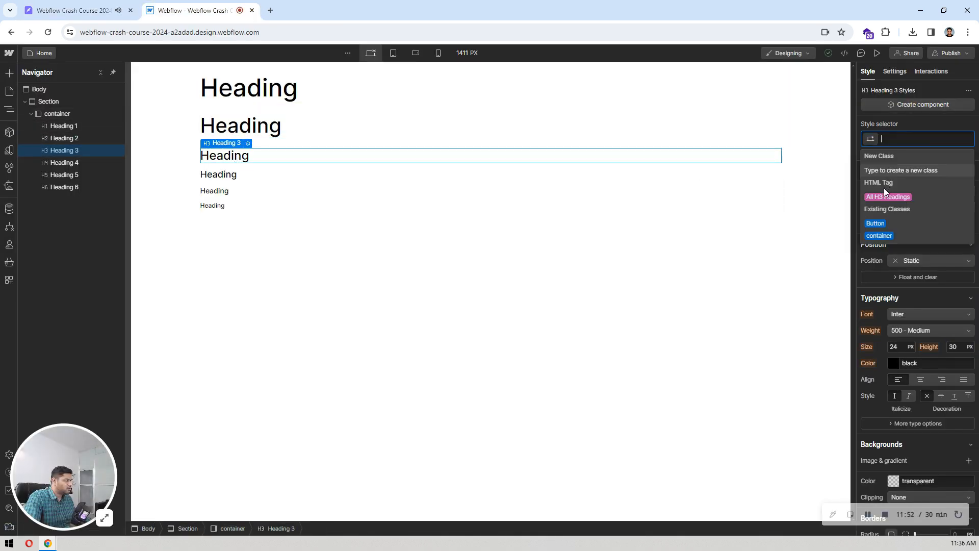
click(889, 193)
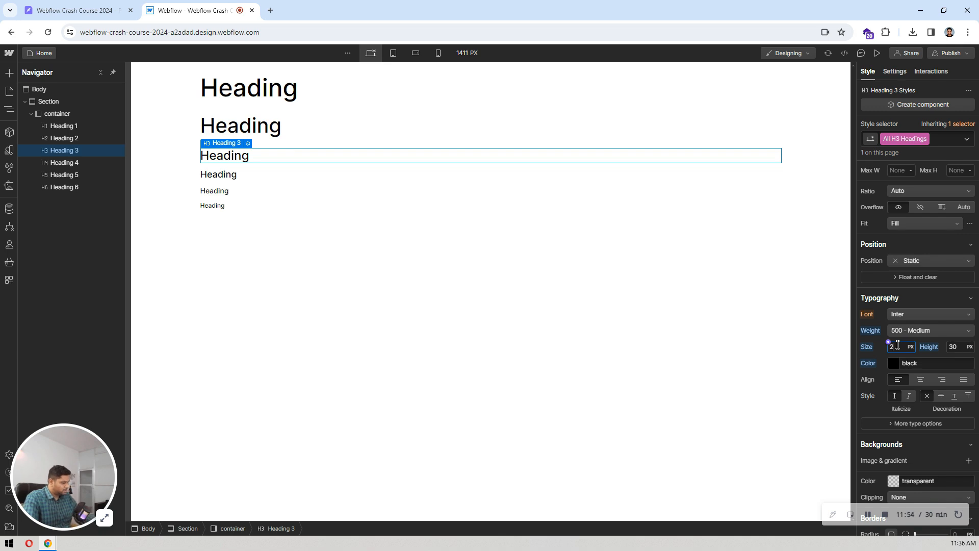
text(36)
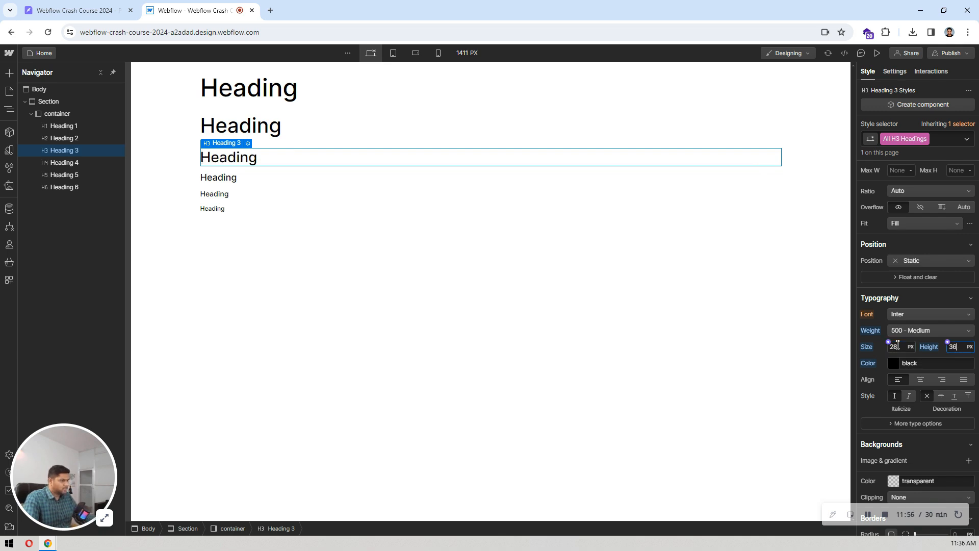
- Check the first news card's title in Pixso, and set Webflow's All H4 Headings tag to size 20 px with a matching line height
click(64, 10)
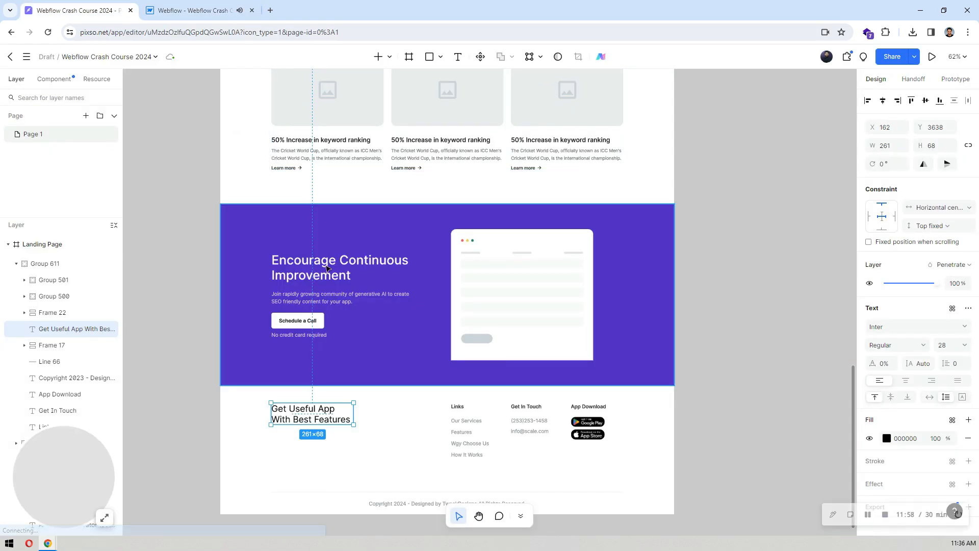
click(310, 145)
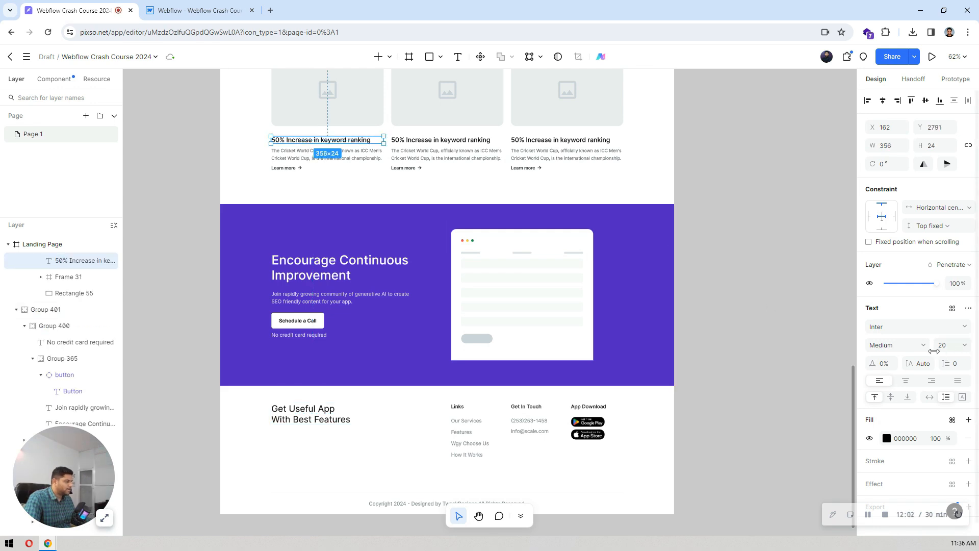
click(199, 10)
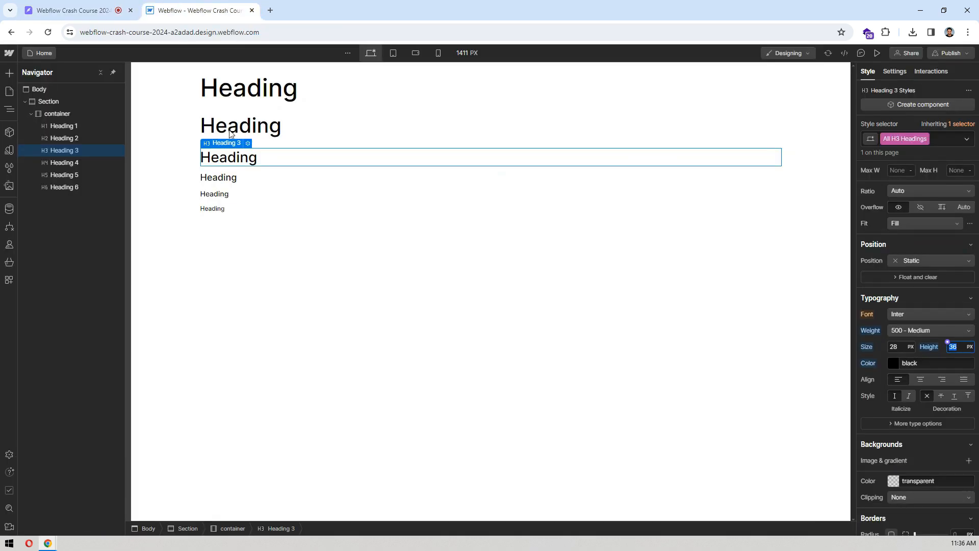
click(204, 178)
click(900, 138)
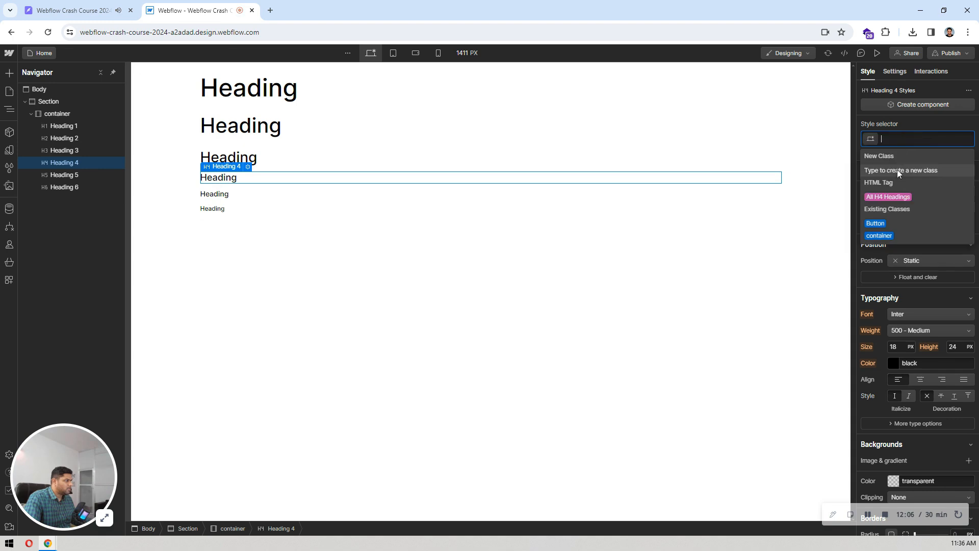
click(895, 192)
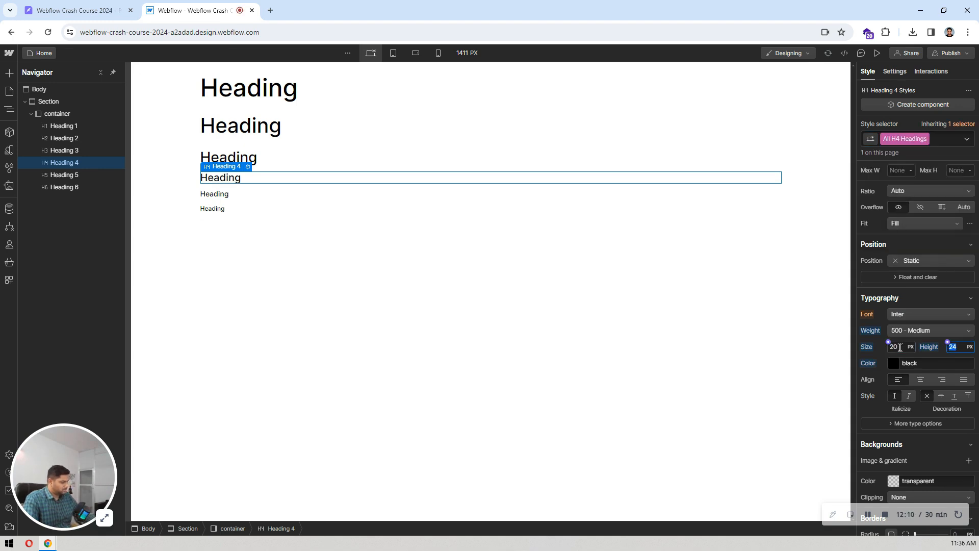
key(Return)
click(332, 332)
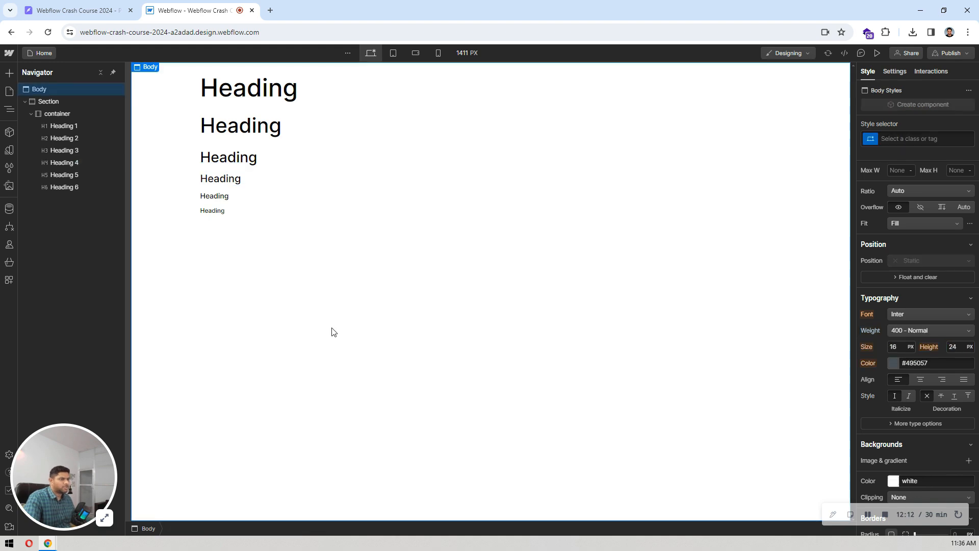
- Review the margins and All H1 Headings tag of Heading 1 in Webflow, and look over the hero section in Pixso
click(357, 89)
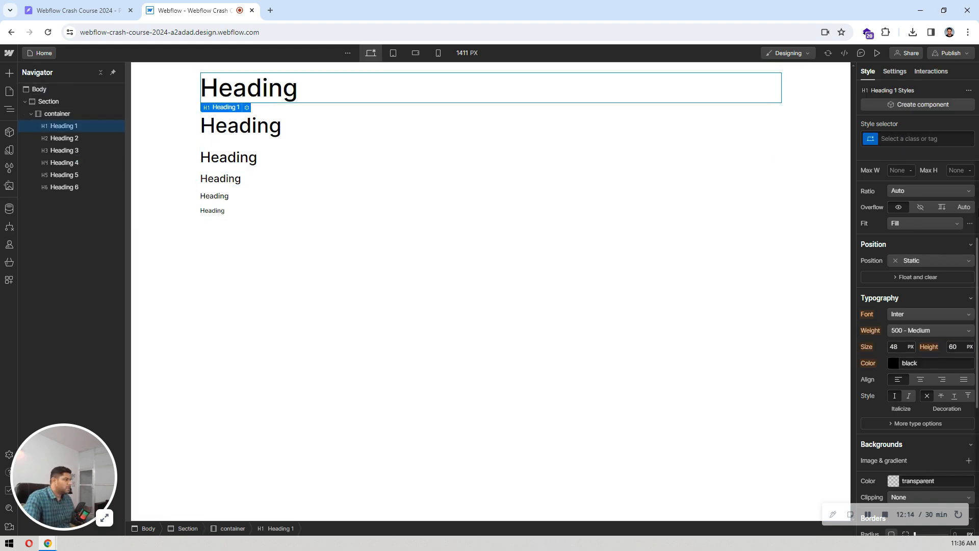
scroll(975, 212, up, 3)
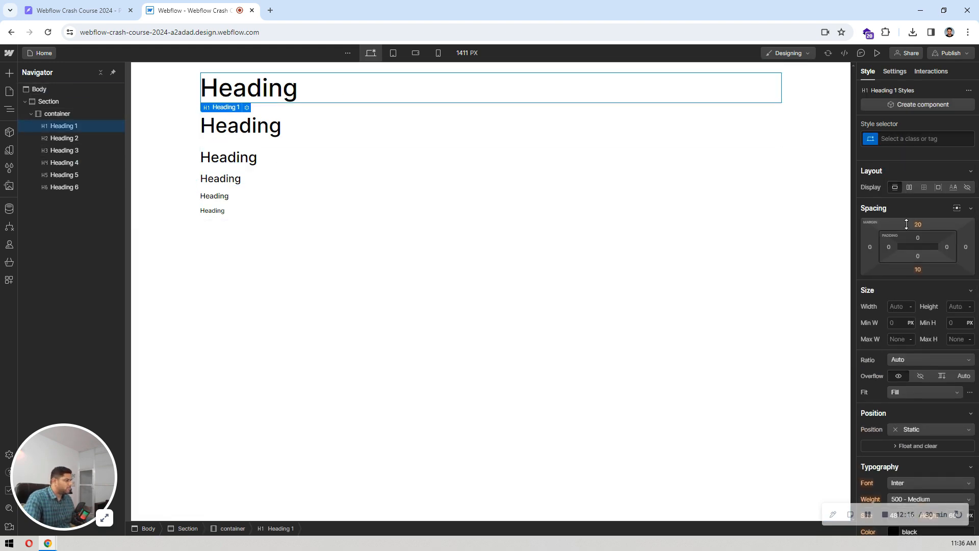
click(907, 138)
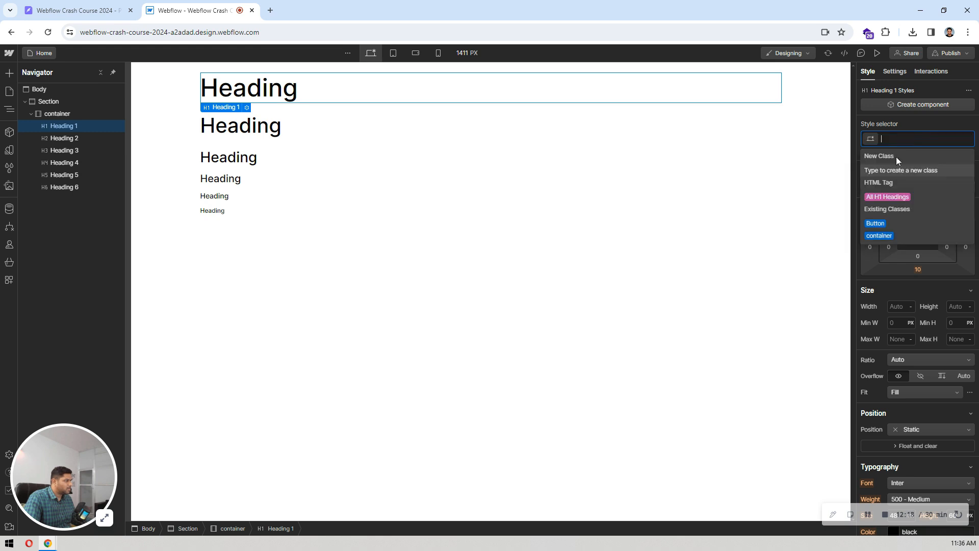
click(890, 197)
click(504, 209)
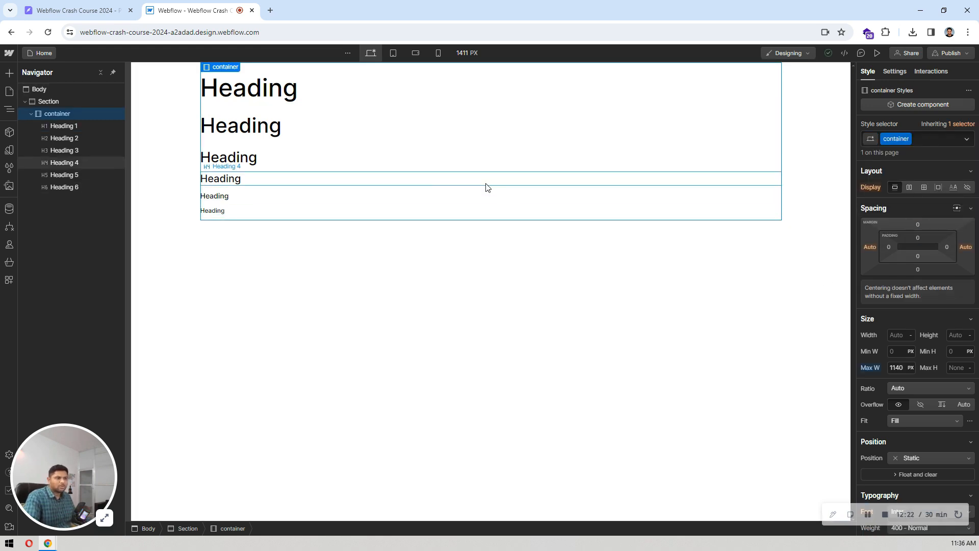
click(94, 124)
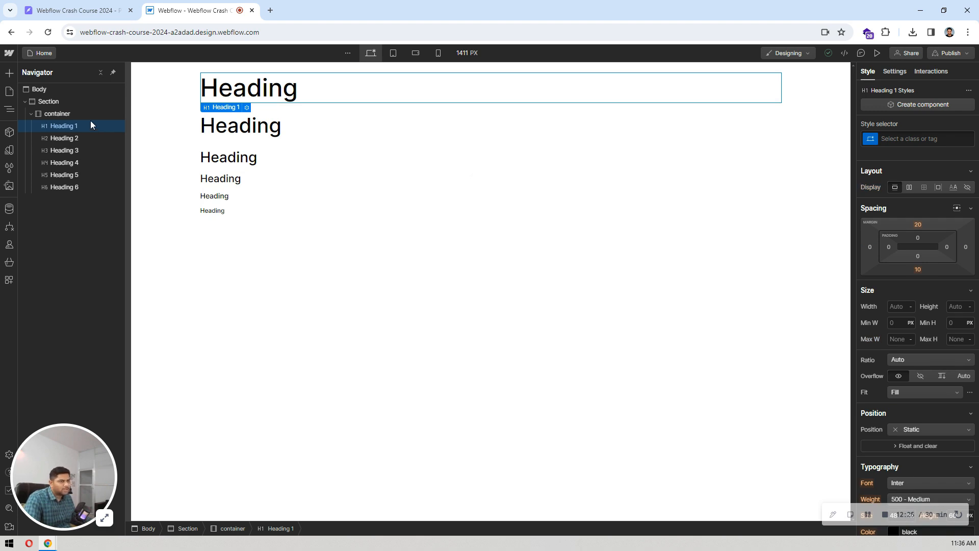
click(85, 12)
scroll(429, 250, up, 7)
scroll(429, 250, up, 8)
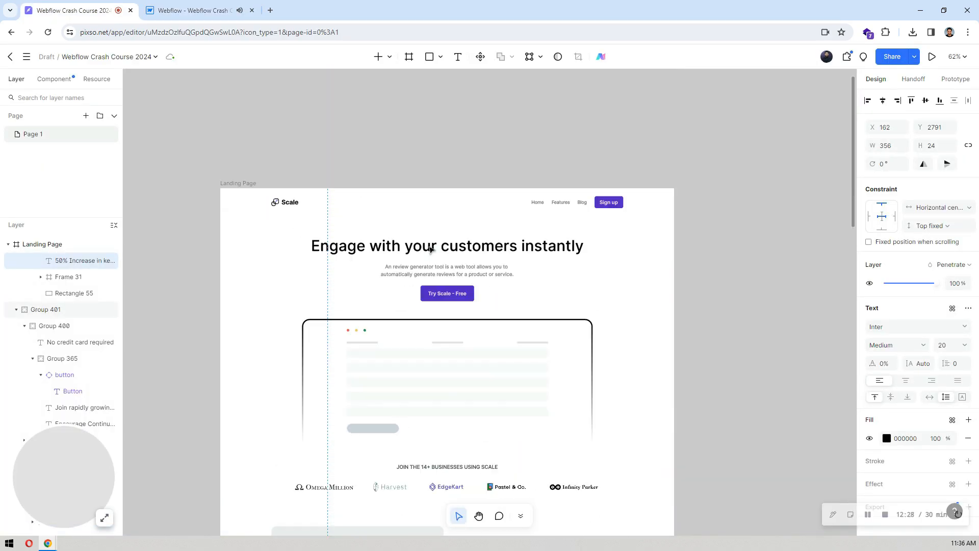
scroll(429, 249, down, 3)
click(194, 11)
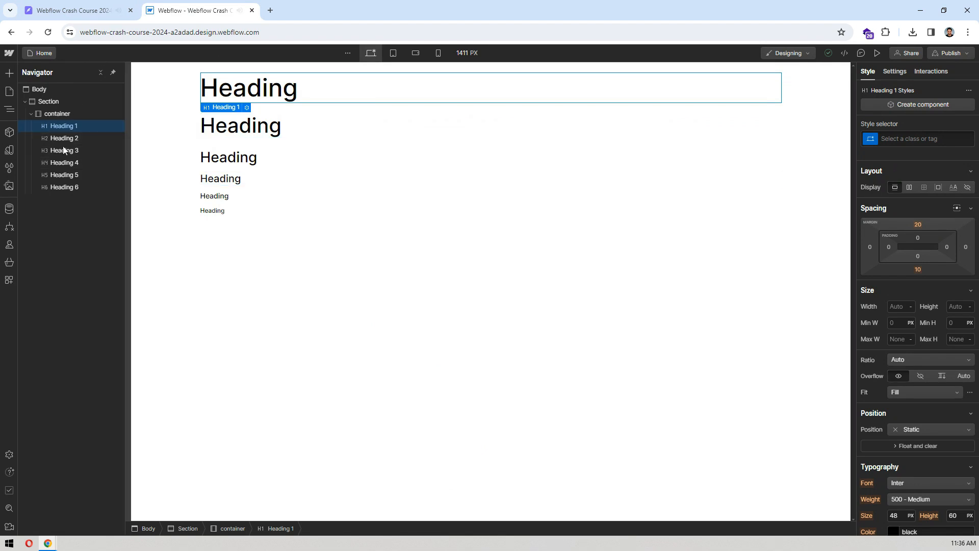
- Create a color variable in Webflow named "brand color" with the value #5227cc, taken from the fill of the "Try Scale - Free" button in Pixso
click(6, 169)
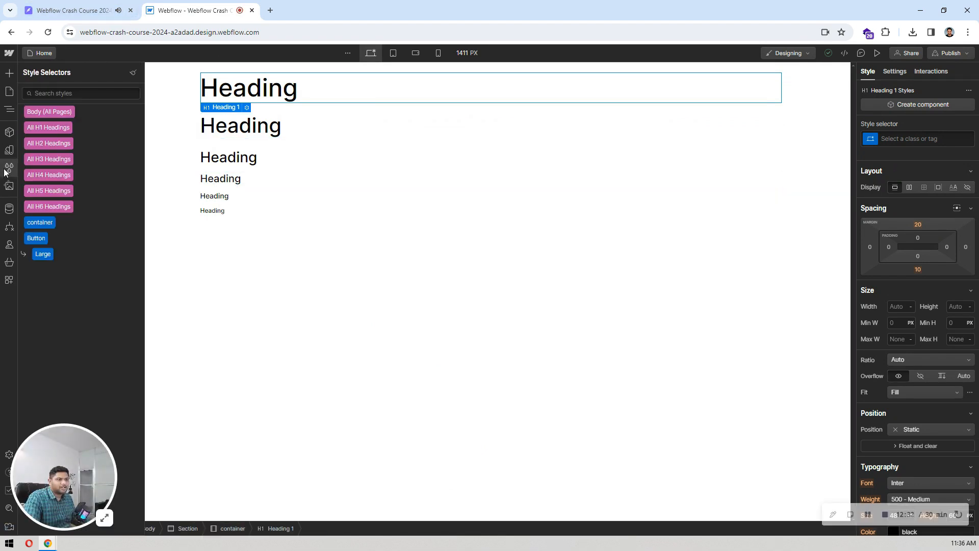
click(13, 149)
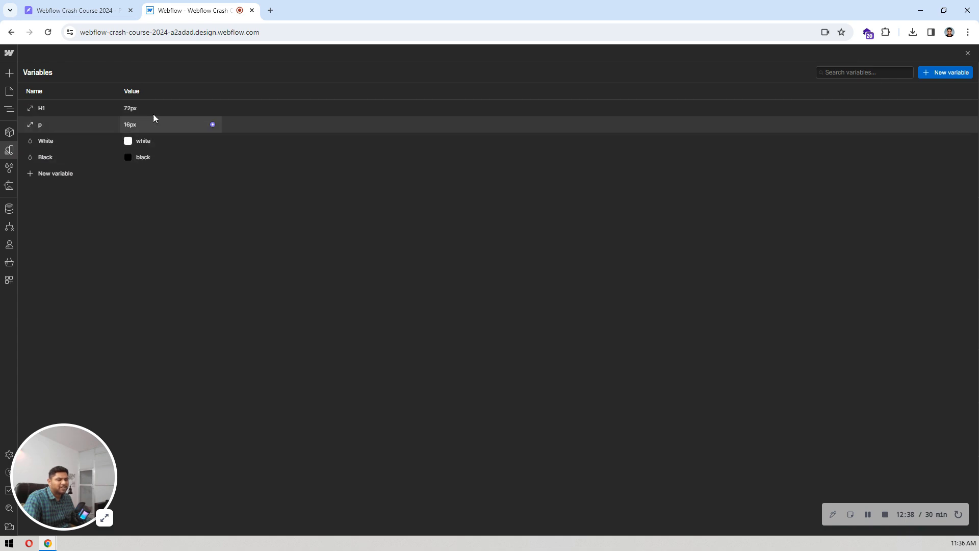
click(57, 173)
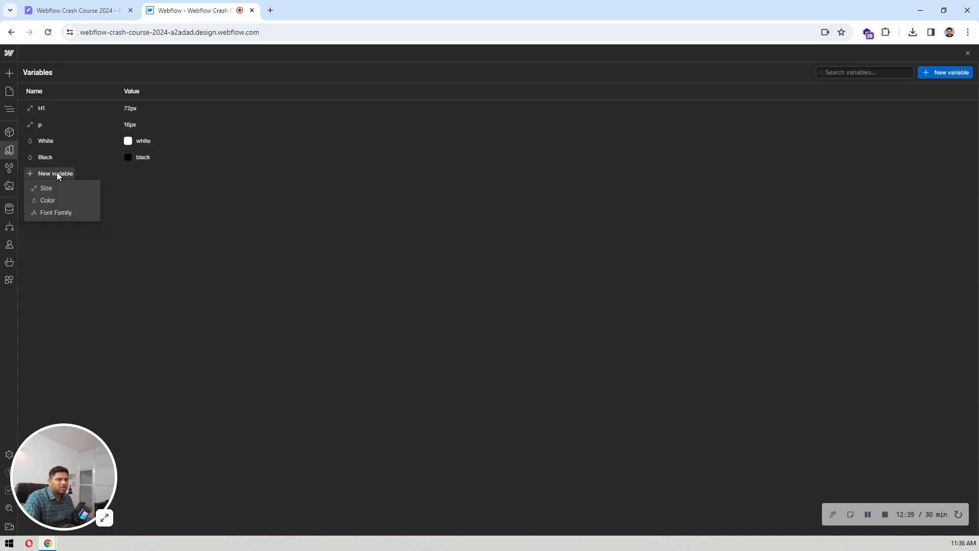
click(53, 200)
click(76, 10)
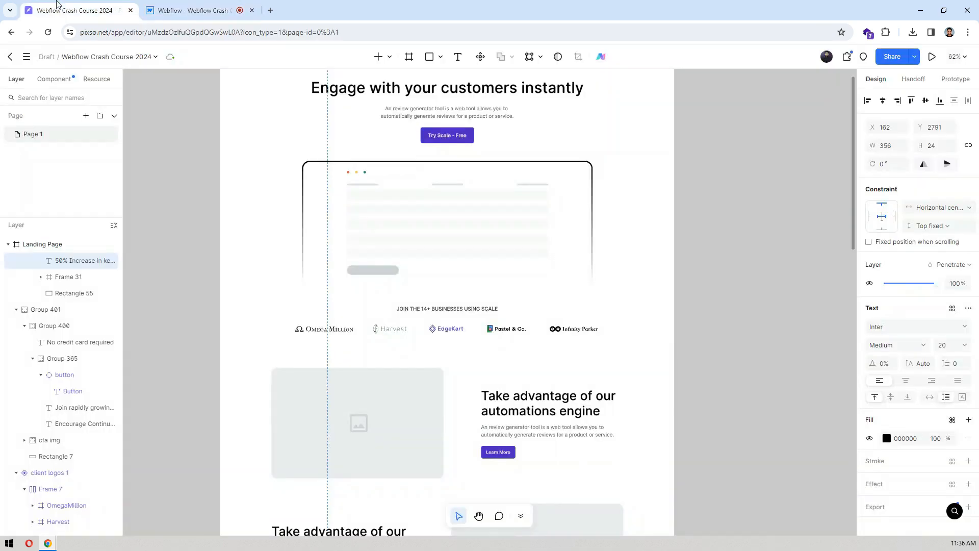
click(443, 132)
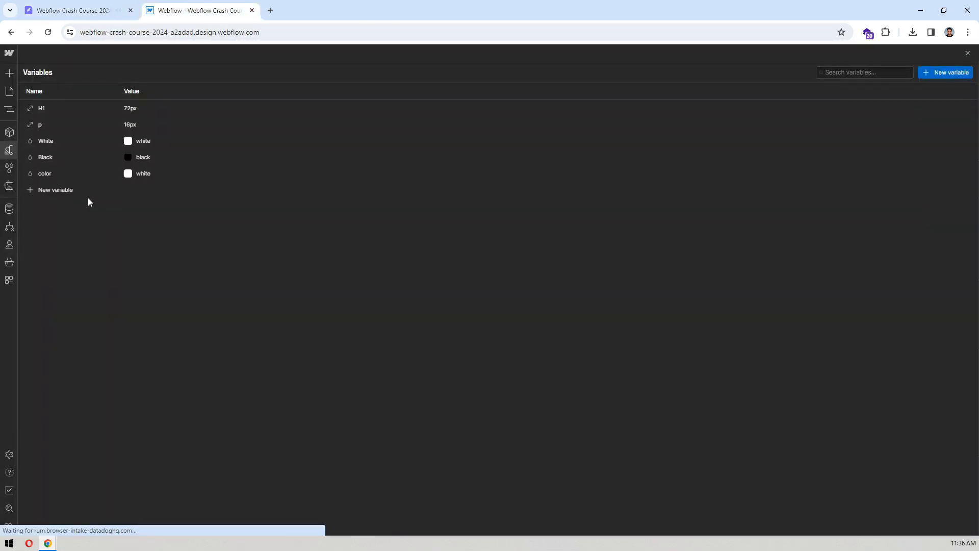
click(142, 174)
text(527CC)
key(Return)
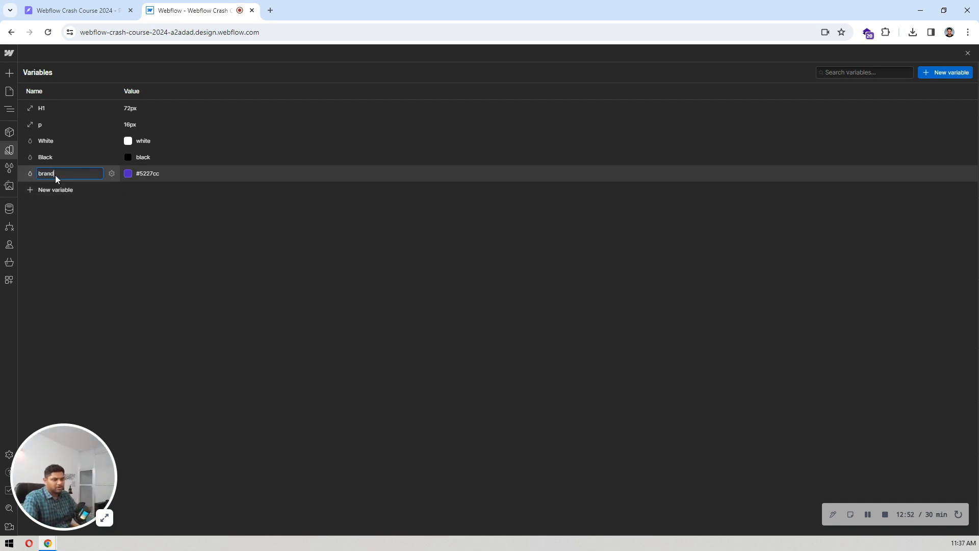
key(Return)
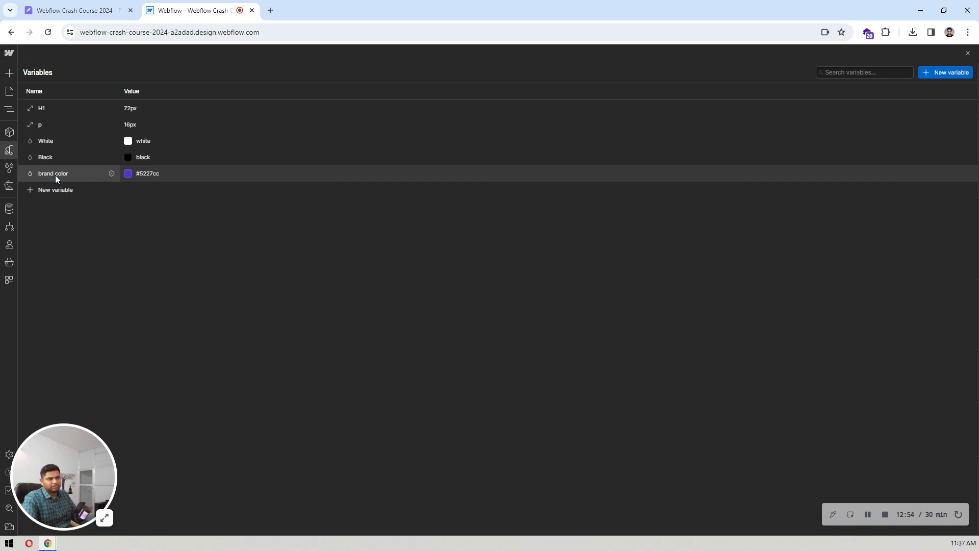
- Switch to Pixso and copy the fill color code of the paragraph under the "Engage with your customers instantly" heading
click(79, 10)
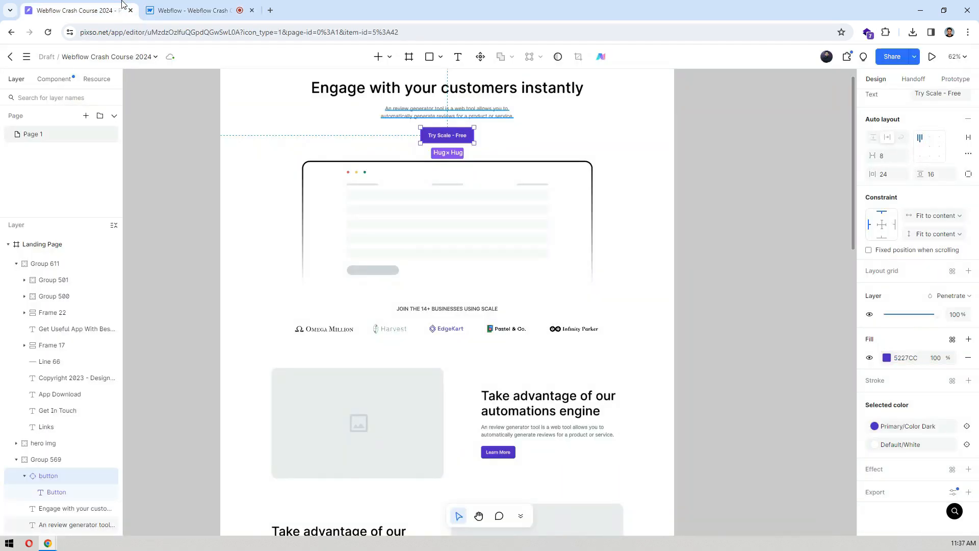
click(418, 91)
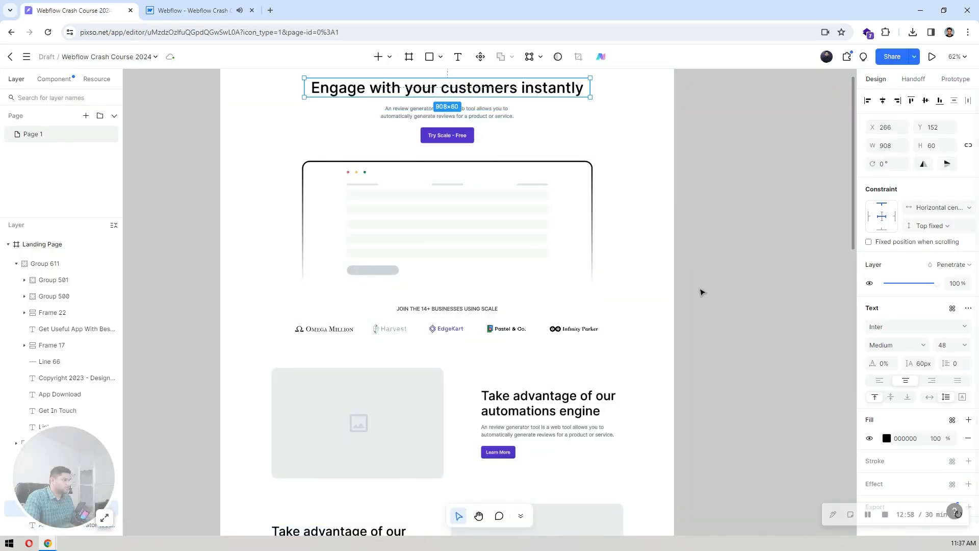
click(468, 109)
click(900, 437)
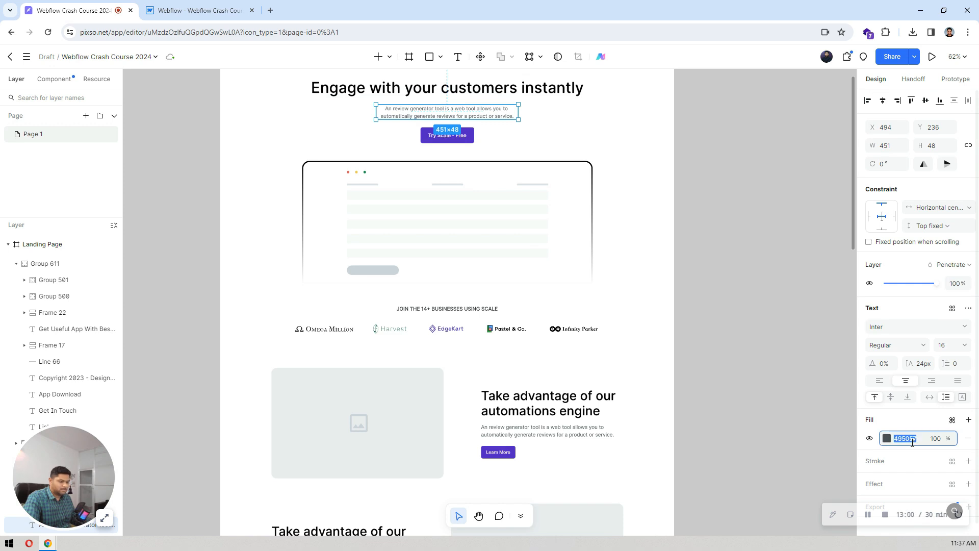
- Switch to Webflow and create a color variable named "color" with the value #495057
click(152, 11)
click(56, 190)
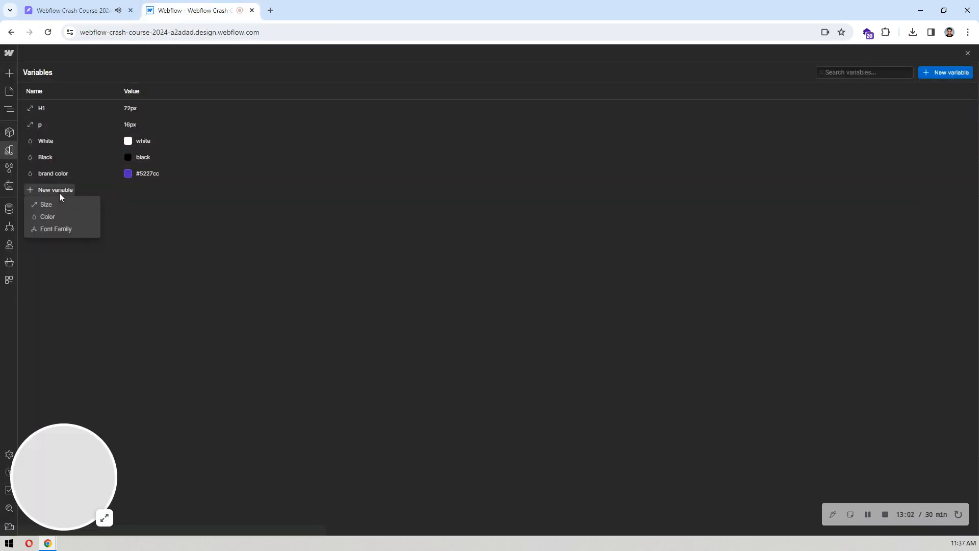
click(53, 216)
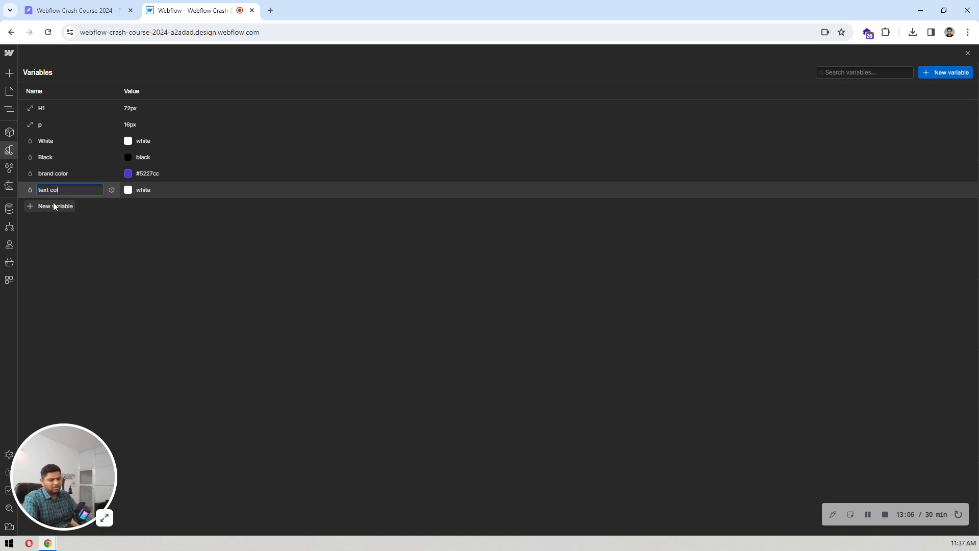
text(text color)
click(144, 189)
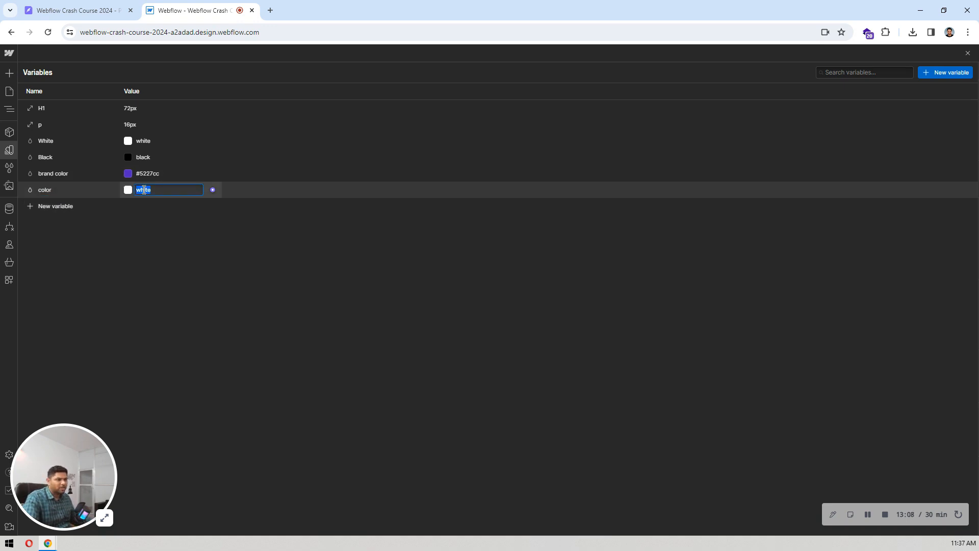
text(#495057)
key(Return)
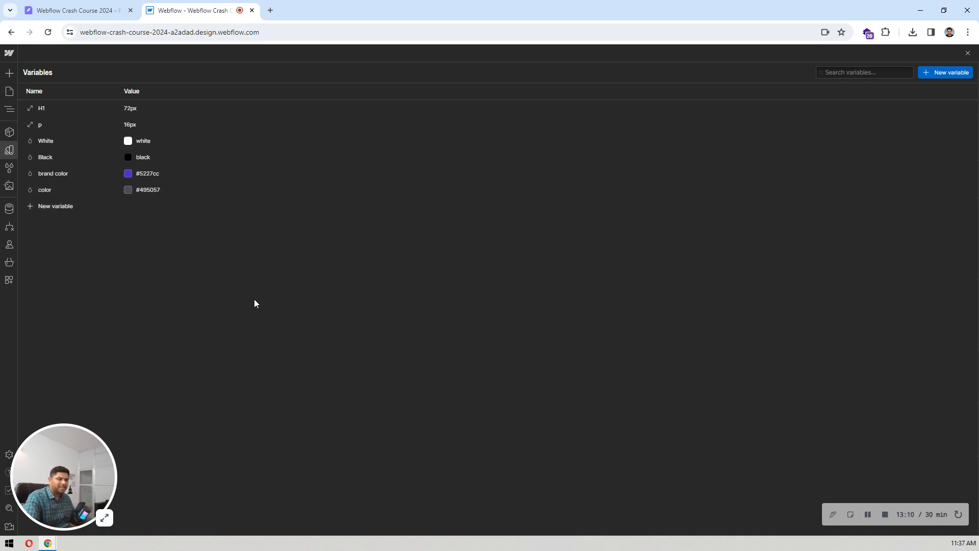
- Close the variables view and delete all six sample headings, Heading 1 through Heading 6, from the container
click(9, 150)
click(73, 105)
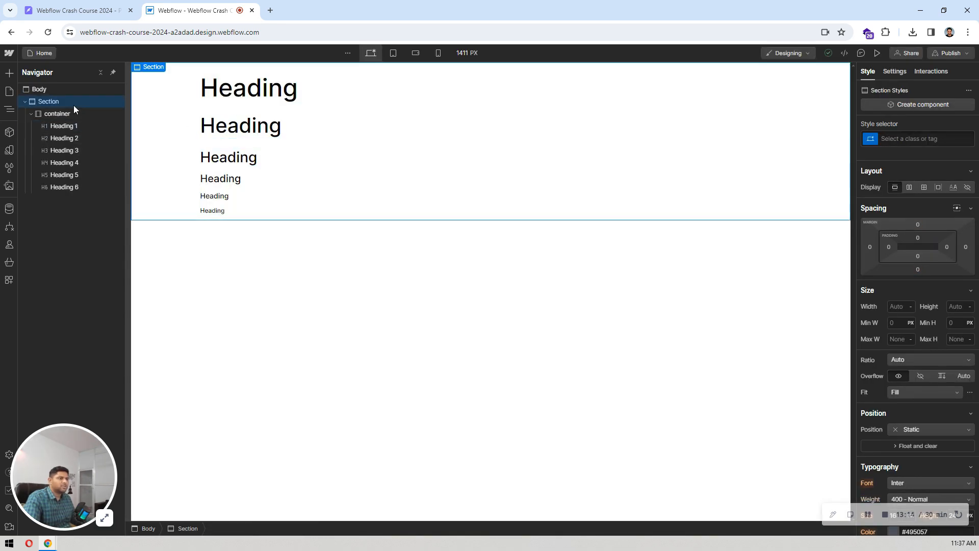
click(73, 113)
click(71, 126)
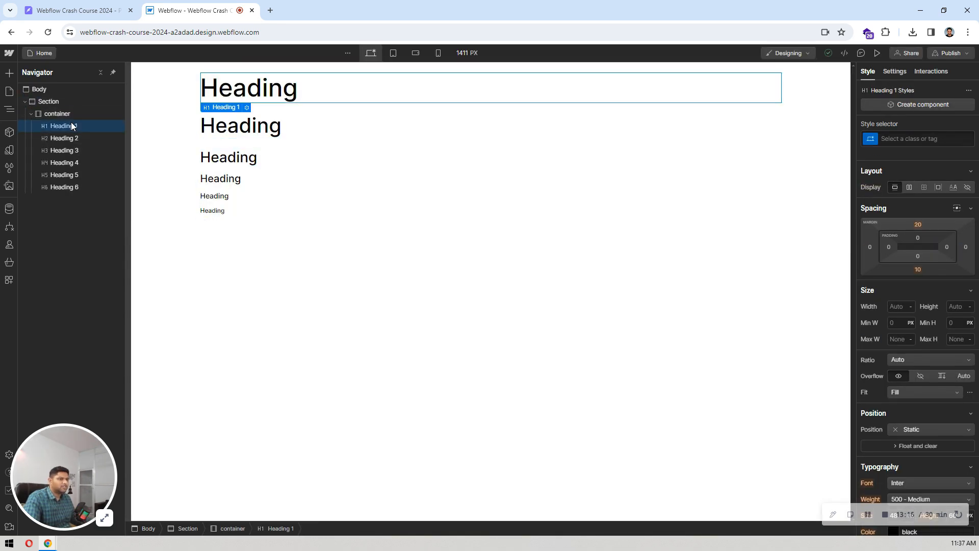
key(Delete)
key(Delete)
key(Delete)
key(Delete)
key(Delete)
key(Delete)
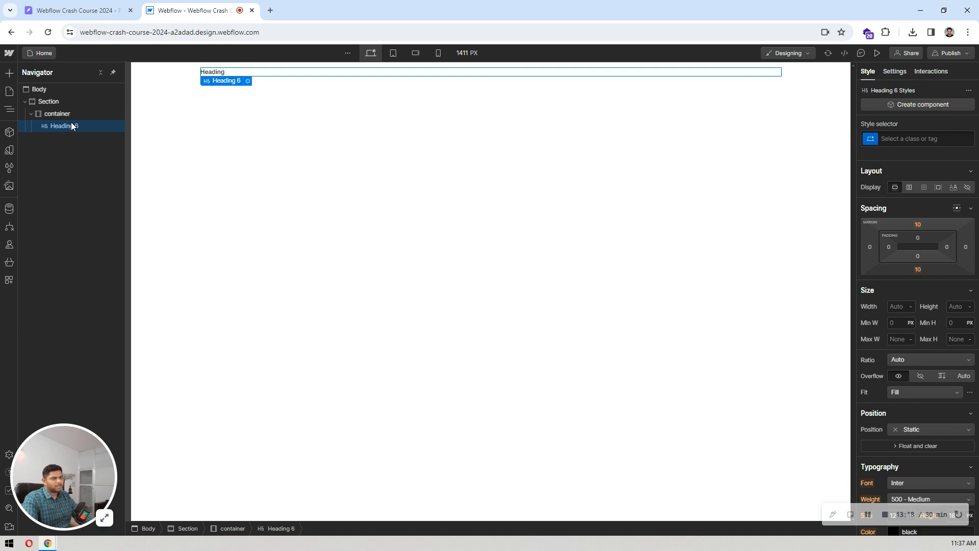
click(65, 117)
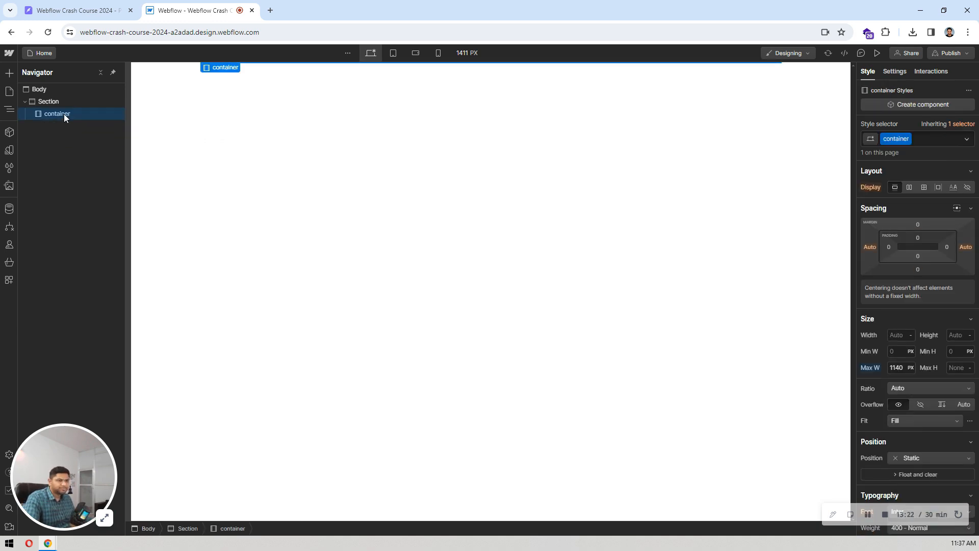
- Examine the navigation bar and hero section of the landing page design in Pixso, and return to Webflow
click(102, 6)
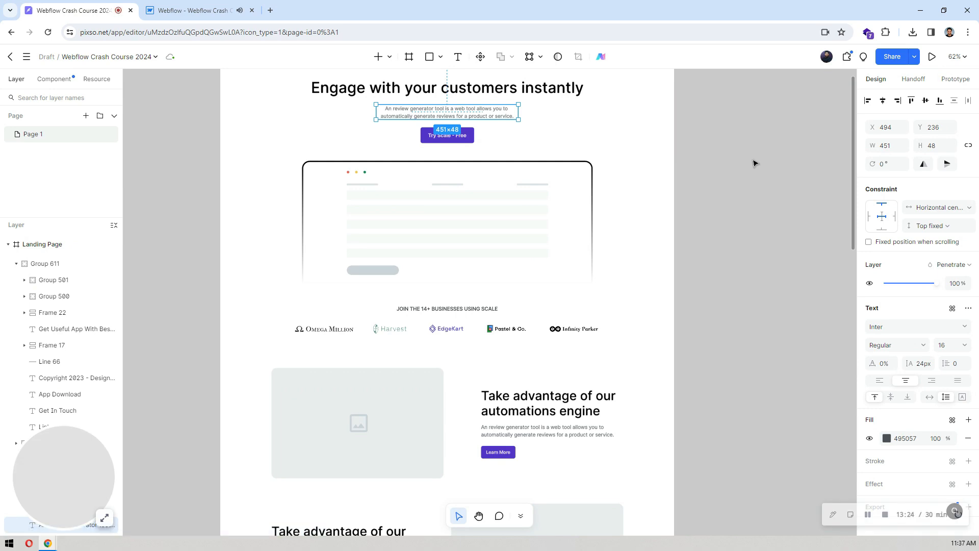
scroll(755, 163, up, 2)
click(722, 142)
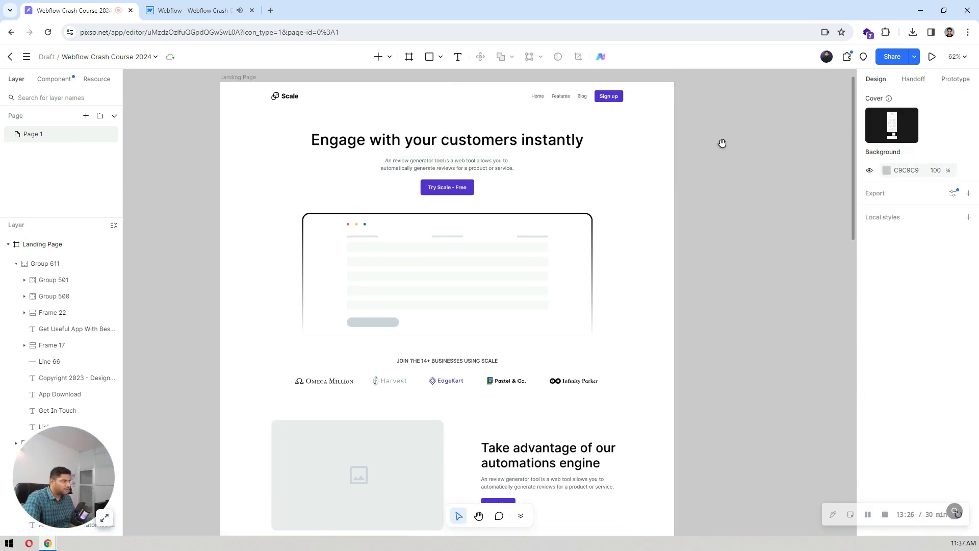
drag(722, 142, 781, 202)
scroll(536, 149, up, 3)
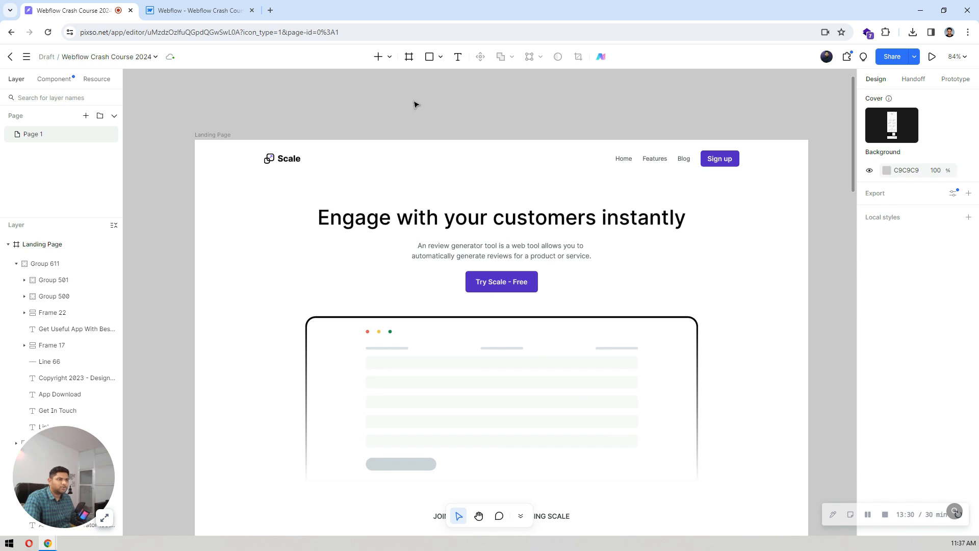
click(148, 5)
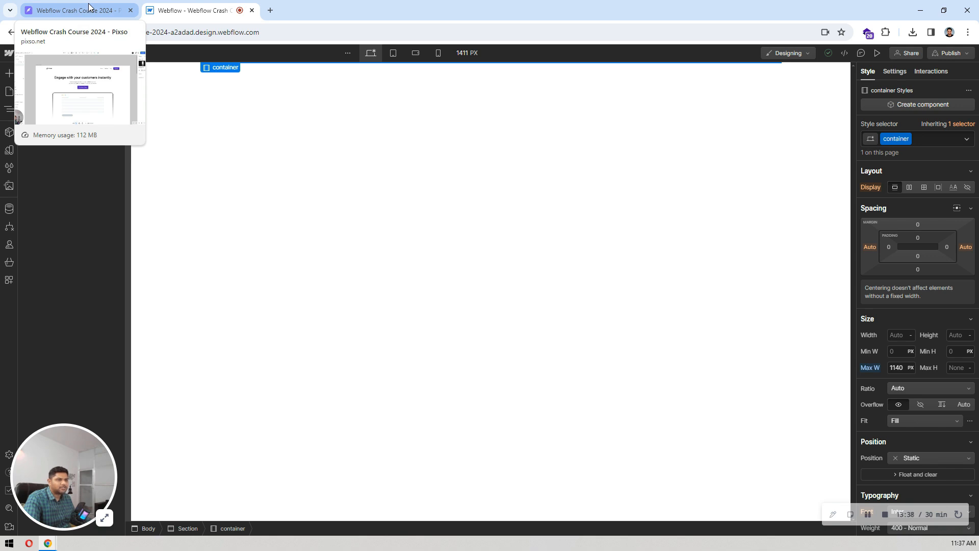
- Add the Navbar Logo Left layout from the Starter library to the page and place it above the existing Section
click(378, 181)
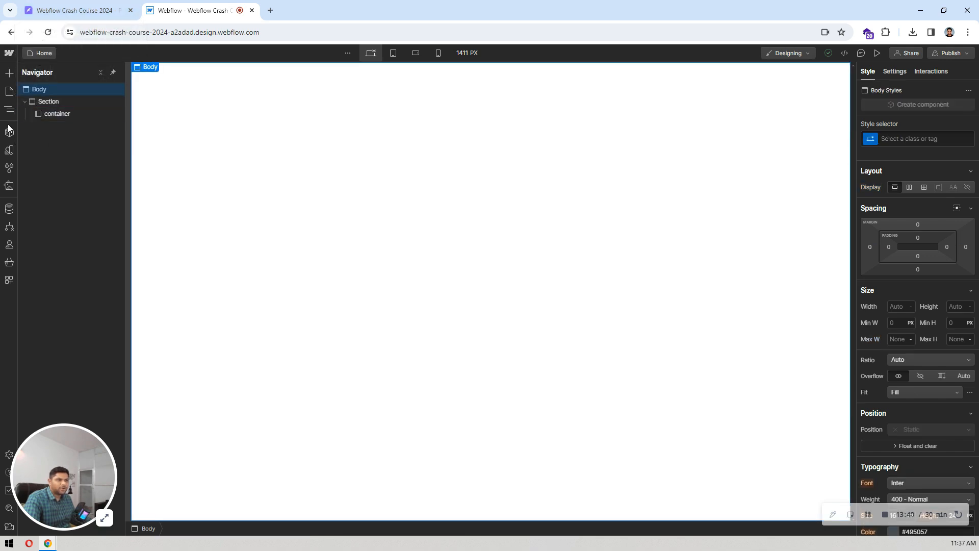
click(41, 116)
click(25, 102)
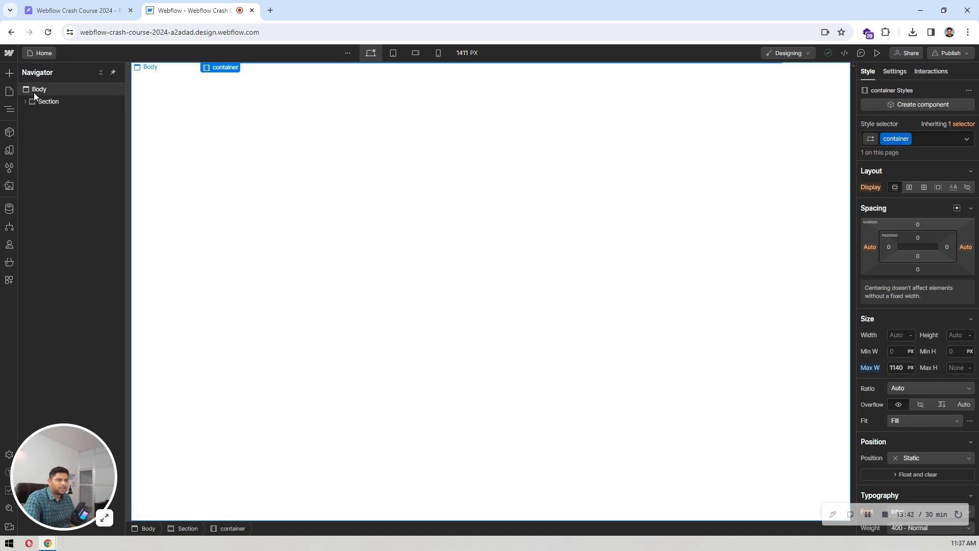
click(9, 74)
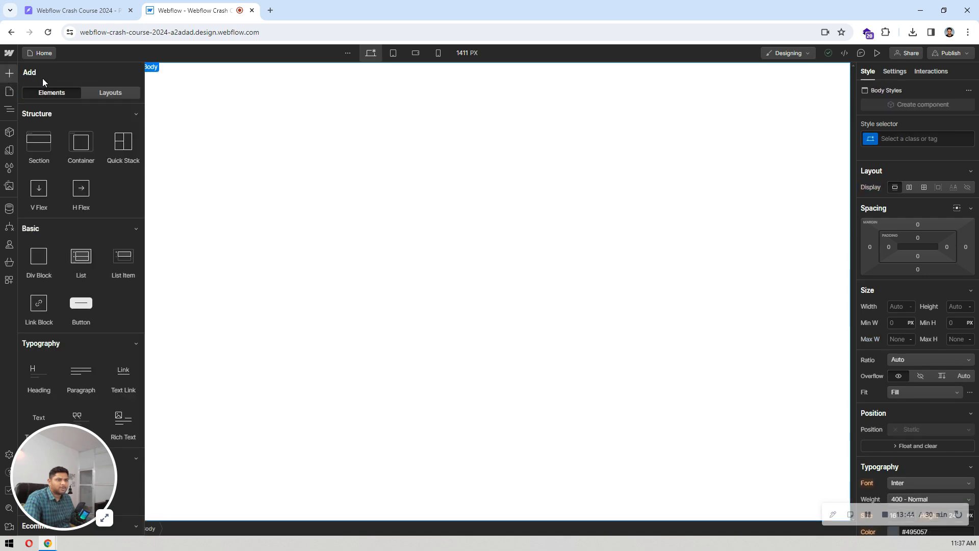
click(90, 93)
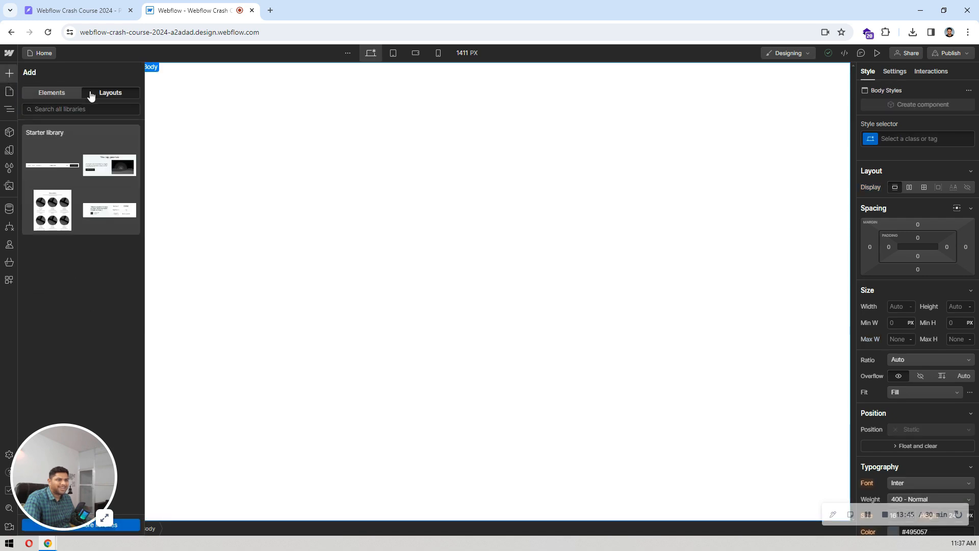
click(67, 174)
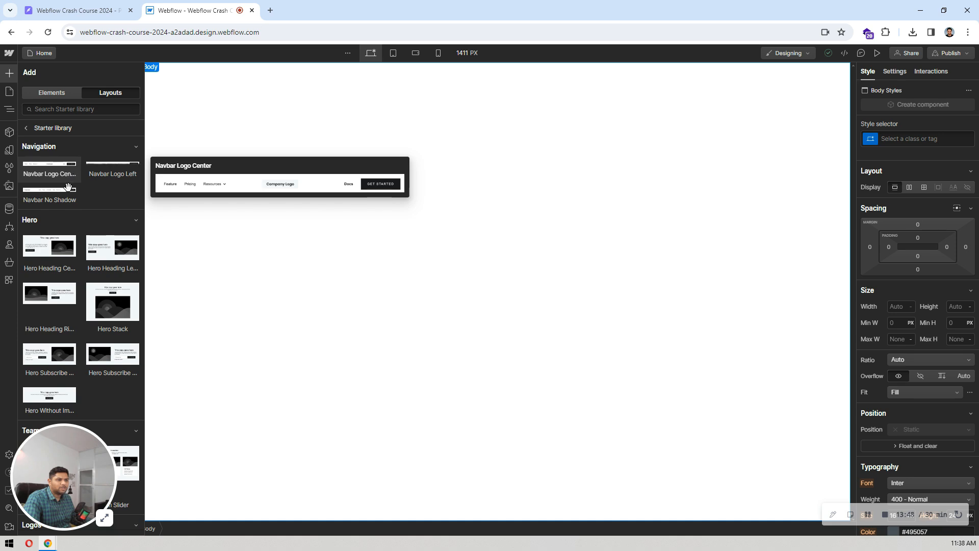
mouse_move(103, 166)
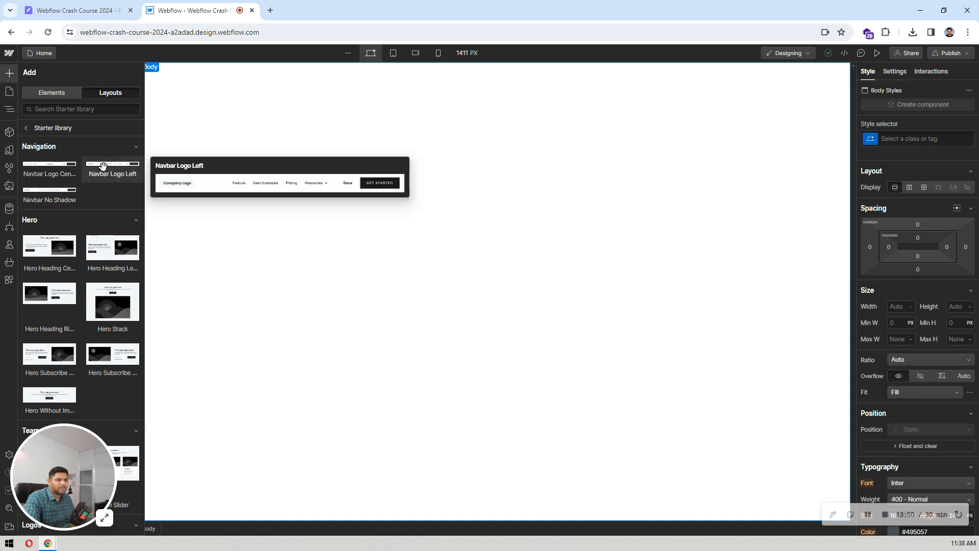
mouse_move(58, 203)
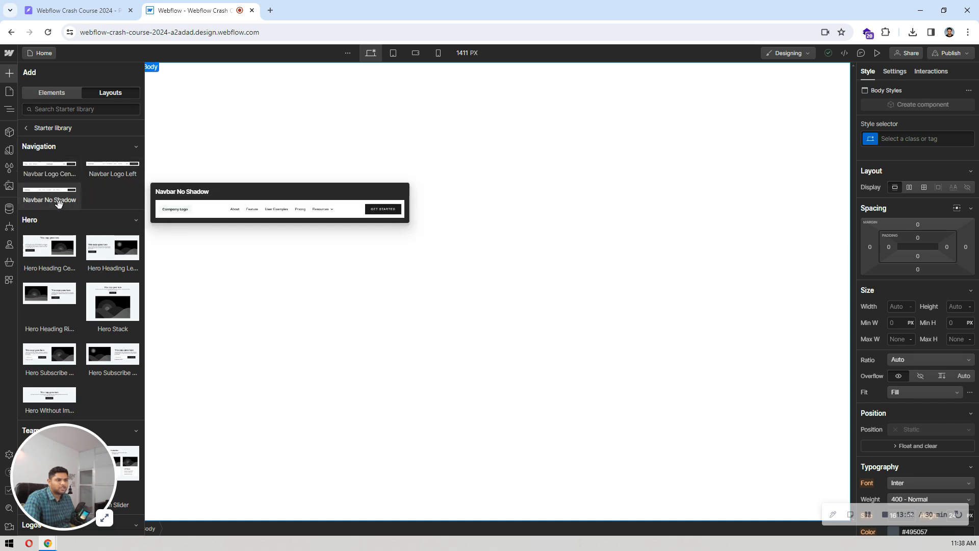
mouse_move(43, 163)
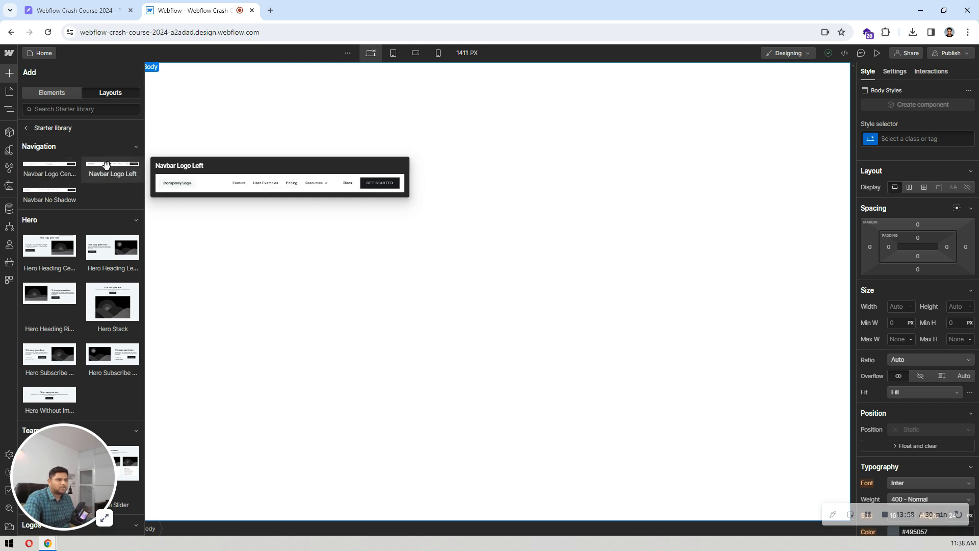
drag(103, 168, 291, 109)
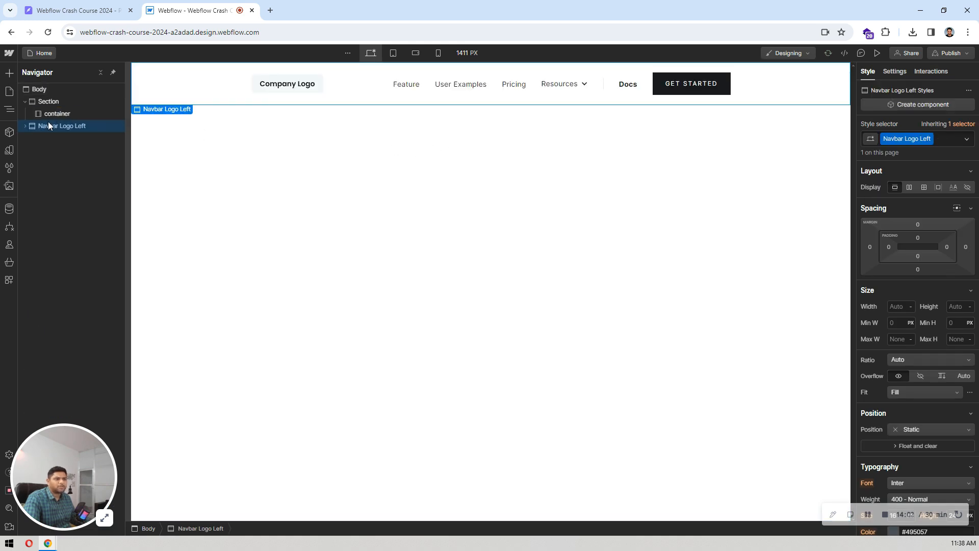
drag(61, 125, 81, 97)
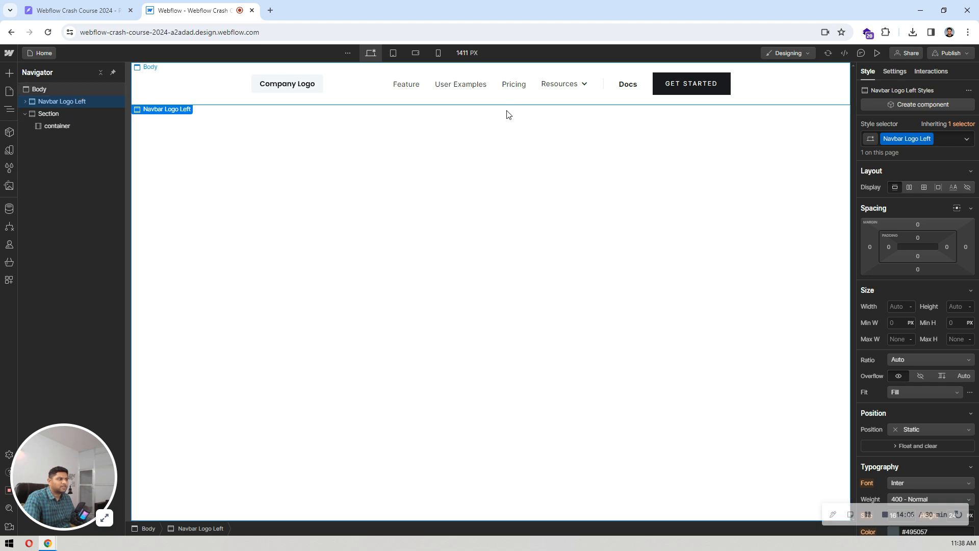
- Replace the Container 2 class on the div inside Navbar Logo Left Container with the existing "container" class
click(25, 101)
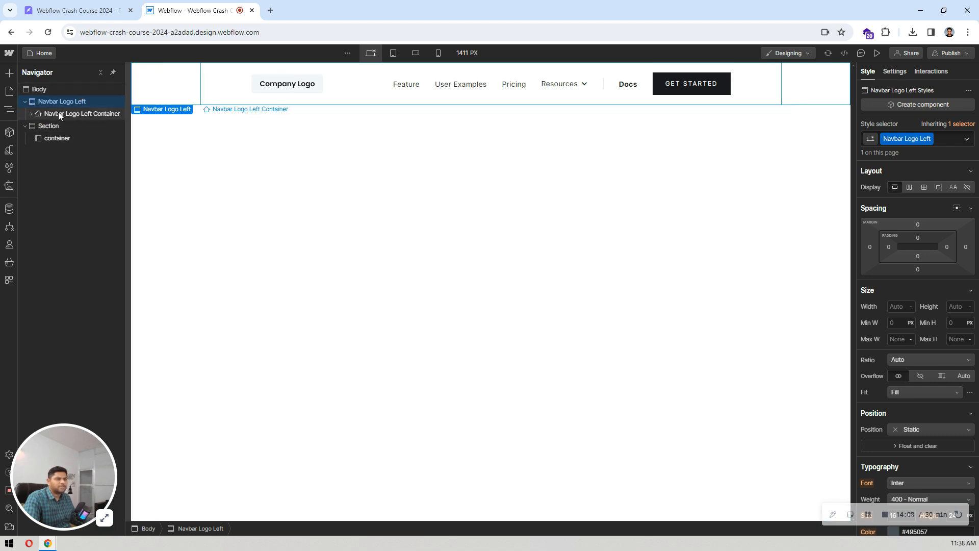
click(58, 113)
click(30, 114)
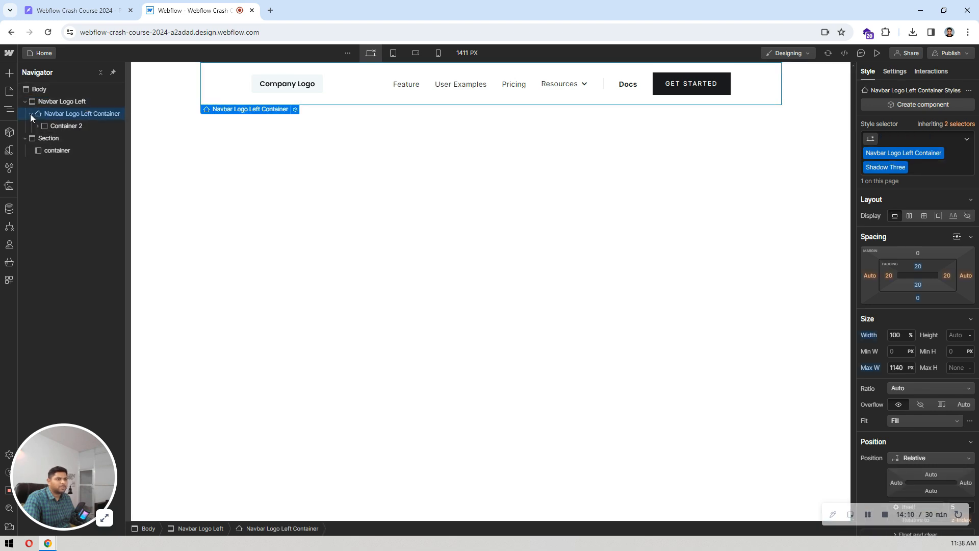
click(55, 125)
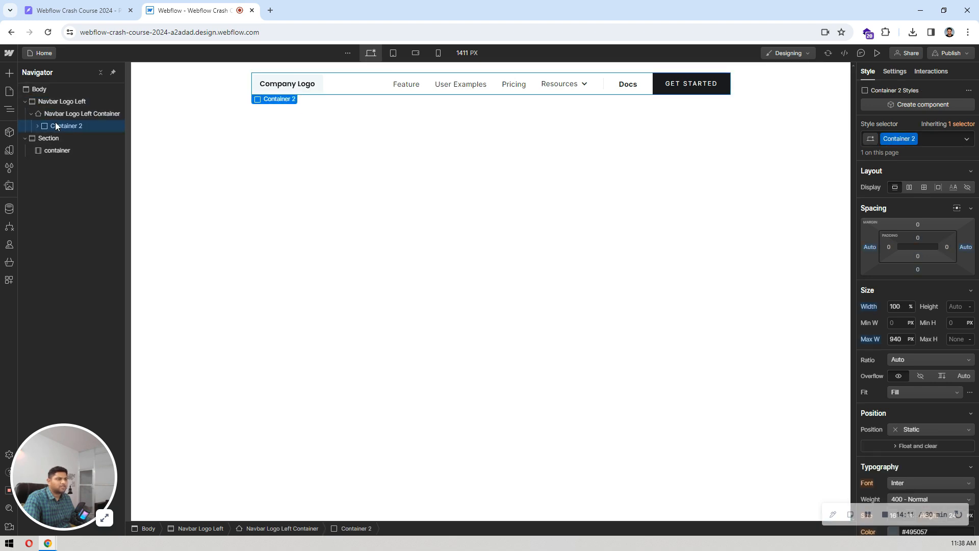
click(933, 137)
key(BackSpace)
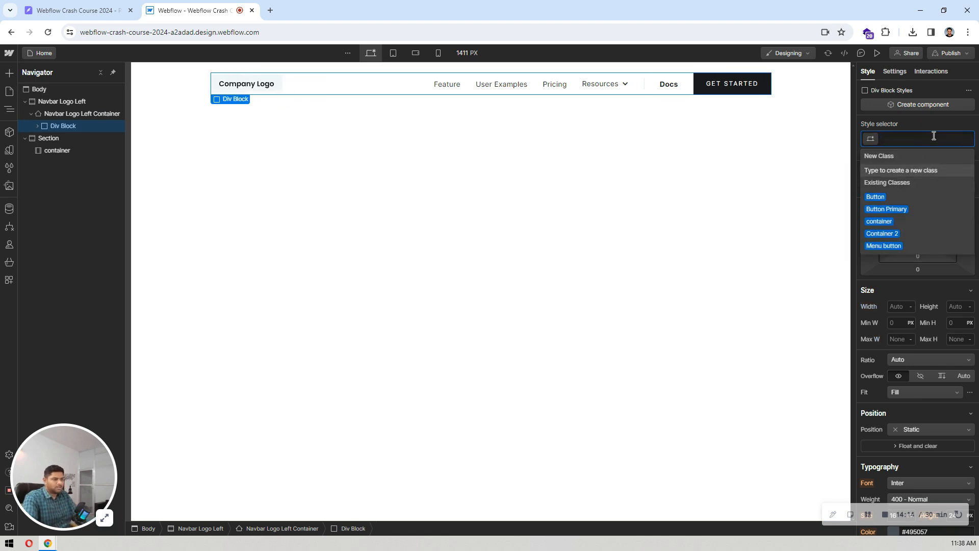
text(conta)
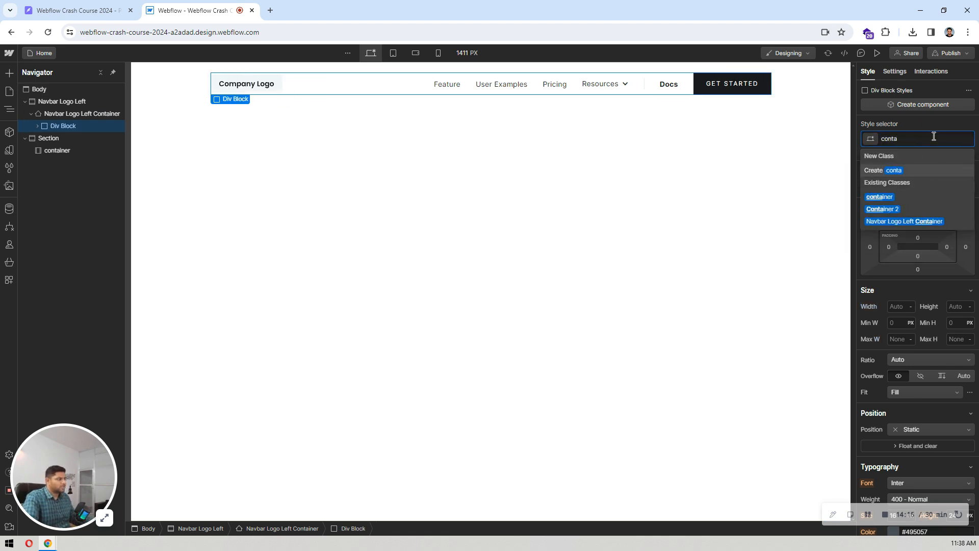
click(884, 201)
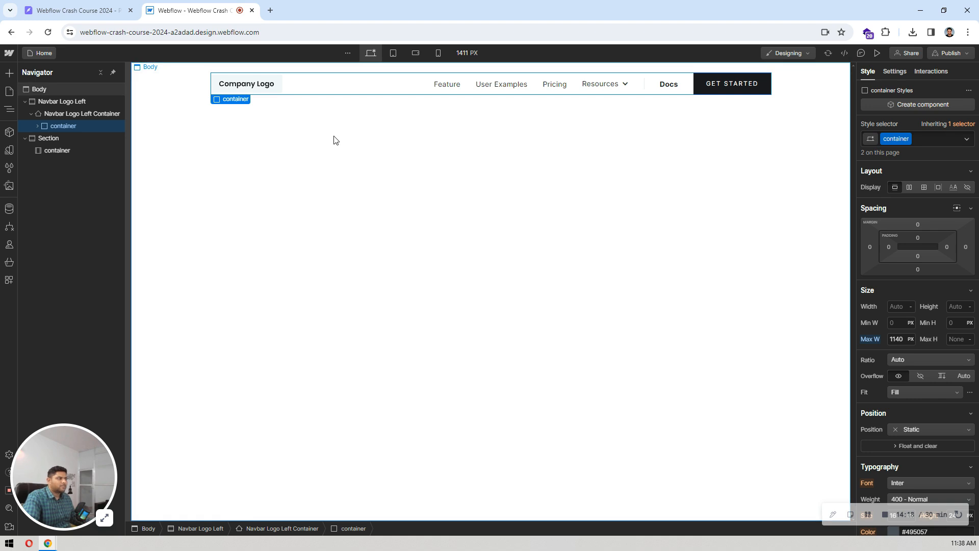
- Remove the Shadow Three and Navbar Logo Left Container classes from the navbar element
click(207, 79)
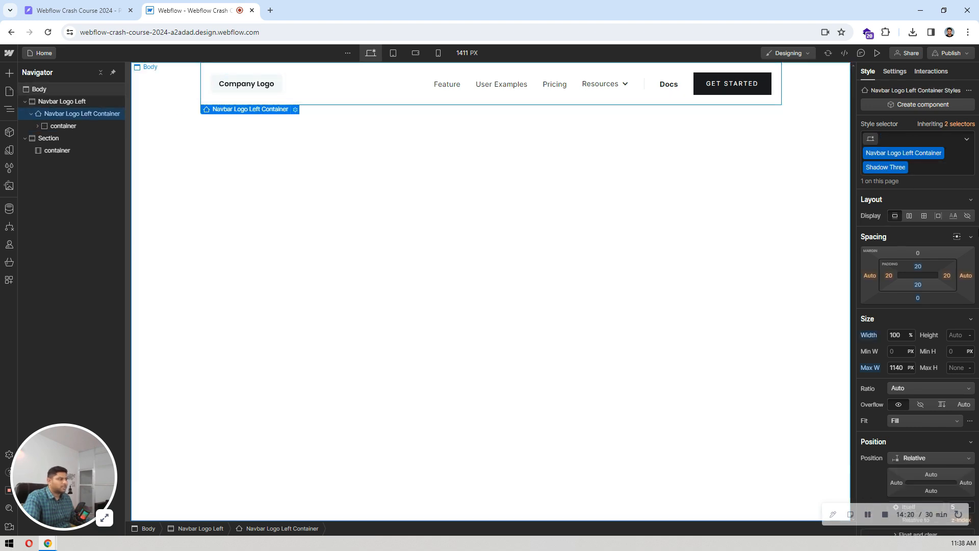
click(904, 167)
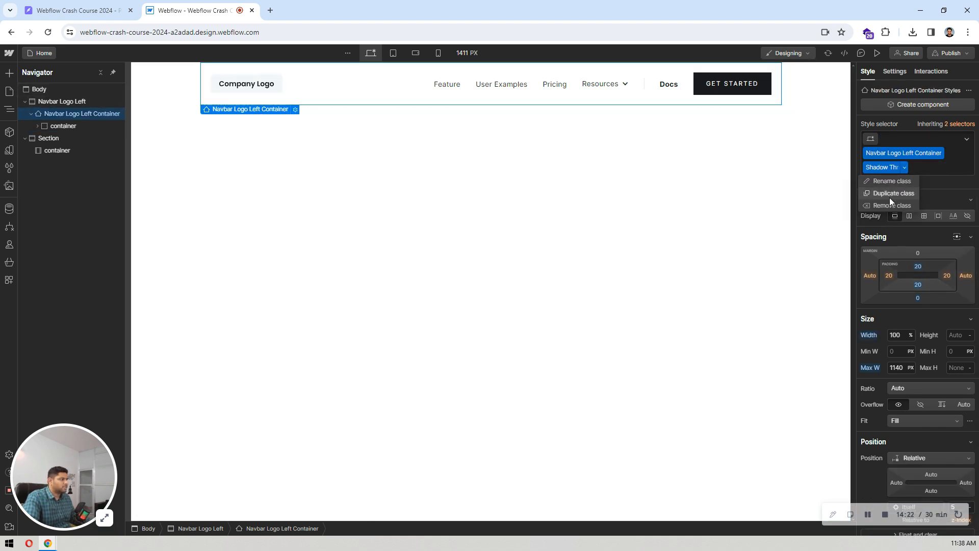
click(885, 205)
click(944, 153)
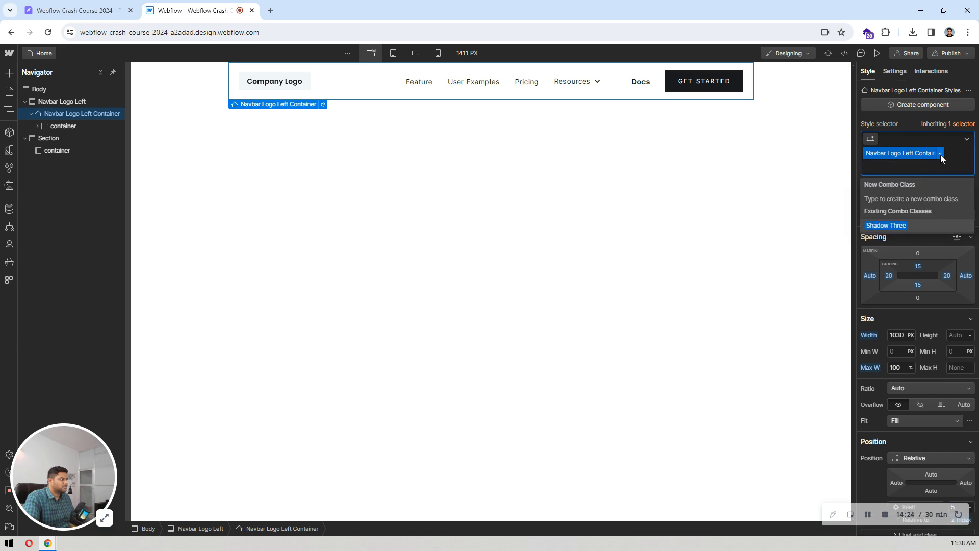
click(940, 154)
click(909, 190)
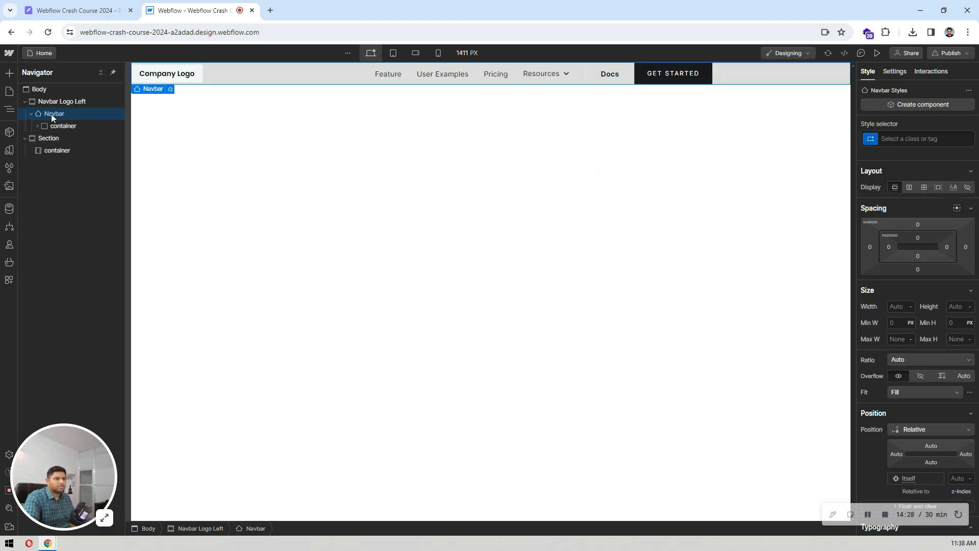
- Center the container inside the Navbar with auto side margins, and set the Navbar's background color to white
click(63, 125)
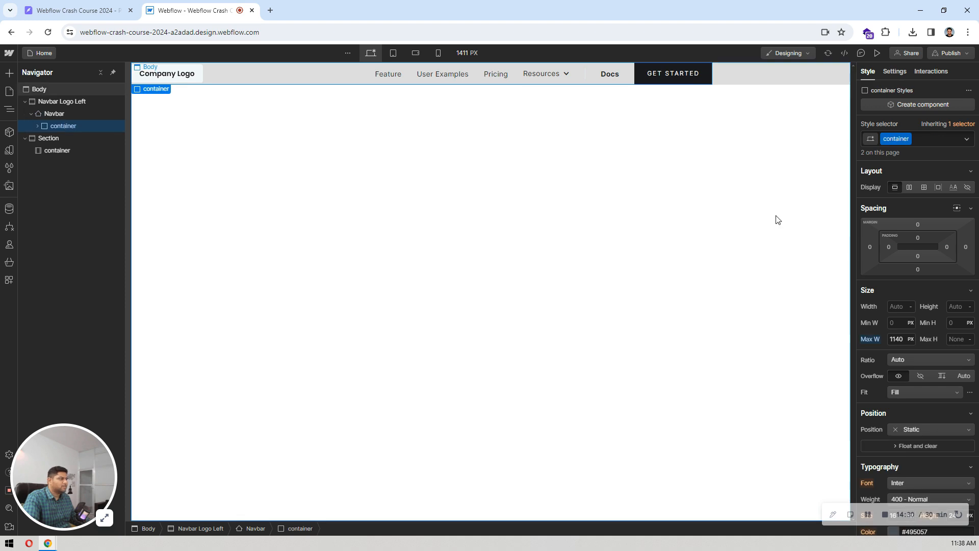
click(957, 208)
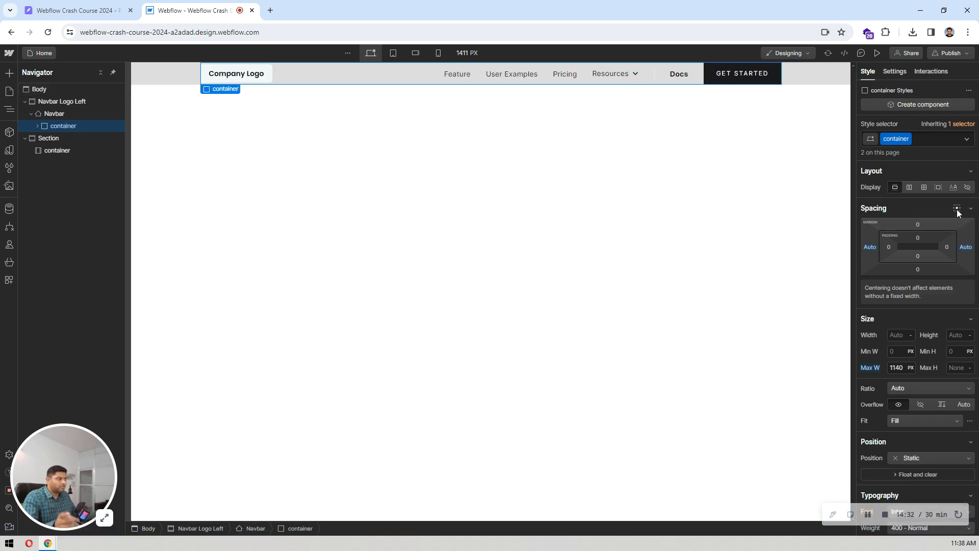
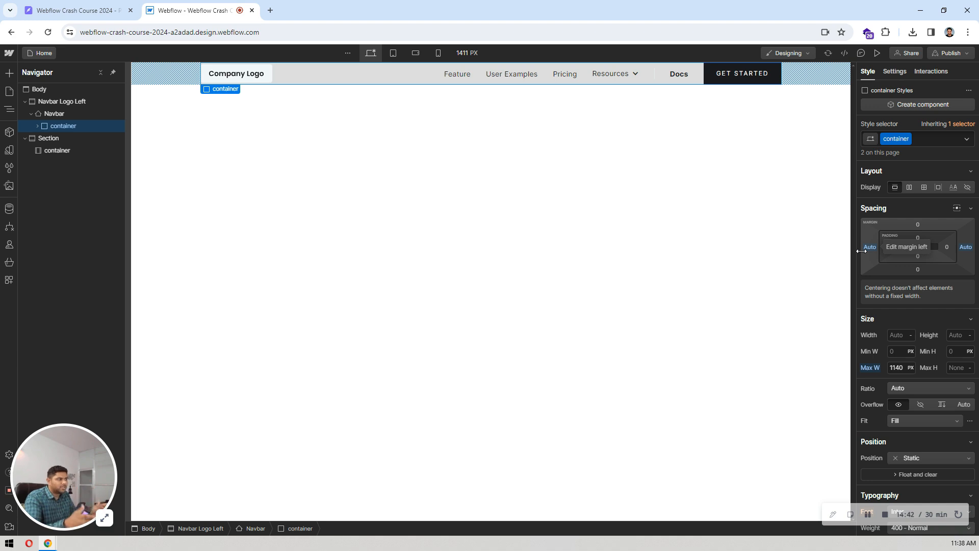
click(70, 113)
scroll(913, 217, down, 8)
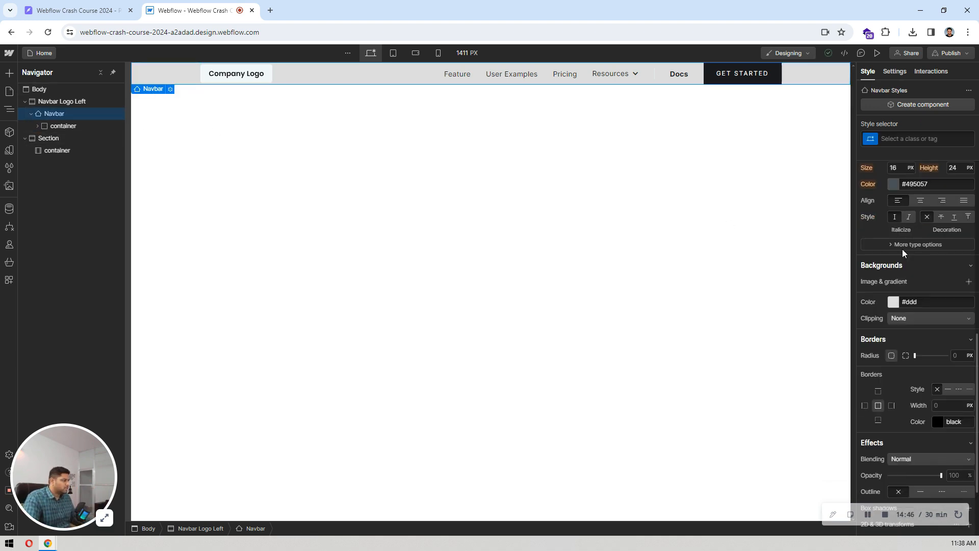
click(892, 304)
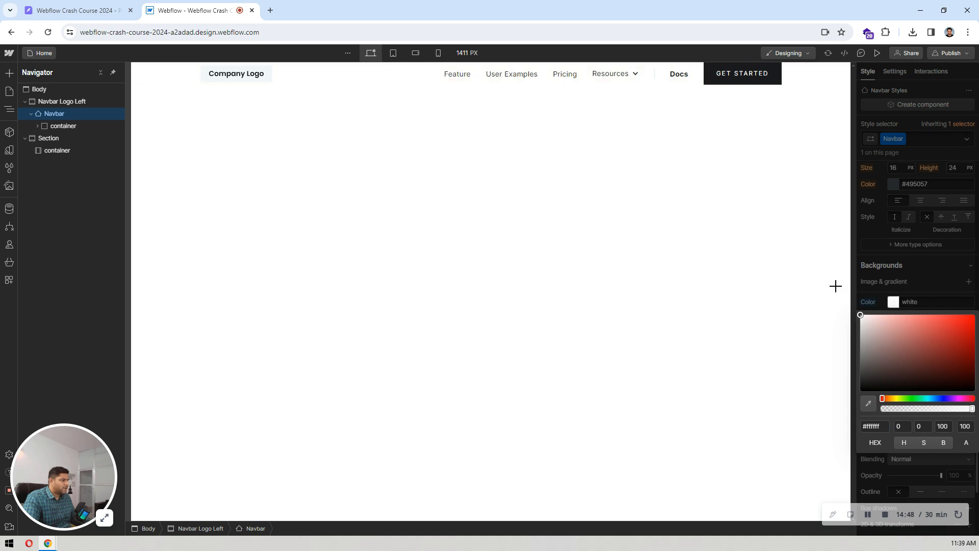
click(929, 273)
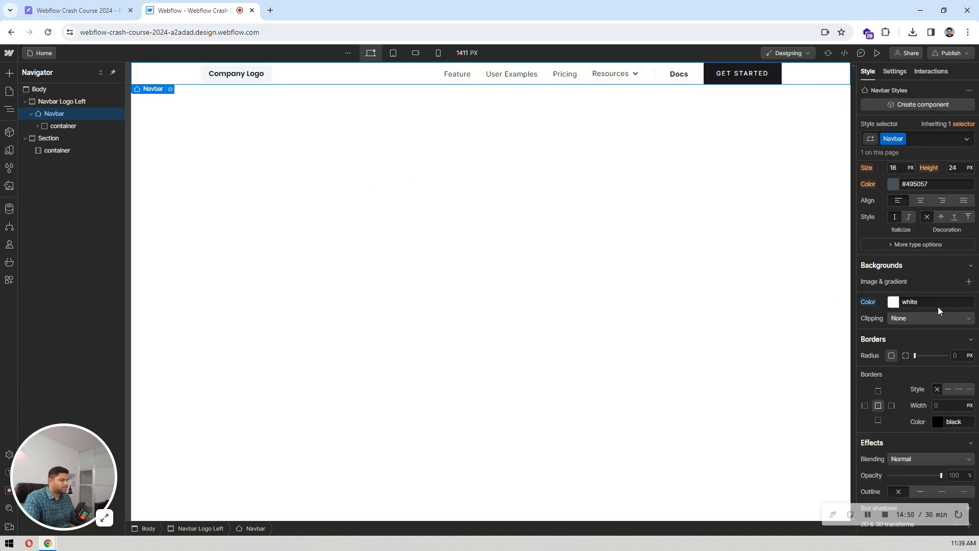
- Replace the Company Logo placeholder image in the navbar with the logo.png asset
click(247, 80)
click(237, 88)
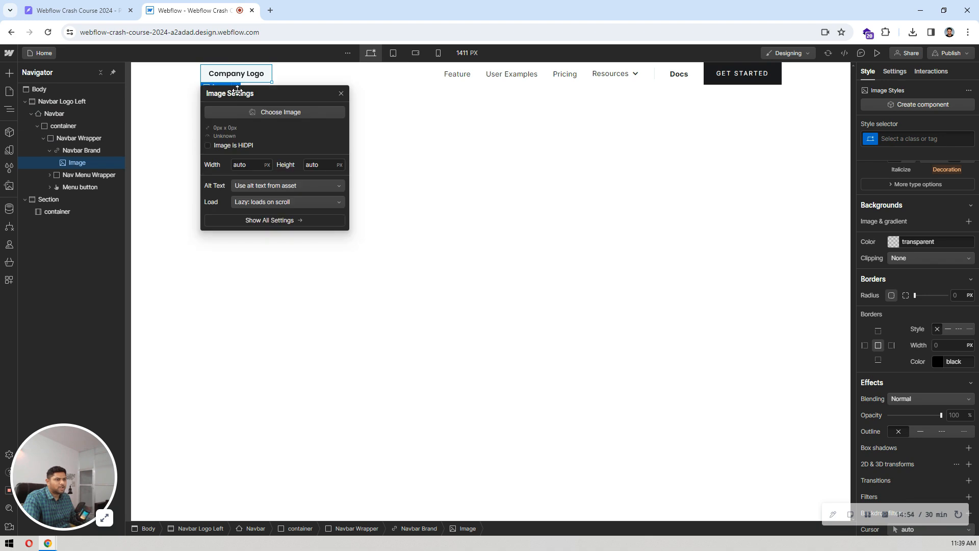
click(271, 111)
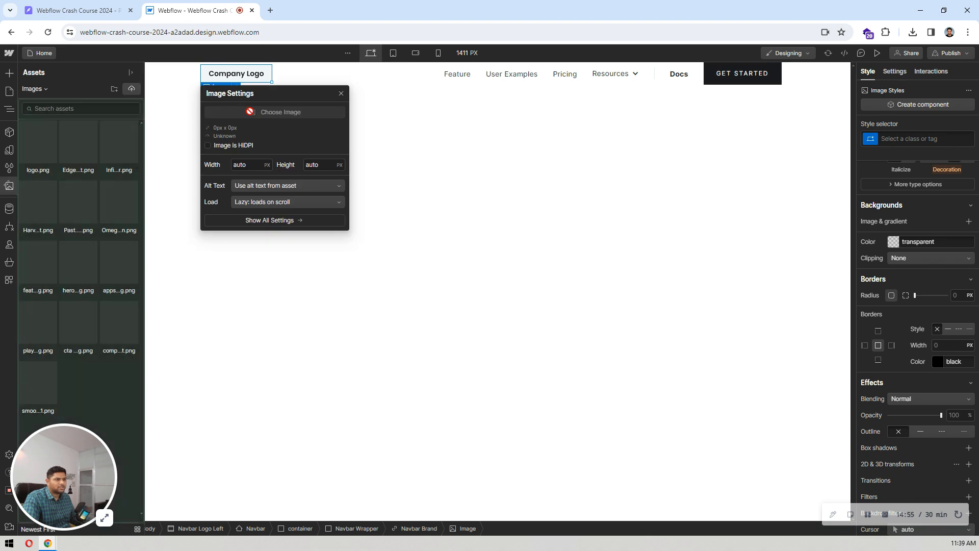
click(53, 135)
click(474, 125)
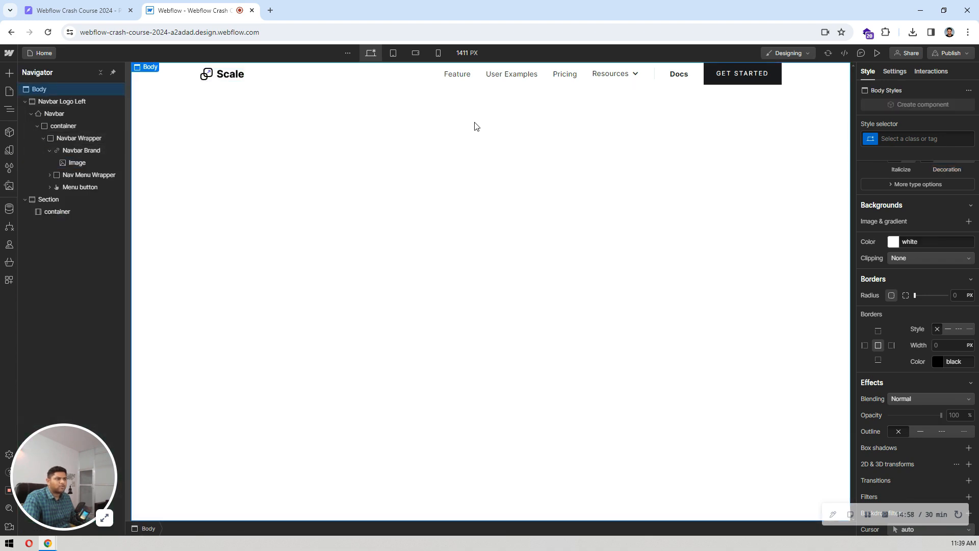
- Check the menu labels in the Pixso design, return to Webflow, and rename the three navbar links as Home, Features and Blog
click(76, 10)
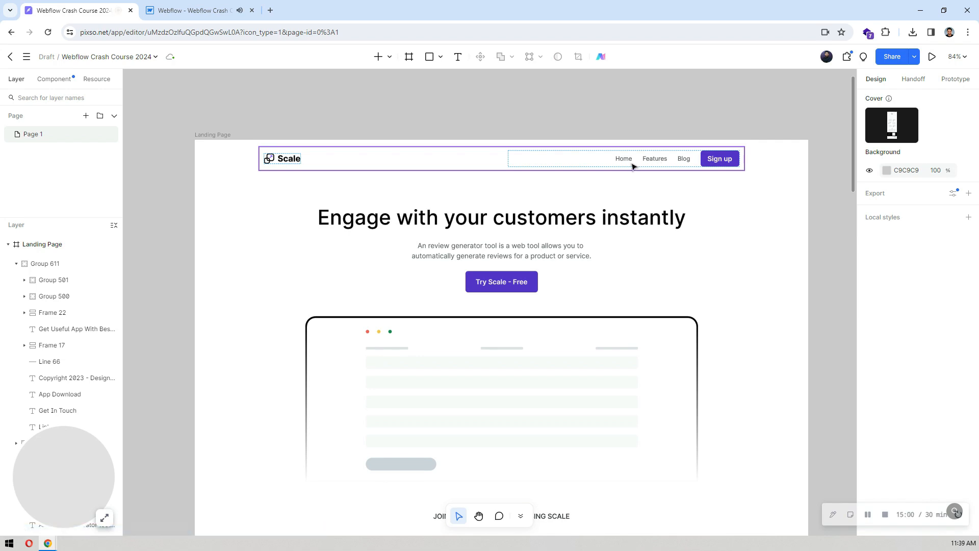
click(199, 10)
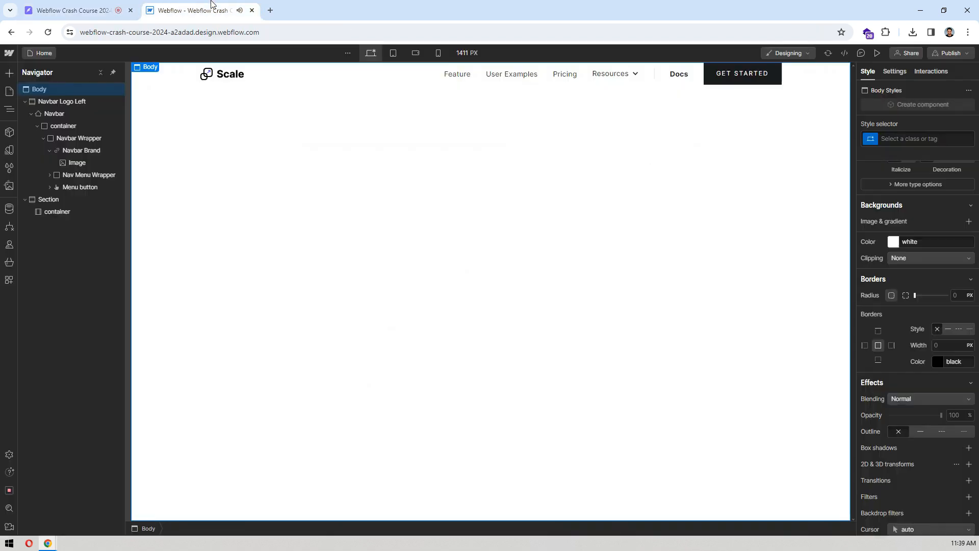
click(465, 75)
double_click(465, 76)
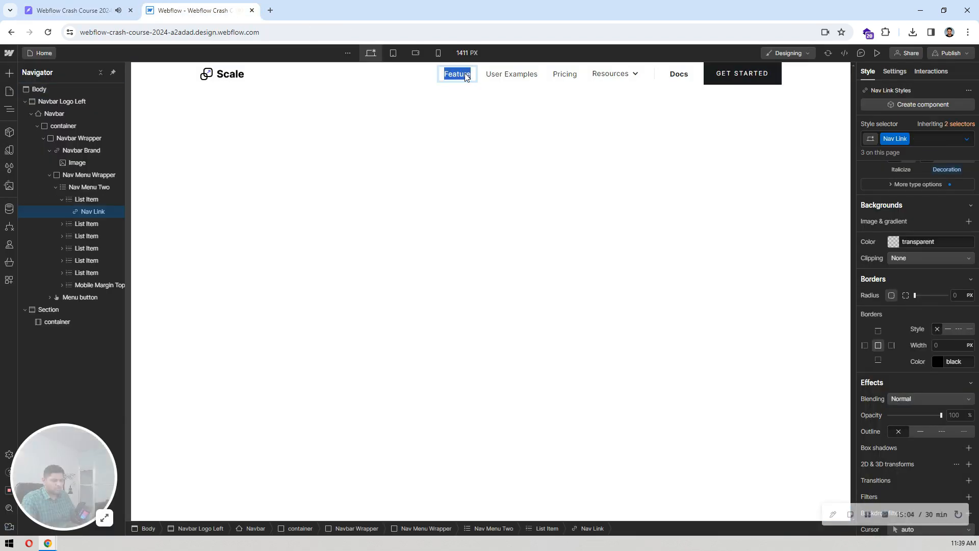
text(Home)
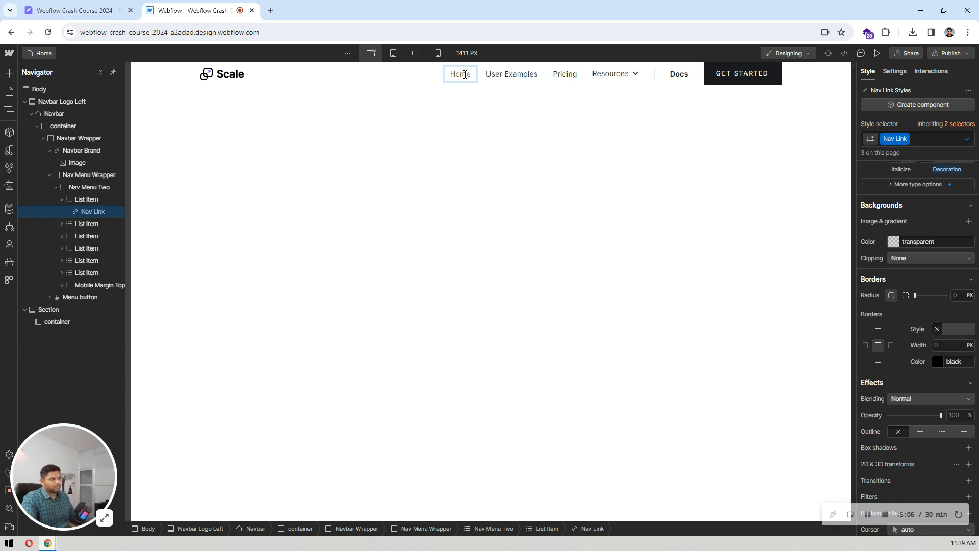
click(528, 75)
double_click(527, 75)
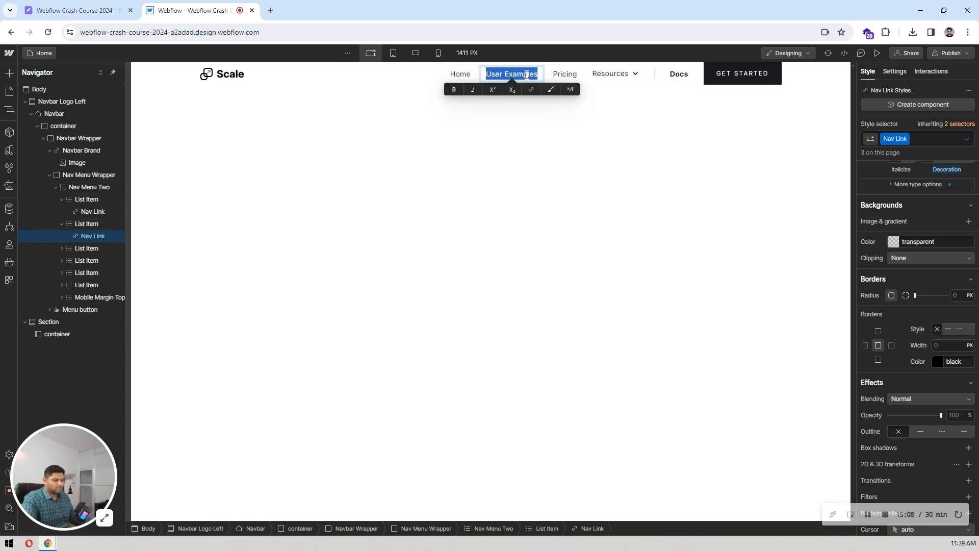
text(Features)
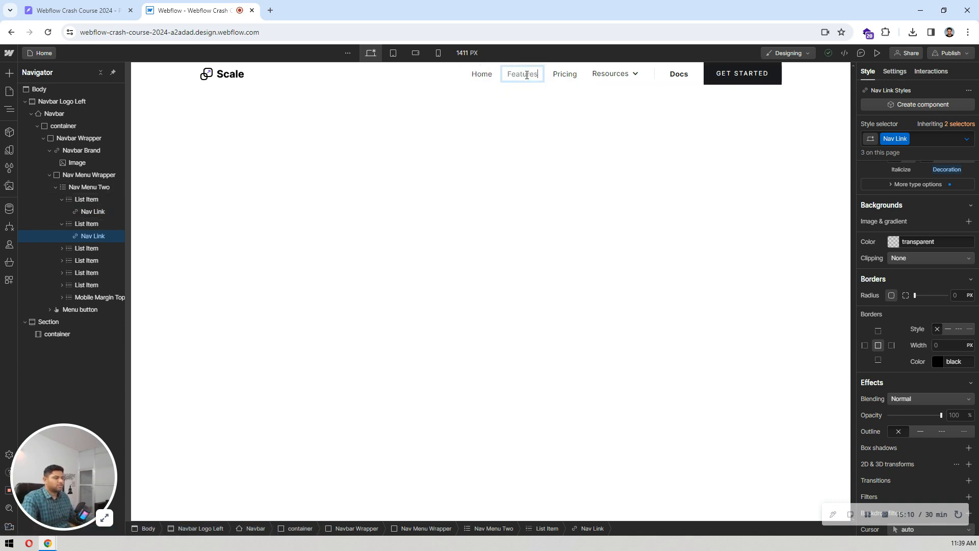
click(563, 77)
click(565, 75)
double_click(564, 75)
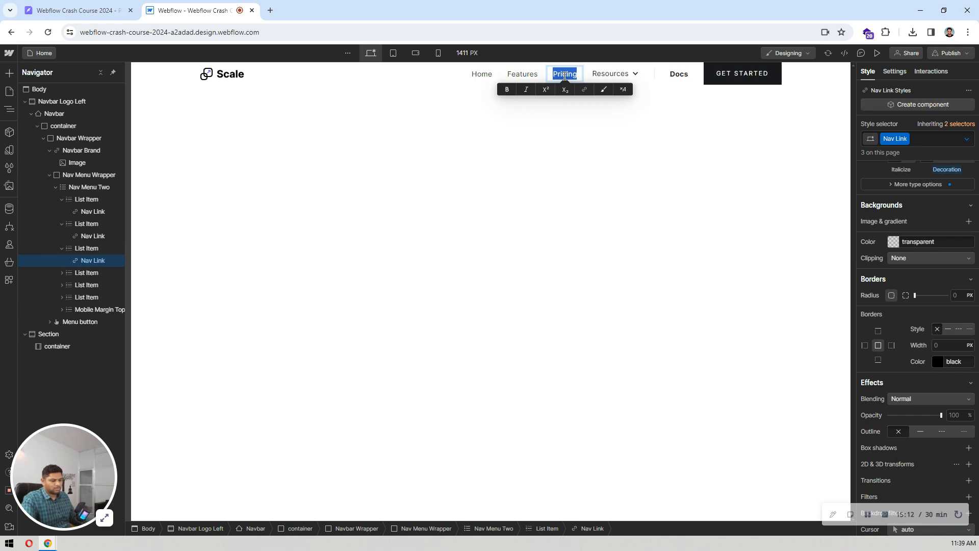
text(Blog)
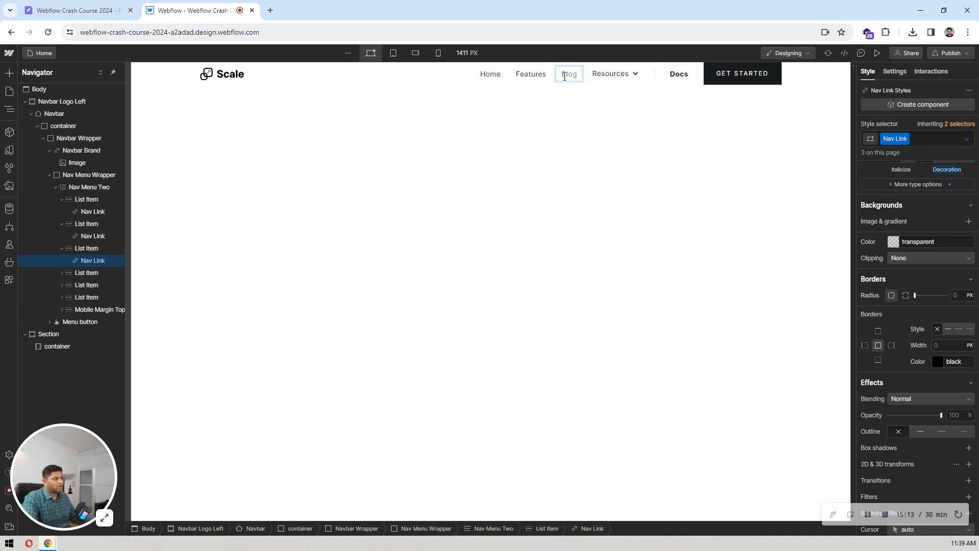
- Delete the list items holding the Resources dropdown, the divider and the Docs link from the navbar menu
click(605, 83)
click(603, 75)
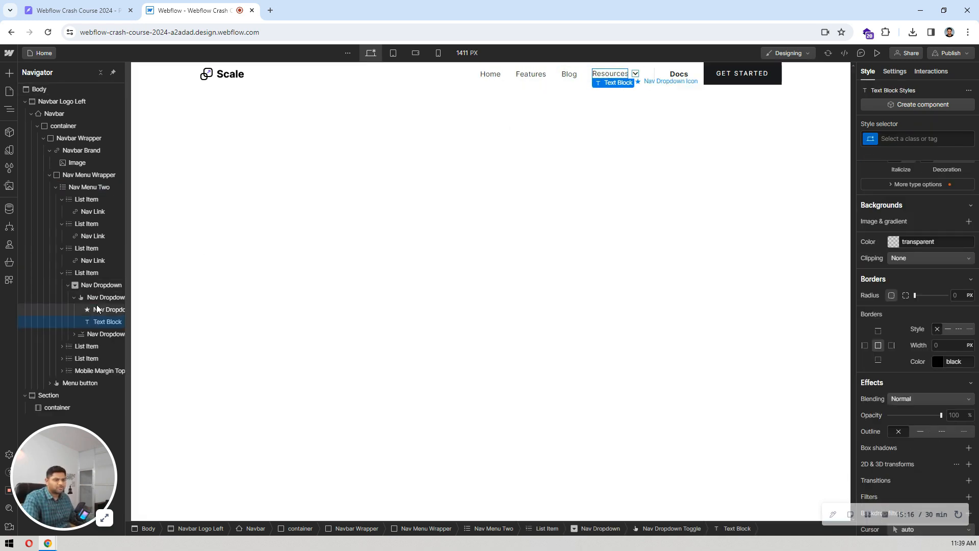
click(88, 273)
key(Delete)
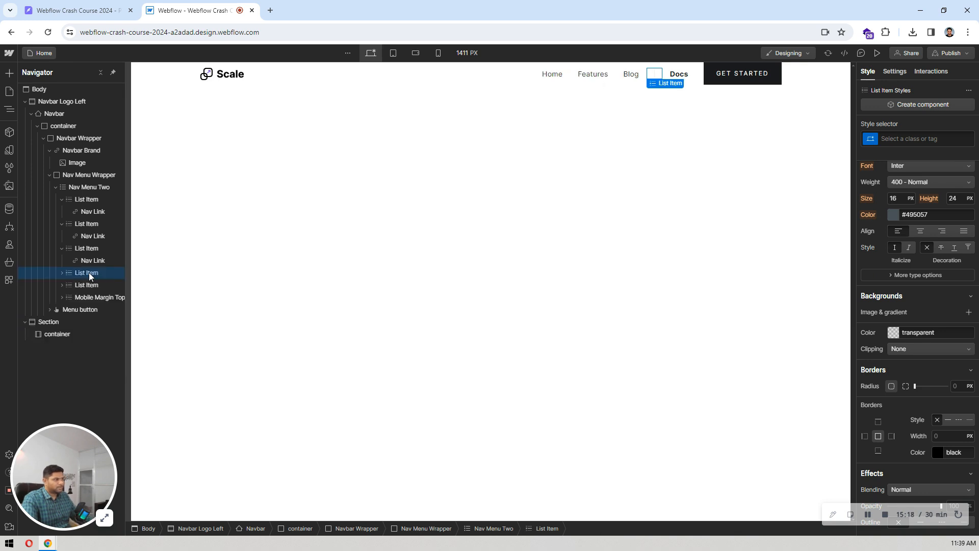
key(Delete)
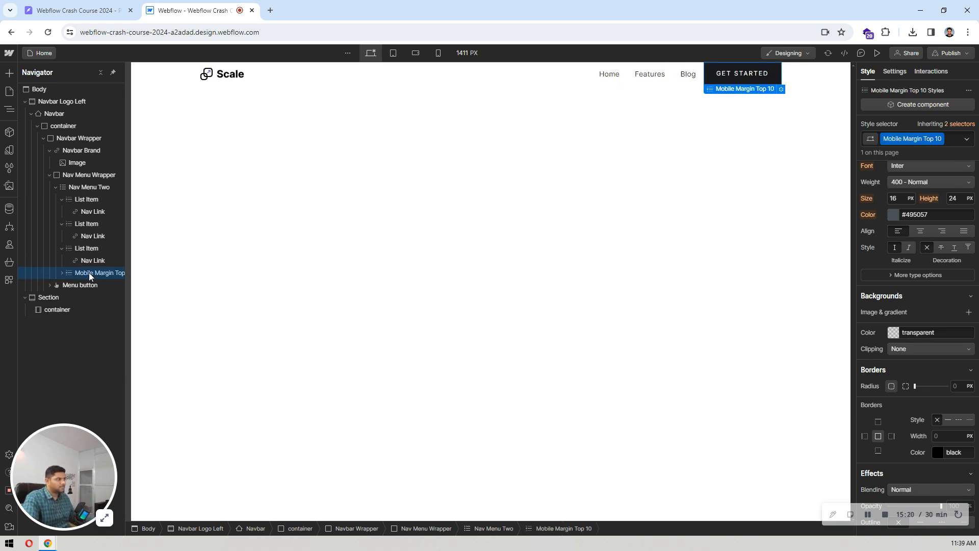
- Replace the Button Primary class on the navbar's Get Started button with the existing Button class
click(764, 74)
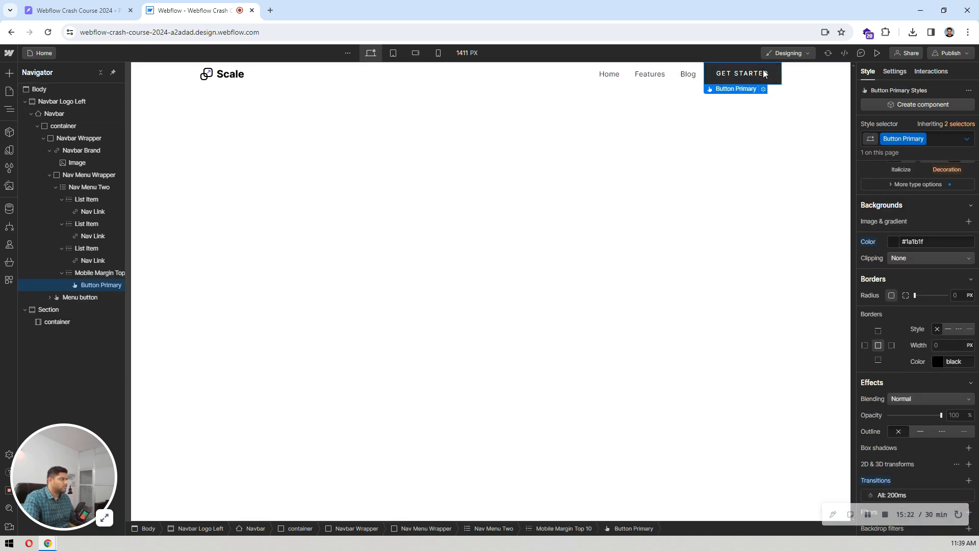
click(941, 138)
key(BackSpace)
text(but)
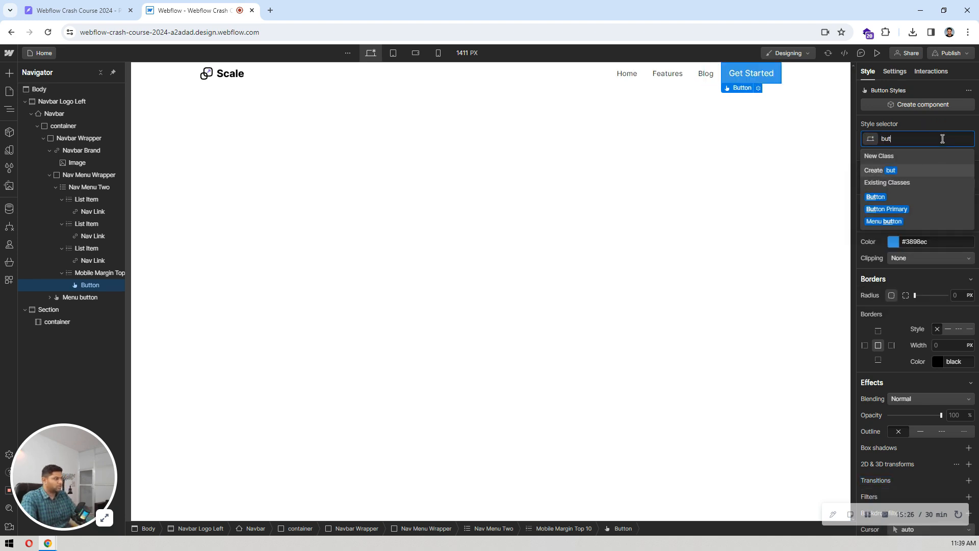
text(t)
click(895, 194)
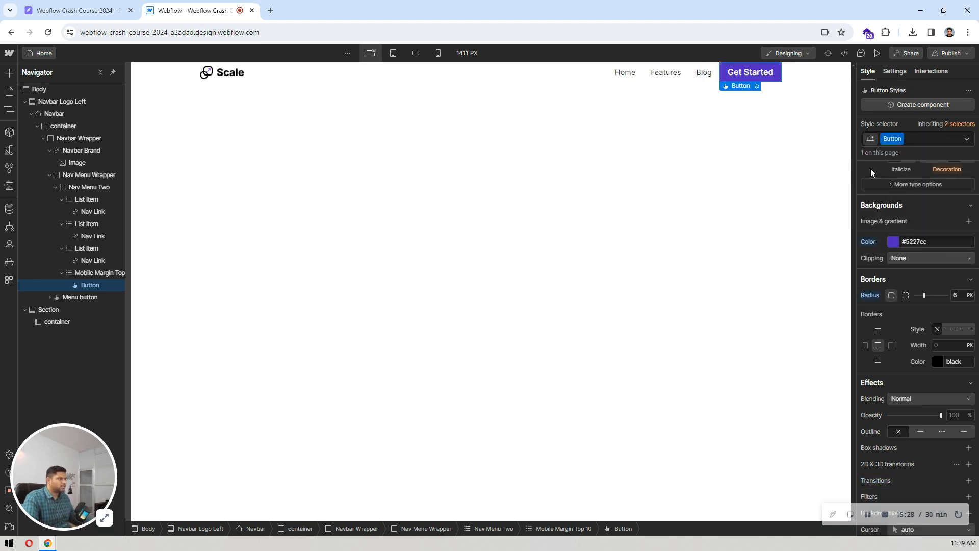
- Change the navbar button's text to "Sign up" as in the Pixso design
click(76, 10)
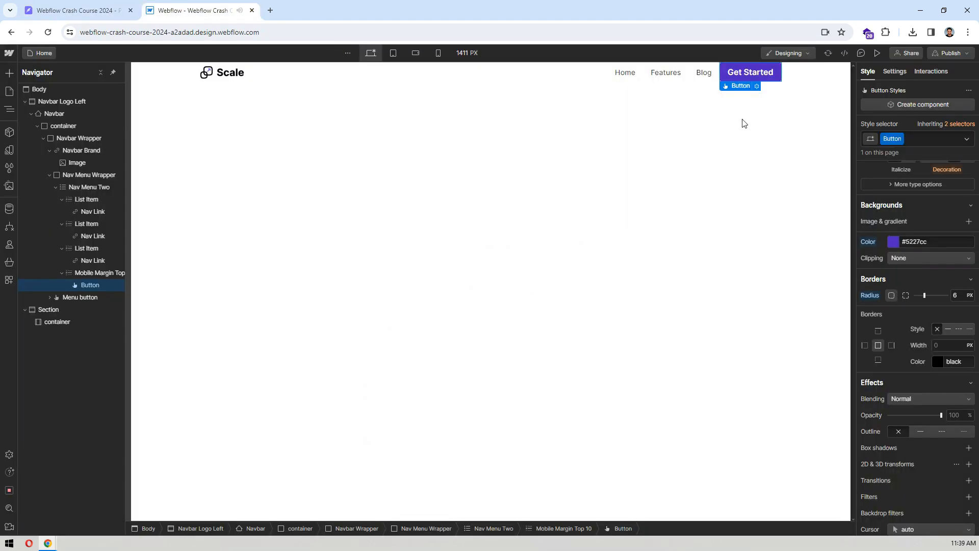
double_click(754, 71)
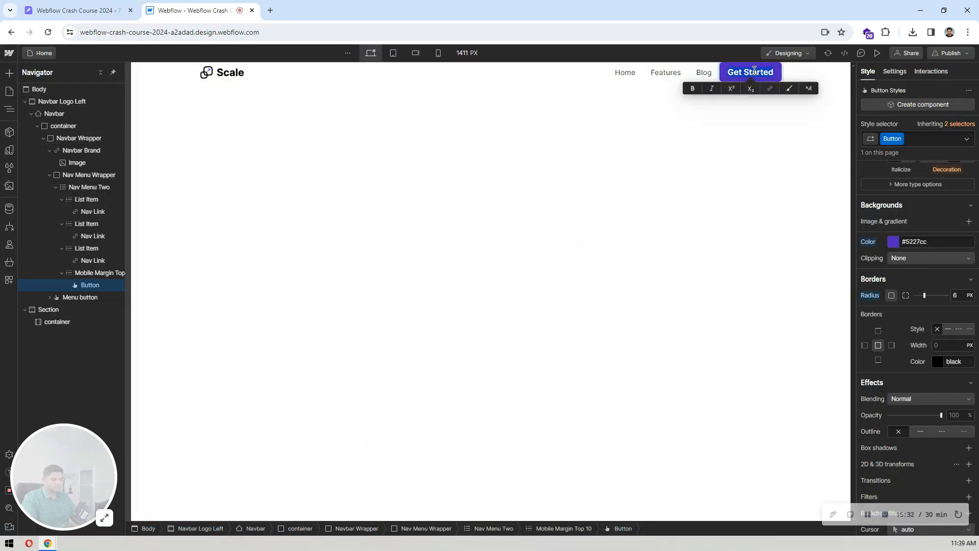
text(Sign up)
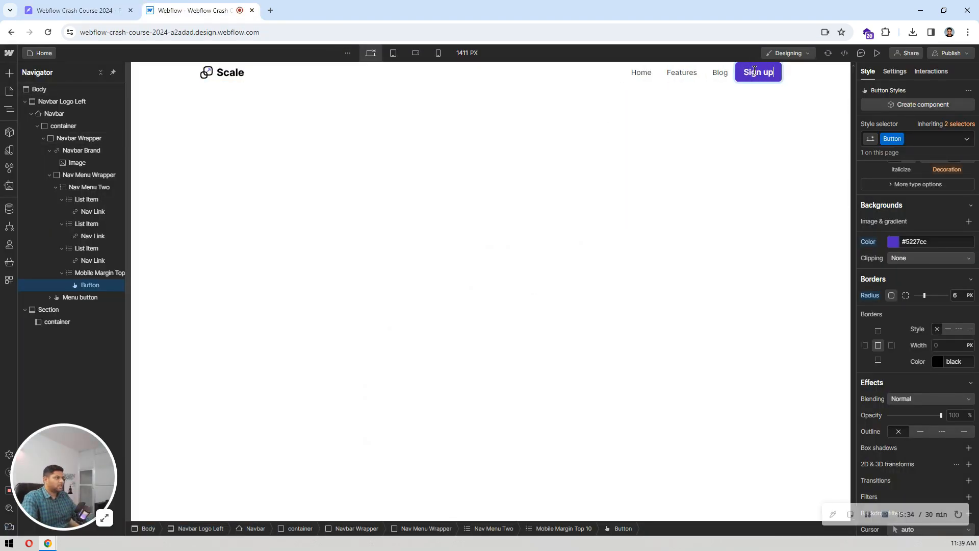
click(678, 130)
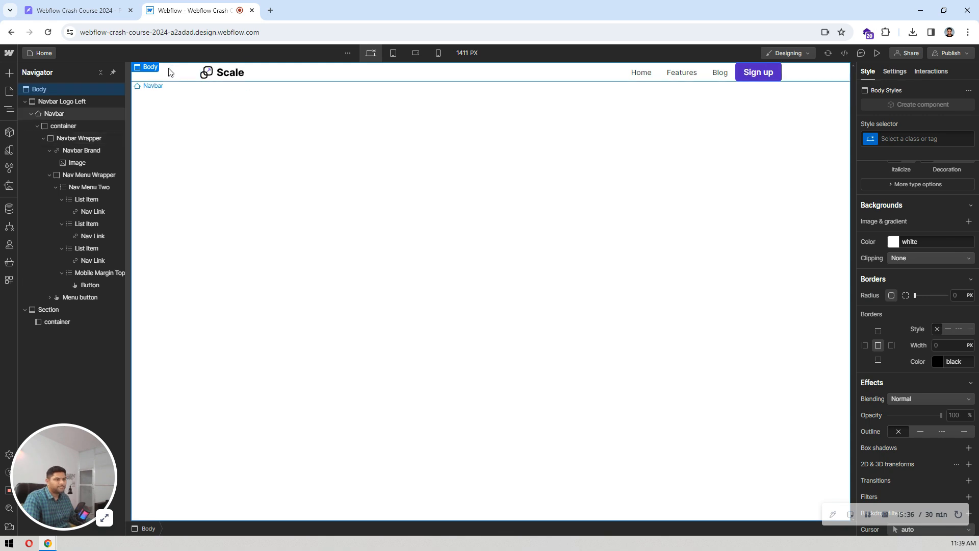
- Inspect the navbar frame's position in Pixso, return to Webflow, and set the Navbar's top margin to 16 px
click(76, 11)
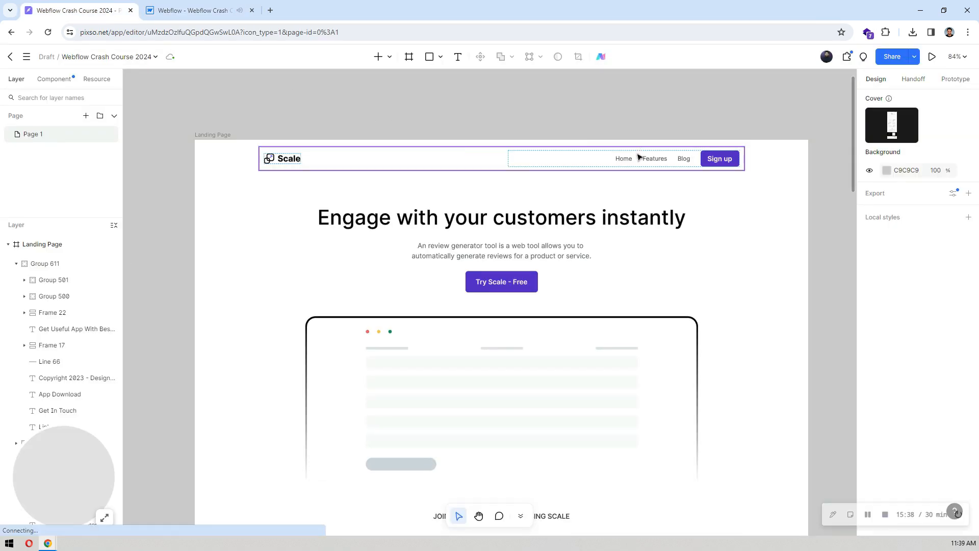
click(656, 163)
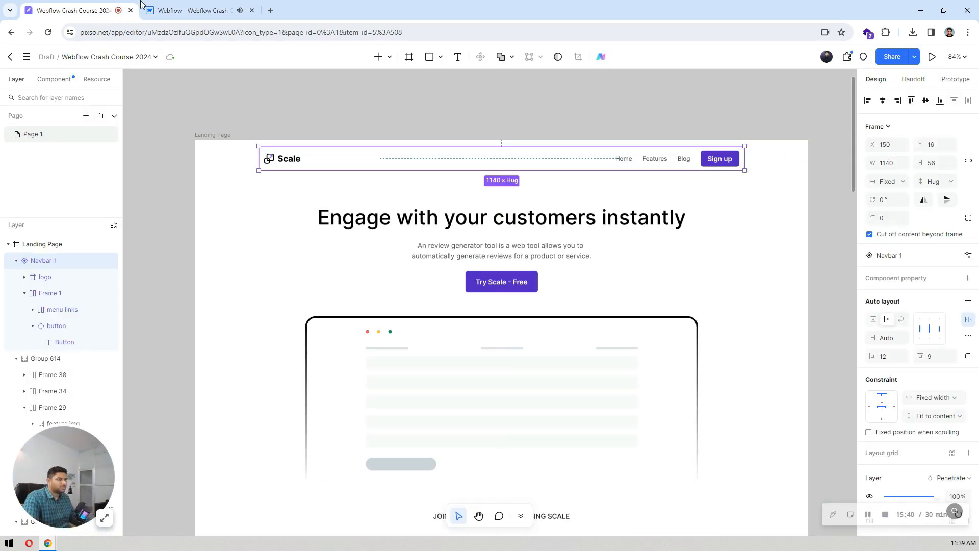
click(199, 10)
scroll(936, 188, up, 5)
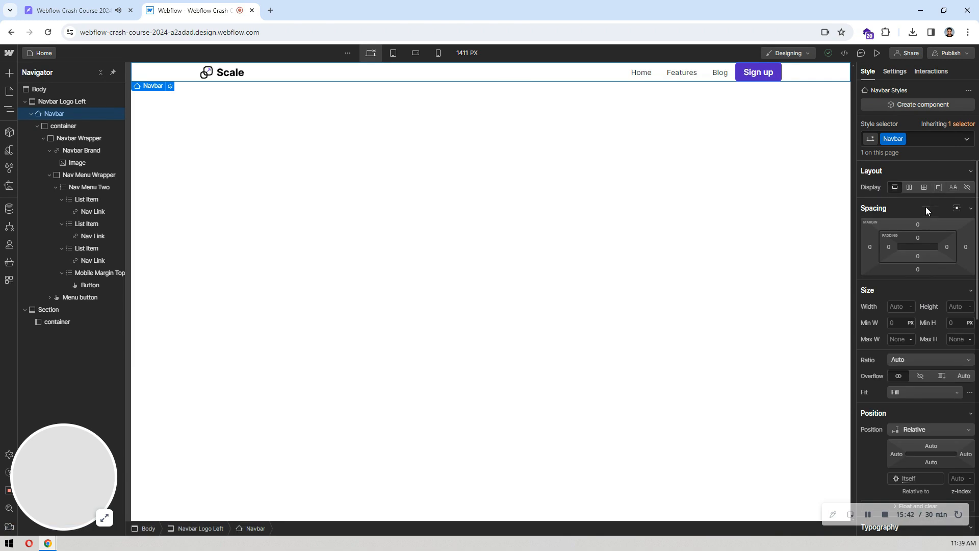
click(917, 224)
text(16)
key(Return)
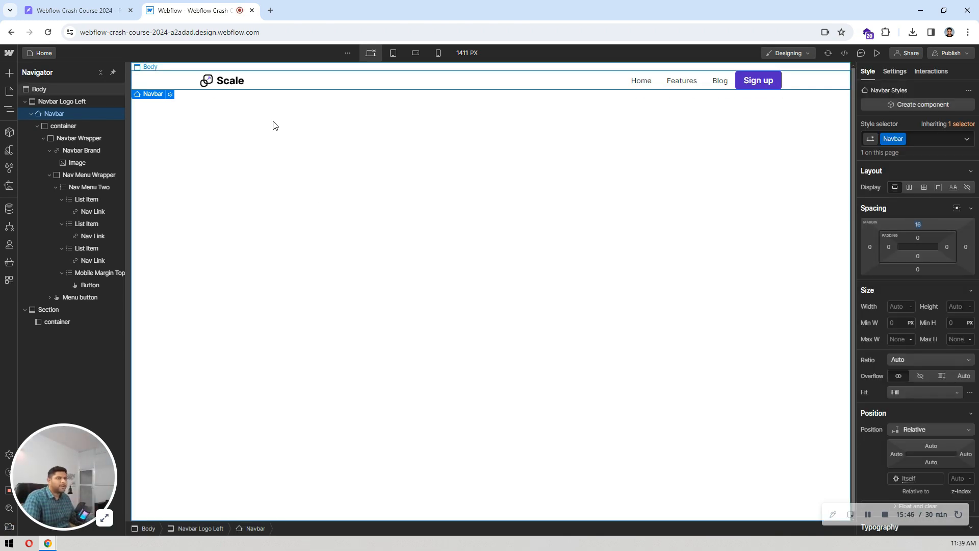
click(592, 188)
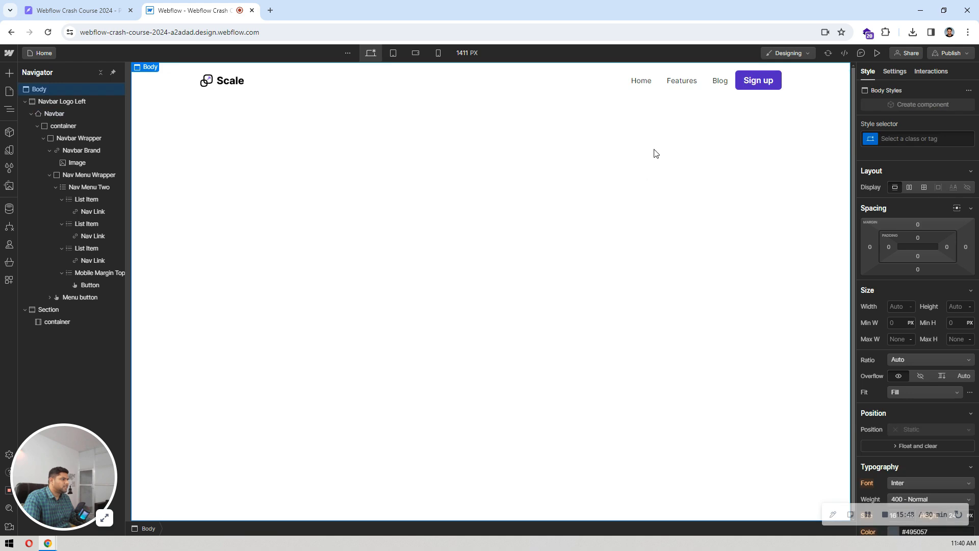
- Switch to Pixso and copy the fill colour of the navbar's Home link
click(76, 10)
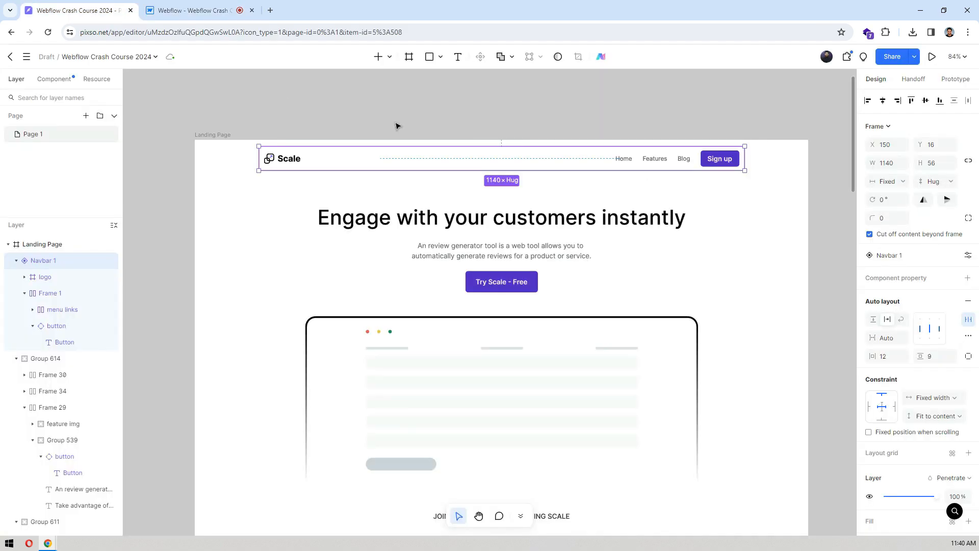
double_click(625, 163)
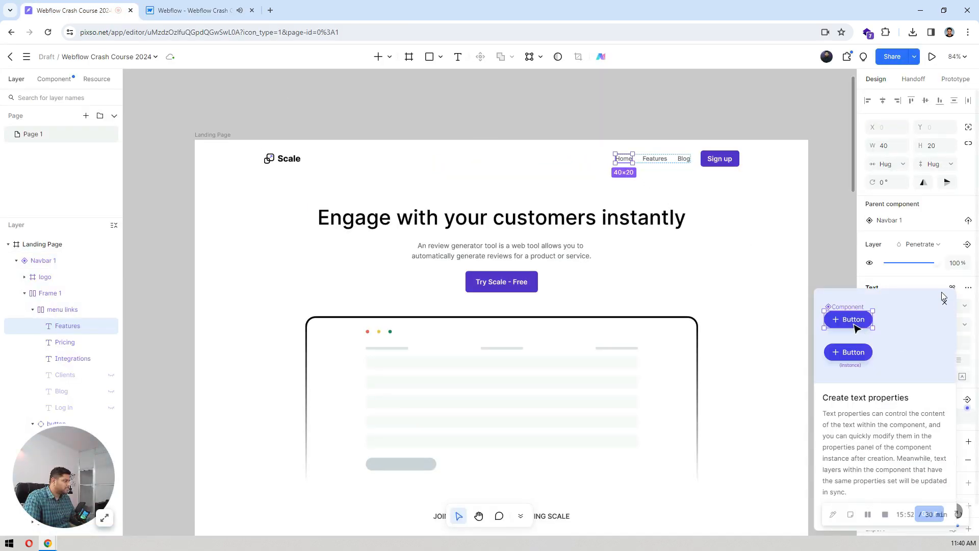
click(943, 297)
scroll(946, 278, down, 1)
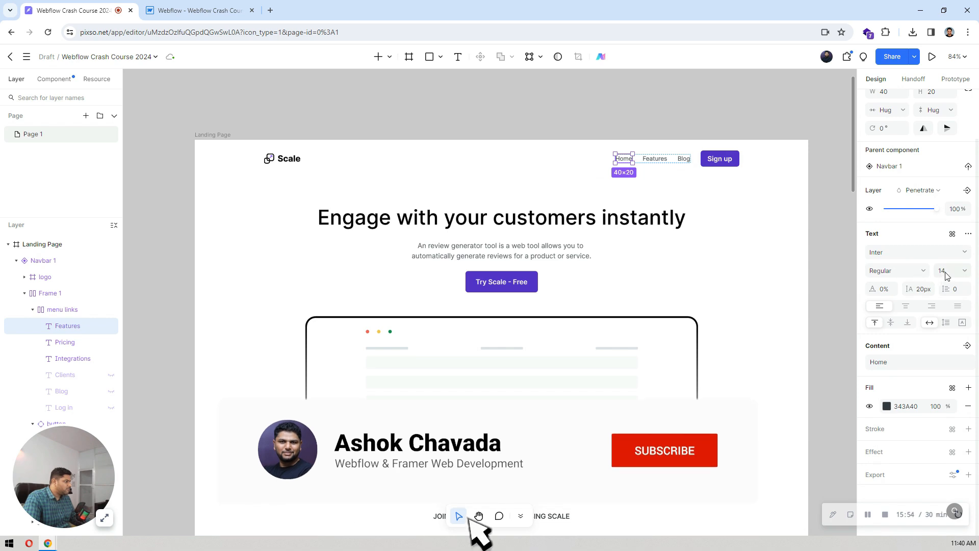
click(905, 405)
- Return to Webflow and set the Nav Link class's text colour to #343a40
click(198, 10)
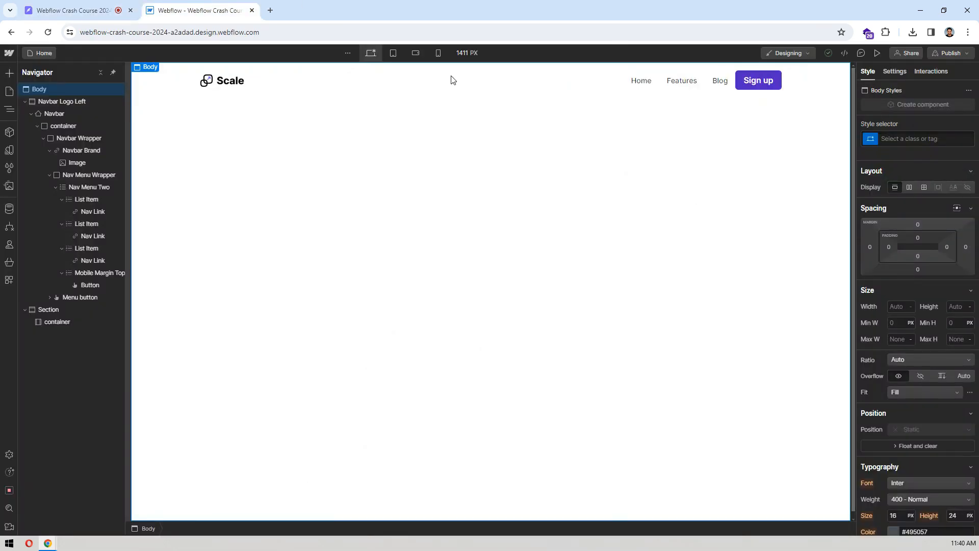
click(638, 81)
scroll(916, 283, down, 4)
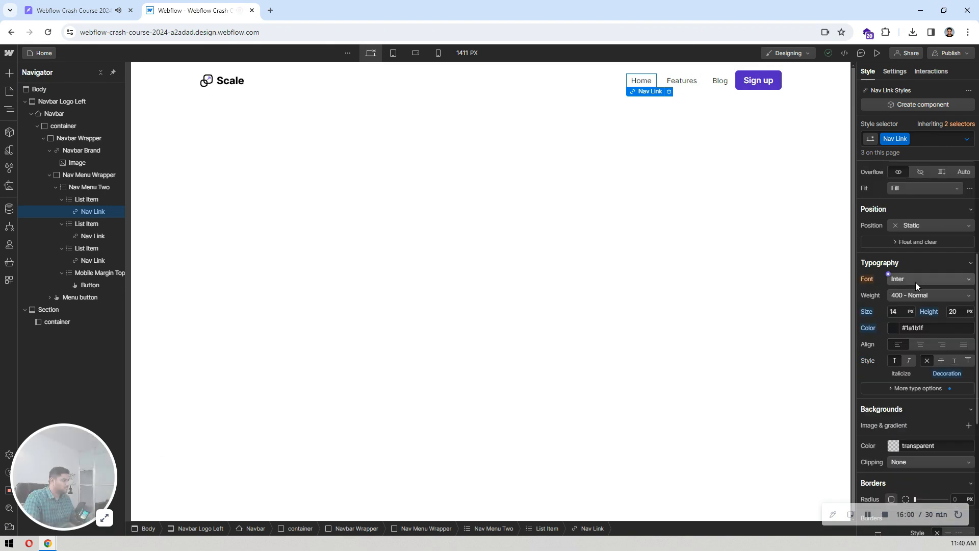
click(914, 329)
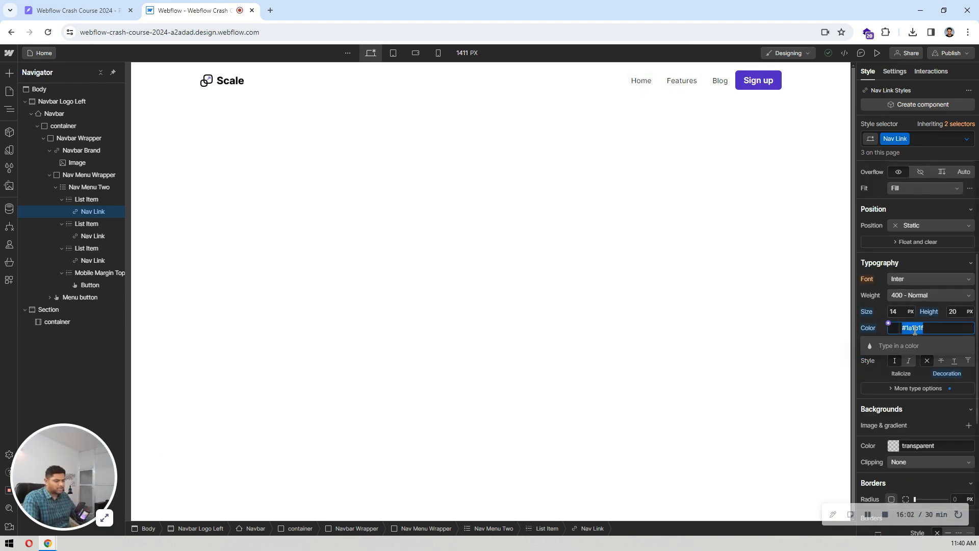
text(#343a40)
key(Return)
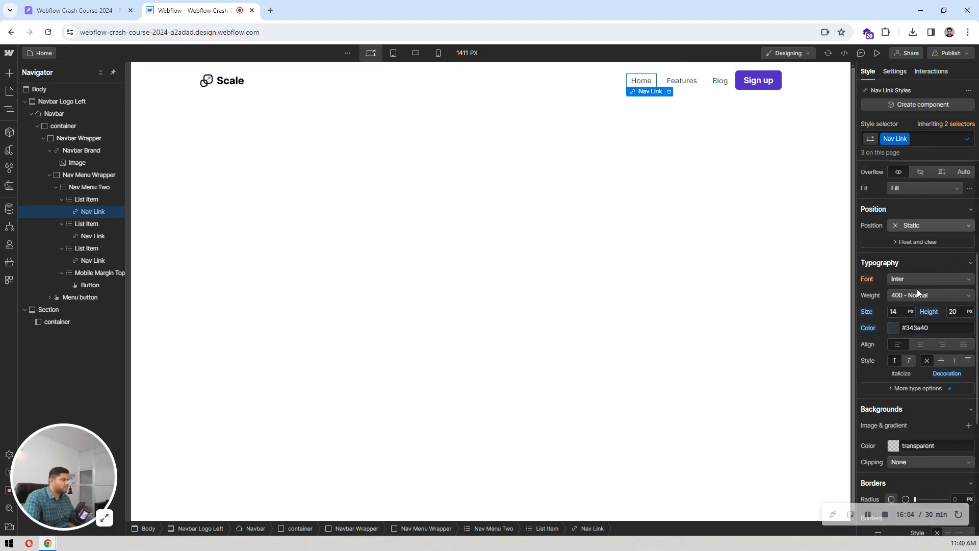
- Set the Nav Link class's font weight to 500 - Medium
click(922, 295)
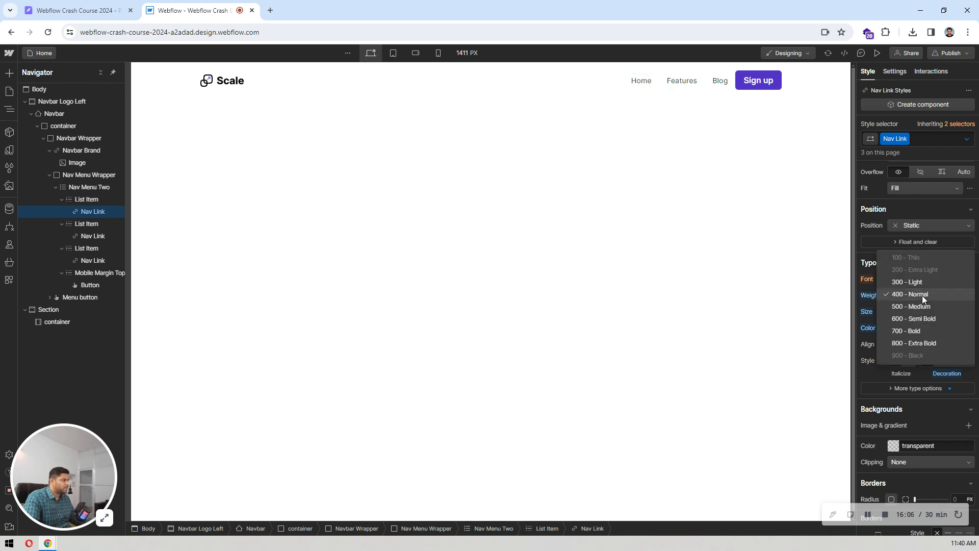
click(920, 308)
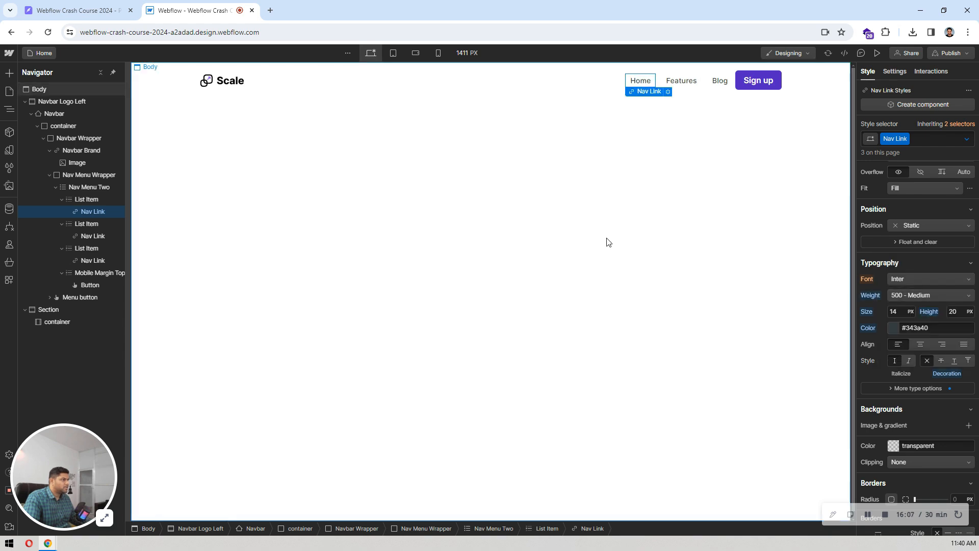
click(486, 190)
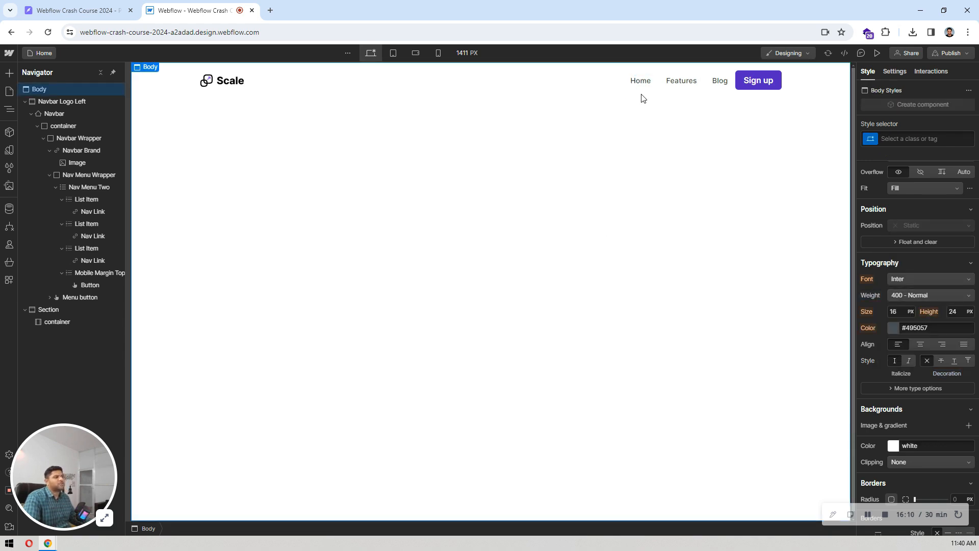
- Compare the link spacing with the Pixso design, then reset the Nav Link class's left and right margins in Webflow
click(71, 9)
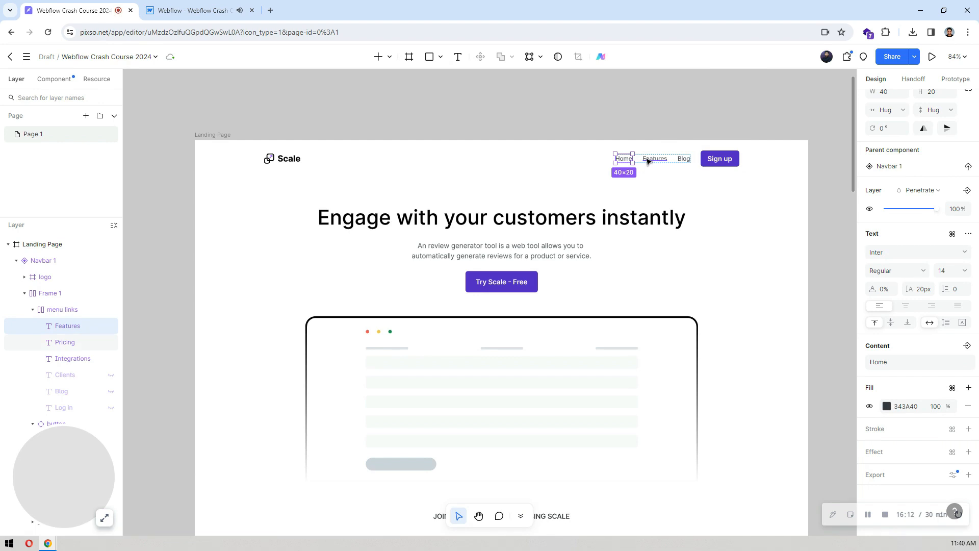
click(190, 5)
click(640, 81)
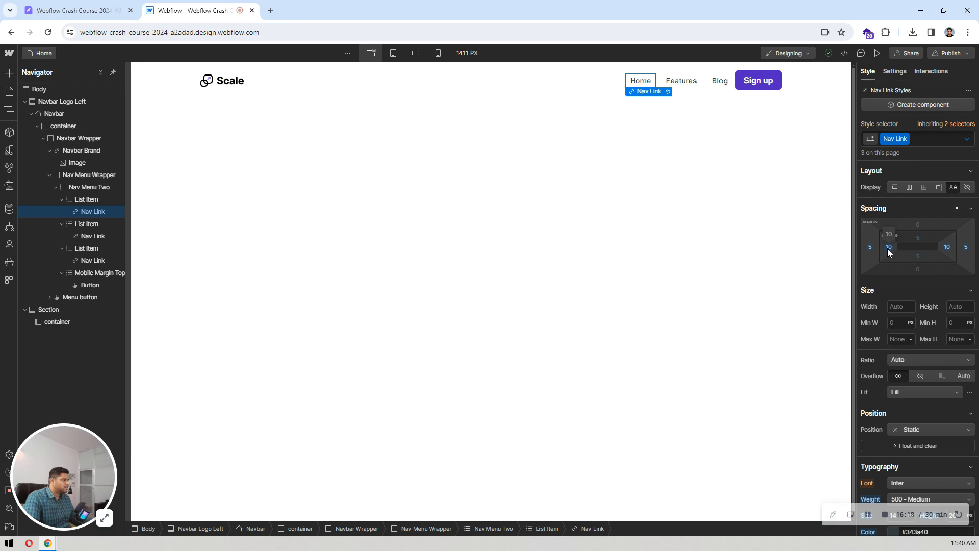
click(870, 247)
click(882, 315)
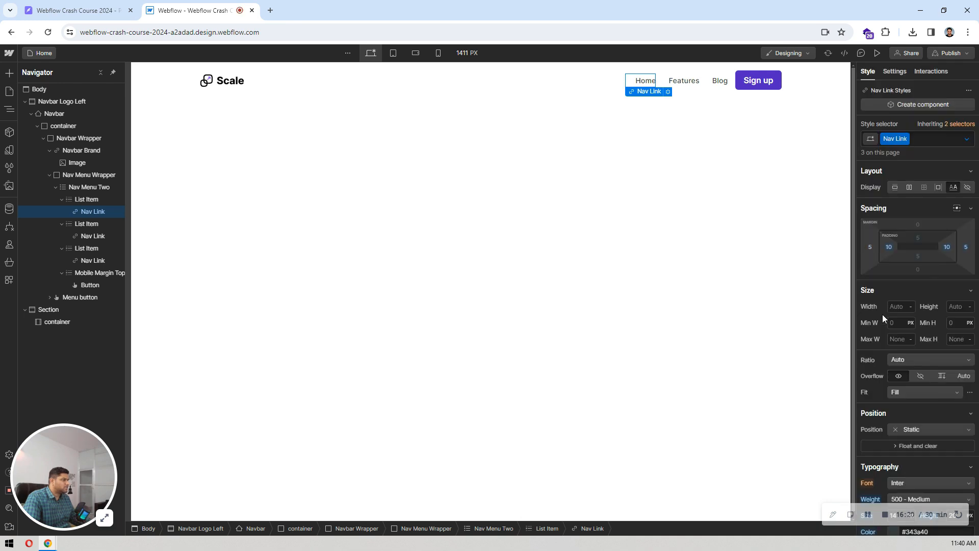
click(965, 247)
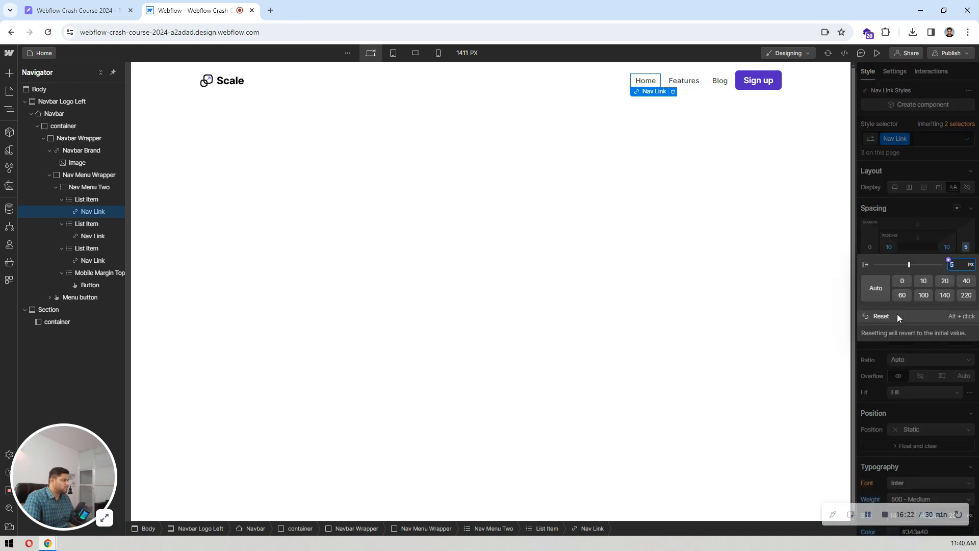
click(896, 314)
- Set the Nav Link class's left and right padding to 12 px
click(888, 247)
text(12)
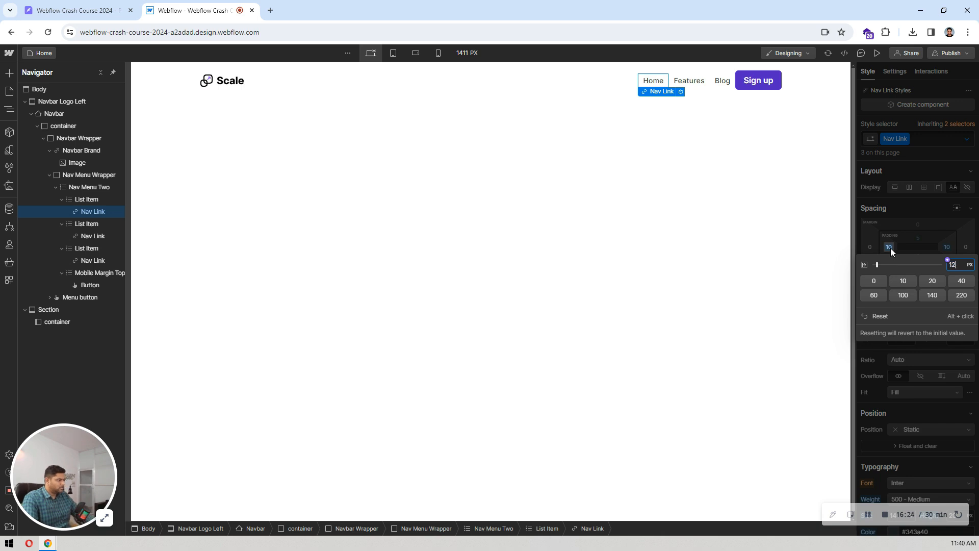
key(Return)
click(947, 247)
text(12)
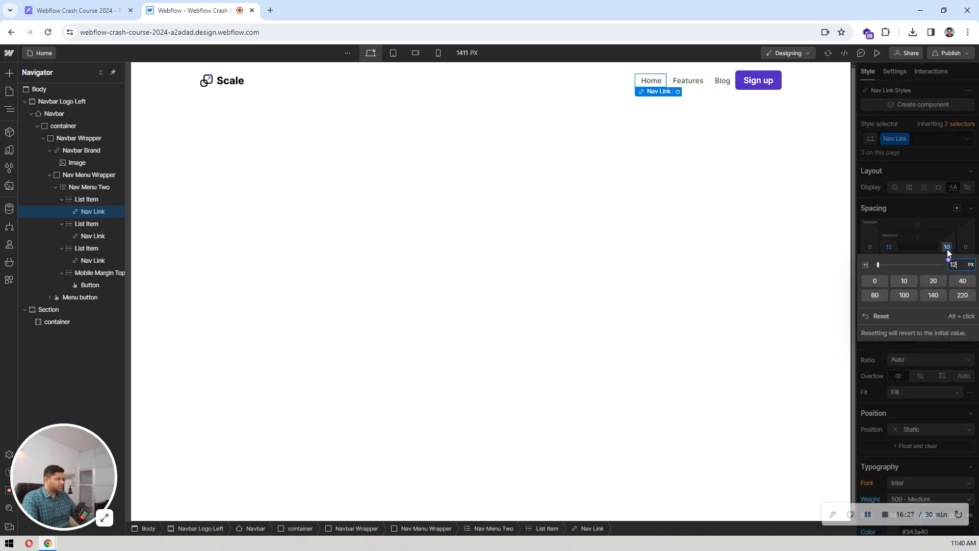
key(Return)
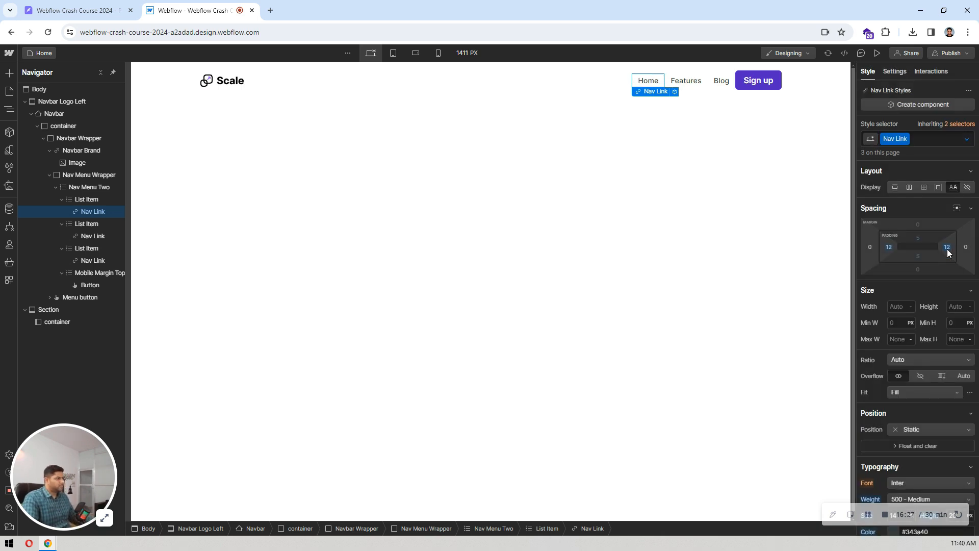
click(710, 120)
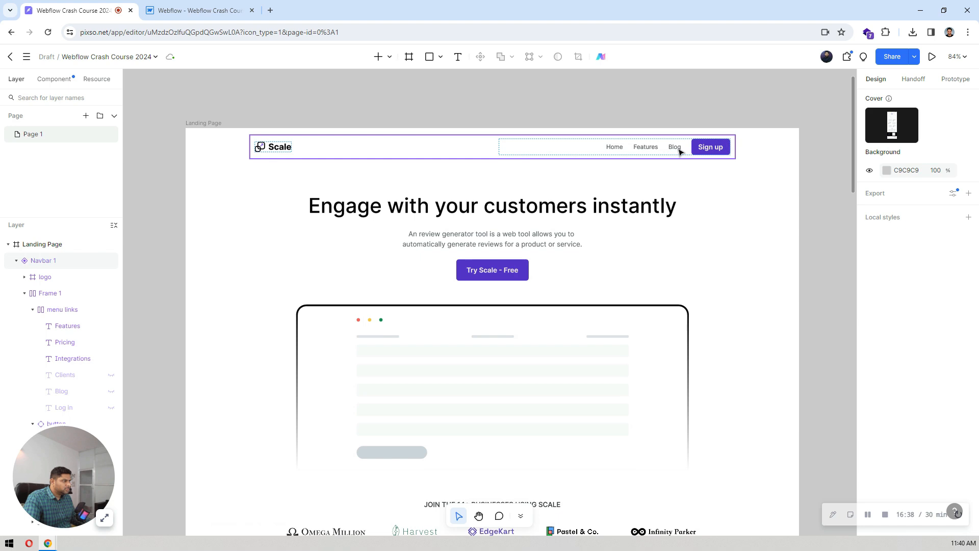
- Inspect the auto-layout spacing of the menu links frame in Pixso and return to Webflow
double_click(679, 152)
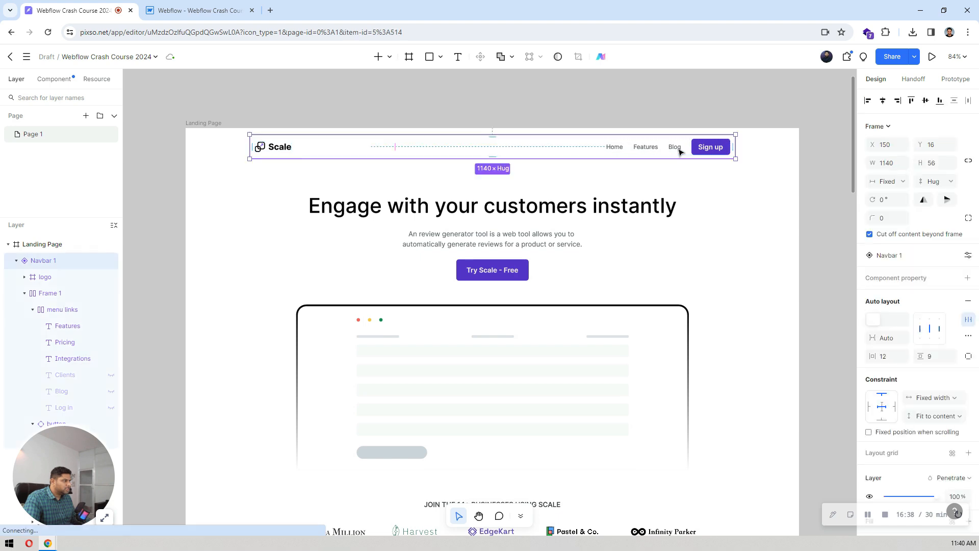
double_click(679, 152)
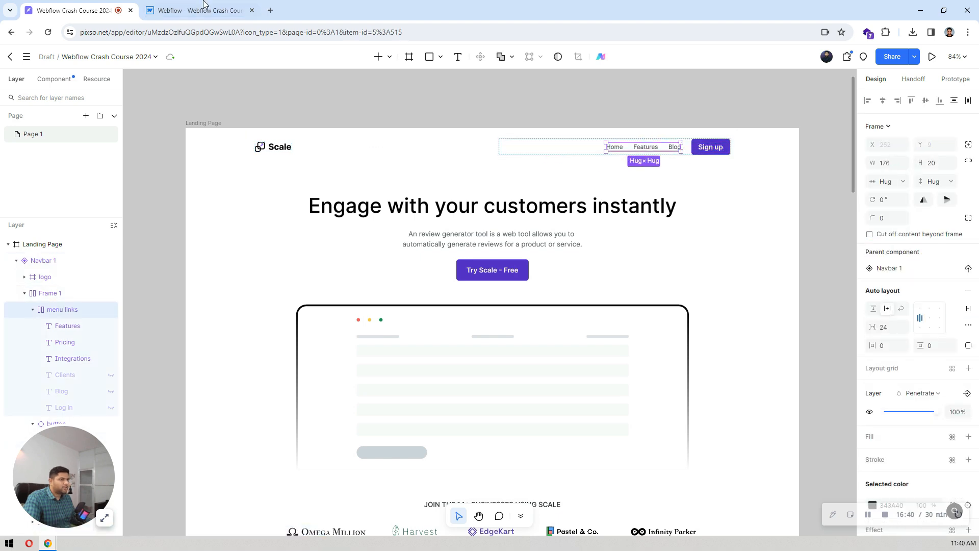
key(ctrl+Tab)
- Add a new combo class named ml-12 to the navbar's Sign up button
click(749, 80)
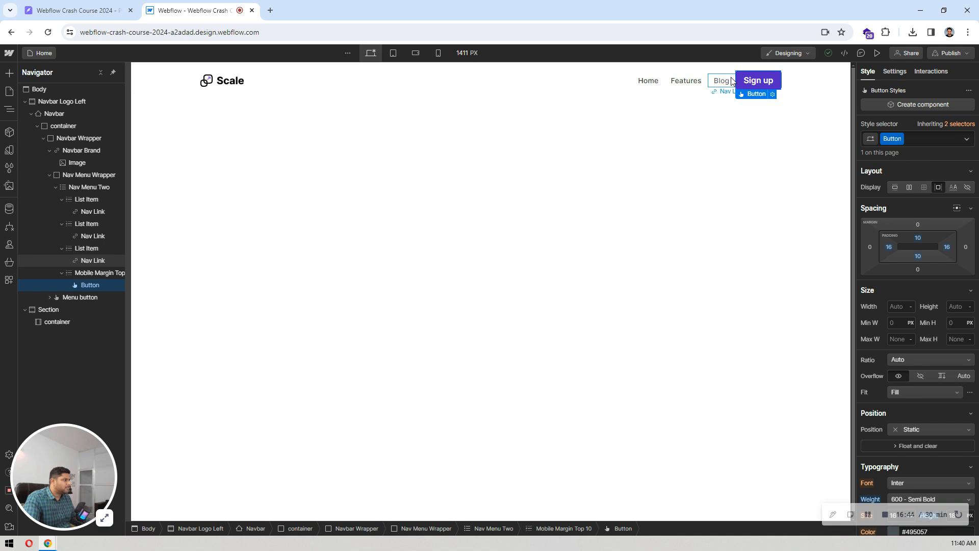
click(921, 138)
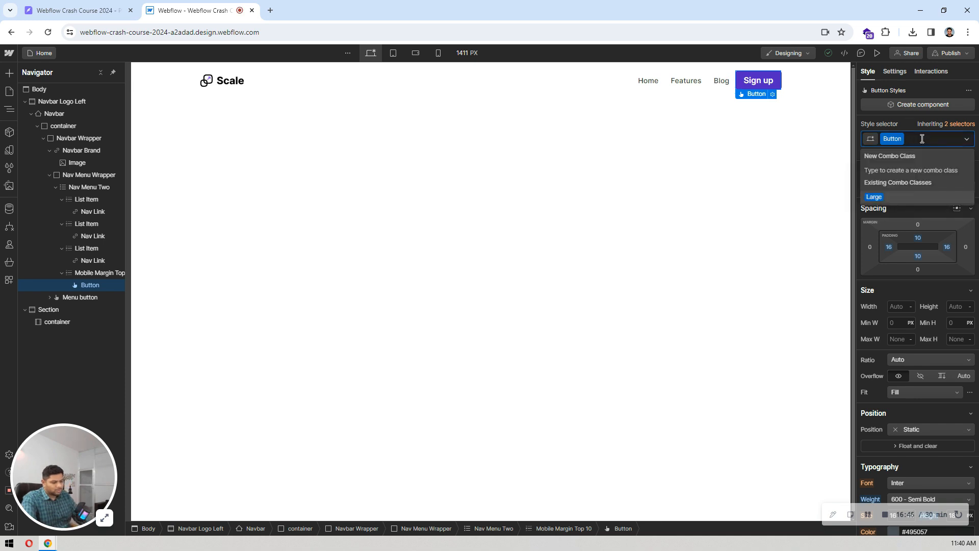
text(m)
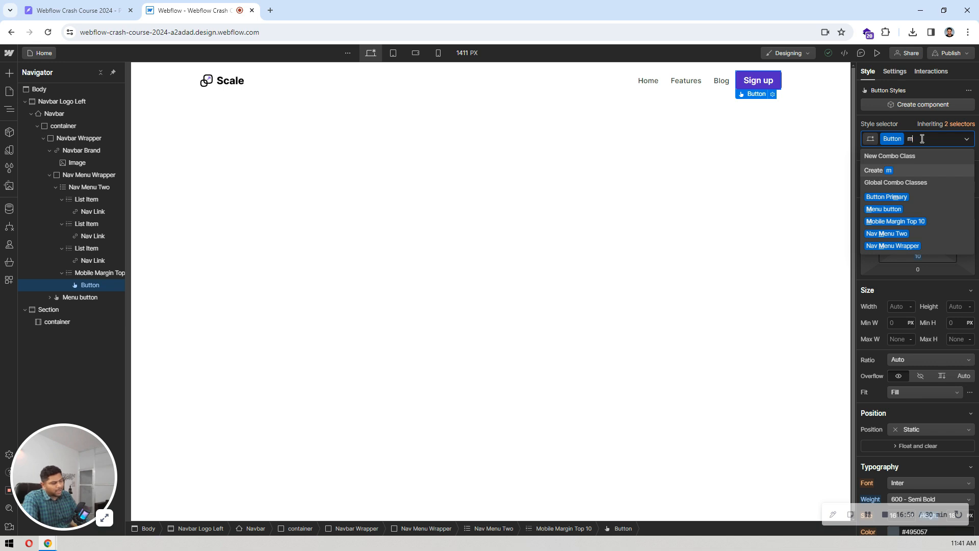
text(l-12)
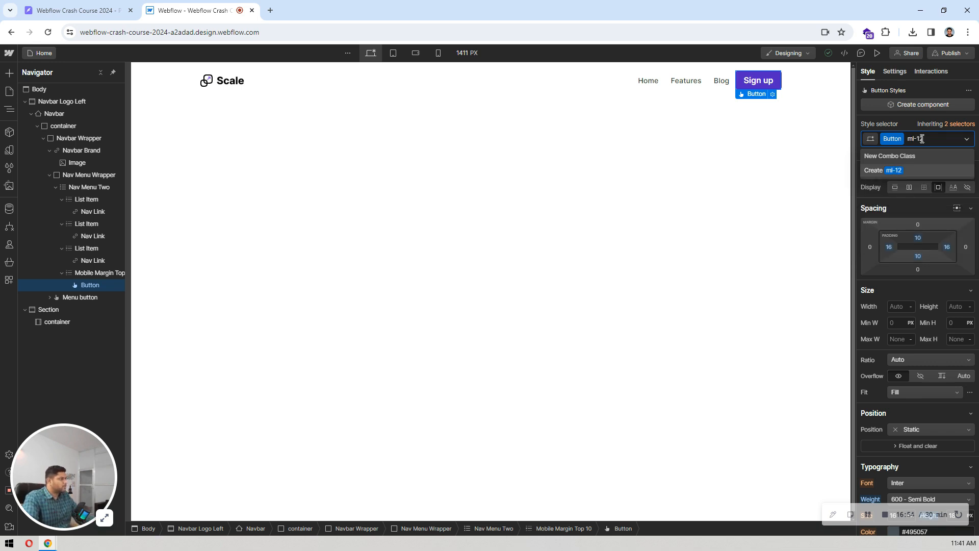
key(Return)
- Set the left margin of the Sign up button's ml-12 combo class to 12 px
click(870, 244)
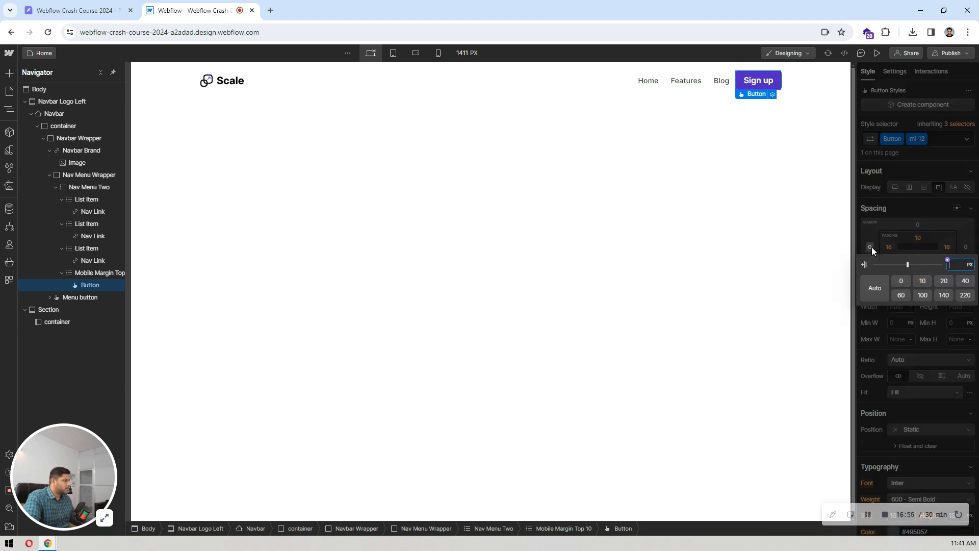
text(12)
key(Return)
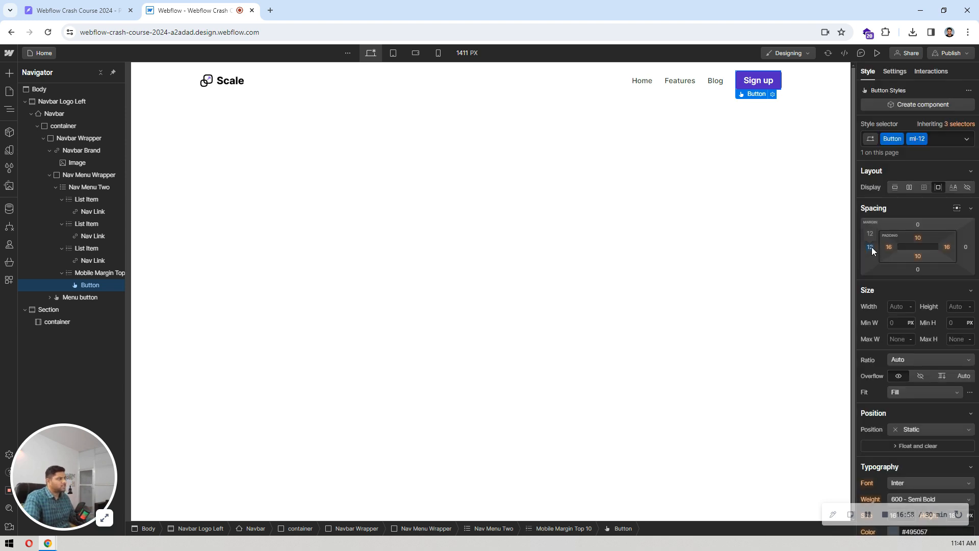
click(551, 178)
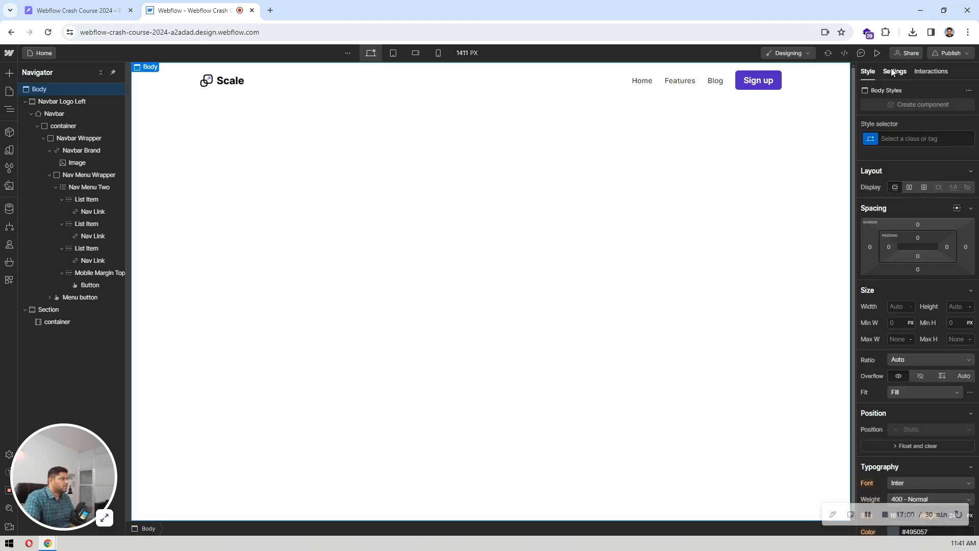
- Preview the page, compare the navbar with the Pixso design, and return to the Webflow design view
click(877, 53)
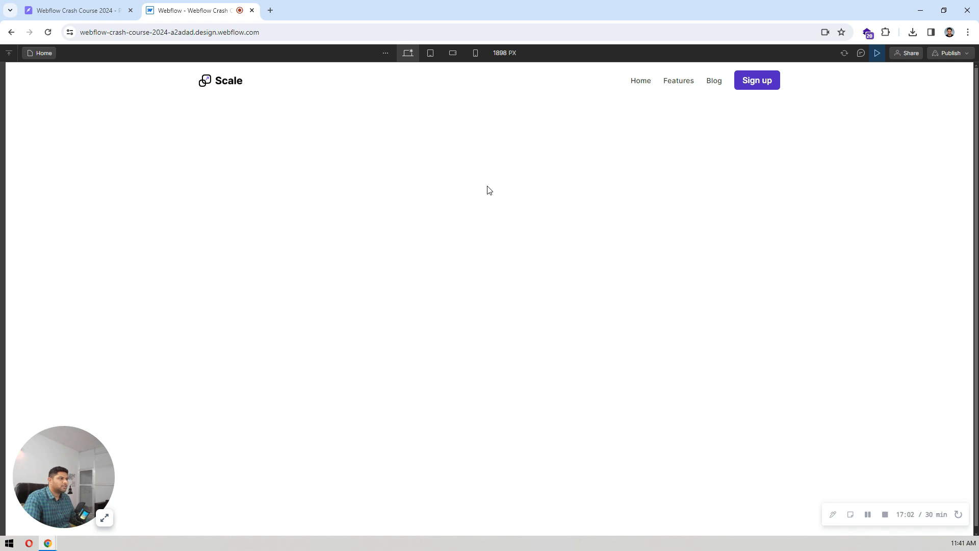
click(124, 5)
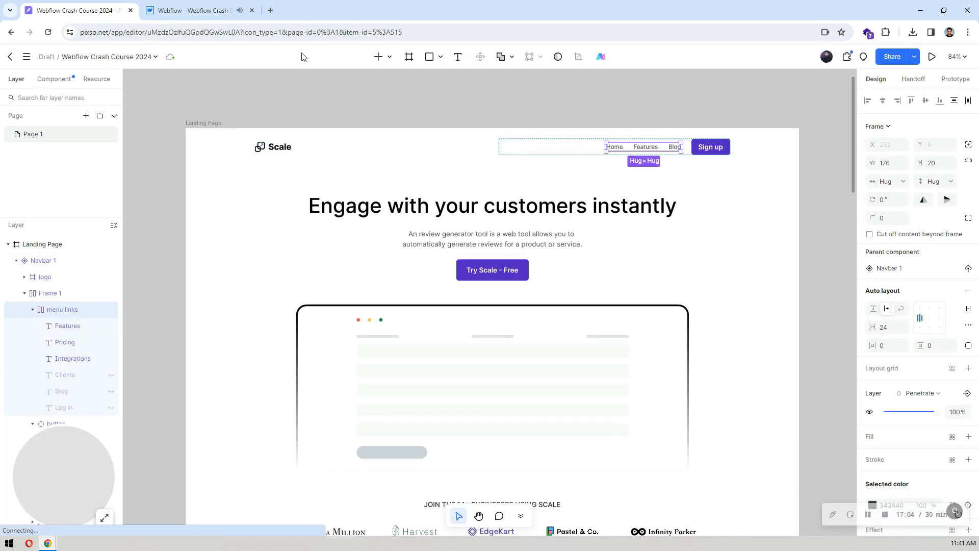
click(190, 4)
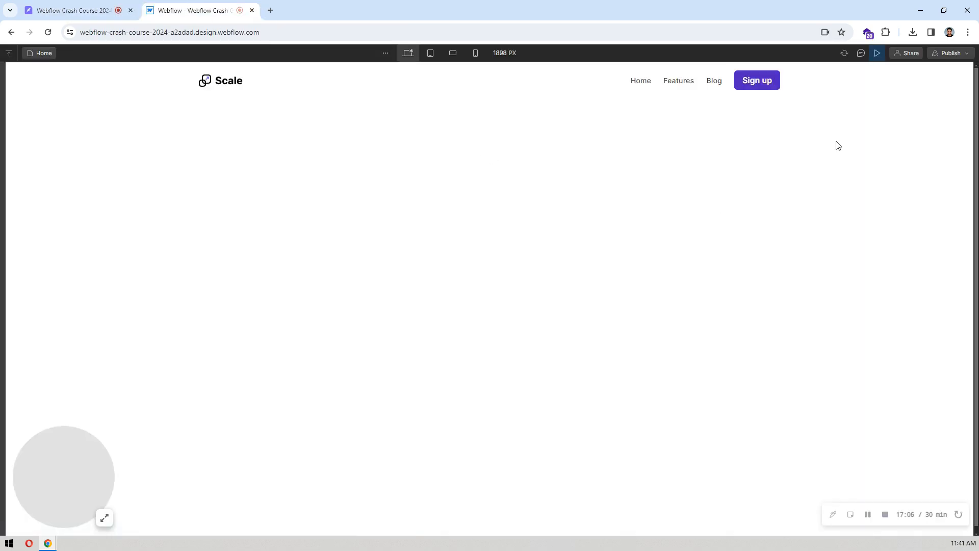
click(876, 52)
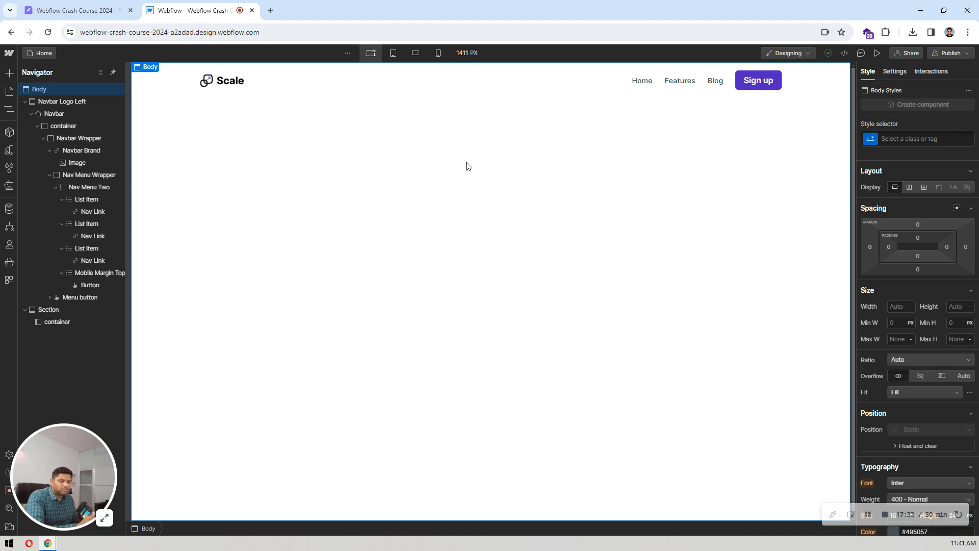
- Collapse the element tree and check the Navbar Logo Left section at the tablet, mobile landscape and mobile portrait breakpoints
click(100, 73)
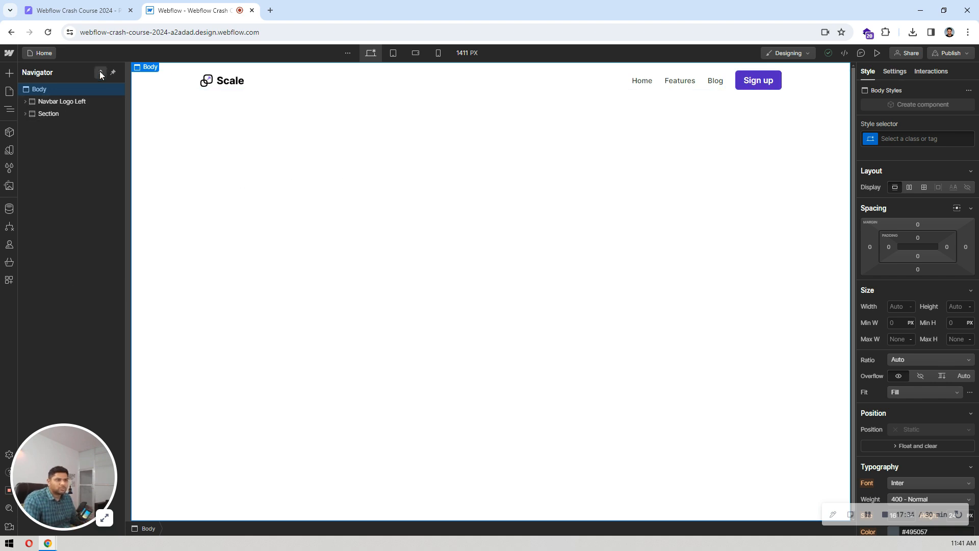
click(62, 101)
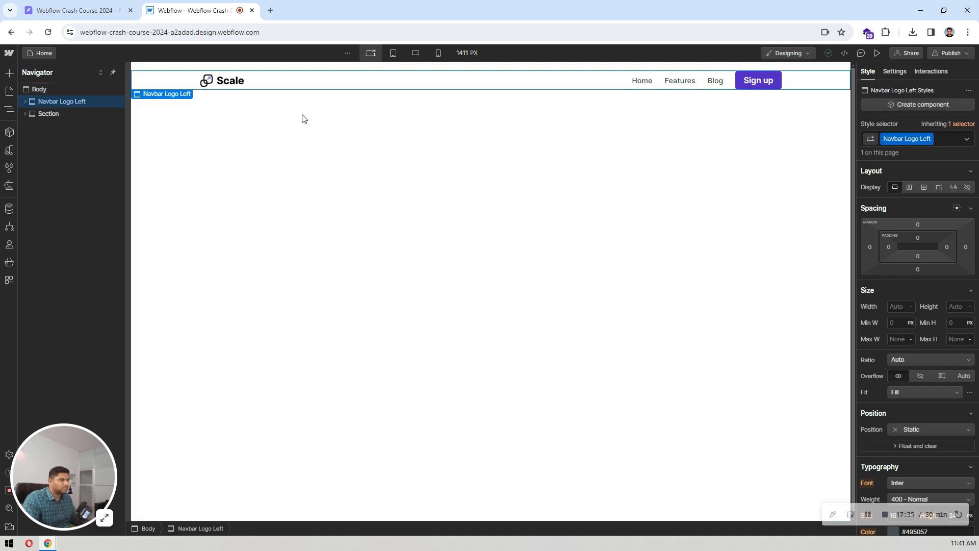
click(395, 52)
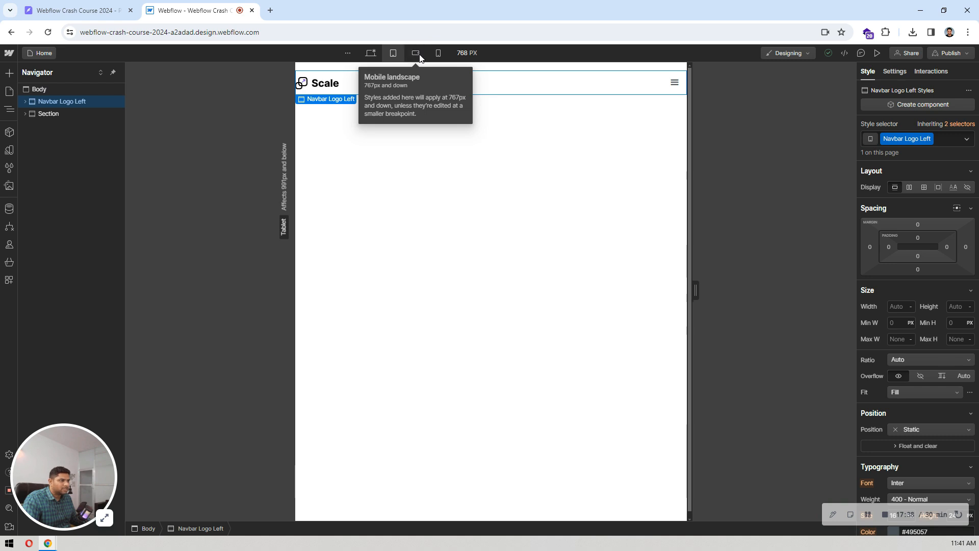
click(417, 54)
click(437, 54)
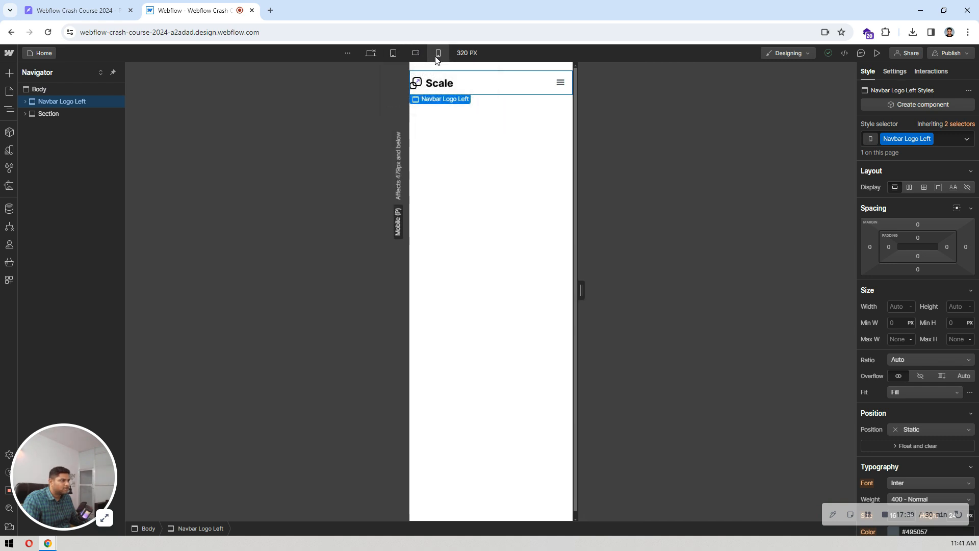
- Return to the desktop breakpoint, expand the Section in the element tree and select its container
click(373, 51)
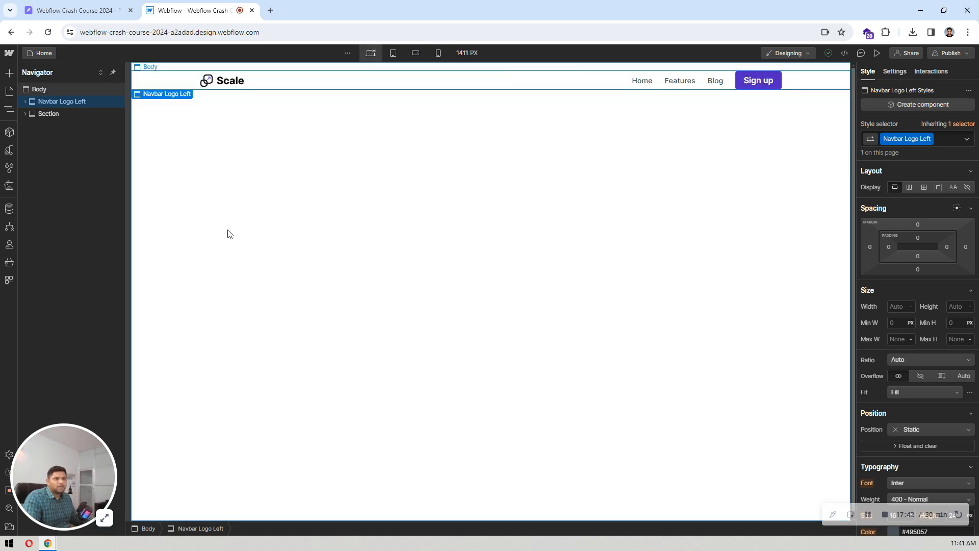
click(59, 114)
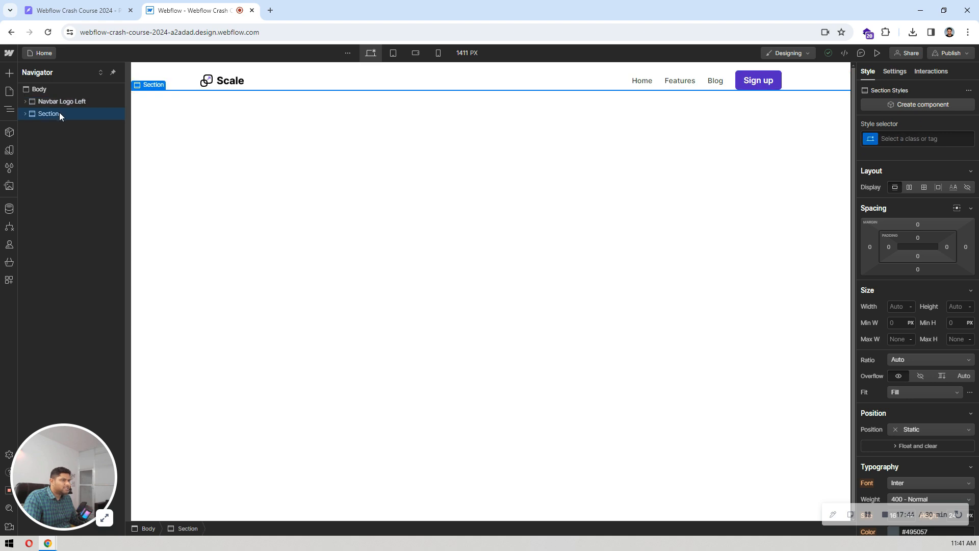
click(27, 114)
click(59, 126)
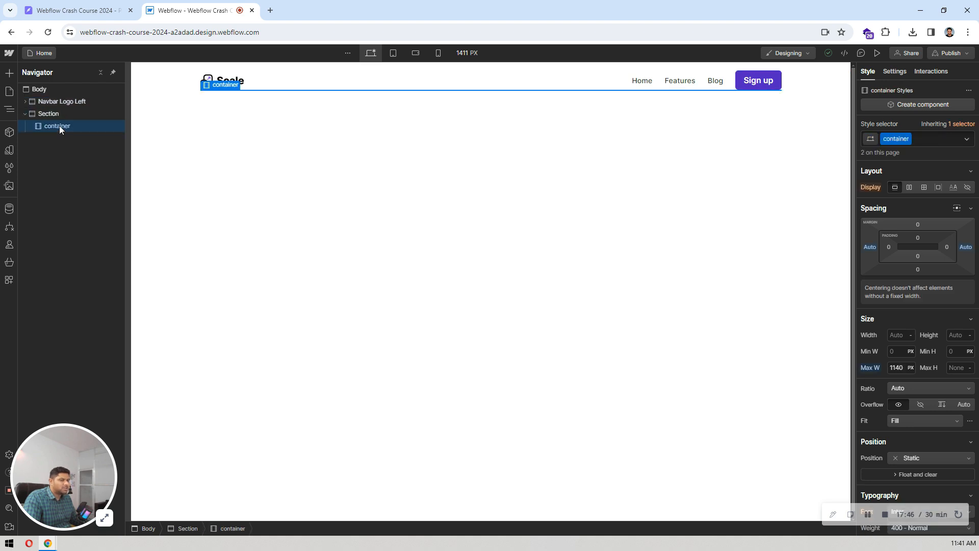
- Switch to the Pixso design, measure the gaps above the hero text group and above the client logos, and return to Webflow
click(100, 7)
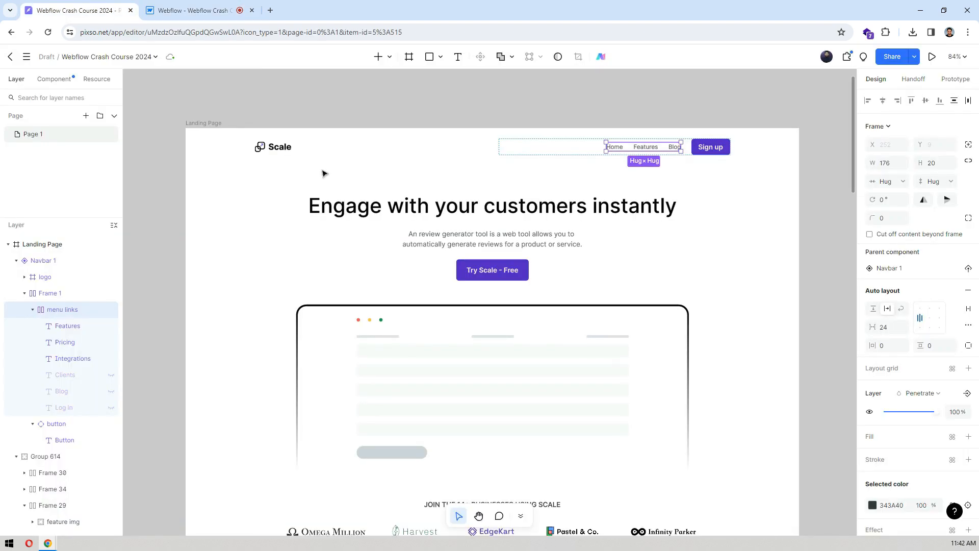
click(399, 214)
click(400, 213)
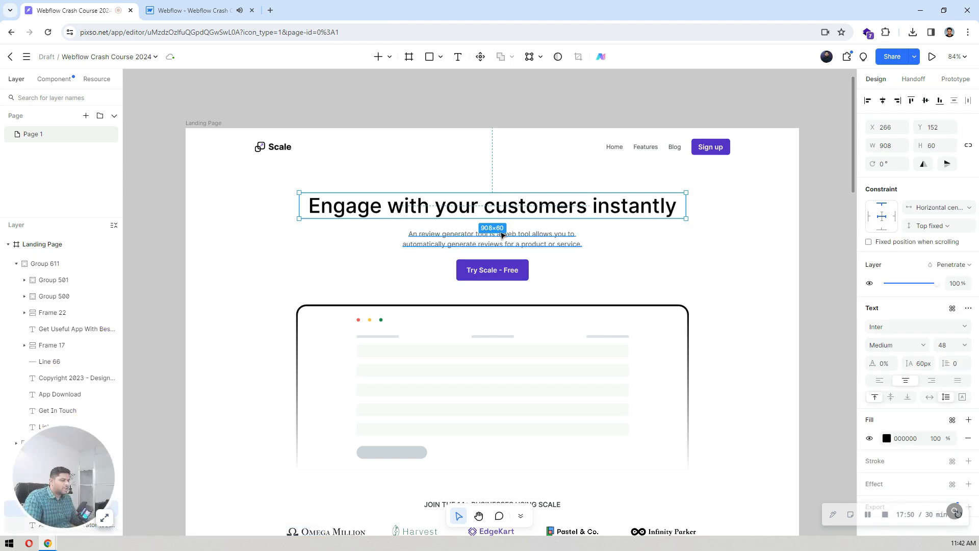
click(262, 262)
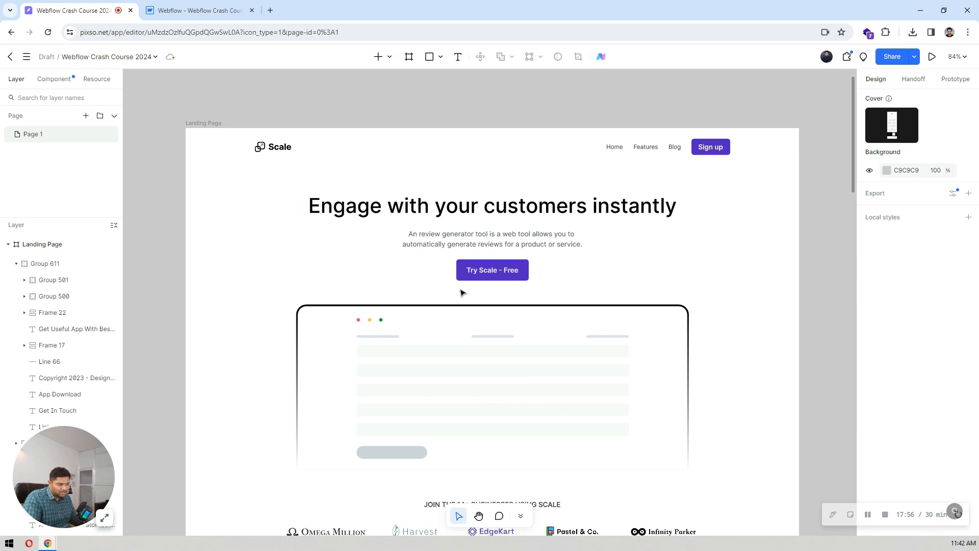
click(594, 207)
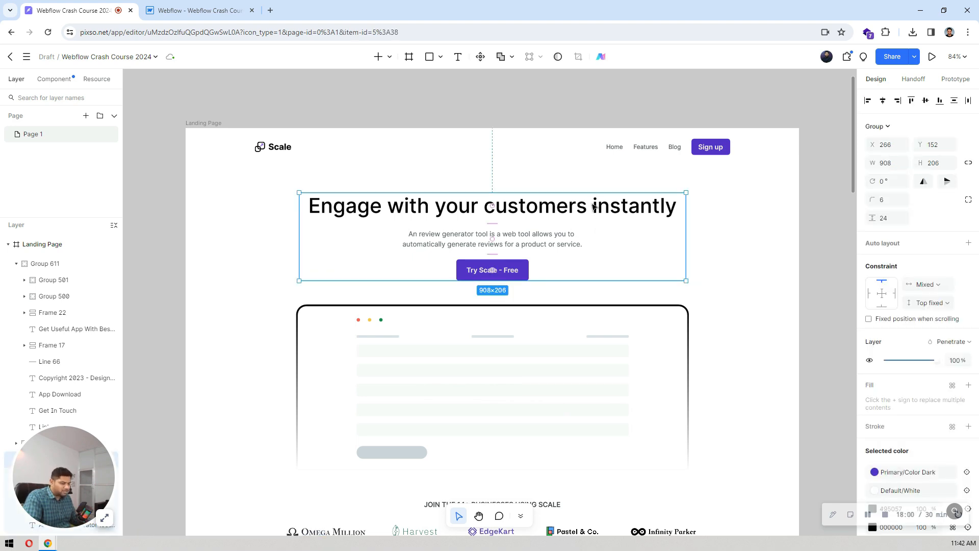
key(alt)
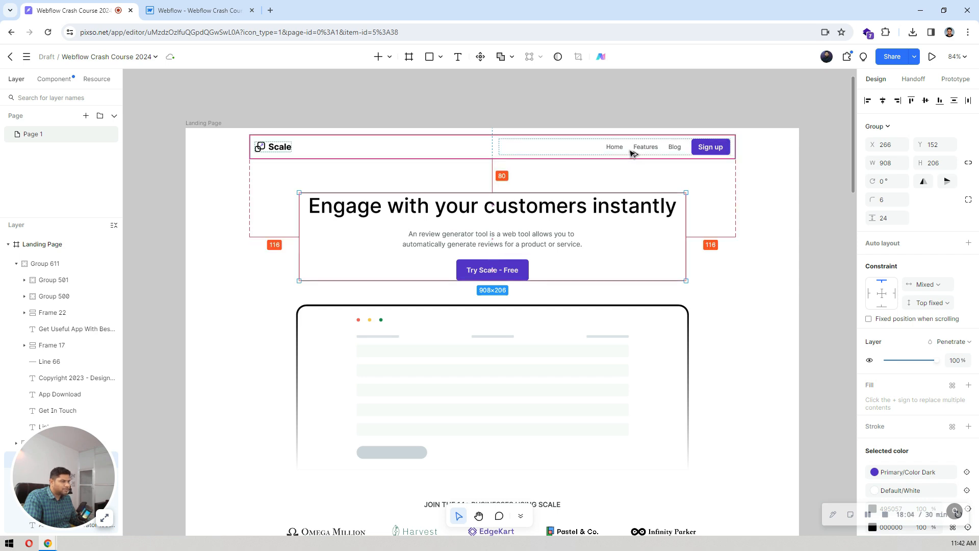
scroll(568, 299, down, 3)
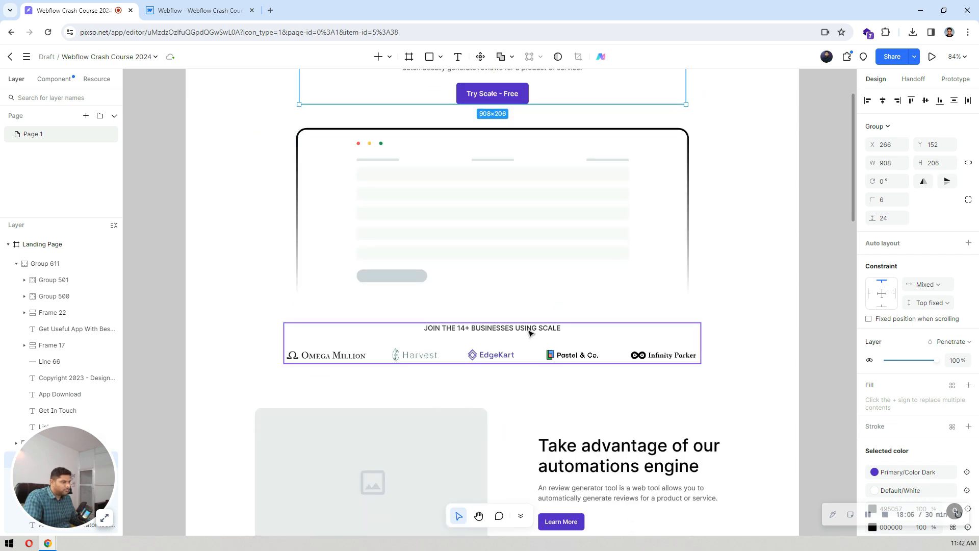
click(529, 334)
key(alt)
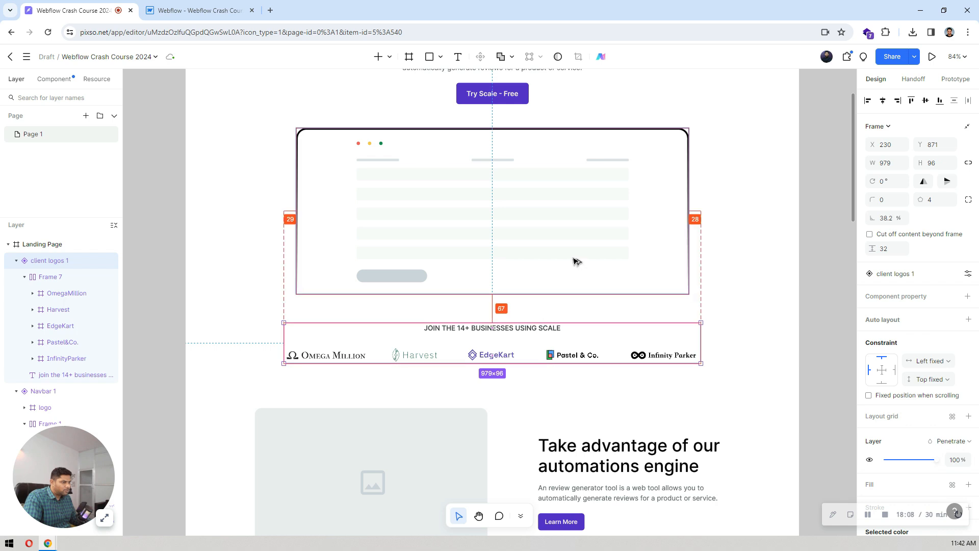
click(208, 5)
click(97, 10)
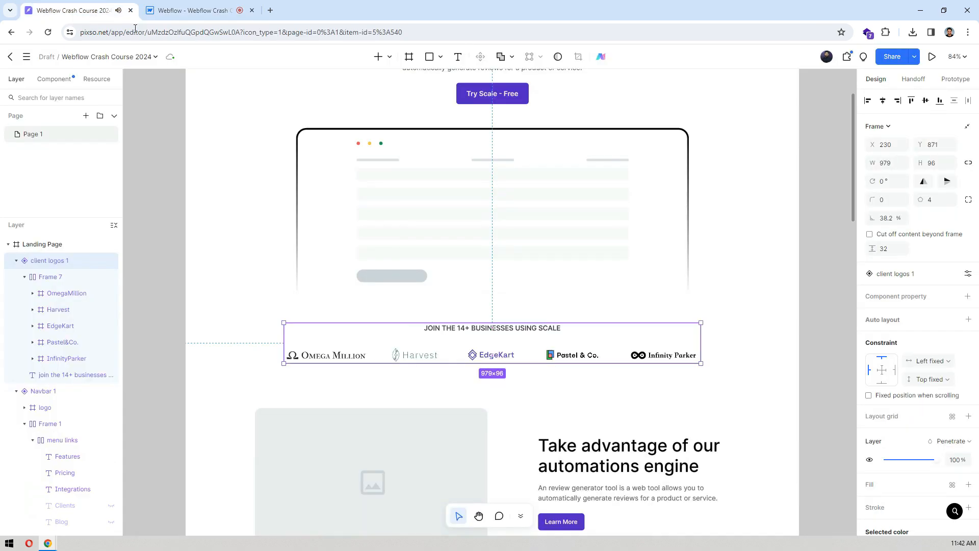
click(178, 7)
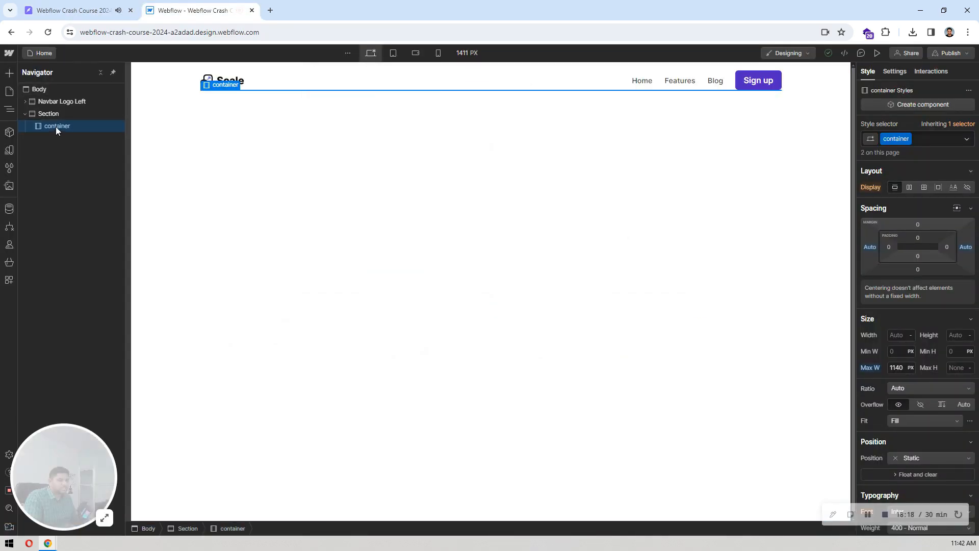
- Set the Section's top padding to 80 px and its bottom padding to 64 px
click(61, 113)
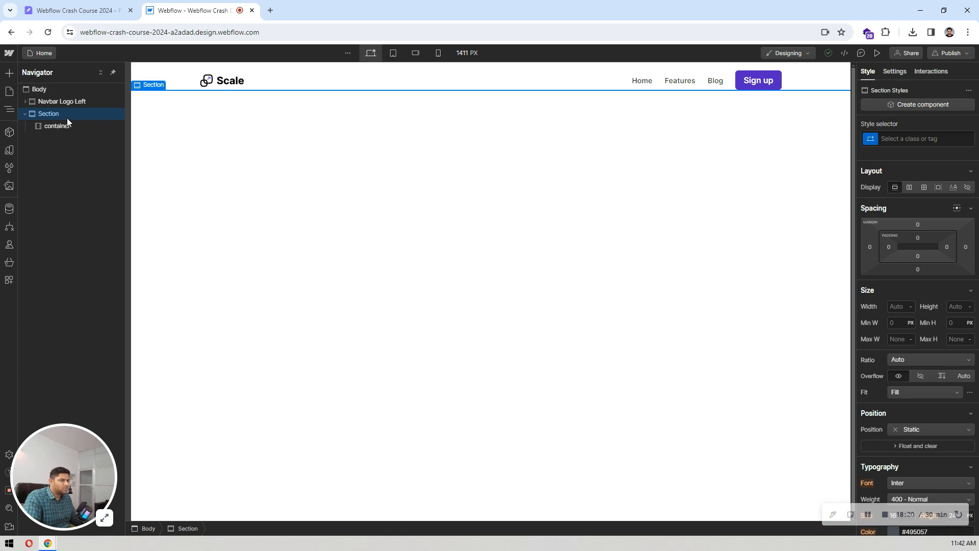
click(917, 237)
text(80)
key(Return)
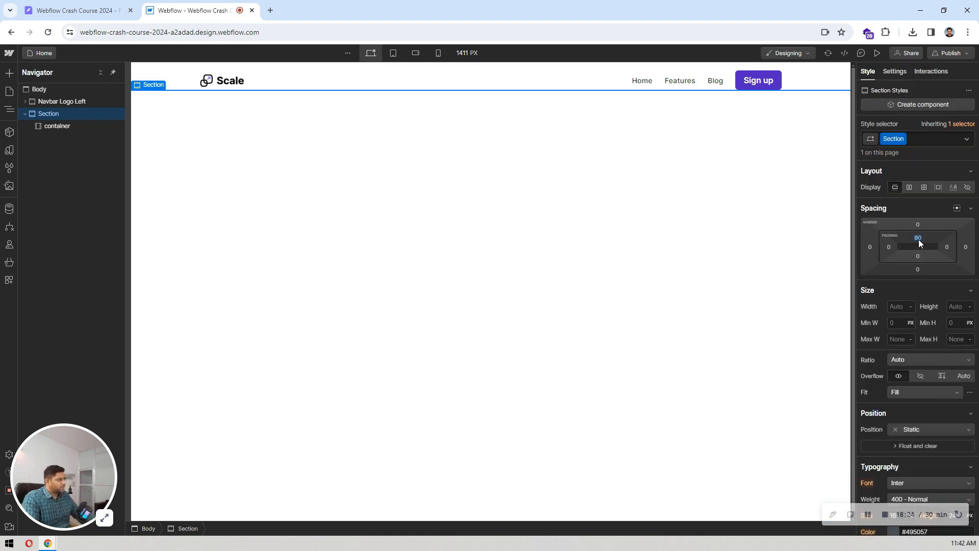
click(918, 255)
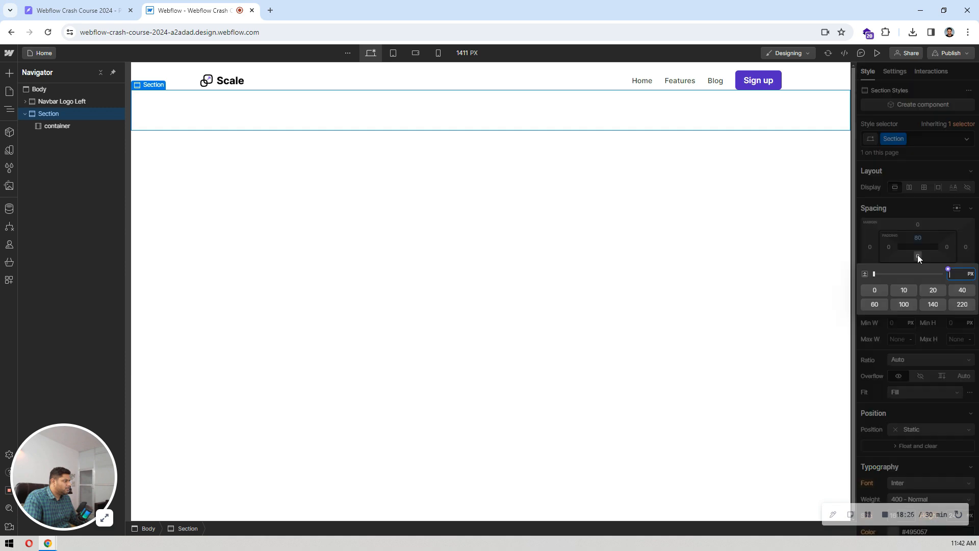
text(64)
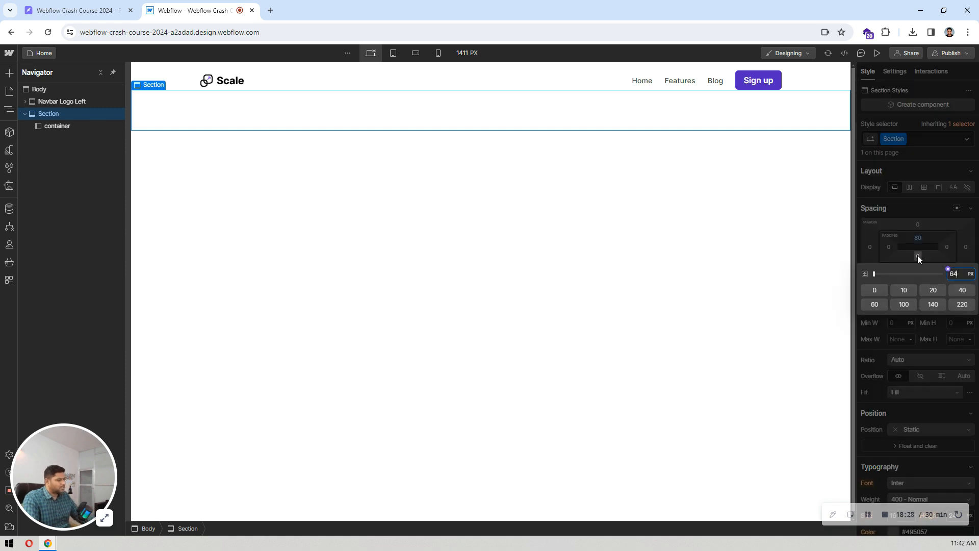
key(Return)
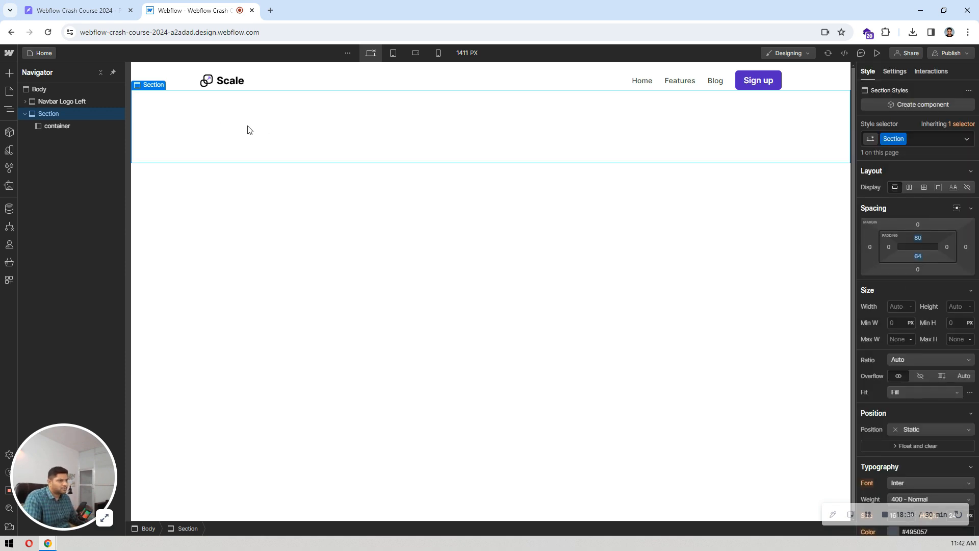
- Check the hero layout in the Pixso design and add a V Flex element inside the Section's container in Webflow
click(55, 126)
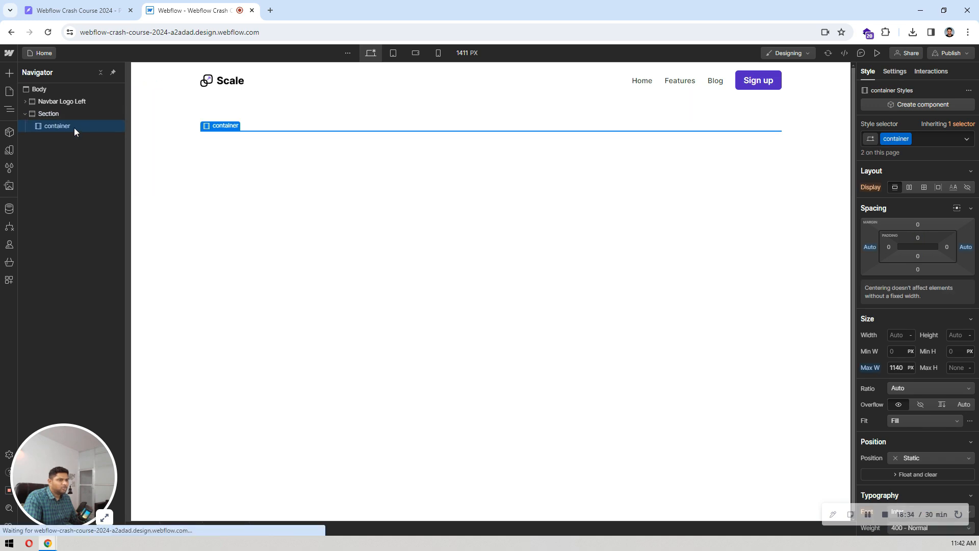
key(ctrl+k)
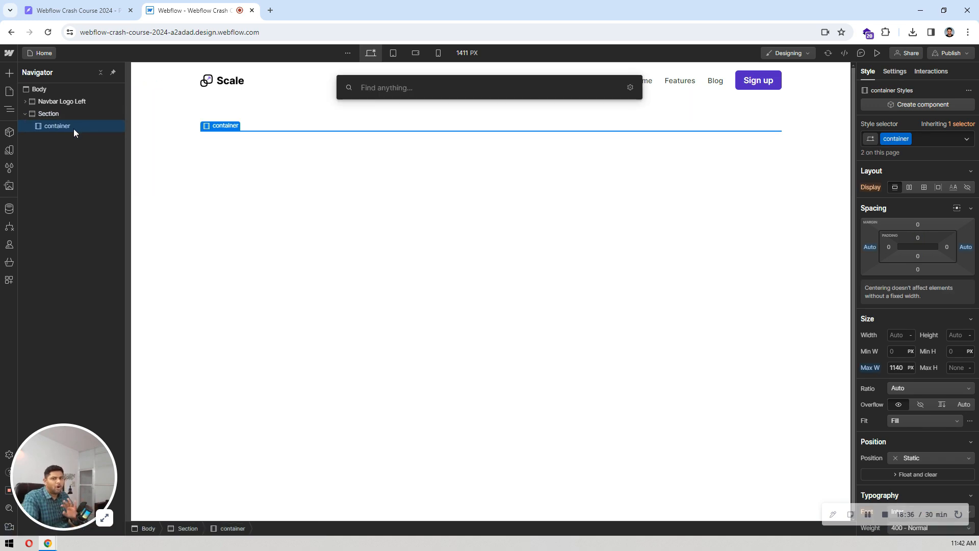
key(Escape)
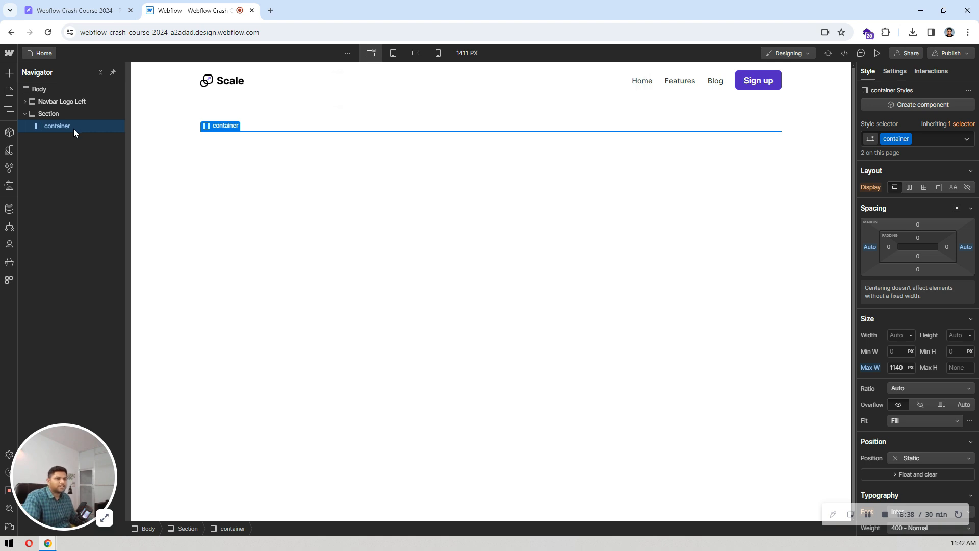
click(10, 75)
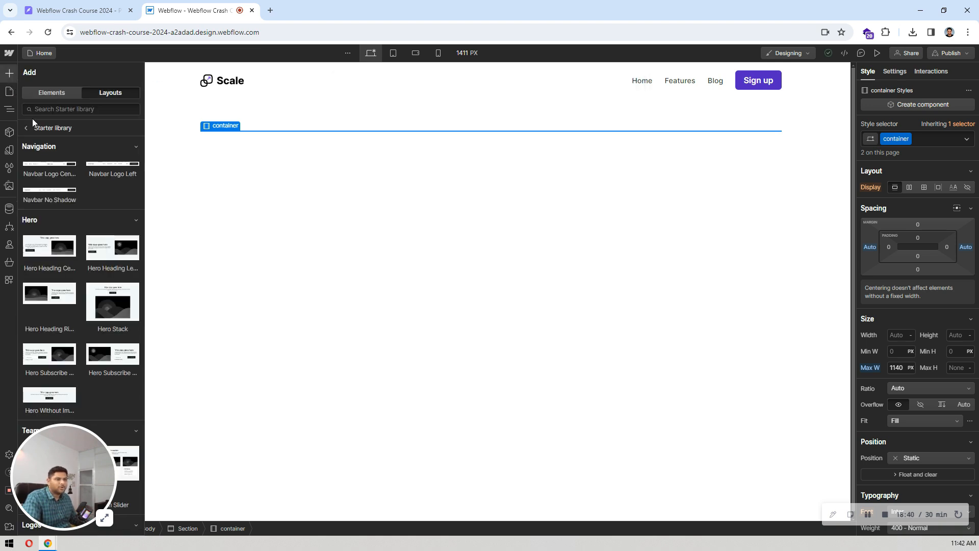
click(52, 92)
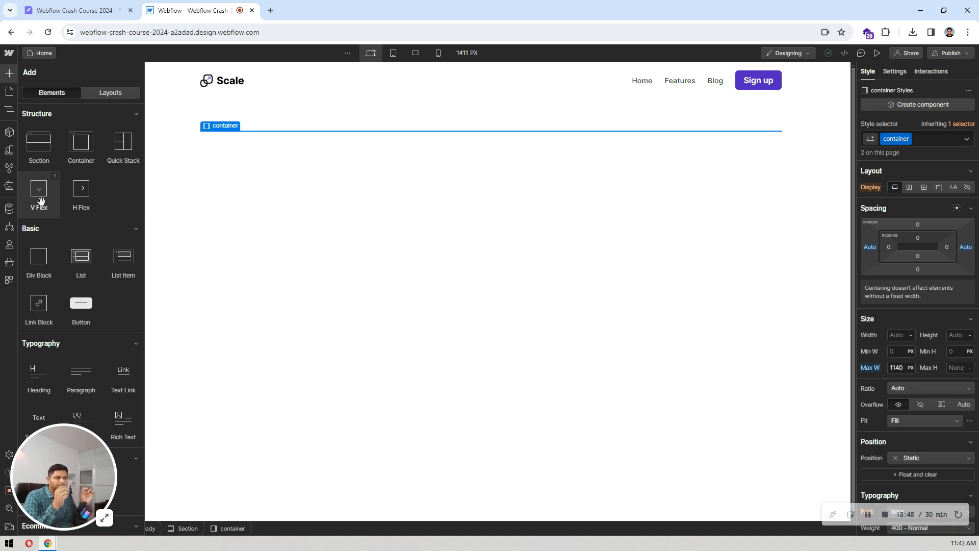
click(101, 5)
scroll(494, 234, up, 5)
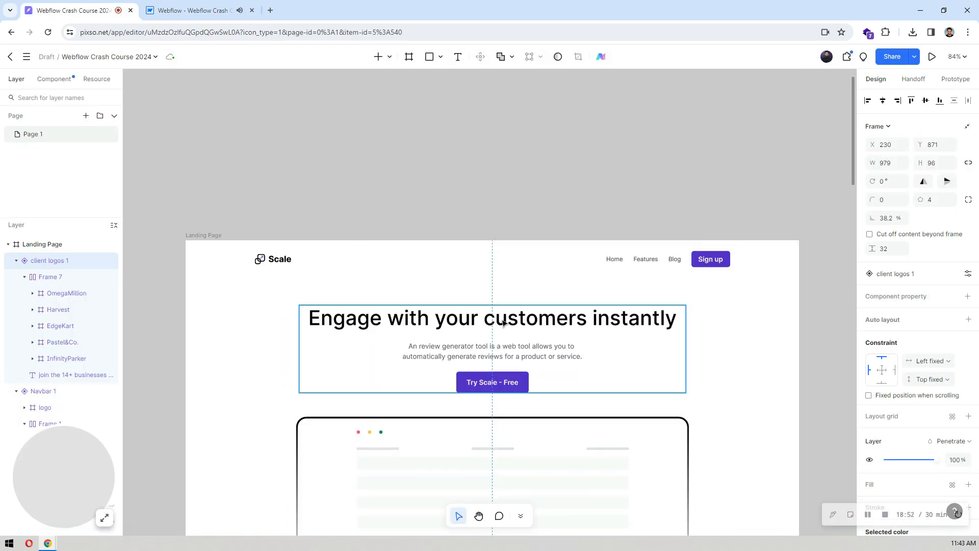
click(197, 10)
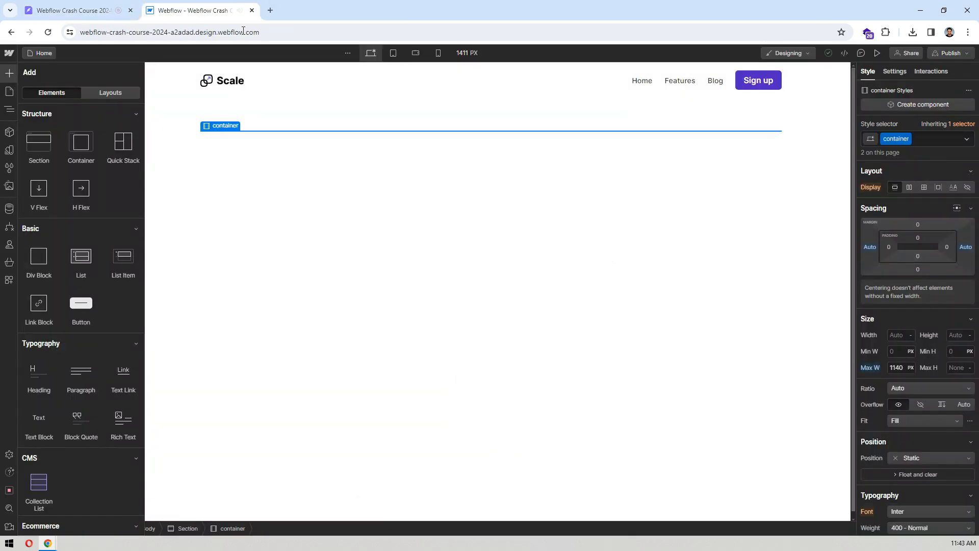
drag(39, 188, 63, 131)
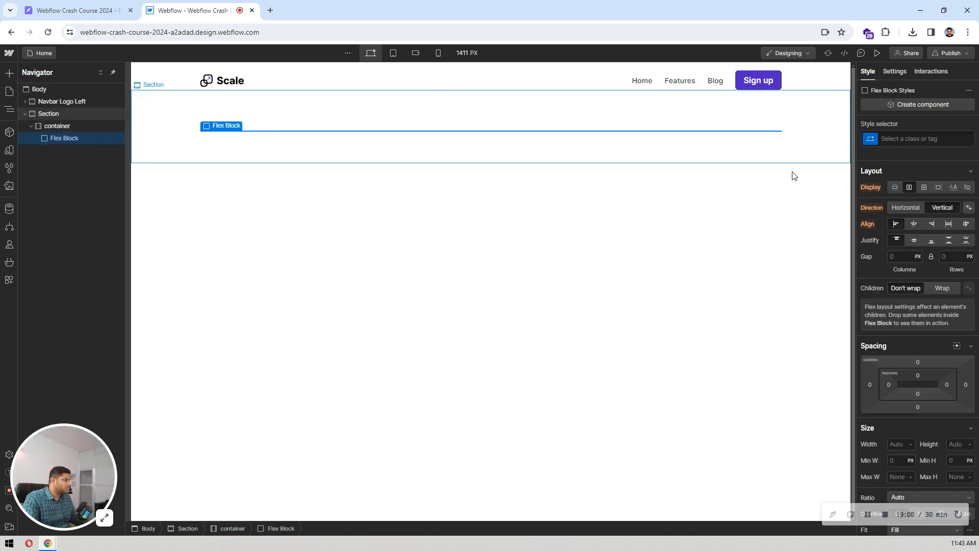
click(942, 207)
- Add an H1 heading and a paragraph inside the flex block
key(ctrl+k)
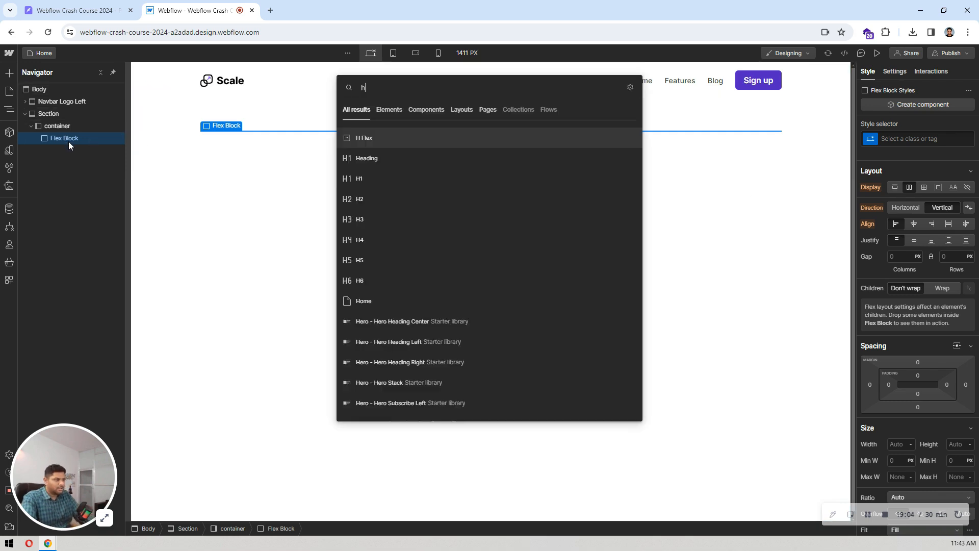
text(head)
key(Return)
key(ctrl+k)
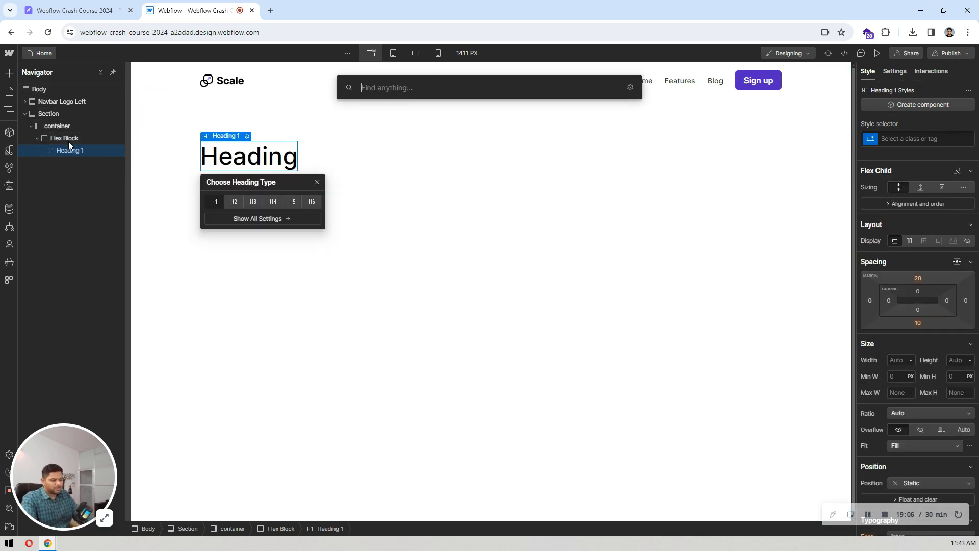
text(para)
key(Return)
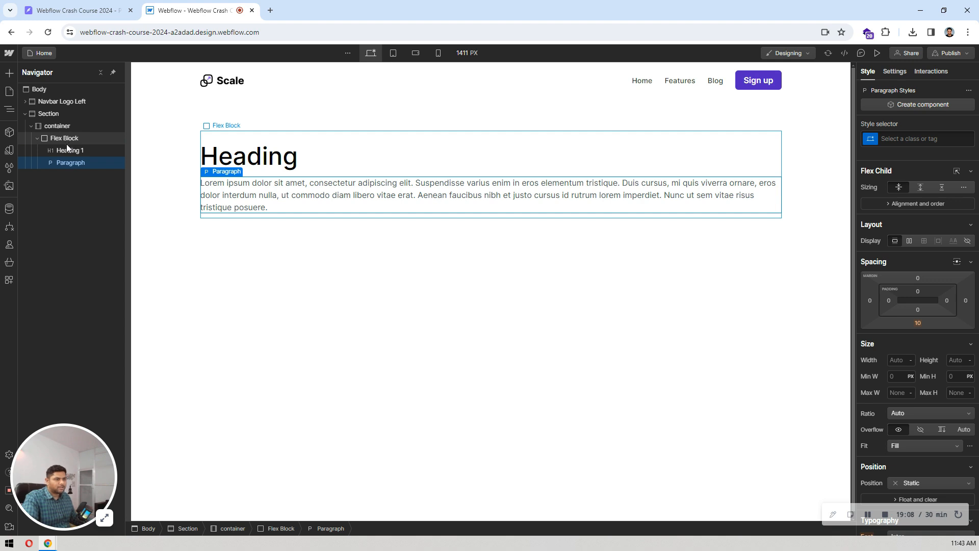
- Add a button to the flex block below the paragraph
click(65, 139)
key(ctrl+k)
text(butt)
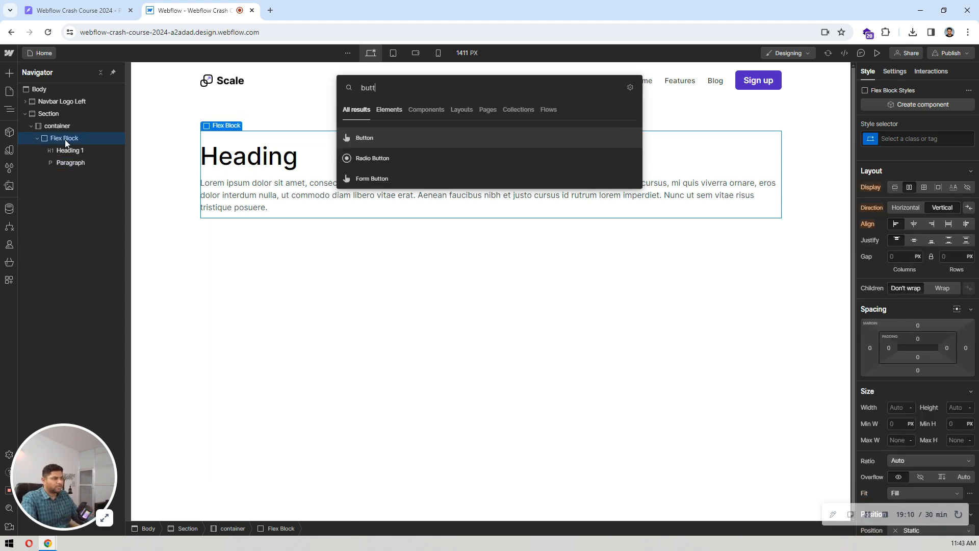
key(Return)
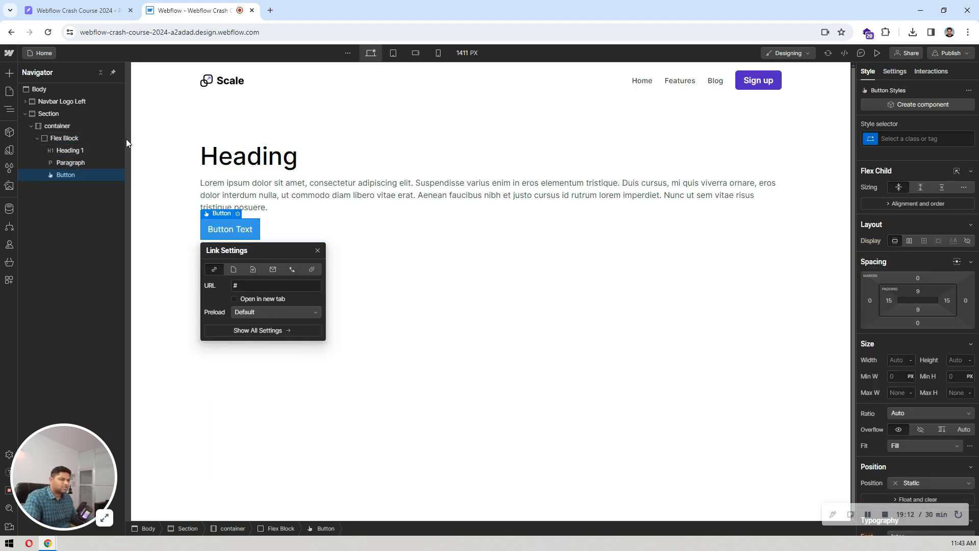
- Try the end alignment on the flex block's children and set their alignment to center
click(65, 138)
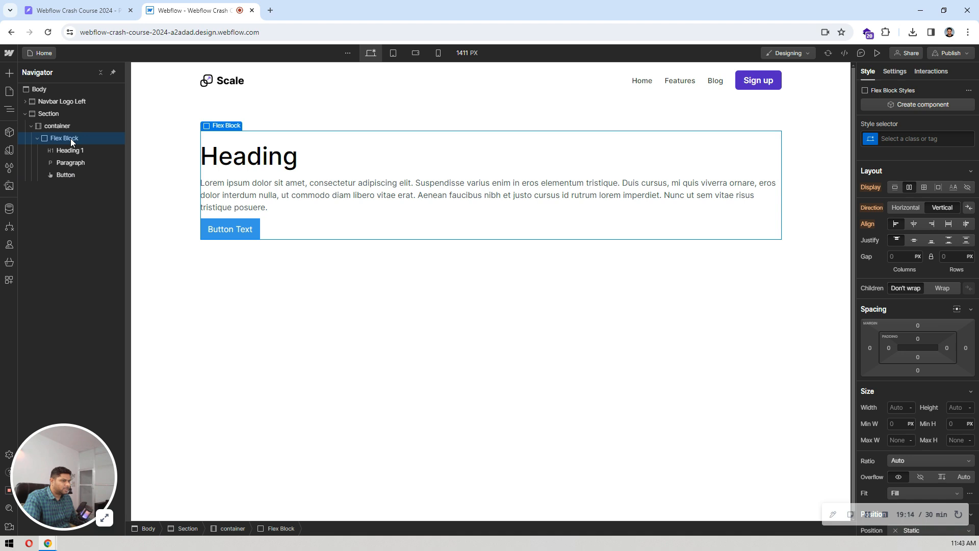
click(913, 224)
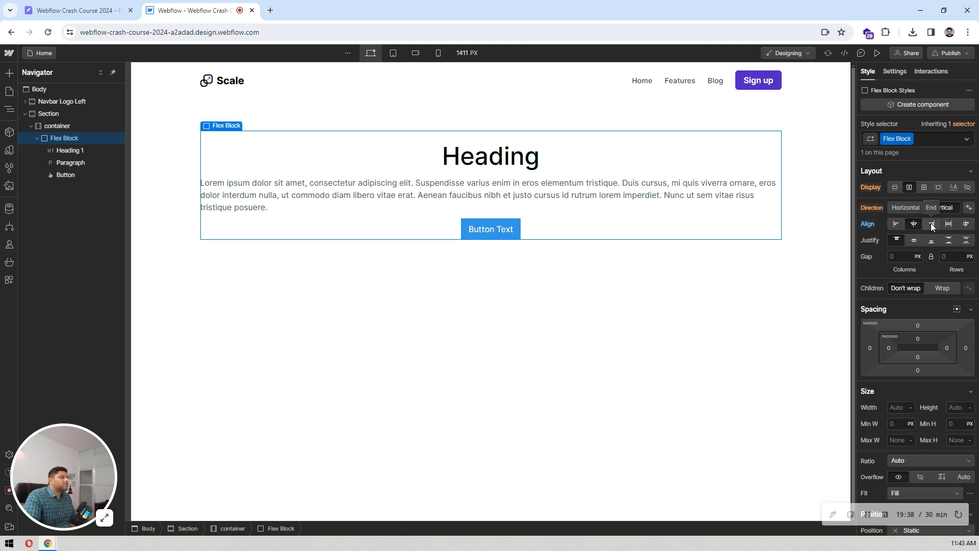
click(931, 225)
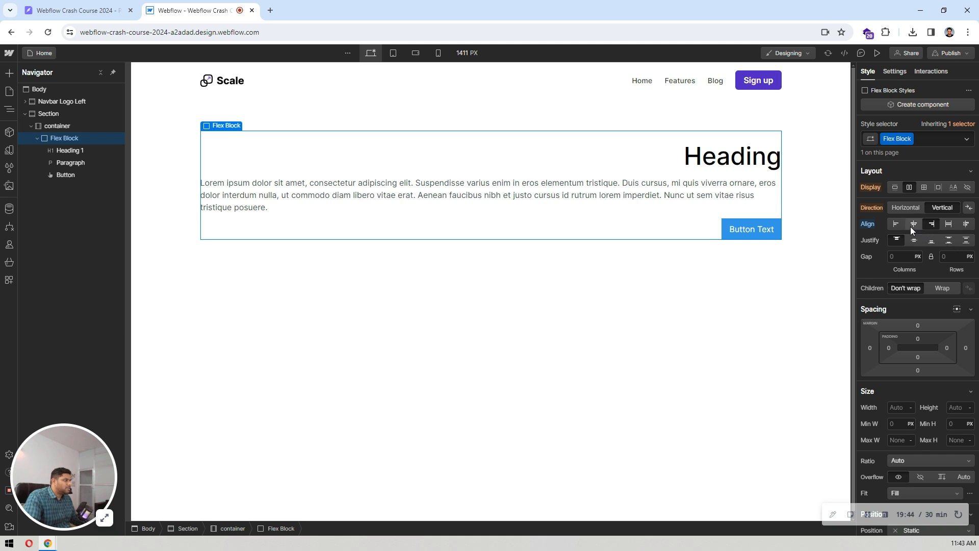
click(910, 226)
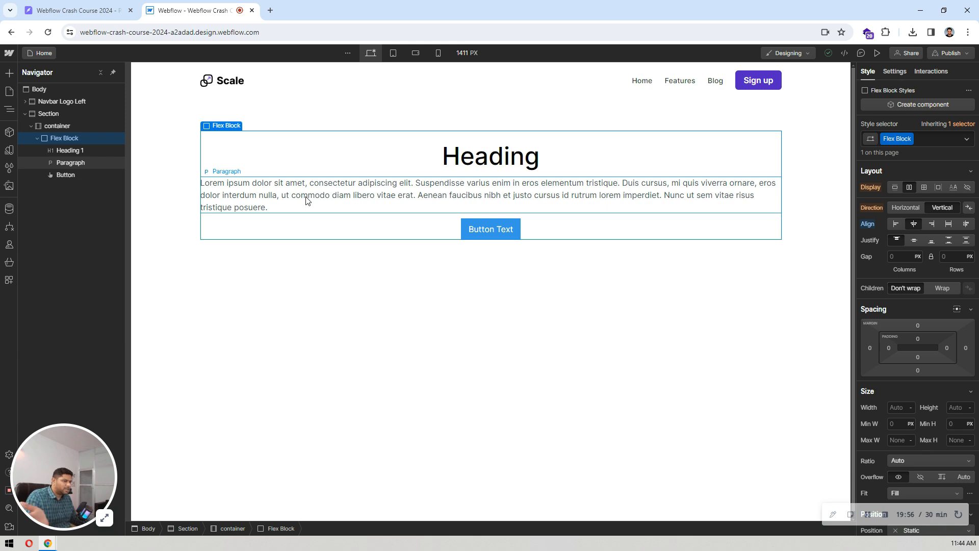
scroll(886, 232, down, 6)
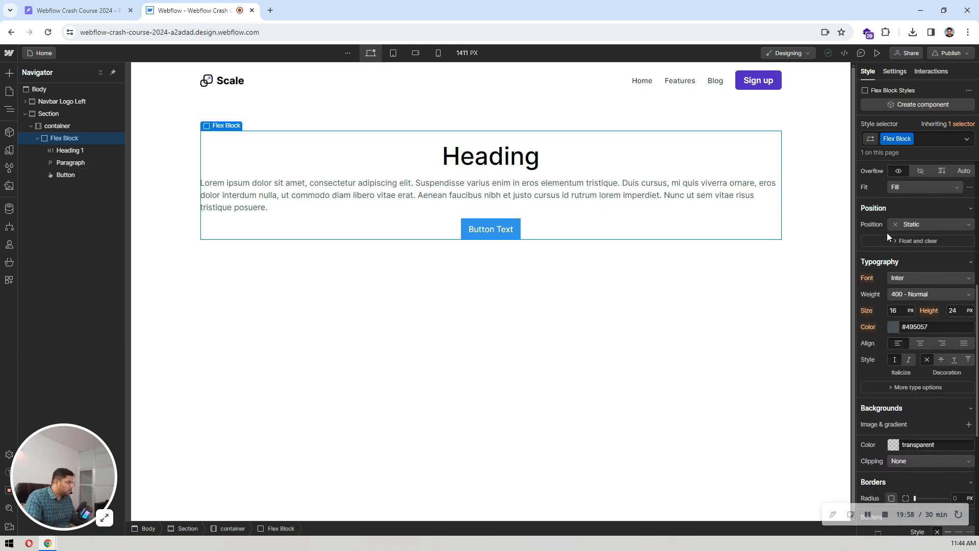
- Center-align the text of the flex block through its typography settings
scroll(886, 232, down, 2)
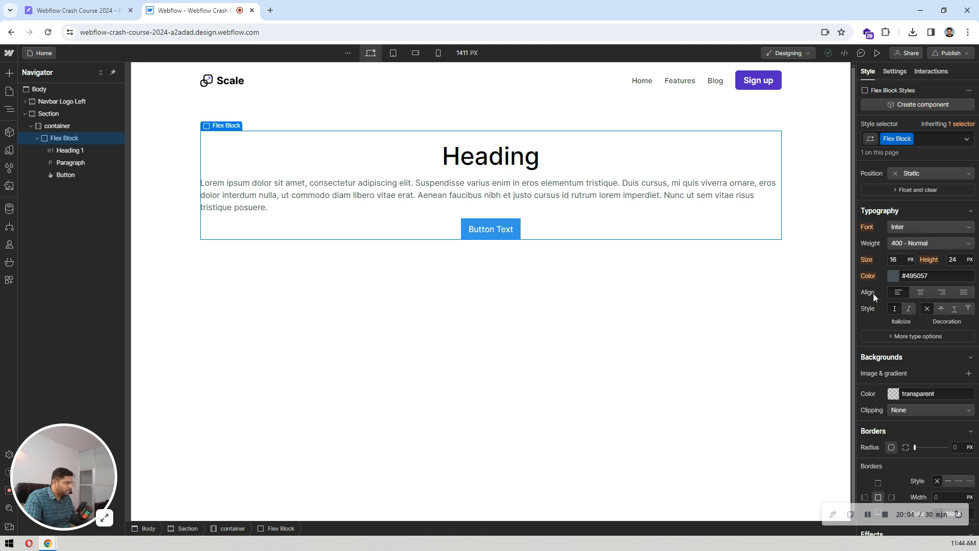
click(919, 293)
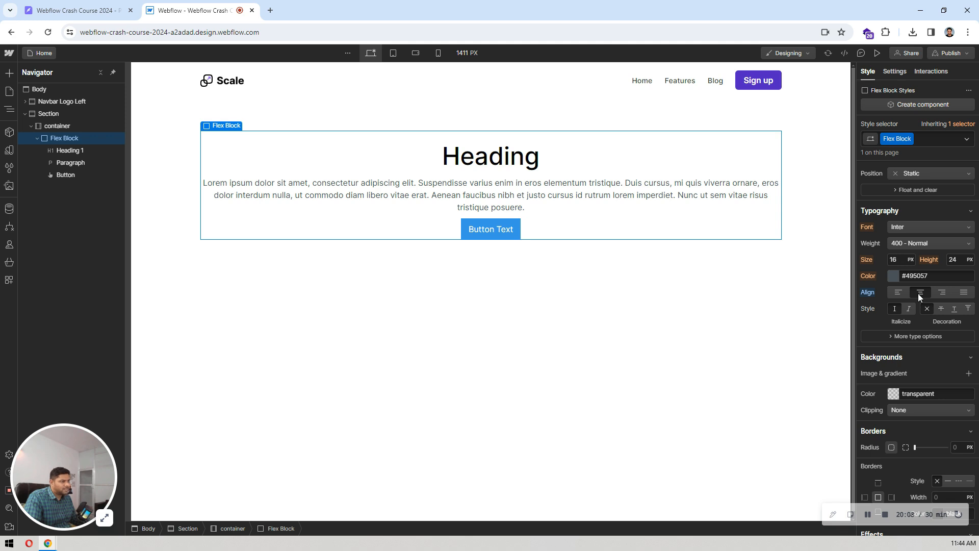
- Copy "Engage with your customers instantly" from the Pixso design and replace the H1 heading's text with it in Webflow
click(461, 153)
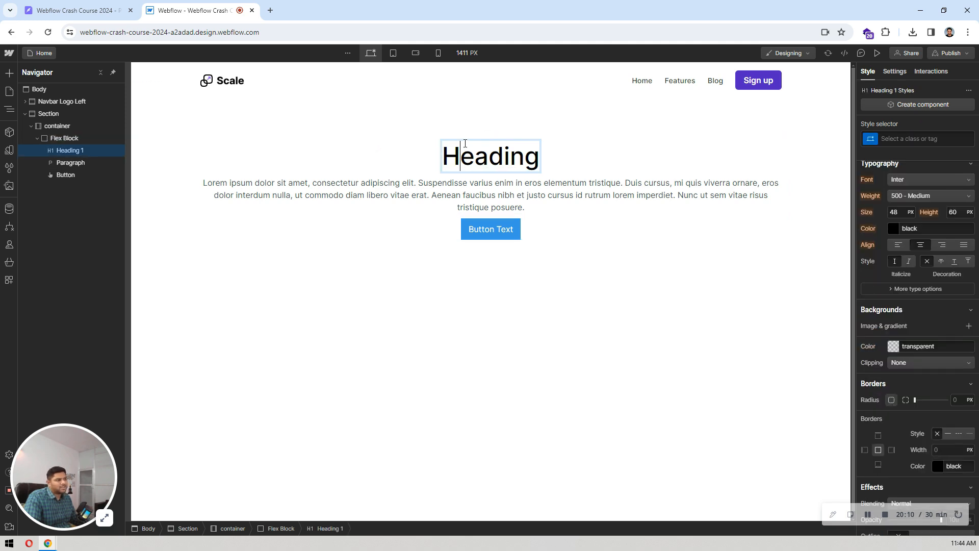
click(81, 10)
double_click(451, 317)
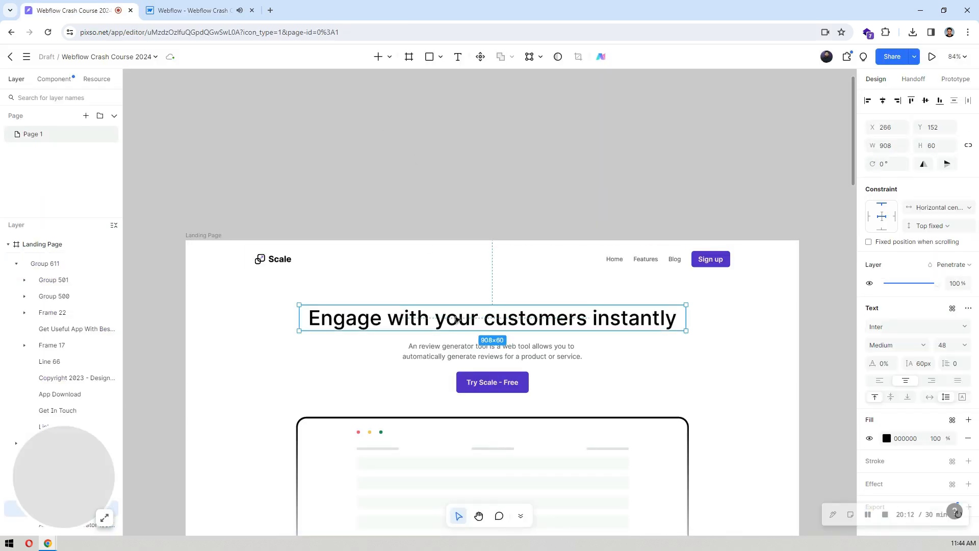
key(ctrl+c)
click(210, 5)
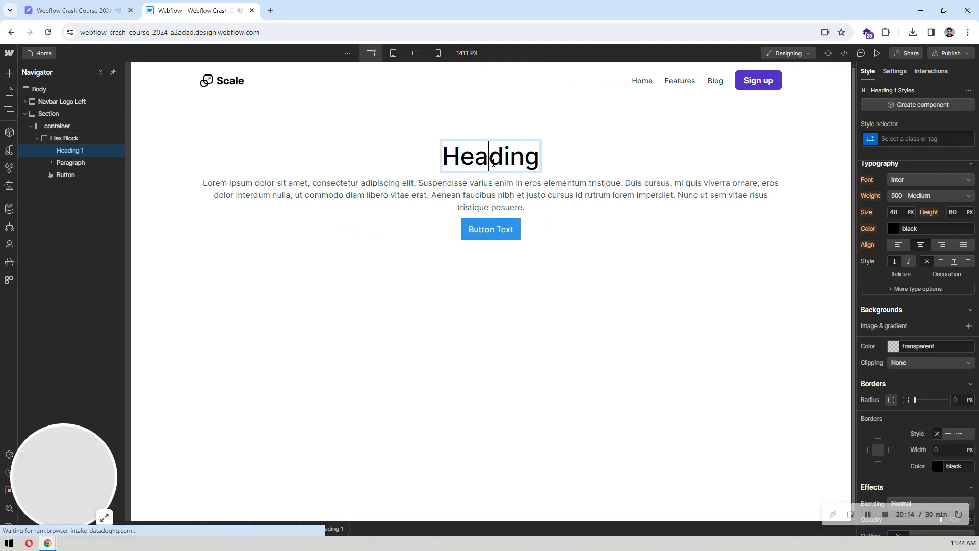
double_click(491, 155)
key(ctrl+v)
key(Escape)
- Copy the hero description from the Pixso design and replace the paragraph's placeholder text with it in Webflow
click(509, 197)
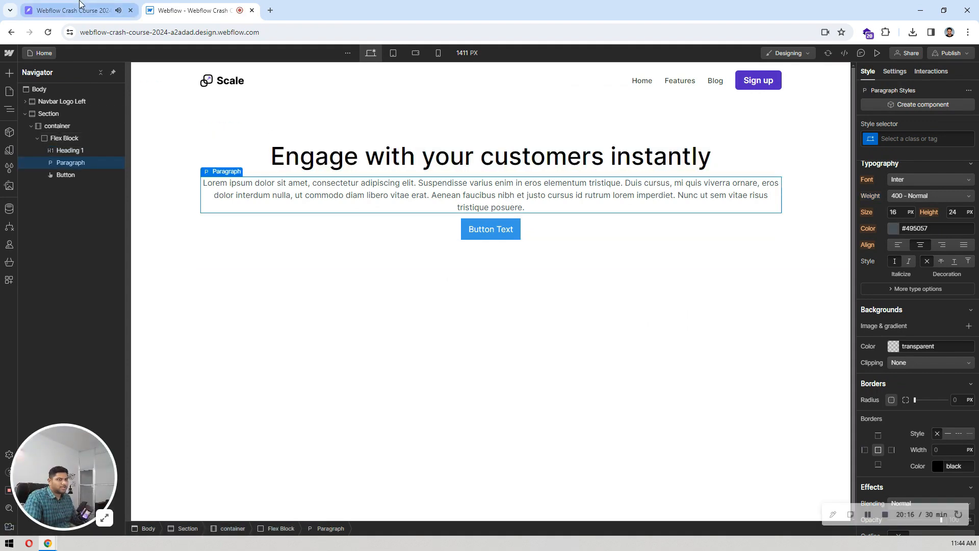
click(77, 10)
double_click(463, 351)
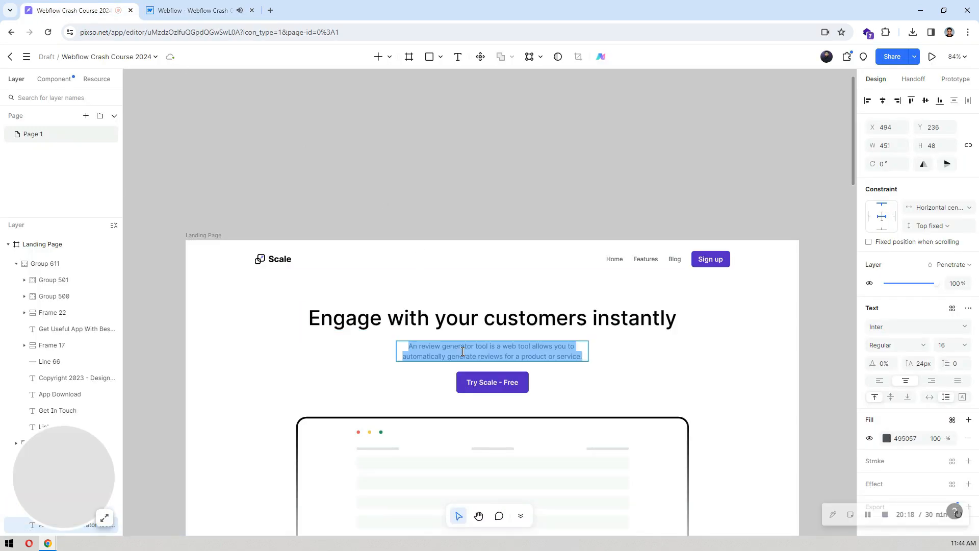
click(188, 9)
double_click(529, 194)
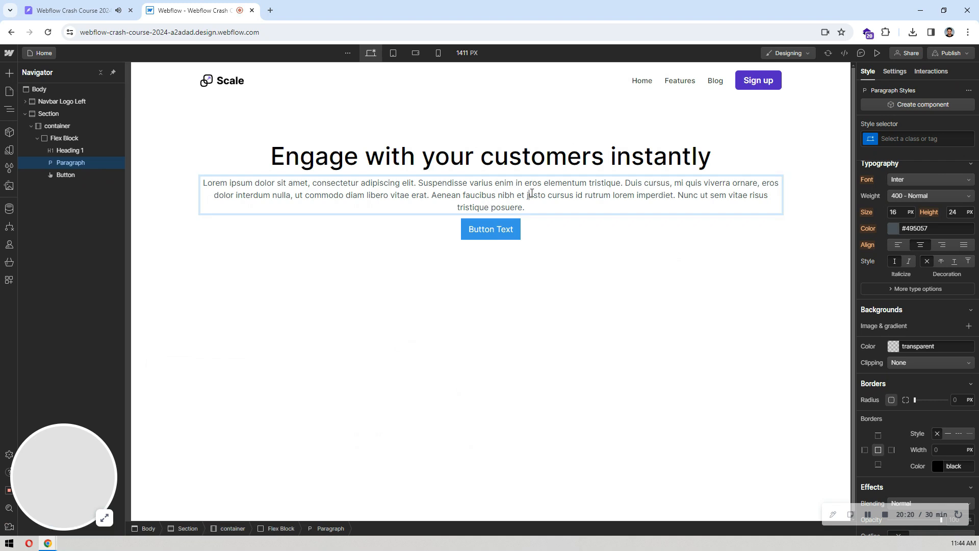
key(ctrl+a)
key(ctrl+v)
- Copy the label "Try Scale - Free" from the Pixso design and use it as the hero button's text in Webflow
click(98, 5)
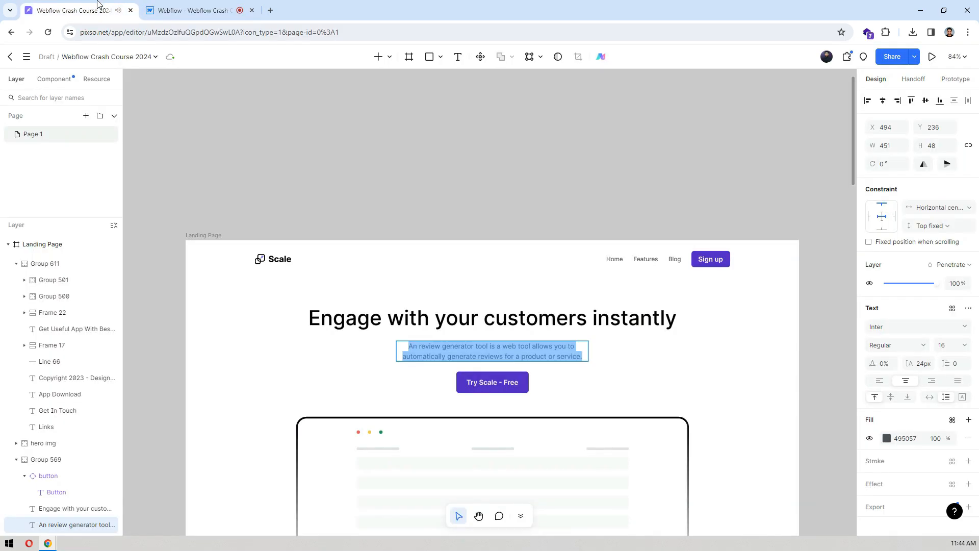
double_click(477, 388)
double_click(478, 389)
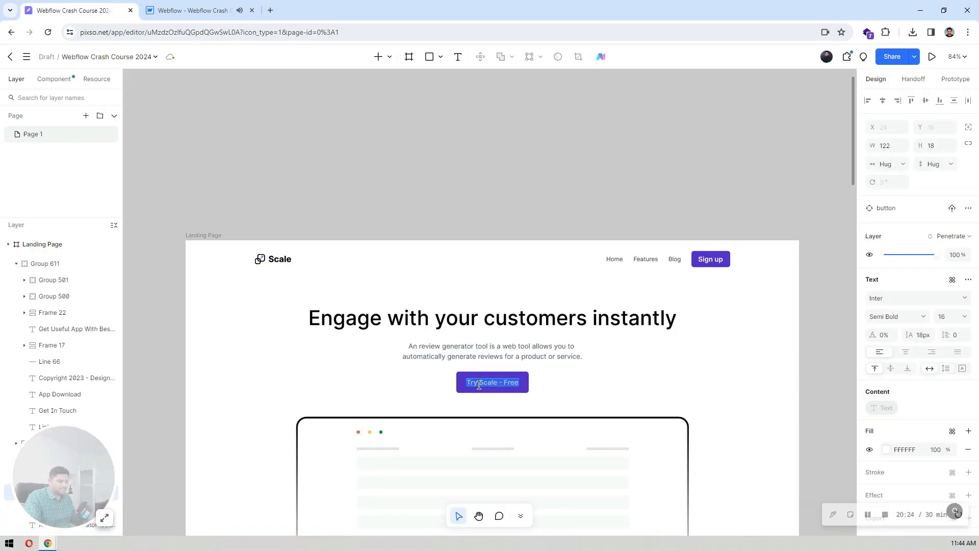
click(201, 4)
click(497, 206)
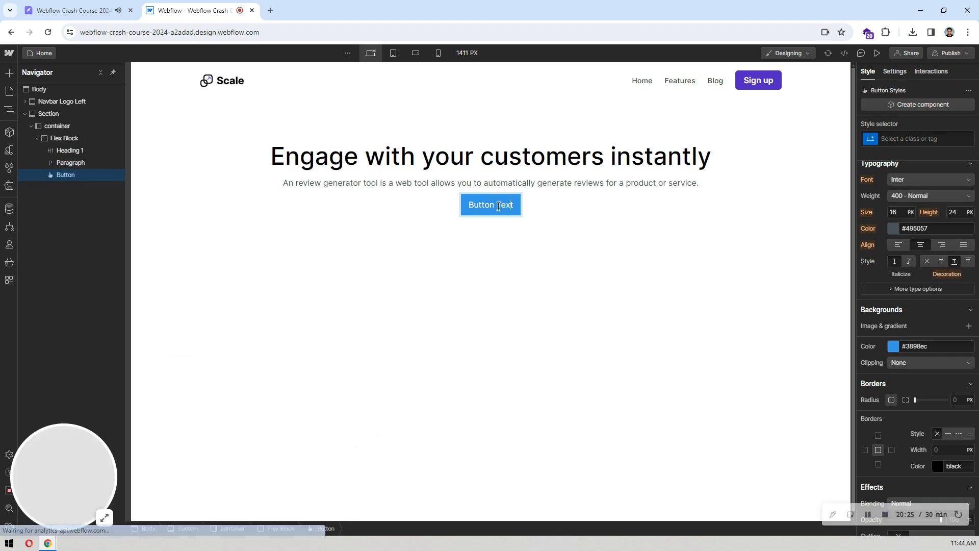
double_click(497, 205)
key(ctrl+v)
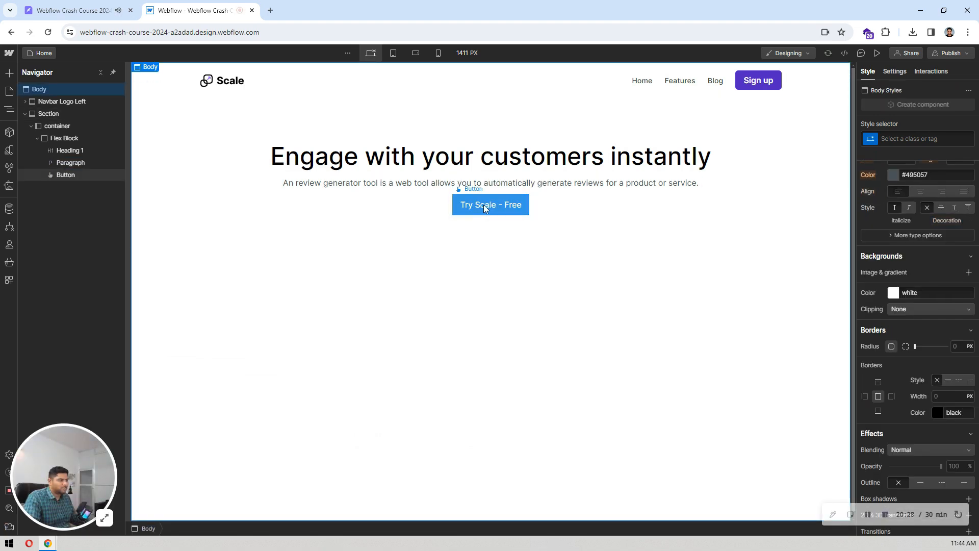
key(Escape)
- Apply the existing Button class with the Large combo class to the hero button
click(935, 138)
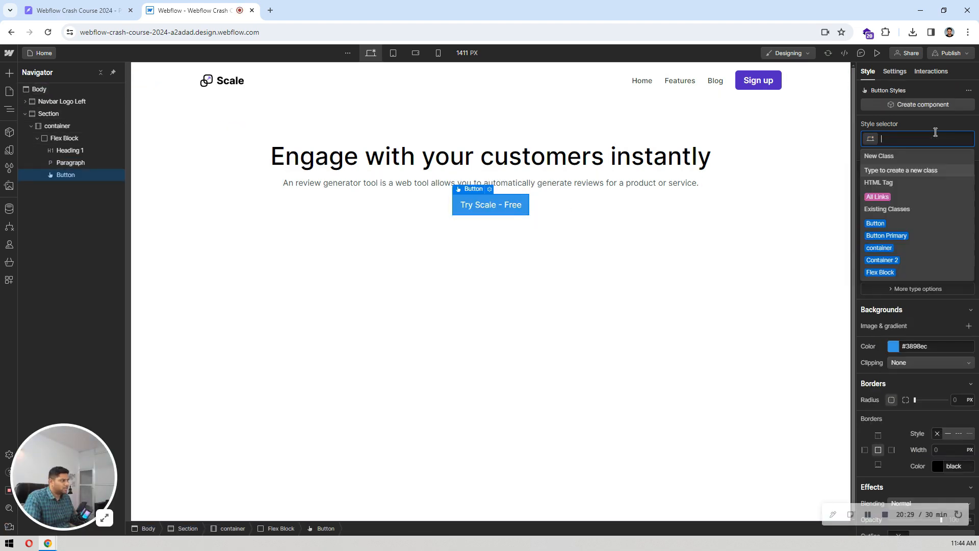
click(872, 224)
click(919, 137)
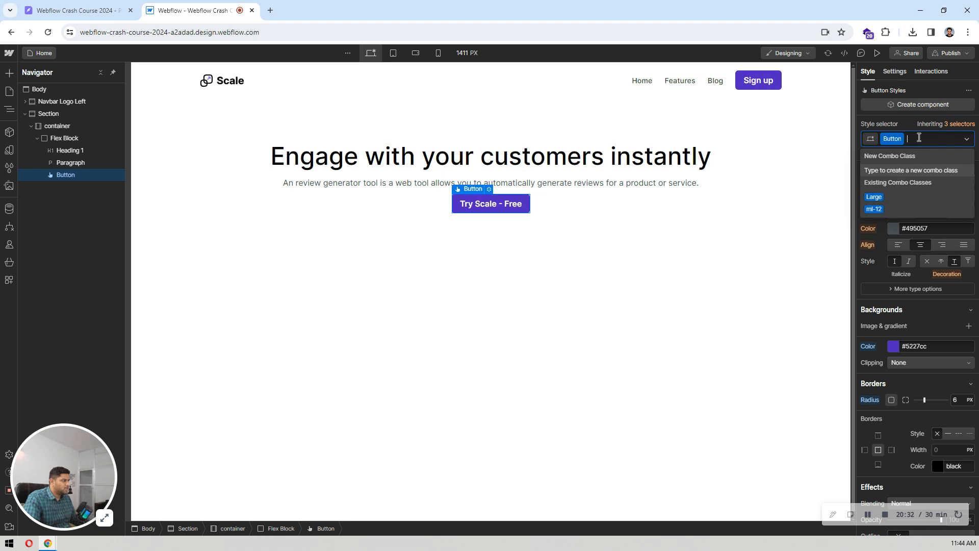
click(887, 197)
click(478, 281)
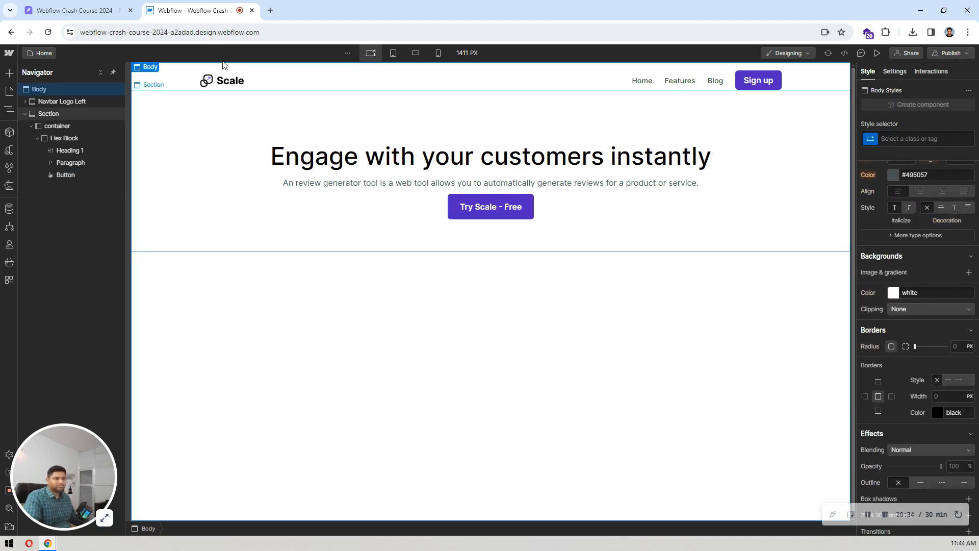
- Check the hero text layout in the Pixso design and set the flex block's row gap to 24 px in Webflow
click(108, 4)
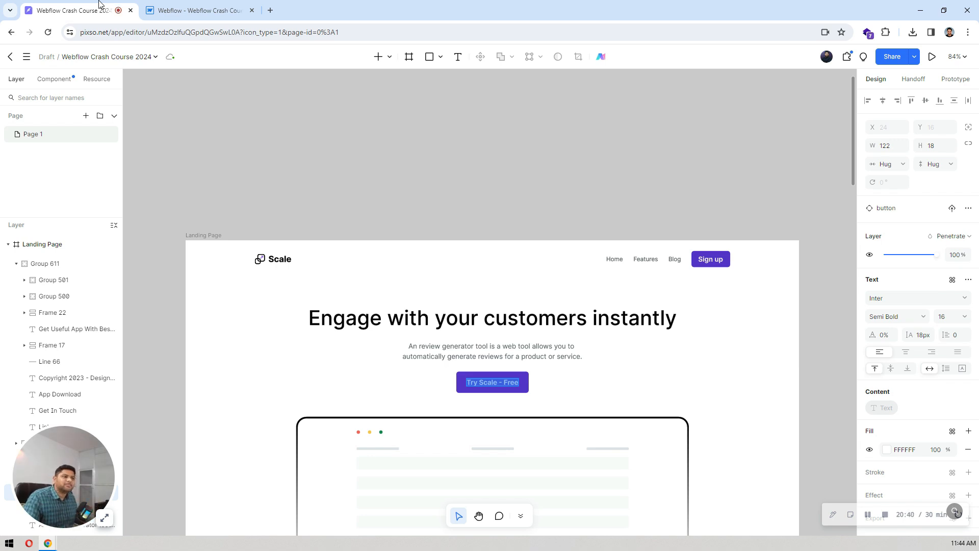
click(186, 5)
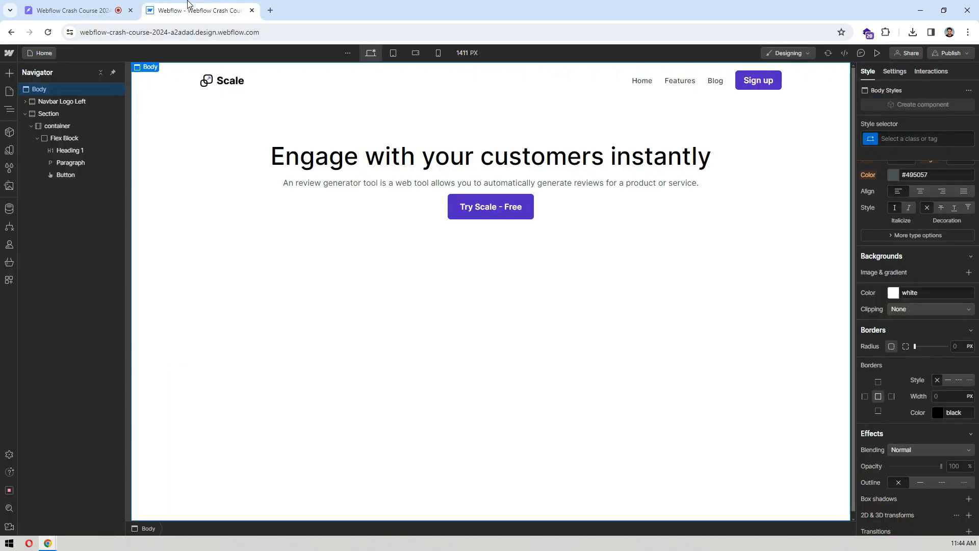
click(121, 6)
scroll(586, 159, down, 3)
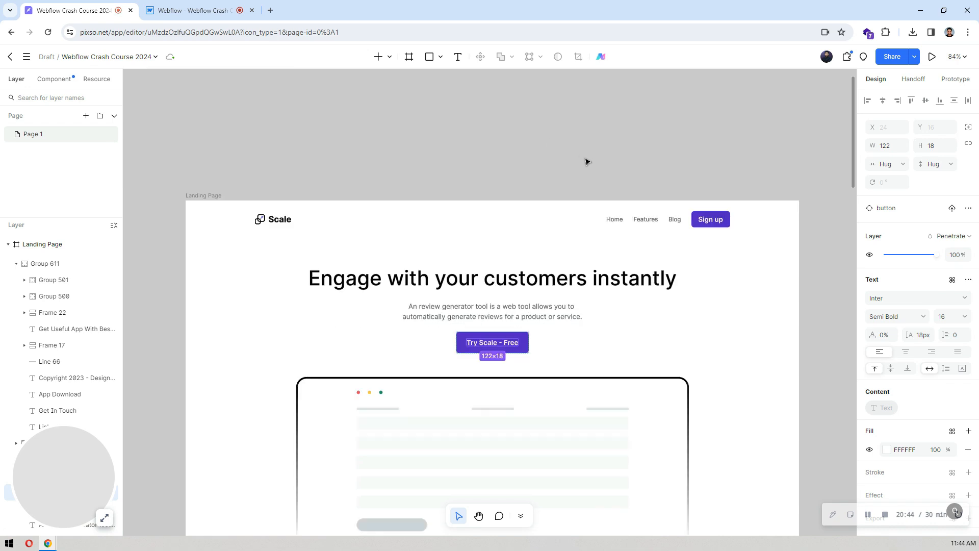
click(730, 199)
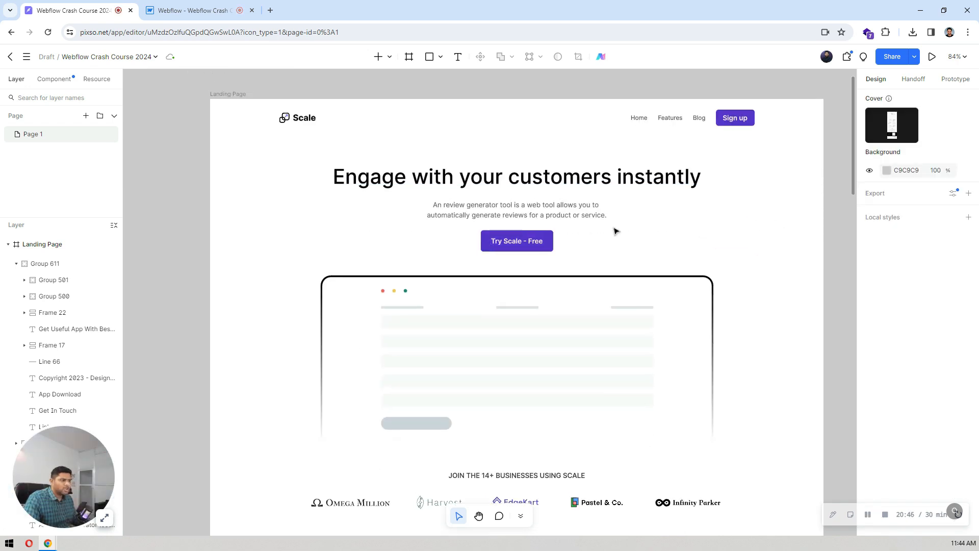
double_click(525, 215)
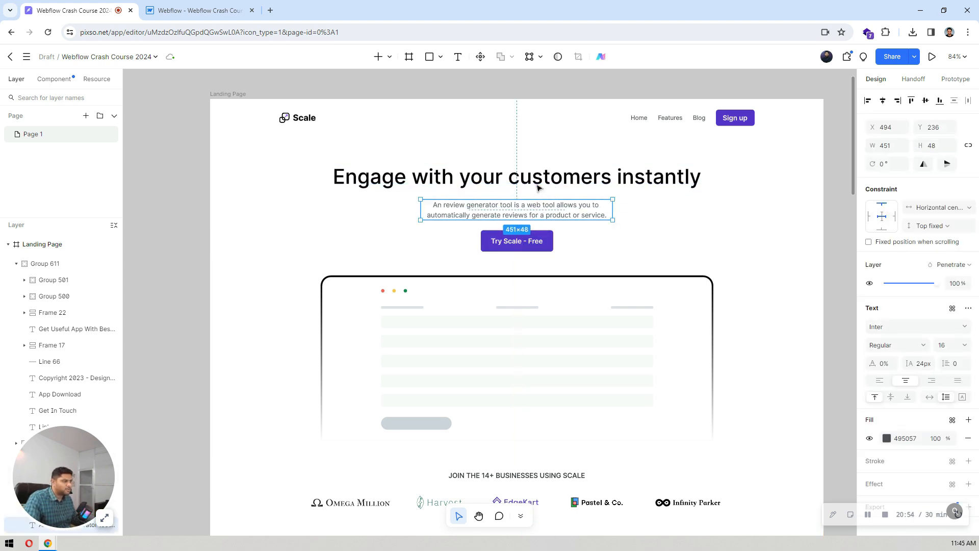
click(199, 10)
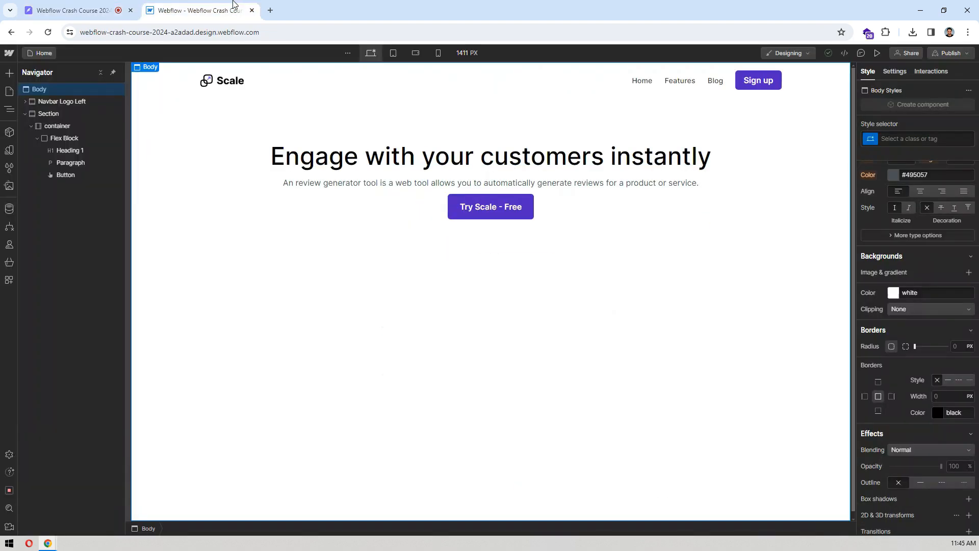
click(274, 192)
scroll(915, 219, up, 1)
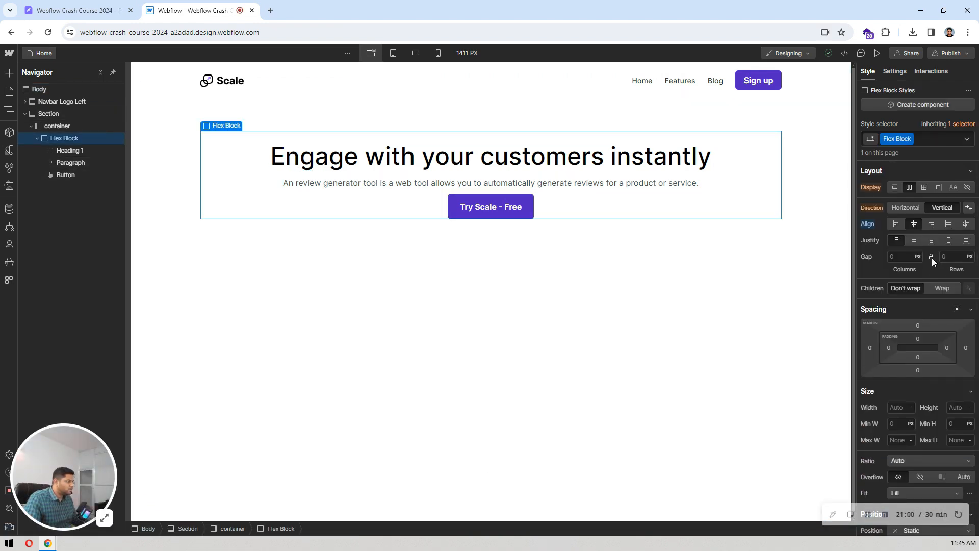
click(952, 257)
text(24)
key(Return)
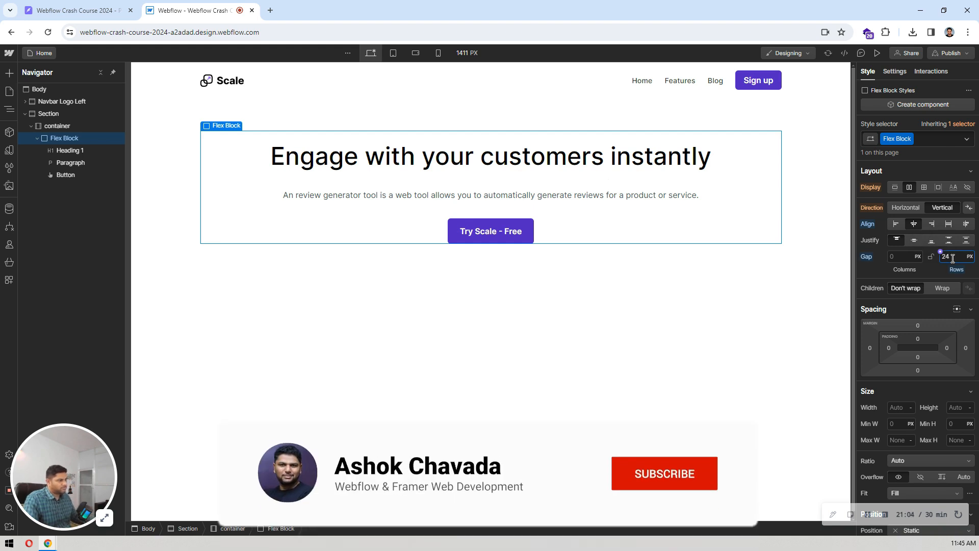
- Set the H1 heading's top and bottom margins to 0
click(478, 163)
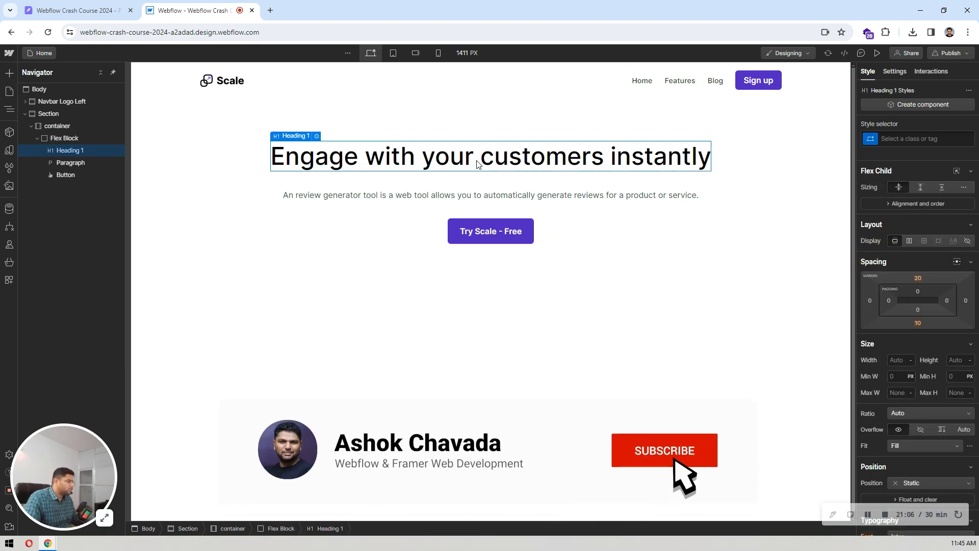
click(917, 279)
click(902, 312)
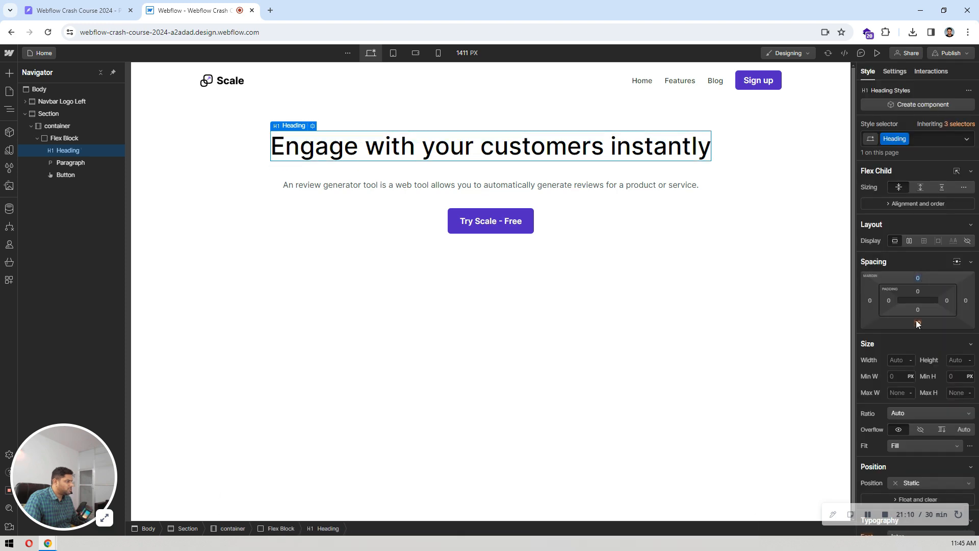
click(916, 324)
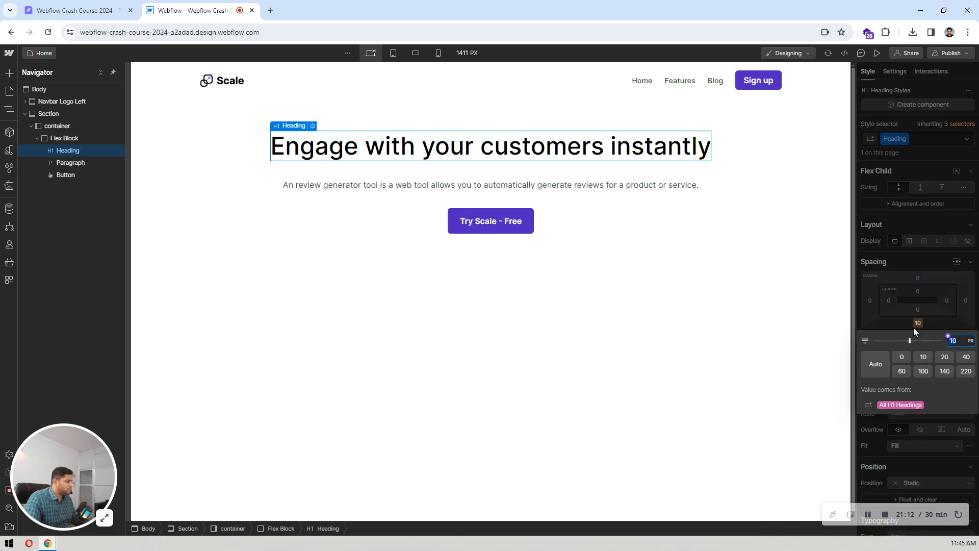
click(901, 356)
click(608, 163)
click(606, 159)
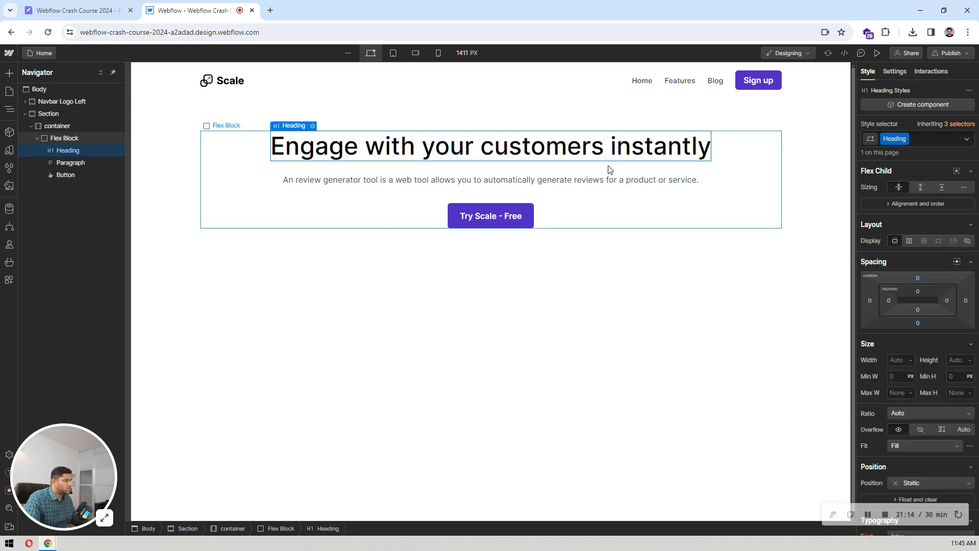
click(609, 166)
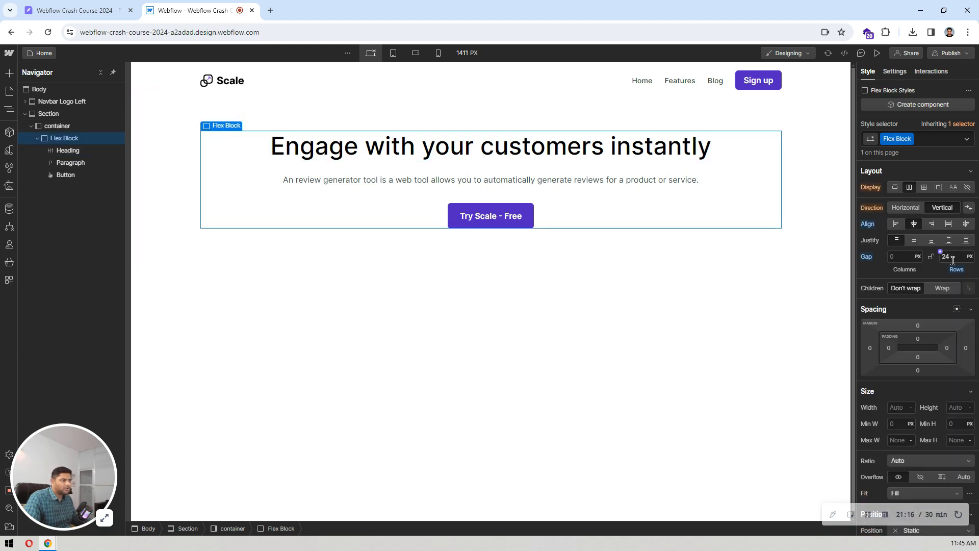
- Set the hero paragraph's bottom margin to 0
click(571, 180)
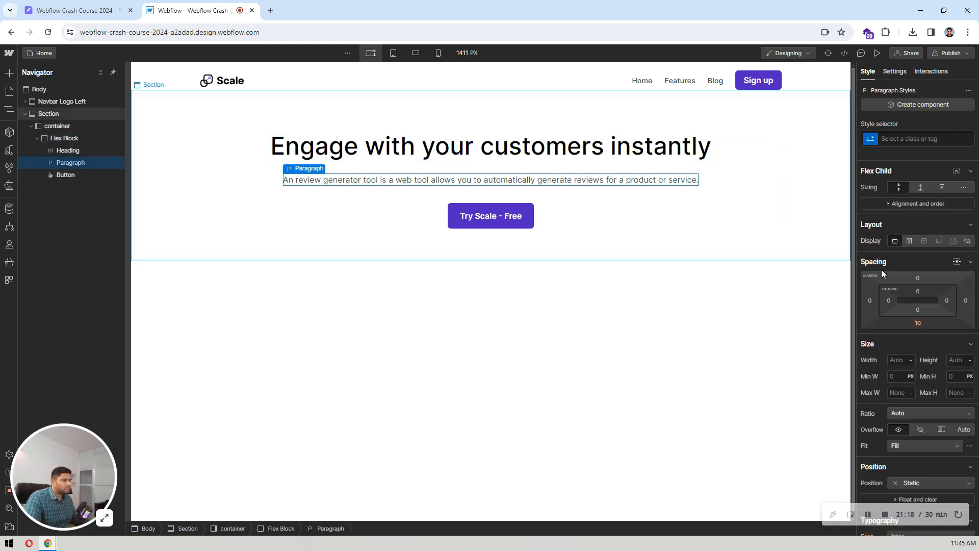
click(916, 323)
click(898, 357)
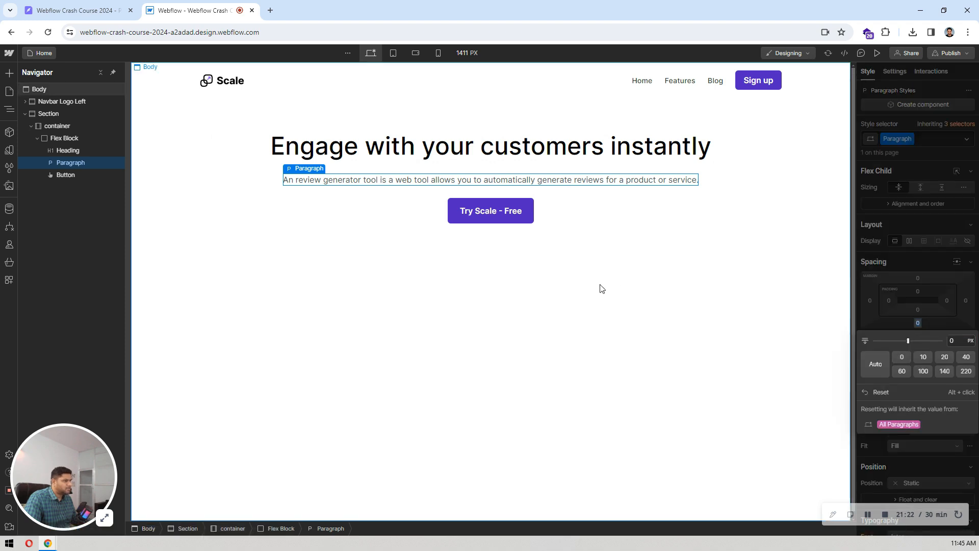
click(611, 293)
click(218, 174)
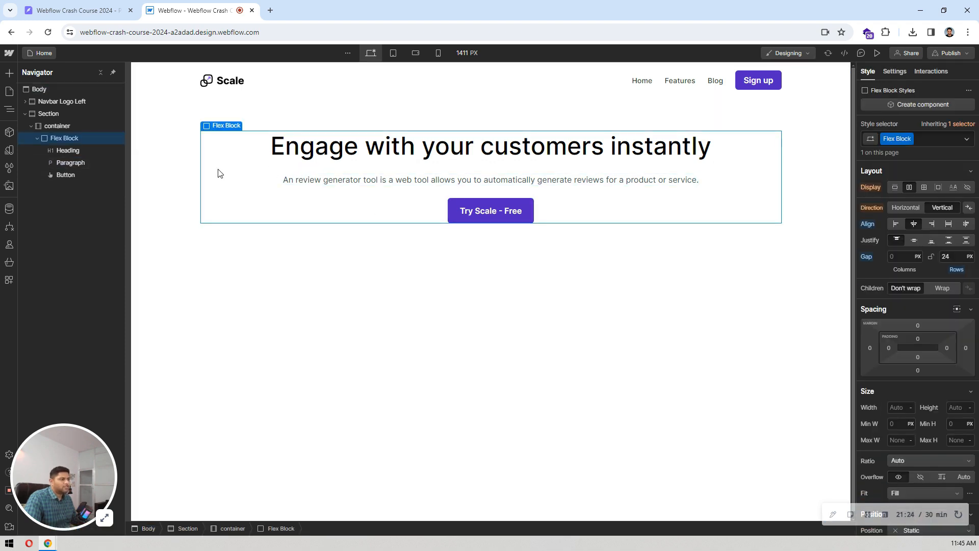
- Check the hero paragraph's width in the Pixso design and set the paragraph's maximum width to 451 px in Webflow
click(417, 180)
click(76, 11)
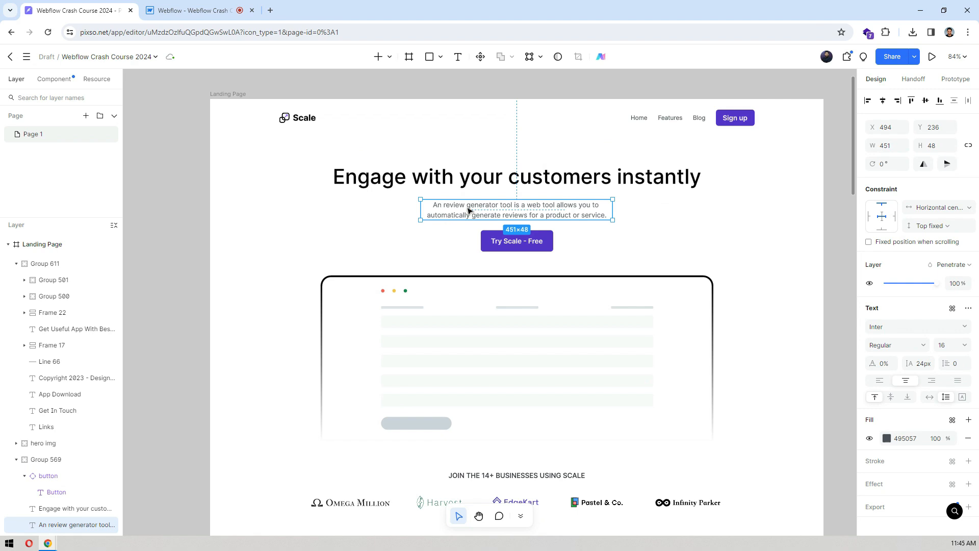
click(669, 239)
click(577, 216)
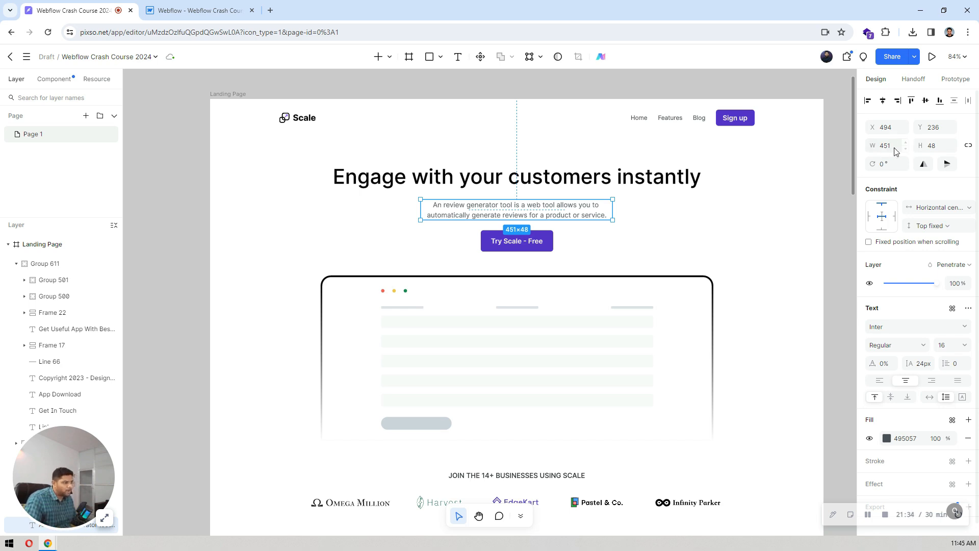
click(179, 7)
click(107, 5)
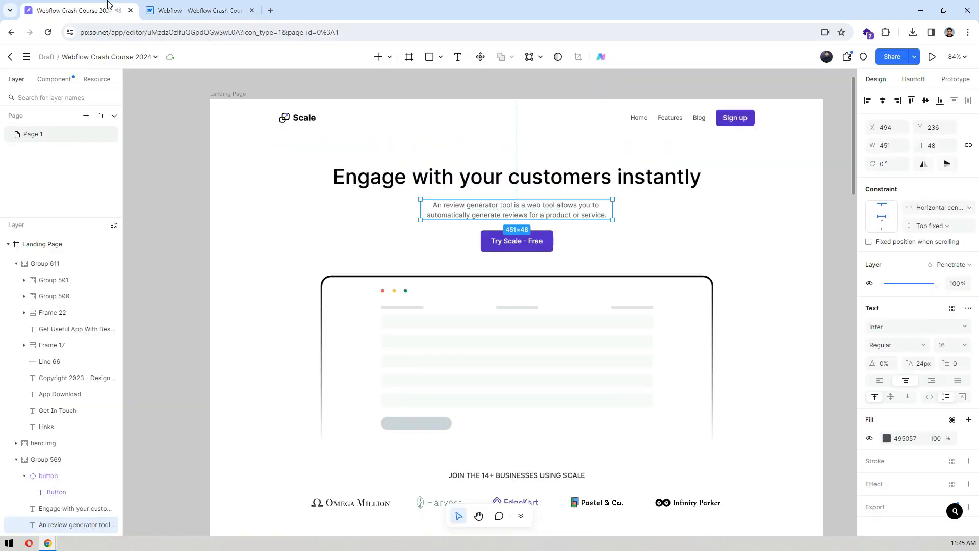
click(191, 7)
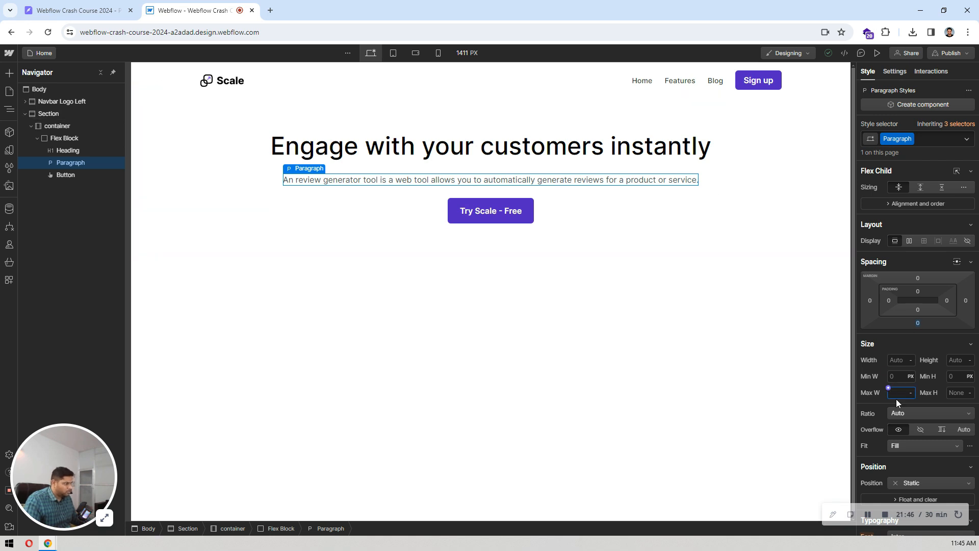
key(Return)
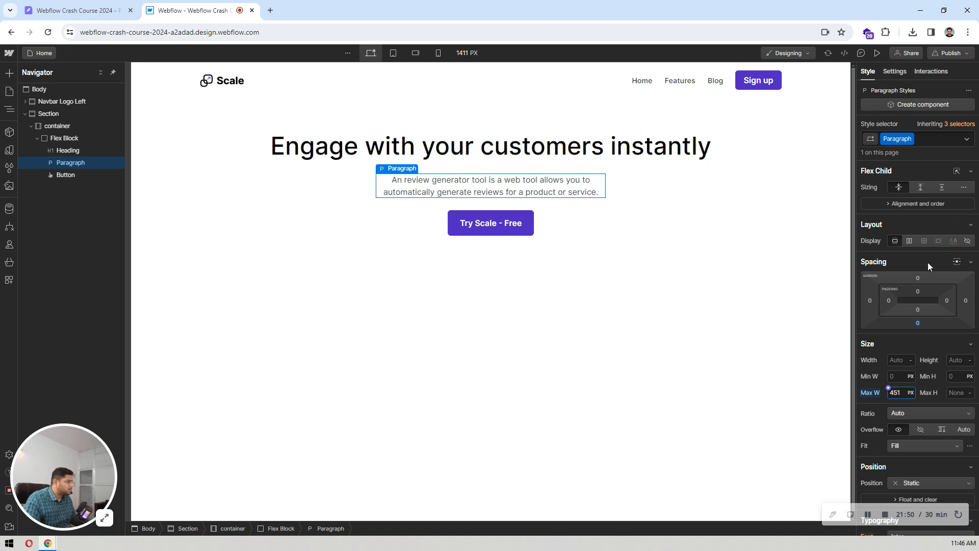
click(677, 197)
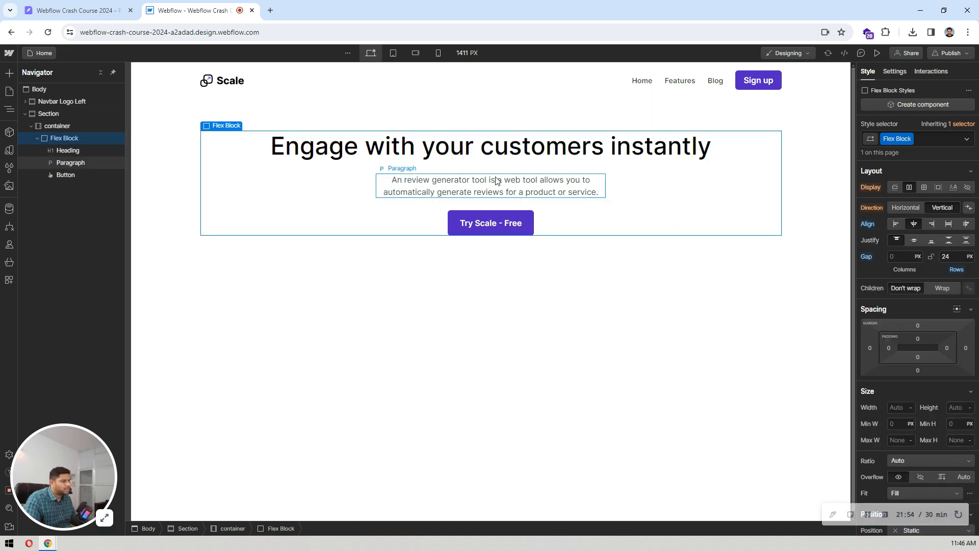
click(413, 193)
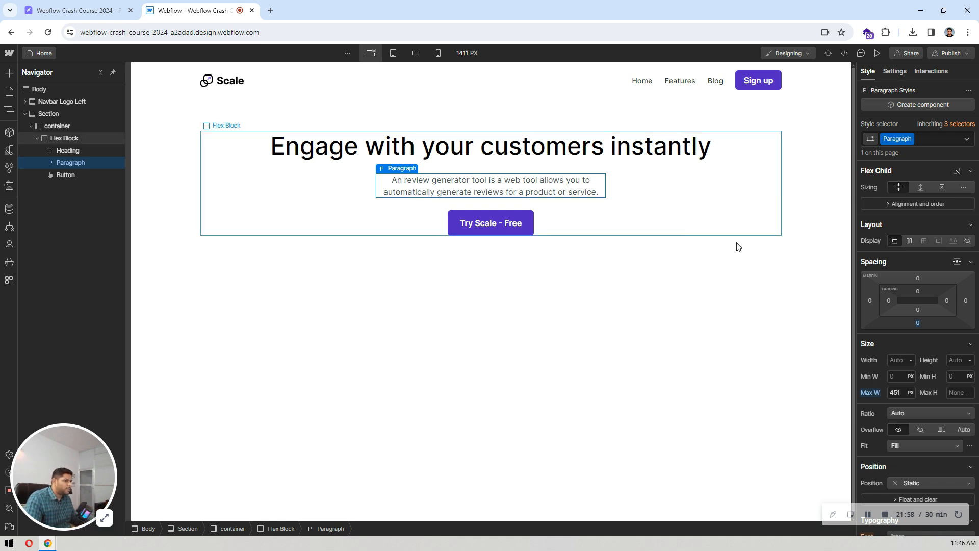
- Preview the page, compare its hero section with the Pixso design, and return to the Webflow designer
click(708, 192)
click(688, 265)
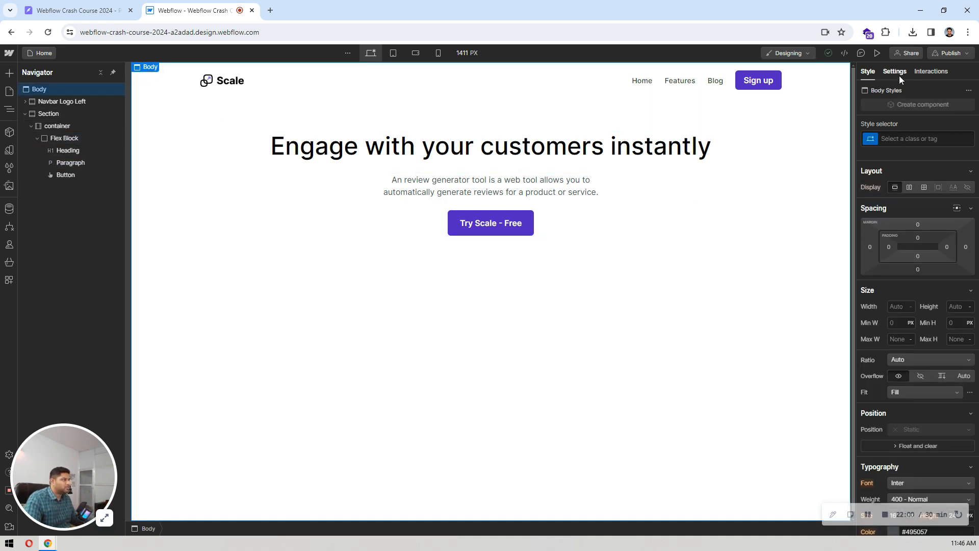
click(877, 53)
click(877, 54)
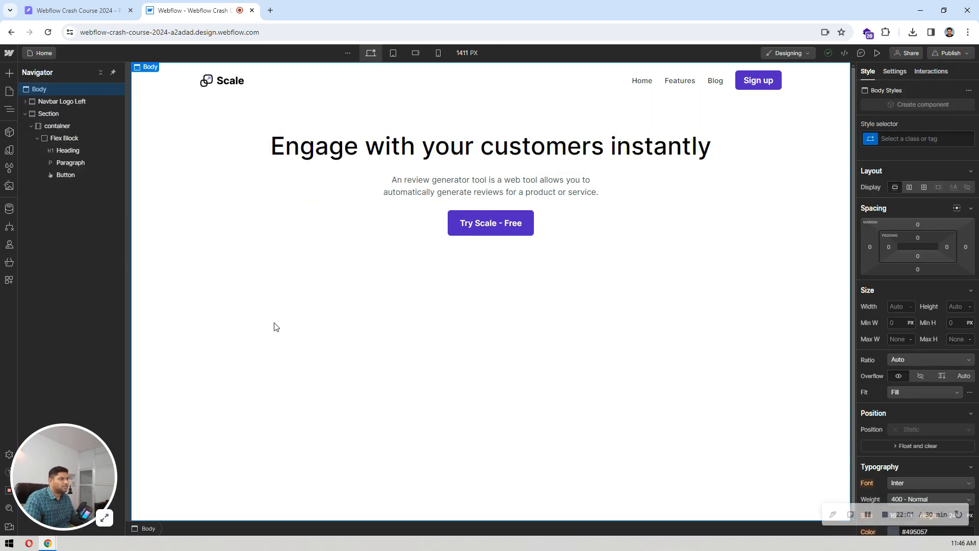
click(878, 53)
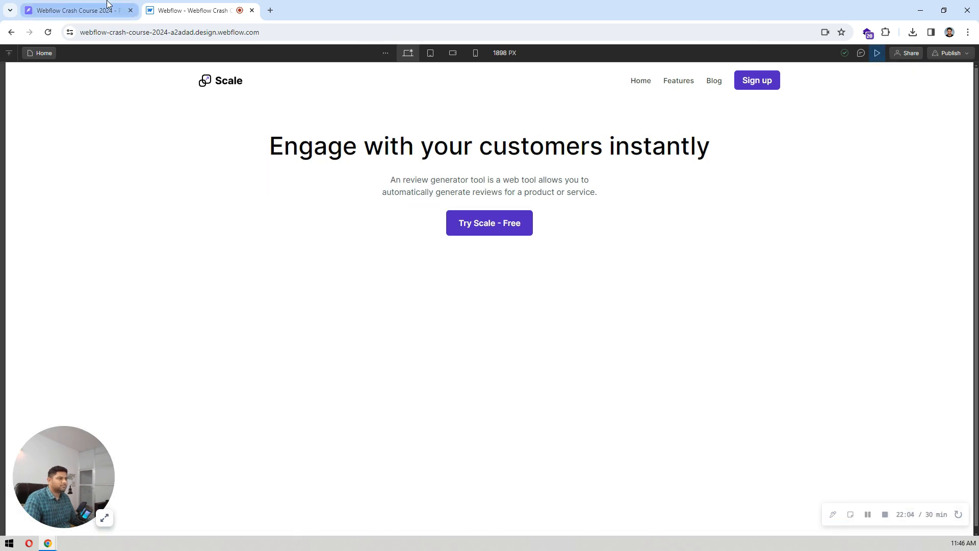
click(77, 10)
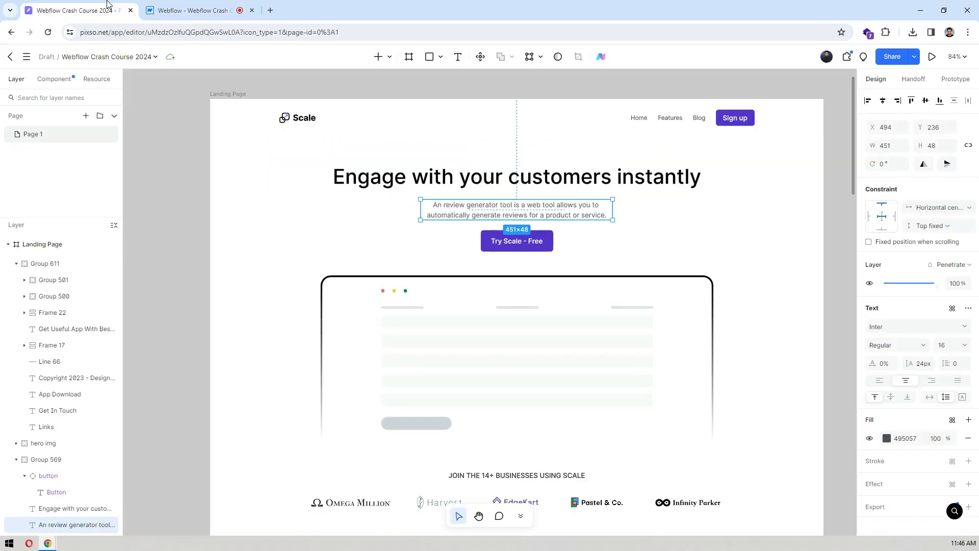
click(171, 5)
click(99, 5)
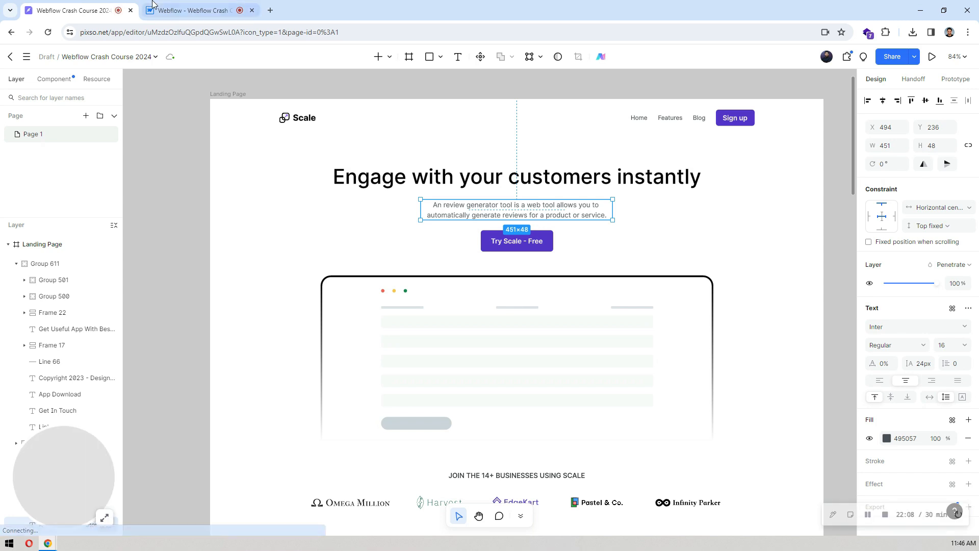
click(175, 4)
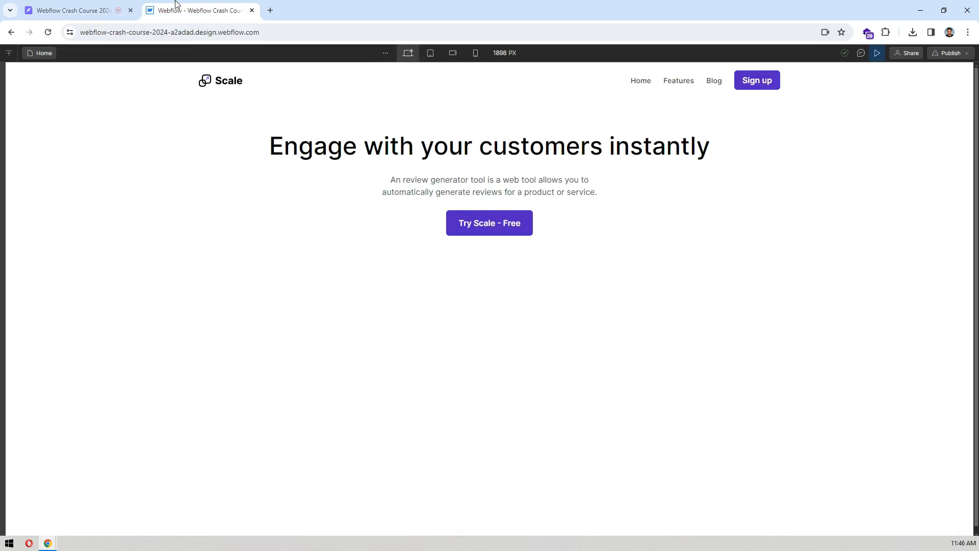
double_click(313, 145)
click(878, 53)
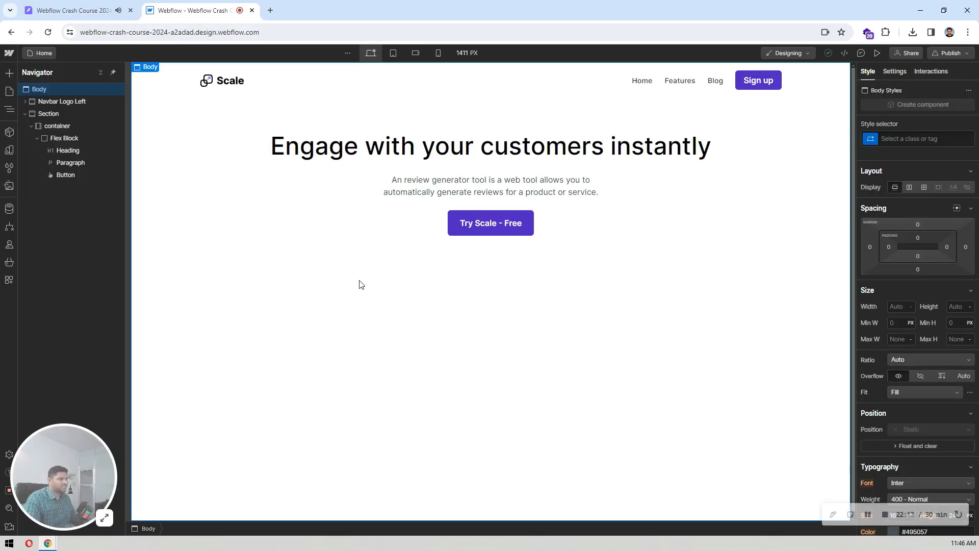
- Examine the hero section's spacing in Webflow and the navbar's logo and menu frame dimensions in the Pixso design
click(258, 225)
click(169, 203)
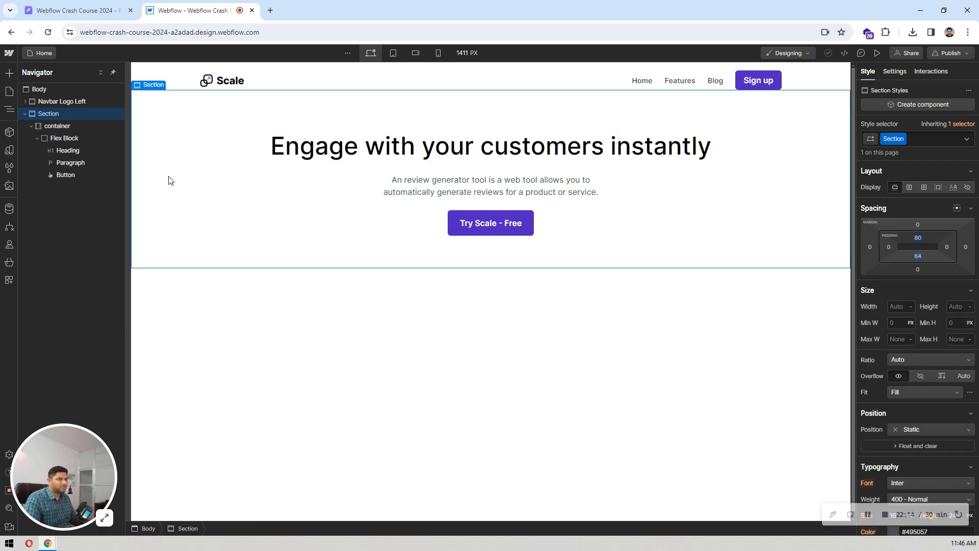
click(105, 9)
click(299, 121)
click(300, 121)
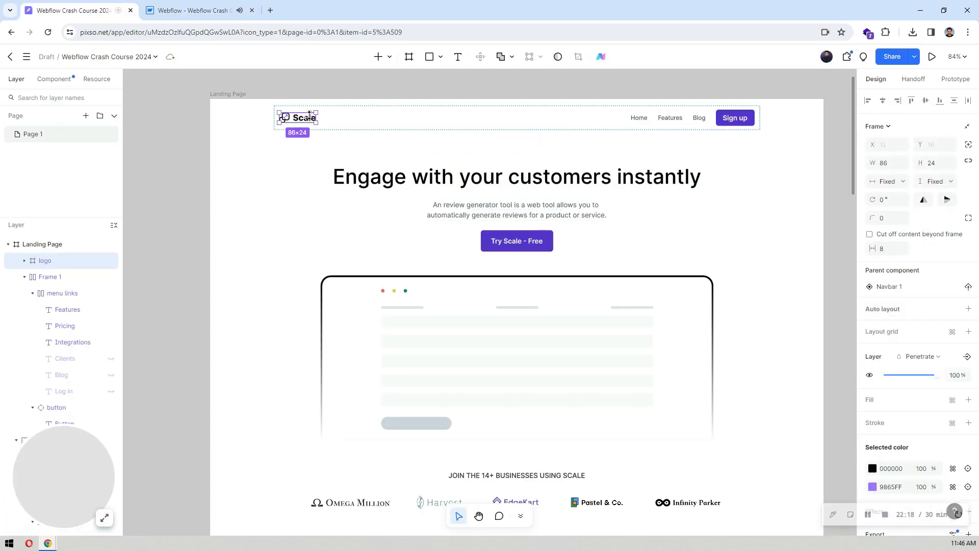
click(740, 116)
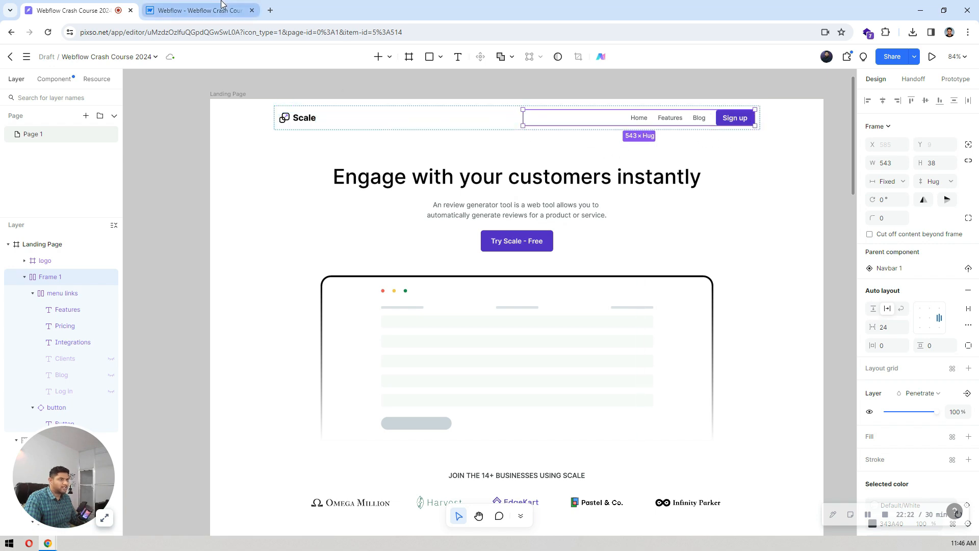
click(204, 10)
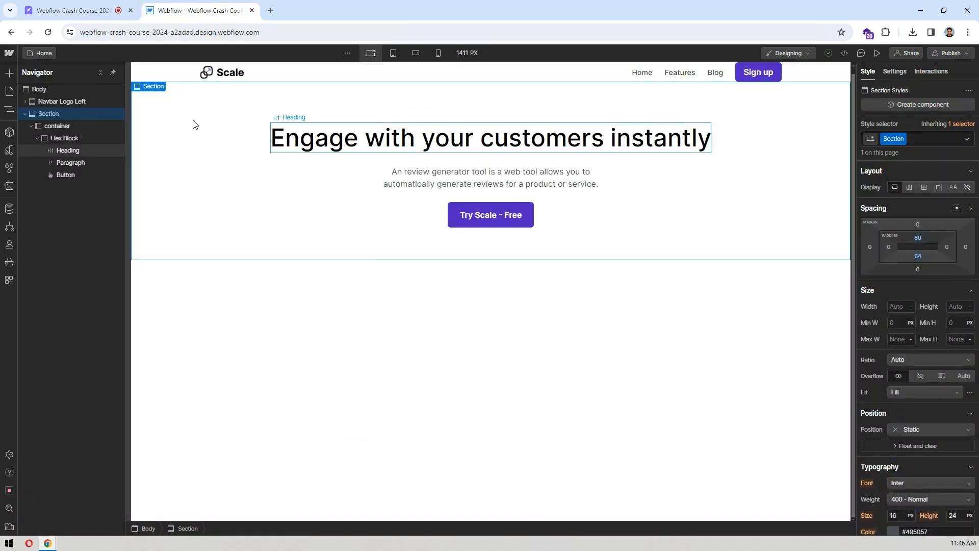
- Set the Navbar's top and bottom padding to 9 px
click(157, 77)
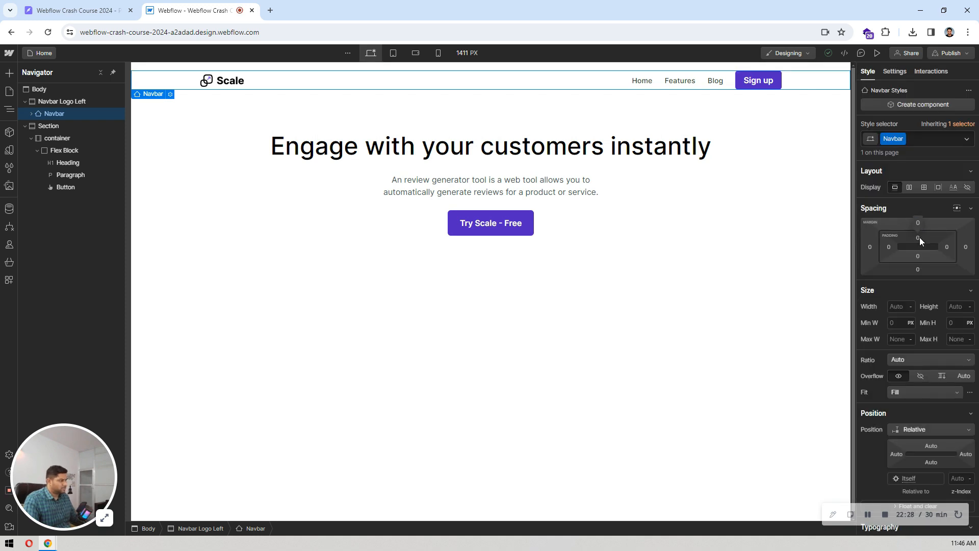
click(919, 237)
text(9)
key(Return)
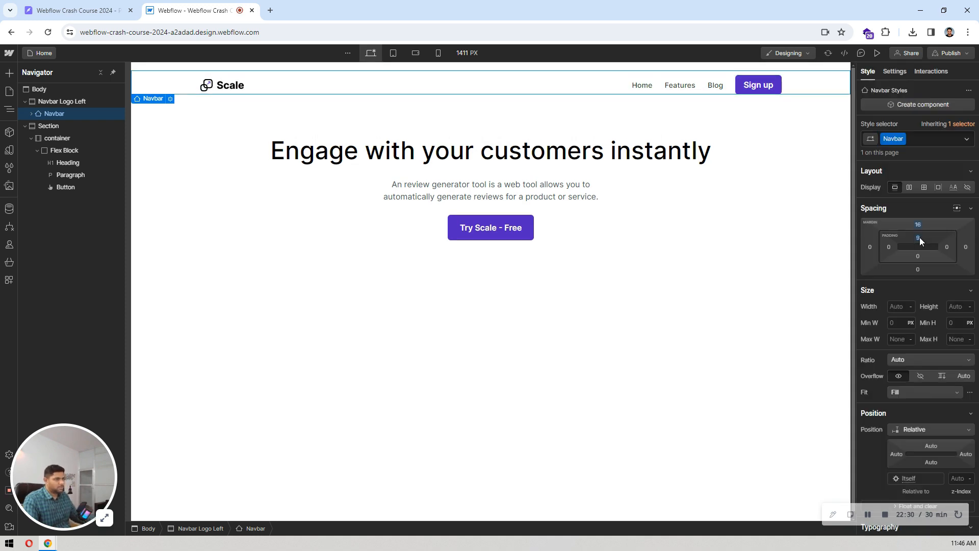
click(917, 255)
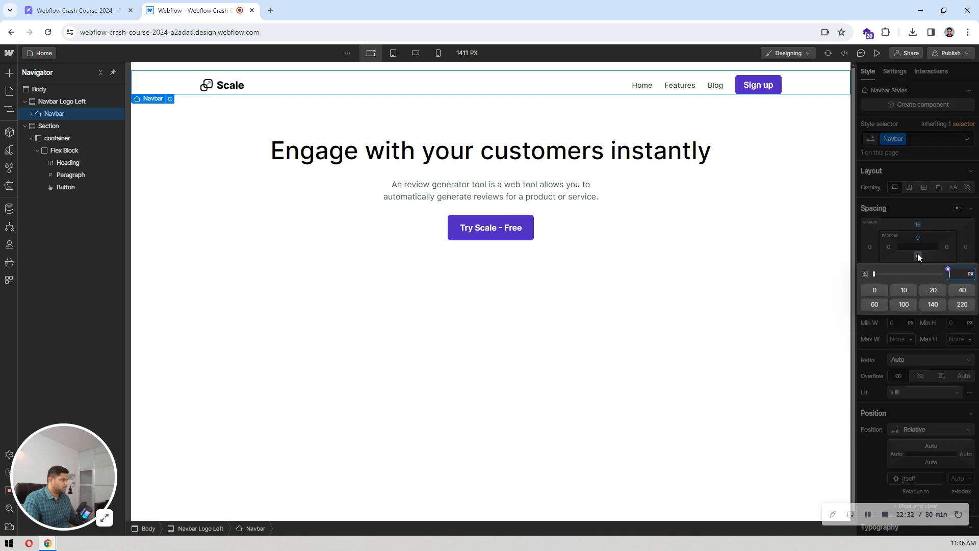
text(9)
key(Return)
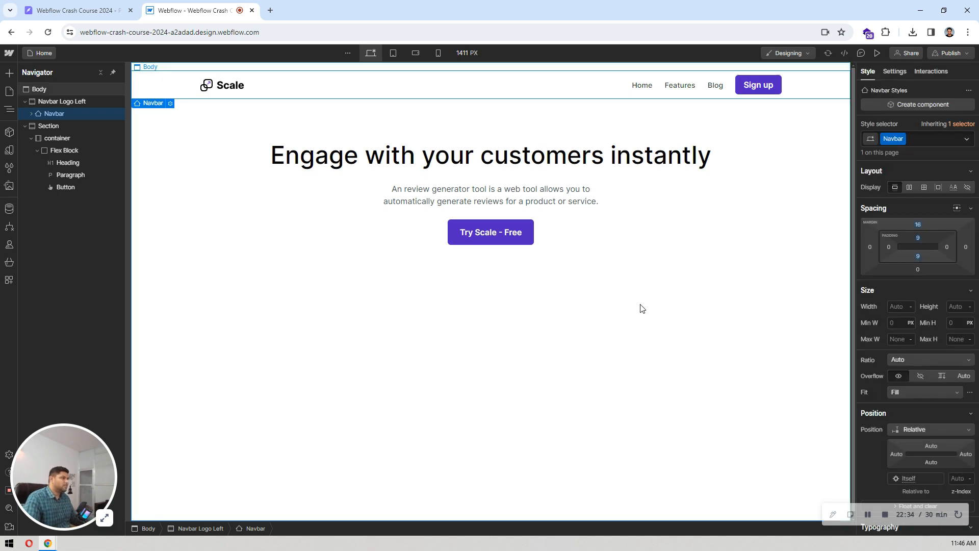
- Compare the navbar and hero layout in Webflow with the Pixso design, including the image area below the hero button
click(640, 309)
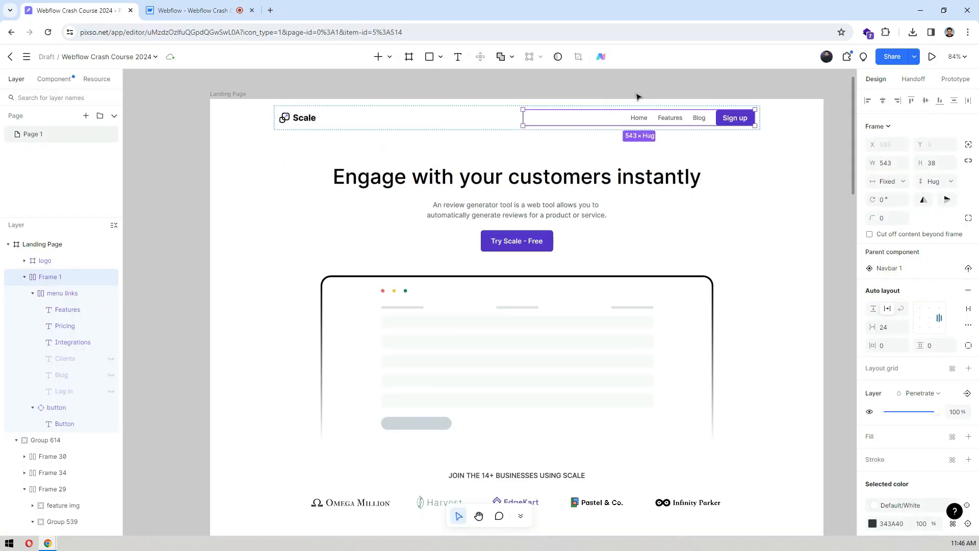
click(77, 10)
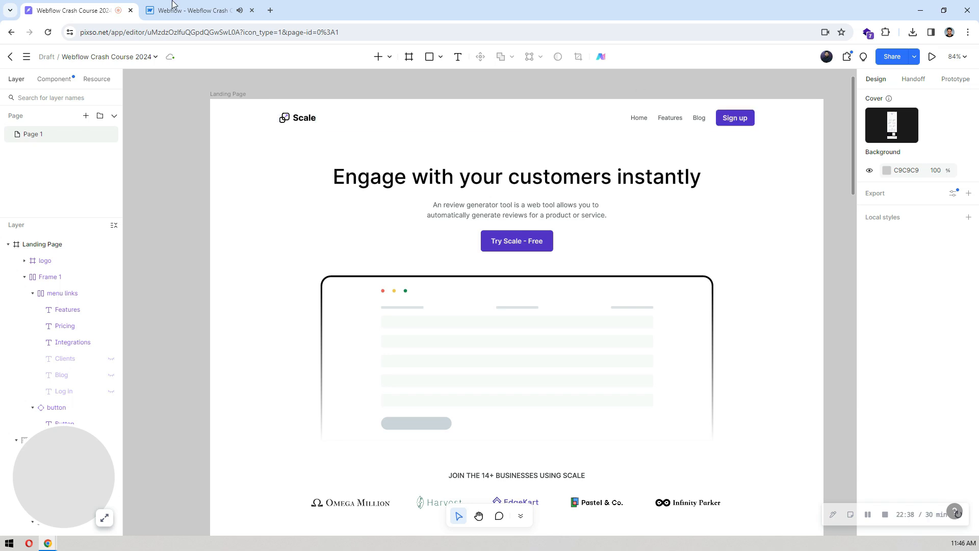
click(194, 10)
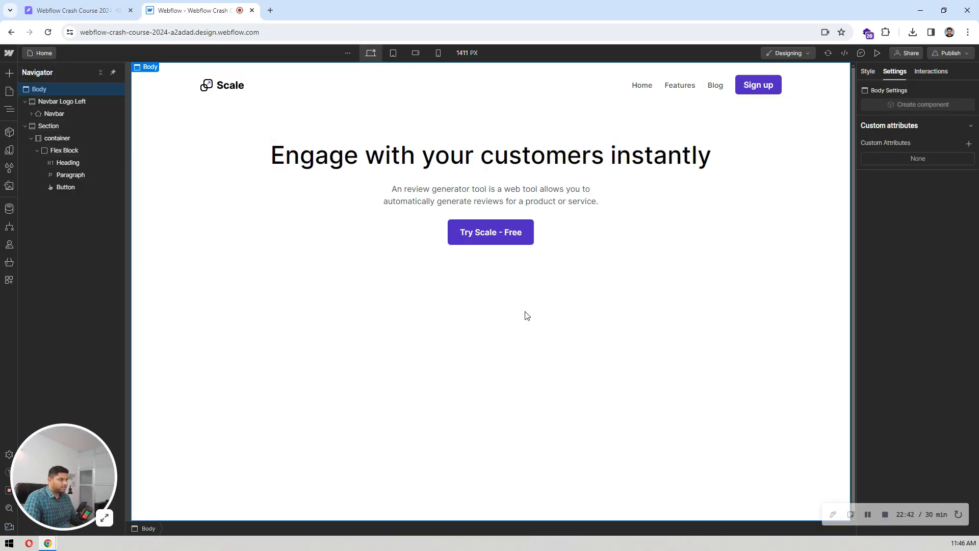
click(183, 138)
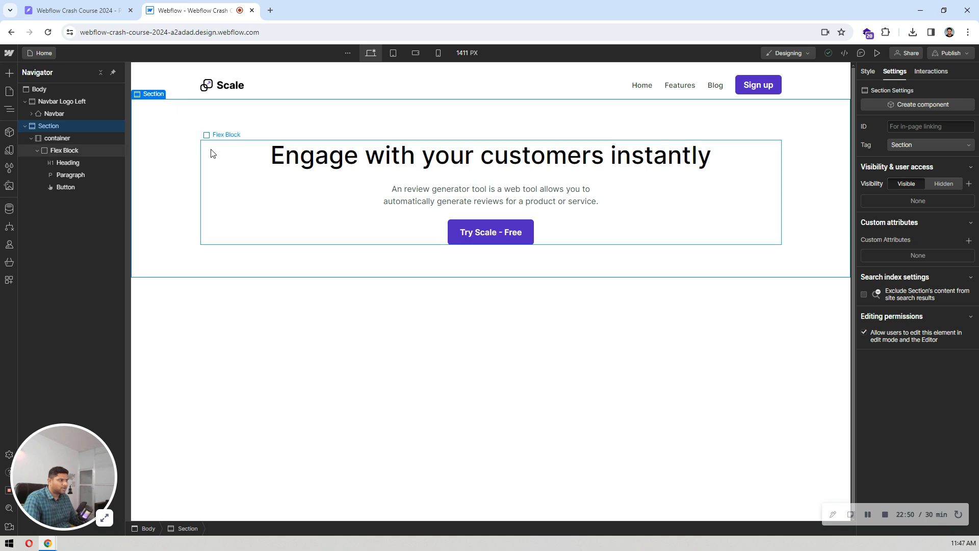
click(211, 150)
click(186, 119)
click(100, 5)
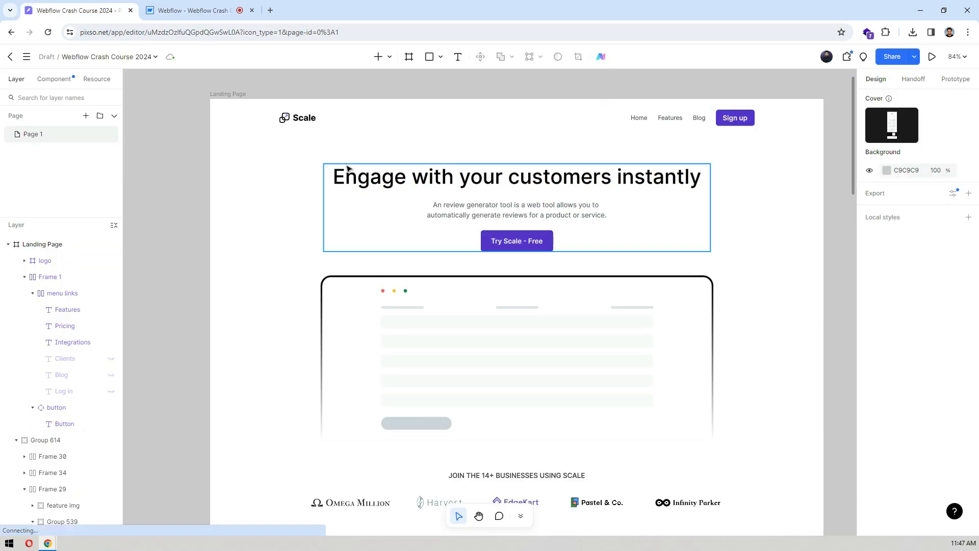
scroll(322, 190, down, 1)
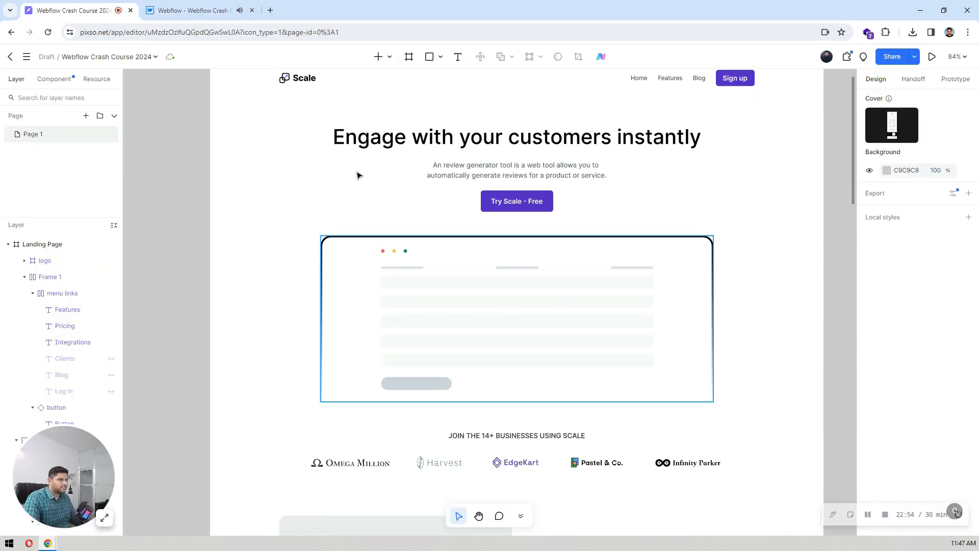
click(188, 10)
- Collapse the hero flex block in the element hierarchy and select the container around it
click(208, 238)
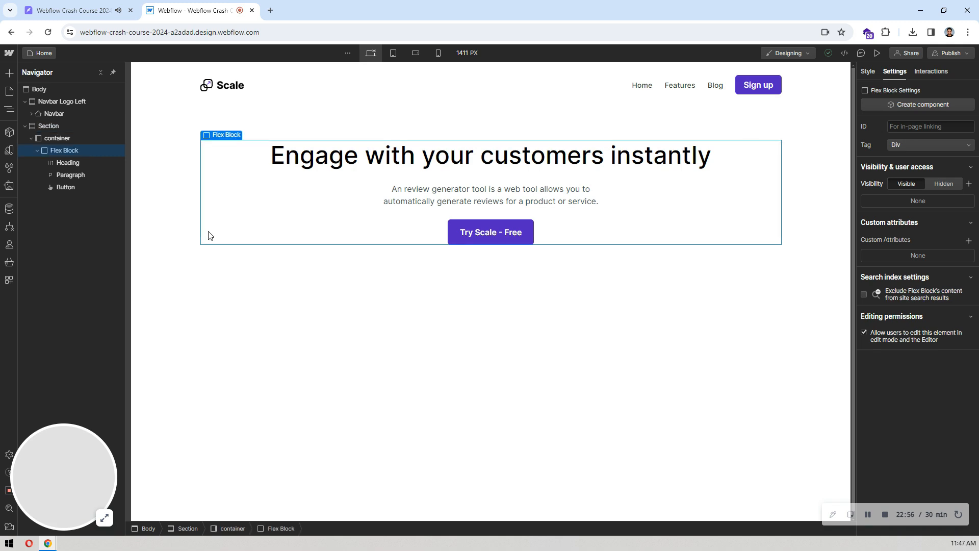
click(36, 150)
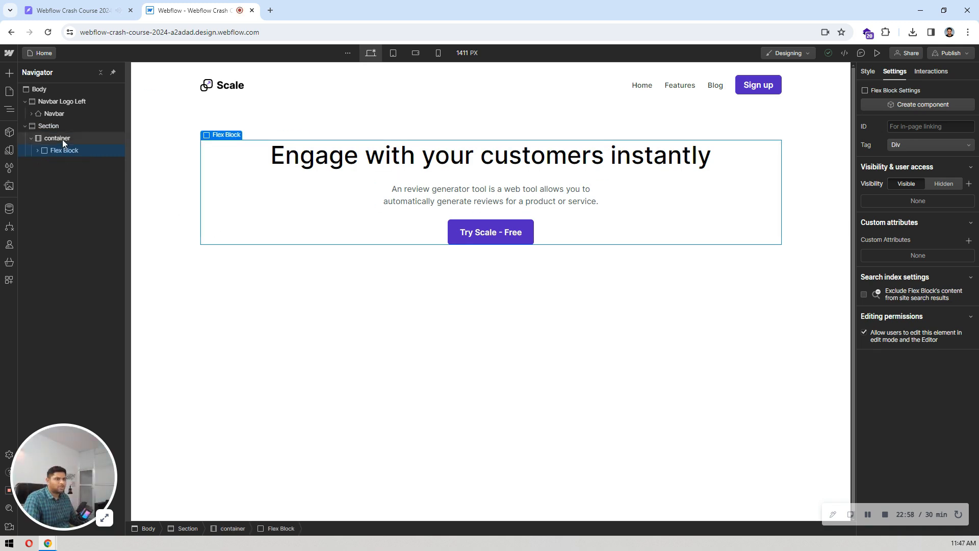
click(62, 140)
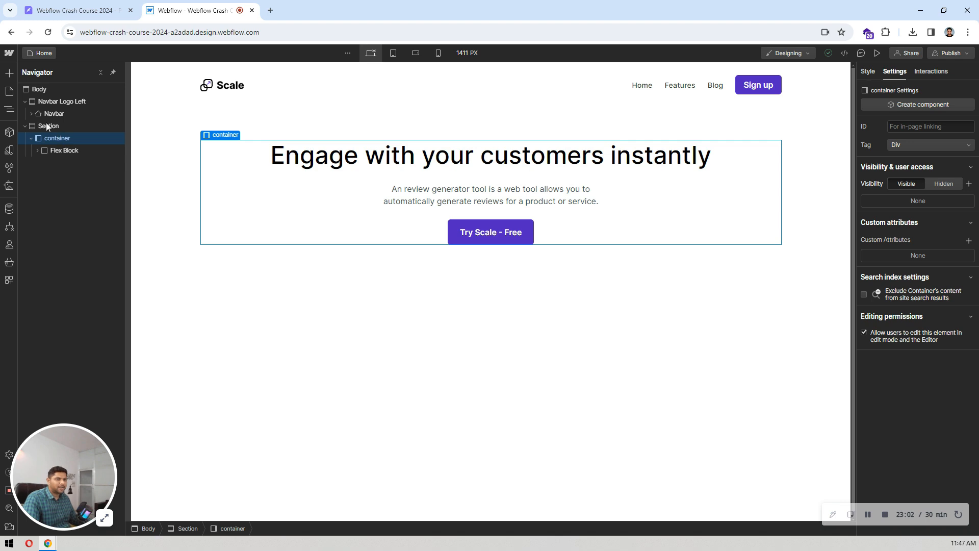
- Add a vertical flex block to the hero container, below the flex block holding the heading, paragraph and button
click(10, 74)
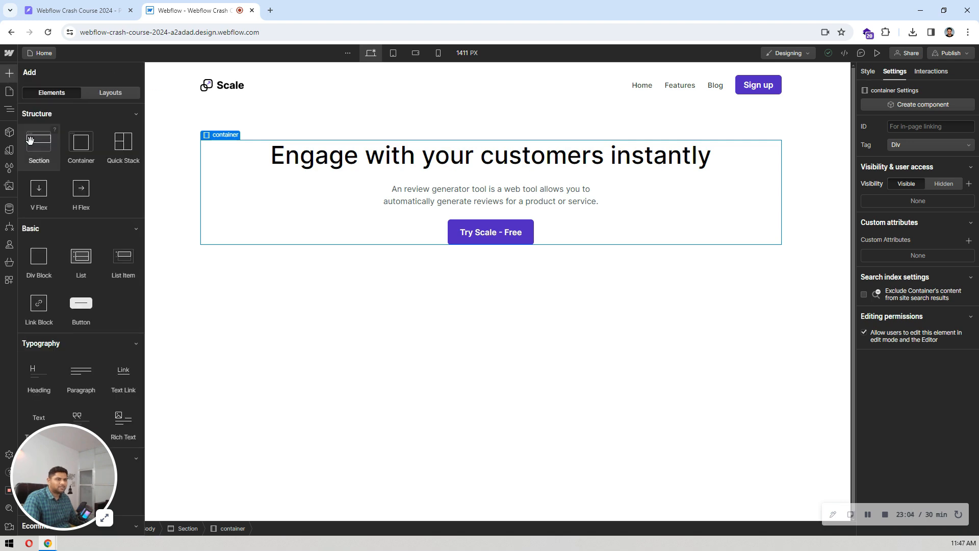
drag(43, 199, 75, 167)
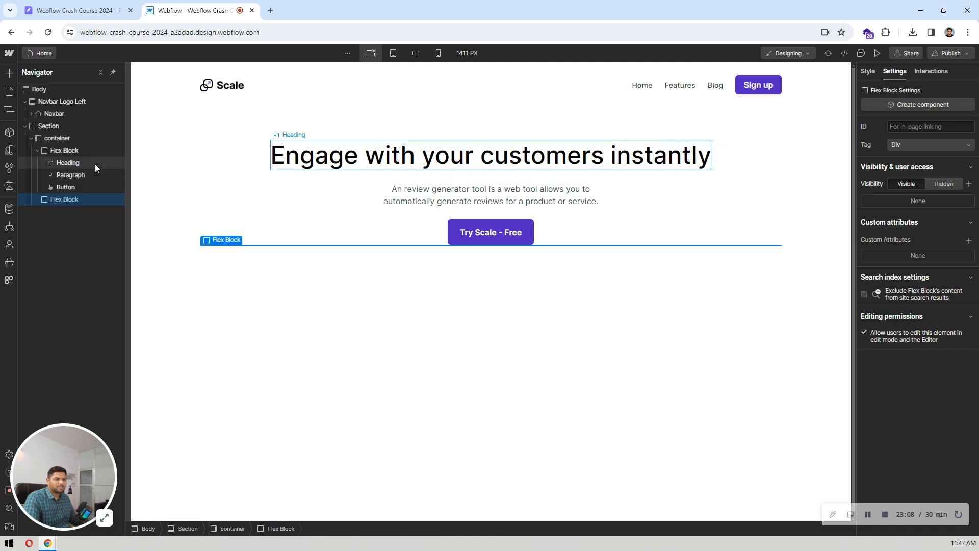
click(37, 150)
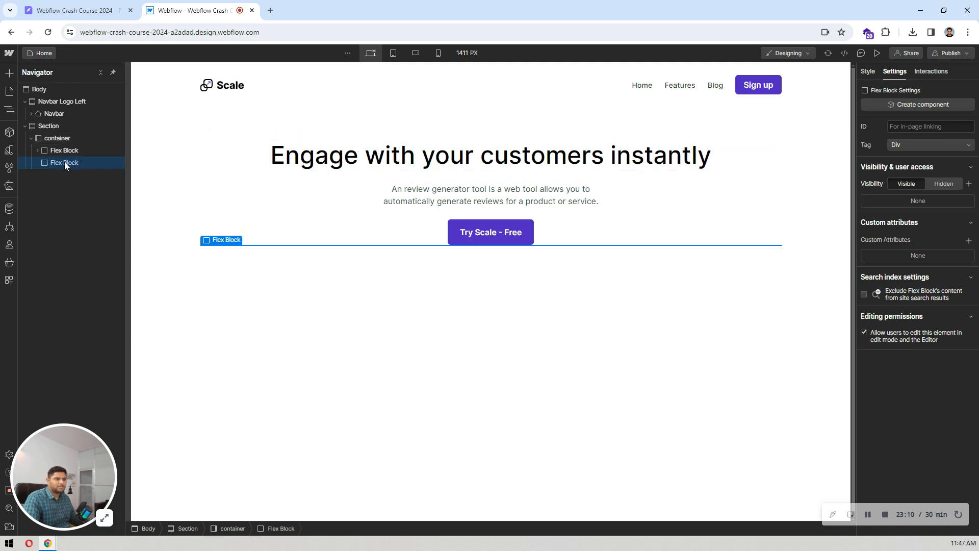
- Insert an image element in the new flex block and use hero img.png from the assets as its source
key(ctrl+e)
text(ima)
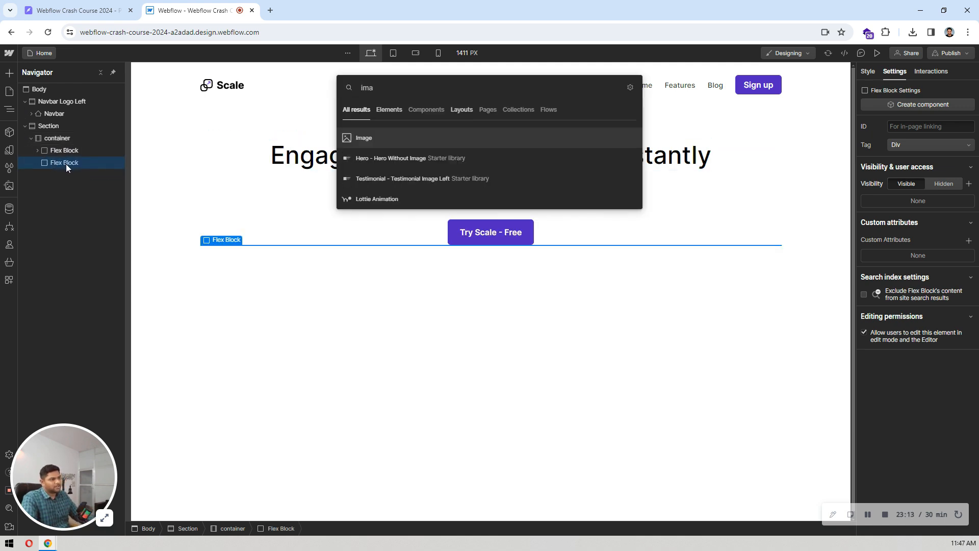
key(Return)
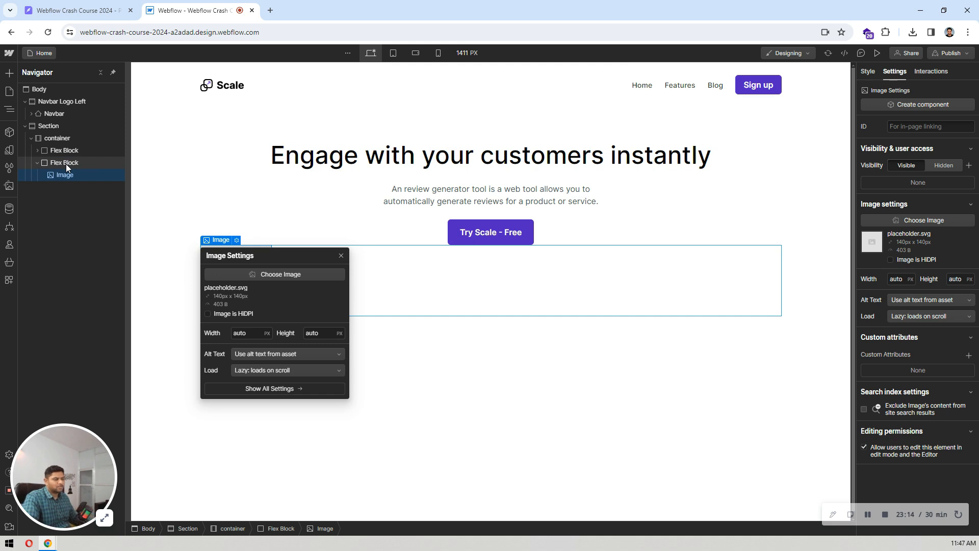
click(299, 274)
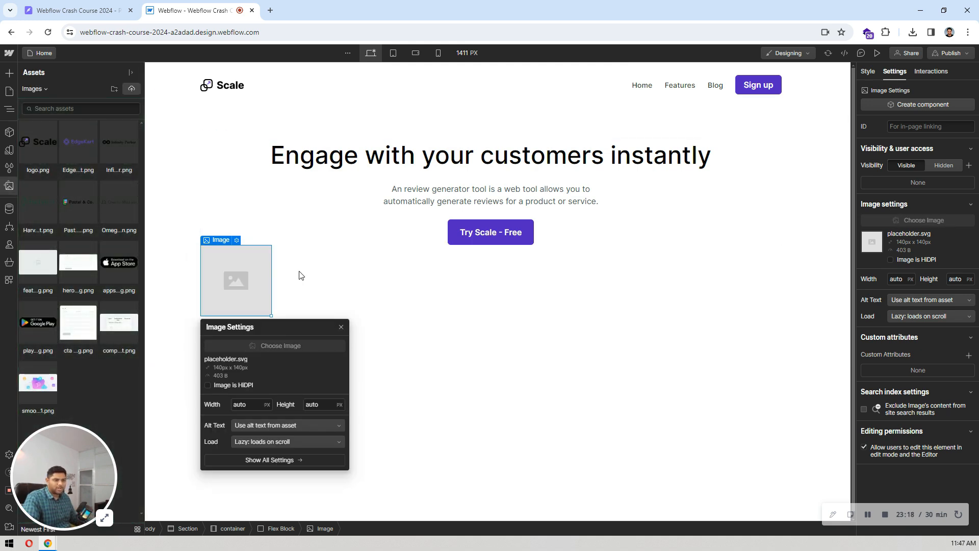
click(112, 275)
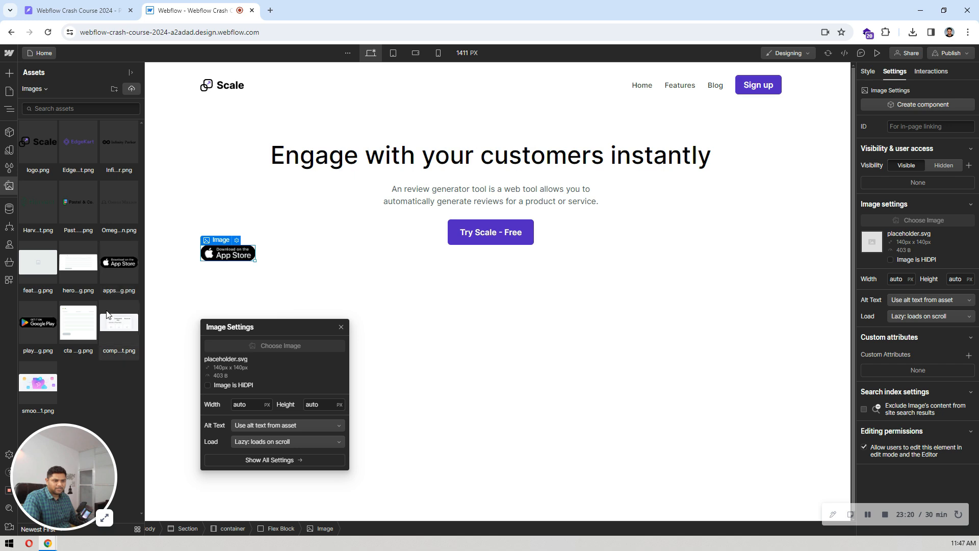
click(72, 275)
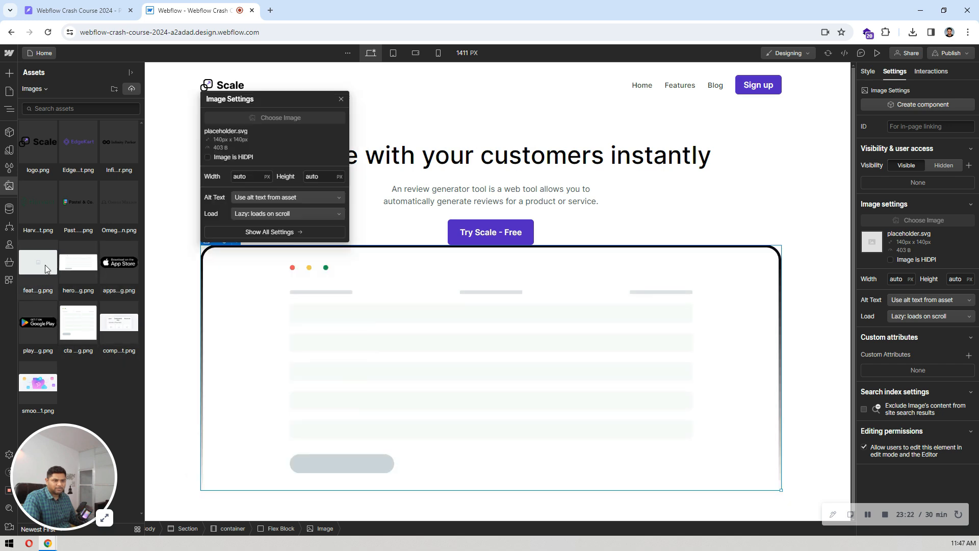
click(72, 265)
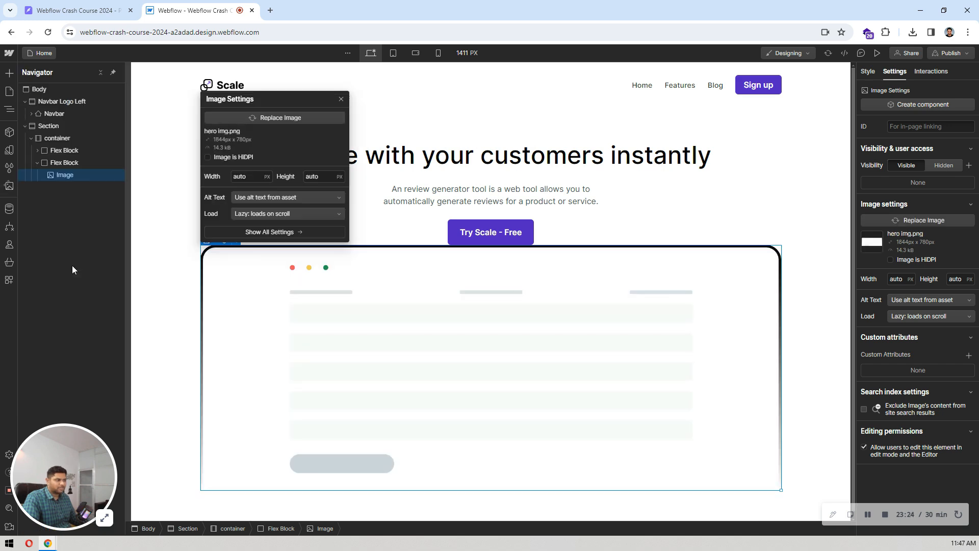
click(485, 299)
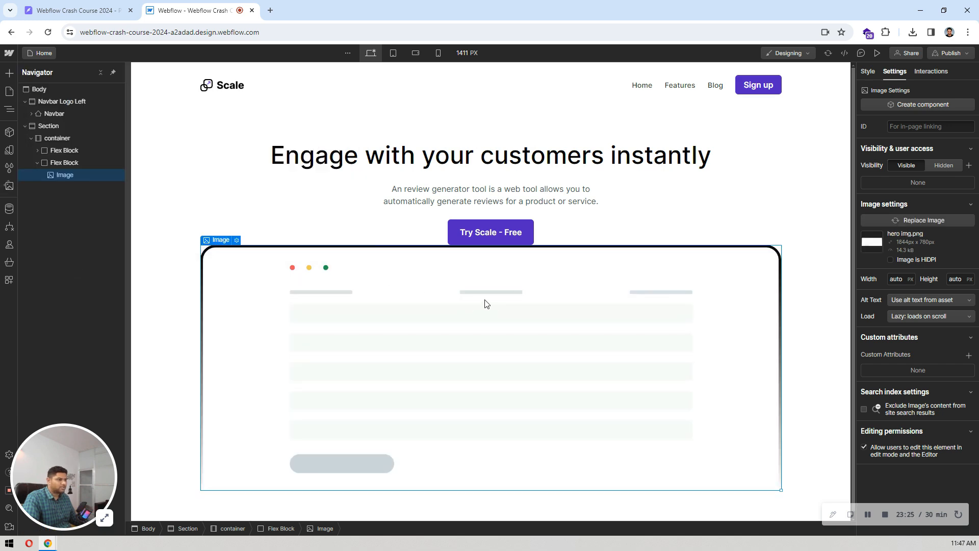
- Set the alignment of the flex block containing the hero image to center
click(67, 164)
click(866, 72)
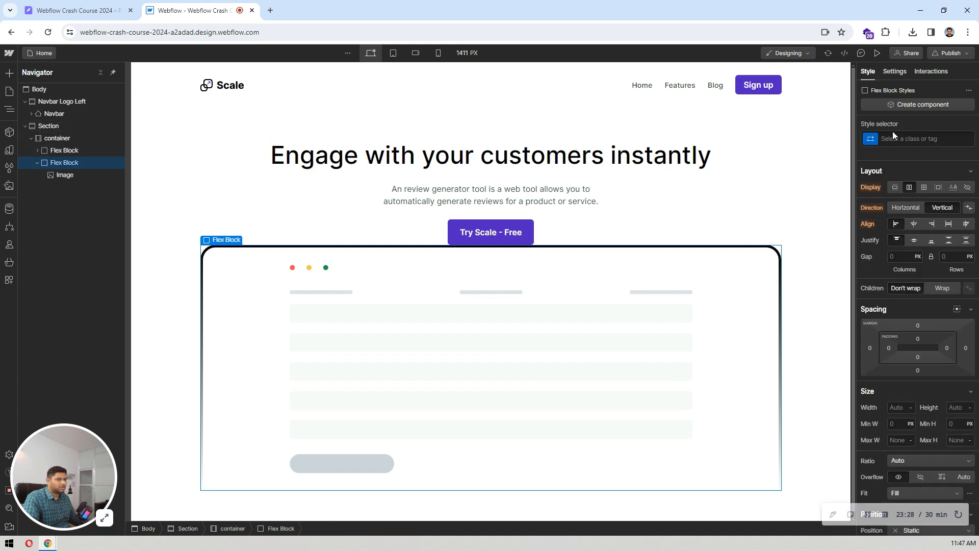
click(910, 223)
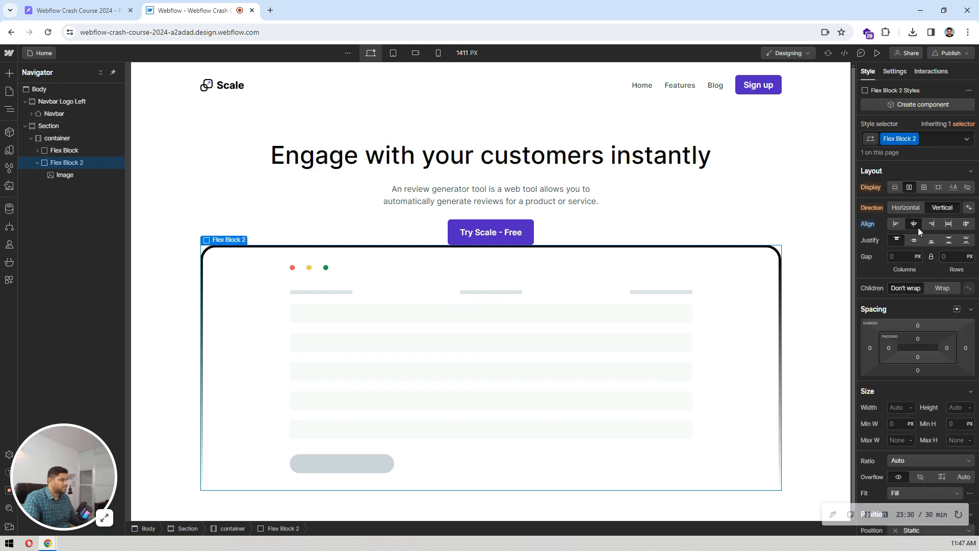
- Check the gap above the hero image in the Pixso design, and set the image flex block's top margin to 56 px in Webflow
click(117, 7)
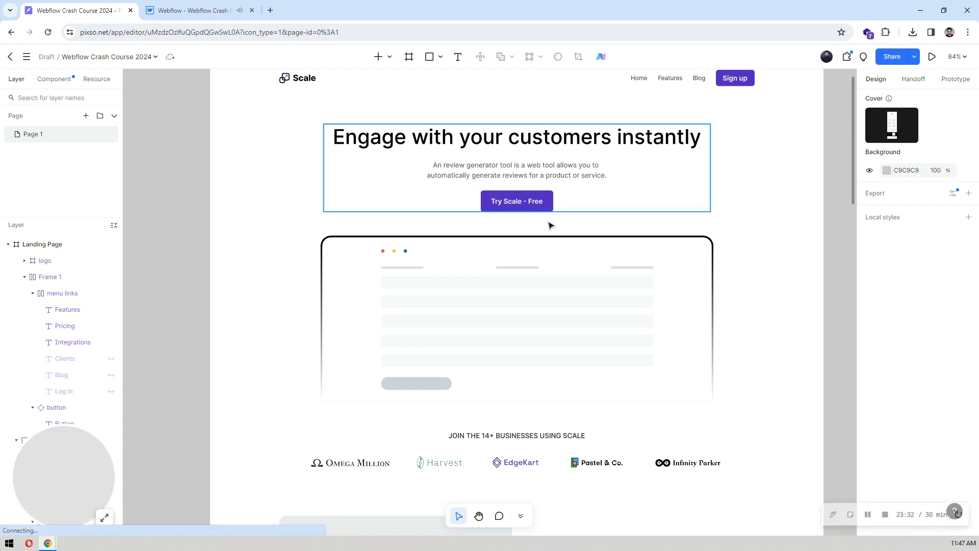
click(575, 247)
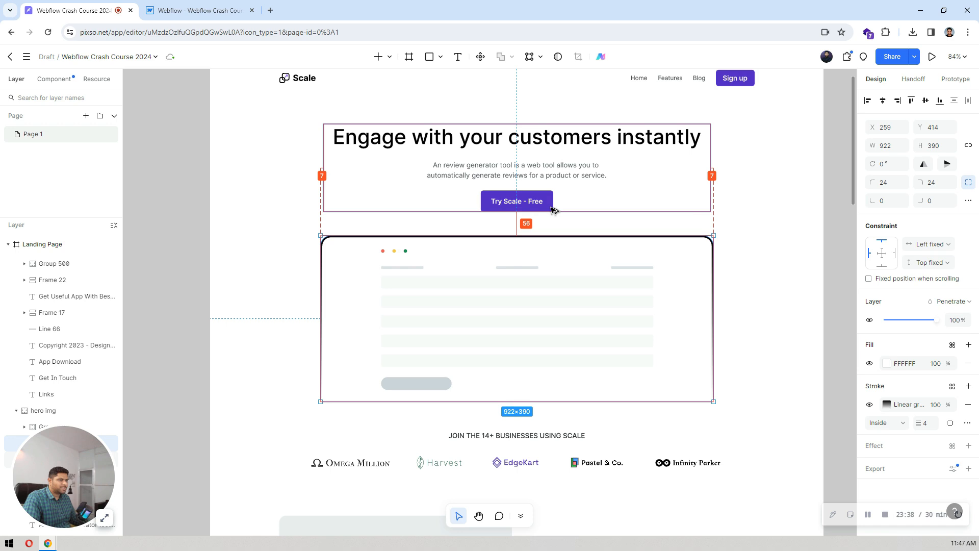
click(199, 11)
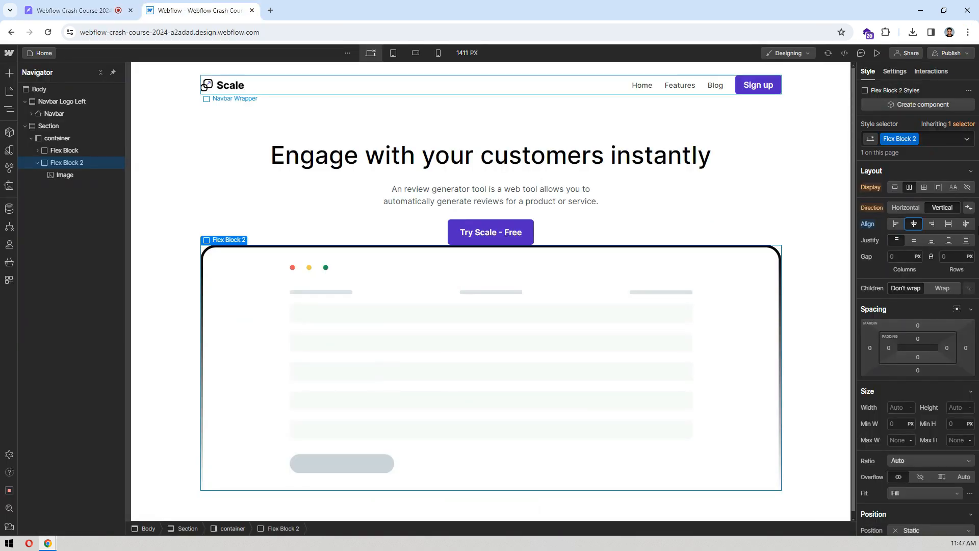
click(915, 327)
text(56)
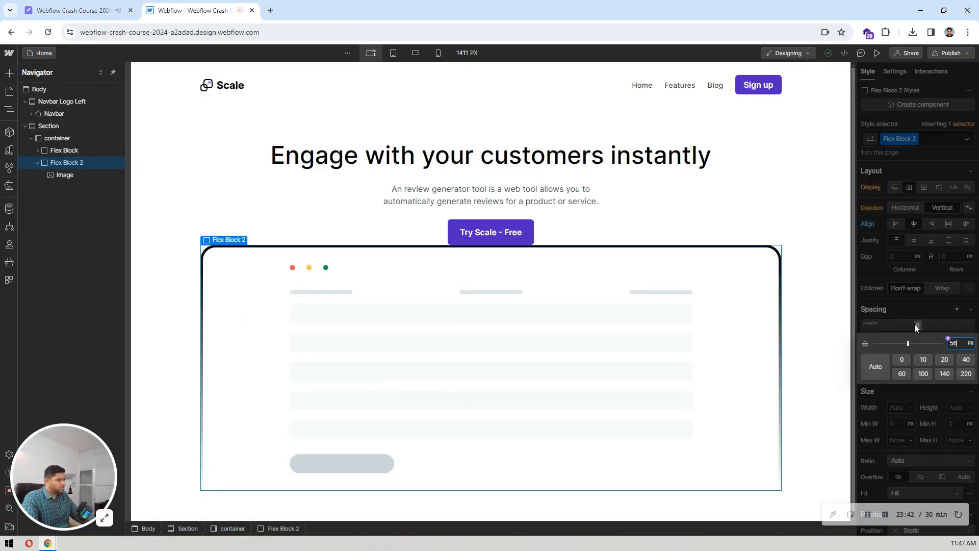
key(Return)
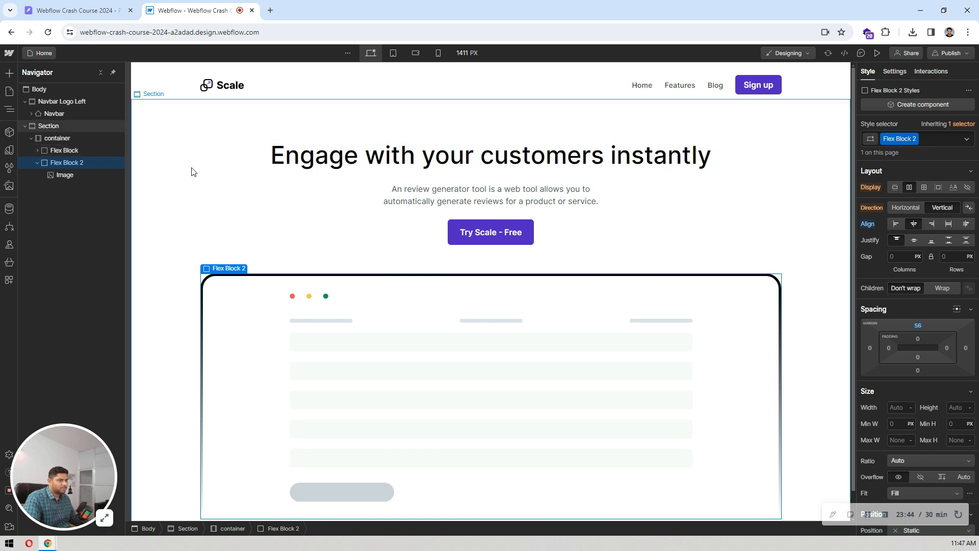
- Preview the page and examine the layout of the hero heading, text, button and image
click(192, 172)
scroll(190, 177, down, 1)
scroll(190, 178, up, 1)
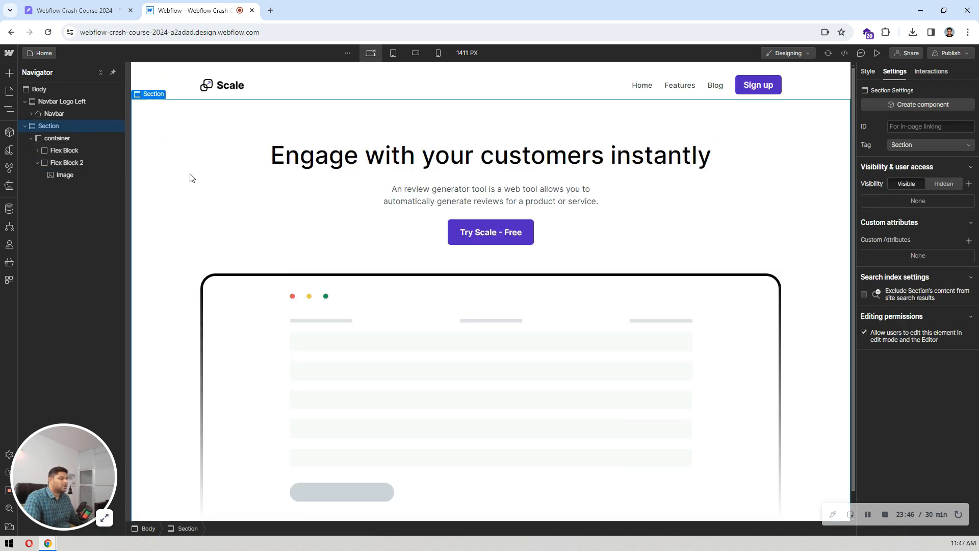
click(877, 52)
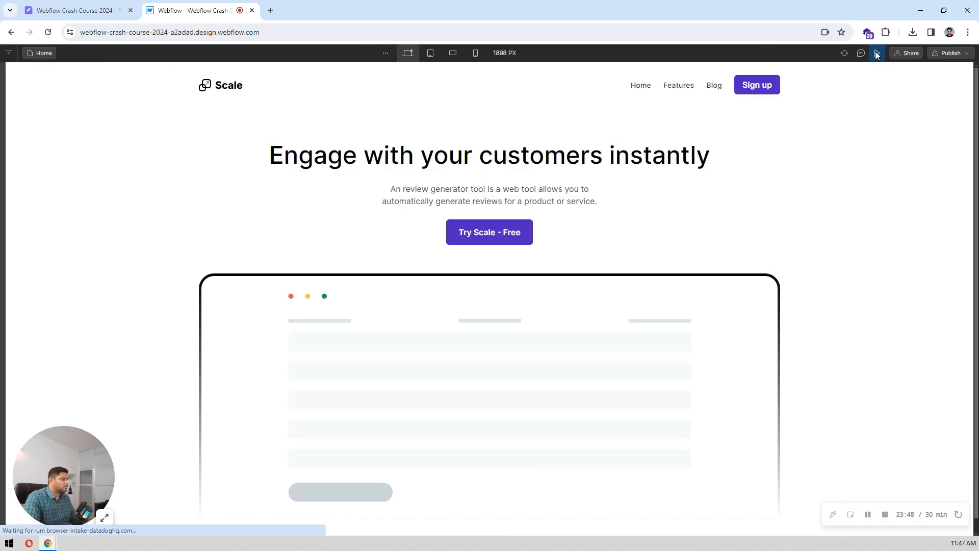
click(877, 52)
click(877, 51)
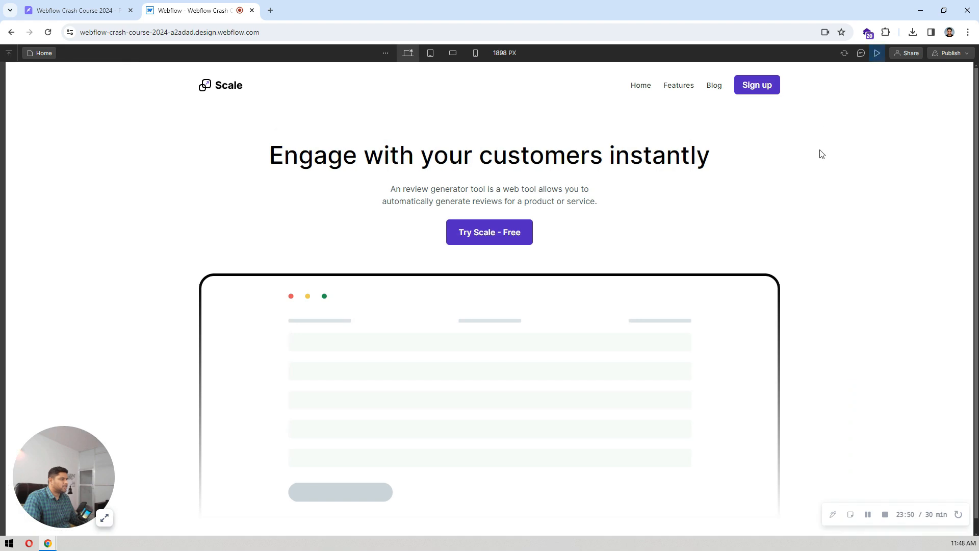
scroll(821, 152, down, 1)
scroll(822, 148, up, 1)
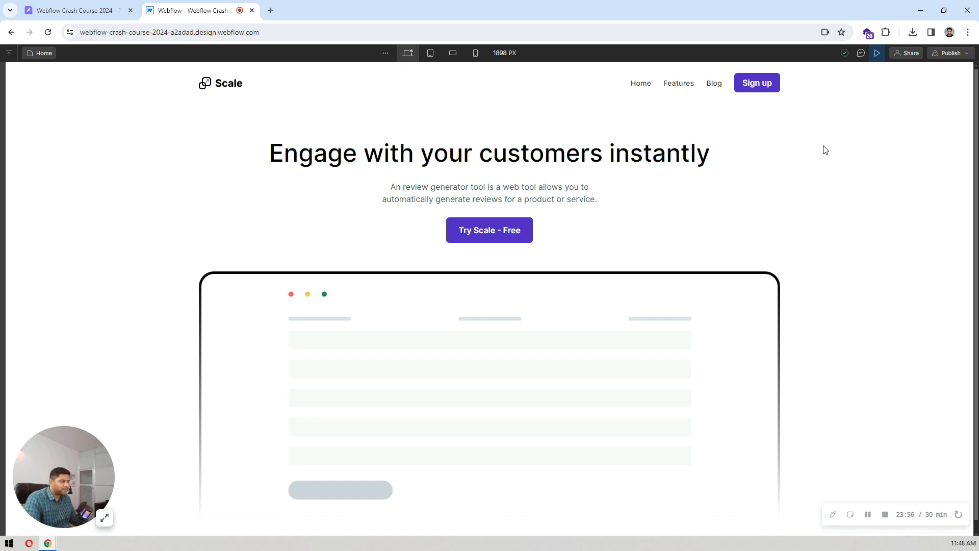
drag(292, 159, 715, 163)
click(715, 163)
scroll(352, 222, down, 1)
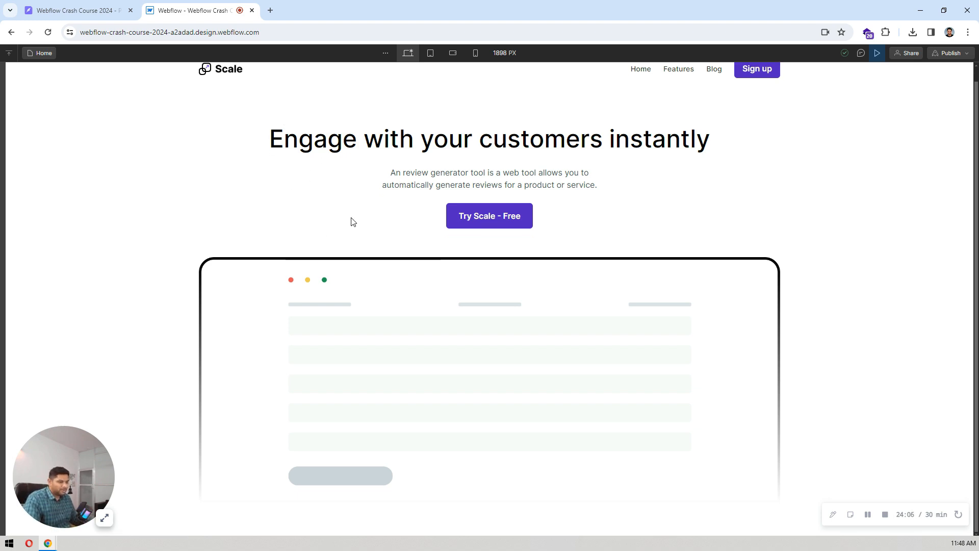
scroll(351, 222, up, 1)
- Switch to the Pixso design and review the sections below the hero, from the client logos down to Latest News
click(100, 8)
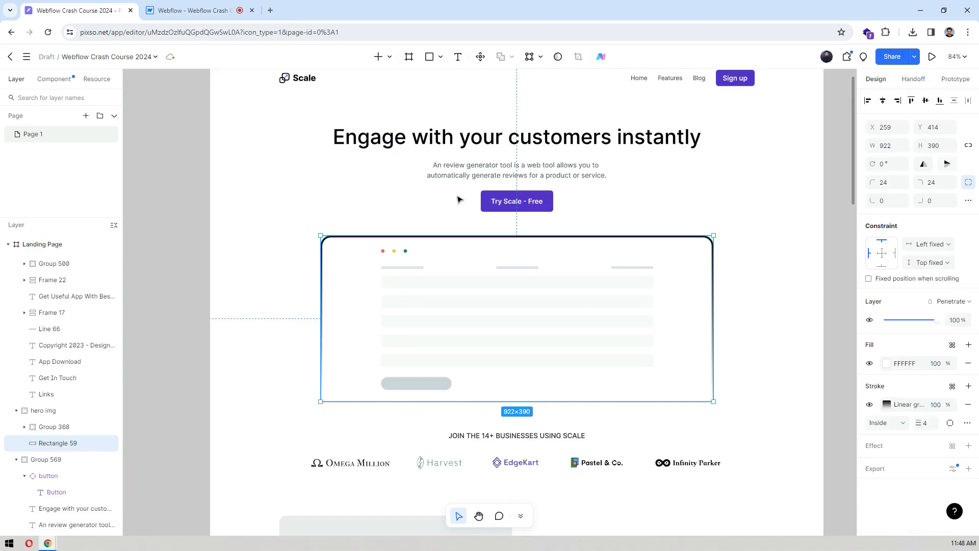
scroll(440, 195, down, 3)
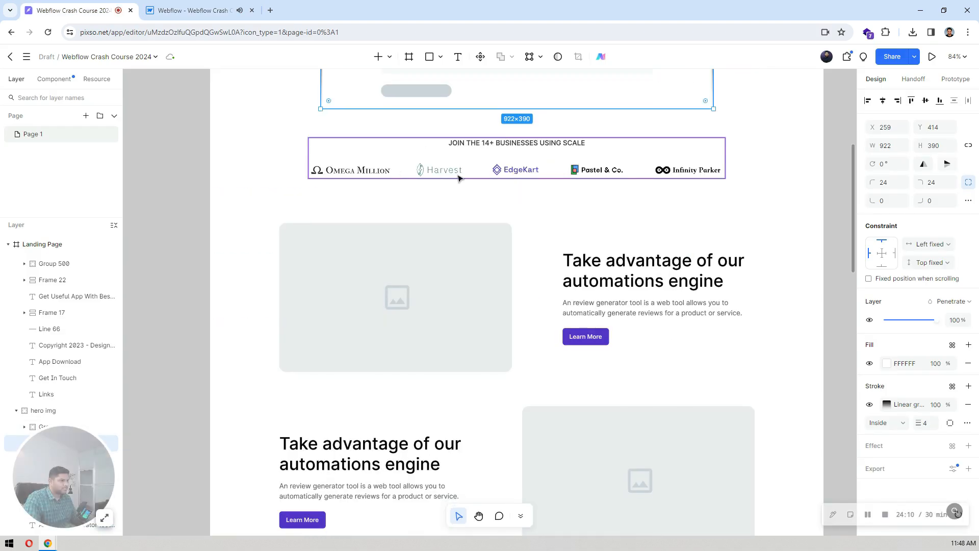
scroll(459, 179, down, 7)
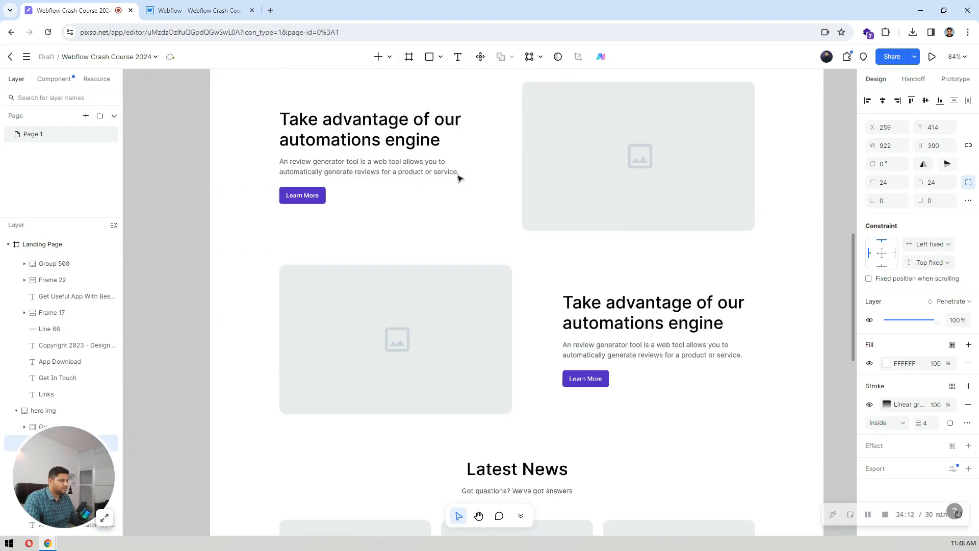
scroll(487, 262, down, 4)
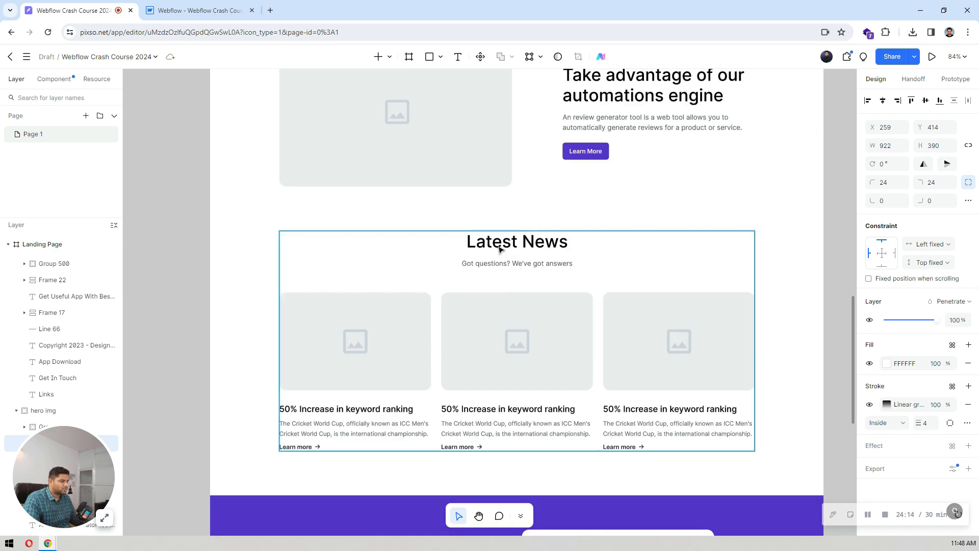
scroll(505, 245, up, 8)
scroll(508, 242, up, 2)
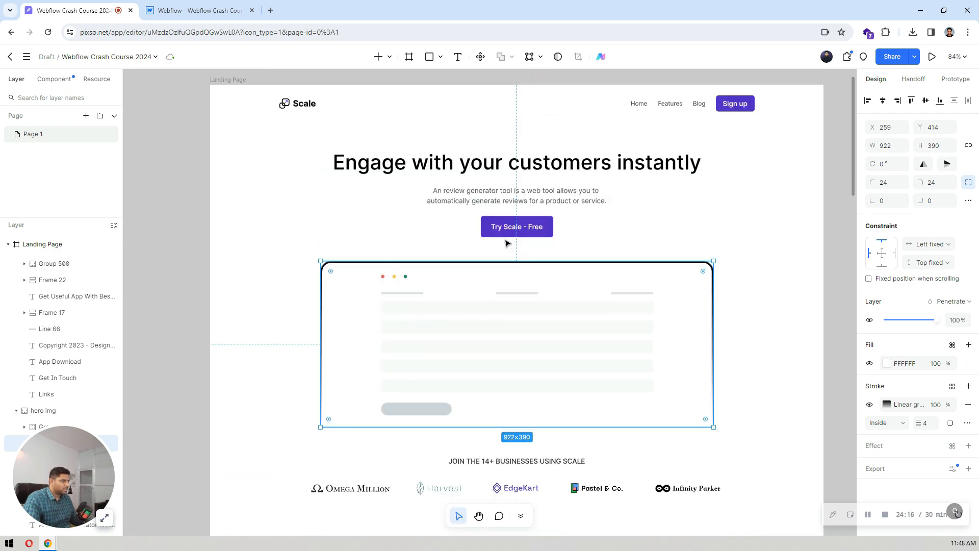
scroll(509, 243, down, 4)
- Return to Webflow, leave the preview and add a new section to the page body below the hero section
click(180, 4)
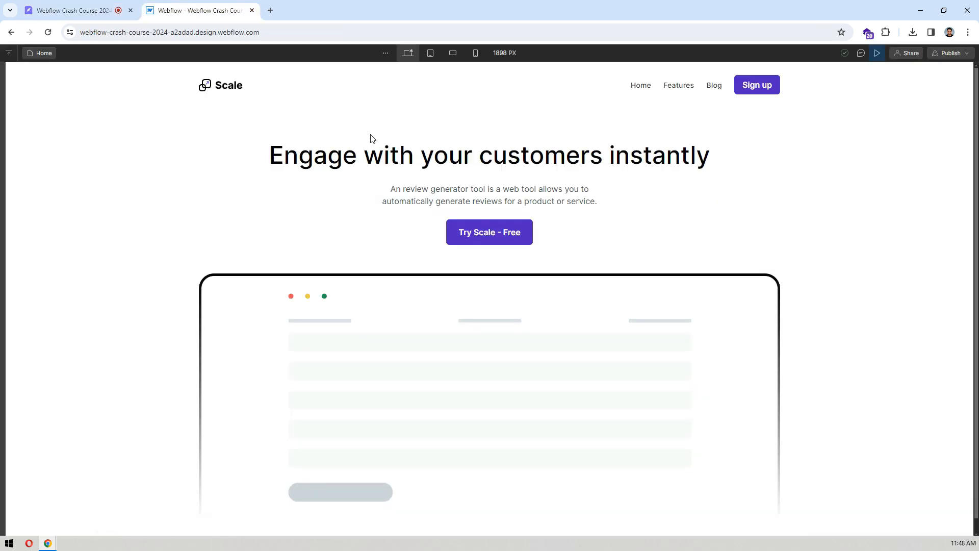
click(876, 53)
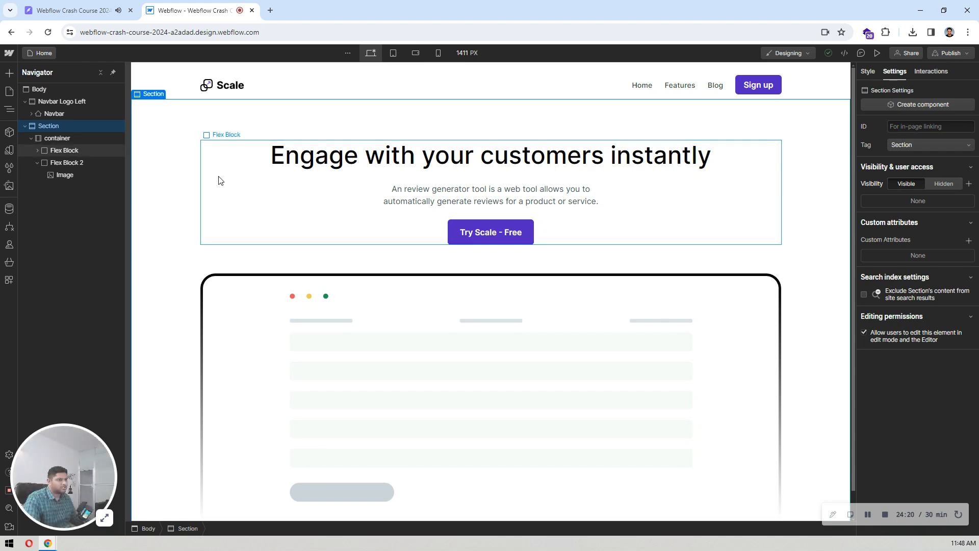
click(25, 126)
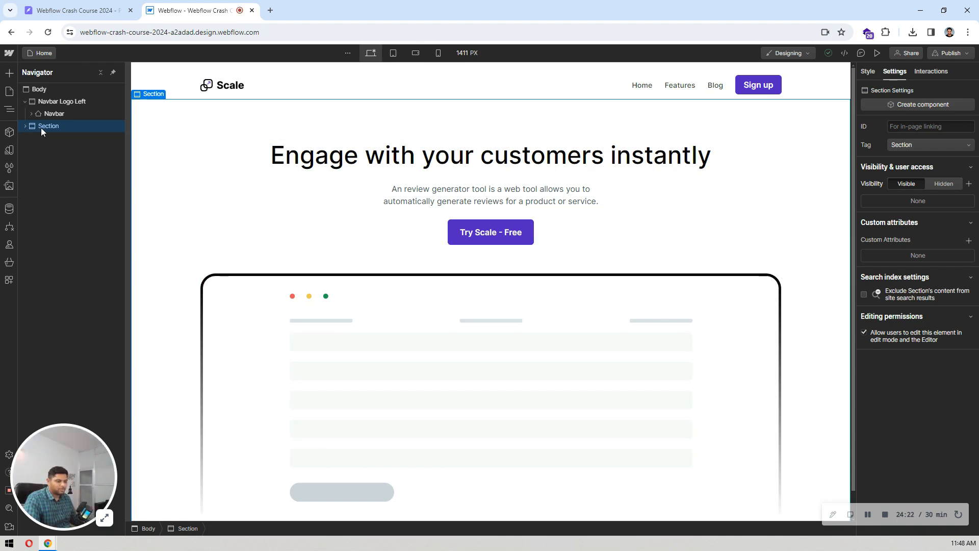
click(47, 91)
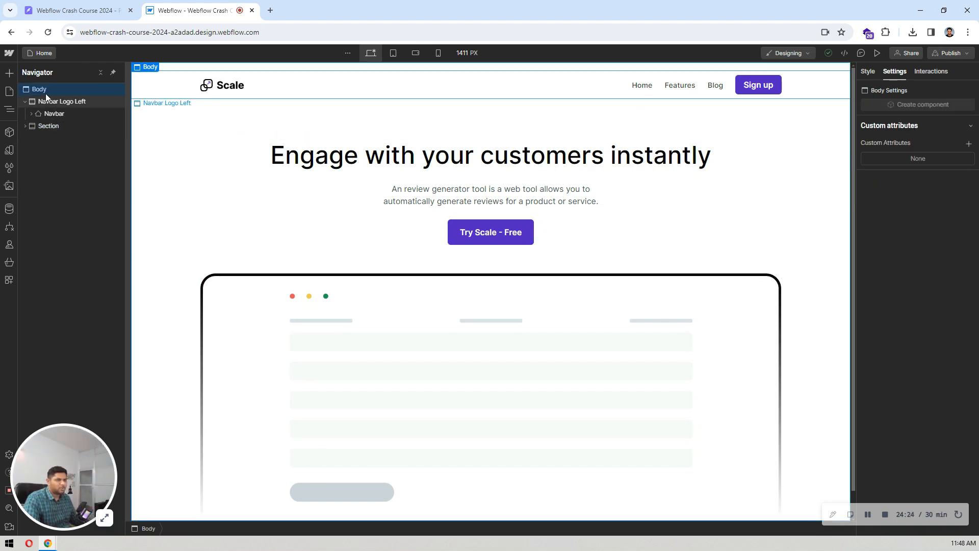
key(ctrl+e)
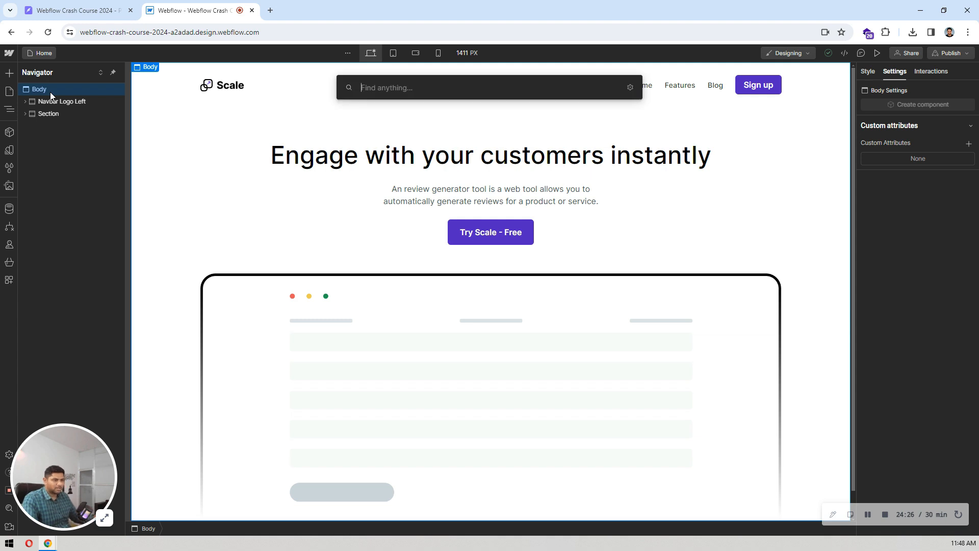
text(se)
key(Return)
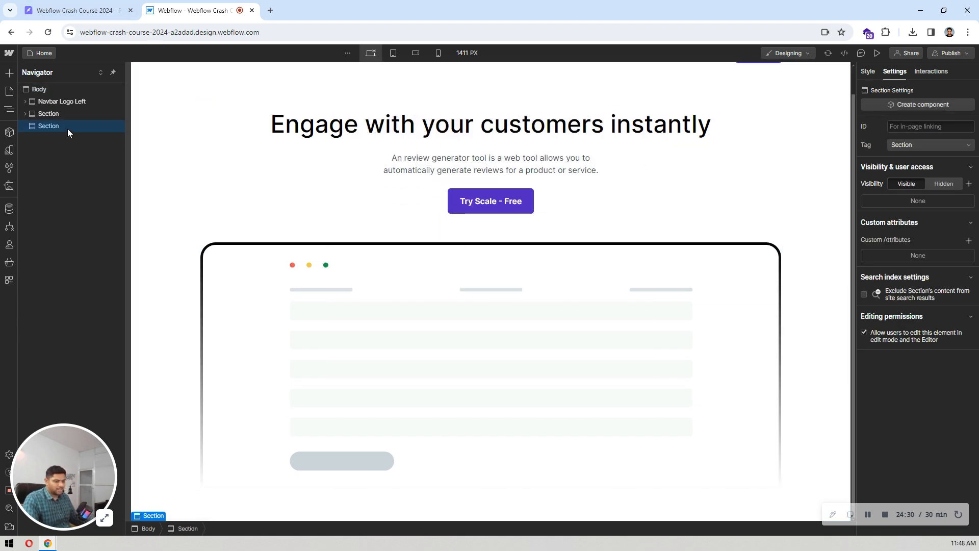
- Insert a container element inside the new empty section
key(ctrl+e)
text(conta)
key(Return)
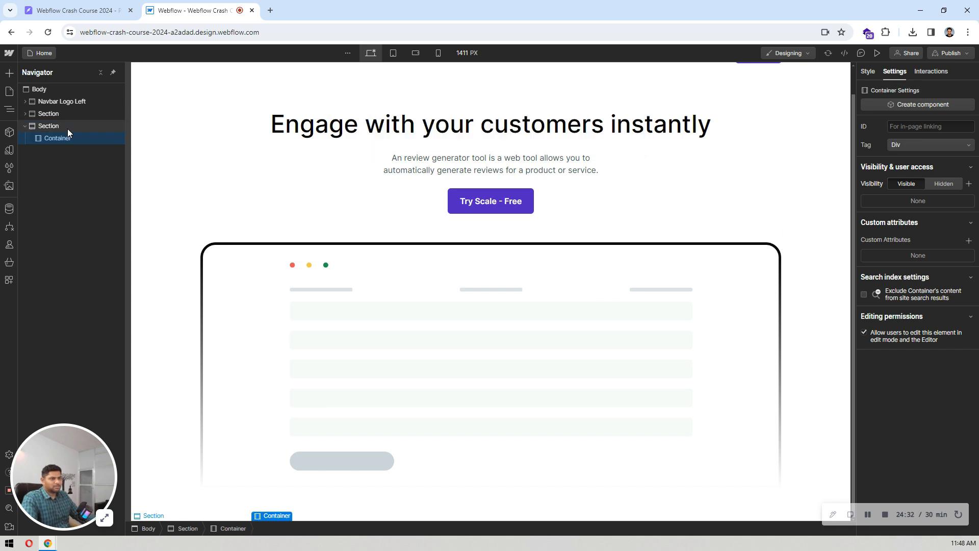
- Apply the existing container class to the new container in the second section
click(869, 74)
click(918, 138)
text(conta)
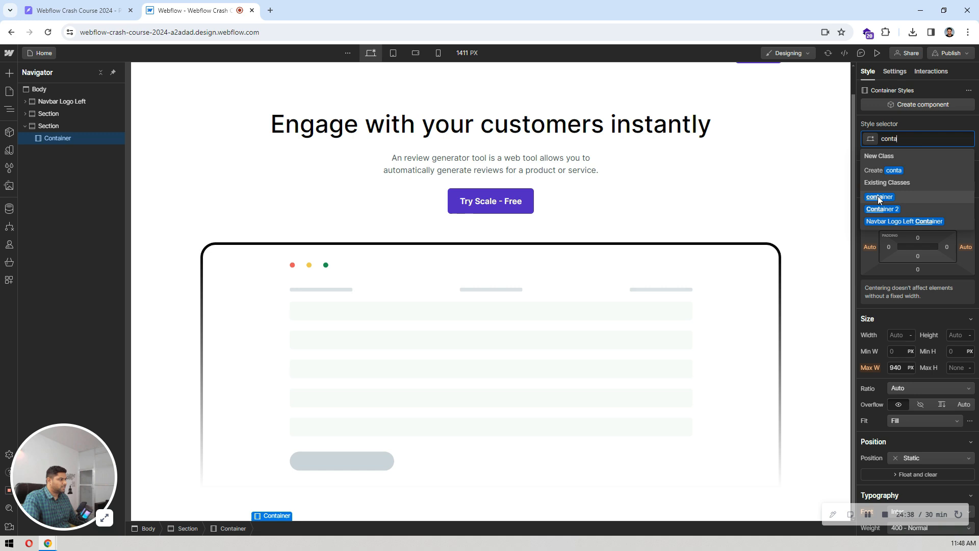
click(878, 196)
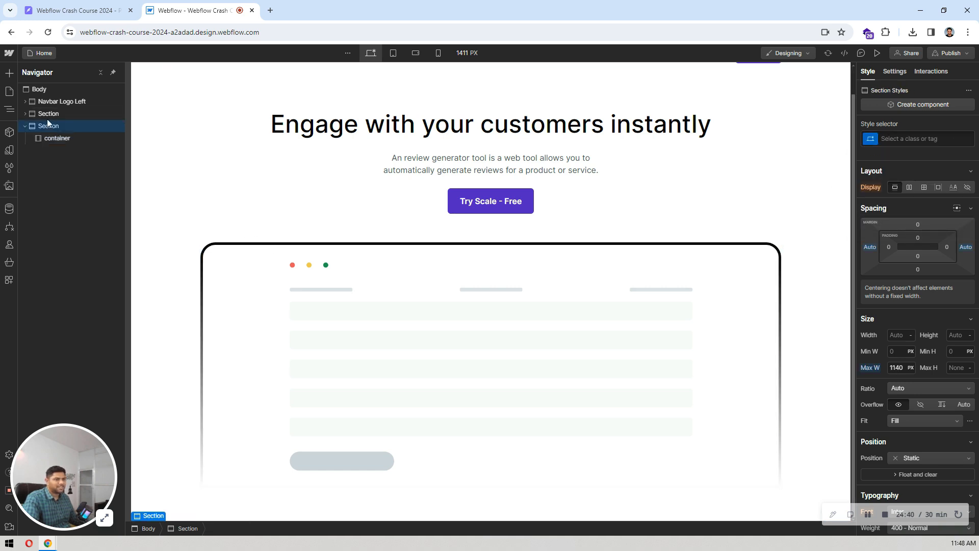
- Inspect the client logos block in the Pixso design and check the hero section's spacing styles in Webflow
click(65, 5)
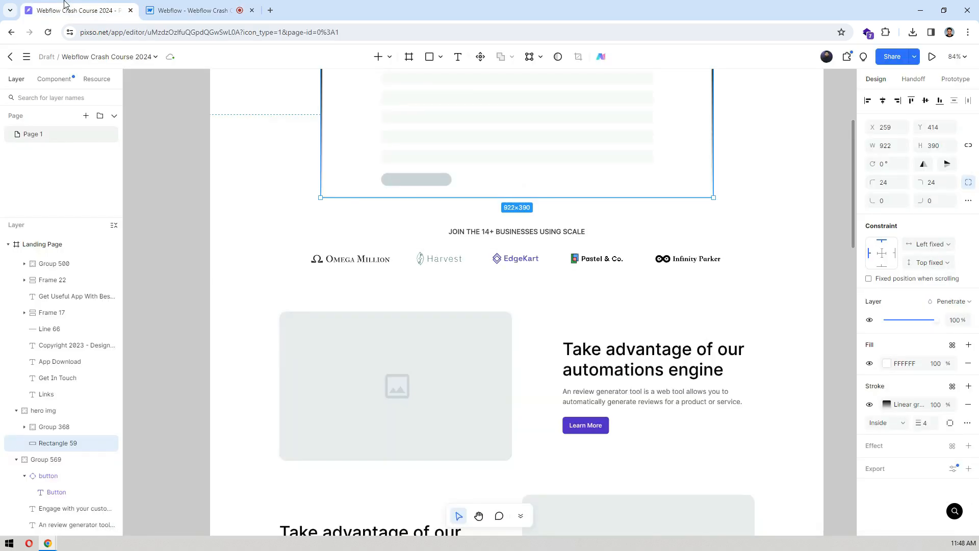
click(494, 234)
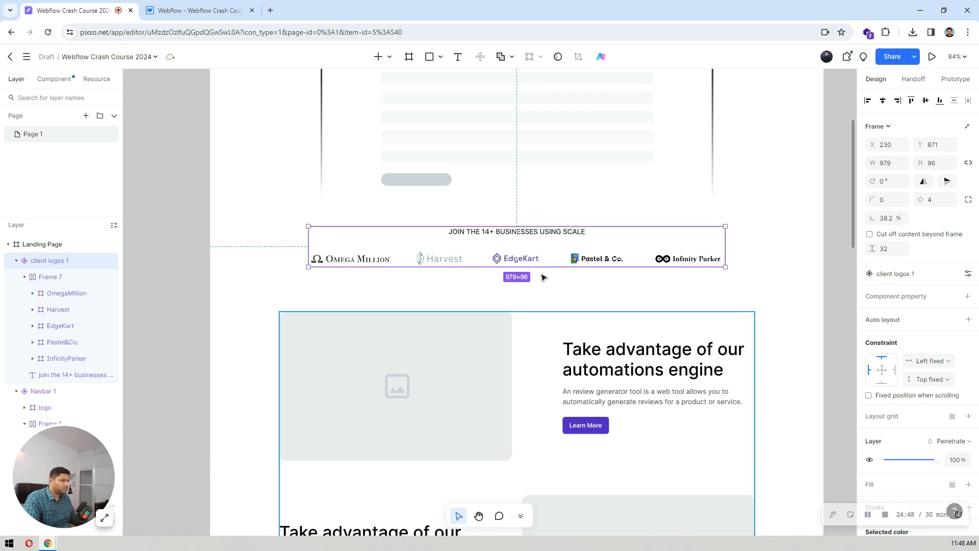
key(ctrl+Tab)
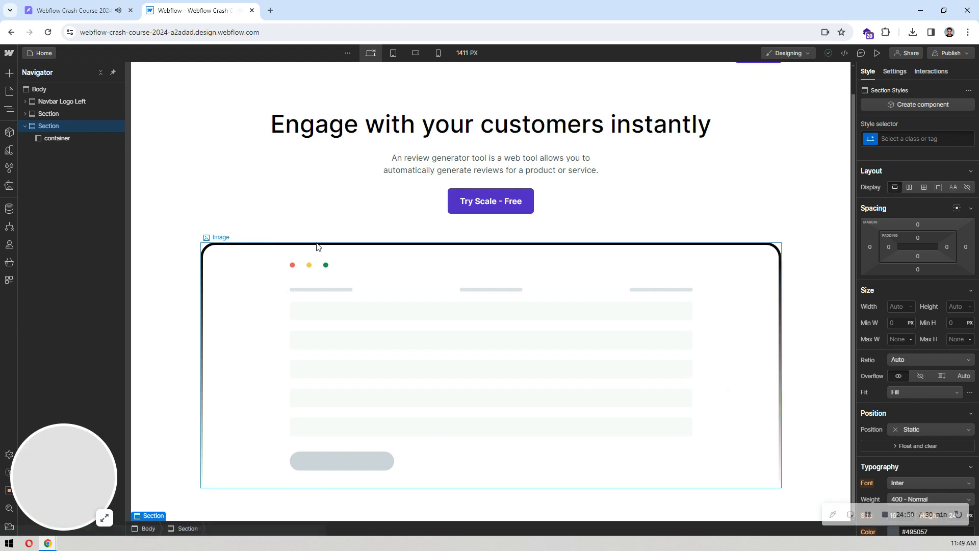
click(178, 219)
key(d)
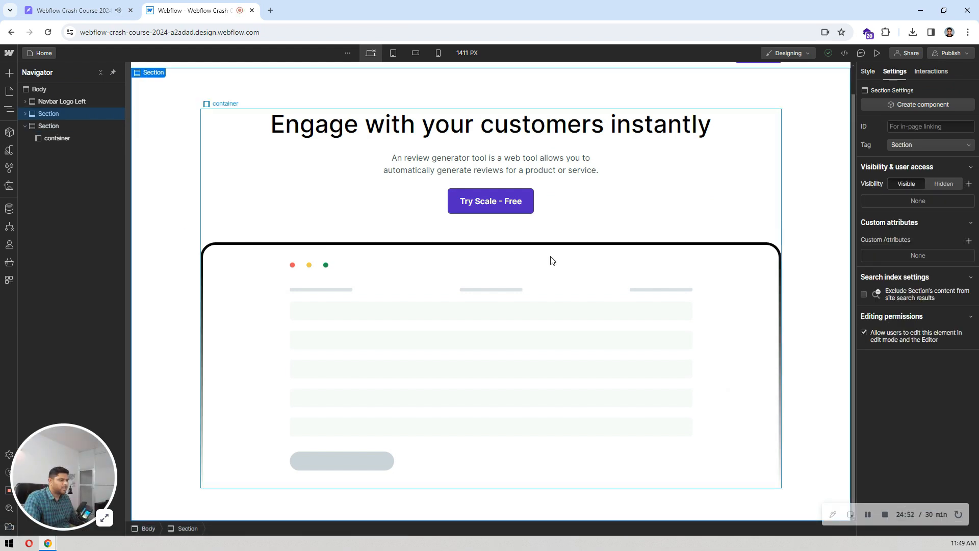
click(868, 71)
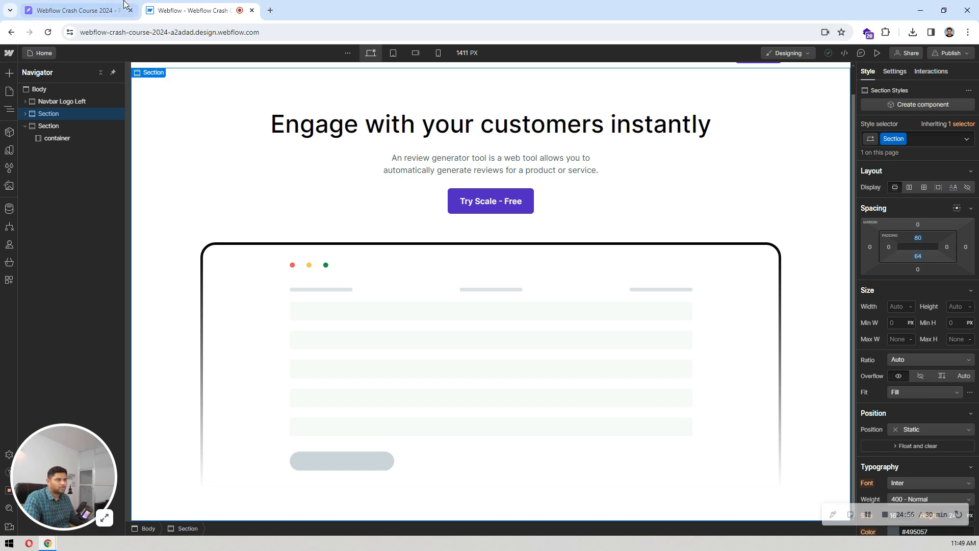
- Give the Body (All Pages) tag a bottom padding of 220 px
click(54, 139)
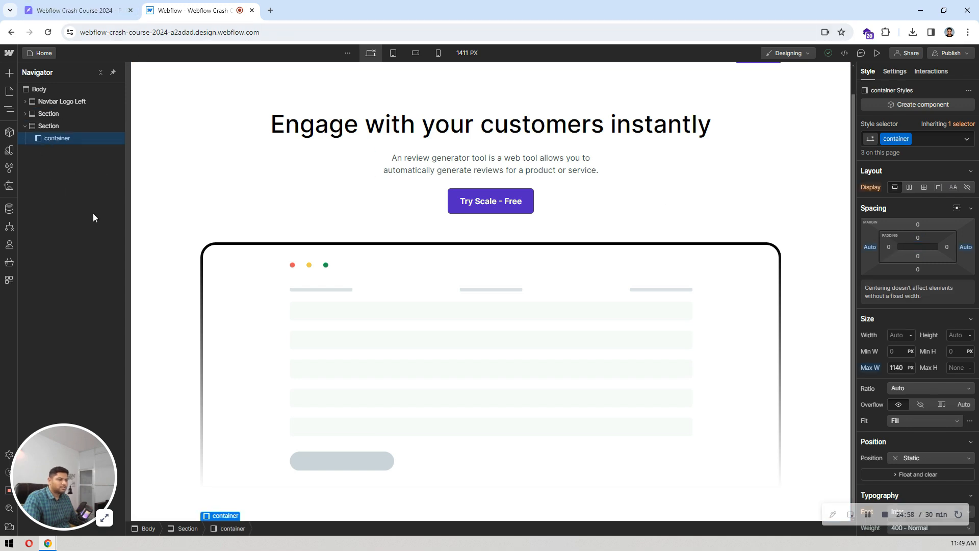
click(56, 88)
click(905, 135)
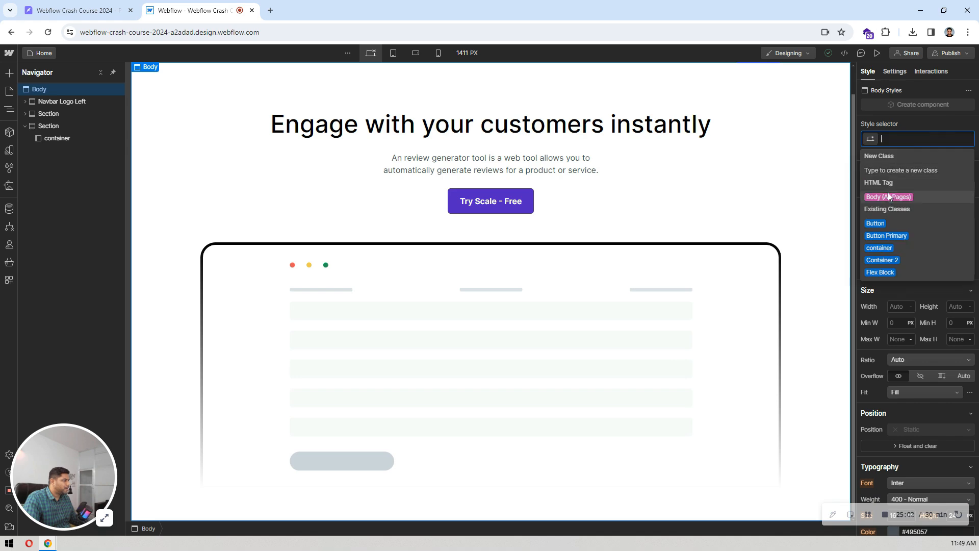
click(888, 195)
click(917, 256)
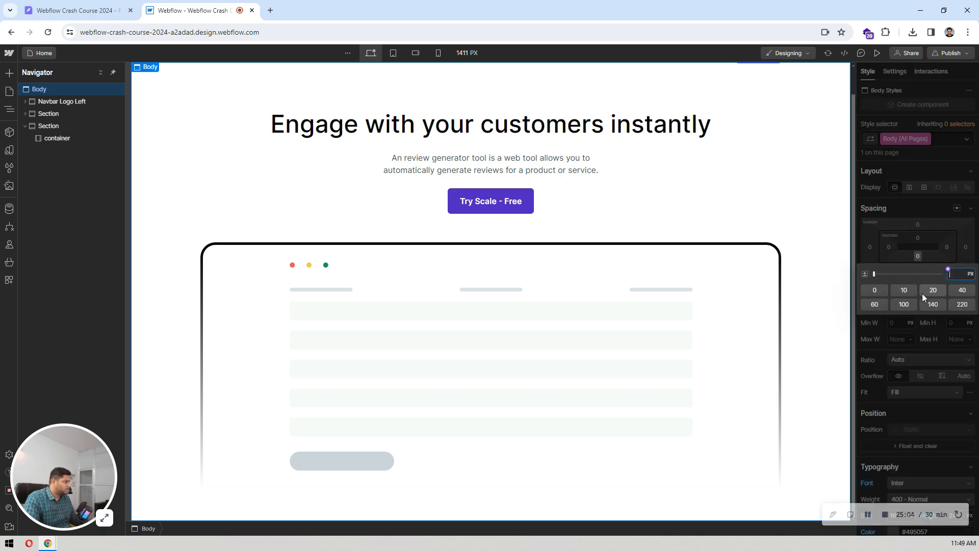
click(961, 304)
scroll(628, 223, down, 2)
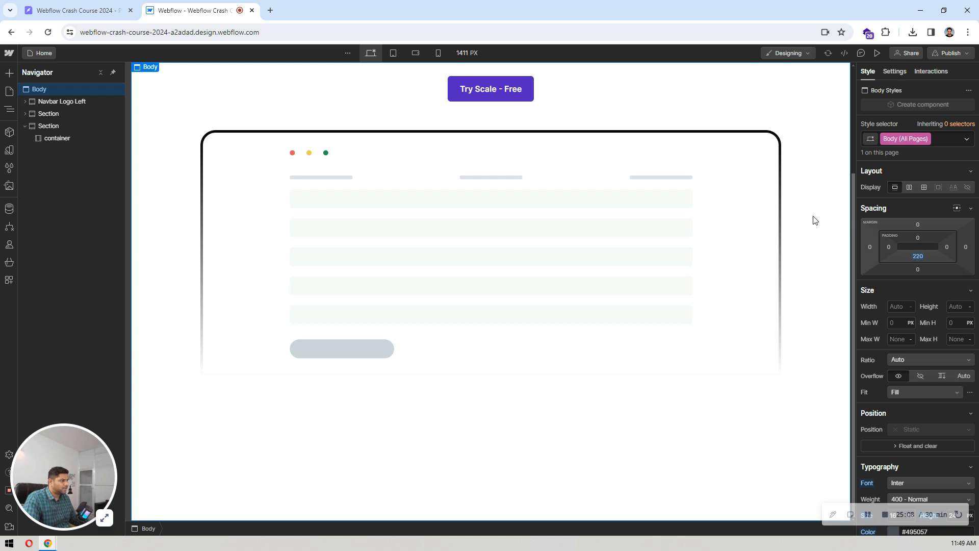
click(814, 220)
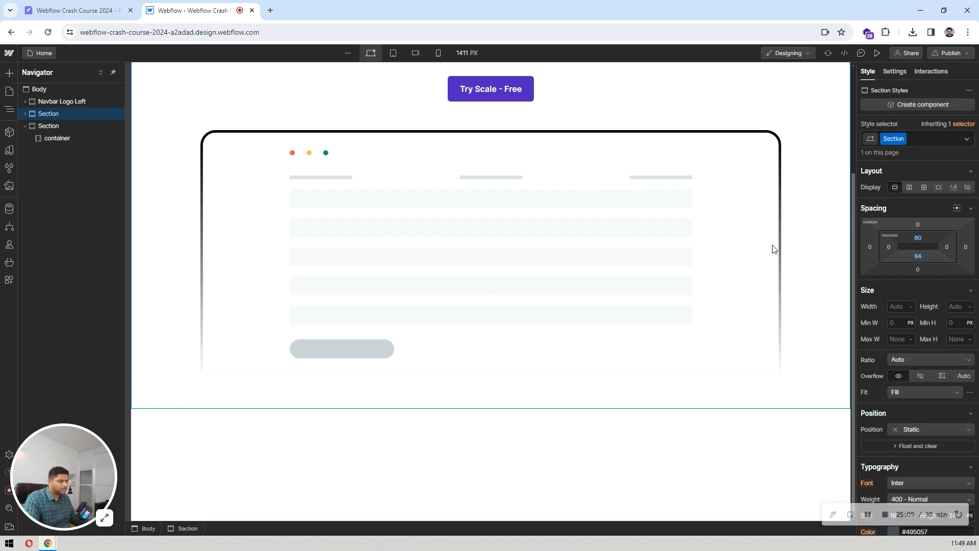
- Check the client logos heading in Pixso and add a Text Block inside the second section's container in Webflow
click(76, 138)
click(81, 11)
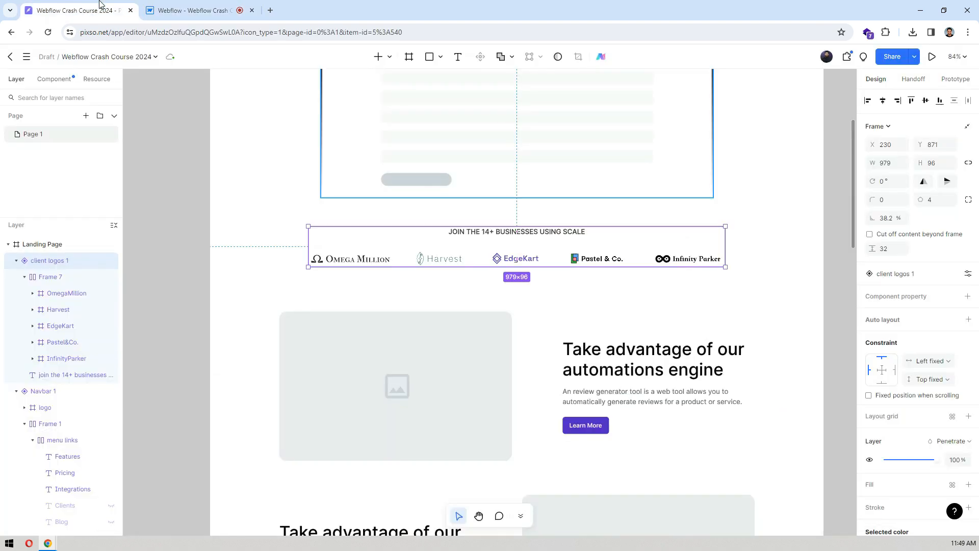
click(198, 7)
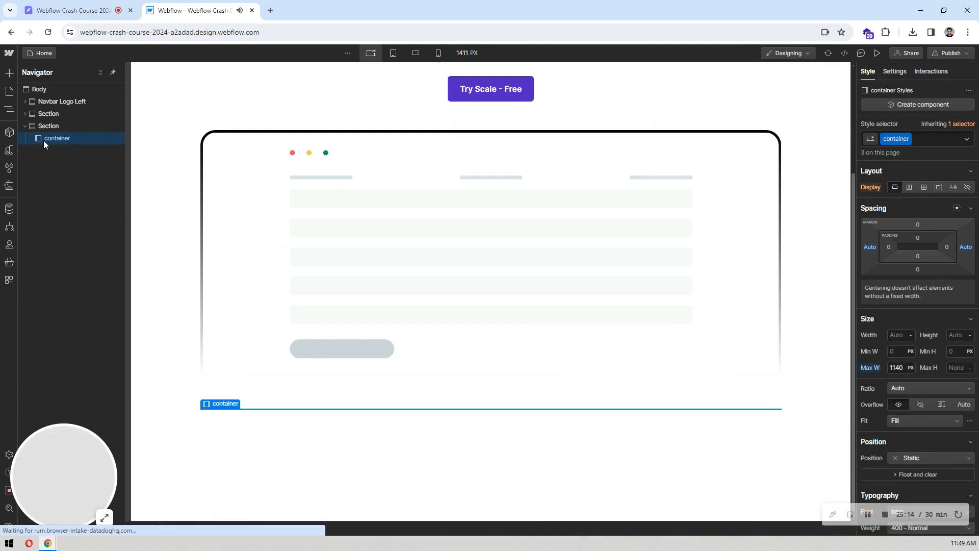
key(ctrl+k)
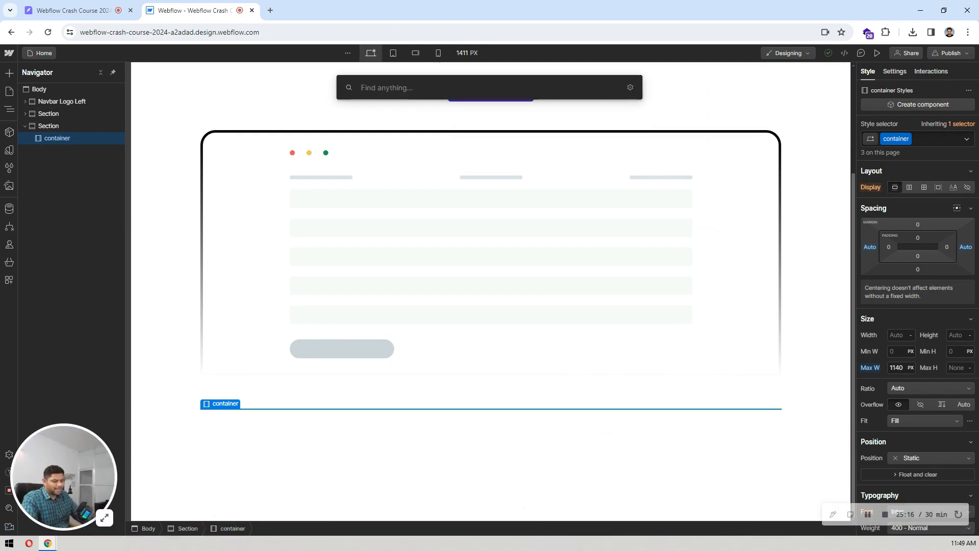
text(tex)
key(Down)
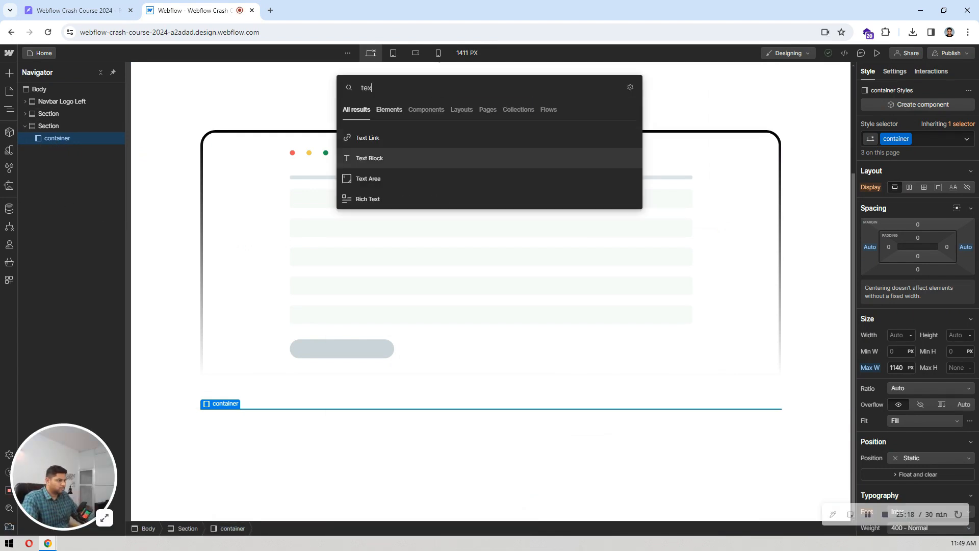
key(Return)
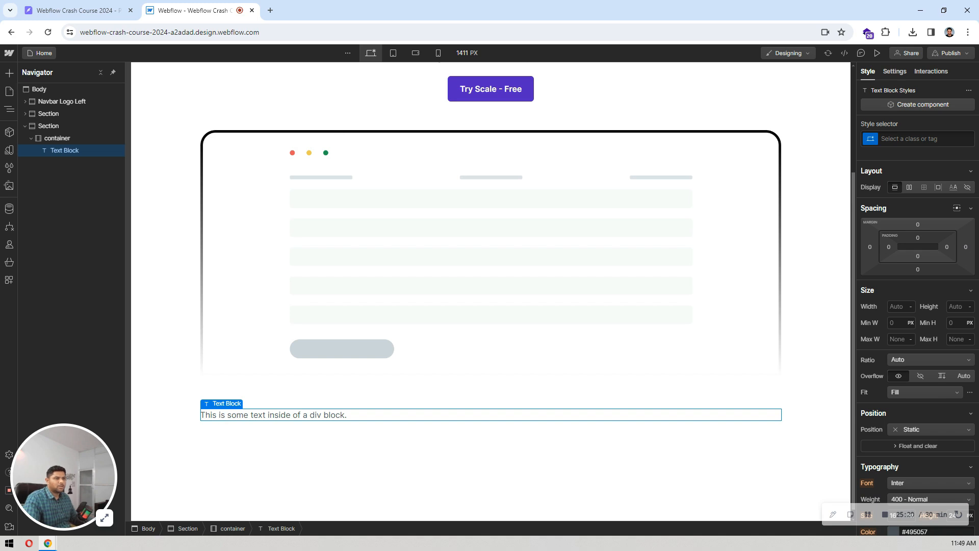
- Copy the client logos heading from Pixso and replace the Webflow text block's placeholder with "join the 14+ businesses using scale"
click(77, 10)
double_click(493, 232)
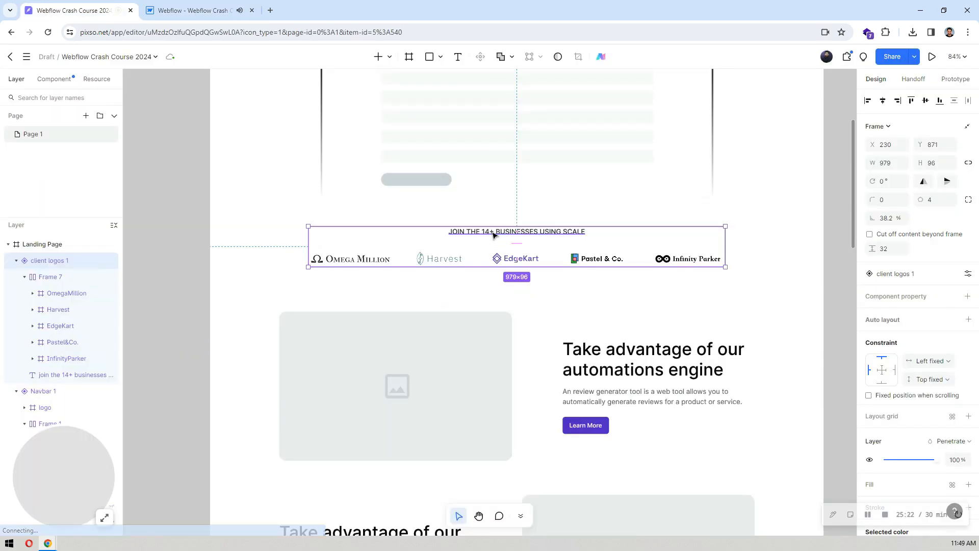
click(220, 8)
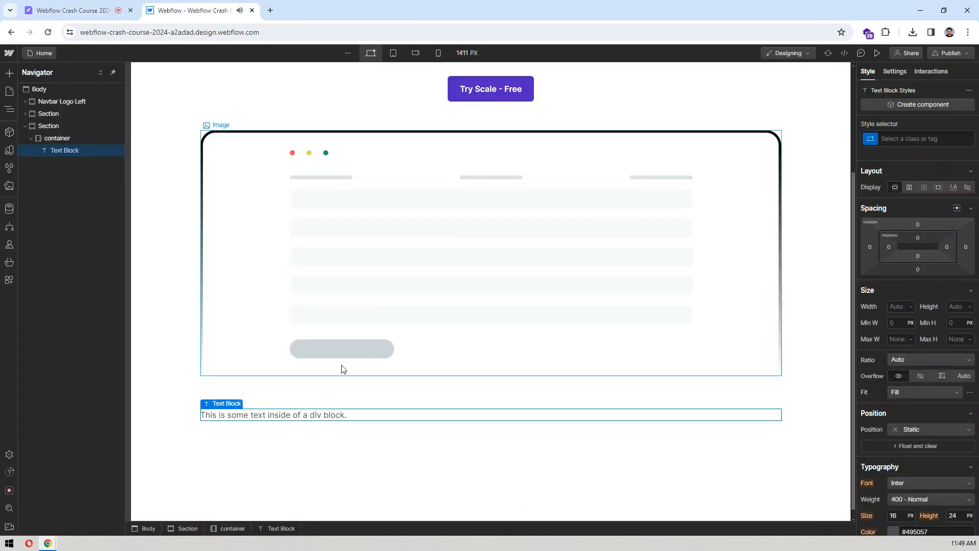
double_click(332, 414)
text(join the 14+ businesses using scale)
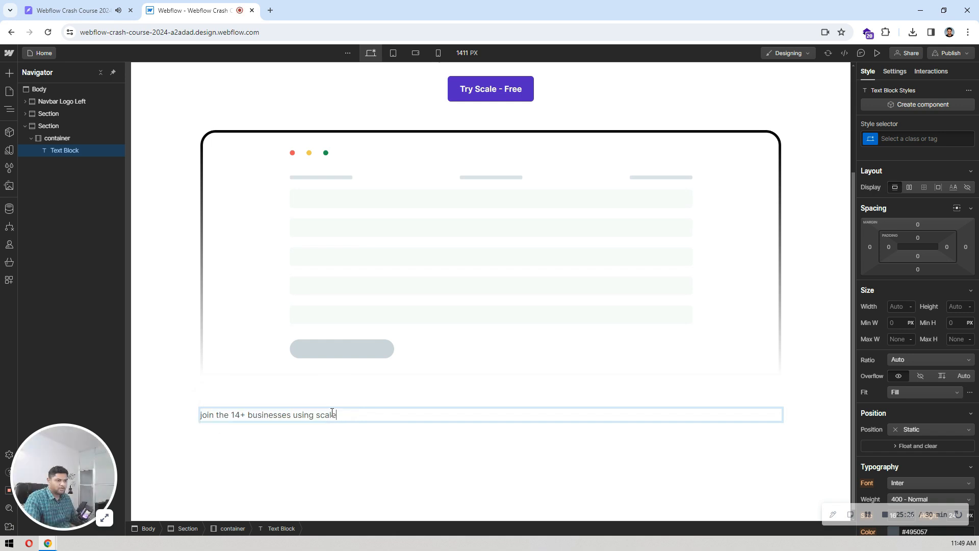
click(367, 437)
click(304, 419)
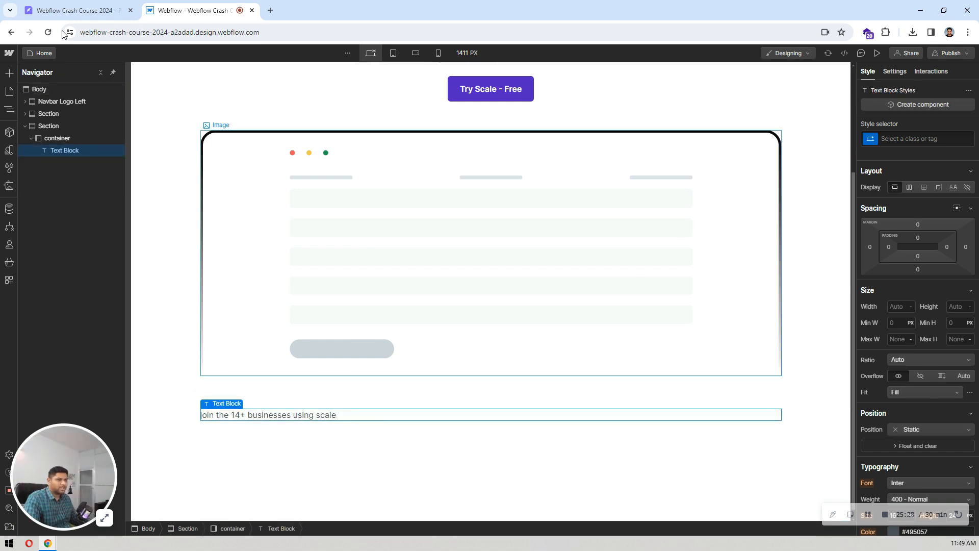
- Check the heading's typography in Pixso, copy its fill color, and set the Webflow text block's color to #212529
click(71, 9)
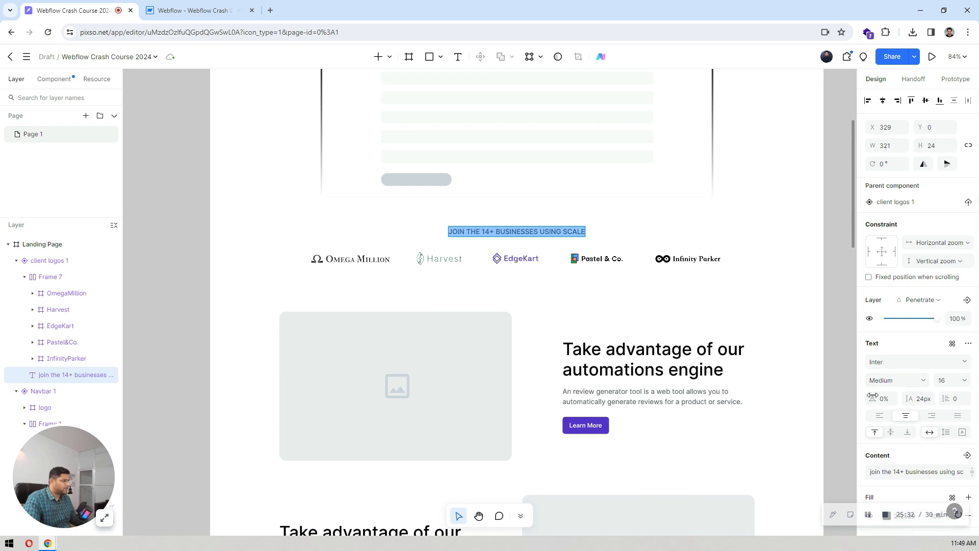
click(182, 6)
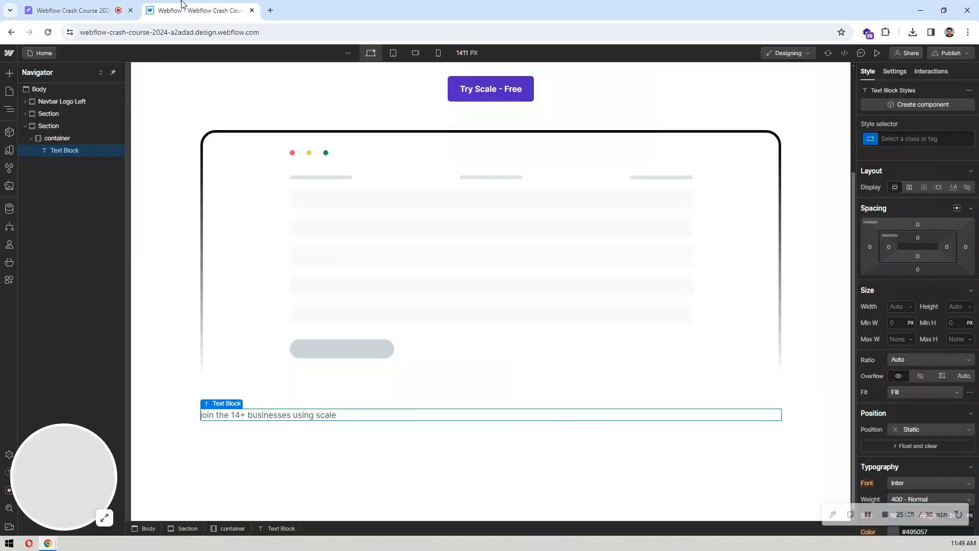
scroll(916, 305, down, 3)
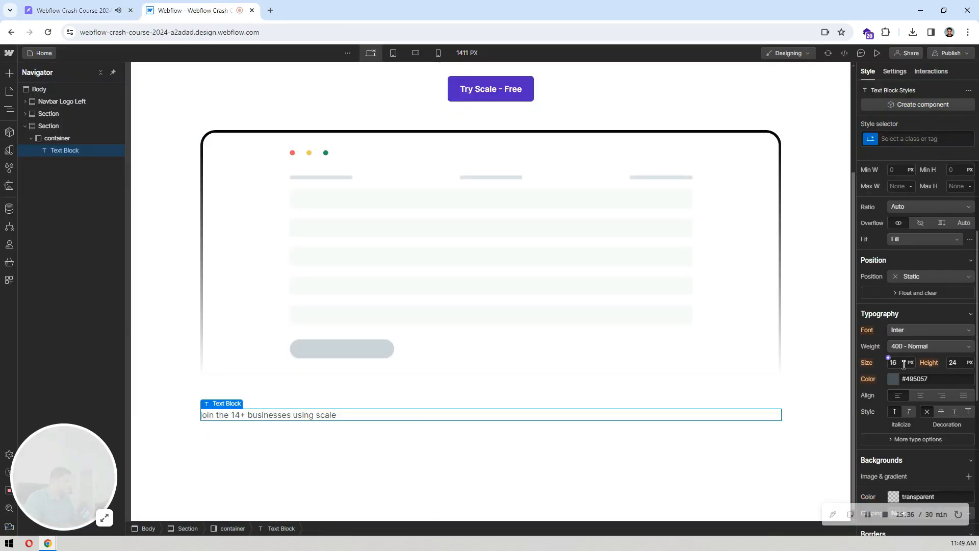
scroll(933, 364, down, 2)
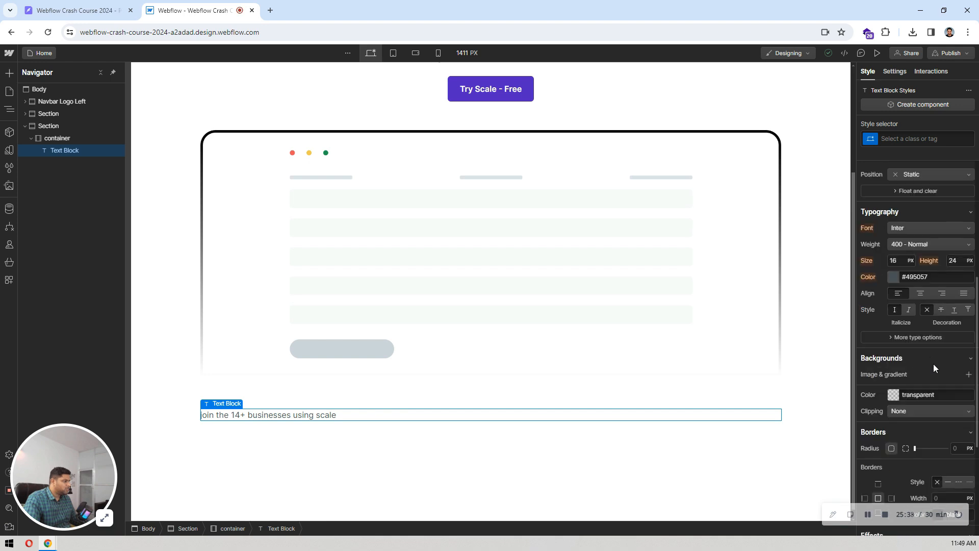
click(76, 10)
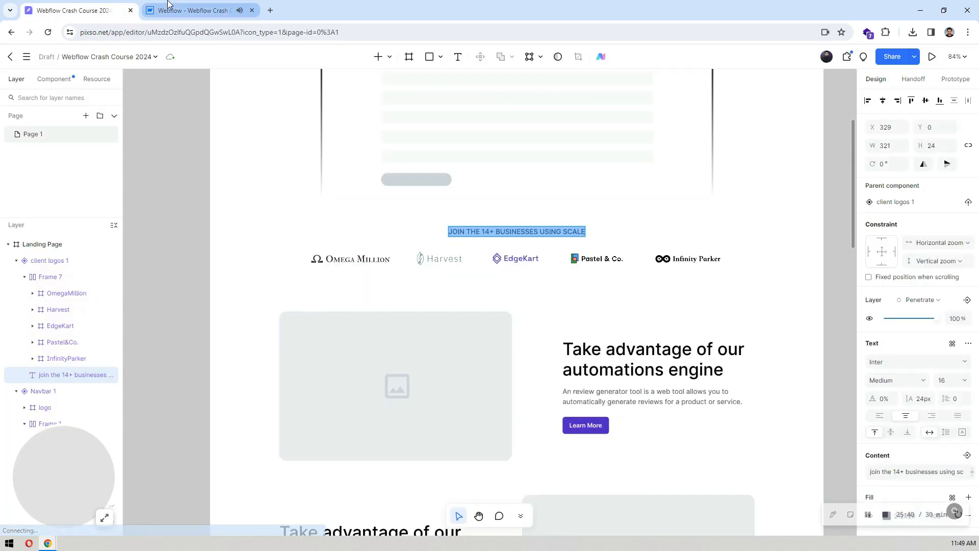
scroll(918, 357, down, 2)
click(904, 406)
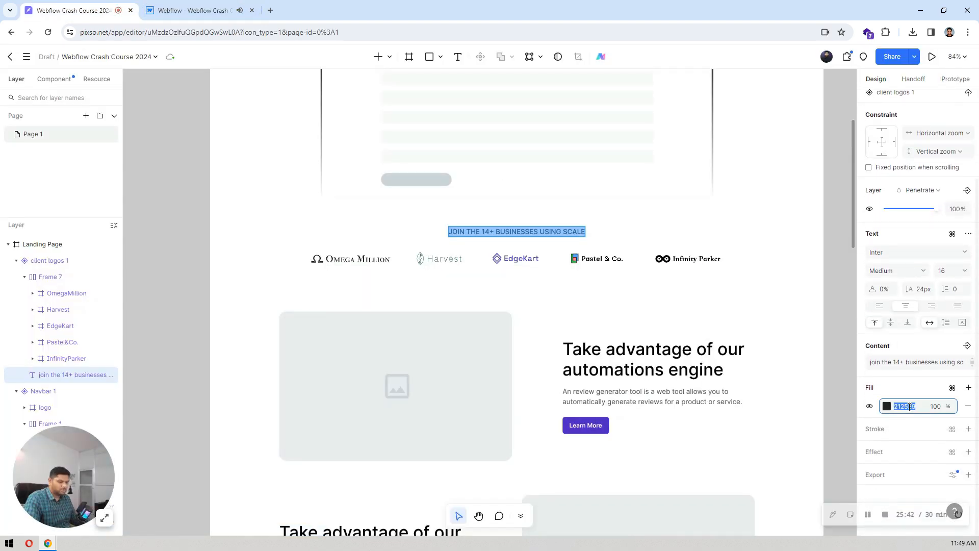
key(ctrl+Tab)
click(933, 277)
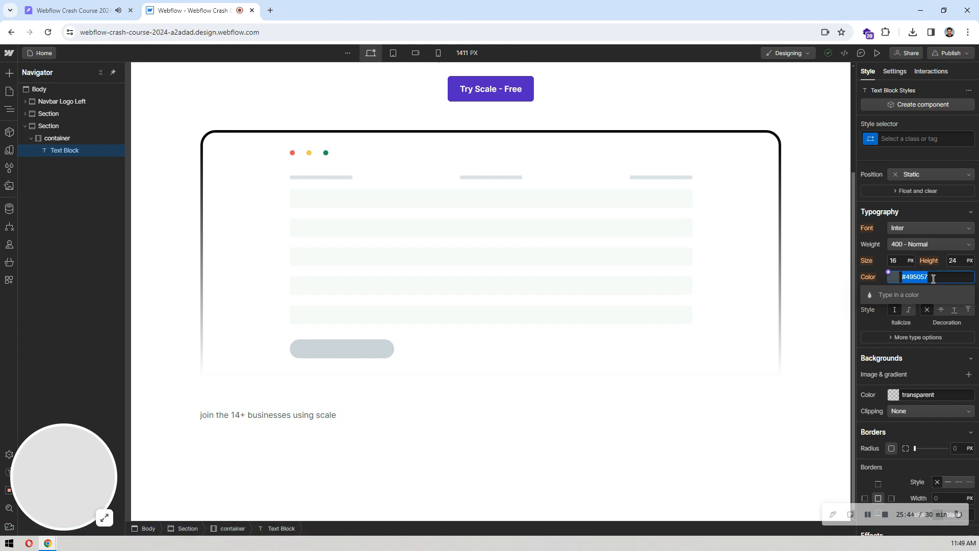
text(#212529)
key(Return)
- Set the text block's capitalization to all caps
scroll(941, 244, down, 2)
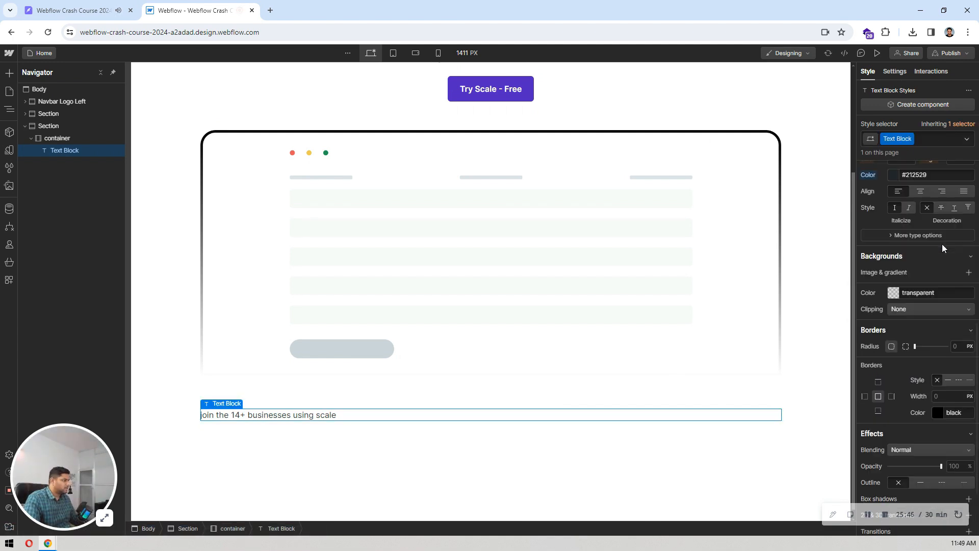
click(913, 235)
scroll(931, 302, up, 1)
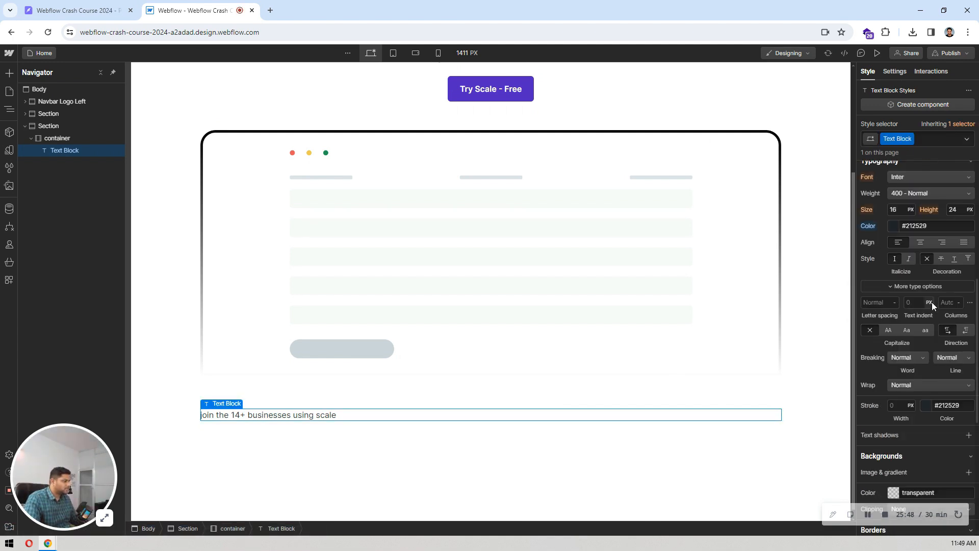
click(916, 288)
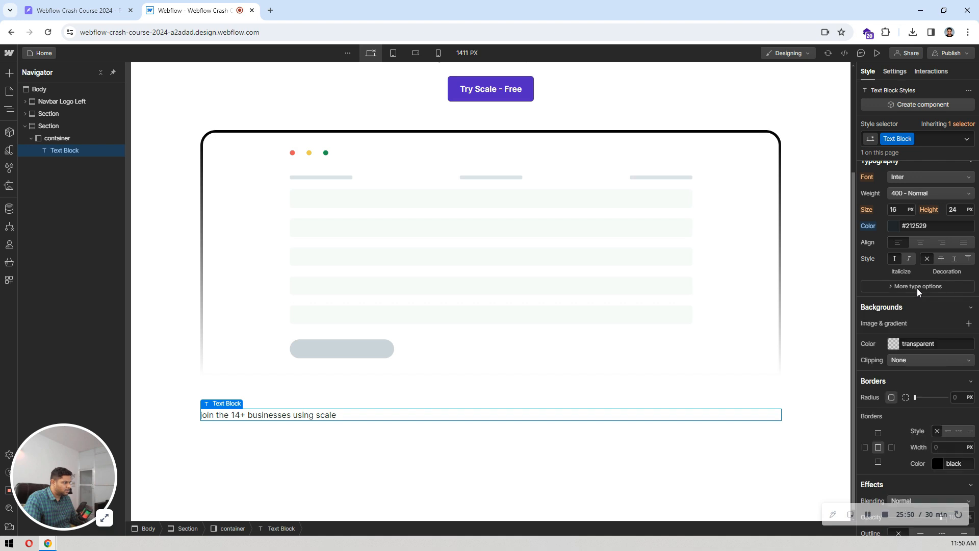
click(909, 286)
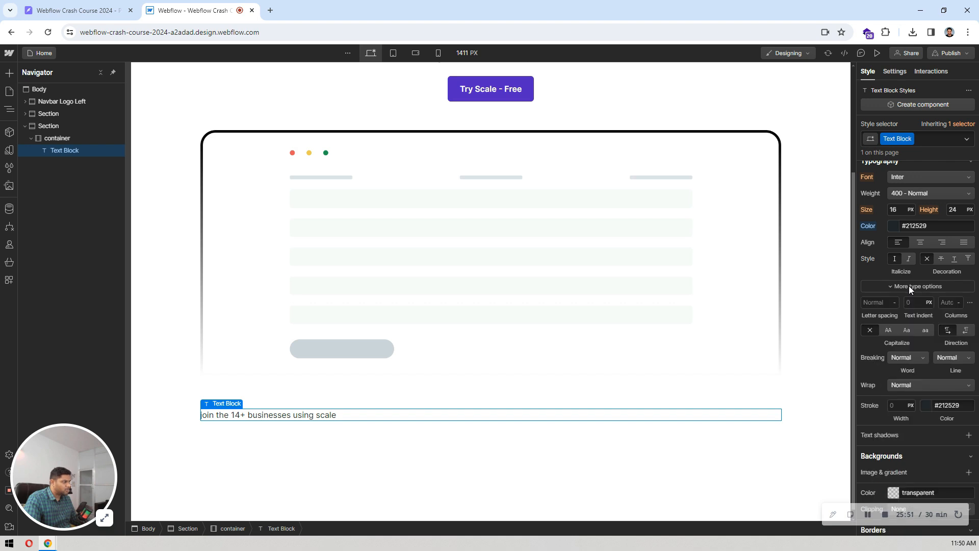
click(887, 331)
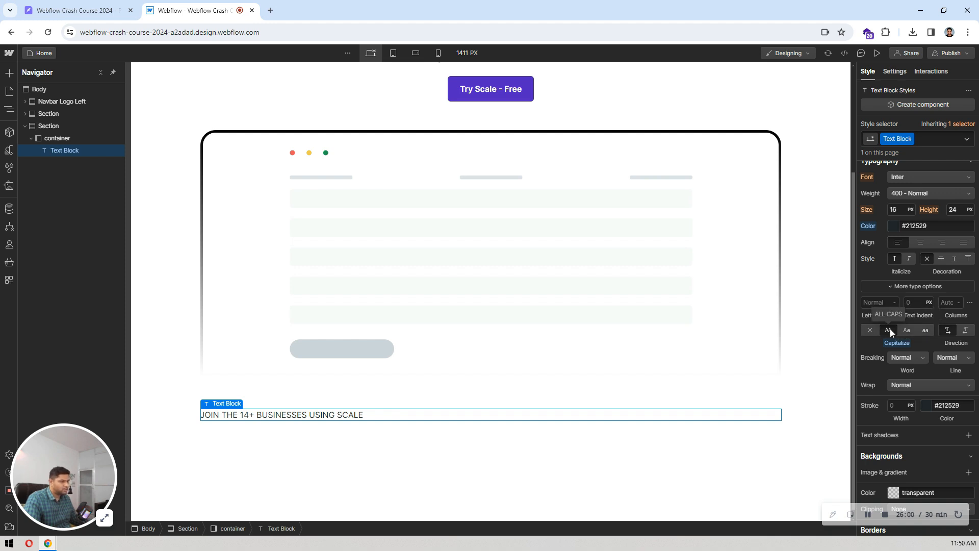
- Center-align the text block and set its font weight to 500 - Medium
click(919, 244)
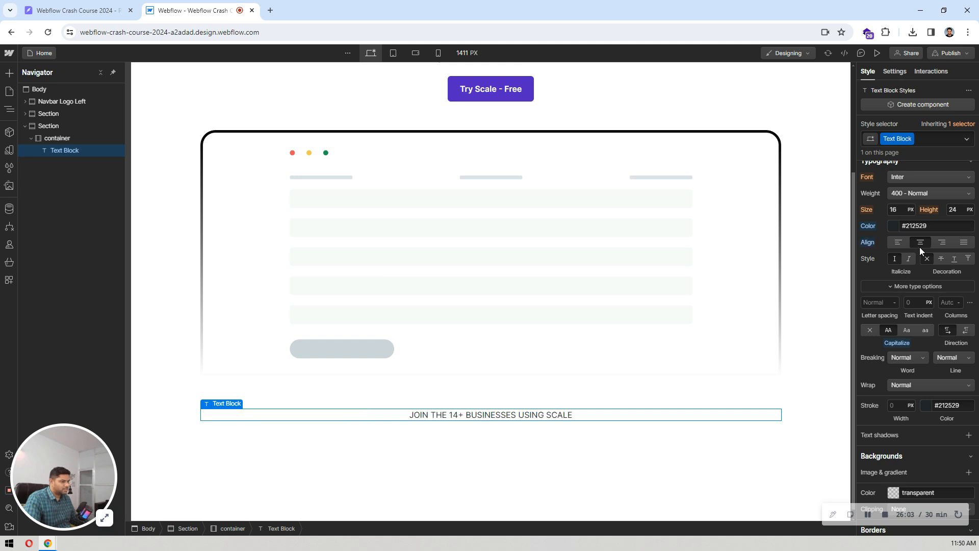
click(904, 190)
click(919, 206)
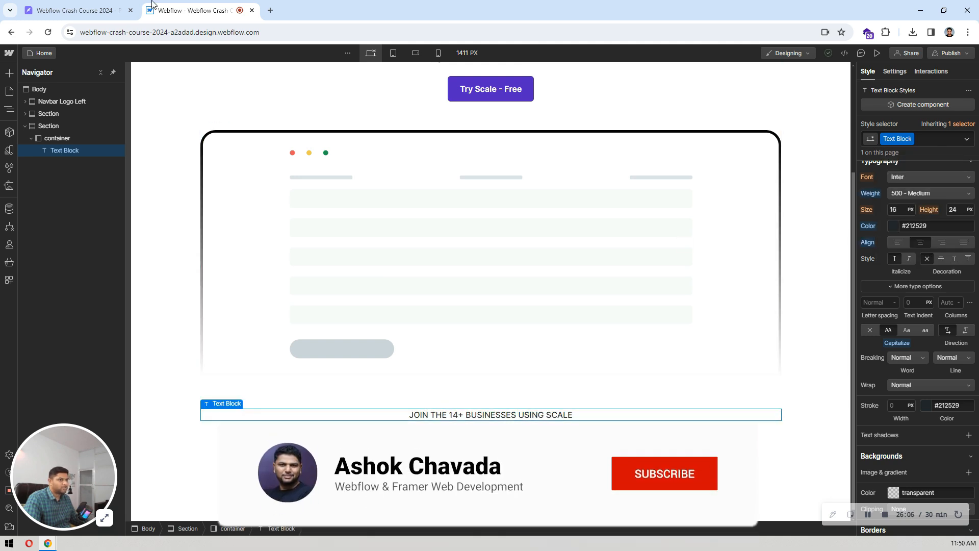
- Compare with the Pixso design and add an H Flex block below the text block in the client logos section's container
click(98, 7)
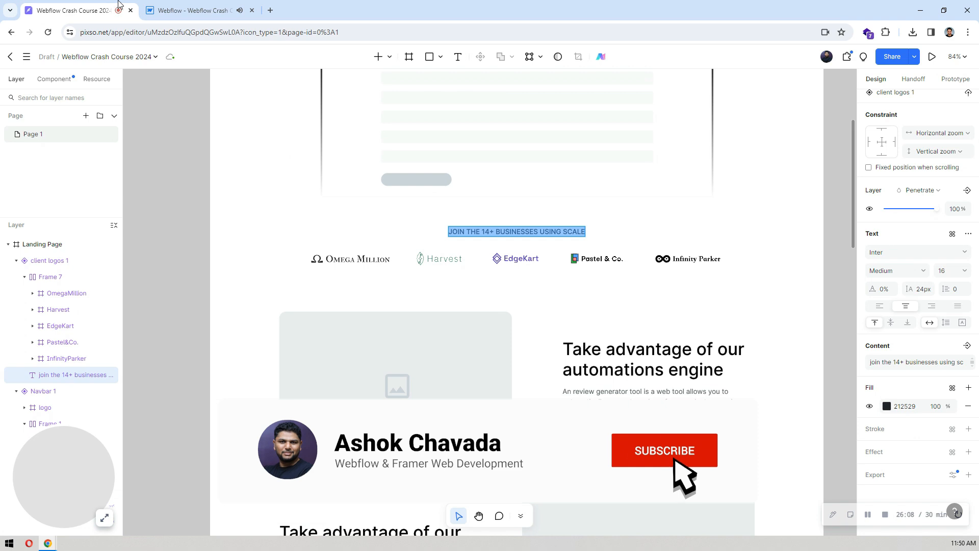
click(188, 10)
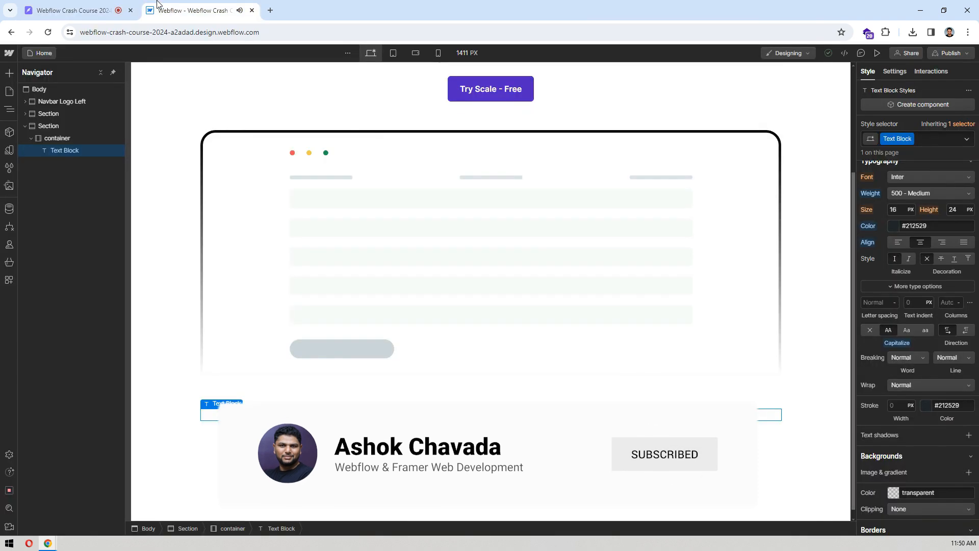
click(806, 380)
scroll(577, 389, down, 1)
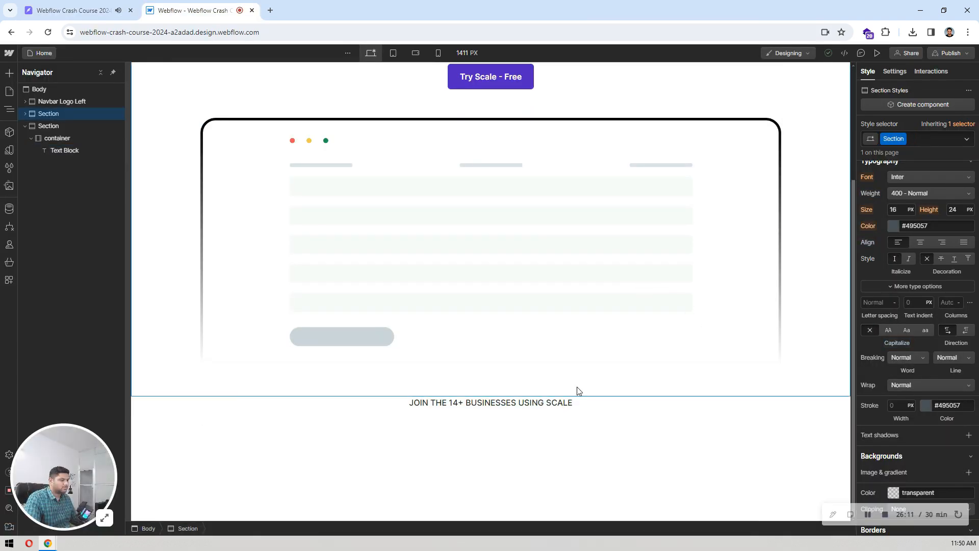
click(76, 141)
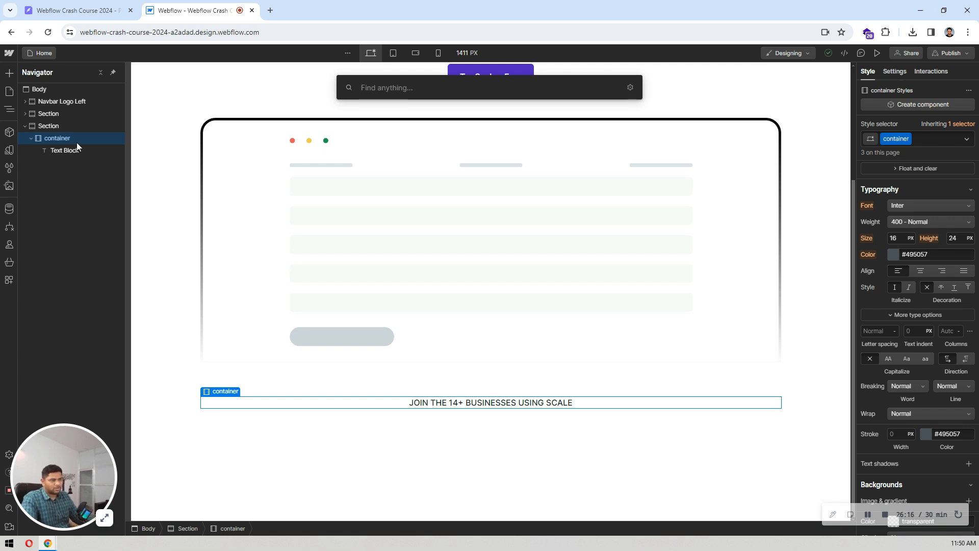
key(Escape)
click(9, 77)
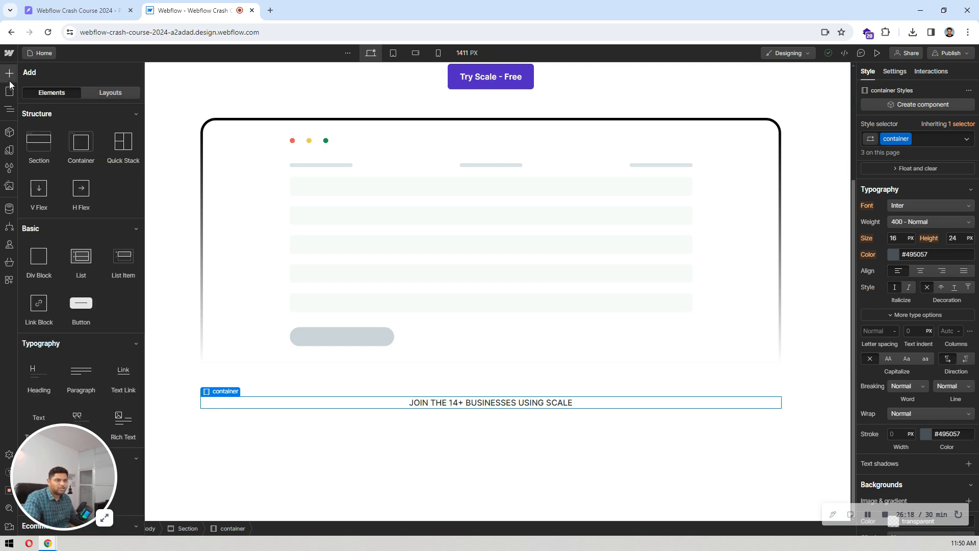
drag(103, 210, 95, 183)
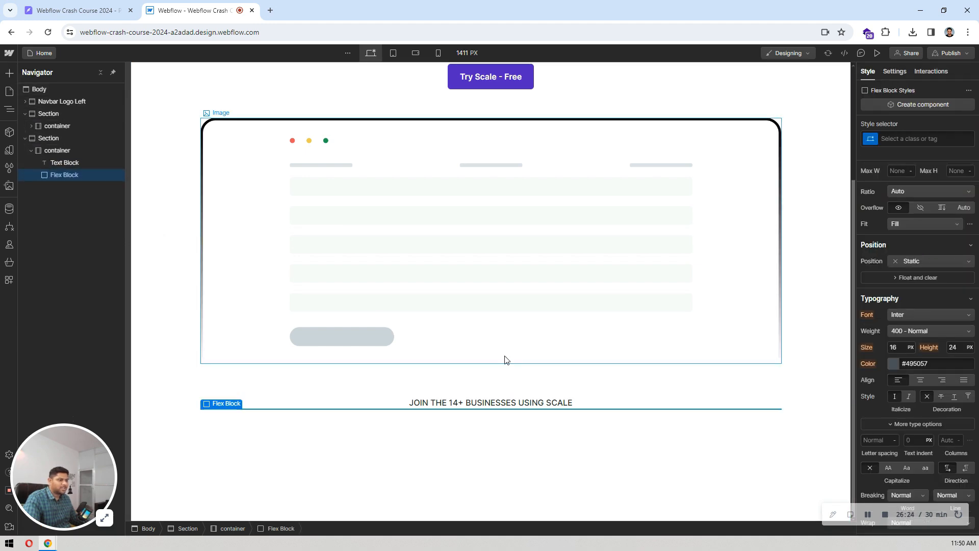
- Insert an image element into the new flex block and set its source to OmegaMillion.png
click(76, 10)
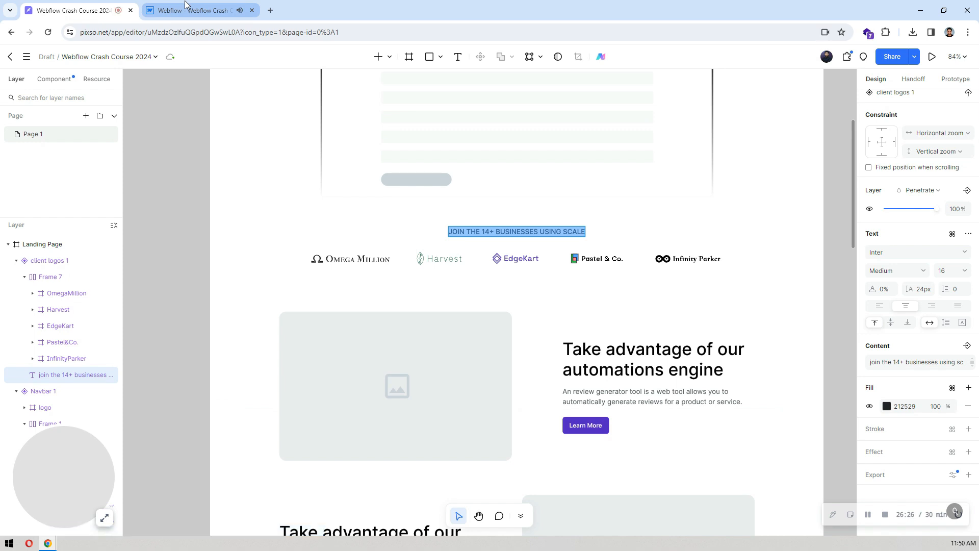
click(165, 7)
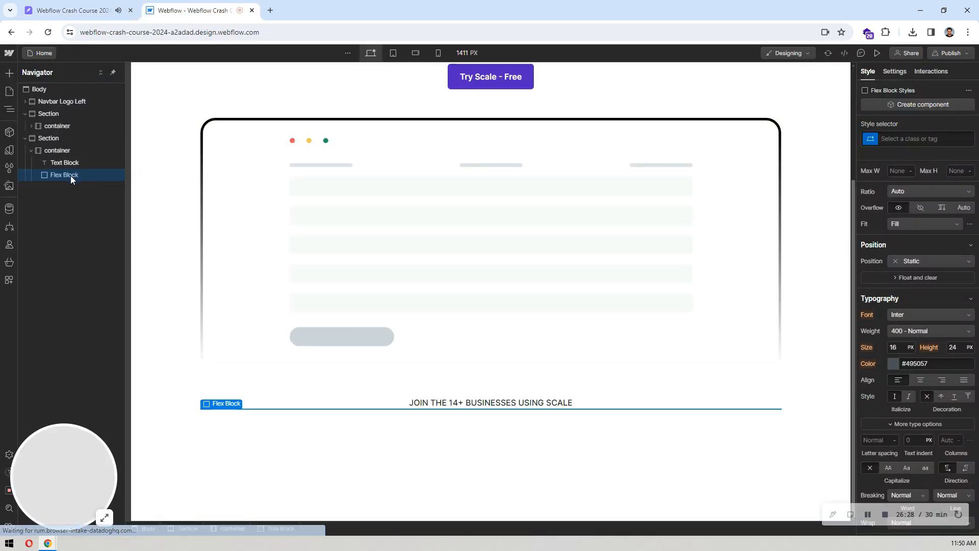
key(ctrl+e)
text(img)
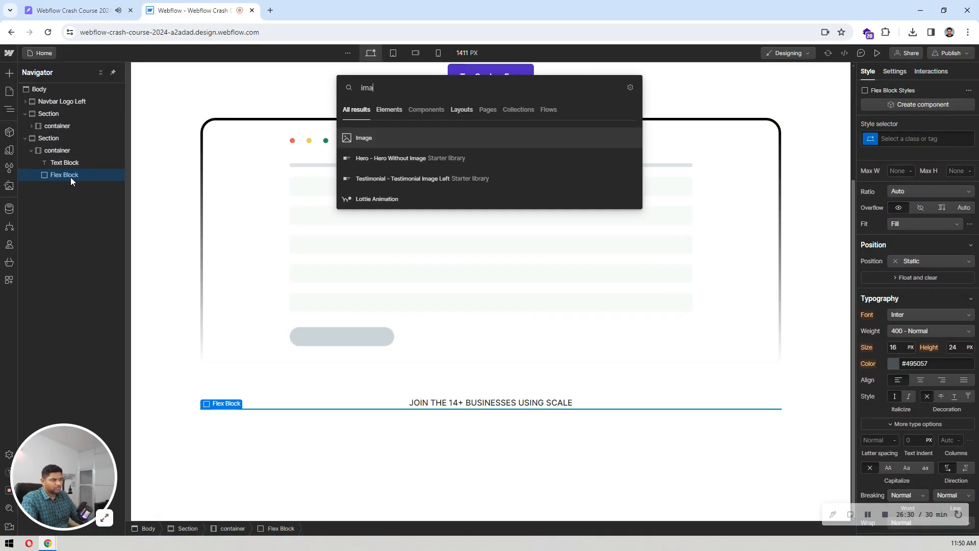
key(Return)
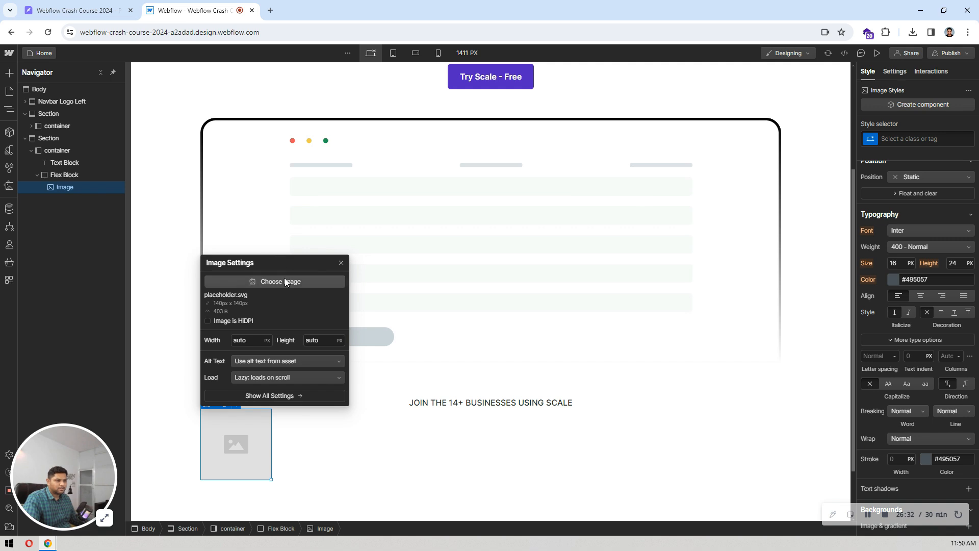
click(284, 280)
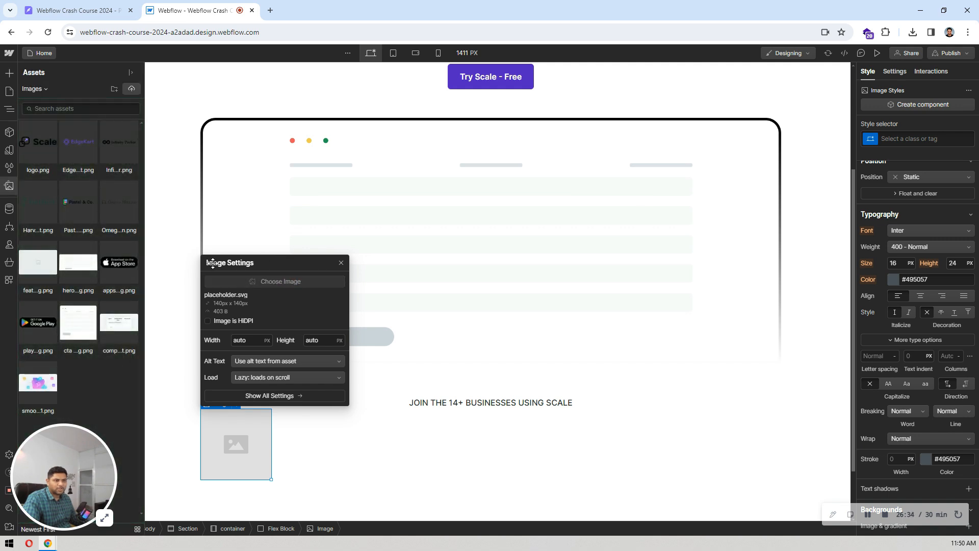
click(122, 206)
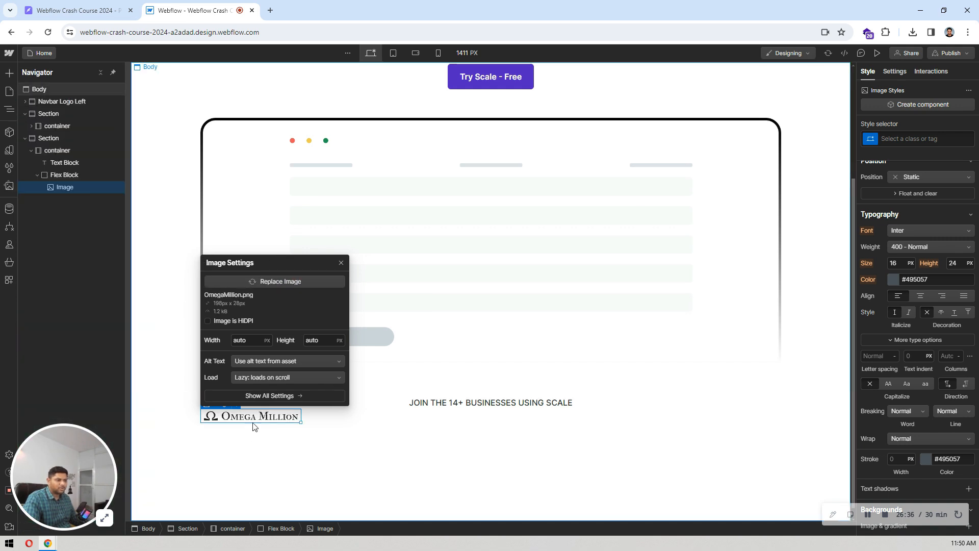
- Duplicate the Omega Million logo image four times inside the flex block
click(252, 416)
key(ctrl+d)
key(ctrl+d)
key(ctrl+d)
key(ctrl+d)
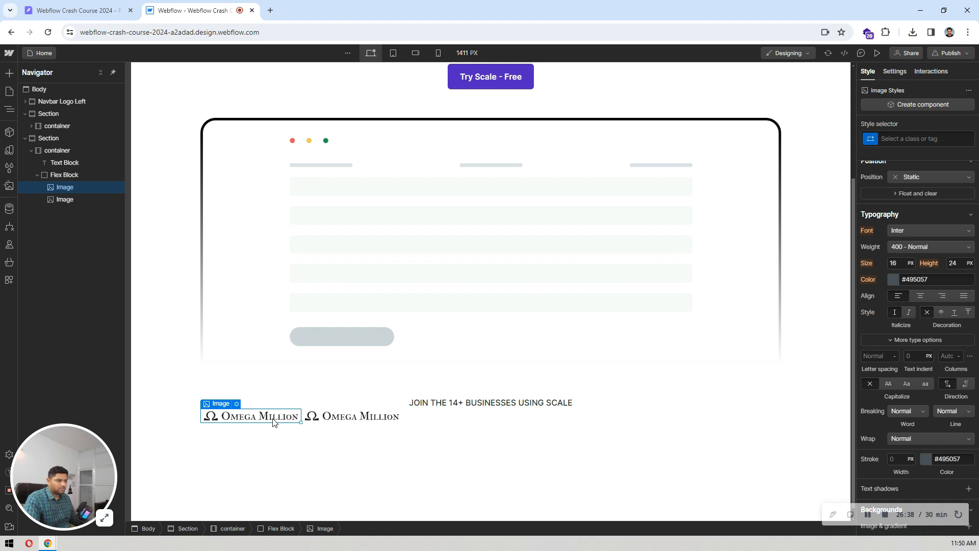
- Check the logo order in Pixso and replace the second Webflow logo image with Harvest.png
click(102, 4)
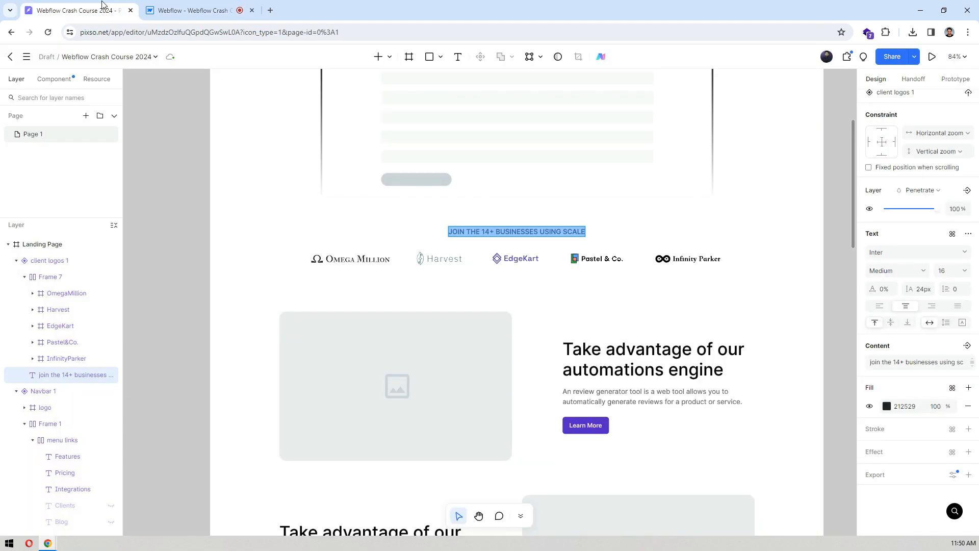
click(174, 2)
click(125, 5)
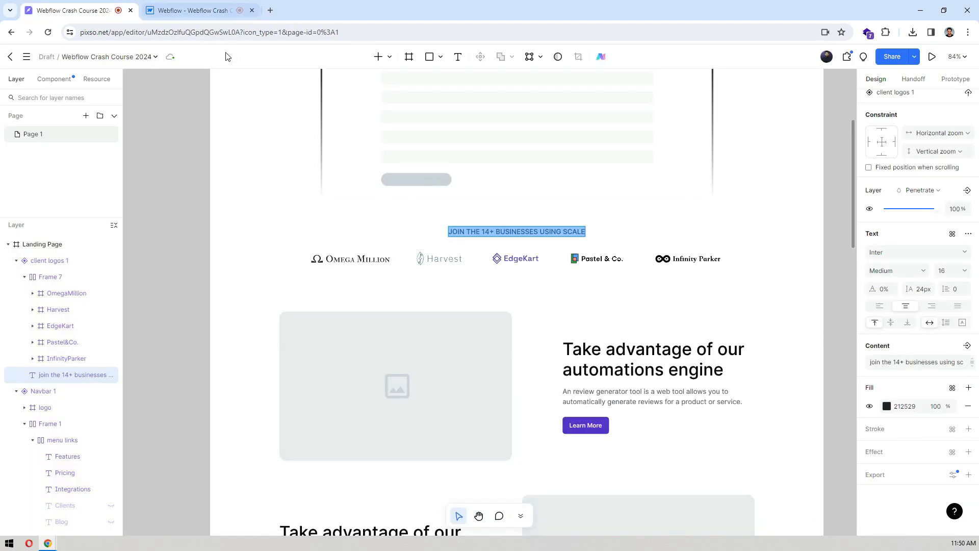
click(224, 10)
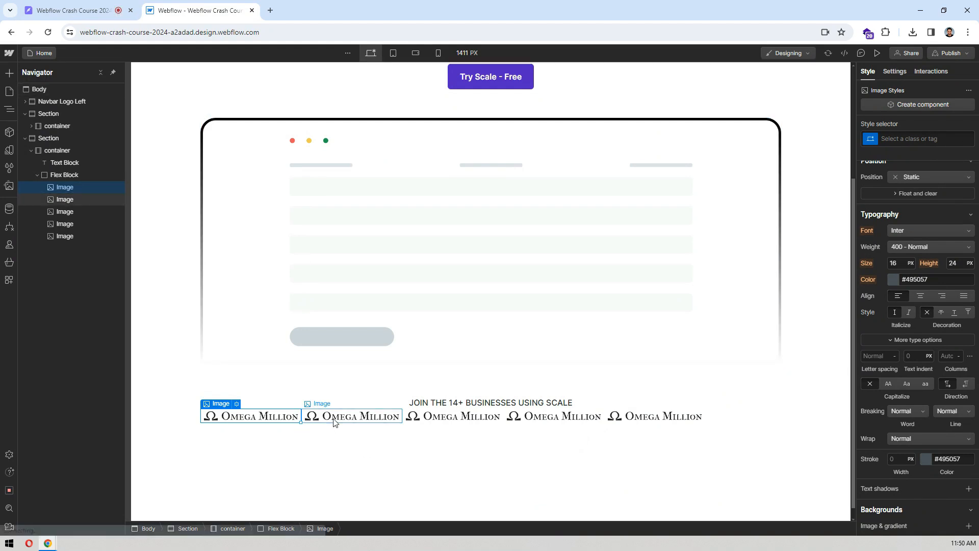
click(352, 416)
click(338, 404)
click(347, 280)
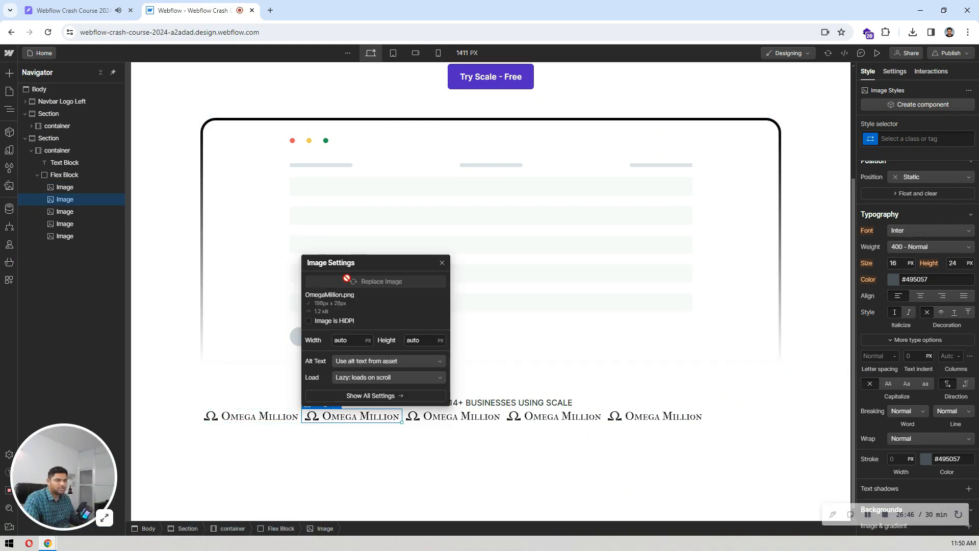
click(42, 209)
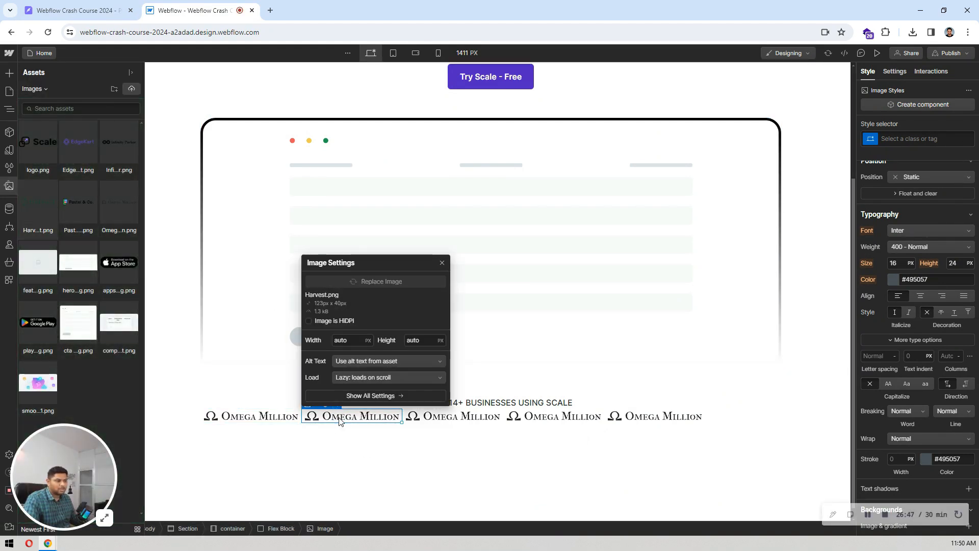
- Replace the third logo image in the row with EdgeKart.png
click(423, 415)
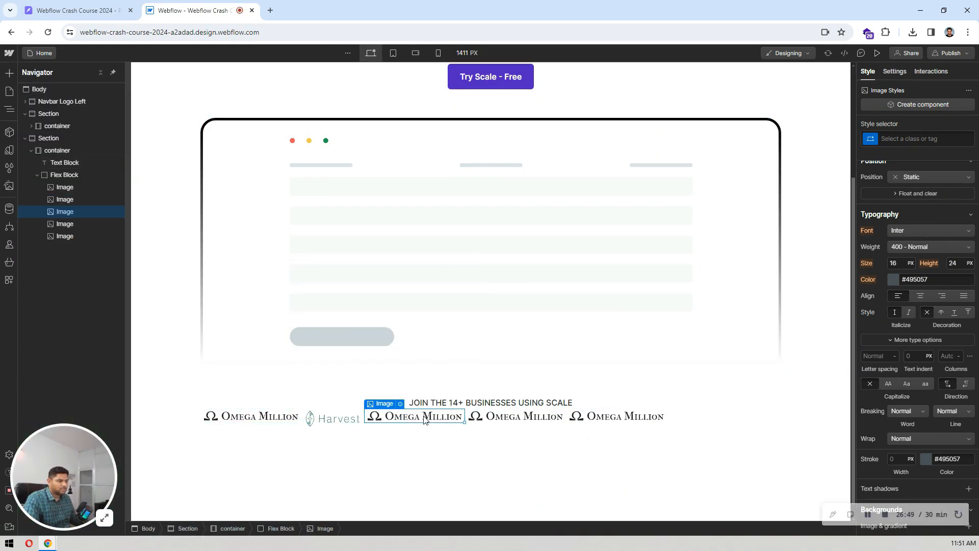
click(400, 404)
click(401, 283)
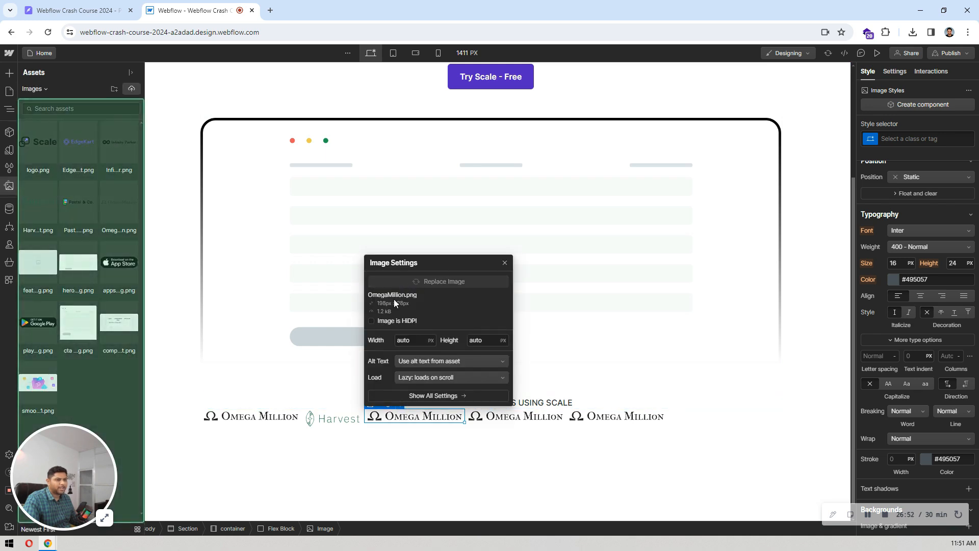
click(78, 145)
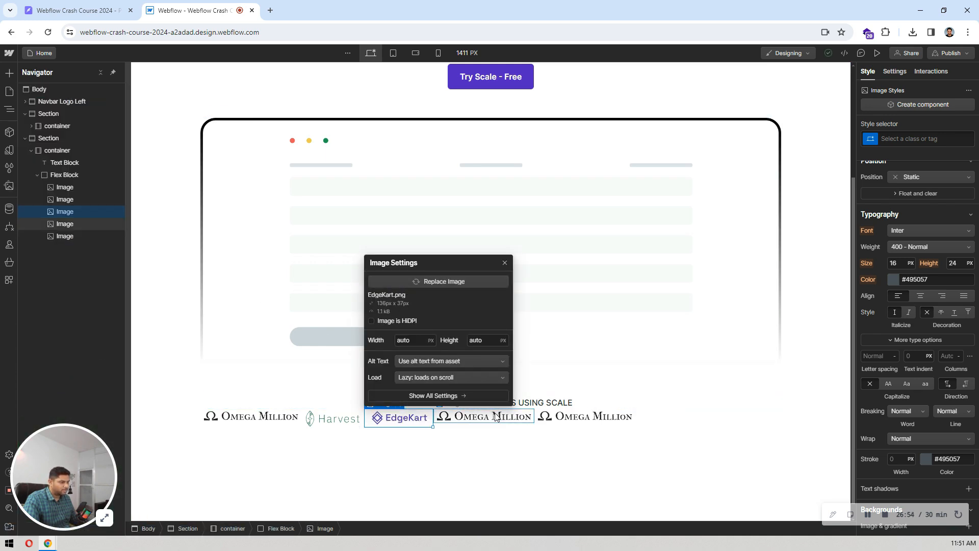
- Check the next logo in Pixso and replace the fourth image in the Webflow row with Pastel&Co..png
click(71, 4)
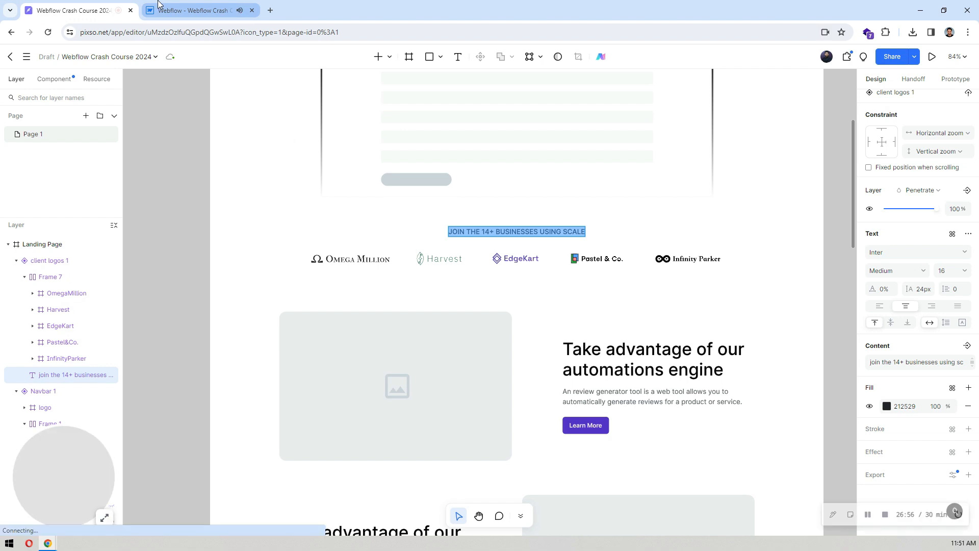
click(160, 4)
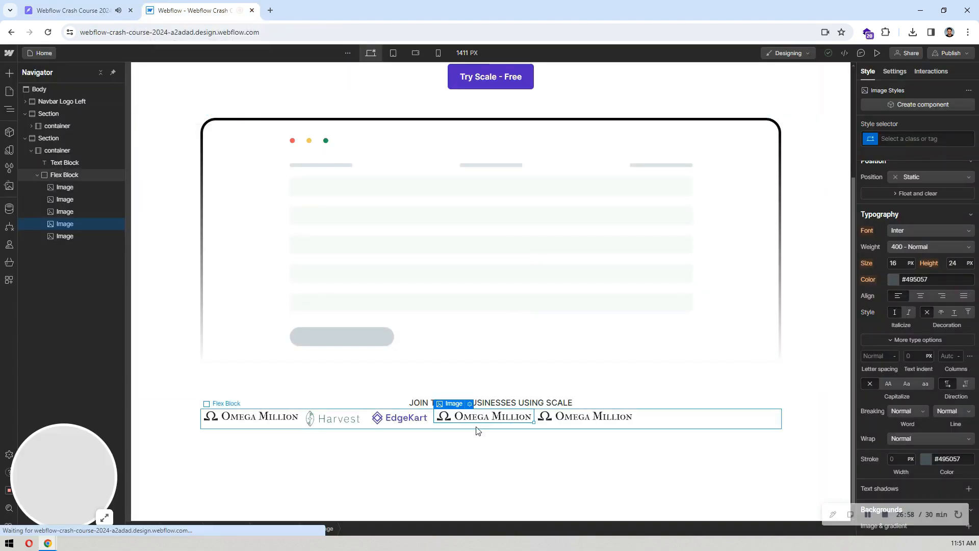
click(473, 406)
click(503, 281)
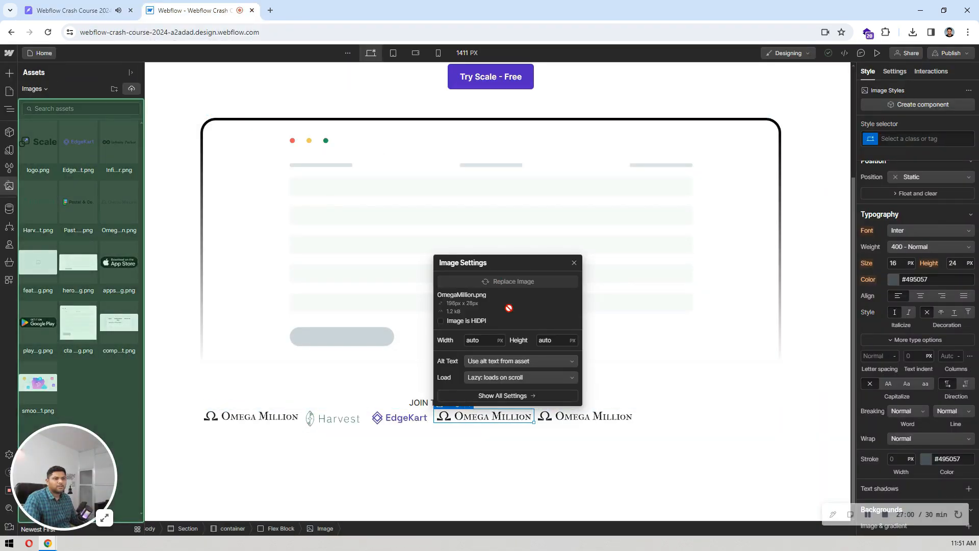
click(78, 206)
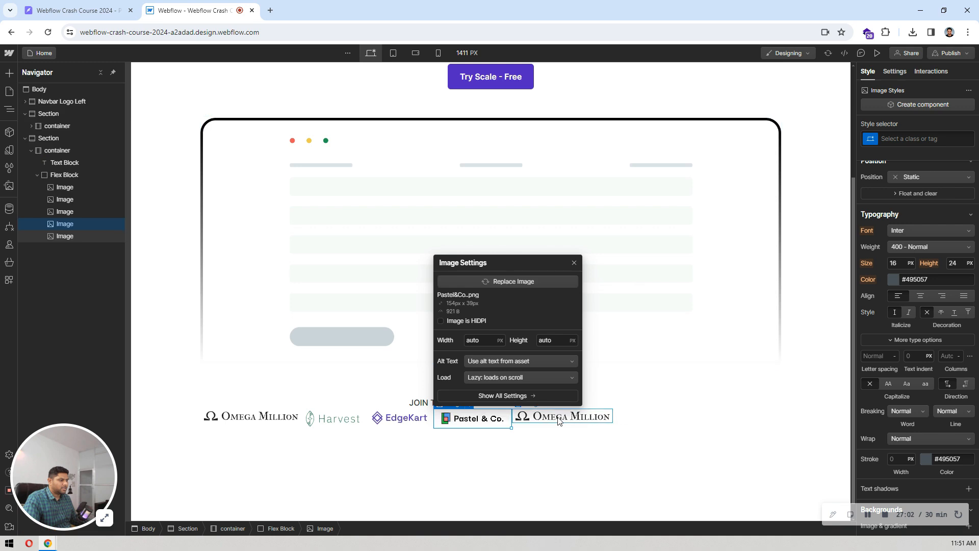
- Replace the fifth logo image in the row with InfinityParker.png
click(549, 415)
click(548, 404)
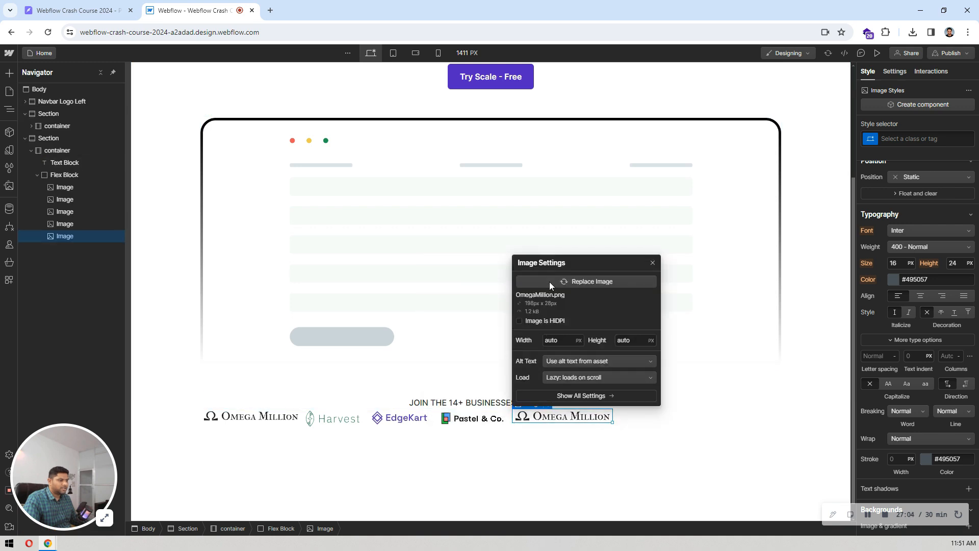
click(549, 282)
click(123, 142)
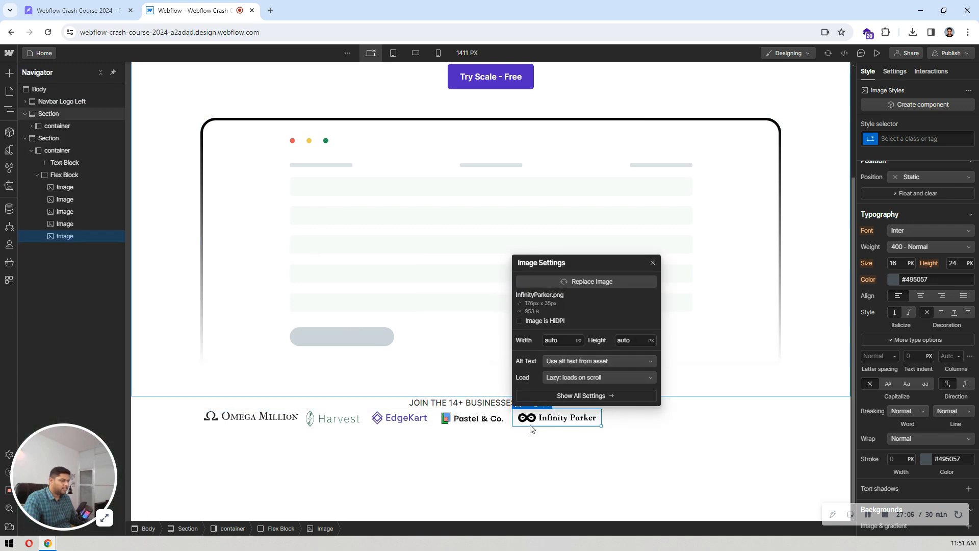
- Set the logo flex block's justify and align options to center
click(668, 425)
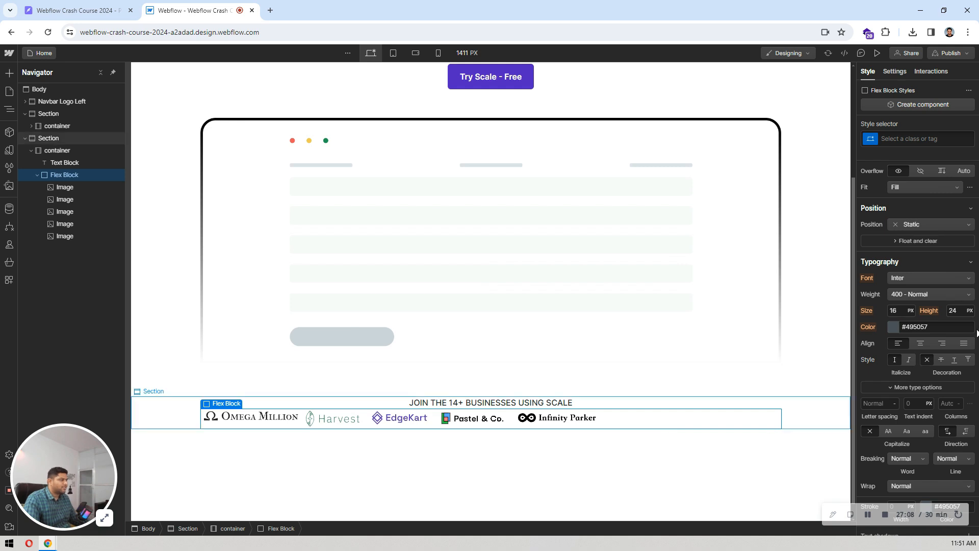
scroll(944, 329, up, 5)
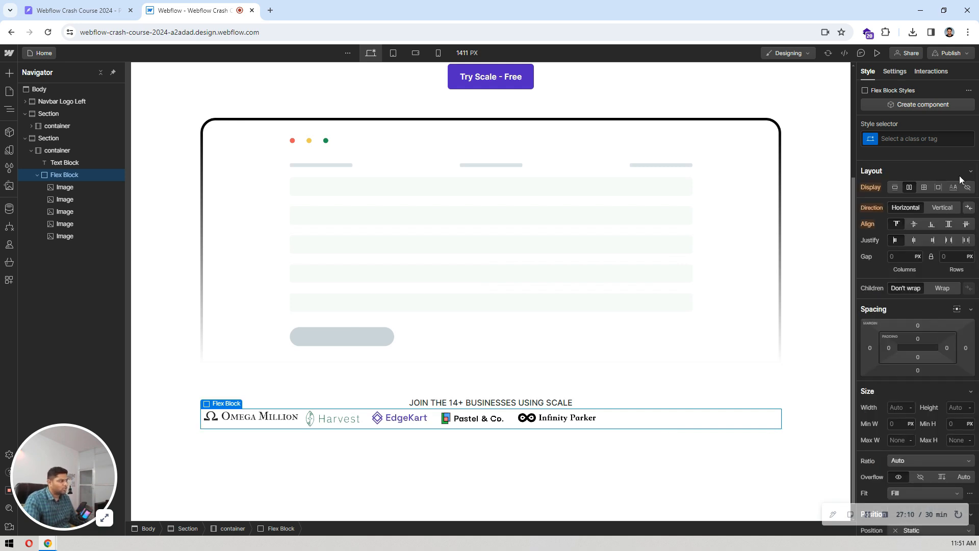
click(914, 241)
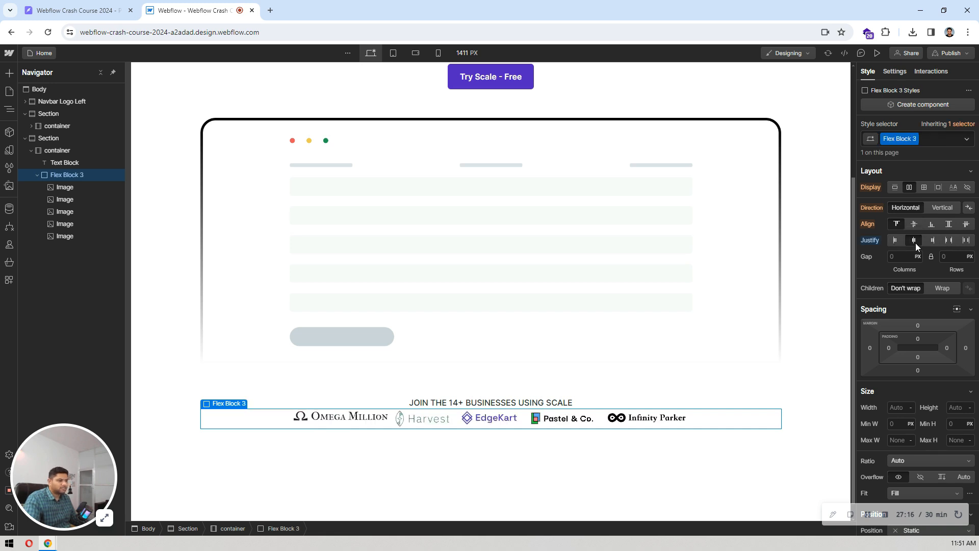
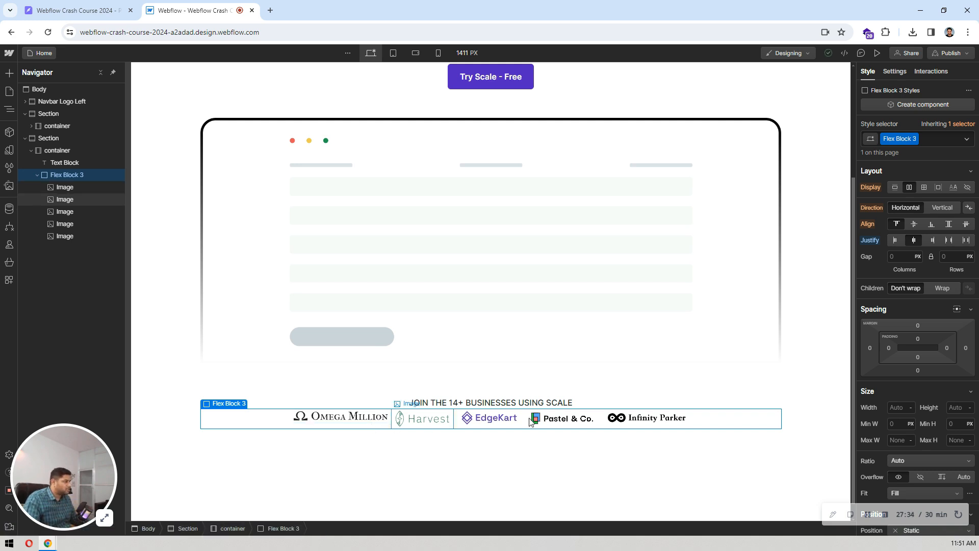
click(912, 225)
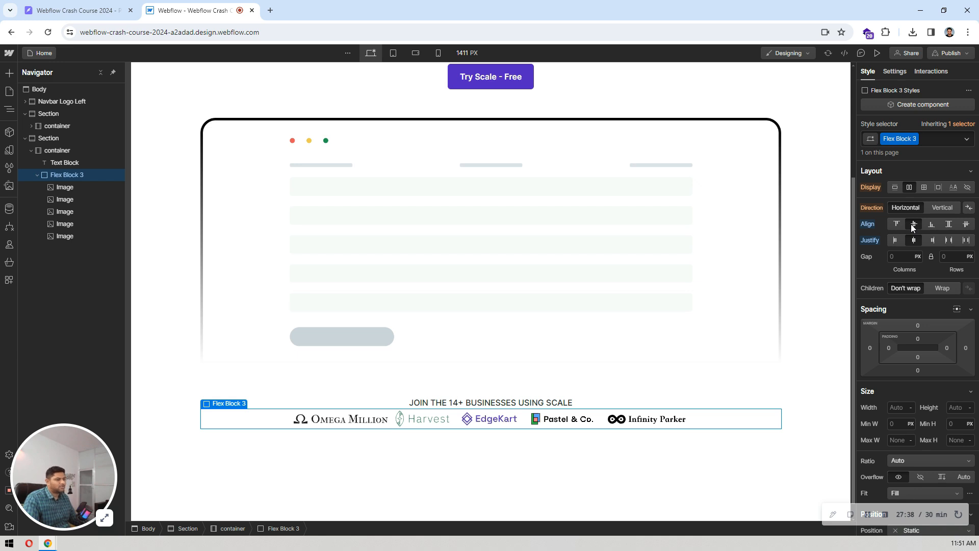
- Inspect the logo row's auto layout spacing in the Pixso design and return to Webflow
click(110, 9)
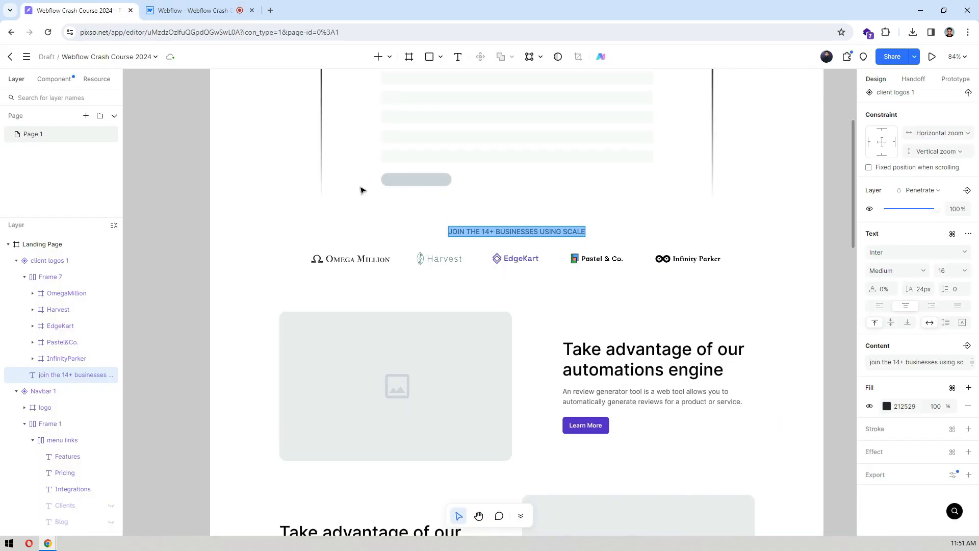
double_click(387, 260)
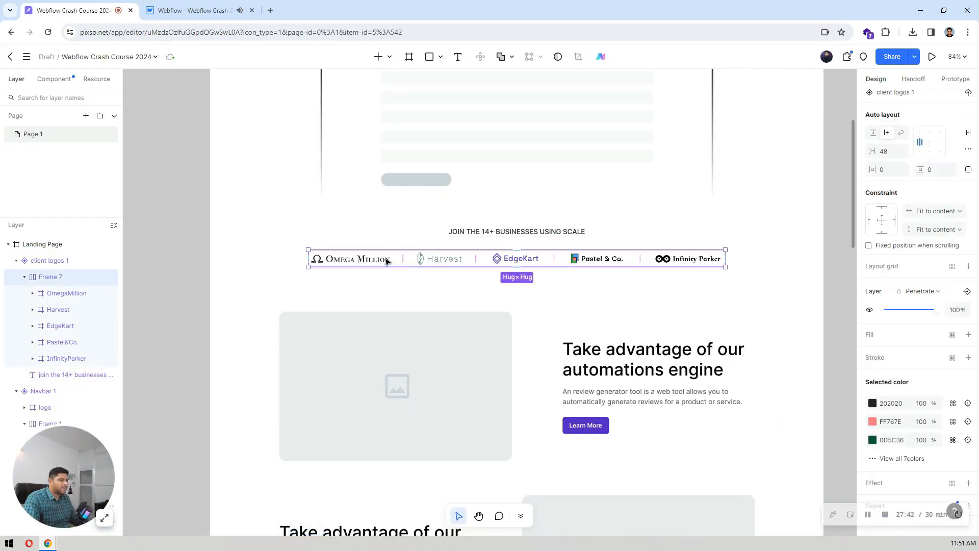
click(198, 10)
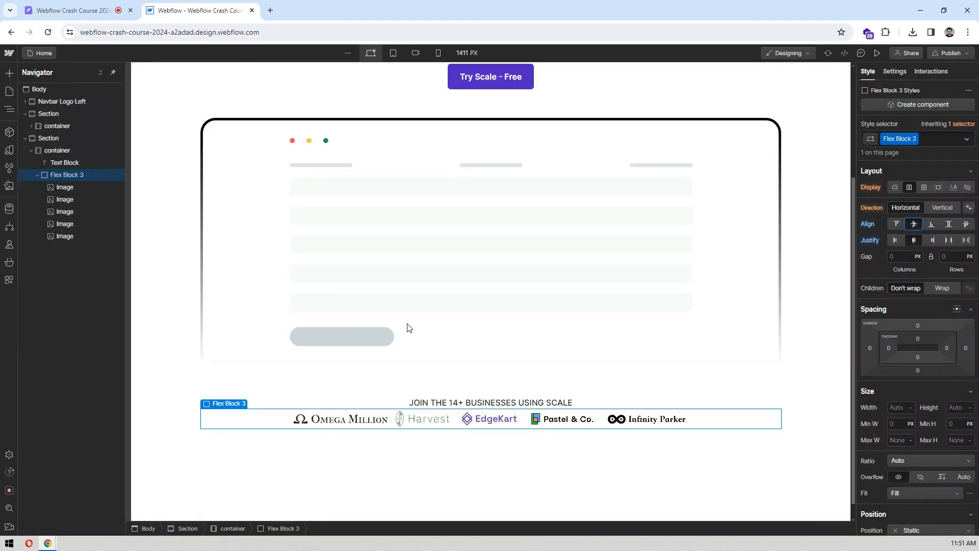
- Set the logo flex block's column gap to 48 px and compare the row with the Pixso design
click(901, 257)
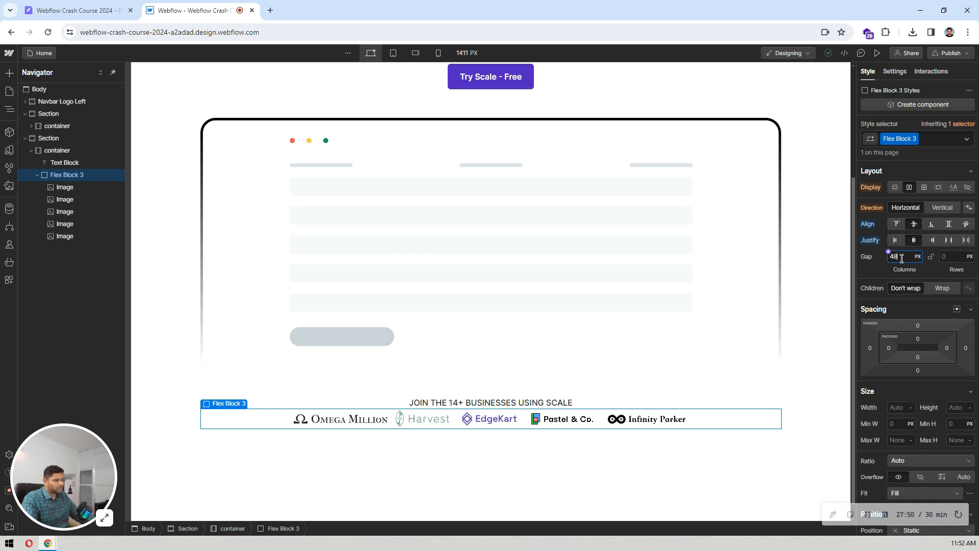
key(Return)
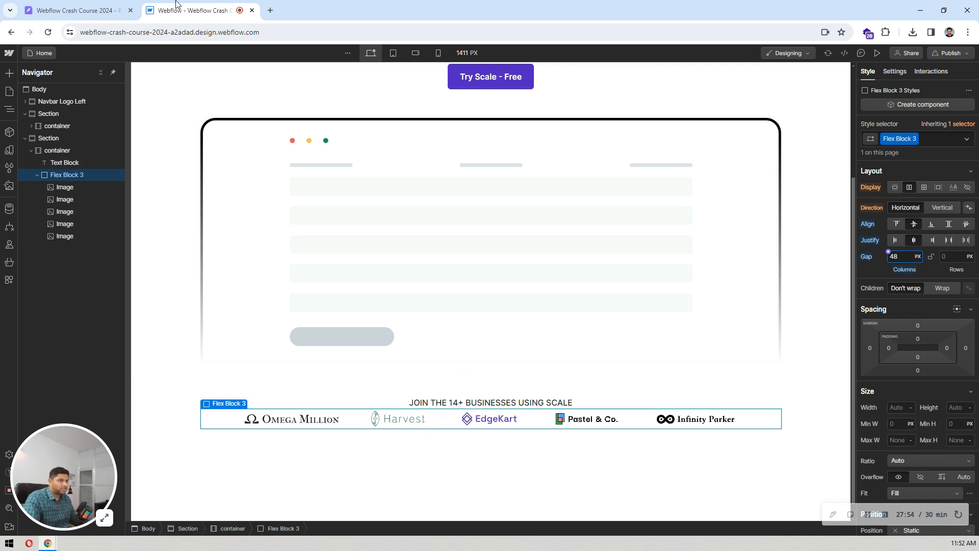
click(111, 7)
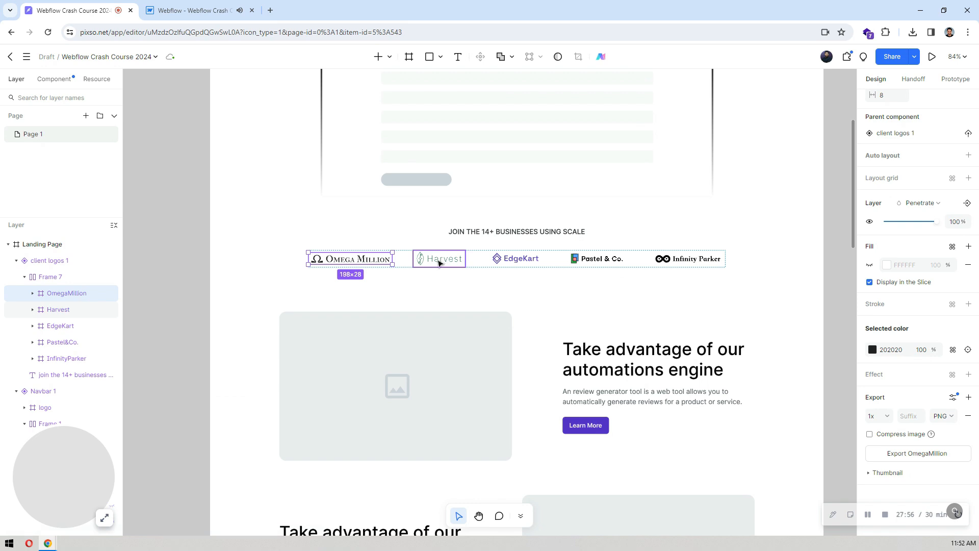
click(193, 11)
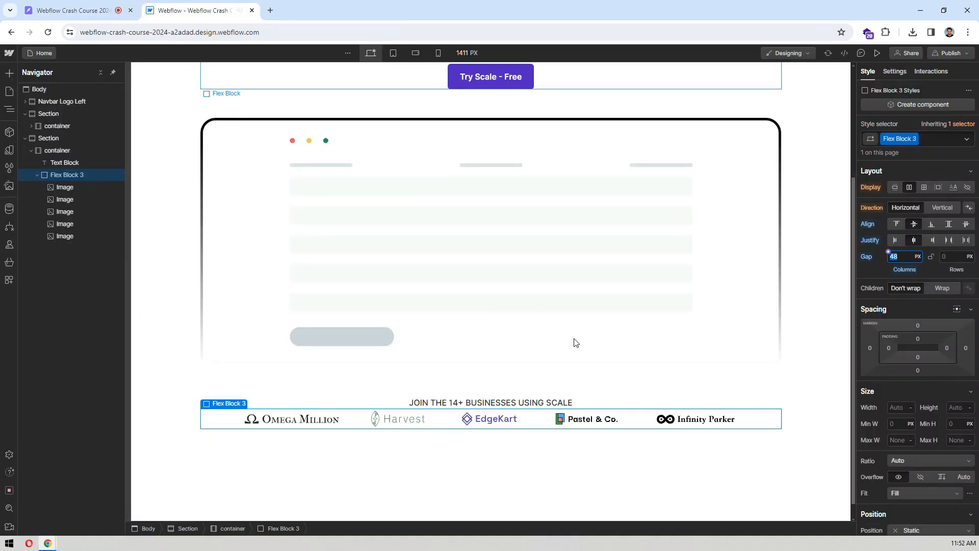
- Measure the vertical spacing between the heading text and the logo row in Pixso and return to Webflow
click(94, 14)
key(alt)
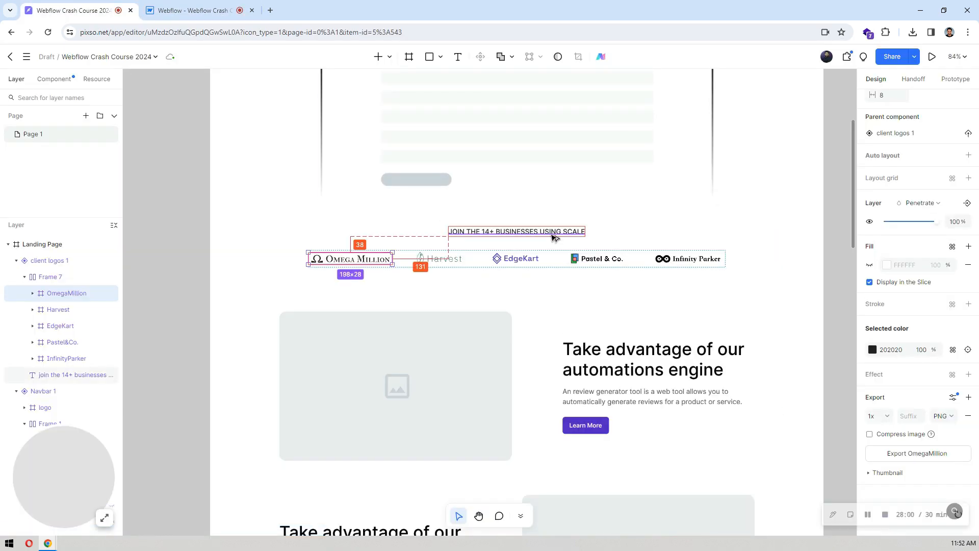
click(564, 259)
key(alt)
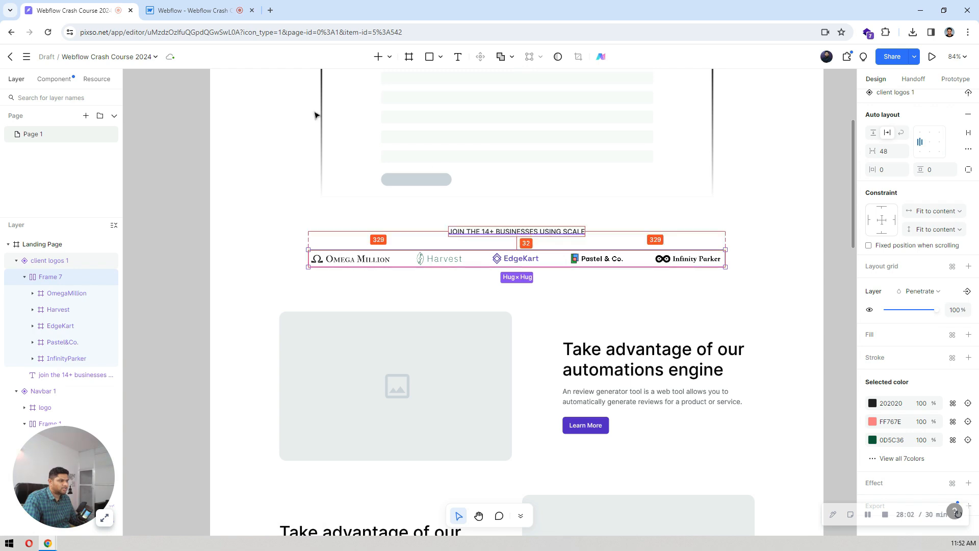
click(555, 233)
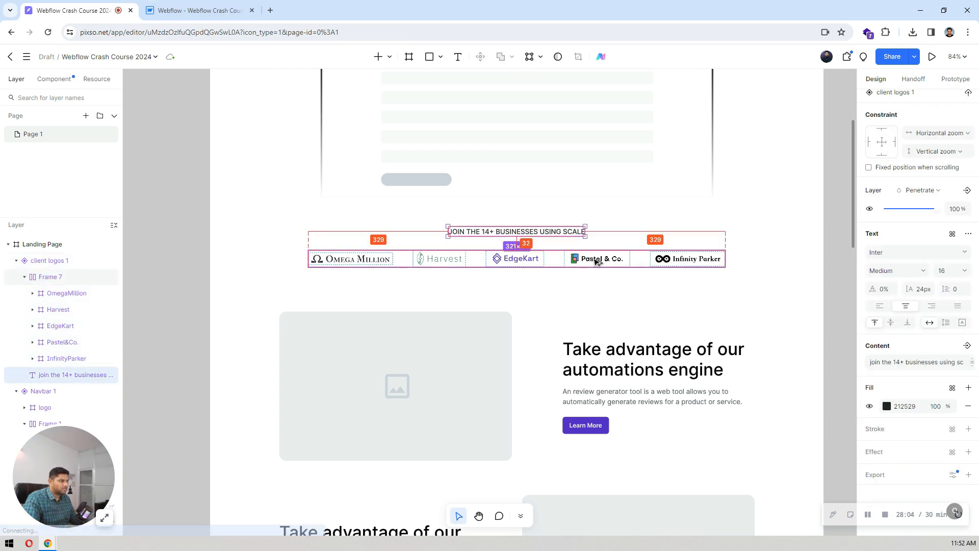
click(206, 10)
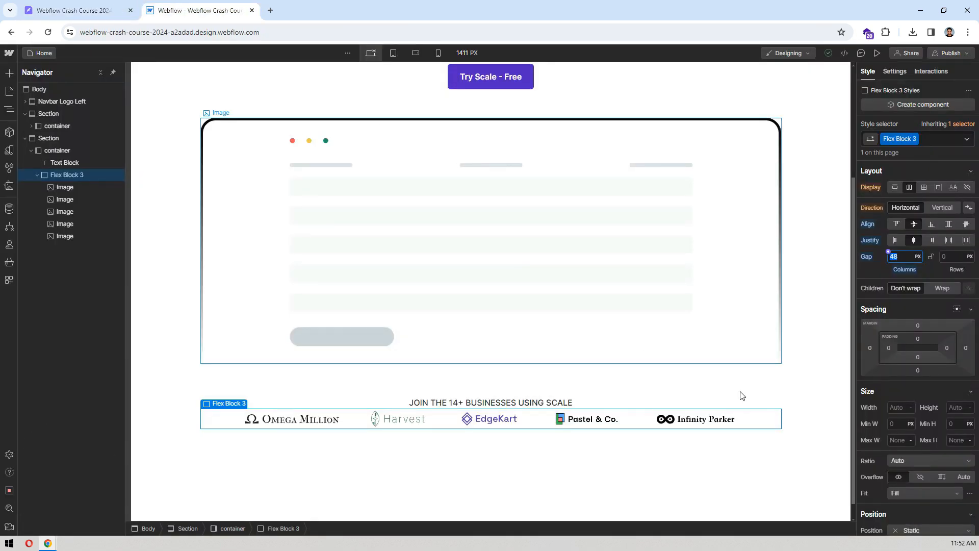
- Set the logo flex block's top margin to 32 px and deselect the block
click(918, 324)
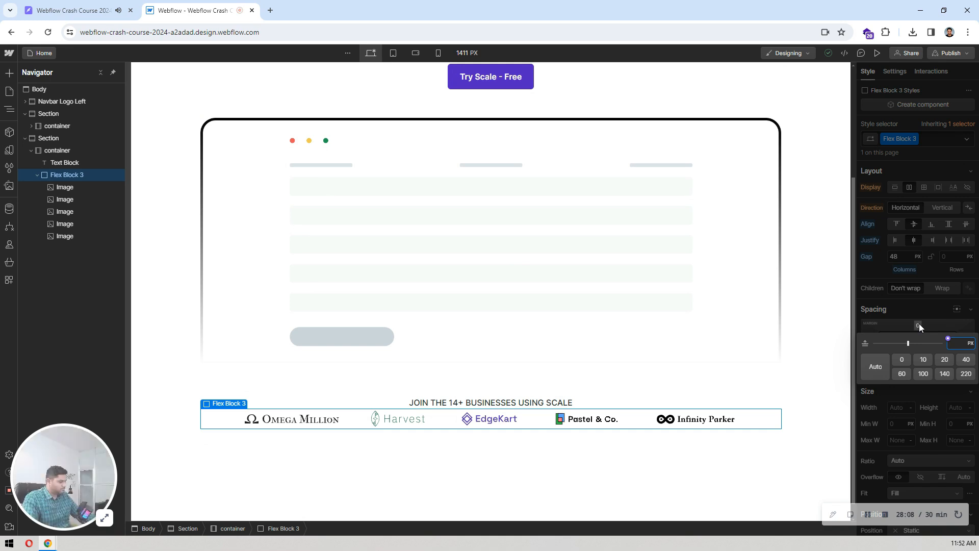
text(32)
key(Return)
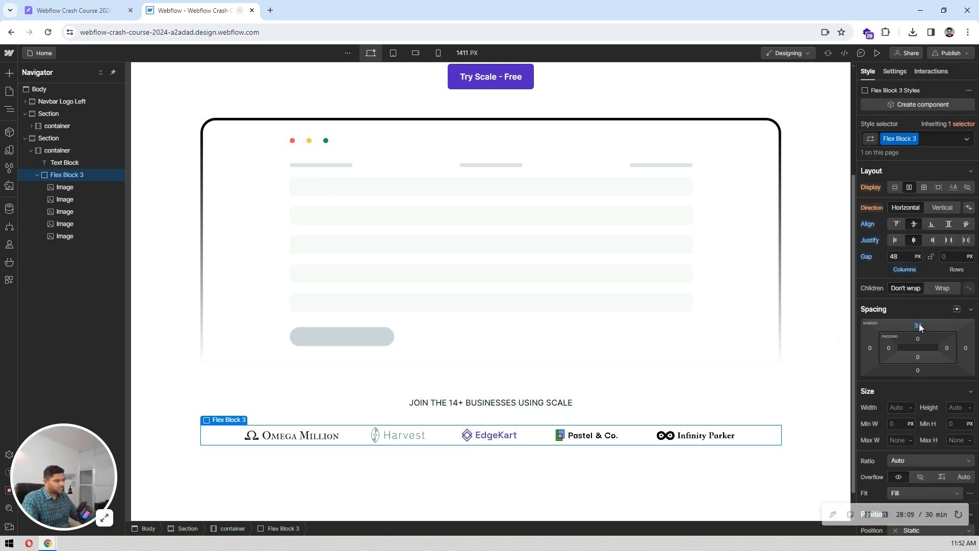
click(811, 365)
click(582, 484)
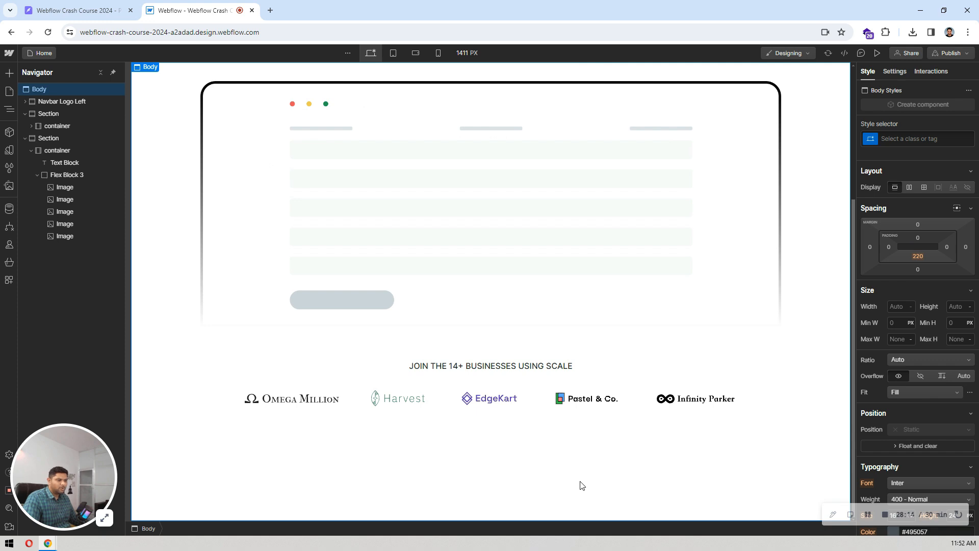
- Review the built page, examine the alternating image-and-text feature sections below the logos in Pixso, and return to Webflow
scroll(582, 485, up, 4)
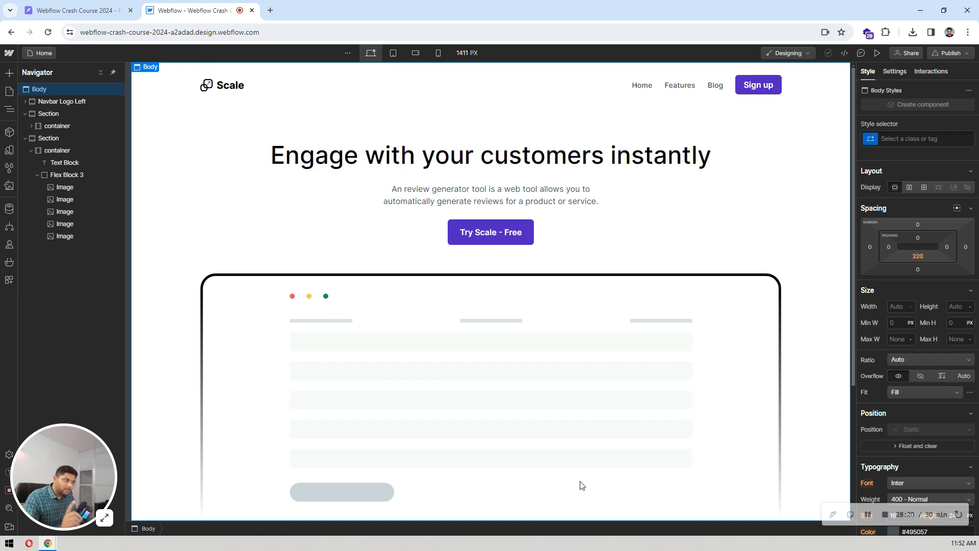
scroll(544, 286, down, 4)
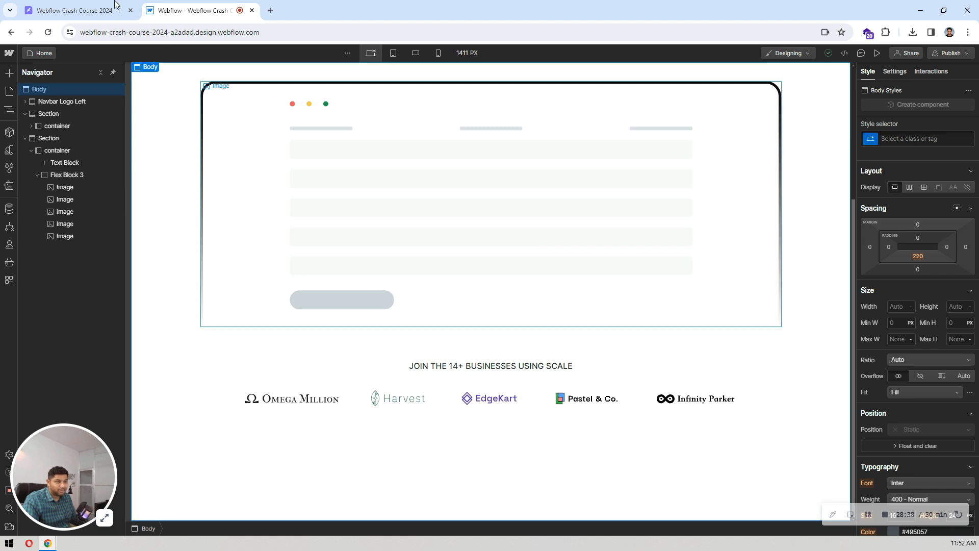
key(ctrl+shift+Tab)
scroll(529, 262, down, 3)
scroll(445, 255, down, 10)
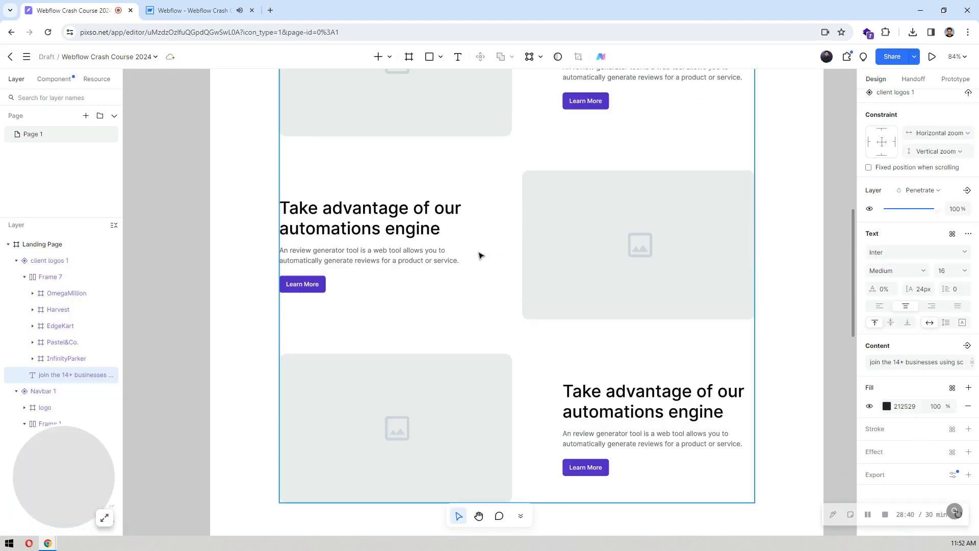
key(ctrl+Tab)
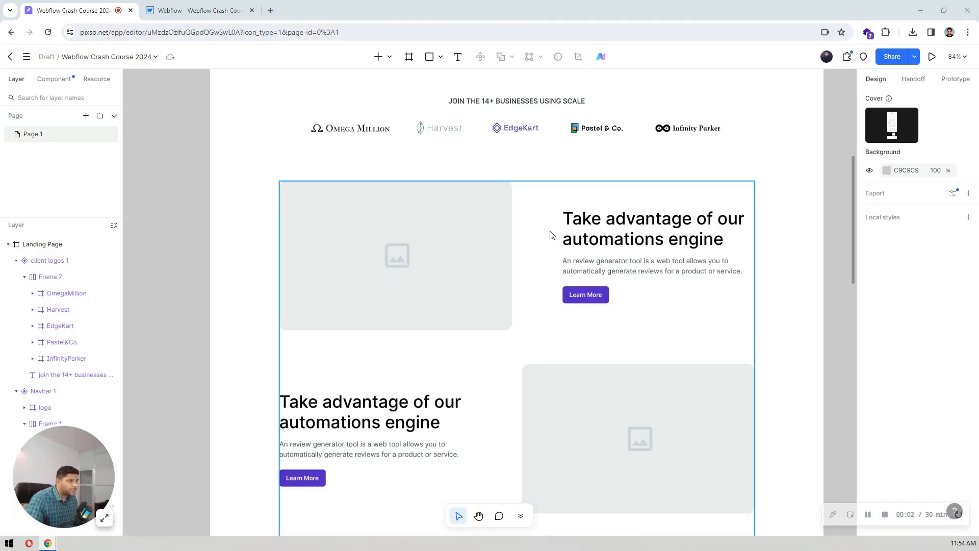
scroll(551, 235, down, 3)
scroll(527, 231, up, 1)
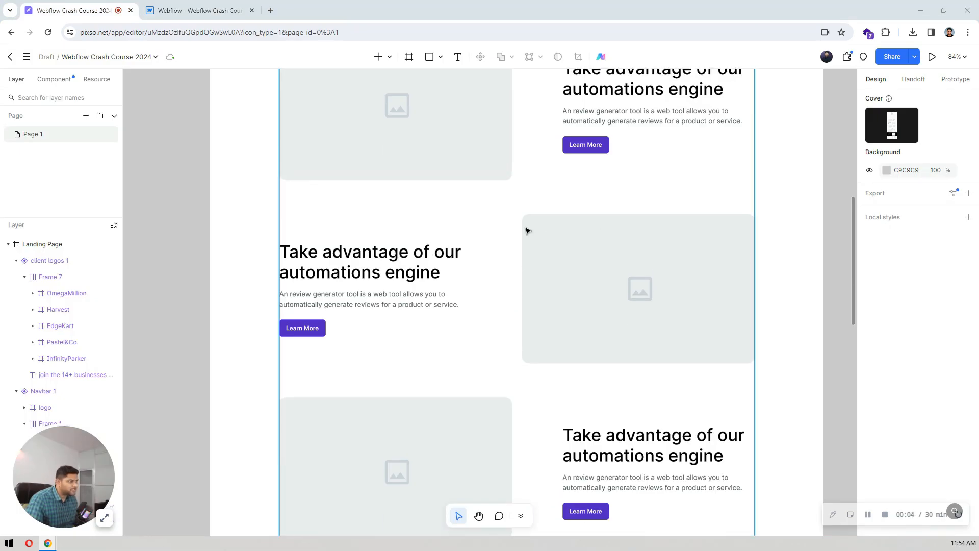
scroll(527, 231, up, 12)
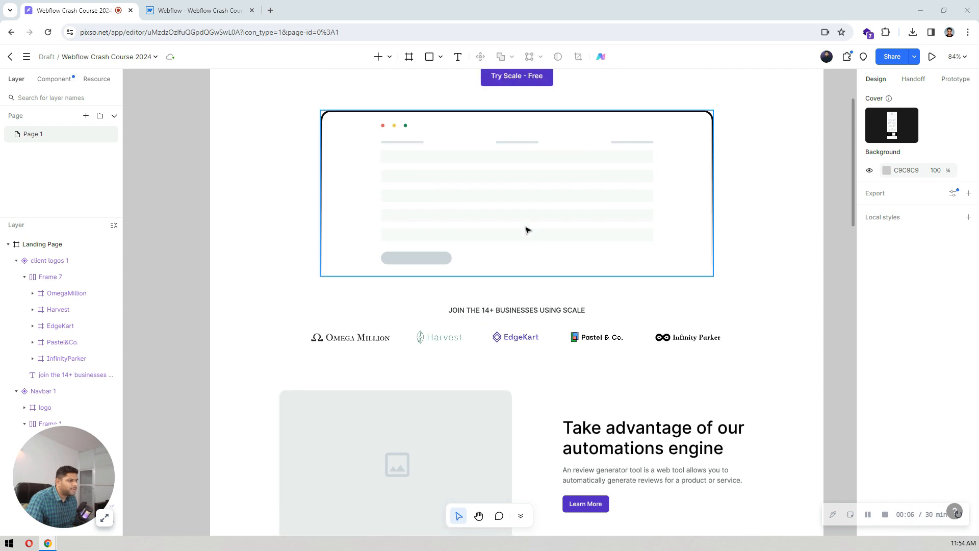
scroll(527, 231, up, 2)
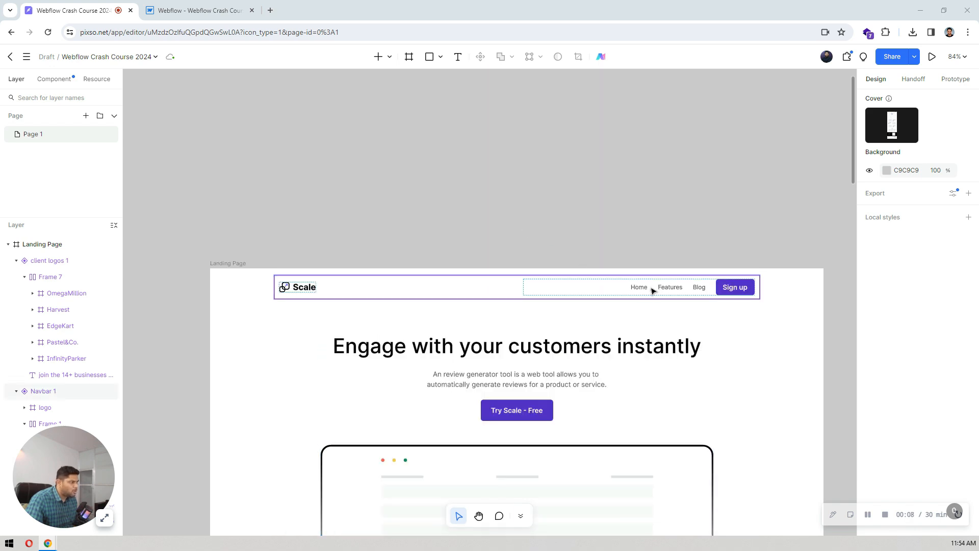
scroll(568, 206, down, 1)
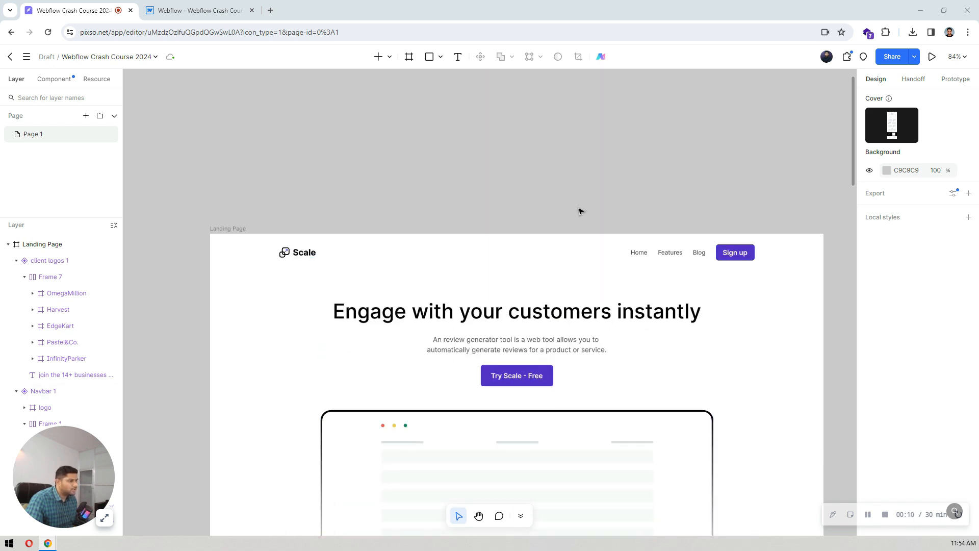
scroll(580, 211, down, 18)
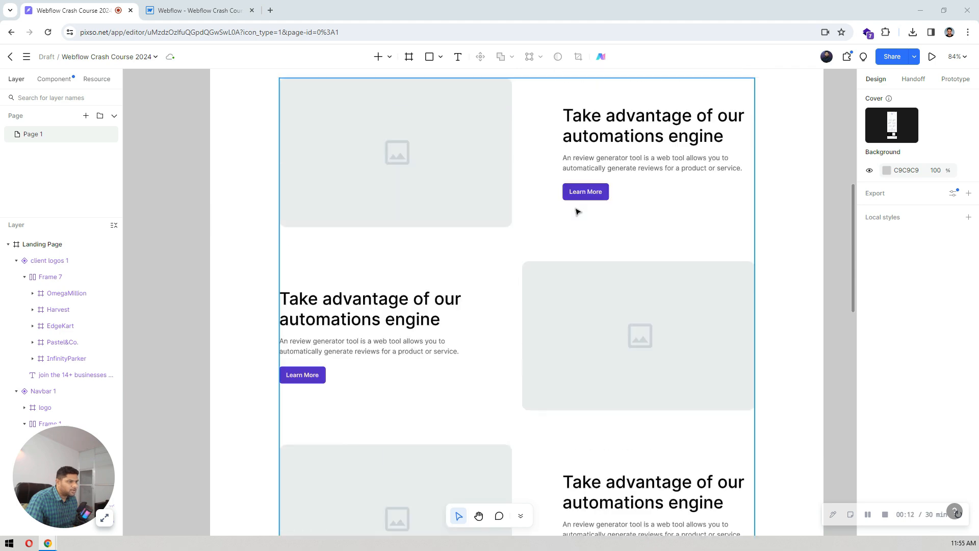
scroll(577, 211, up, 1)
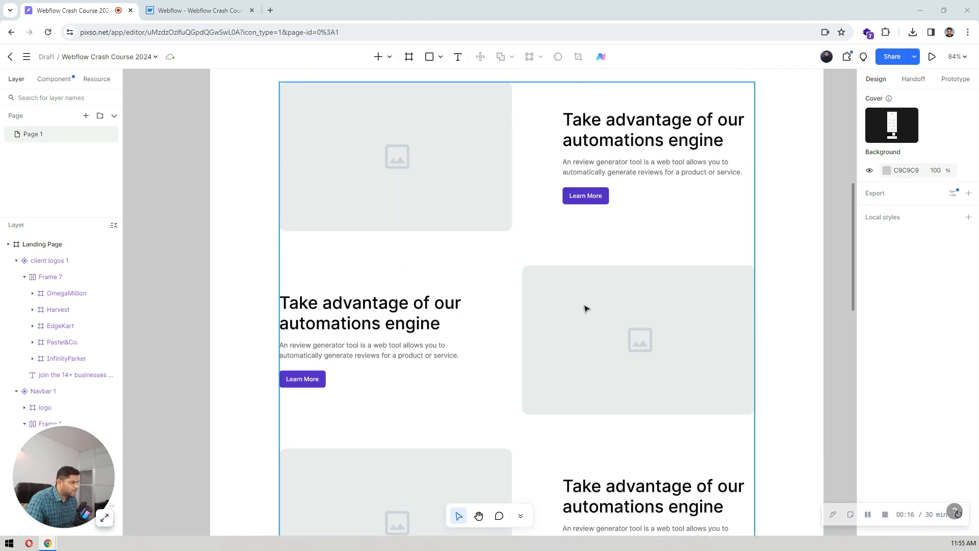
scroll(447, 325, down, 5)
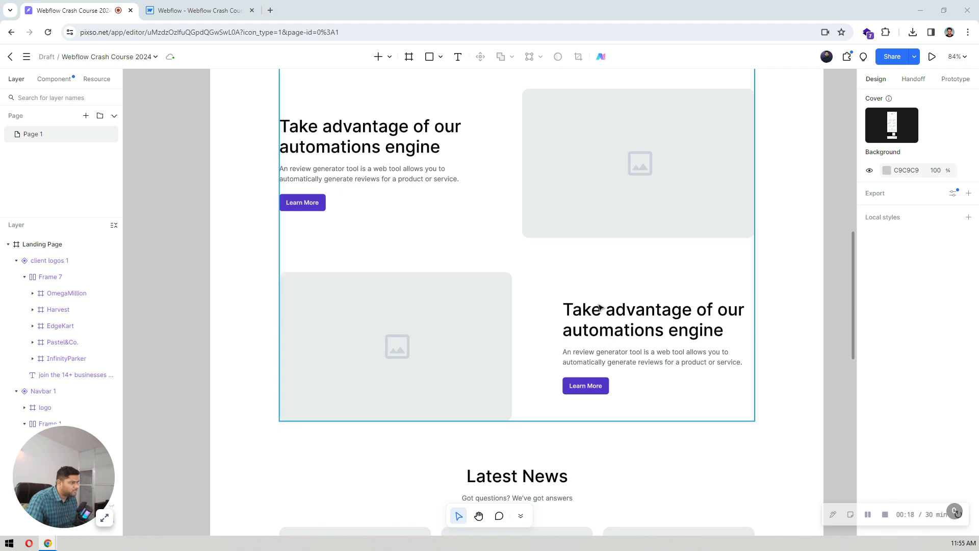
scroll(524, 284, up, 7)
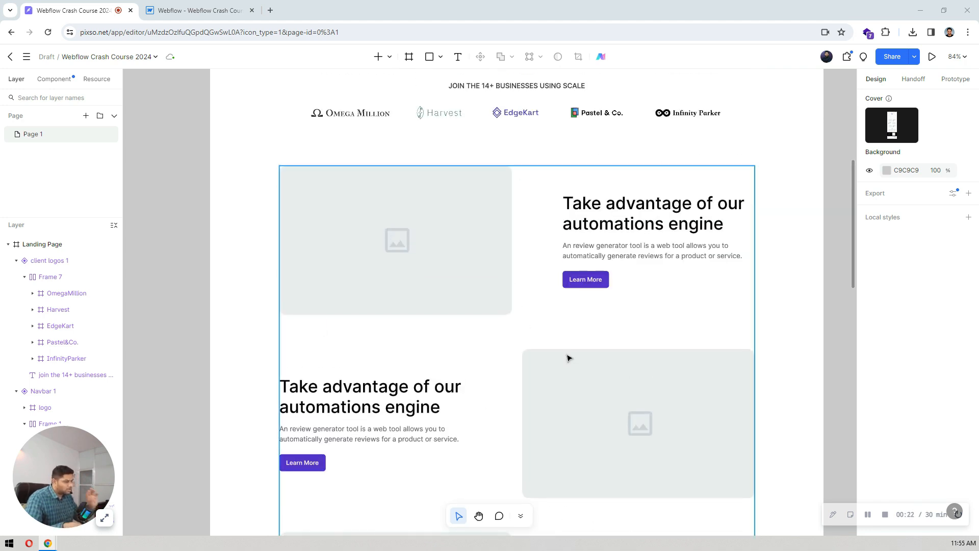
click(167, 4)
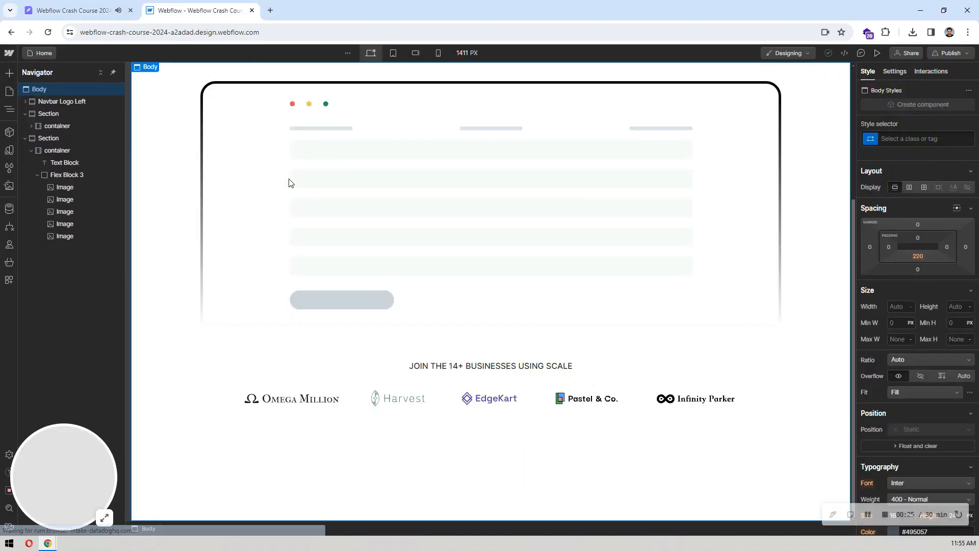
- Collapse the element tree and add a new section at the end of the page body
click(99, 76)
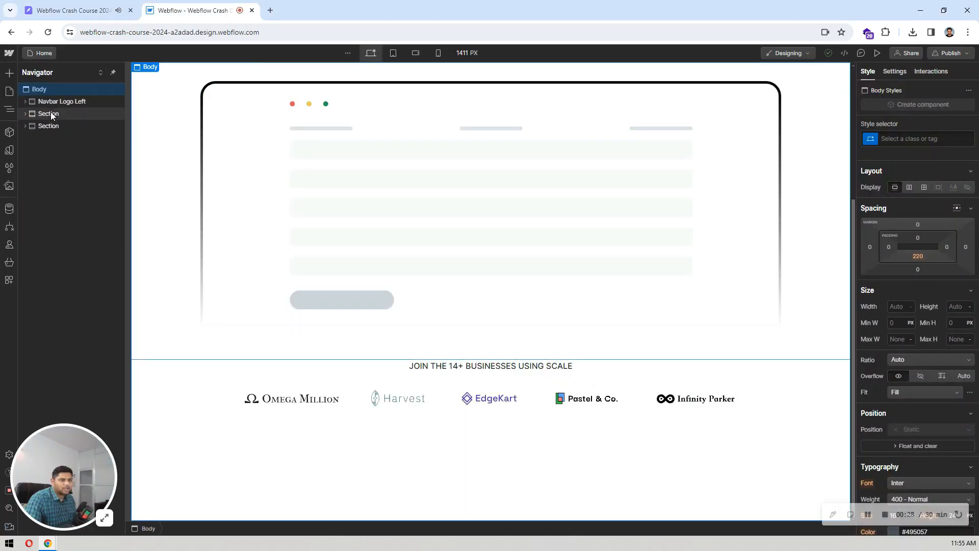
click(50, 114)
click(54, 88)
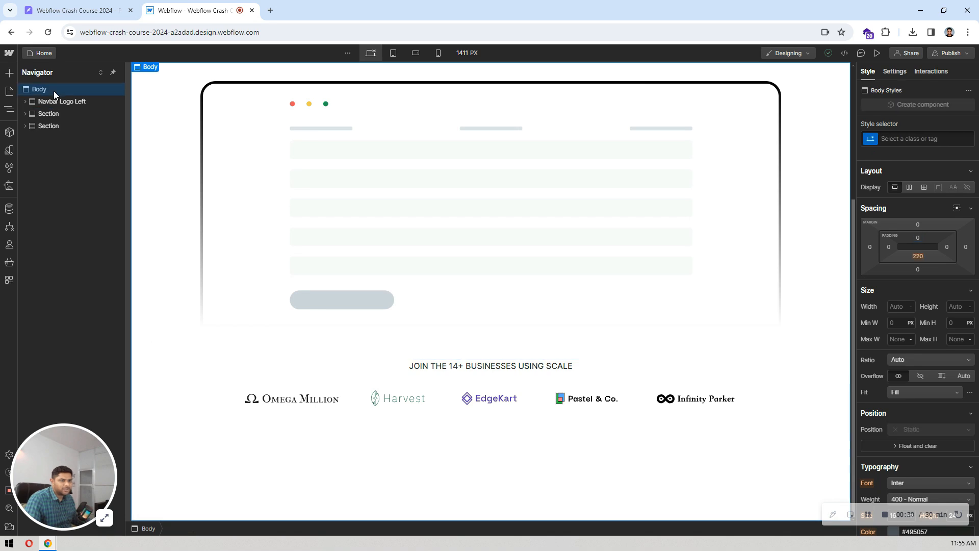
key(ctrl+k)
text(sect)
key(Return)
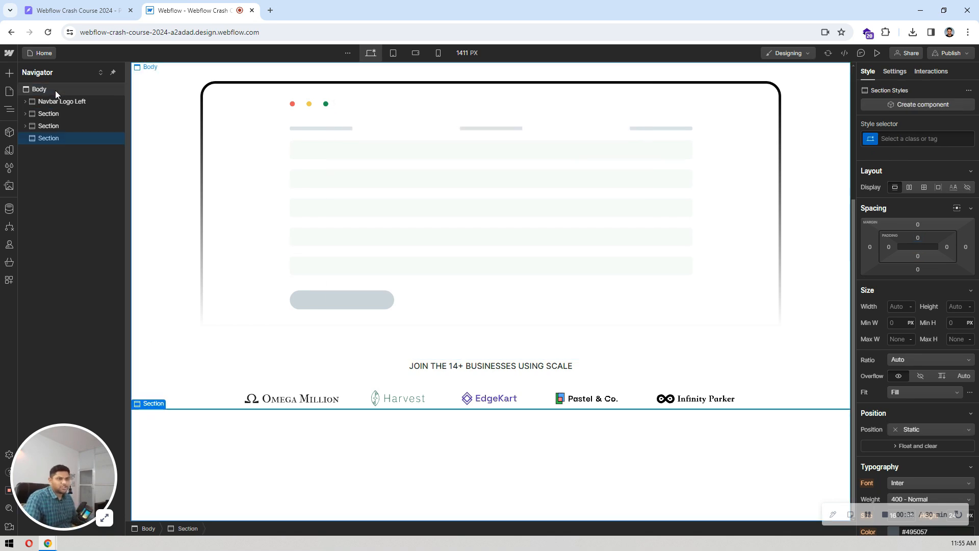
- Add a container inside the new empty section
key(ctrl+k)
text(container)
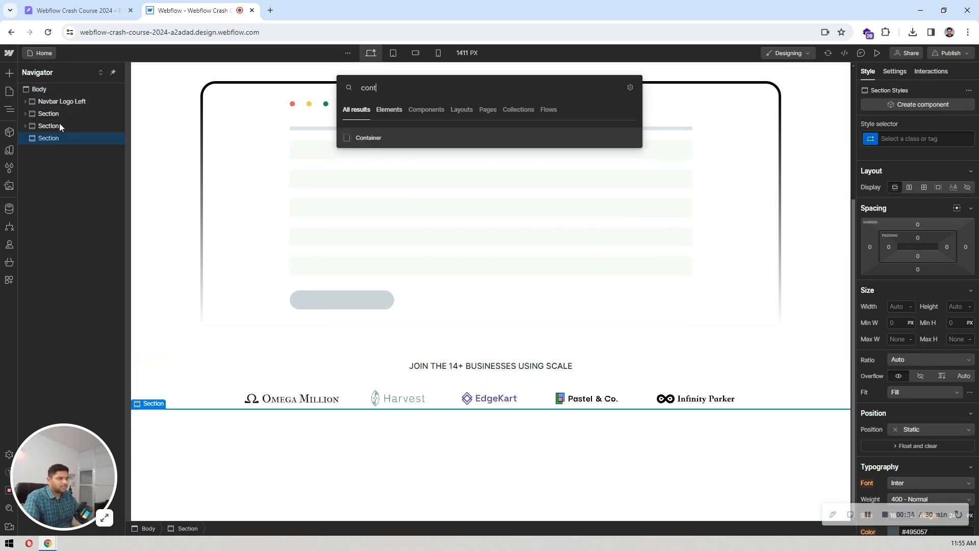
key(Return)
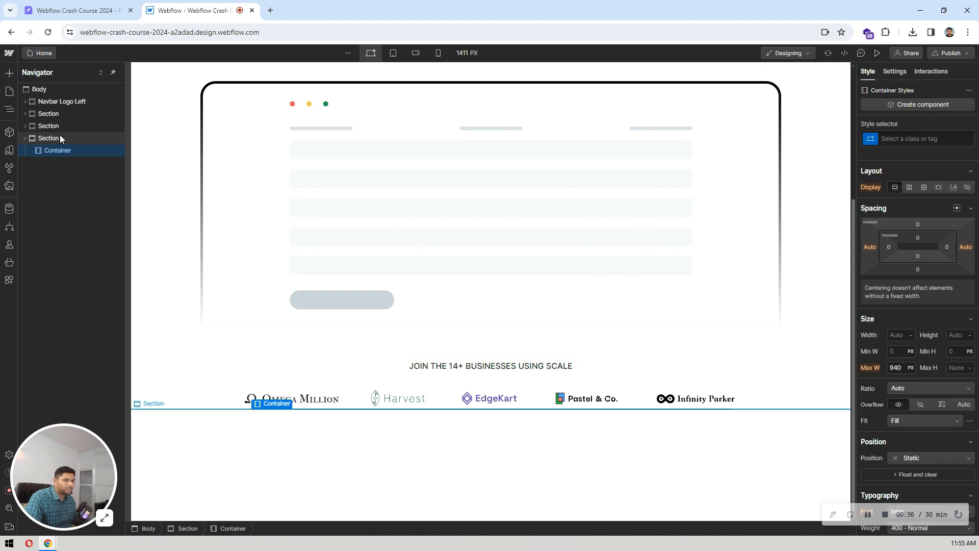
- Create the class page-section on the new section
click(59, 136)
click(899, 137)
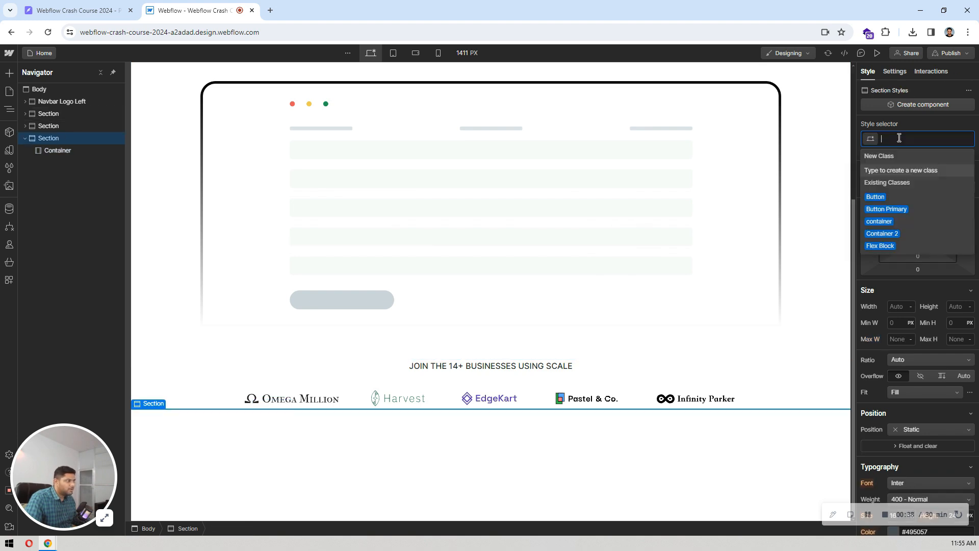
text(sec)
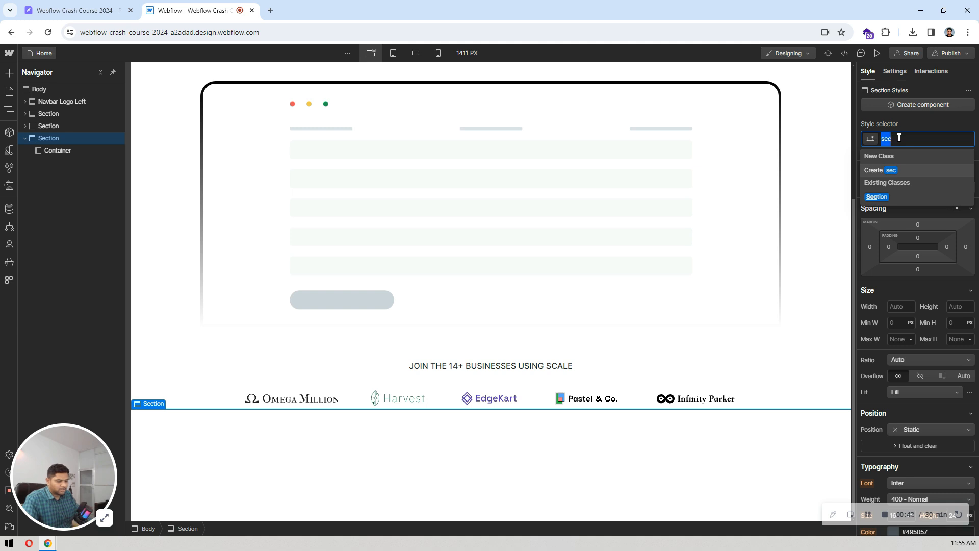
text(page-)
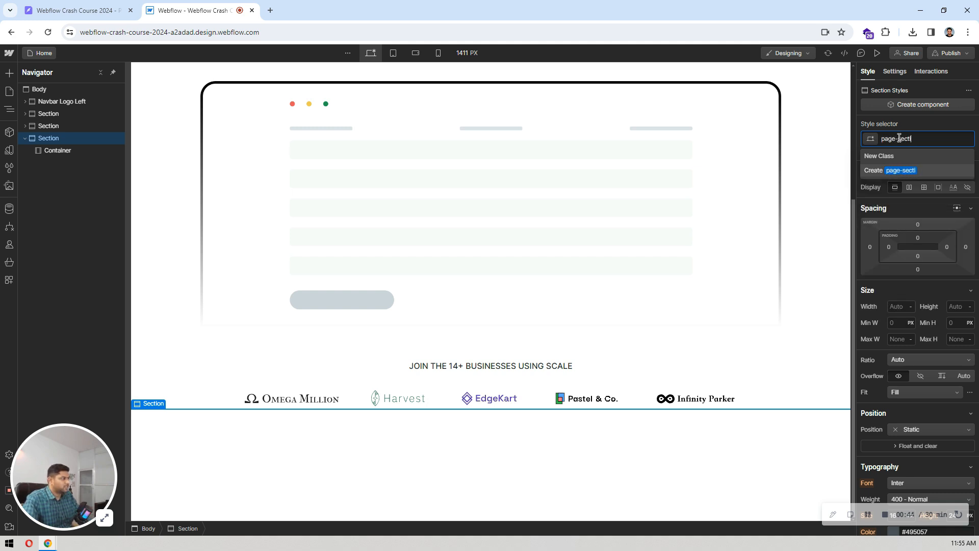
text(section)
key(Return)
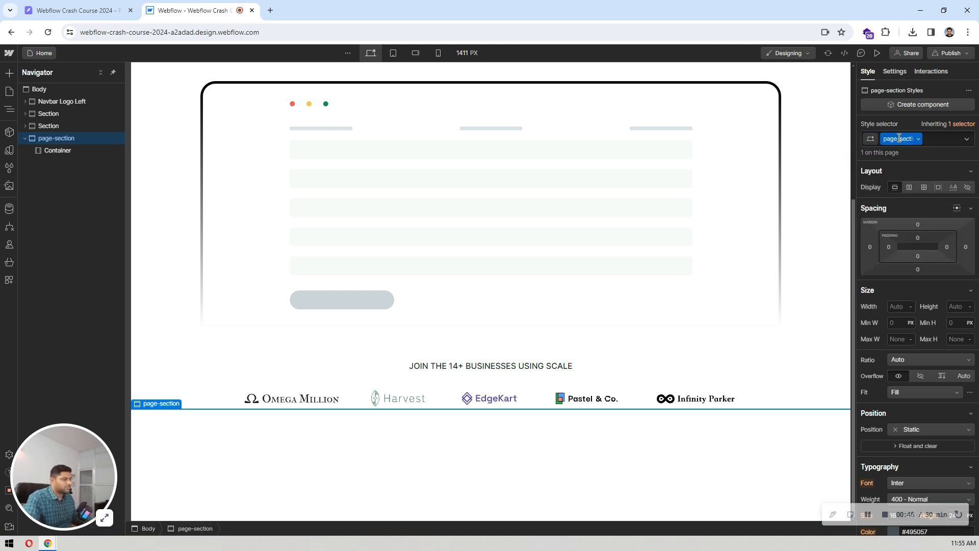
- Check the spacing between the client logos and the first feature section in Pixso and return to Webflow
click(97, 10)
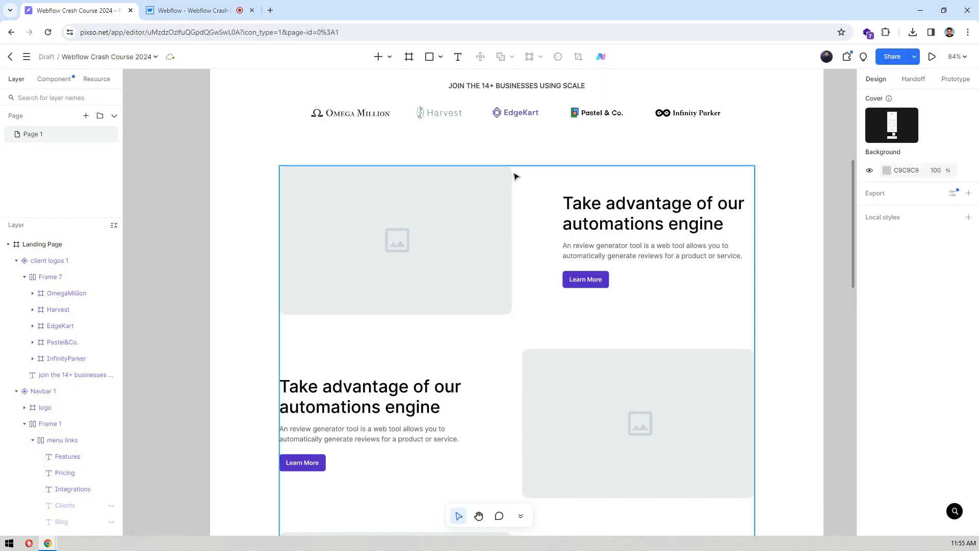
click(517, 117)
key(ctrl+Tab)
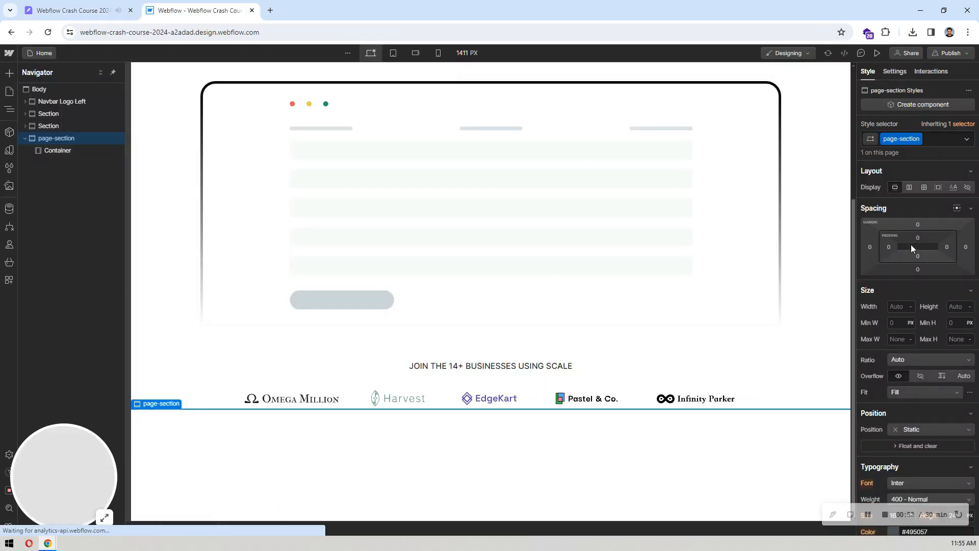
- Set the page-section's top and bottom padding to 104 px
click(915, 239)
text(1)
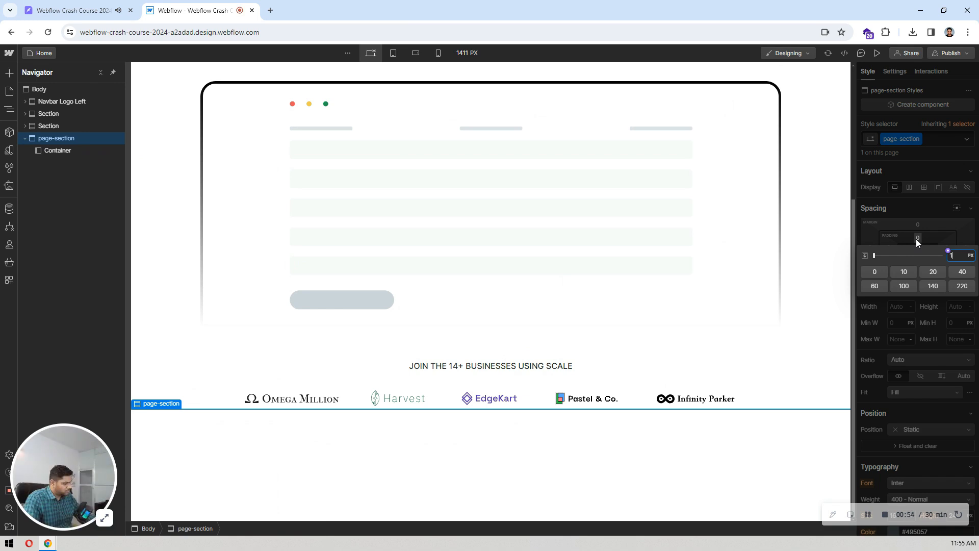
text(04)
key(Return)
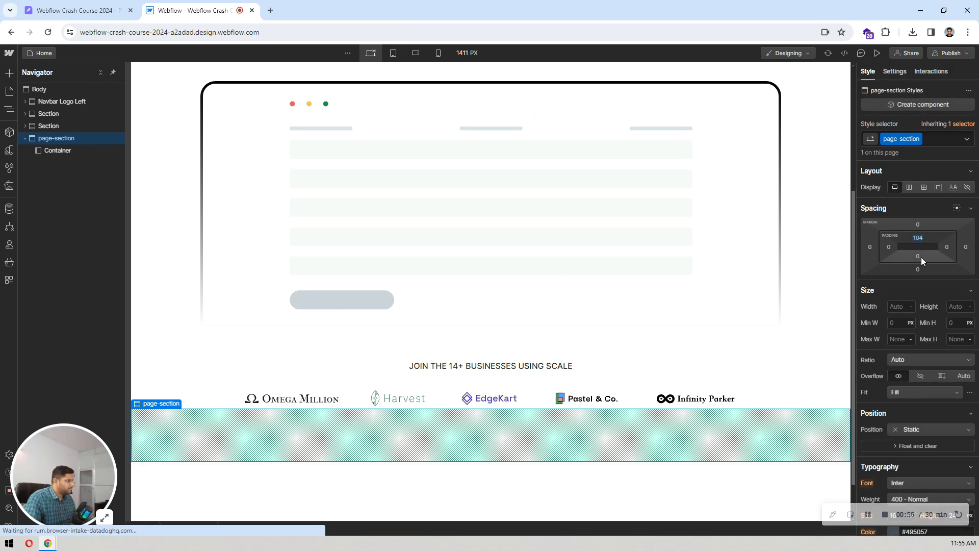
click(919, 255)
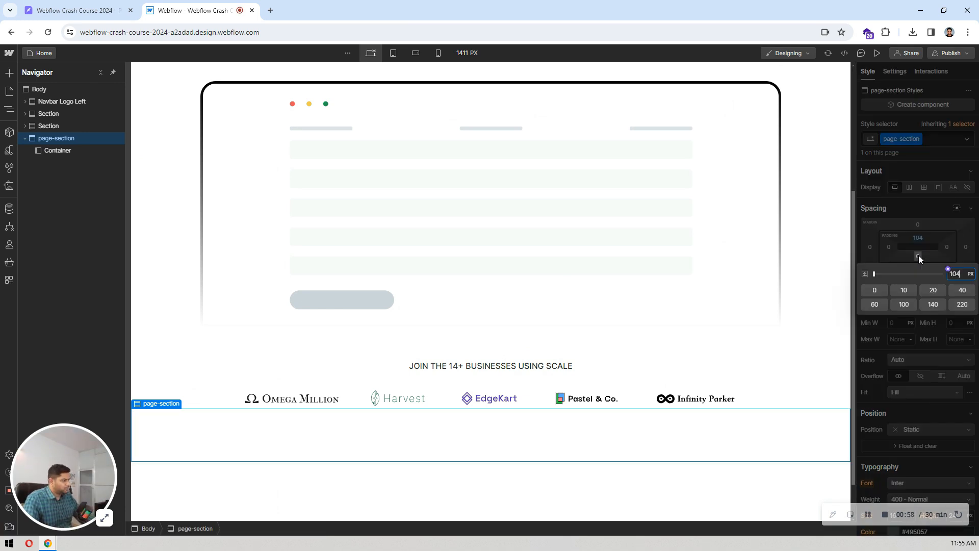
text(104)
key(Return)
scroll(535, 321, down, 2)
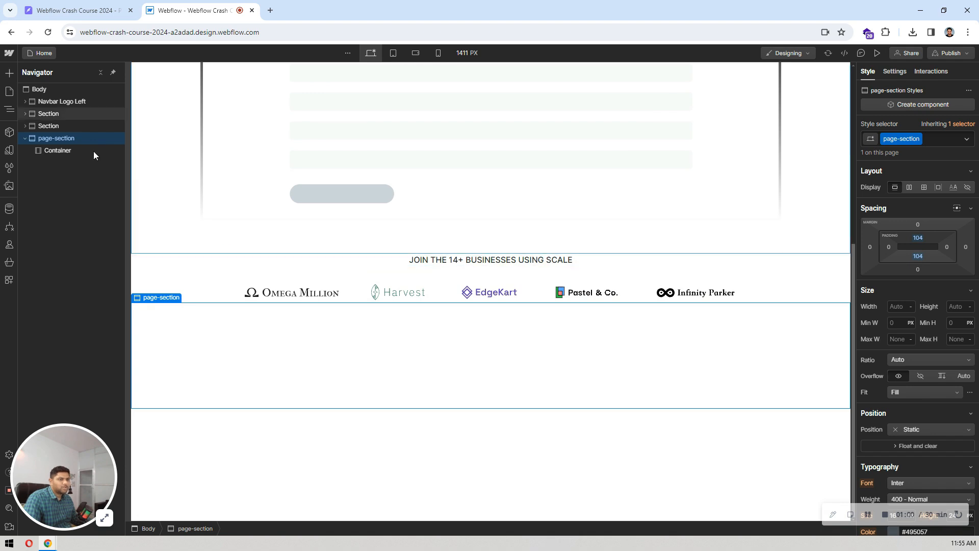
- Apply the existing class container to the container inside page-section
click(70, 148)
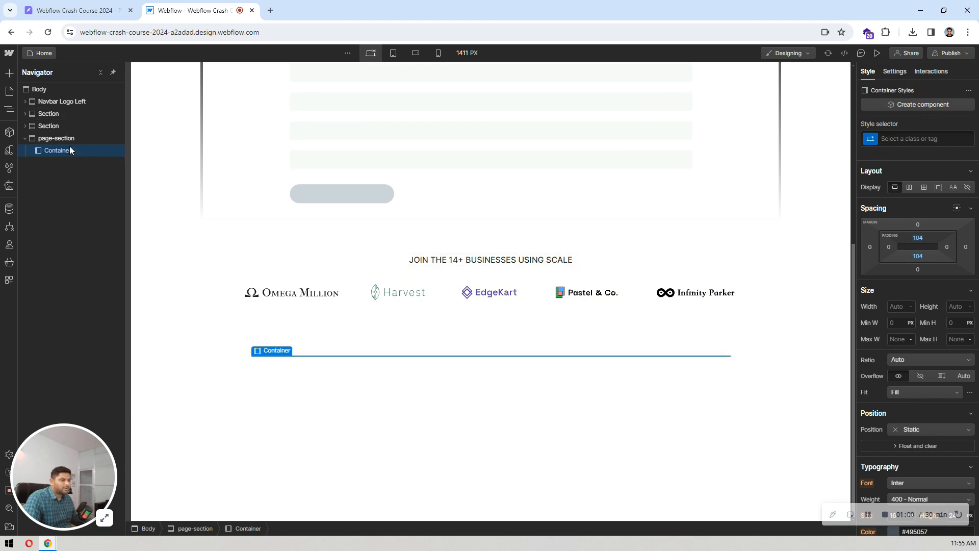
click(67, 10)
click(190, 11)
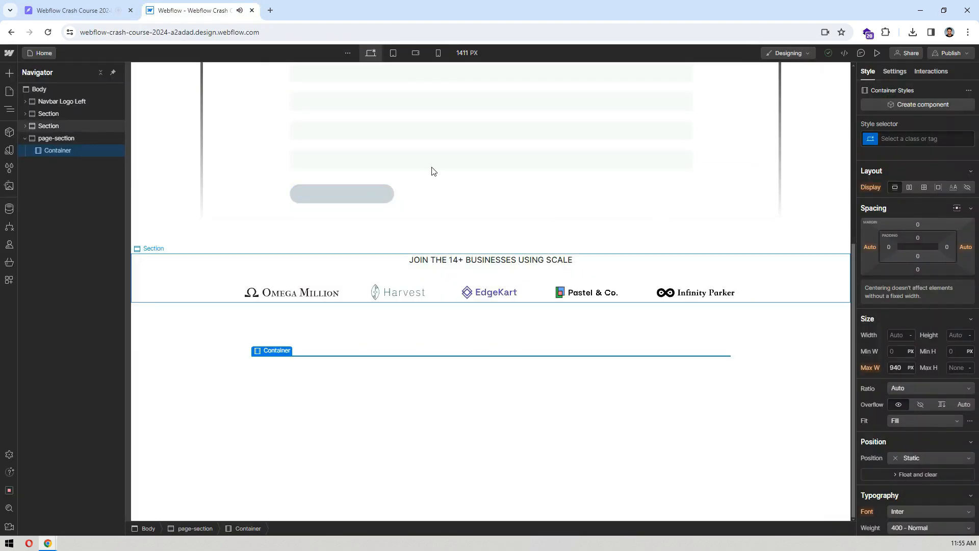
click(933, 142)
text(conta)
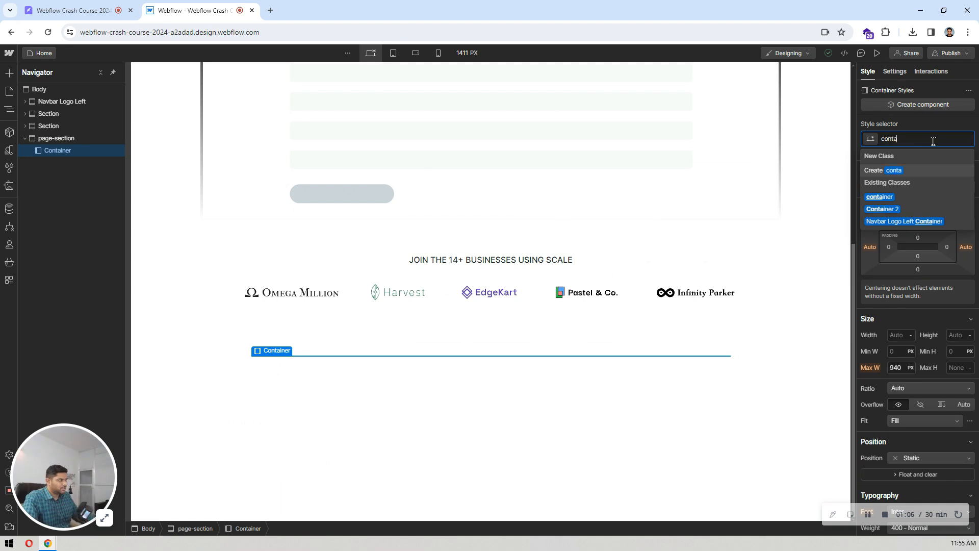
click(908, 197)
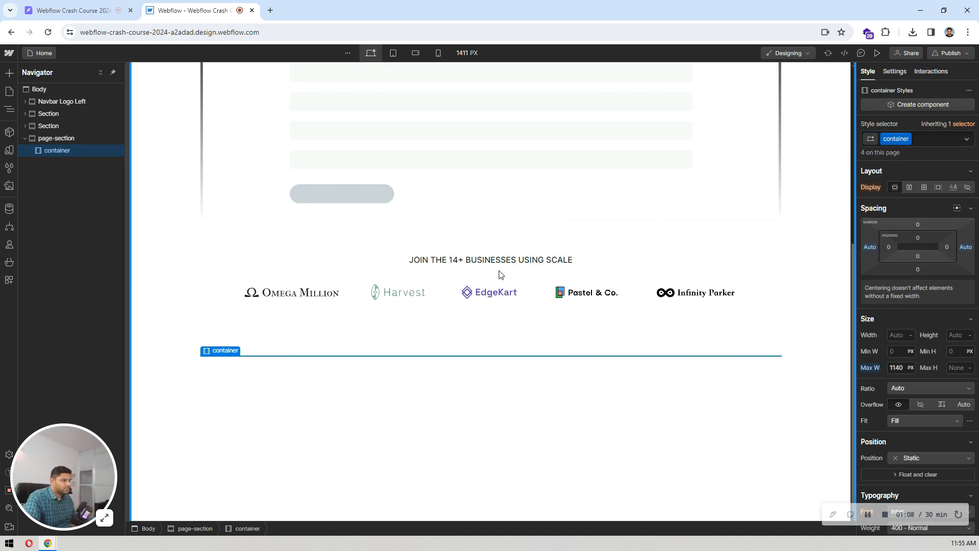
- Review the feature rows in Pixso, then add a grid inside the Webflow container and delete its second row
click(61, 6)
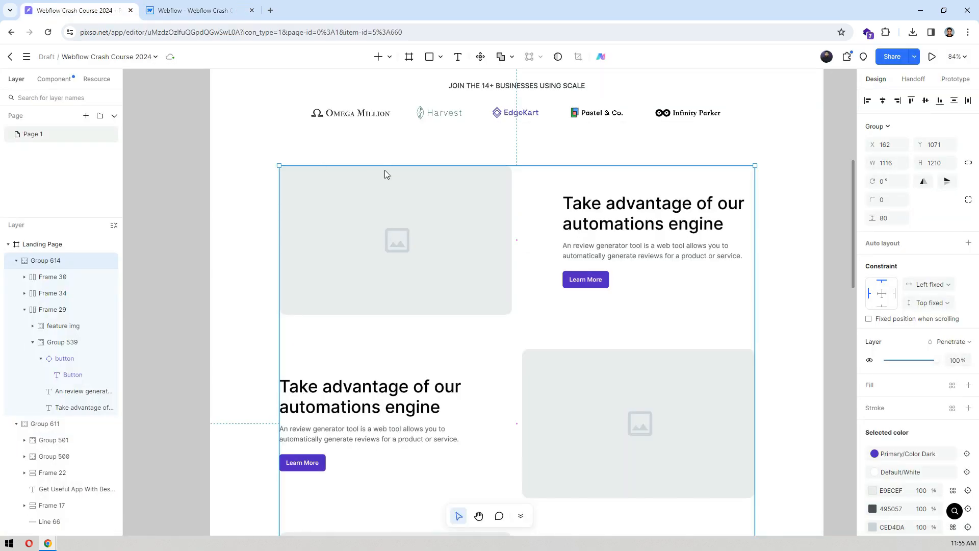
scroll(384, 170, down, 2)
scroll(386, 172, up, 2)
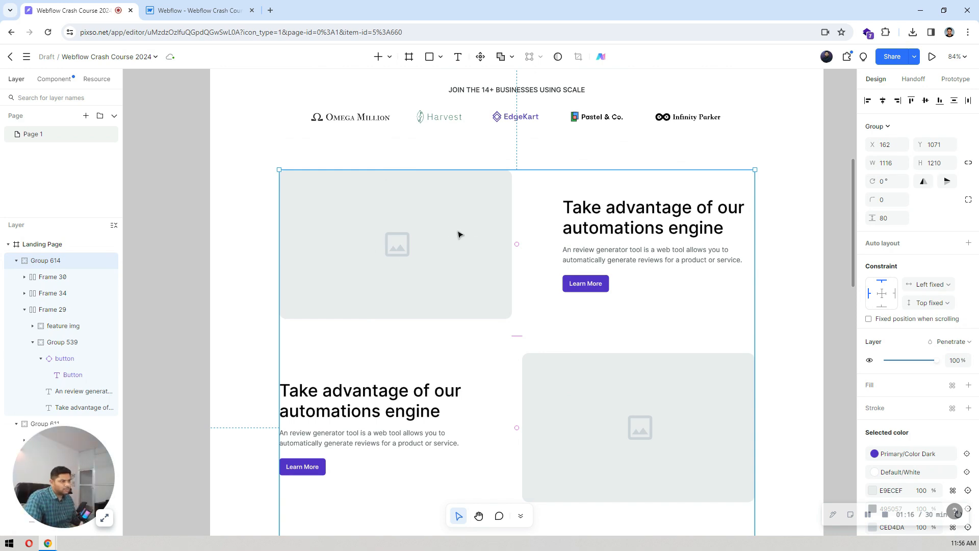
click(219, 6)
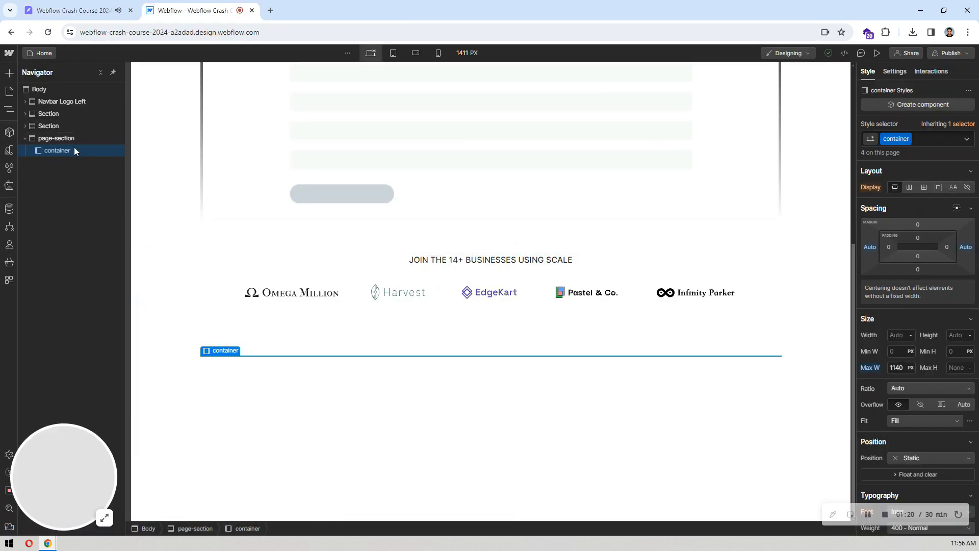
key(ctrl+k)
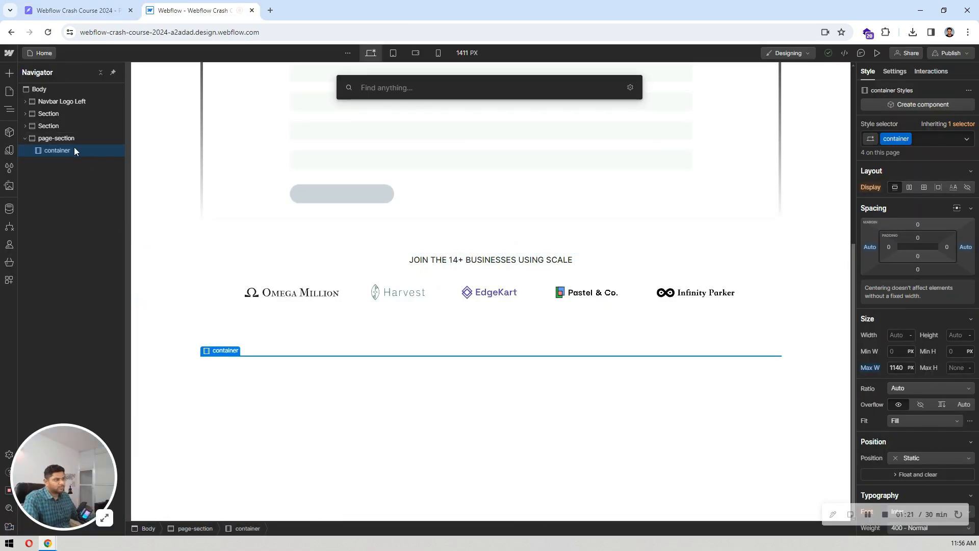
text(gr)
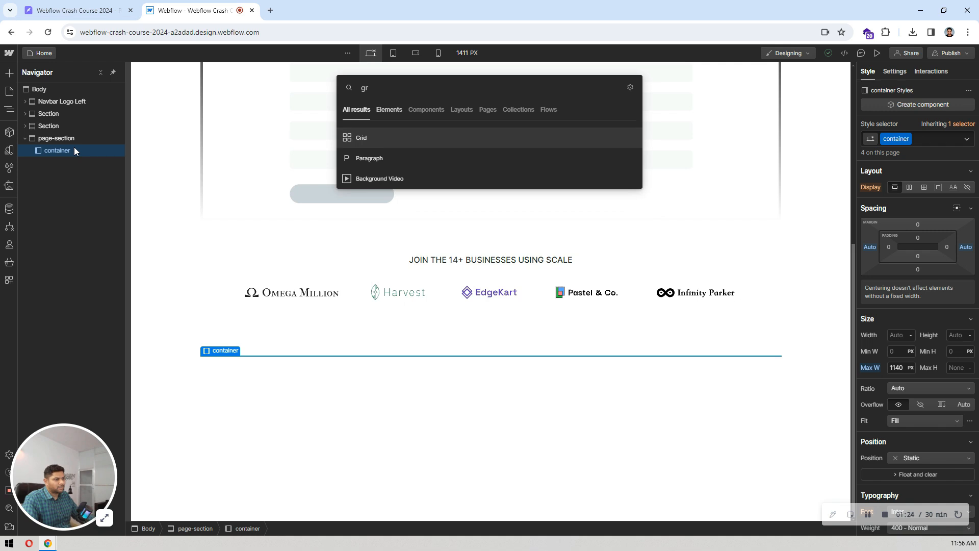
key(Return)
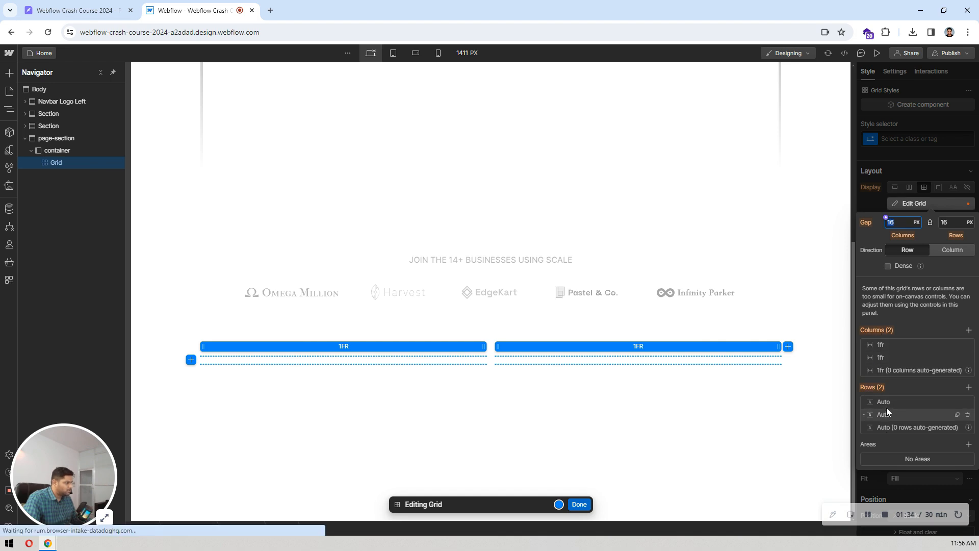
click(967, 415)
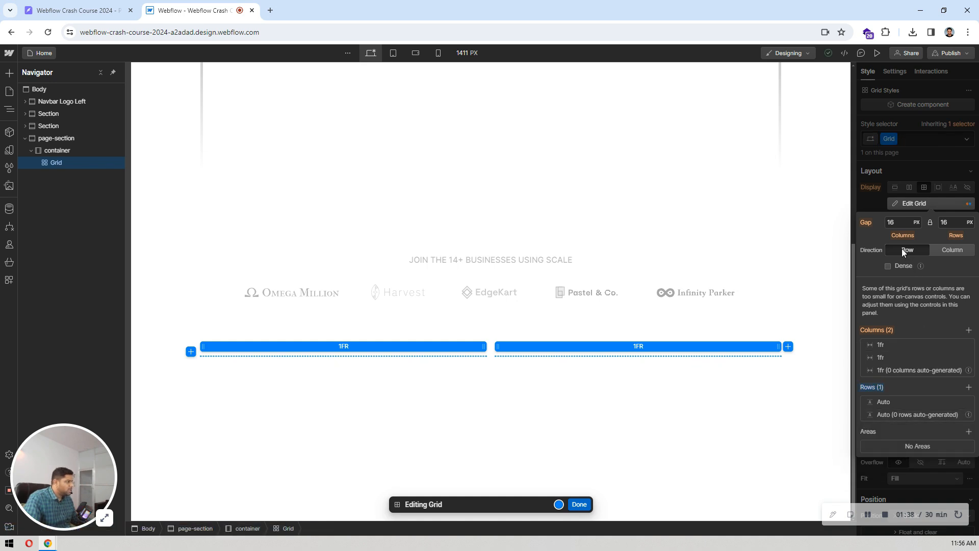
- Inspect the first feature image's size in Pixso and return to the Webflow grid settings
click(112, 10)
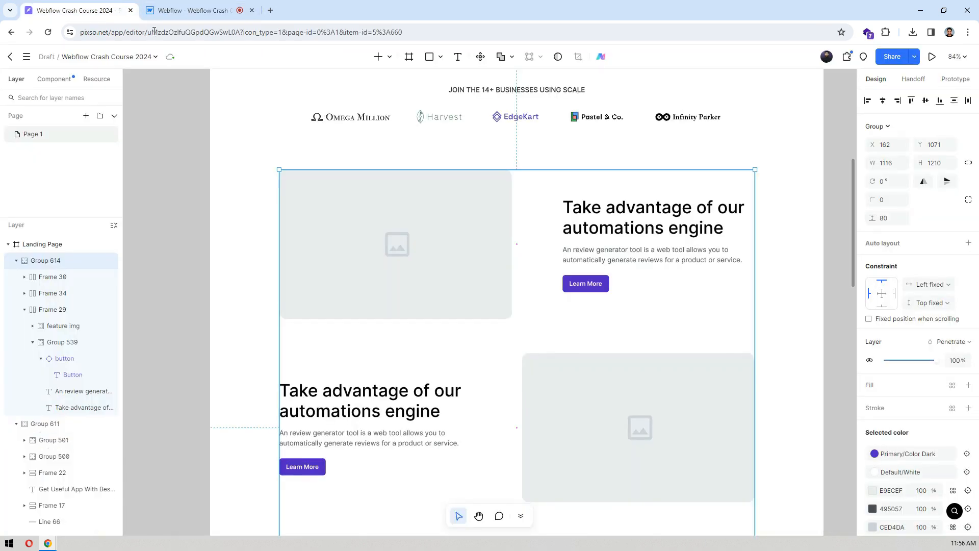
double_click(491, 224)
double_click(491, 225)
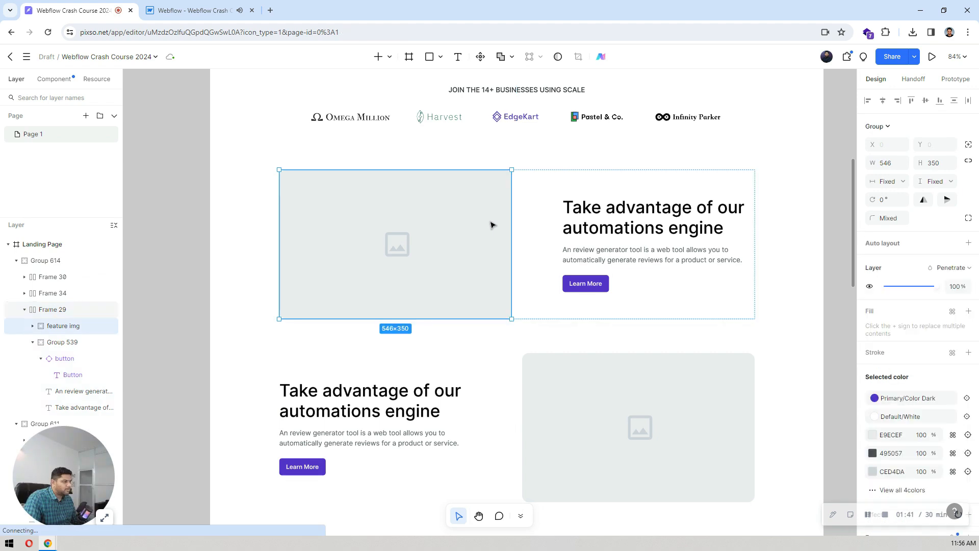
double_click(491, 225)
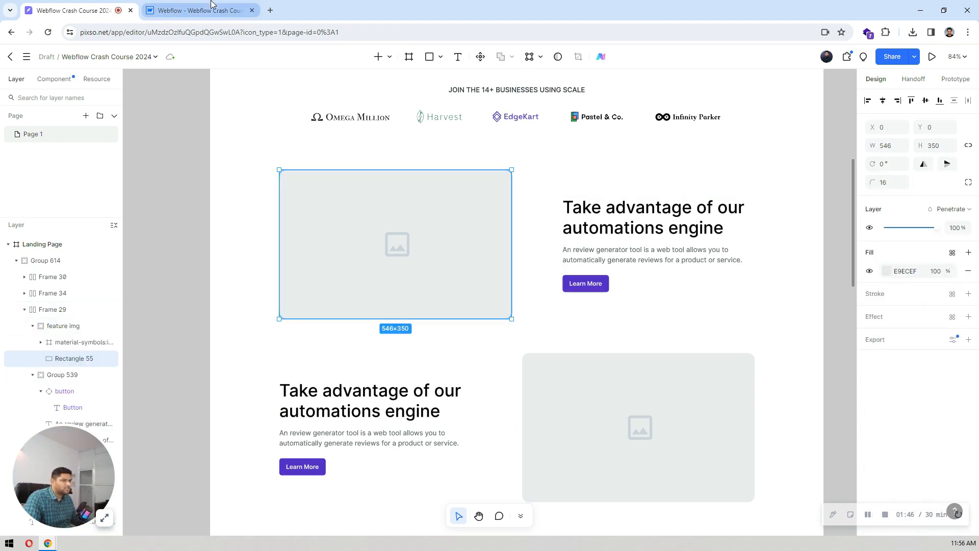
click(199, 10)
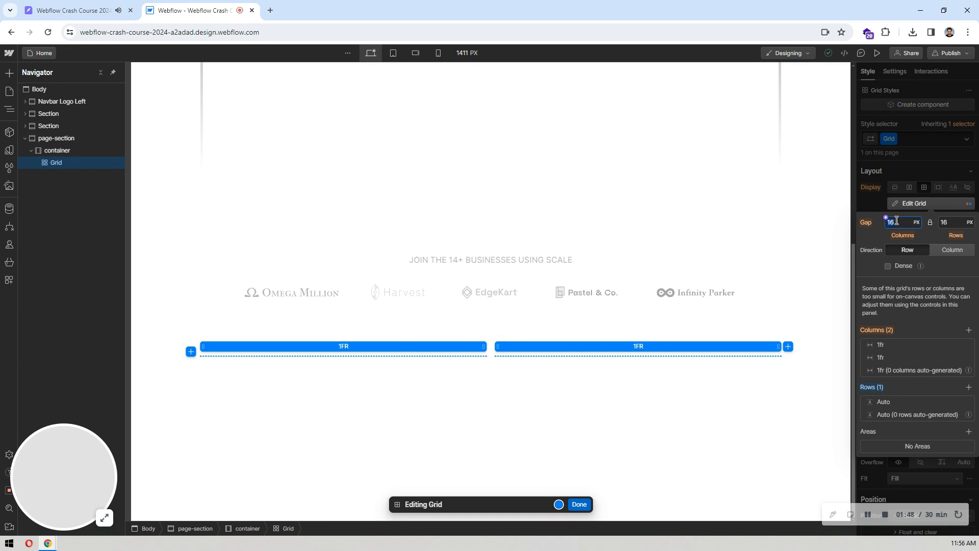
- Try a 120 px column gap and a 40 px row gap on the grid and compare with the Pixso design
text(120)
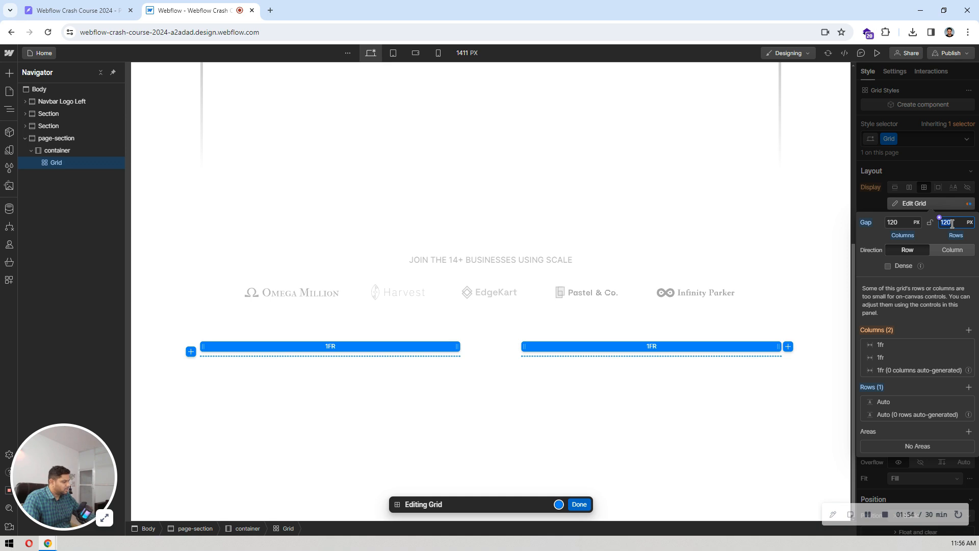
click(952, 223)
text(40)
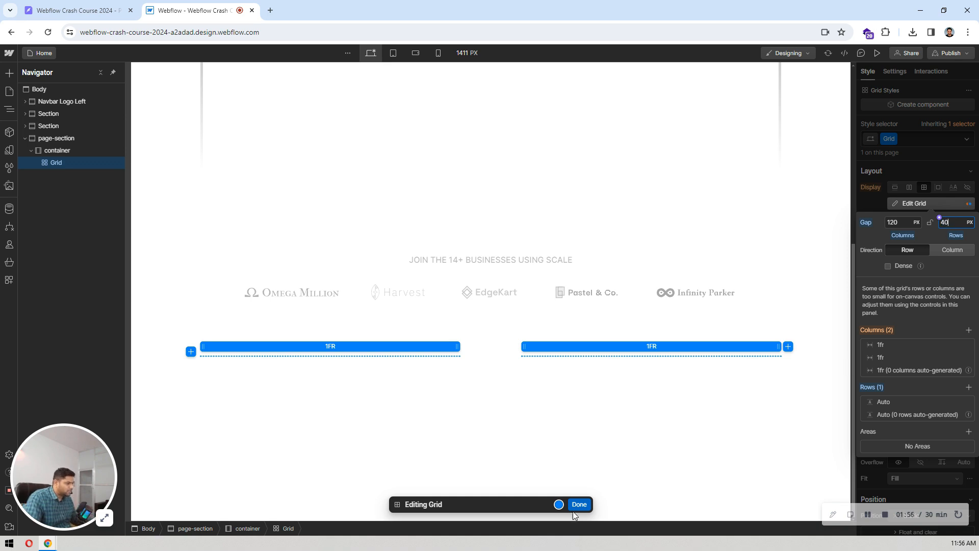
click(579, 504)
click(67, 6)
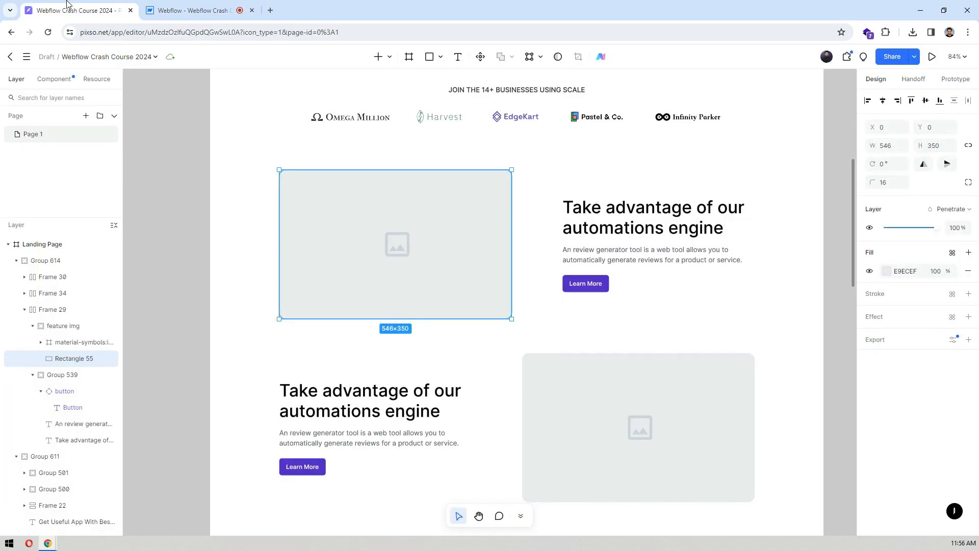
click(158, 7)
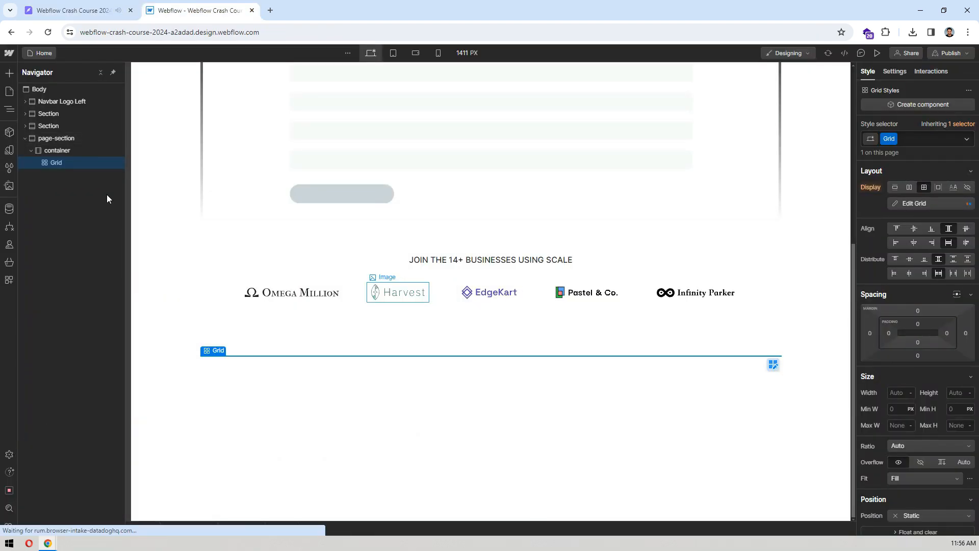
- Reset the grid's gap to the default value and finish editing the grid
click(912, 204)
click(866, 223)
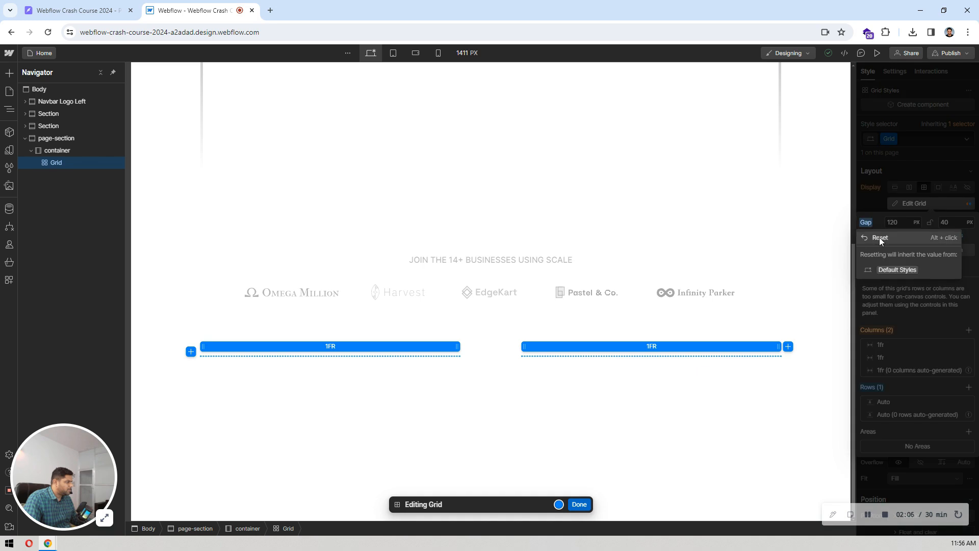
click(899, 268)
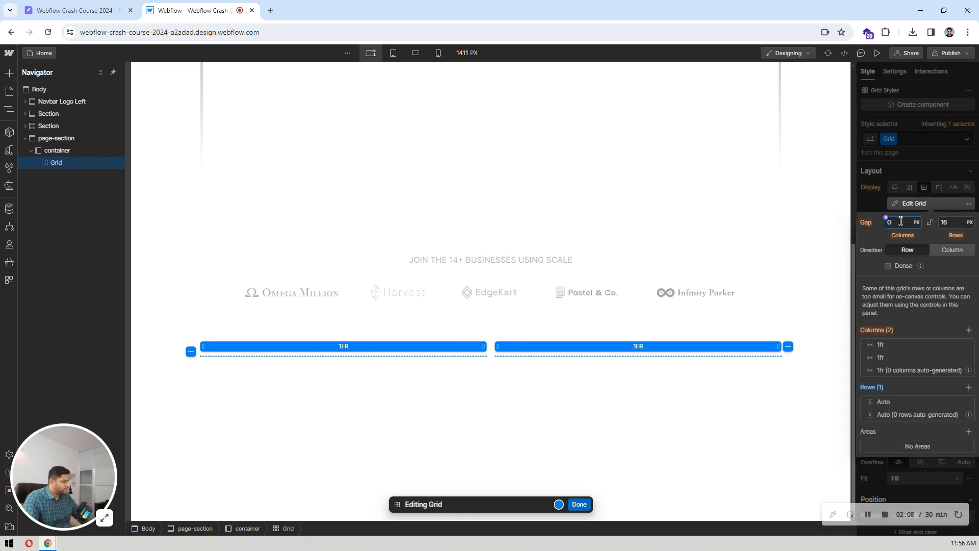
click(866, 222)
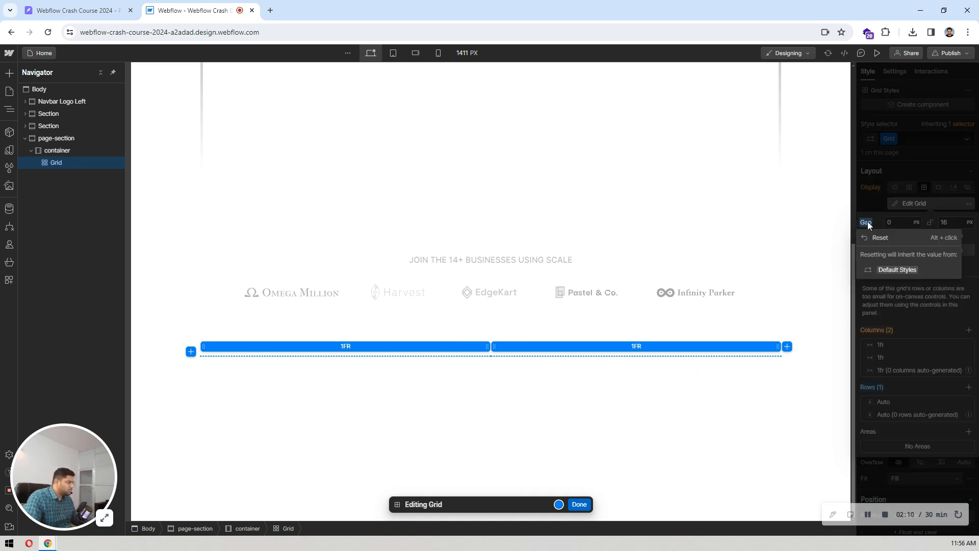
click(898, 268)
click(587, 505)
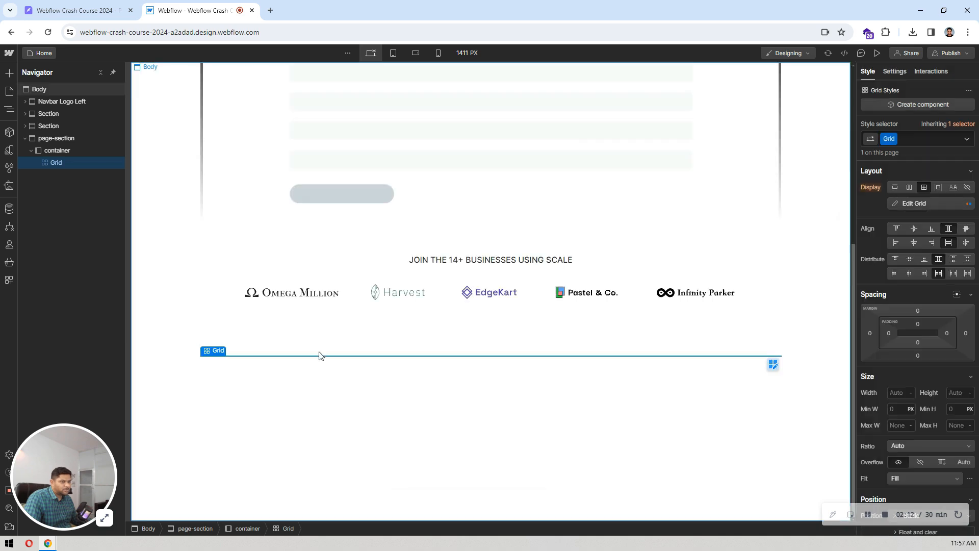
- Add a div block inside the grid and duplicate it to fill the second column
key(ctrl+e)
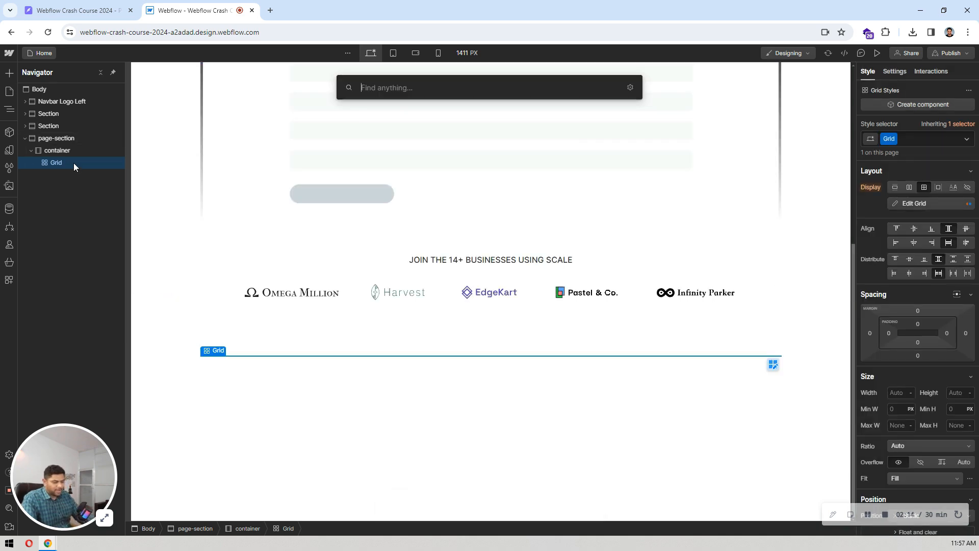
text(div)
key(Return)
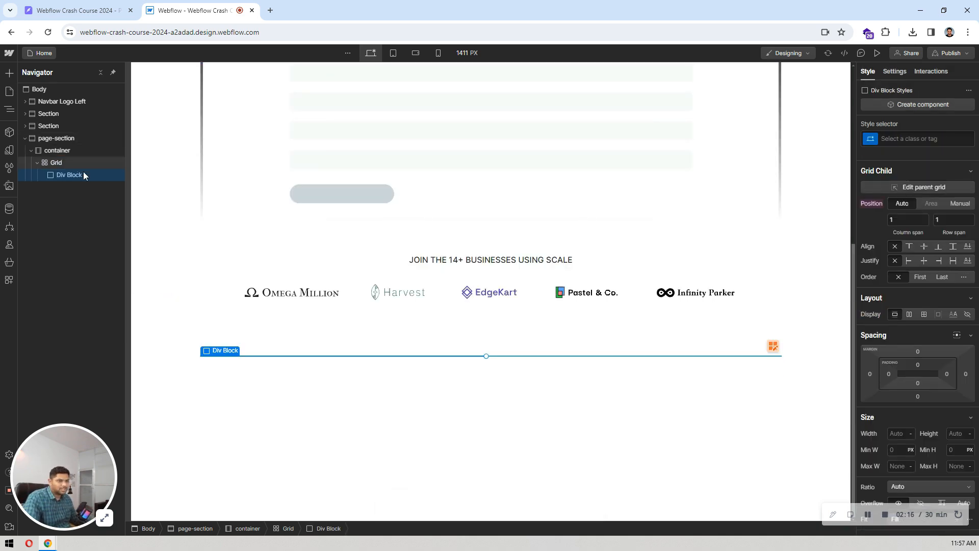
key(ctrl+d)
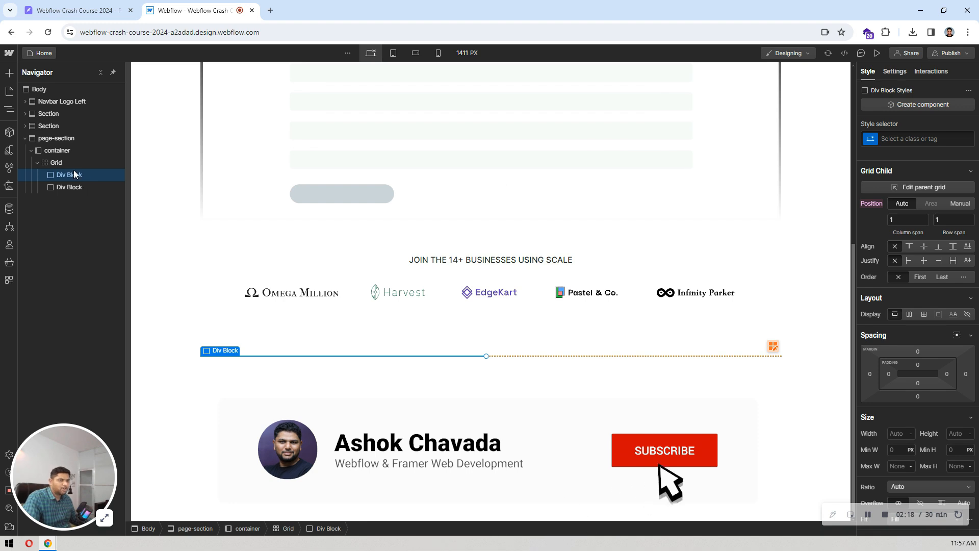
click(66, 163)
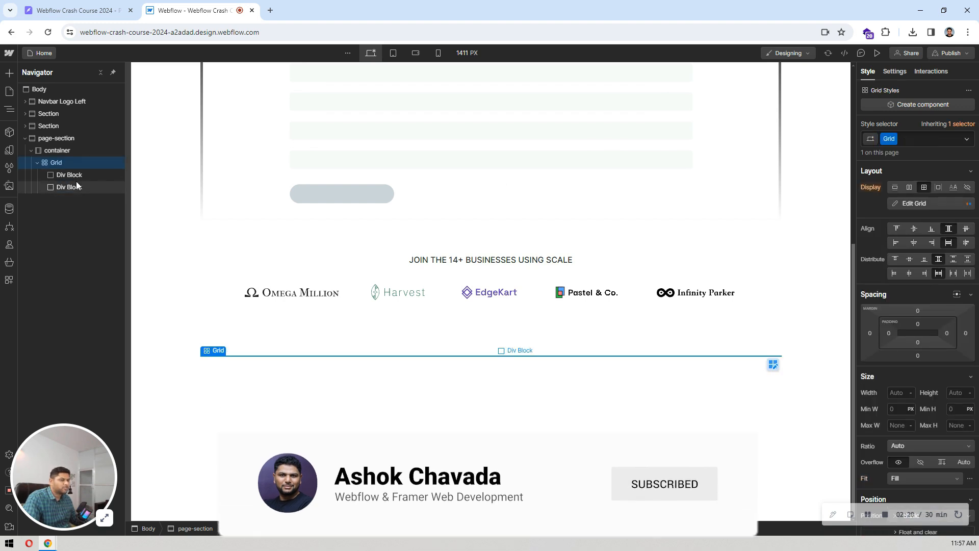
click(76, 177)
click(76, 181)
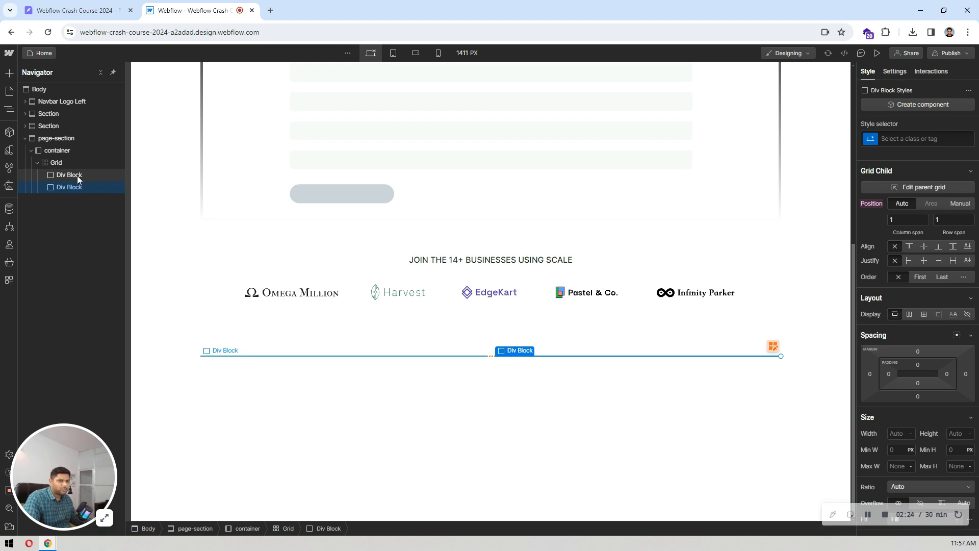
- Place the feature img.png asset inside the grid's first div block
click(78, 176)
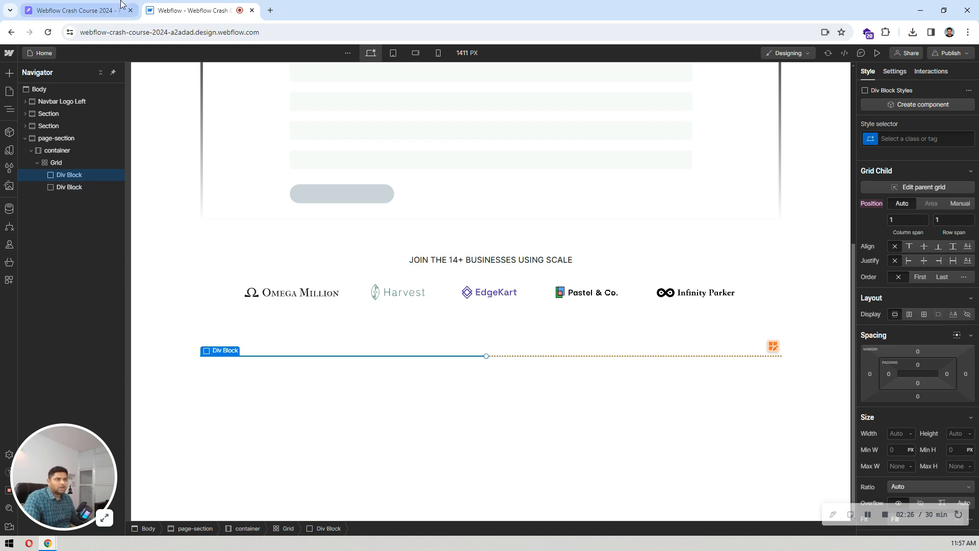
click(77, 10)
click(188, 12)
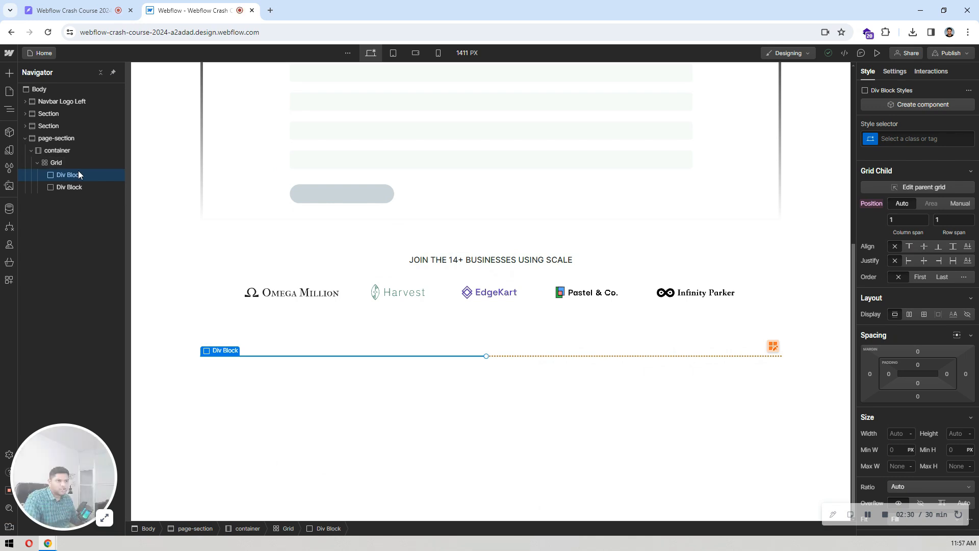
click(9, 186)
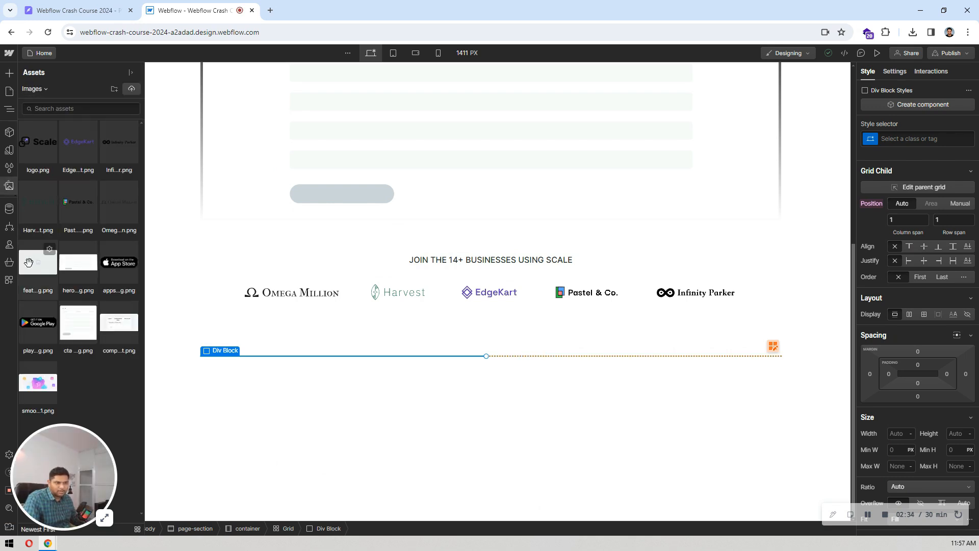
drag(69, 280, 78, 197)
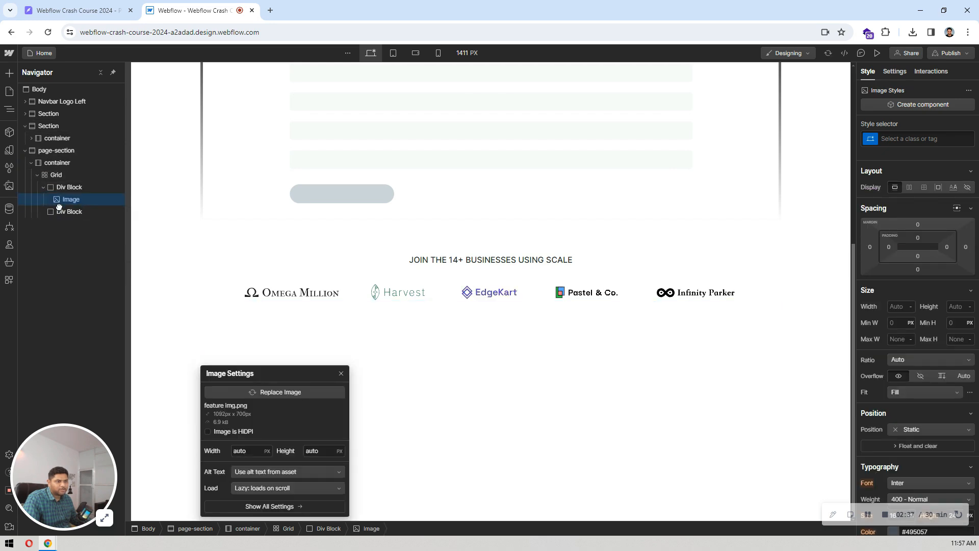
scroll(558, 204, down, 1)
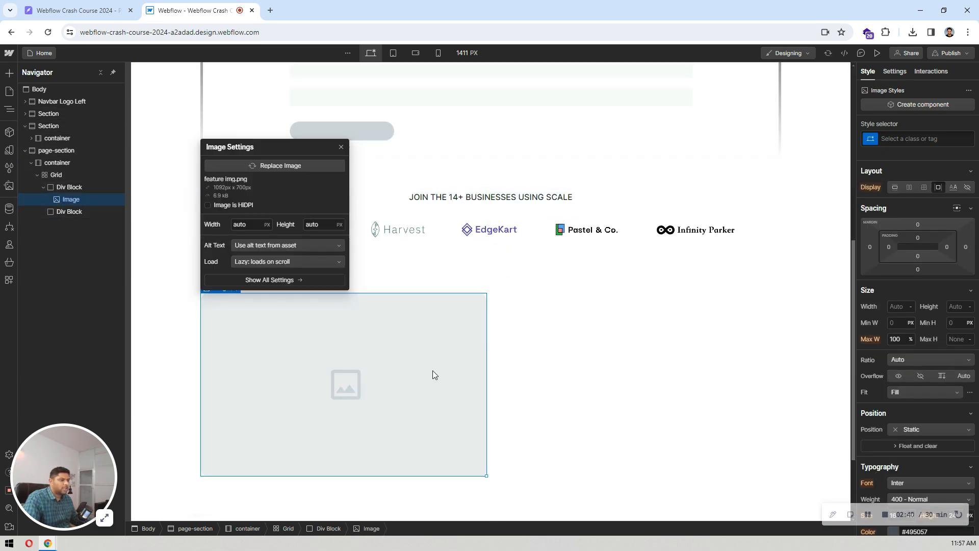
- Add a heading to the grid's second div block and make it an H2
click(578, 348)
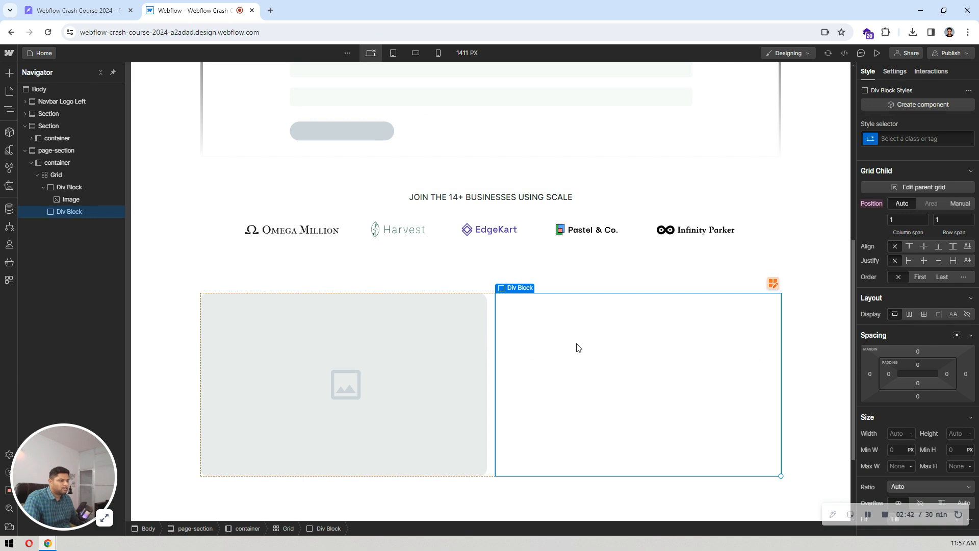
key(ctrl+k)
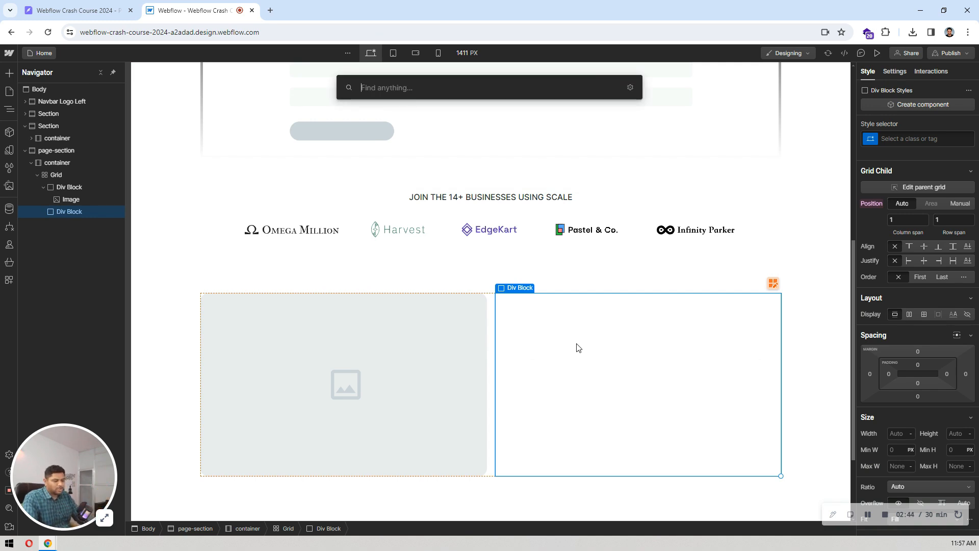
text(head)
key(Return)
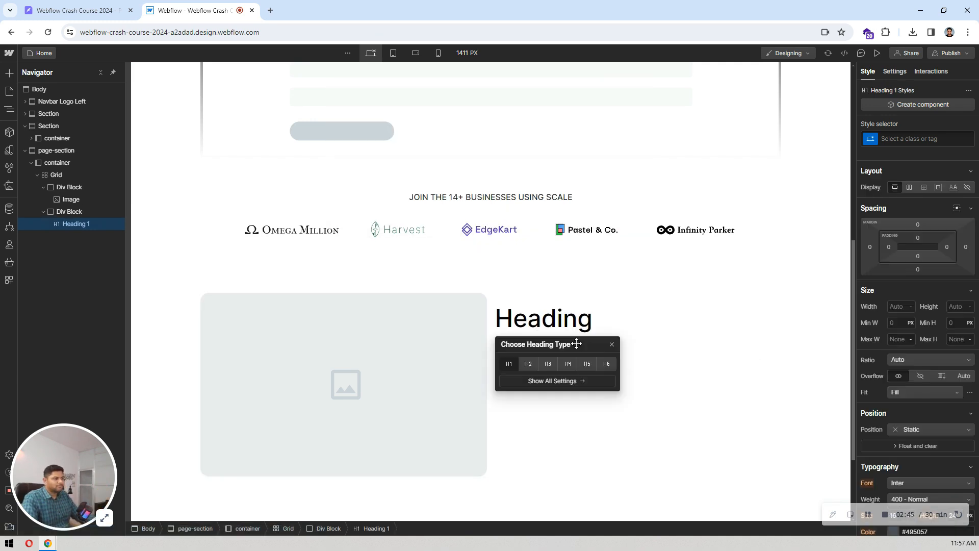
click(529, 364)
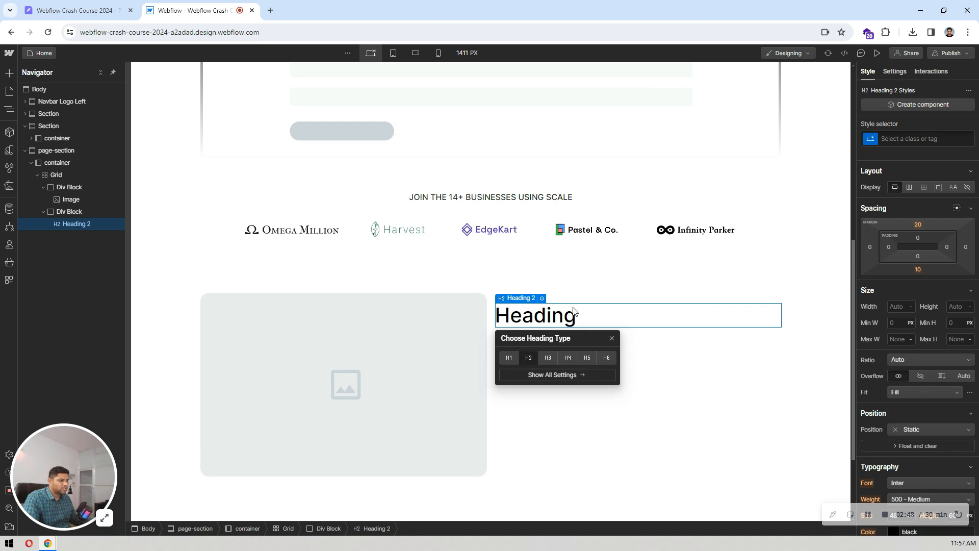
- Add a paragraph below the new H2 heading in the second div block
key(ctrl+k)
text(para)
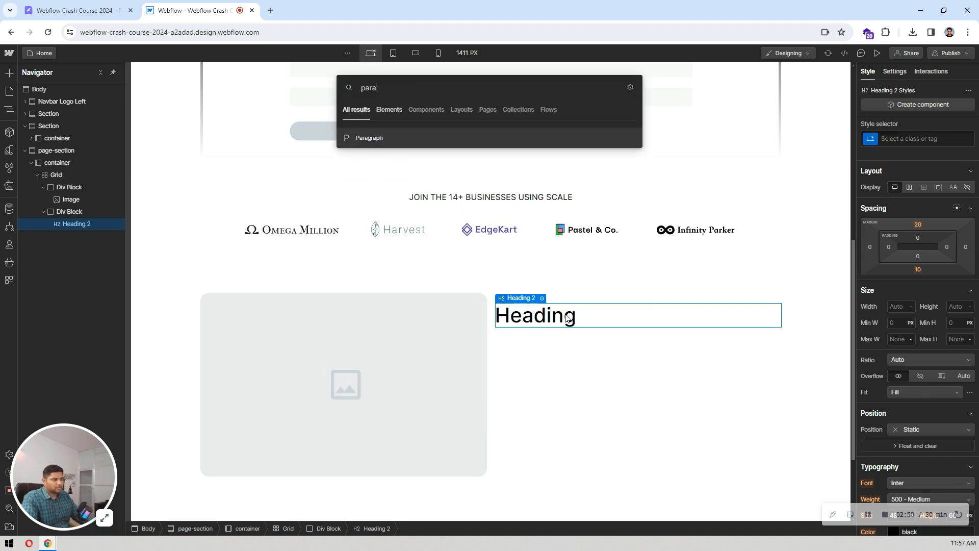
key(Return)
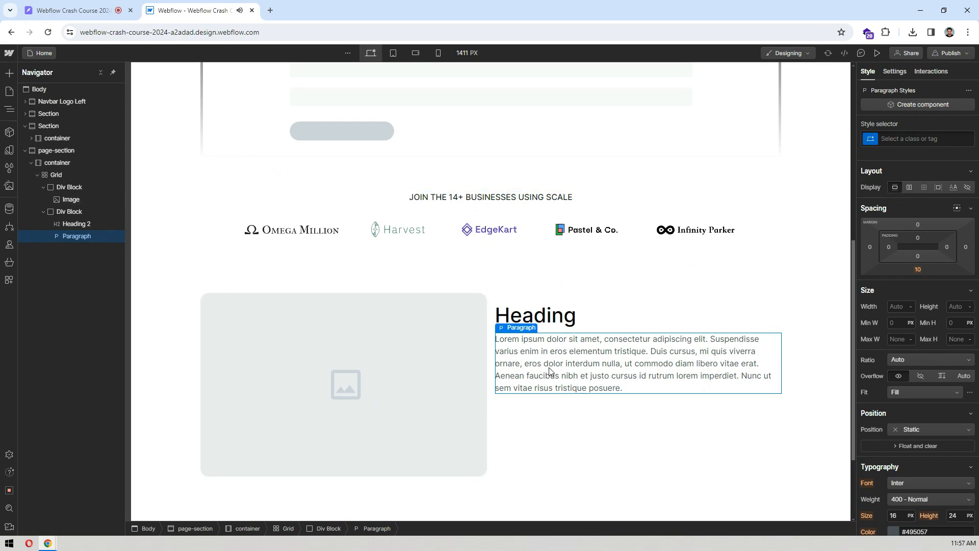
- Add a button below the paragraph and apply the existing Button class to it
key(ctrl+k)
text(butt)
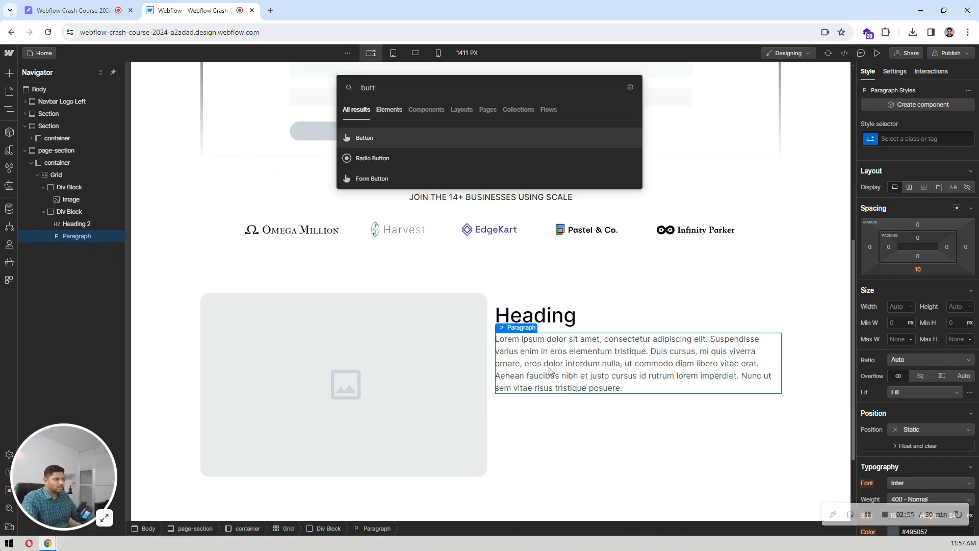
key(Return)
click(910, 139)
text(but)
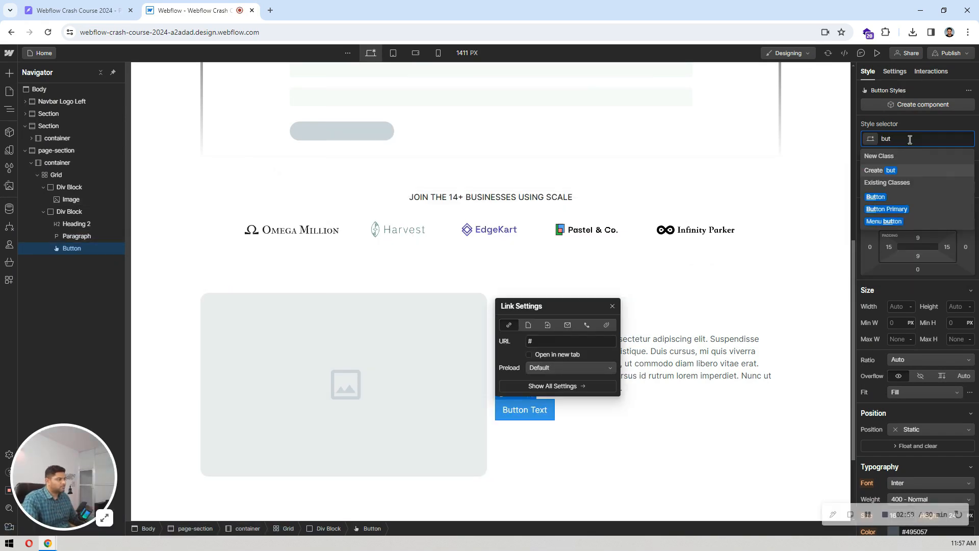
click(892, 198)
- Replace the H2's placeholder text with "Take advantage of our automations engine" copied from the Pixso design
click(540, 319)
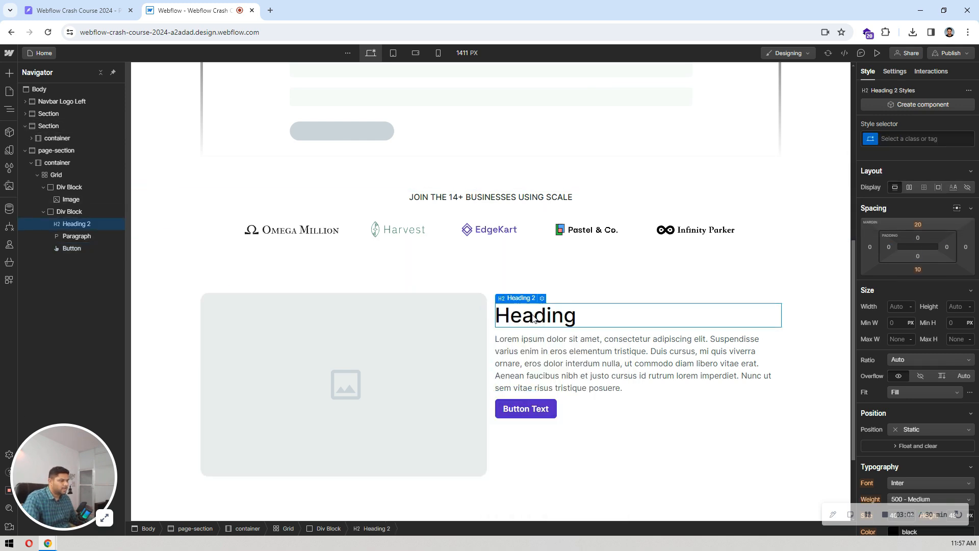
click(76, 10)
click(628, 216)
double_click(628, 216)
key(ctrl+c)
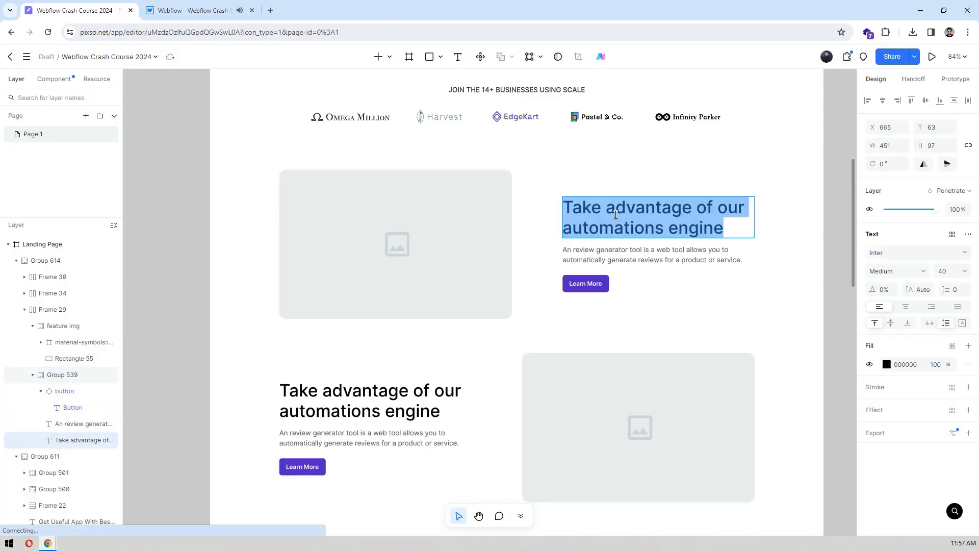
click(188, 6)
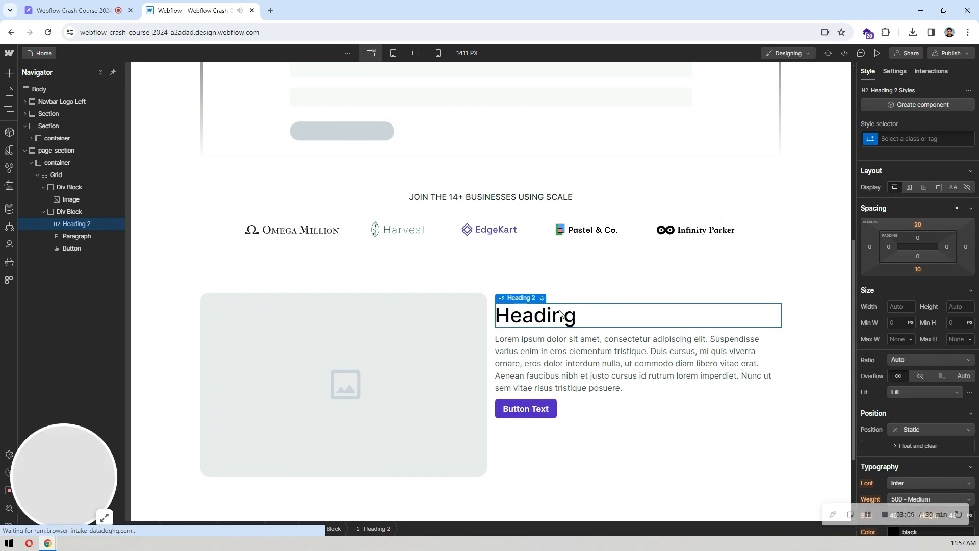
double_click(576, 315)
key(ctrl+v)
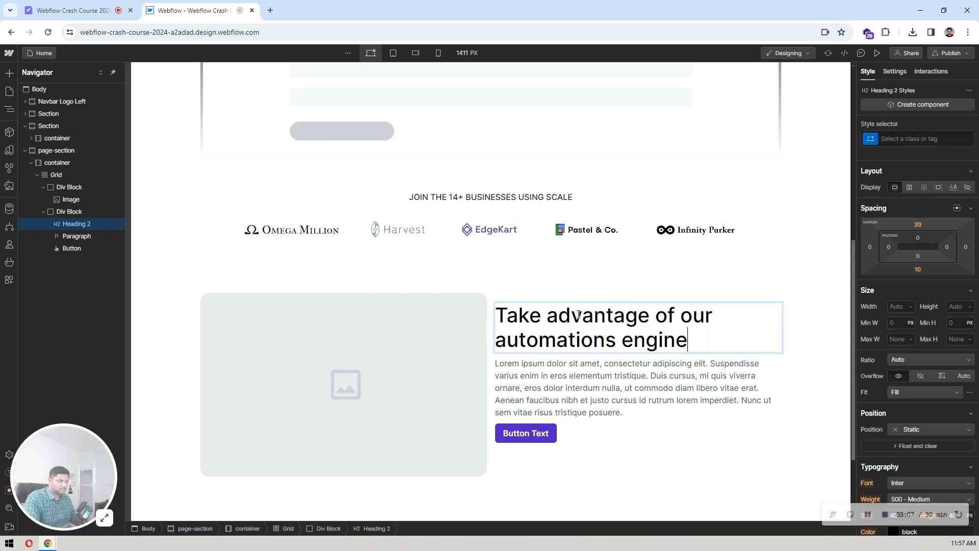
- Replace the paragraph's placeholder text with the review generator tool description copied from the first feature row in Pixso
click(586, 415)
click(46, 4)
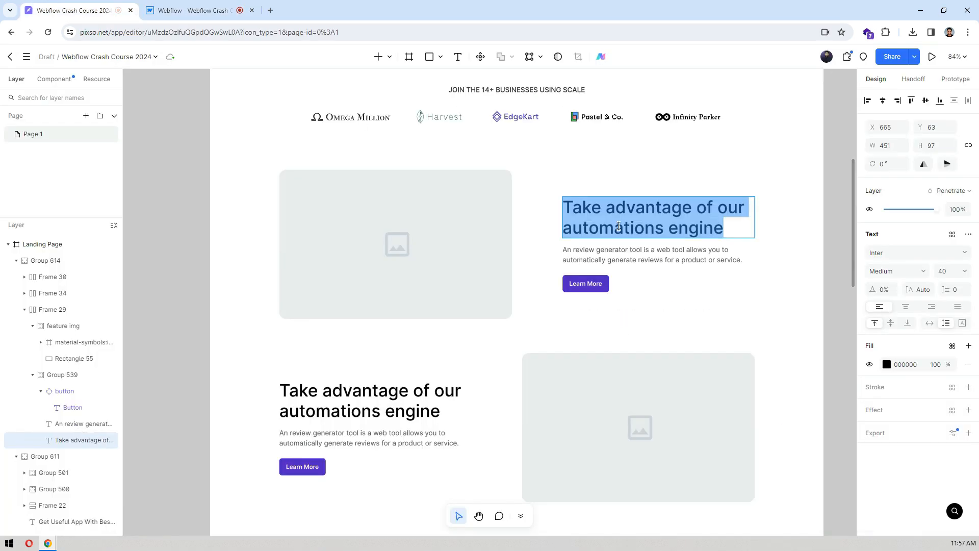
click(609, 261)
double_click(621, 256)
key(ctrl+c)
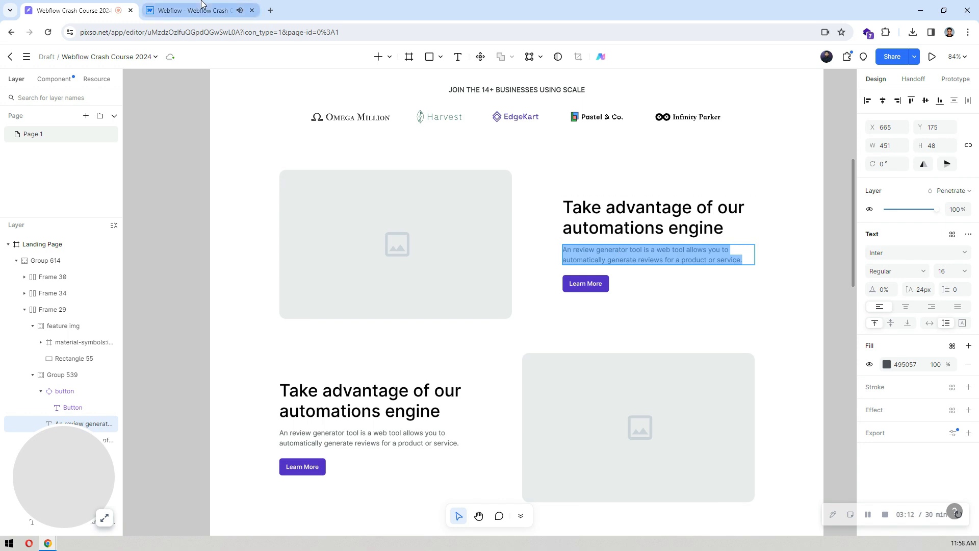
click(188, 10)
double_click(593, 378)
key(ctrl+a)
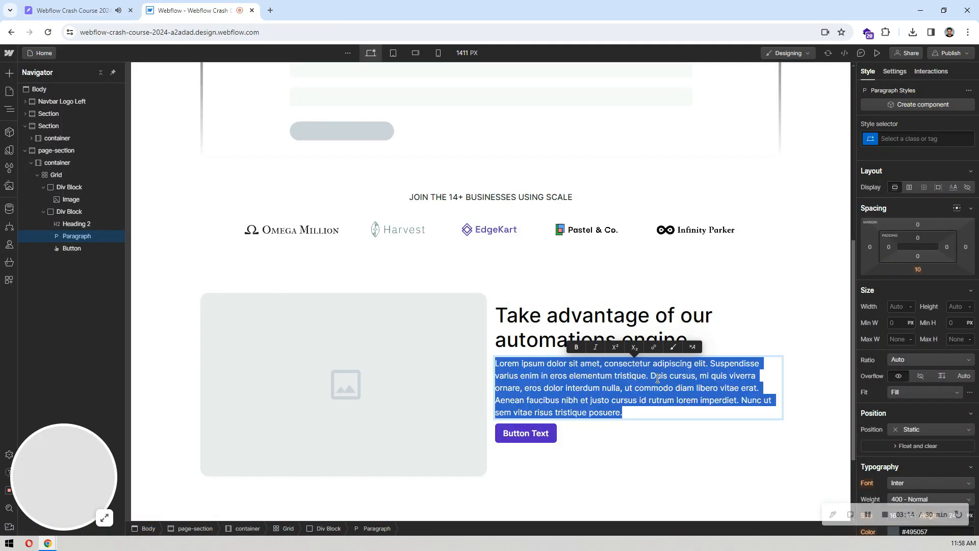
key(ctrl+v)
click(596, 293)
key(d)
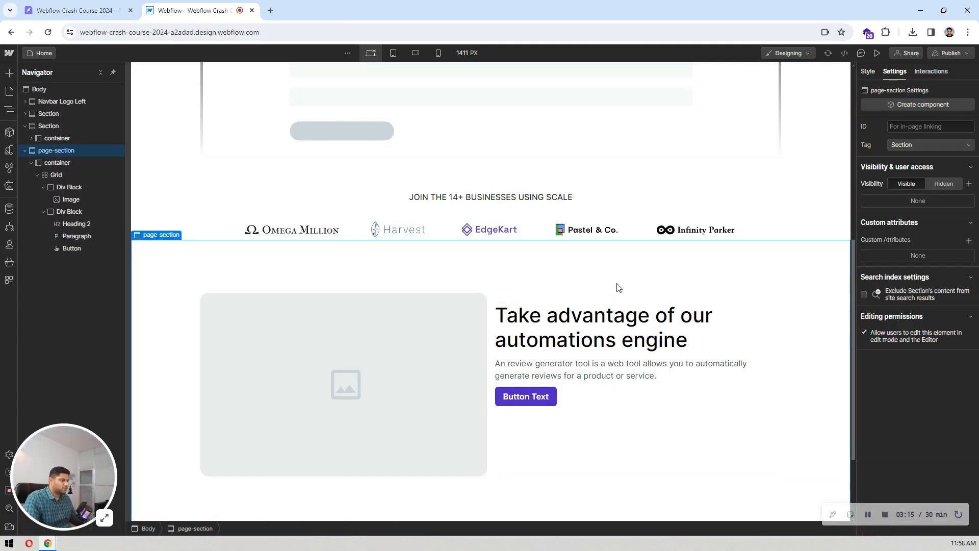
- Set the feature heading's top and bottom margins to 0
click(653, 325)
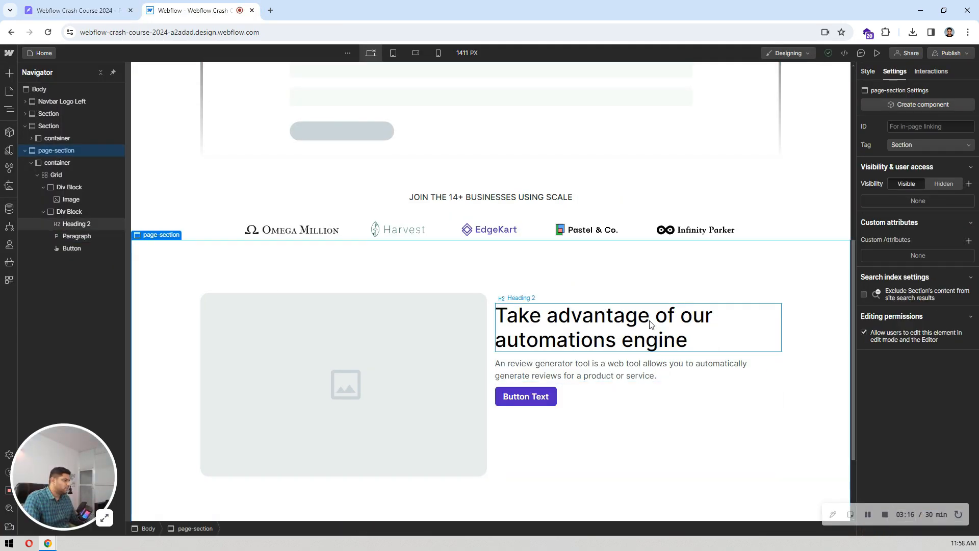
click(870, 71)
click(916, 224)
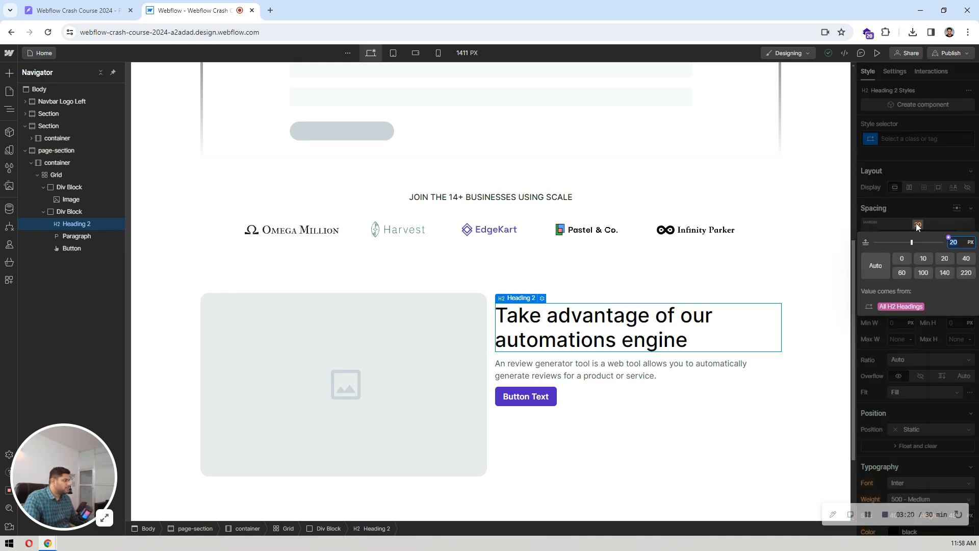
click(901, 258)
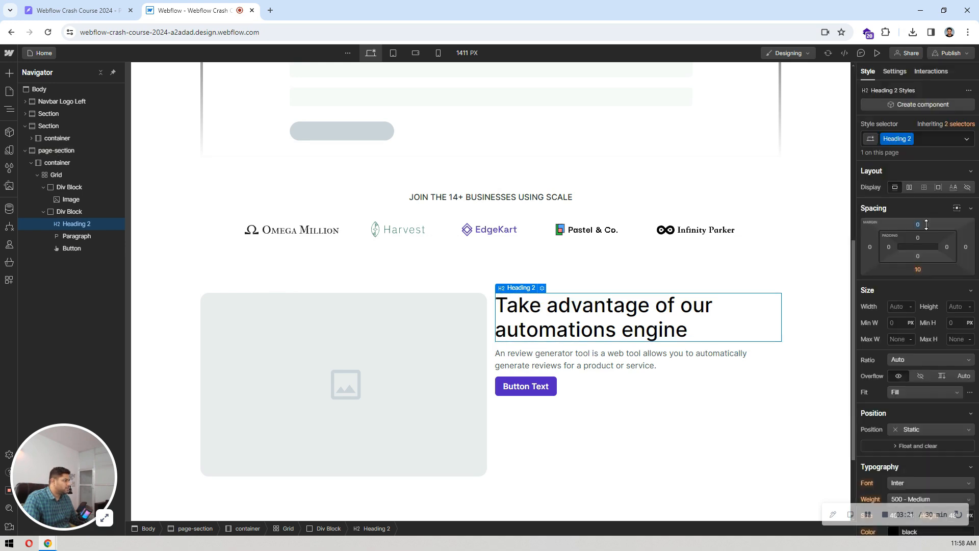
click(918, 270)
click(901, 303)
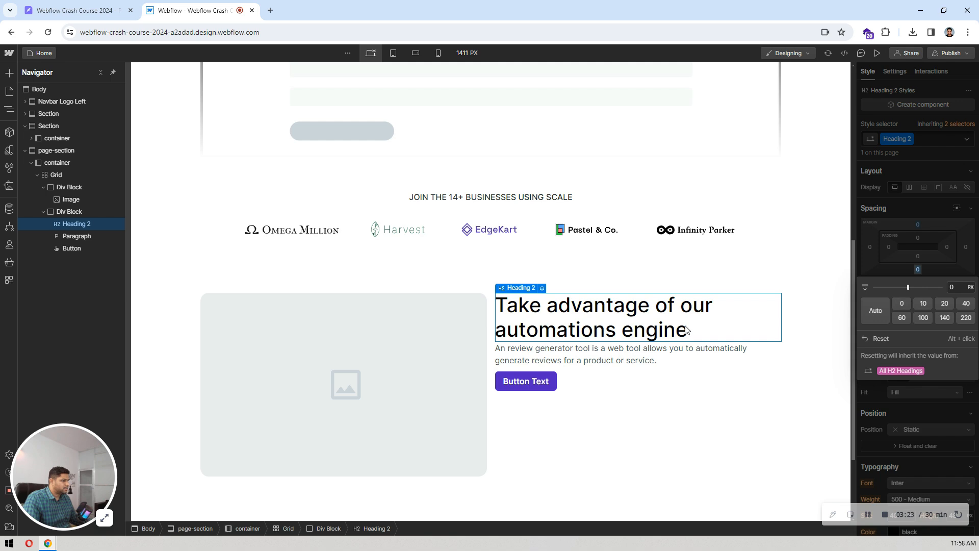
- Set the feature paragraph's bottom margin to 0
click(638, 357)
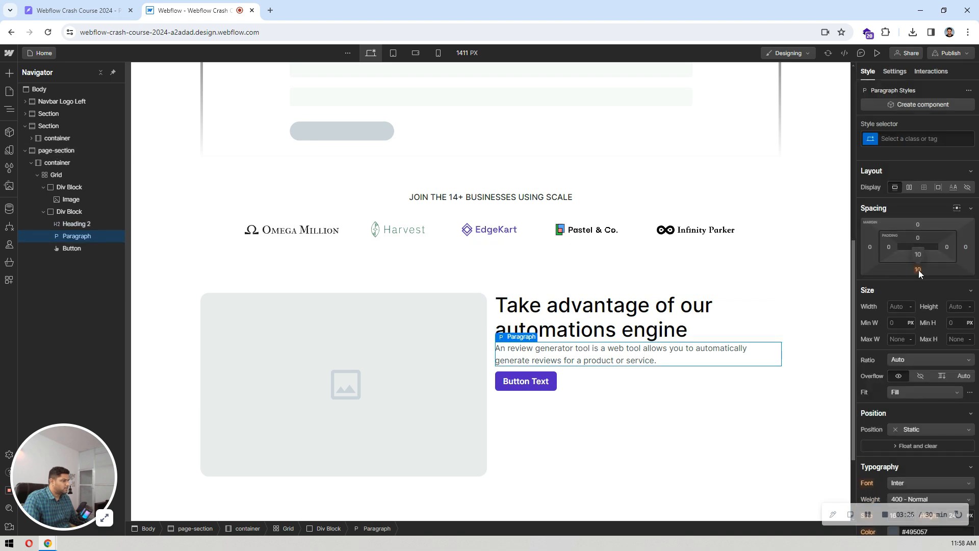
click(919, 270)
click(901, 303)
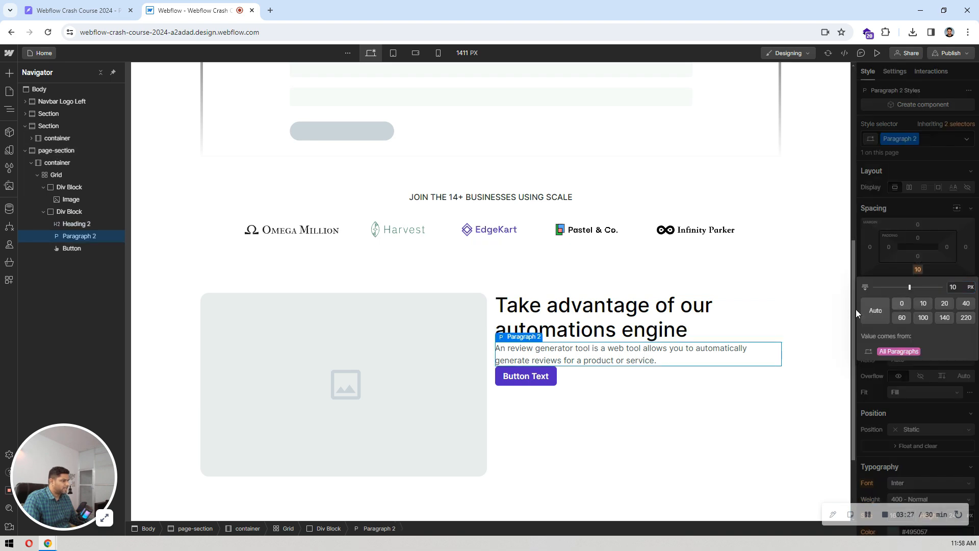
click(622, 377)
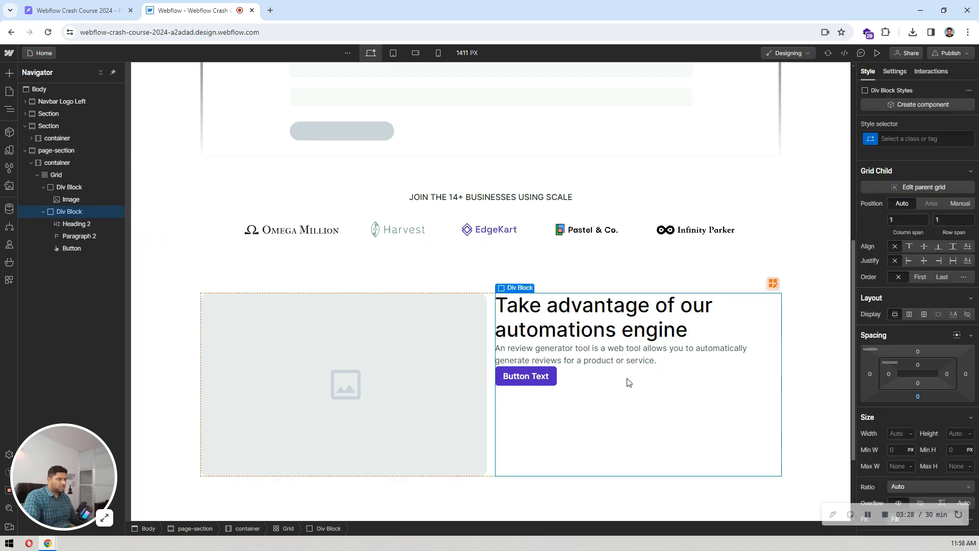
- Measure the spacing around the first feature row's paragraph in Pixso, including the gap to the button, and return to Webflow
click(108, 4)
key(Escape)
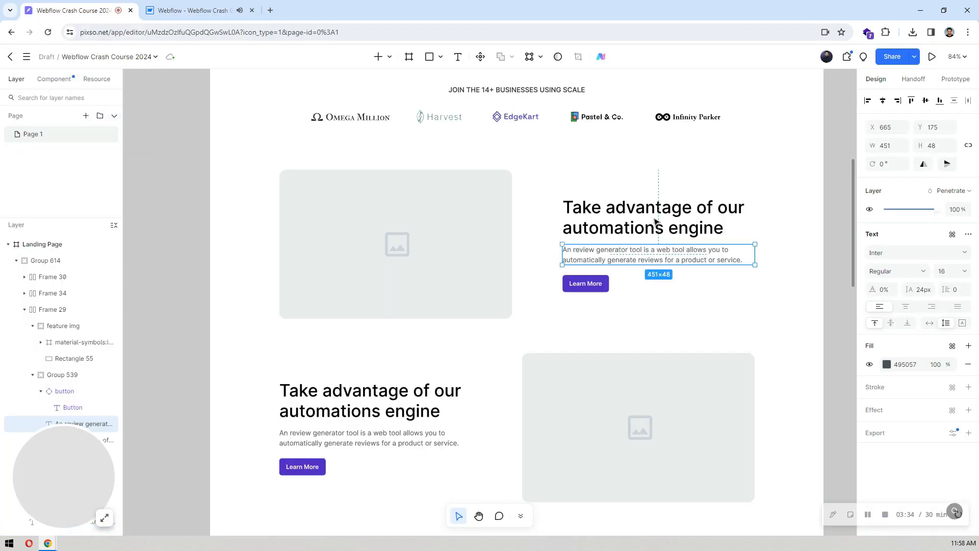
key(alt)
key(alt)
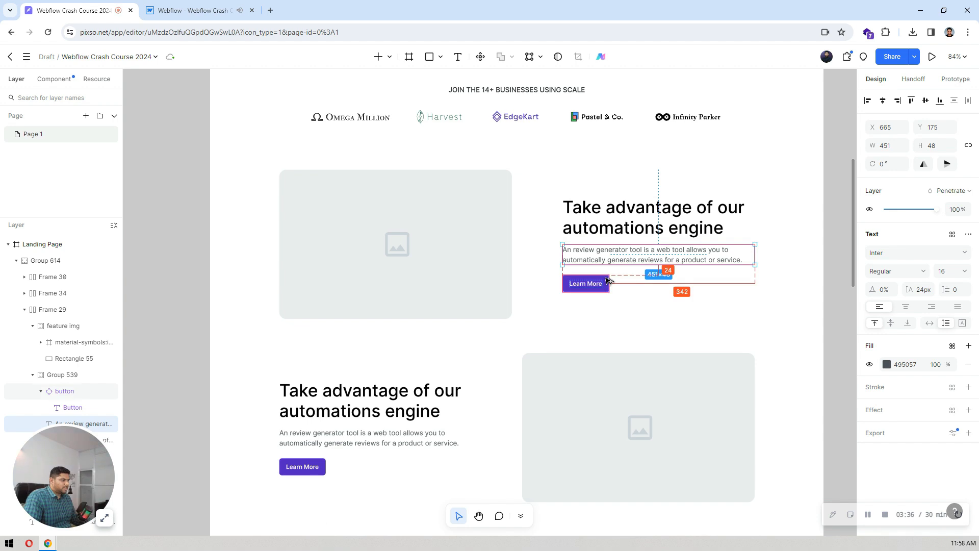
click(194, 10)
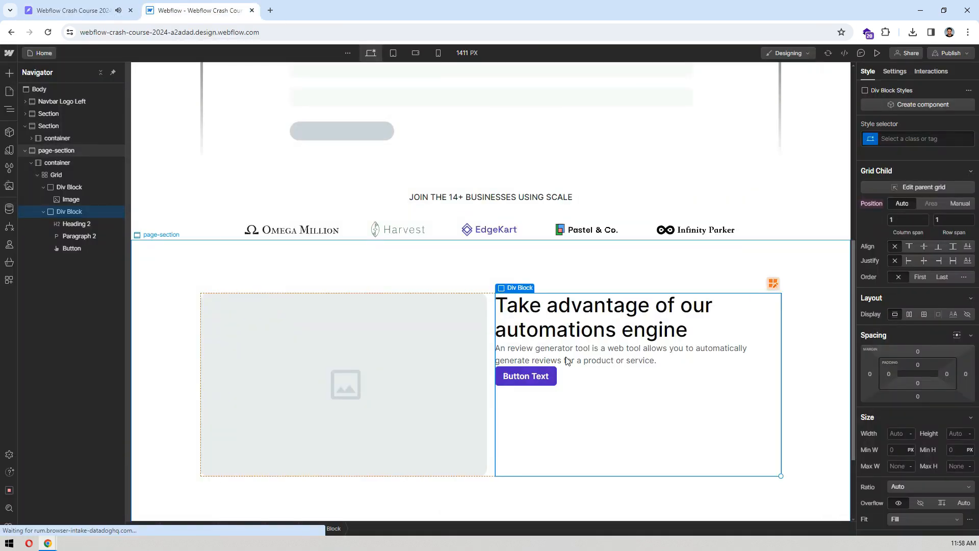
- Set the bottom margin of the feature row's heading to 16 px
click(598, 314)
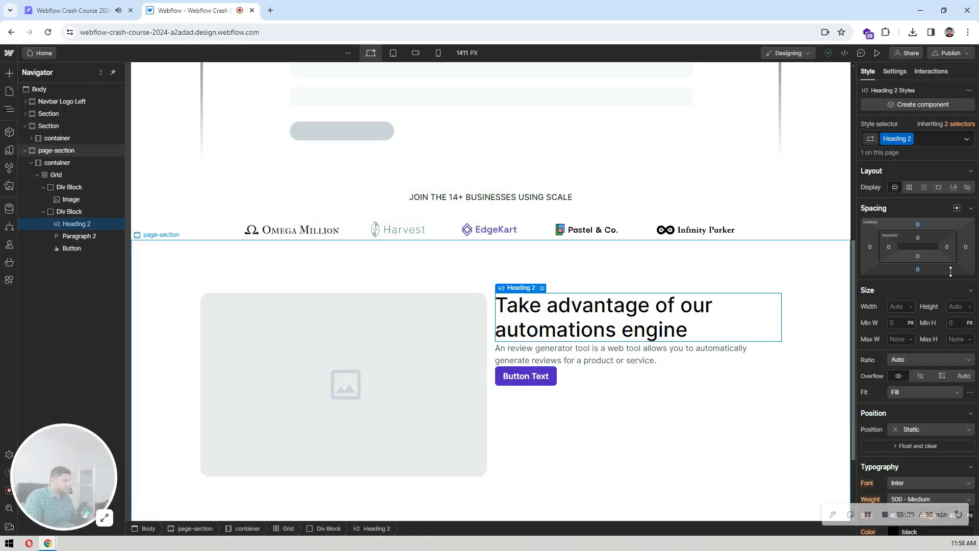
click(918, 269)
text(15)
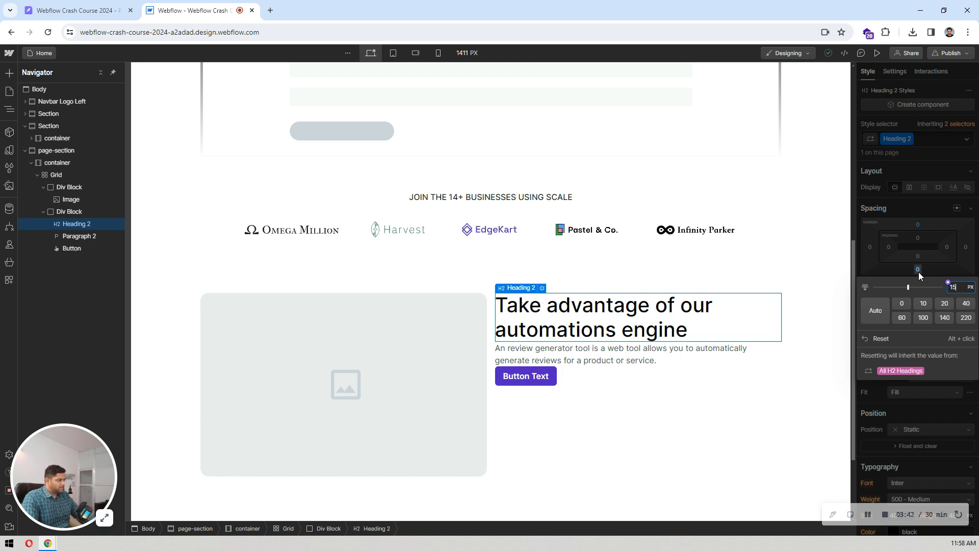
key(Up)
key(Return)
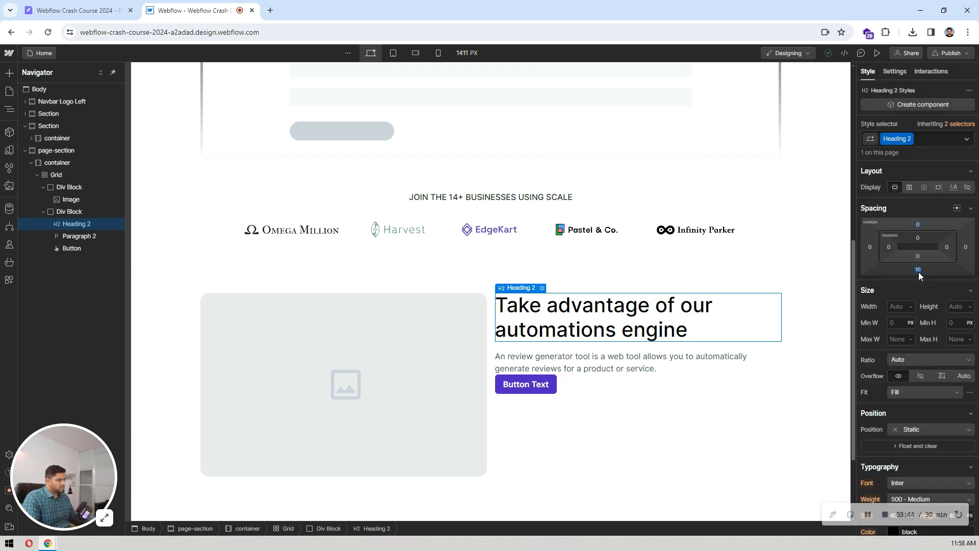
- Set the bottom margin of the feature paragraph to 24 px
click(599, 364)
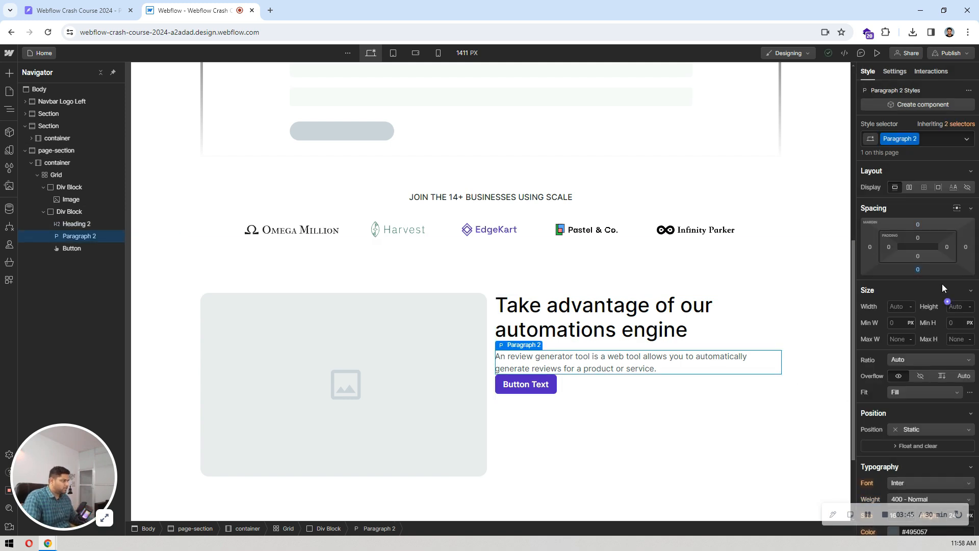
click(917, 268)
text(24)
key(Return)
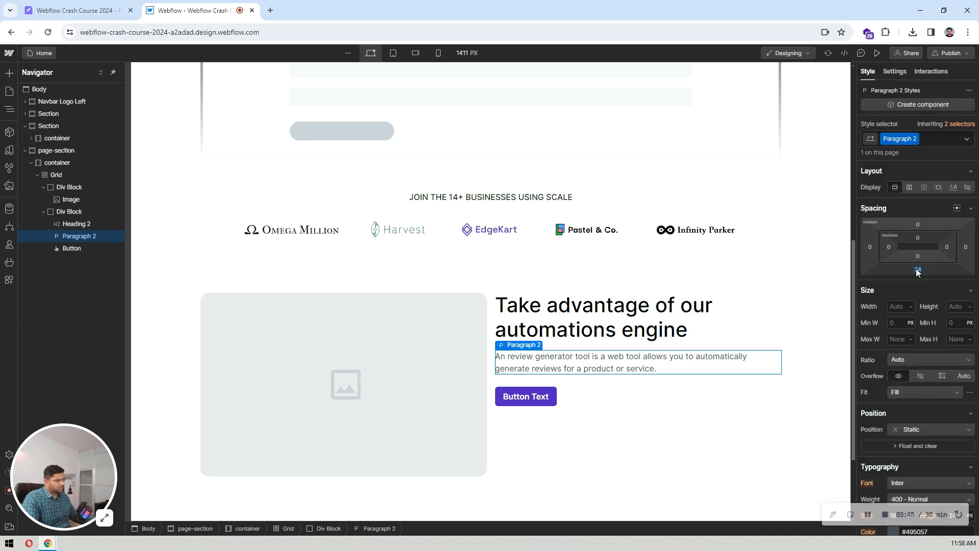
click(640, 388)
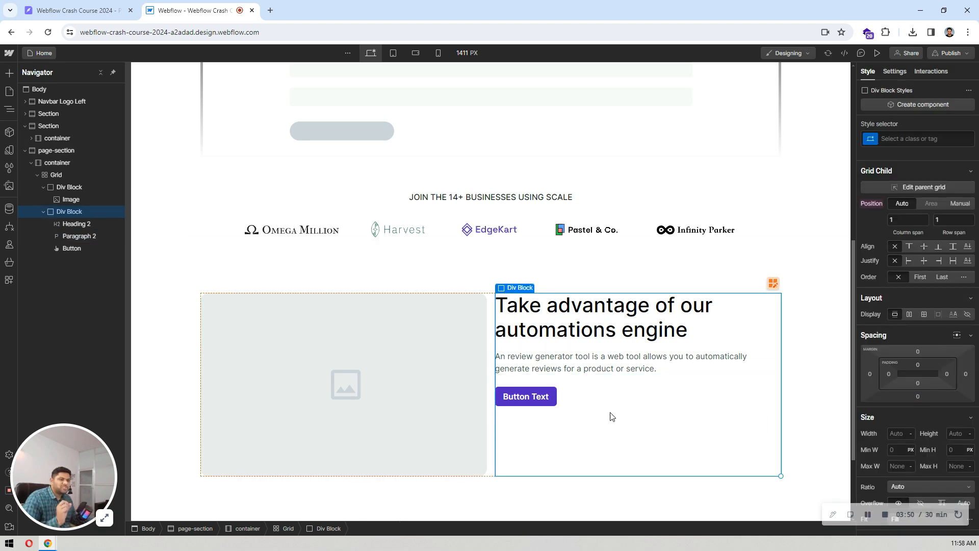
- Assign a new class named features-grid to the grid that holds the feature image and text
click(68, 225)
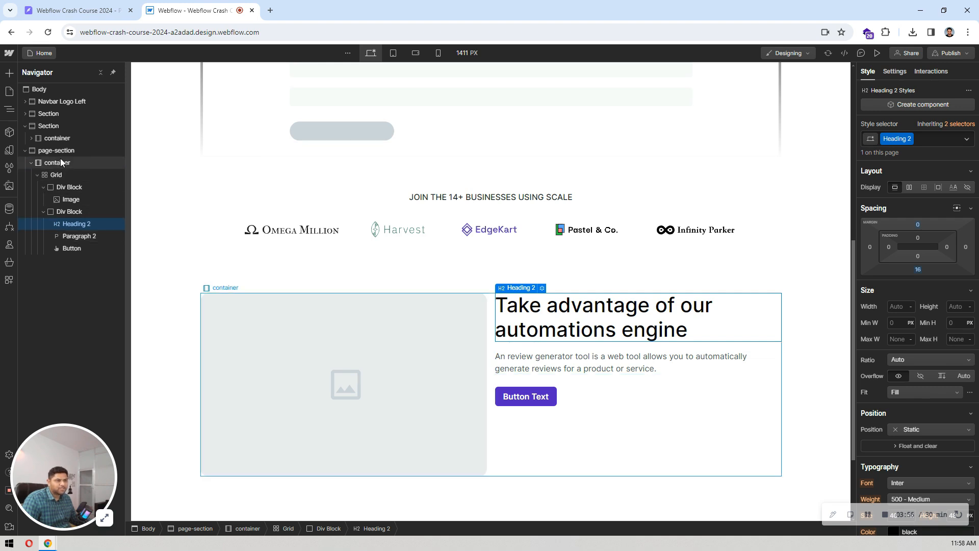
click(57, 175)
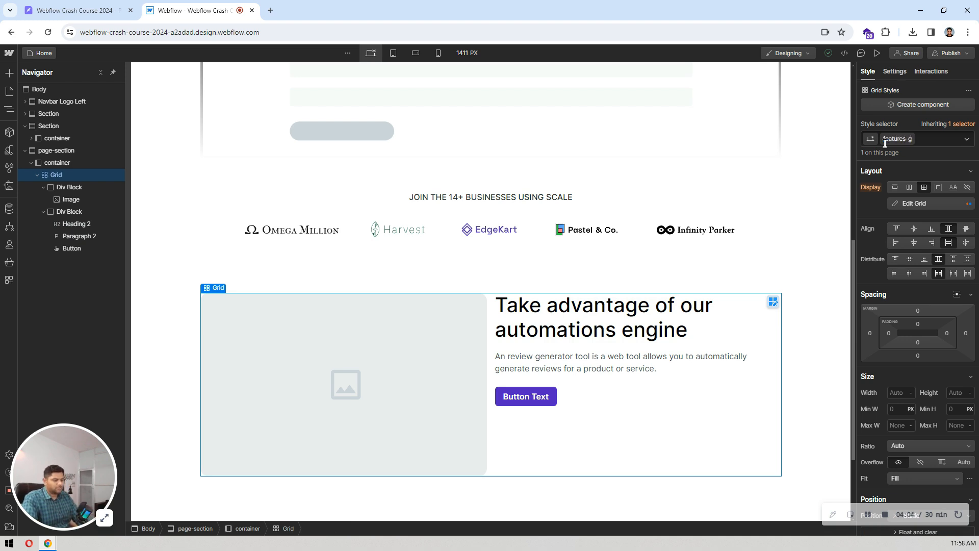
key(Return)
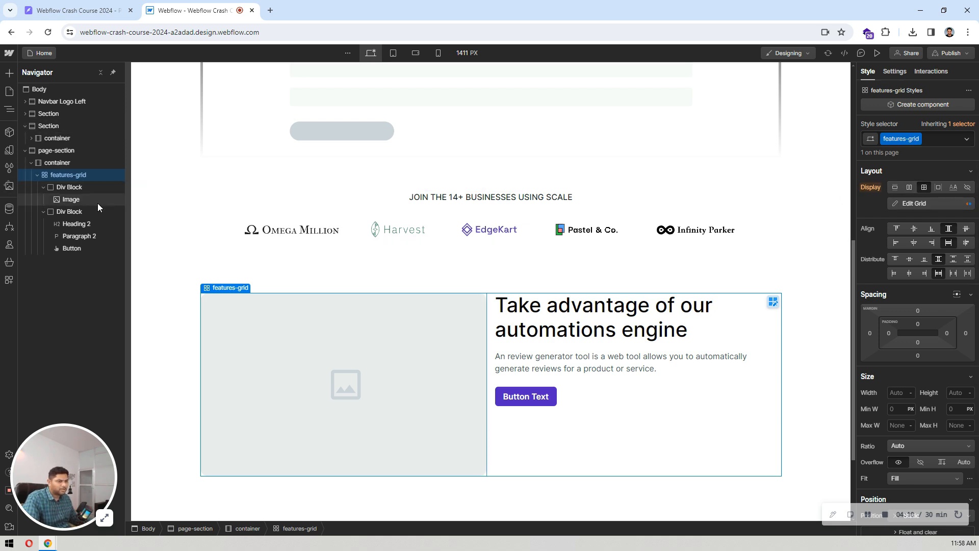
click(85, 223)
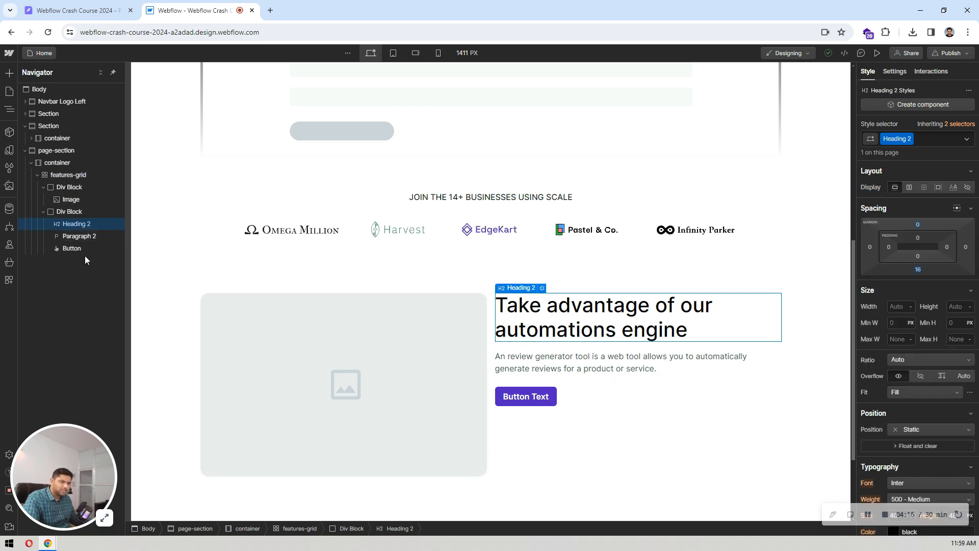
- Change the feature row's button text to "Learn More"
click(573, 420)
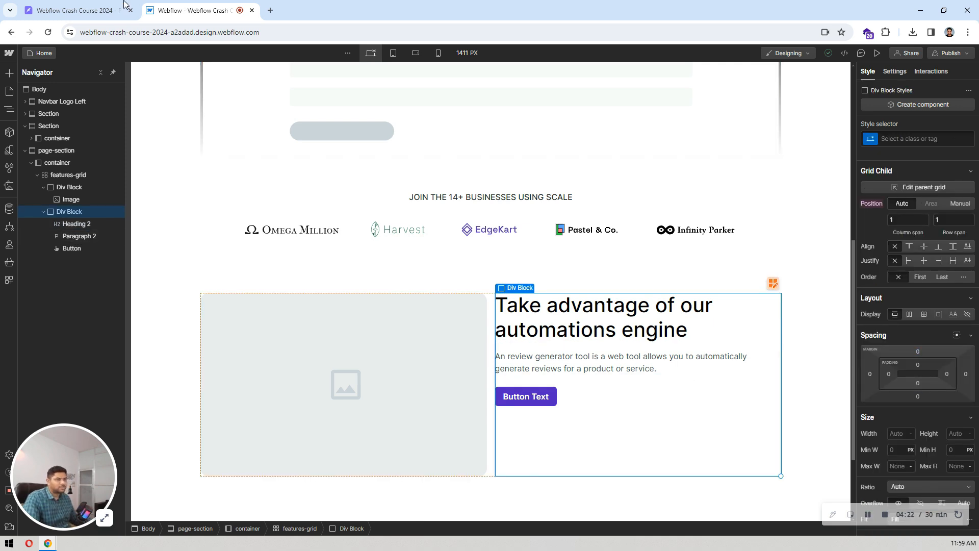
click(79, 10)
click(190, 5)
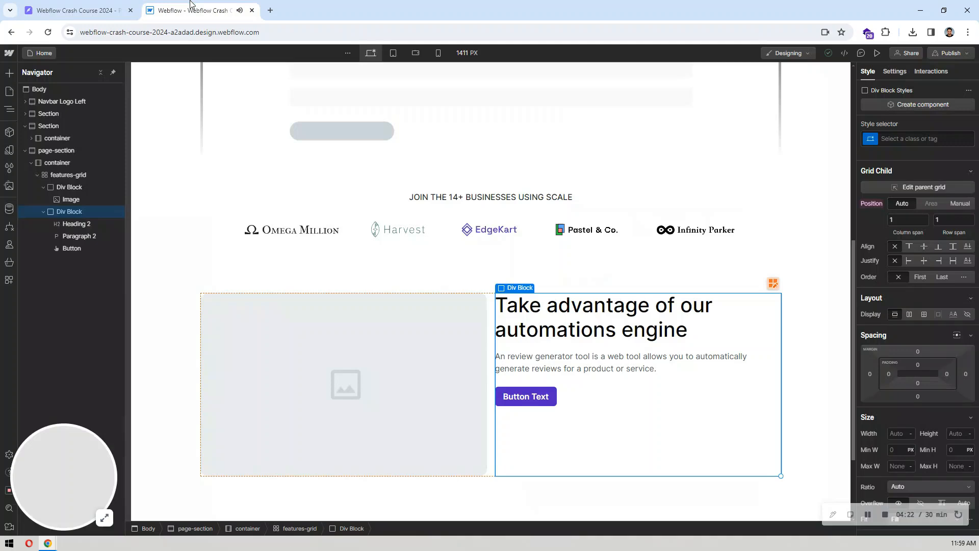
click(520, 398)
double_click(520, 399)
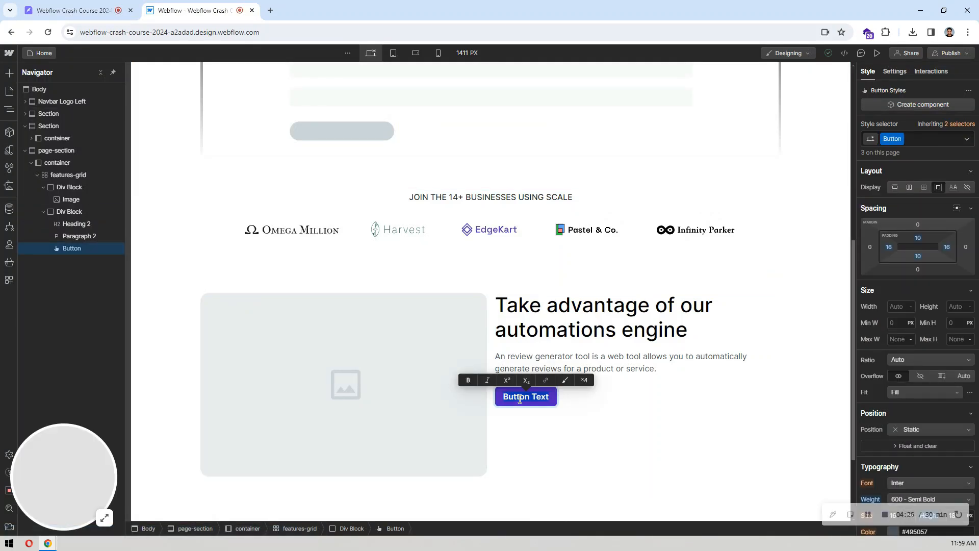
text(Learn More)
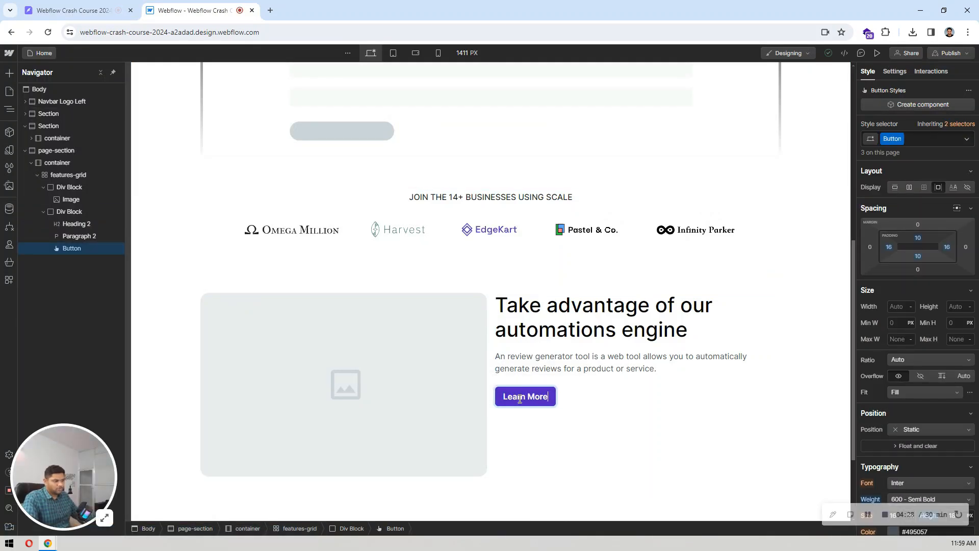
click(727, 414)
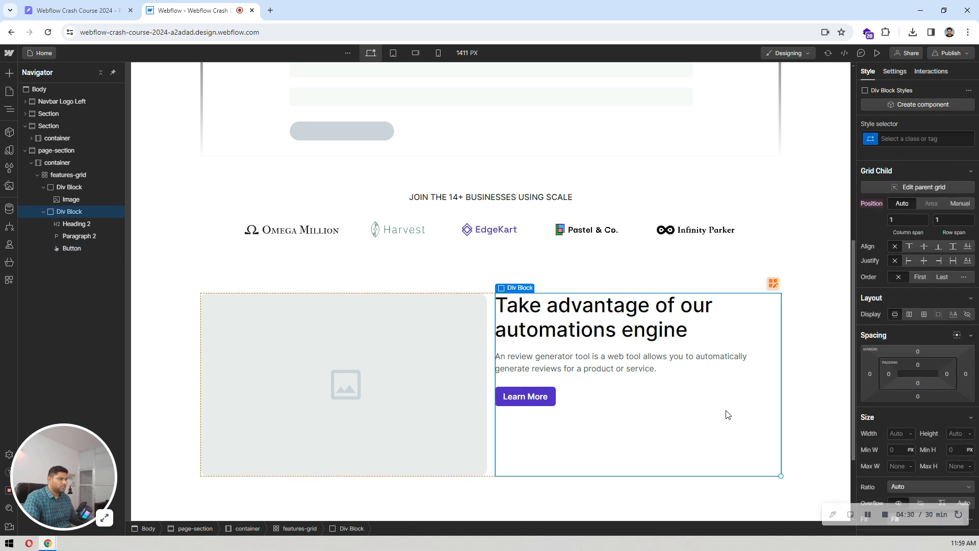
- Check the first feature row in Pixso, then align the text div block to the vertical centre of its grid cell in Webflow
click(76, 10)
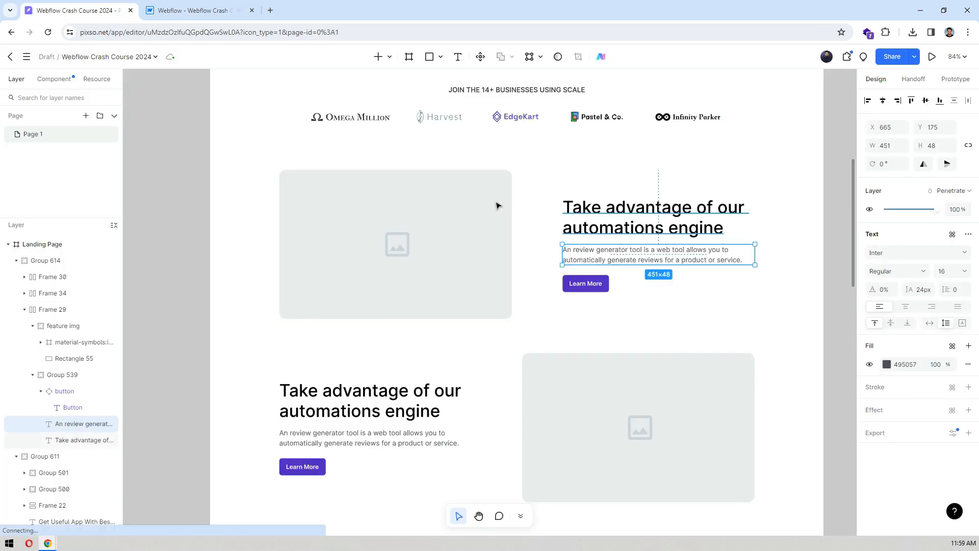
click(192, 10)
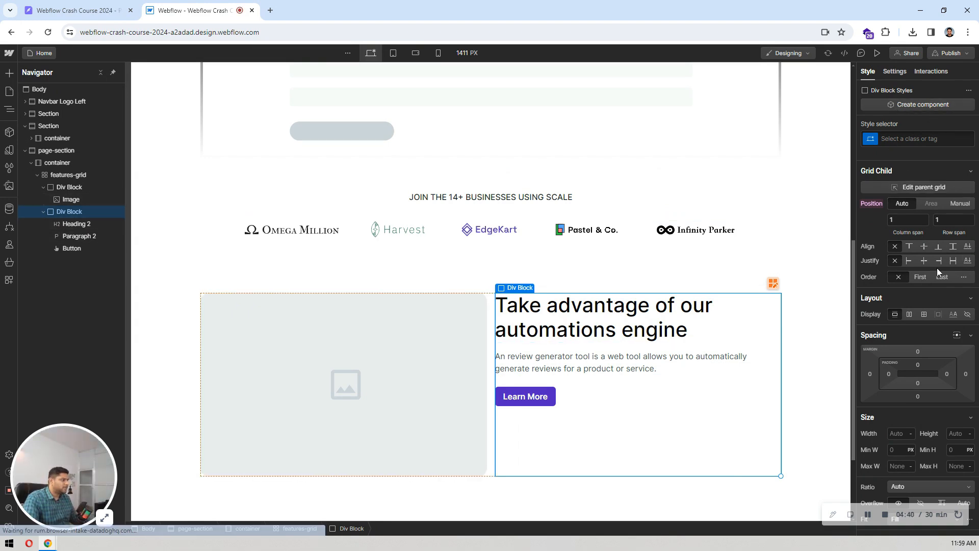
click(923, 246)
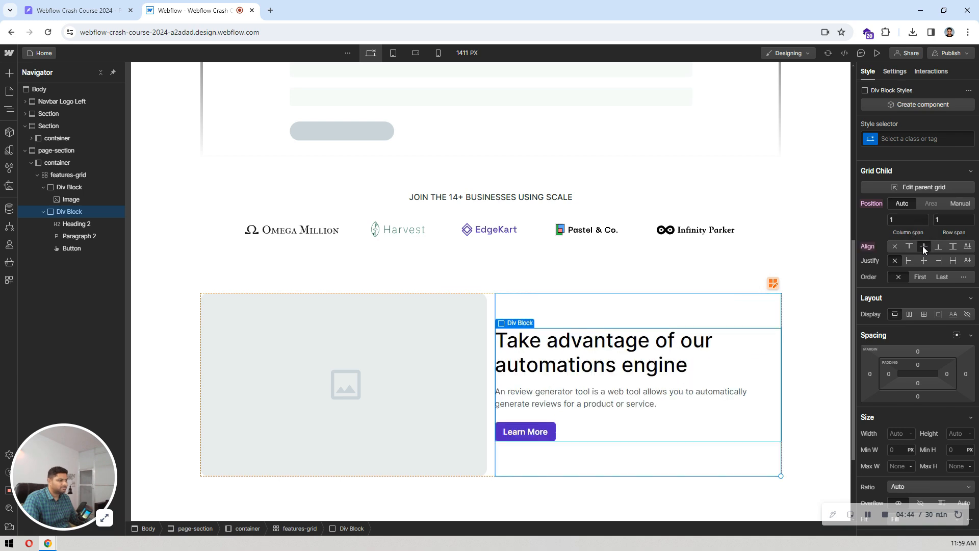
click(531, 278)
scroll(527, 234, down, 3)
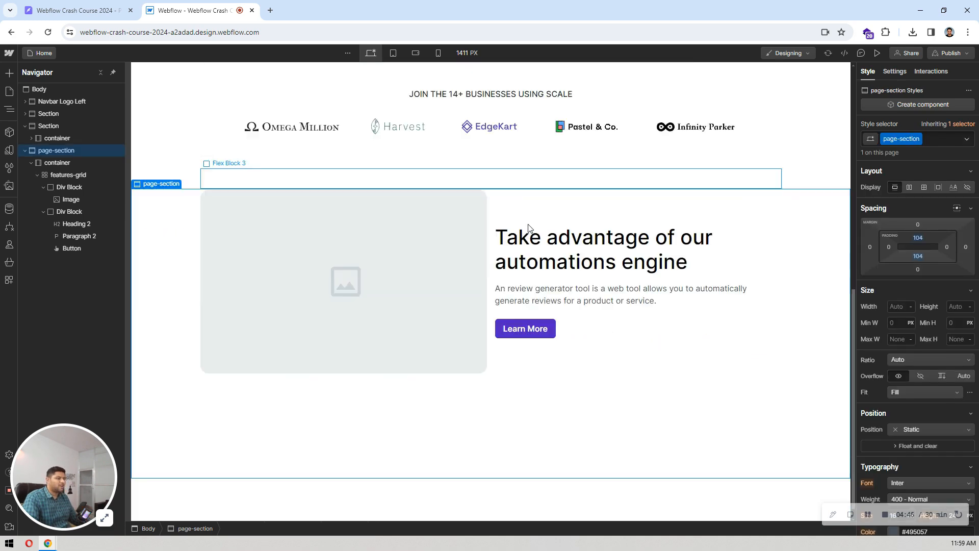
- Set the features-grid column and row gaps to 120 px after checking the design in Pixso
click(502, 339)
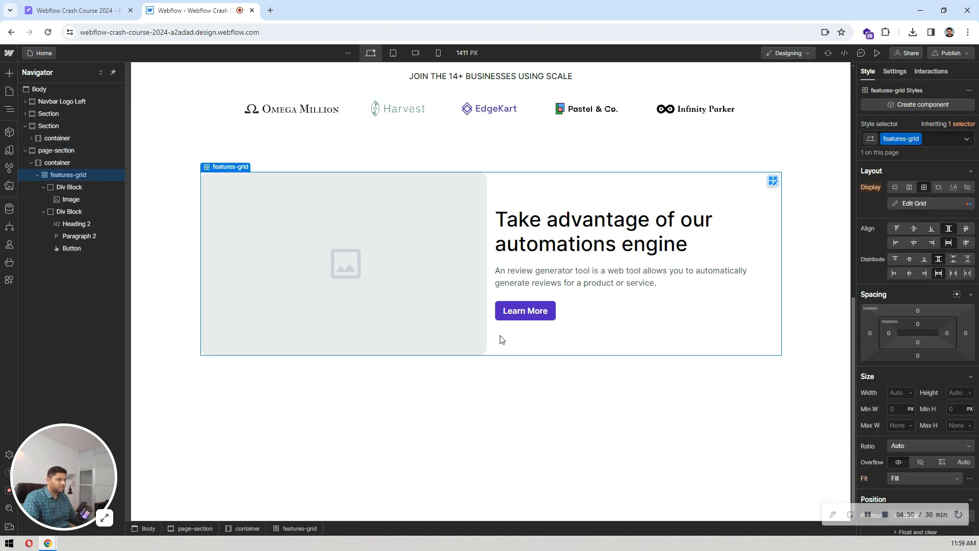
click(99, 6)
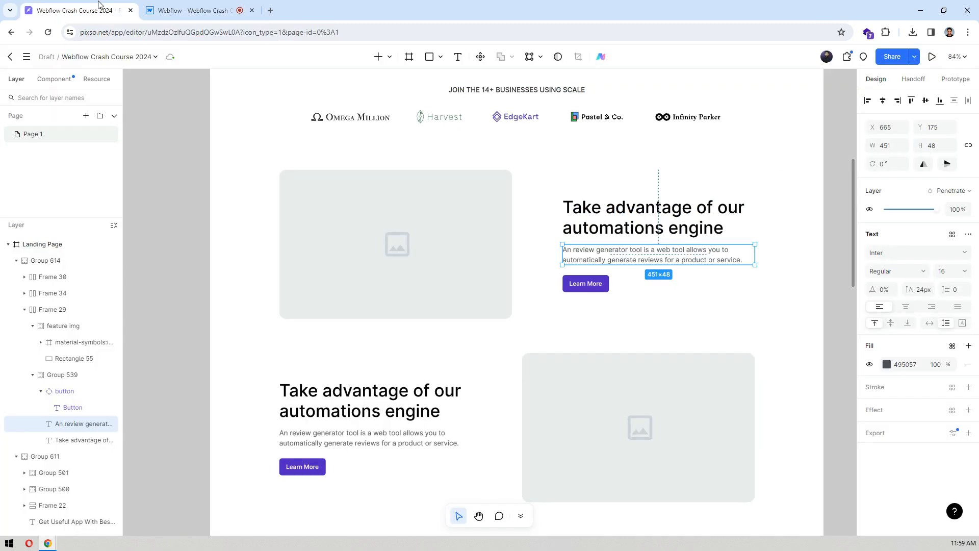
click(157, 5)
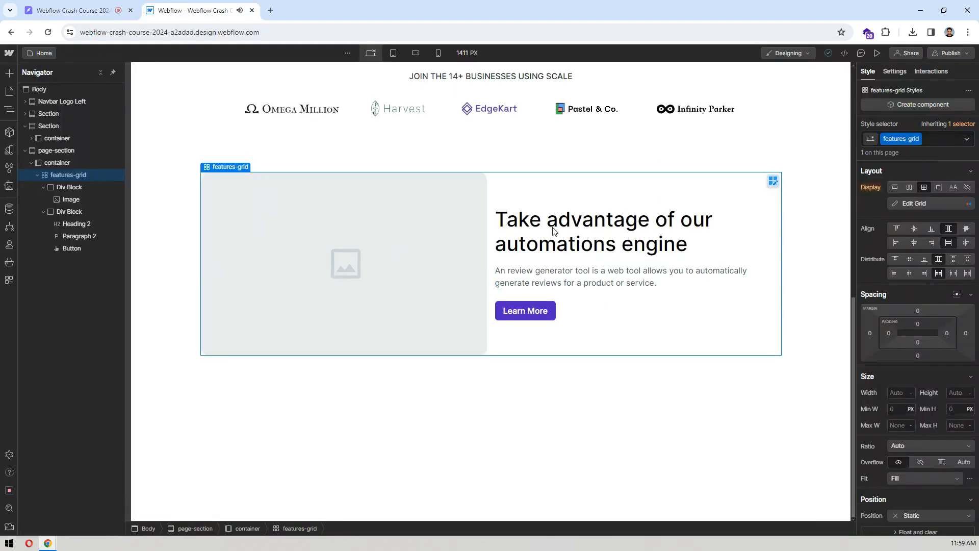
click(773, 180)
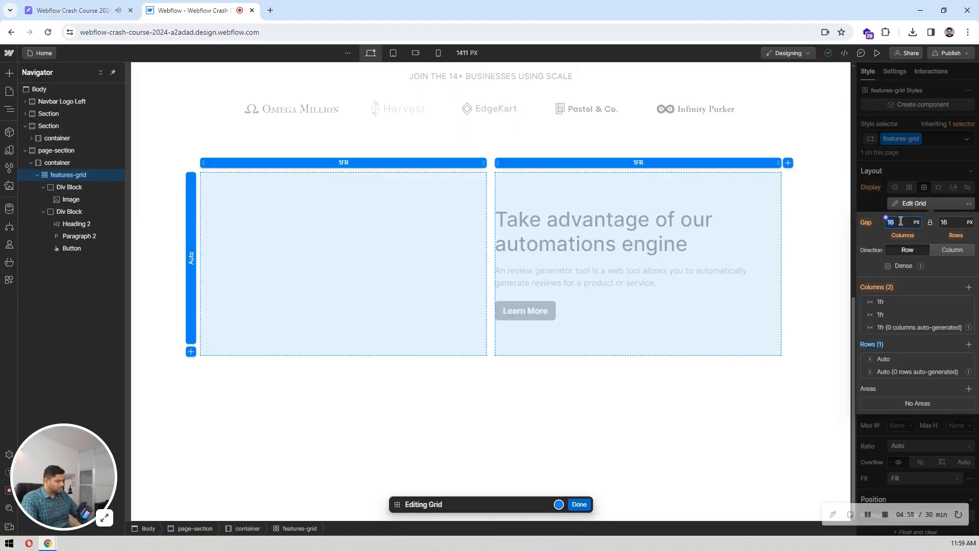
key(Return)
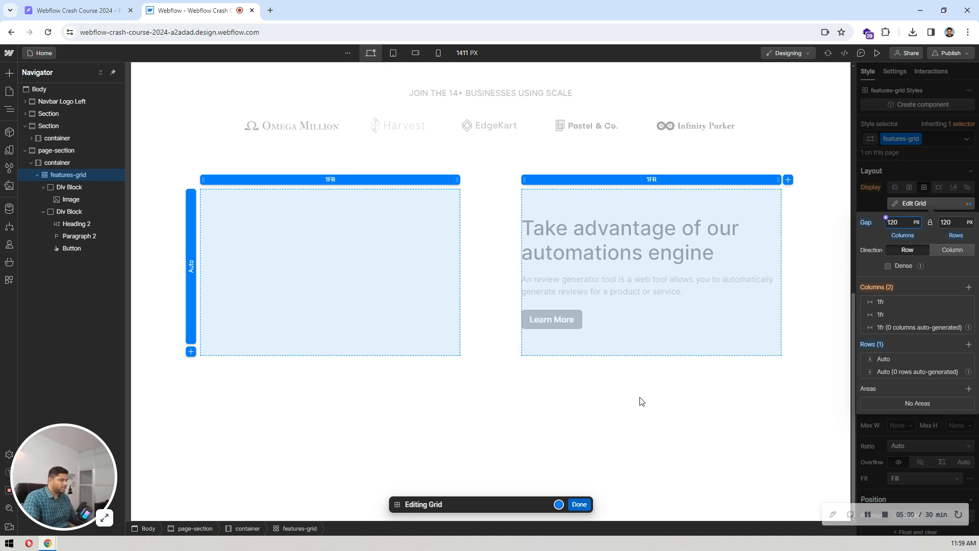
click(579, 503)
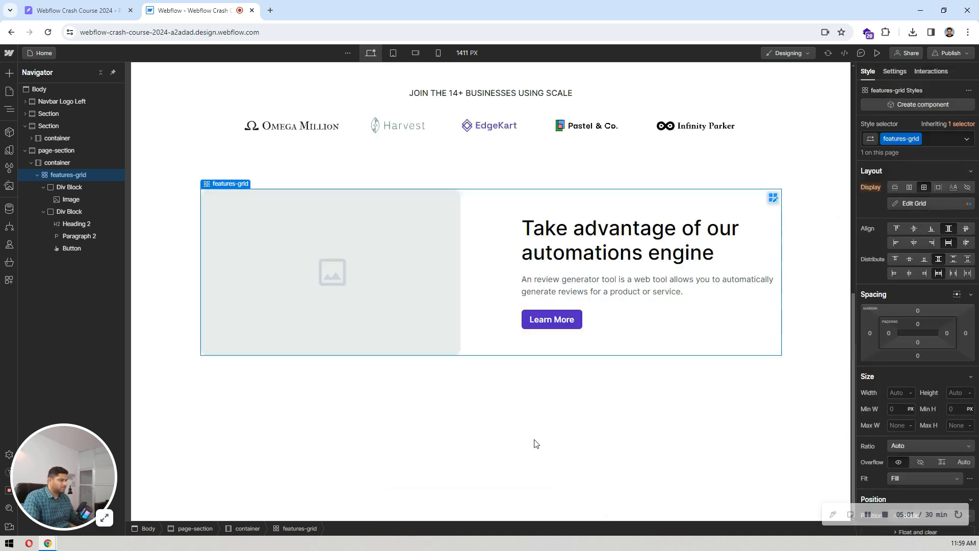
- Compare the feature row's spacing and layout in Webflow with the feature rows of the Pixso design
click(463, 147)
scroll(465, 147, up, 2)
scroll(464, 146, up, 3)
scroll(463, 146, down, 5)
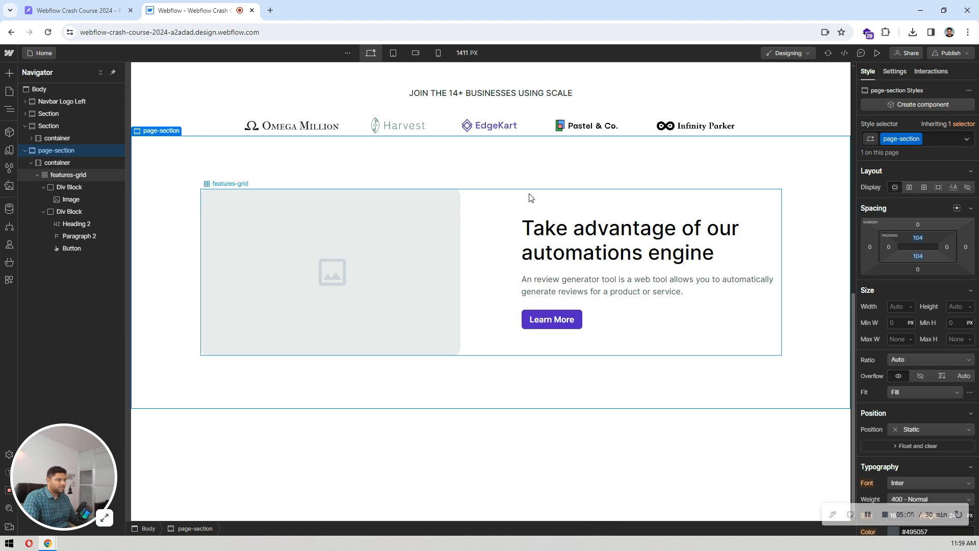
click(507, 229)
click(121, 8)
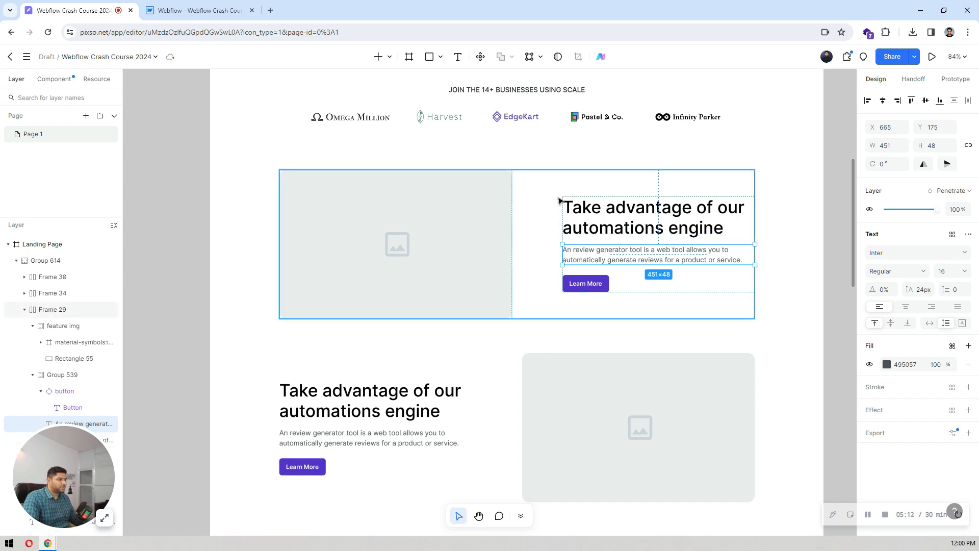
click(207, 8)
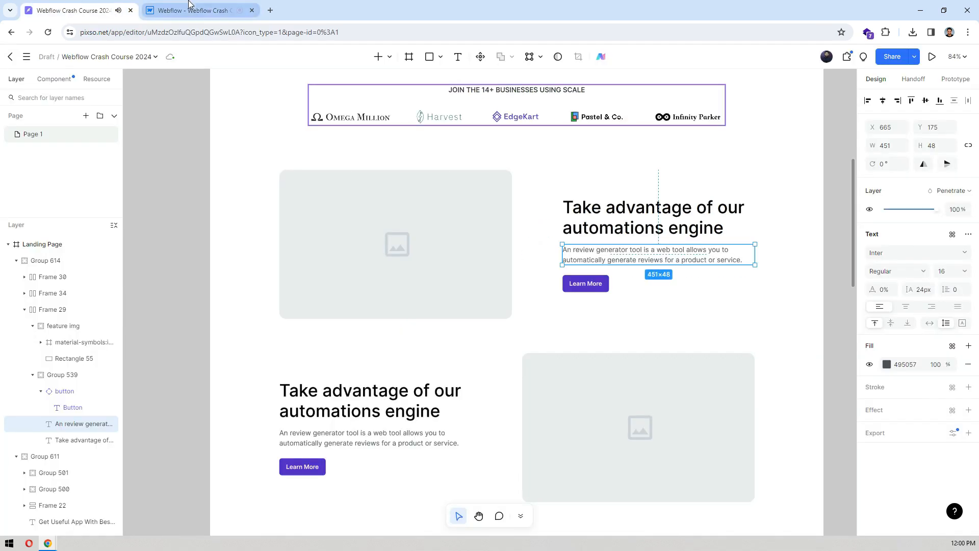
click(189, 8)
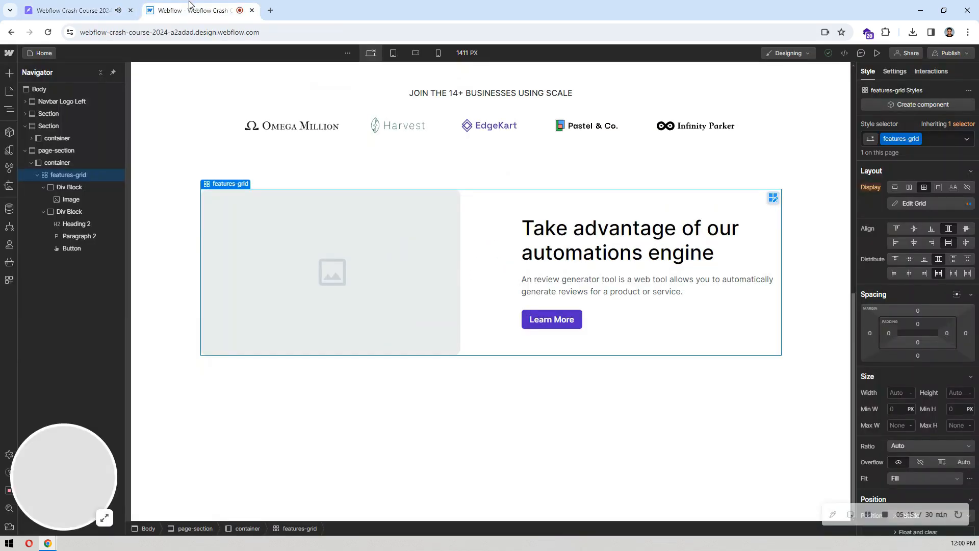
click(108, 5)
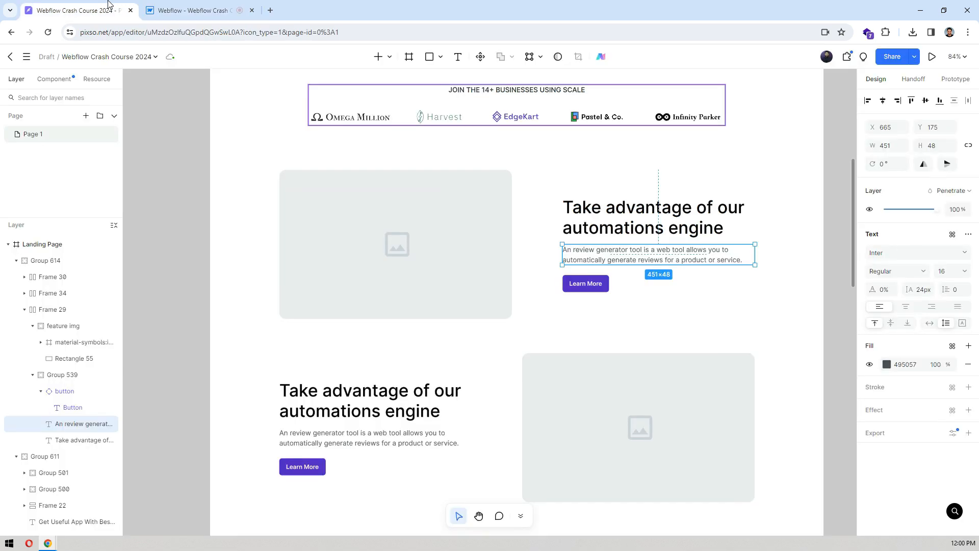
click(206, 2)
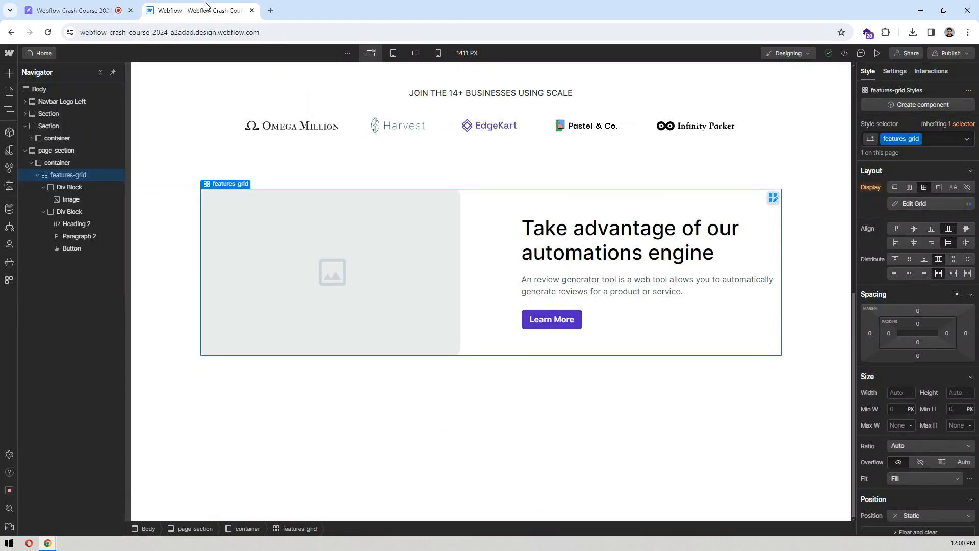
scroll(510, 228, up, 4)
scroll(511, 229, down, 4)
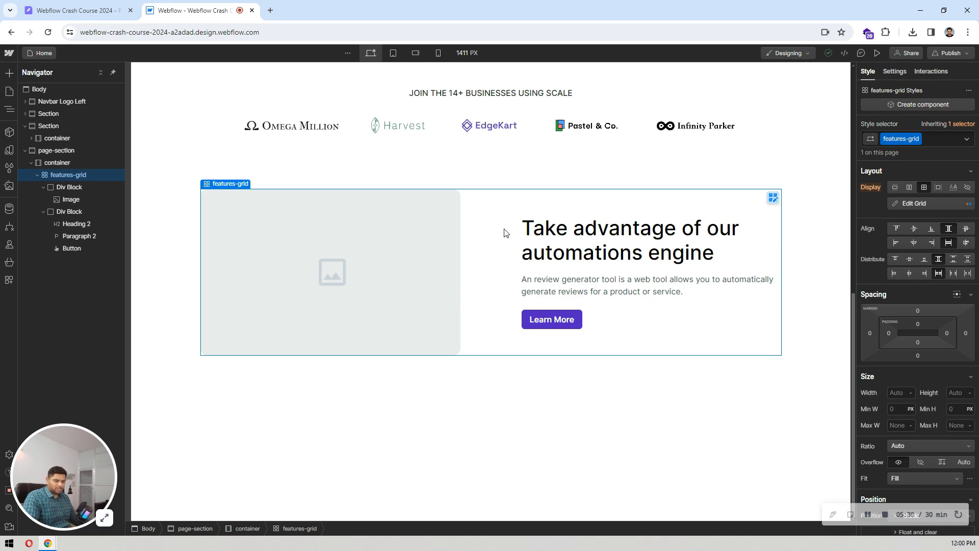
- Collapse the features-grid element and duplicate it twice to make three feature rows in the container
click(37, 175)
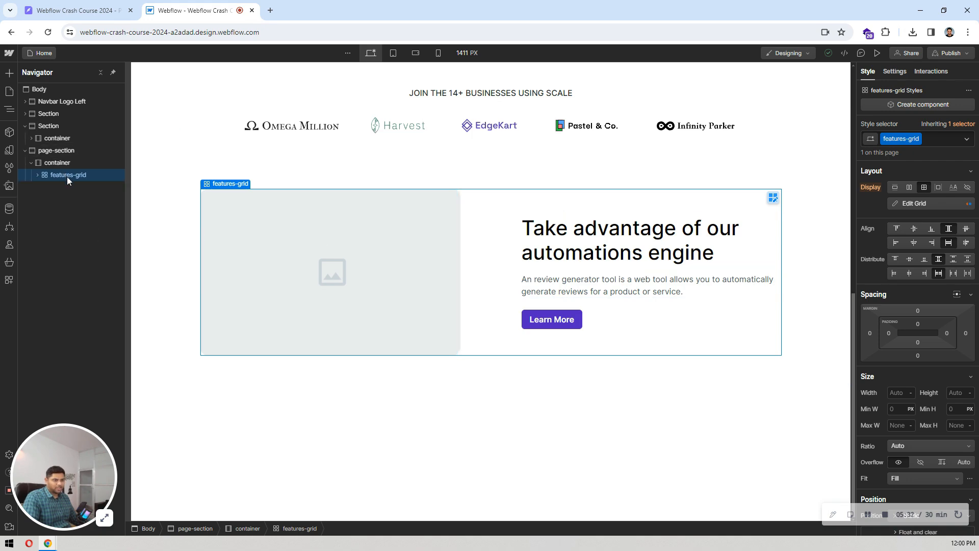
key(ctrl+d)
key(ctrl+d)
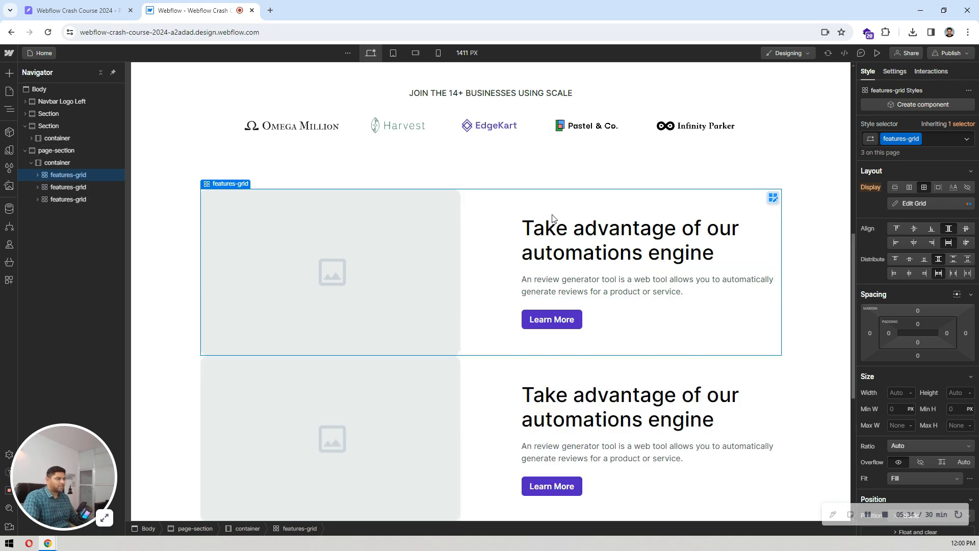
scroll(553, 218, down, 4)
scroll(553, 218, up, 3)
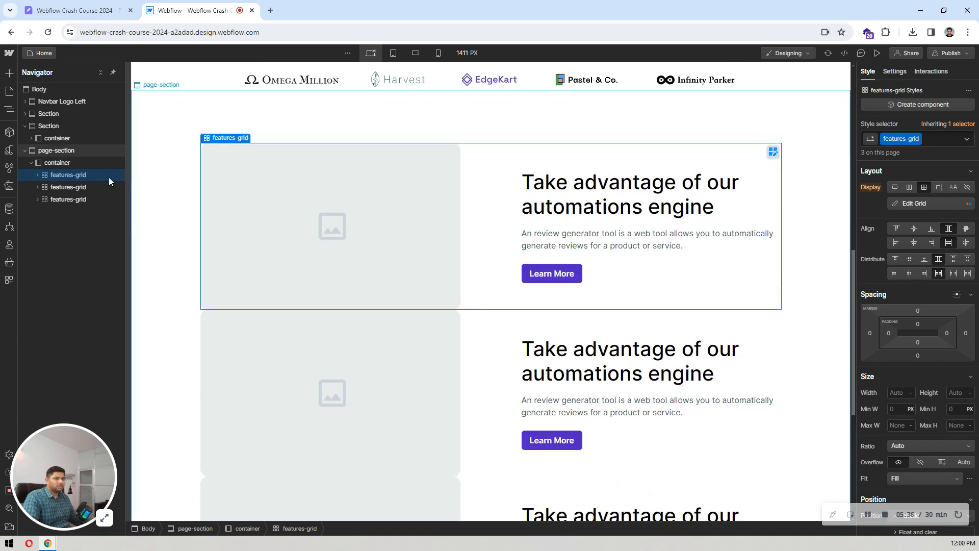
- Expand the second features-grid row and add a combo class named reverse to it
click(57, 187)
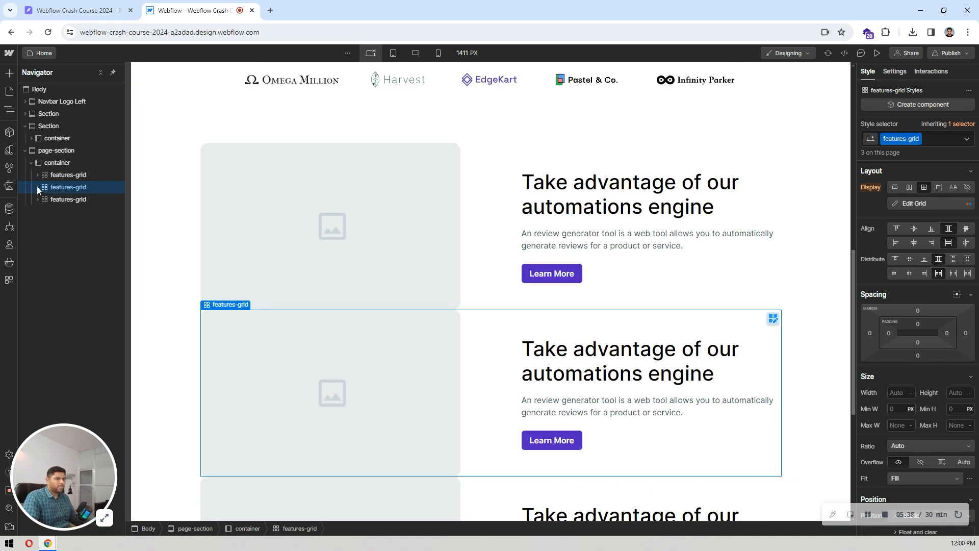
click(36, 187)
click(929, 137)
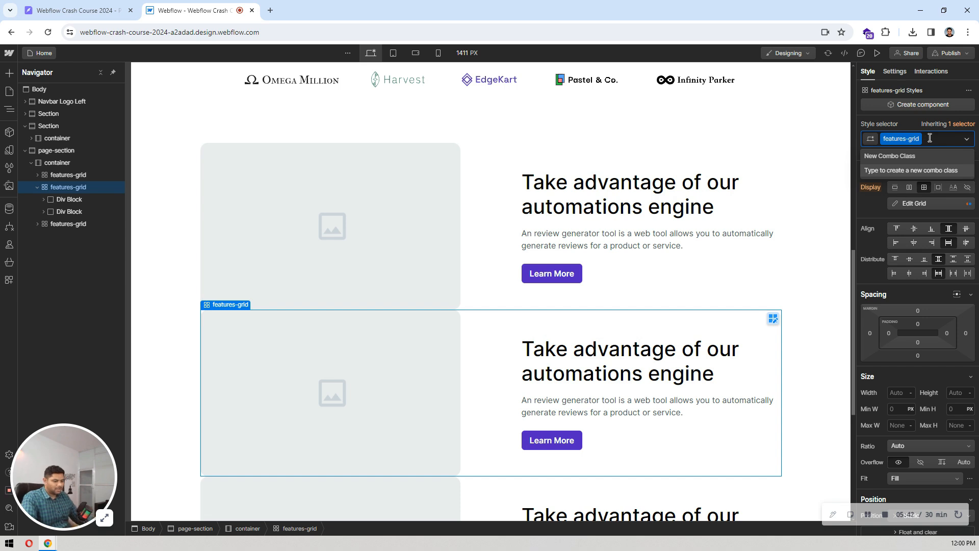
text(rev)
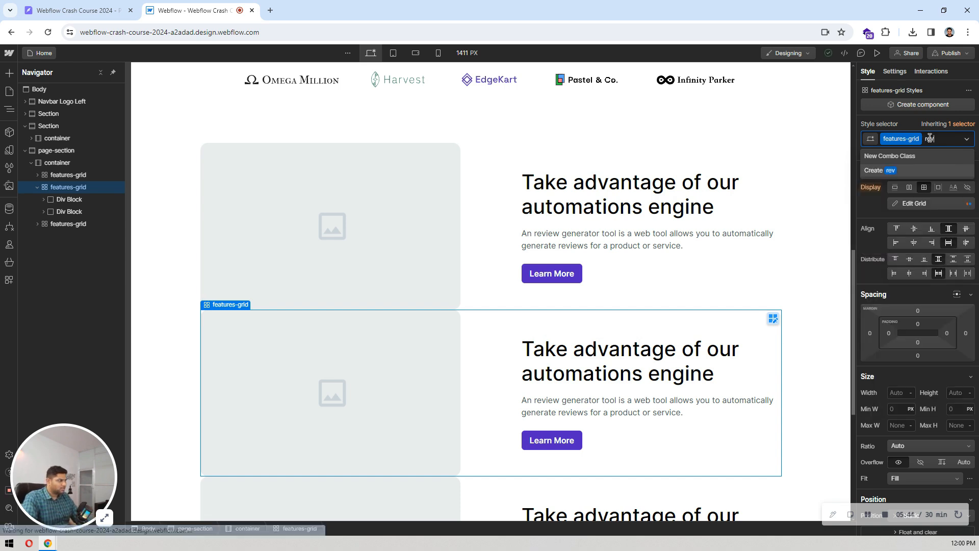
text(erse)
key(Return)
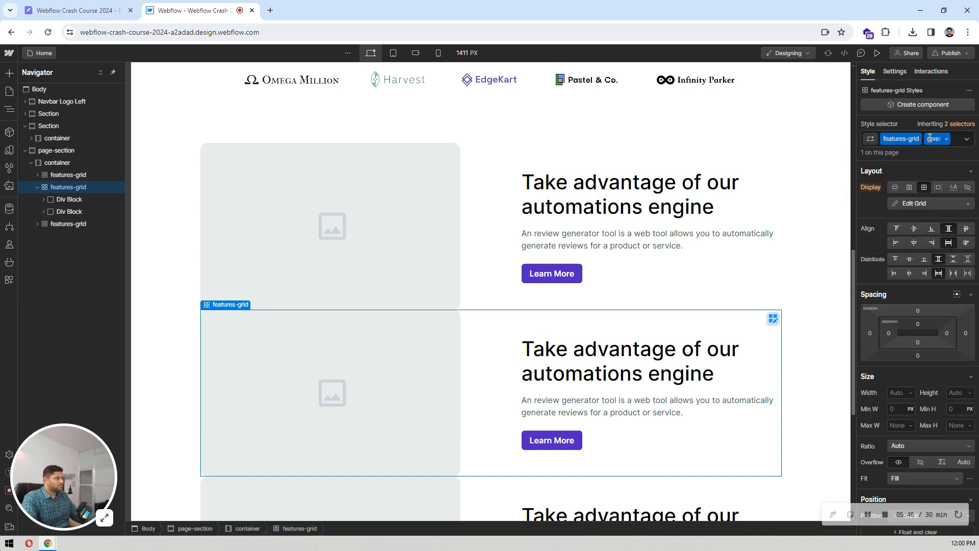
- Set the order of the image div block in the second feature row to Last
click(65, 195)
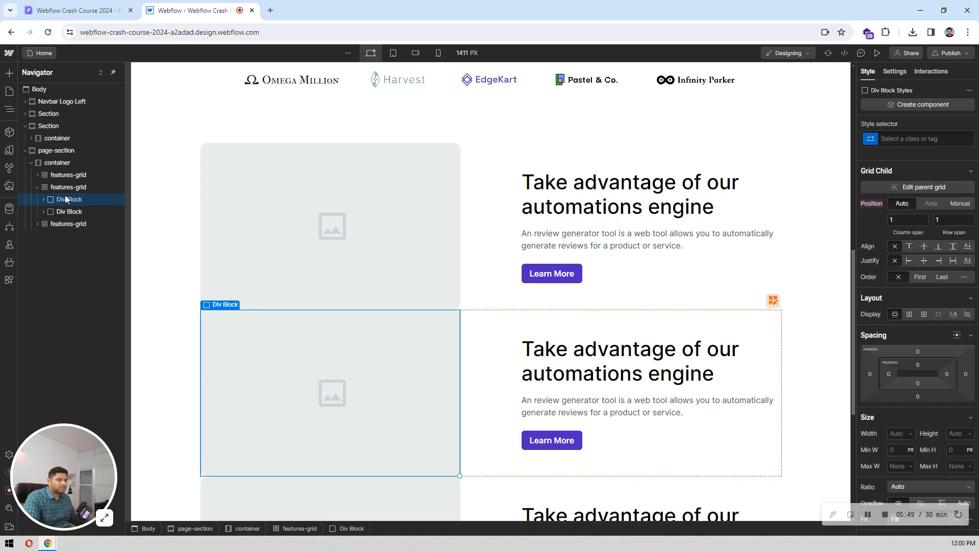
click(936, 278)
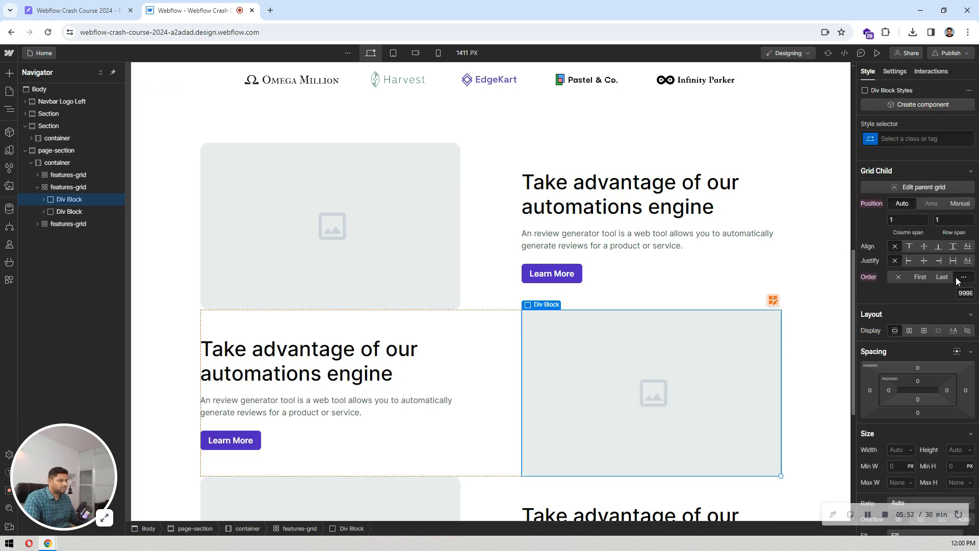
click(178, 219)
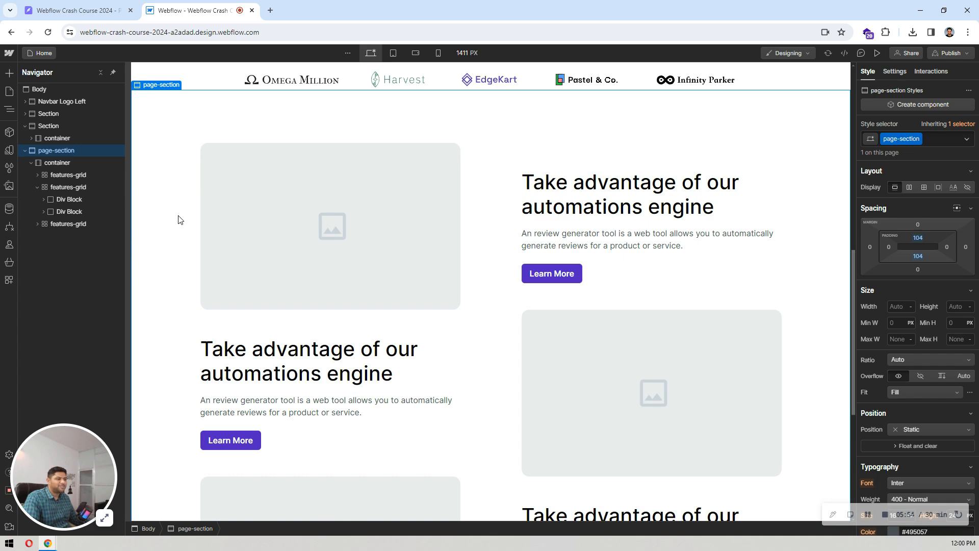
- Compare the feature rows' alternating layout and vertical spacing in Webflow with the Pixso design
click(102, 4)
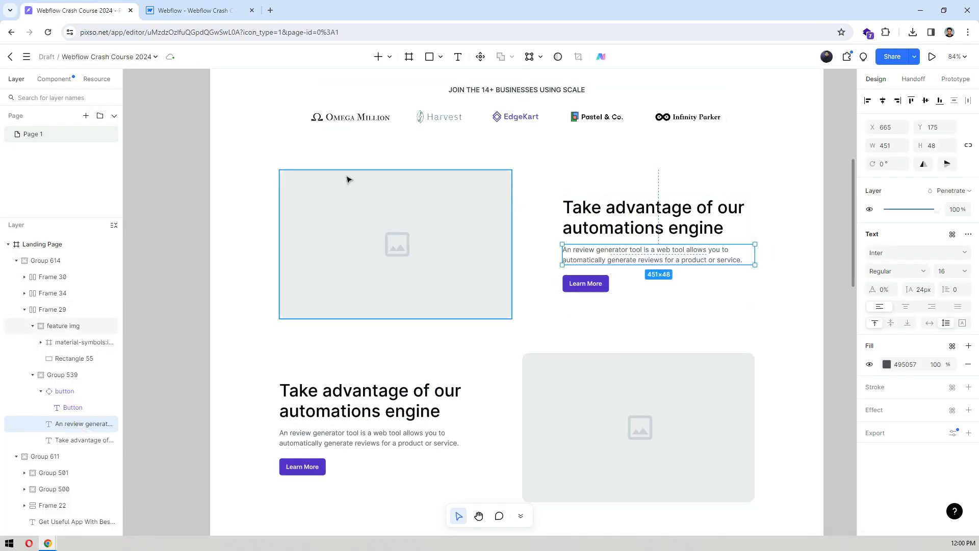
click(201, 11)
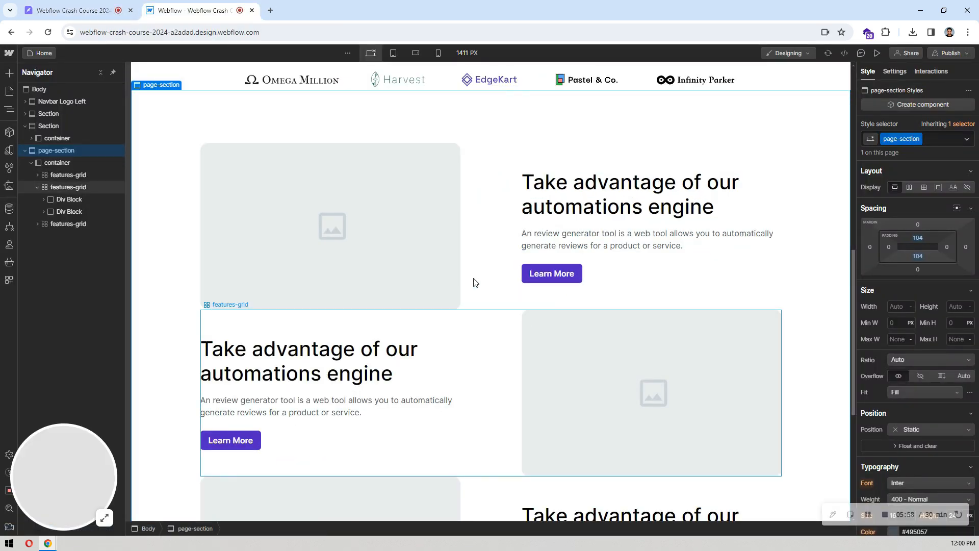
click(79, 6)
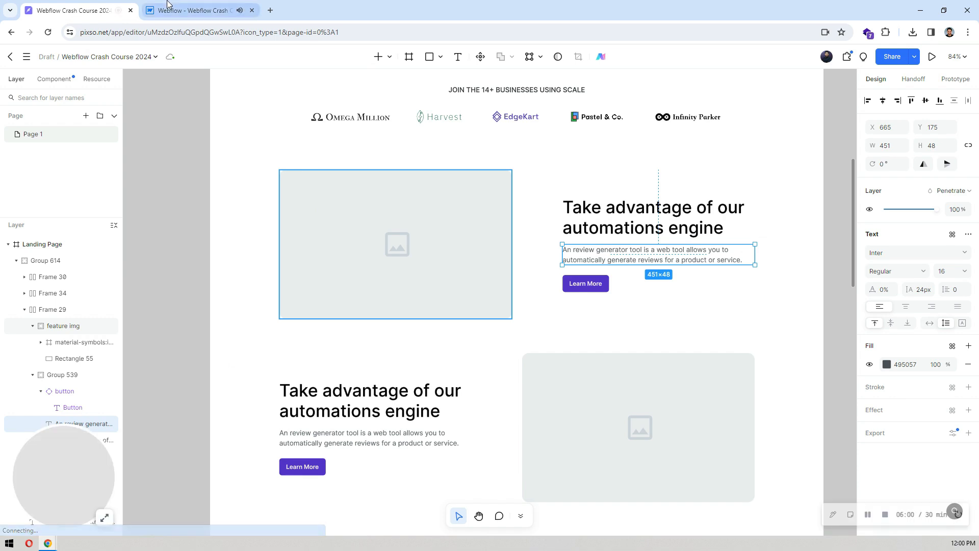
click(194, 10)
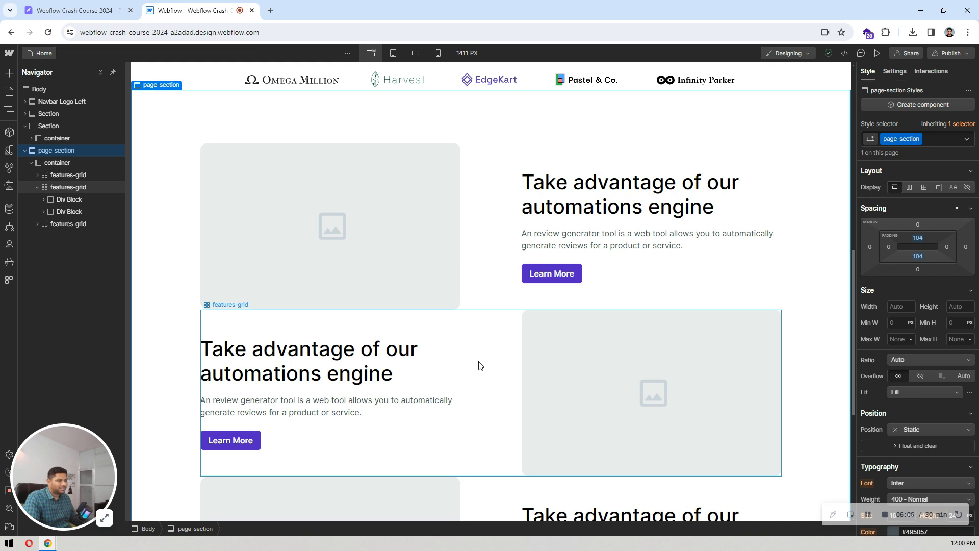
click(501, 223)
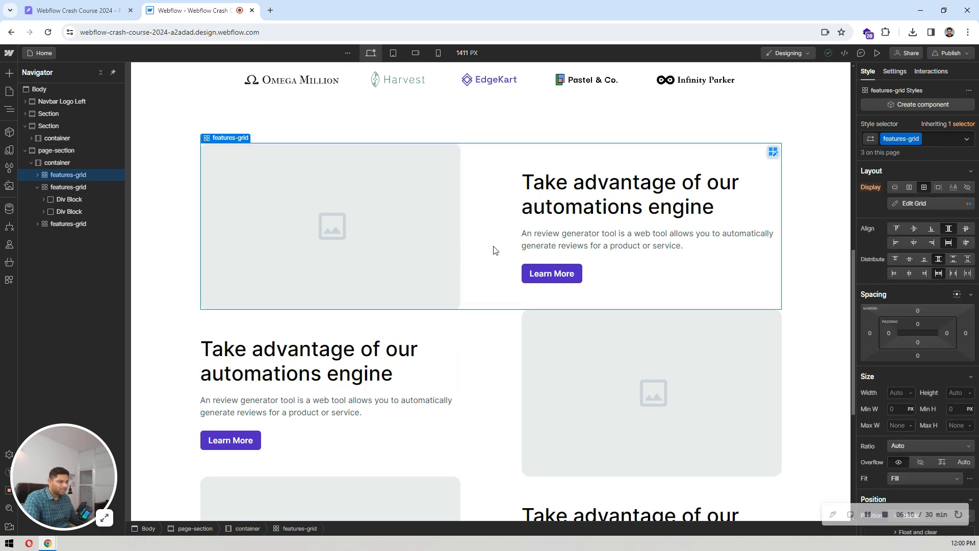
scroll(487, 260, down, 1)
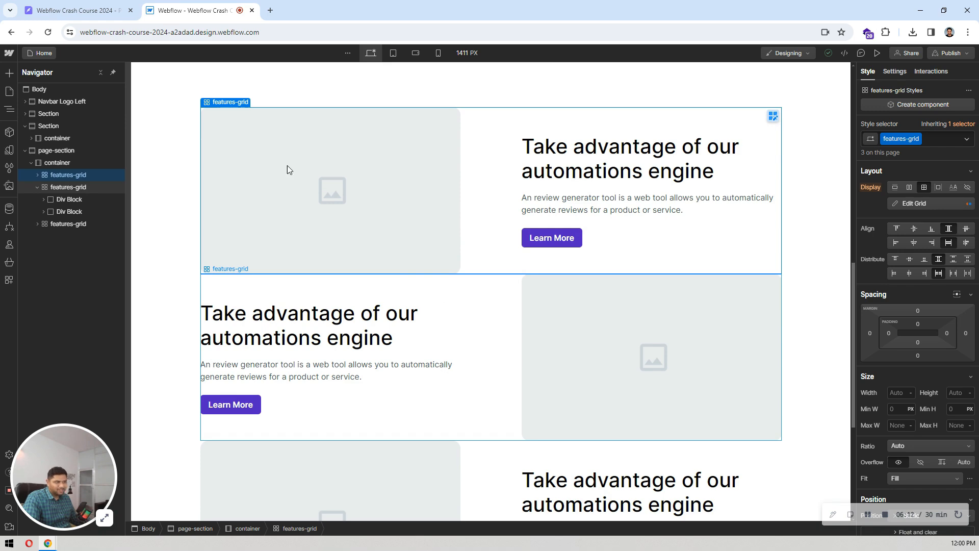
key(ctrl+Tab)
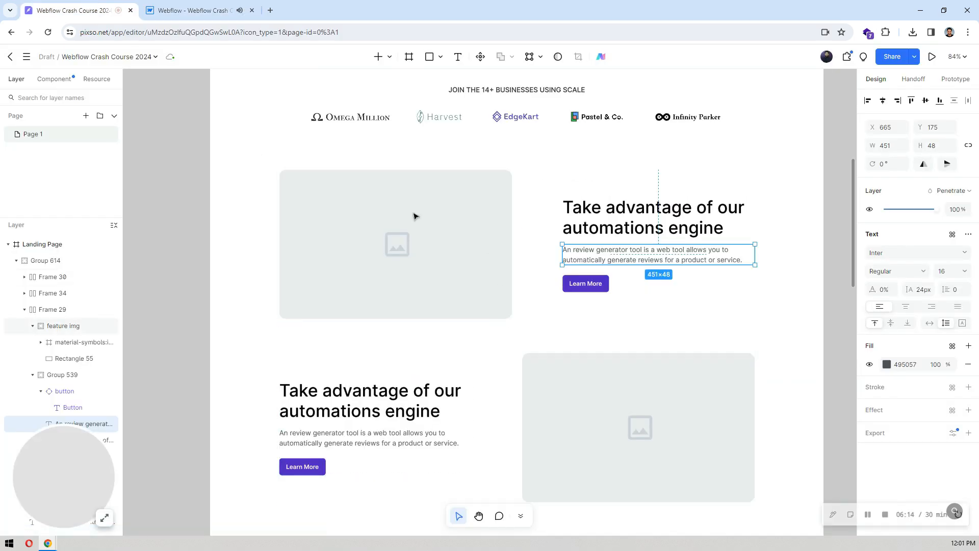
key(ctrl+Tab)
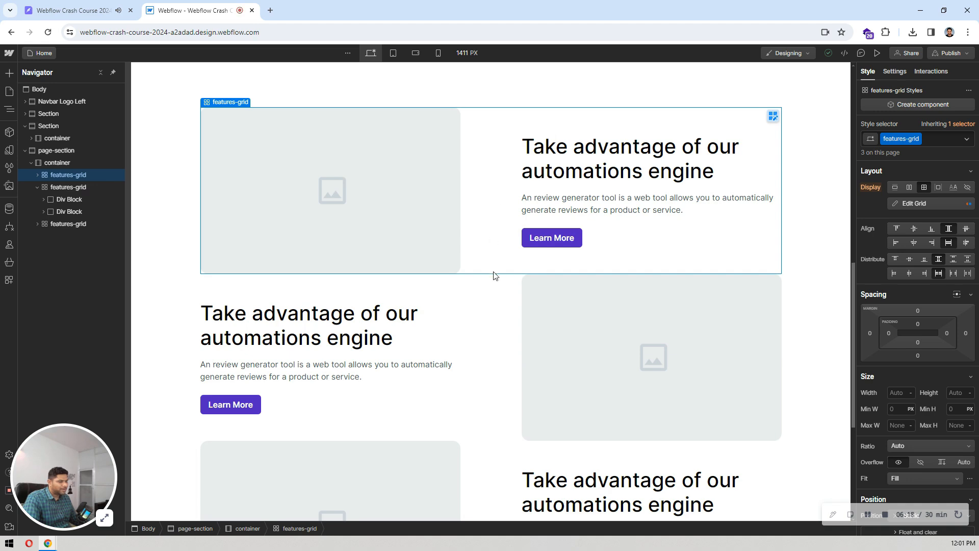
scroll(487, 304, down, 8)
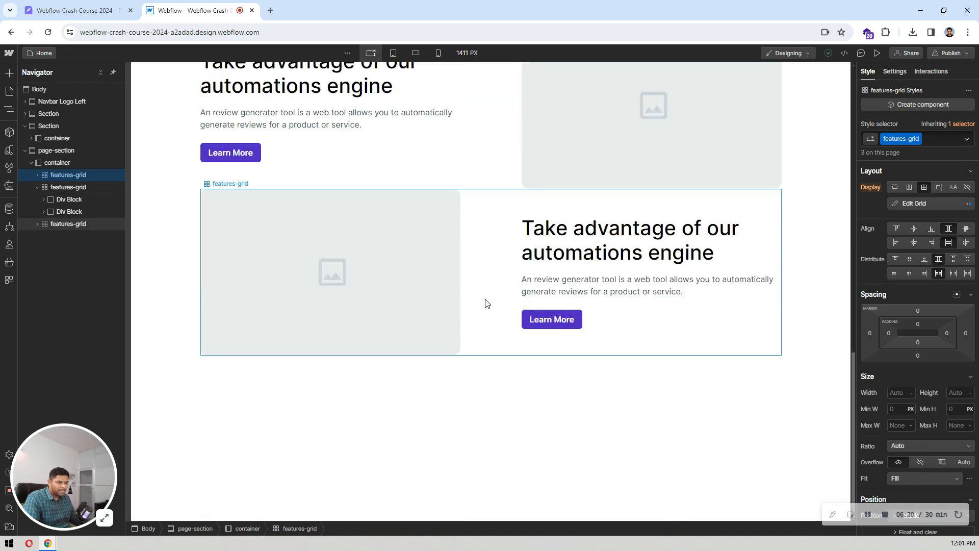
scroll(475, 230, up, 7)
- Measure the gap between the feature rows in Pixso, then set the features-grid bottom margin to 80 px in Webflow
click(39, 5)
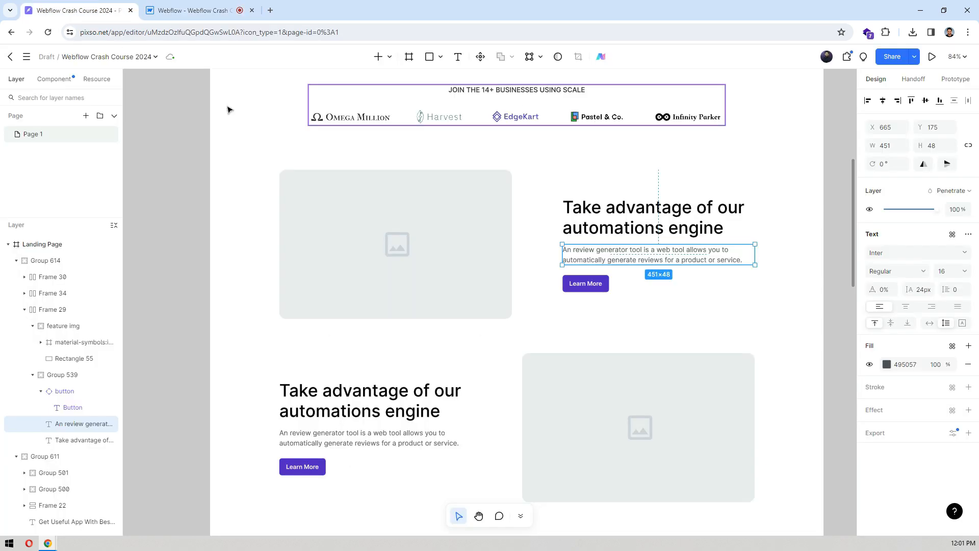
double_click(499, 258)
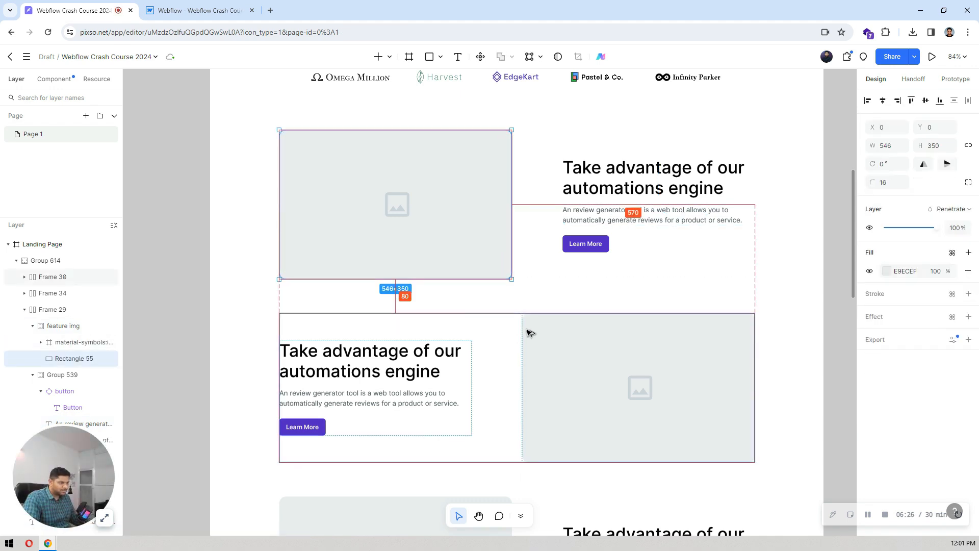
click(199, 10)
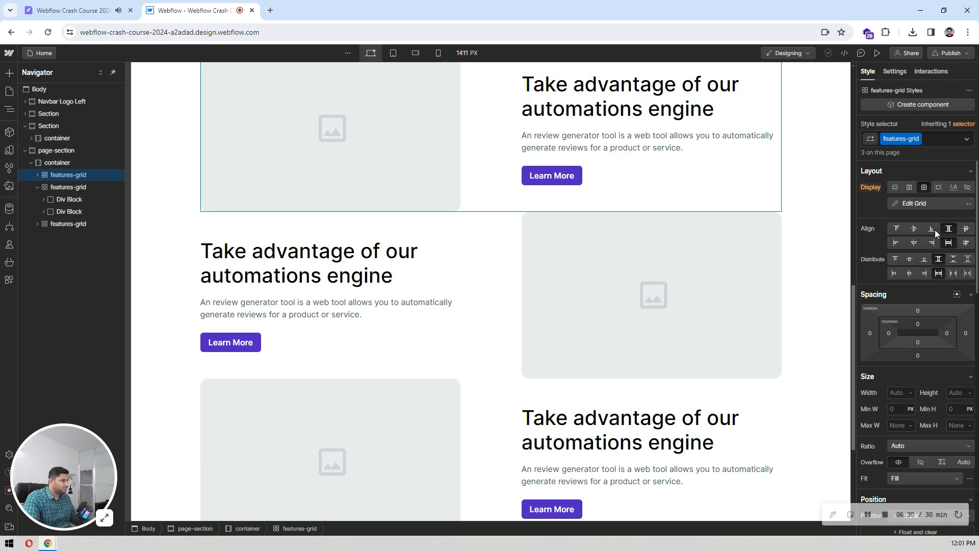
click(917, 356)
text(8)
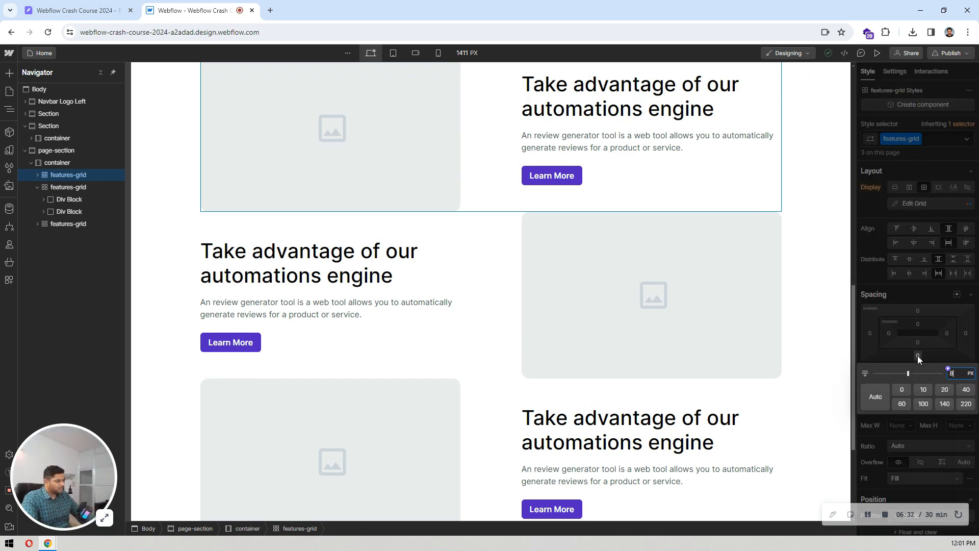
text(0)
key(Return)
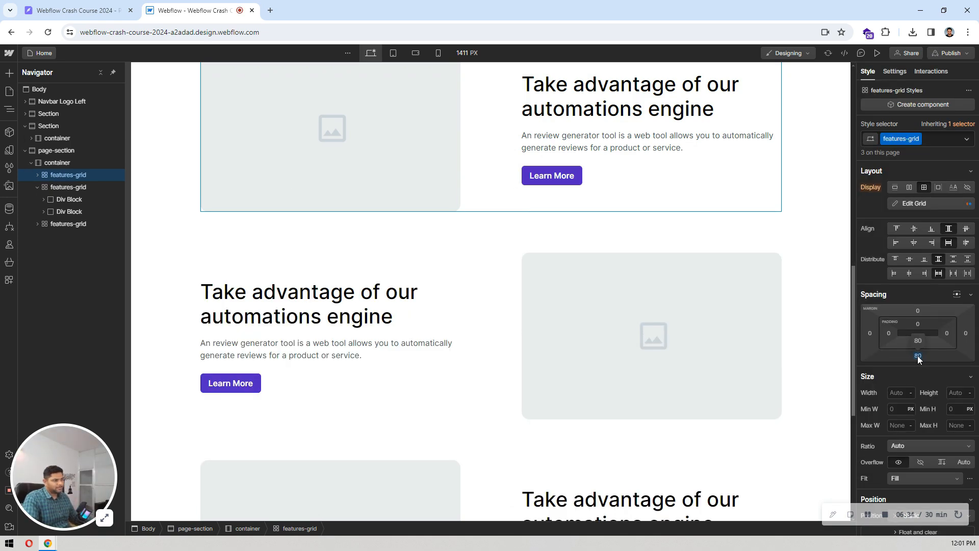
scroll(562, 217, down, 4)
scroll(562, 214, up, 5)
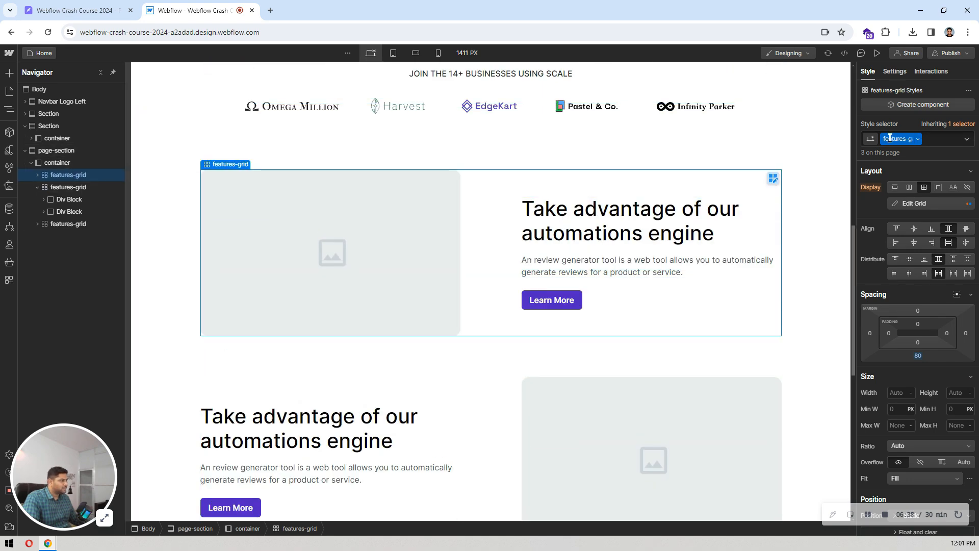
- Add a combo class named mb-0 to the third features-grid row and set its bottom margin to 0
scroll(433, 301, down, 8)
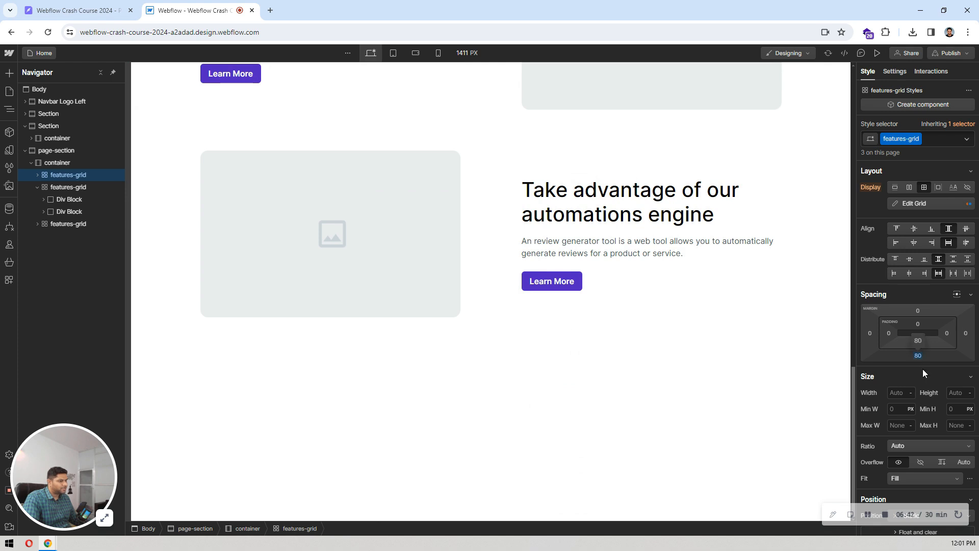
click(479, 218)
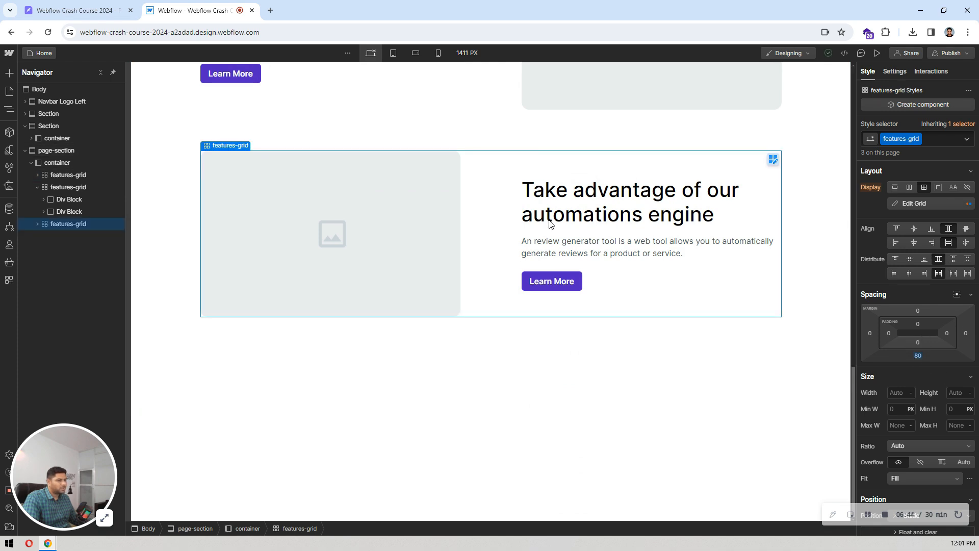
click(940, 139)
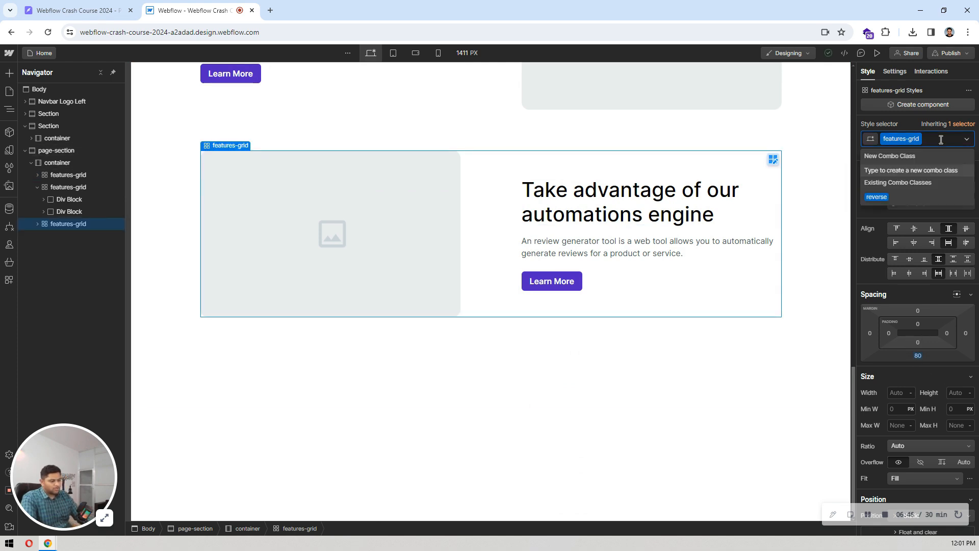
text(mb-0)
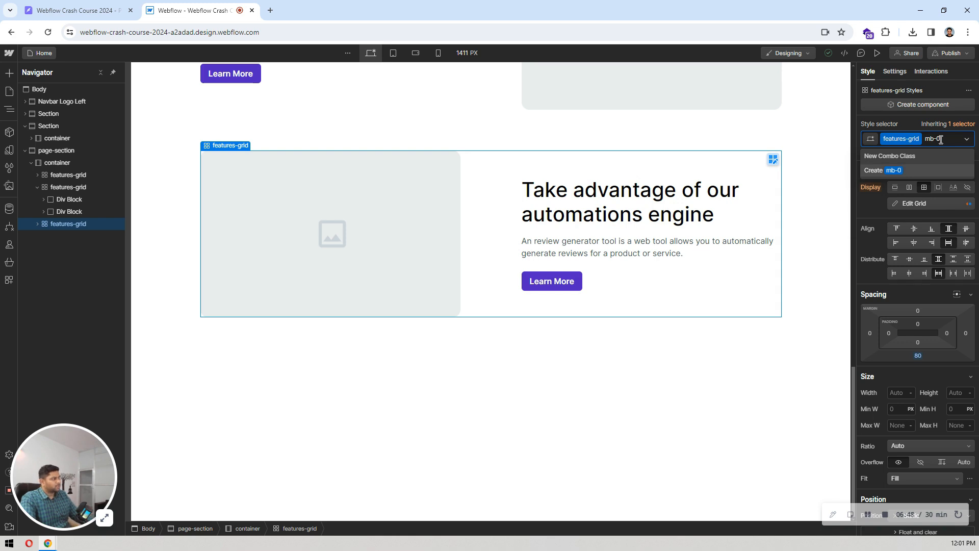
key(Return)
click(918, 355)
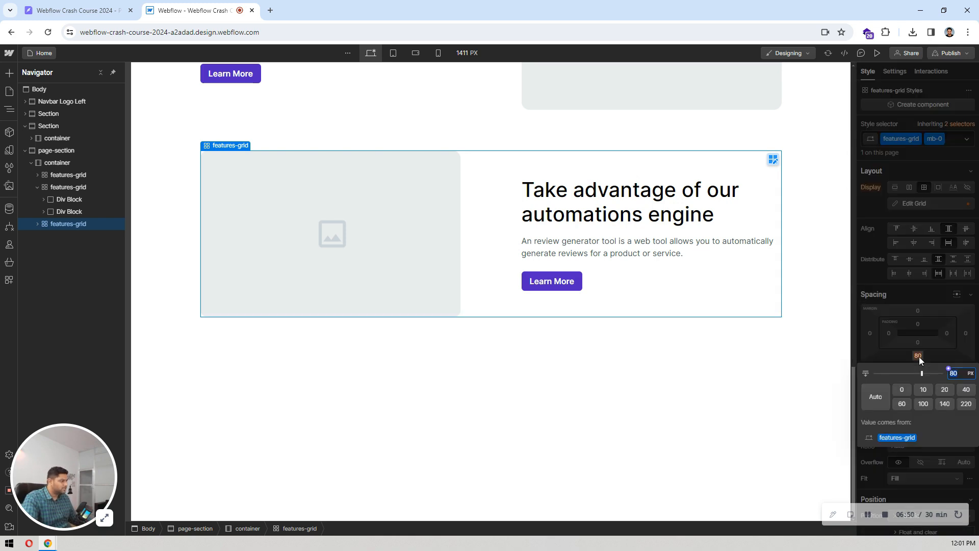
text(0)
key(Return)
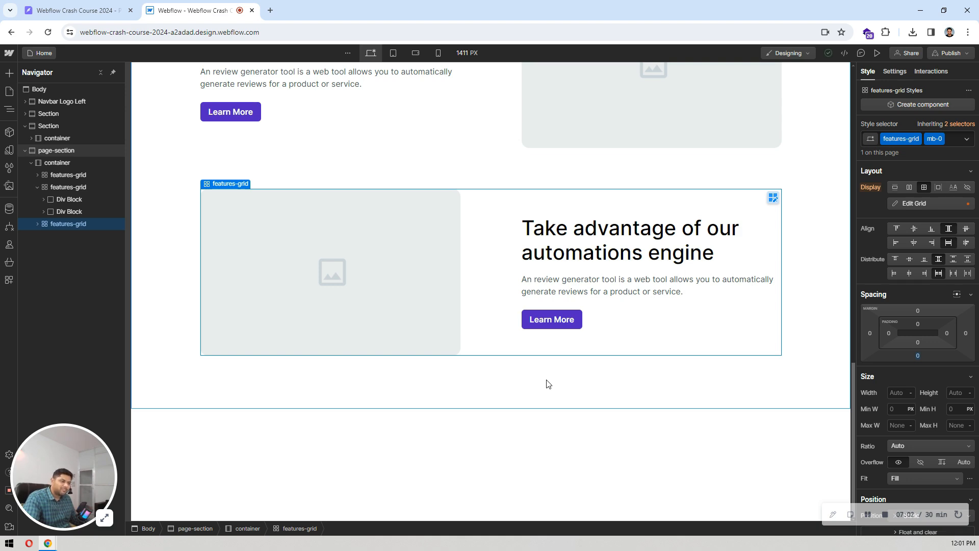
- Select the page-section and review the spacing around and between its three feature rows
click(546, 384)
scroll(546, 384, up, 10)
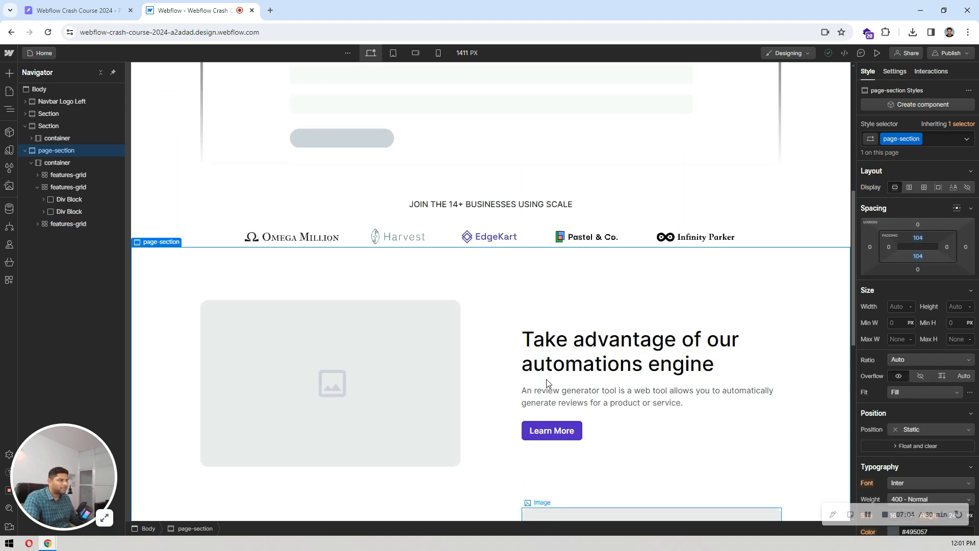
scroll(546, 384, down, 5)
scroll(546, 383, down, 4)
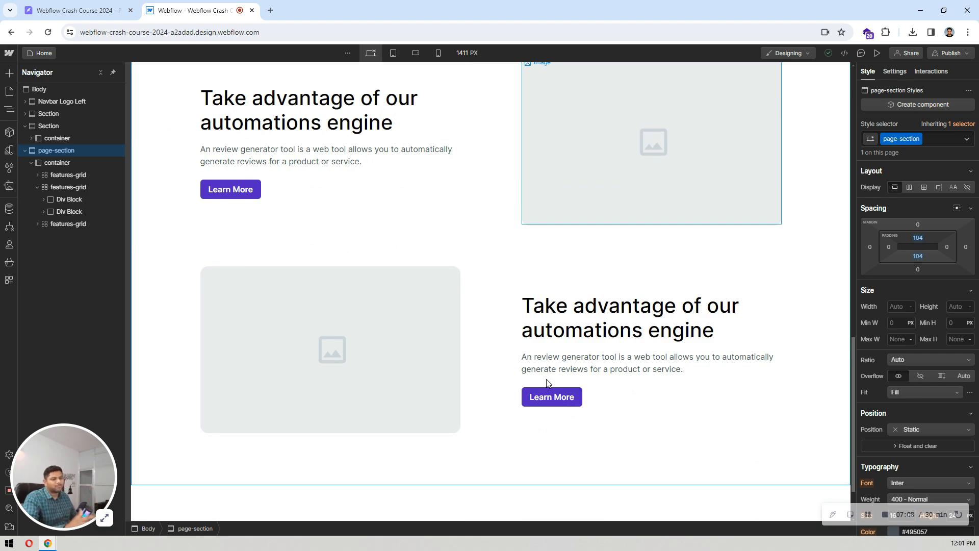
scroll(477, 198, up, 8)
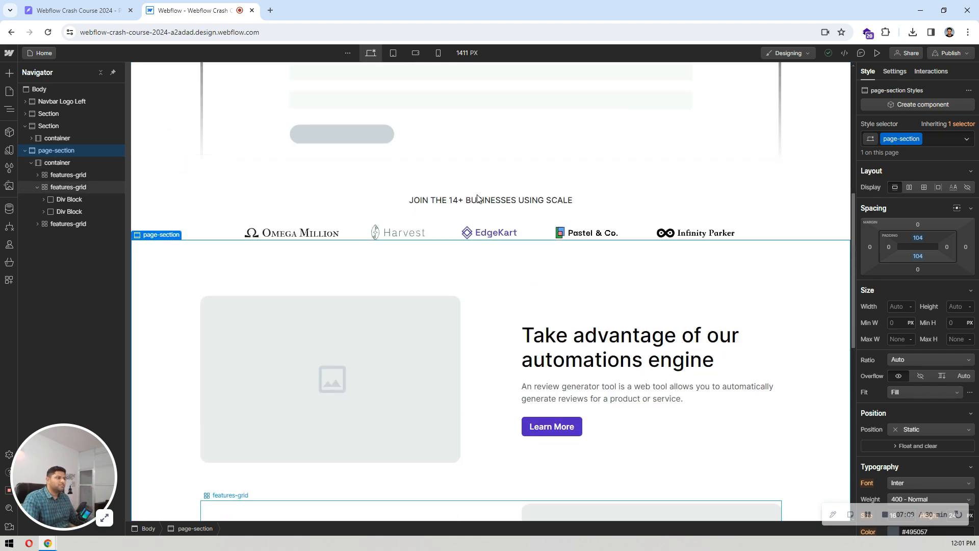
scroll(477, 198, down, 8)
scroll(478, 198, down, 2)
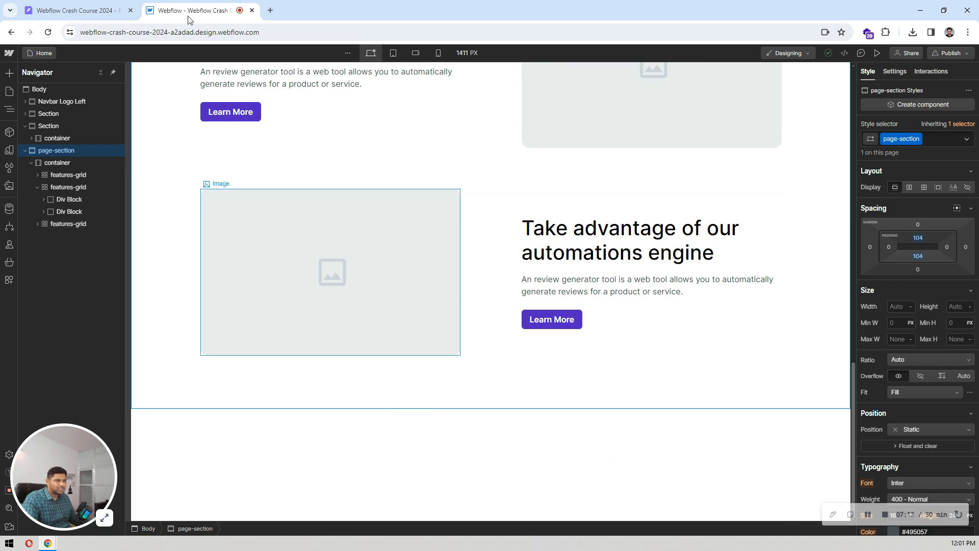
- Check the Pixso design below the feature rows, down to the Latest News section, then return to Webflow and show the page-section's settings
click(79, 10)
scroll(407, 195, down, 10)
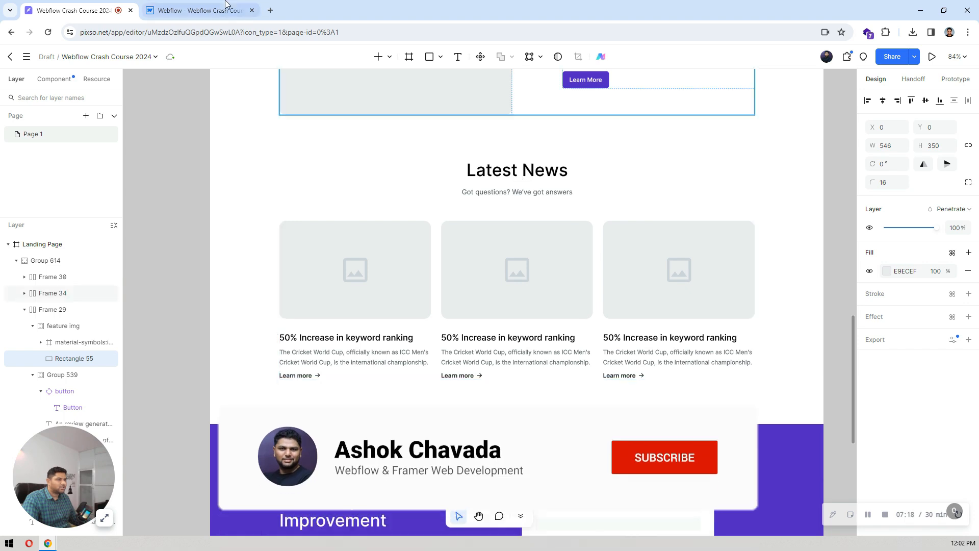
click(181, 9)
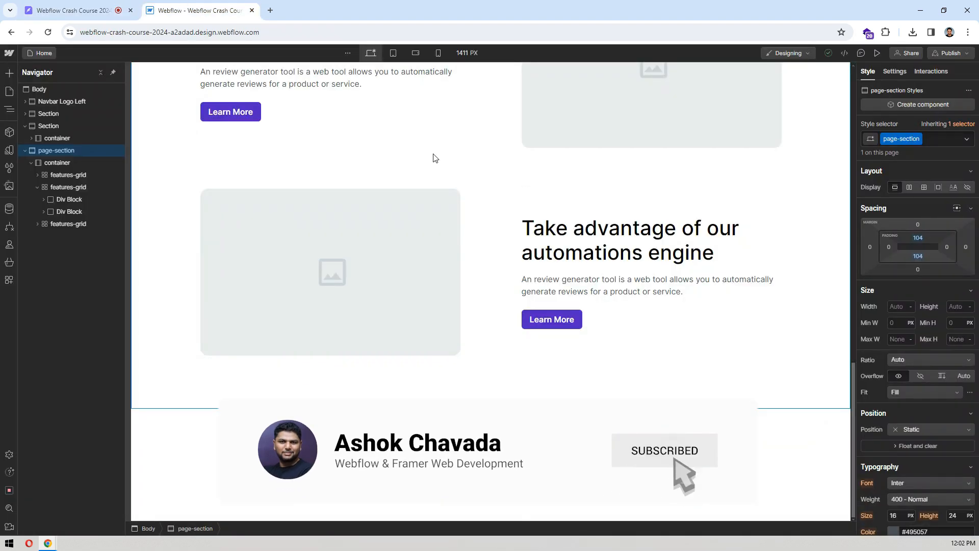
key(d)
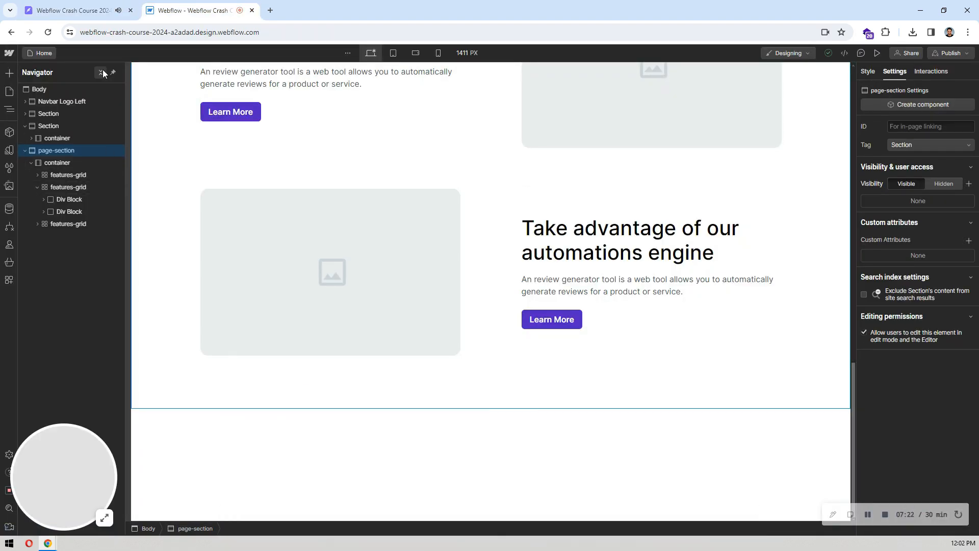
- Collapse the element tree and duplicate the page-section that holds the feature rows
click(101, 72)
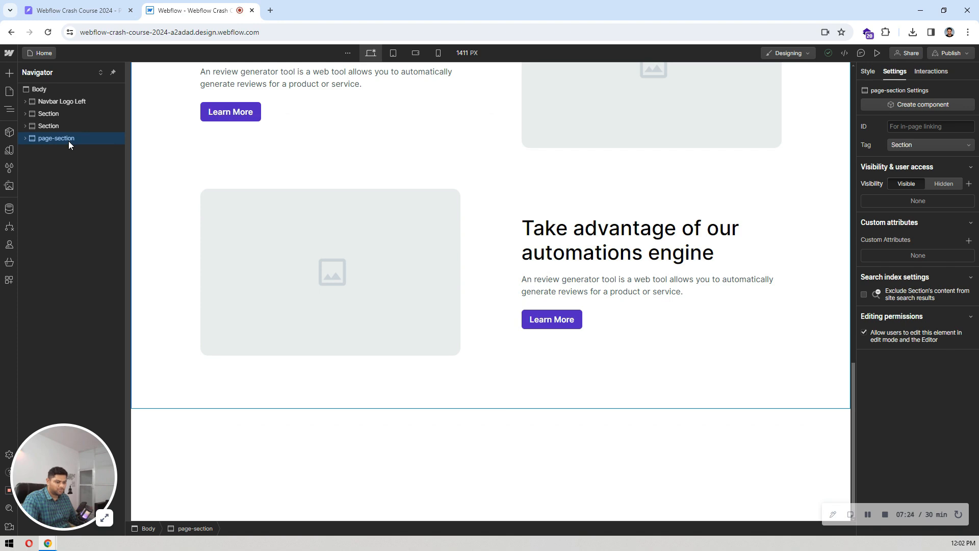
key(ctrl+d)
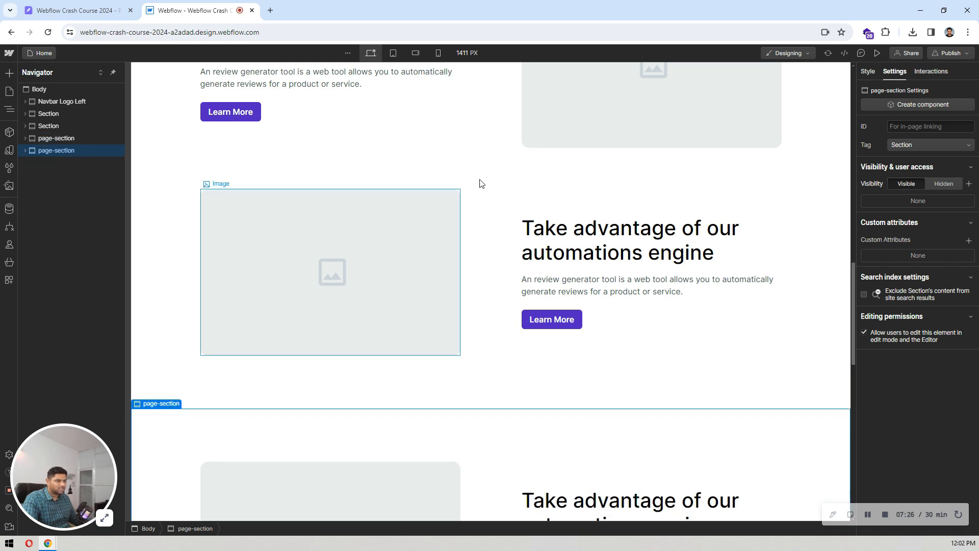
scroll(481, 184, down, 6)
- Delete all three features-grid rows from the duplicated page-section, leaving only its empty container
click(23, 153)
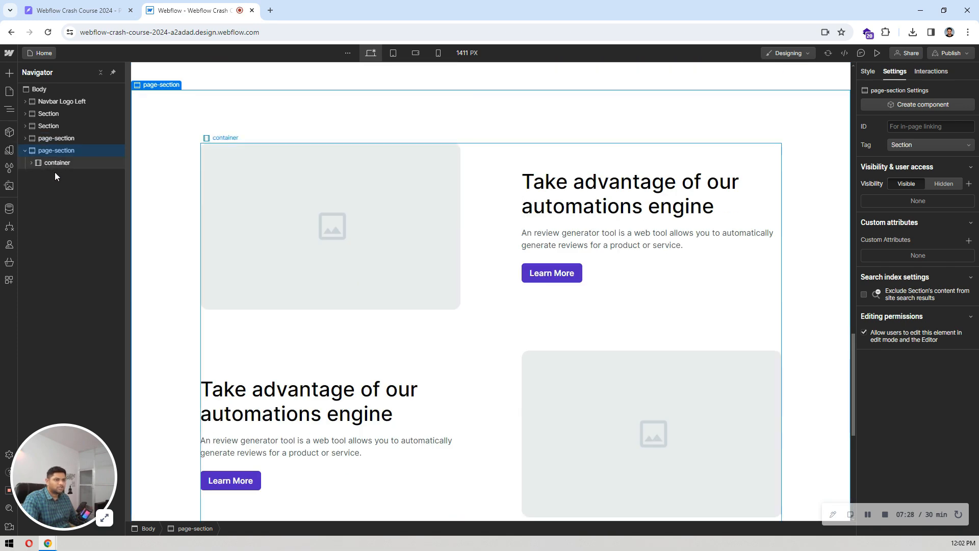
click(31, 162)
click(57, 188)
key(Delete)
key(Delete)
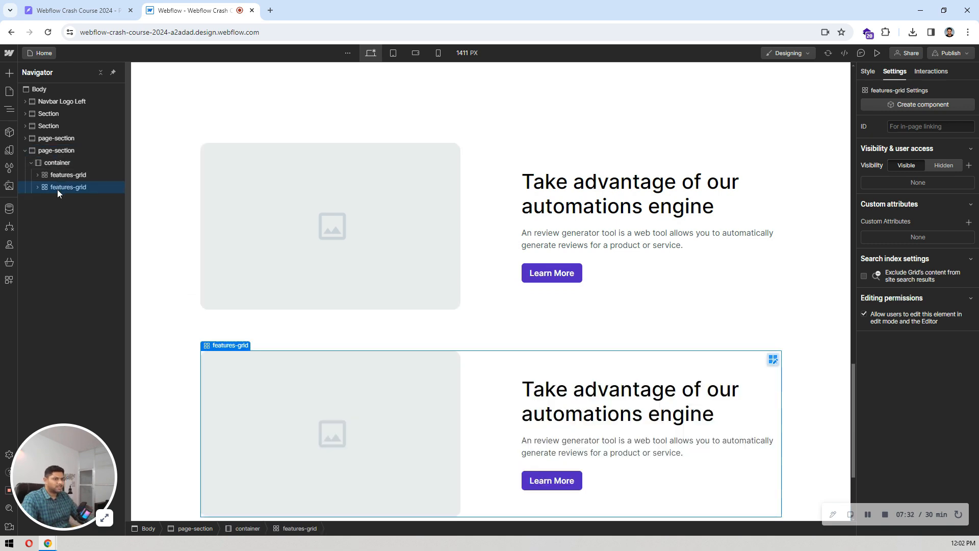
click(867, 72)
click(938, 137)
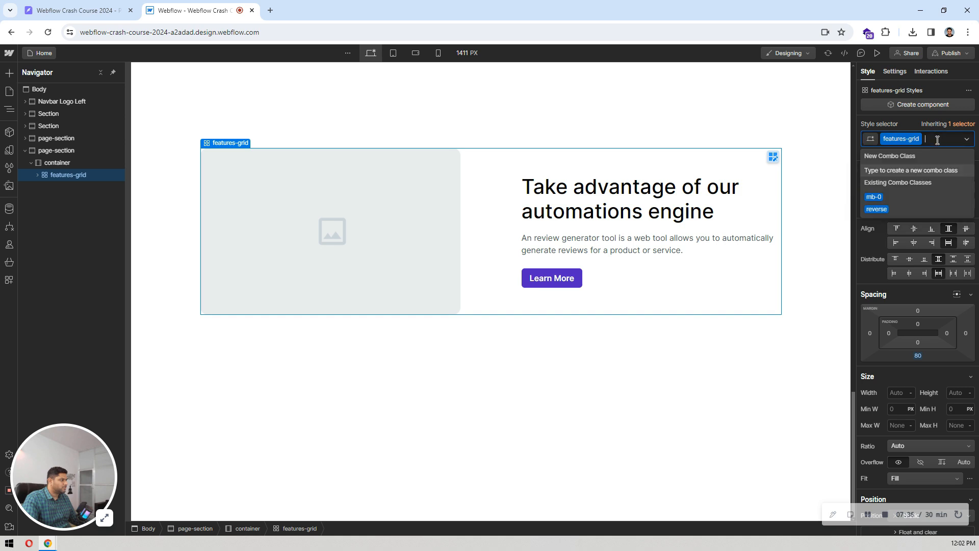
click(912, 122)
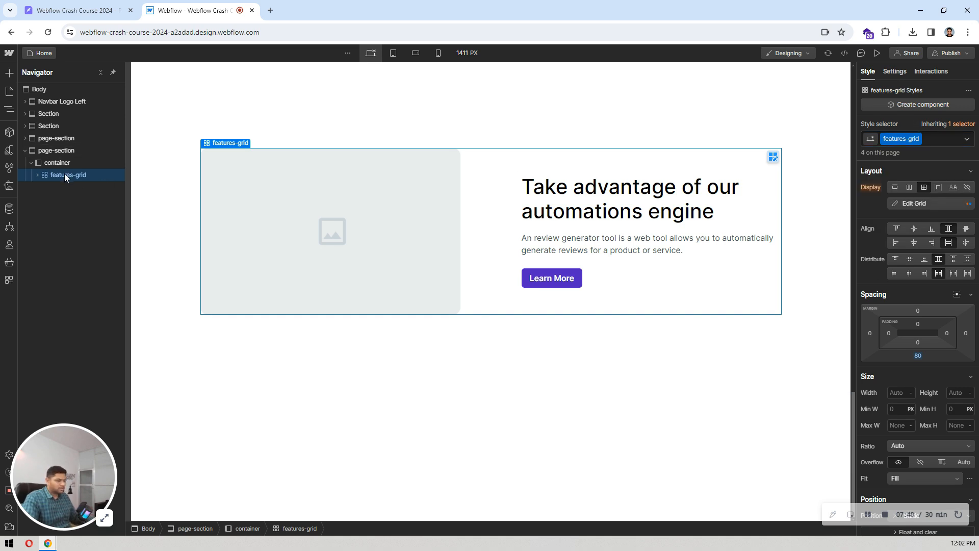
key(Delete)
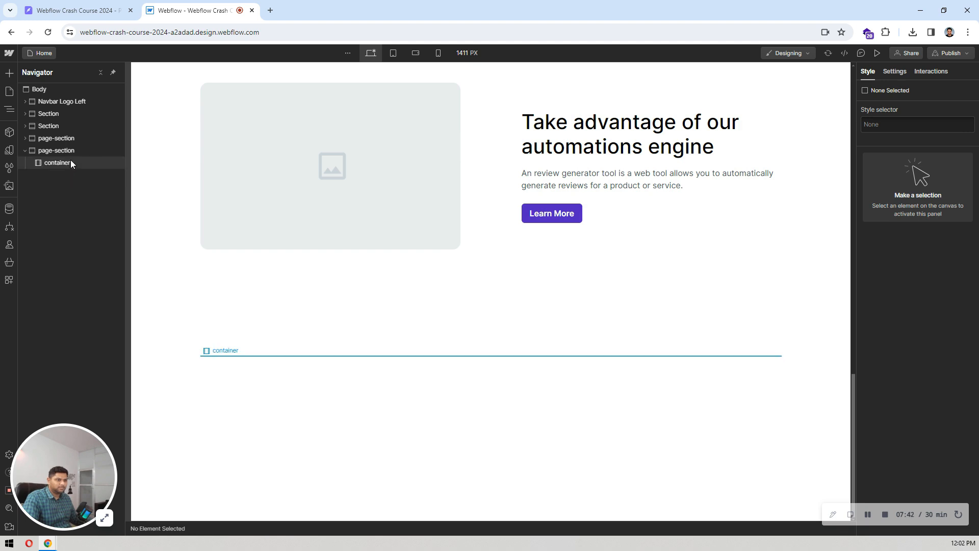
- Add a combo class named pt-0 to the duplicated page-section and set its top padding to 0
click(70, 160)
click(68, 148)
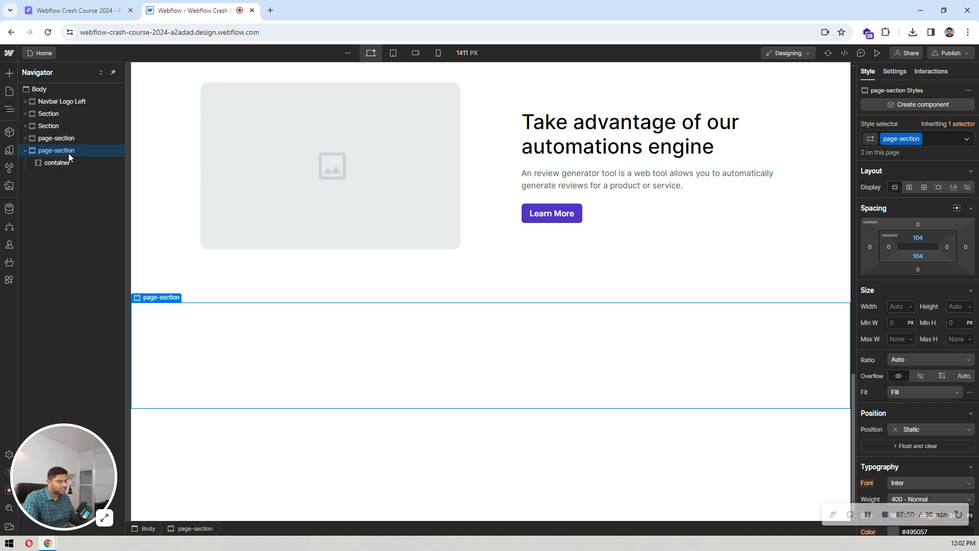
click(935, 137)
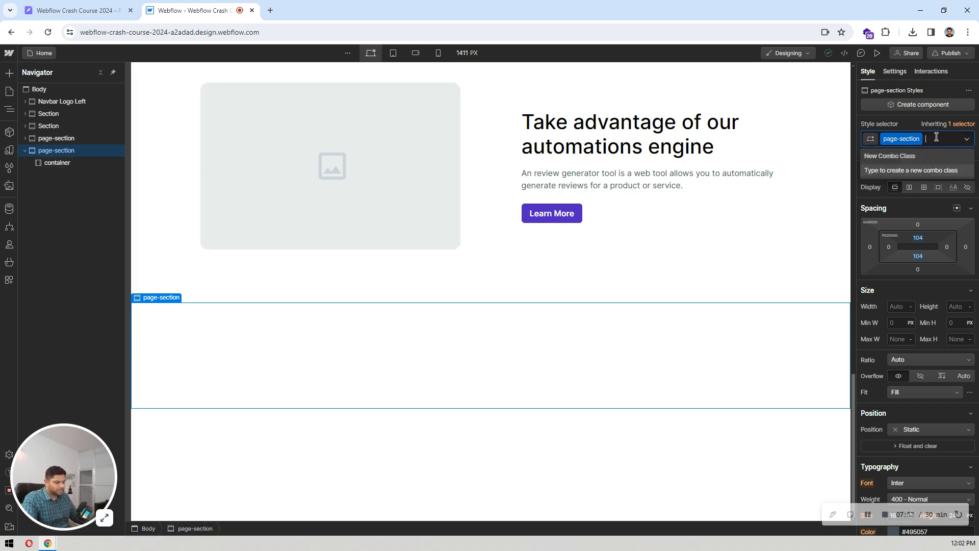
text(pt-)
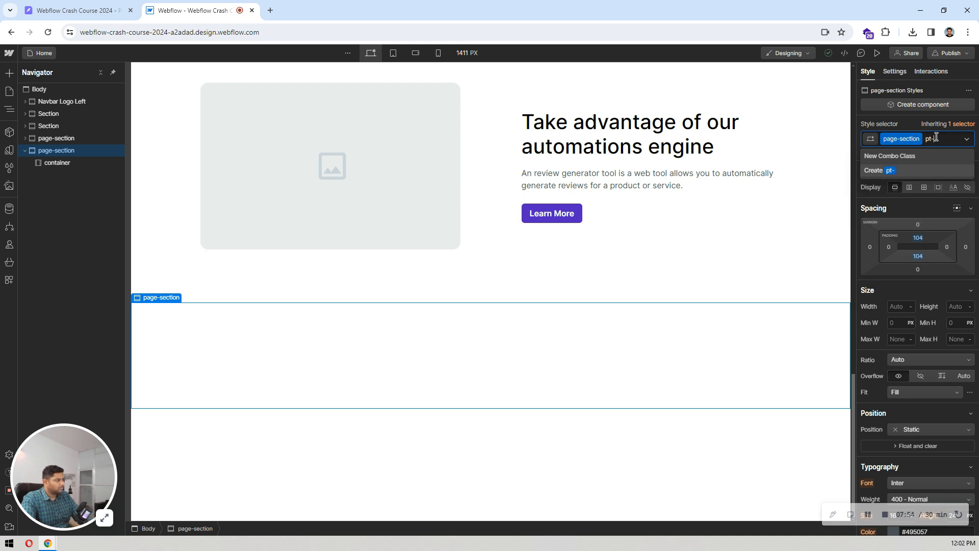
text(0)
key(Return)
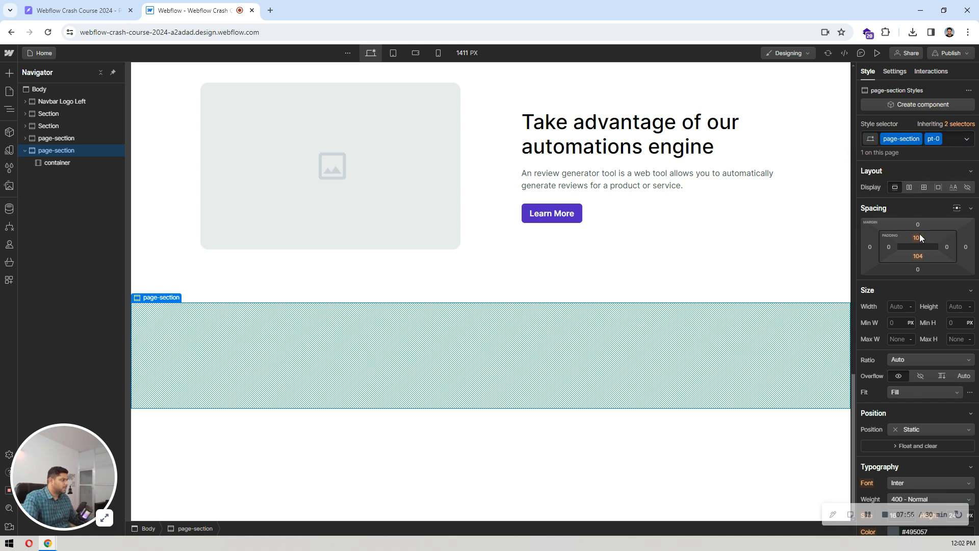
click(918, 237)
click(920, 236)
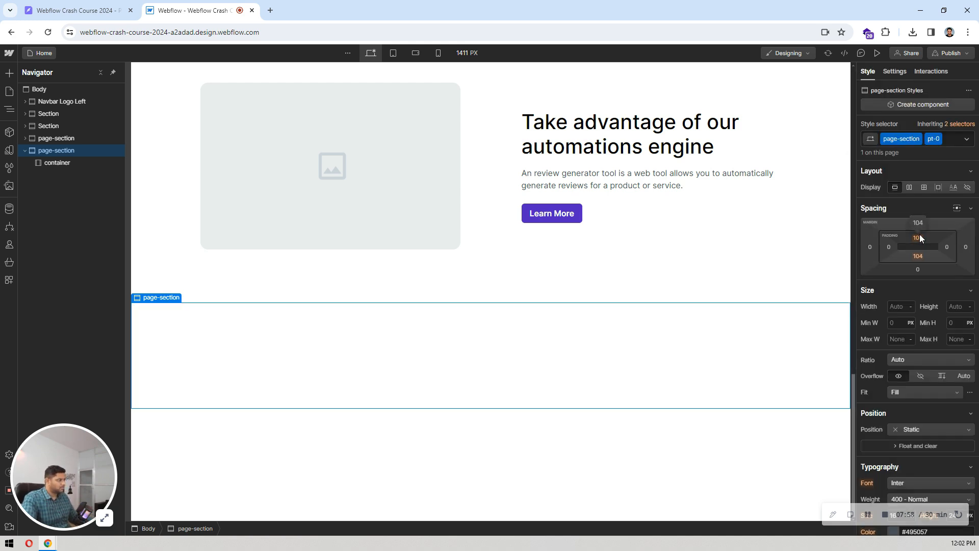
click(919, 236)
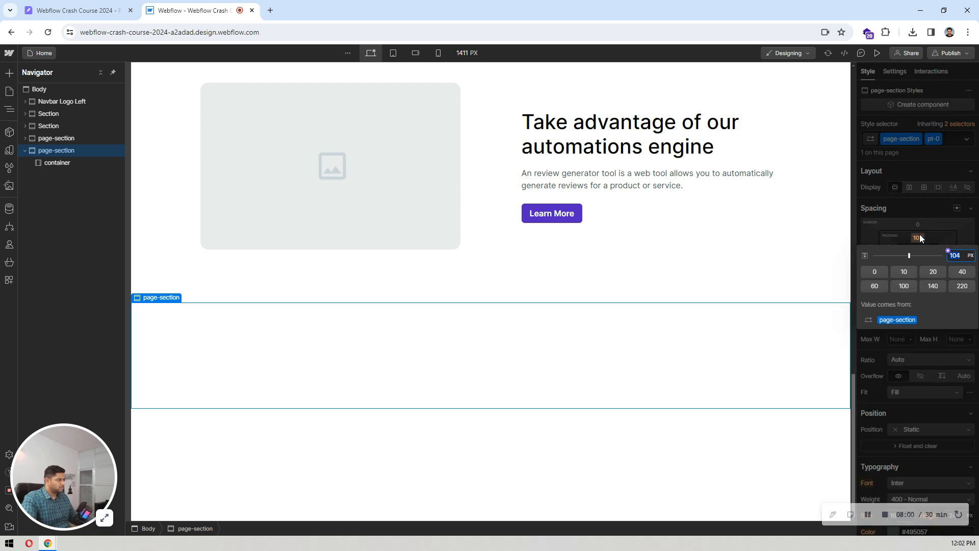
text(0)
key(Return)
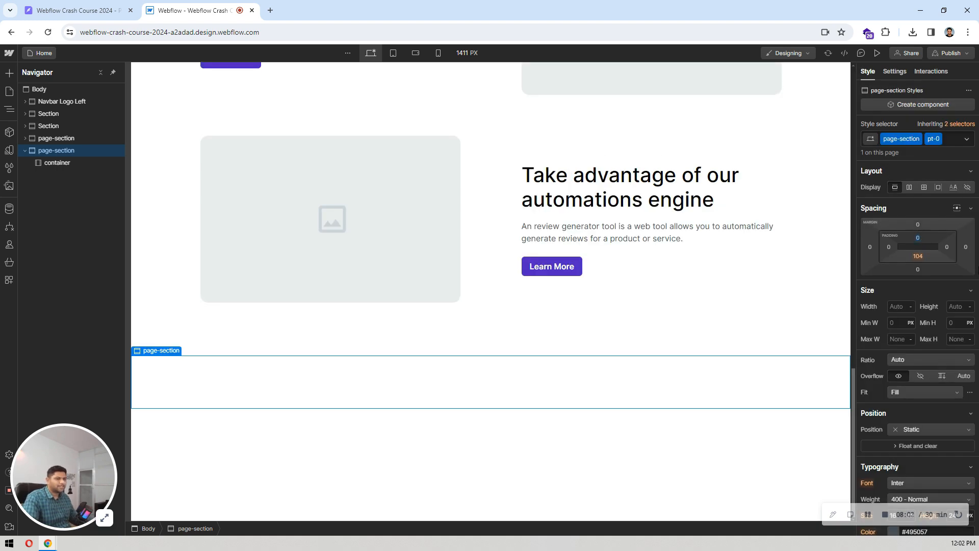
- Review the spacing between the feature rows and the empty page-section, then check the next section in the Pixso design
click(72, 161)
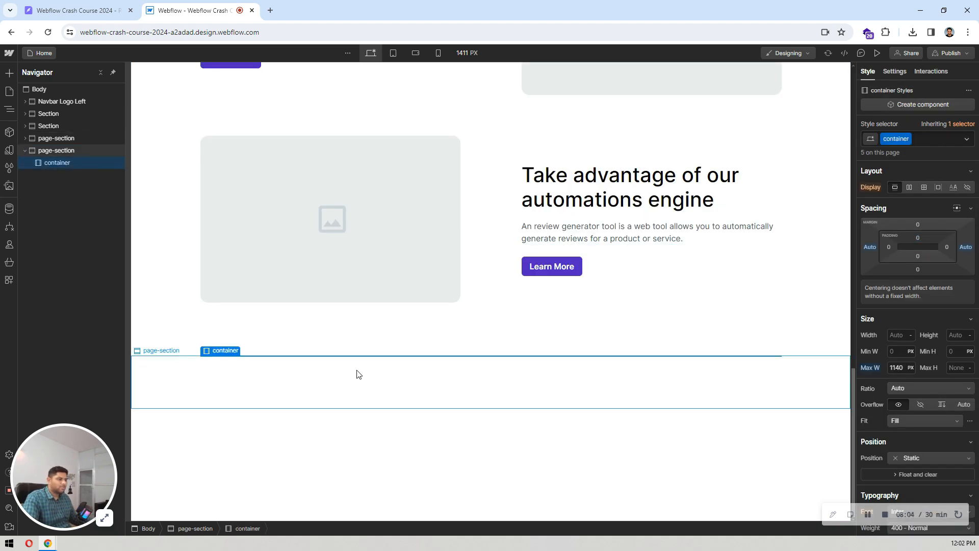
scroll(519, 231, up, 8)
scroll(519, 231, down, 7)
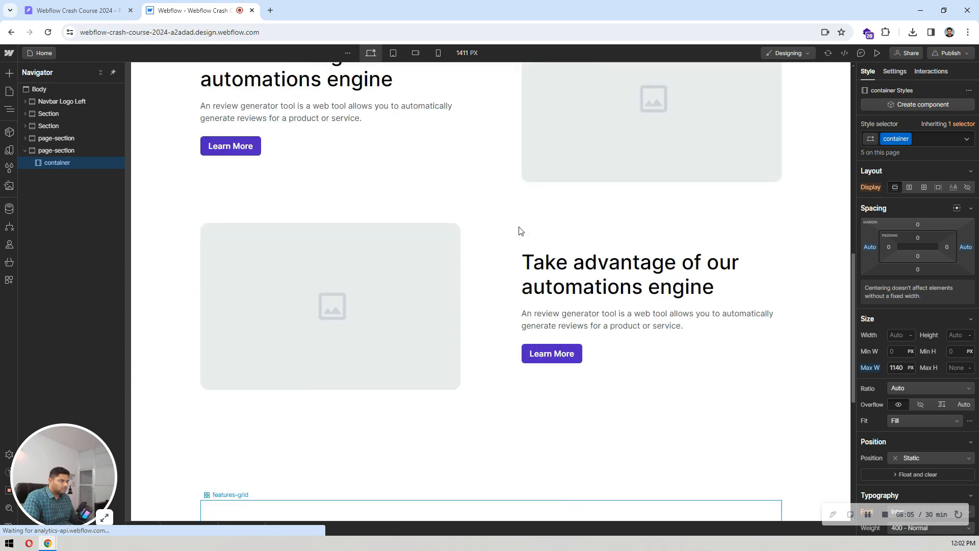
scroll(481, 300, up, 2)
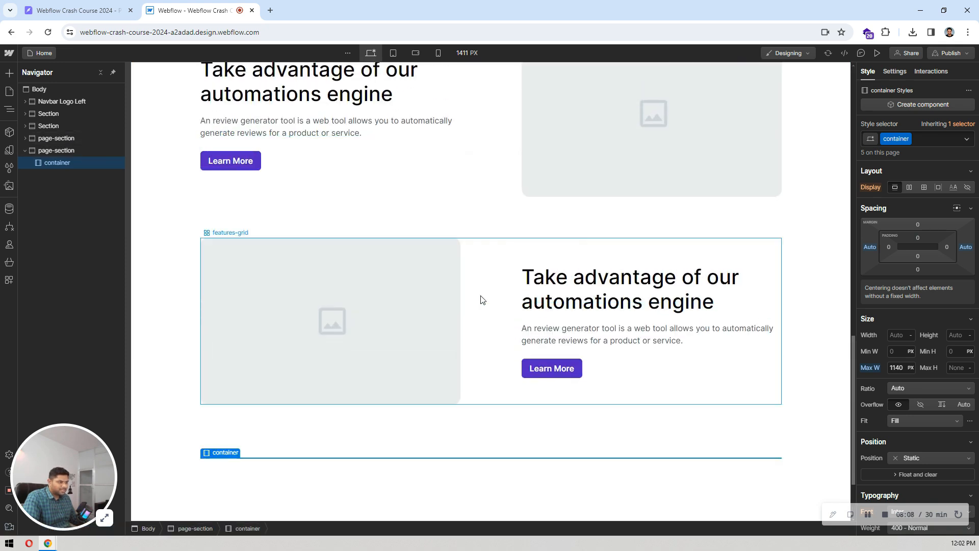
scroll(480, 299, down, 2)
click(64, 152)
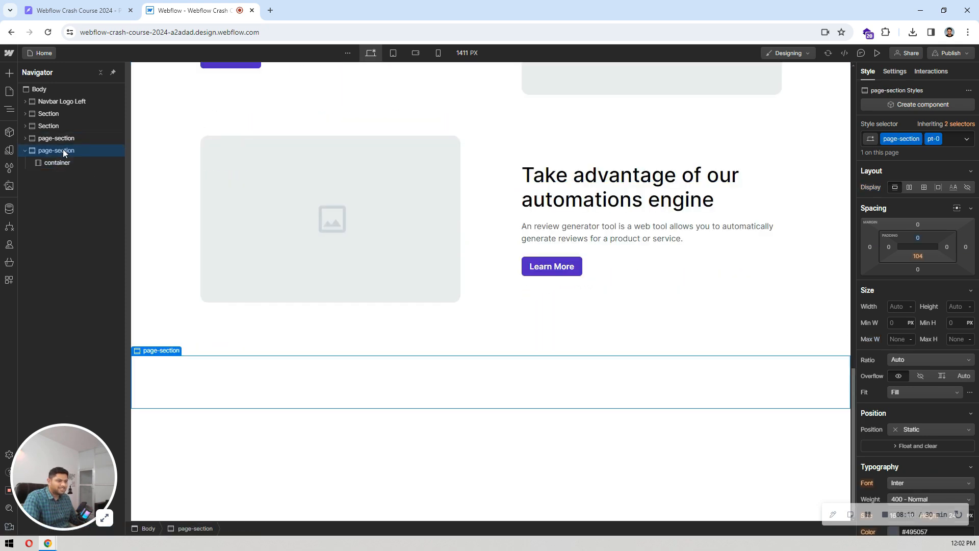
click(74, 10)
scroll(612, 235, down, 3)
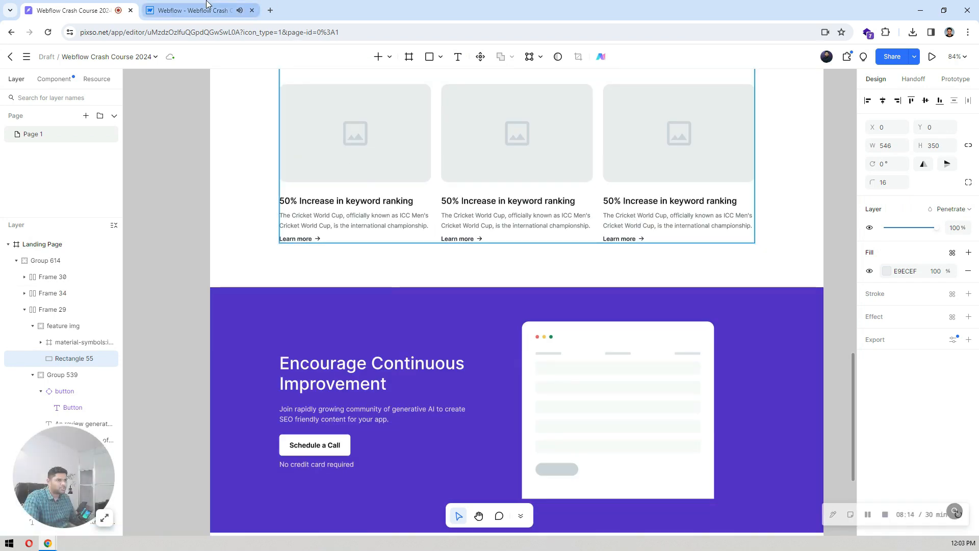
- Return to Webflow and add a V Flex block inside the empty page-section's container
key(ctrl+Tab)
click(53, 163)
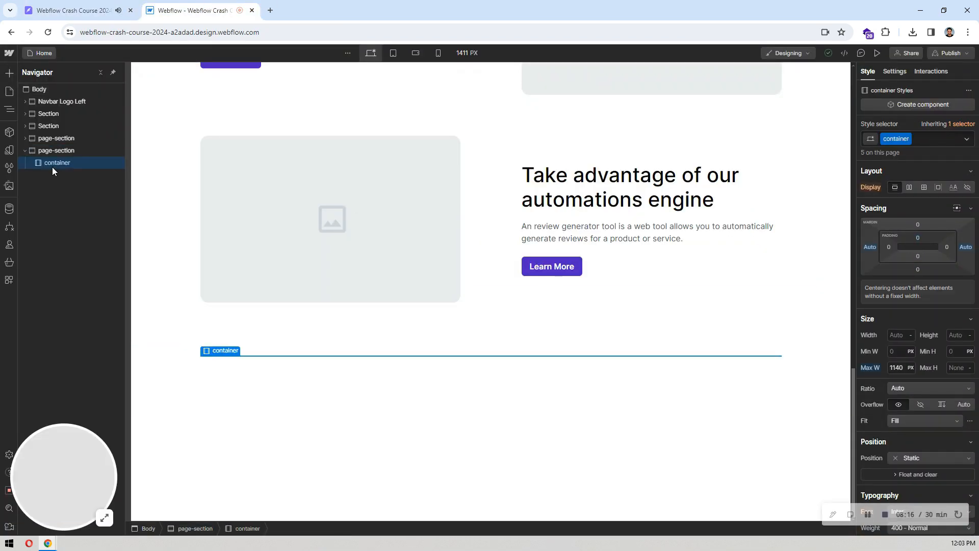
key(ctrl+k)
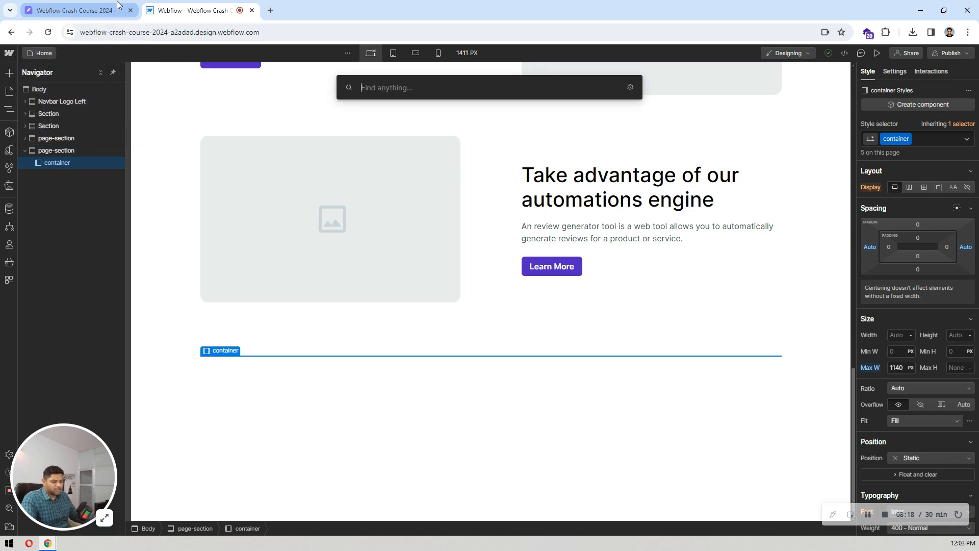
click(65, 165)
key(ctrl+k)
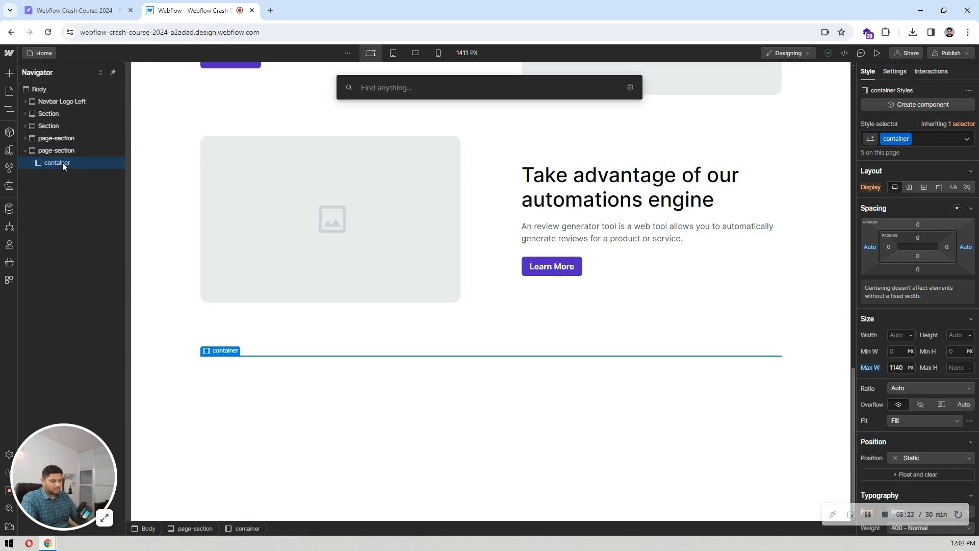
text(v)
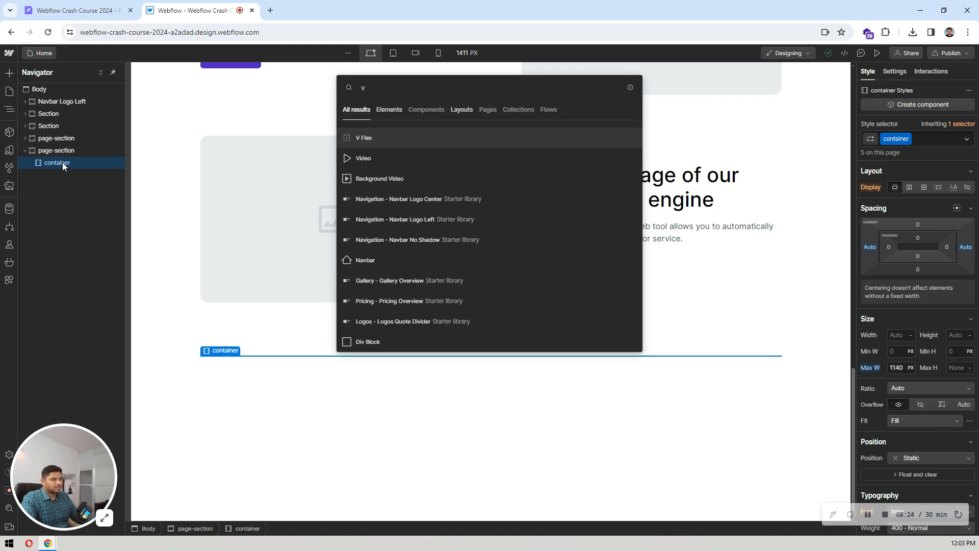
key(Return)
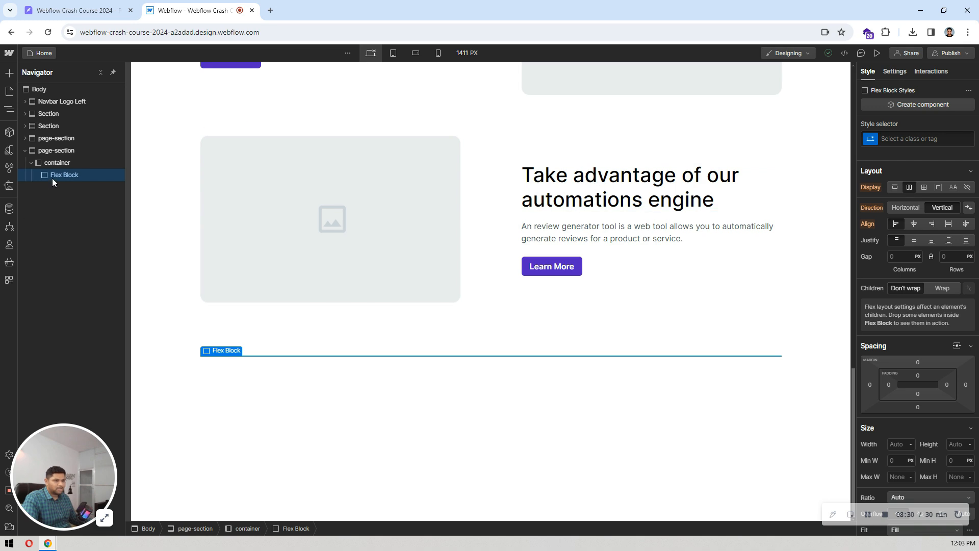
- Add a heading and a paragraph inside the new flex block
key(ctrl+k)
text(head)
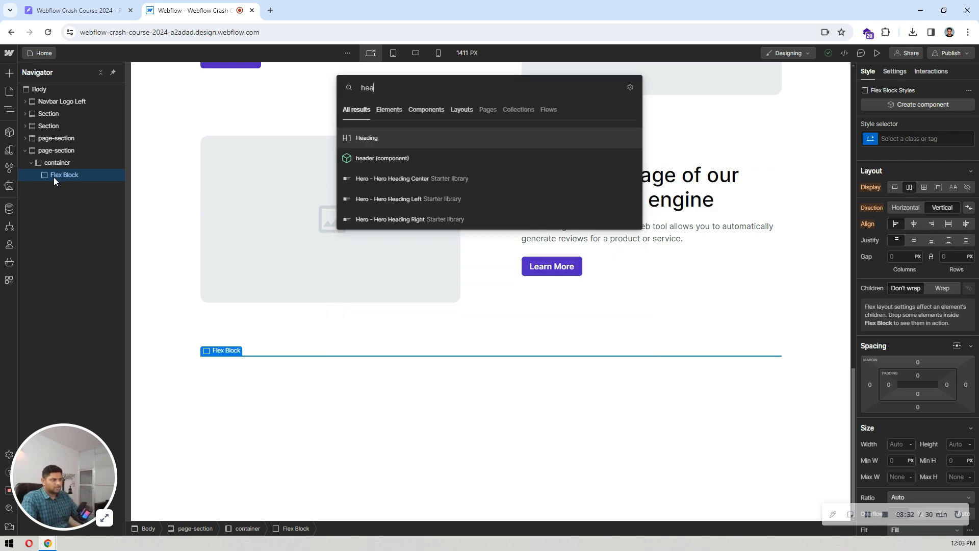
key(Return)
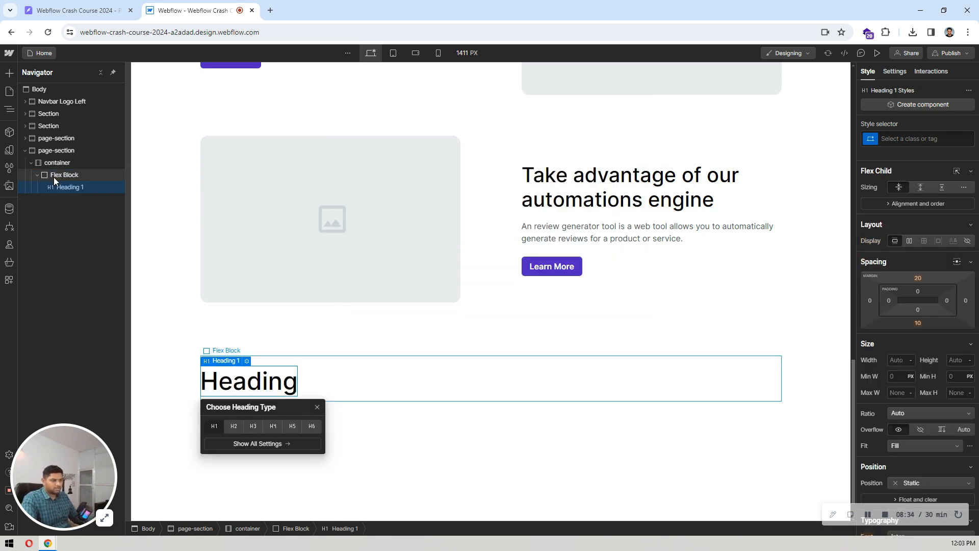
key(ctrl+k)
text(para)
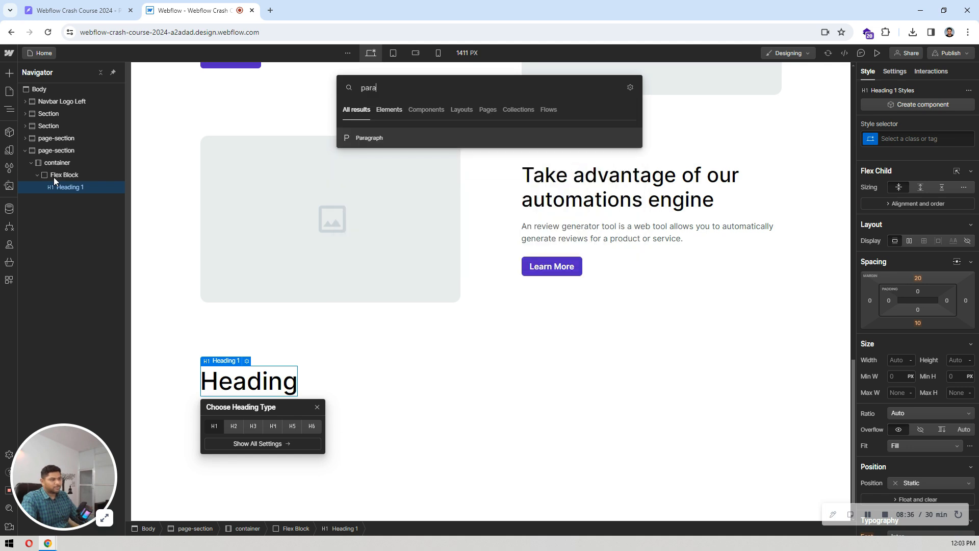
key(Return)
- Replace the new Heading 1 with a copy of the Heading 2 from the third feature row
click(604, 194)
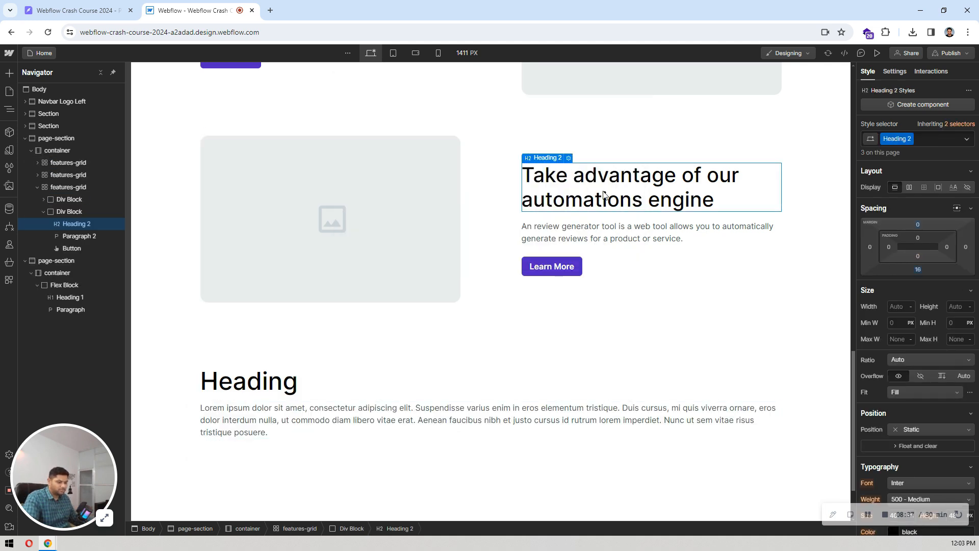
key(ctrl+c)
click(280, 386)
key(ctrl+v)
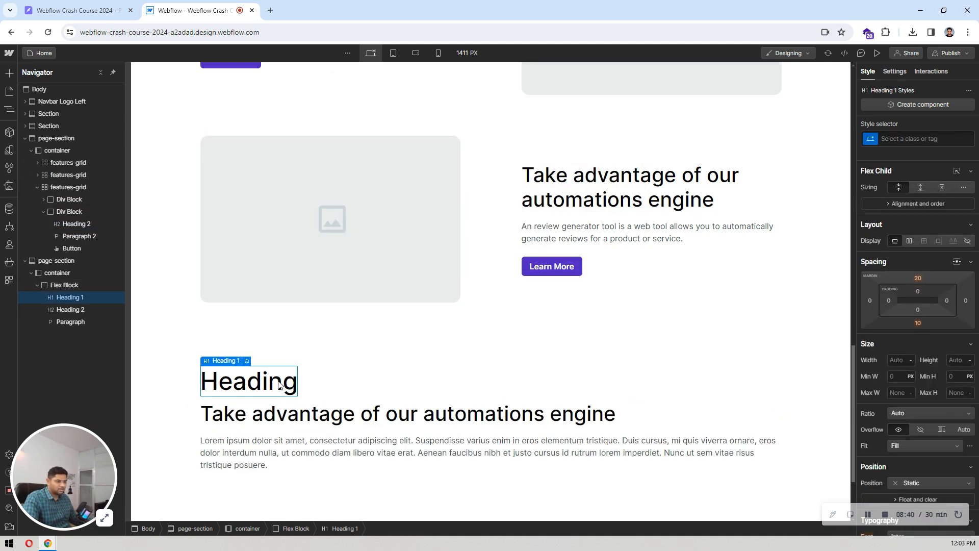
key(Delete)
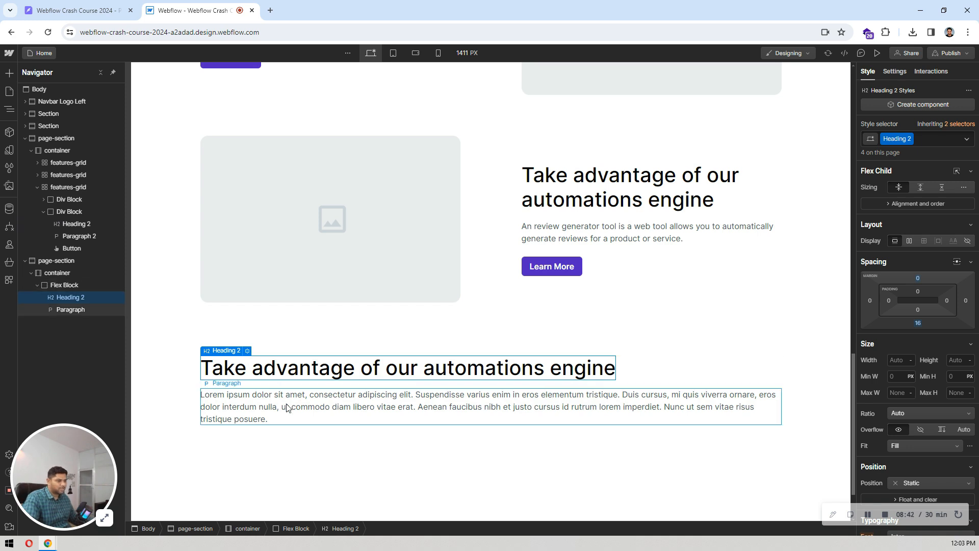
- Replace the copied Heading 2 text with "Latest News" taken from the Pixso design, then switch back to Pixso
double_click(286, 406)
click(113, 5)
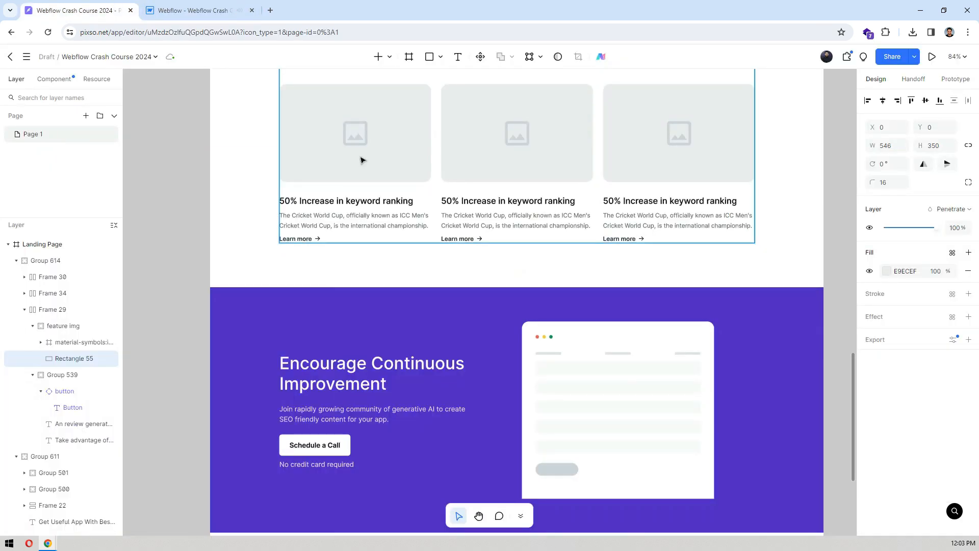
scroll(448, 214, up, 5)
click(544, 265)
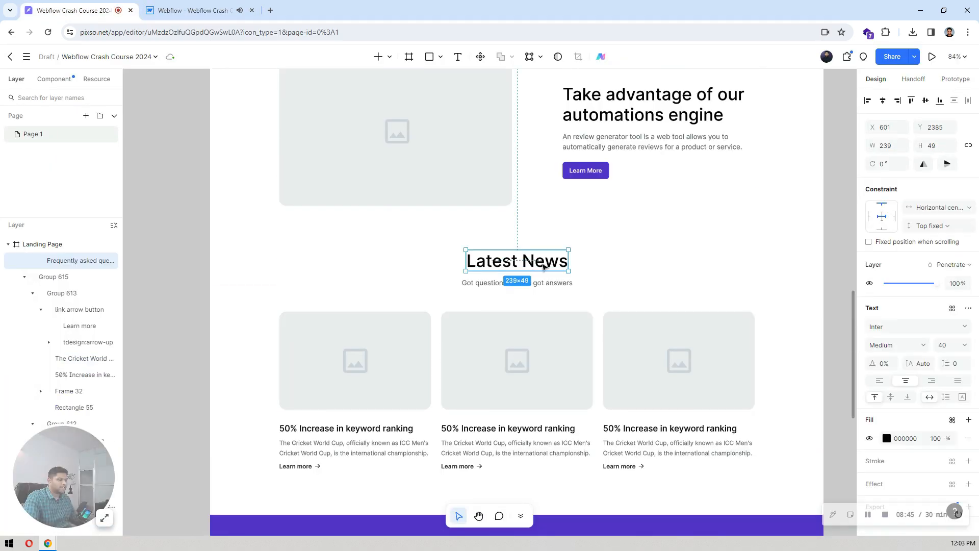
double_click(542, 264)
click(202, 4)
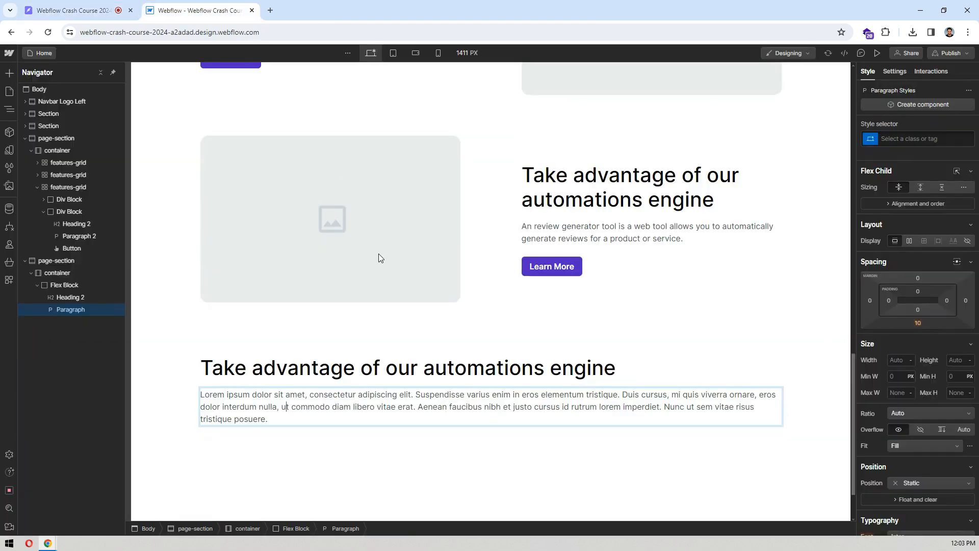
click(489, 369)
double_click(507, 365)
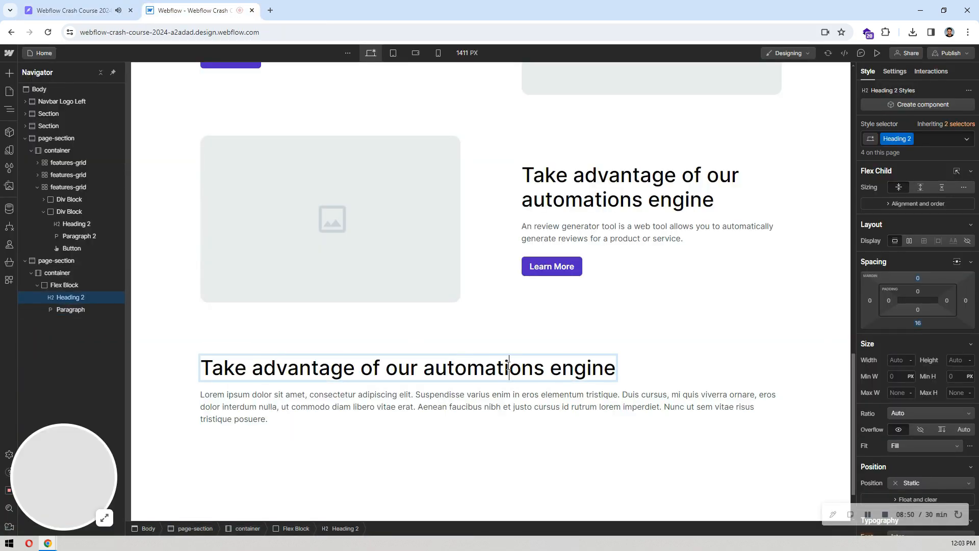
key(ctrl+a)
key(ctrl+v)
click(103, 17)
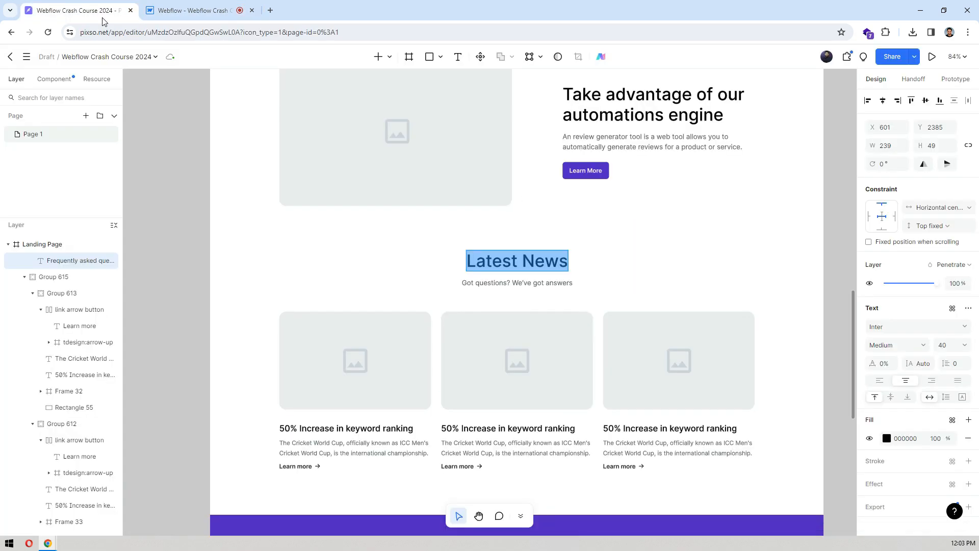
- Copy the subtitle "Got questions? We've got answers" from the Pixso design and replace the paragraph text under Latest News in Webflow with it
double_click(521, 281)
key(ctrl+a)
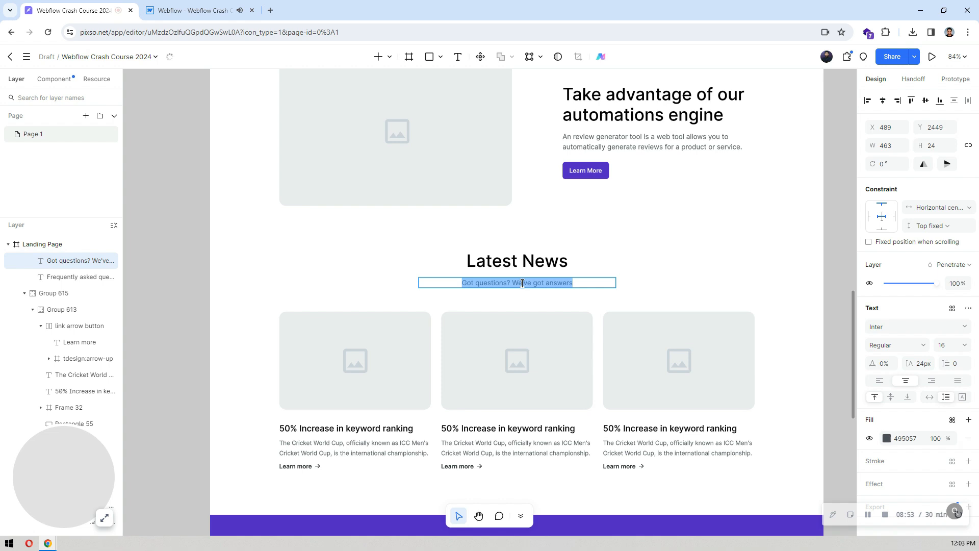
click(208, 4)
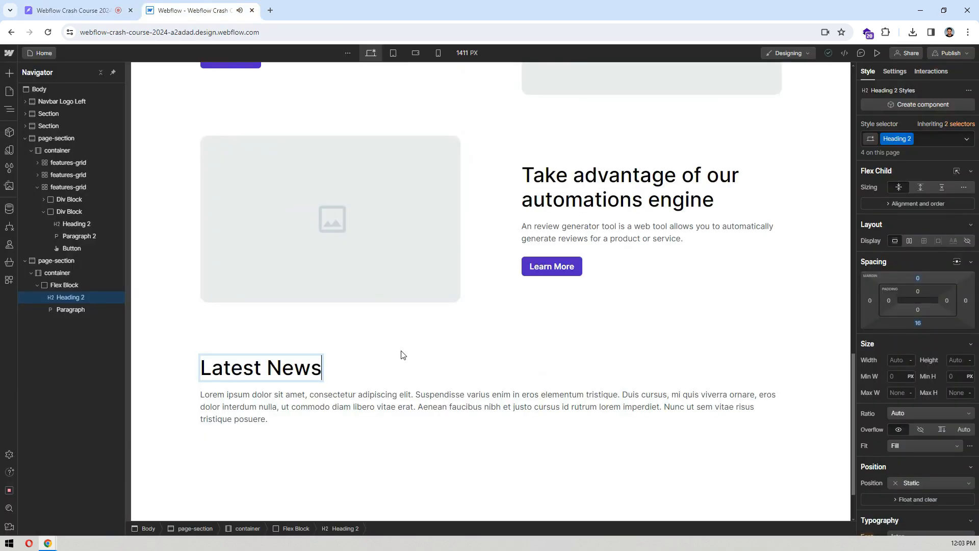
click(342, 399)
double_click(404, 404)
key(ctrl+a)
key(ctrl+v)
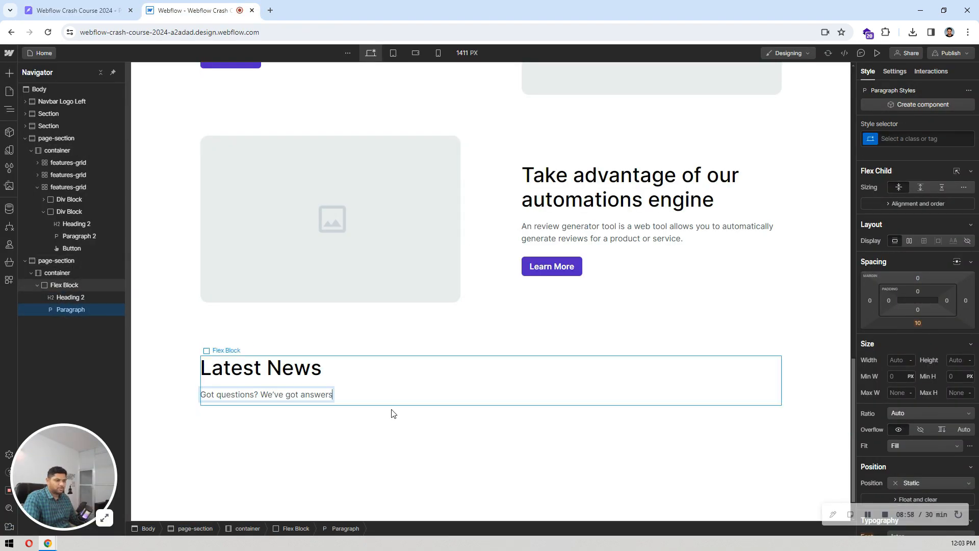
- Align the children of the flex block holding the Latest News heading and paragraph to the center
click(355, 391)
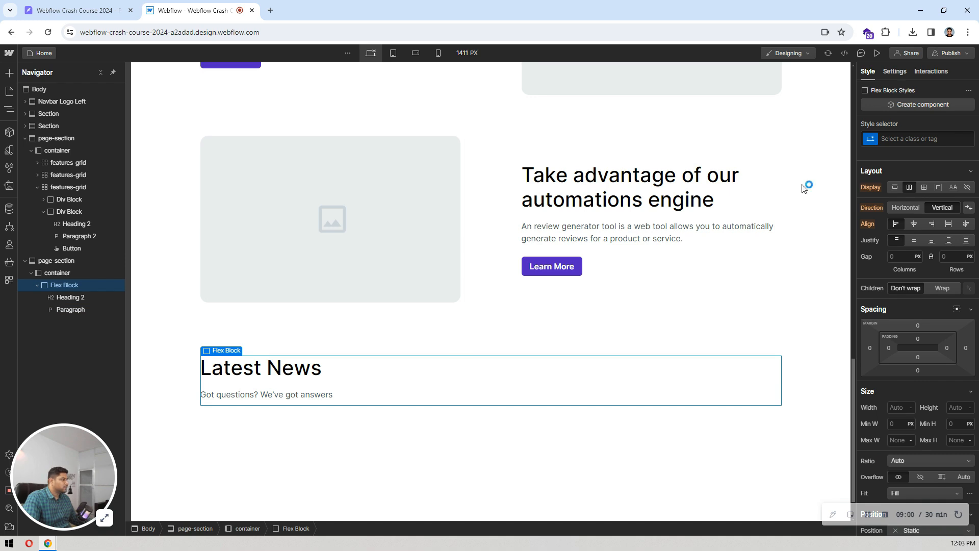
click(910, 225)
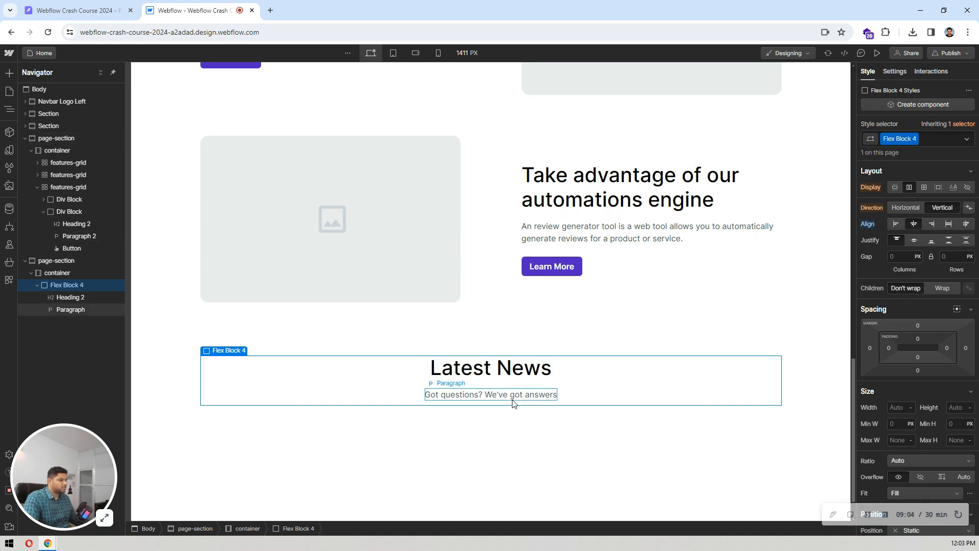
- Compare the Latest News heading and its flex block, including their spacing and layout settings, with the Pixso design
click(521, 376)
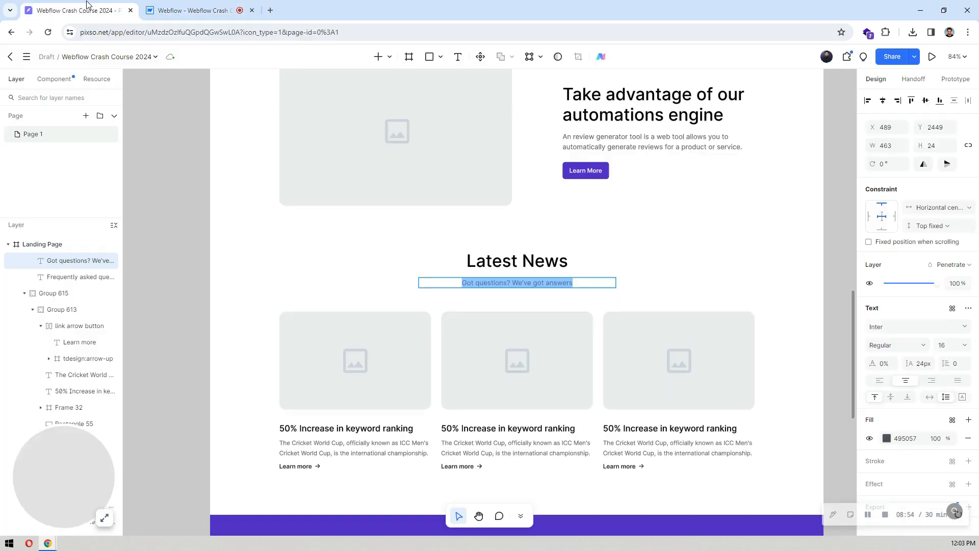
key(ctrl+Tab)
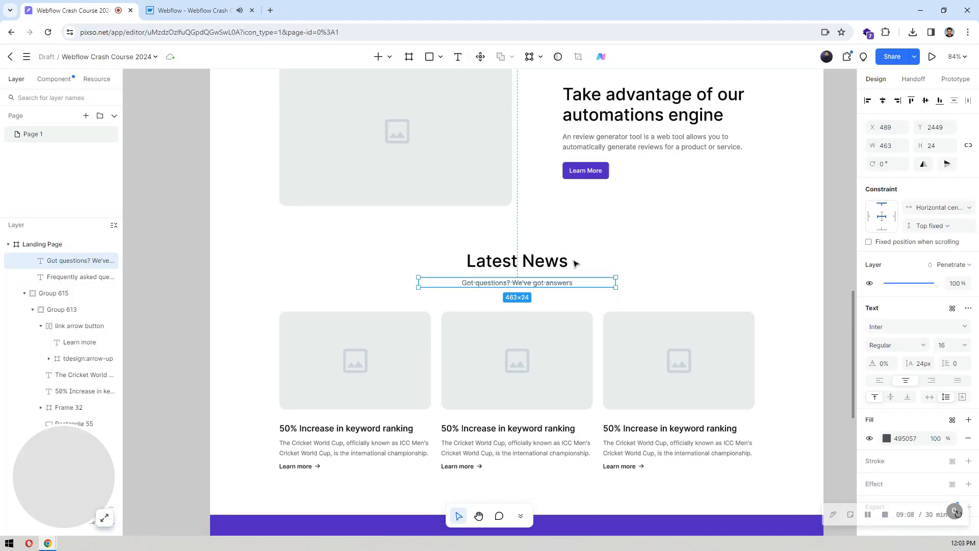
click(189, 6)
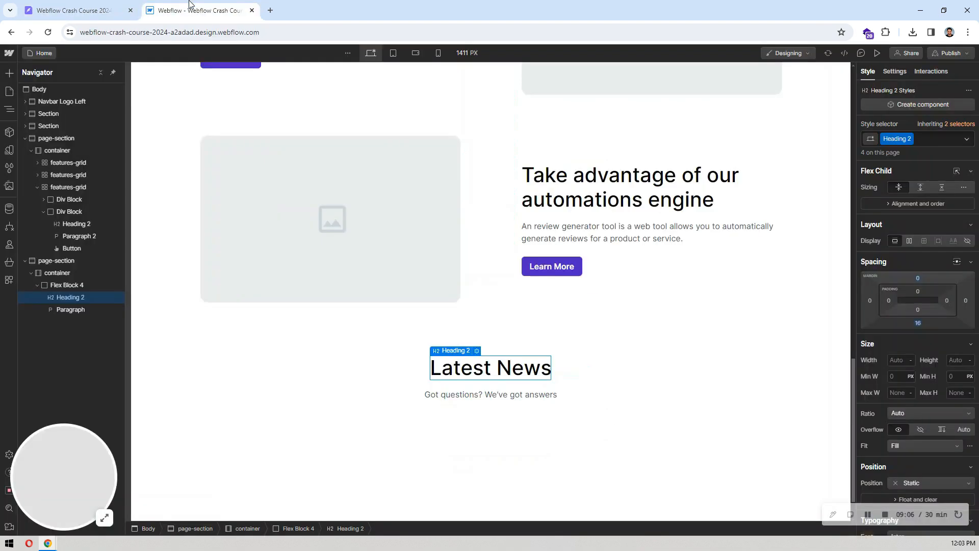
click(680, 373)
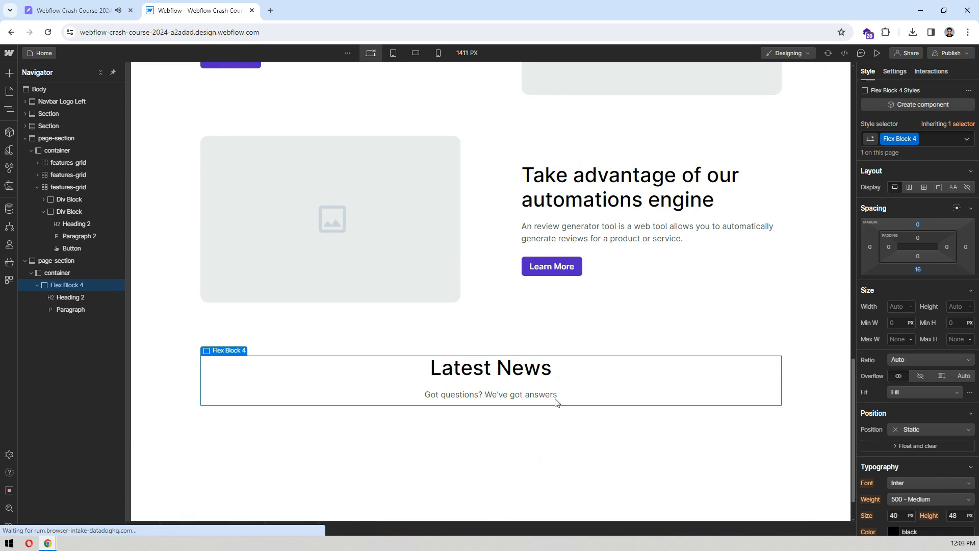
click(499, 376)
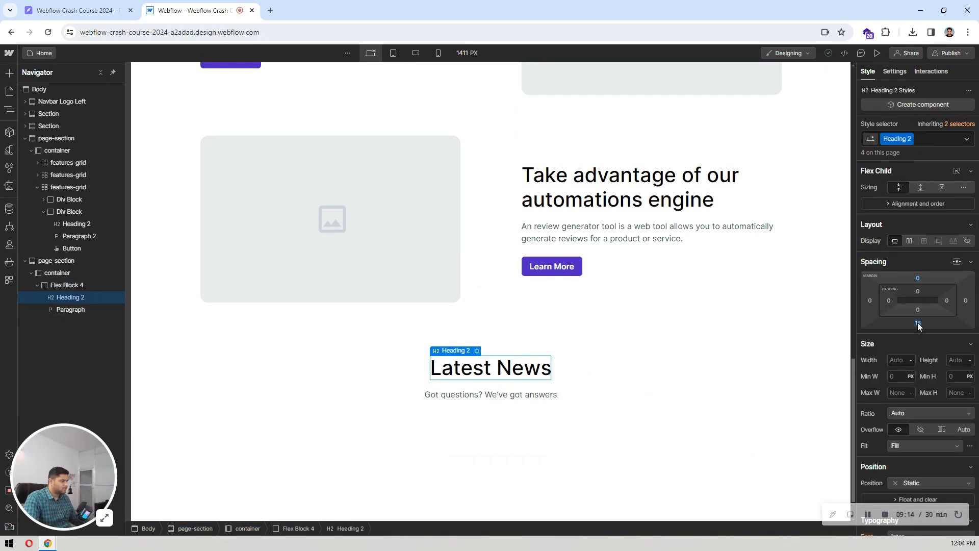
click(642, 378)
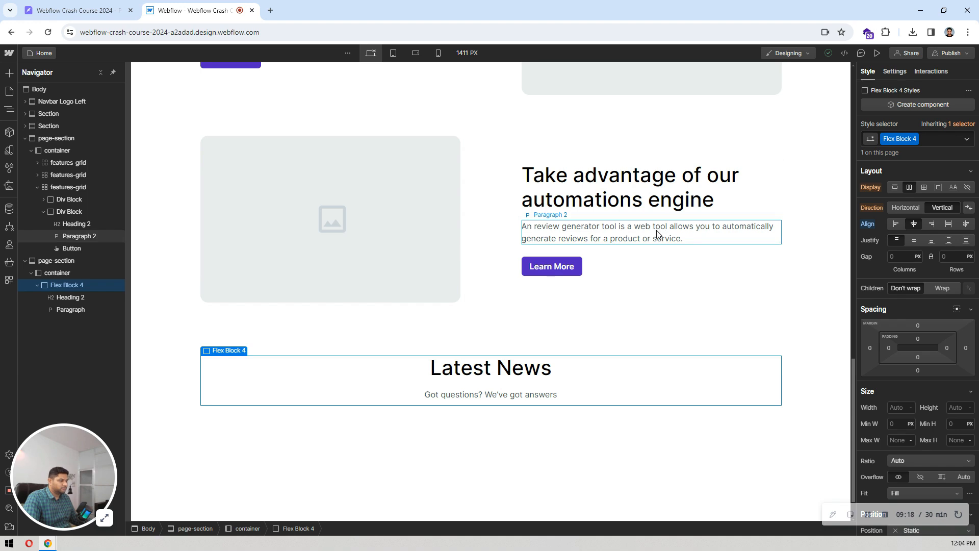
scroll(222, 322, up, 1)
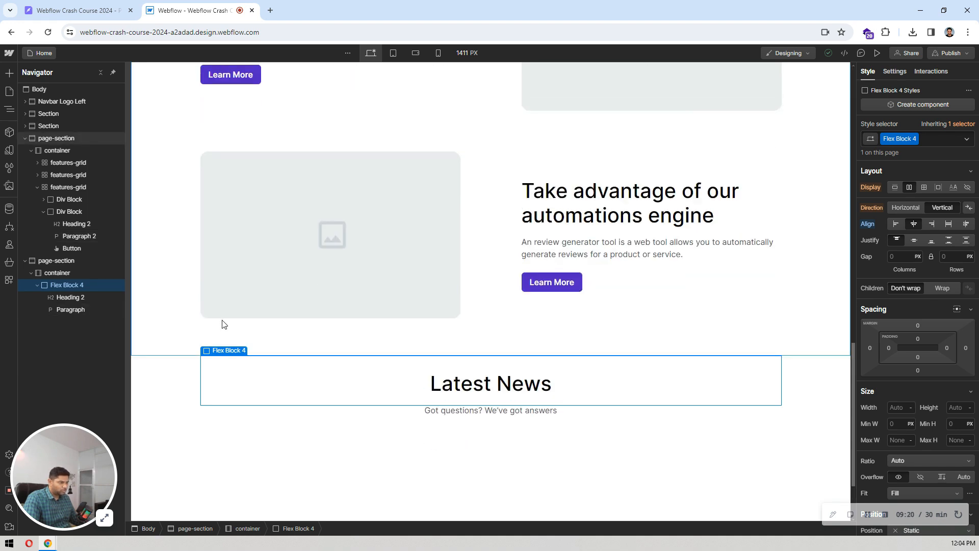
scroll(240, 325, down, 3)
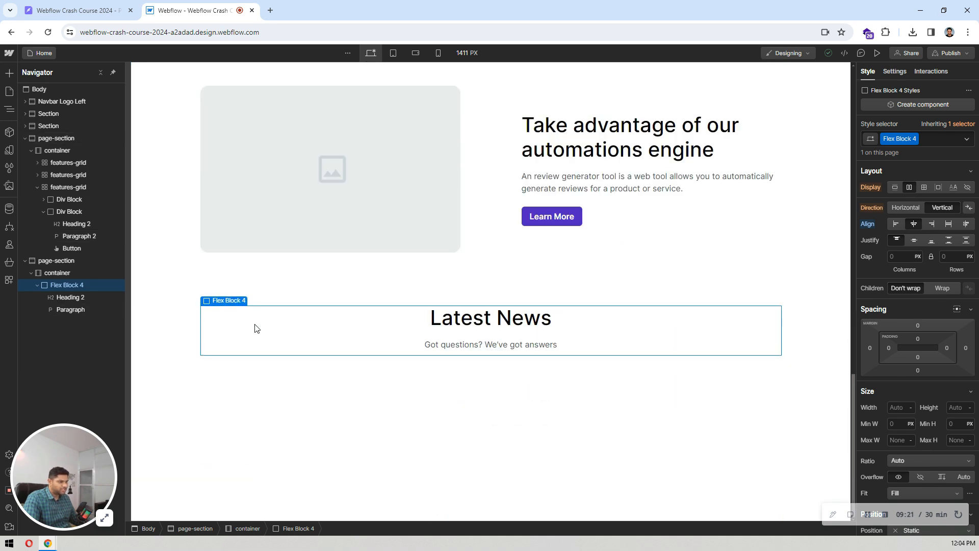
- Measure the gap between the subtitle and the news cards in Pixso, and set the Webflow flex block's bottom margin to 56 px
click(97, 11)
click(488, 324)
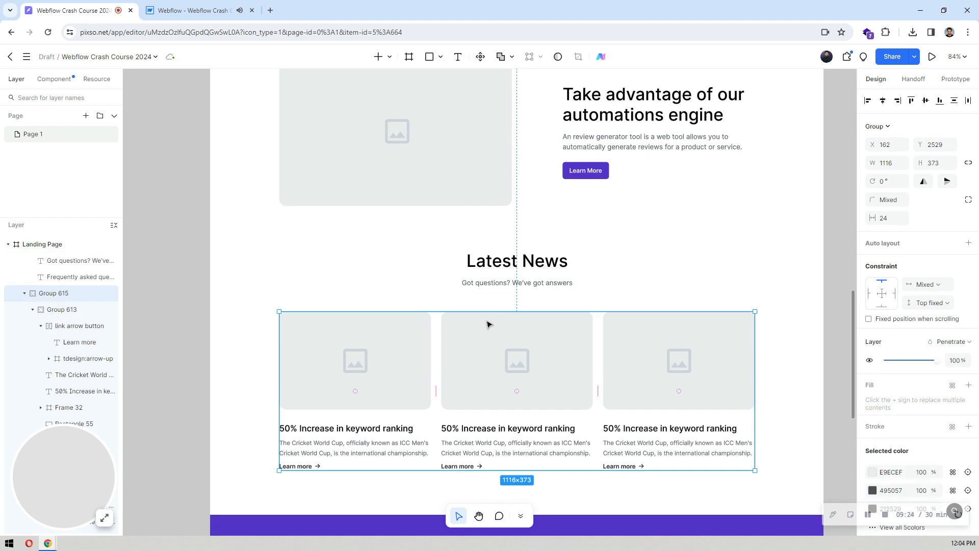
key(alt)
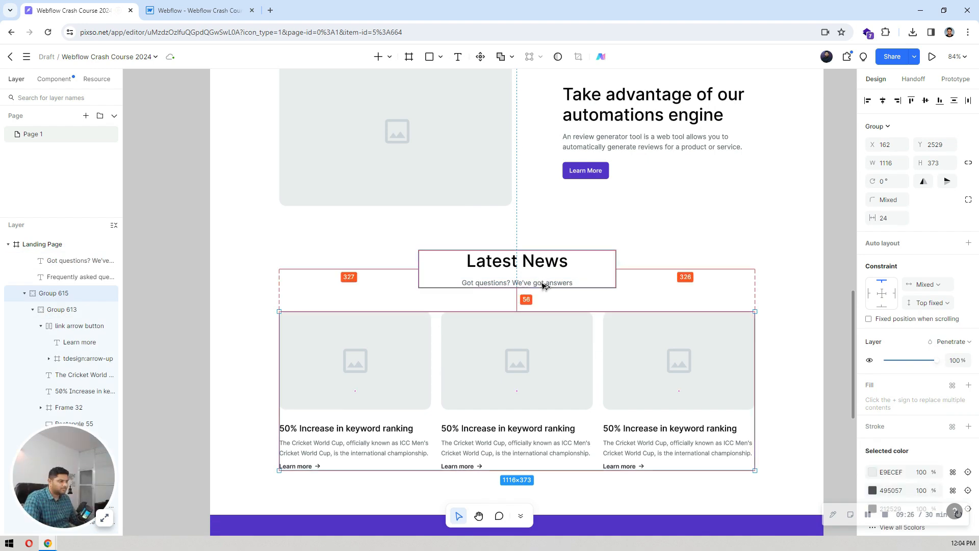
click(199, 10)
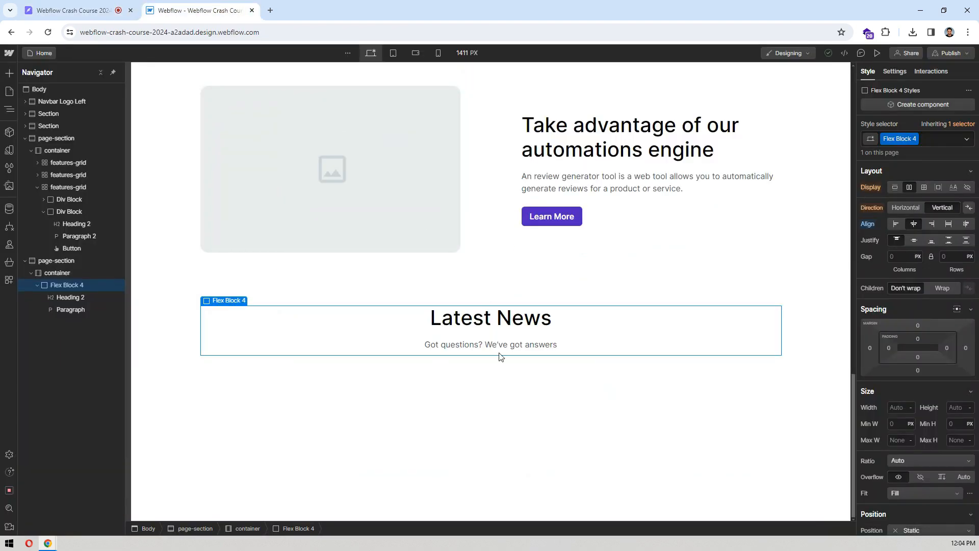
click(917, 371)
text(56)
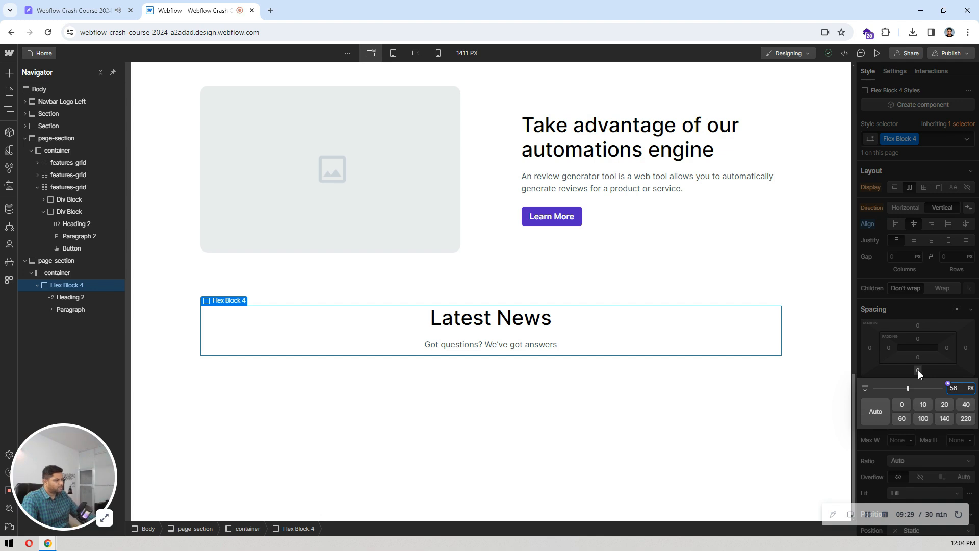
key(Return)
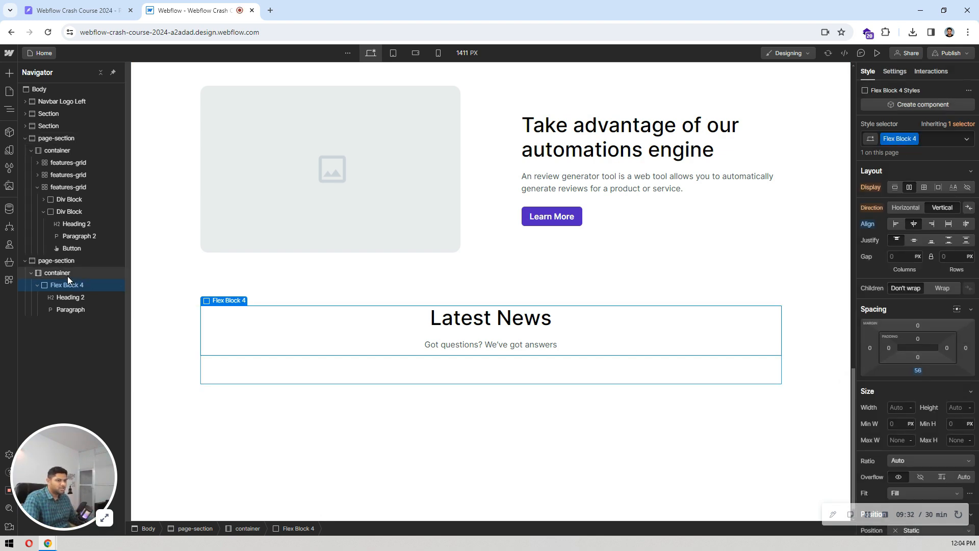
- Add a grid with three columns and one row to the Latest News section's container
click(67, 274)
key(ctrl+k)
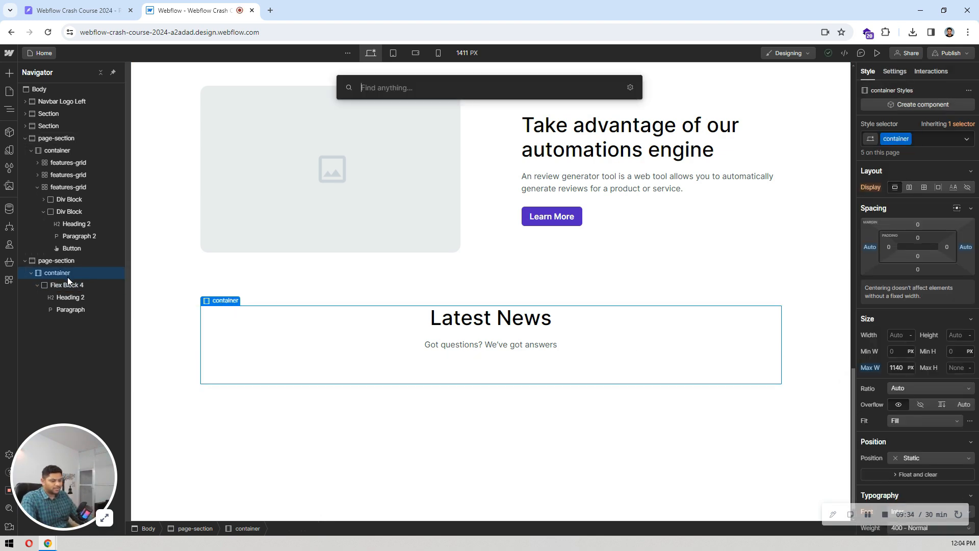
text(grid)
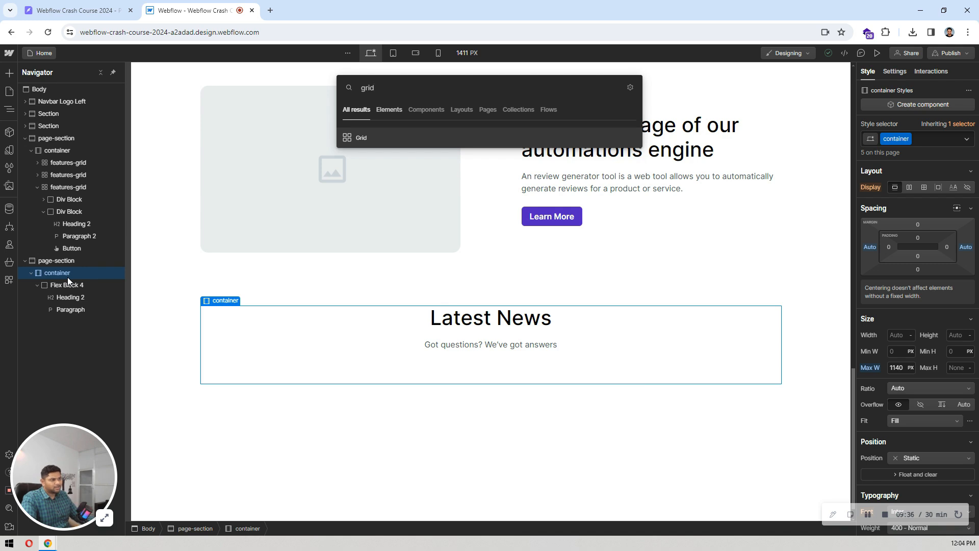
key(Return)
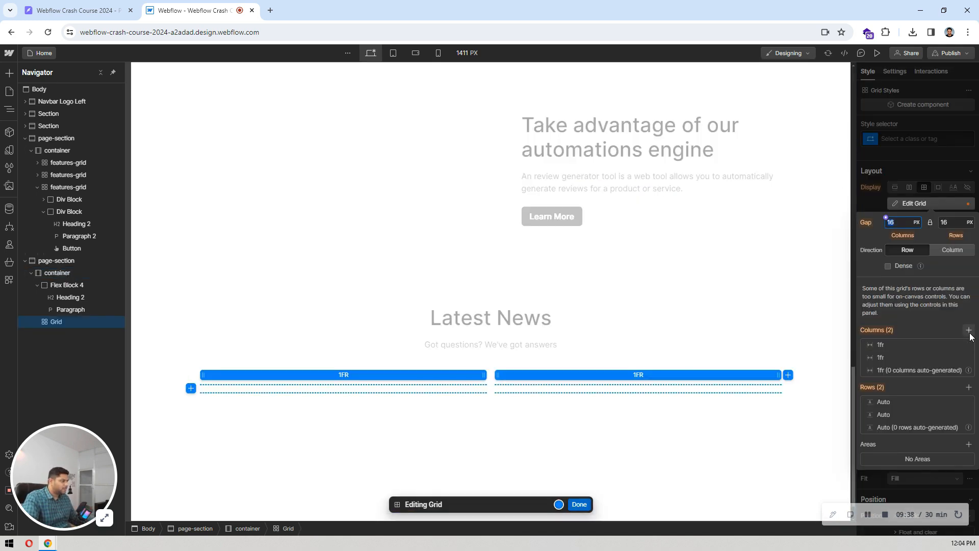
click(969, 330)
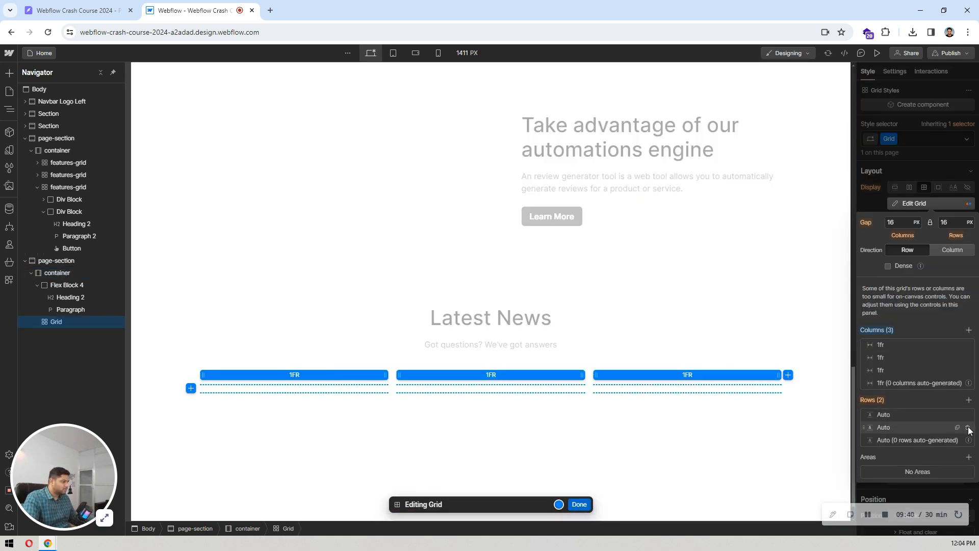
click(969, 428)
- Check the spacing between the news cards in Pixso, set the Webflow grid's column and row gap to 24 px, and finish editing the grid
click(66, 10)
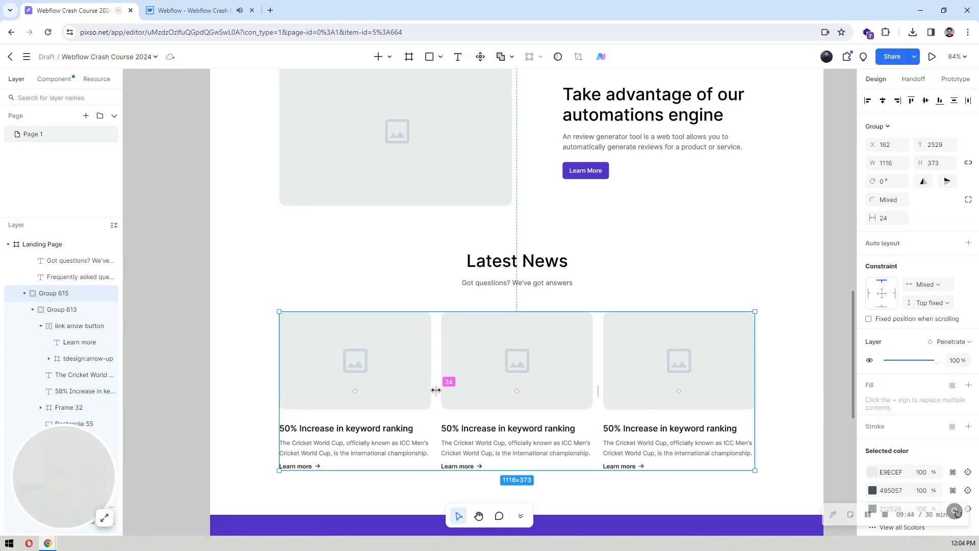
key(ctrl+Tab)
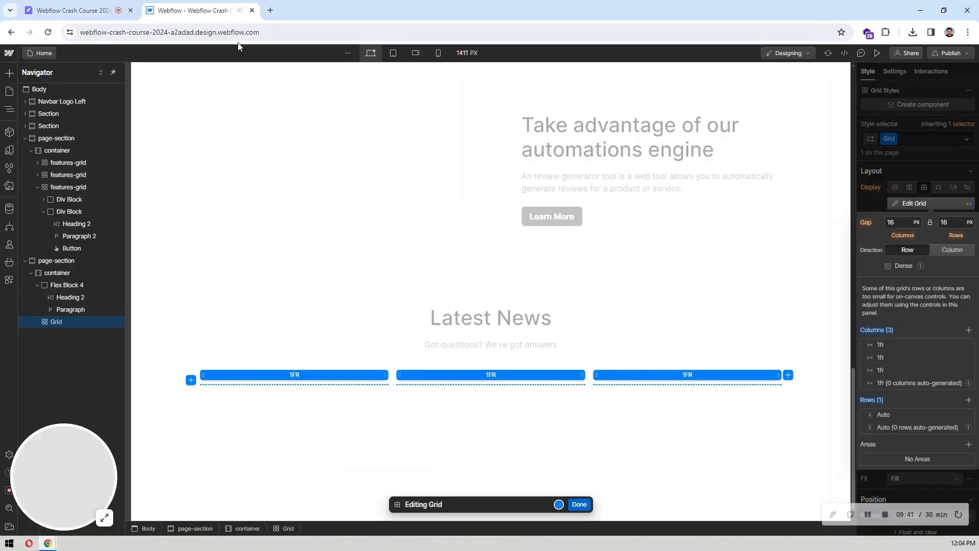
click(899, 222)
text(24)
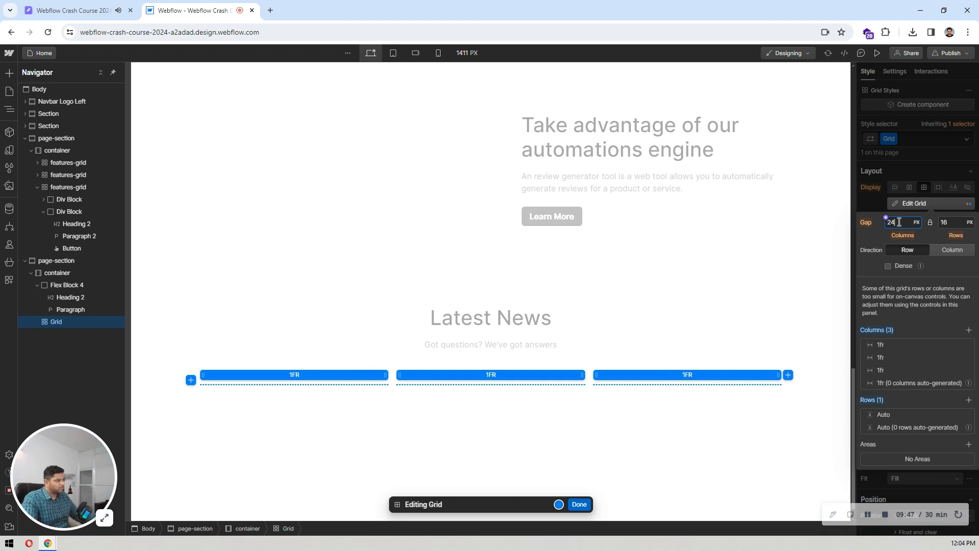
key(Return)
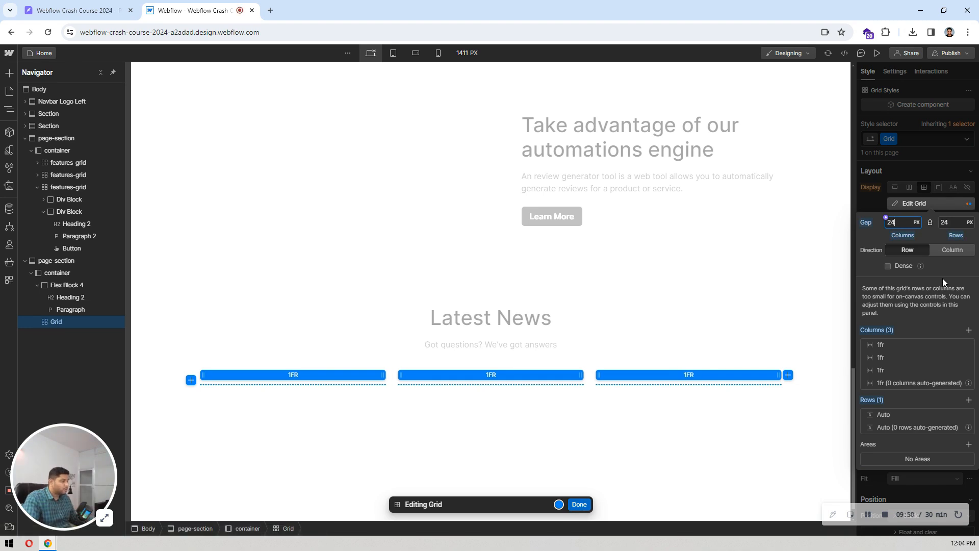
click(579, 504)
- Collapse the Navigator tree and add a Div Block inside the new Latest News grid
scroll(304, 294, down, 1)
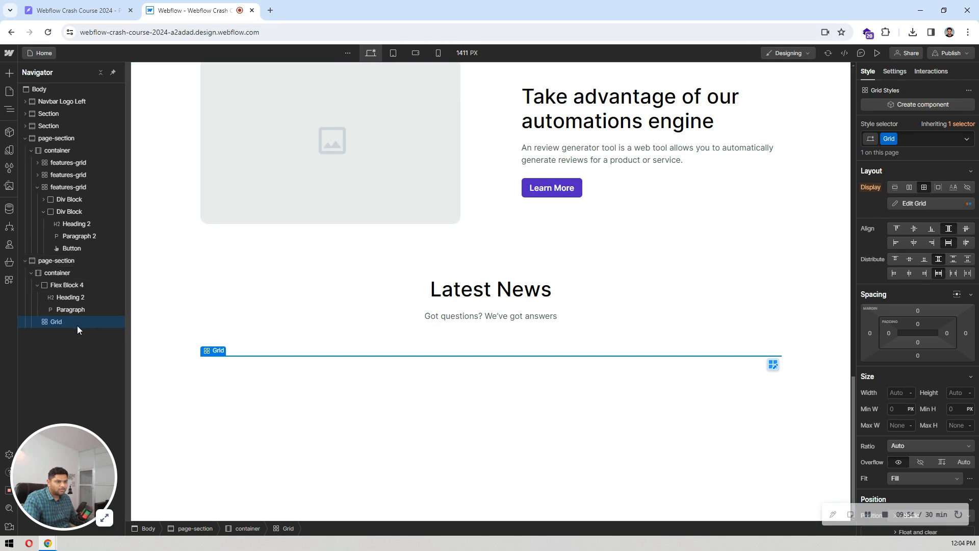
click(101, 73)
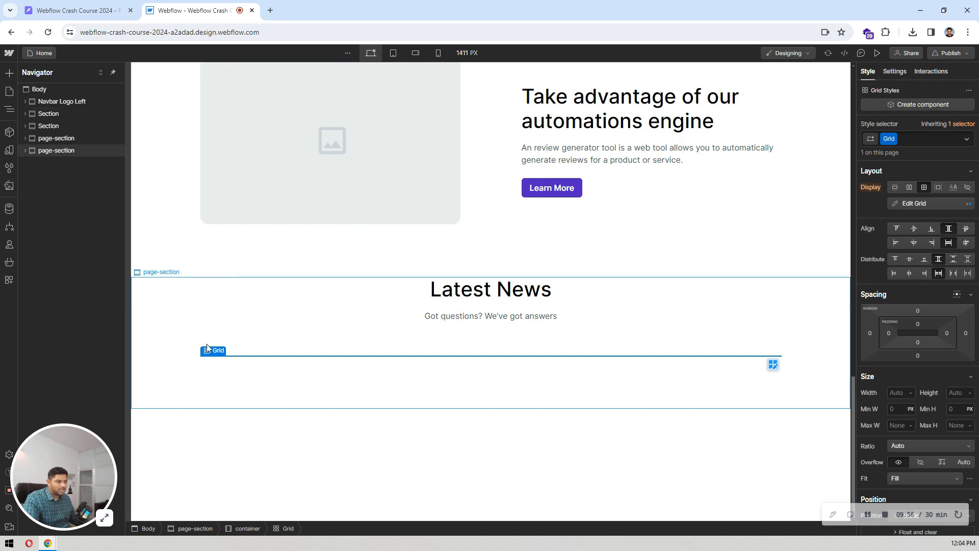
click(332, 328)
click(53, 187)
key(ctrl+k)
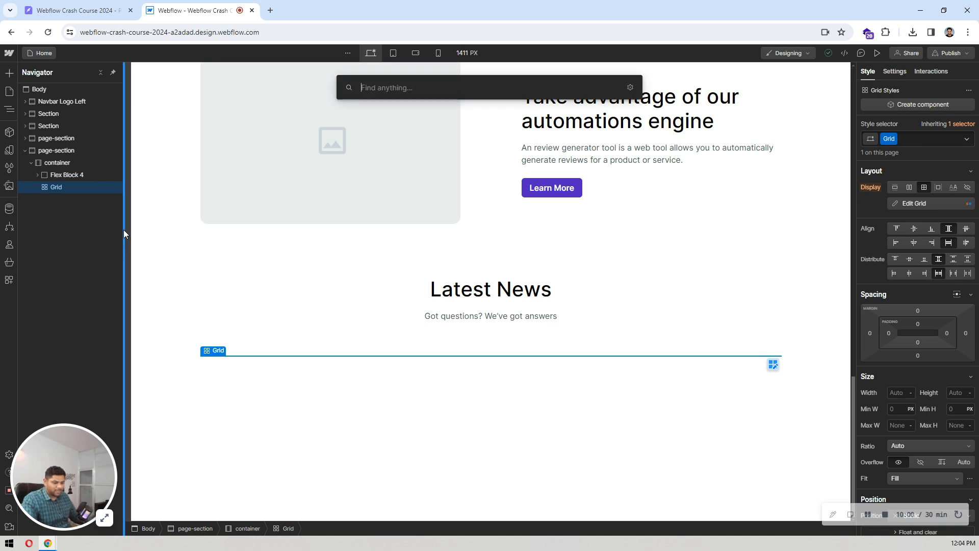
text(del)
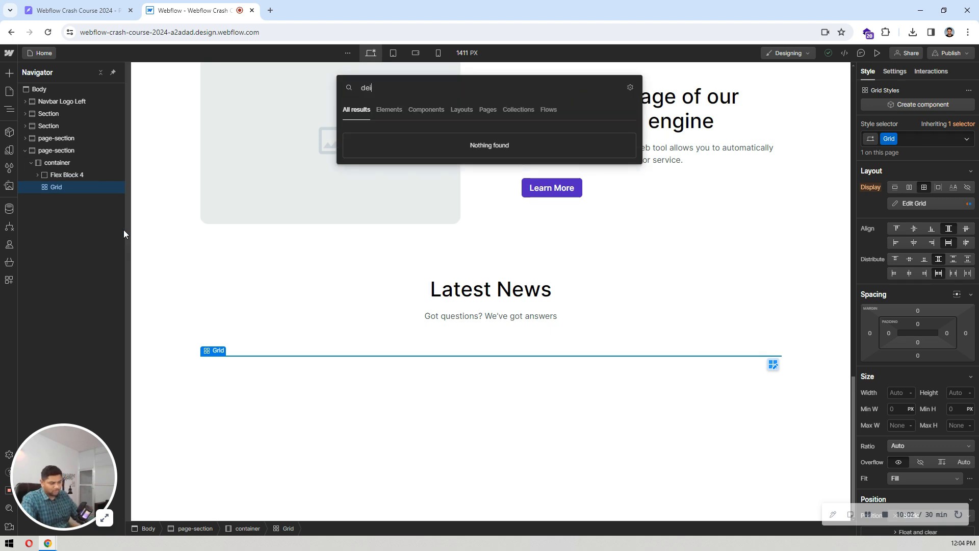
key(BackSpace)
key(BackSpace)
text(iv)
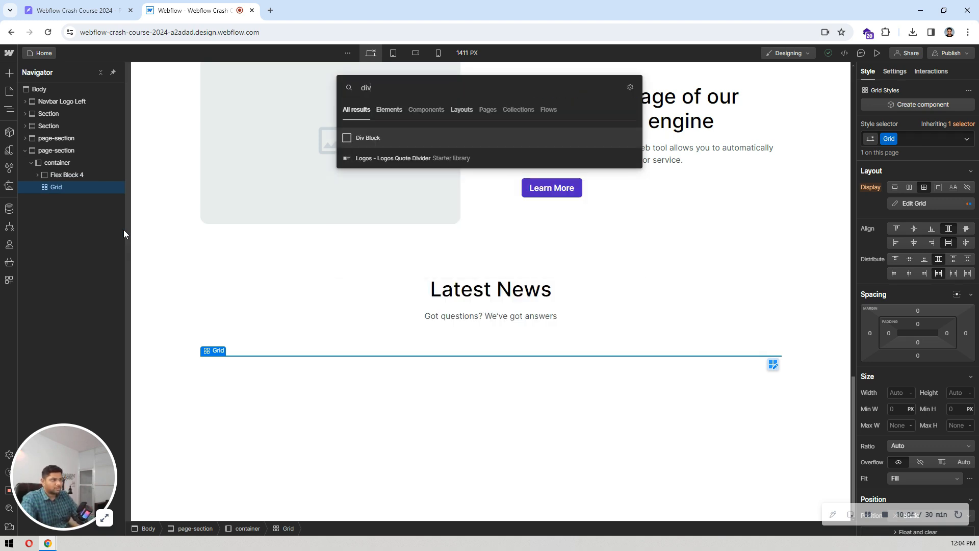
key(Return)
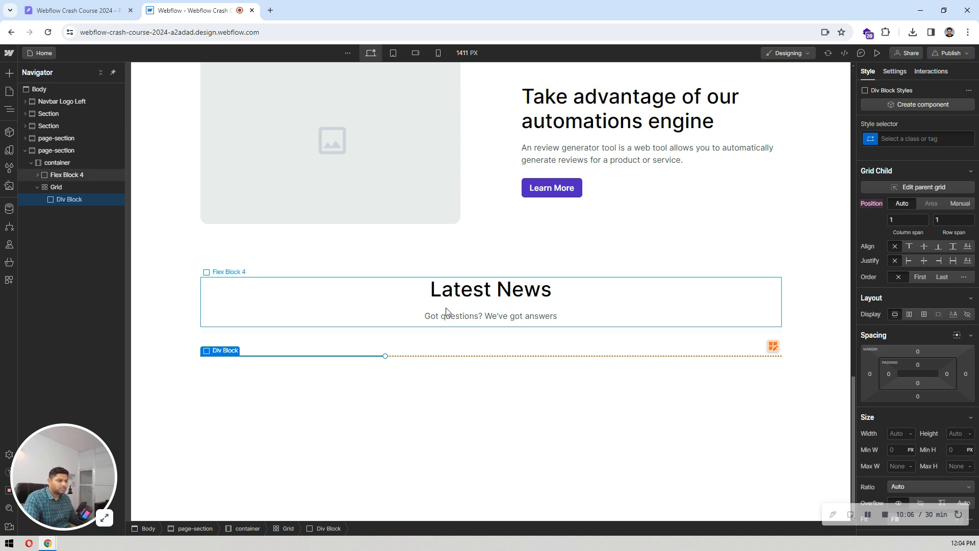
- Check the news card layout in the Pixso design, then add an Image inside the Latest News grid's Div Block in Webflow
click(82, 10)
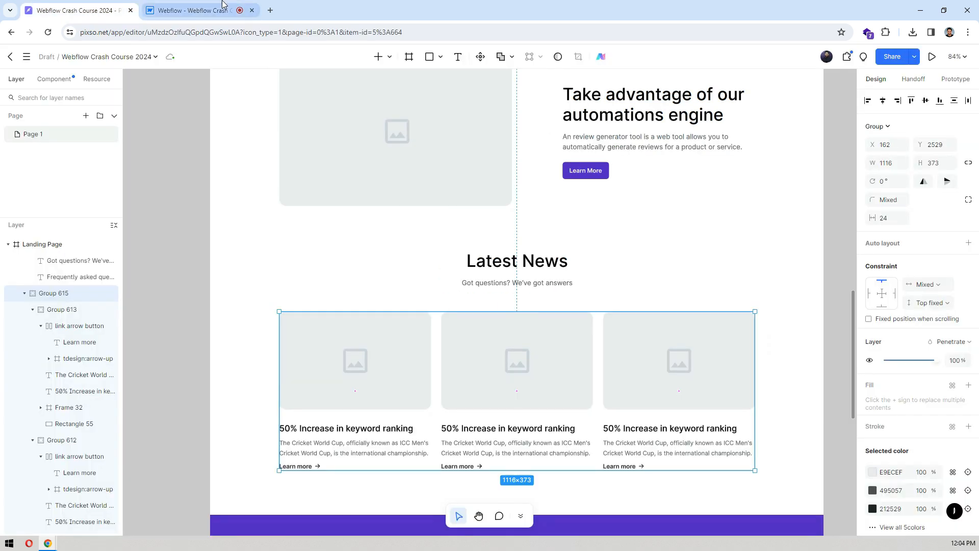
click(223, 6)
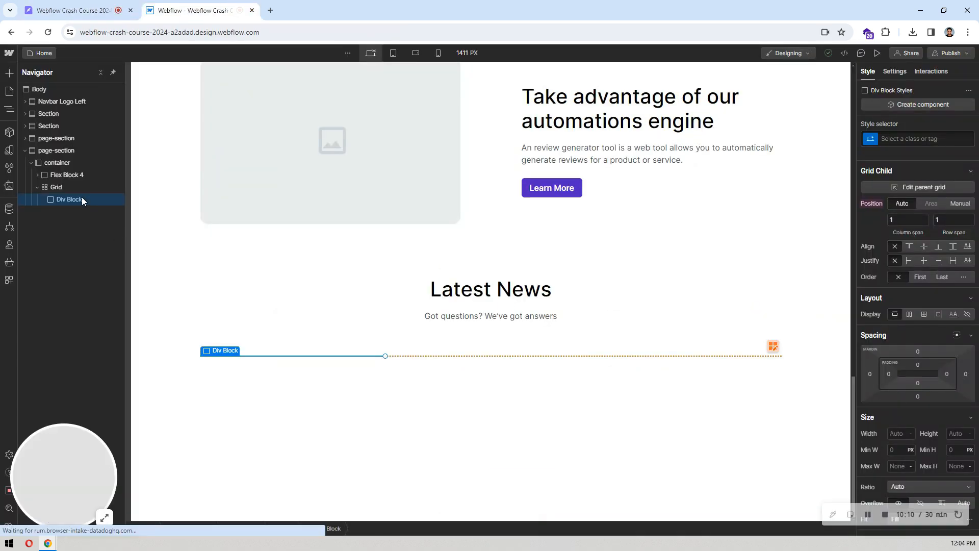
key(ctrl+k)
text(ima)
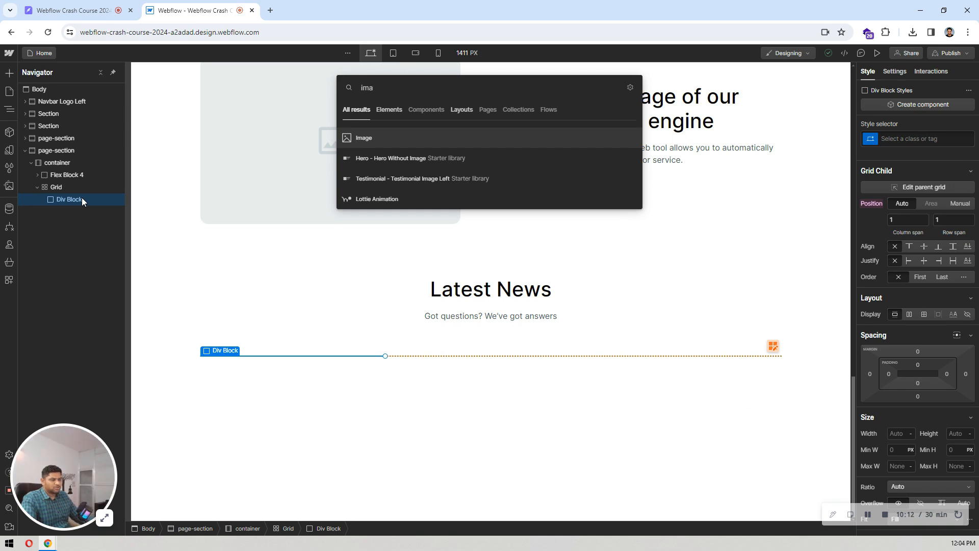
key(Return)
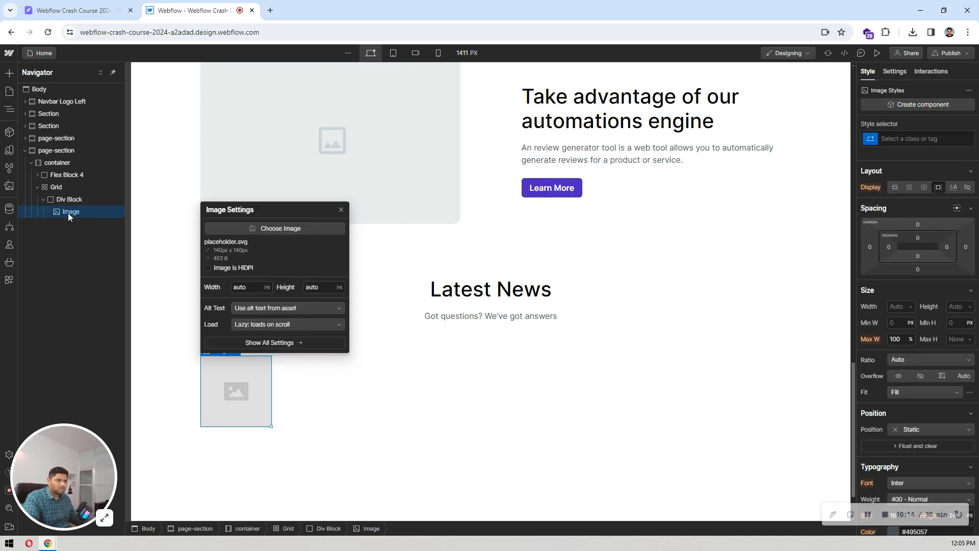
- Add a Heading and a Paragraph below the image in the first news card's Div Block
click(69, 200)
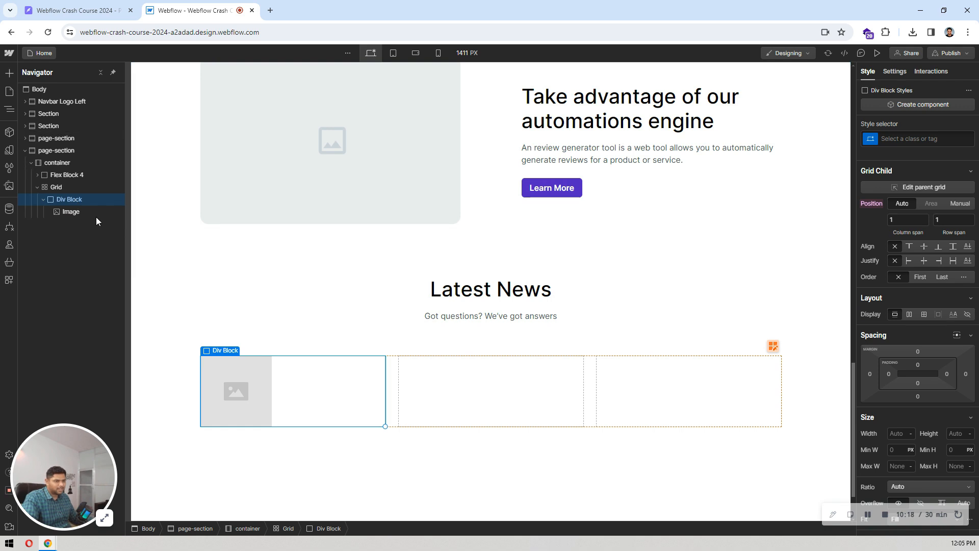
click(88, 211)
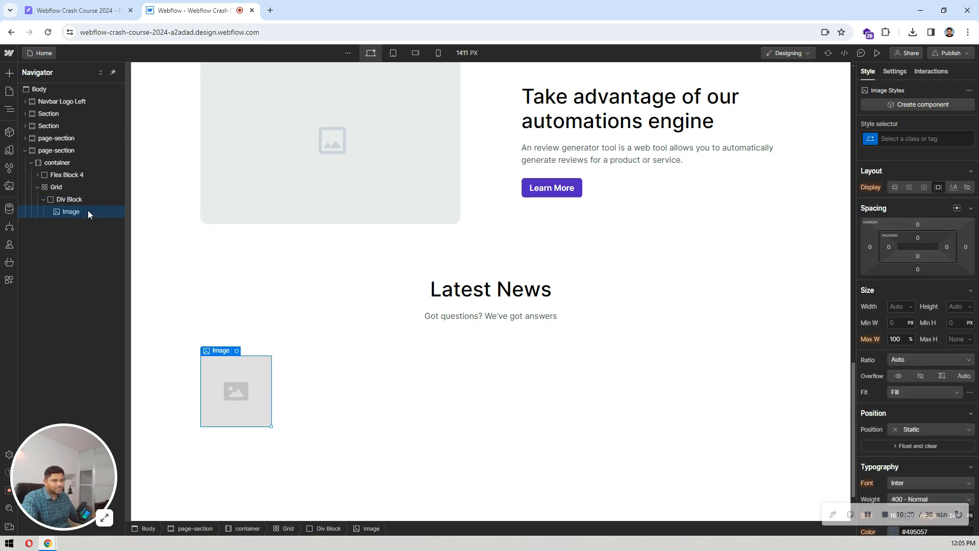
key(ctrl+k)
text(head)
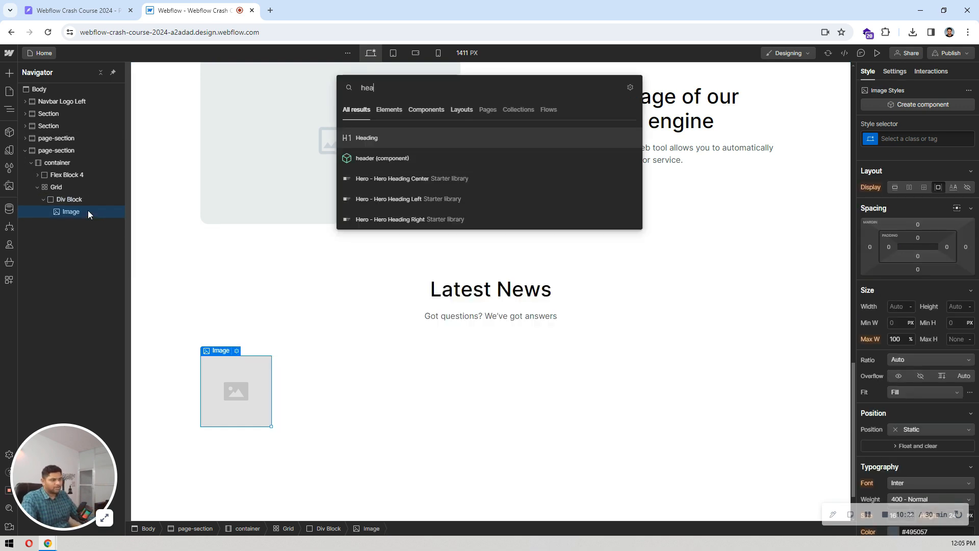
key(Return)
key(ctrl+k)
text(para)
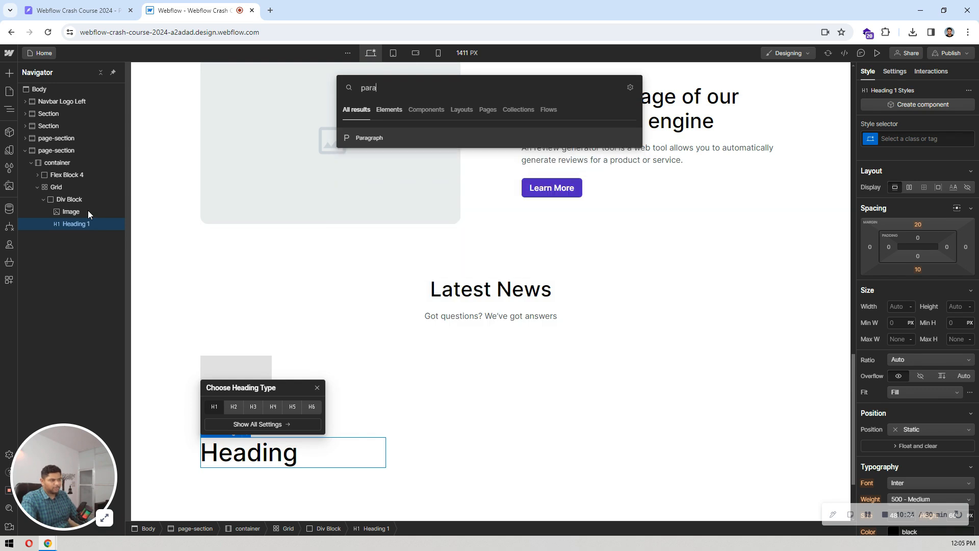
key(Return)
- Add a Link Block below the paragraph in the news card
key(ctrl+k)
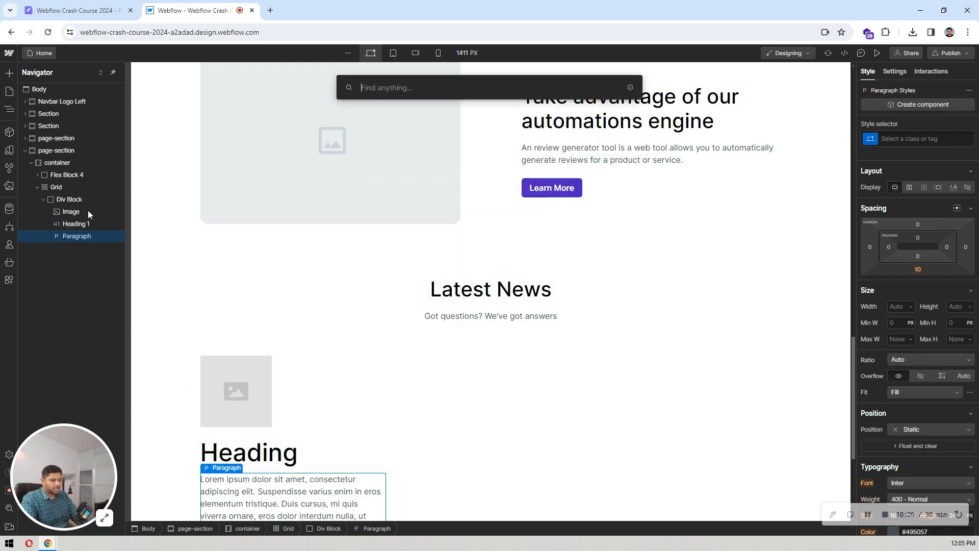
text(link)
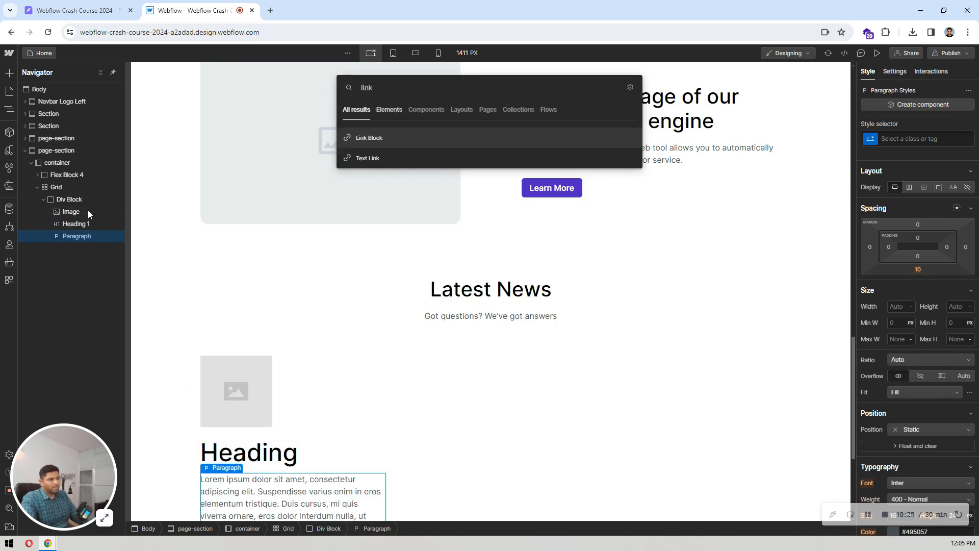
key(Return)
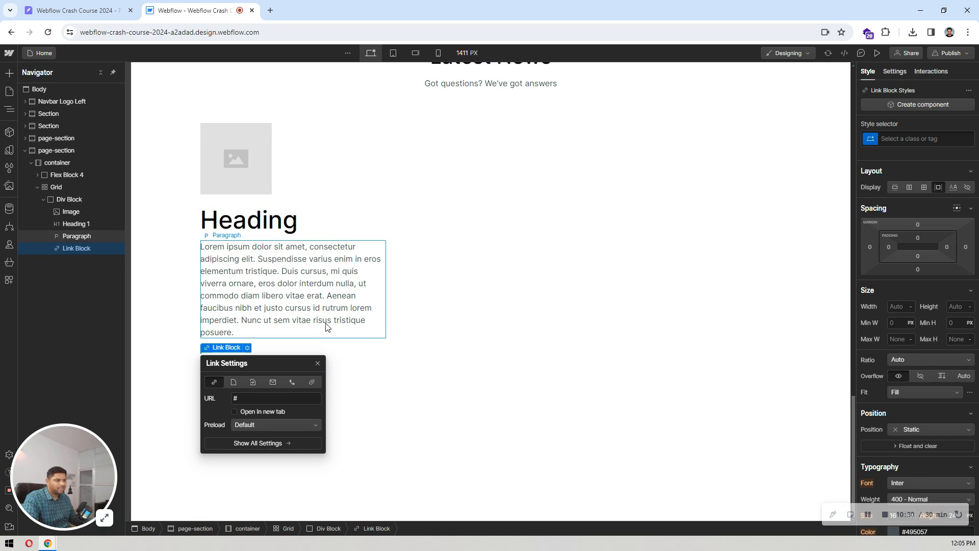
- Add a Text Block followed by an Image inside the news card's Link Block
click(74, 250)
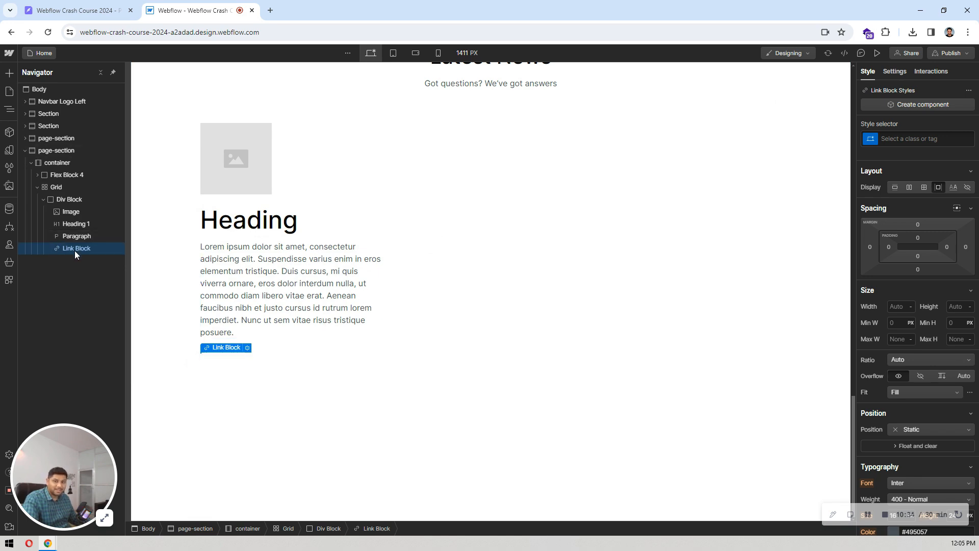
key(ctrl+k)
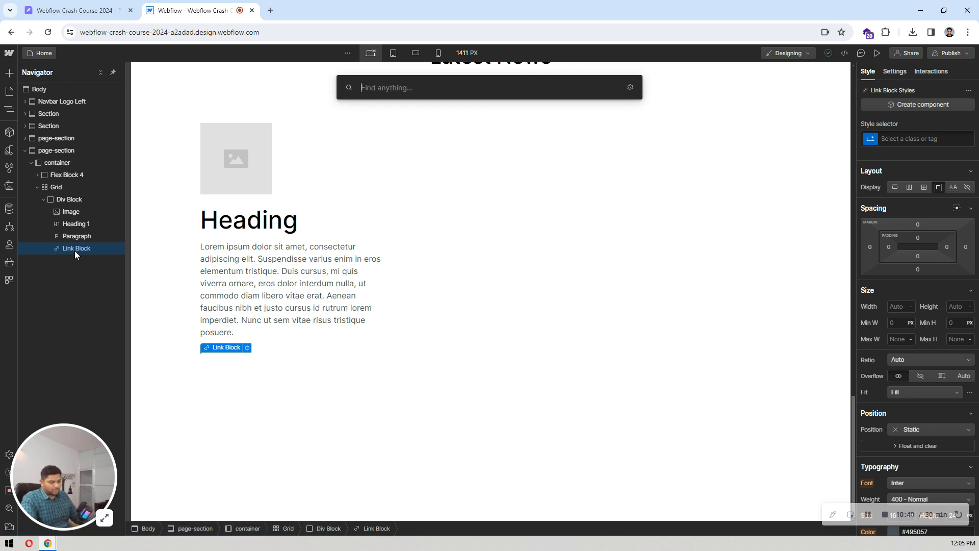
text(tex)
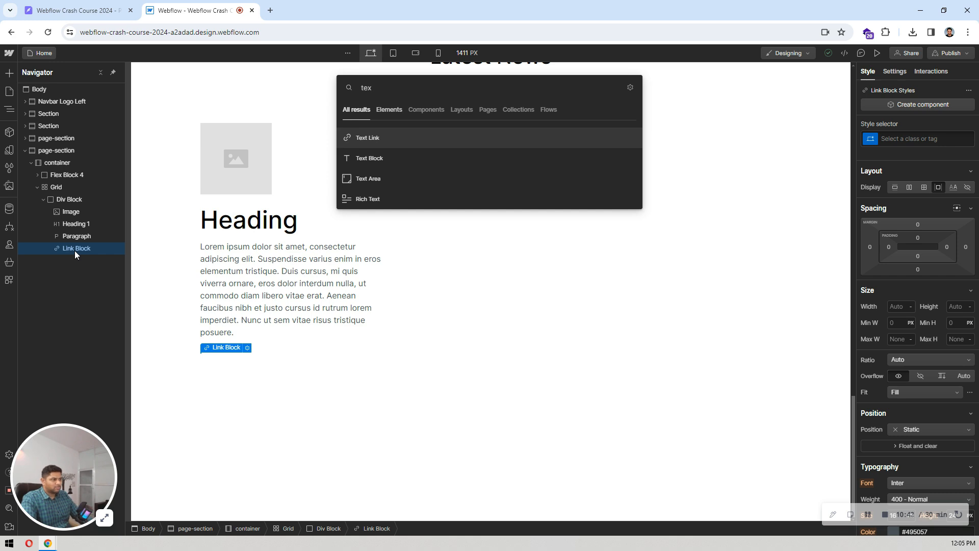
key(Down)
key(Return)
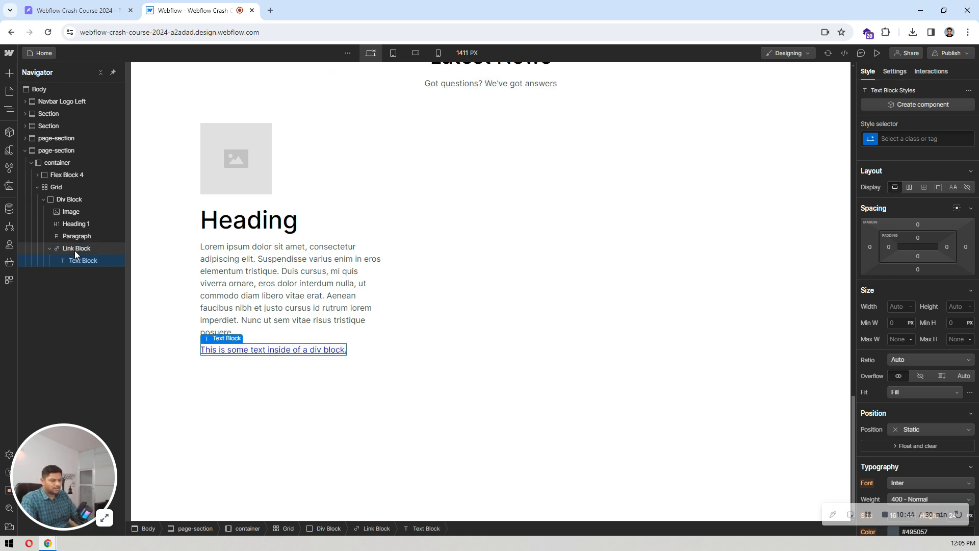
key(ctrl+e)
text(imag)
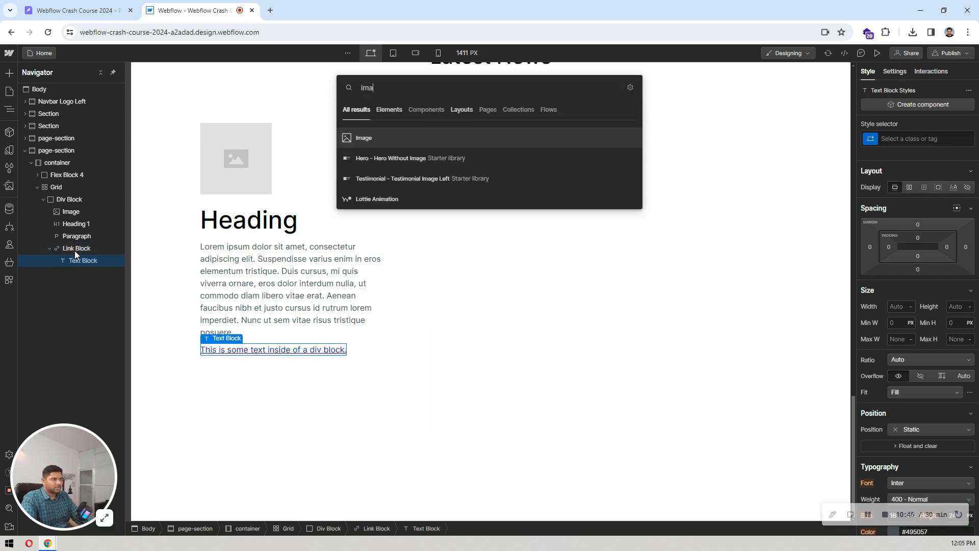
key(Return)
- Switch to Pixso and export the first card's Learn more arrow icon as a PNG at 1x
click(77, 10)
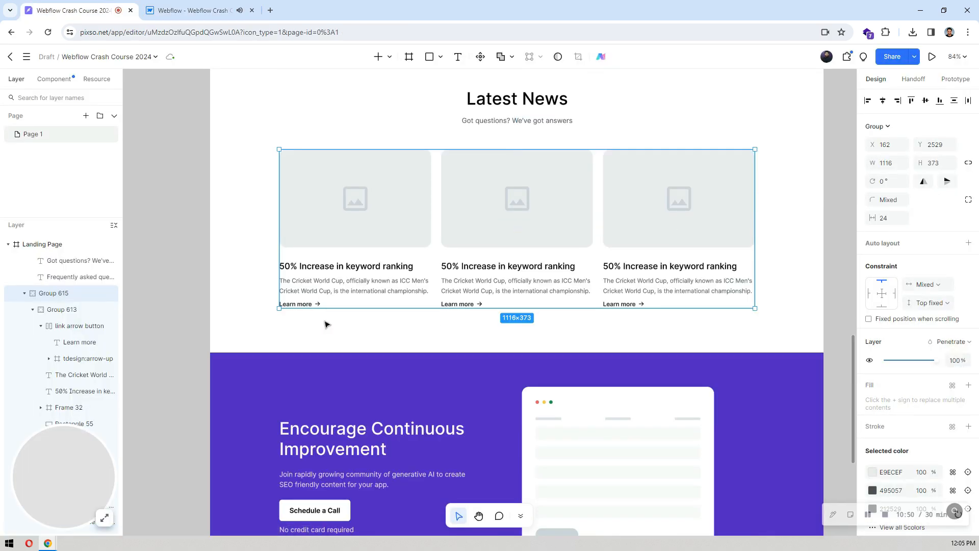
ctrl+click(317, 304)
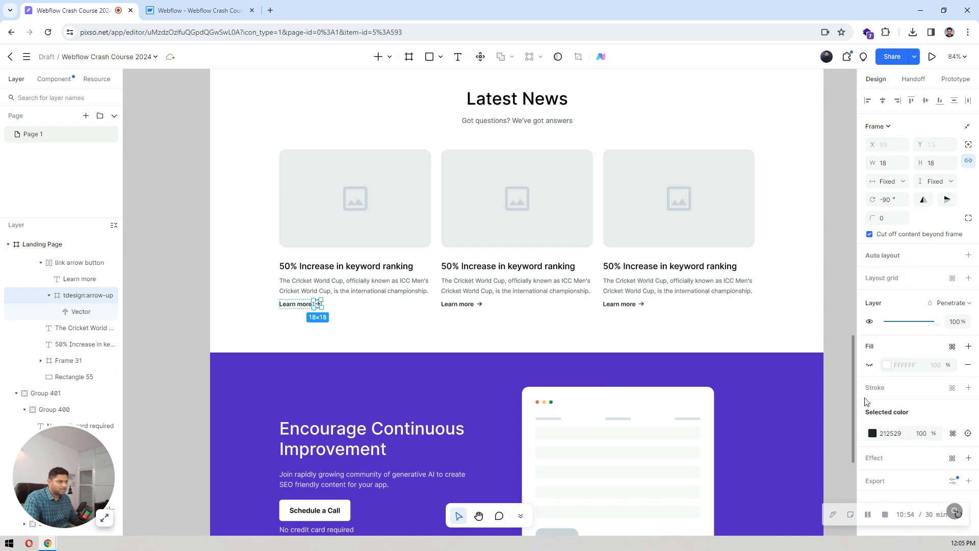
scroll(856, 401, down, 2)
scroll(921, 405, down, 1)
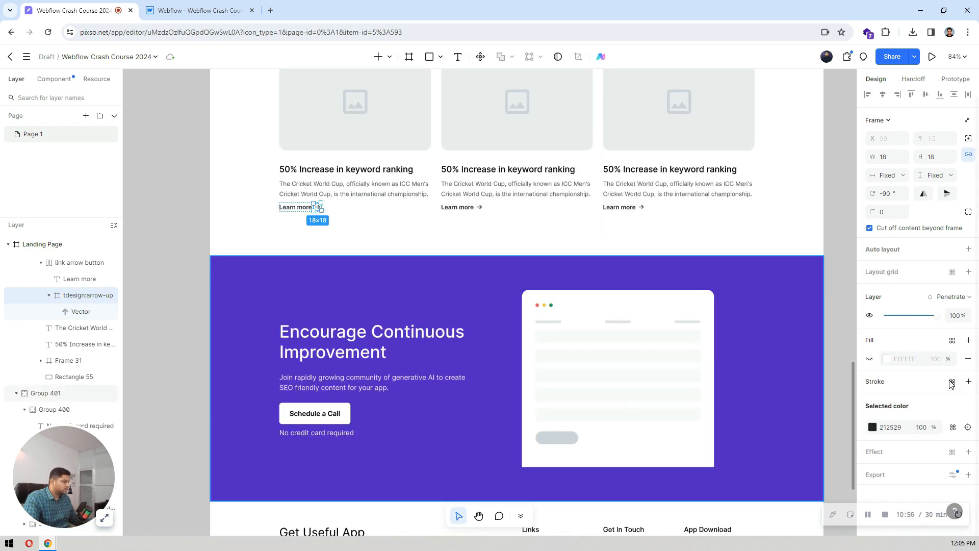
click(876, 478)
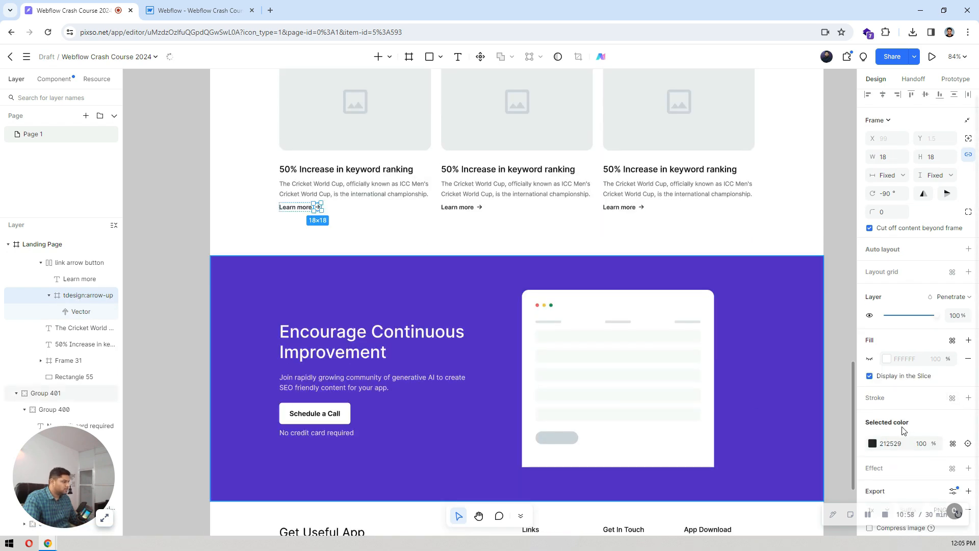
scroll(912, 430, down, 2)
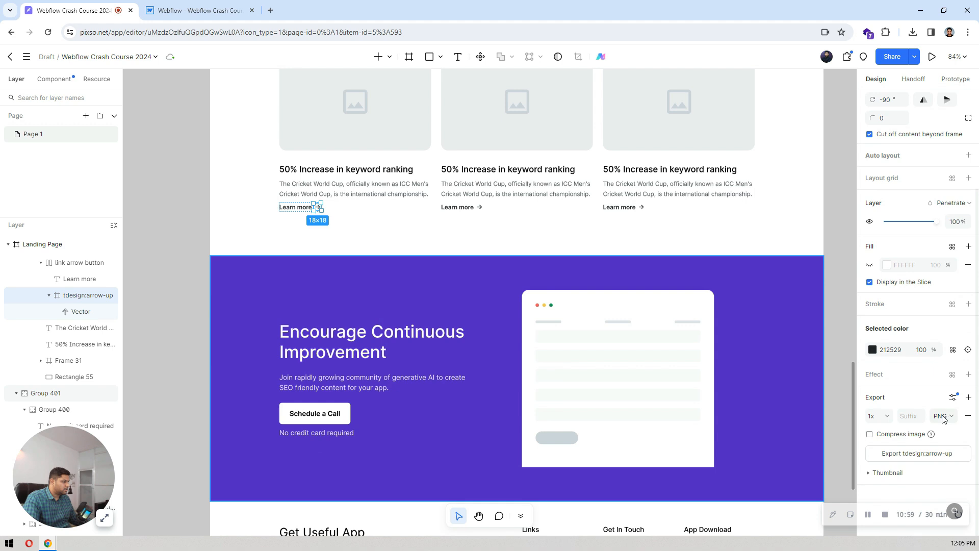
click(912, 452)
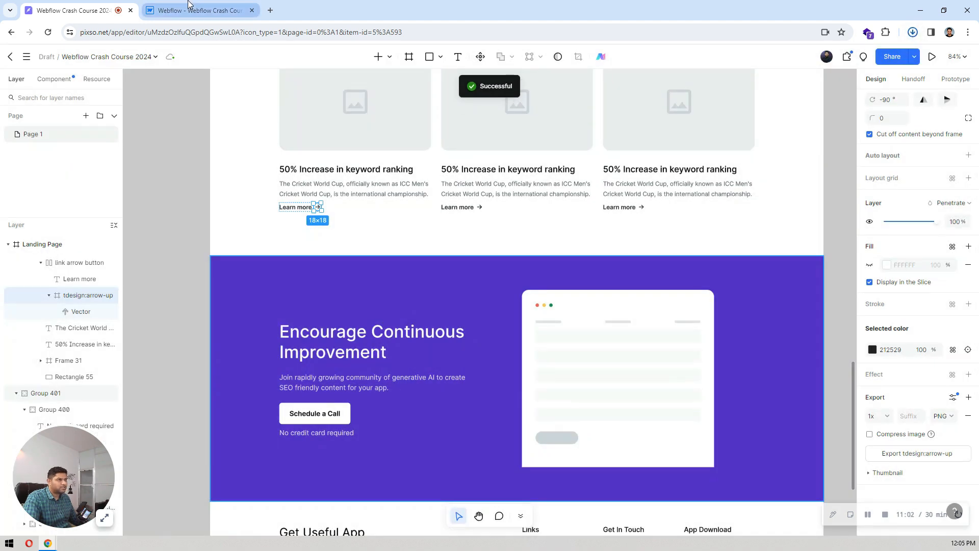
- Return to Webflow and bring the downloaded tdesign_arrow-up.png into the page for the Link Block's image
click(183, 9)
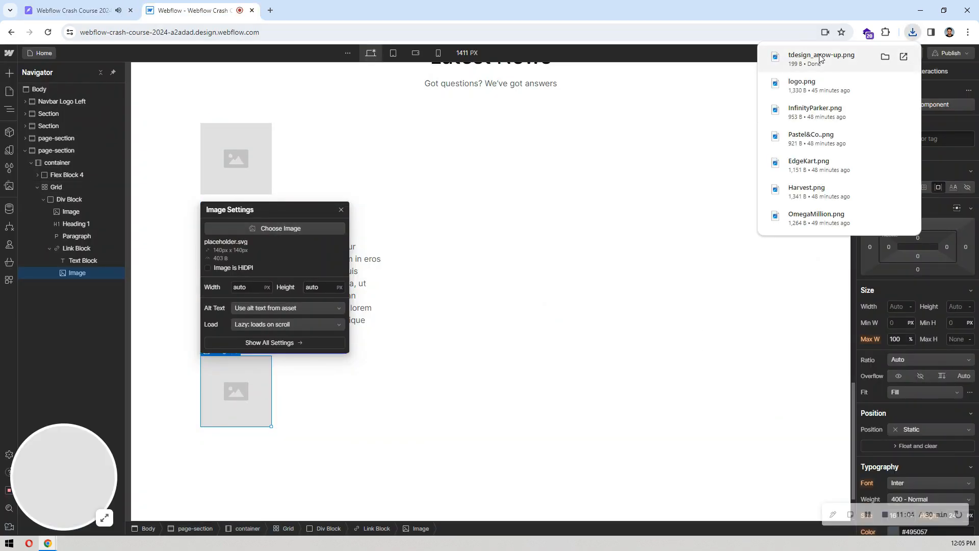
drag(821, 56, 313, 383)
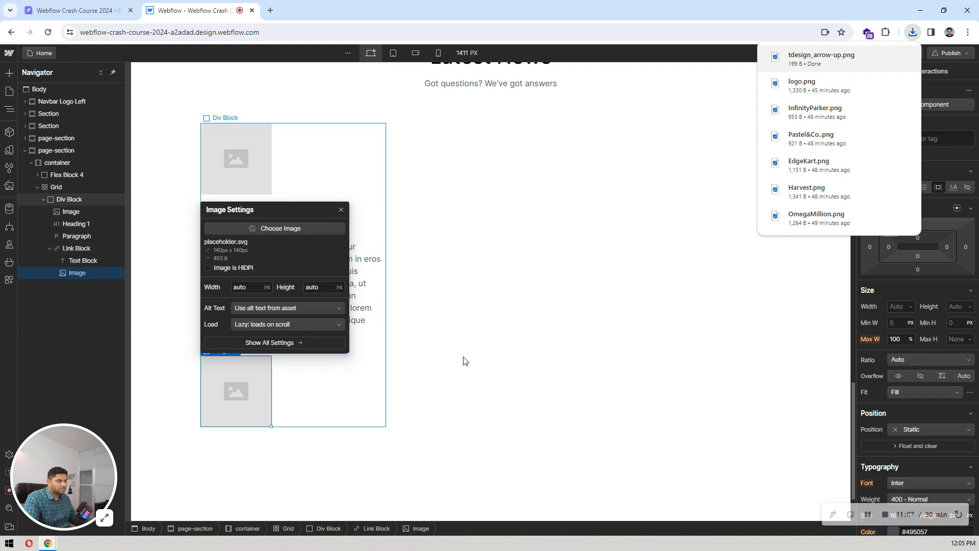
- Upload tdesign_arrow-up.png to the assets and use it as the image inside the card's link block
click(474, 343)
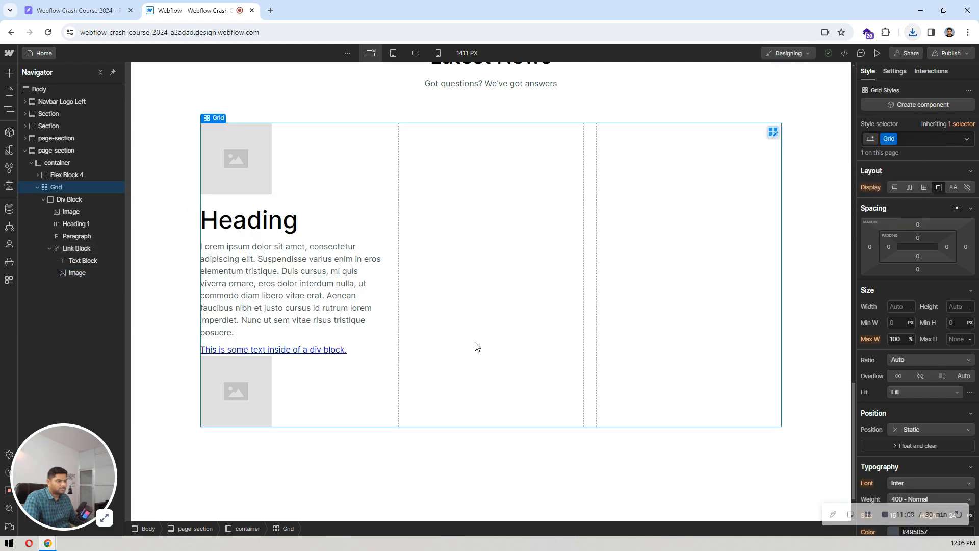
double_click(249, 390)
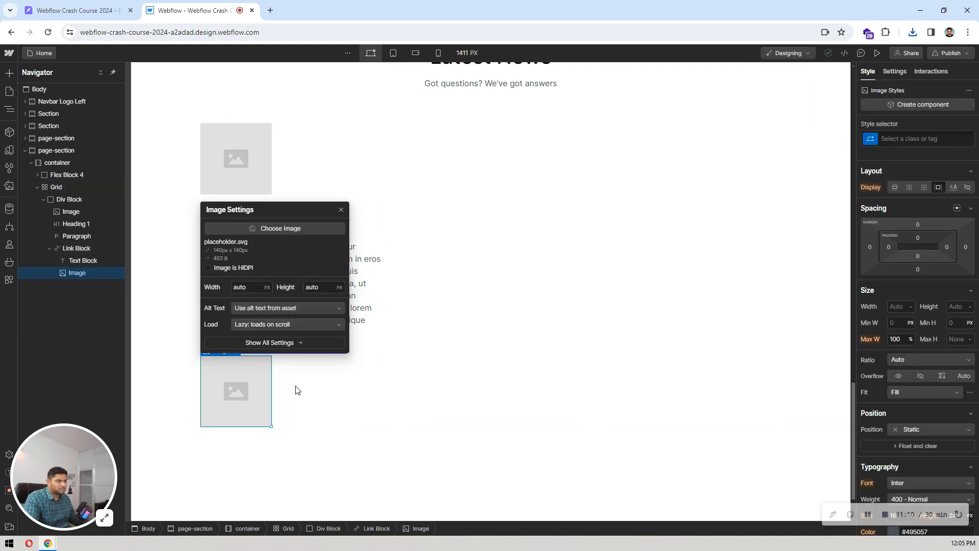
click(9, 187)
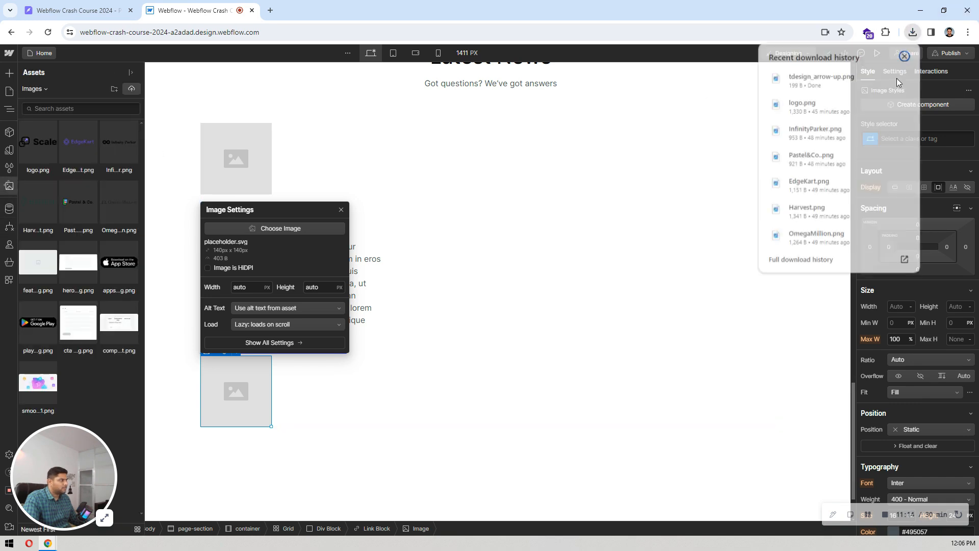
drag(821, 76, 94, 157)
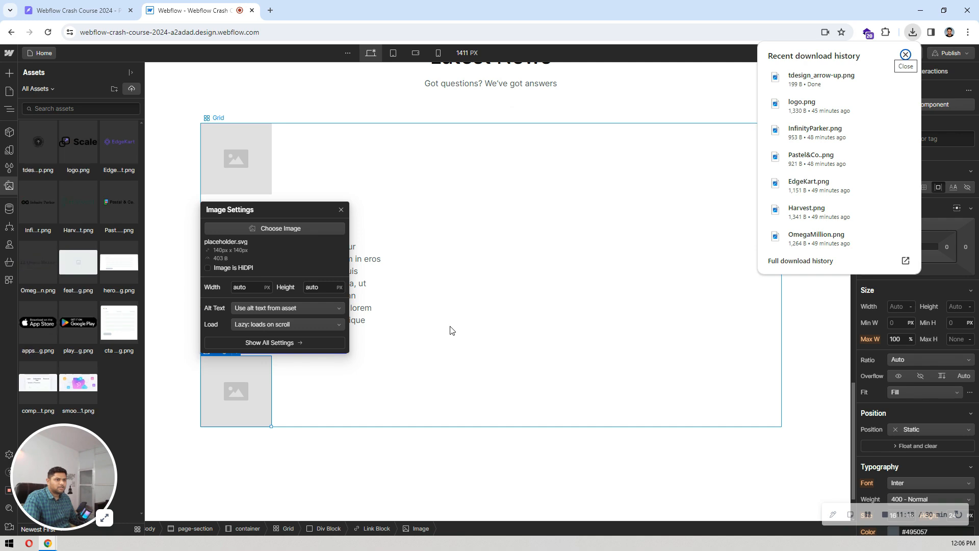
click(279, 229)
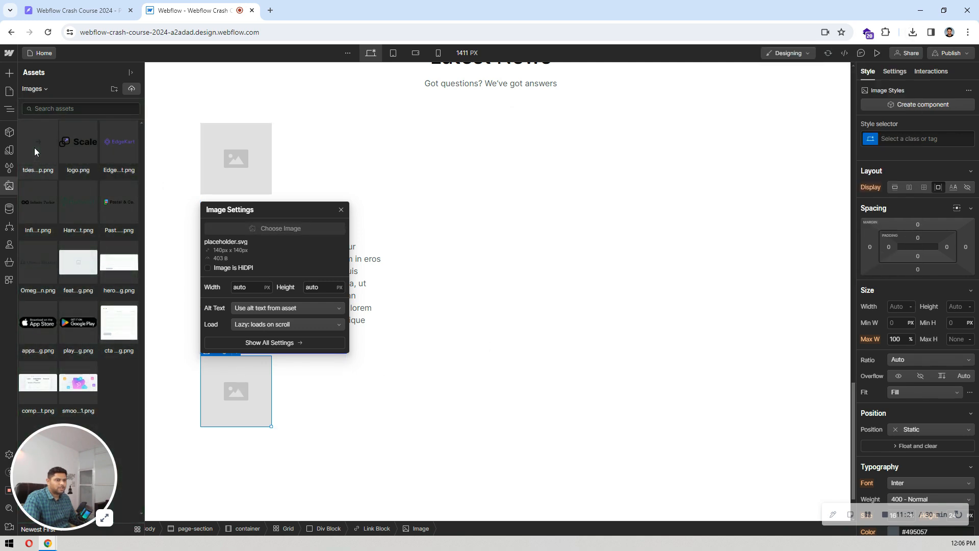
click(35, 151)
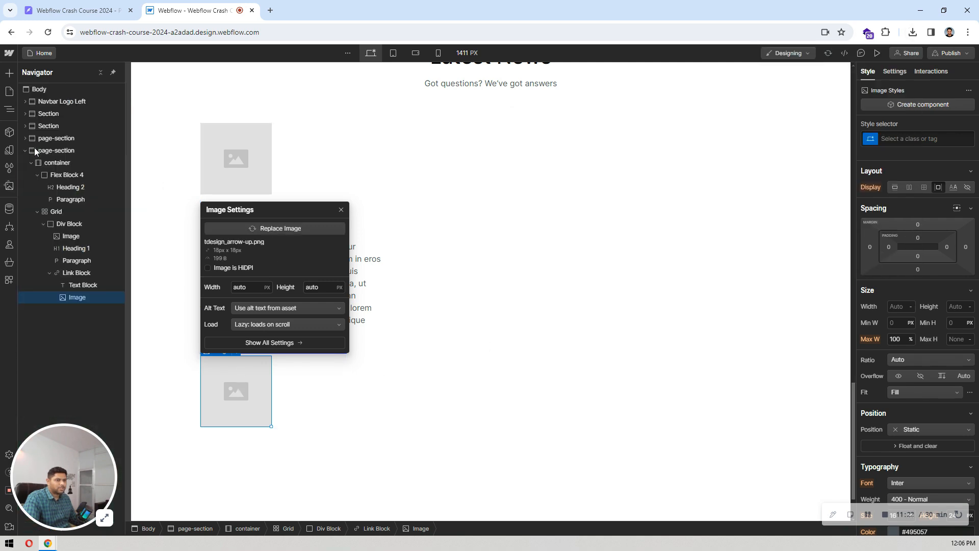
- Lay out the link block as a horizontal flex container with centered alignment and a 4 px column gap
click(273, 360)
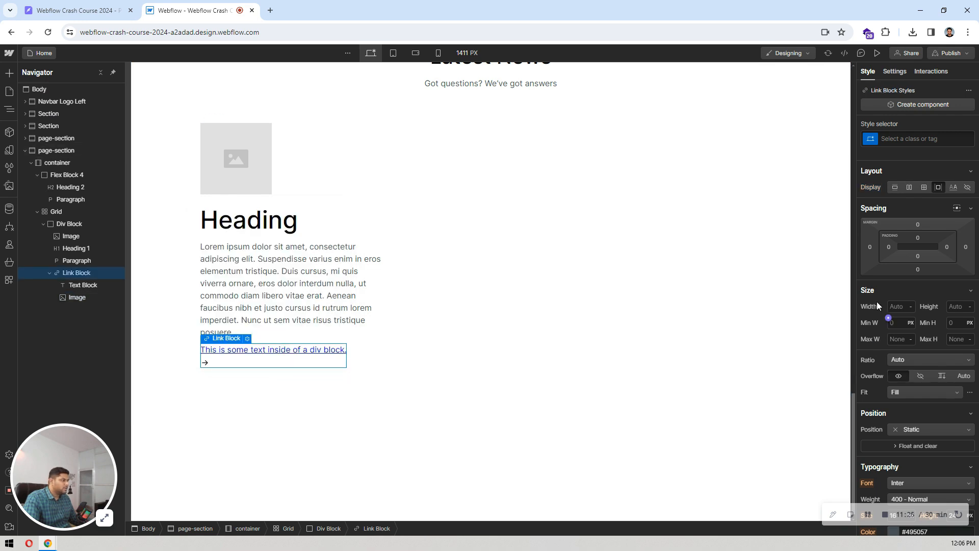
click(910, 188)
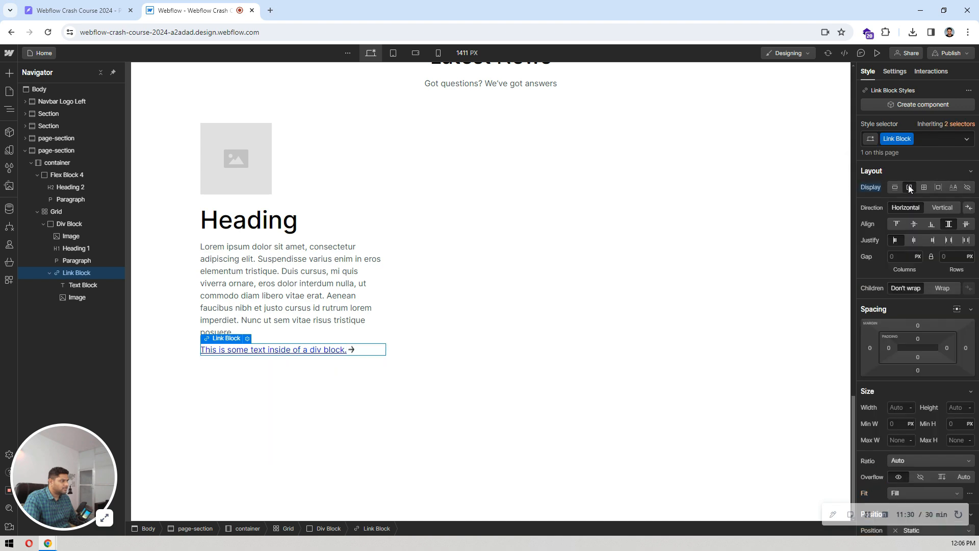
click(913, 225)
click(82, 10)
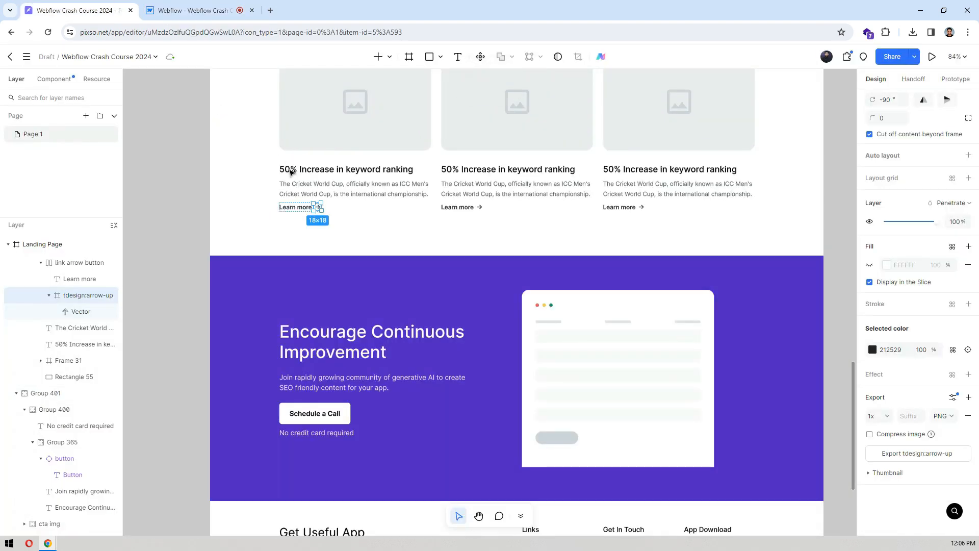
click(300, 208)
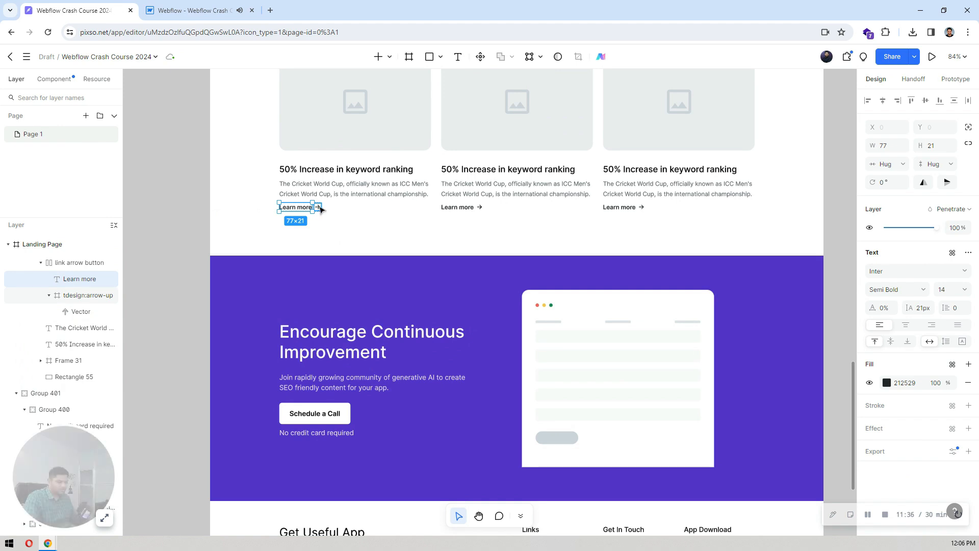
click(211, 12)
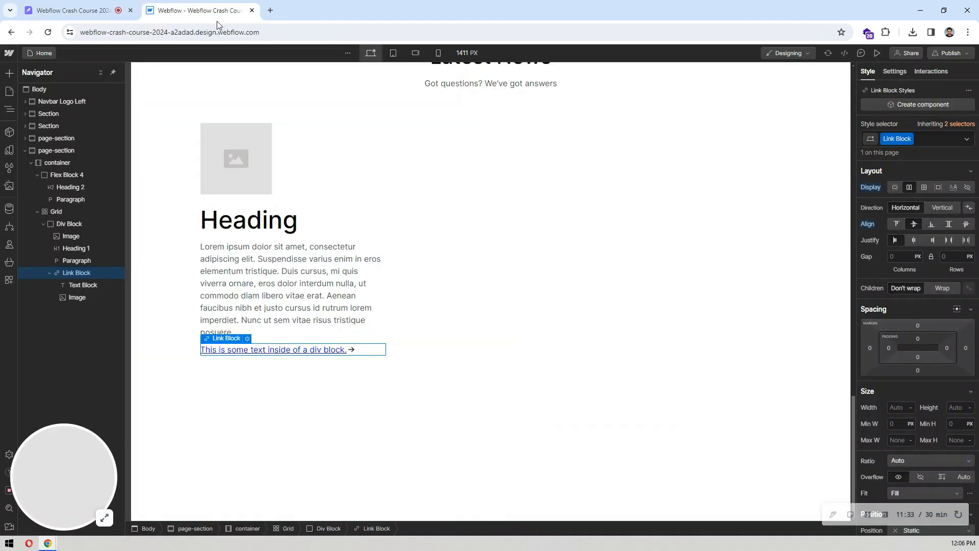
click(896, 258)
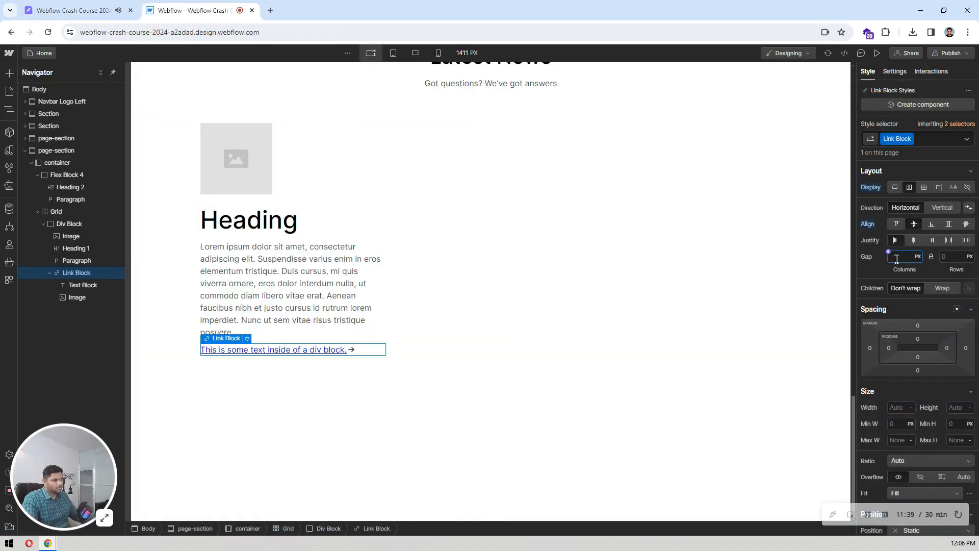
text(4)
- Change the card's heading type to H3
click(289, 278)
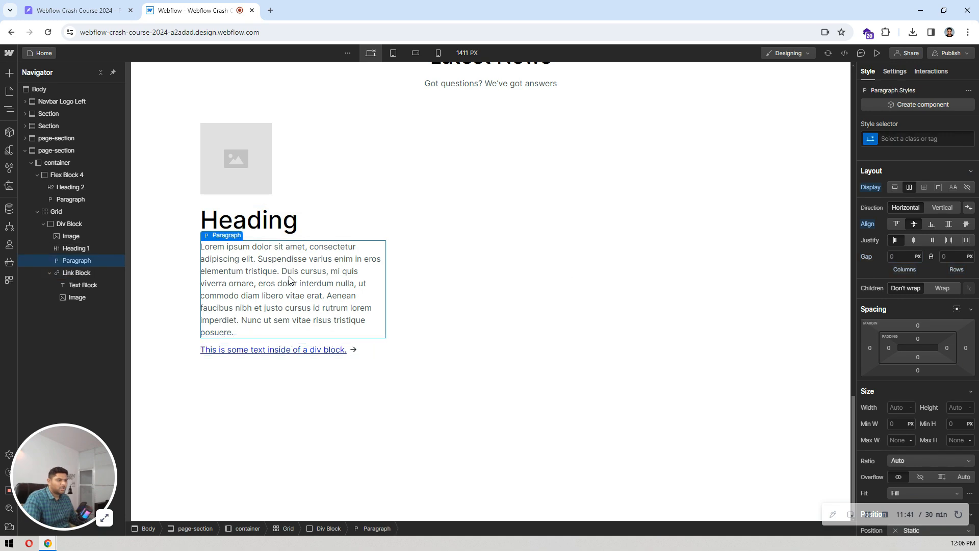
click(246, 155)
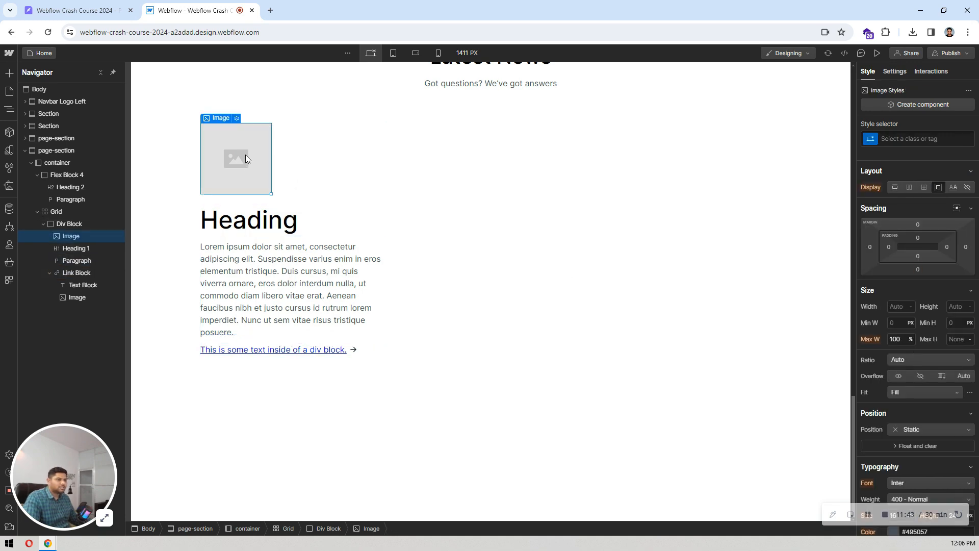
click(242, 214)
click(246, 200)
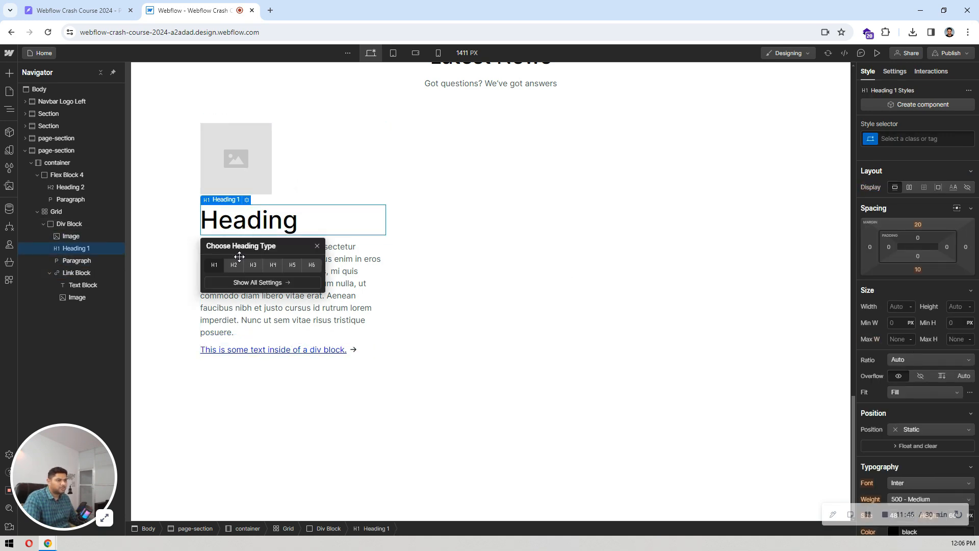
click(253, 265)
scroll(443, 247, up, 1)
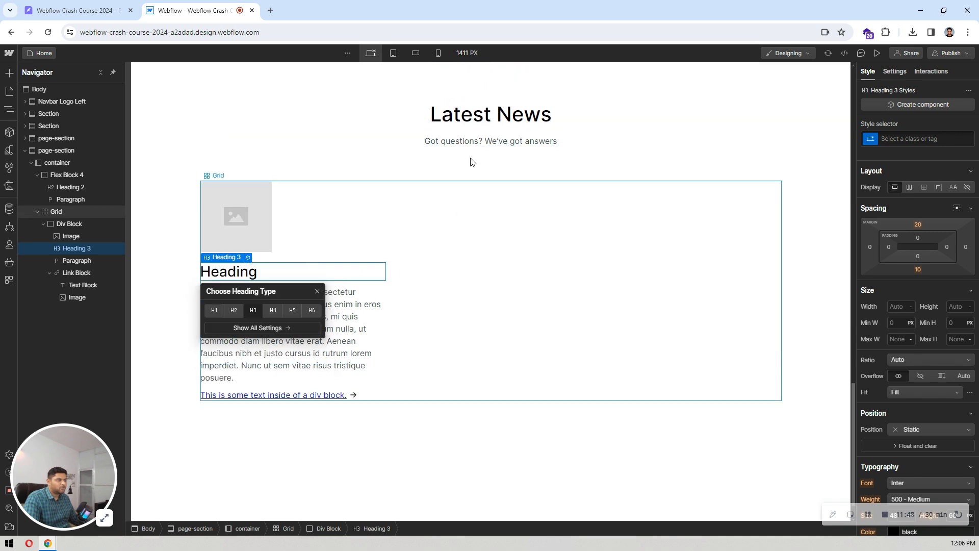
- Set the link block's text color to black and its text decoration to none
click(343, 333)
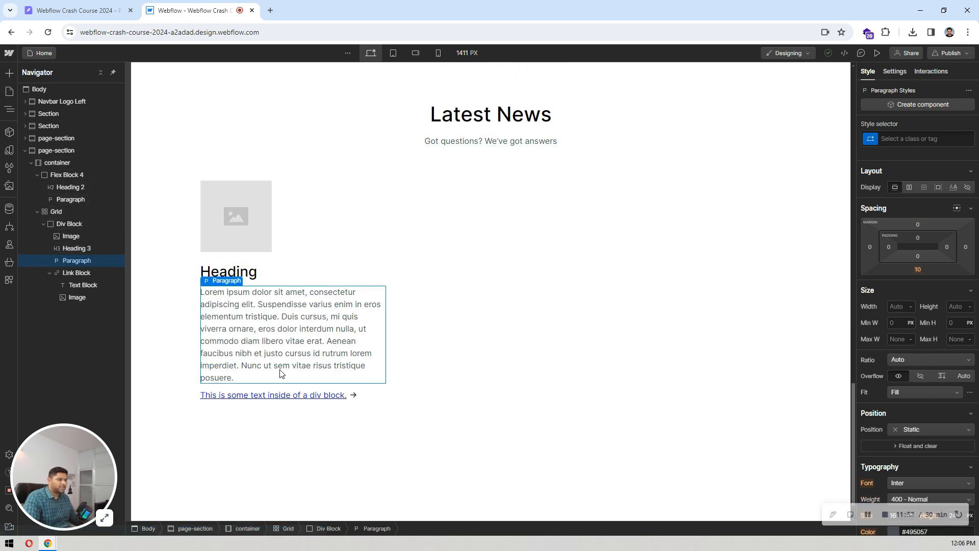
click(357, 394)
scroll(929, 301, down, 5)
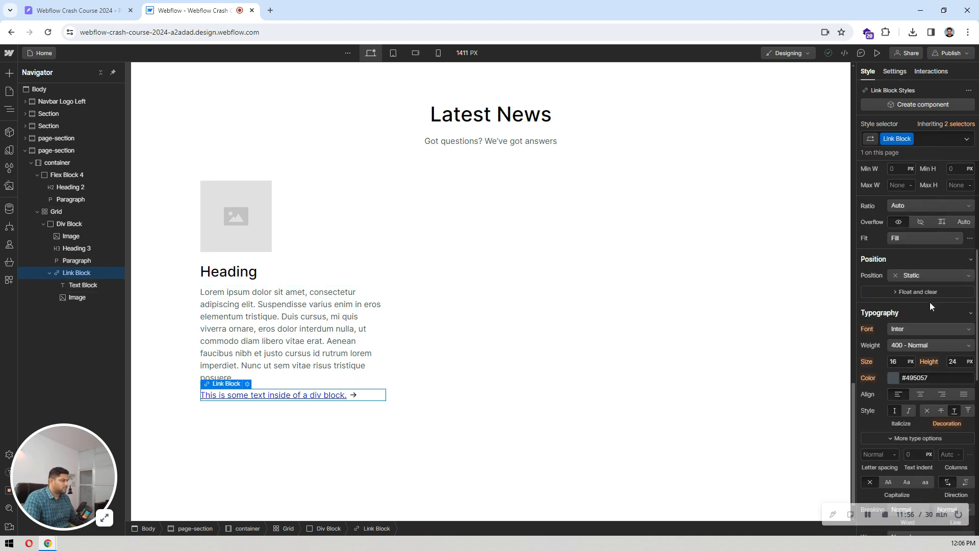
scroll(929, 302, down, 1)
click(893, 327)
drag(884, 392, 839, 456)
click(926, 281)
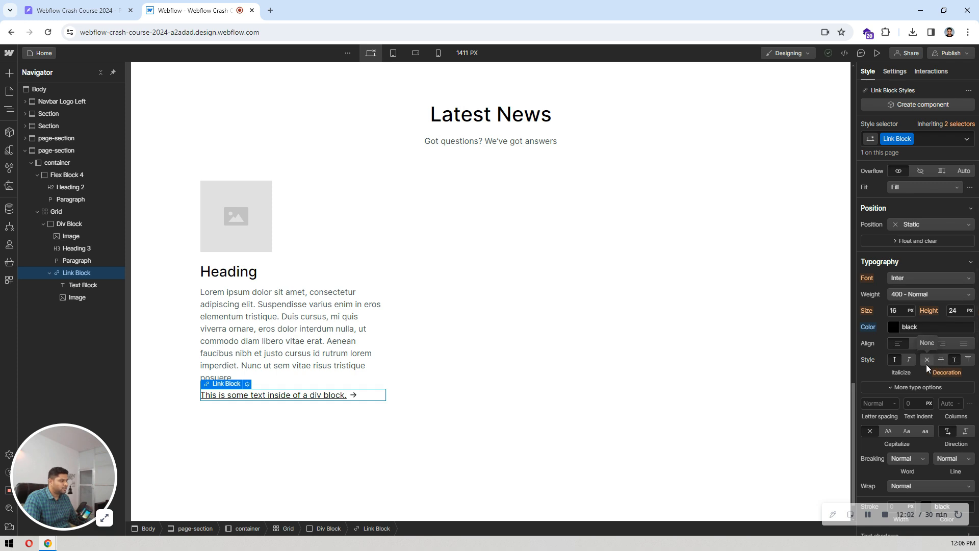
click(926, 363)
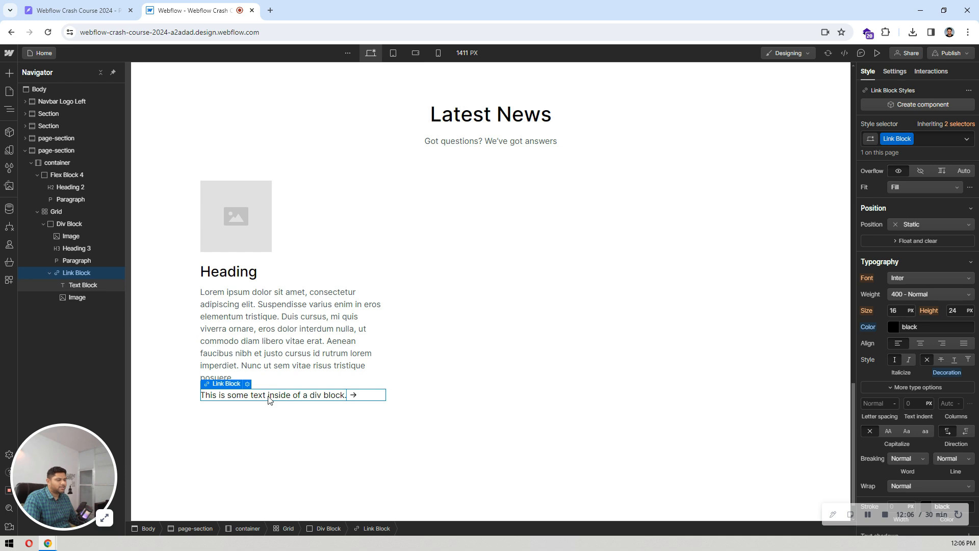
- Replace the link block's placeholder text with "Learn more" and select the card's div block
click(77, 10)
click(214, 4)
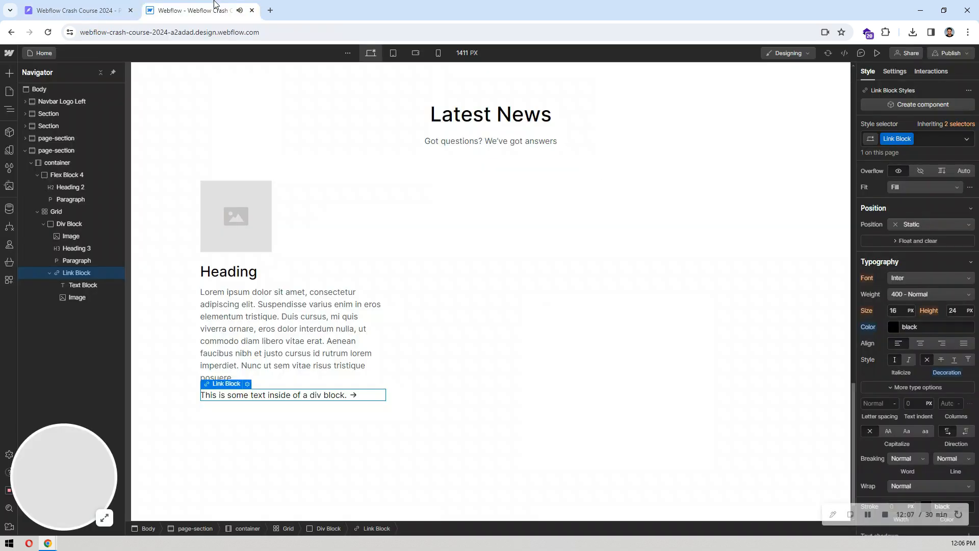
click(266, 398)
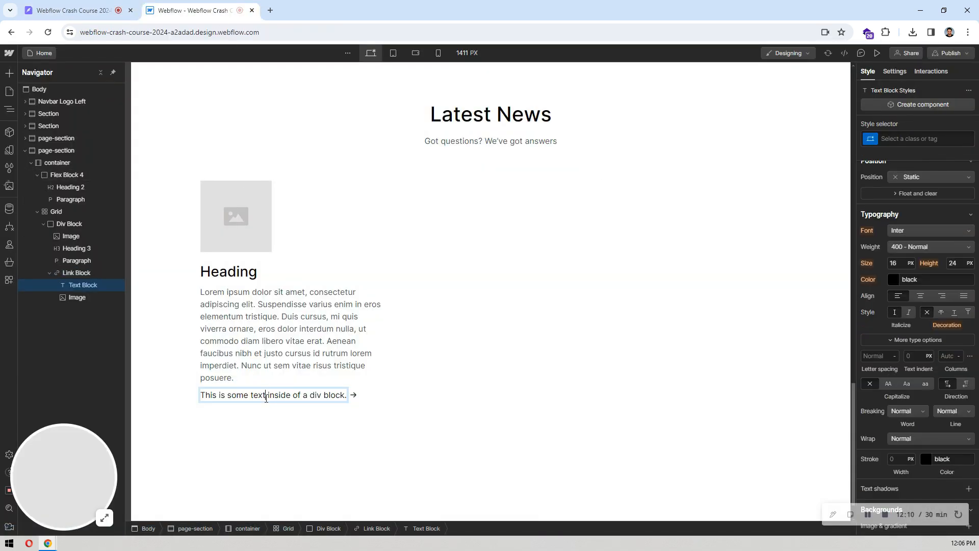
triple_click(266, 397)
text(Learn )
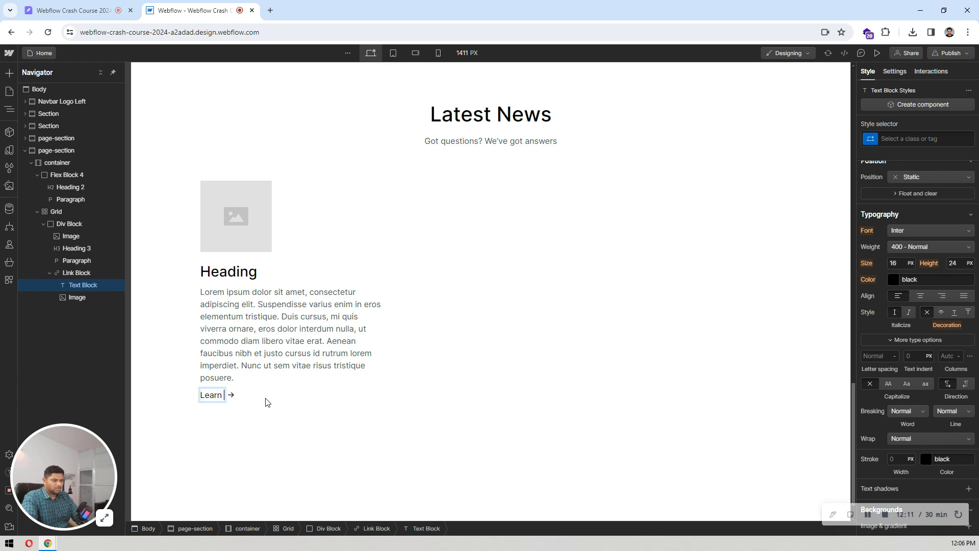
text(more)
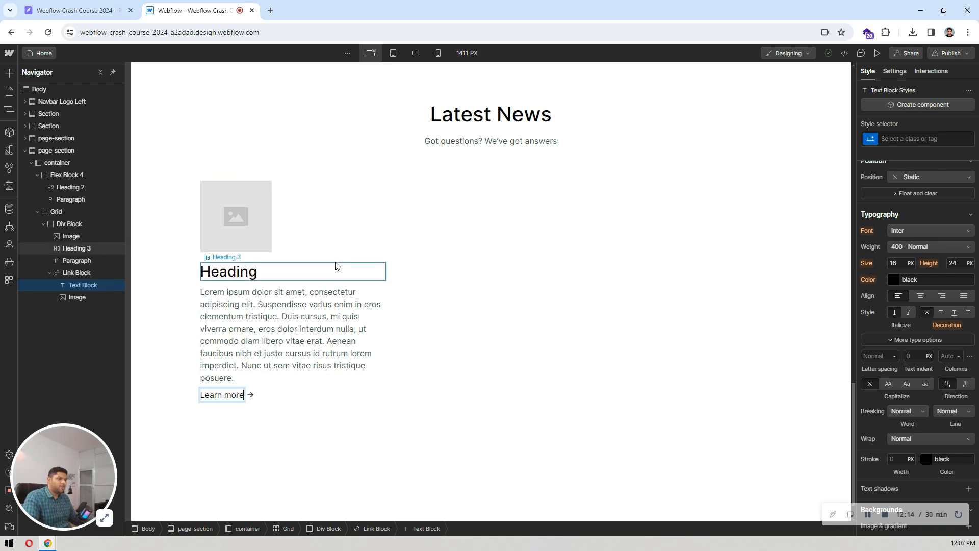
key(Escape)
click(328, 255)
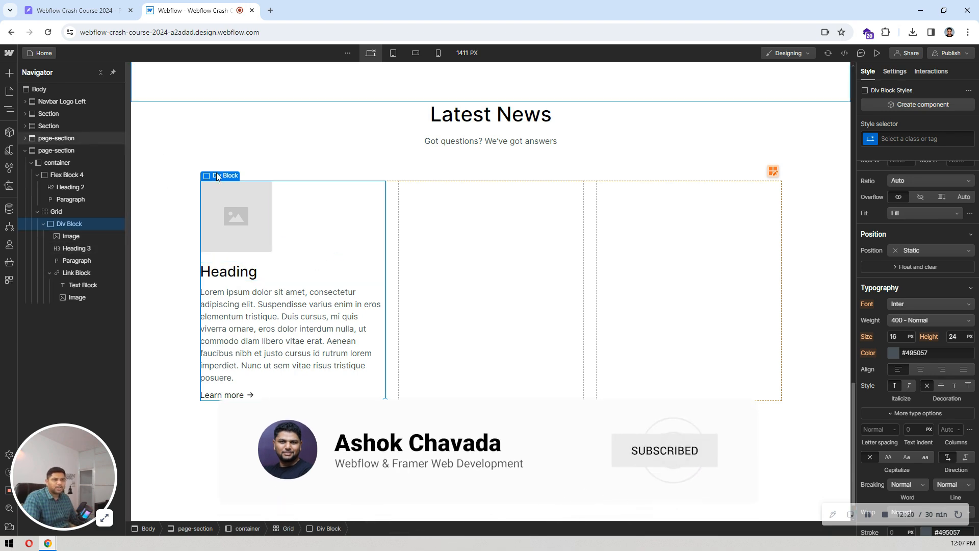
- Create a new CMS collection from the Blog Posts template, keeping its URL "post" and its template fields
click(9, 209)
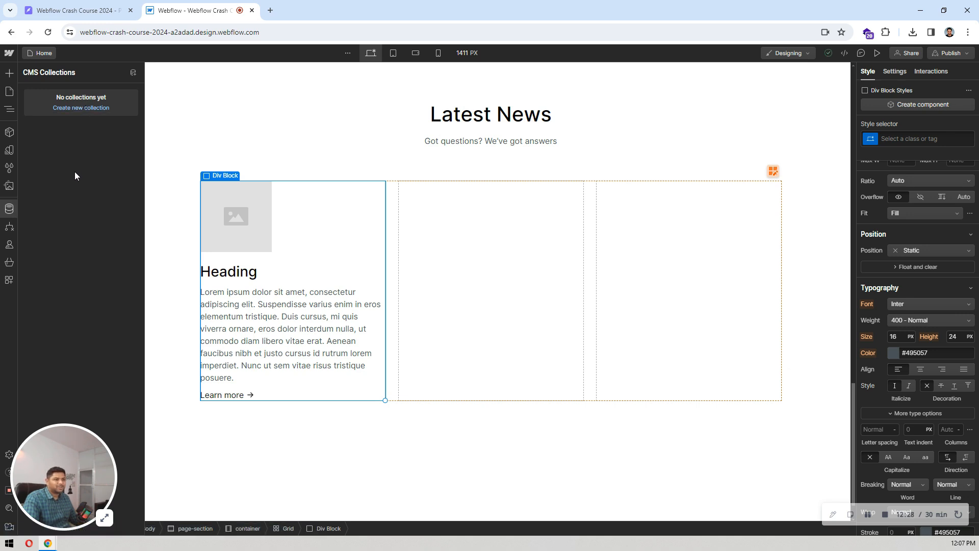
click(81, 108)
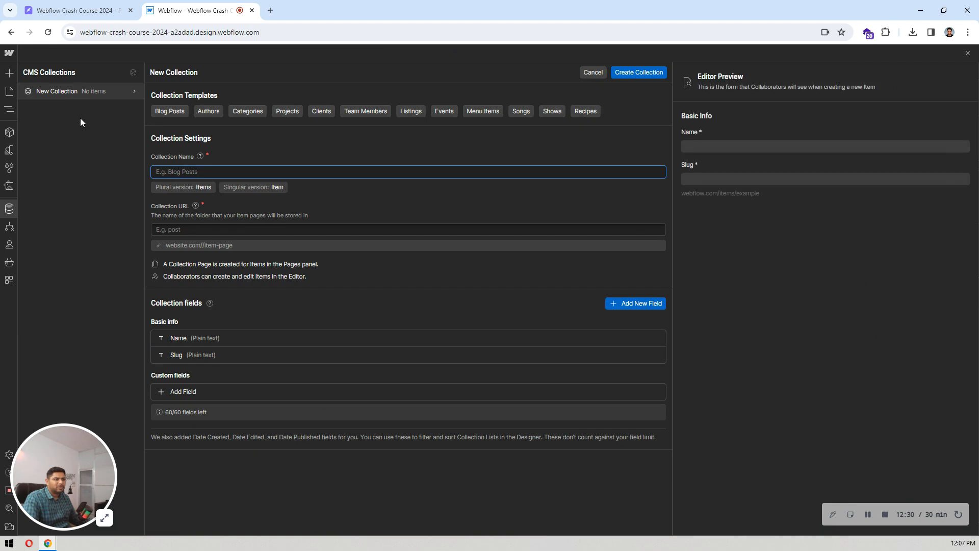
click(179, 112)
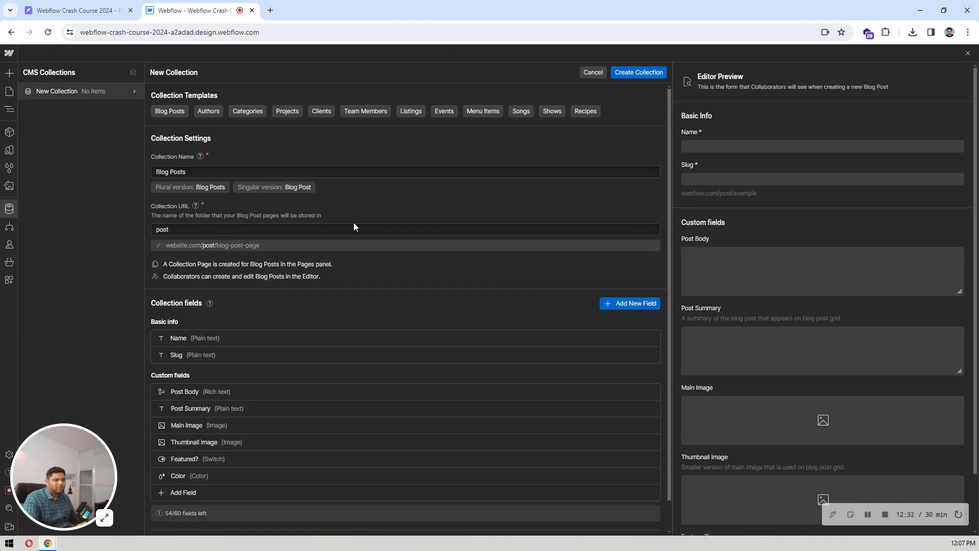
scroll(354, 223, down, 1)
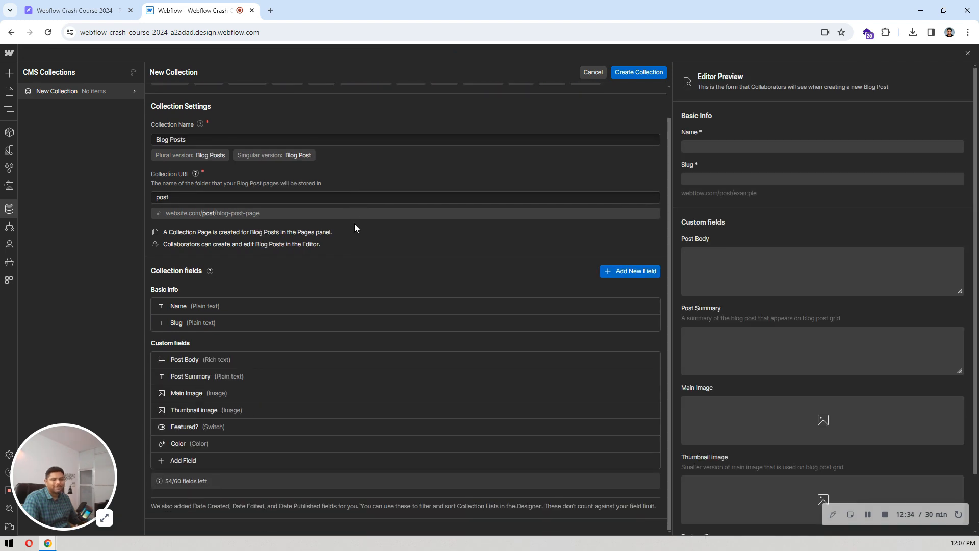
scroll(355, 225, up, 1)
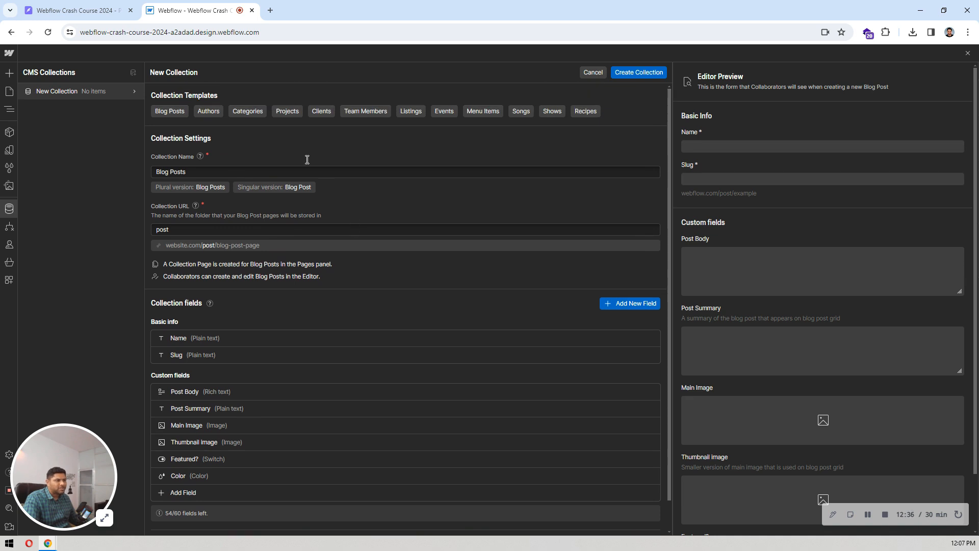
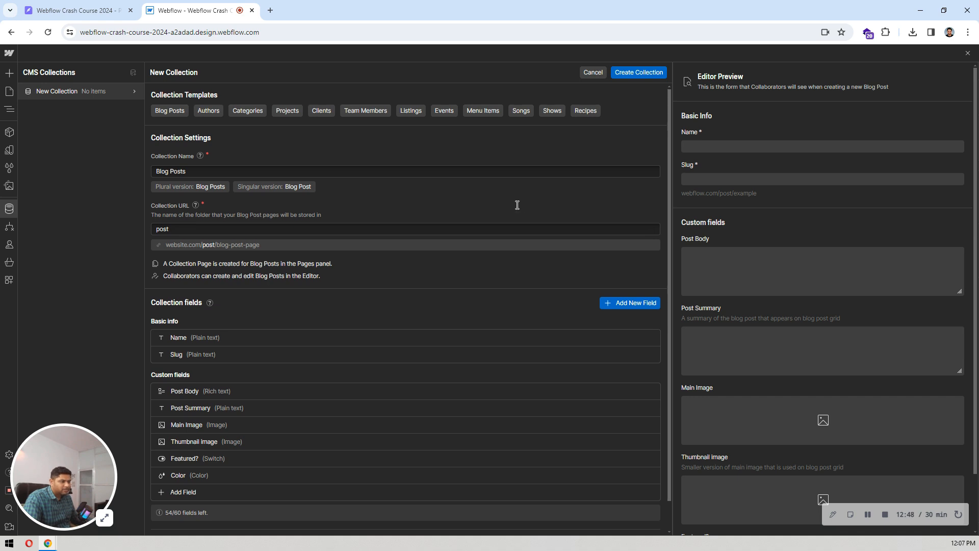
scroll(514, 206, down, 1)
scroll(513, 209, up, 1)
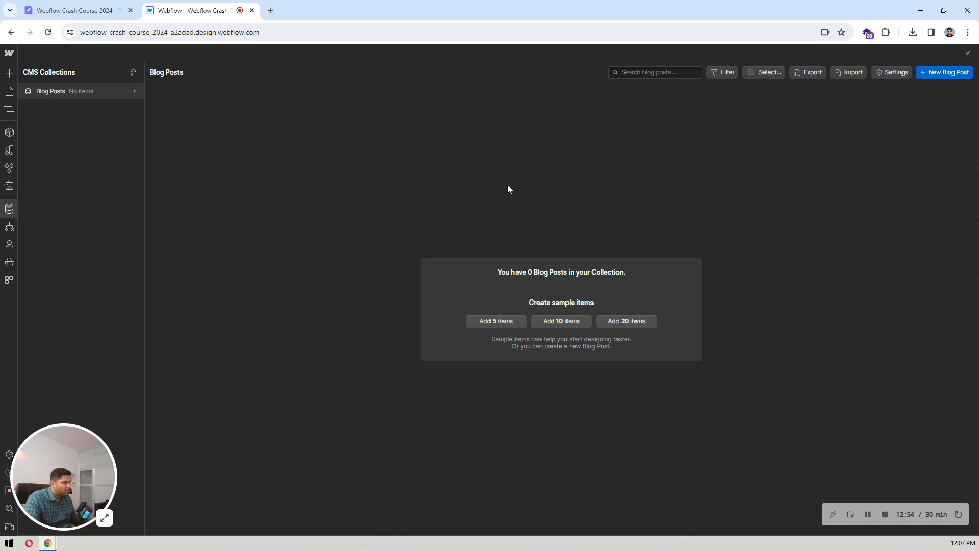
- Add 5 sample items to the Blog Posts collection and return to the page design
click(485, 321)
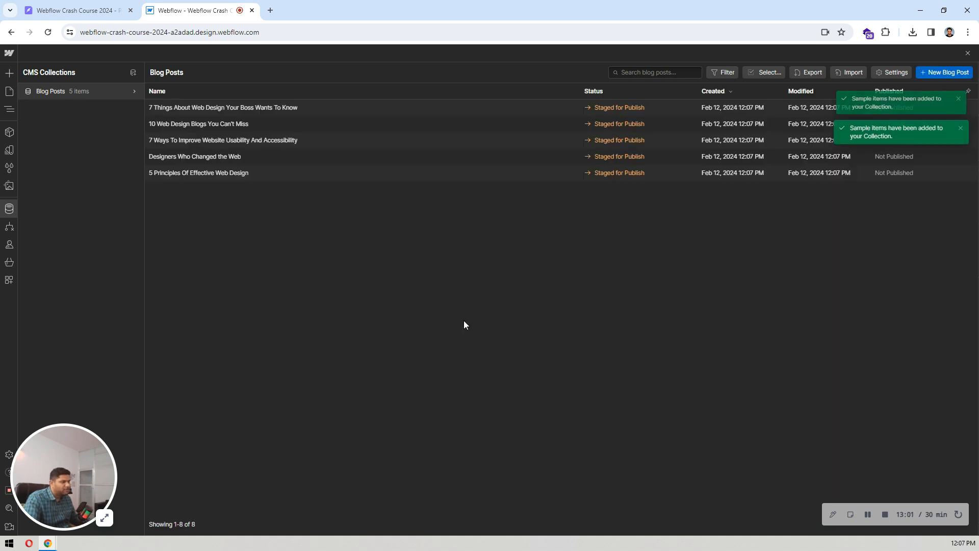
click(9, 209)
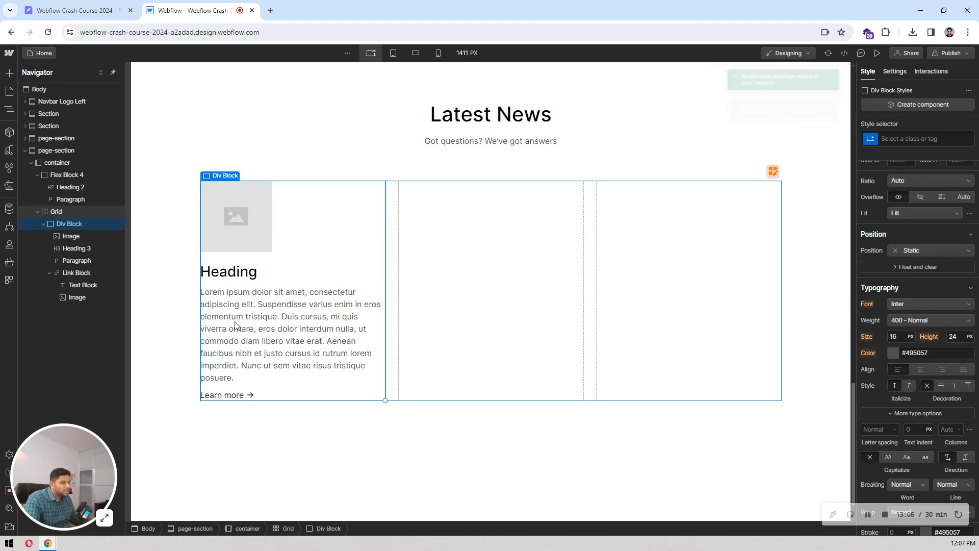
click(37, 212)
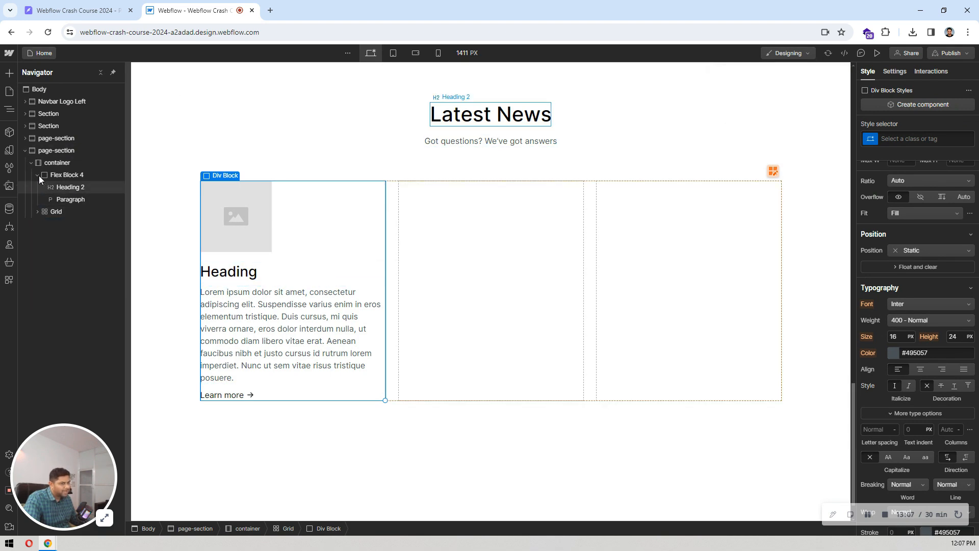
- Add a Collection List element inside the Latest News section's container
click(37, 175)
click(66, 163)
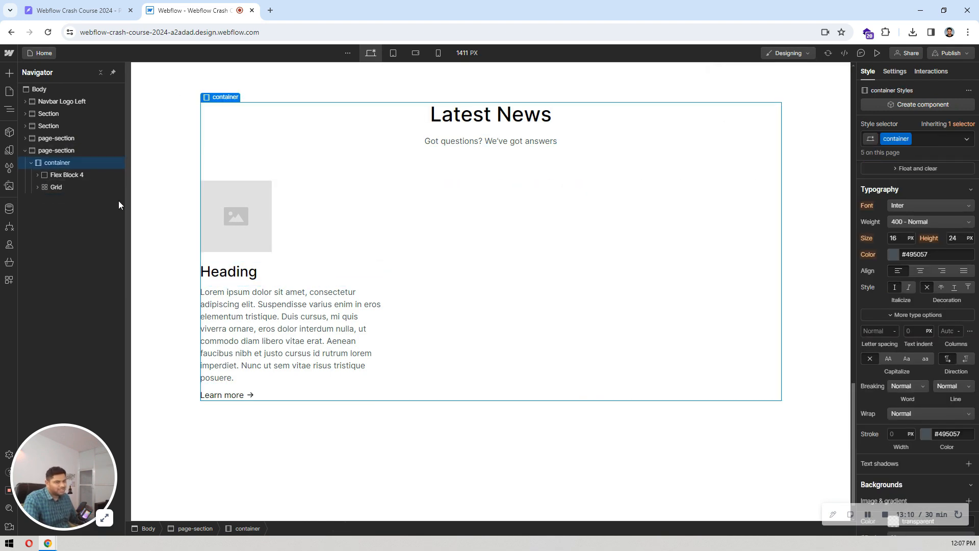
key(ctrl+k)
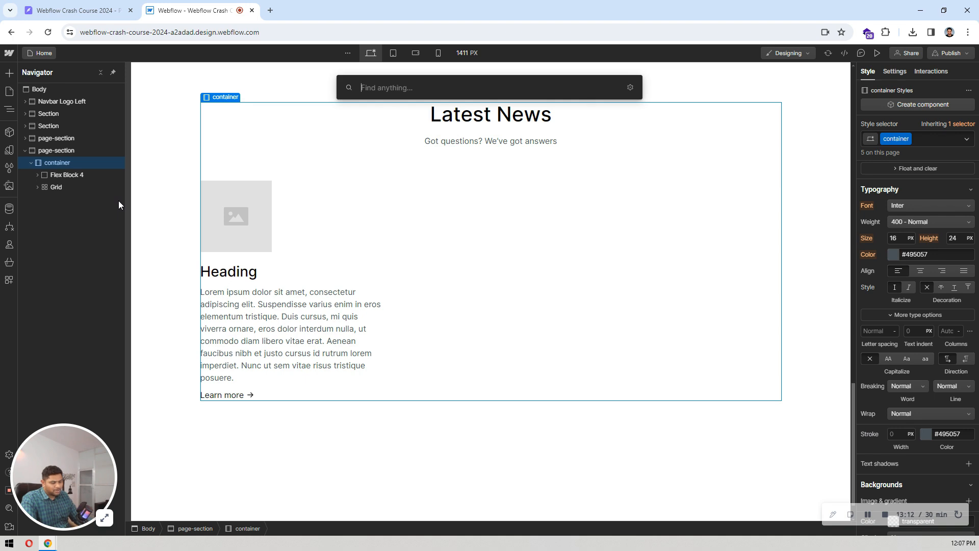
text(col)
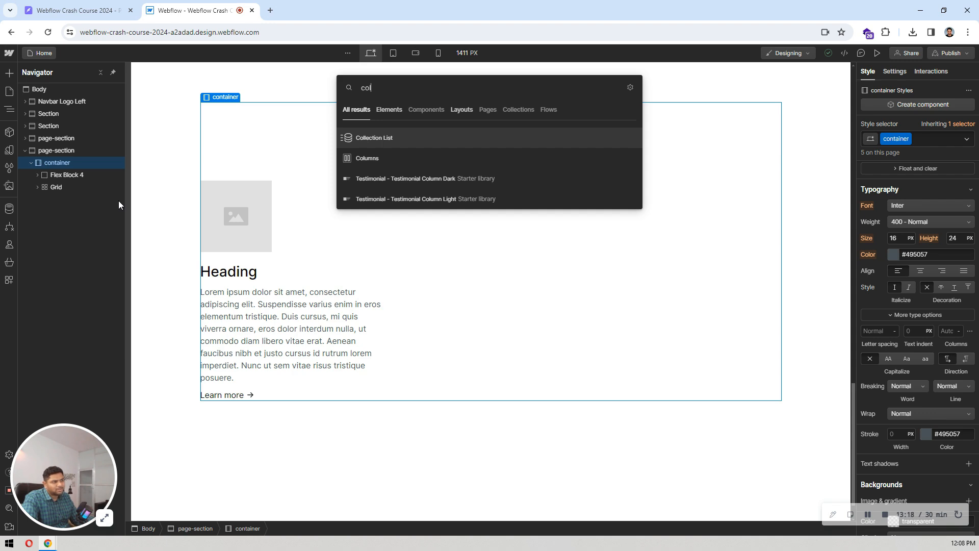
key(Return)
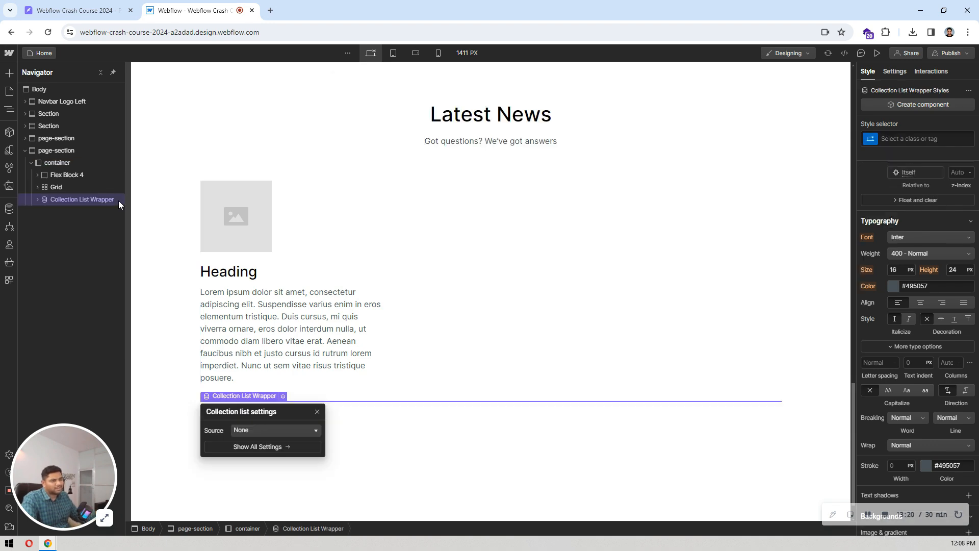
- Set the new collection list's source to the Blog Posts collection
scroll(417, 300, down, 1)
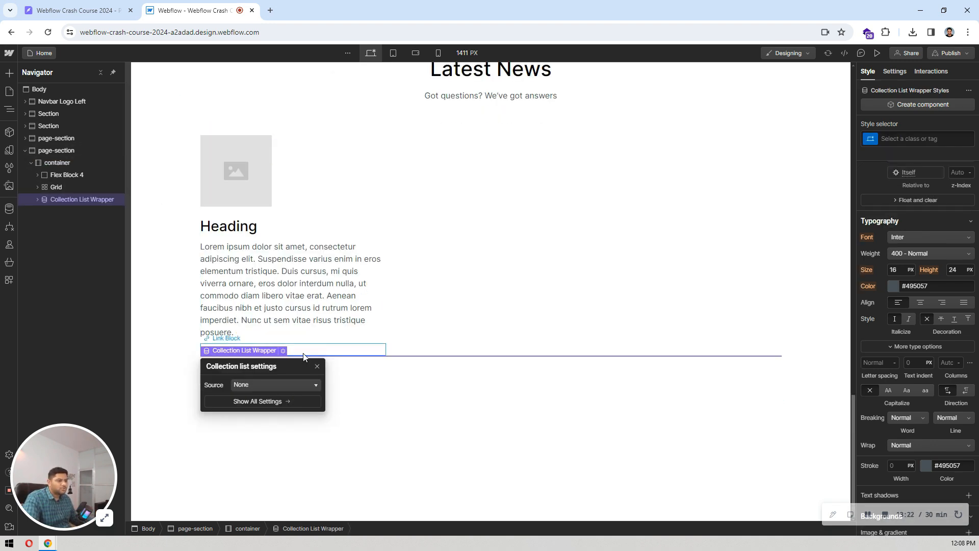
drag(293, 361, 452, 189)
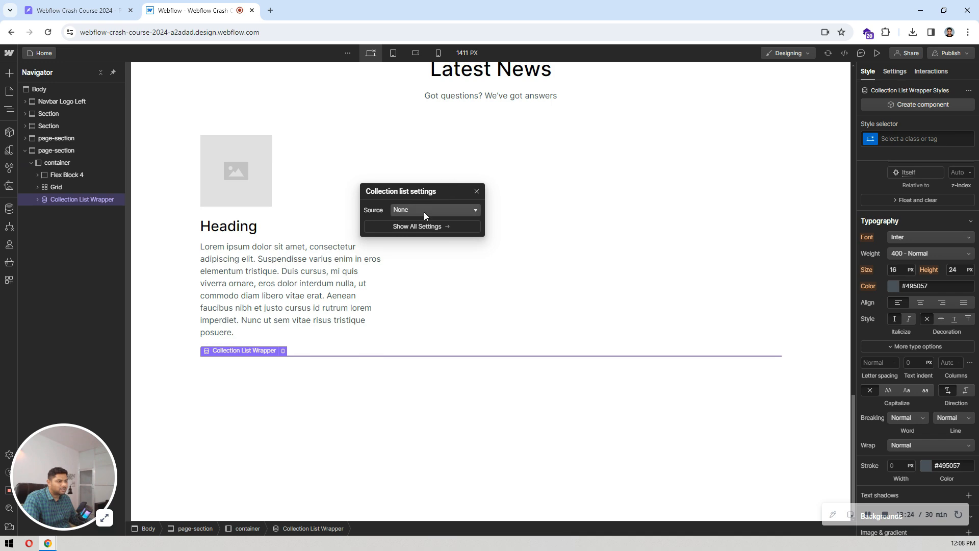
click(423, 212)
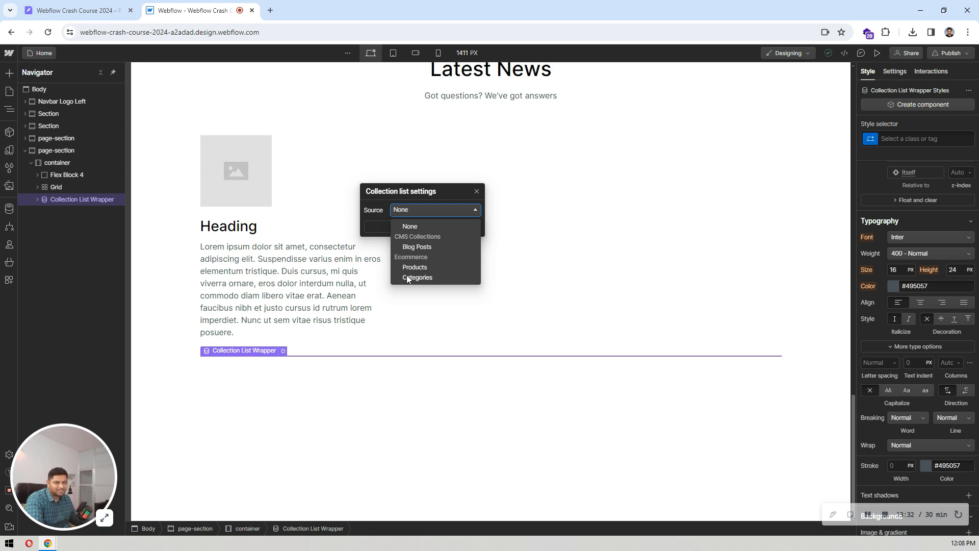
click(422, 246)
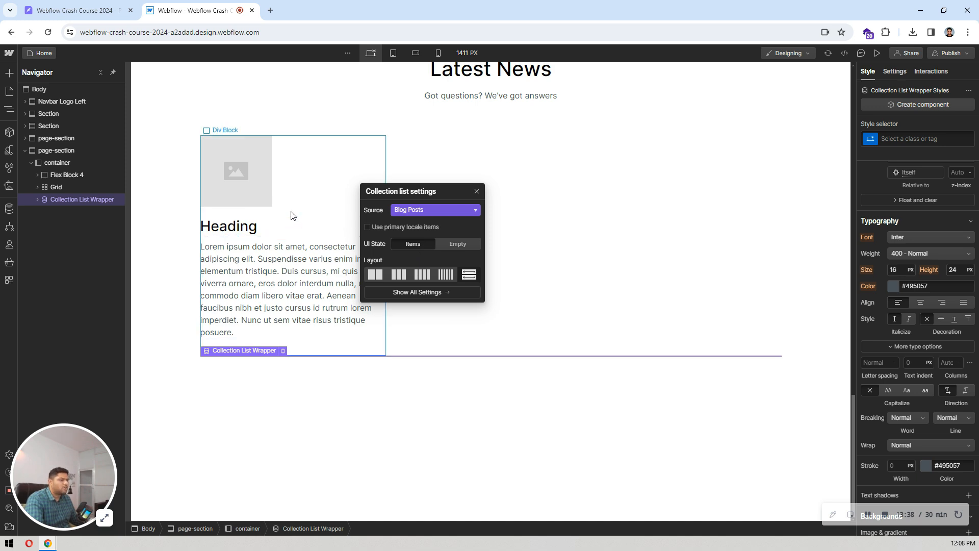
- Apply the existing "Grid" class to the Collection List inside the Collection List Wrapper
click(37, 199)
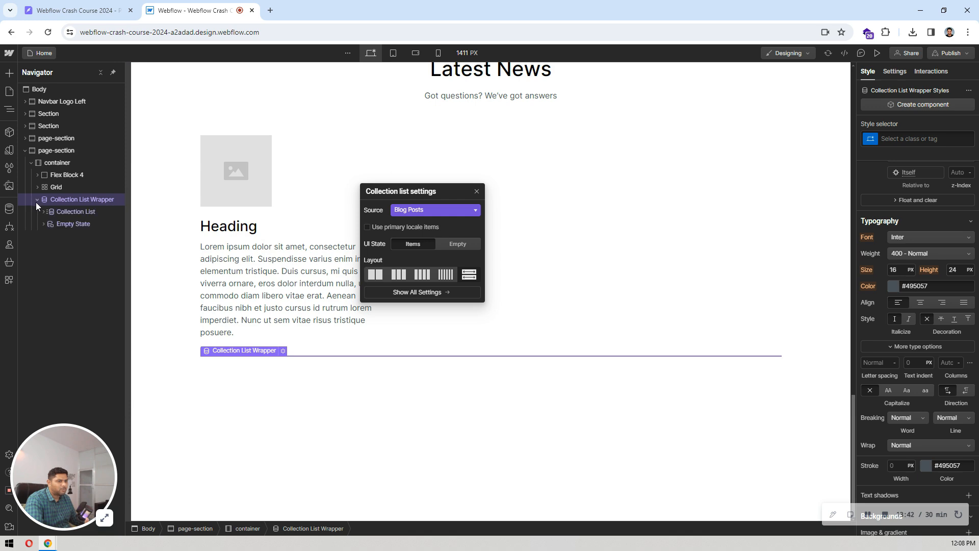
click(60, 212)
click(43, 212)
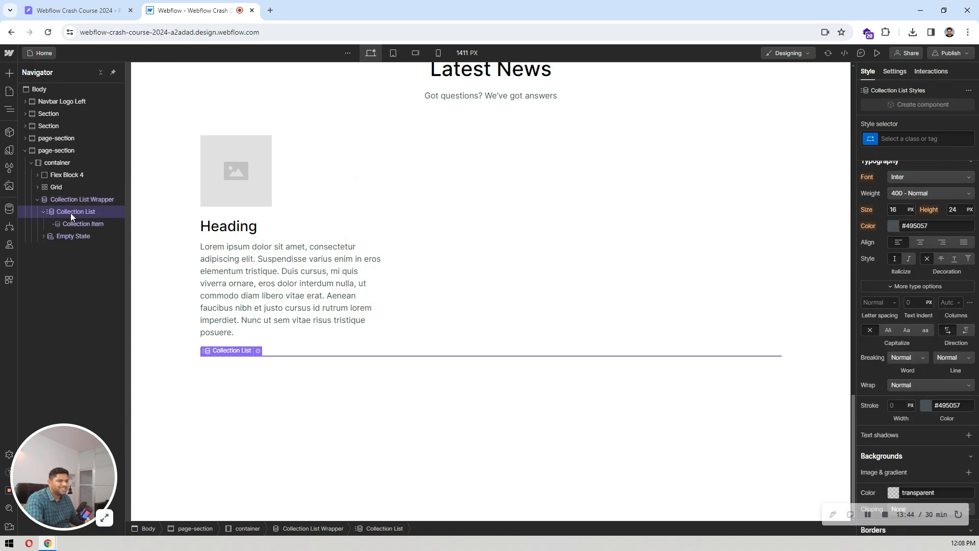
click(51, 186)
double_click(887, 139)
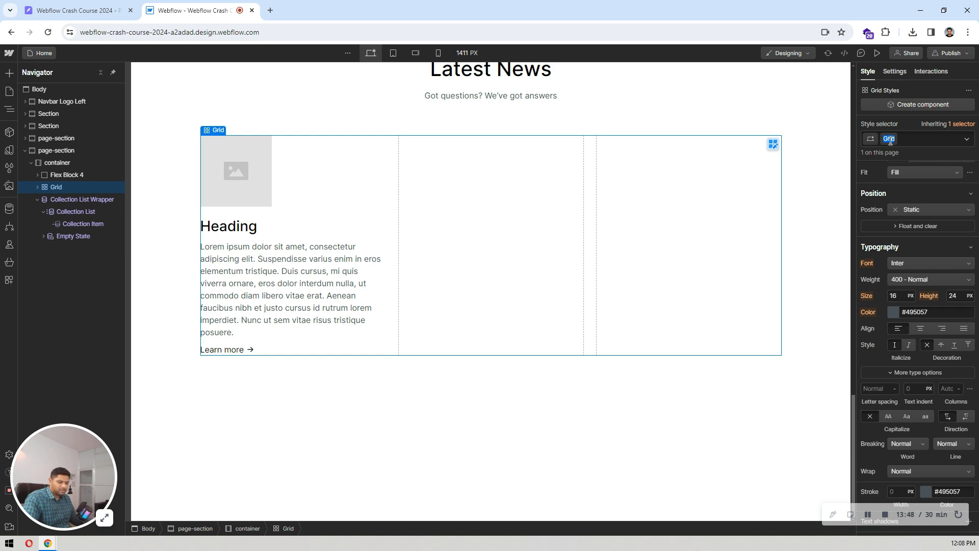
click(70, 212)
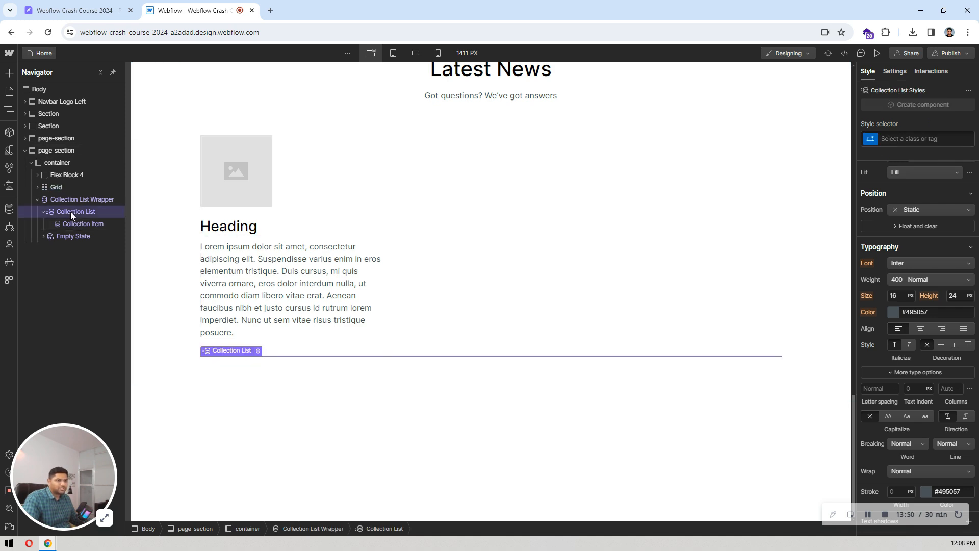
click(913, 135)
text(Grid)
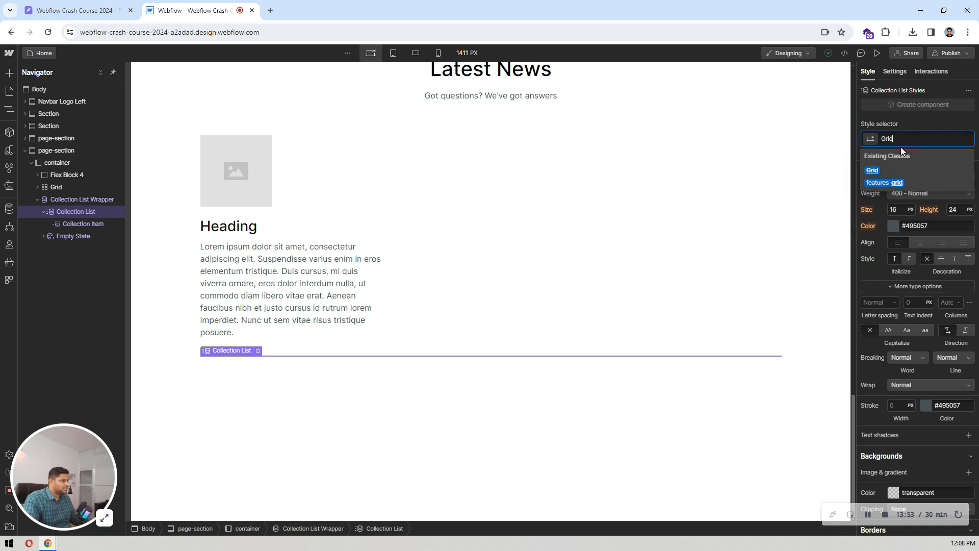
click(877, 170)
- Set the Collection List's display to grid and finish the grid editing
scroll(922, 221, up, 3)
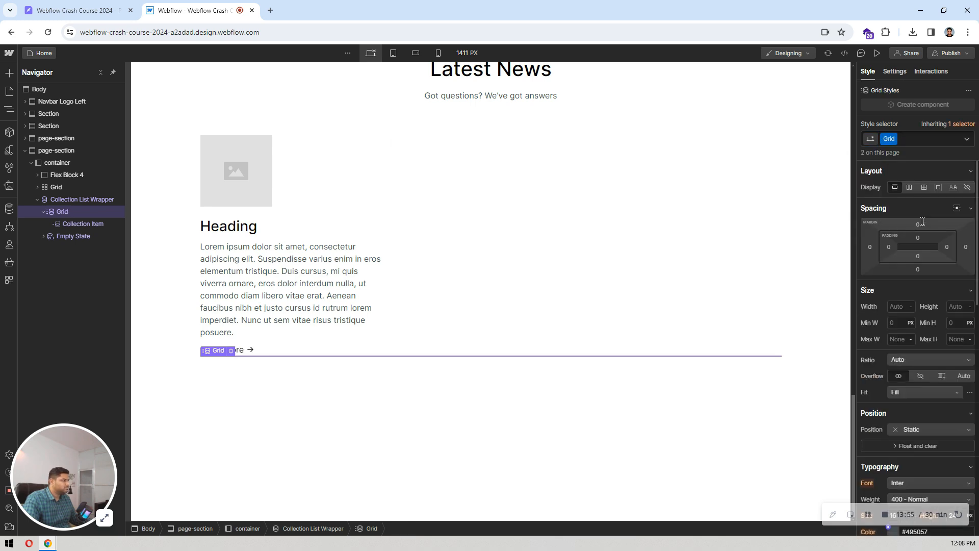
click(921, 185)
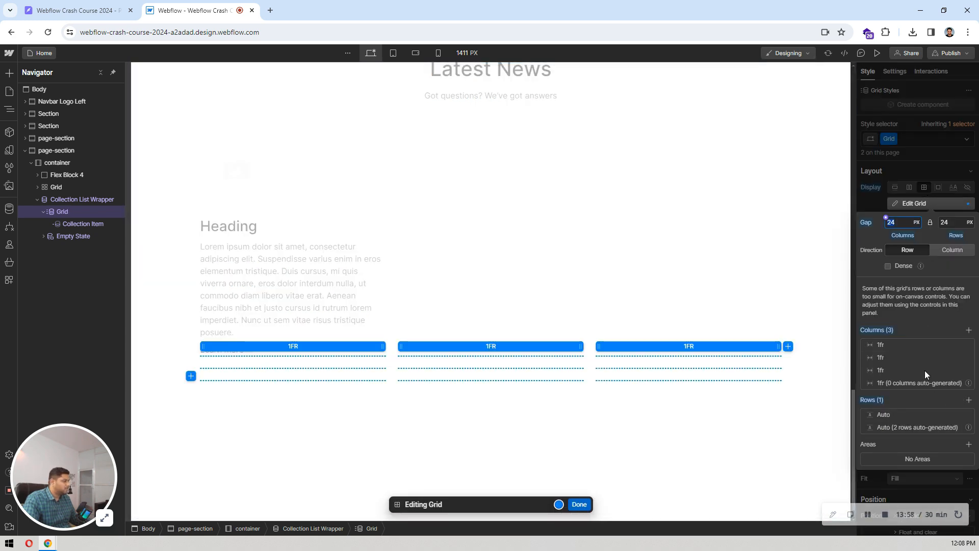
click(580, 504)
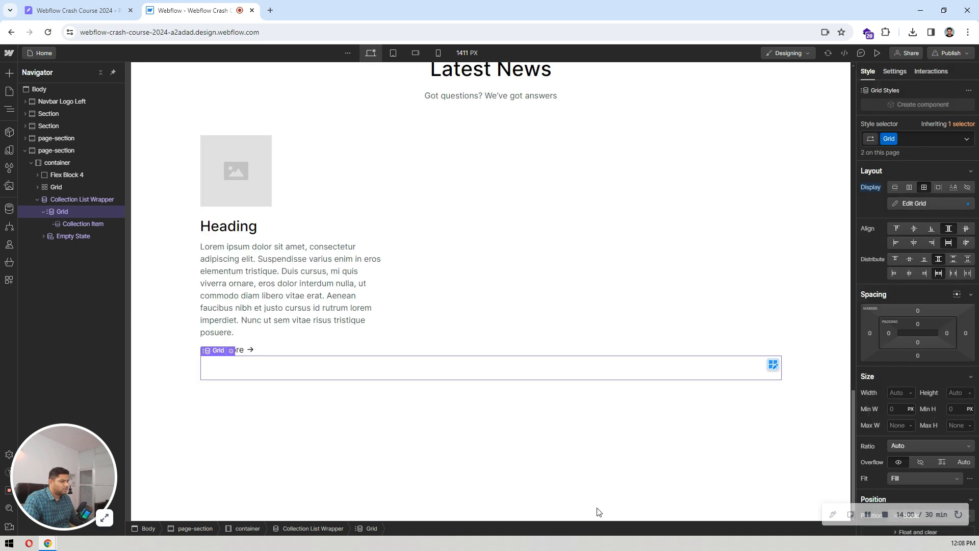
- Move the card's div block from the old grid into the Collection Item and delete the emptied grid
click(38, 188)
click(67, 199)
click(43, 199)
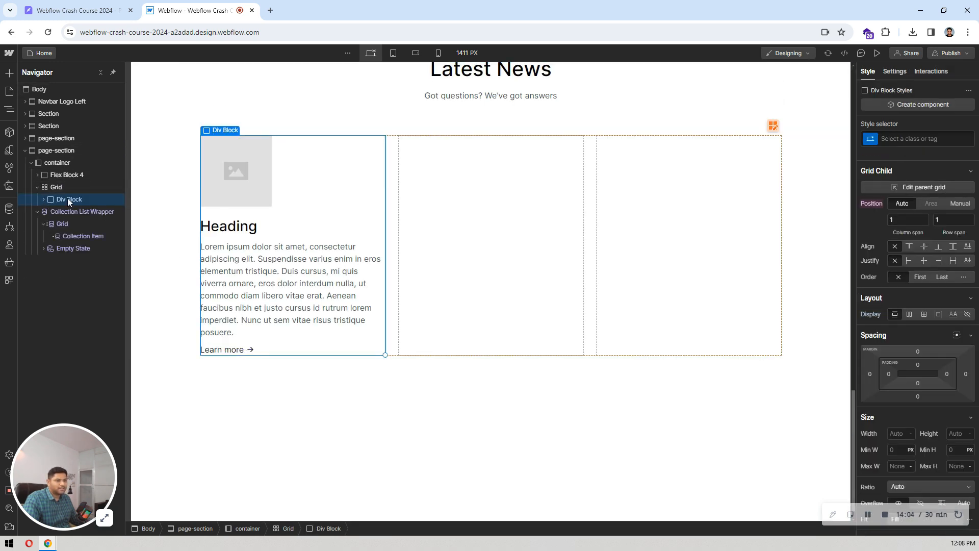
click(82, 236)
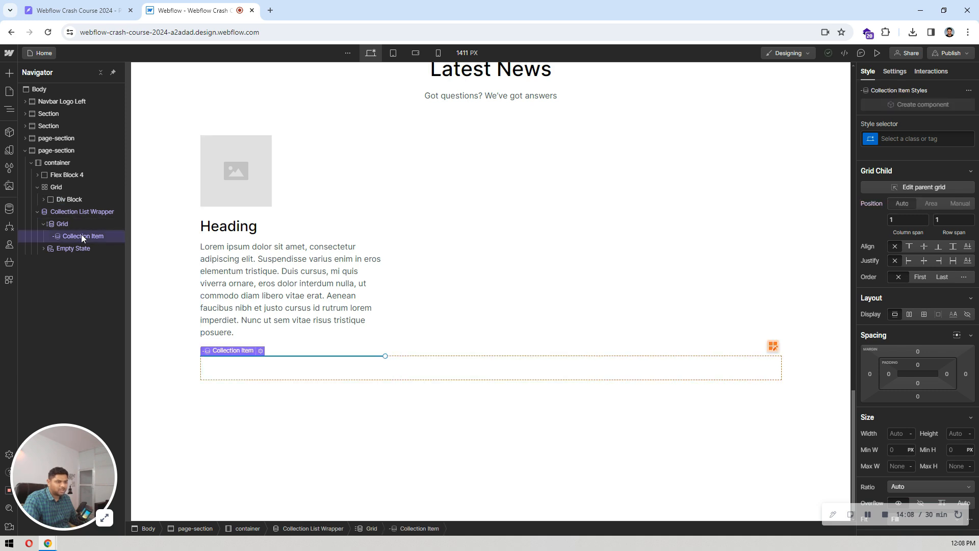
click(62, 189)
key(Delete)
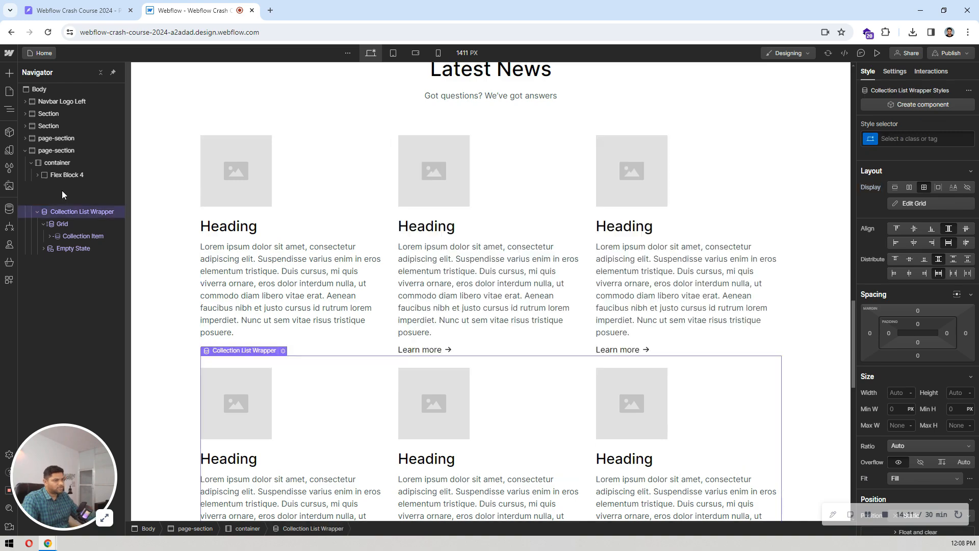
- Review the repeated blog cards in the Latest News section and compare them with the Blog Posts collection's item count
scroll(379, 281, down, 5)
scroll(379, 281, down, 4)
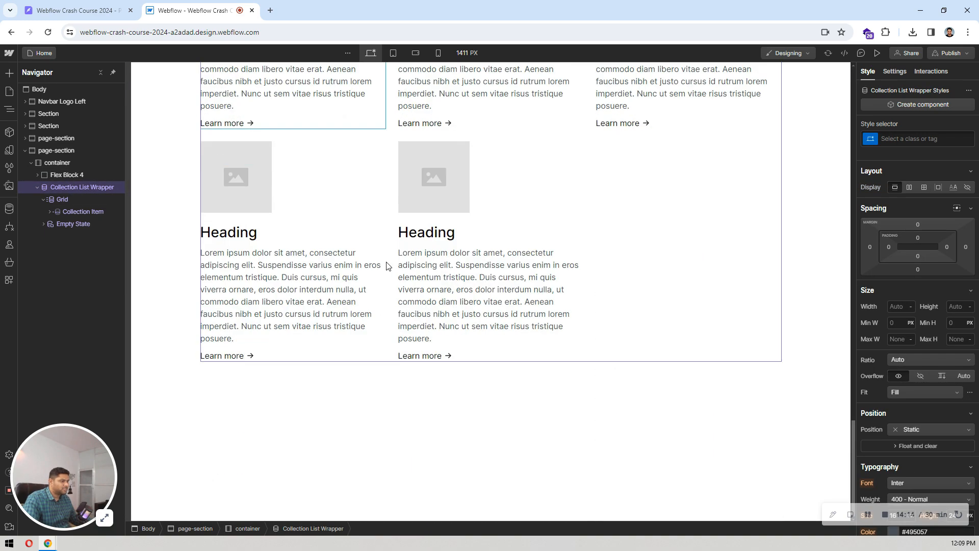
scroll(382, 270, up, 10)
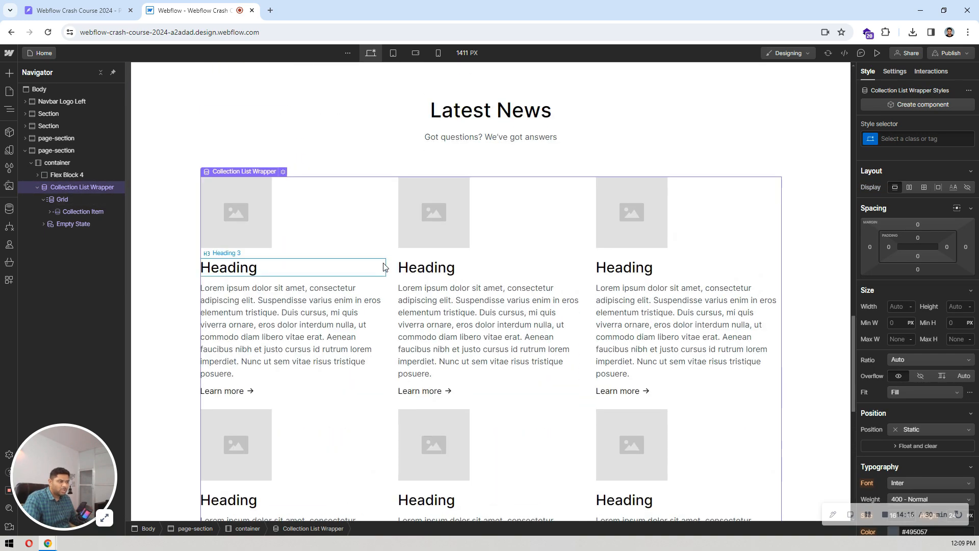
scroll(384, 266, down, 3)
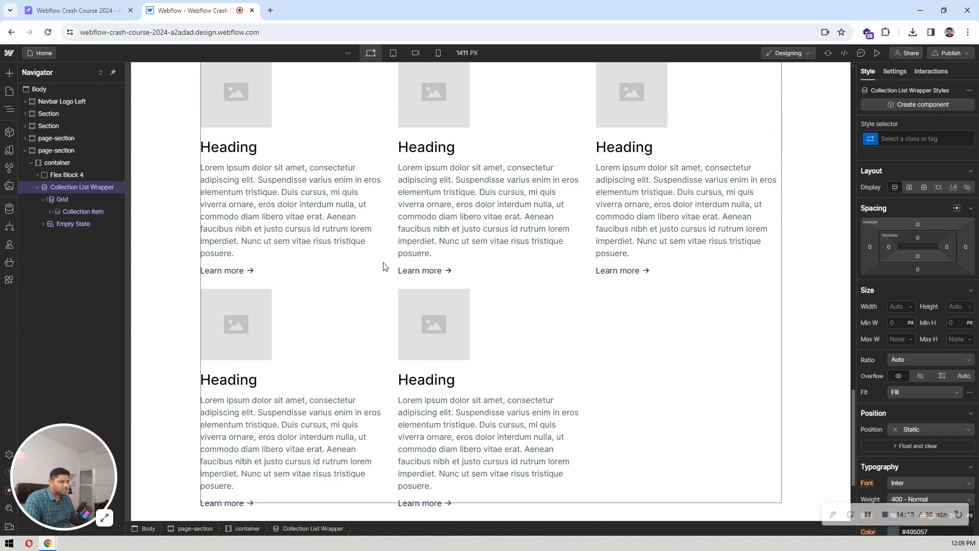
scroll(384, 265, up, 2)
scroll(384, 265, up, 3)
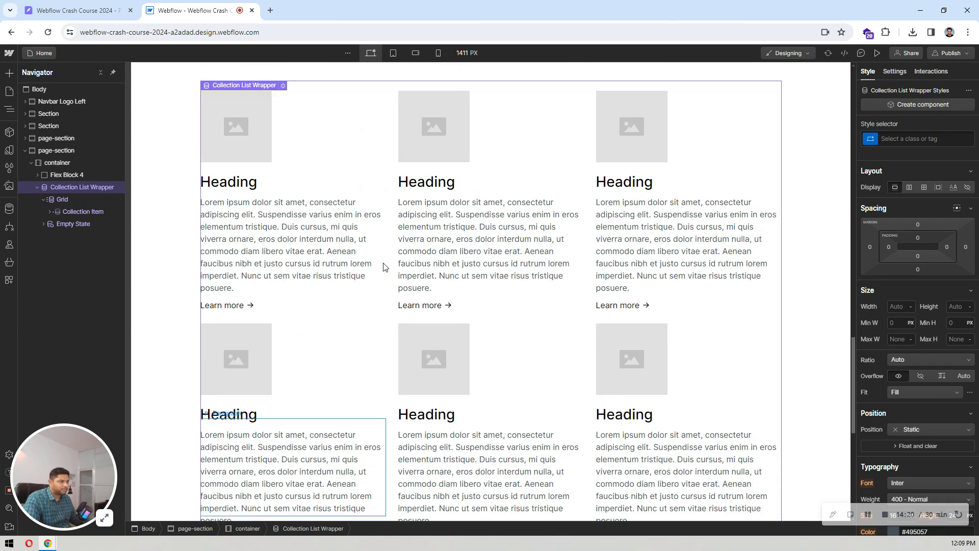
click(9, 208)
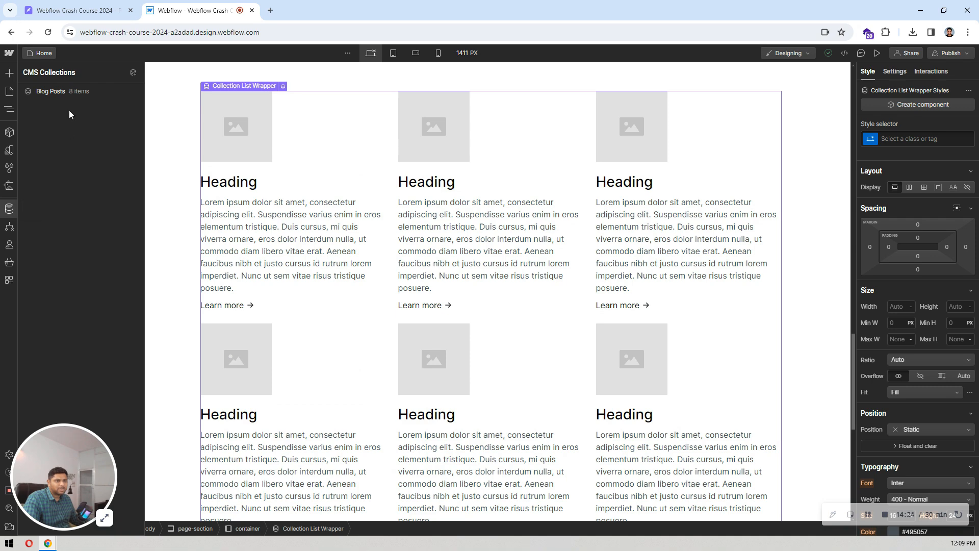
click(9, 208)
scroll(344, 304, down, 2)
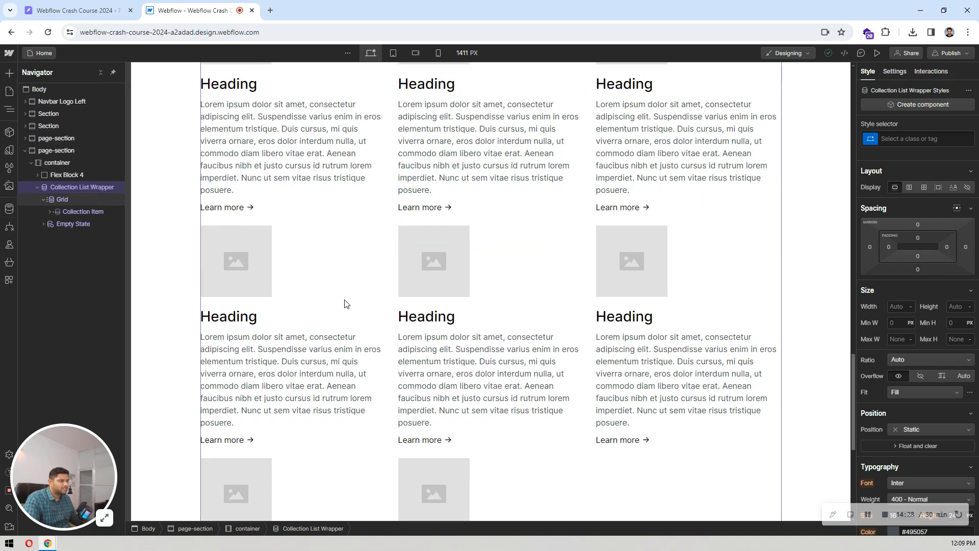
scroll(345, 304, down, 6)
scroll(280, 295, up, 3)
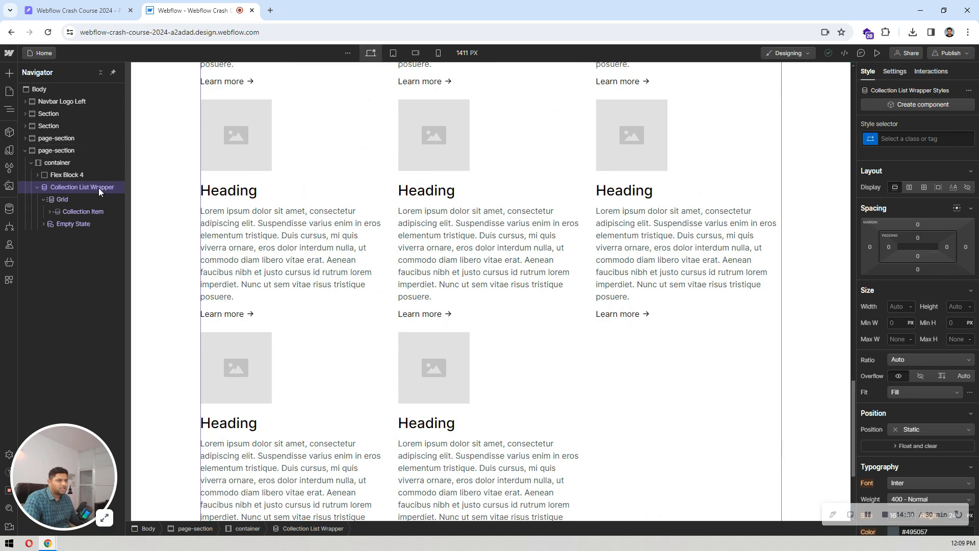
- Check the row of blog cards in the Pixso landing page design and return to Webflow
click(100, 6)
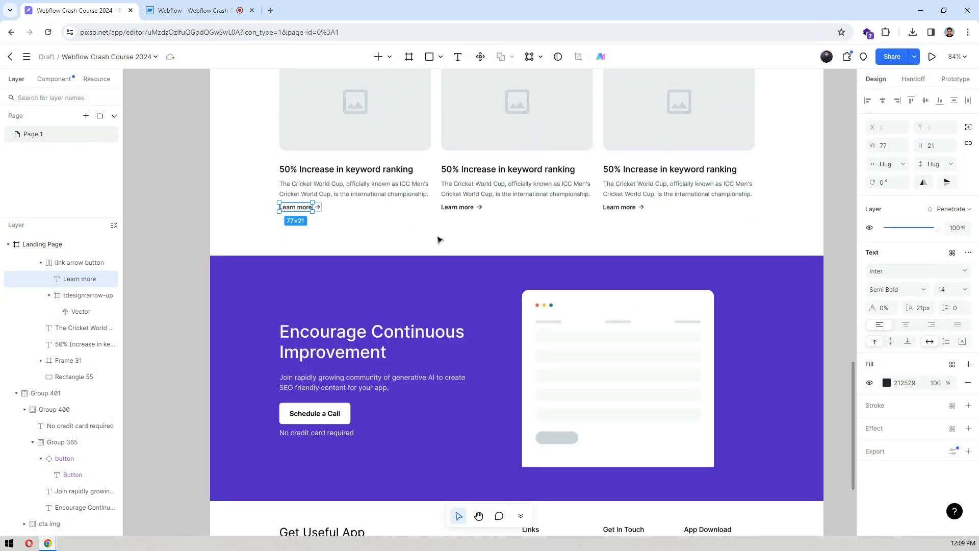
scroll(439, 240, up, 1)
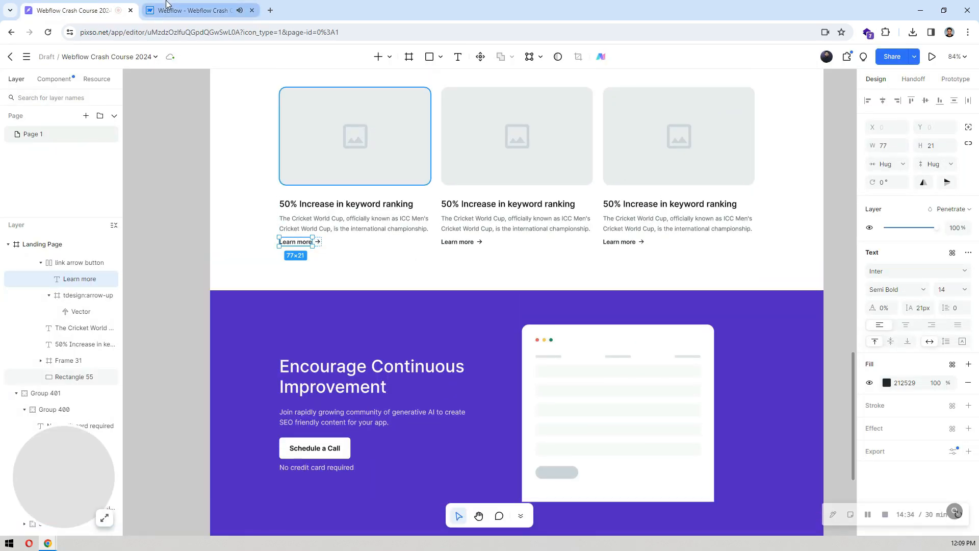
click(166, 6)
- Limit the Collection List Wrapper to showing 3 items
click(896, 69)
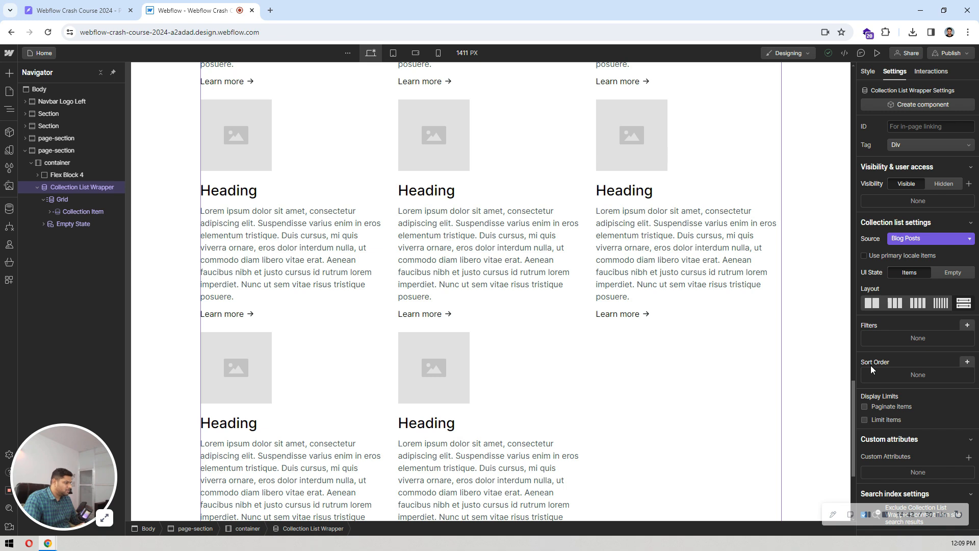
click(876, 421)
double_click(895, 435)
text(3)
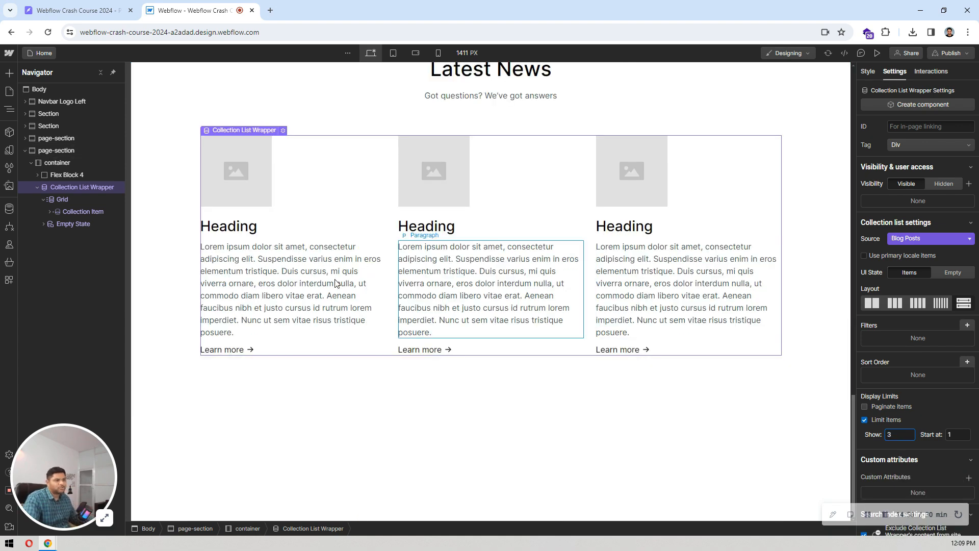
- Bind the card's image to the Thumbnail image field of Blog Posts
click(240, 188)
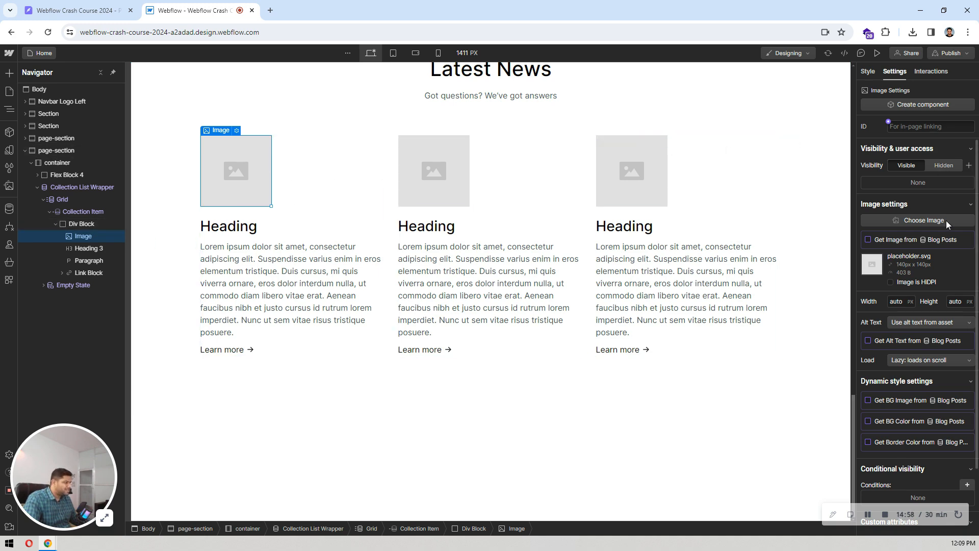
click(880, 237)
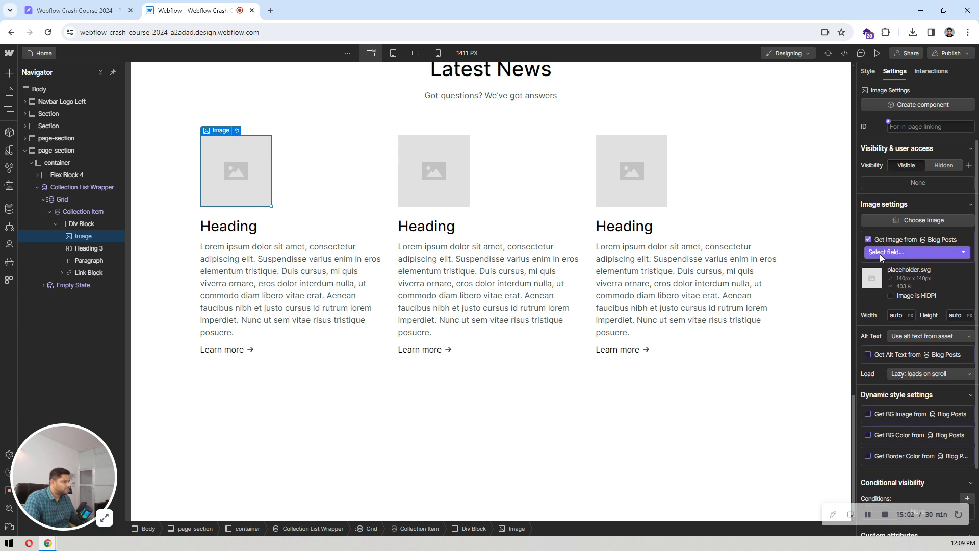
click(880, 252)
click(884, 290)
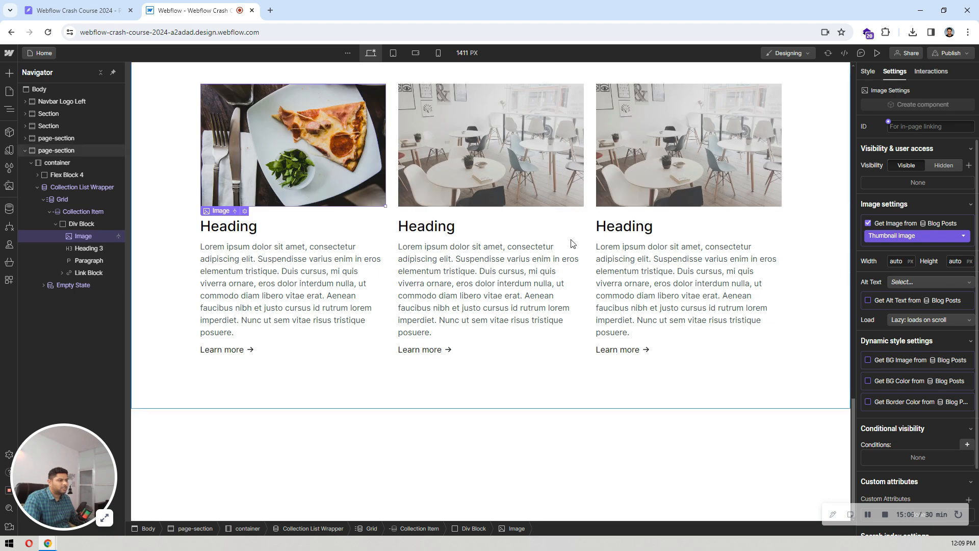
- Bind the text of the card's Heading 3 to the Name field of Blog Posts
click(248, 233)
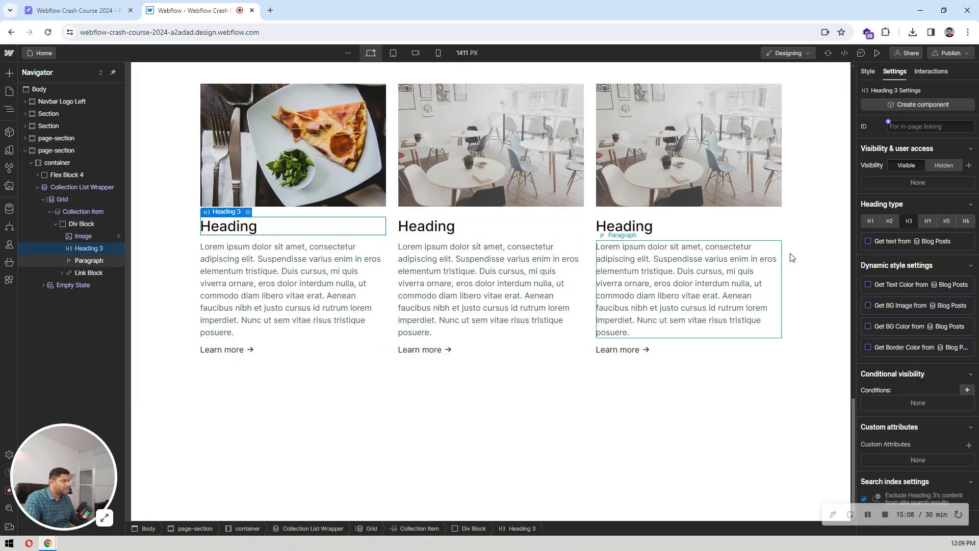
click(885, 239)
click(885, 253)
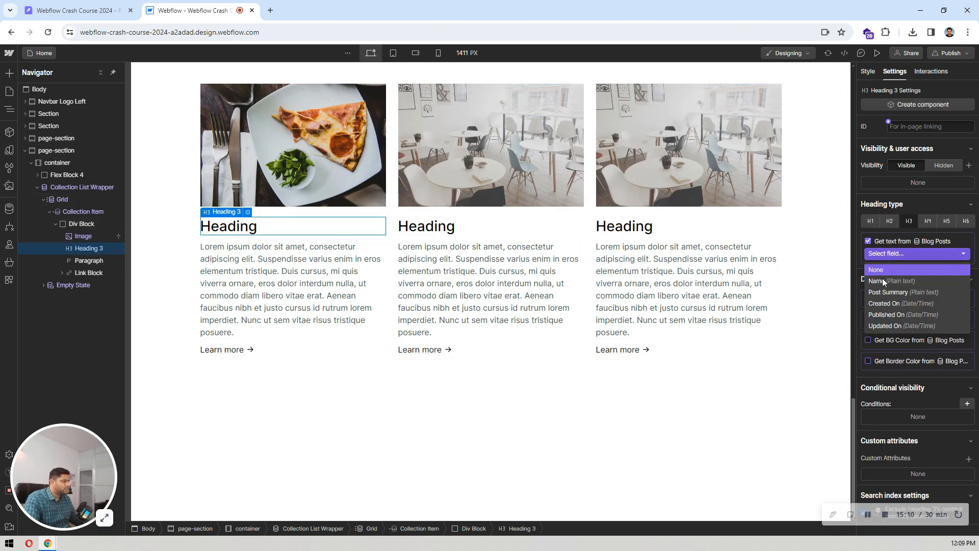
click(882, 277)
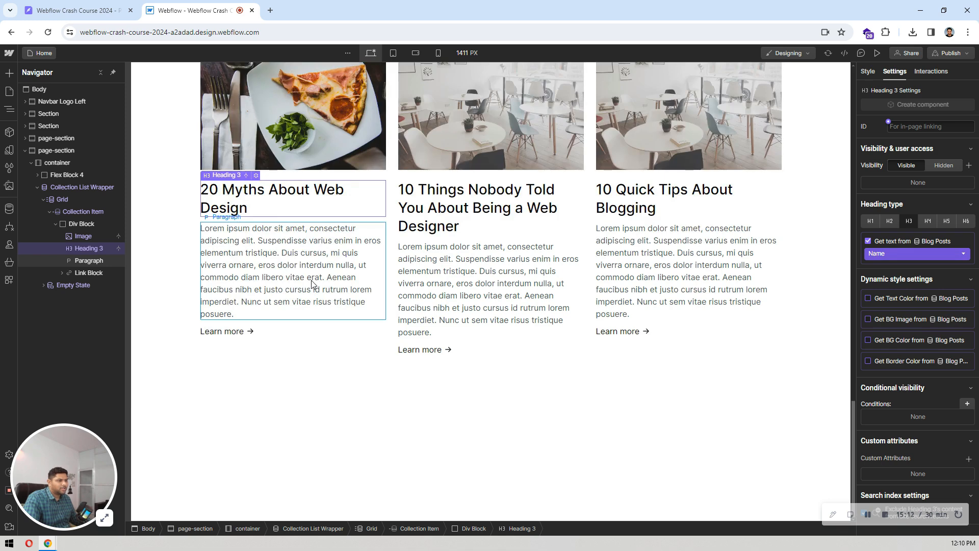
- Bind the text of the card's paragraph to the Post Summary field of Blog Posts
click(313, 283)
click(887, 224)
click(881, 236)
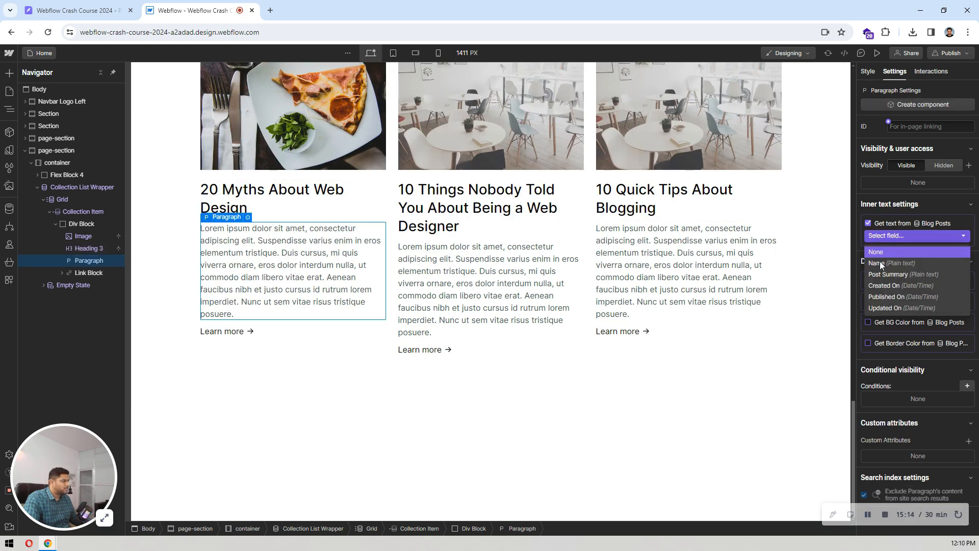
click(883, 275)
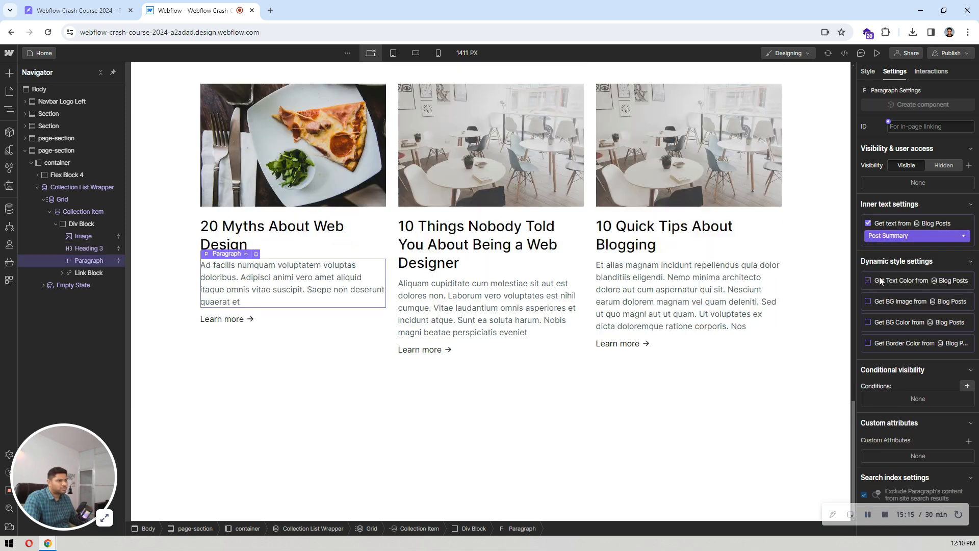
- Link the card's Learn more link block to the Current Blog Post collection page
click(275, 319)
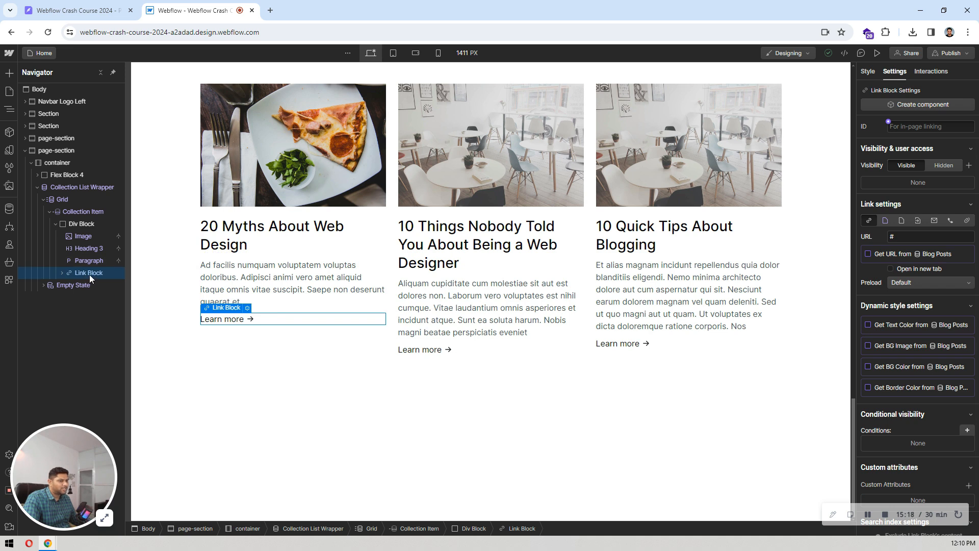
click(885, 221)
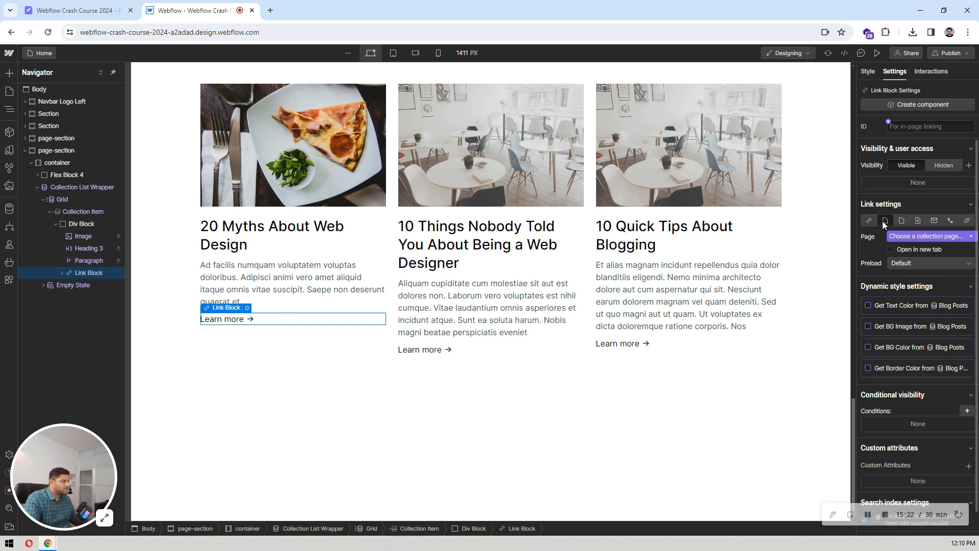
click(898, 234)
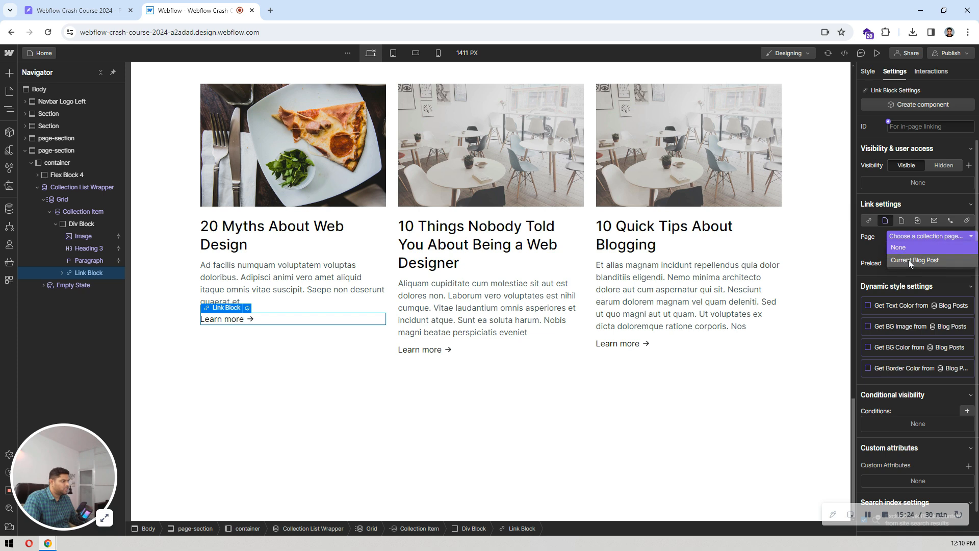
click(908, 259)
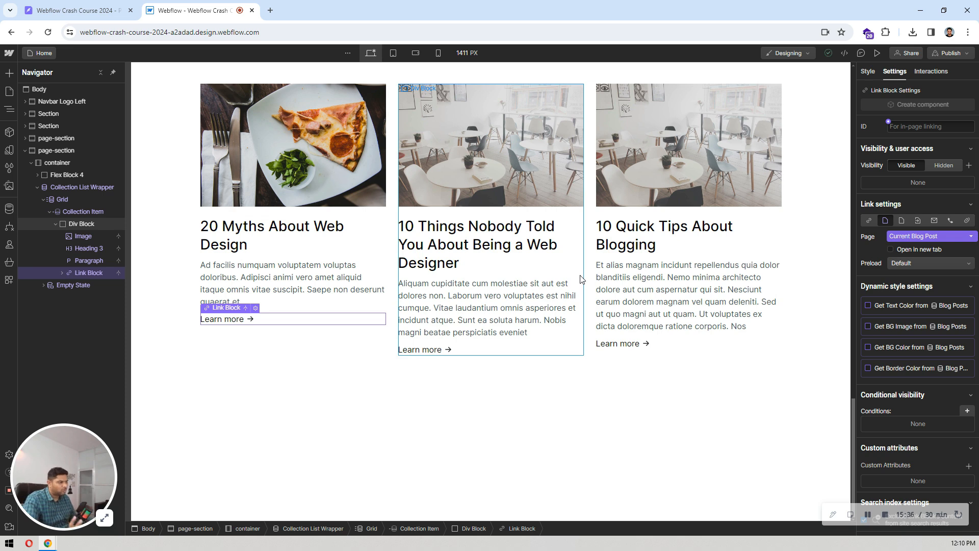
- Review the bound Latest News cards, check the design's Encourage Continuous Improvement section in Pixso, and return to Webflow
click(514, 290)
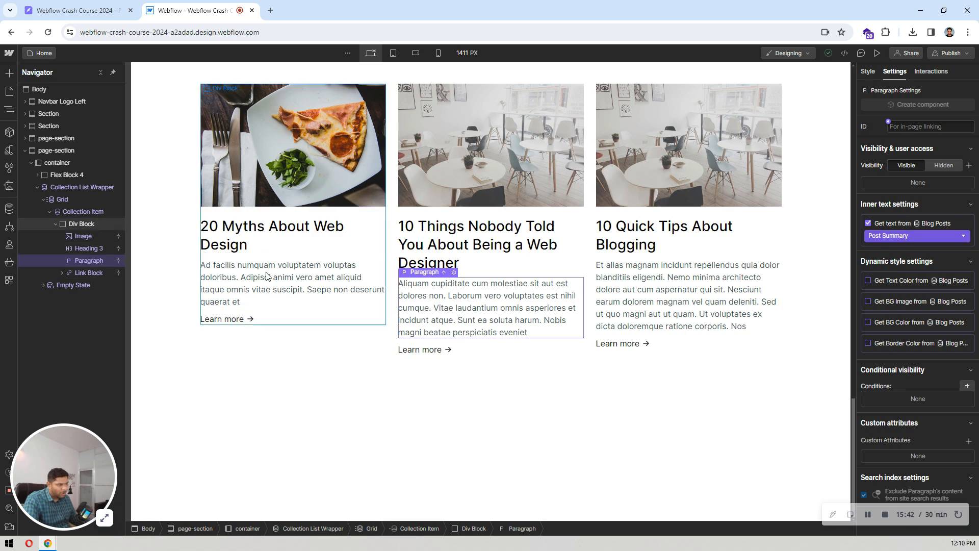
scroll(463, 221, up, 4)
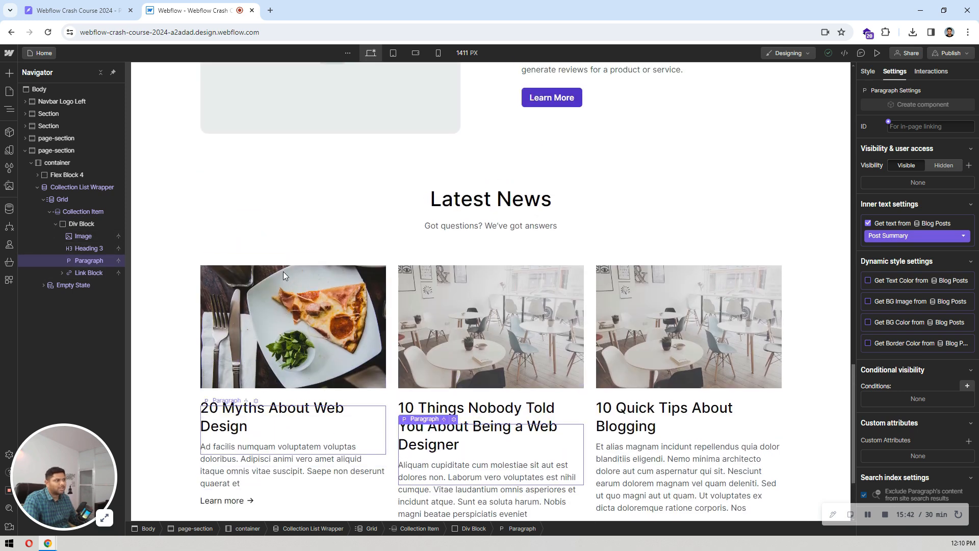
click(309, 252)
scroll(341, 220, down, 4)
click(136, 7)
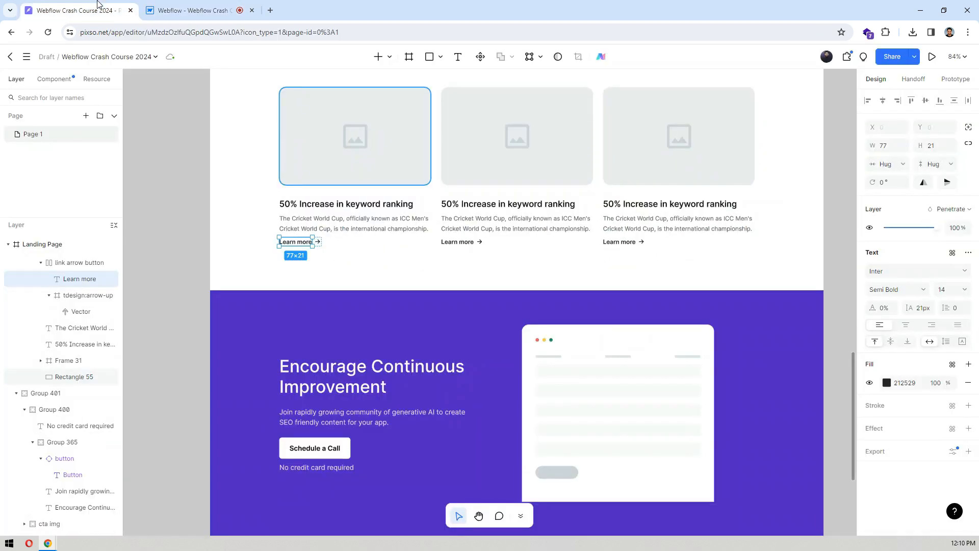
scroll(188, 170, down, 4)
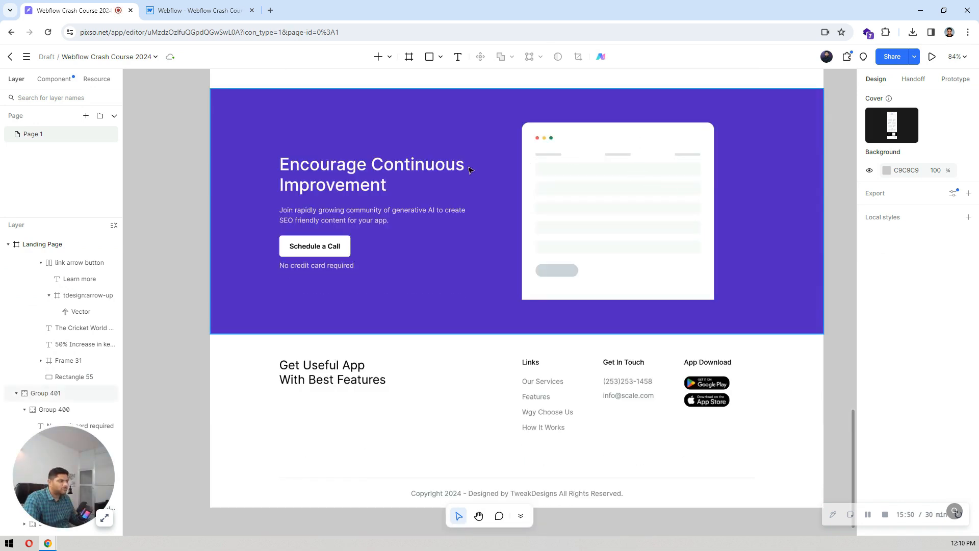
click(189, 10)
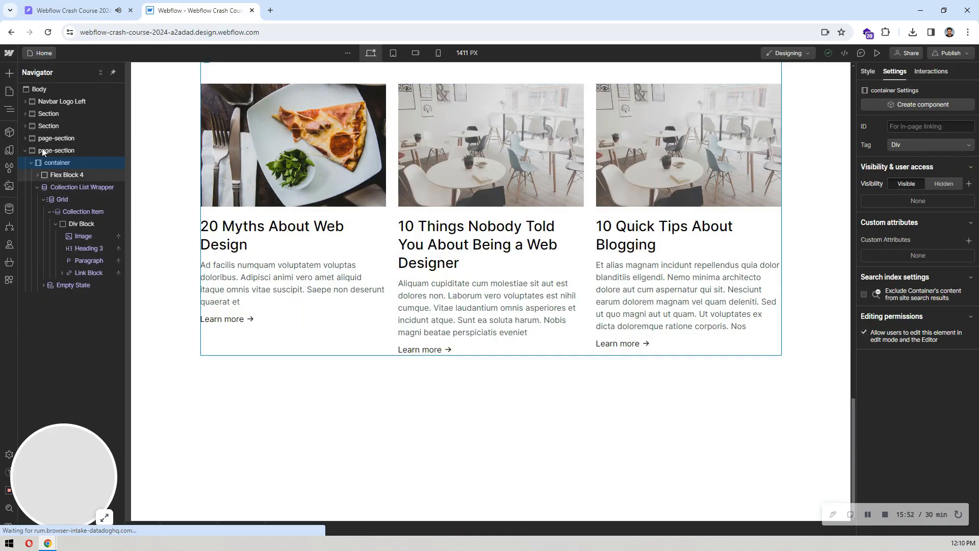
- Collapse the element tree and add a new Section at the end of the Body with a Container inside it
click(101, 72)
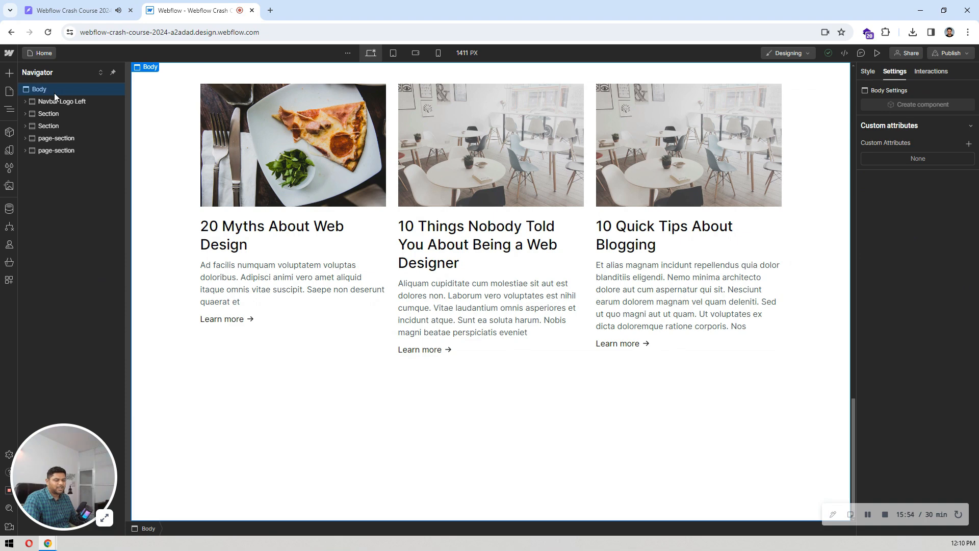
key(ctrl+k)
text(se)
key(Return)
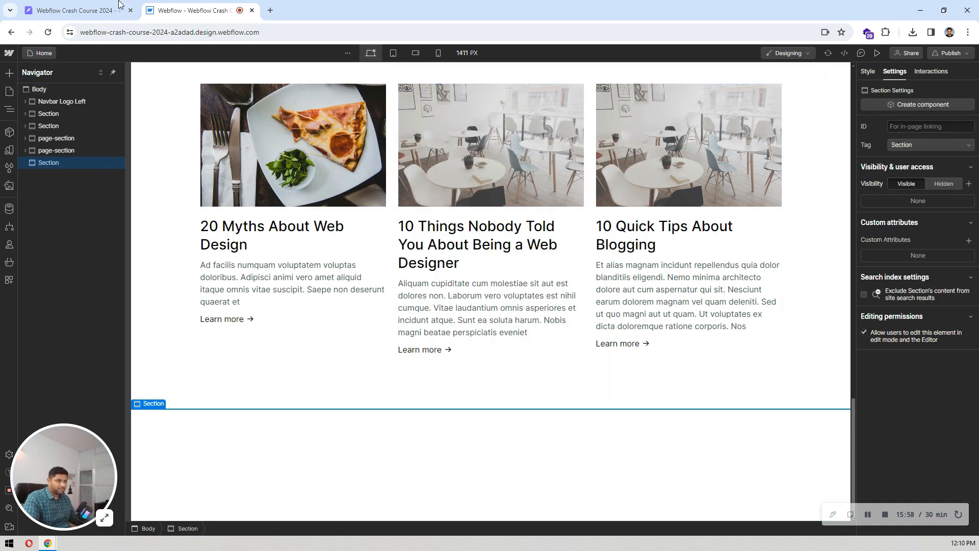
key(ctrl+k)
text(conta)
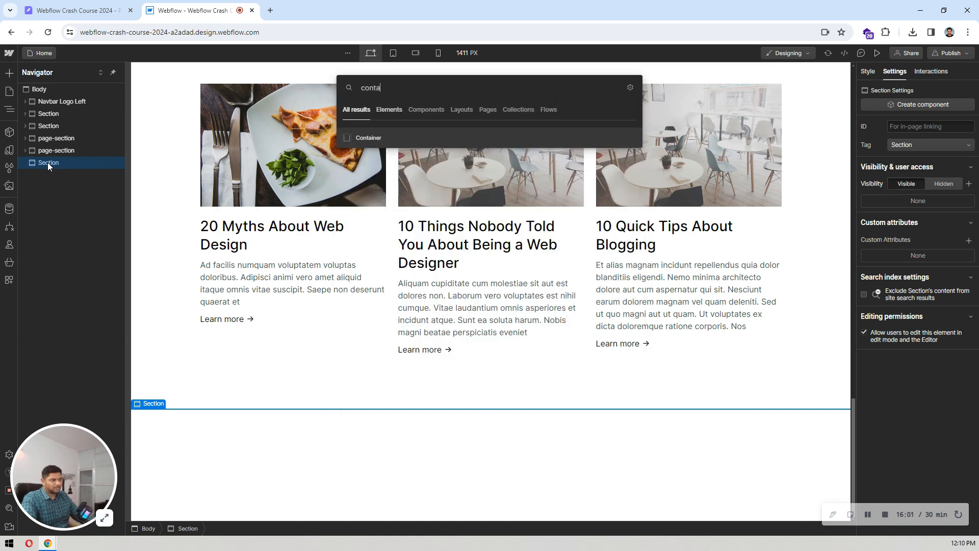
key(Return)
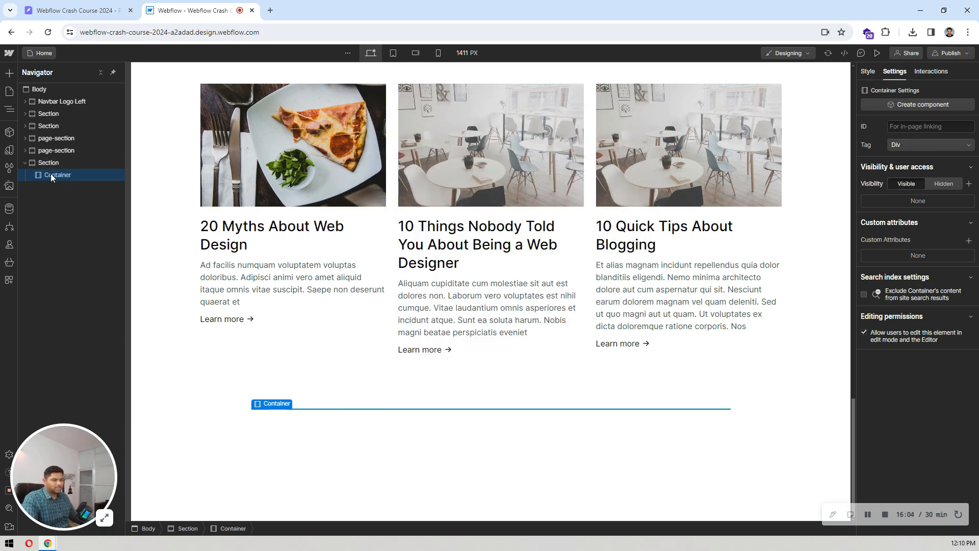
- Set the new section's background color to the brand color variable
click(54, 166)
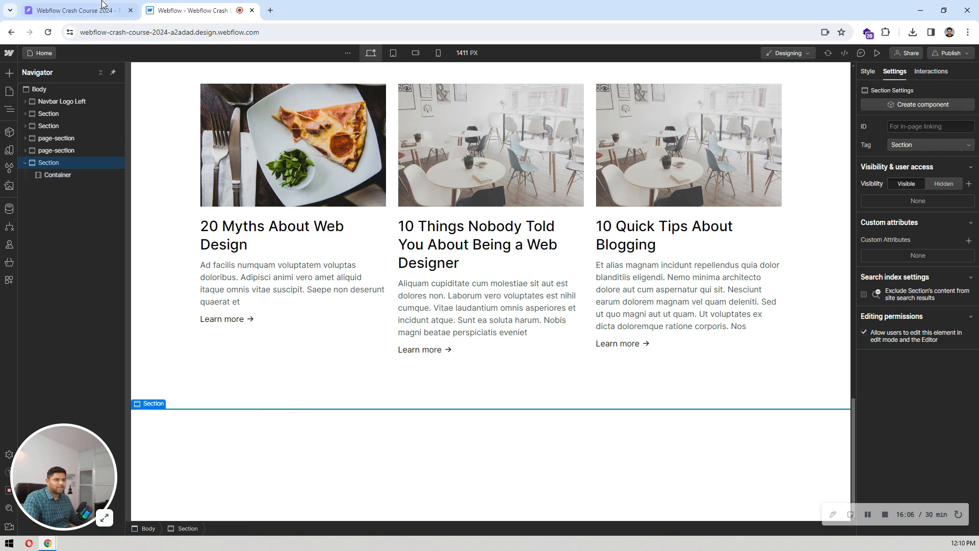
click(77, 10)
click(193, 10)
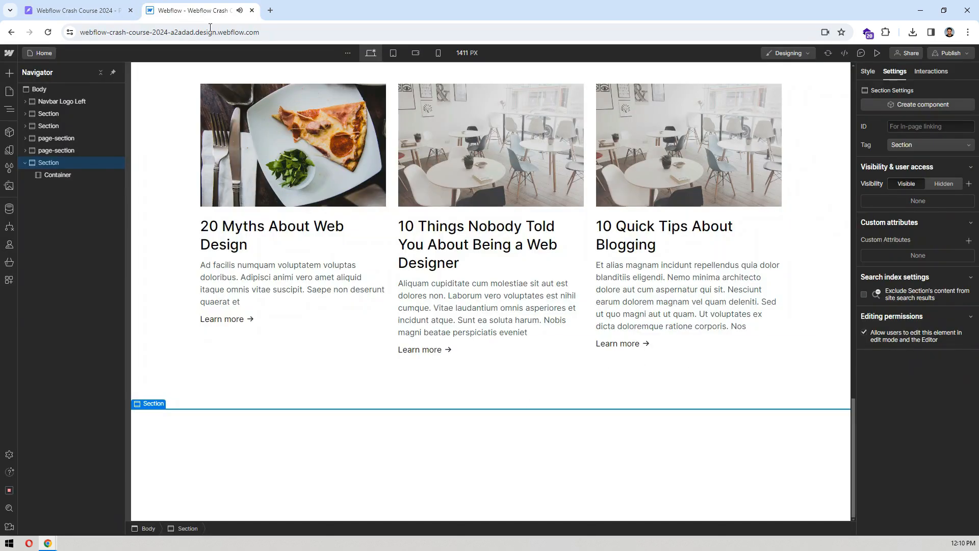
click(867, 71)
scroll(929, 210, down, 10)
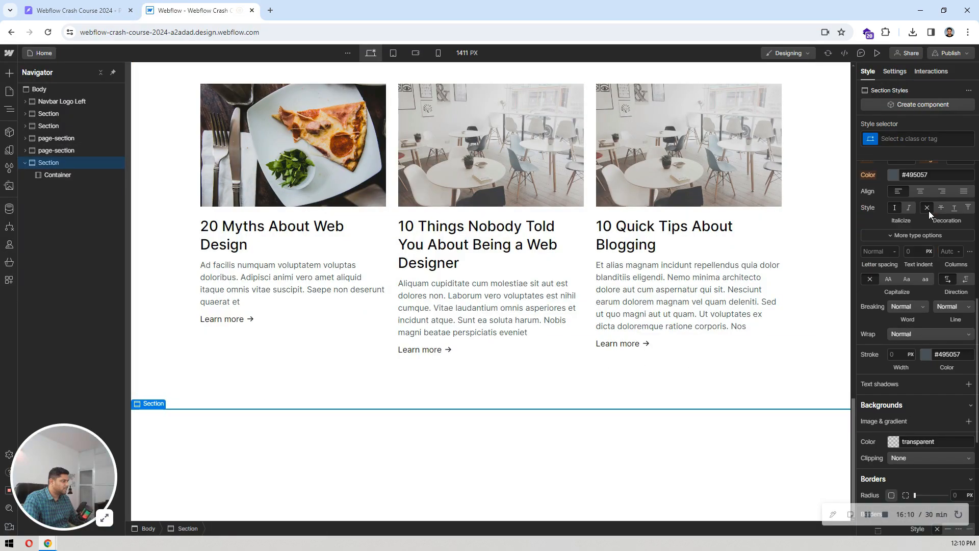
click(887, 335)
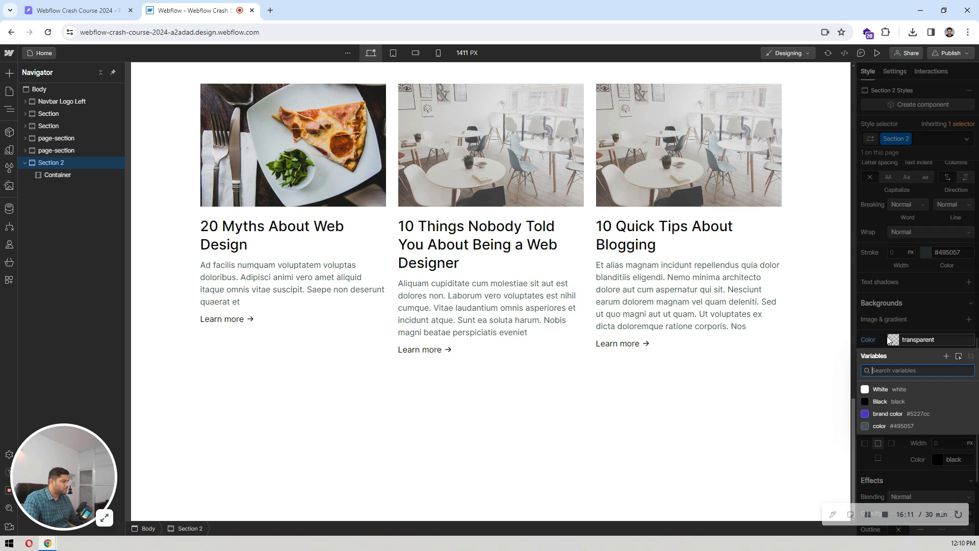
click(901, 415)
- Measure the spacing around the cta img group within its purple section in the Pixso design and return to Webflow
click(76, 10)
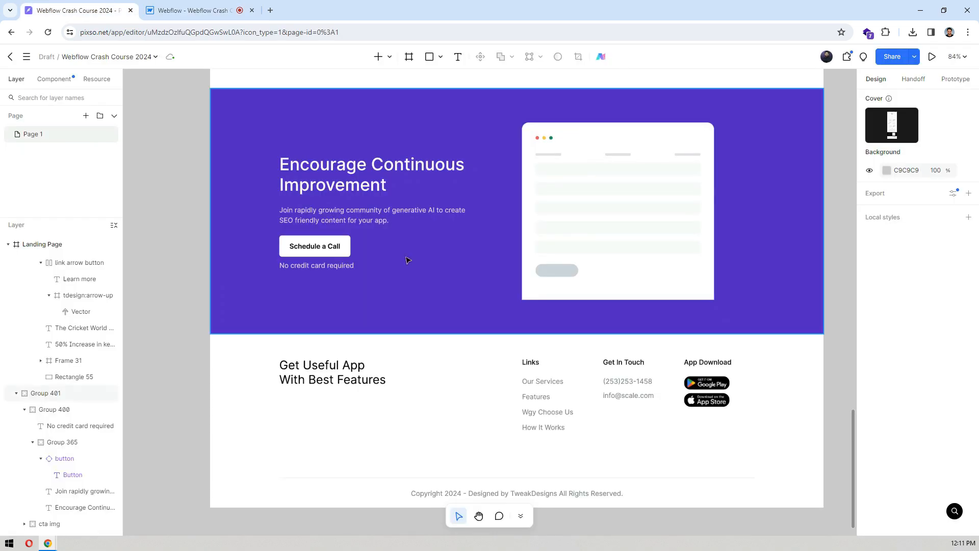
click(586, 142)
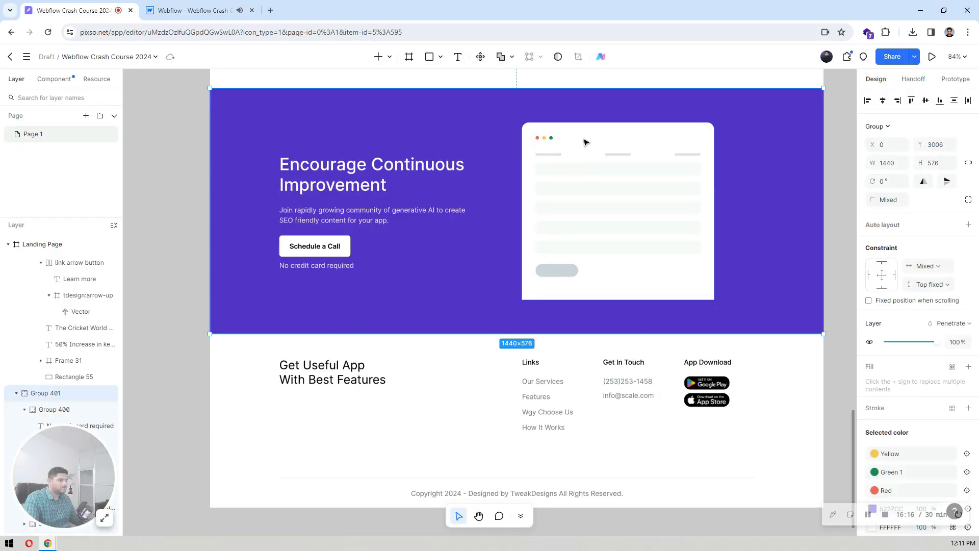
double_click(585, 142)
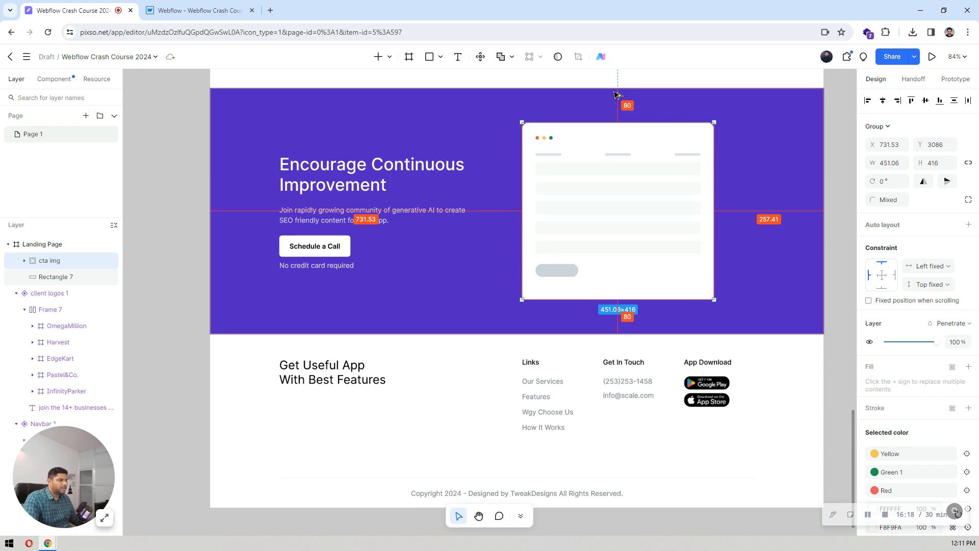
click(202, 10)
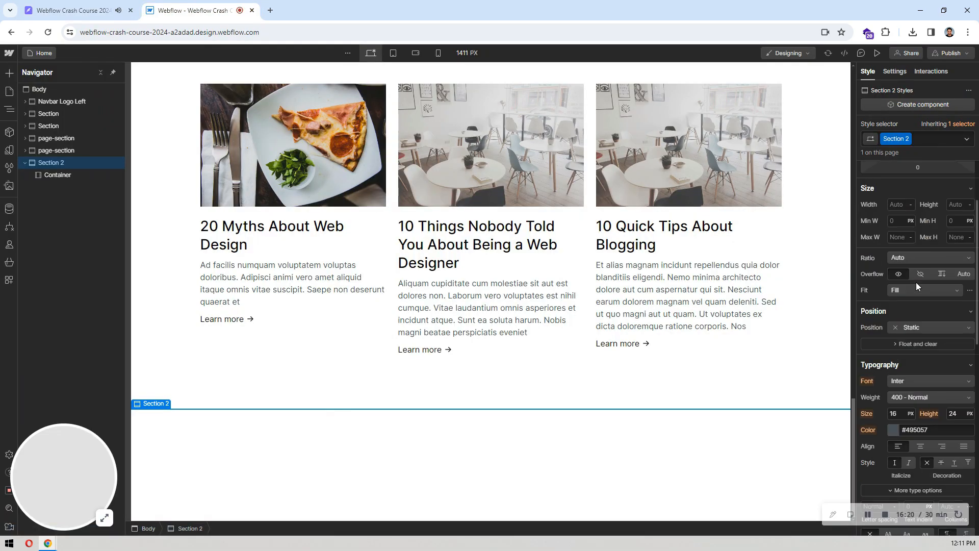
- Set the purple section's top and bottom padding to 80 px
scroll(920, 237, up, 3)
click(919, 237)
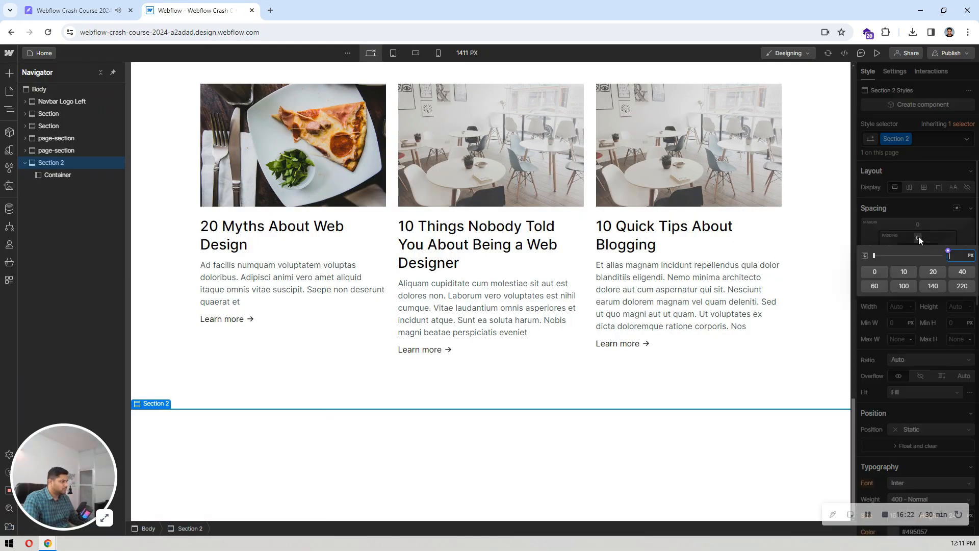
text(80)
key(Return)
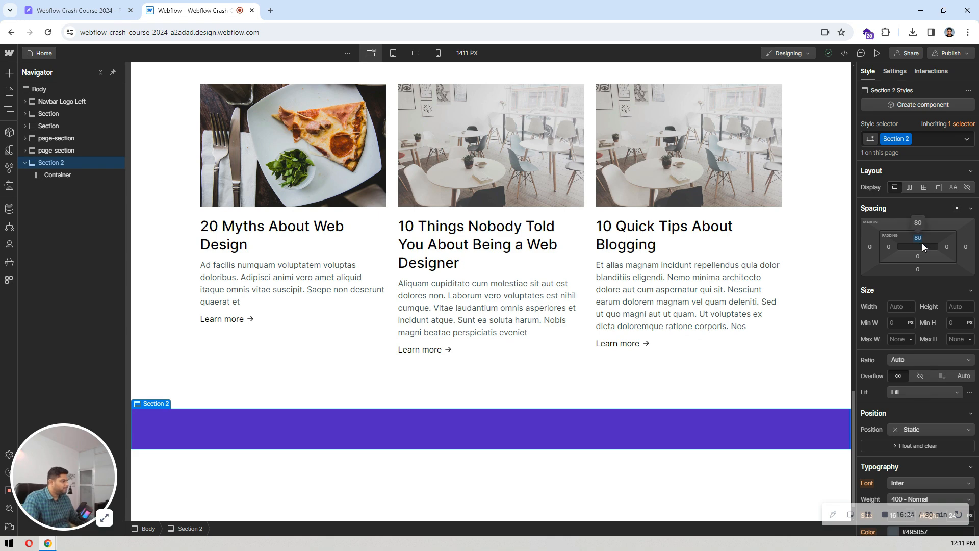
click(918, 257)
text(80)
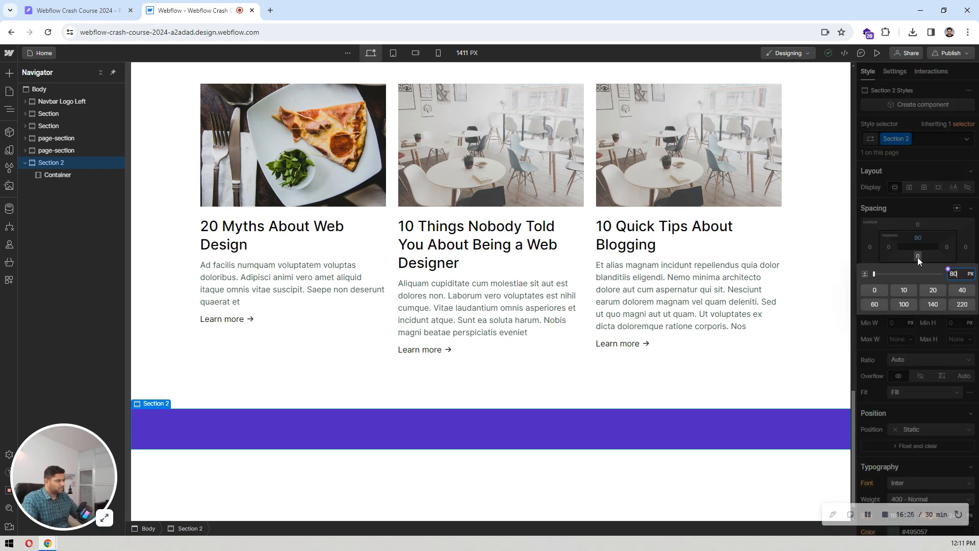
key(Return)
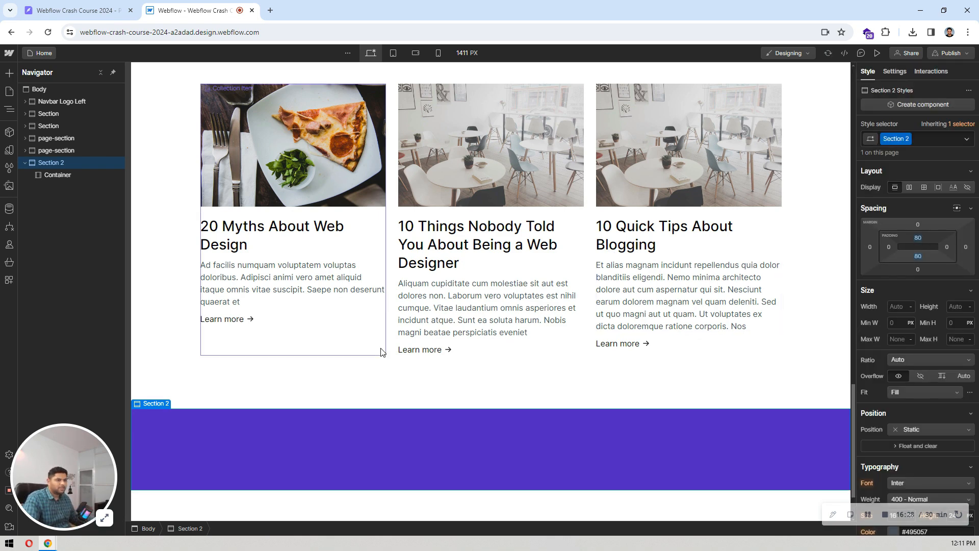
- Apply the existing container class to the purple section's Container and check the section's layout in the Pixso design
click(80, 175)
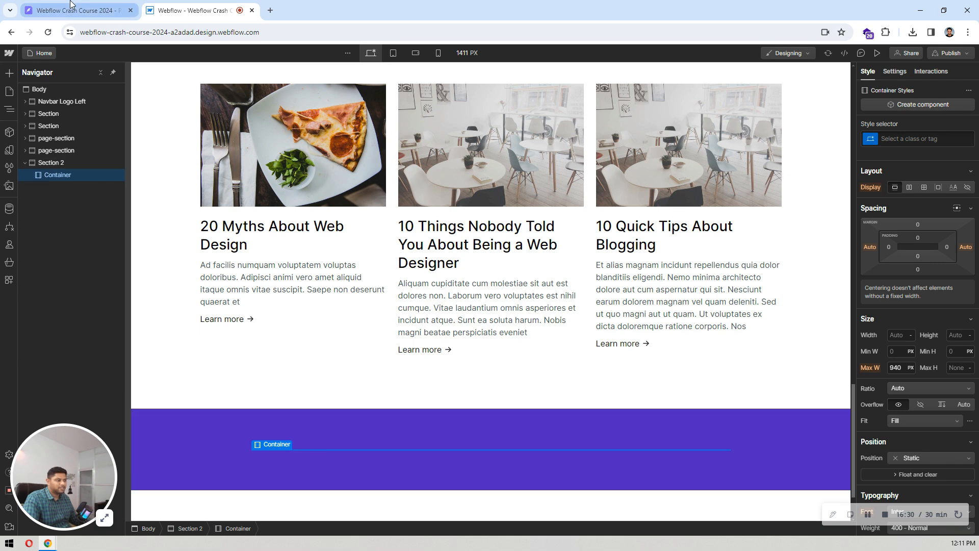
click(909, 139)
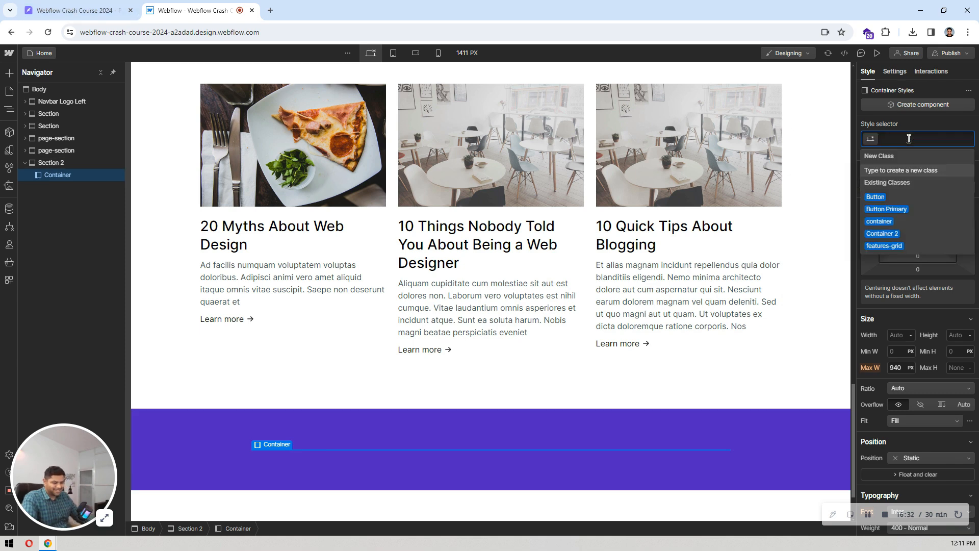
text(conta)
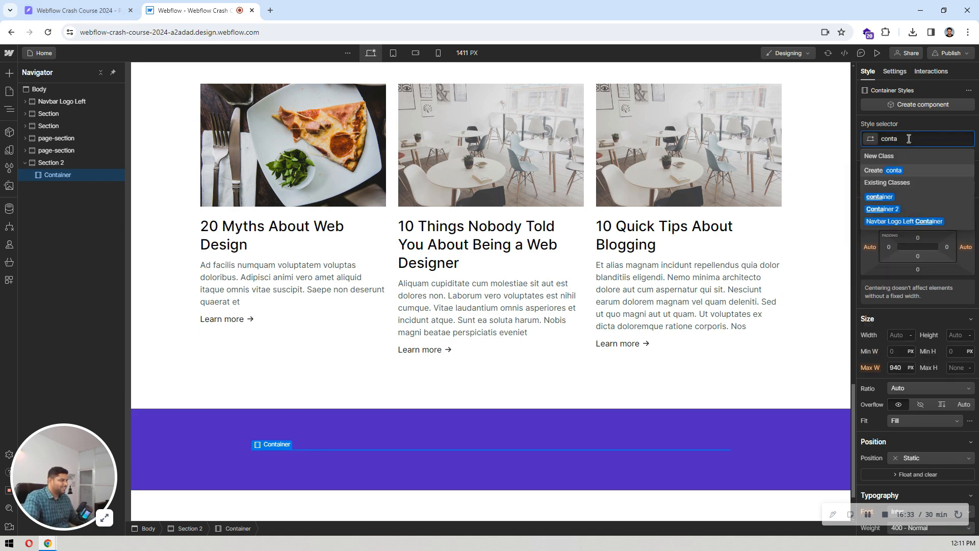
click(876, 199)
click(78, 6)
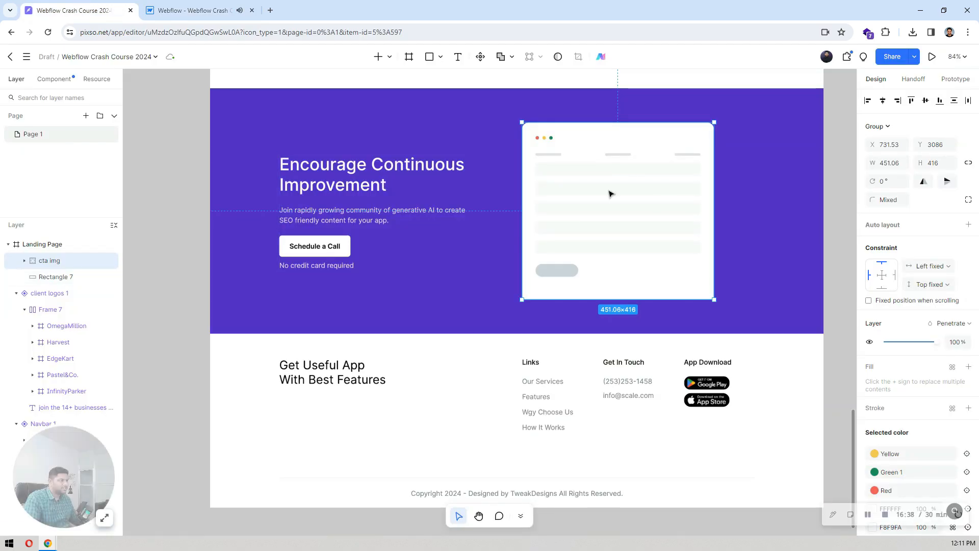
click(208, 7)
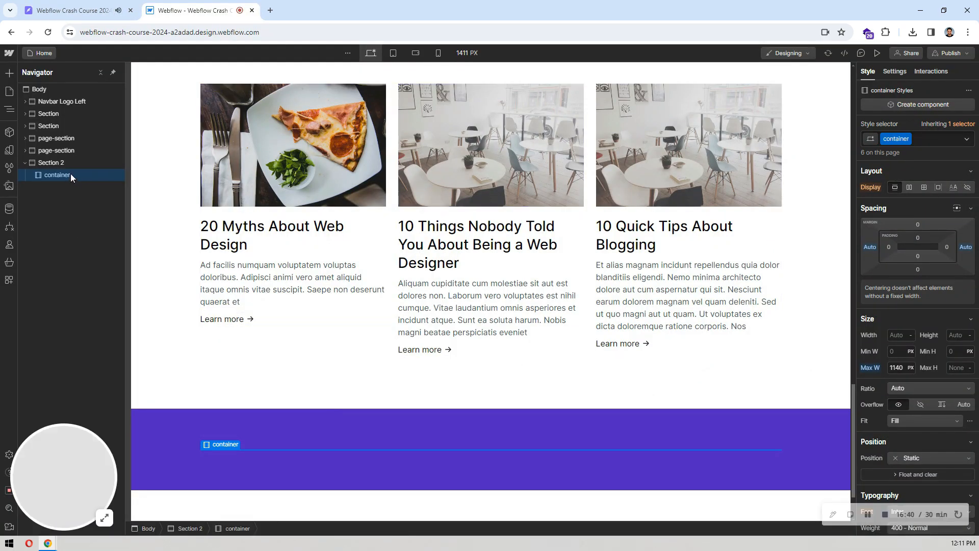
- Add a grid with two columns and one row inside the purple section's container
key(ctrl+e)
text(grid)
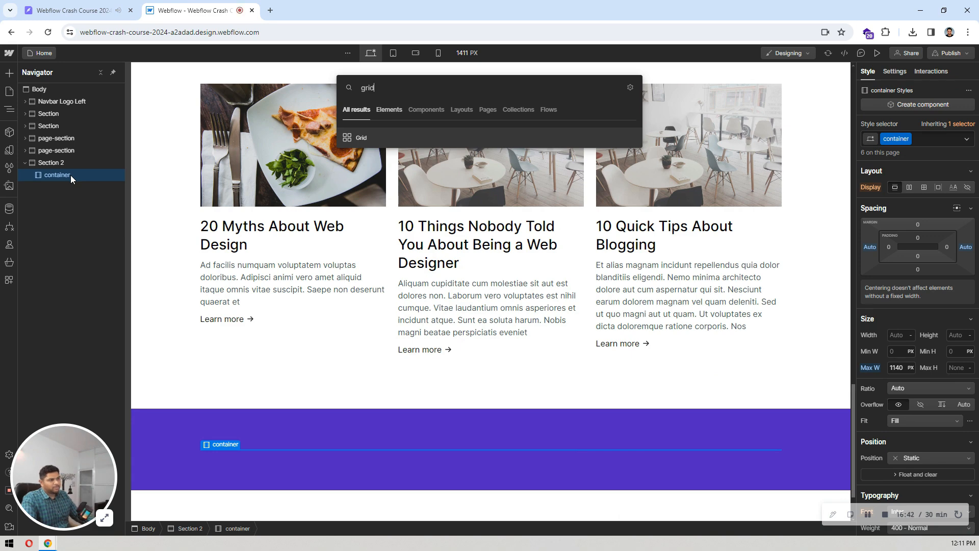
key(Return)
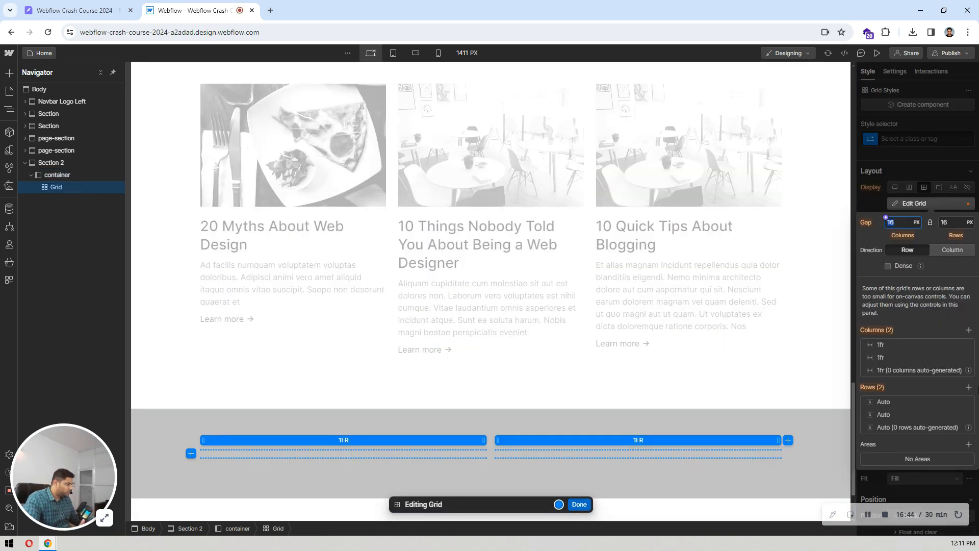
click(967, 415)
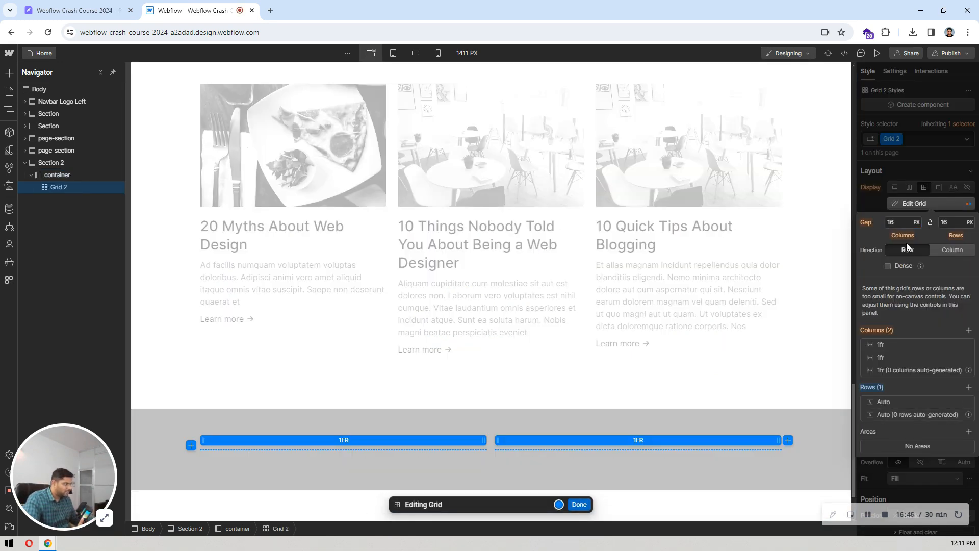
- Check the gap between text and image in the Pixso design, and set the grid's column and row gaps to 120 px in Webflow
click(125, 6)
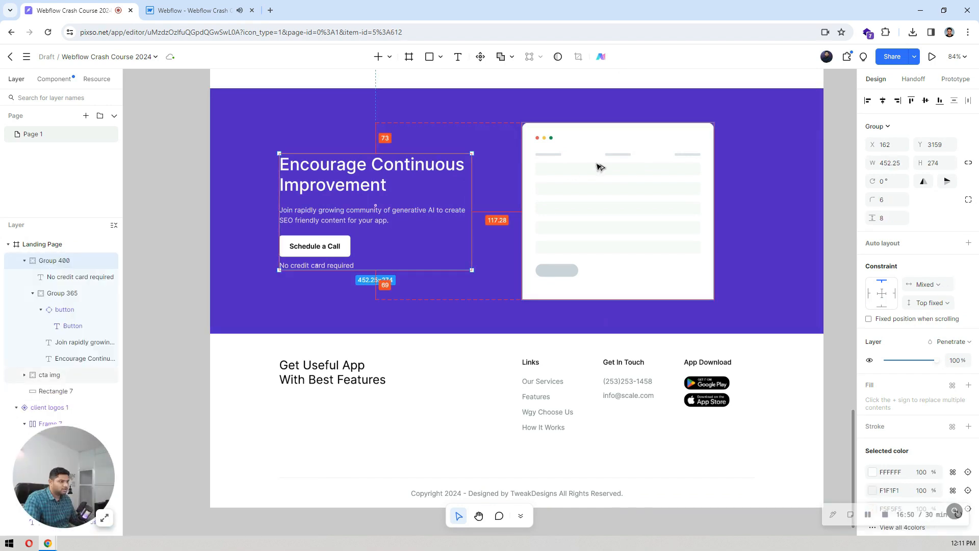
click(199, 10)
click(899, 222)
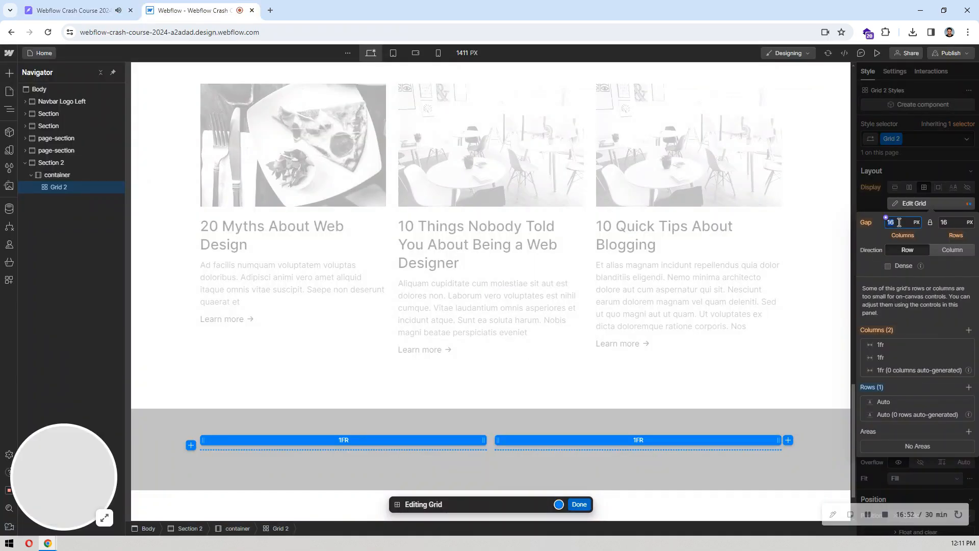
text(120)
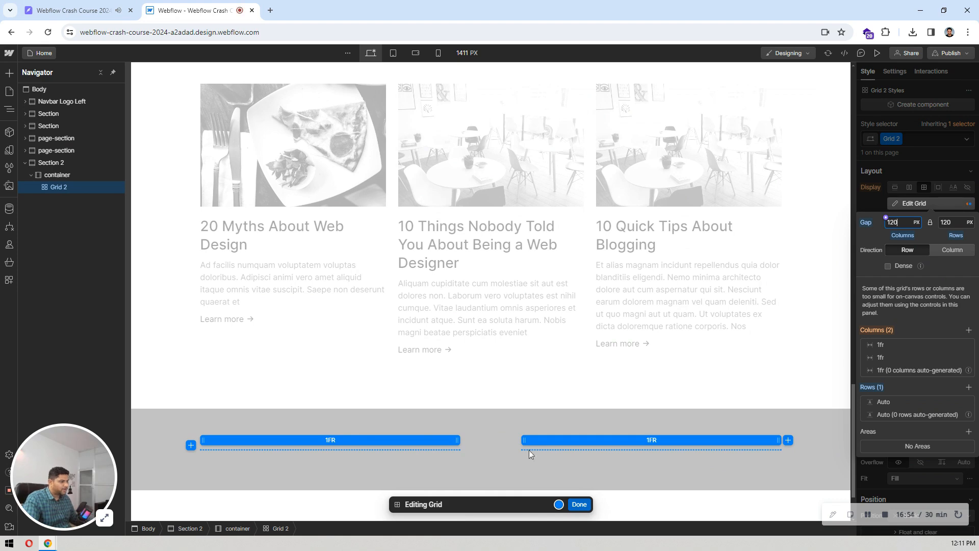
click(580, 504)
- Add a div block to the new grid and duplicate it to fill both columns
scroll(343, 415, down, 2)
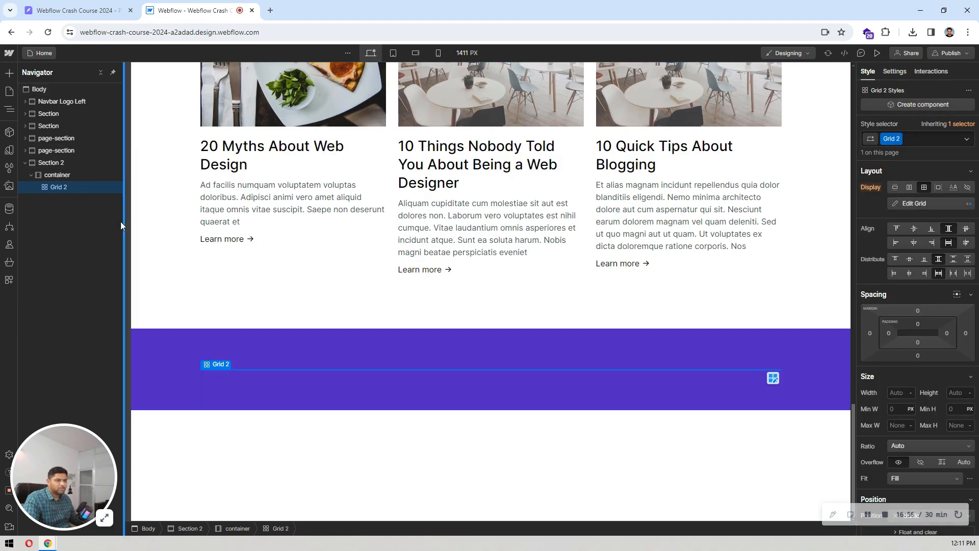
key(ctrl+e)
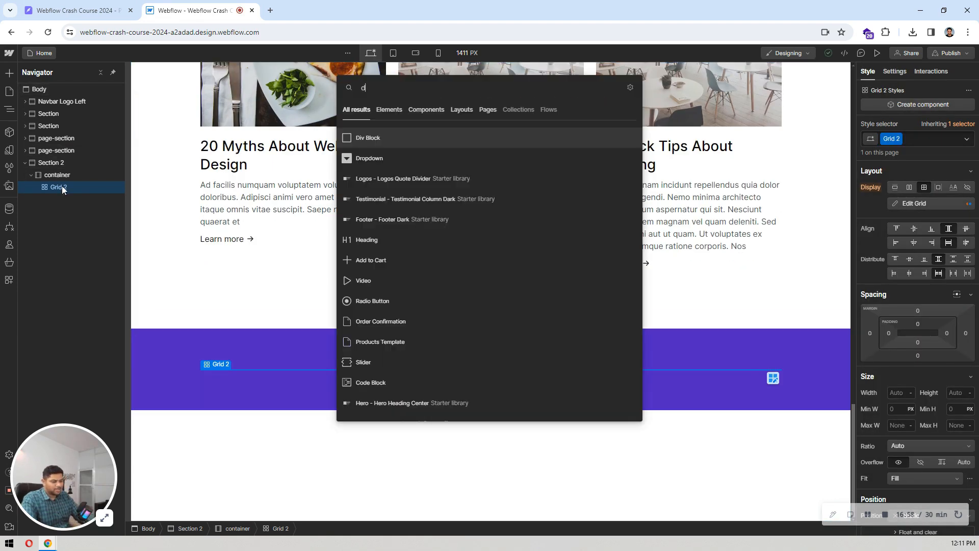
text(div)
key(Return)
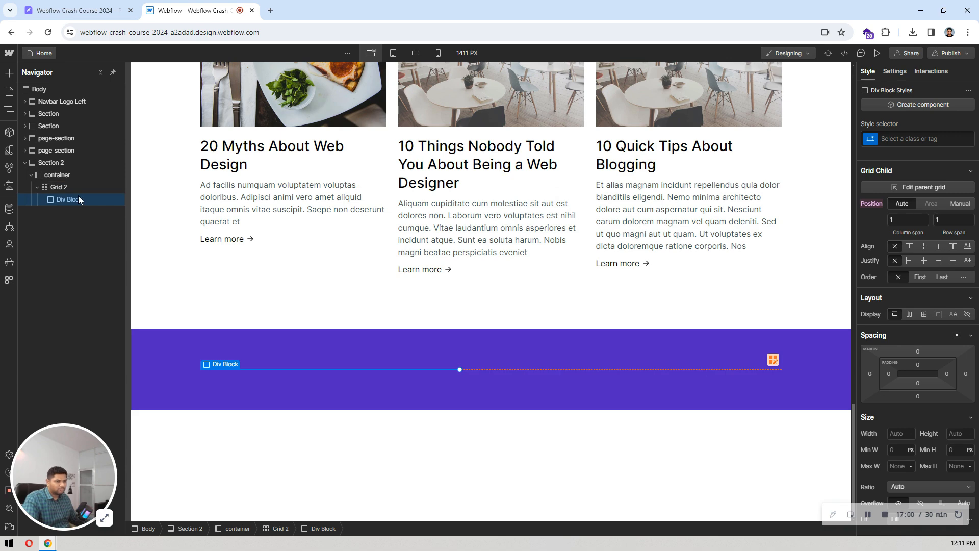
key(ctrl+d)
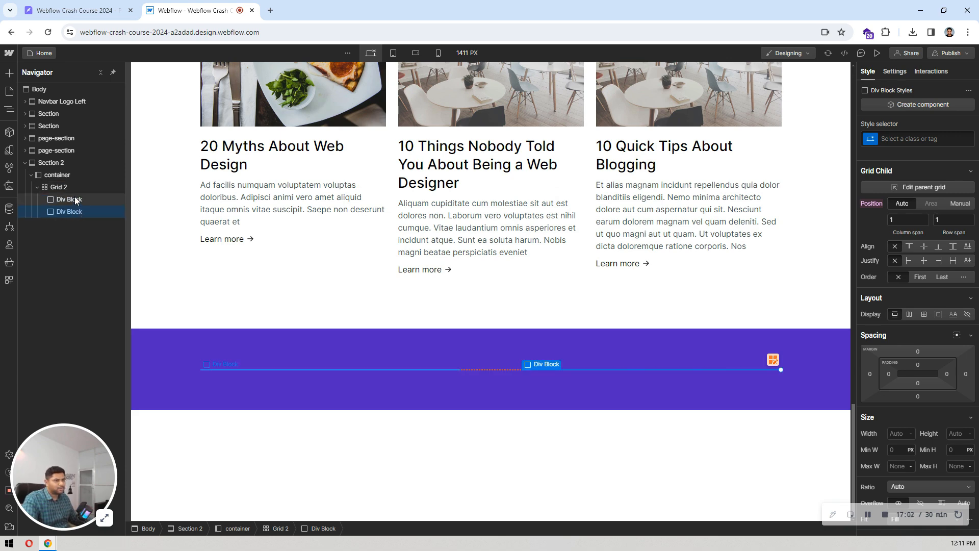
- Add a heading, a paragraph and a button inside the grid's first div block
key(ctrl+e)
text(heading)
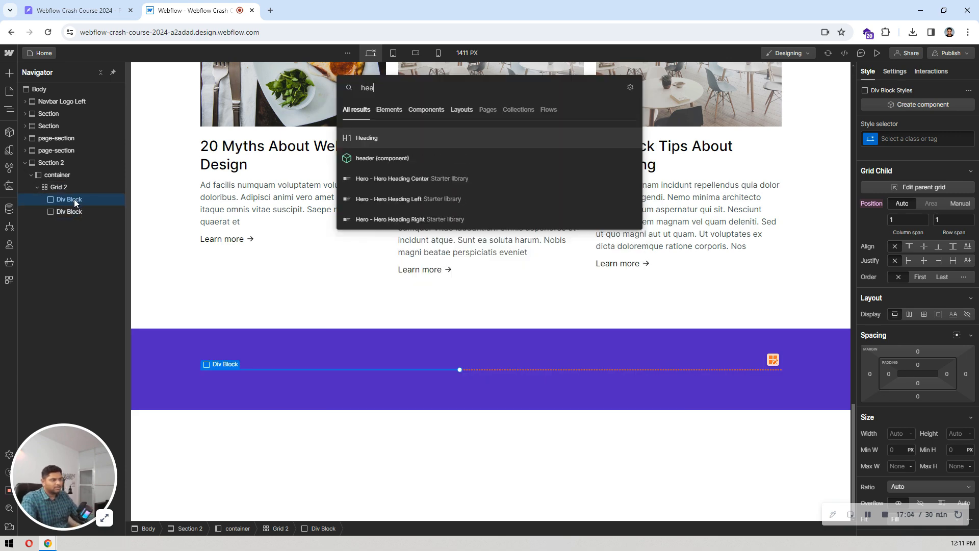
key(Return)
key(ctrl+e)
text(paragraph)
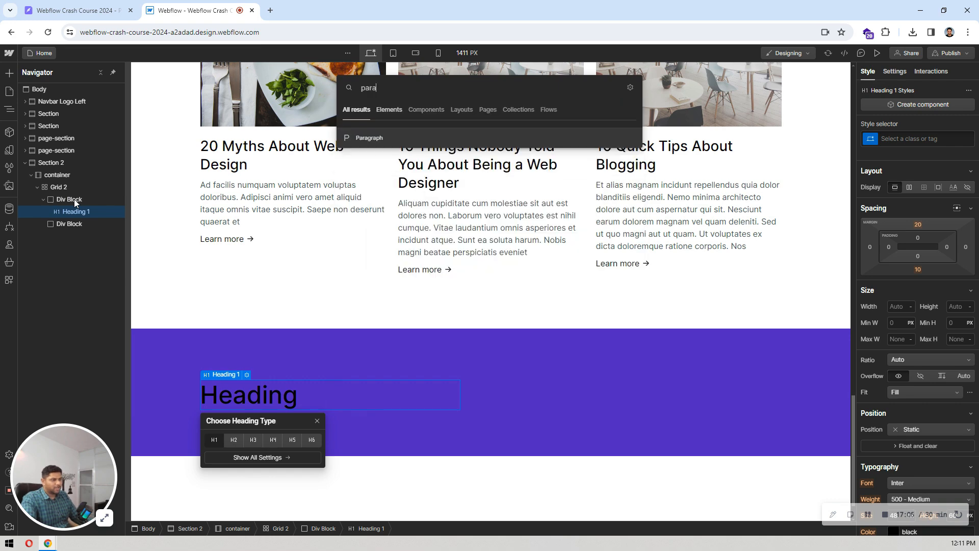
key(Return)
key(ctrl+e)
text(butt)
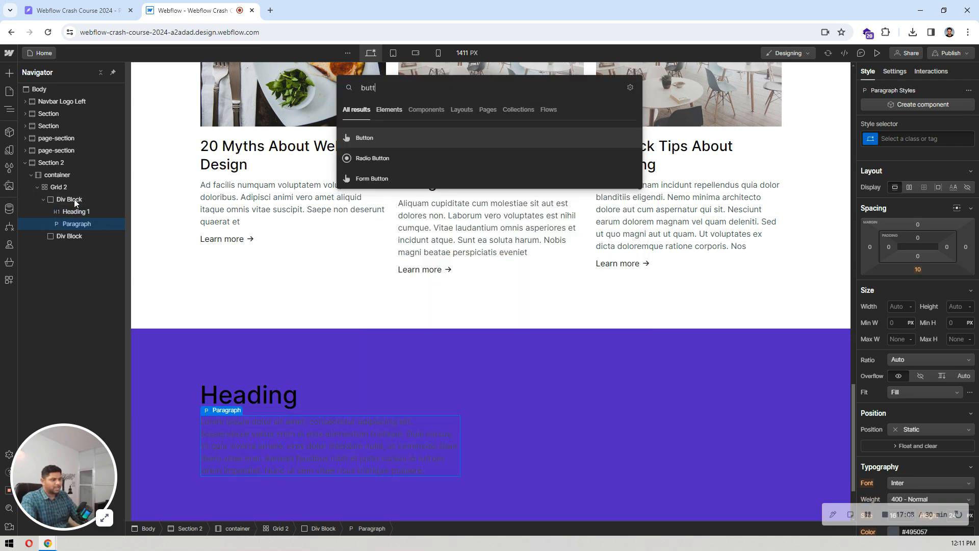
key(Return)
scroll(360, 244, down, 3)
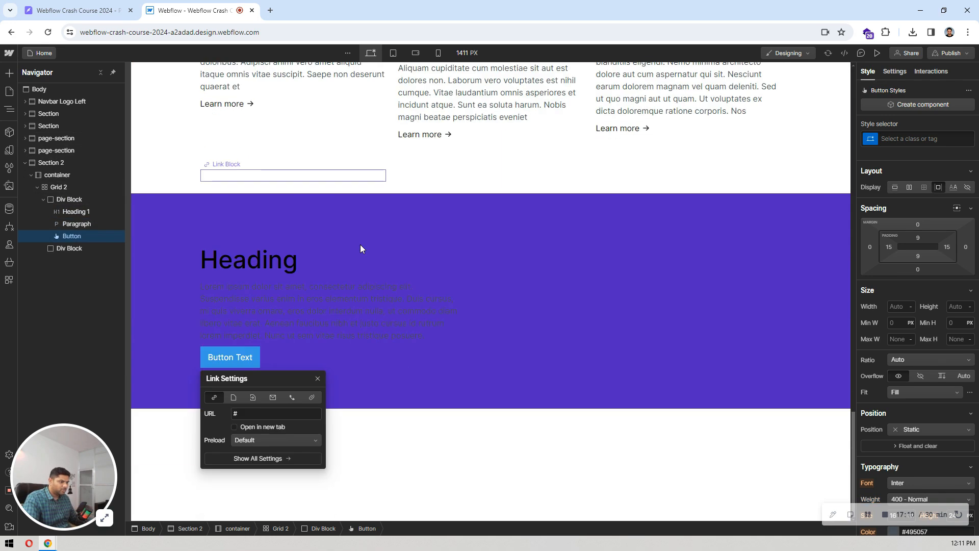
- Add an image to the grid's second div block and use the cta image from the assets
click(88, 253)
key(ctrl+e)
text(ima)
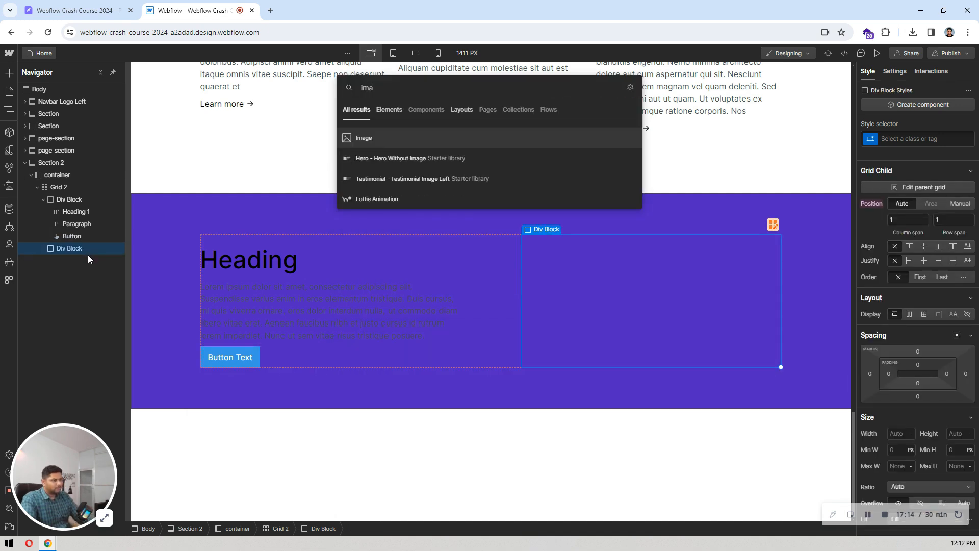
key(Return)
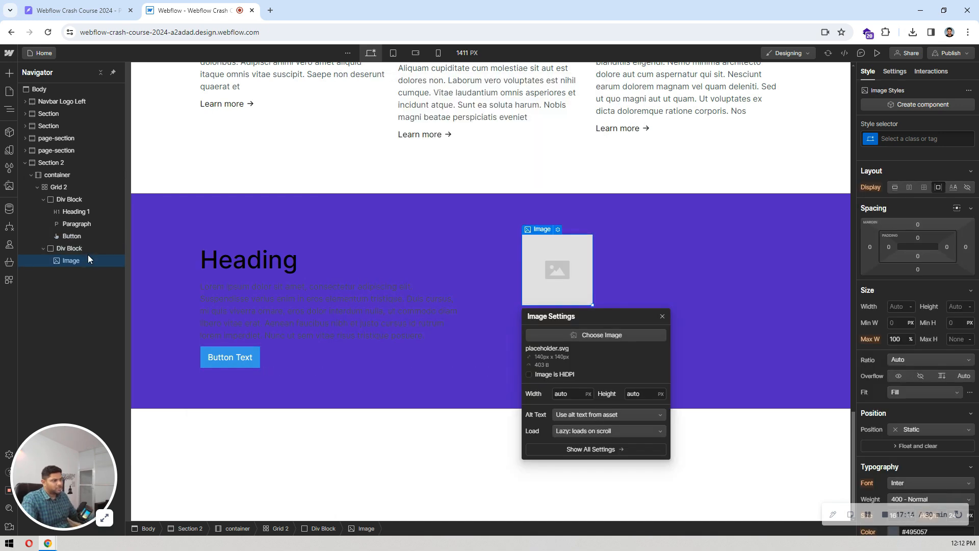
click(561, 336)
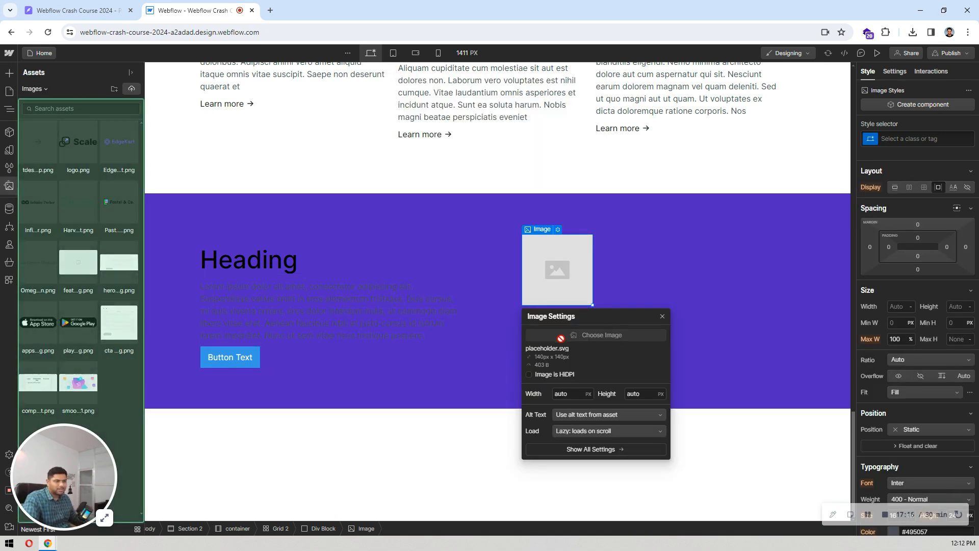
click(125, 324)
click(396, 199)
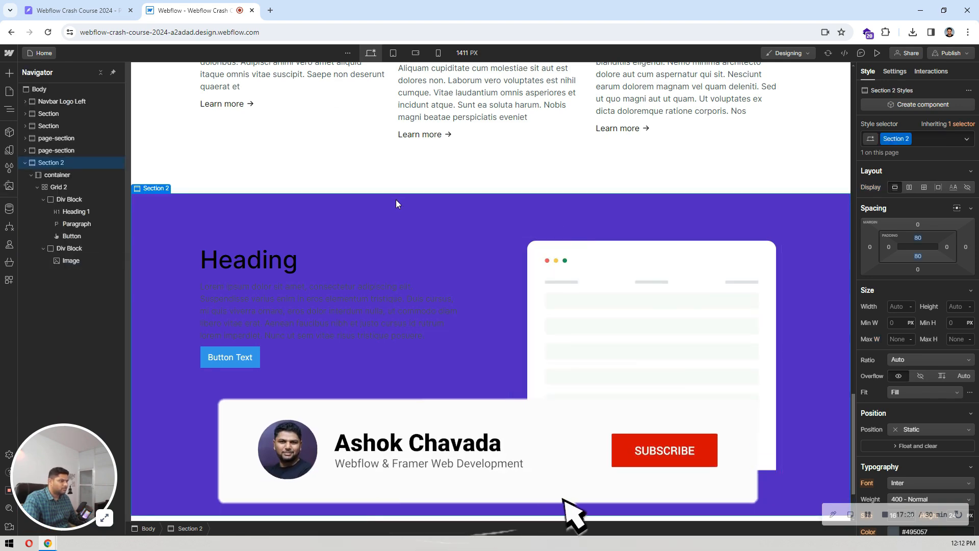
- Align the first div block to the vertical center of its grid cell
scroll(395, 199, down, 2)
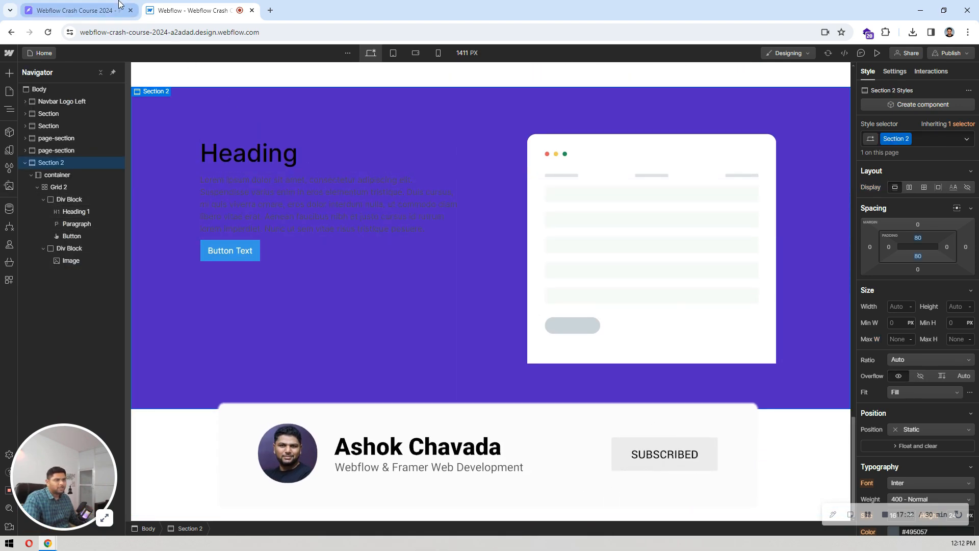
click(402, 271)
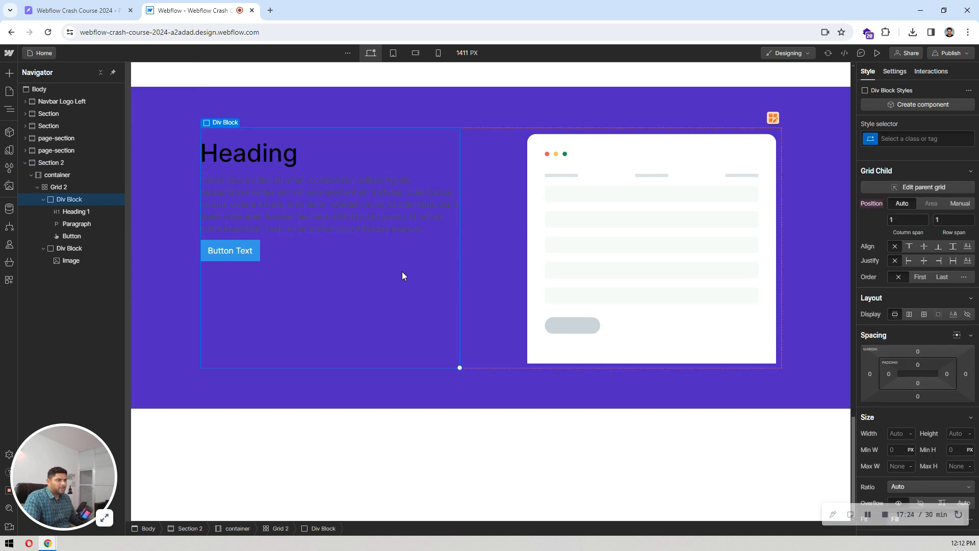
click(923, 246)
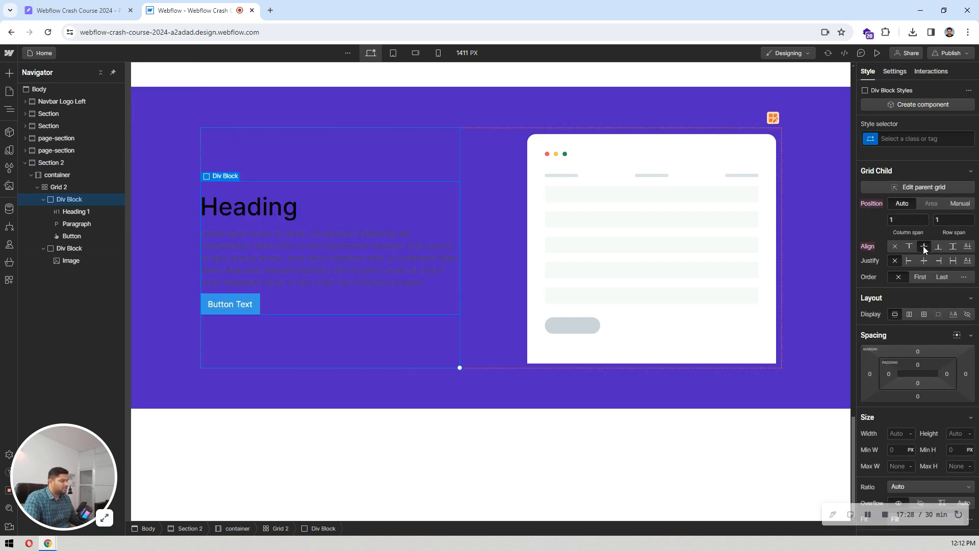
- Replace the heading's placeholder text with "Encourage Continuous Improvement" copied from the Pixso design
click(267, 218)
click(110, 6)
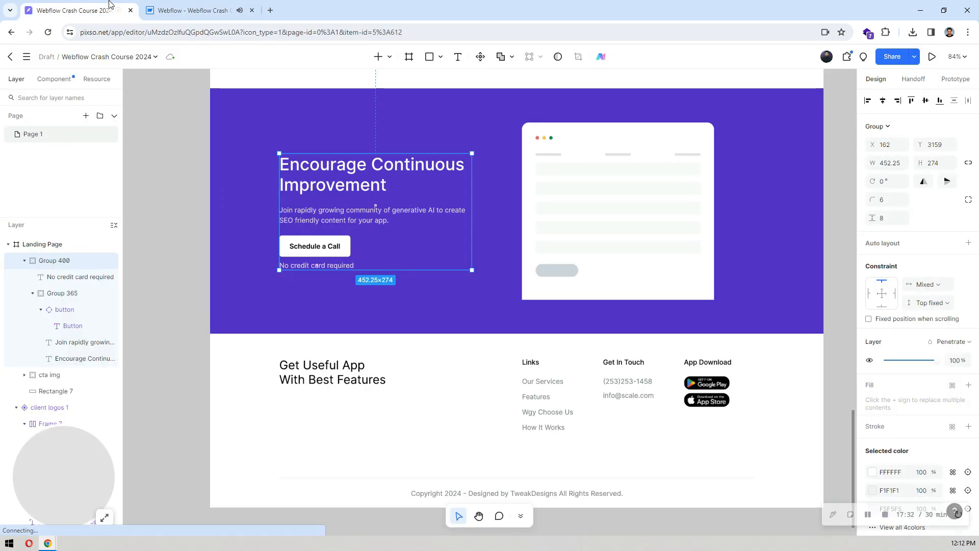
double_click(337, 171)
double_click(334, 169)
key(ctrl+c)
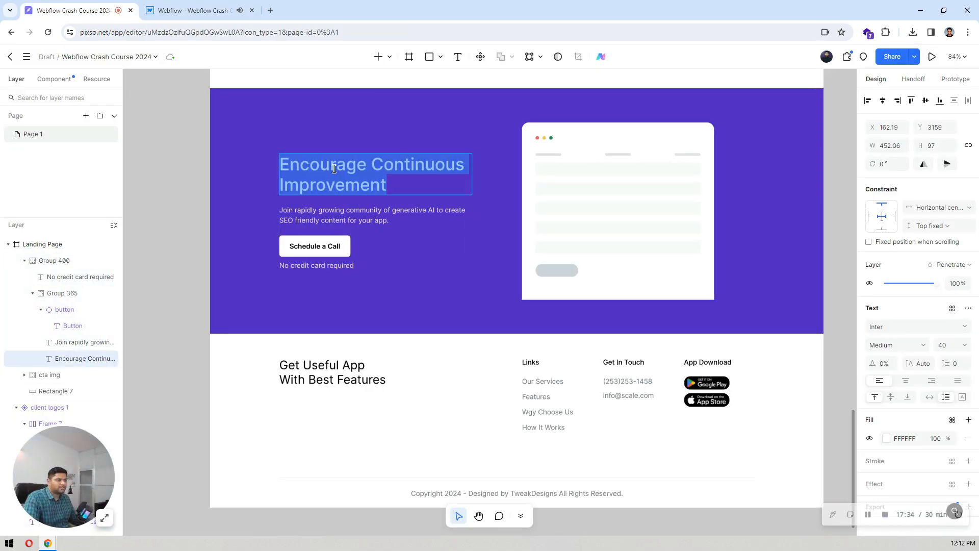
key(ctrl+Tab)
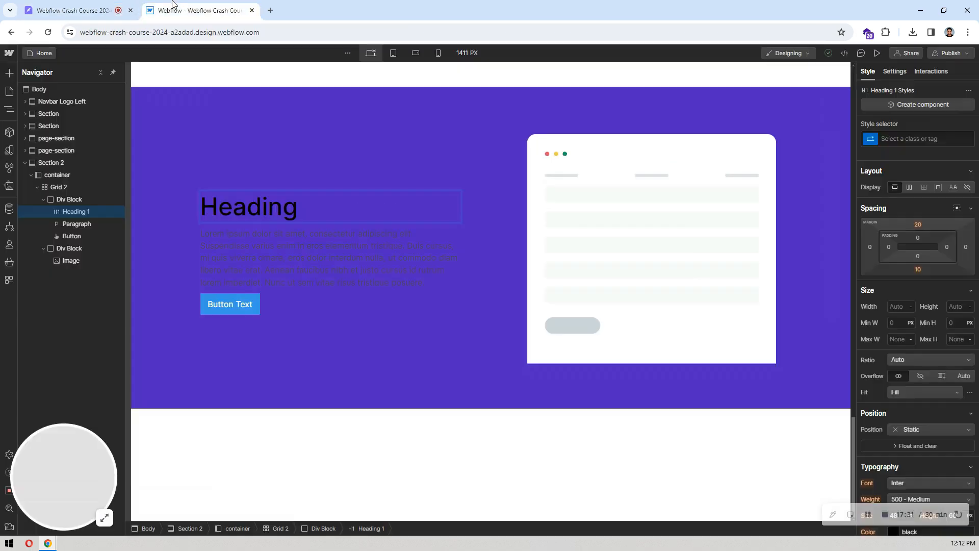
double_click(254, 206)
key(ctrl+v)
- Replace the paragraph text with "Join rapidly growing community of generative AI to create SEO friendly content for your app." copied from Pixso
key(ctrl+Tab)
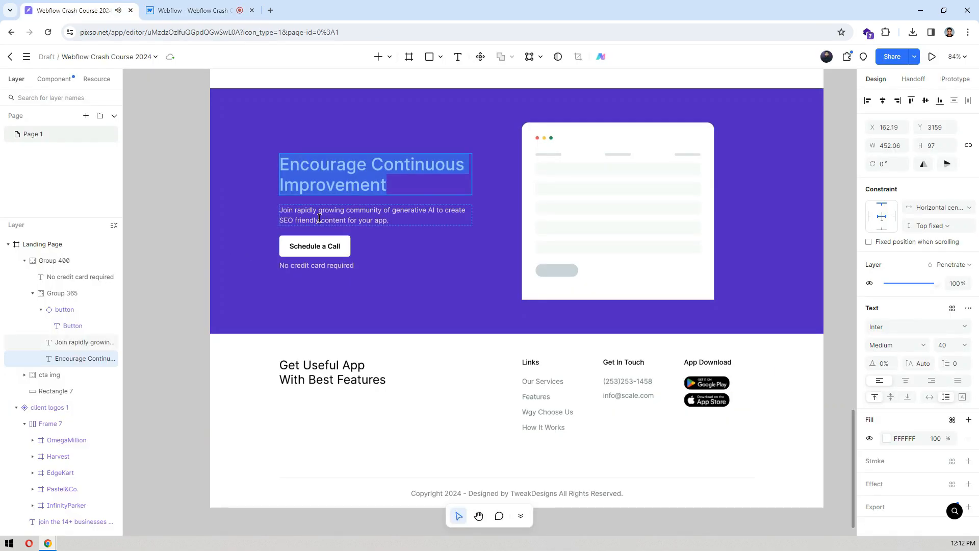
click(324, 214)
double_click(324, 214)
key(ctrl+c)
key(ctrl+Tab)
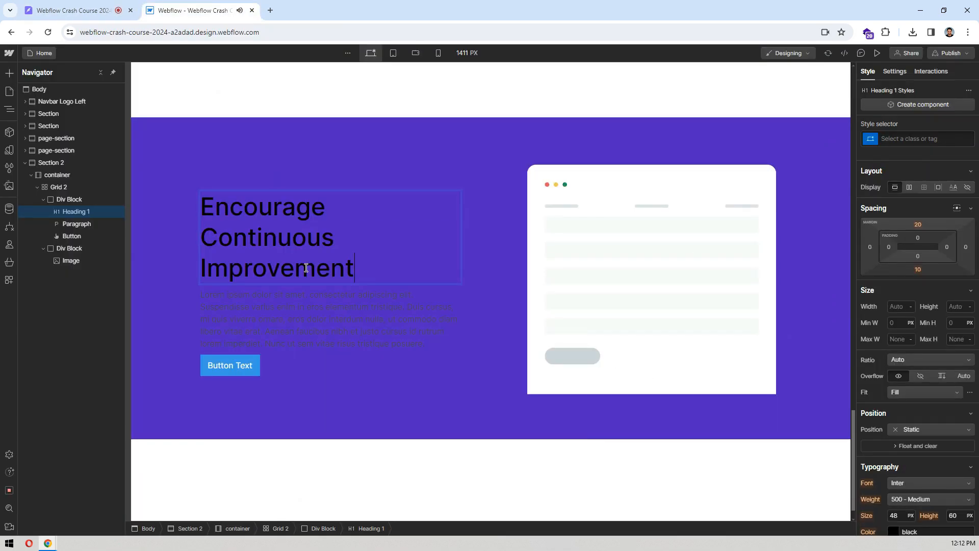
double_click(301, 311)
key(ctrl+v)
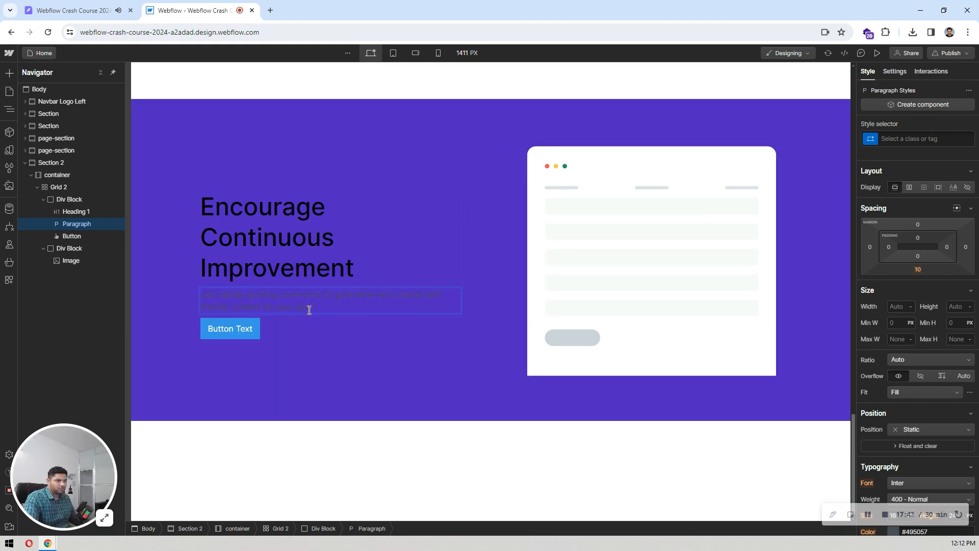
- Replace the button's placeholder text with "Schedule a Call" from the Pixso design
key(ctrl+Tab)
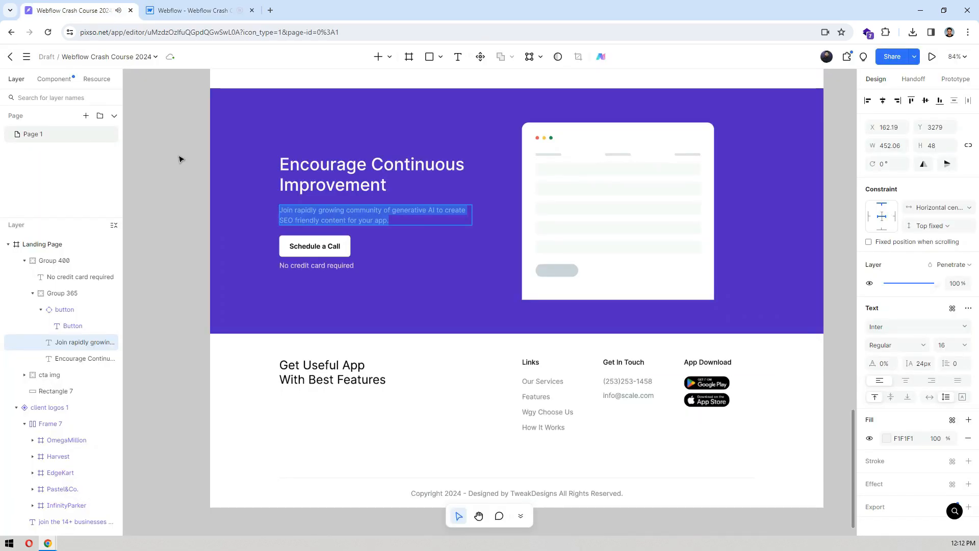
double_click(313, 249)
click(181, 5)
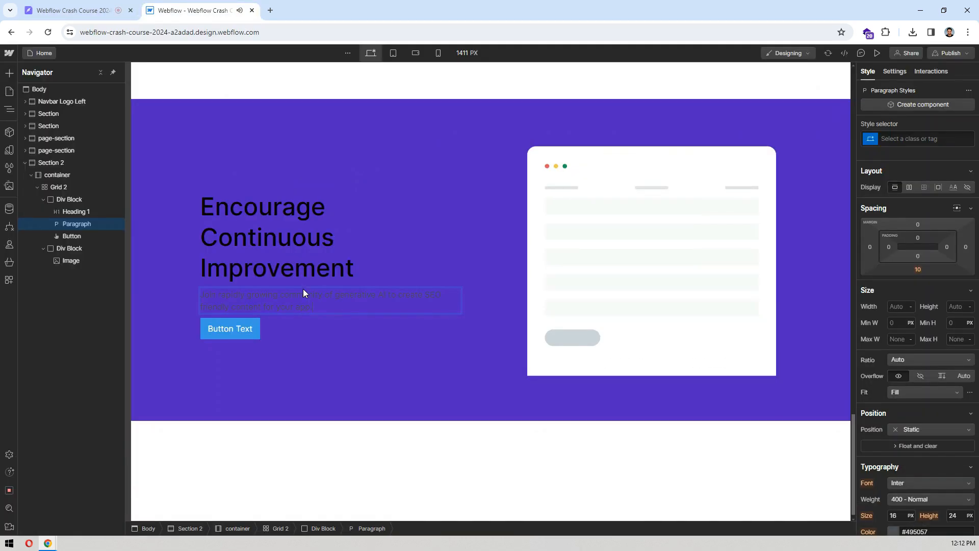
click(238, 332)
double_click(228, 329)
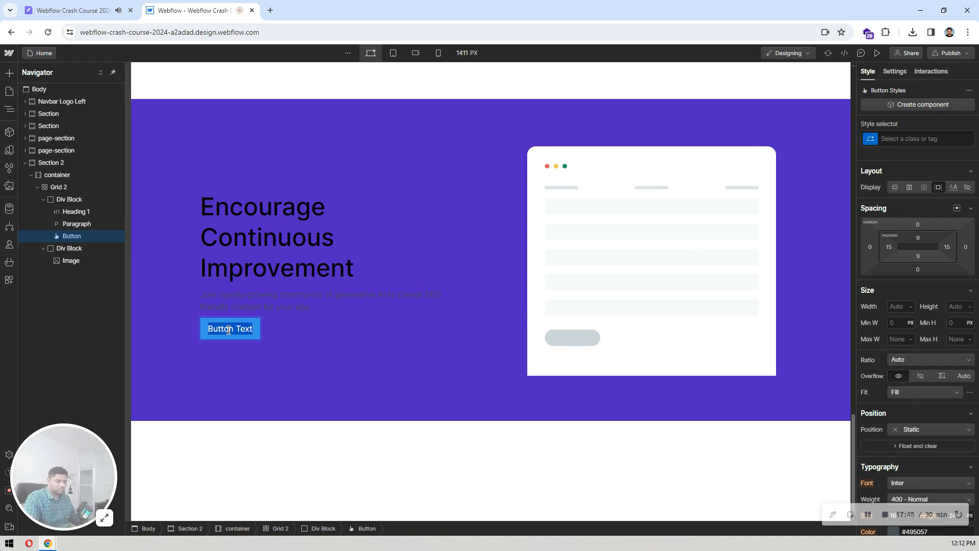
key(ctrl+v)
click(334, 330)
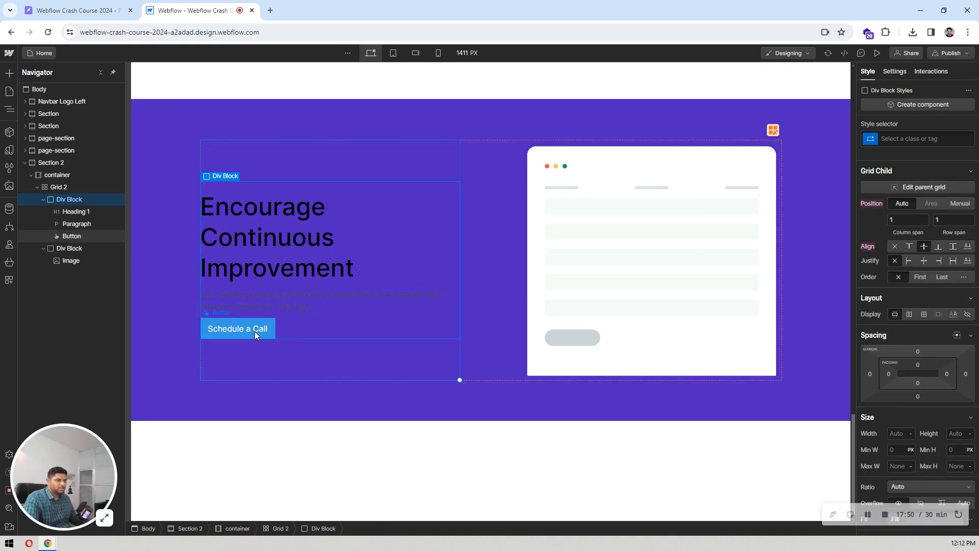
- Add a text block directly below the Schedule a Call button
click(255, 332)
key(ctrl+k)
text(text)
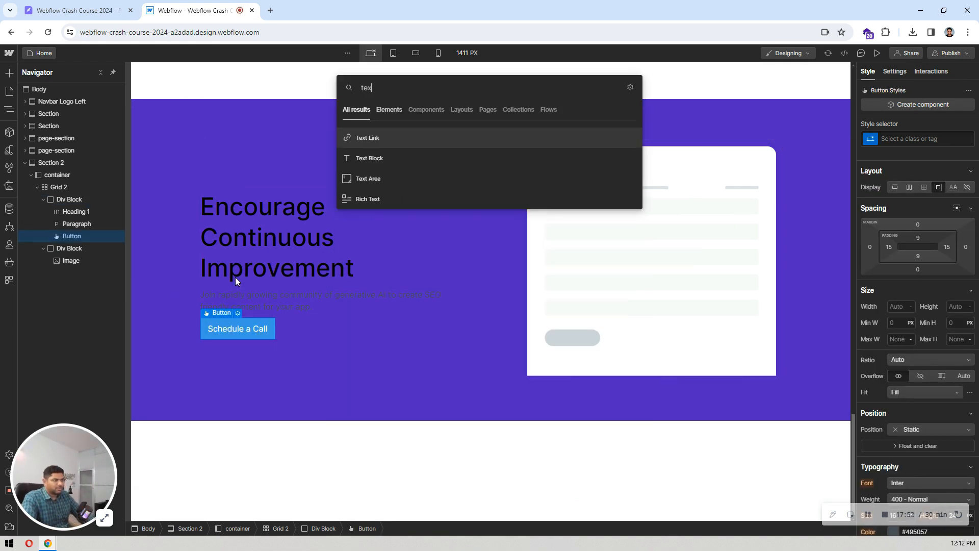
key(Down)
key(Return)
- Replace the new text block's placeholder with "No credit card required" copied from the Pixso design
double_click(127, 2)
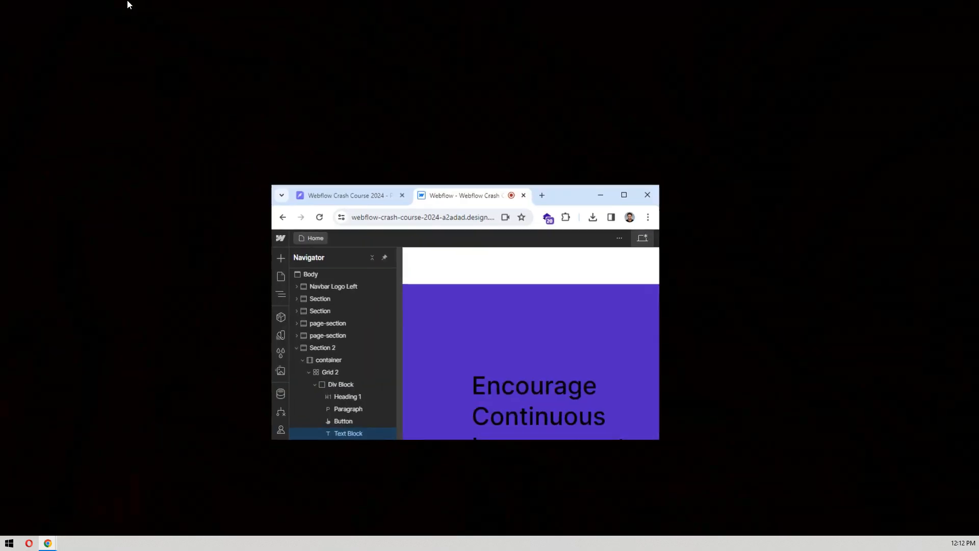
click(625, 195)
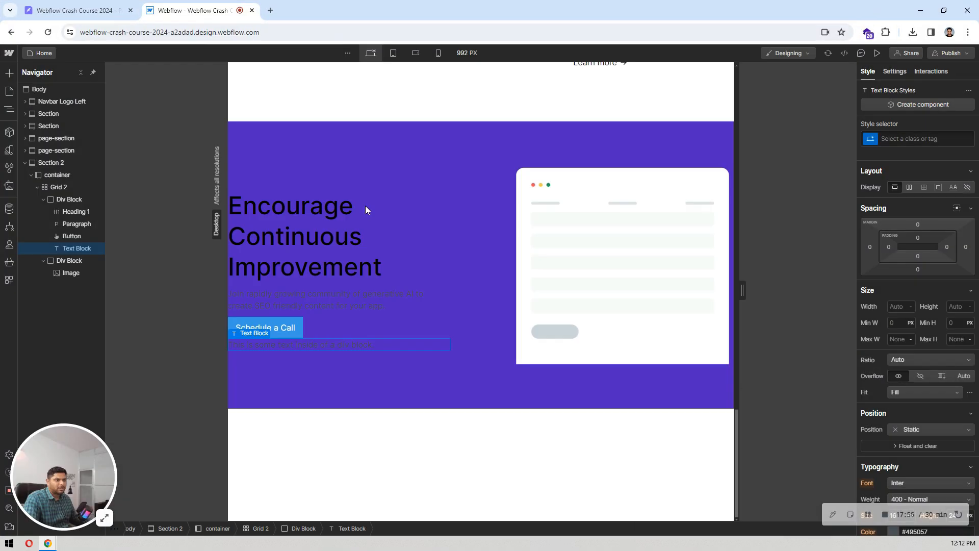
click(95, 6)
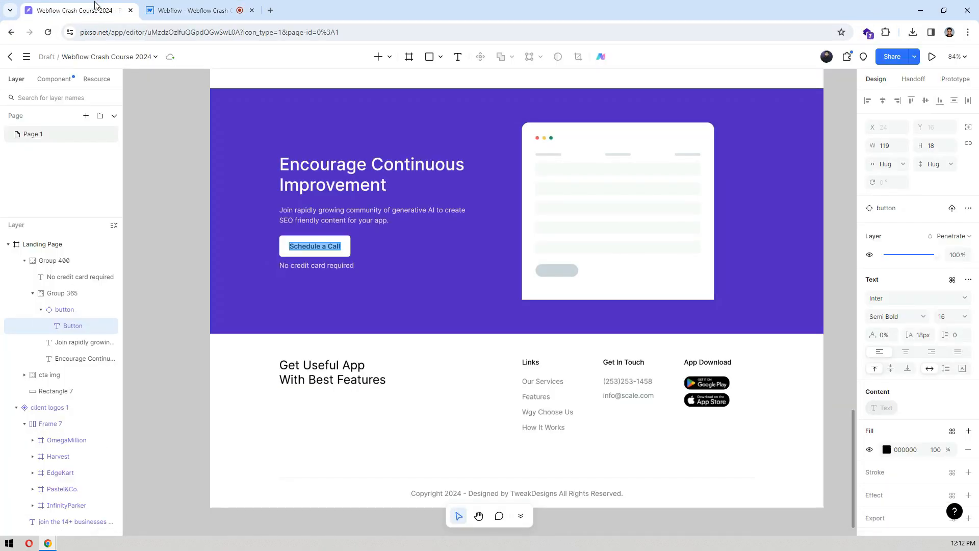
double_click(332, 266)
key(ctrl+c)
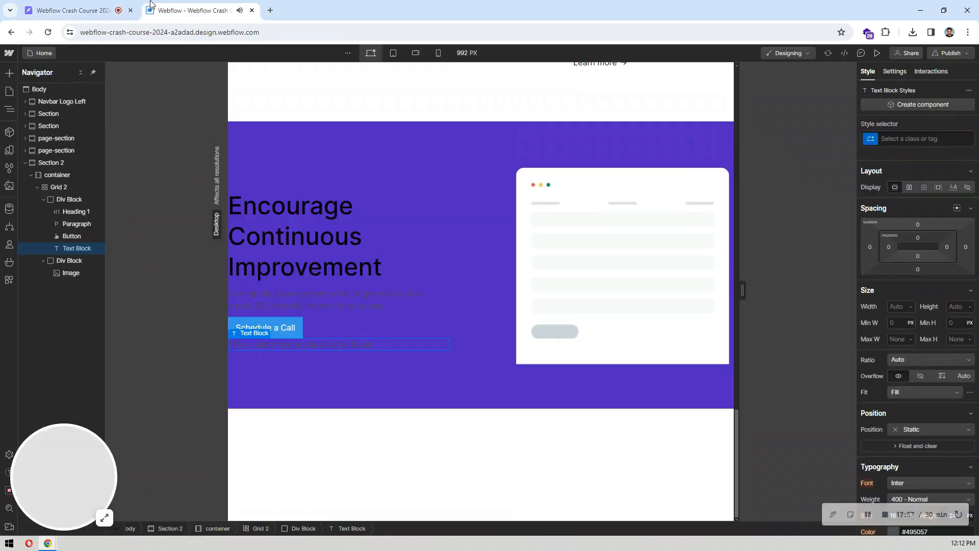
key(ctrl+Tab)
double_click(334, 340)
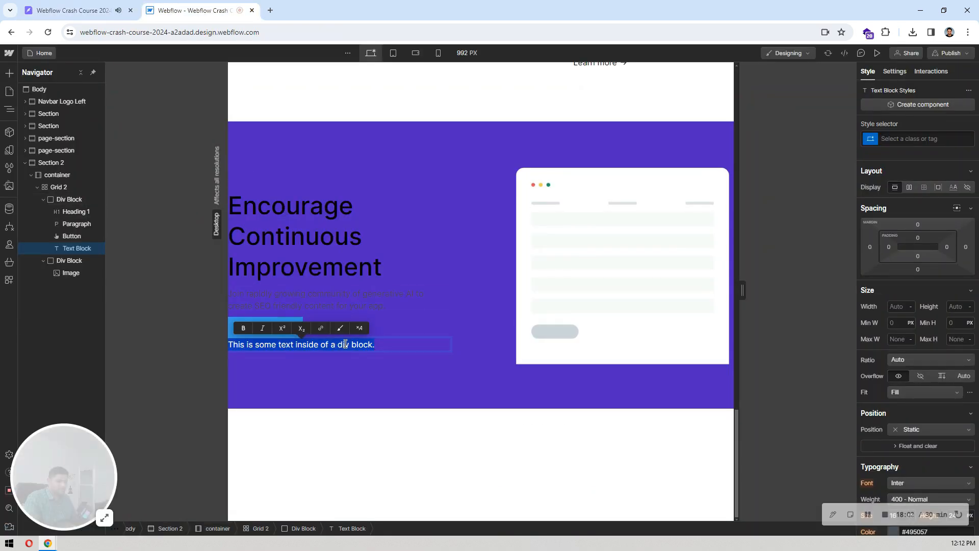
key(ctrl+v)
click(408, 366)
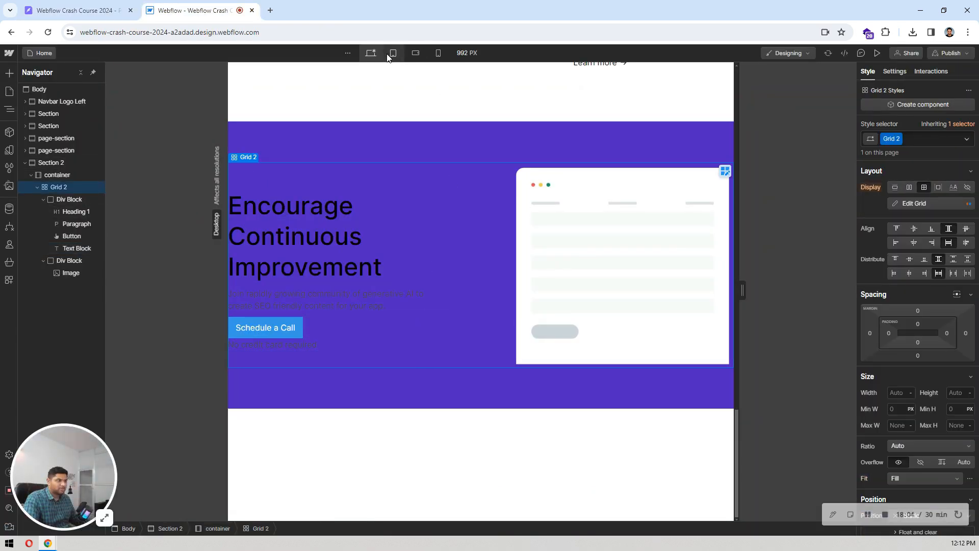
- Restore the full-width desktop canvas and change the "Encourage Continuous Improvement" heading from H1 to H2
click(370, 53)
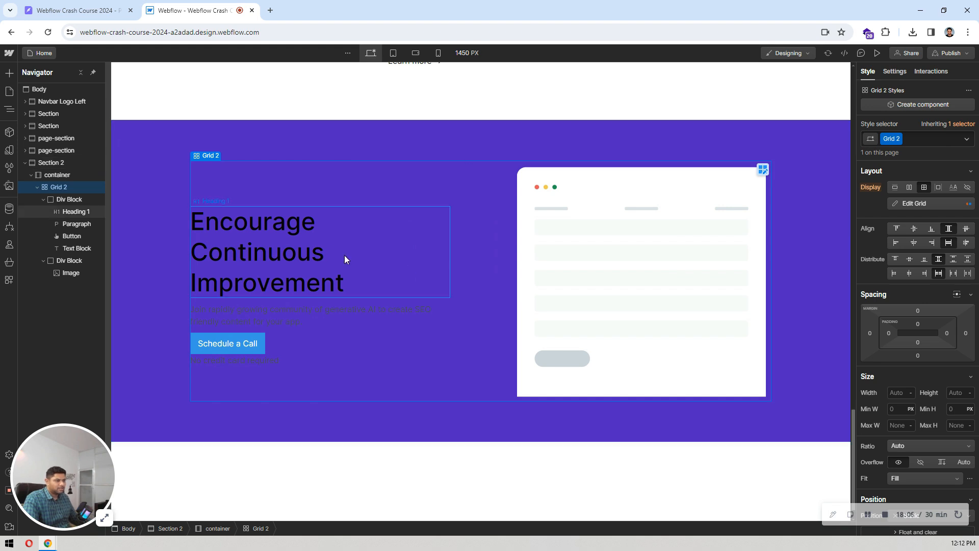
click(268, 222)
click(236, 202)
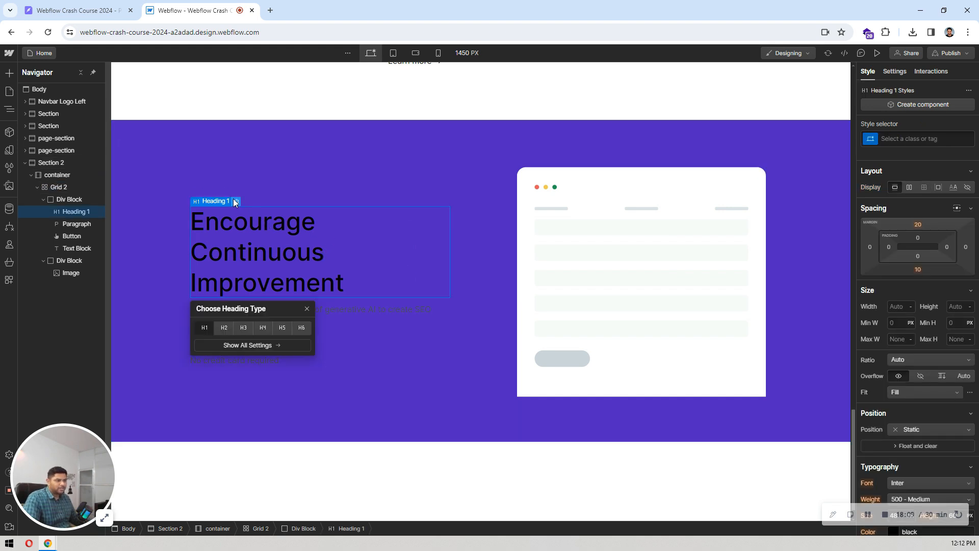
click(225, 328)
- Compare the heading with the Pixso design and set its text colour to white in Webflow
key(ctrl+shift+Tab)
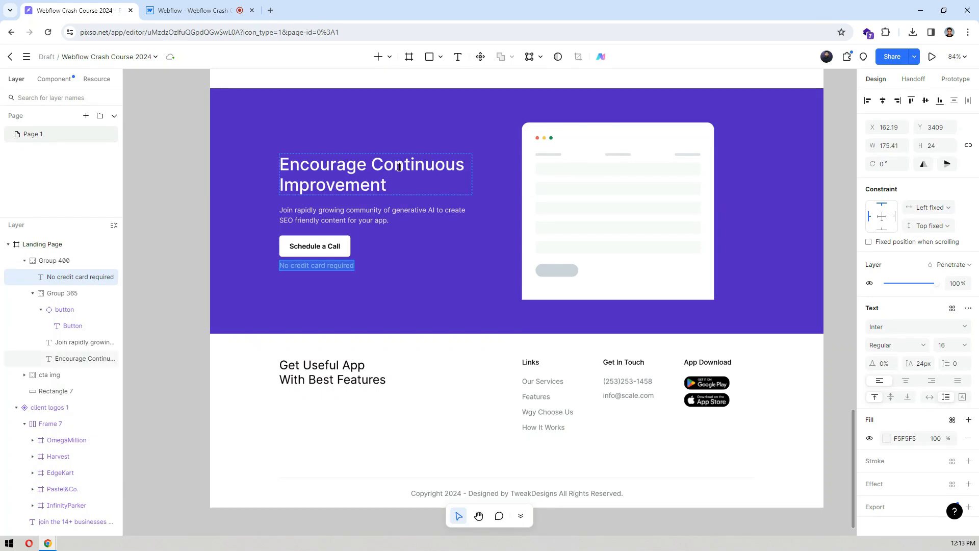
key(ctrl+Tab)
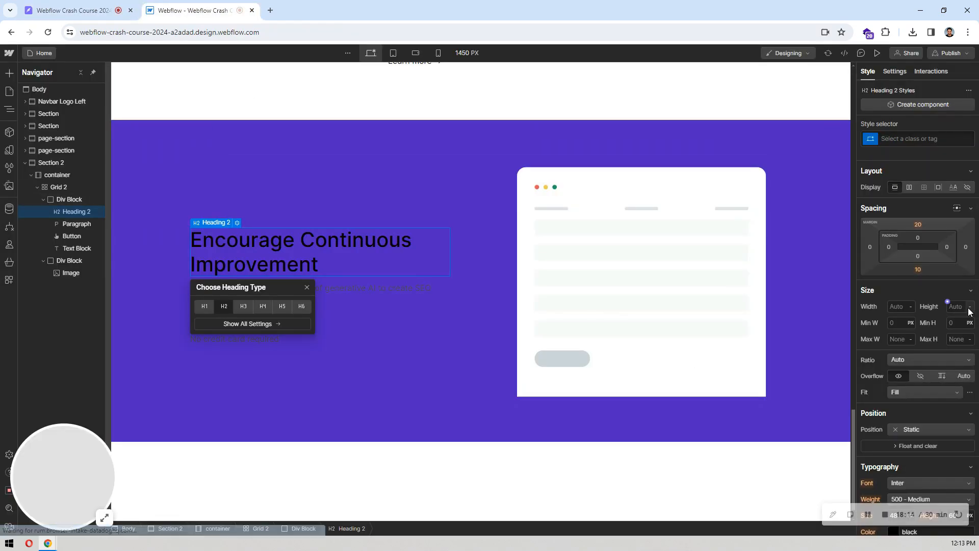
scroll(928, 327, down, 4)
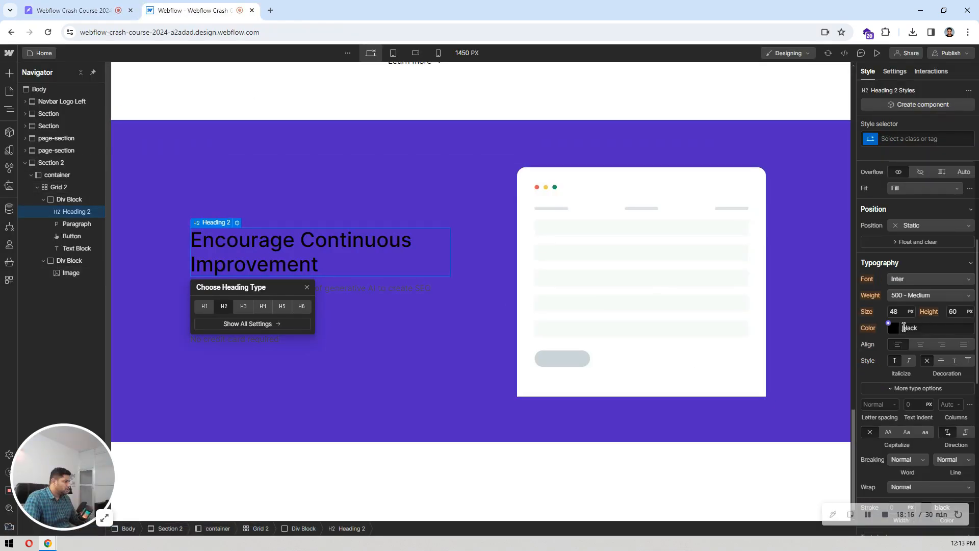
click(896, 330)
drag(896, 373, 827, 313)
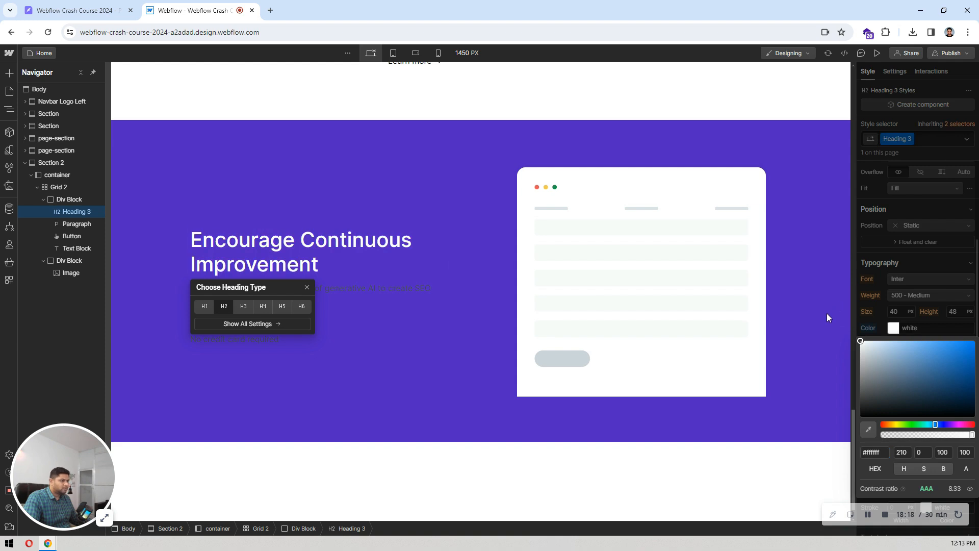
- Check the Pixso design and set the text colour of the paragraph below the heading to #f0f0f0 in Webflow
click(79, 10)
click(170, 6)
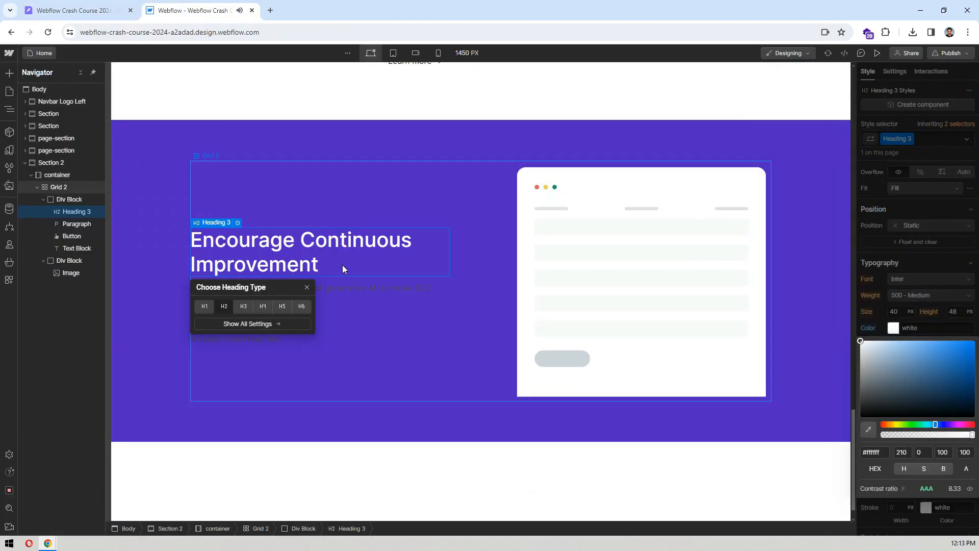
click(340, 284)
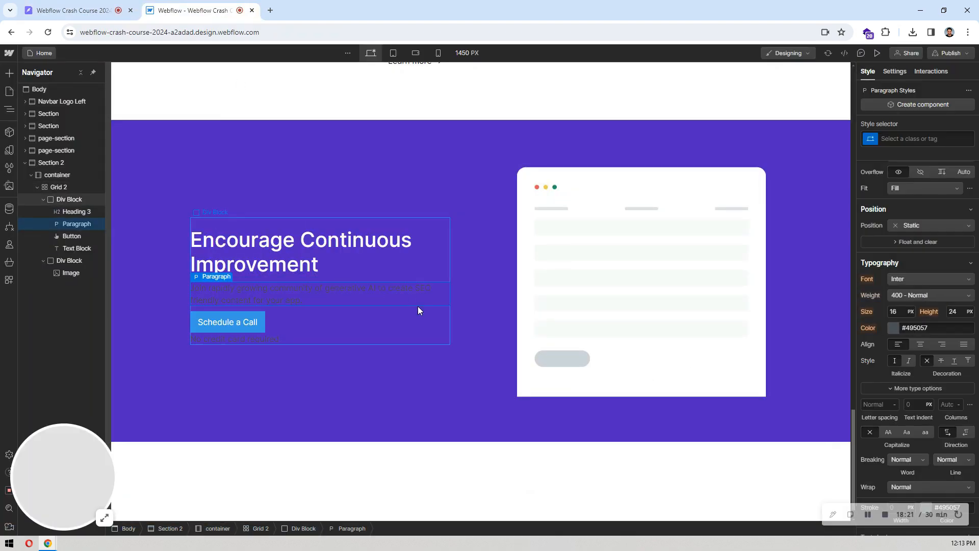
click(895, 329)
drag(859, 351, 855, 345)
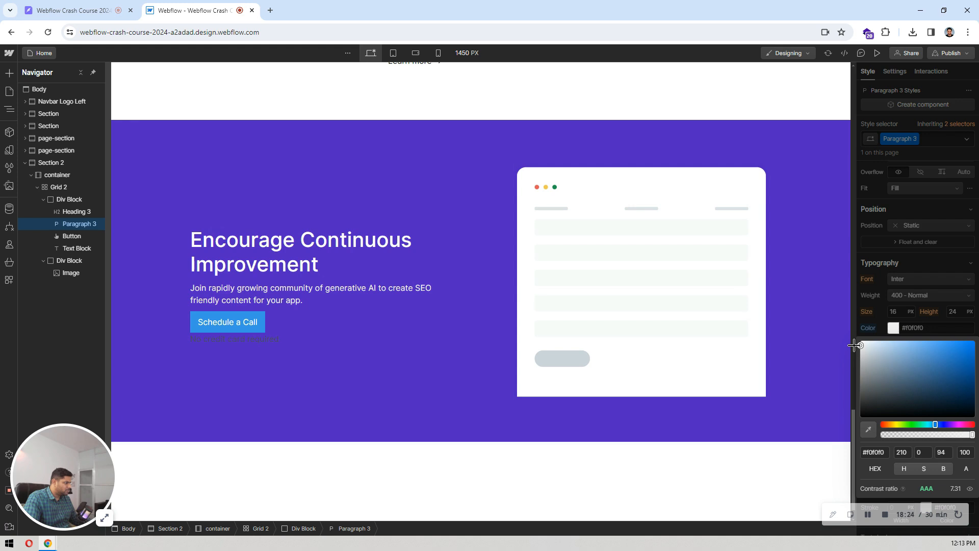
- Apply the existing Button class and its Large combo class to the Schedule a Call button
click(247, 320)
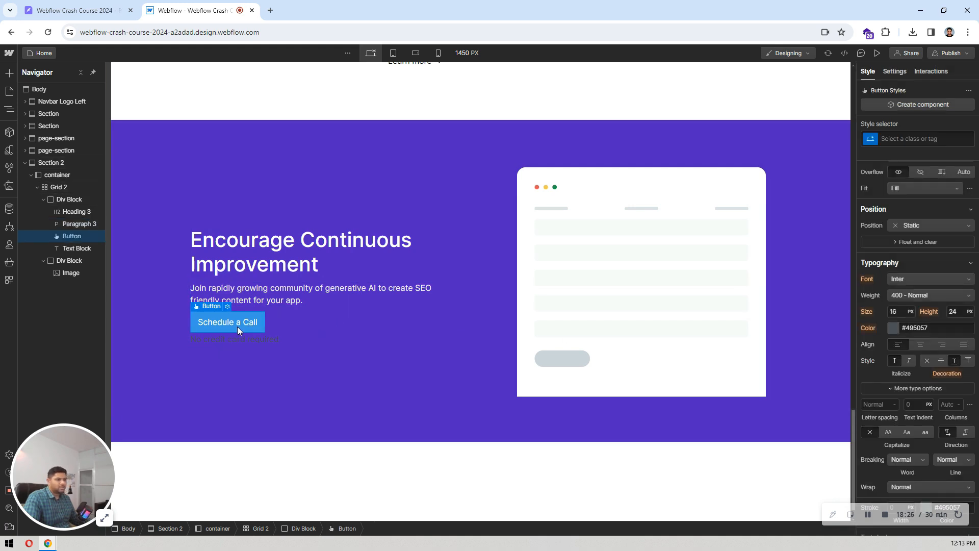
click(929, 140)
text(but)
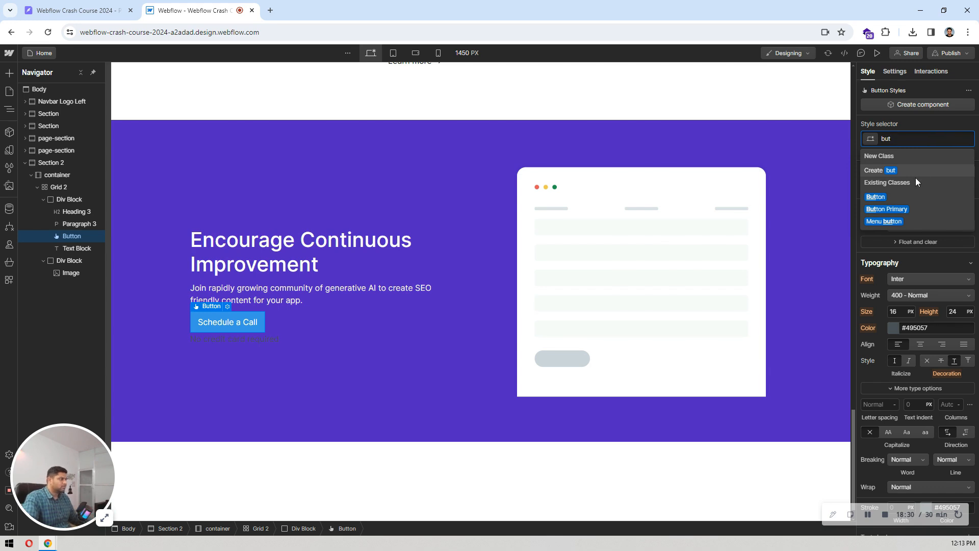
click(889, 197)
click(926, 141)
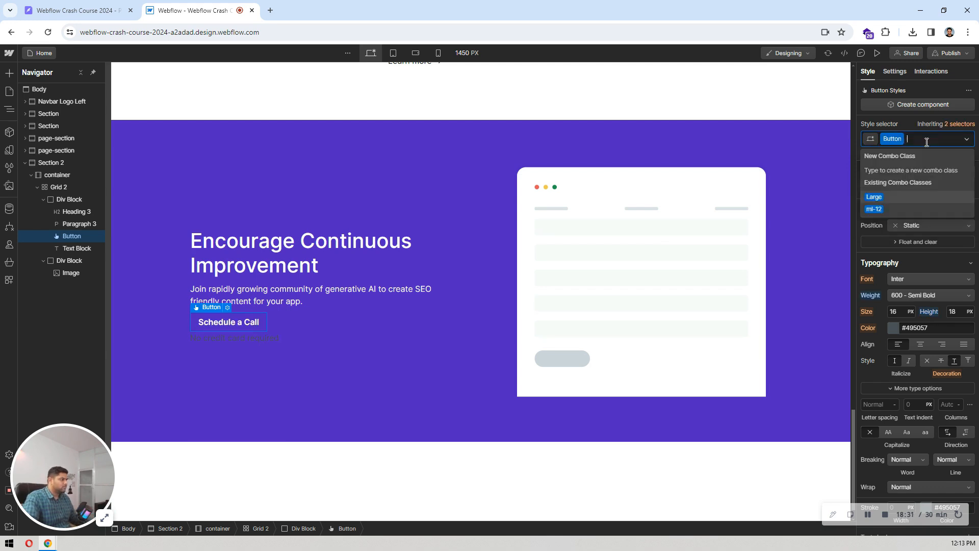
click(878, 197)
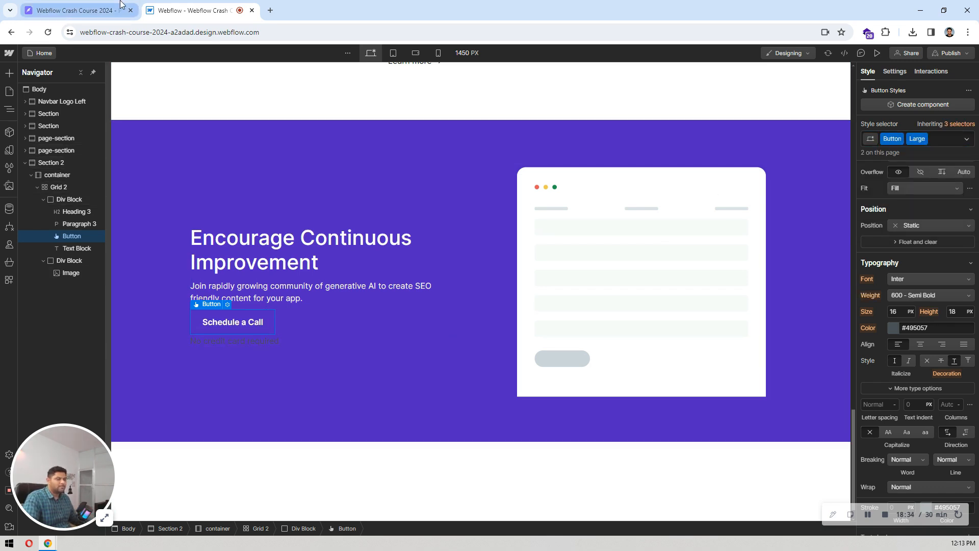
- Add a new combo class named "white" to the Schedule a Call button
mouse_move(123, 5)
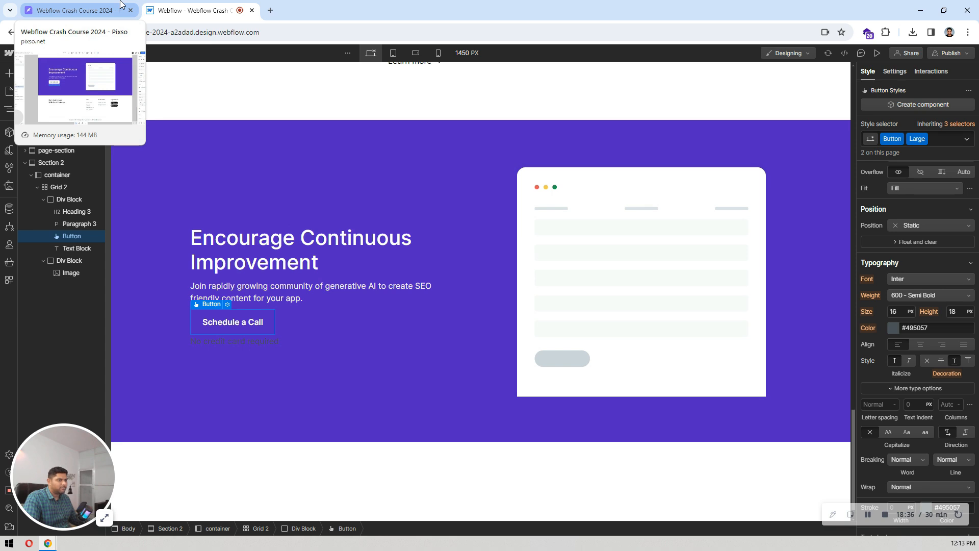
click(944, 137)
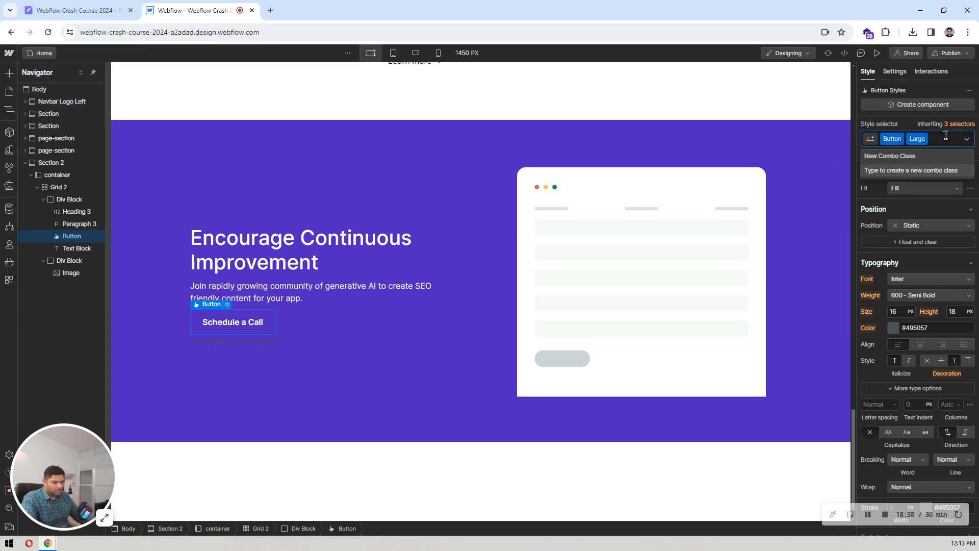
text(white)
key(Return)
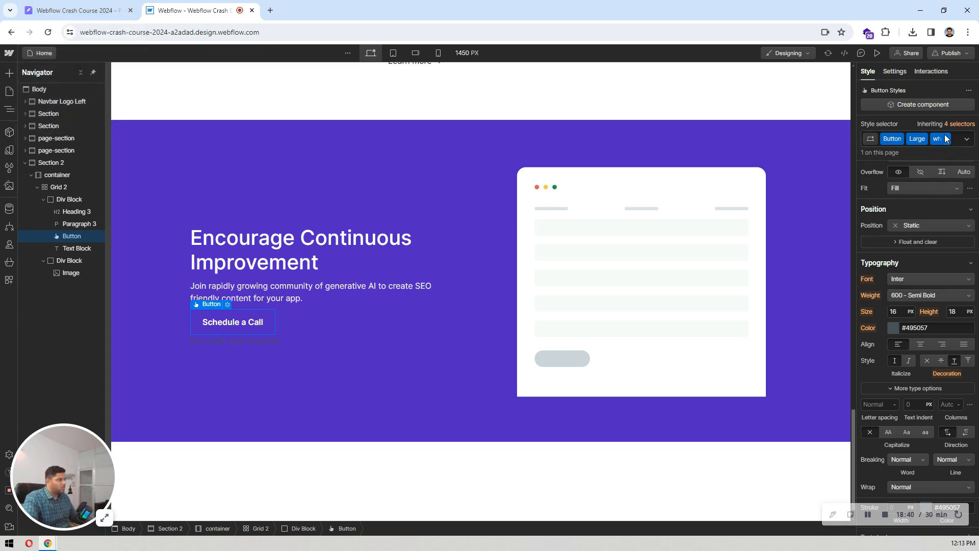
- Set the Schedule a Call button's background colour to white and its text colour to black
scroll(948, 402, down, 5)
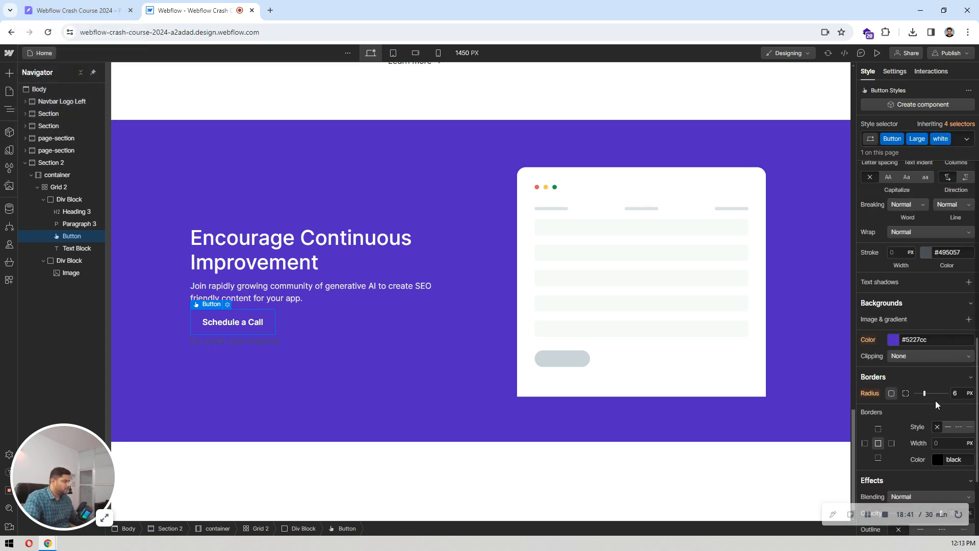
click(892, 340)
click(860, 353)
scroll(927, 298, up, 3)
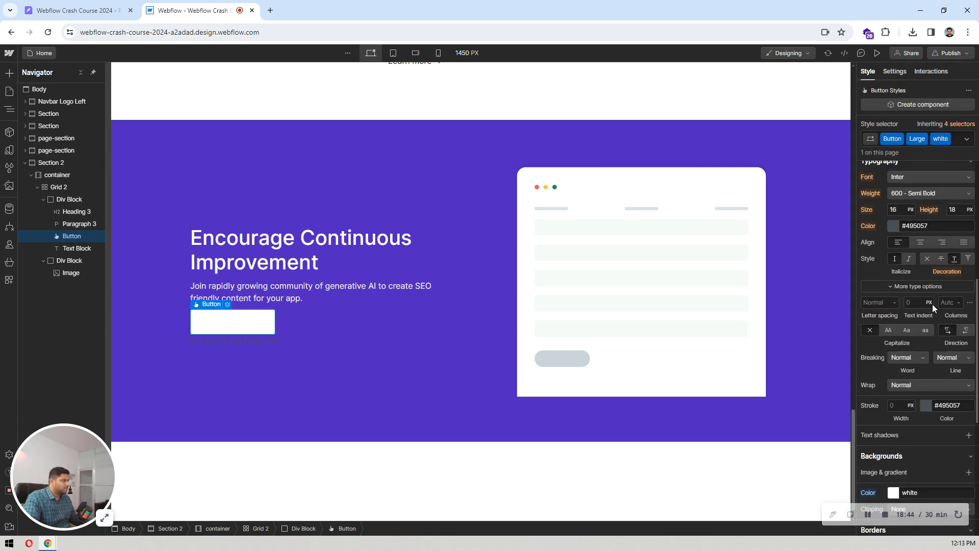
click(892, 228)
click(861, 314)
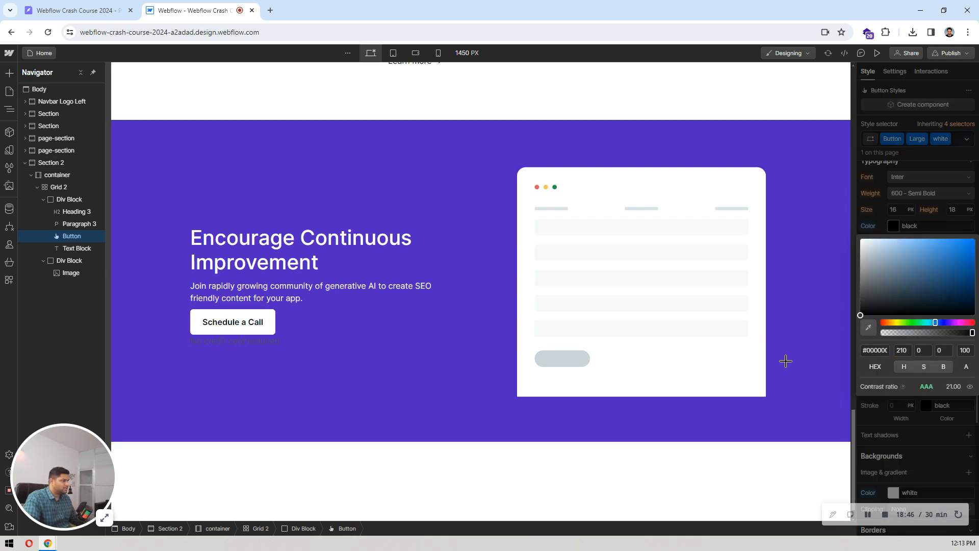
click(931, 185)
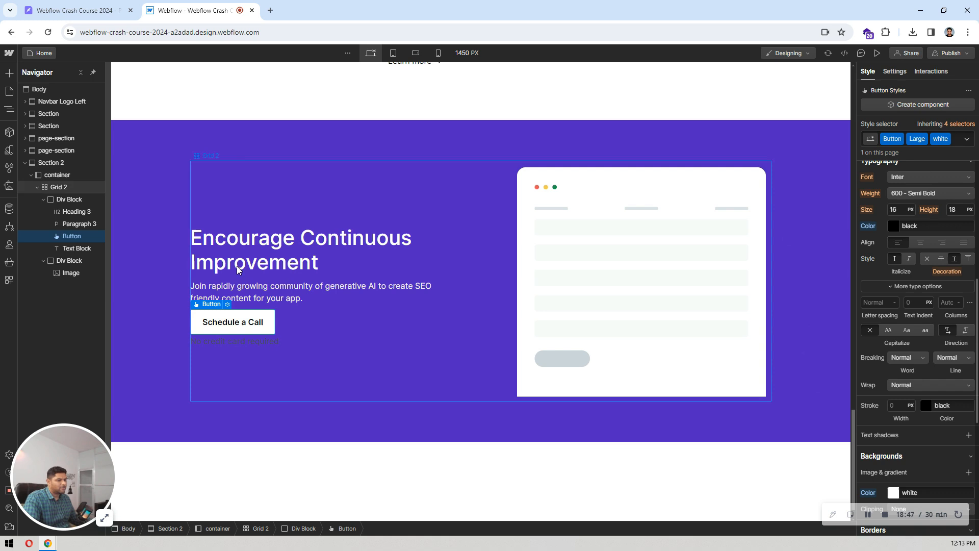
- Apply the existing Paragraph 3 class to the "No credit card required" text block
click(234, 221)
click(77, 10)
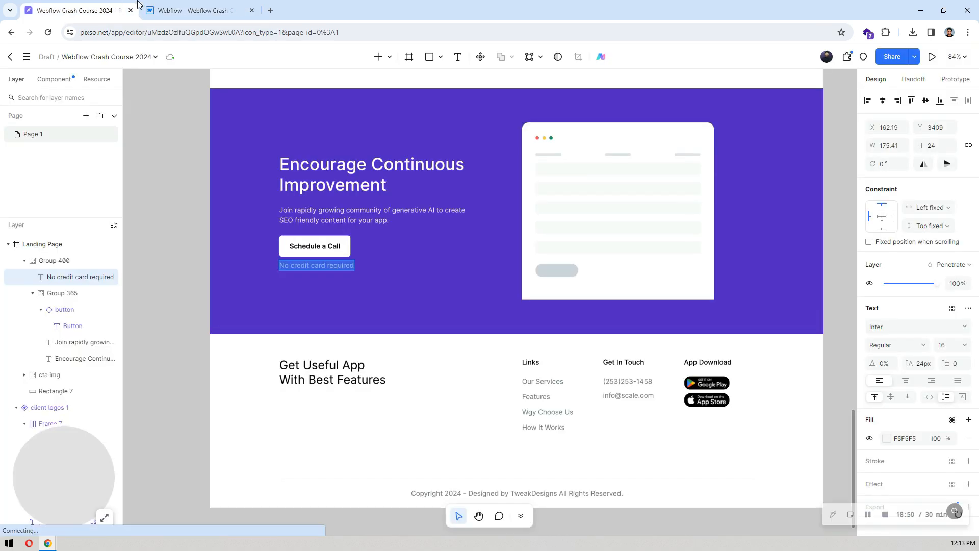
click(165, 2)
click(240, 337)
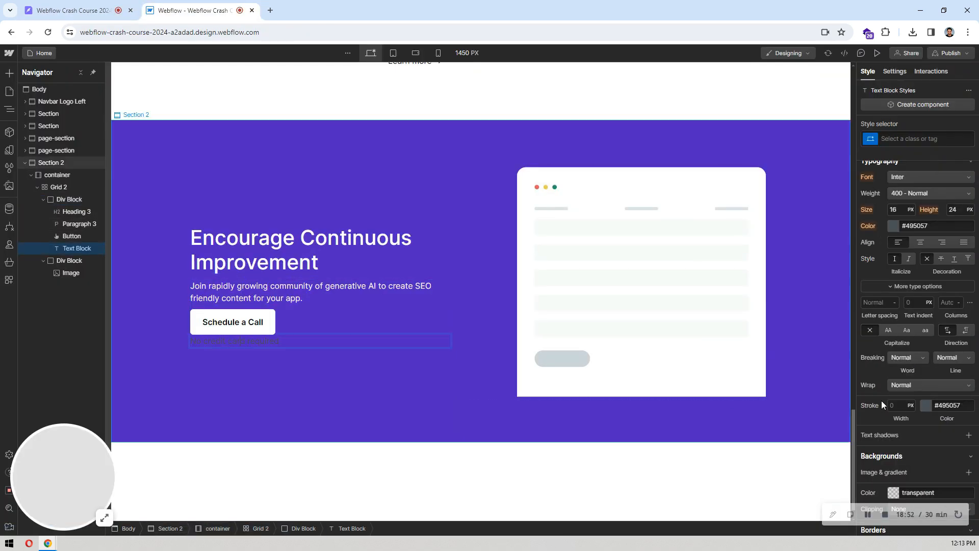
click(277, 285)
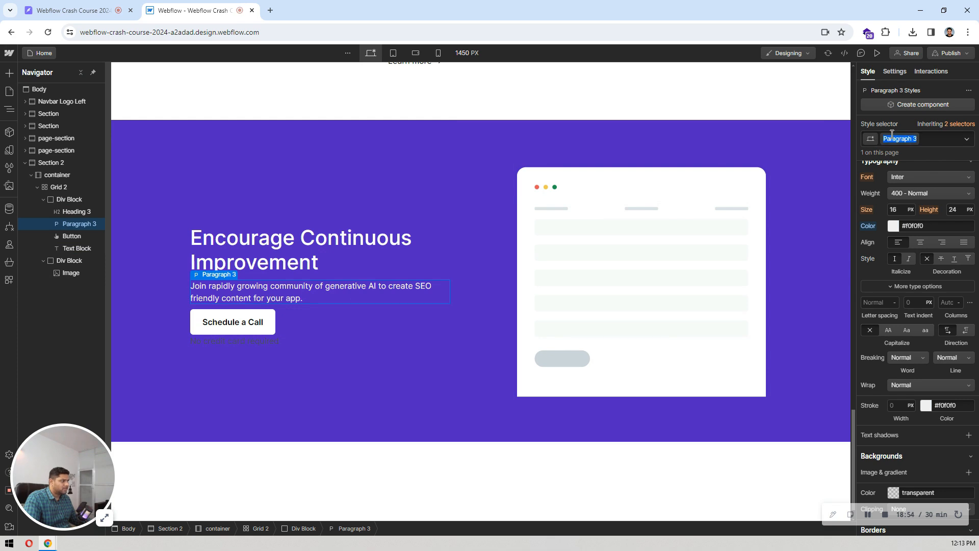
click(229, 338)
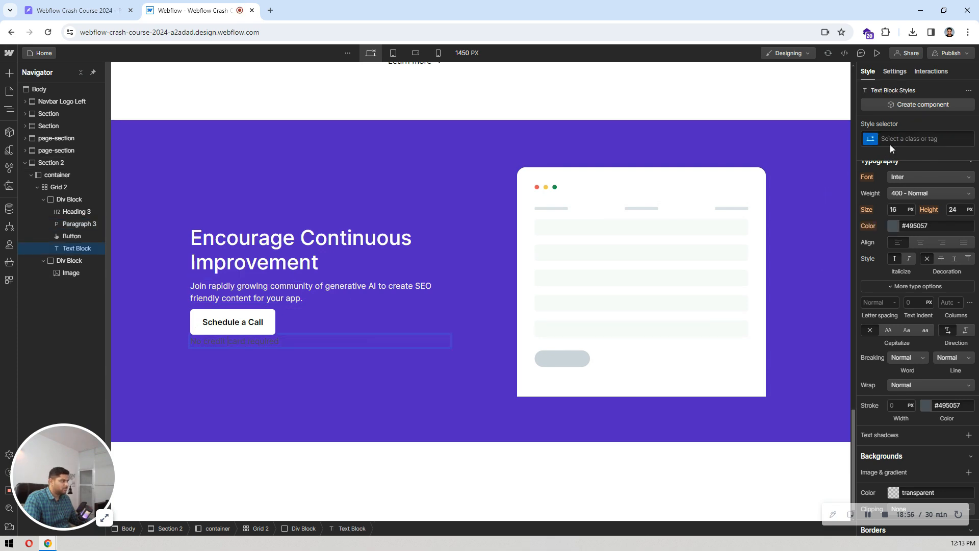
click(891, 140)
text(Paragraph 3)
click(889, 171)
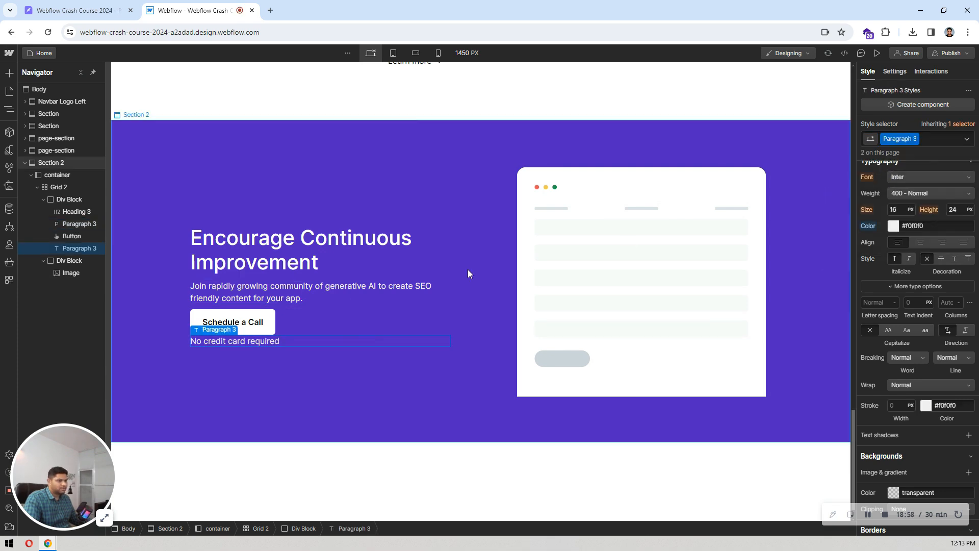
- Set the top margin of the "Encourage Continuous Improvement" heading to 0
click(295, 276)
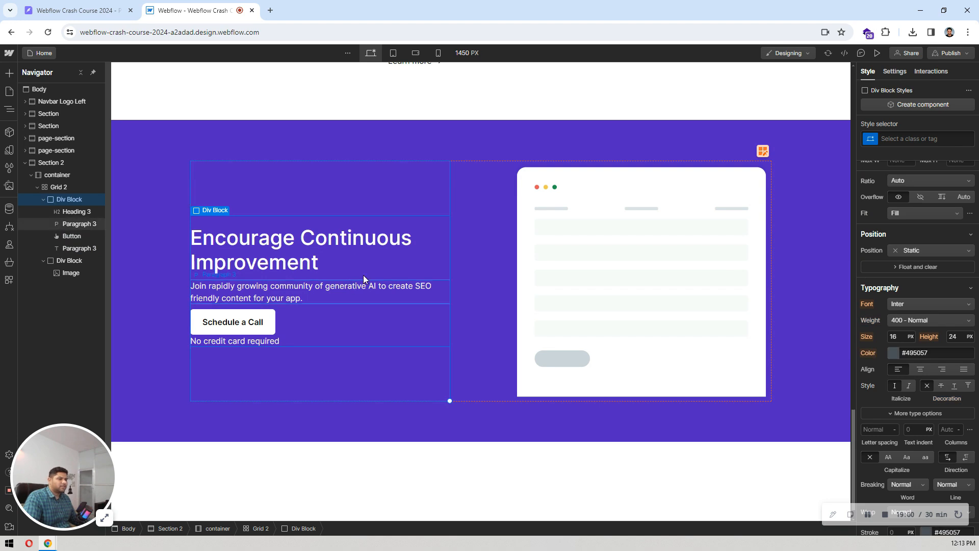
click(302, 261)
scroll(911, 248, up, 6)
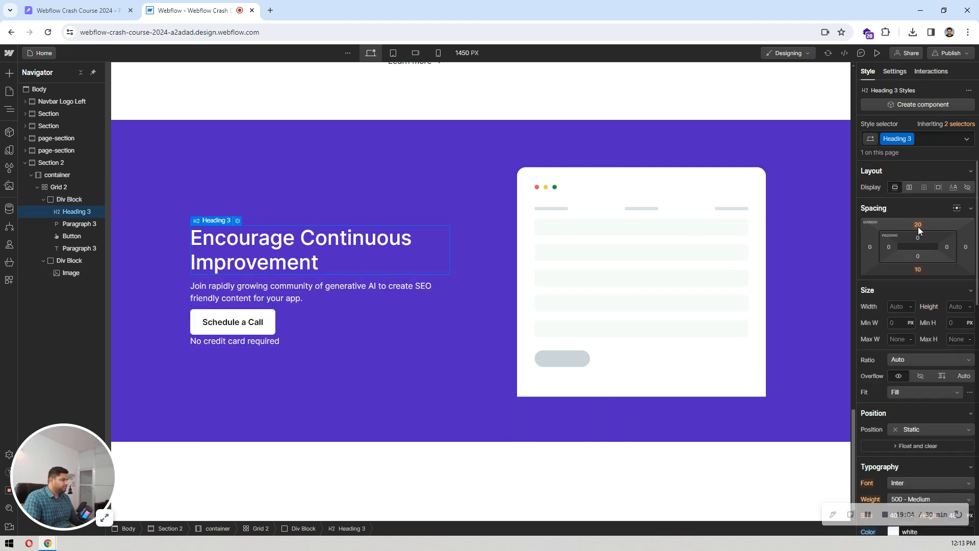
click(917, 226)
click(902, 258)
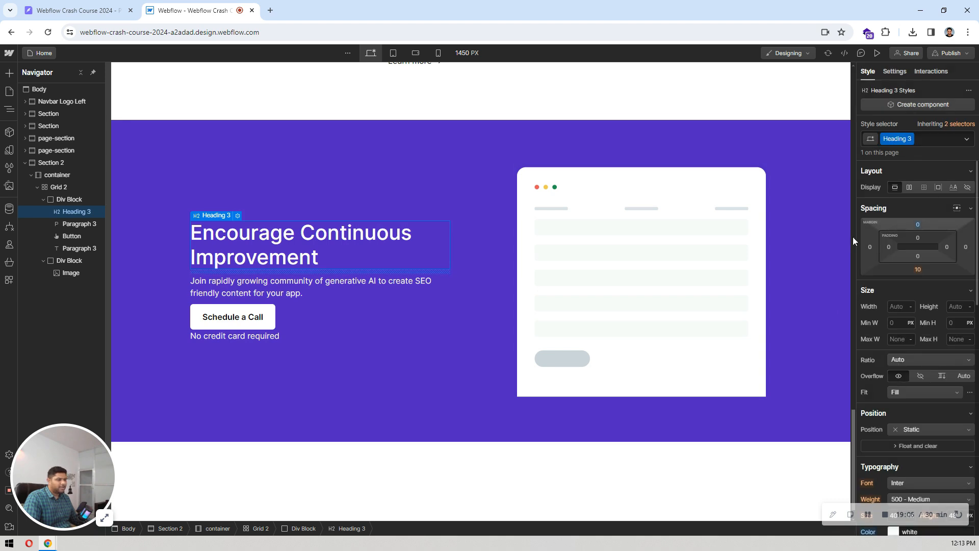
- Check the call-to-action text spacing in the Pixso design, and set the bottom margin of the Webflow heading to 24 px
click(122, 6)
click(386, 211)
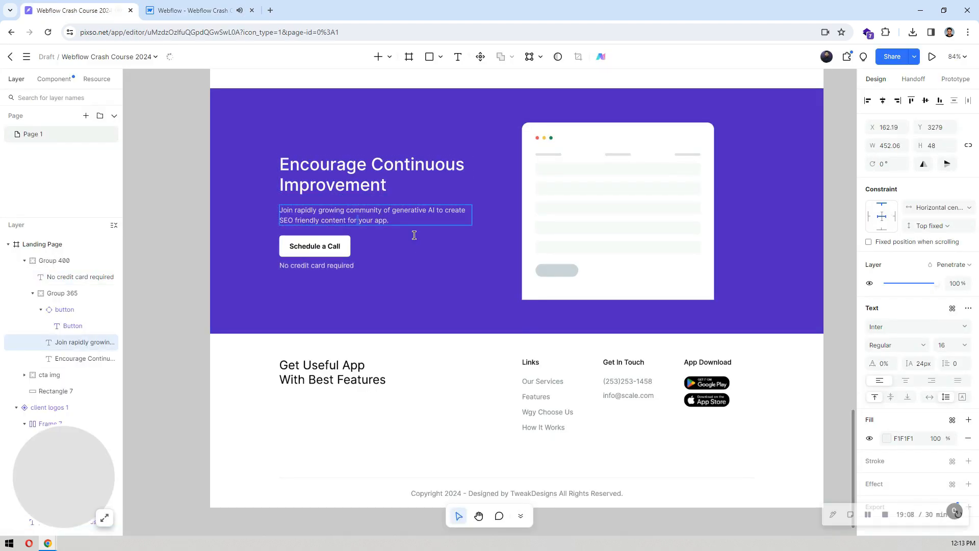
click(332, 246)
click(199, 10)
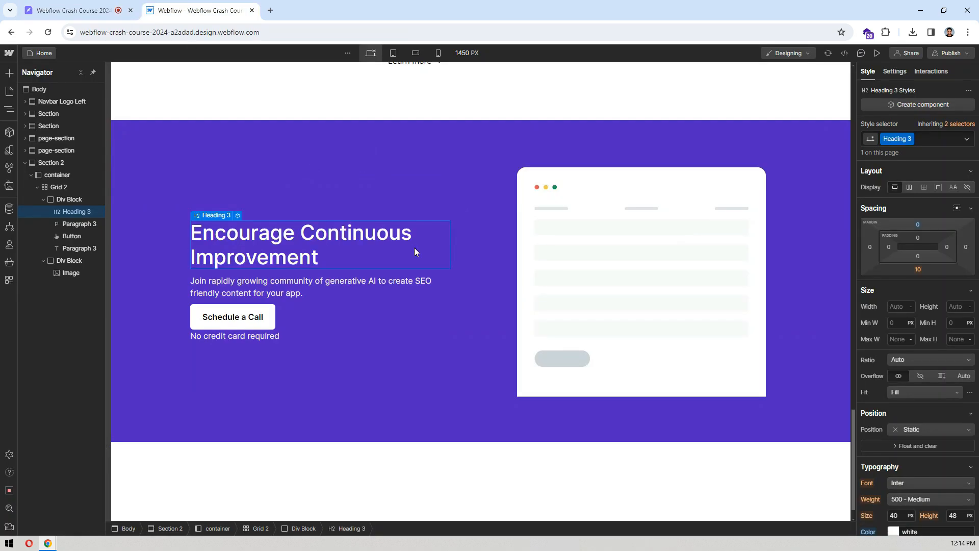
click(917, 268)
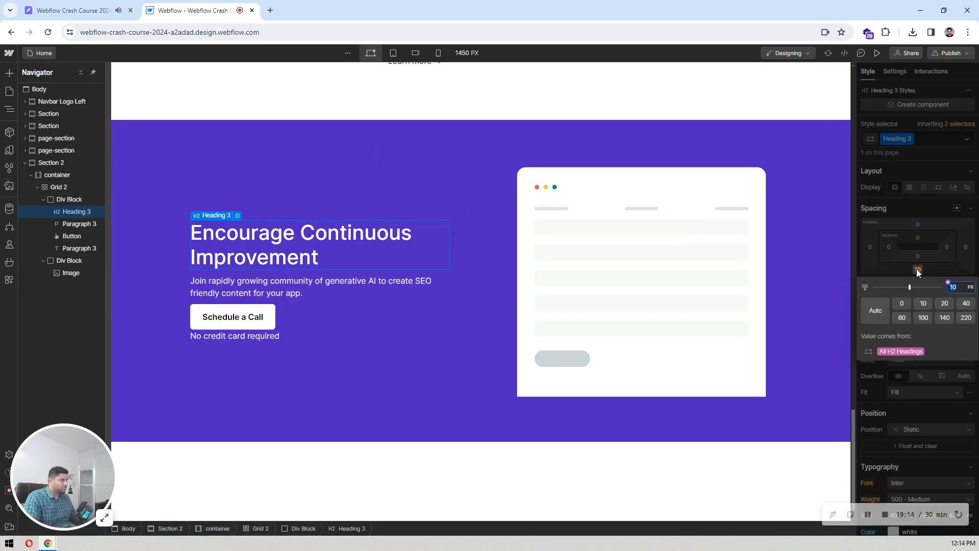
text(24)
key(Return)
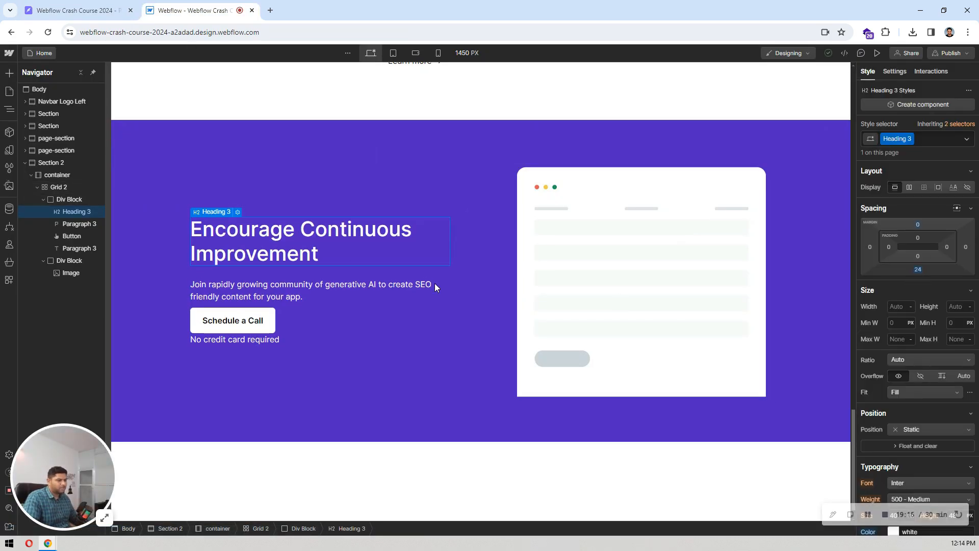
- Set the bottom margin of the Paragraph 3 text under the heading to 24 px
click(268, 283)
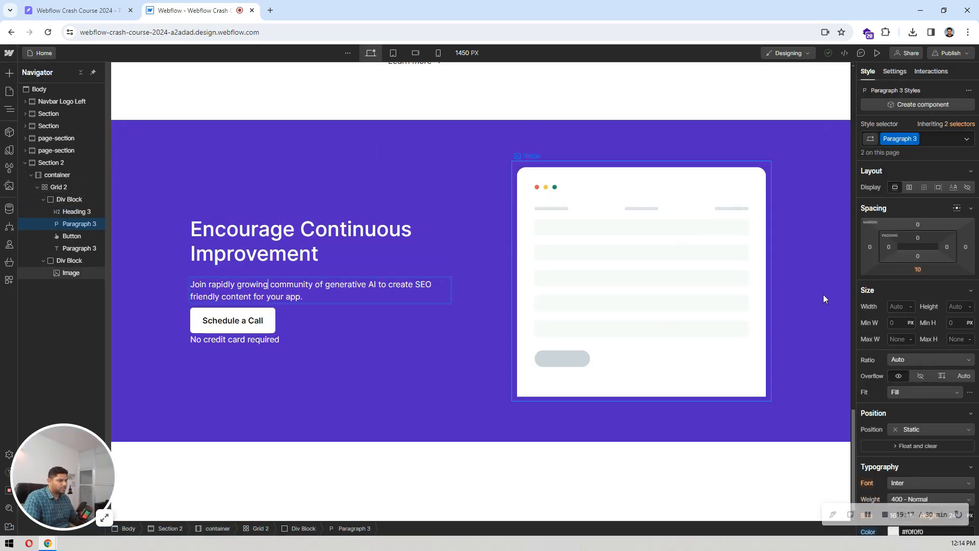
click(916, 269)
text(24)
key(Return)
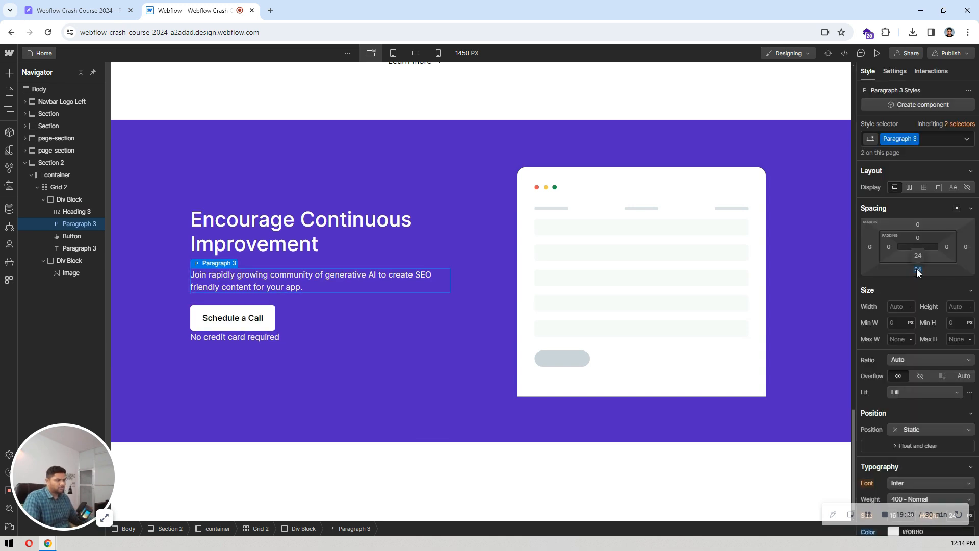
- Set the bottom margin of the "Encourage Continuous Improvement" heading to 16 px
click(77, 211)
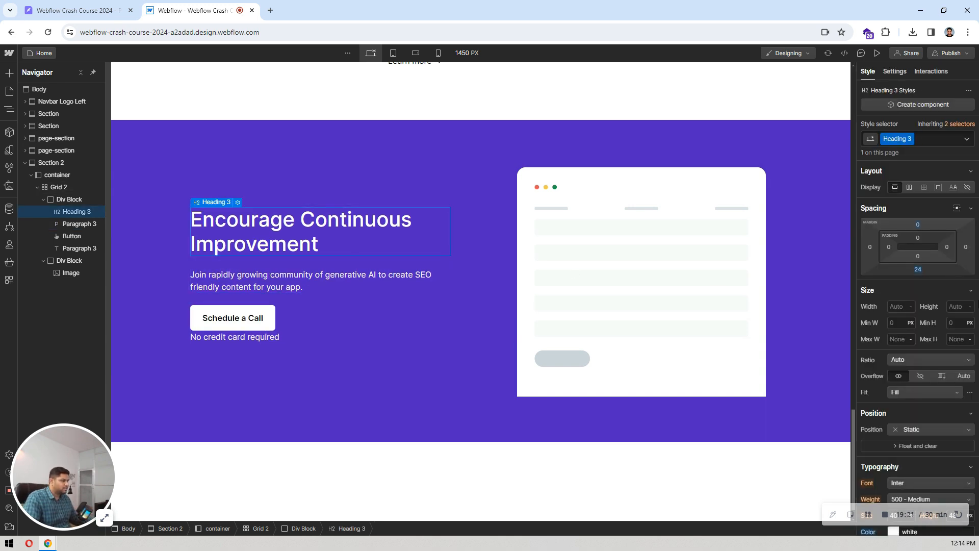
click(918, 269)
text(16)
key(Return)
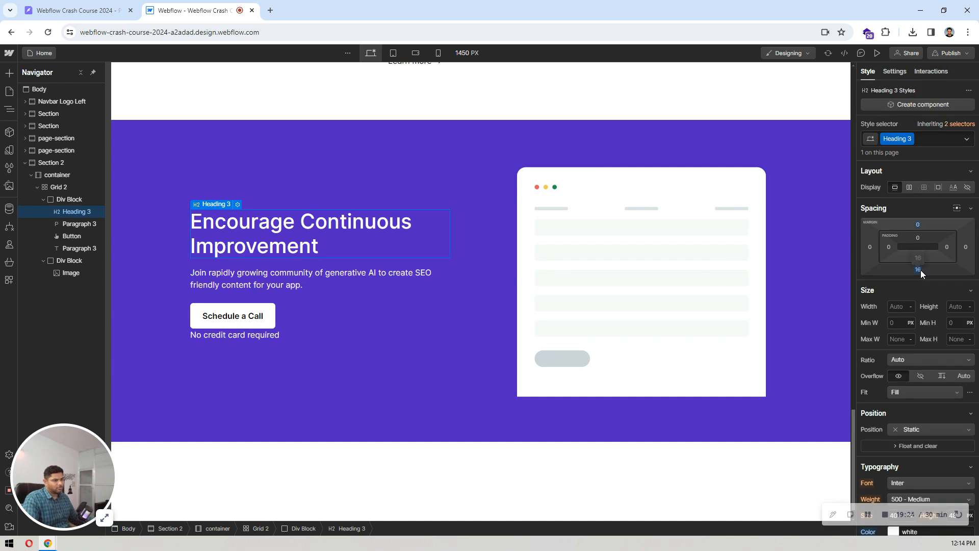
click(250, 321)
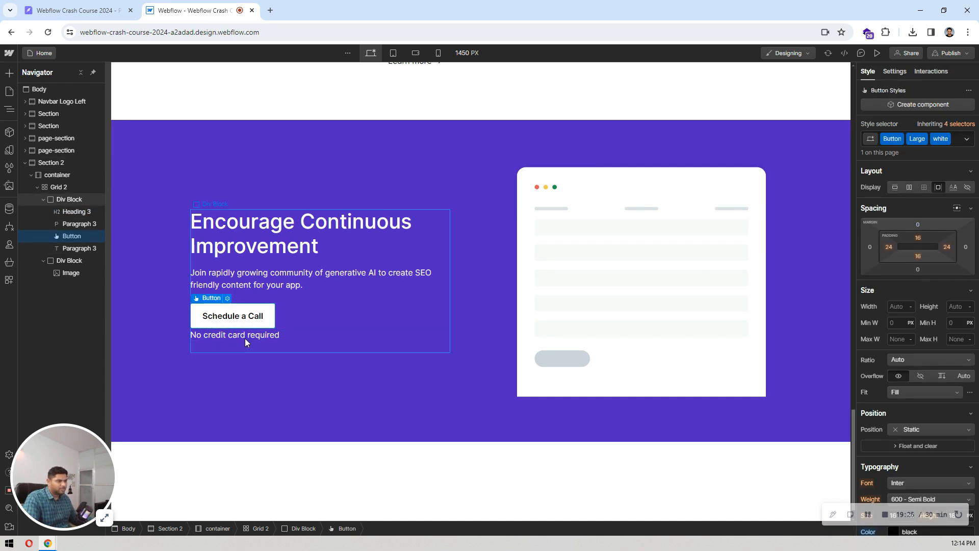
click(244, 342)
click(245, 333)
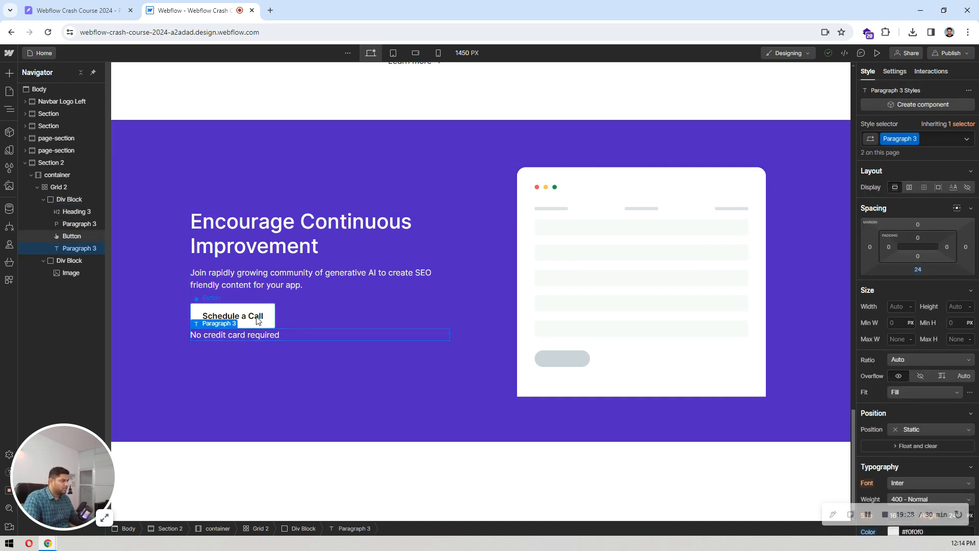
click(257, 320)
click(259, 338)
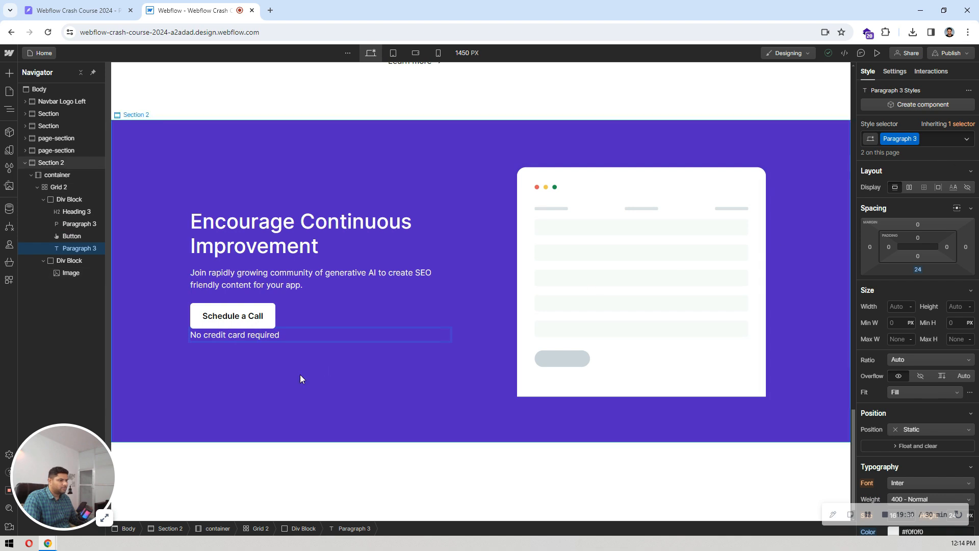
click(270, 346)
click(272, 336)
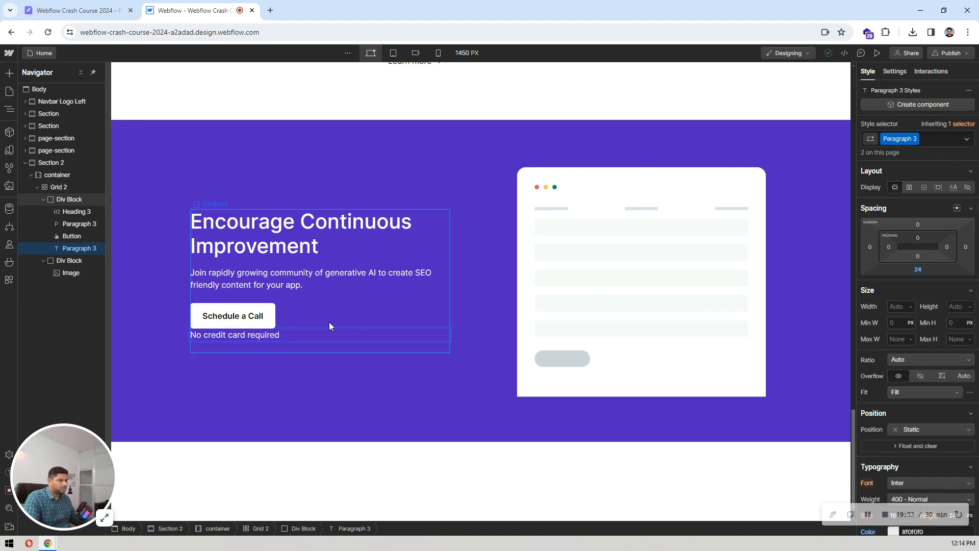
click(283, 323)
click(273, 334)
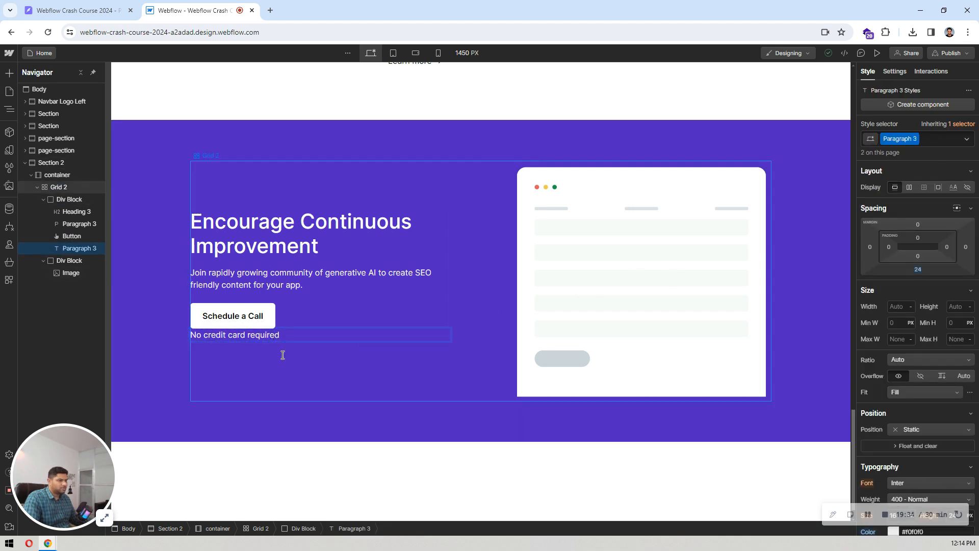
click(267, 360)
- Add a combo class "mb-0" to the "No credit card required" text block and set its bottom margin to 0
click(279, 335)
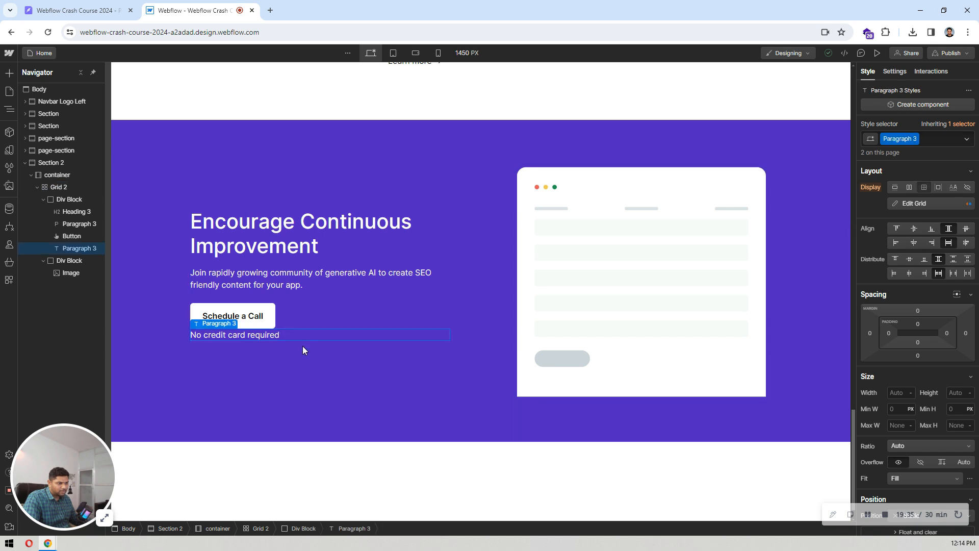
click(928, 137)
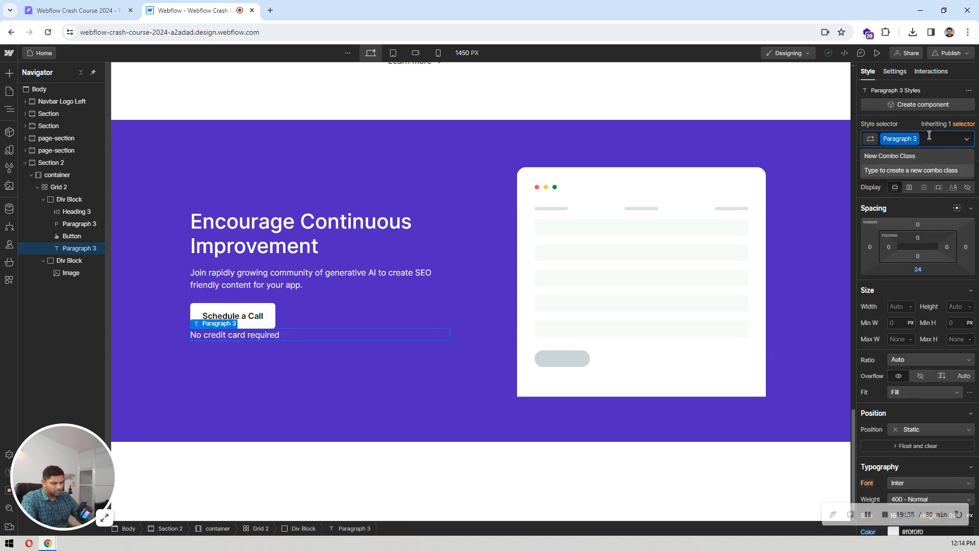
text(mb-0)
key(Return)
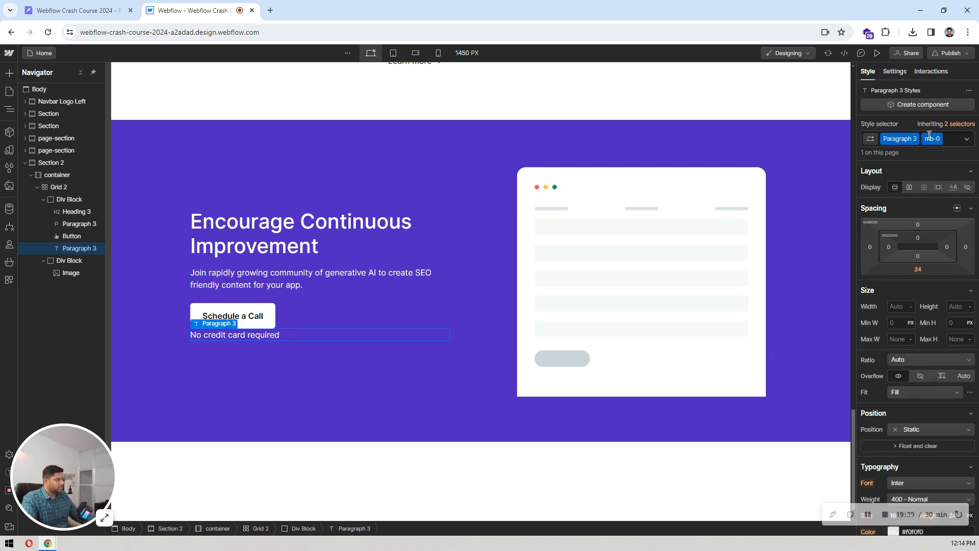
click(918, 270)
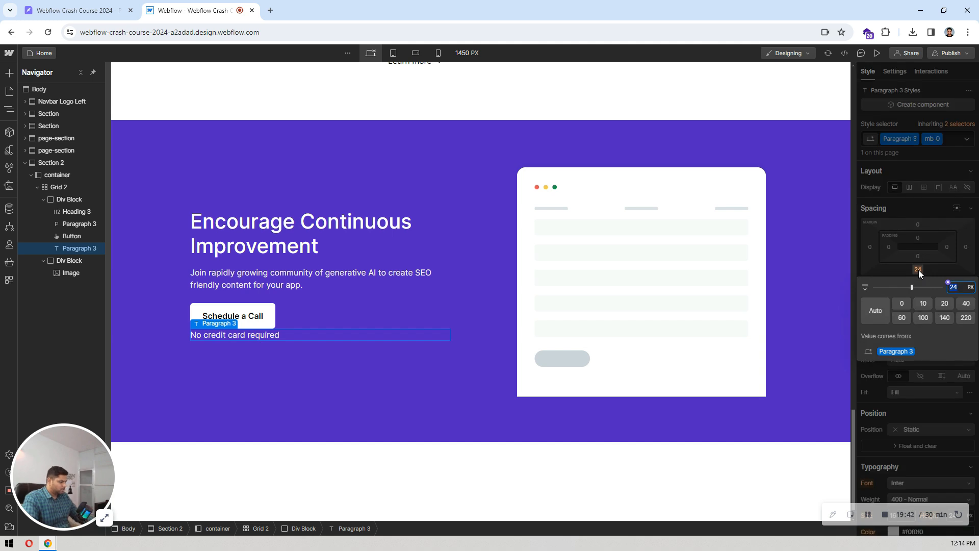
text(0)
key(Return)
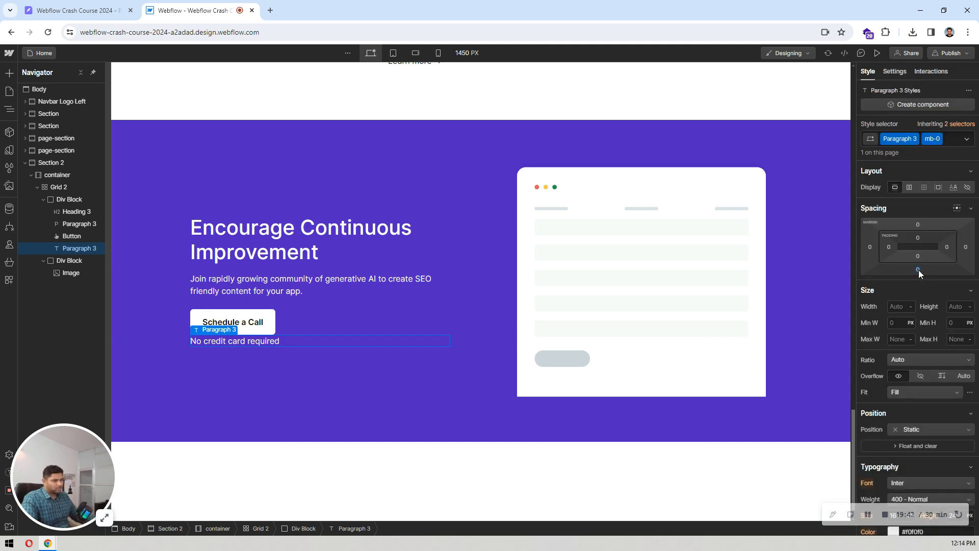
- Set the top margin of the "No credit card required" text block to 8 px
click(917, 225)
text(16)
key(Return)
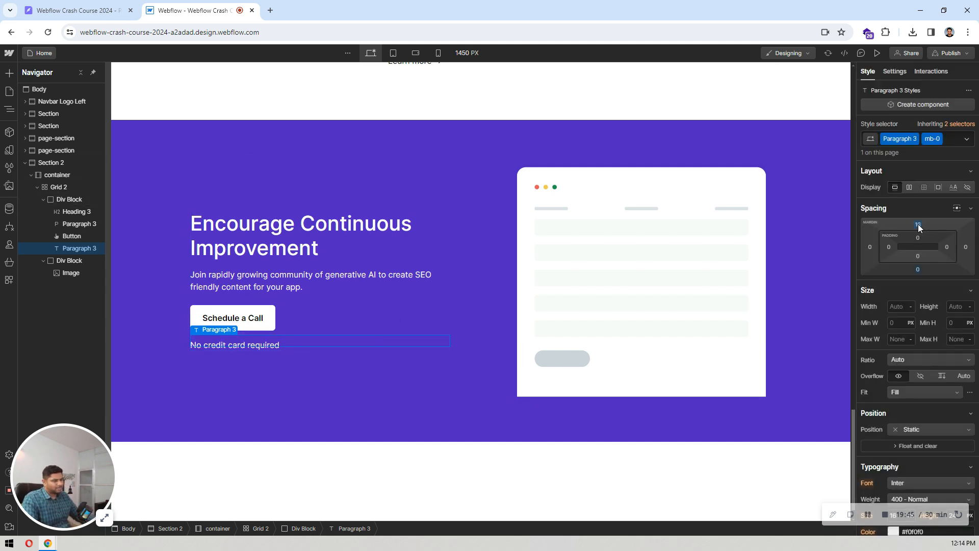
click(917, 225)
text(0)
key(Return)
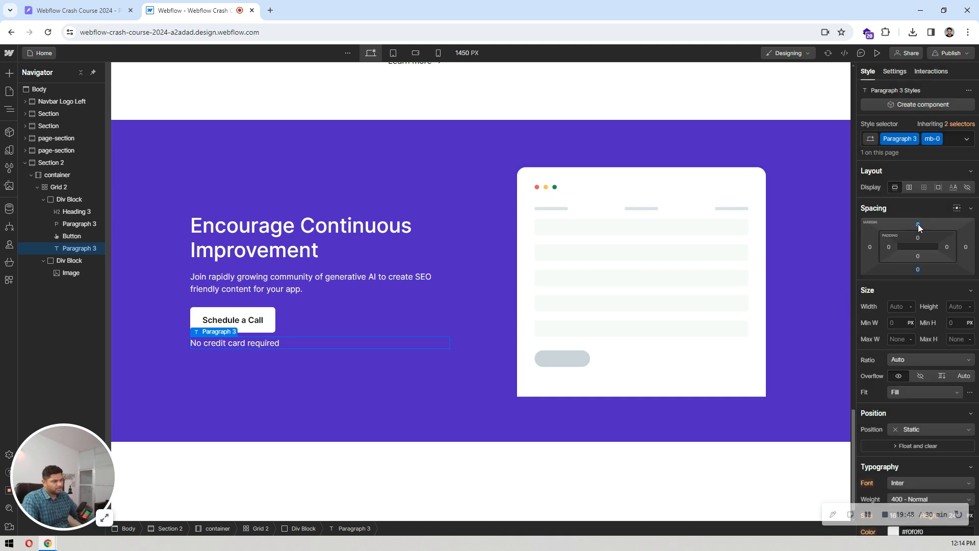
click(486, 221)
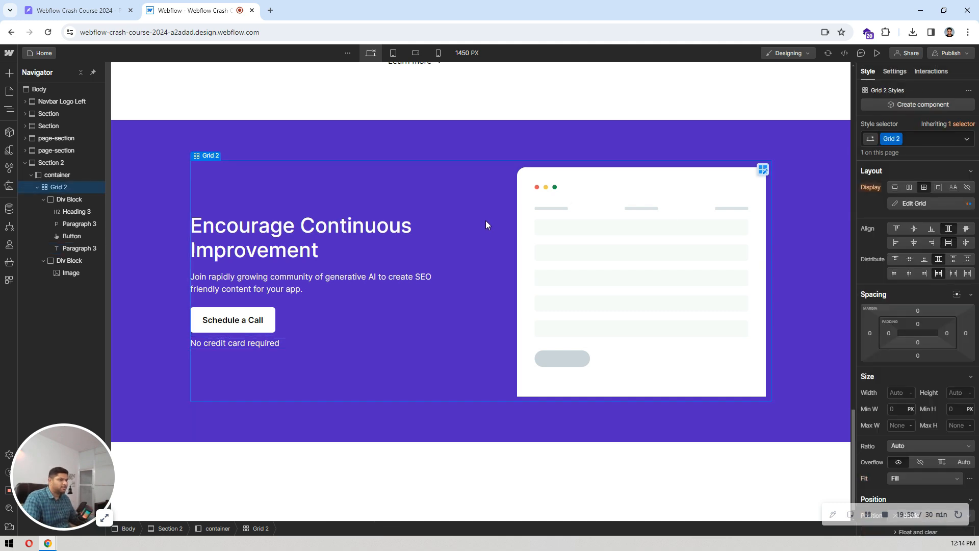
- Compare the call-to-action section with the Pixso design, and review the sections above it on the Webflow page
click(117, 4)
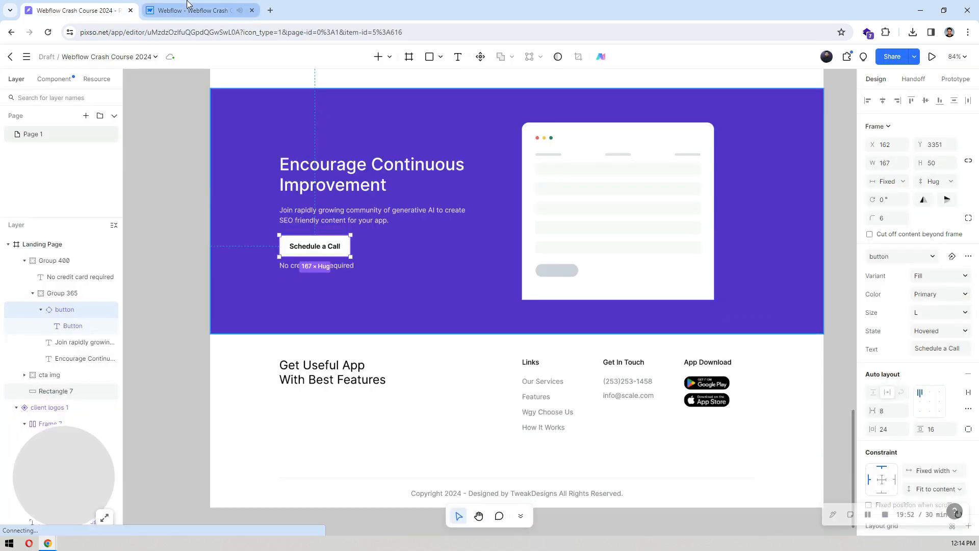
click(188, 4)
click(404, 107)
scroll(406, 109, up, 2)
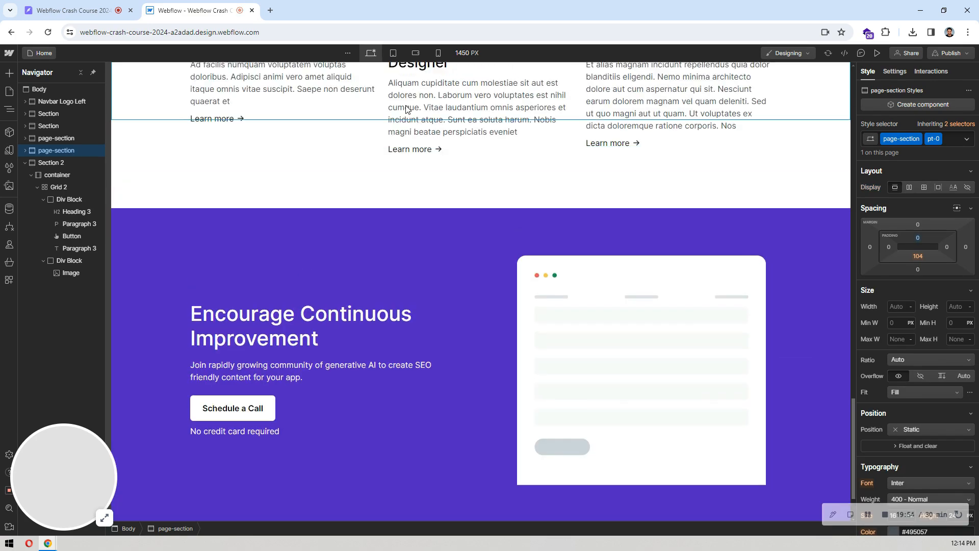
scroll(405, 109, up, 6)
scroll(406, 108, down, 8)
scroll(405, 108, up, 6)
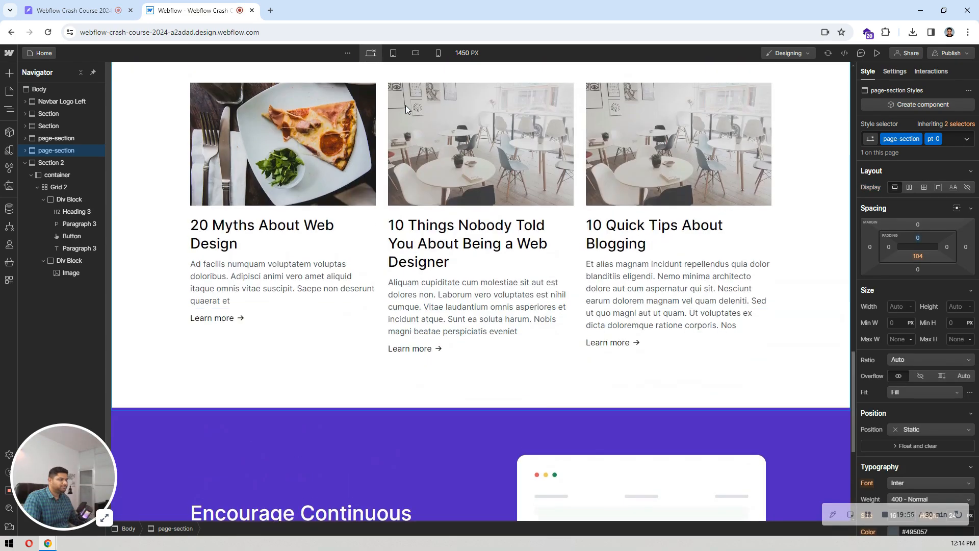
scroll(405, 106, up, 12)
scroll(405, 106, down, 6)
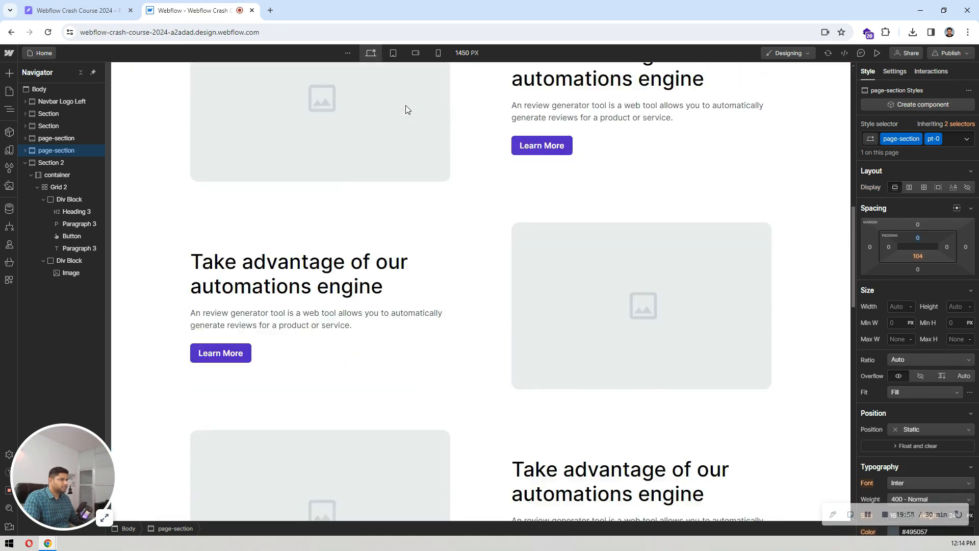
scroll(406, 108, down, 5)
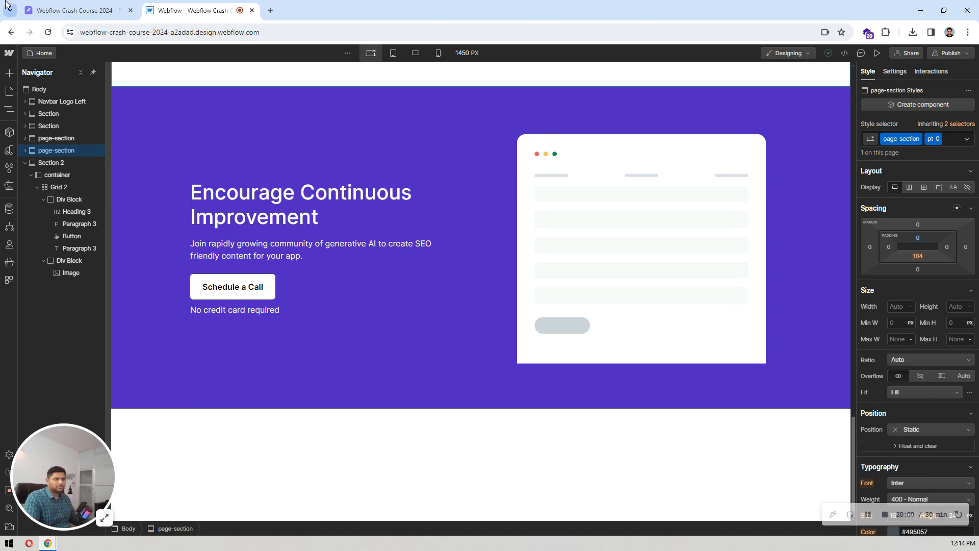
- Examine the footer below the purple section in the Pixso design, and return to Webflow
click(77, 10)
scroll(412, 461, down, 2)
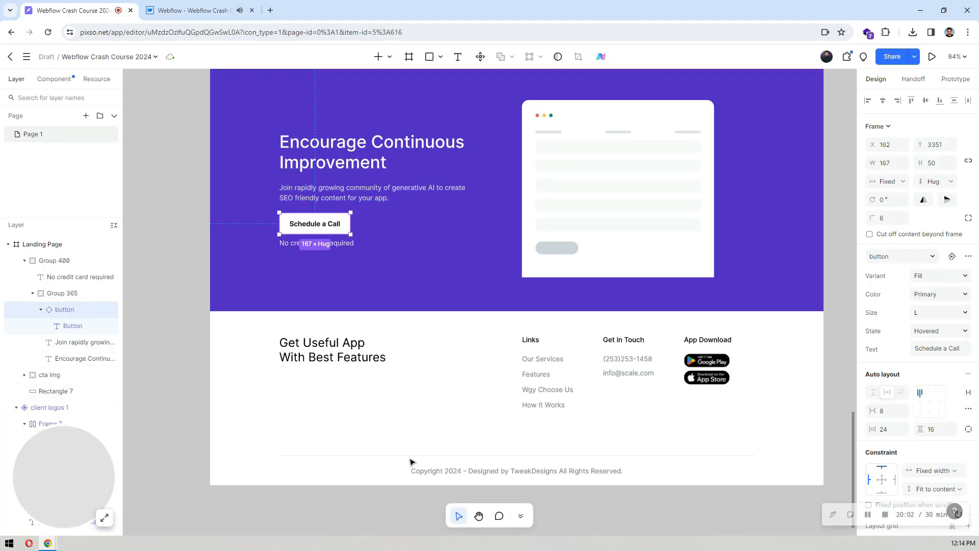
click(664, 500)
drag(665, 500, 659, 435)
click(169, 10)
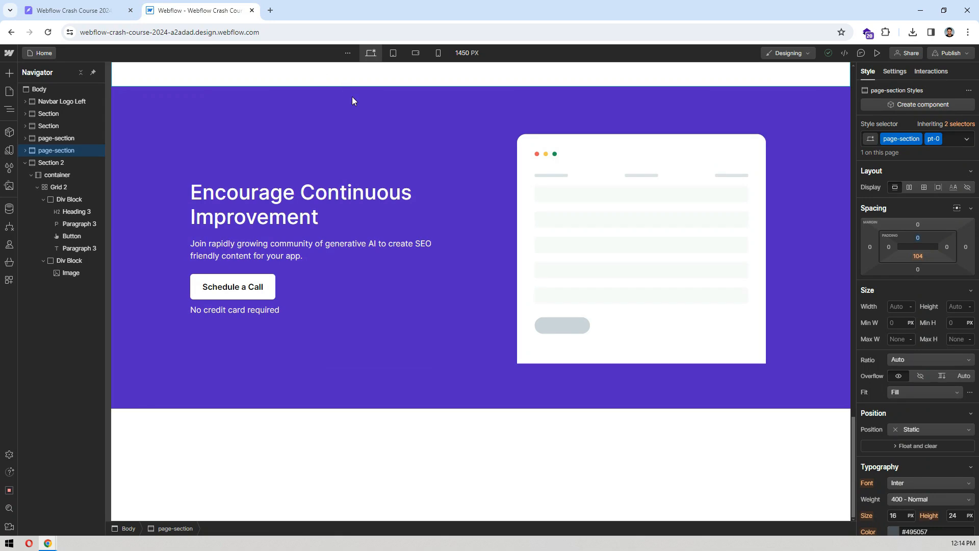
- Collapse the element tree, select Section 2, and browse the Starter library of prebuilt layouts
click(80, 72)
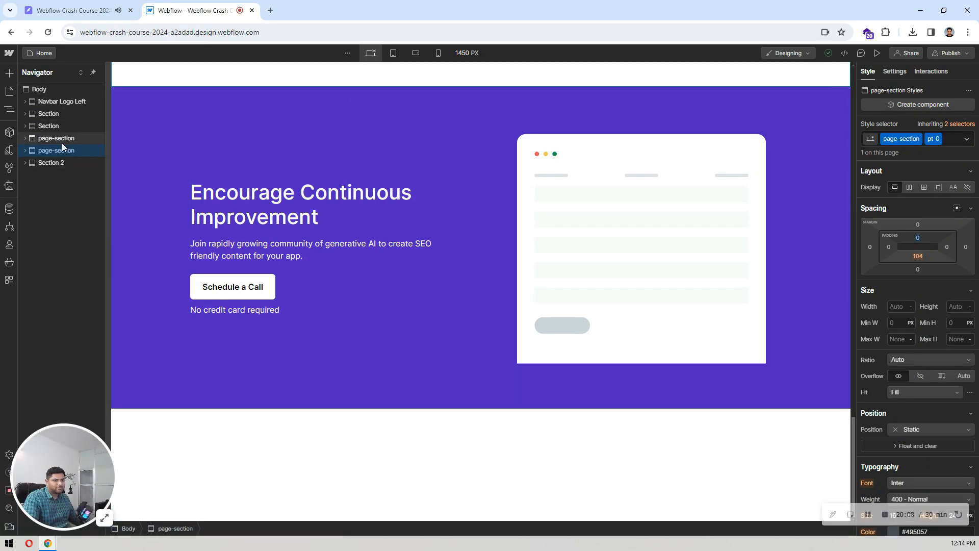
click(59, 162)
click(10, 74)
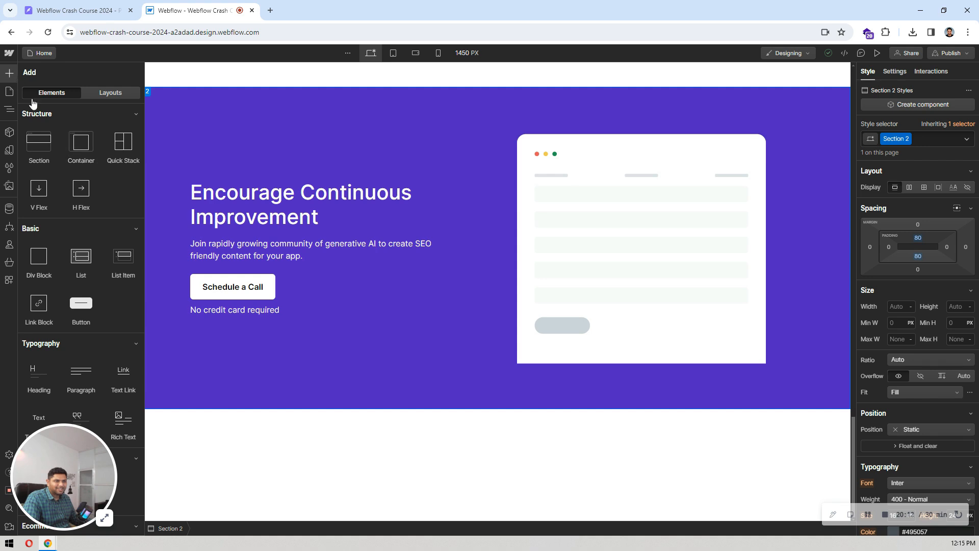
click(109, 92)
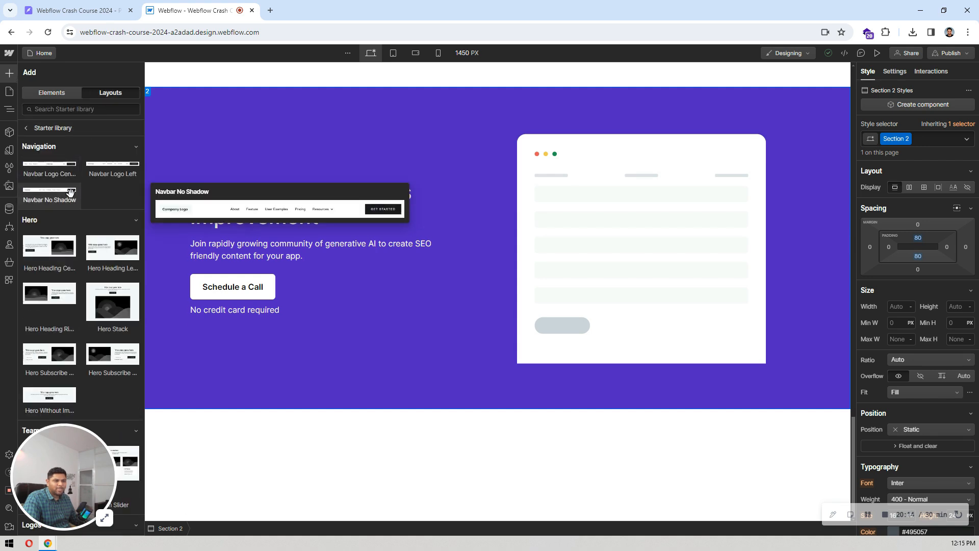
scroll(73, 177, down, 5)
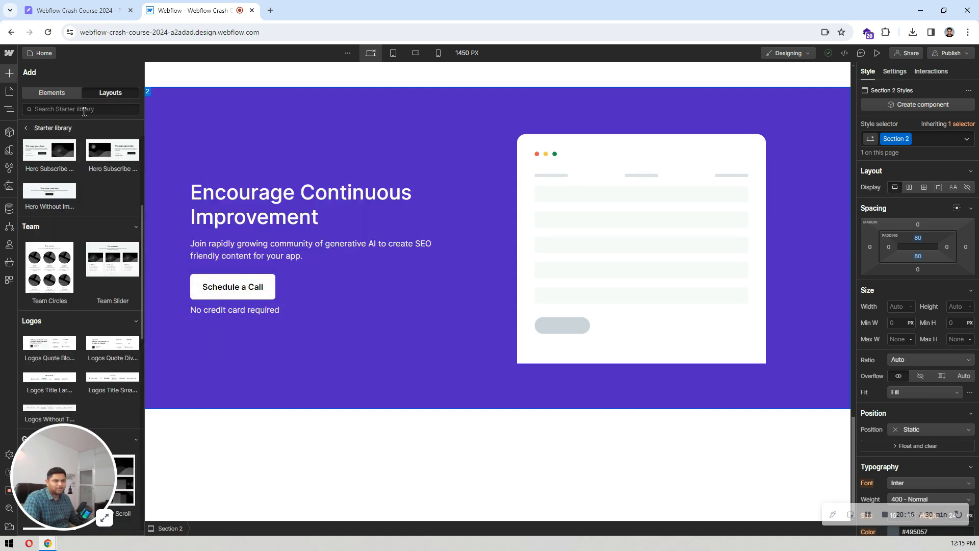
scroll(85, 188, down, 10)
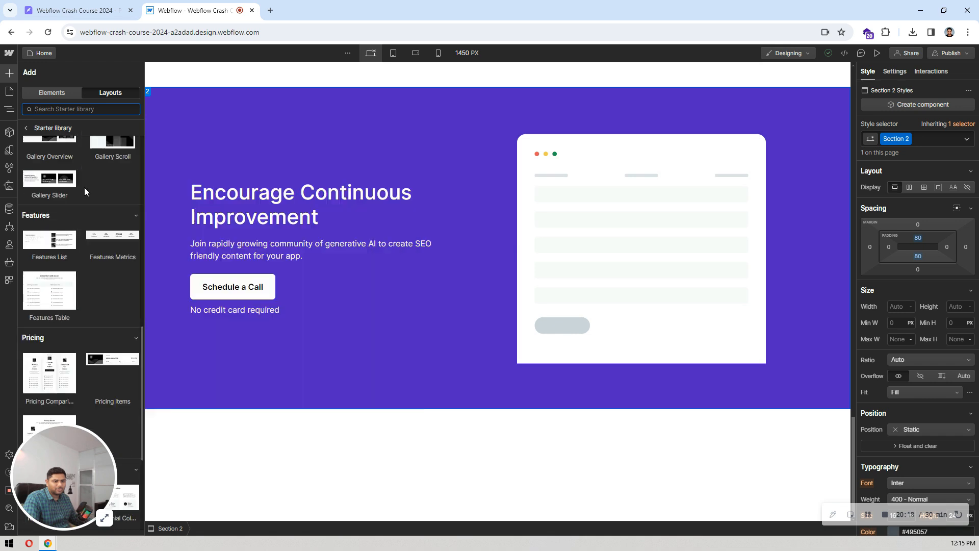
scroll(84, 187, down, 2)
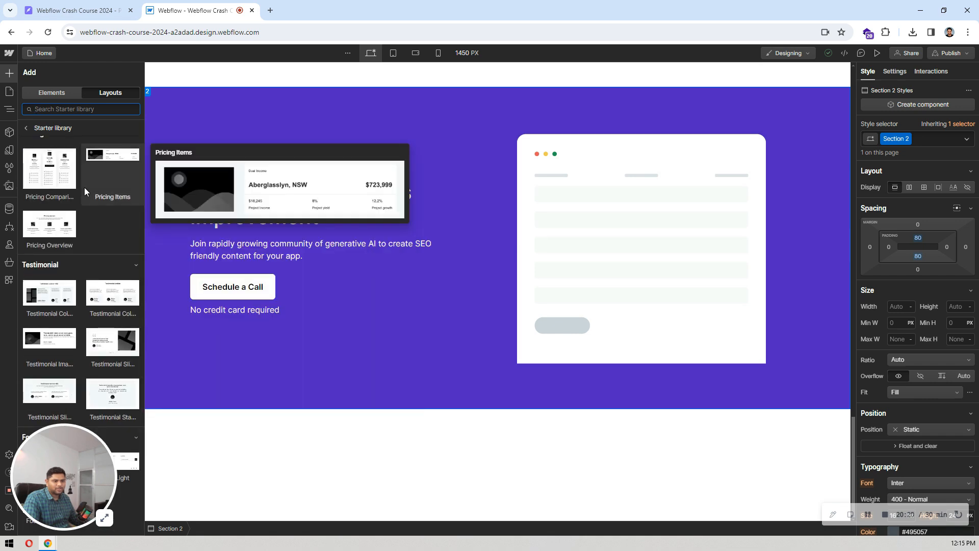
mouse_move(74, 286)
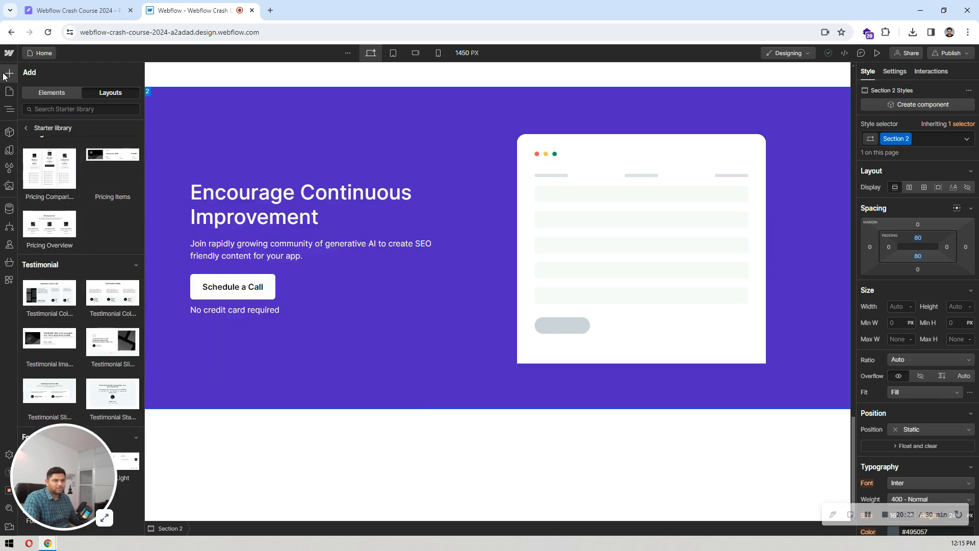
- Search for the Footer Light layout from the Starter library and add it at the end of the page body
click(470, 433)
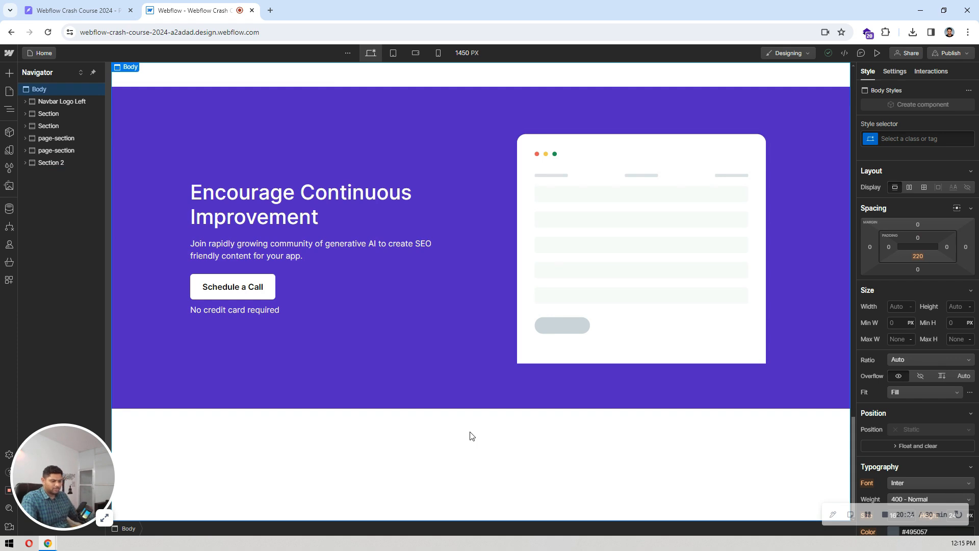
key(ctrl+k)
text(foot)
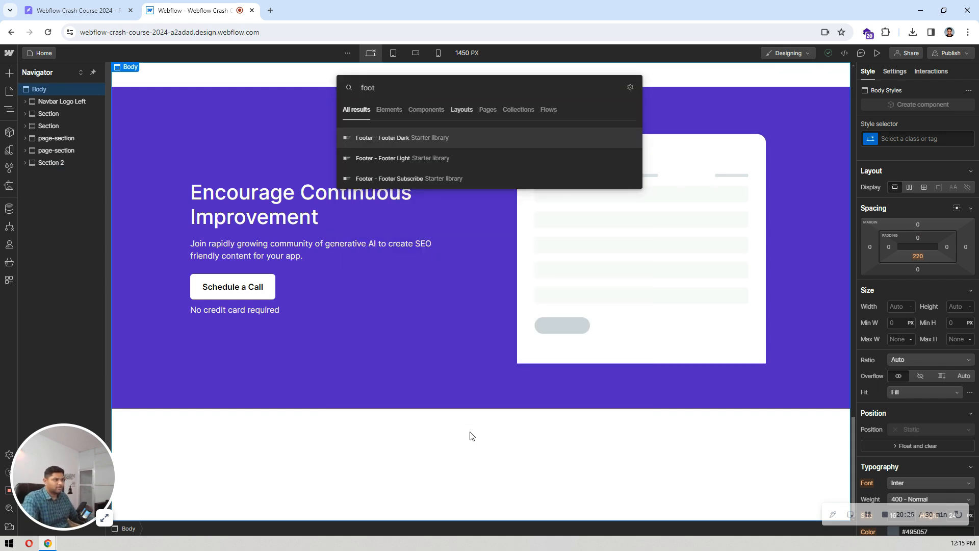
click(410, 158)
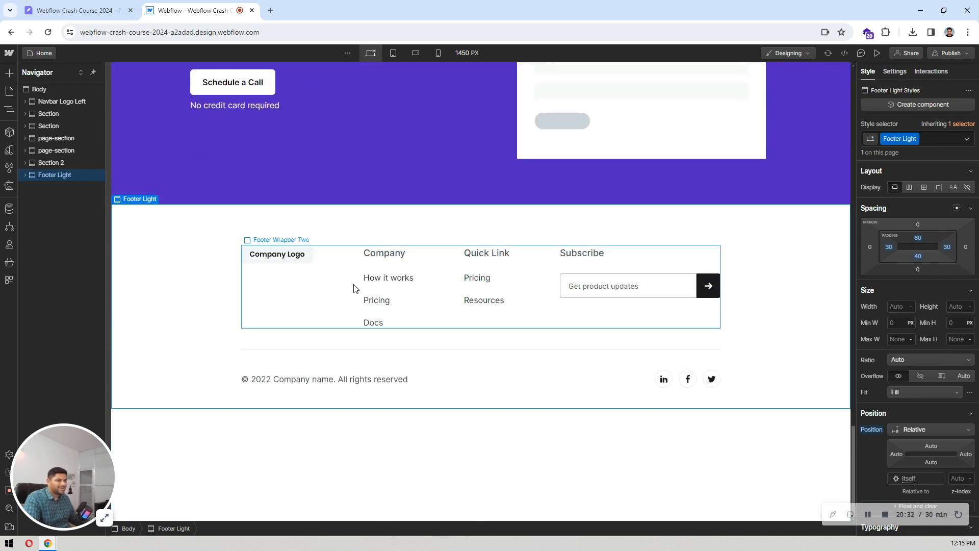
- Replace the Container 2 class on the footer's inner div with the existing container class
click(347, 285)
click(82, 186)
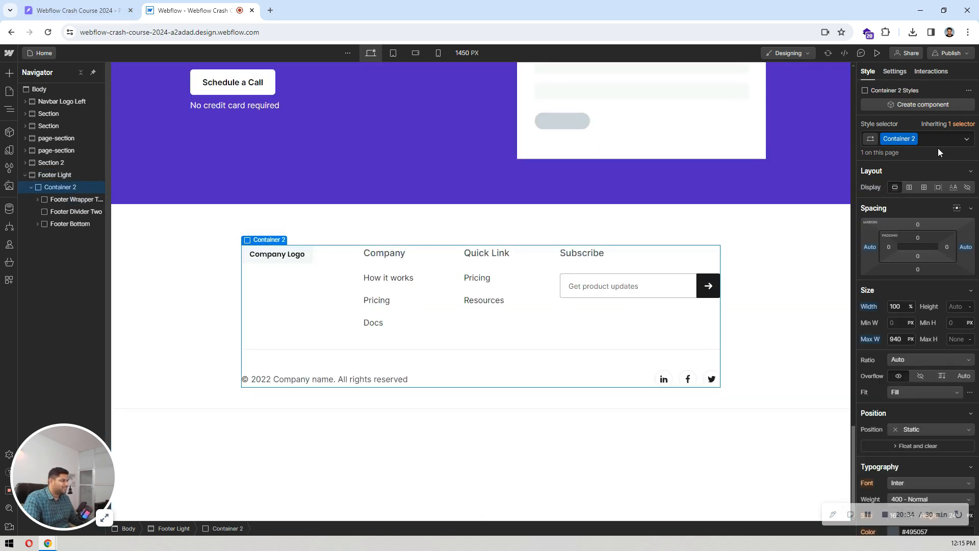
click(931, 138)
key(BackSpace)
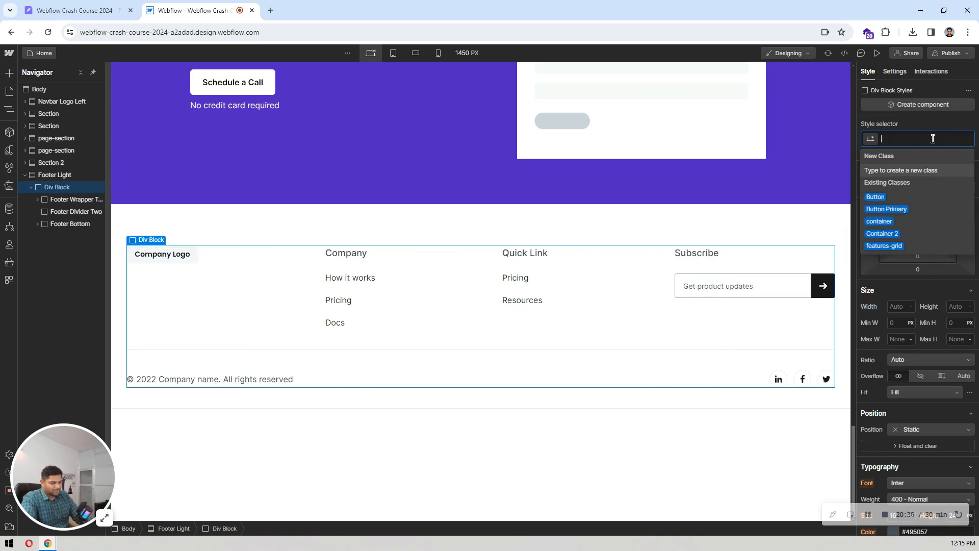
text(conta)
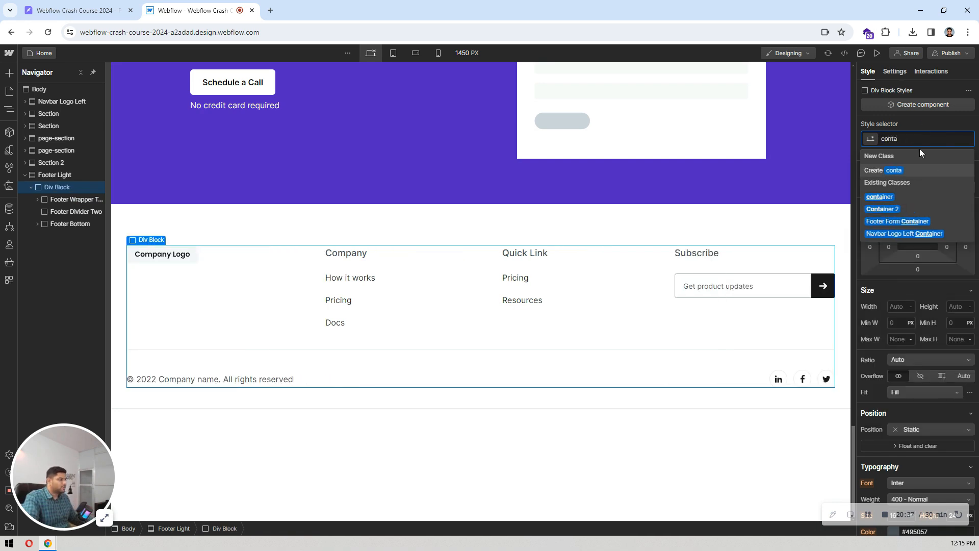
click(888, 196)
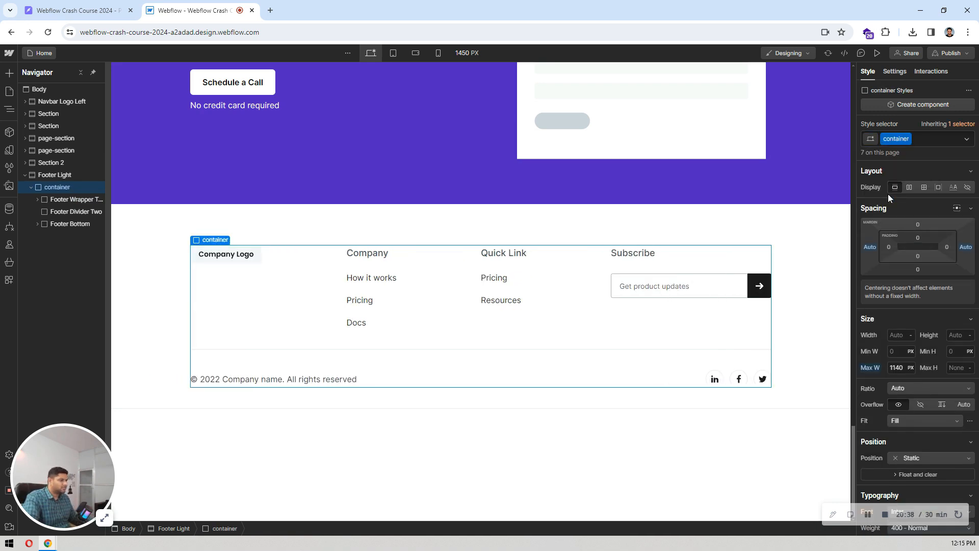
- Try removing the Footer Brand link block from the footer wrapper, and restore it
double_click(236, 265)
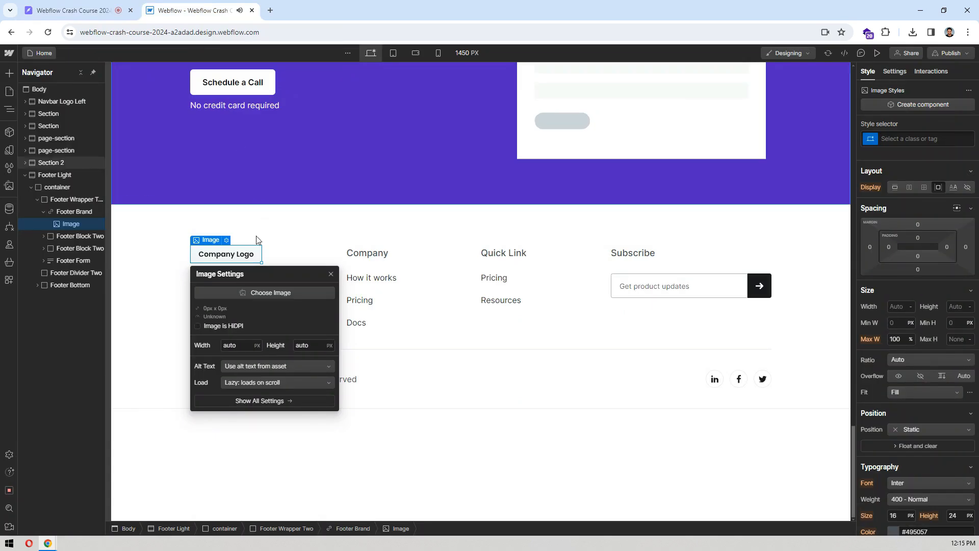
click(244, 260)
click(69, 212)
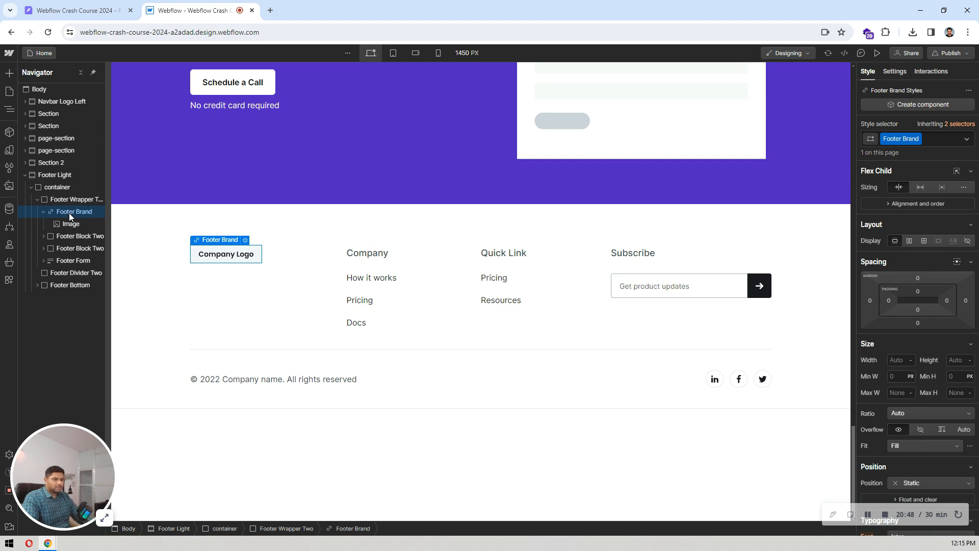
key(Delete)
click(74, 203)
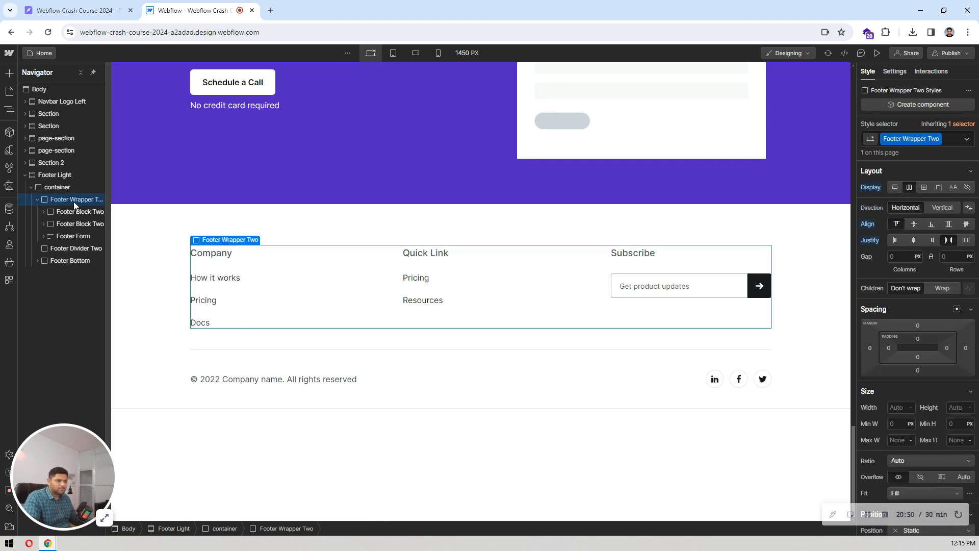
key(ctrl+v)
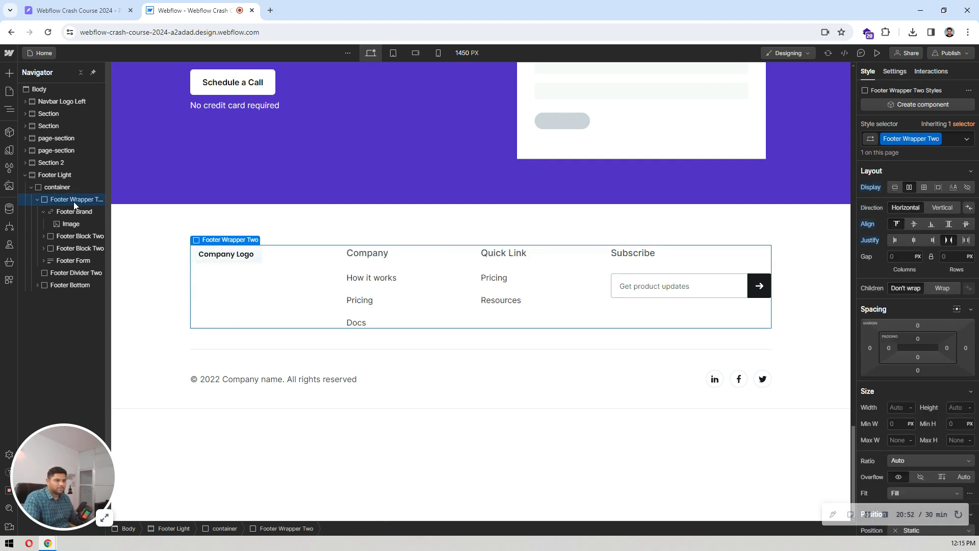
- Replace the footer's Company Logo placeholder image with logo.png from the assets
click(227, 258)
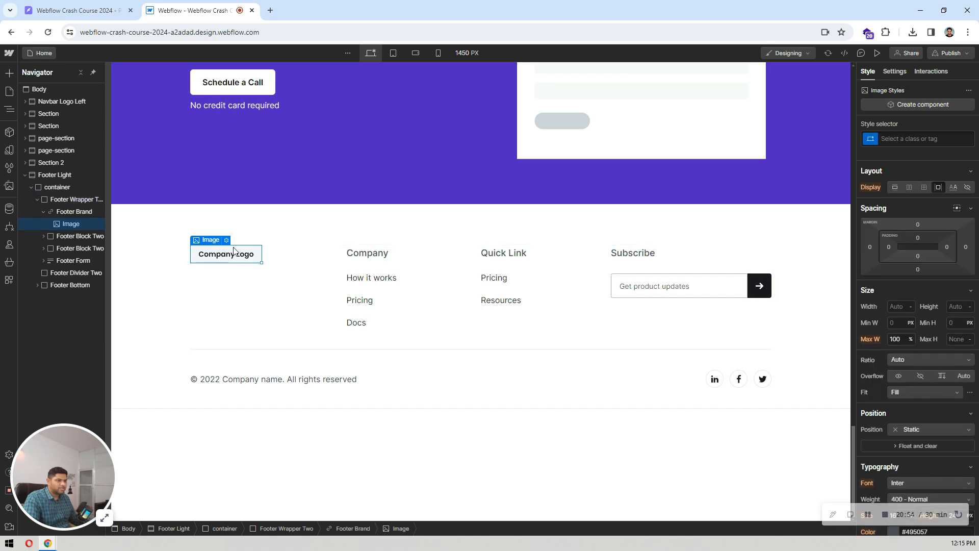
click(226, 240)
click(254, 293)
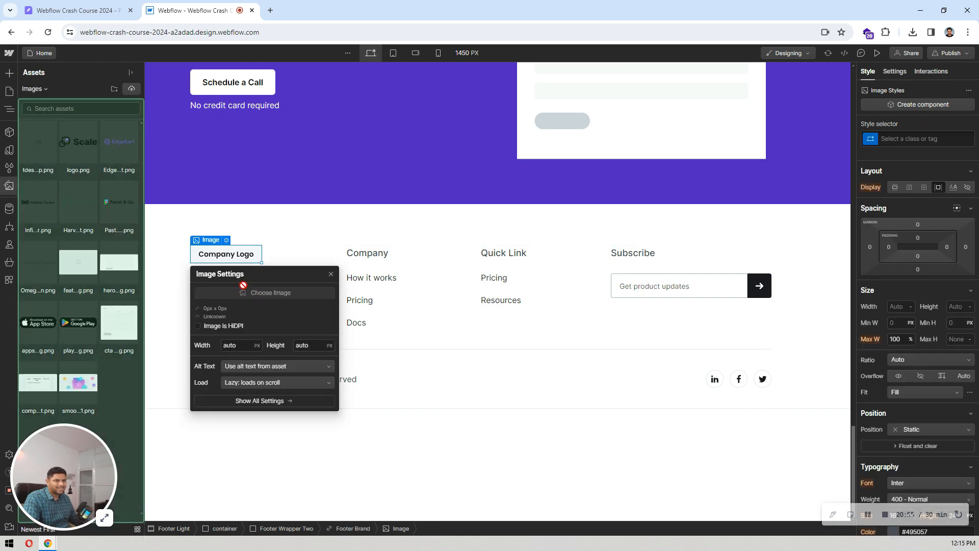
click(79, 147)
- Check the footer headings in the Pixso design, and change the Company heading in Webflow to "Links"
click(347, 253)
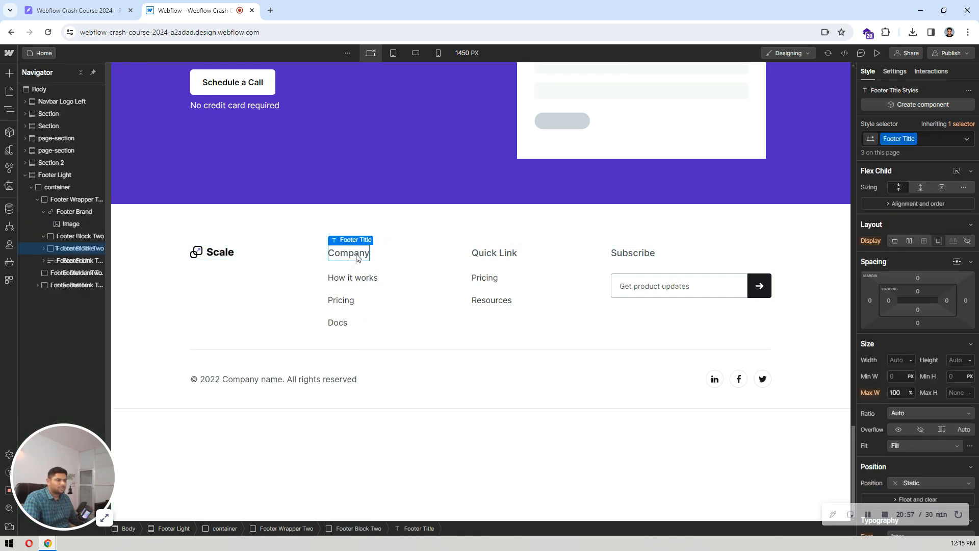
click(104, 4)
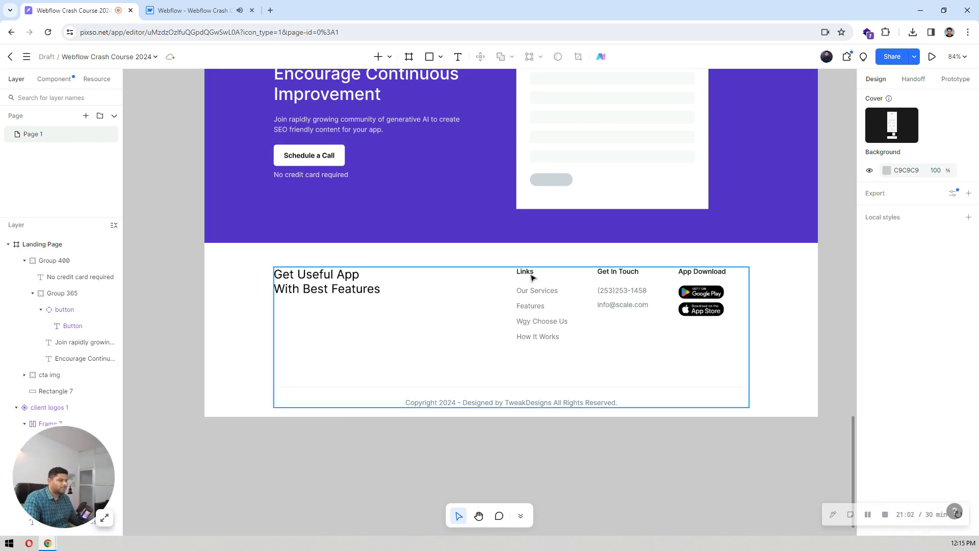
click(198, 11)
double_click(345, 247)
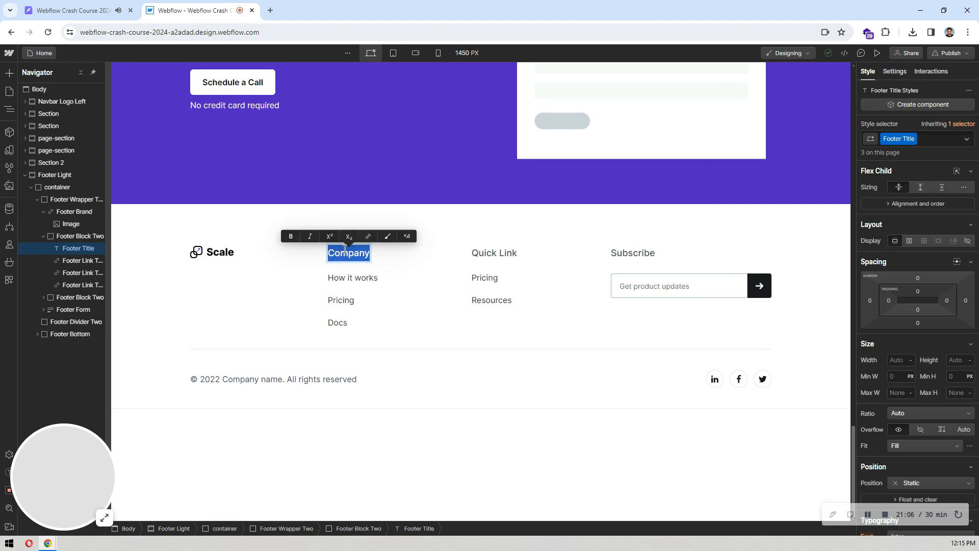
text(Links)
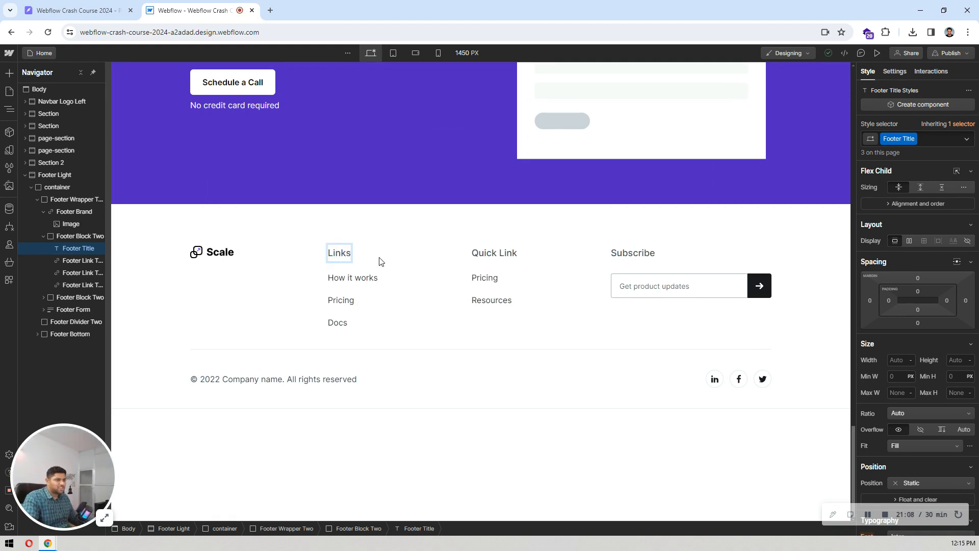
- Change the footer's Quick Link heading to "Get In Touch" and its Subscribe heading to "App Download"
click(484, 253)
double_click(485, 253)
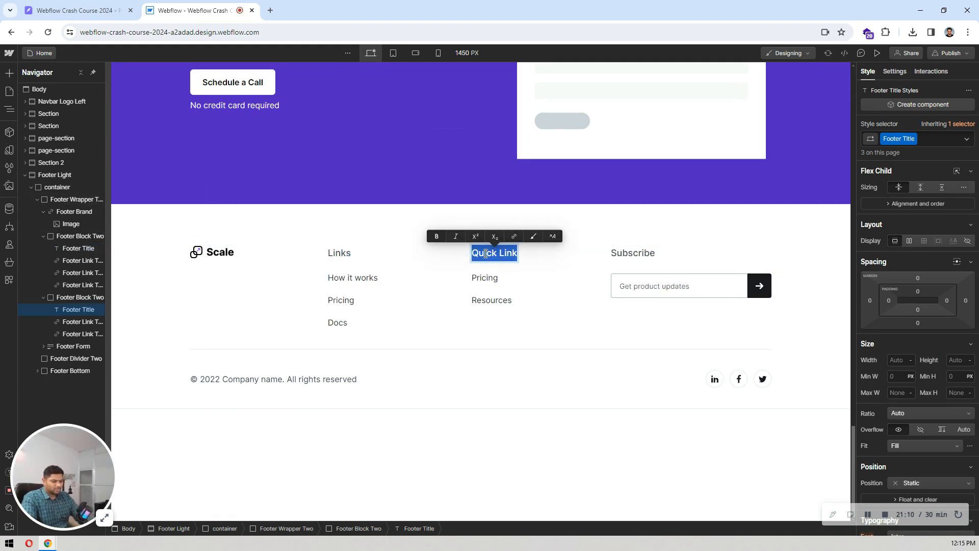
text(Get In)
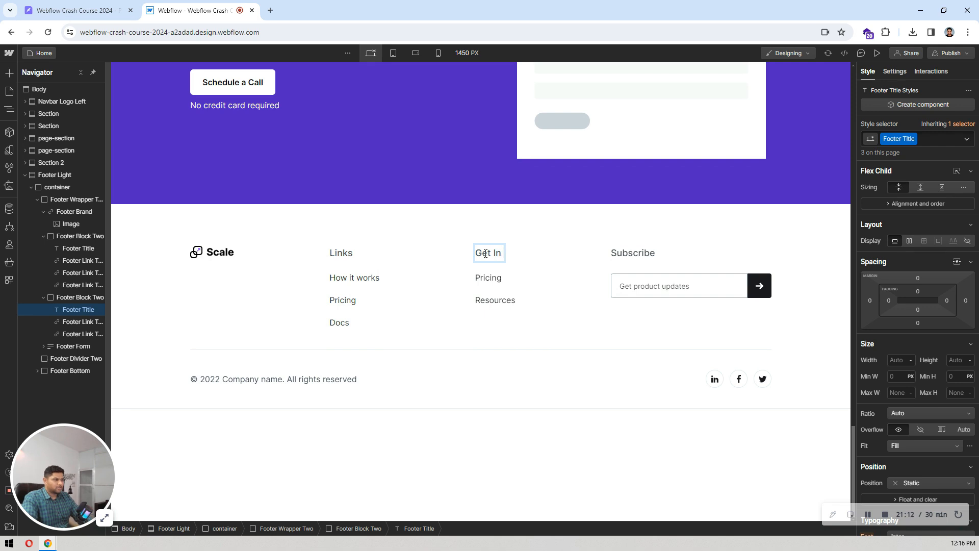
text( Touch)
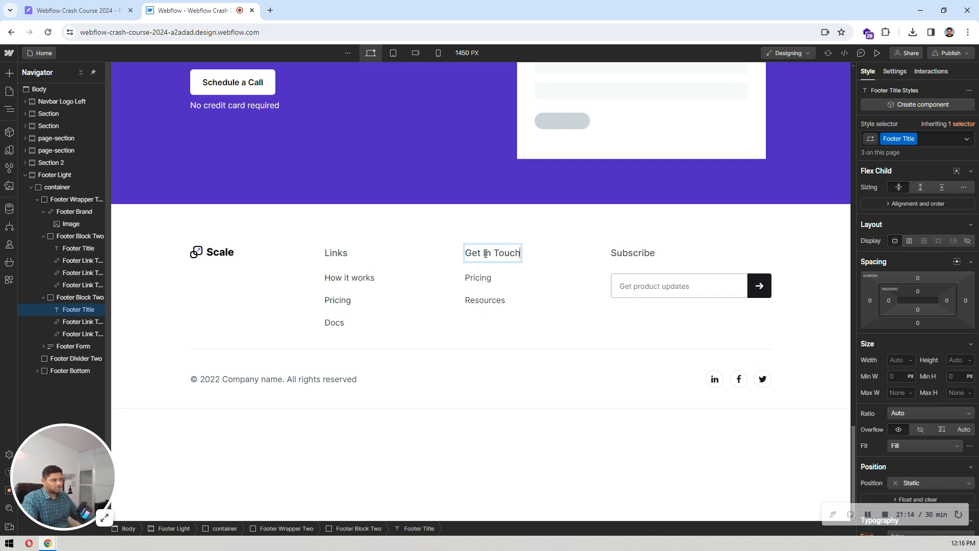
click(632, 253)
double_click(631, 253)
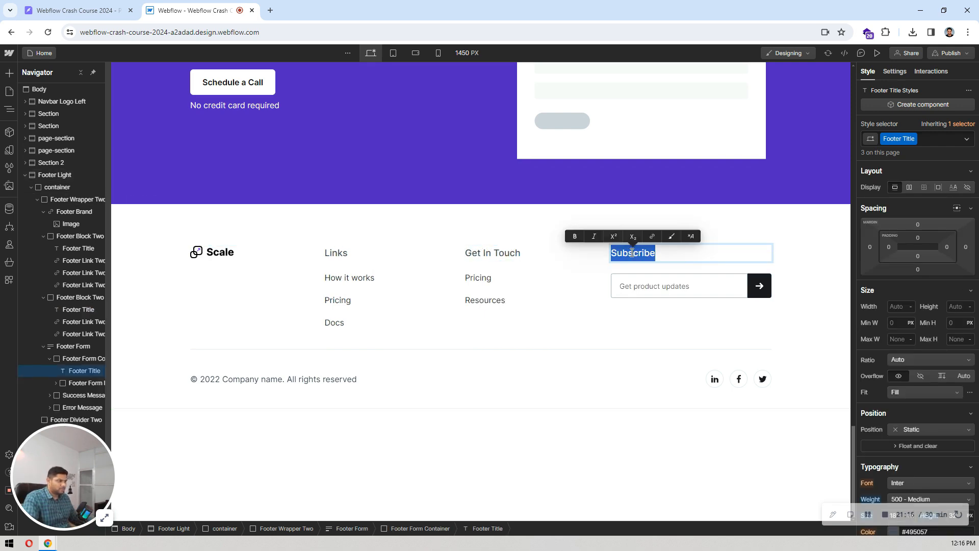
text(App Download)
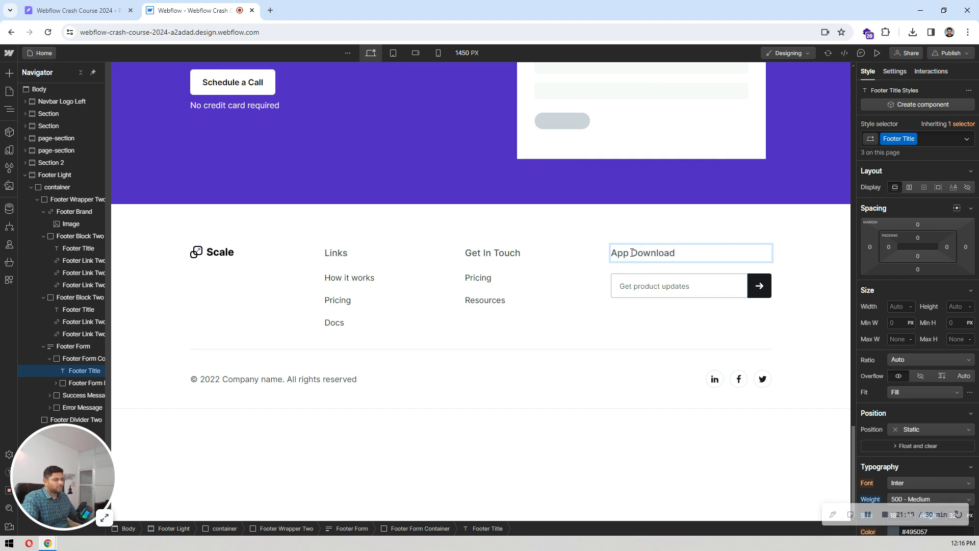
click(483, 367)
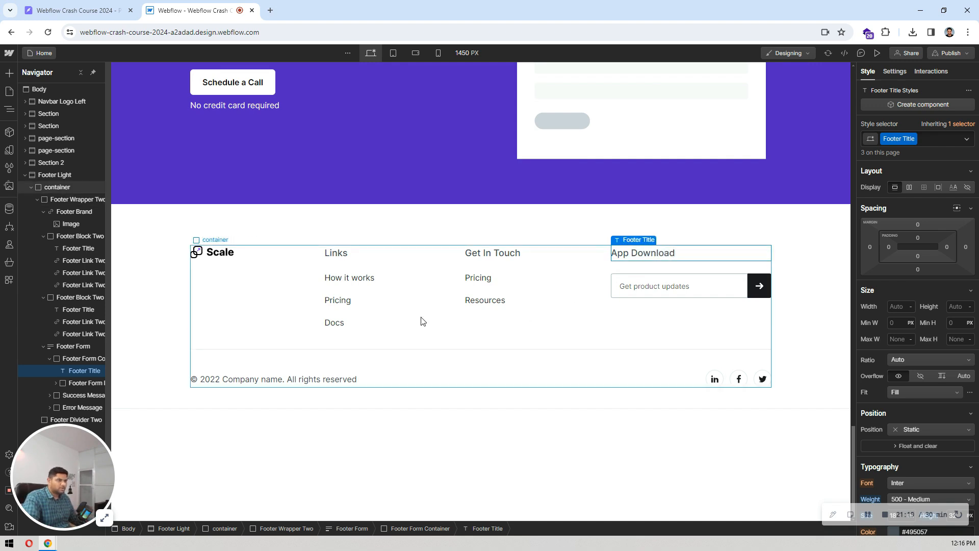
- Check the Links heading's style in Pixso, and set the Footer Title class in Webflow to 16 px size and 24 px line height
click(116, 7)
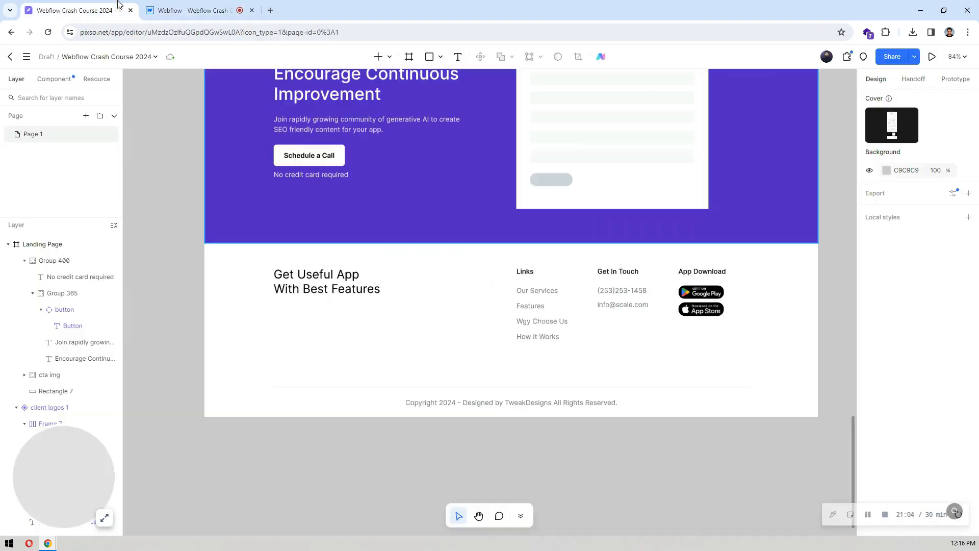
click(176, 4)
click(81, 10)
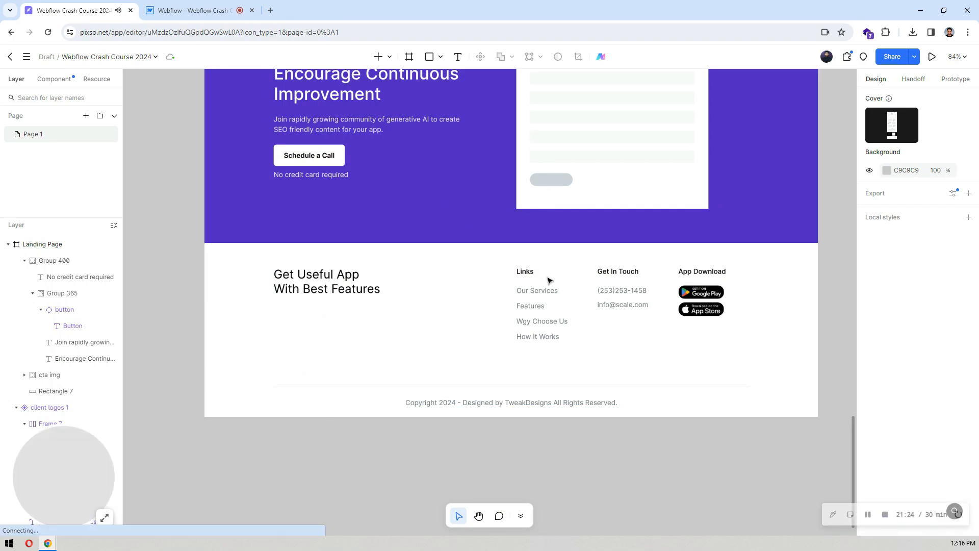
click(525, 274)
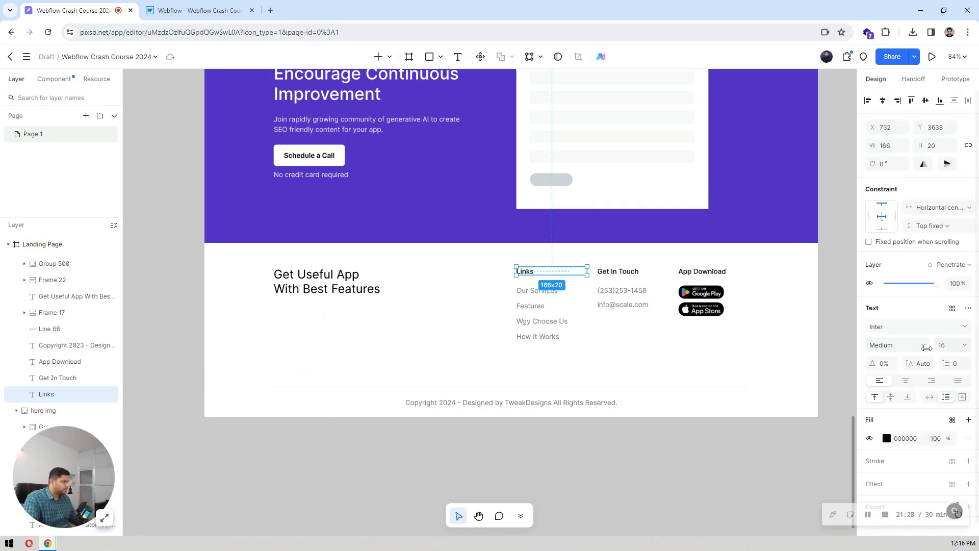
click(176, 10)
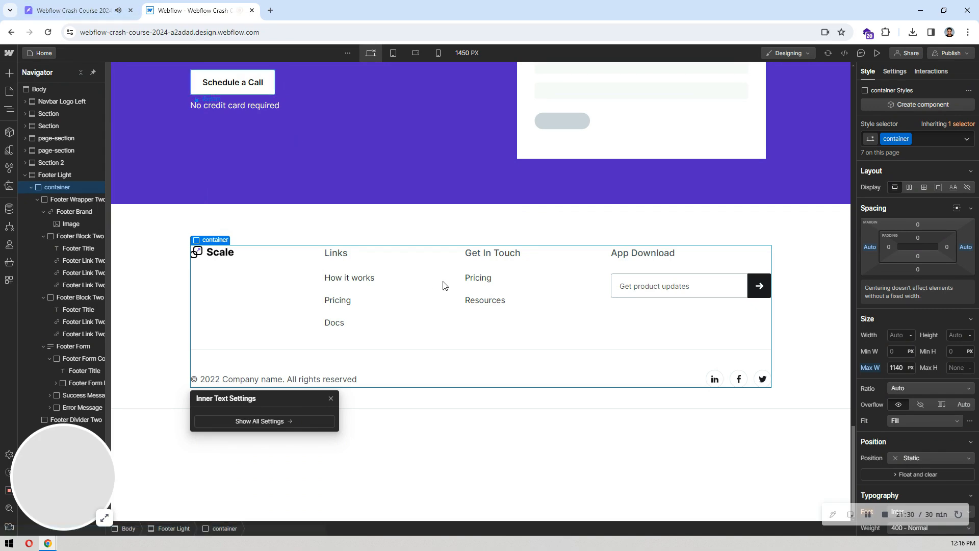
click(336, 253)
scroll(915, 333, down, 2)
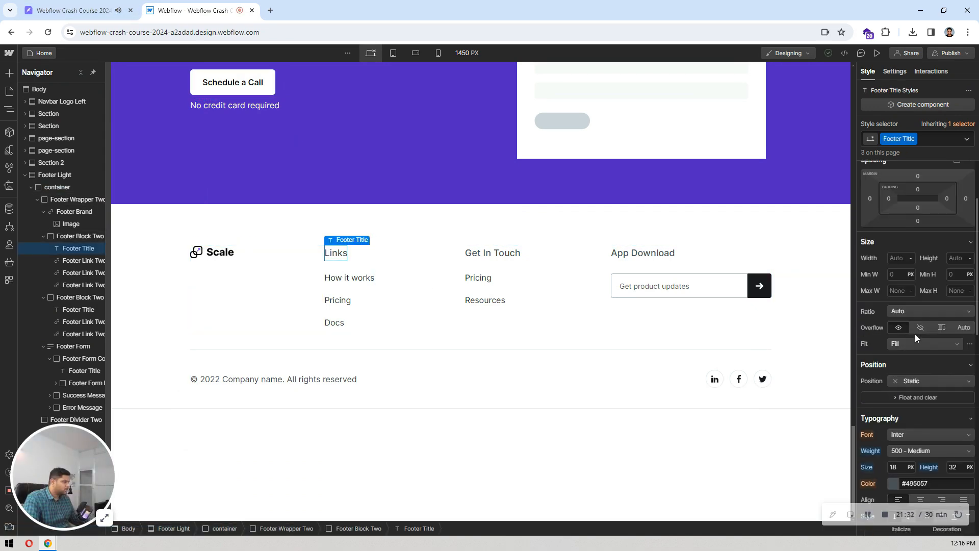
scroll(914, 333, down, 3)
click(901, 314)
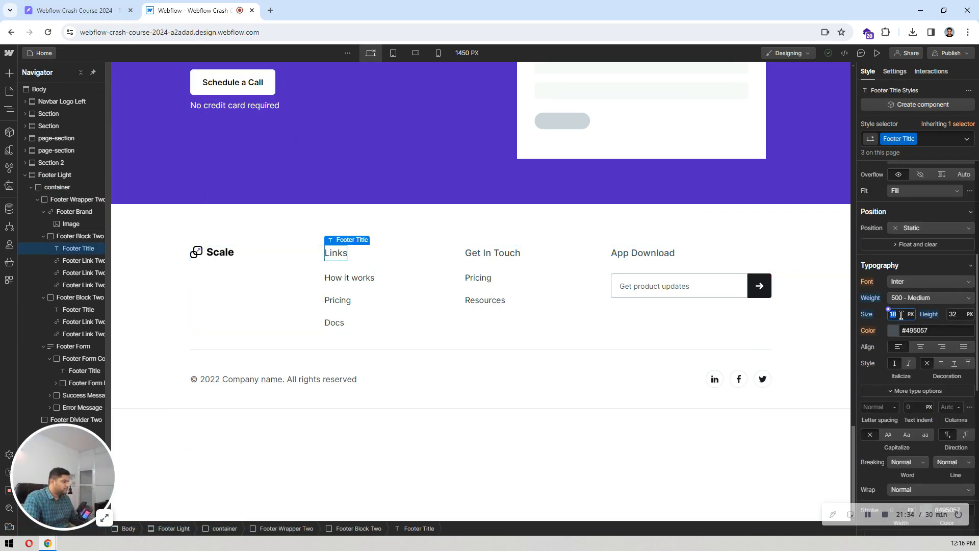
text(16)
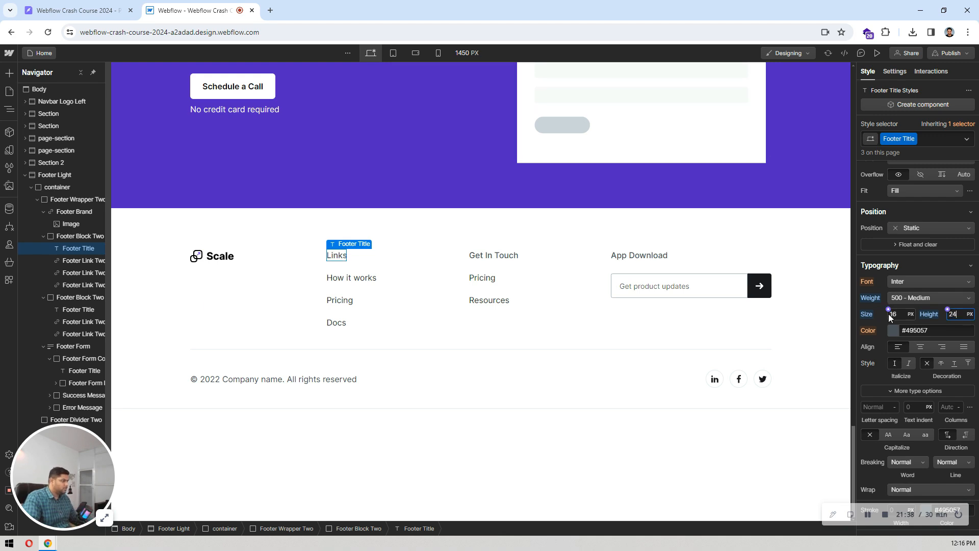
- Set the text color of the Footer Title class to black
click(896, 330)
mouse_move(882, 385)
mouse_down()
mouse_move(846, 427)
mouse_move(844, 450)
mouse_up()
key(Escape)
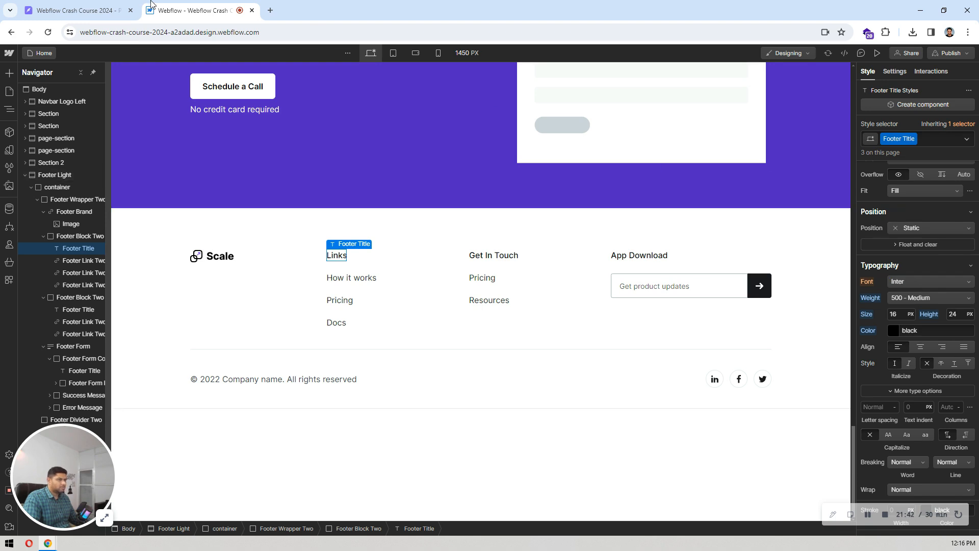
- Check the text style of the Our Services footer link in the Pixso design and return to Webflow
click(127, 7)
click(521, 292)
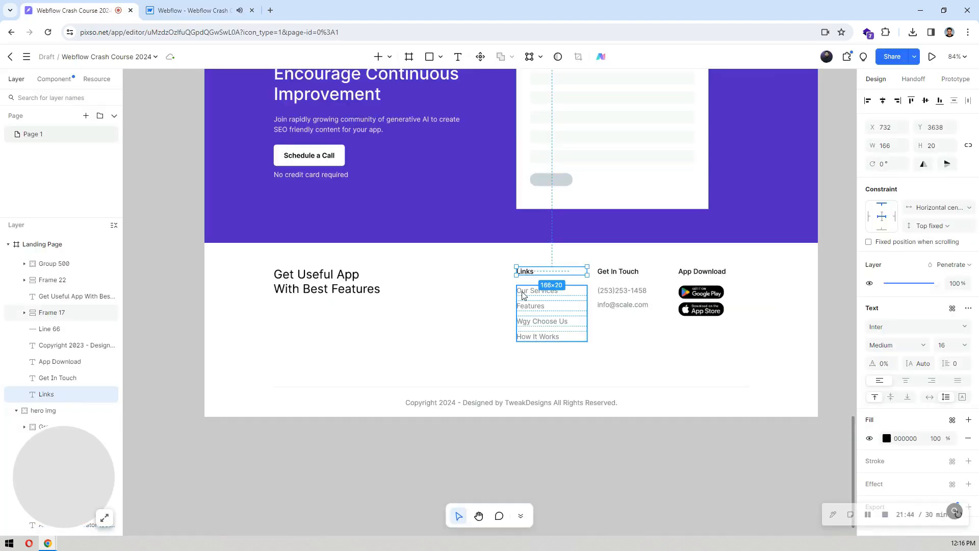
click(524, 294)
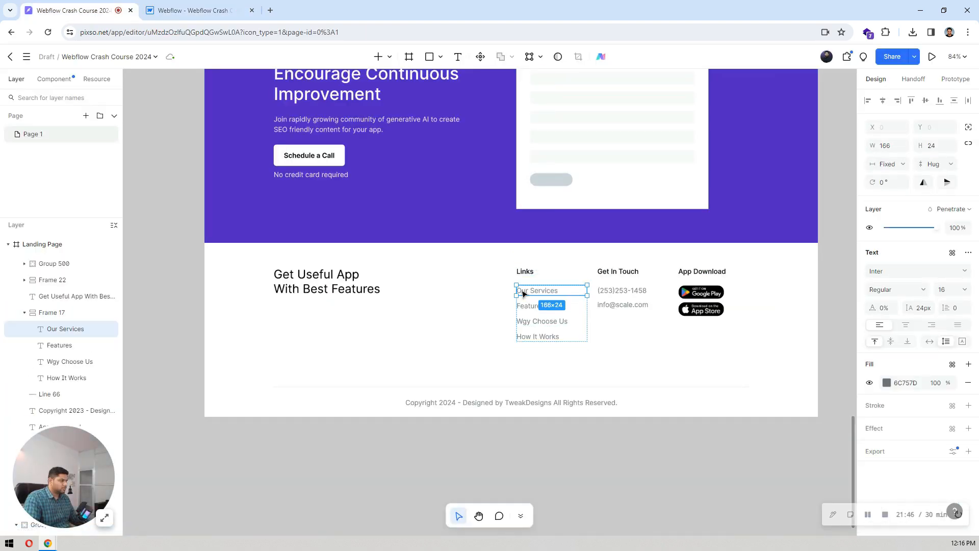
click(199, 7)
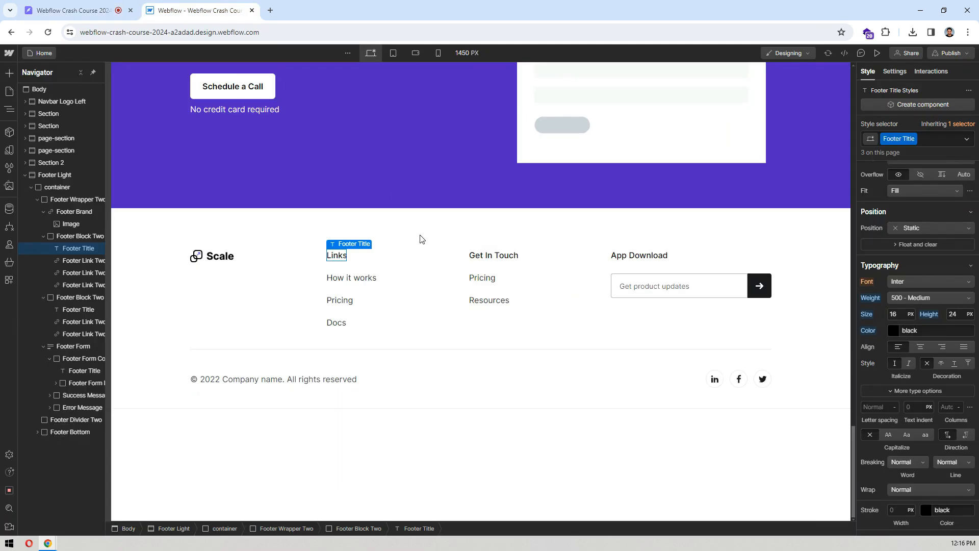
- Reset the Footer Link Two text color and set it to #6c757d, copied from the Our Services fill in Pixso
click(350, 277)
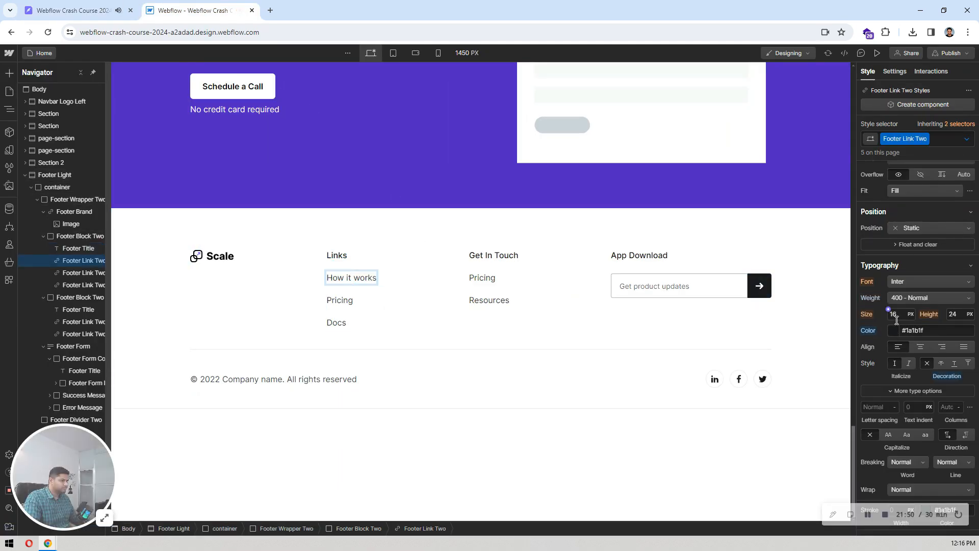
click(366, 287)
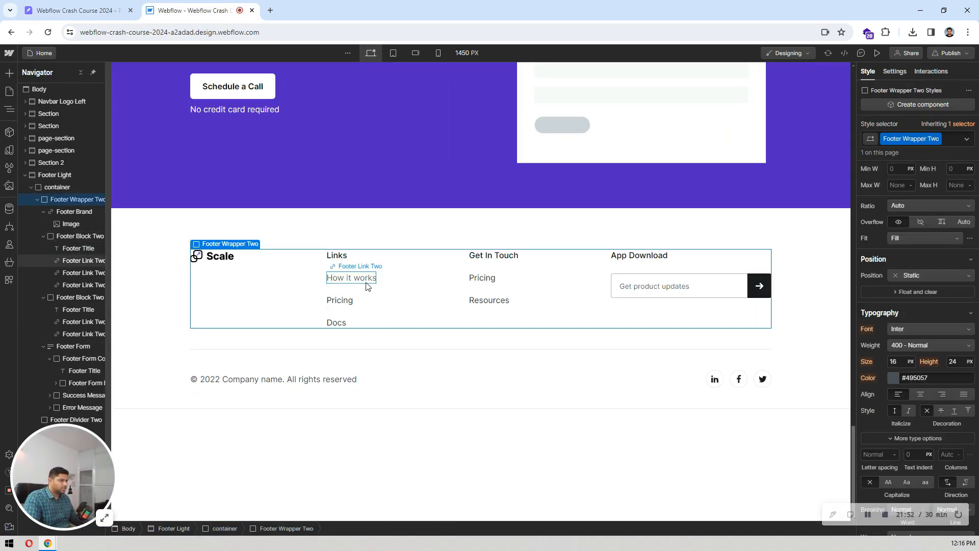
click(365, 281)
click(867, 331)
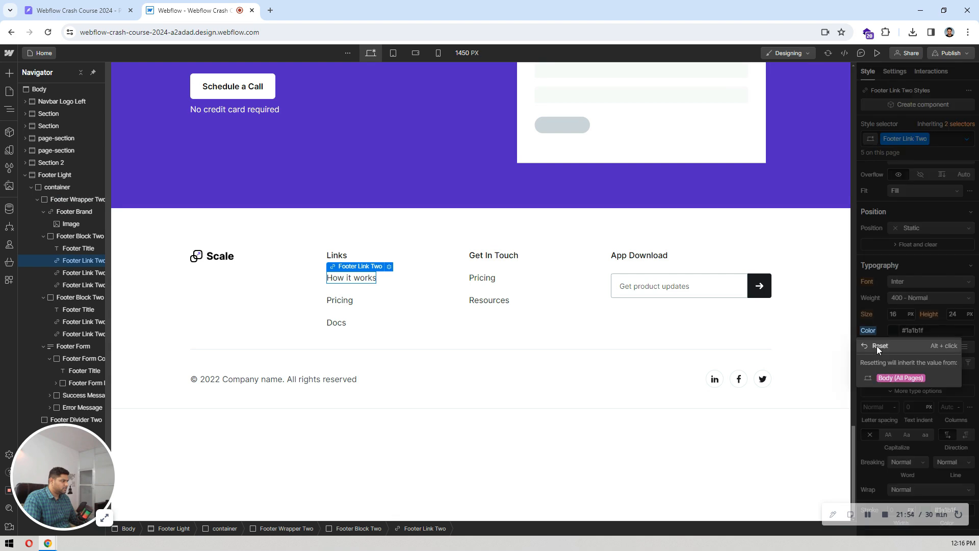
click(882, 352)
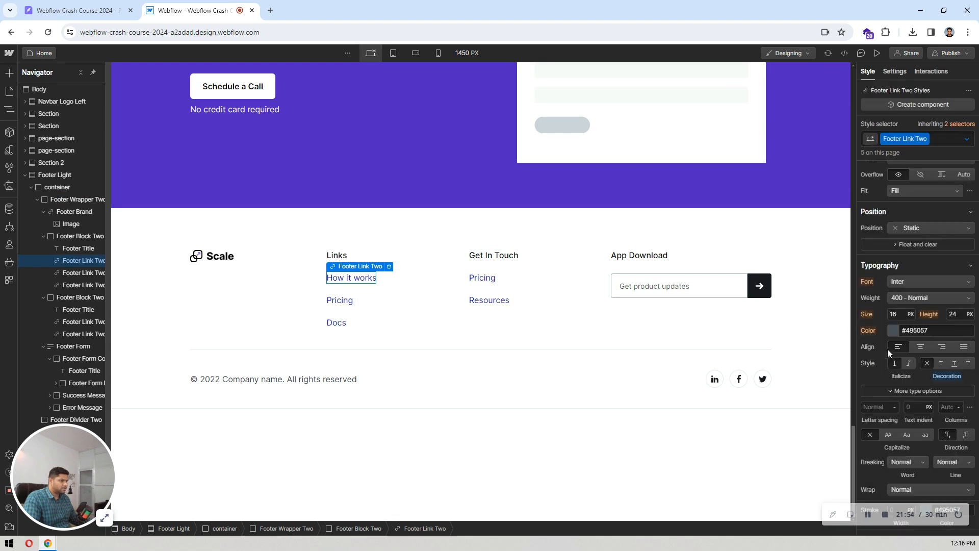
click(76, 11)
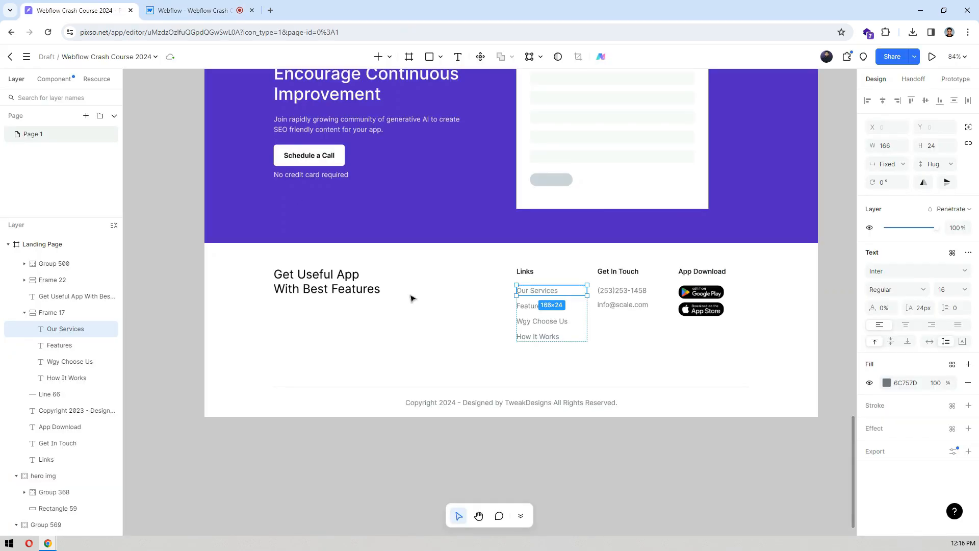
click(909, 384)
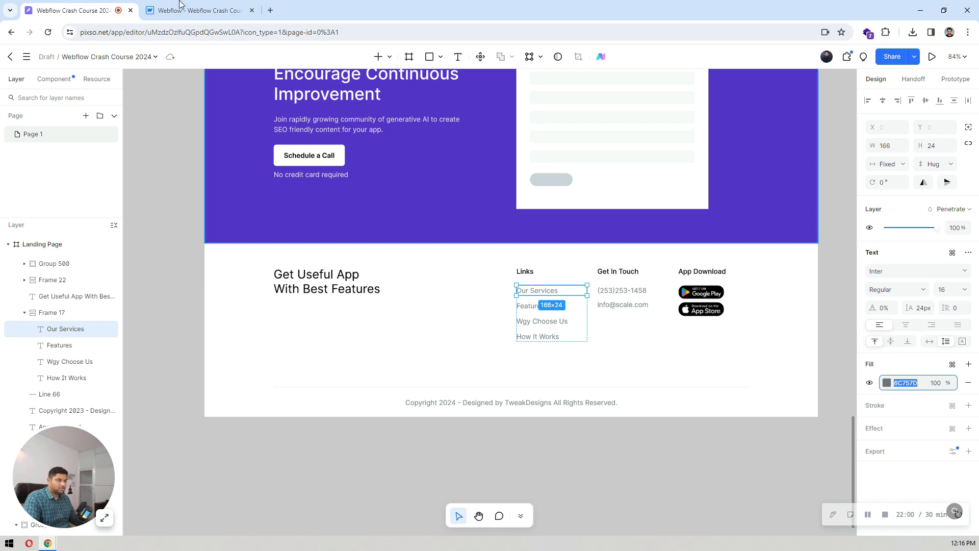
key(ctrl+Tab)
click(910, 329)
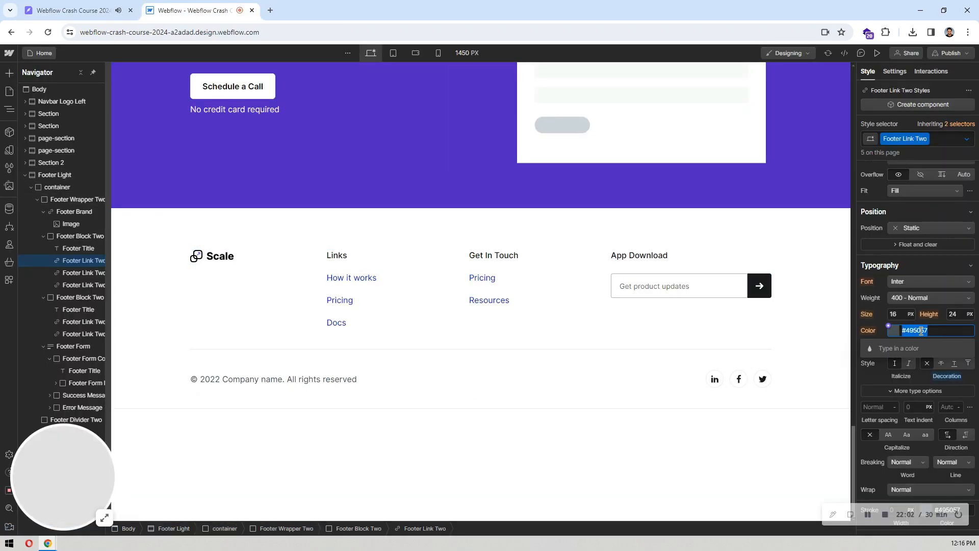
text(#6c757d)
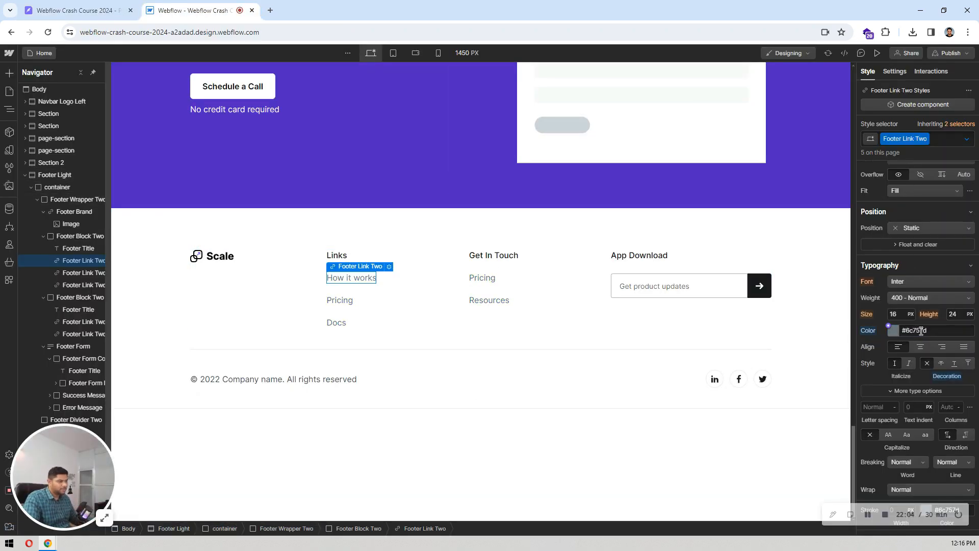
click(446, 292)
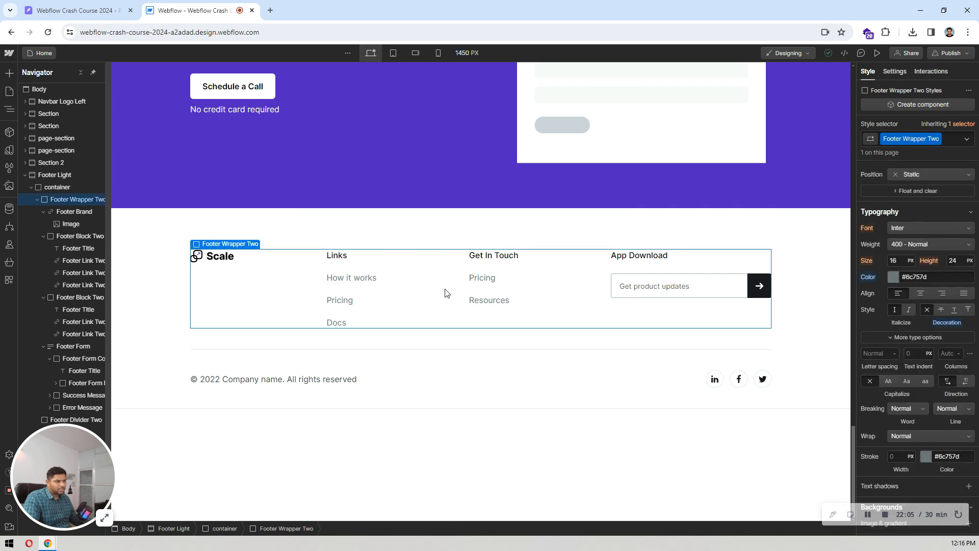
- Compare the footer columns in the Pixso design with the Webflow footer
click(37, 200)
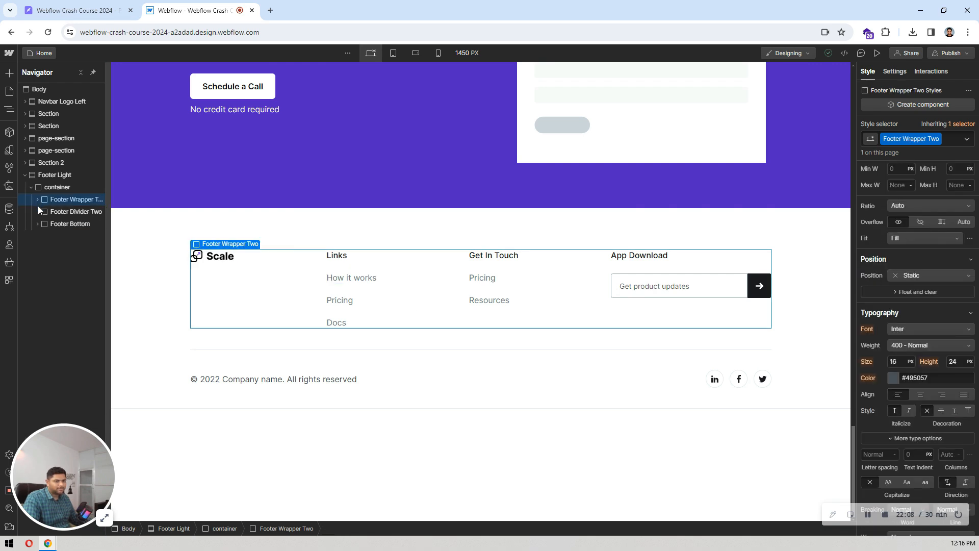
click(77, 10)
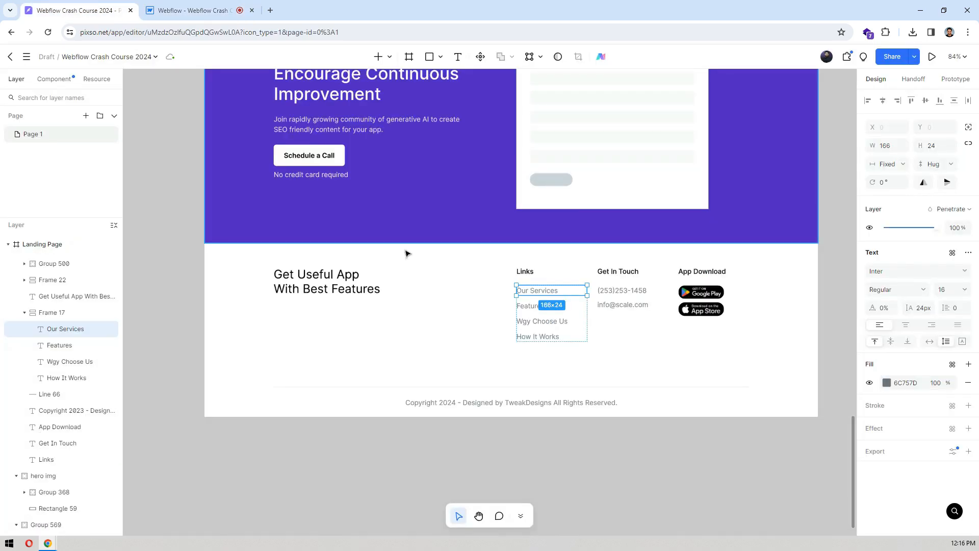
click(448, 306)
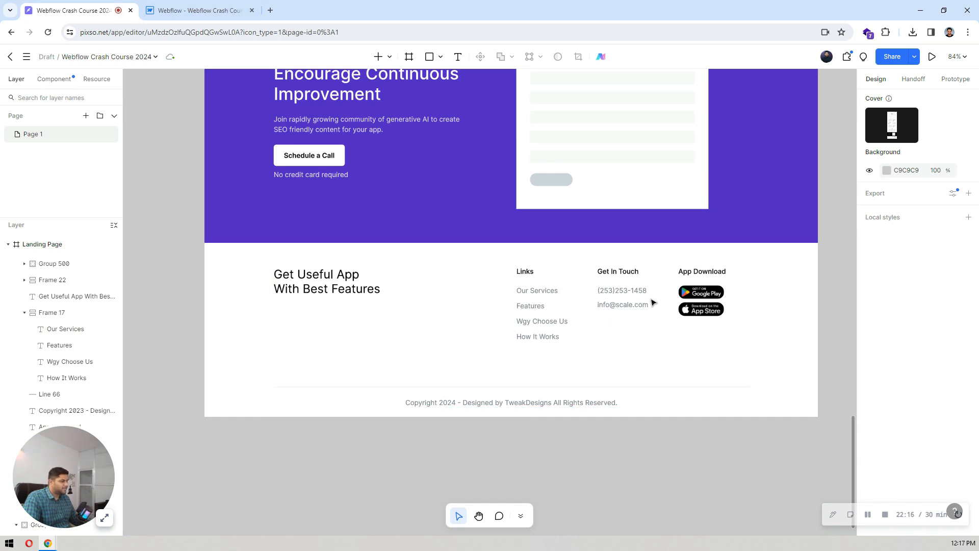
click(199, 10)
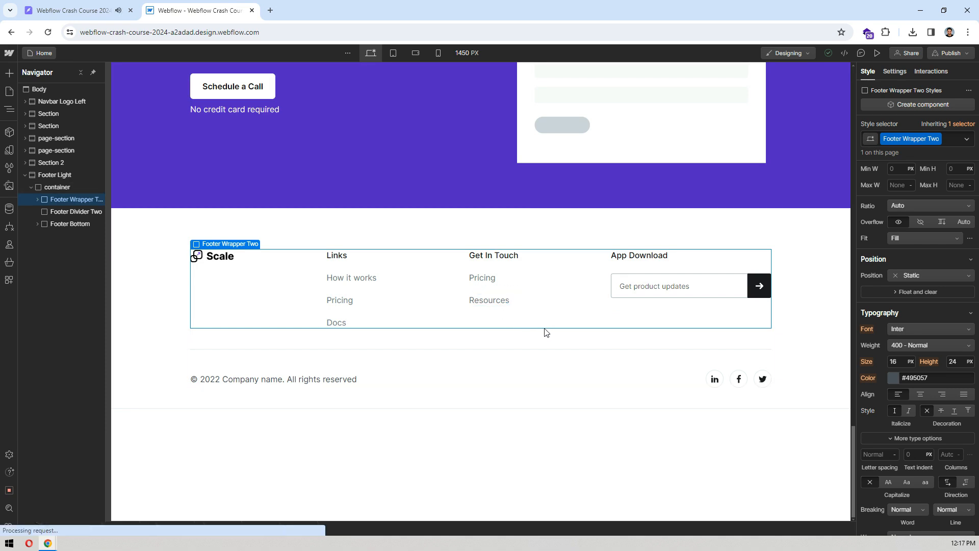
click(121, 4)
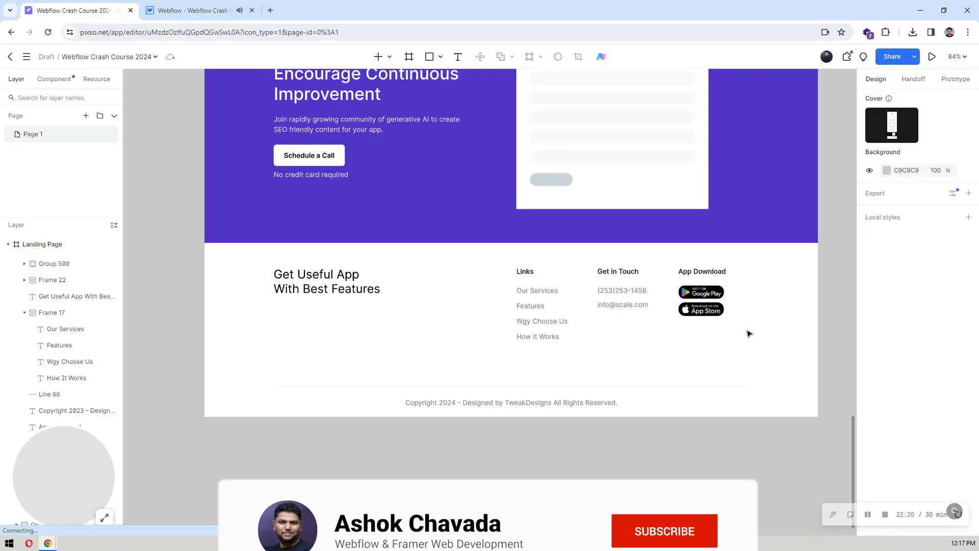
click(253, 4)
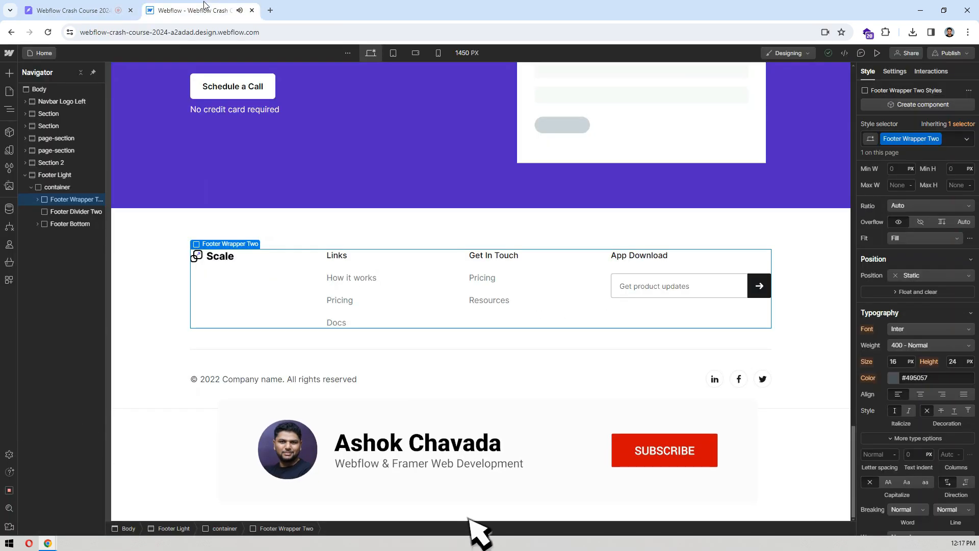
- Collapse the footer's link blocks and form in the element tree, and delete the Footer Form from the App Download column
click(668, 284)
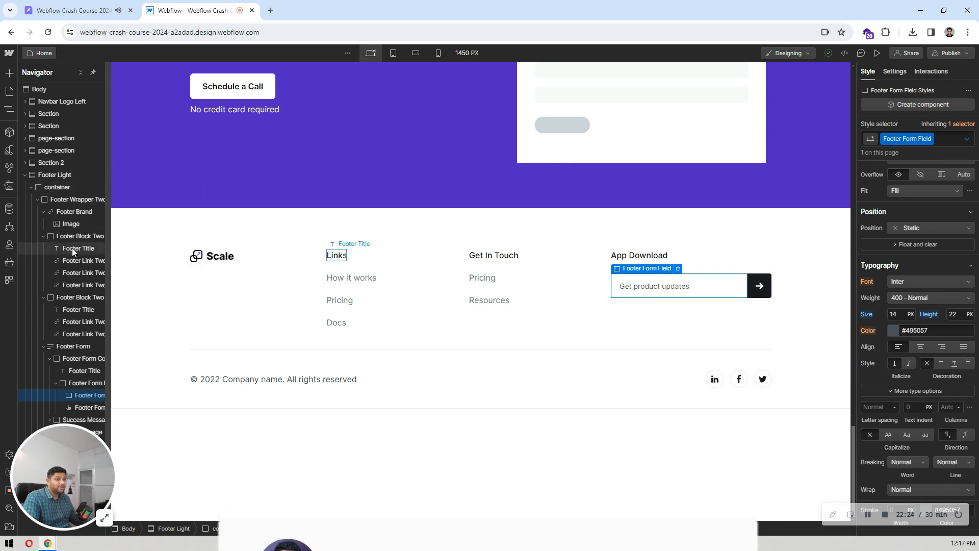
click(43, 236)
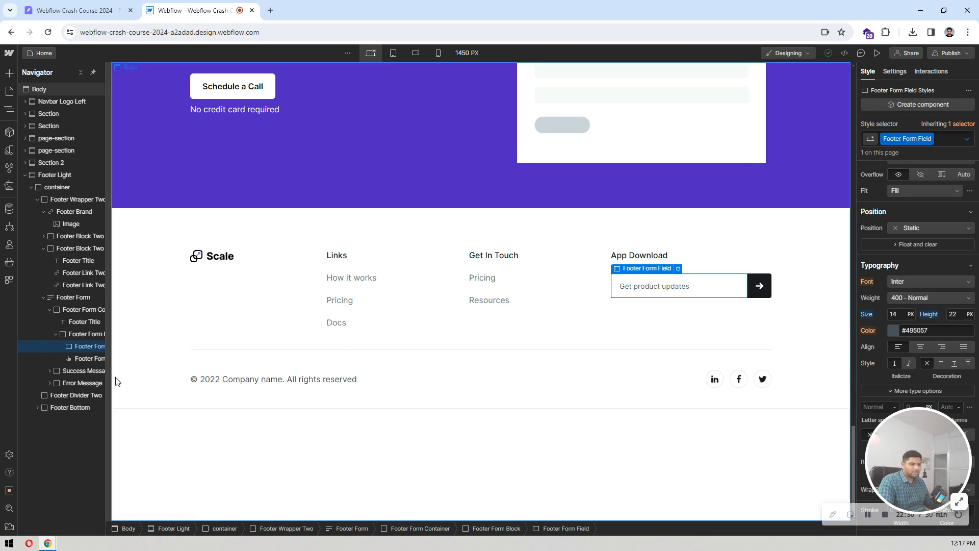
click(79, 334)
click(69, 297)
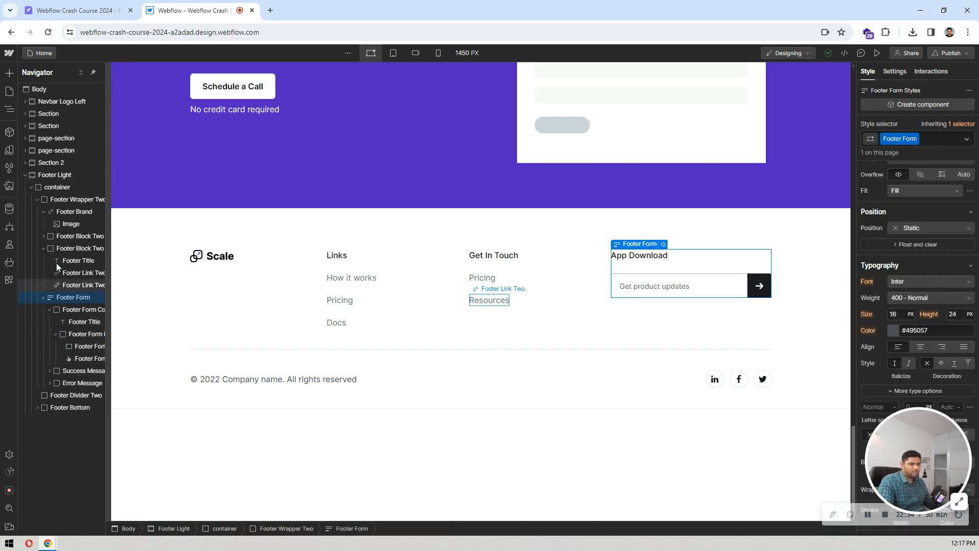
click(42, 249)
click(43, 260)
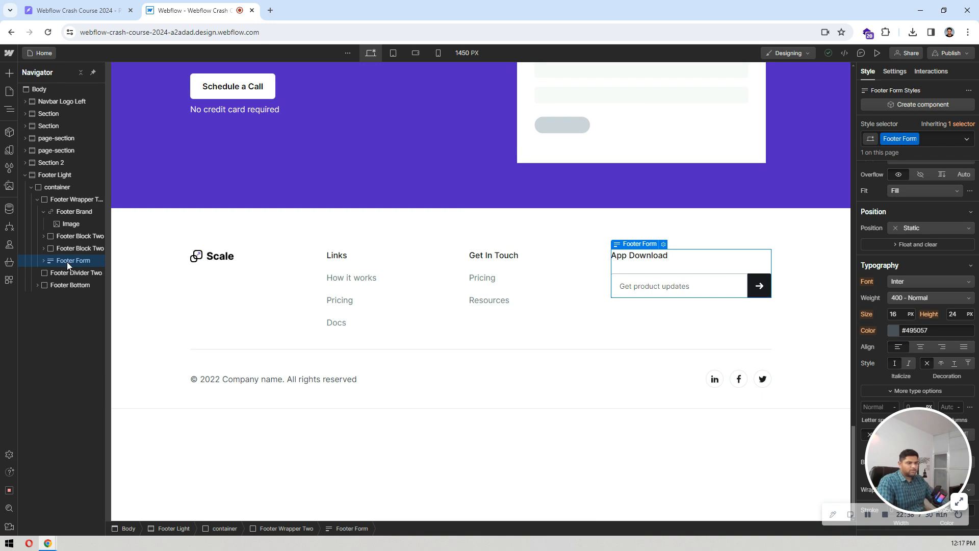
key(Delete)
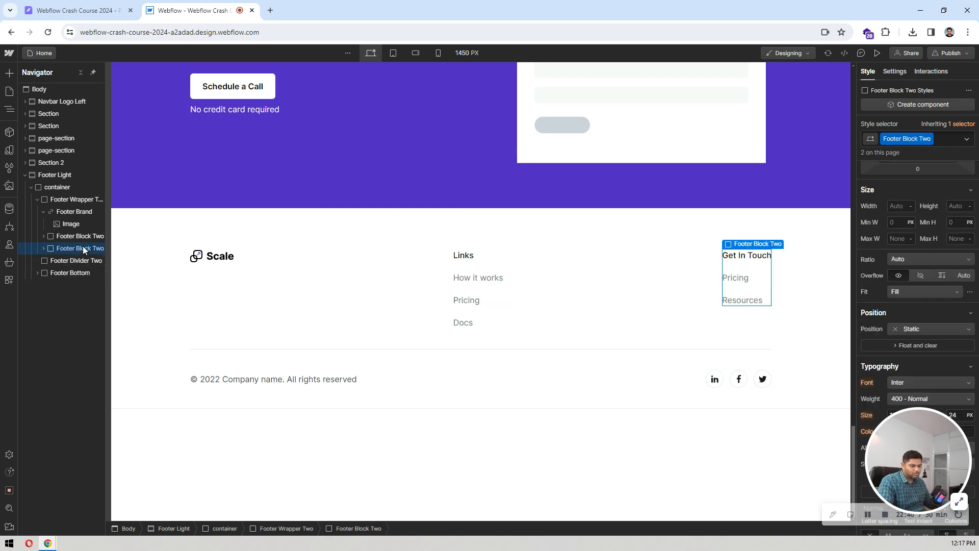
- Duplicate the Get In Touch footer block and change the copy's heading to "App Download"
key(ctrl+d)
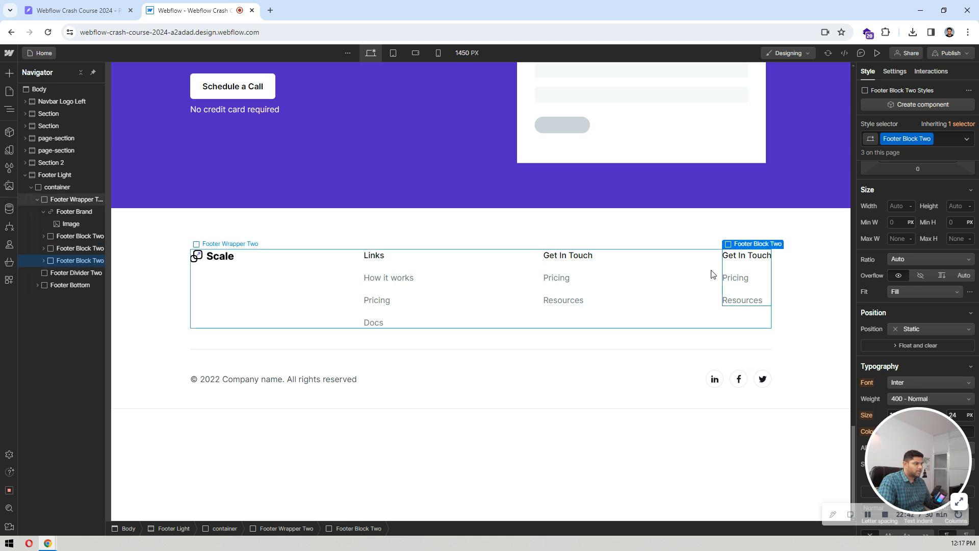
click(748, 255)
double_click(748, 255)
text(A)
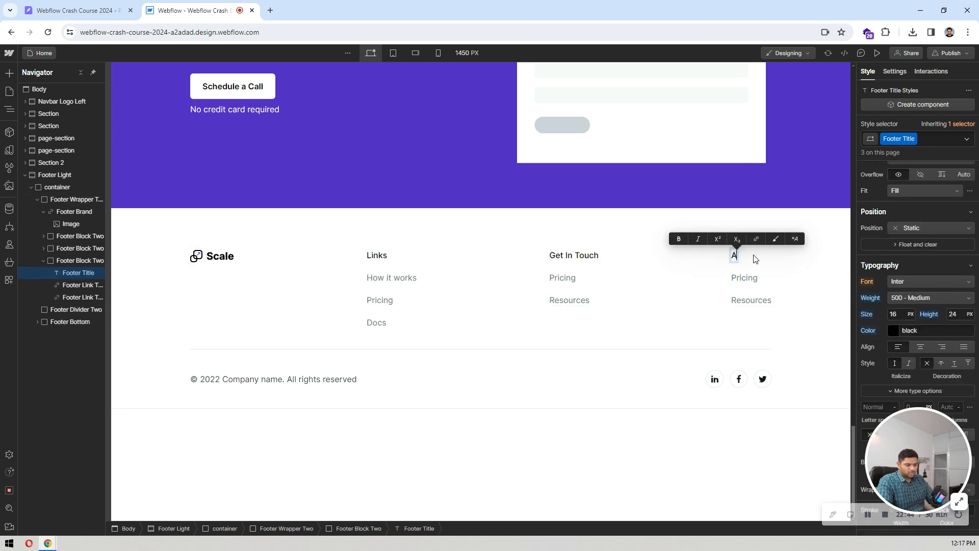
text(pp Downl)
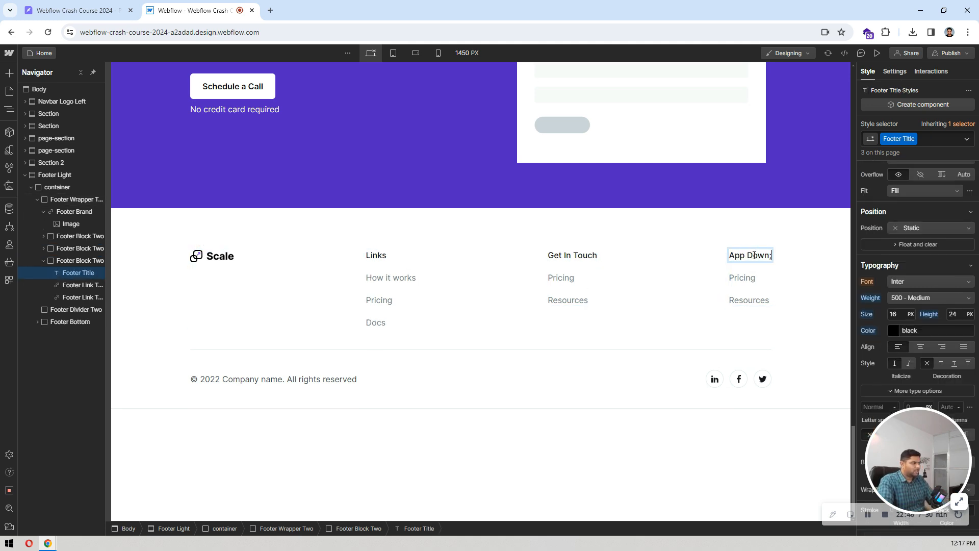
key(BackSpace)
text(load)
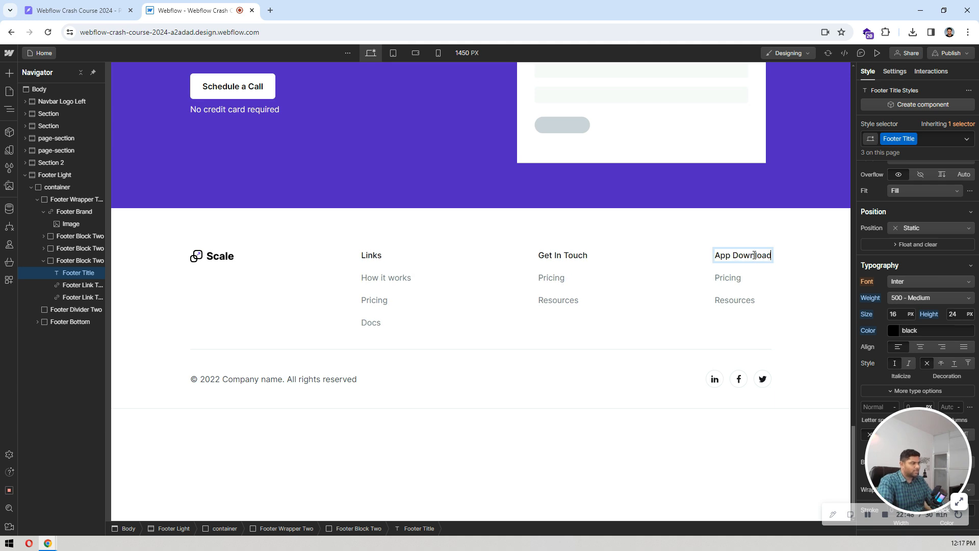
- Insert a Link Block directly after the App Download heading in the footer
click(731, 282)
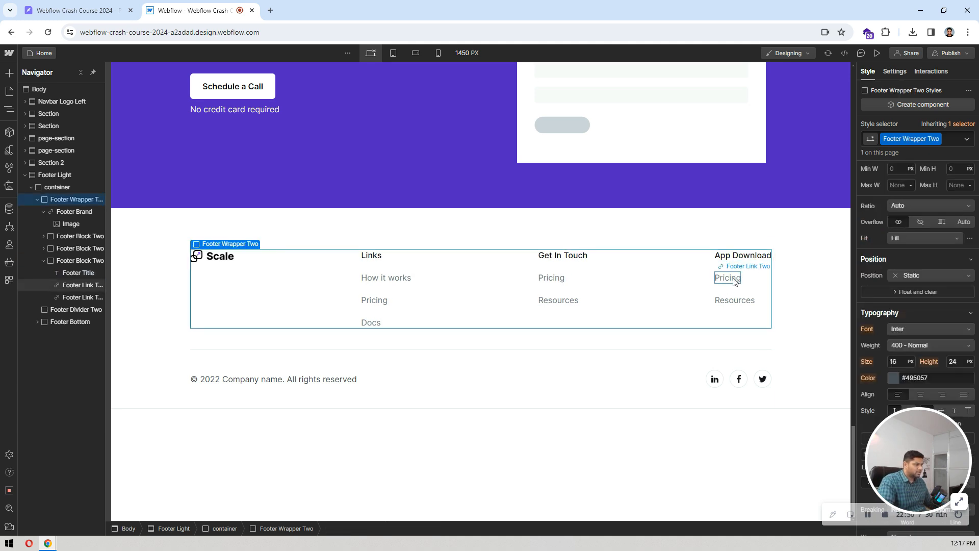
click(733, 278)
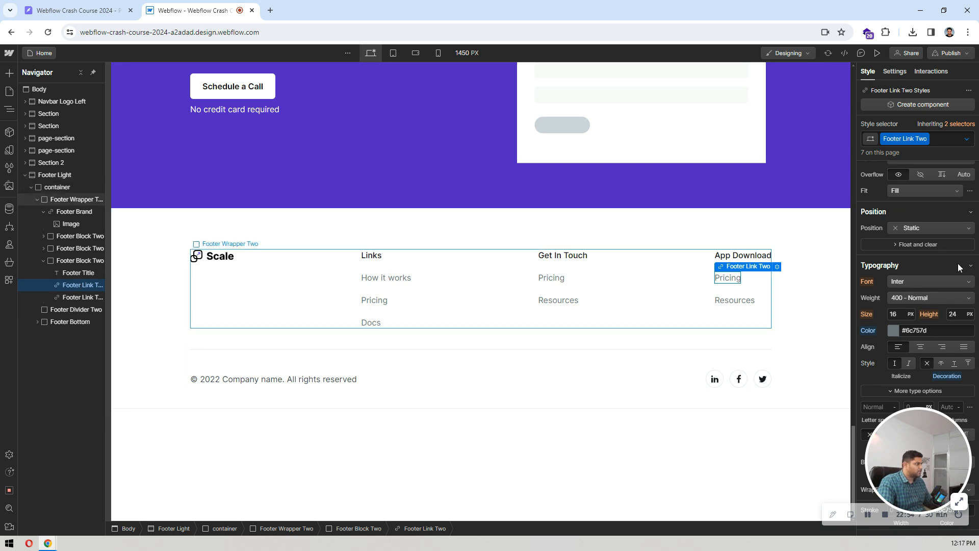
scroll(952, 267, up, 5)
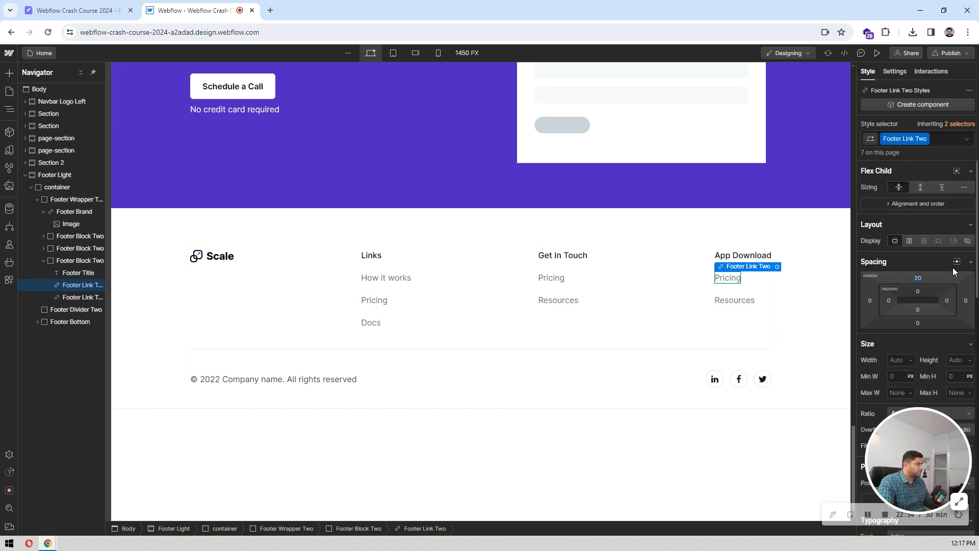
click(76, 276)
key(ctrl+k)
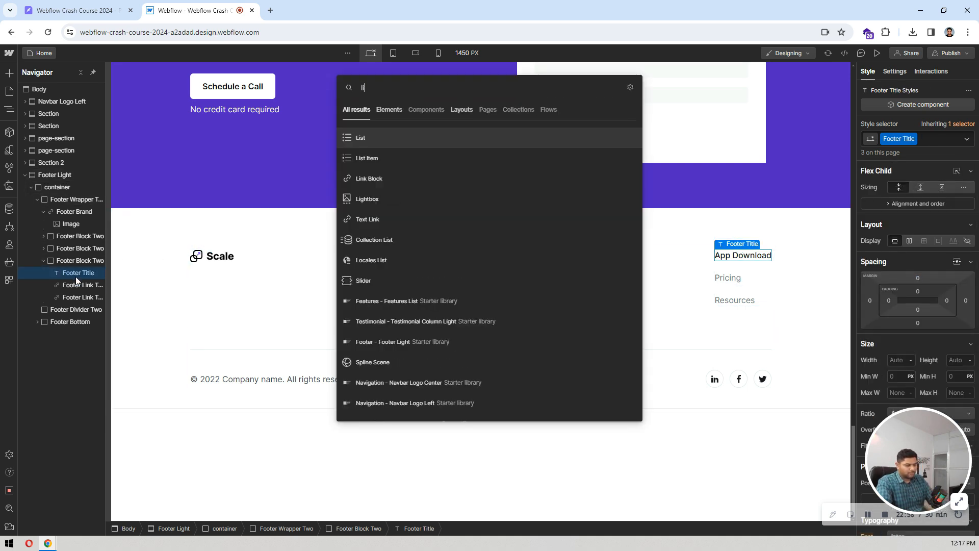
text(link)
key(Return)
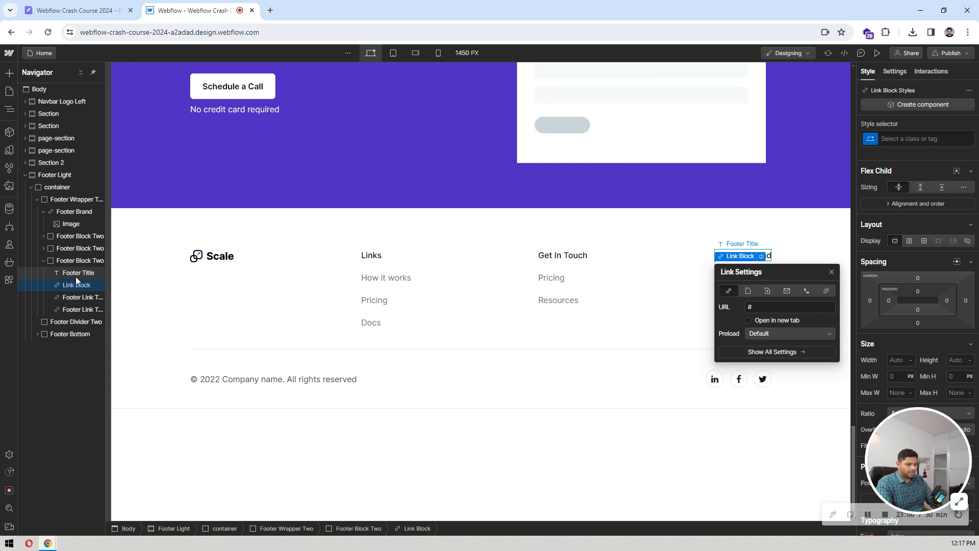
- Insert an image inside the new Link Block and choose playstore img.png as its source
key(ctrl+k)
text(ima)
key(Return)
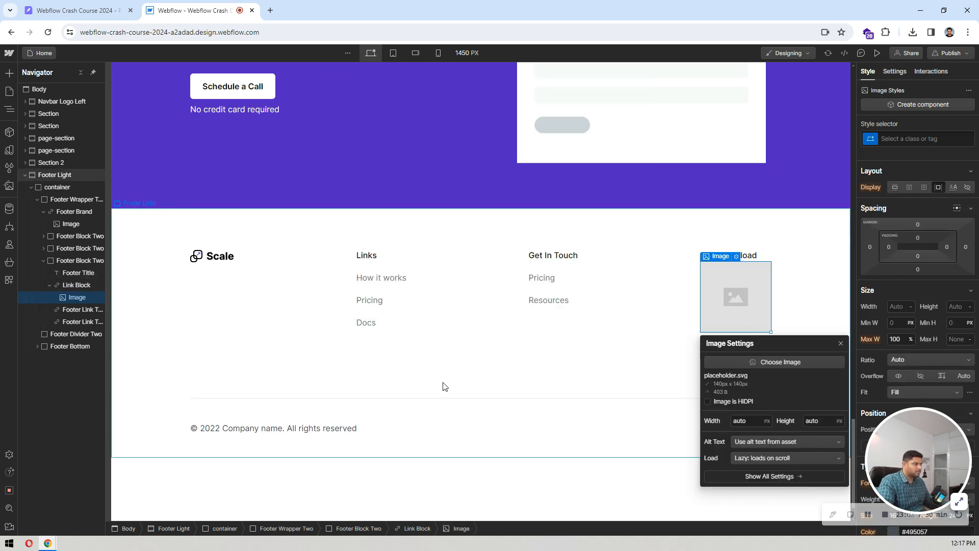
click(787, 361)
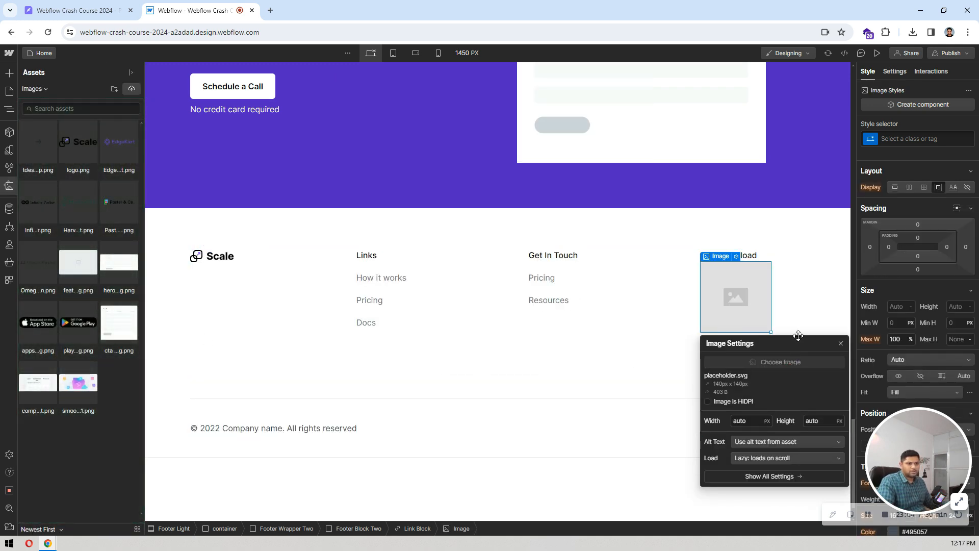
click(28, 330)
click(71, 329)
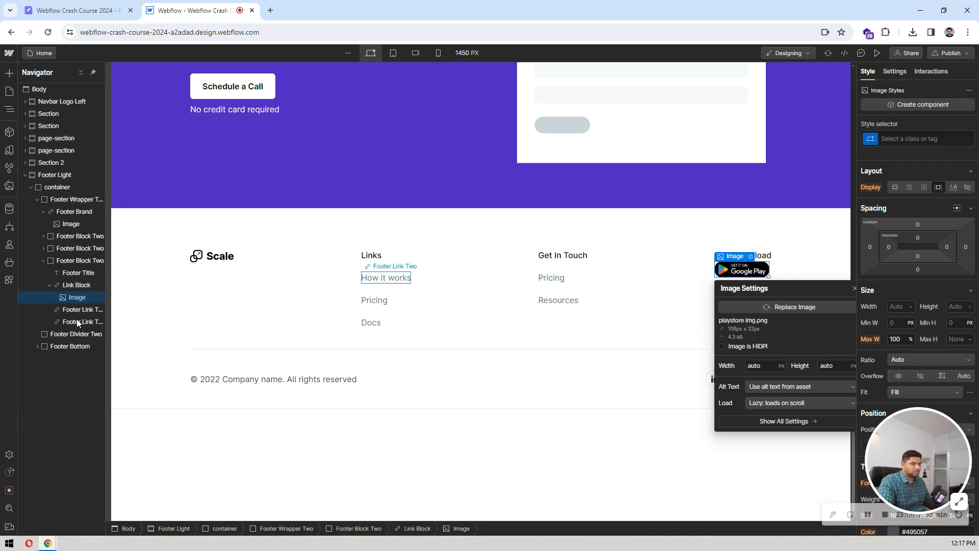
- Paste a second copy of the Google Play link block into the App Download column, directly after its heading
click(73, 284)
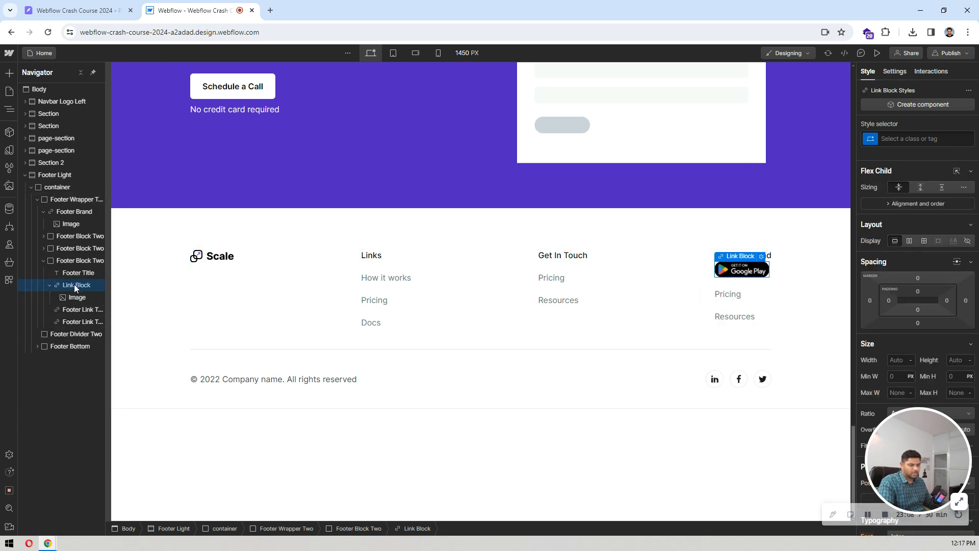
key(ctrl+v)
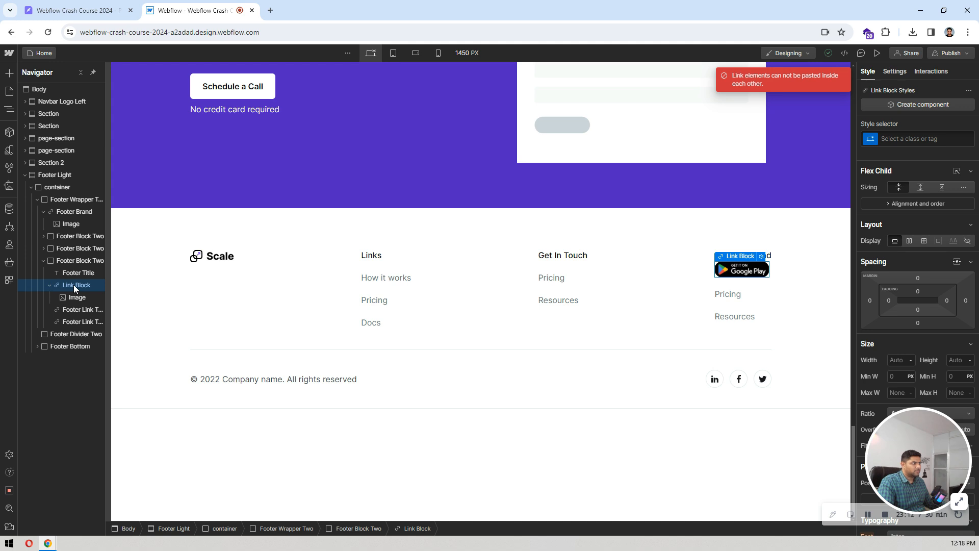
click(78, 272)
key(ctrl+v)
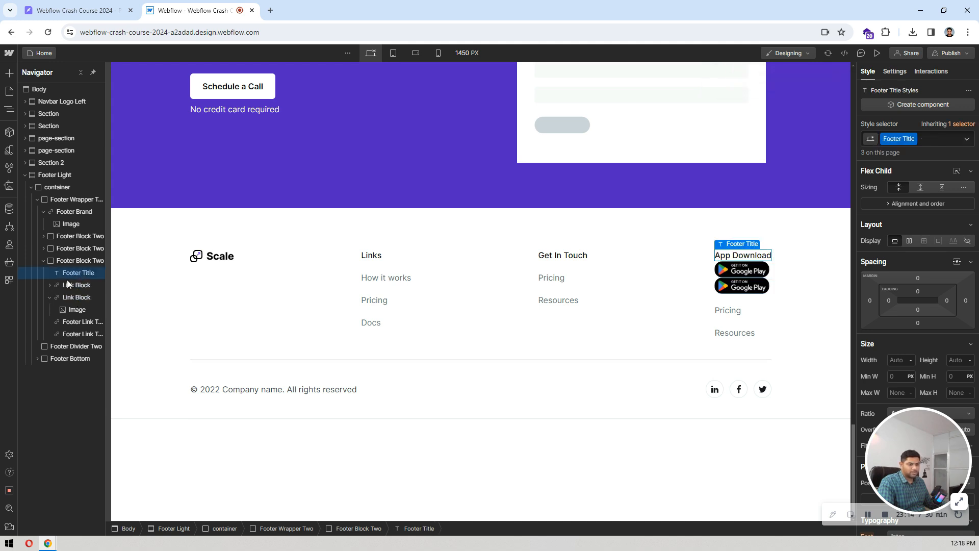
- Delete the Pricing and Resources text links below the store badges in the App Download column
click(49, 297)
click(77, 298)
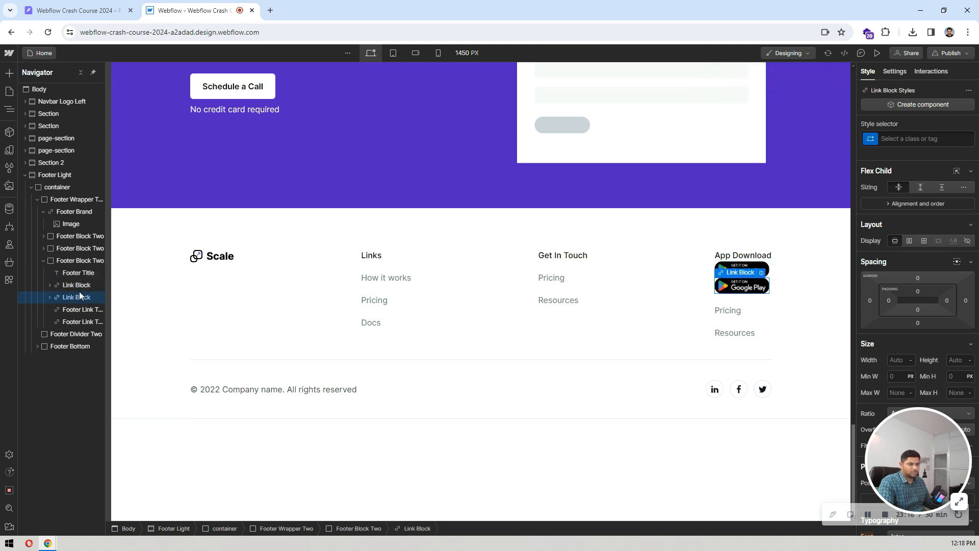
click(81, 310)
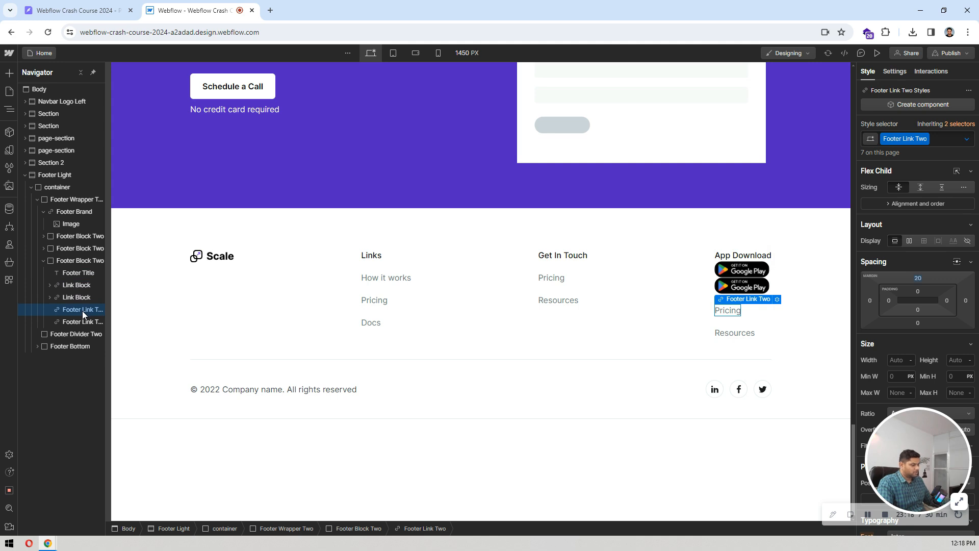
key(Delete)
key(Delete)
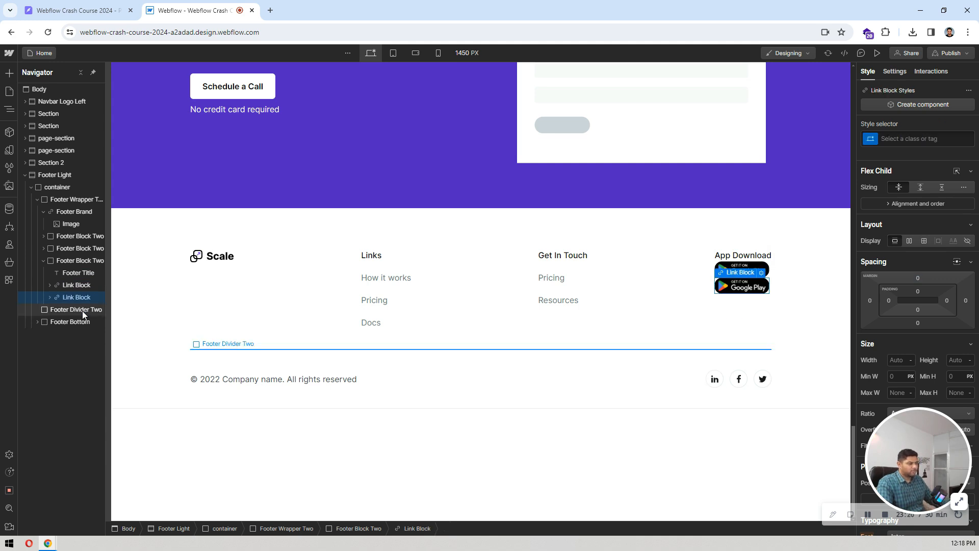
- Set a 20 px top margin on the first badge link block under App Download
click(78, 284)
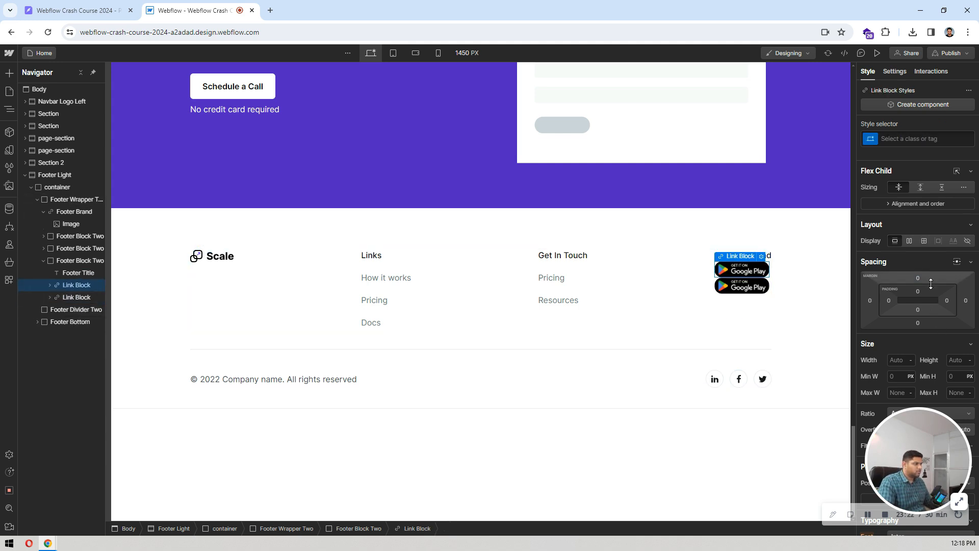
click(915, 279)
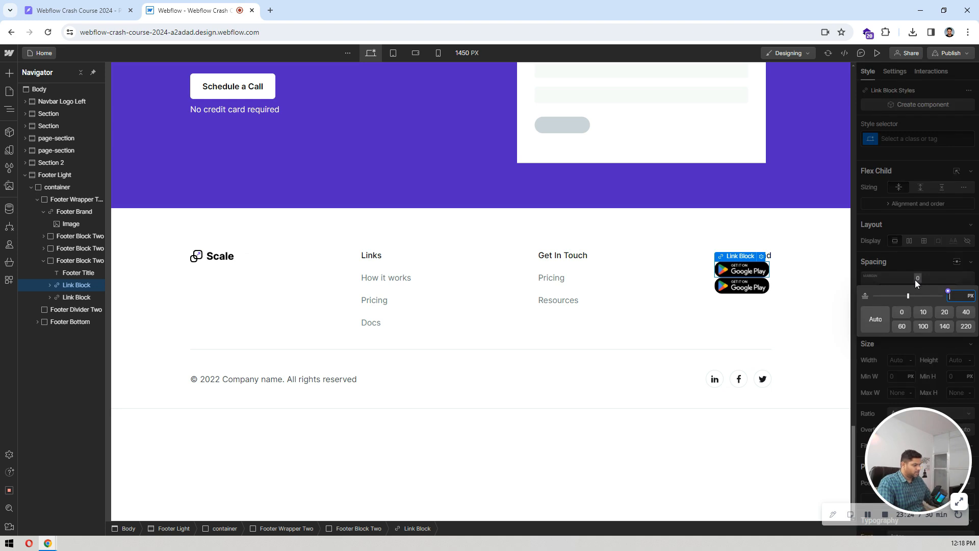
text(20)
key(Return)
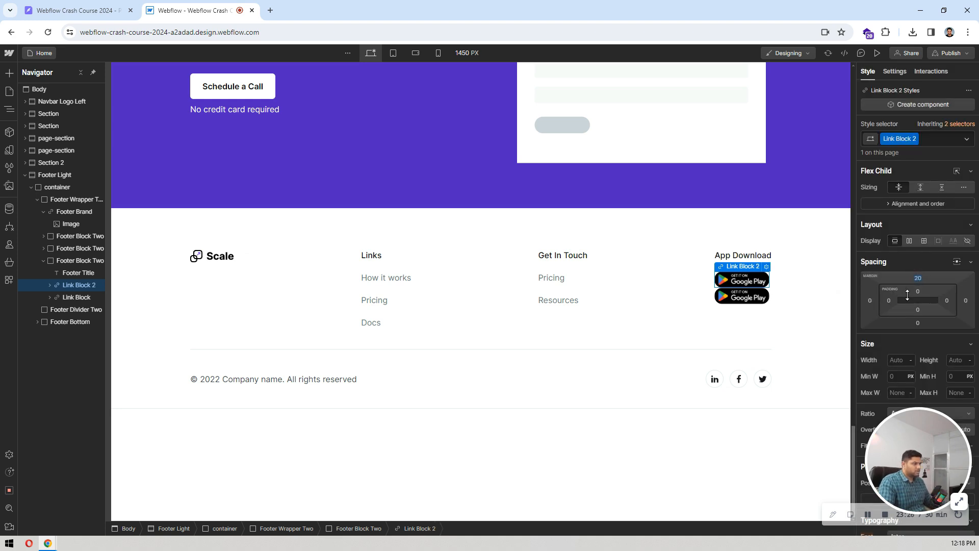
- Apply the existing Link Block 2 class to the second badge link block under App Download
click(82, 291)
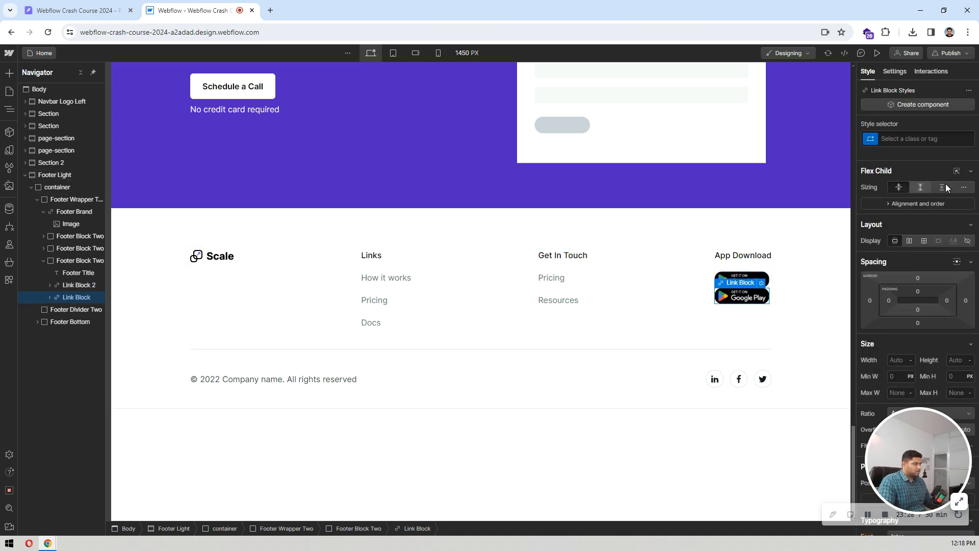
click(930, 137)
text(2)
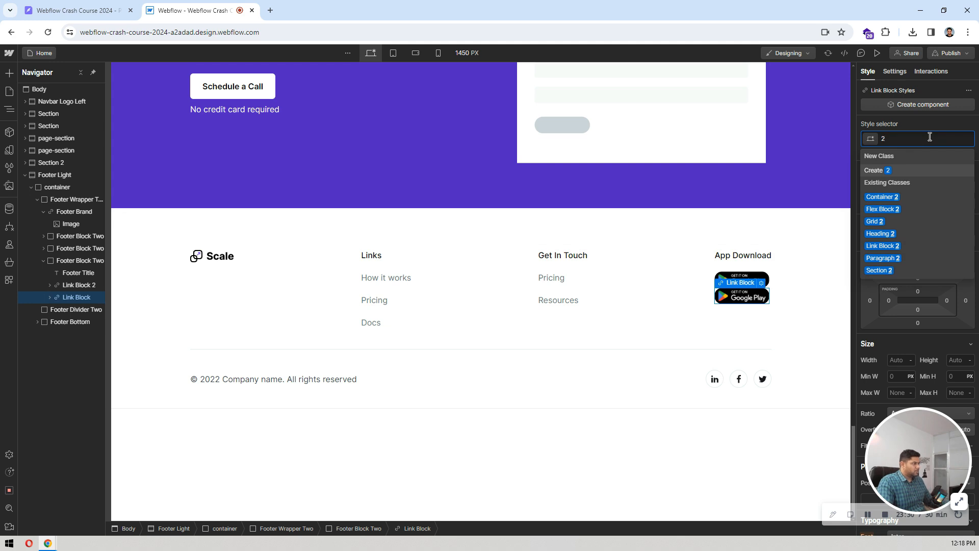
click(893, 246)
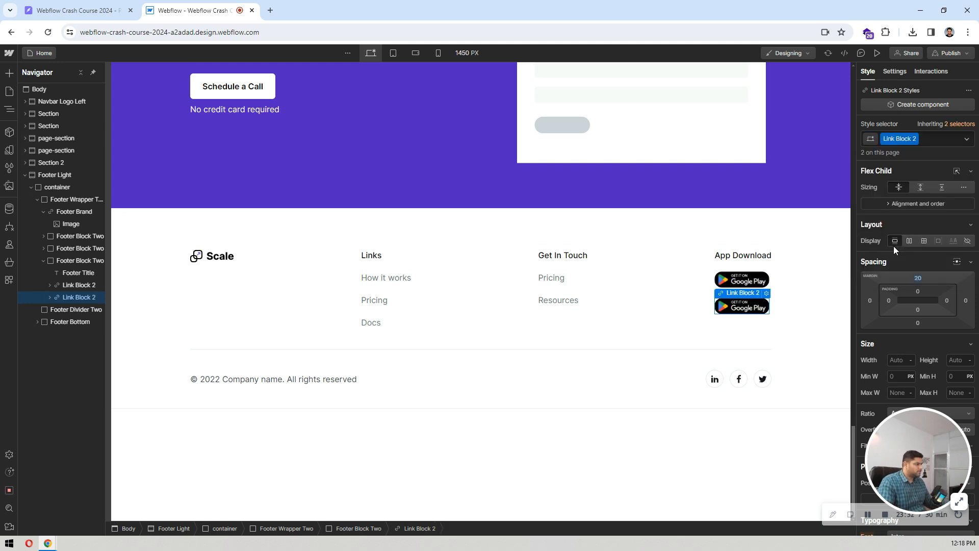
- Replace the image in the second badge link block with appstore img.png
click(673, 279)
click(744, 294)
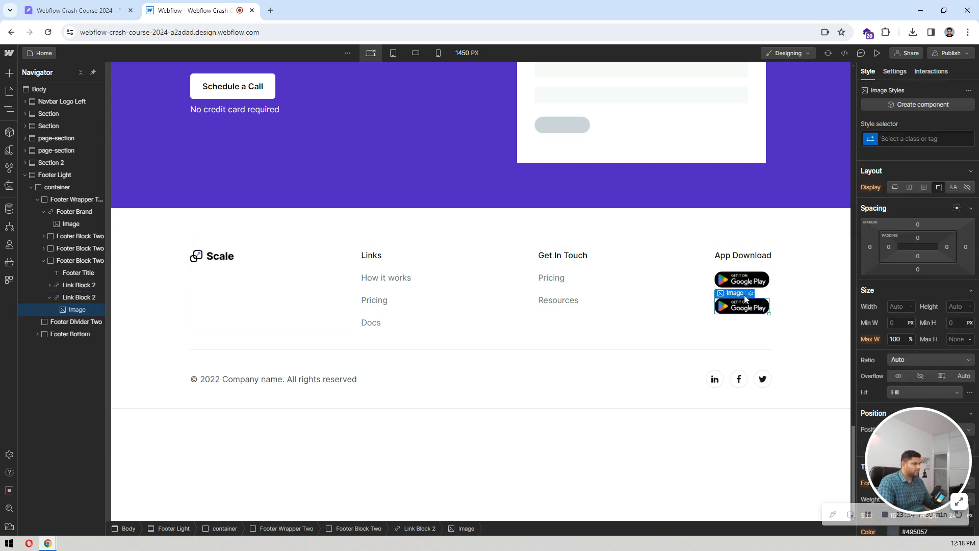
click(748, 294)
click(780, 344)
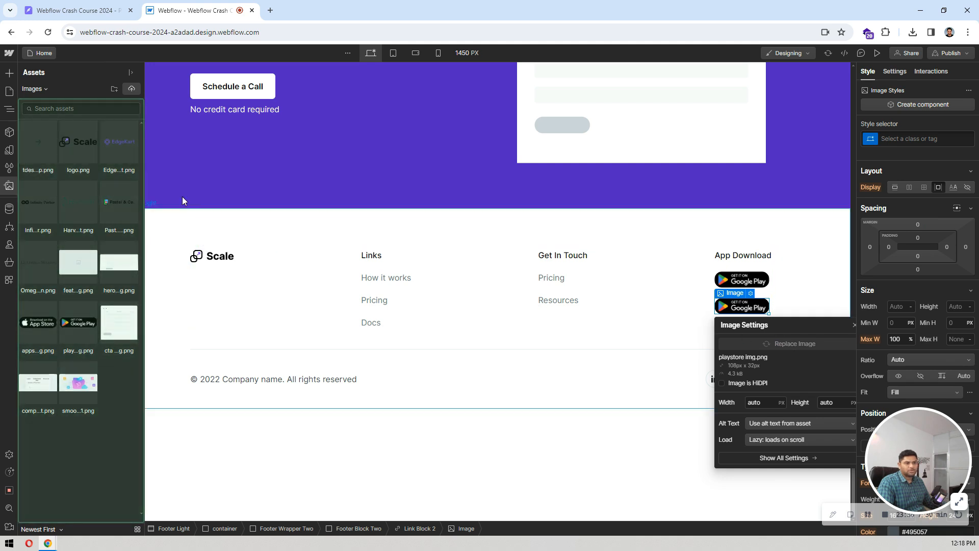
click(32, 320)
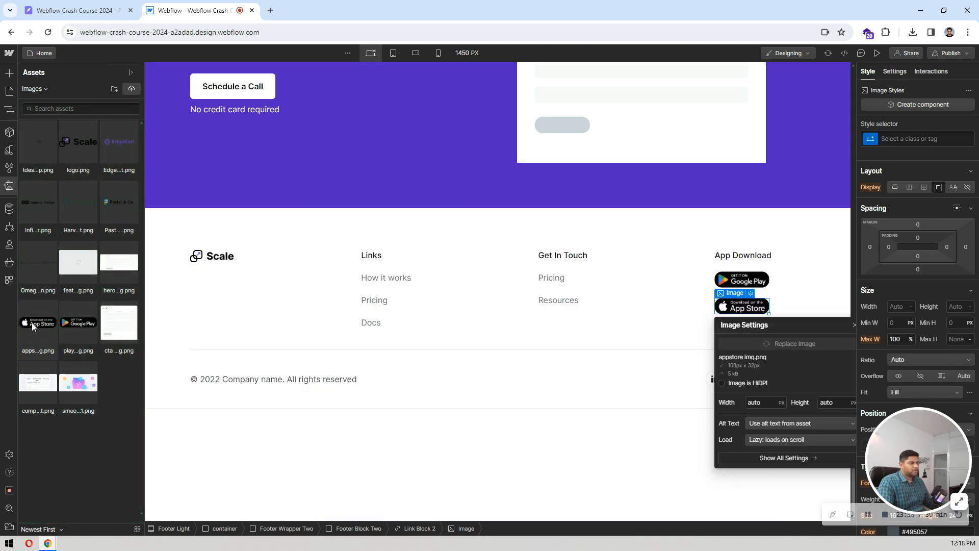
click(678, 286)
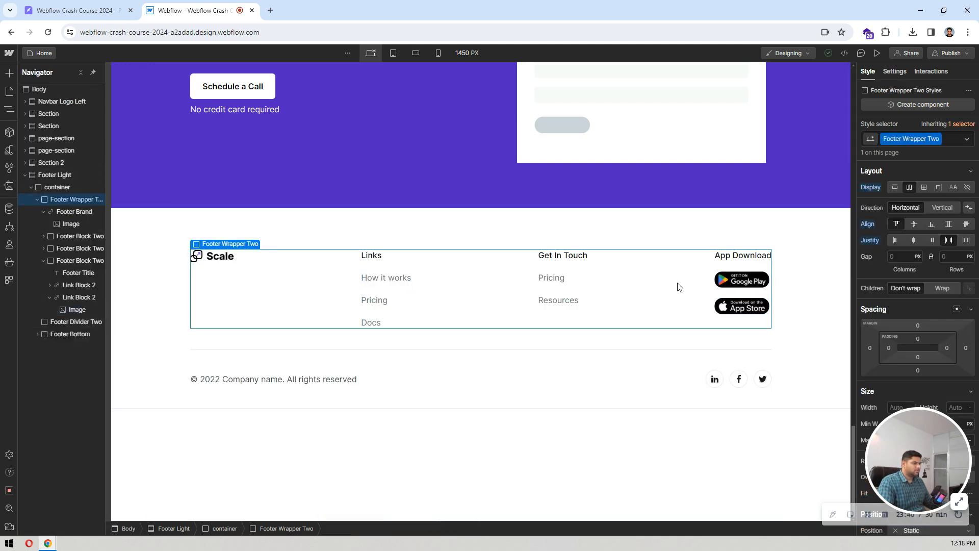
- Compare the footer with the Pixso design and remove the bottom border from the Footer Light section in Webflow
click(81, 9)
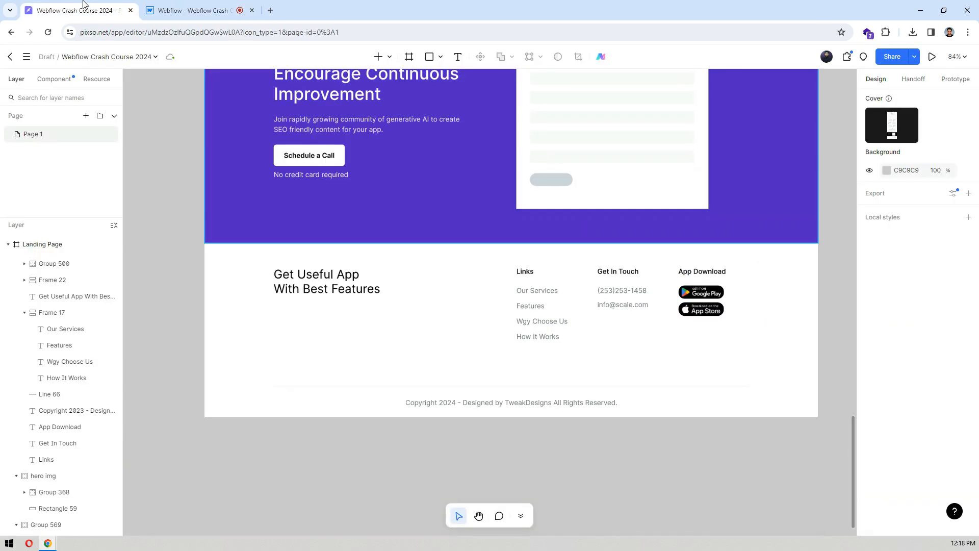
click(186, 4)
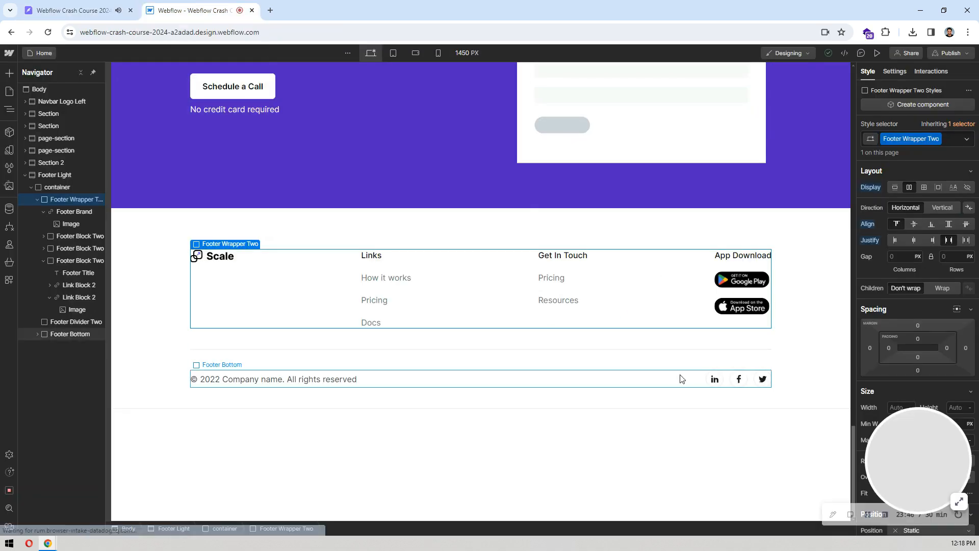
click(79, 10)
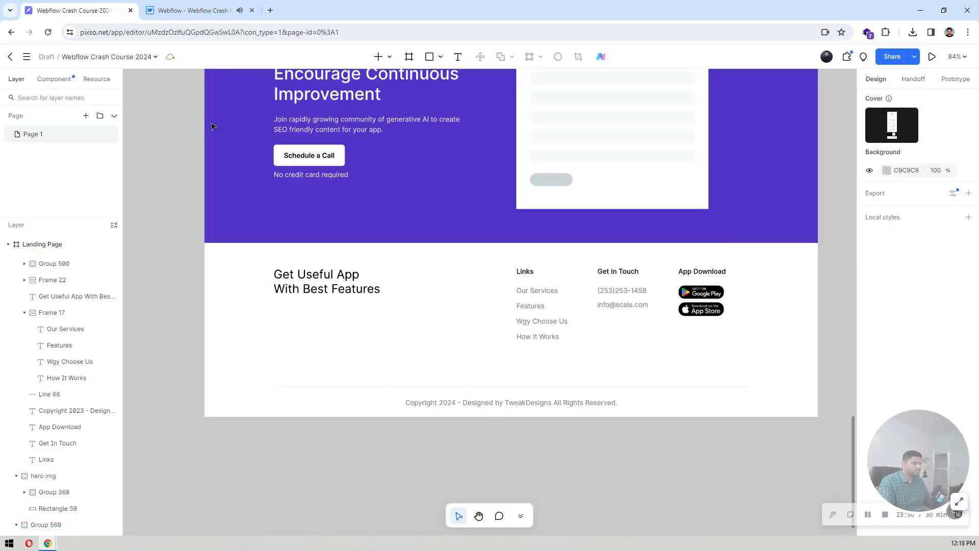
click(206, 12)
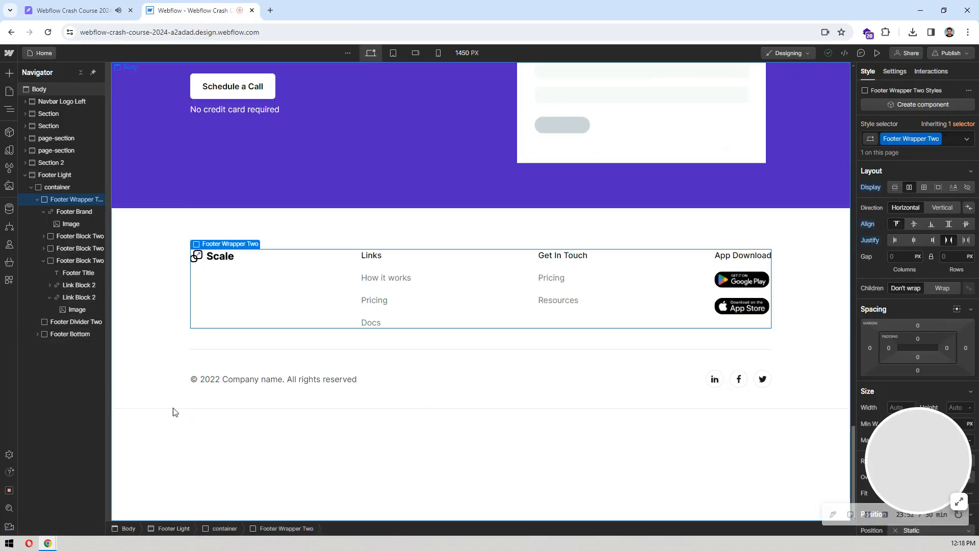
click(140, 389)
scroll(949, 268, down, 10)
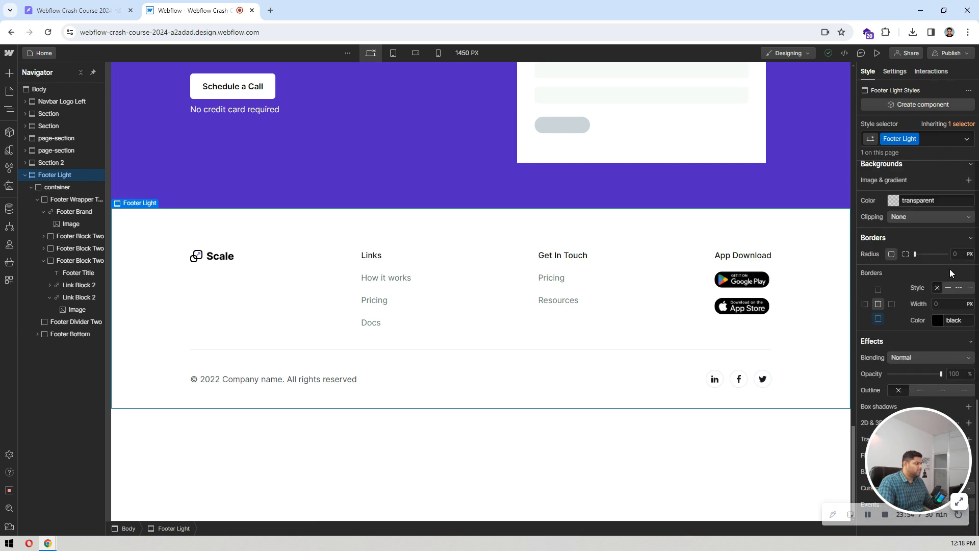
click(878, 320)
click(935, 288)
click(618, 206)
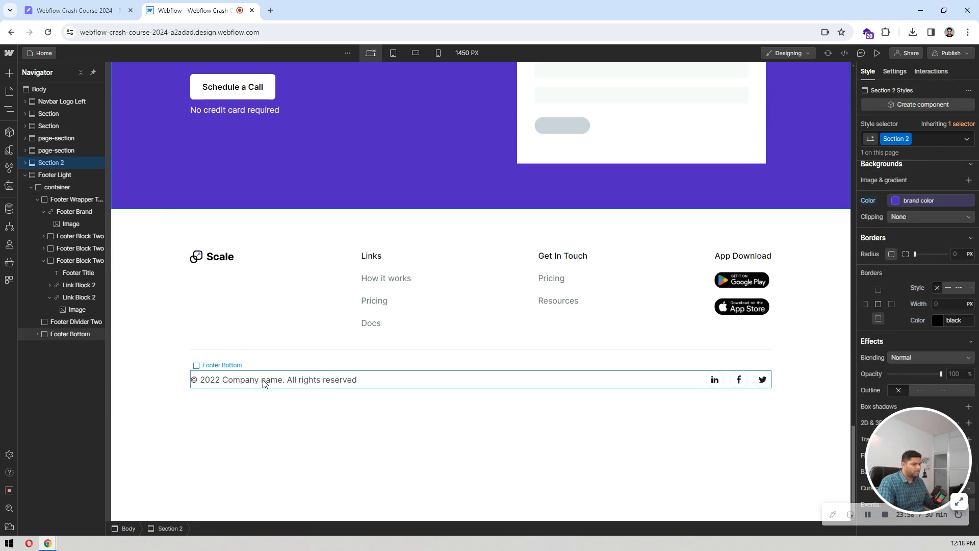
- Replace the footer's copyright line with "Copyright 2024 - Designed by TweakDesigns All Rights Reserved." copied from the Pixso design
key(ctrl+1)
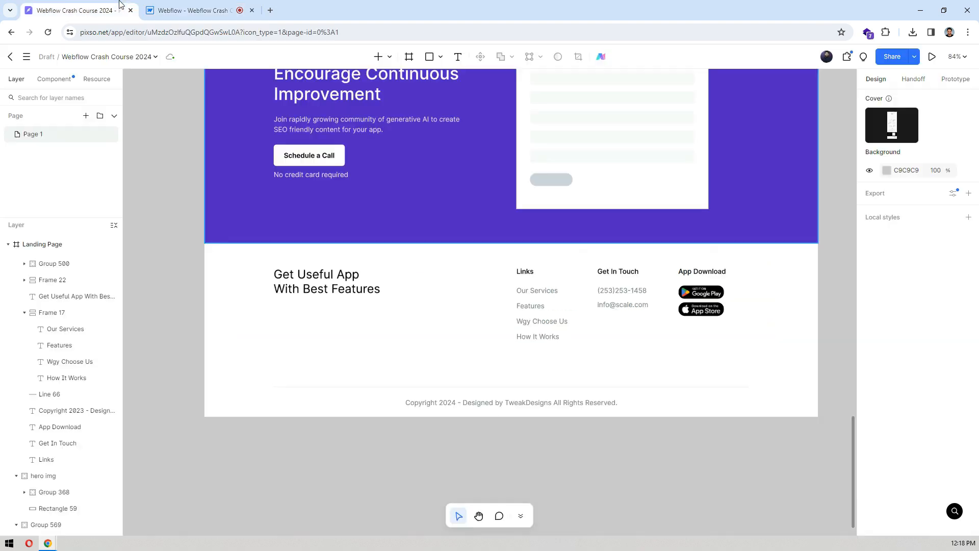
click(509, 403)
double_click(508, 403)
key(ctrl+c)
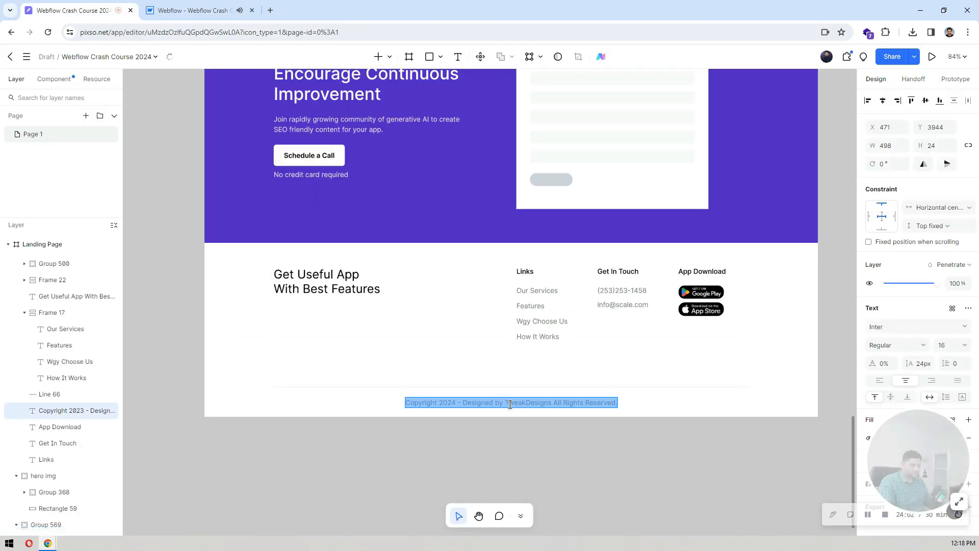
key(ctrl+2)
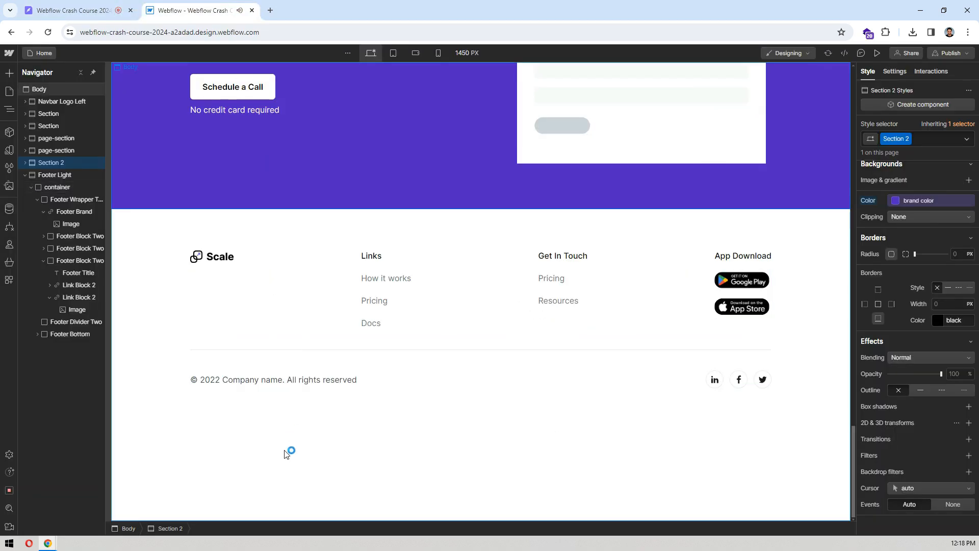
double_click(291, 387)
key(ctrl+a)
key(ctrl+v)
click(313, 340)
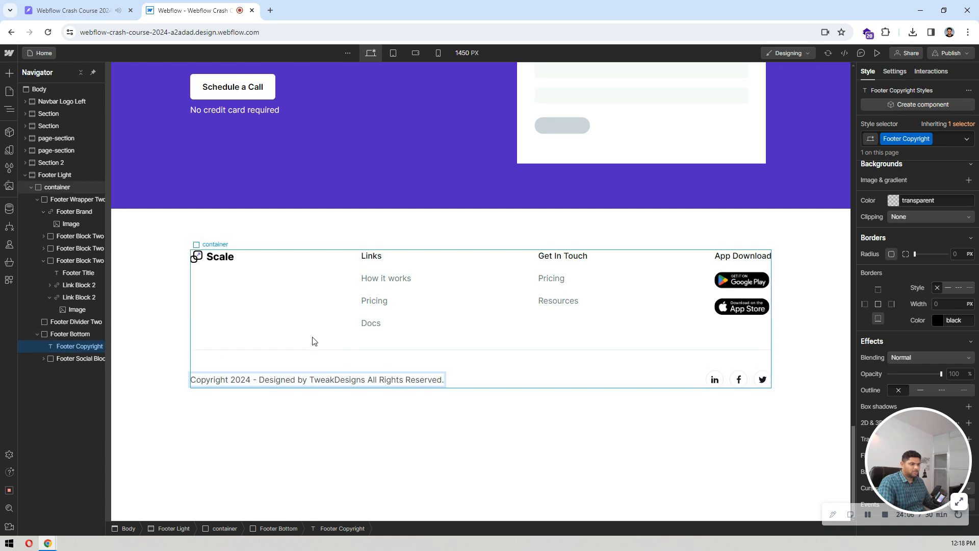
click(528, 224)
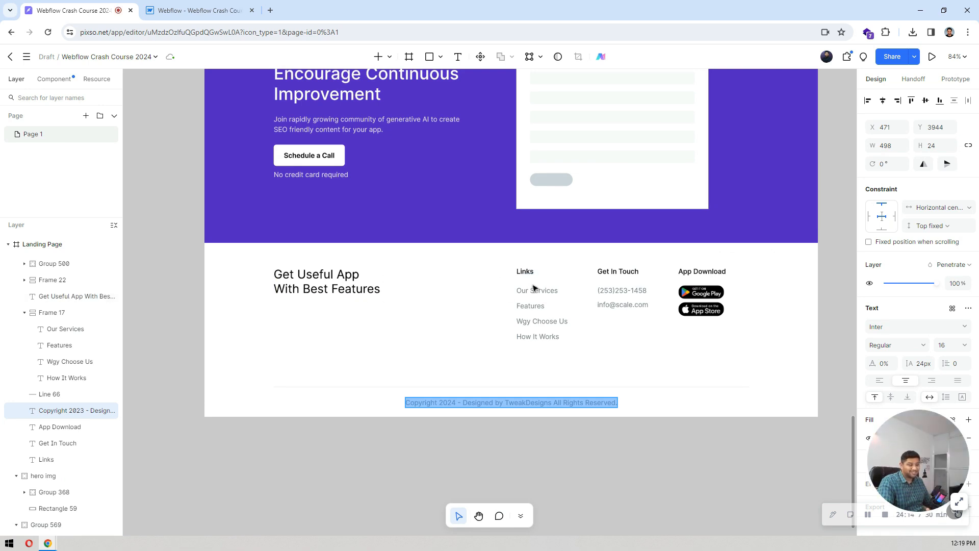
click(209, 8)
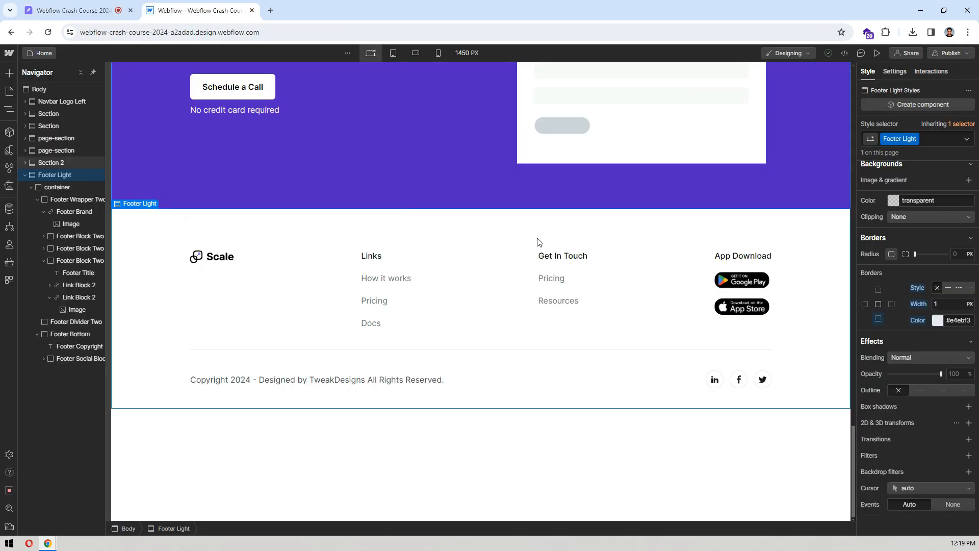
click(302, 289)
scroll(950, 222, up, 10)
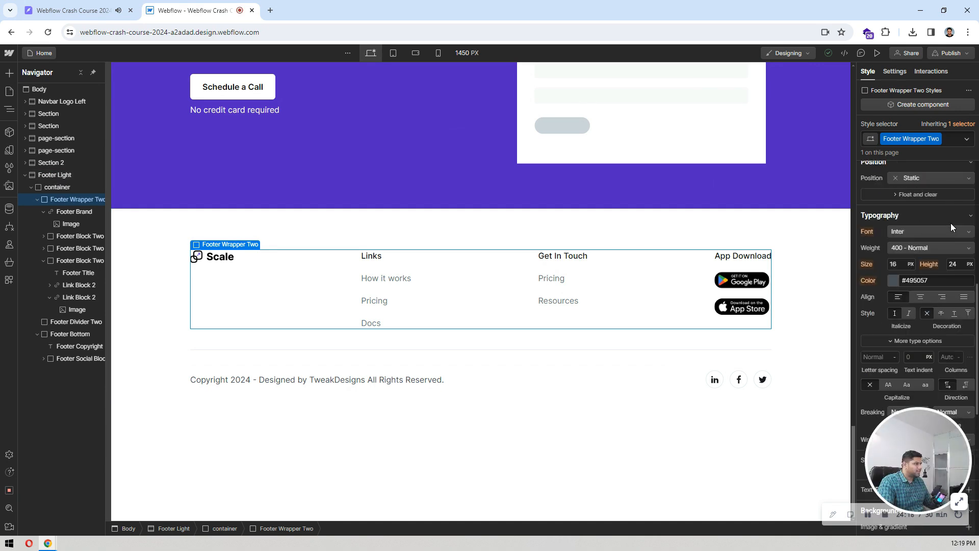
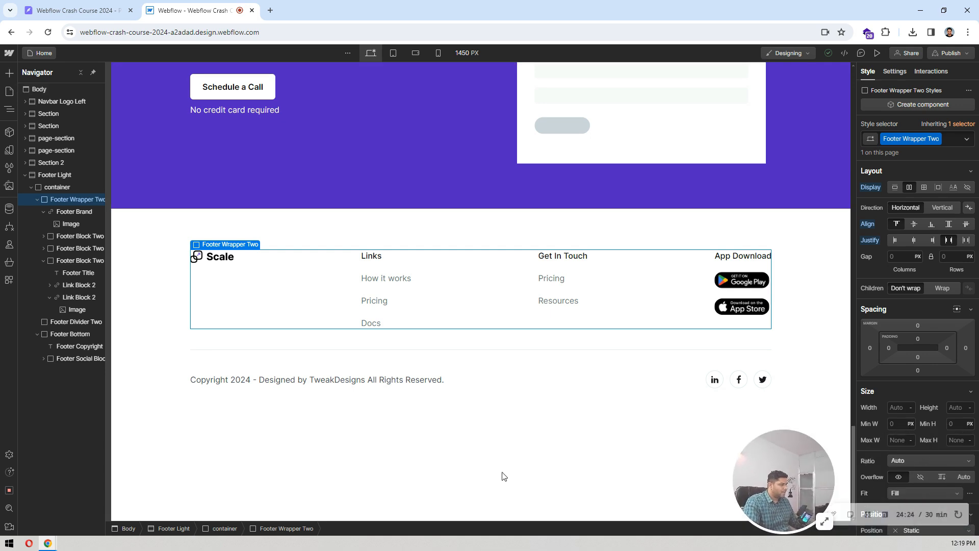
drag(841, 448, 529, 453)
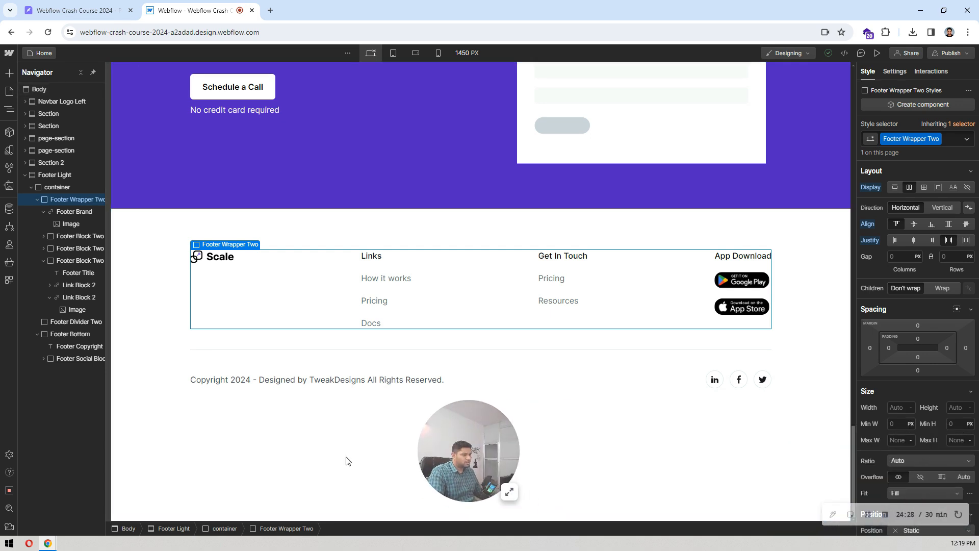
click(295, 454)
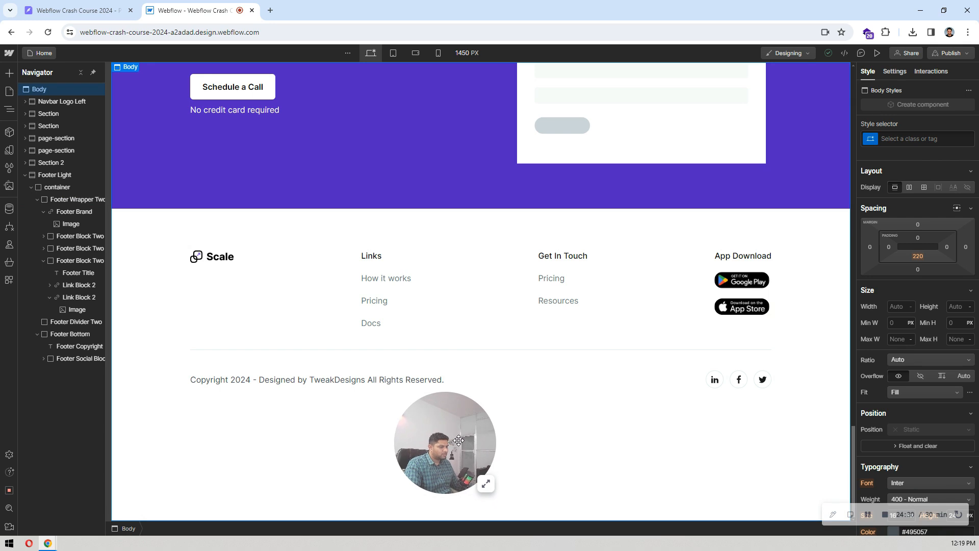
drag(448, 439, 221, 454)
drag(405, 452, 230, 454)
drag(399, 442, 115, 460)
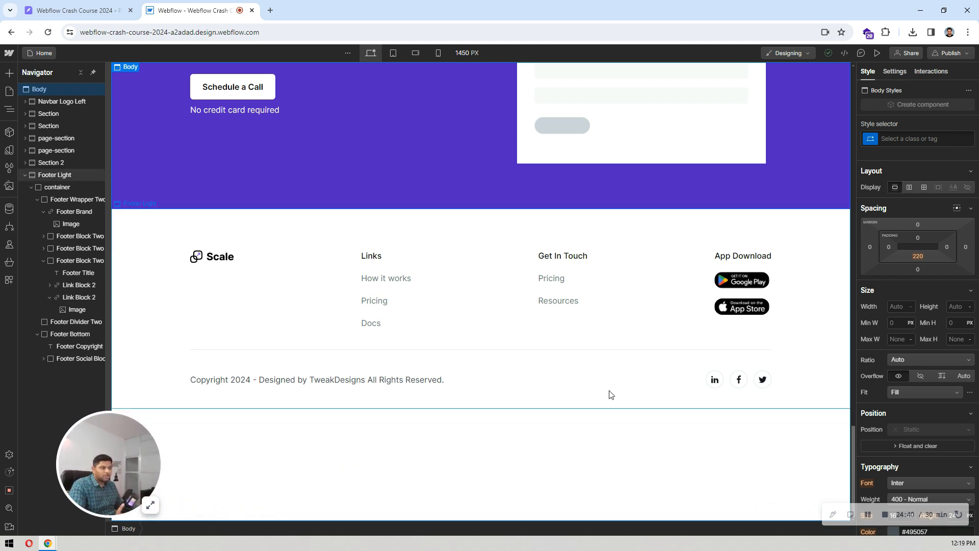
- Make Footer Wrapper Two a grid with four columns and one row, checking the column layout in the Pixso design
click(350, 293)
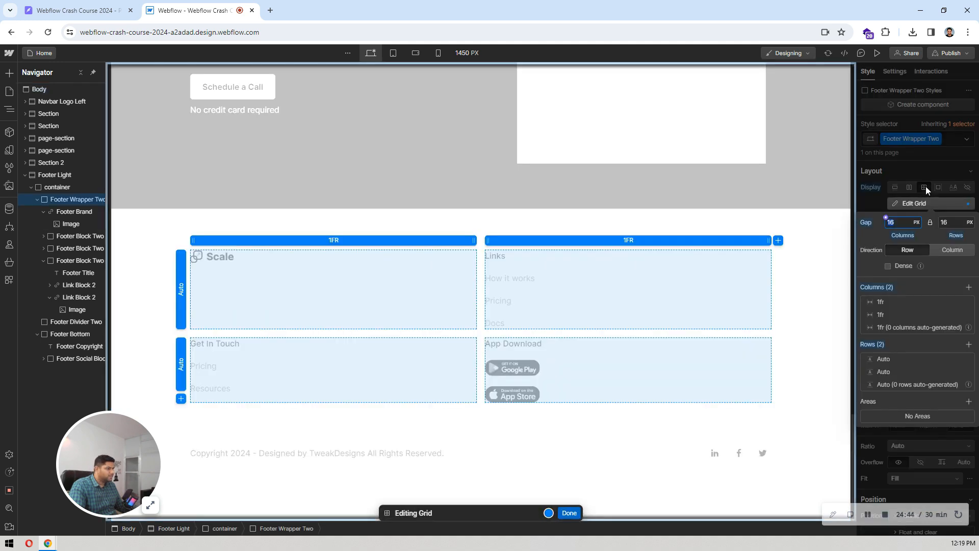
click(923, 187)
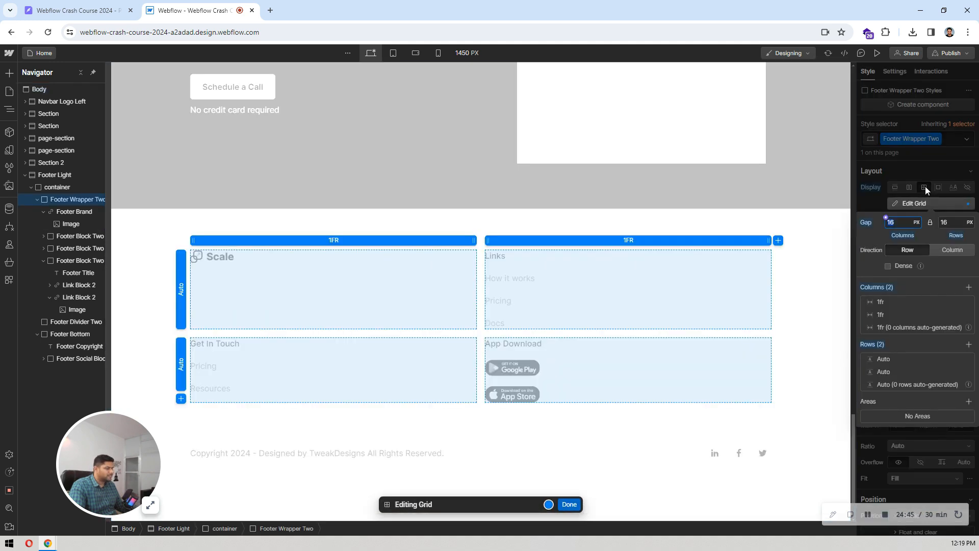
click(143, 2)
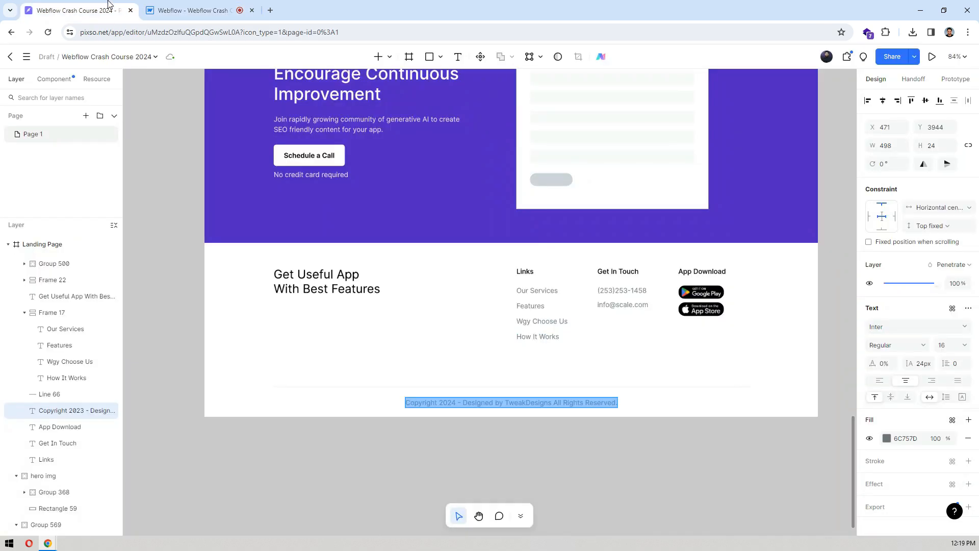
click(170, 4)
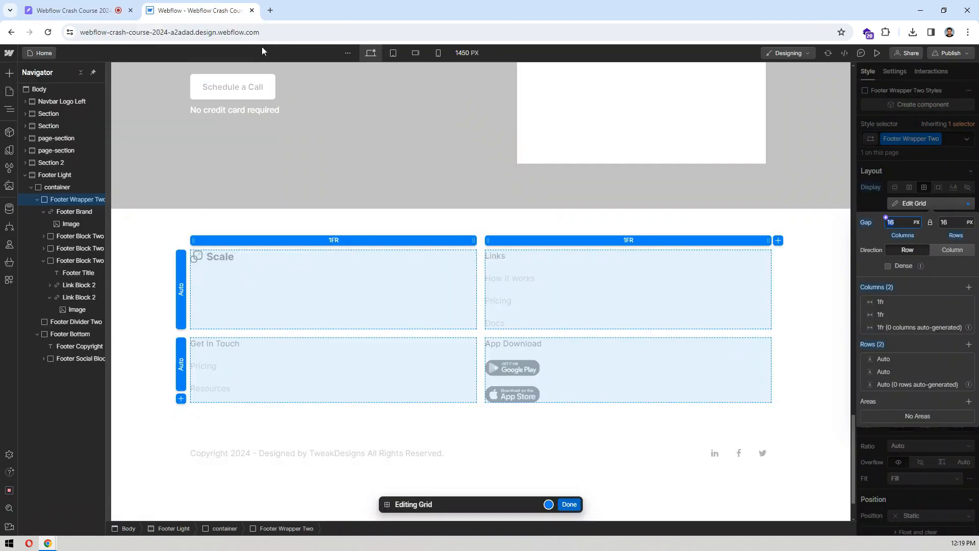
click(969, 288)
click(969, 287)
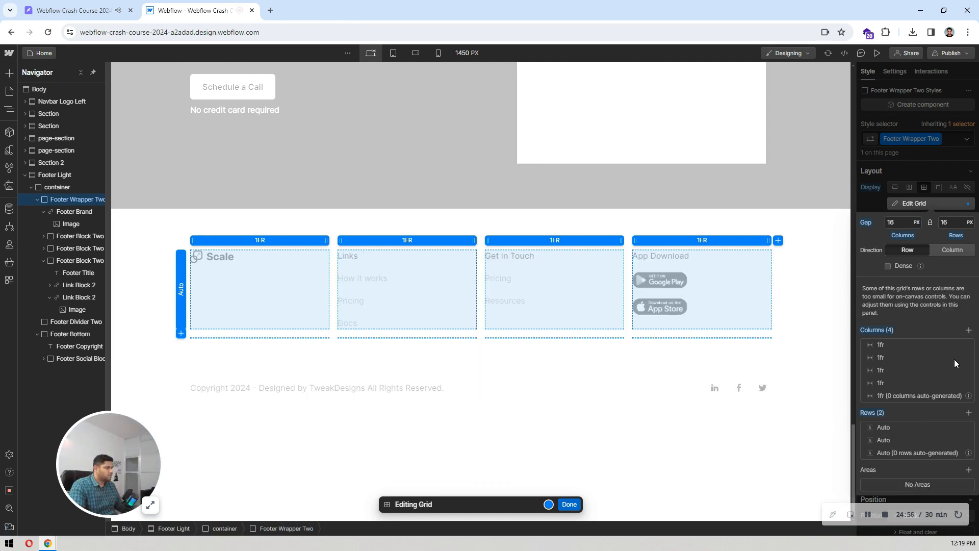
click(967, 427)
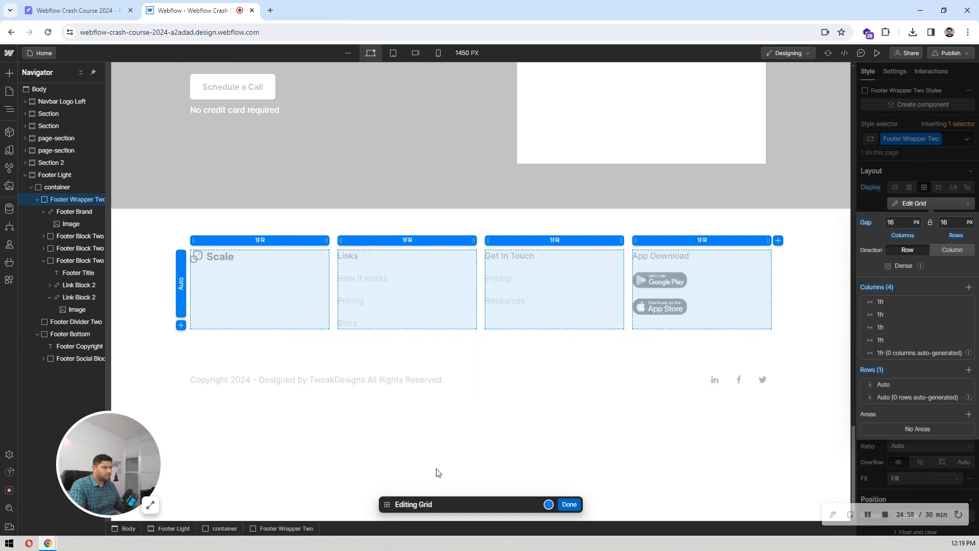
click(569, 504)
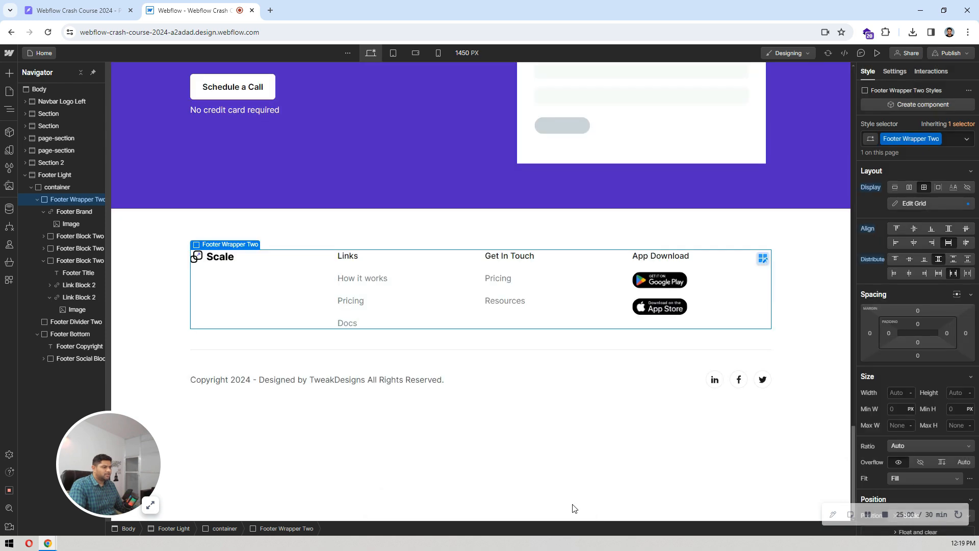
- Widen the first column of the Footer Wrapper Two grid to 3.25fr and compare the result with the Pixso design
click(934, 203)
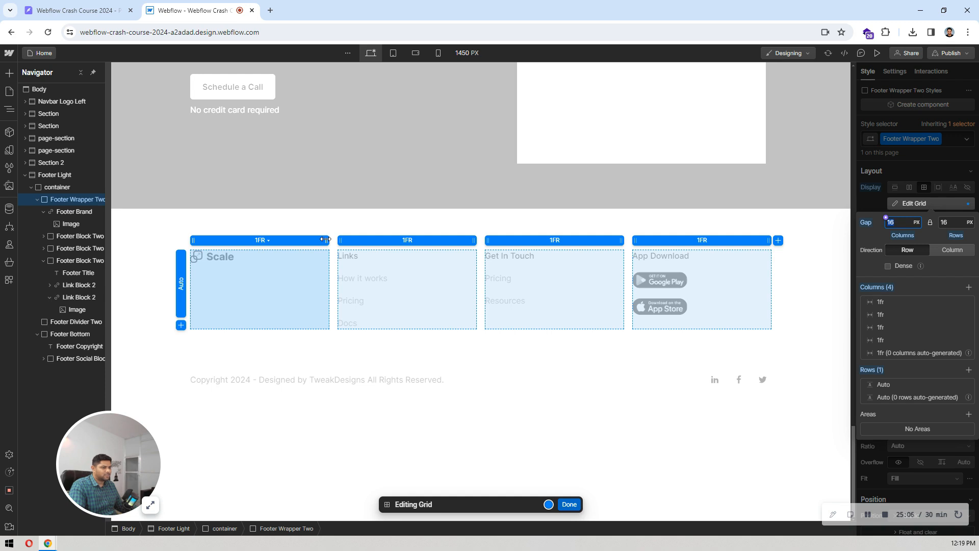
drag(326, 240, 502, 239)
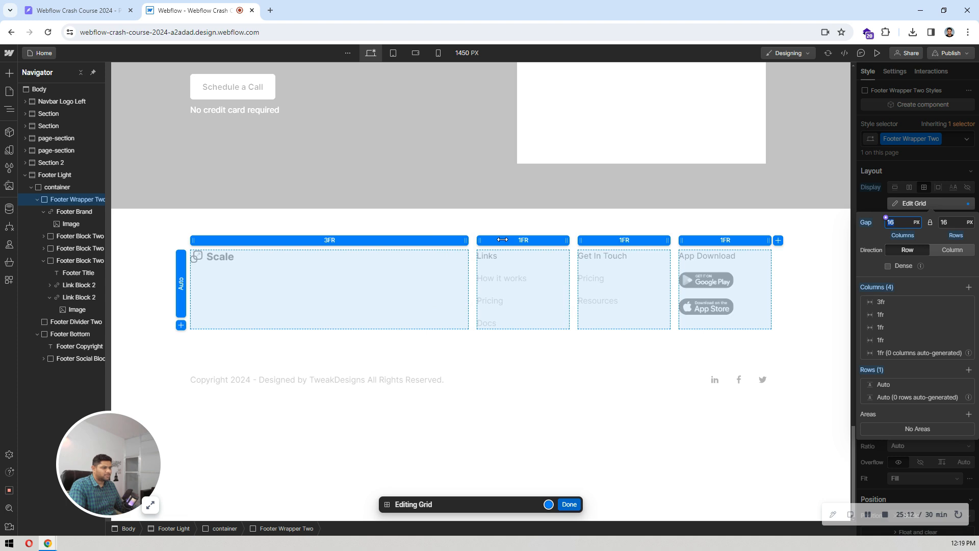
drag(503, 244, 512, 242)
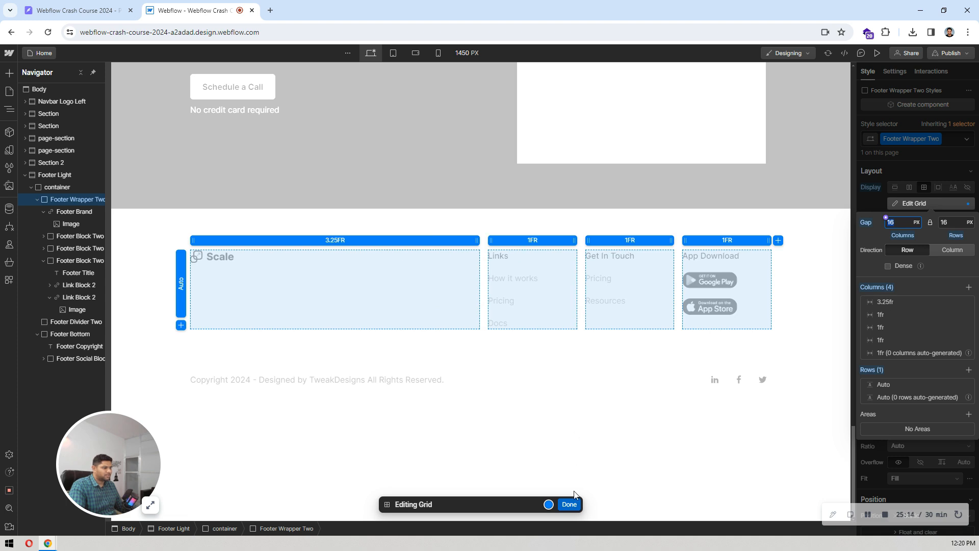
click(568, 505)
click(113, 5)
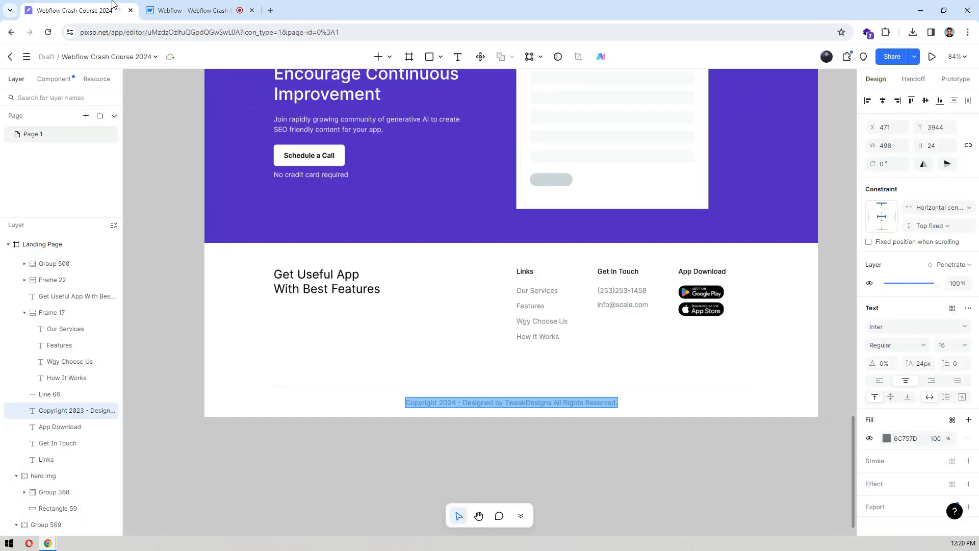
click(203, 5)
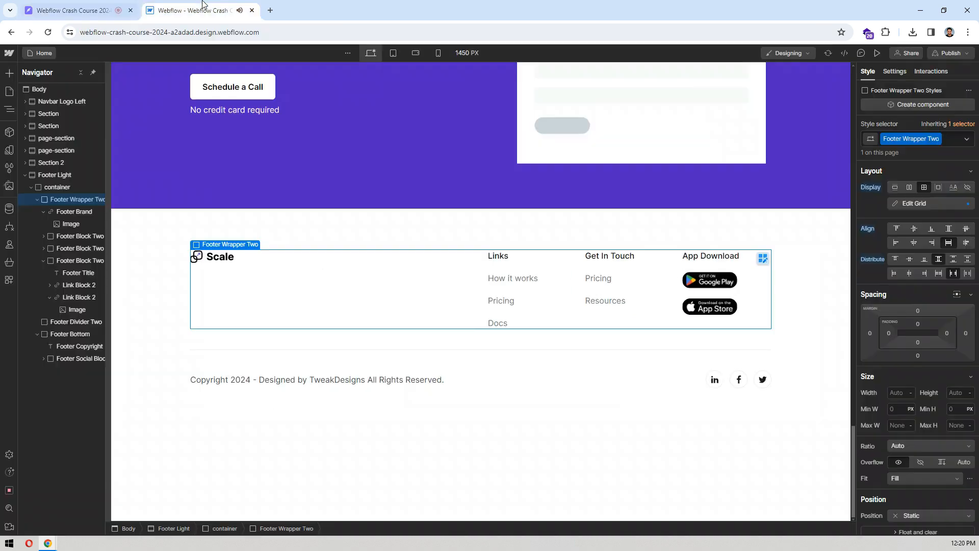
- Add a div block as the first item in Footer Wrapper Two and delete the Footer Brand link with its logo
click(223, 259)
click(38, 212)
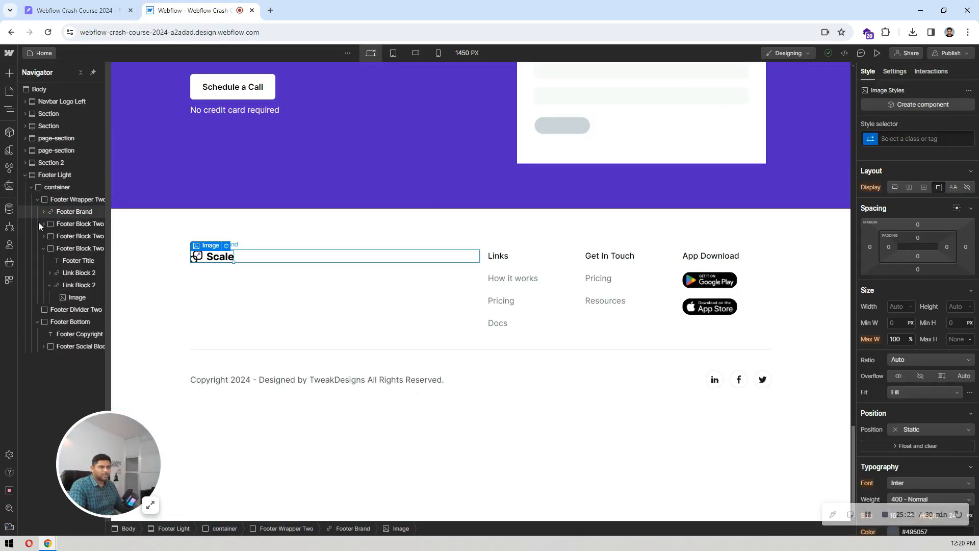
click(44, 249)
click(65, 212)
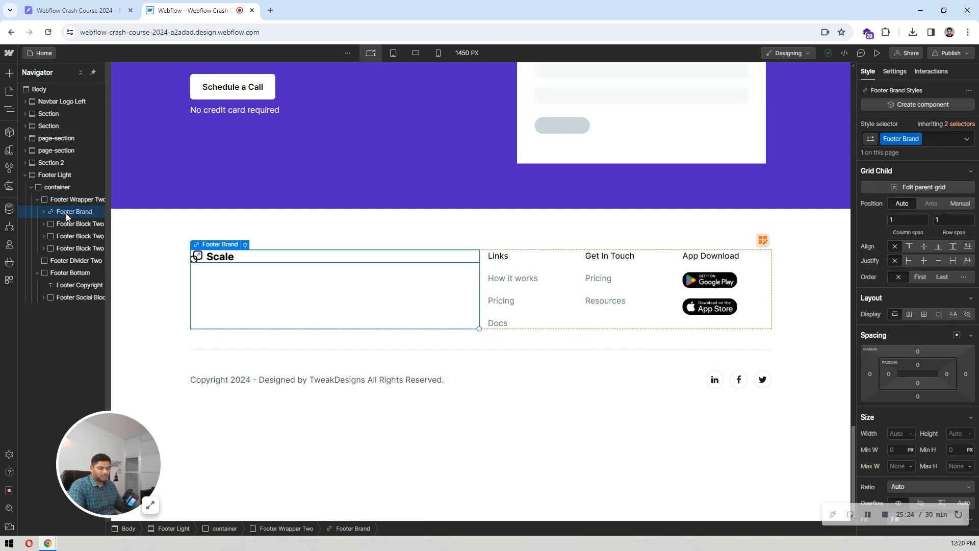
key(ctrl+e)
text(div block)
key(Return)
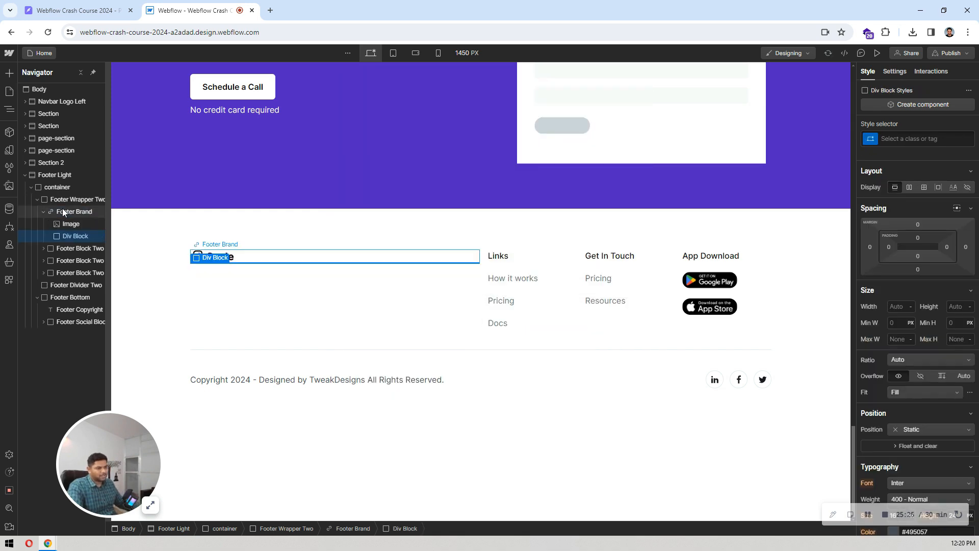
mouse_move(71, 237)
mouse_down()
mouse_move(73, 207)
mouse_move(80, 221)
mouse_up()
click(81, 223)
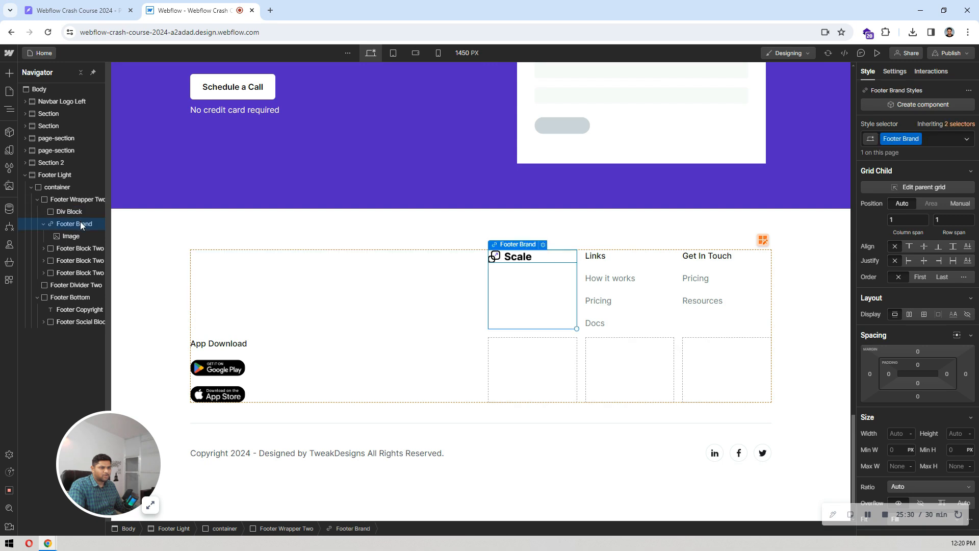
key(Delete)
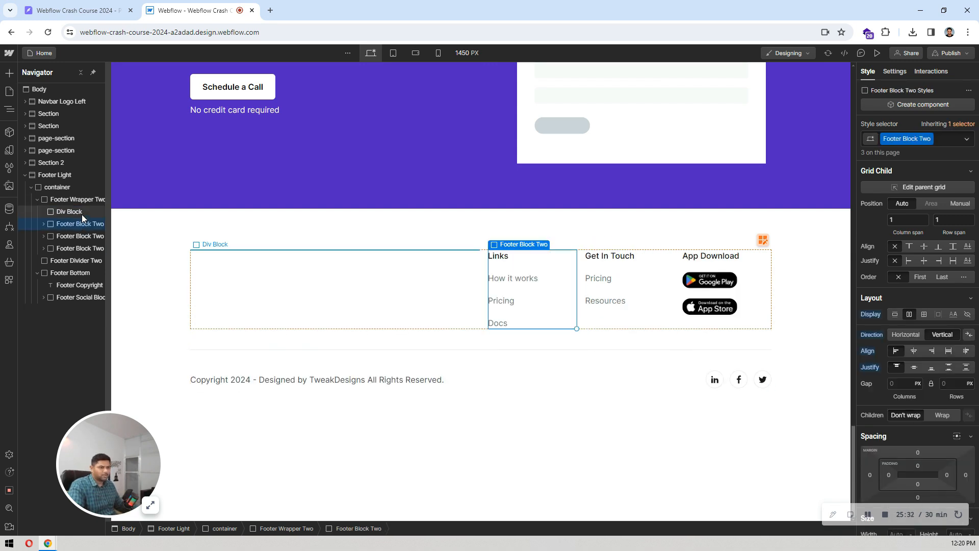
- Insert a heading inside the new div block in the footer and make it an H2
click(82, 213)
key(ctrl+e)
text(head)
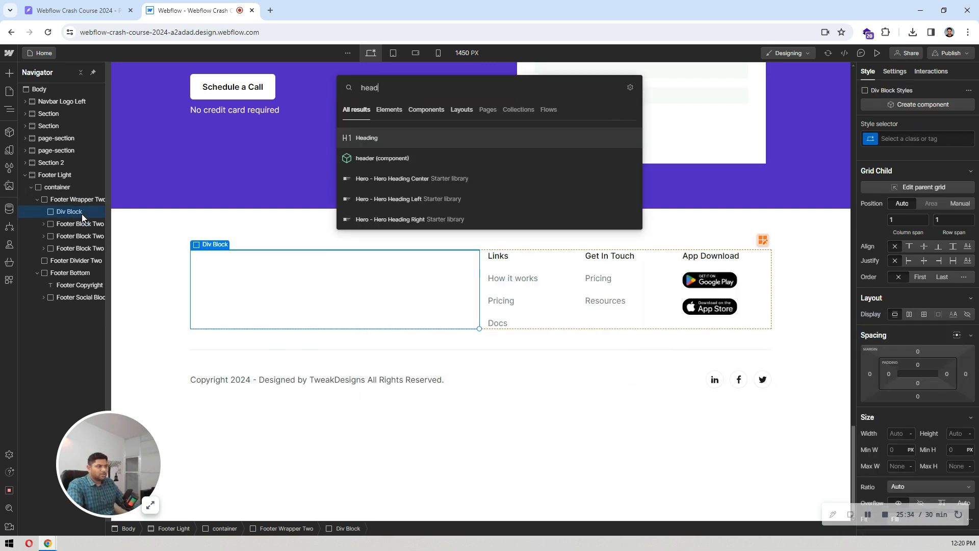
key(Return)
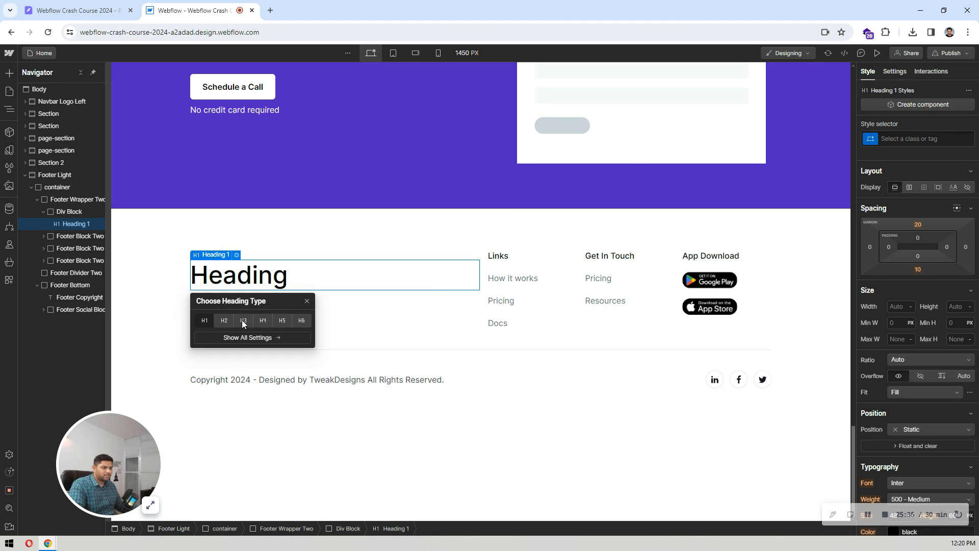
click(243, 319)
click(222, 308)
- Replace the footer heading's text with "Get Useful App With Best Features" copied from the Pixso design
click(87, 10)
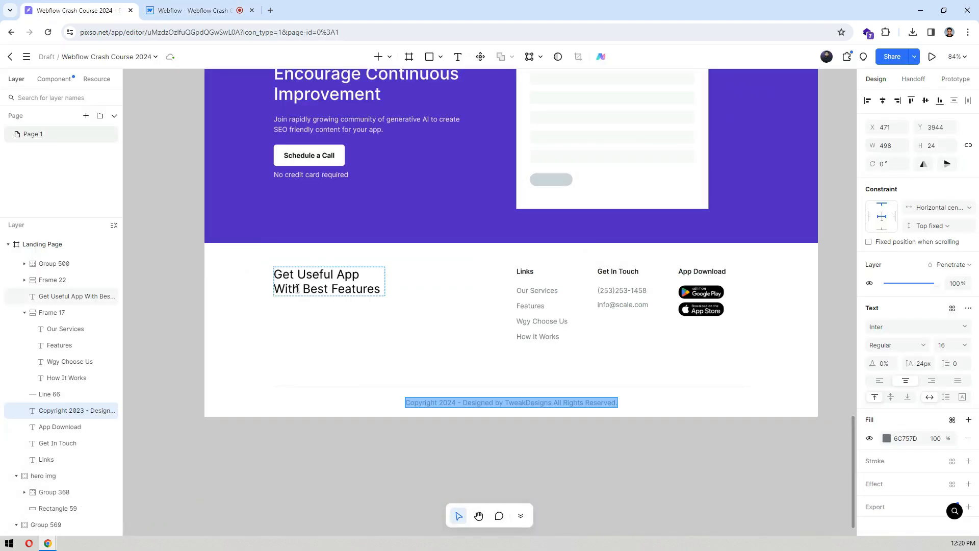
click(319, 285)
double_click(329, 278)
key(ctrl+c)
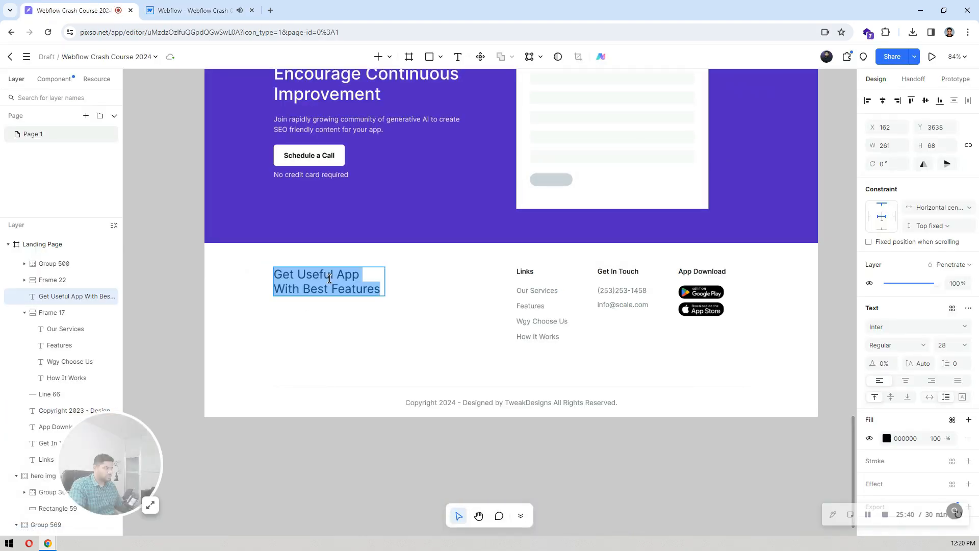
click(193, 10)
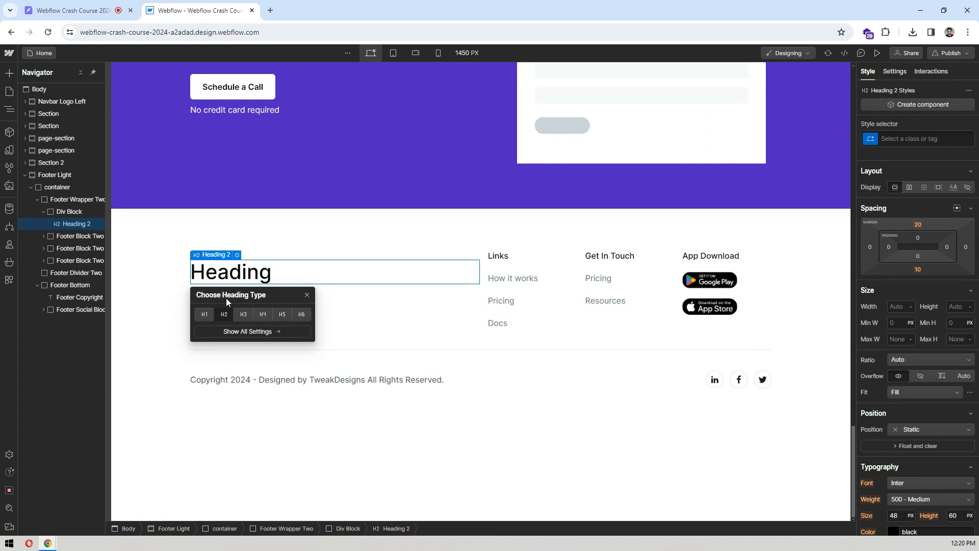
double_click(251, 274)
key(ctrl+a)
key(ctrl+v)
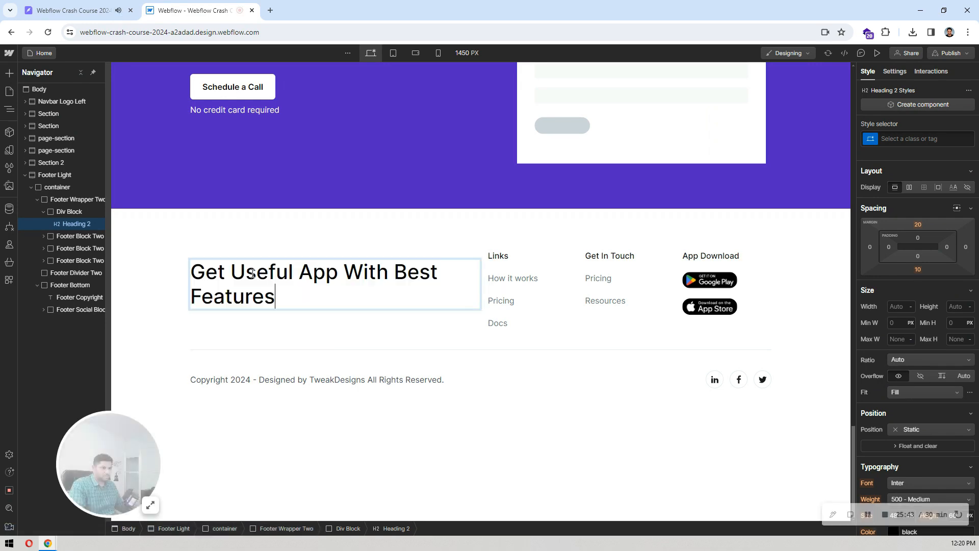
click(262, 238)
- Change the footer heading's type to H3 and compare it with the Pixso design
click(235, 260)
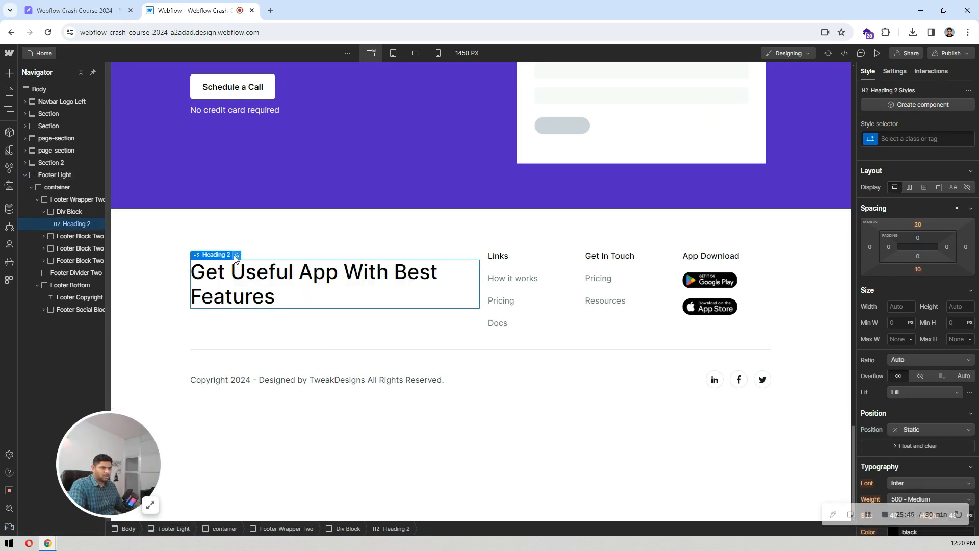
click(236, 255)
click(243, 339)
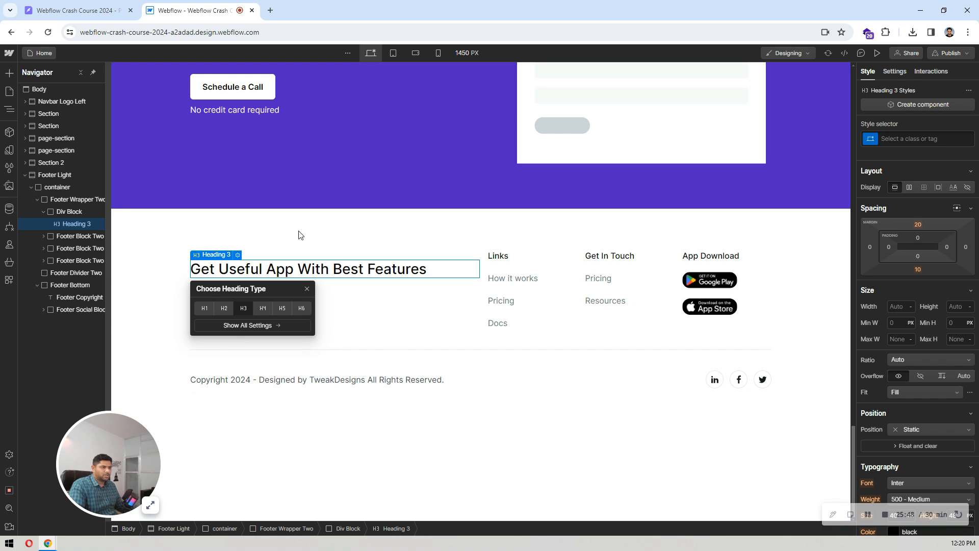
click(131, 5)
click(178, 5)
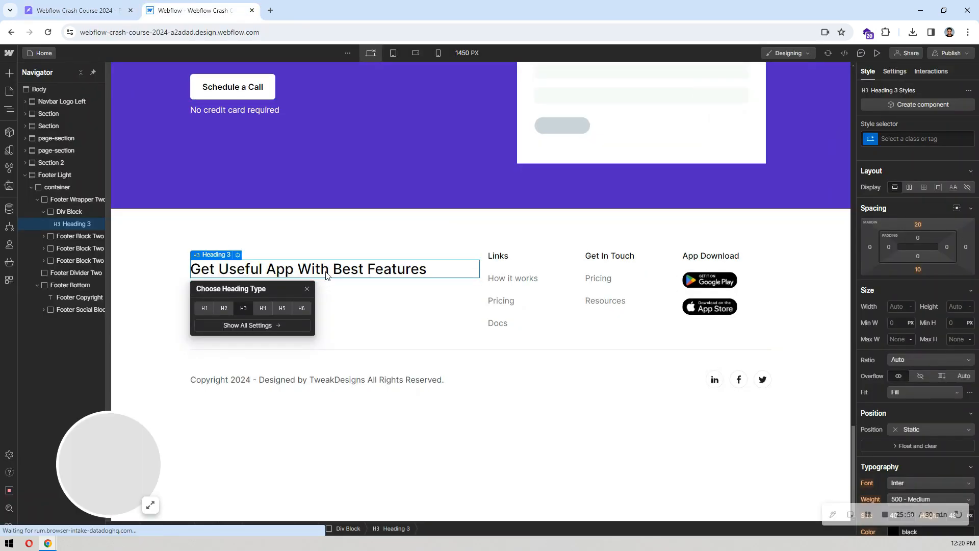
- Break the footer heading onto a second line before "With Best Features"
double_click(308, 266)
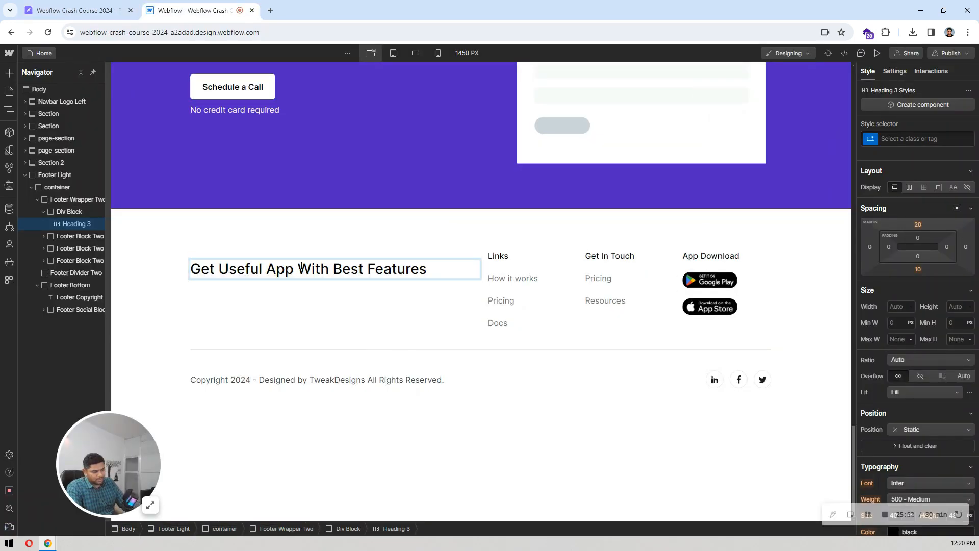
key(BackSpace)
key(shift+Return)
click(304, 238)
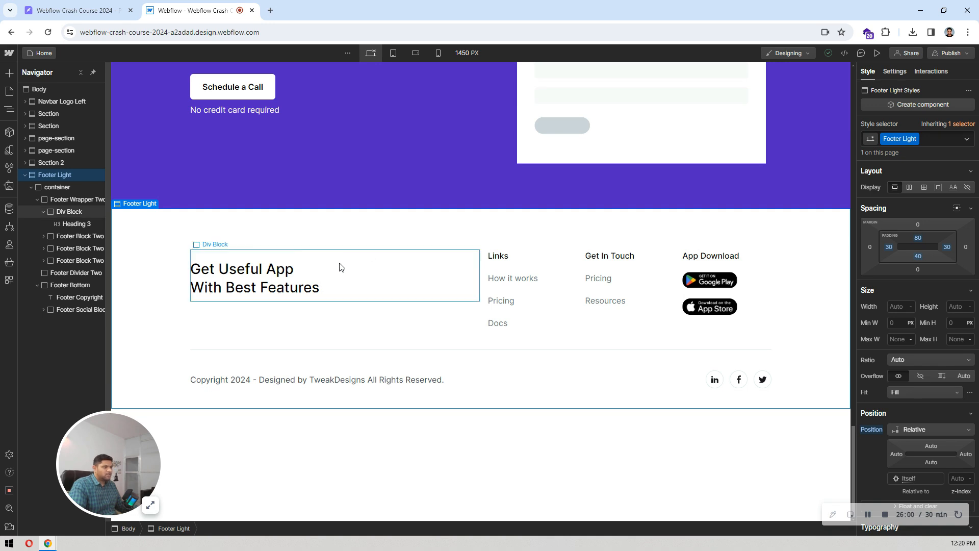
- Set the top margin of the footer heading to 0 so it lines up with the column titles
click(285, 269)
click(917, 224)
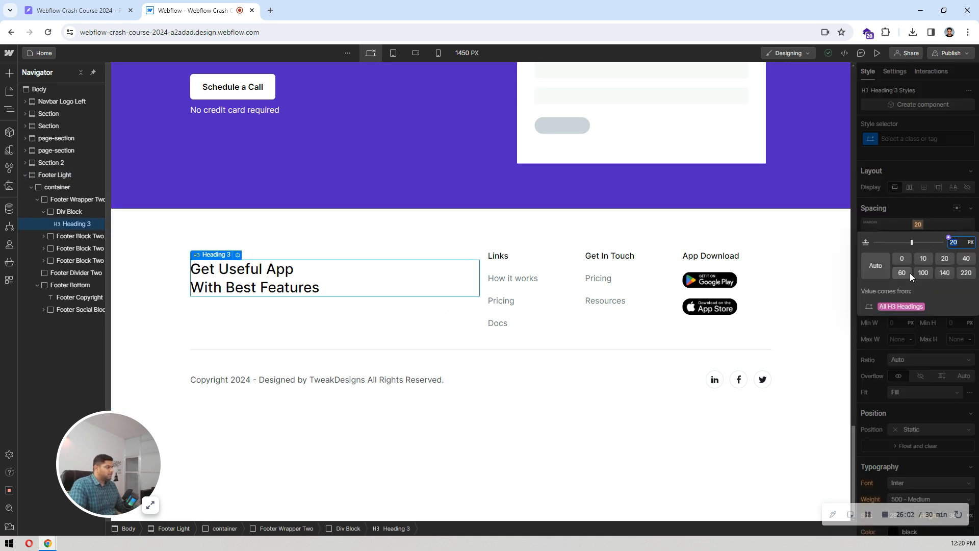
click(901, 259)
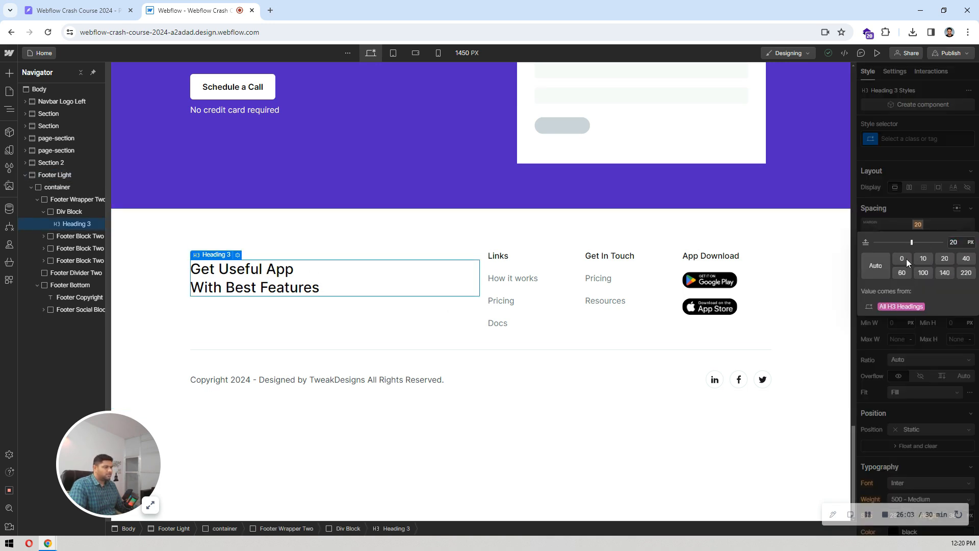
click(342, 233)
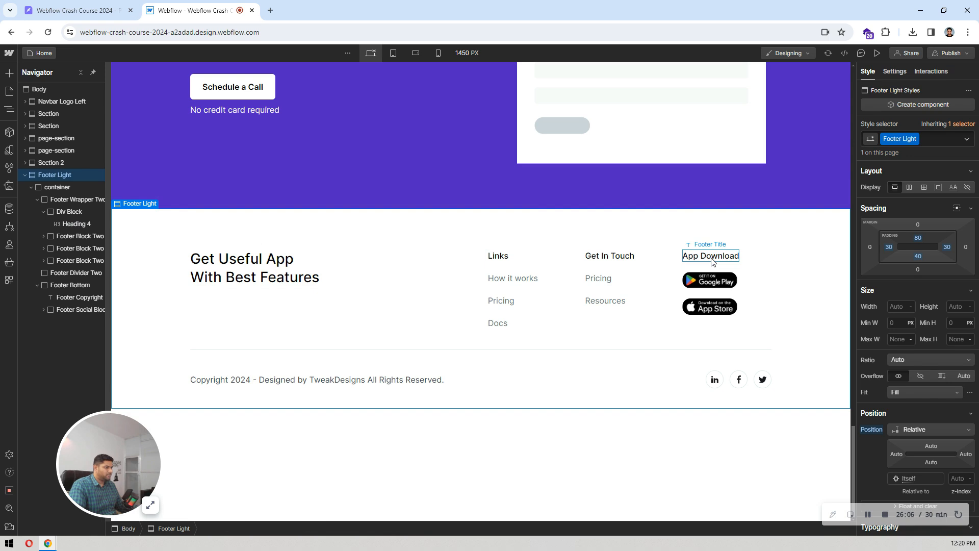
- Compare the Webflow footer's link columns with the Pixso design and leave text editing of the heading in Pixso
click(133, 6)
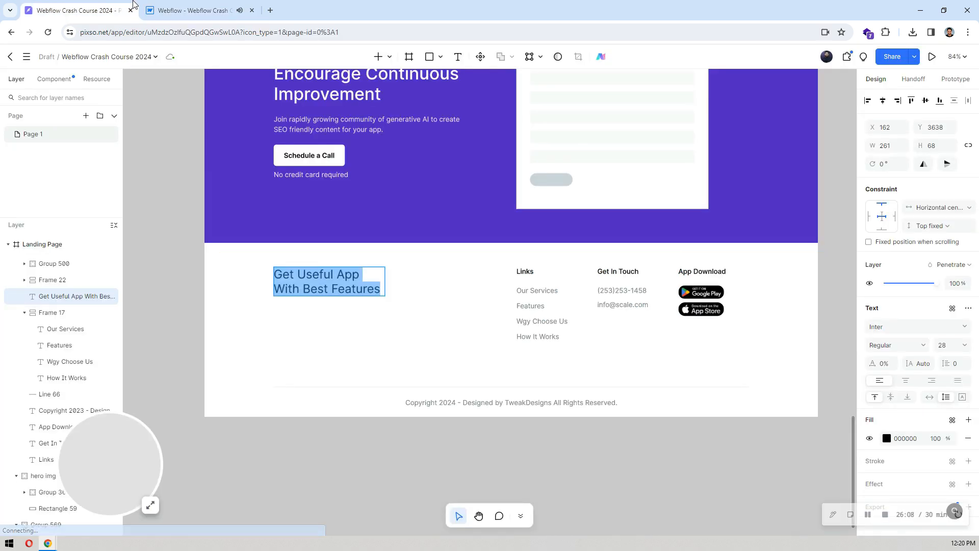
click(191, 10)
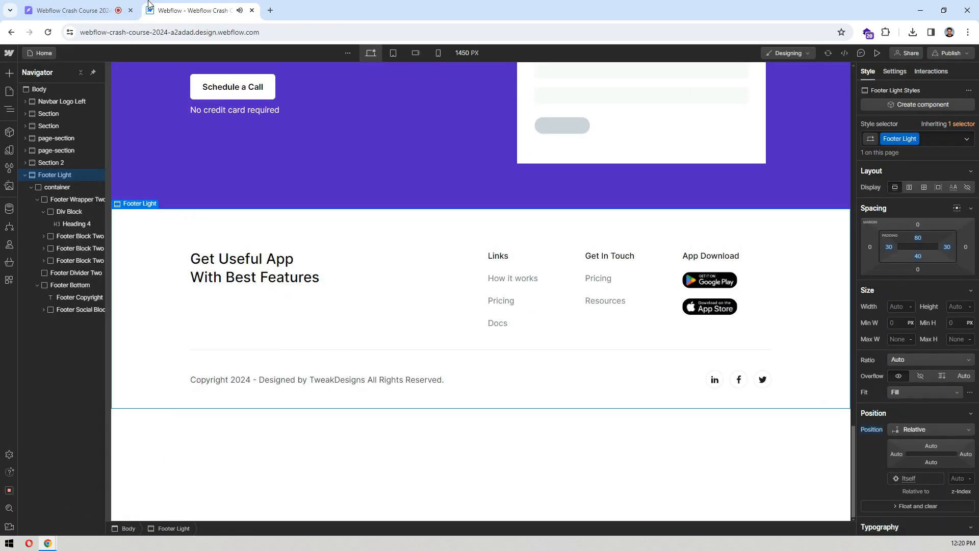
click(515, 286)
click(102, 10)
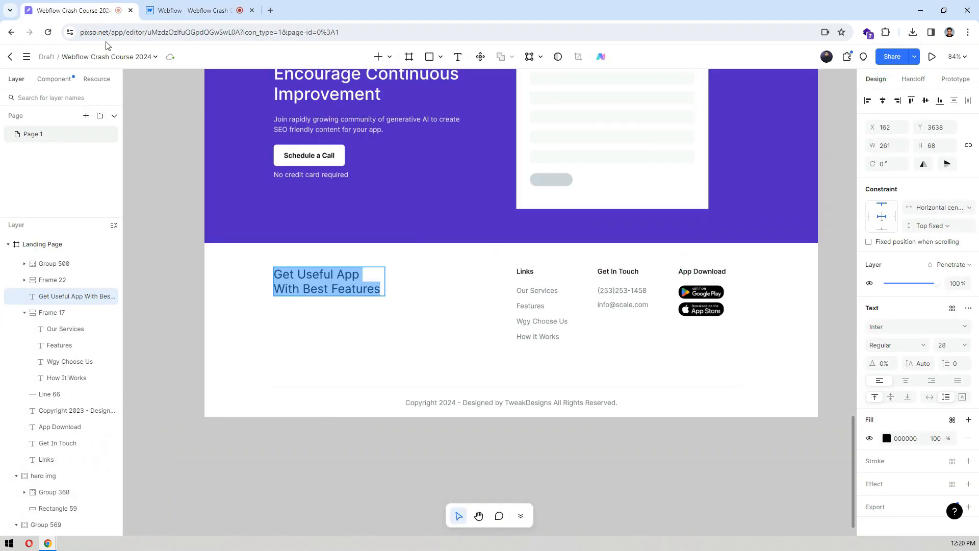
key(Escape)
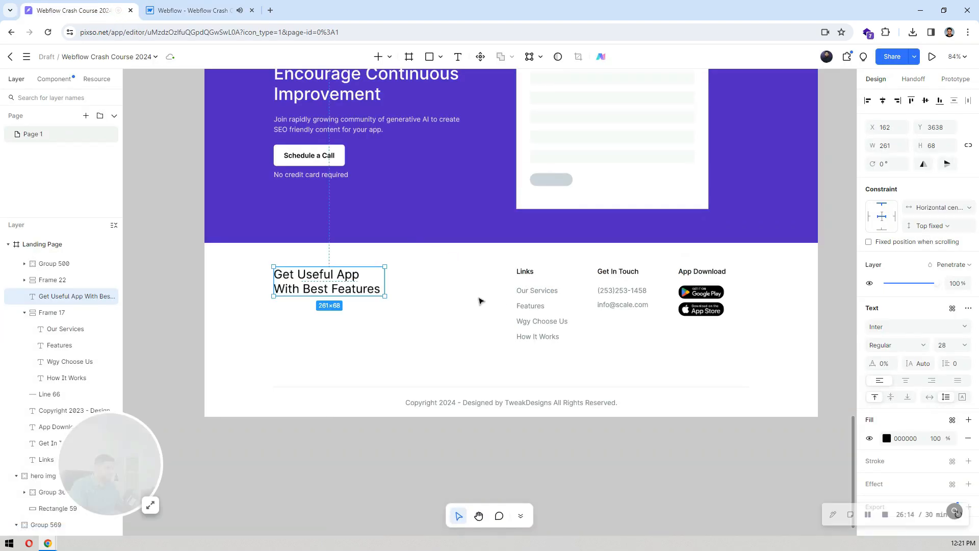
- Switch to Webflow and remove the bottom padding from the Body (All Pages) style to close the gap below the footer
click(174, 6)
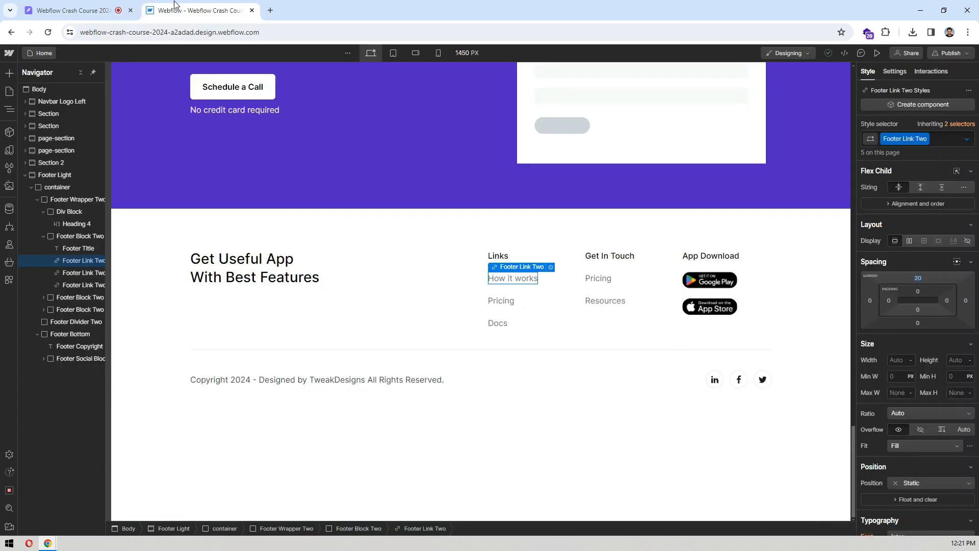
click(461, 459)
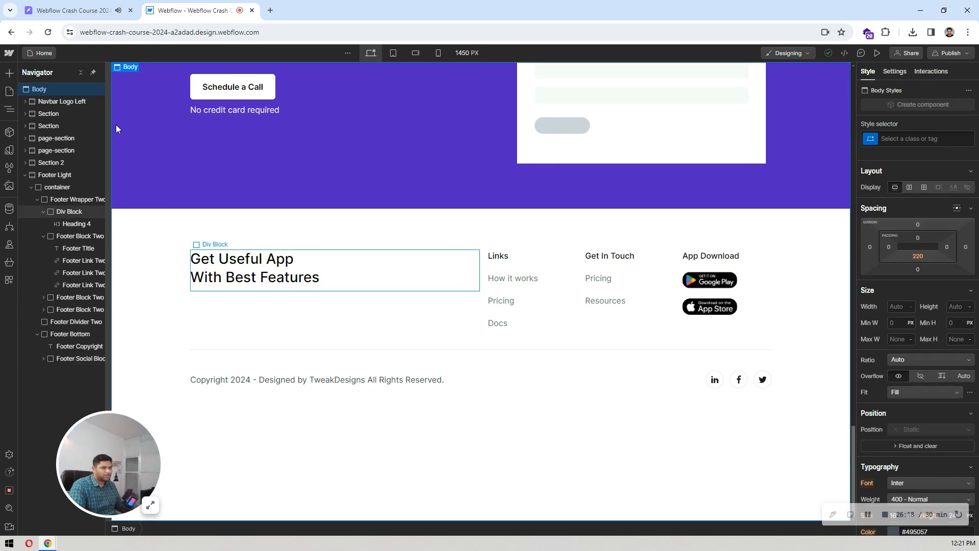
click(910, 135)
click(888, 194)
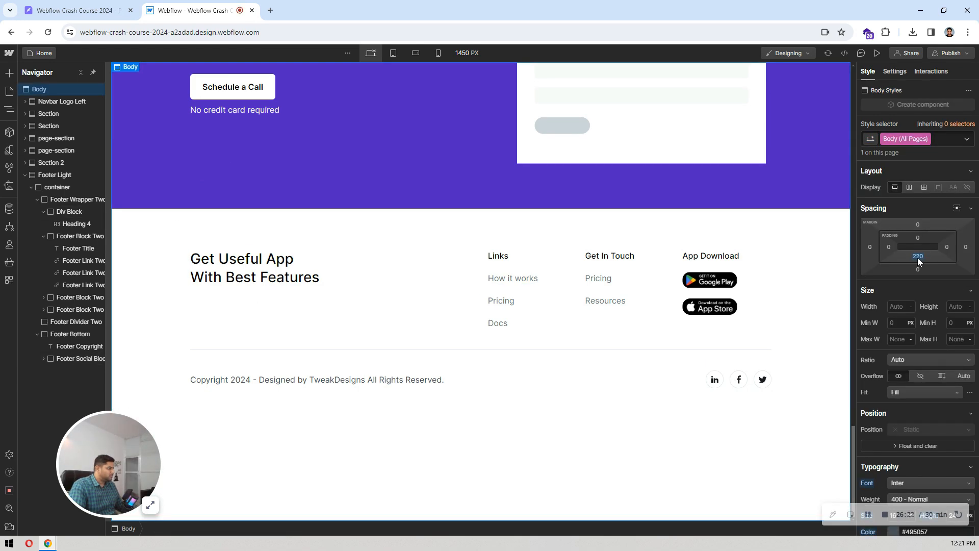
click(916, 258)
click(883, 323)
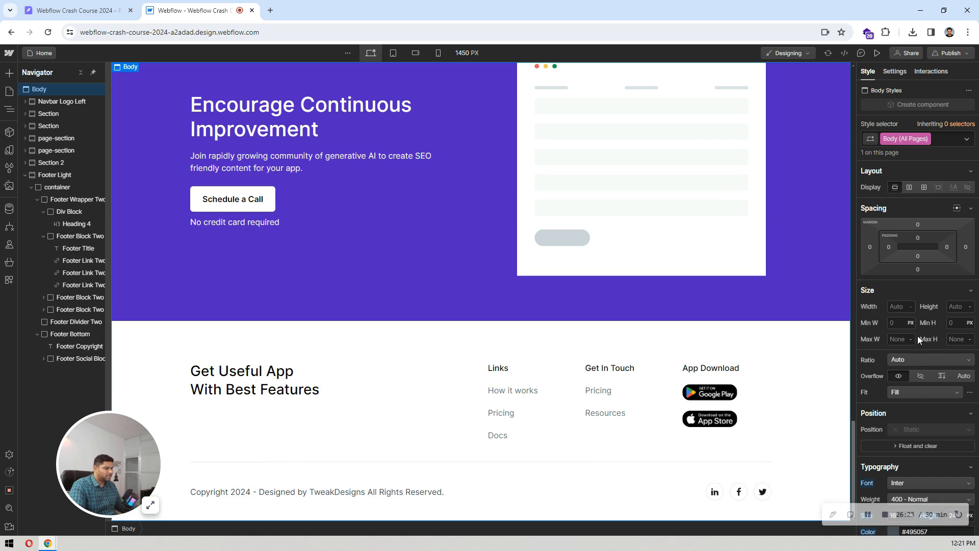
click(457, 220)
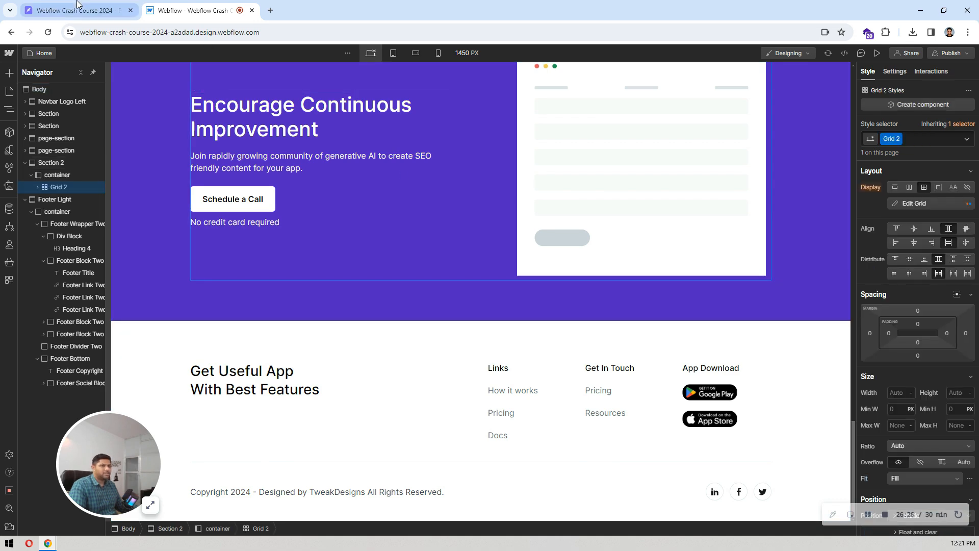
- Set the ID of the hero section below the navbar to "hero" for in-page linking
scroll(496, 312, up, 10)
scroll(497, 315, up, 10)
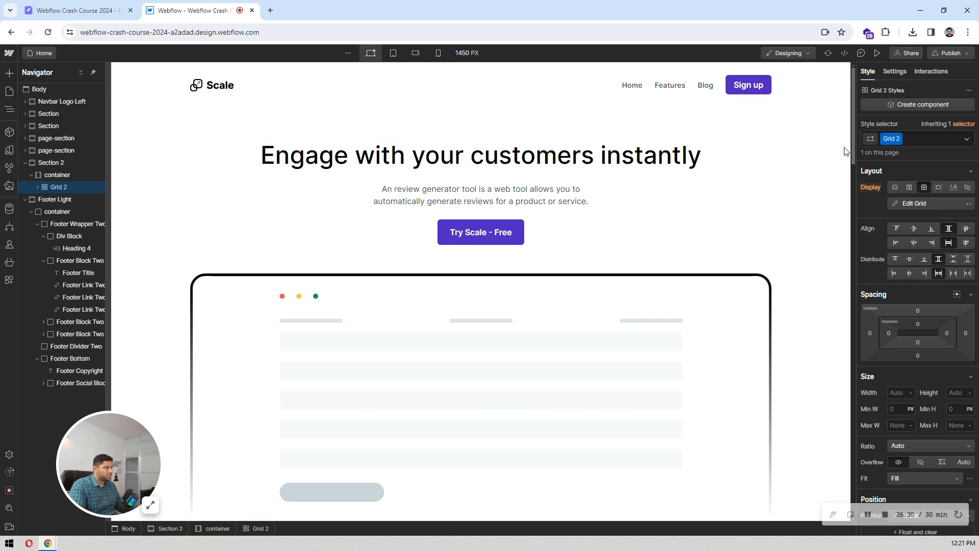
click(140, 154)
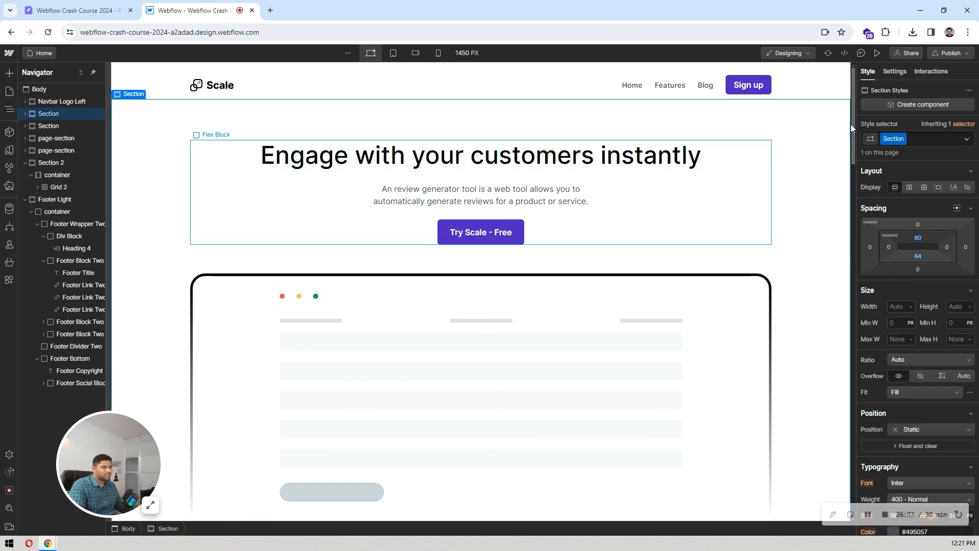
click(894, 71)
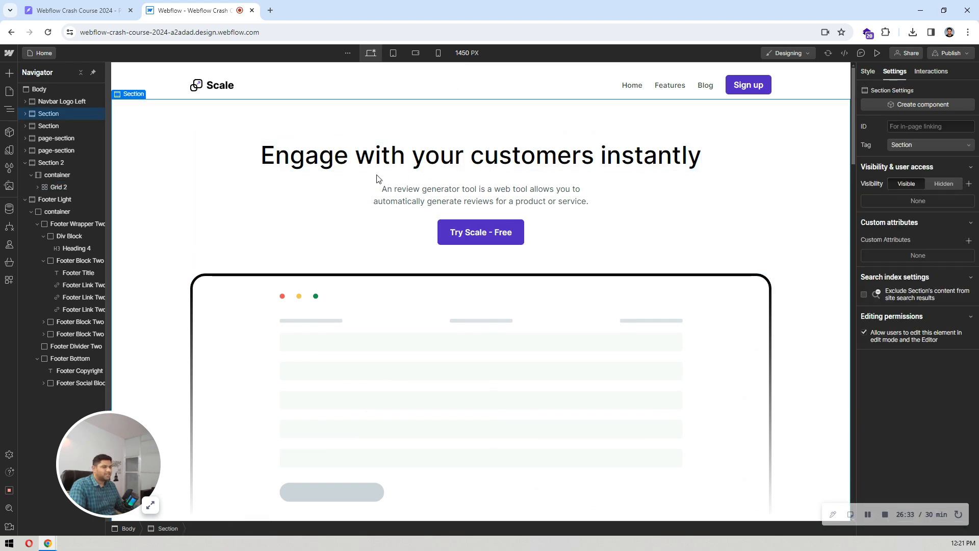
click(81, 72)
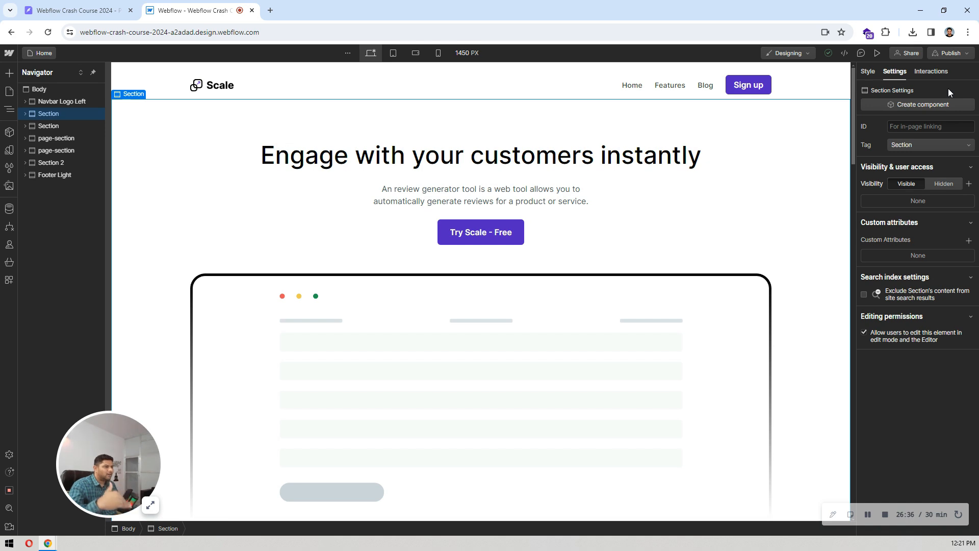
click(932, 126)
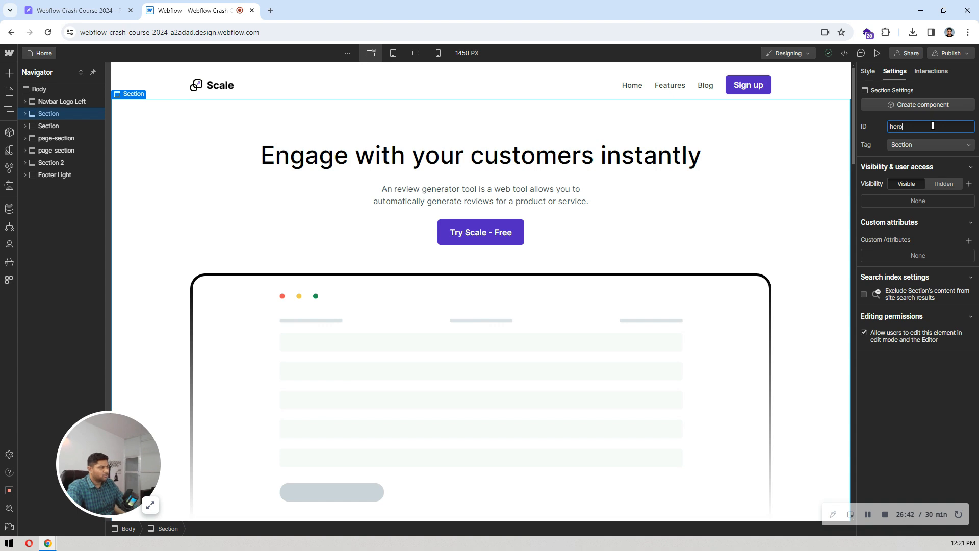
- Set the ID of the first page-section, the one starting with the automations engine block, to "features"
click(56, 138)
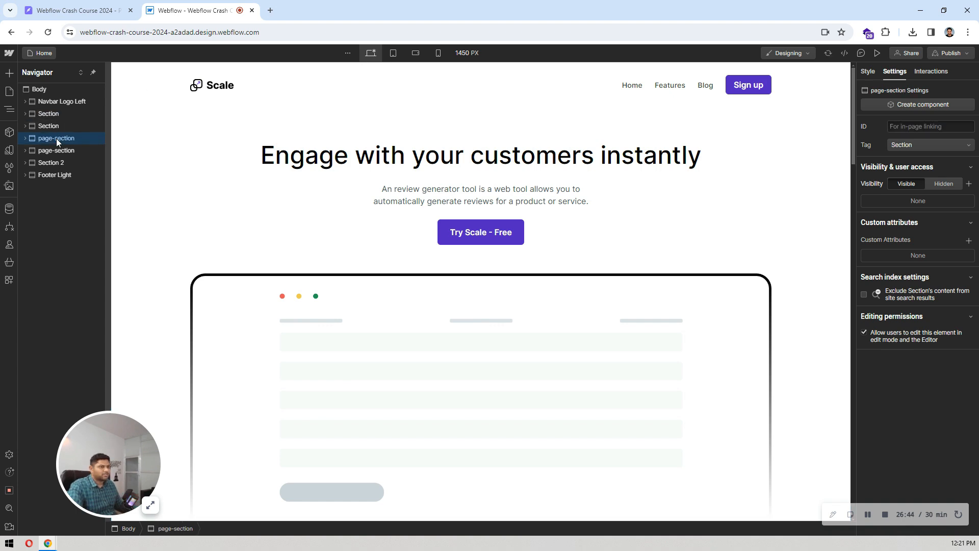
click(932, 129)
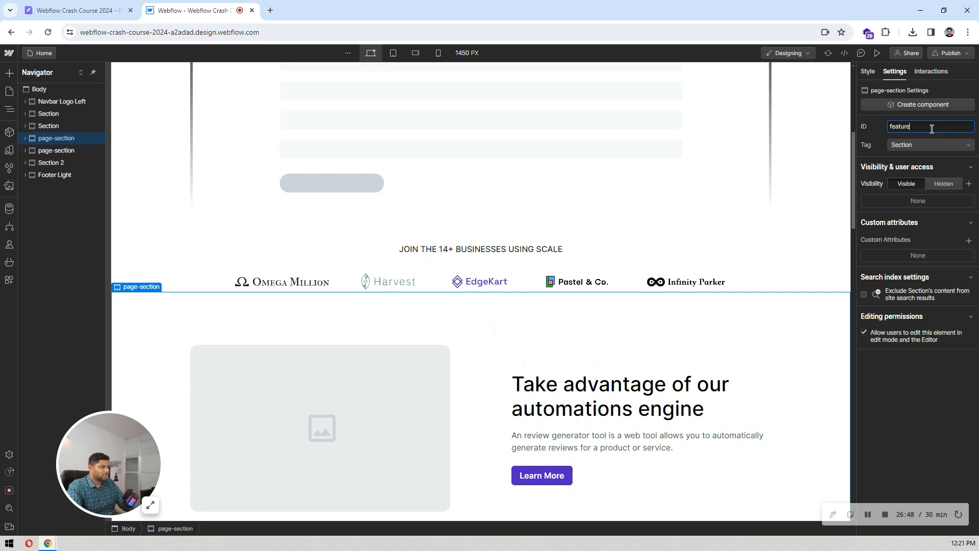
text(features)
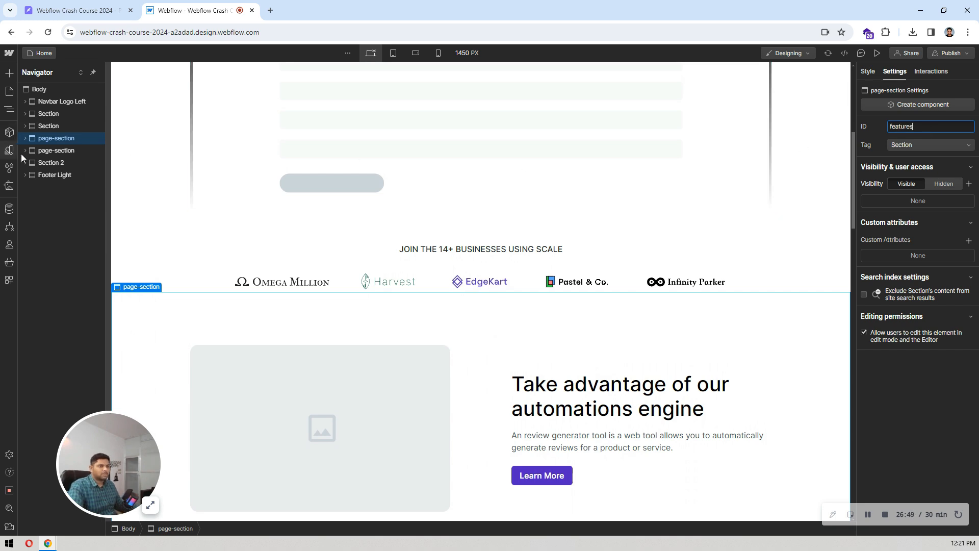
- Give the Latest News section the ID "news" and the purple Encourage Continuous Improvement section the ID "cta"
click(48, 152)
click(910, 126)
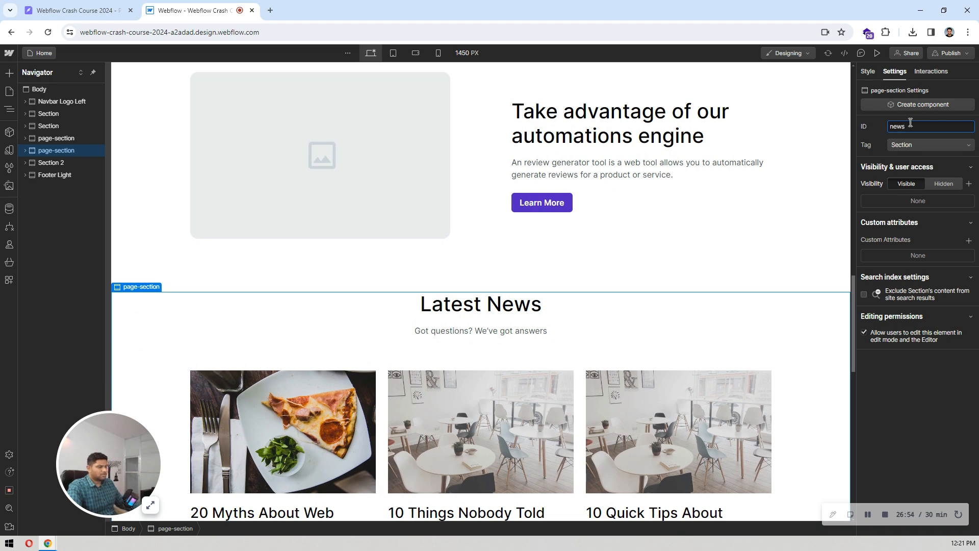
text(news)
click(69, 161)
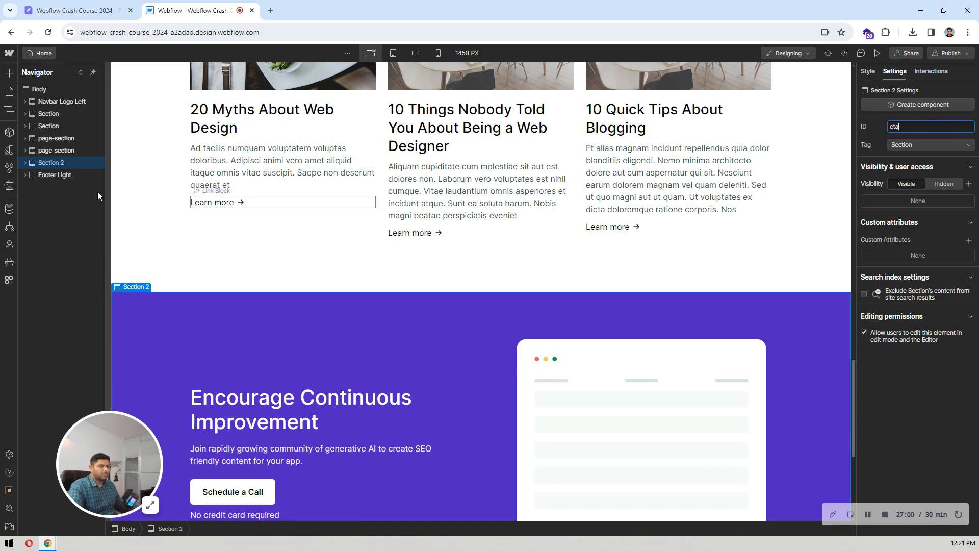
- Link the navbar's Home item to the page section "hero"
click(48, 113)
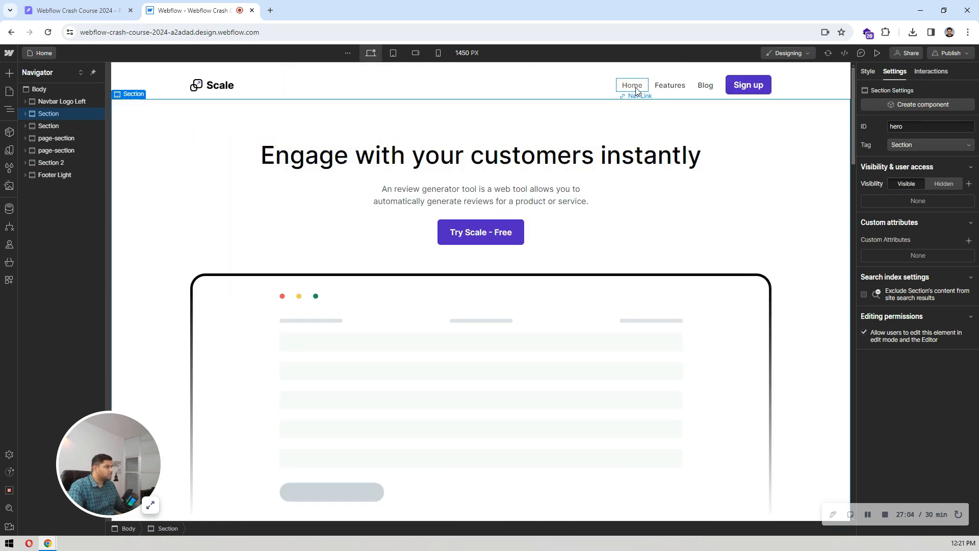
click(632, 87)
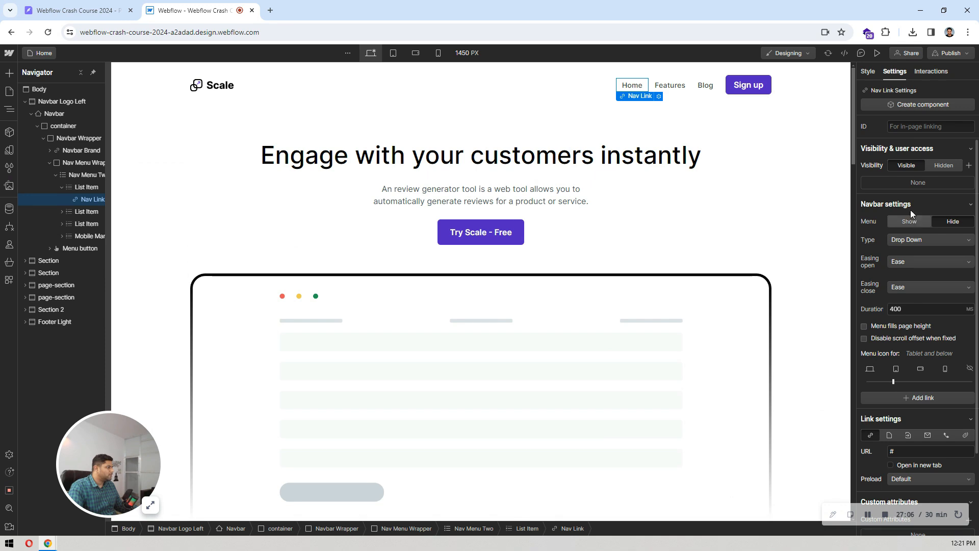
scroll(910, 213, down, 4)
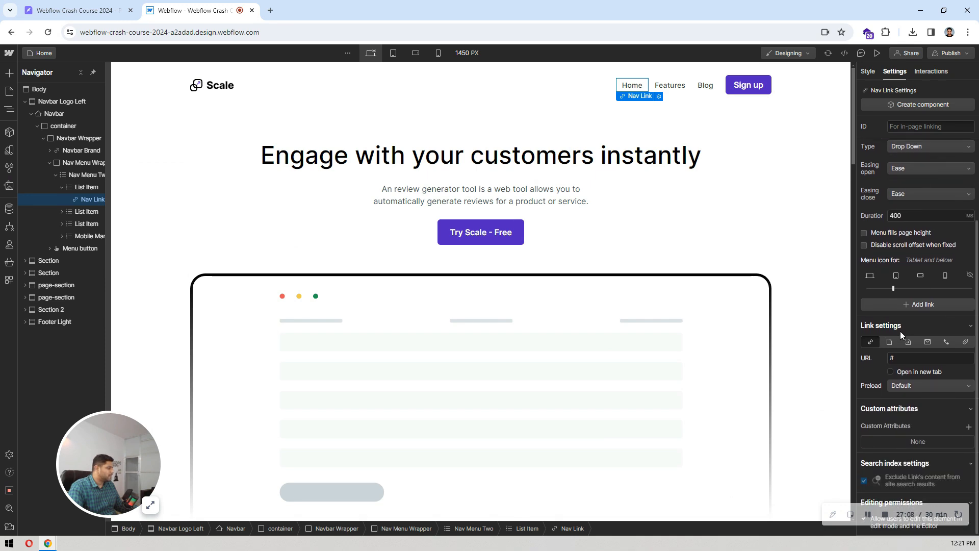
click(908, 342)
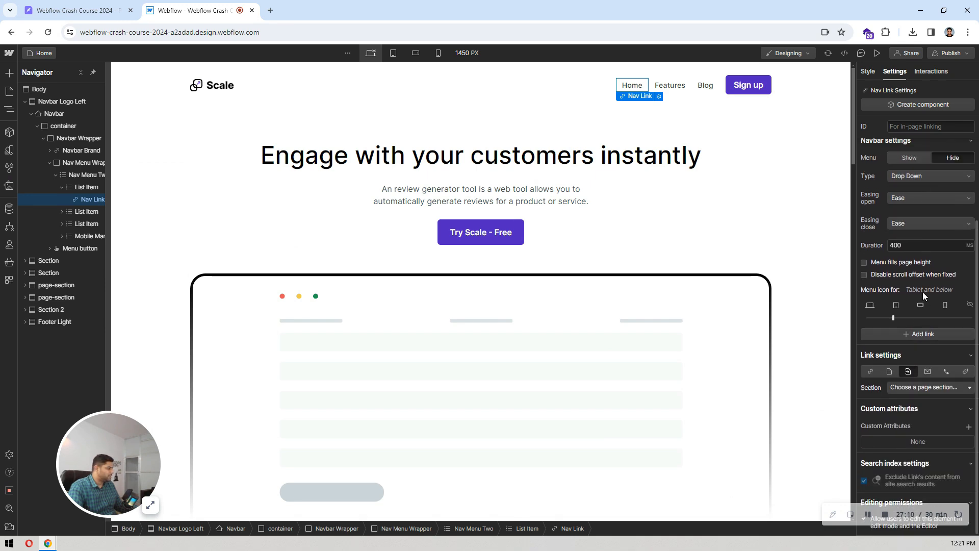
click(914, 389)
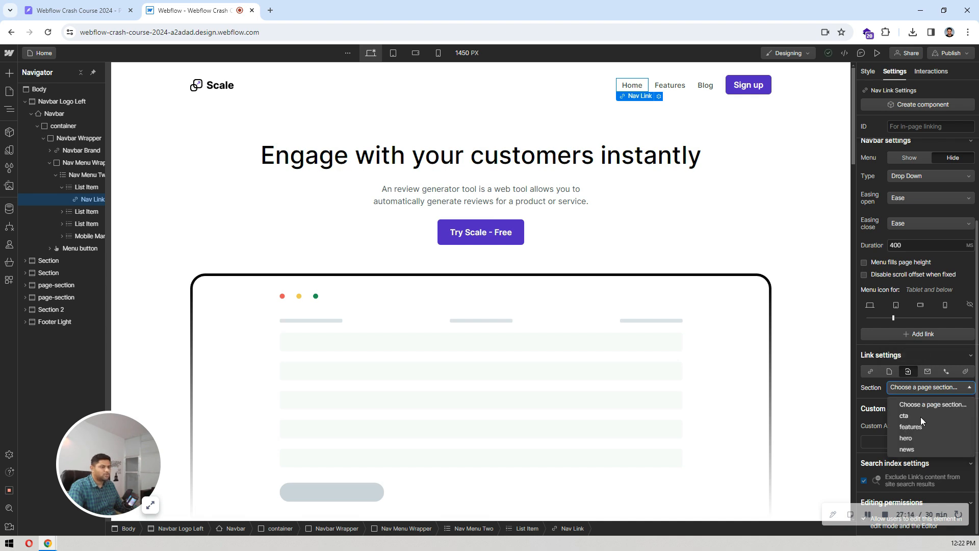
click(910, 437)
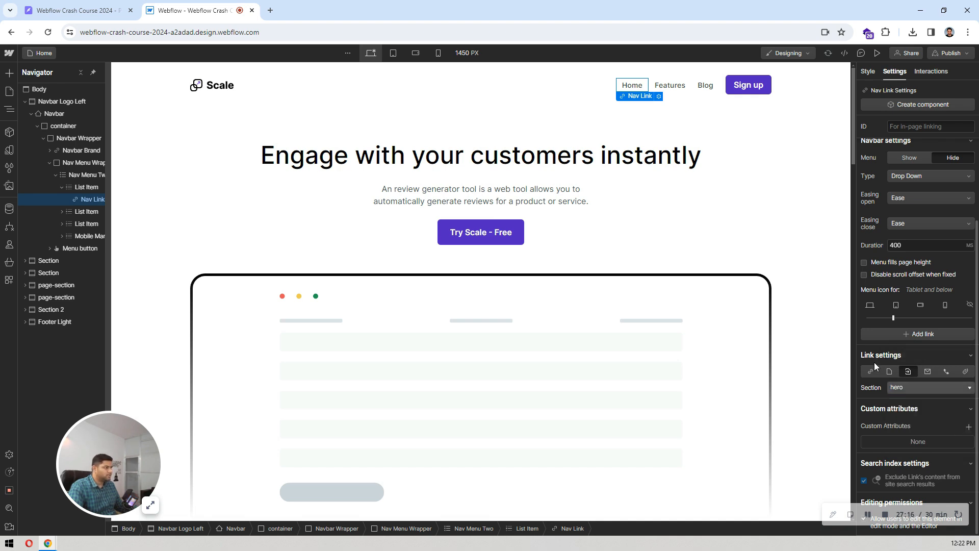
- Link the navbar's Features item to the page section "features"
click(676, 85)
scroll(913, 342, down, 2)
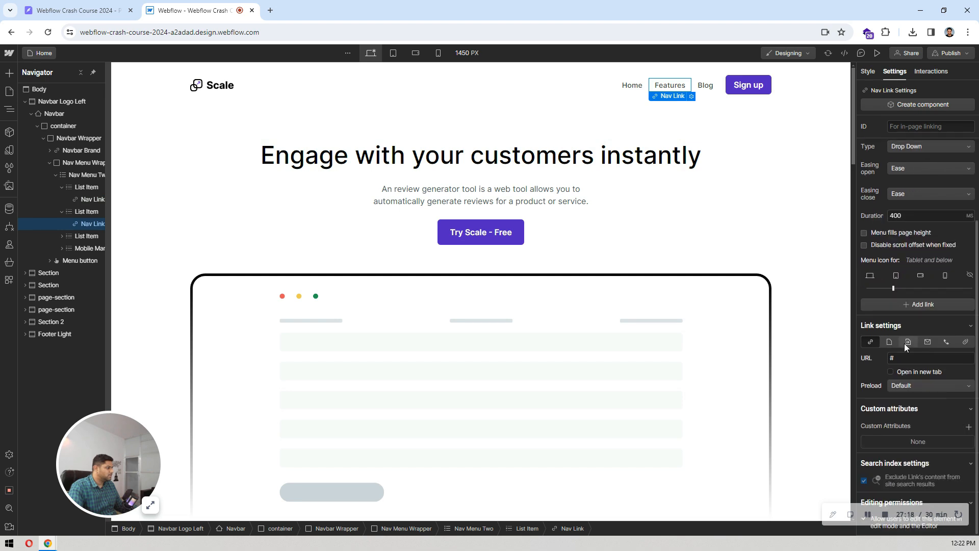
click(908, 341)
click(916, 386)
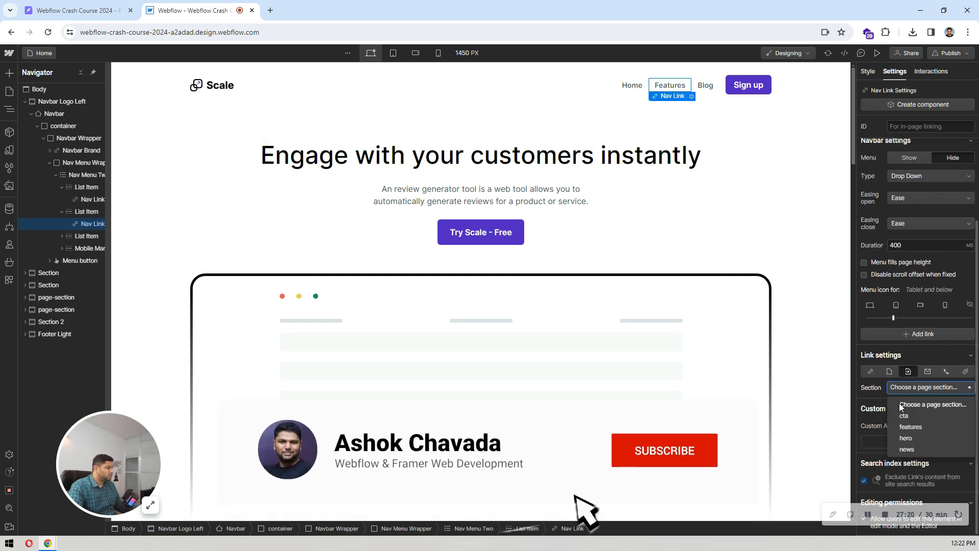
click(910, 427)
- Link the navbar's Blog item to the page section "news"
click(705, 85)
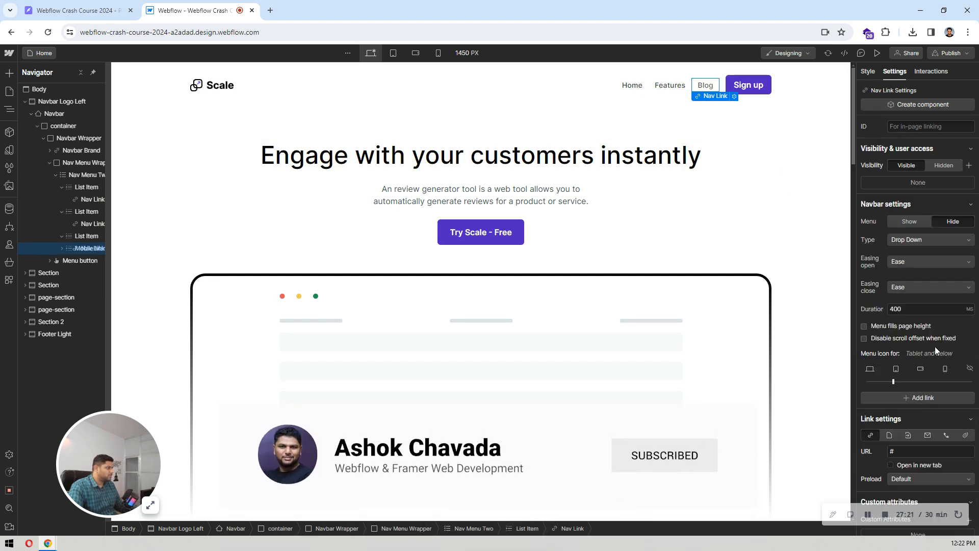
click(907, 436)
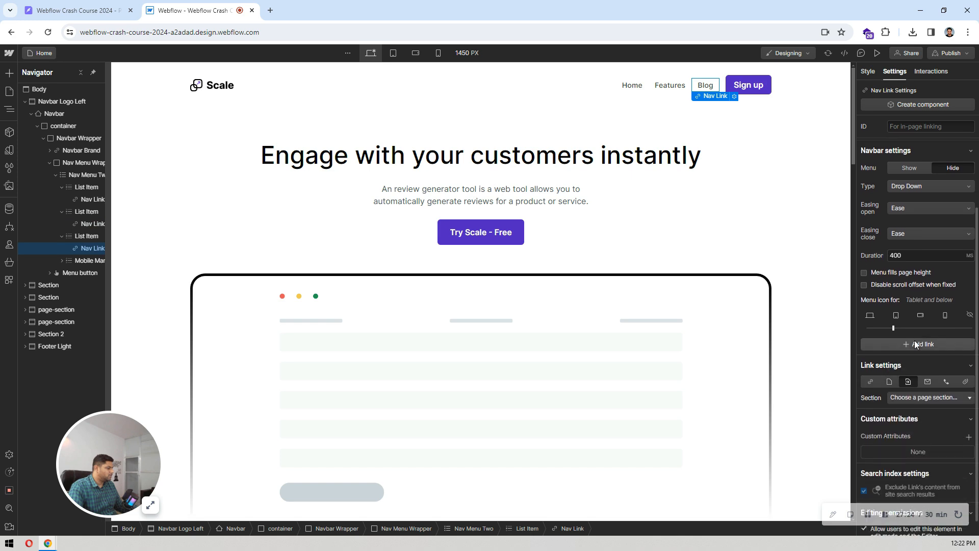
click(920, 387)
click(908, 448)
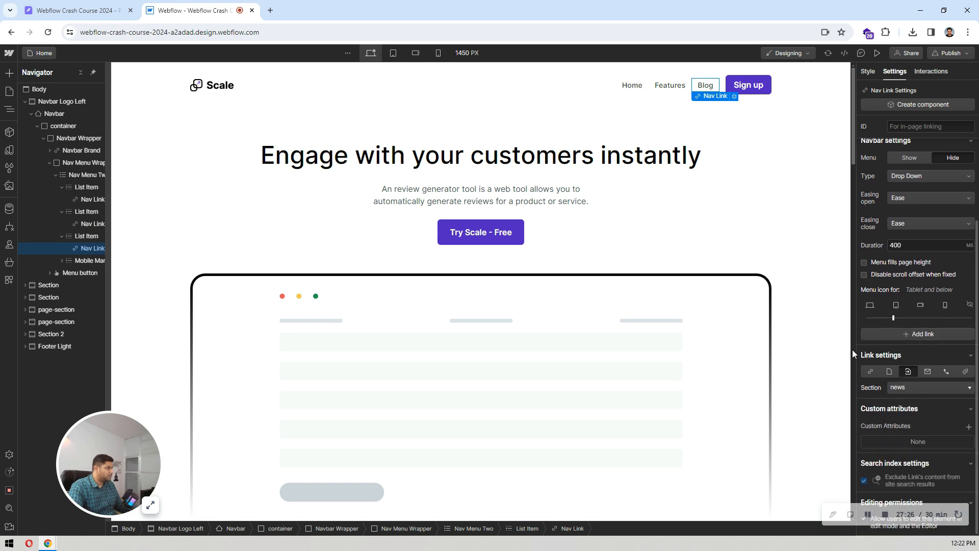
- Link the navbar's Sign up button to the cta page section
click(748, 84)
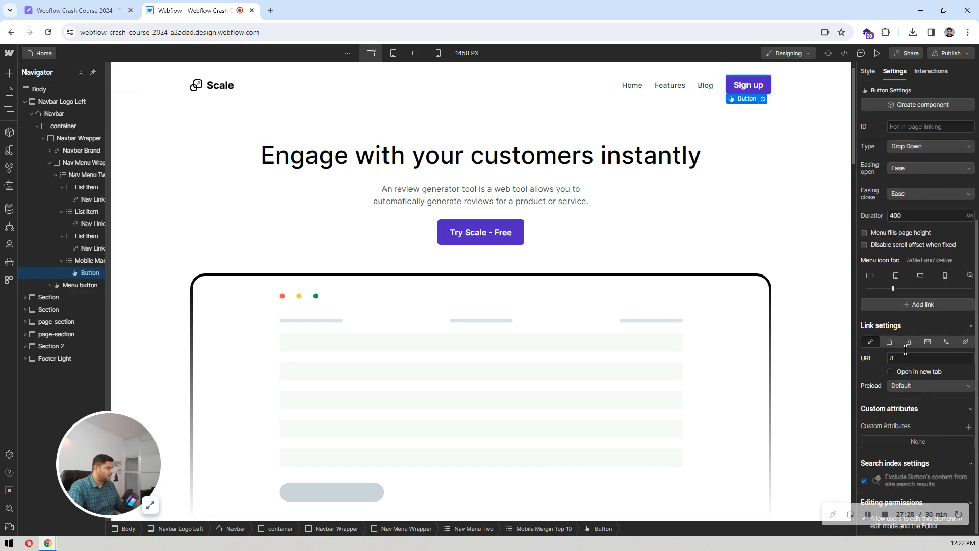
click(908, 341)
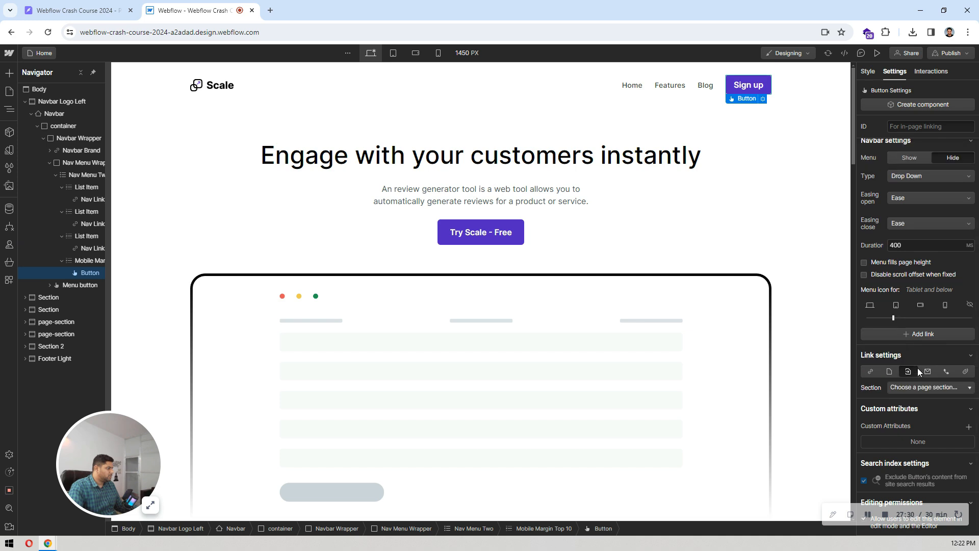
click(922, 387)
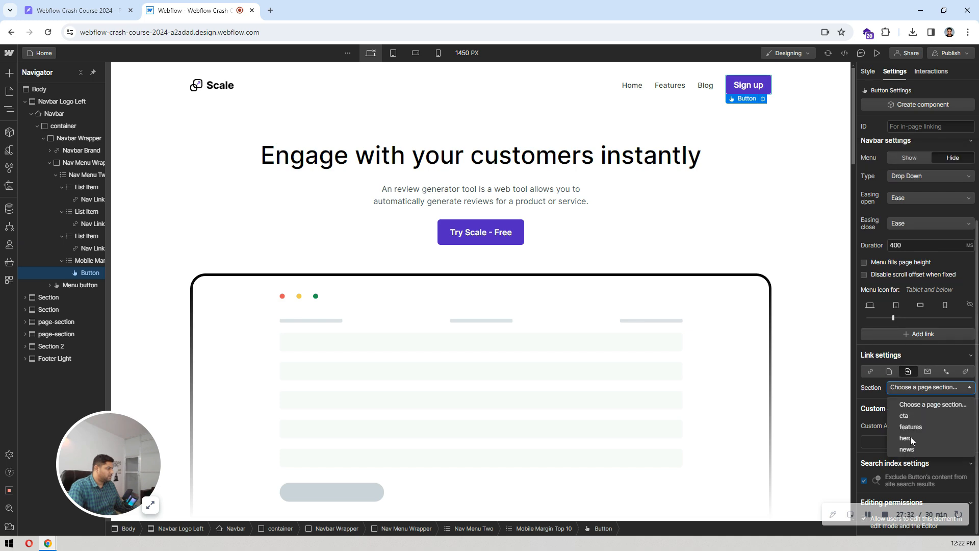
click(905, 416)
click(525, 155)
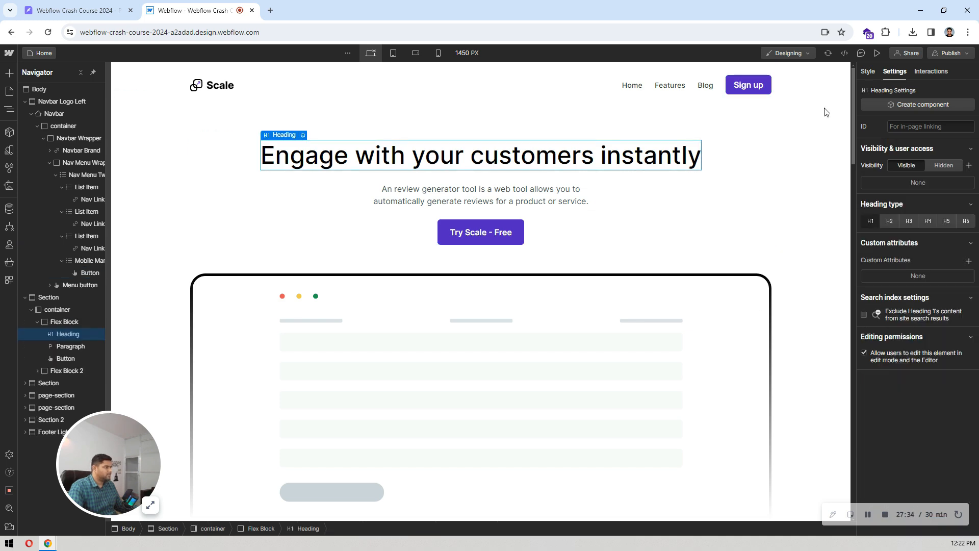
- Preview the page and test the Home, Blog and Sign up links in the navbar, then return to designing
click(876, 53)
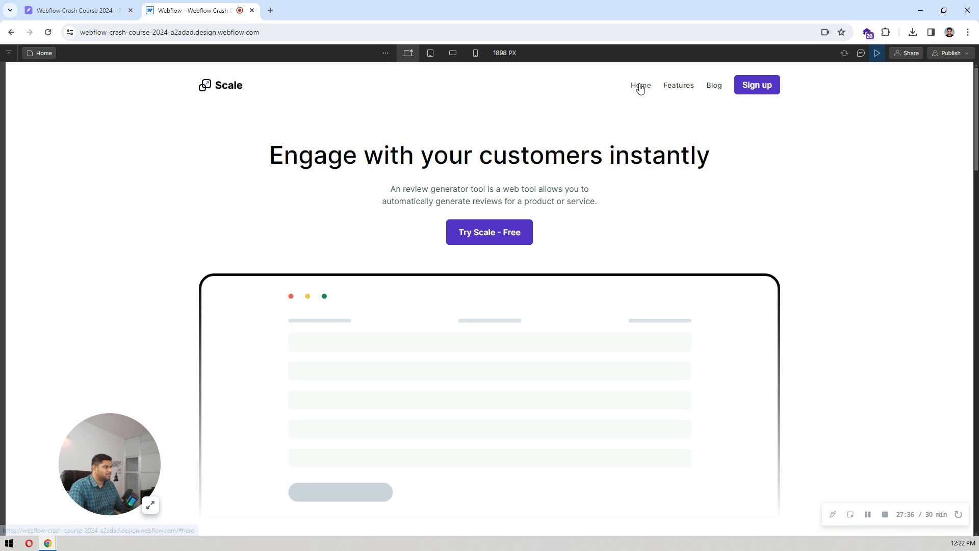
click(634, 86)
scroll(791, 196, up, 1)
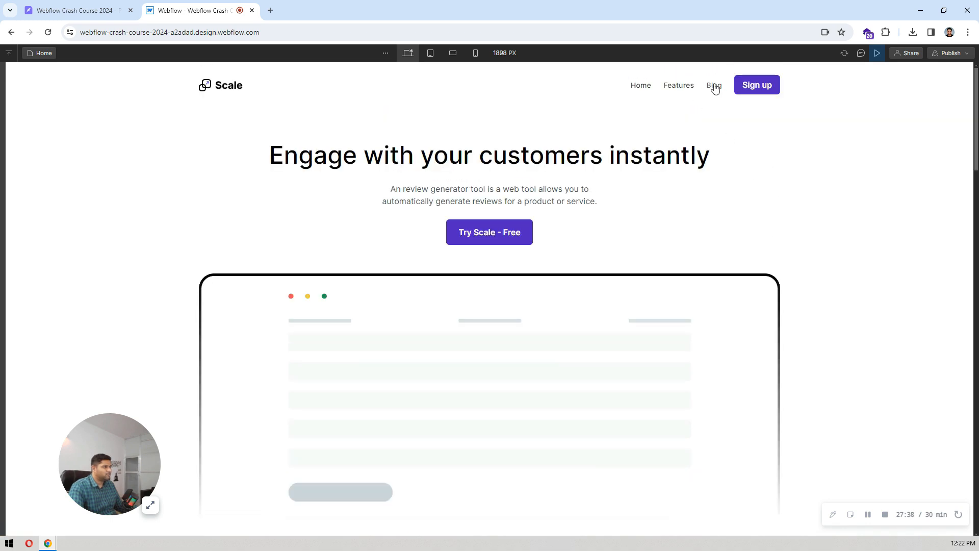
click(717, 93)
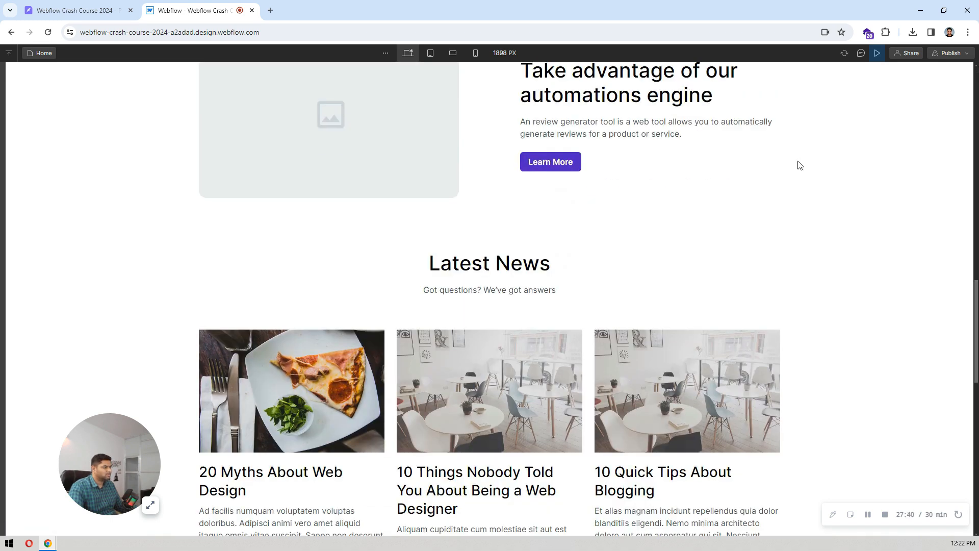
scroll(797, 164, up, 20)
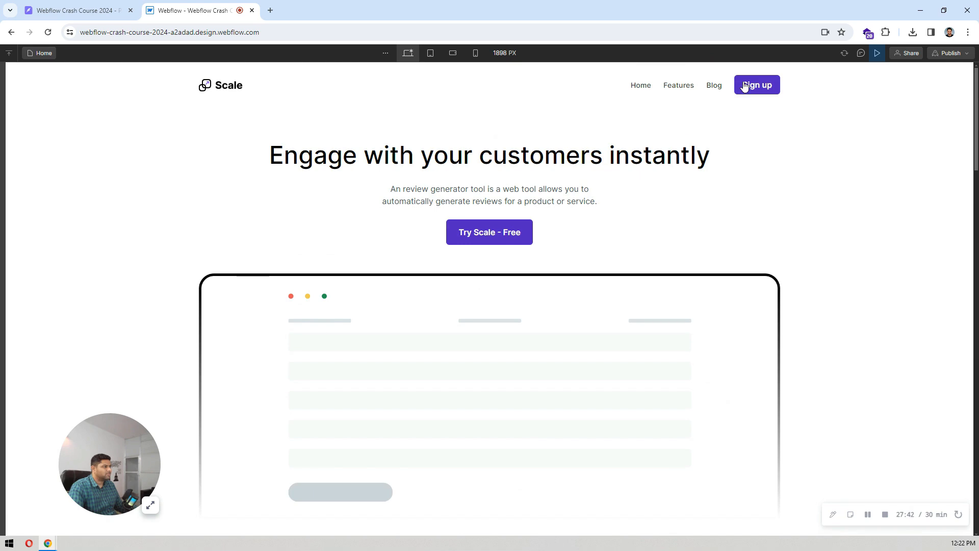
click(744, 87)
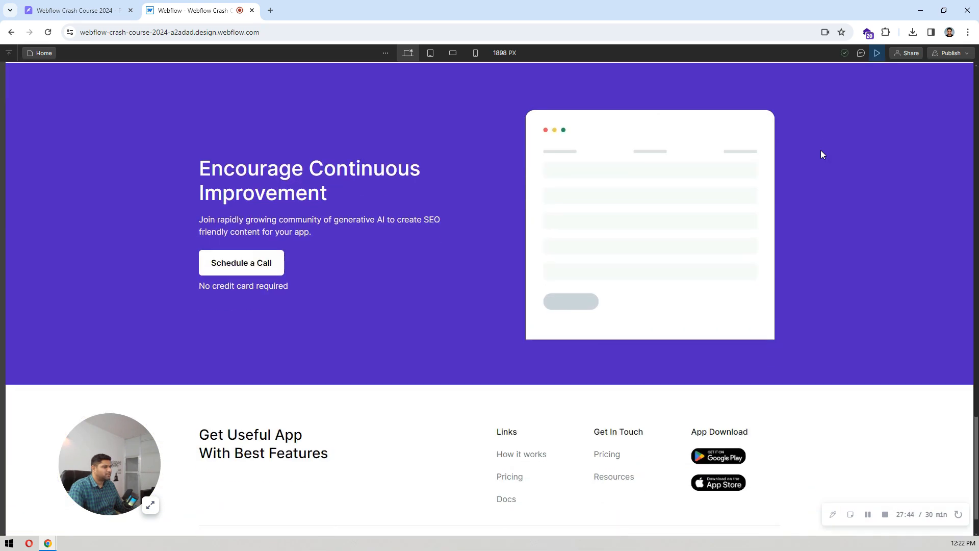
scroll(820, 150, up, 20)
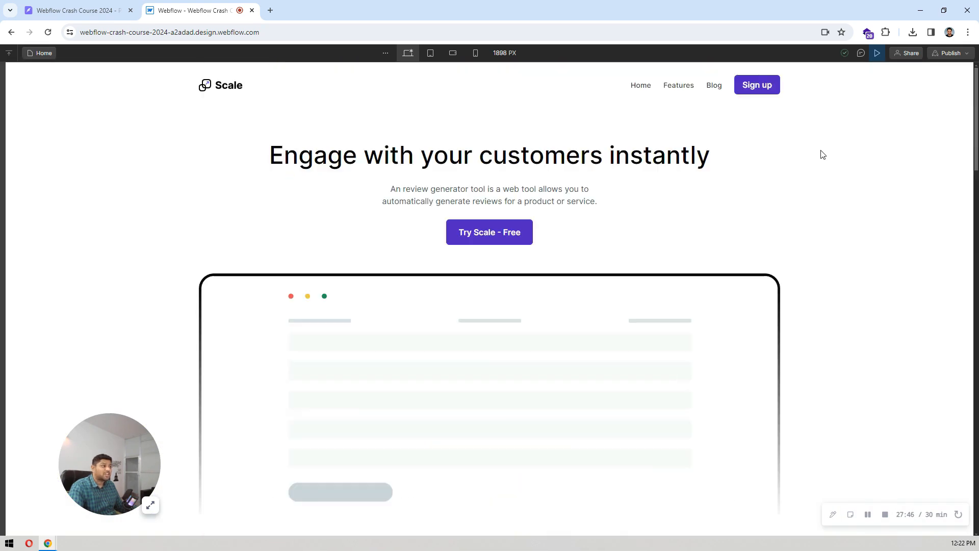
click(877, 53)
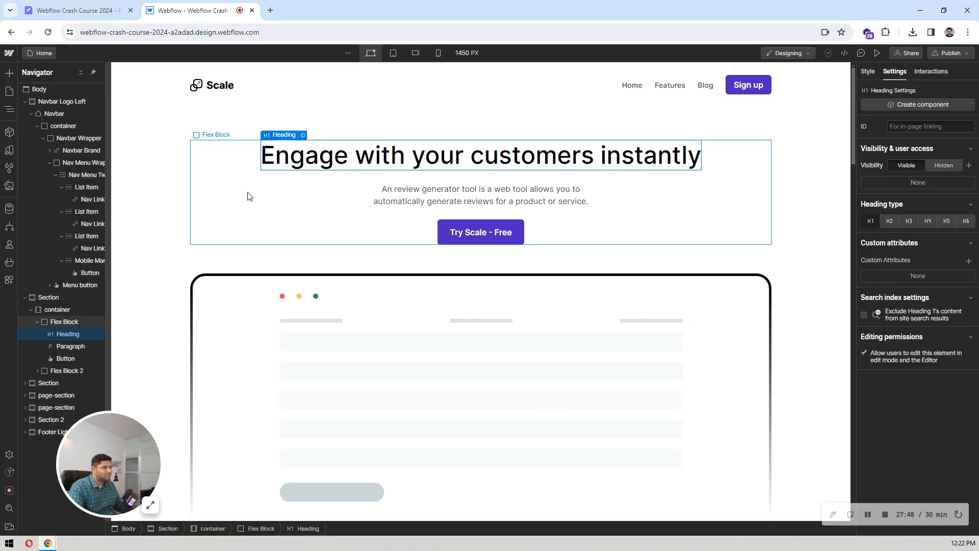
- Link the Navbar Brand around the Scale logo to the hero page section
click(218, 85)
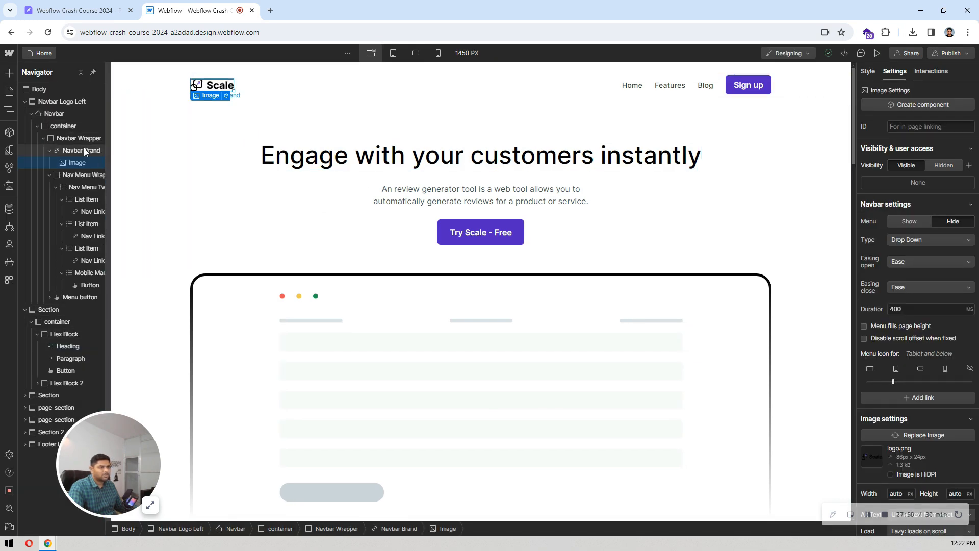
scroll(924, 277, down, 2)
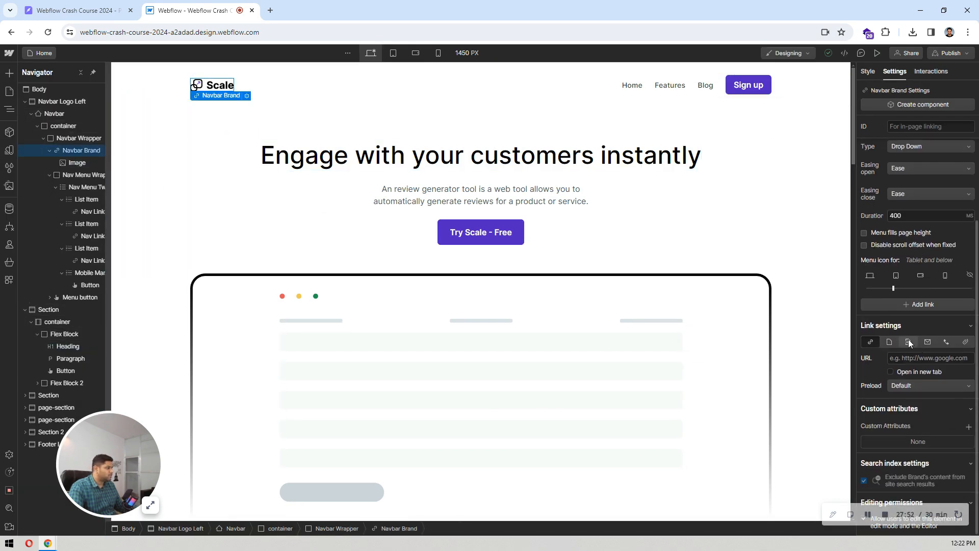
click(907, 338)
click(908, 387)
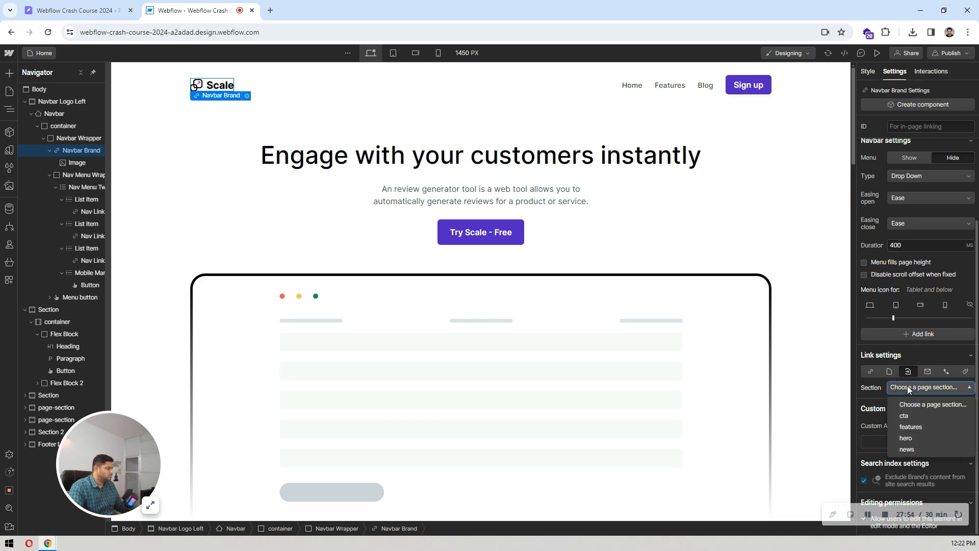
click(908, 438)
click(552, 204)
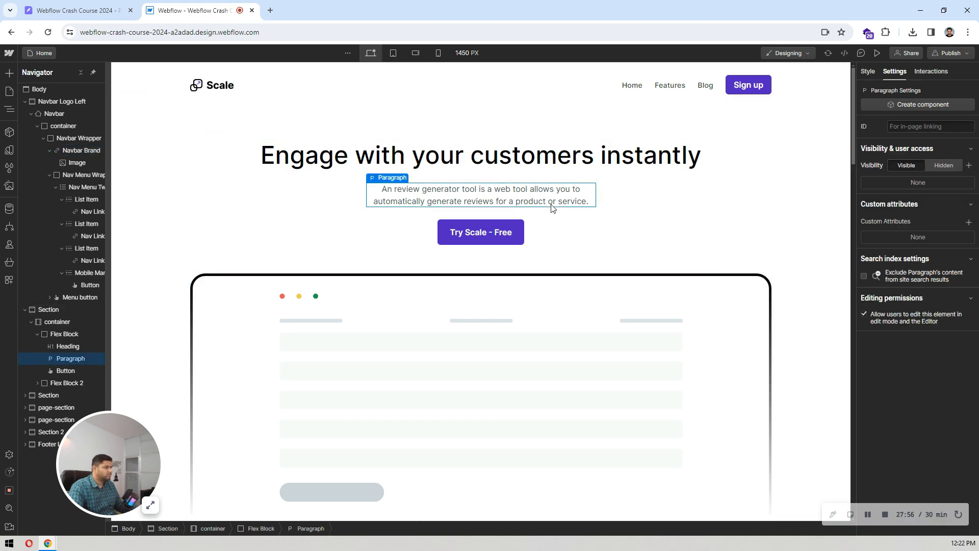
- Preview the finished desktop page and review its sections from the header down to the footer
click(877, 53)
scroll(562, 158, down, 10)
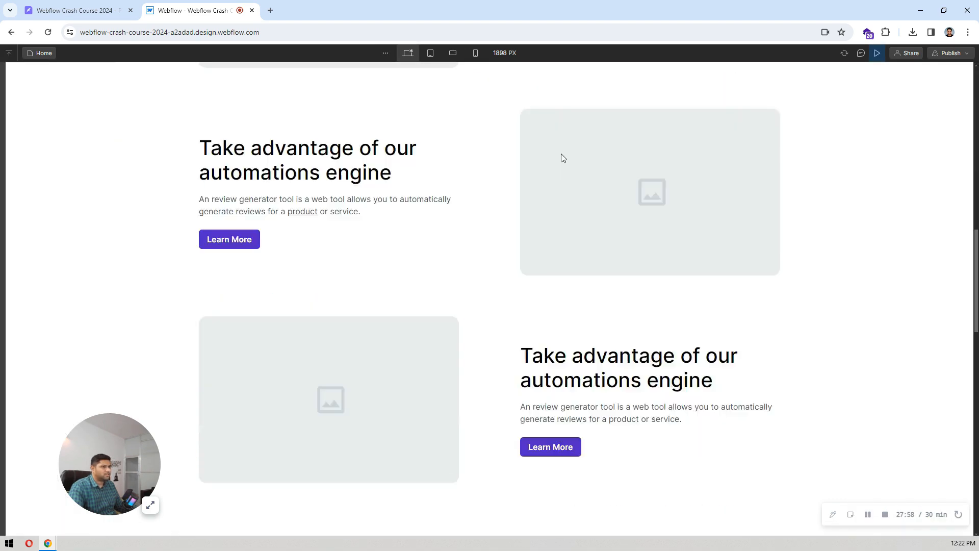
scroll(562, 158, up, 10)
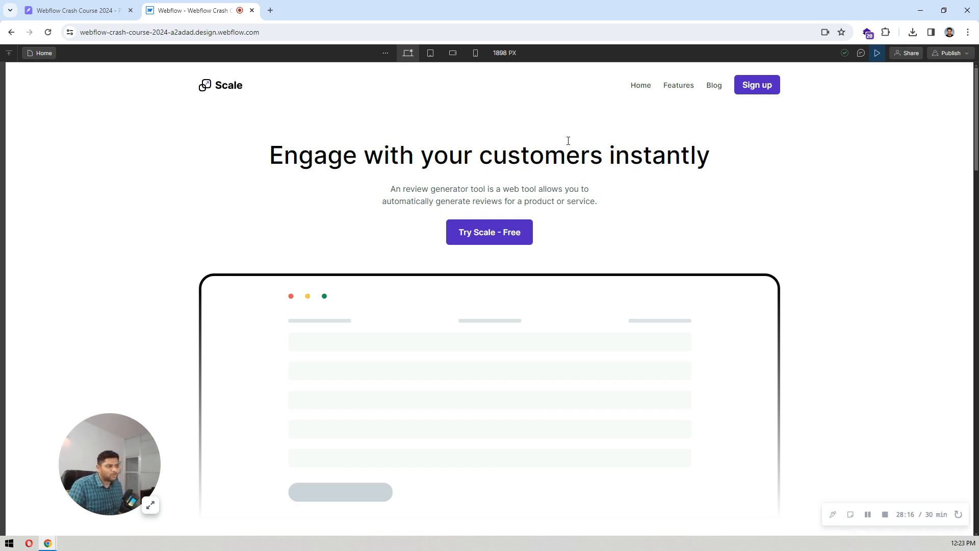
scroll(568, 140, down, 20)
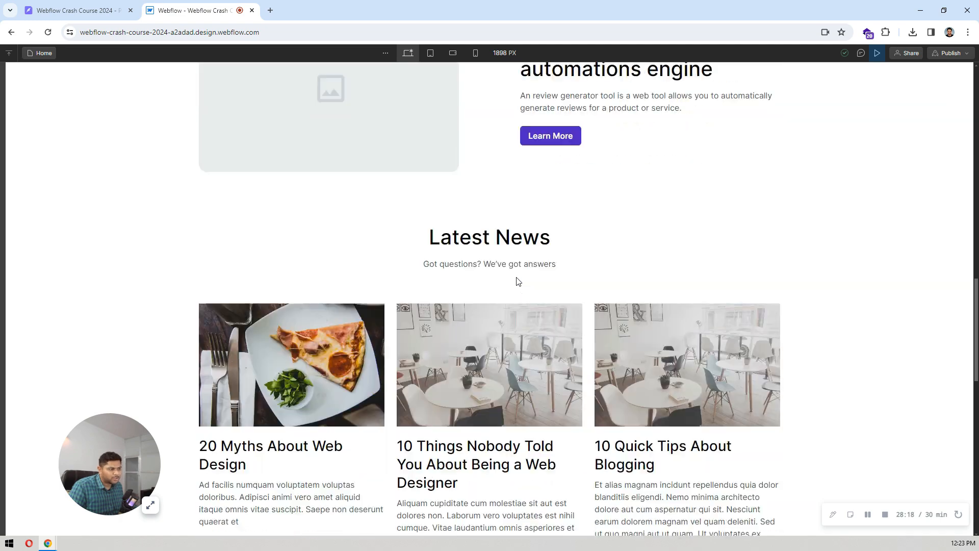
scroll(516, 281, down, 10)
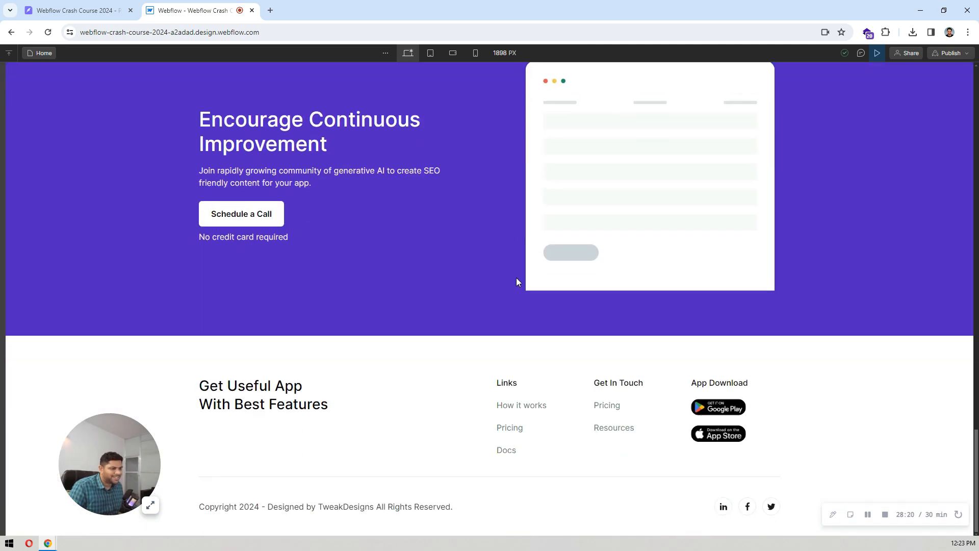
scroll(515, 281, up, 20)
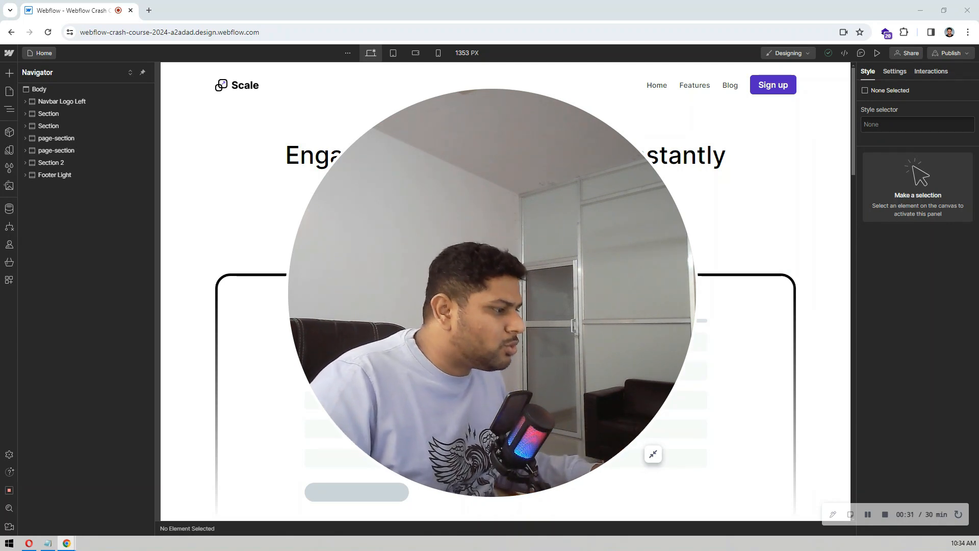
- Switch to the tablet breakpoint and set the Navbar's left and right padding to 16 px
click(652, 456)
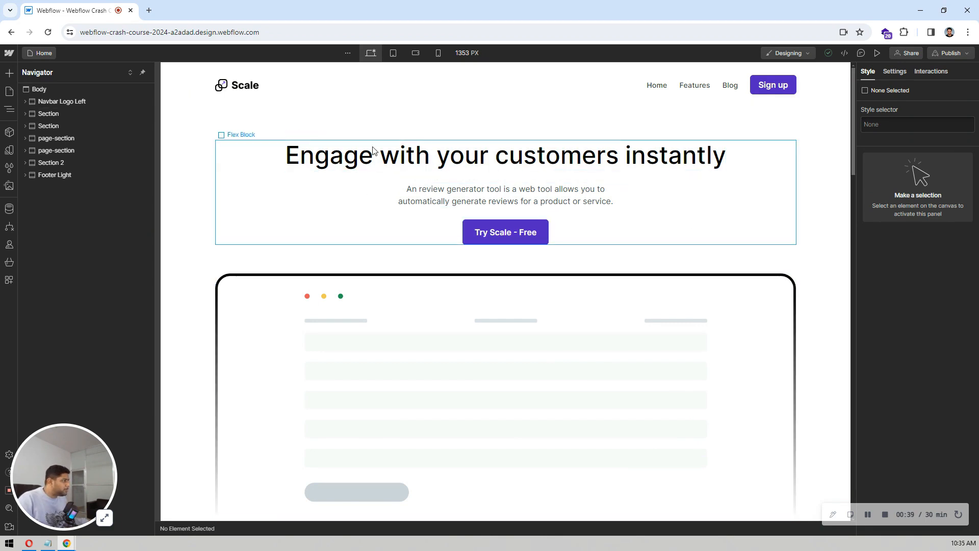
click(391, 52)
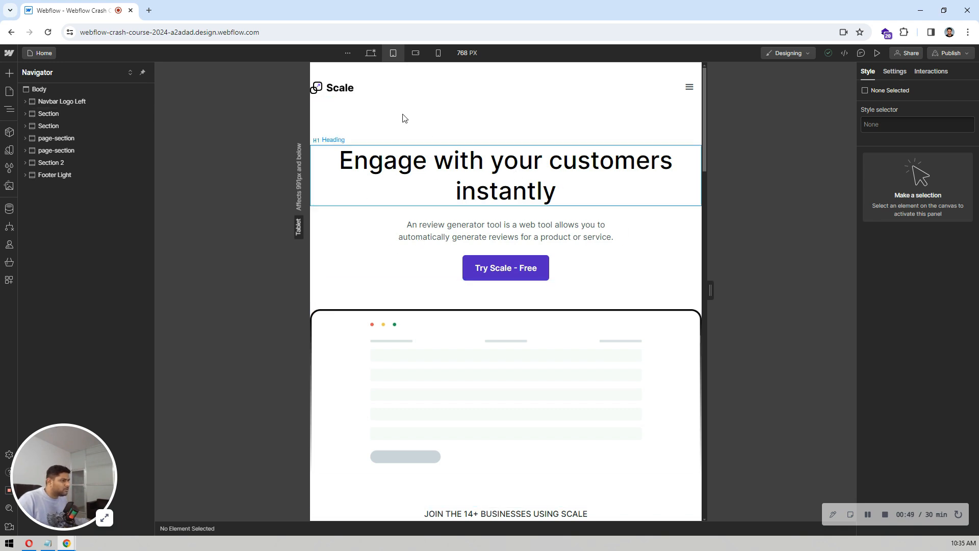
click(392, 89)
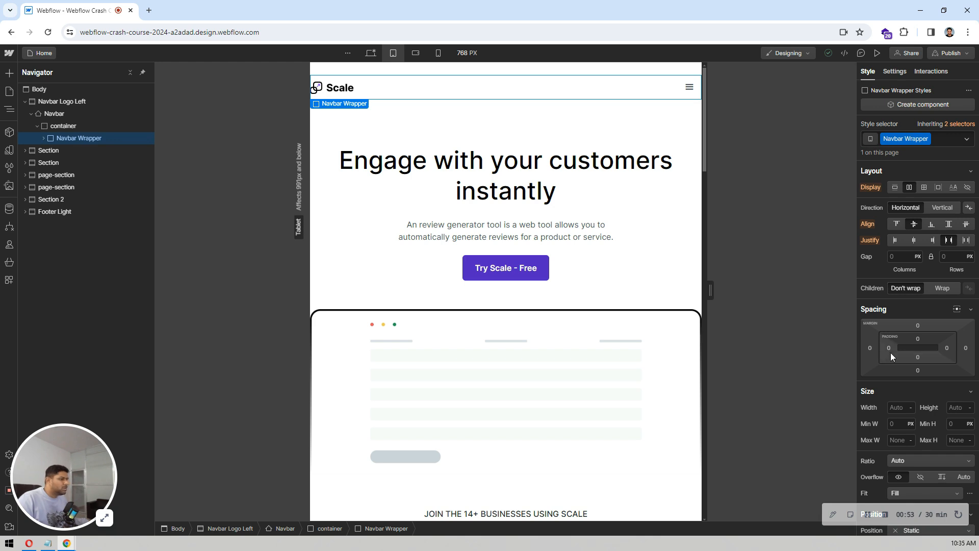
click(72, 110)
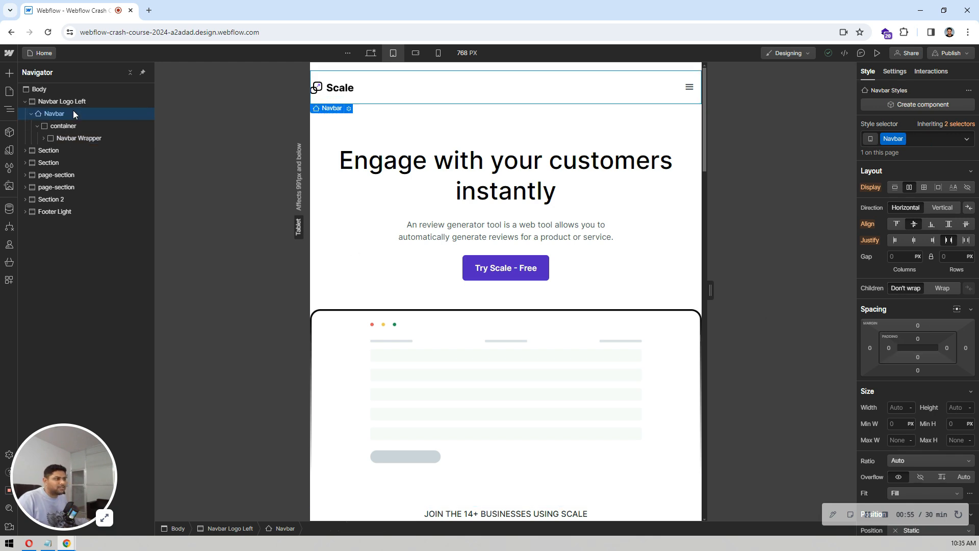
drag(885, 247, 947, 248)
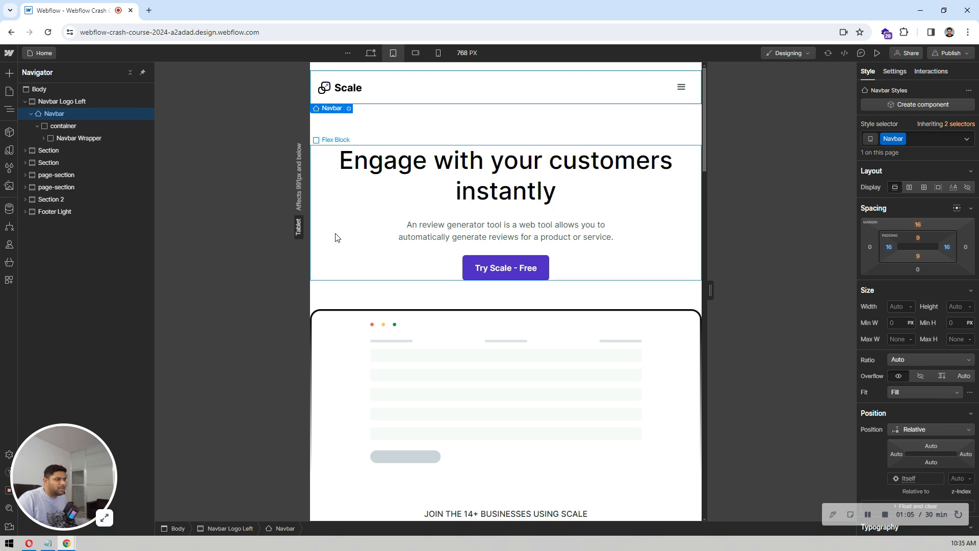
- Set the hero Section's left and right padding to 16 px
click(358, 135)
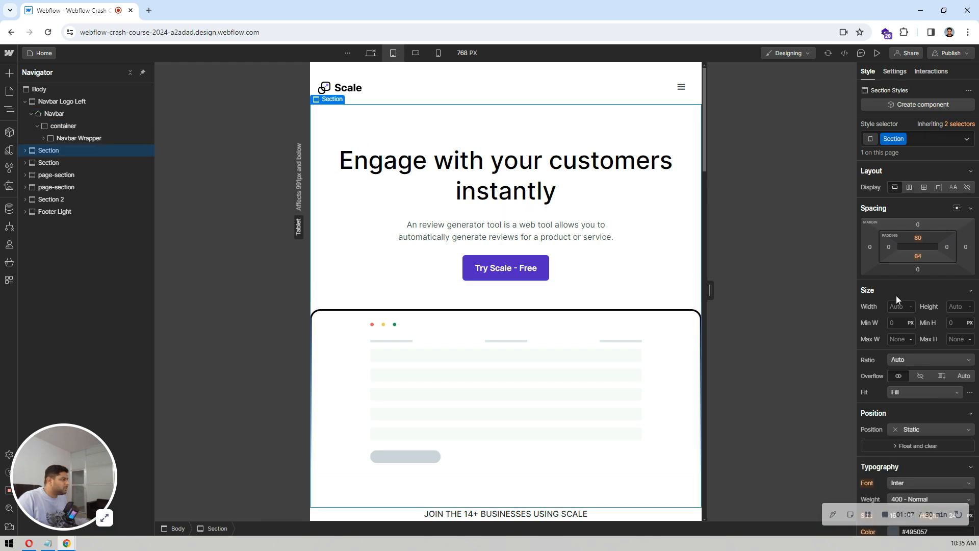
click(889, 245)
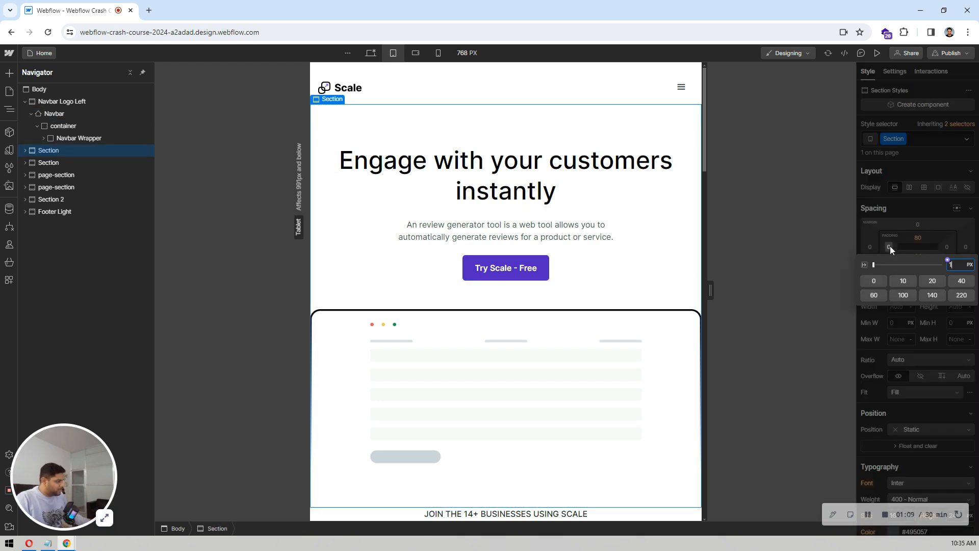
text(16)
key(Return)
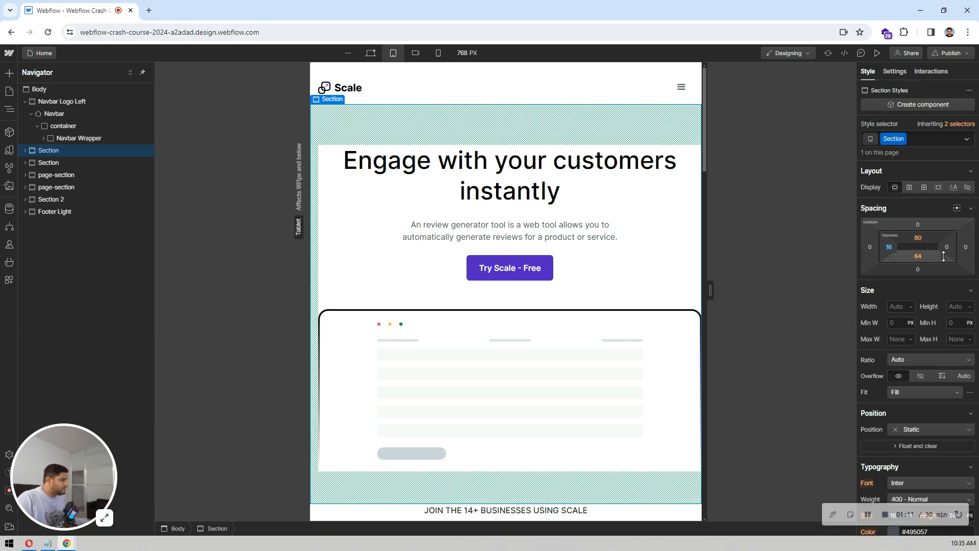
click(947, 247)
text(16)
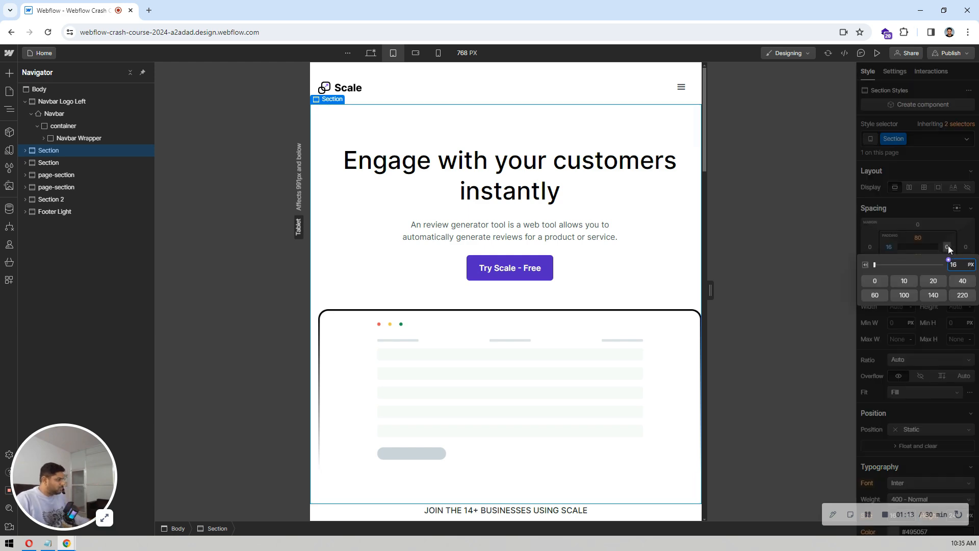
key(Return)
- Reset the left and right padding of the hero Section
click(889, 247)
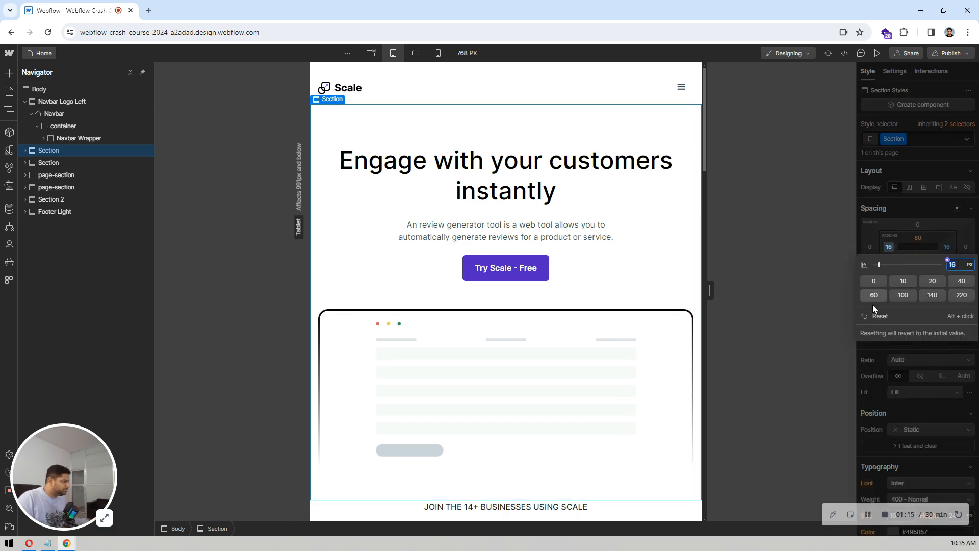
click(879, 315)
click(947, 247)
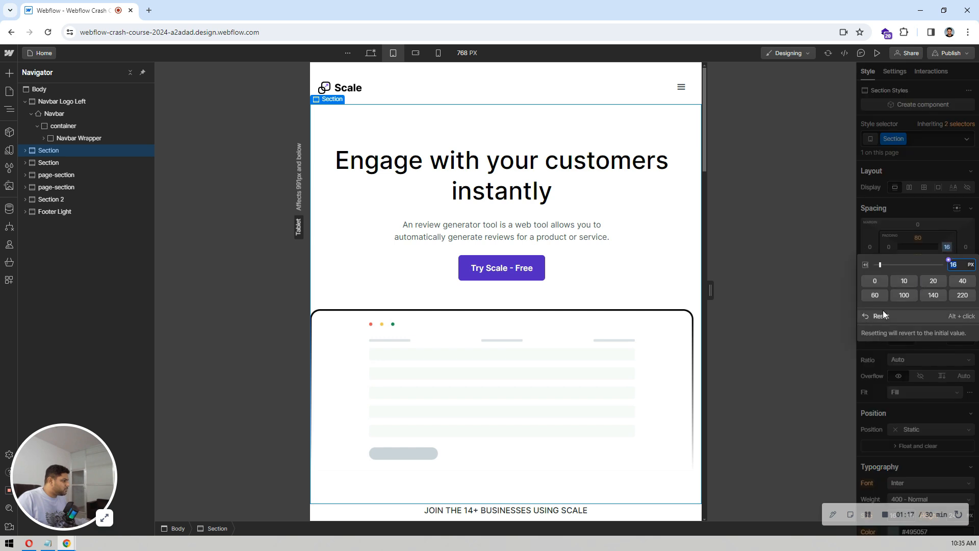
click(891, 321)
- Set the left and right padding of the hero section's container to 16 px at the tablet breakpoint
click(25, 150)
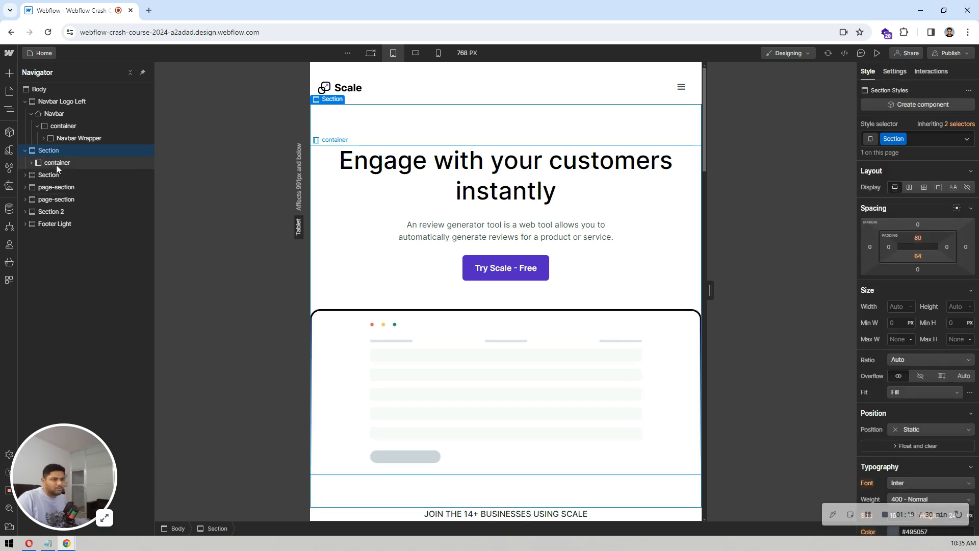
click(345, 151)
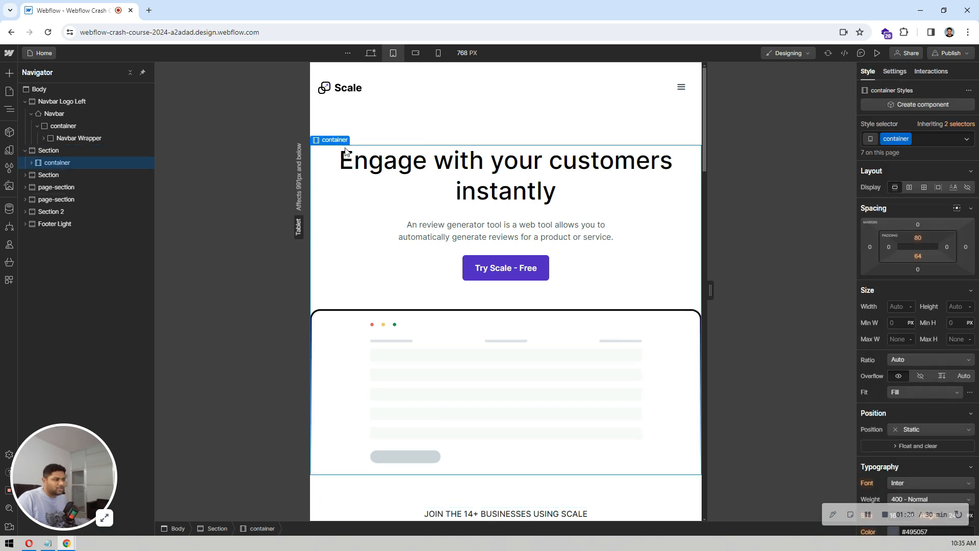
click(889, 245)
text(16)
key(Return)
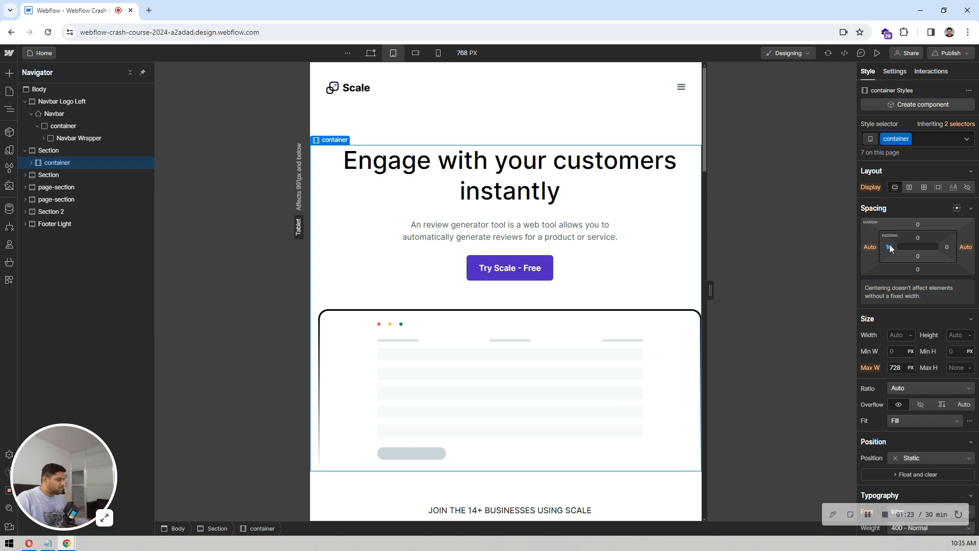
click(947, 247)
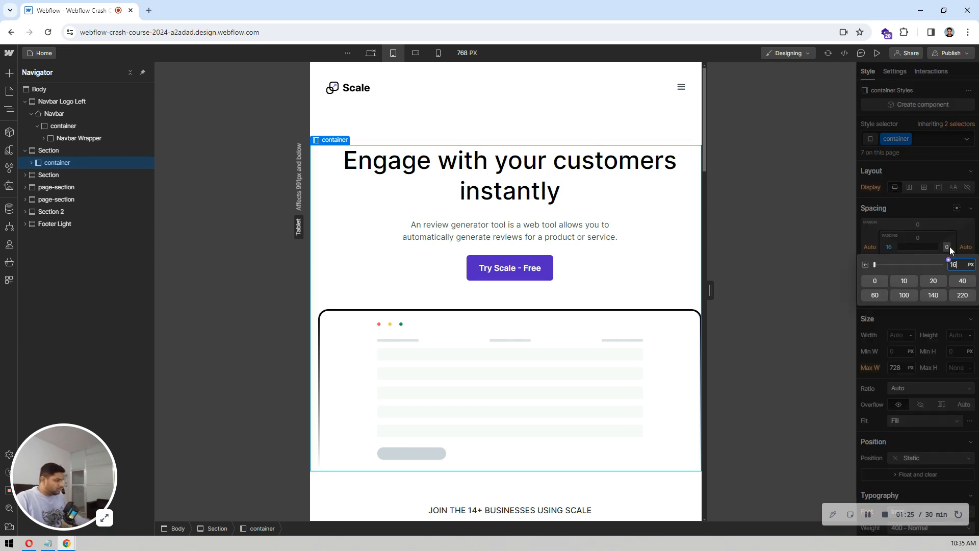
text(16)
key(Return)
- Reset the left and right padding of the Navbar
click(97, 115)
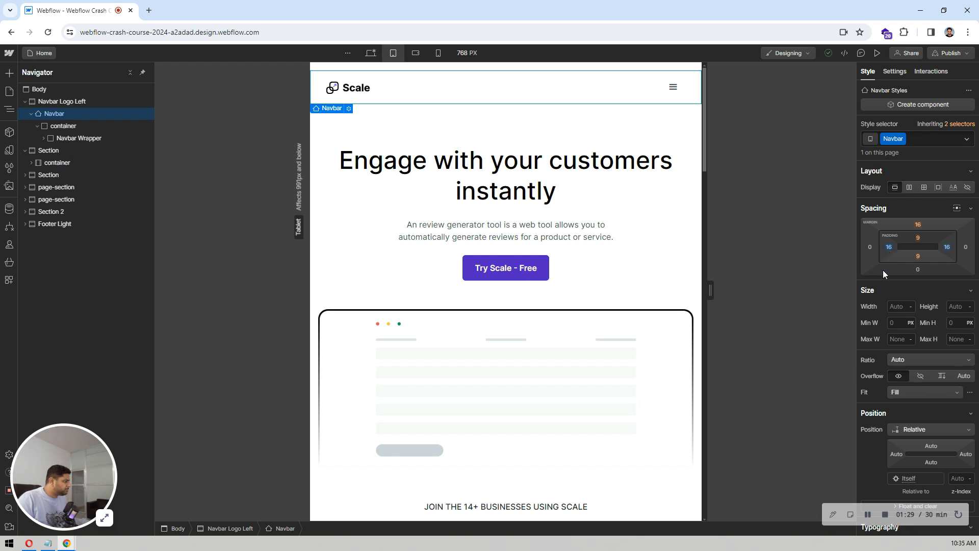
click(888, 247)
text(0)
key(Return)
click(946, 247)
text(0)
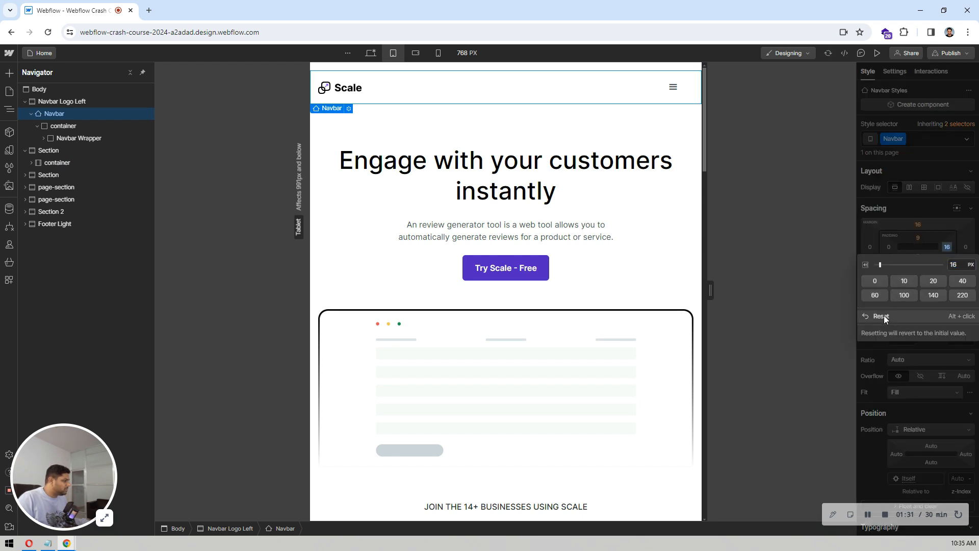
key(Return)
- Set the company logo row, Flex Block 3, to wrap its children on tablet
click(326, 223)
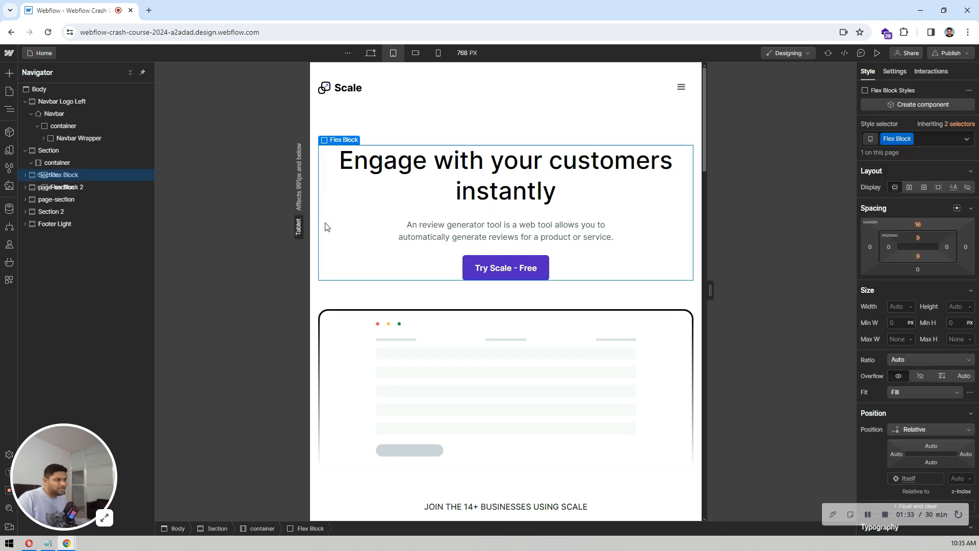
click(61, 164)
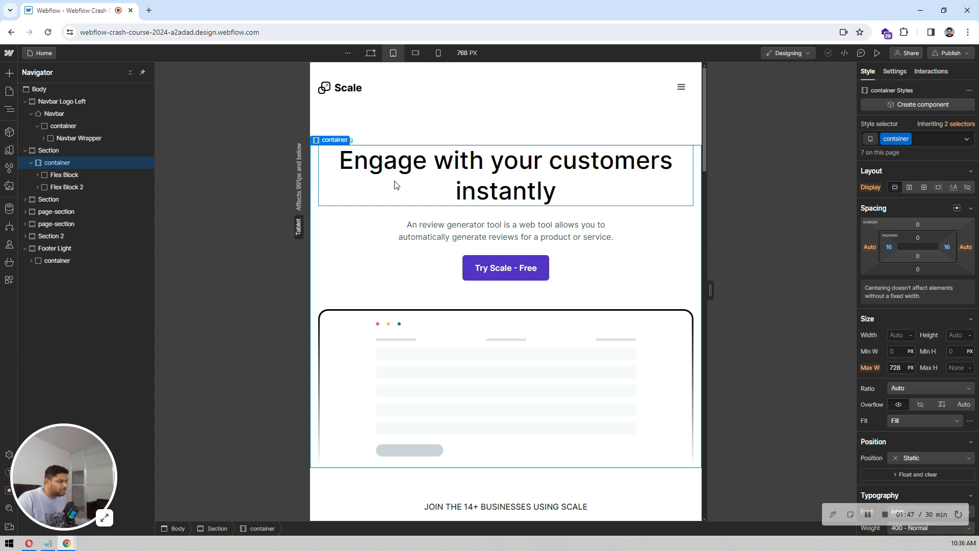
scroll(395, 185, down, 5)
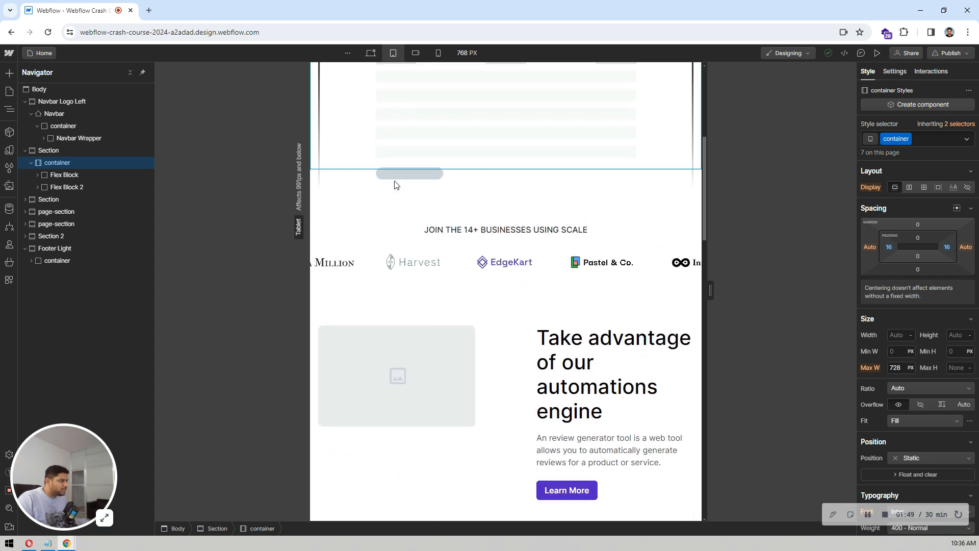
click(377, 249)
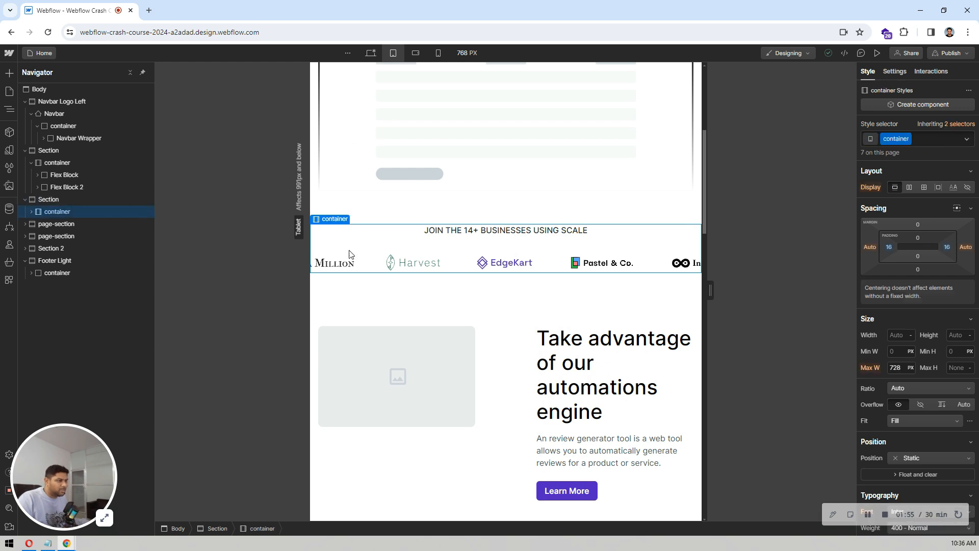
click(455, 266)
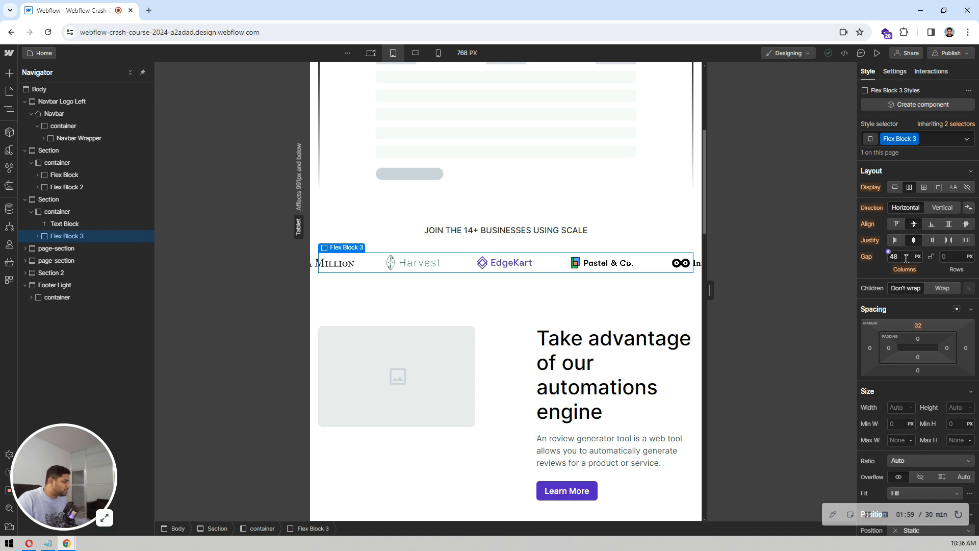
click(938, 289)
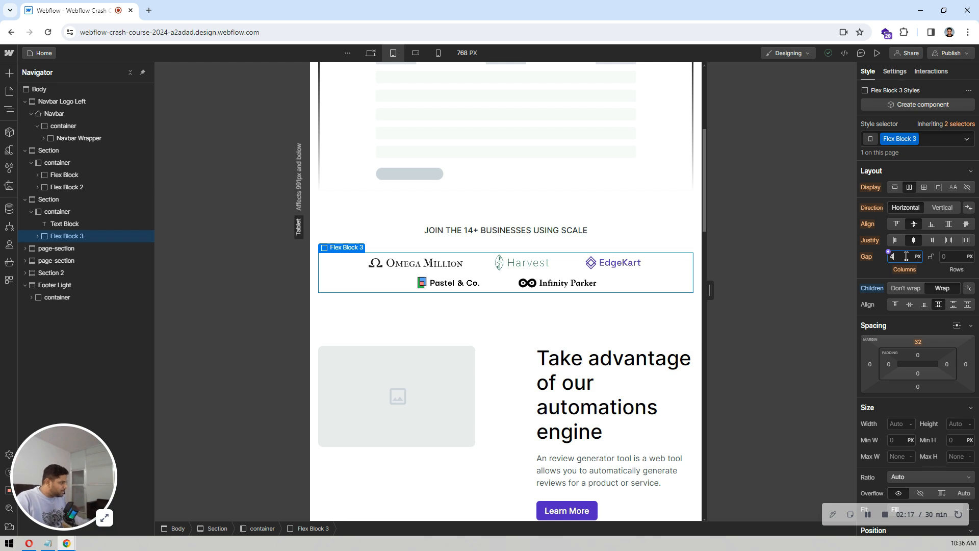
- Set the logo row's gap to 40 px between columns and 24 px between rows
key(Return)
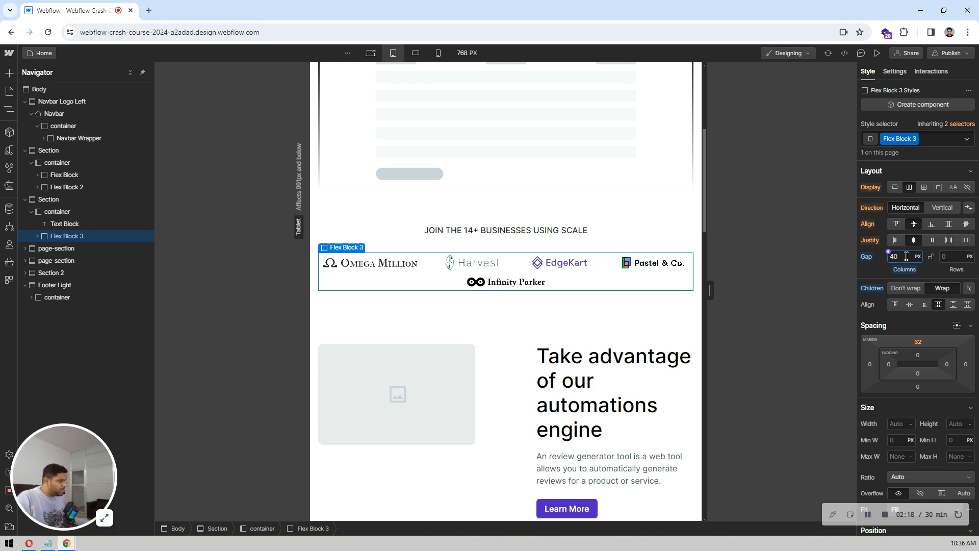
click(955, 262)
text(40)
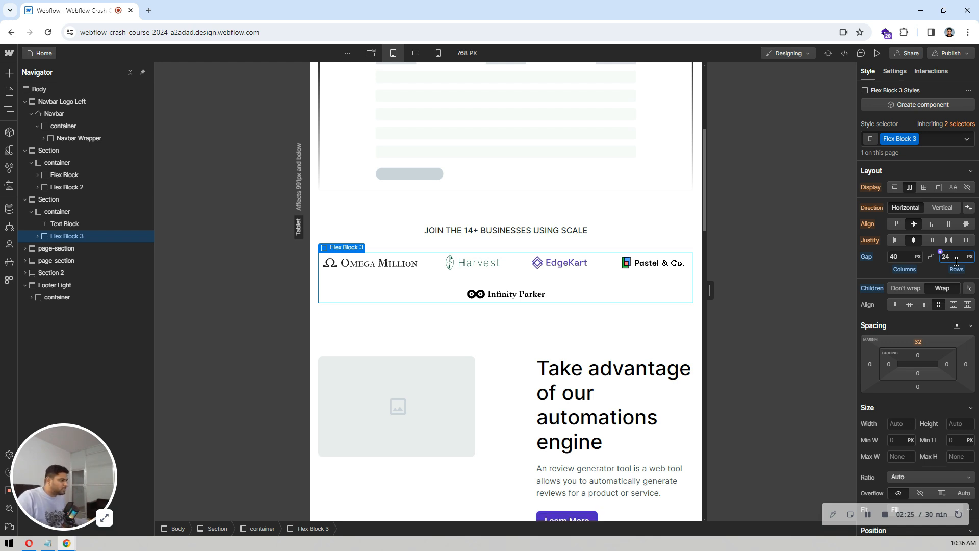
- Try column gaps of 24 px and 16 px on the logo row and return the gap to 40 px
click(898, 258)
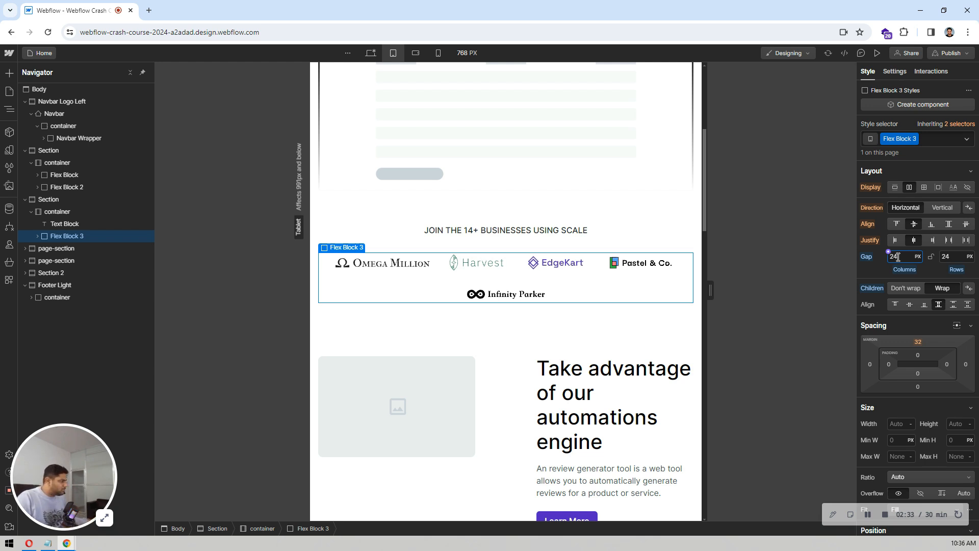
click(898, 258)
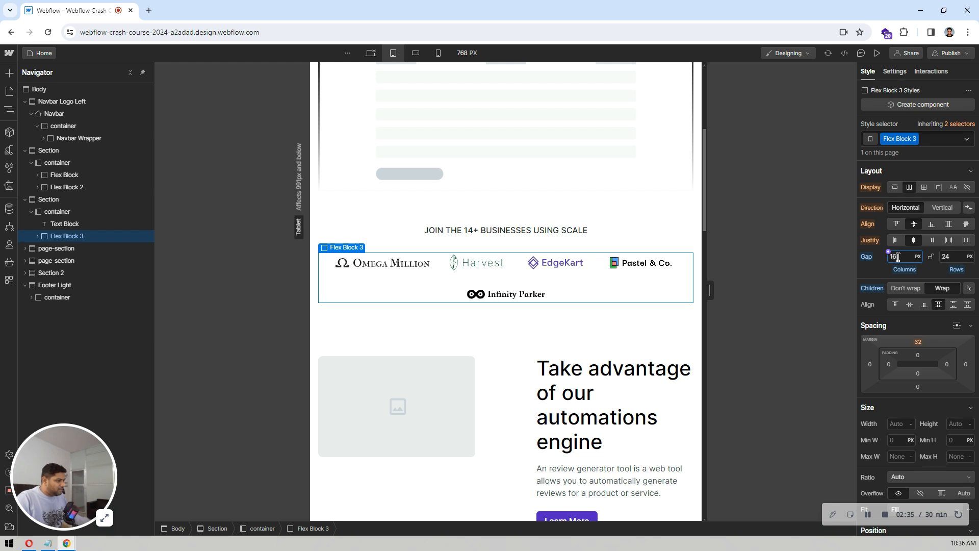
click(897, 257)
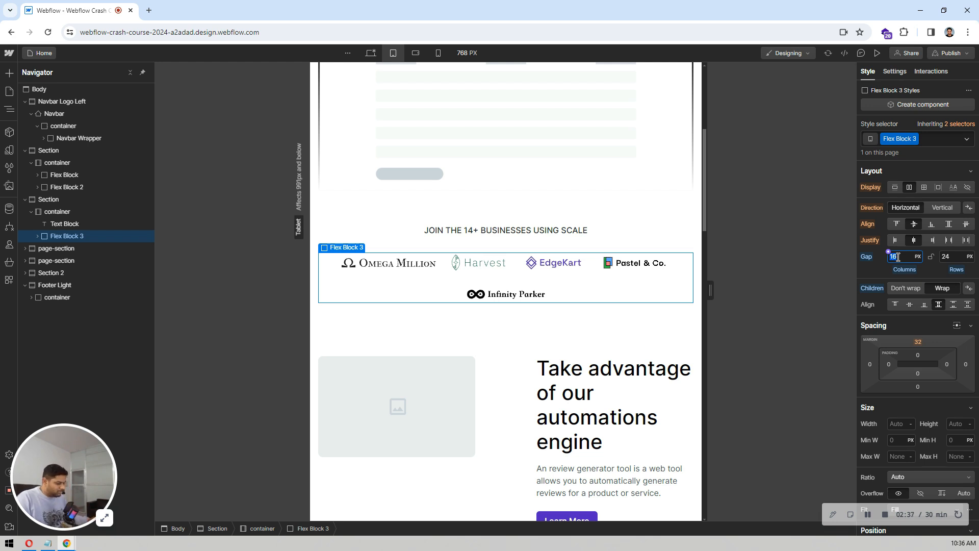
text(40)
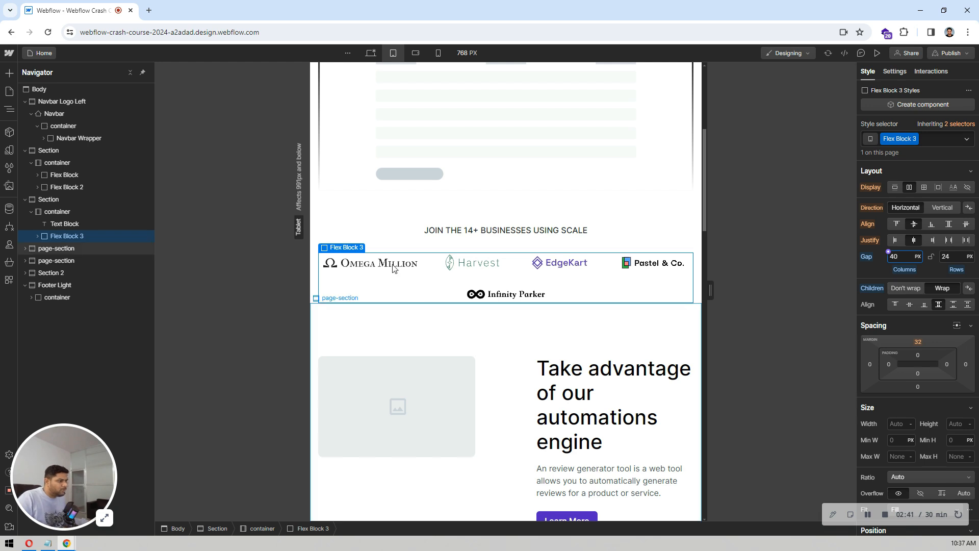
- Set the column and row gap of the features-grid to 24 px and check the three feature blocks
scroll(381, 237, down, 3)
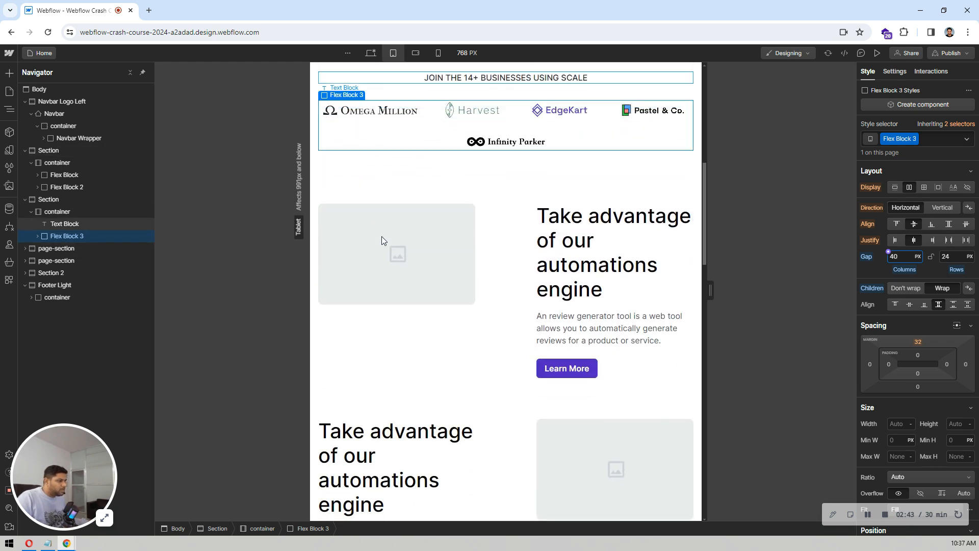
click(493, 293)
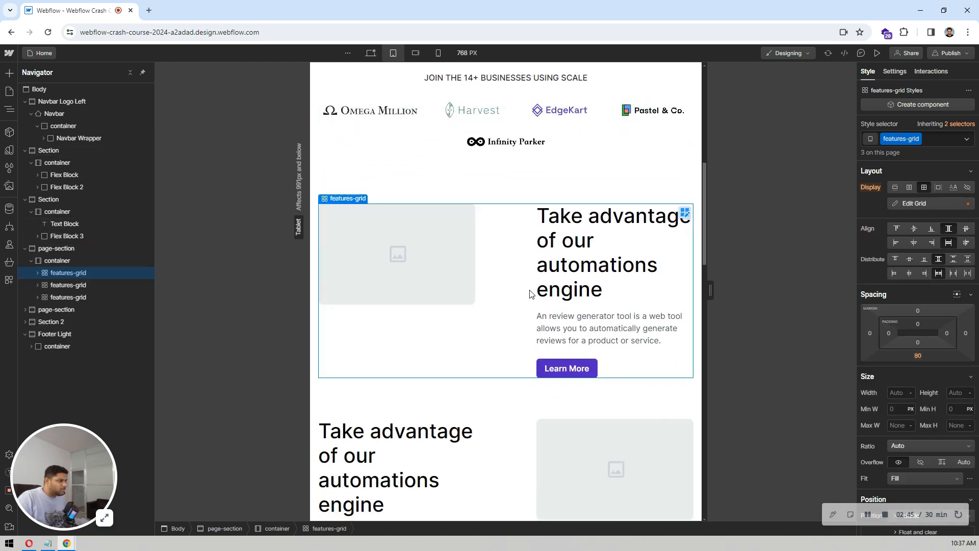
click(684, 213)
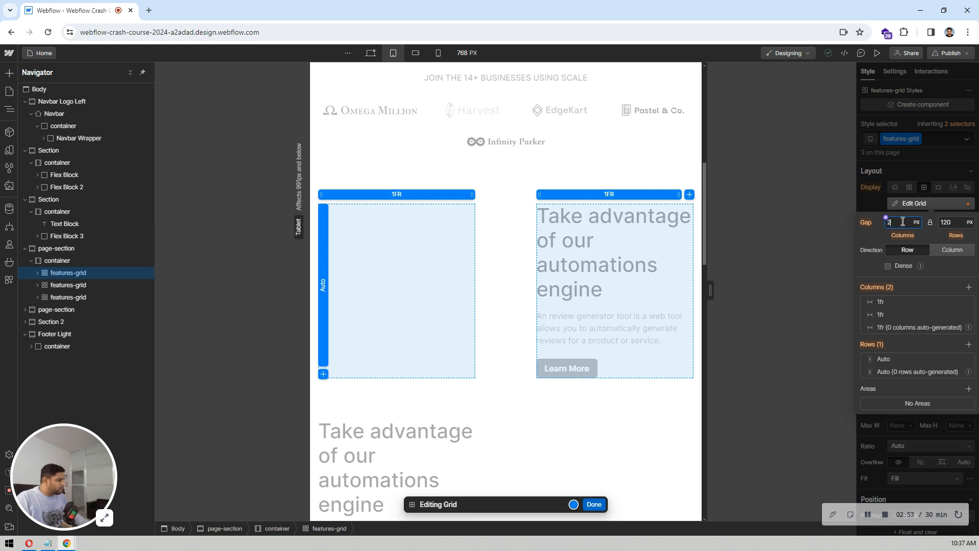
key(Return)
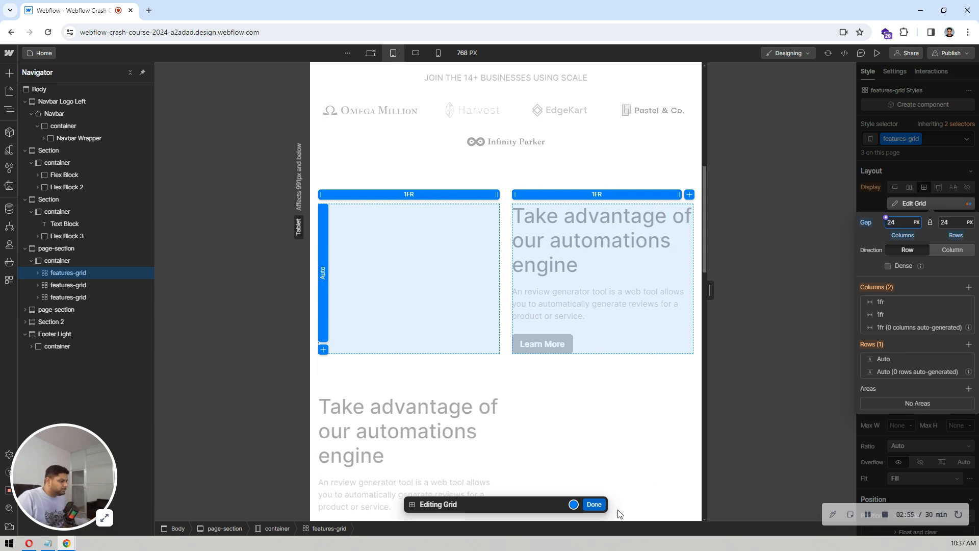
click(594, 503)
scroll(534, 285, down, 7)
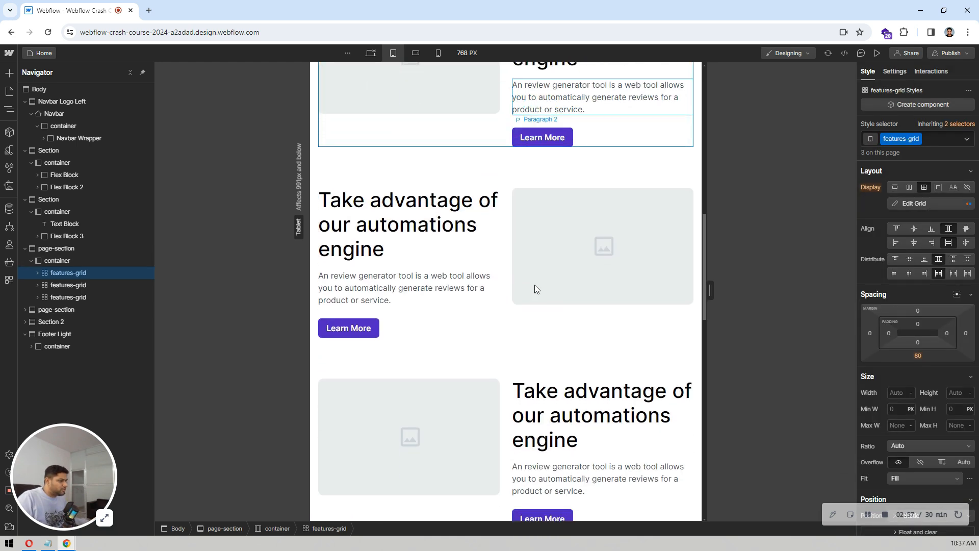
scroll(481, 375, up, 7)
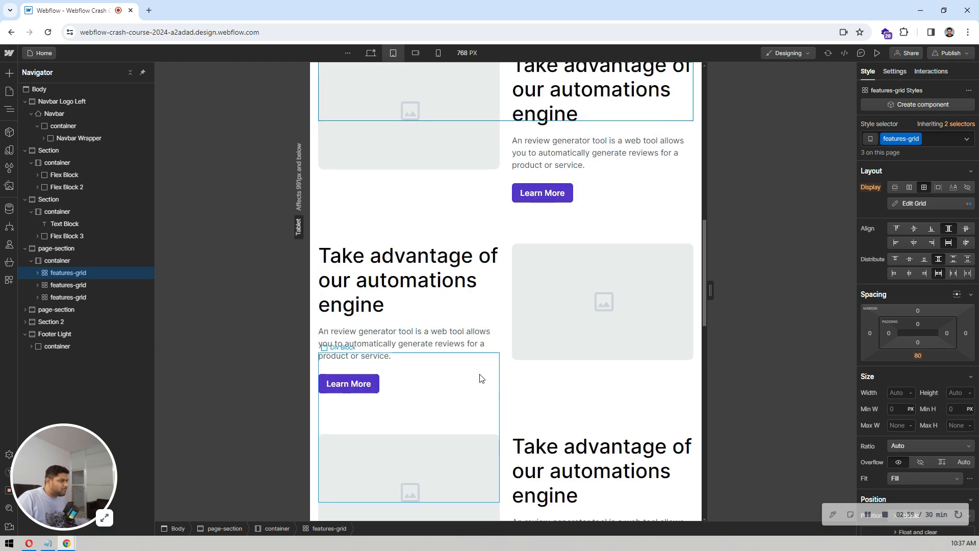
scroll(473, 267, down, 3)
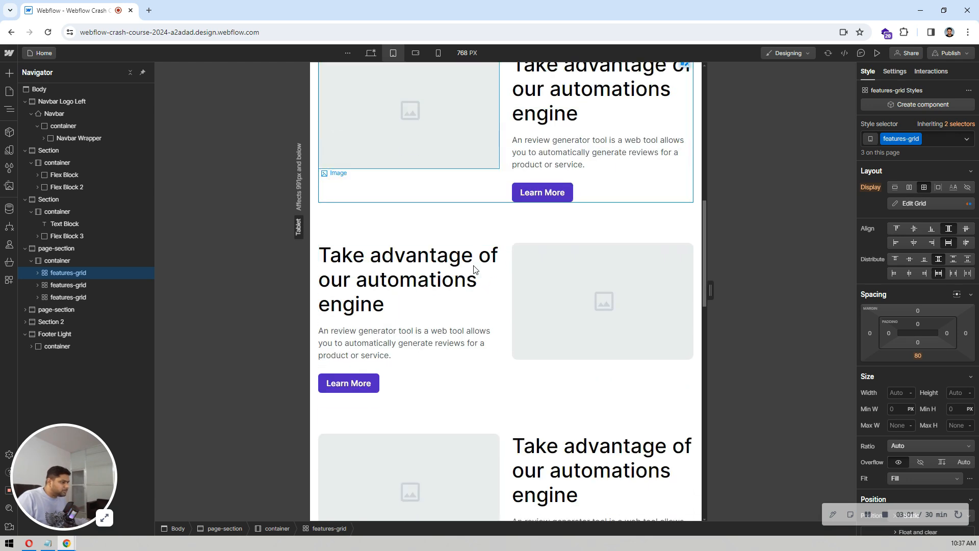
- Set the bottom margin of the Latest News heading block, Flex Block 4, to 40 px
scroll(473, 269, down, 9)
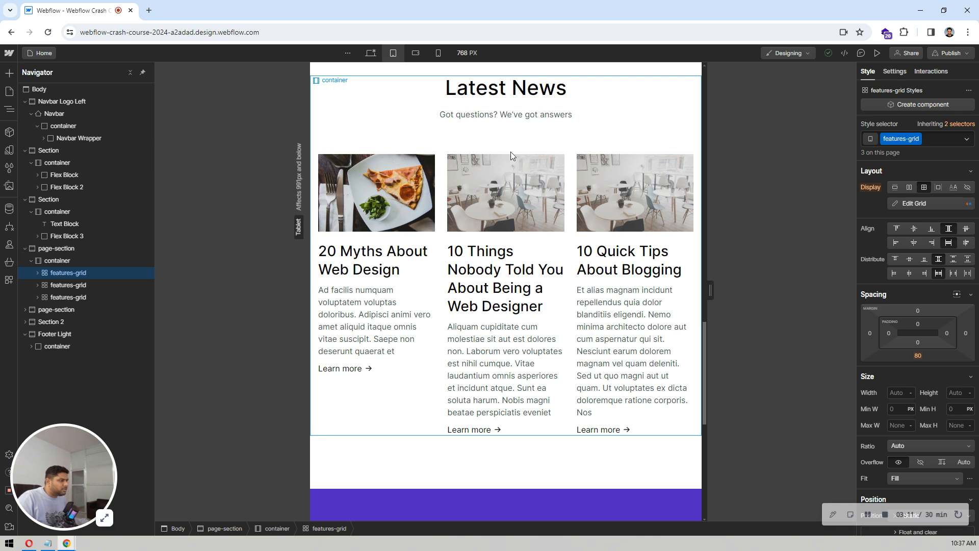
click(572, 206)
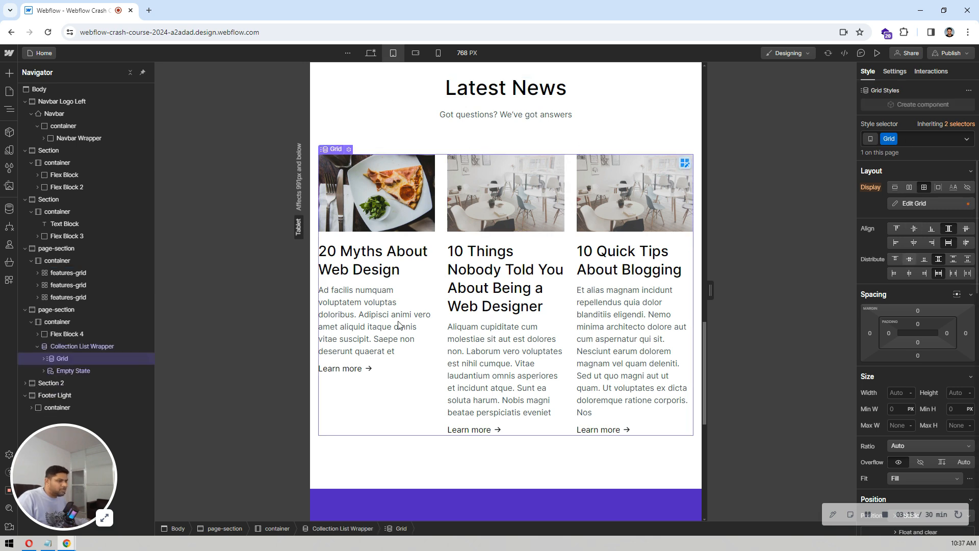
click(84, 343)
click(77, 336)
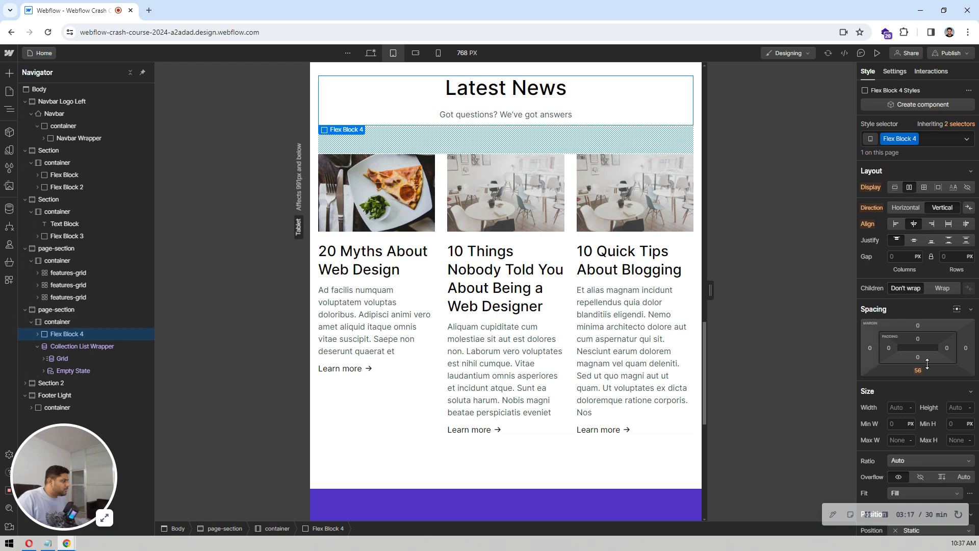
click(918, 370)
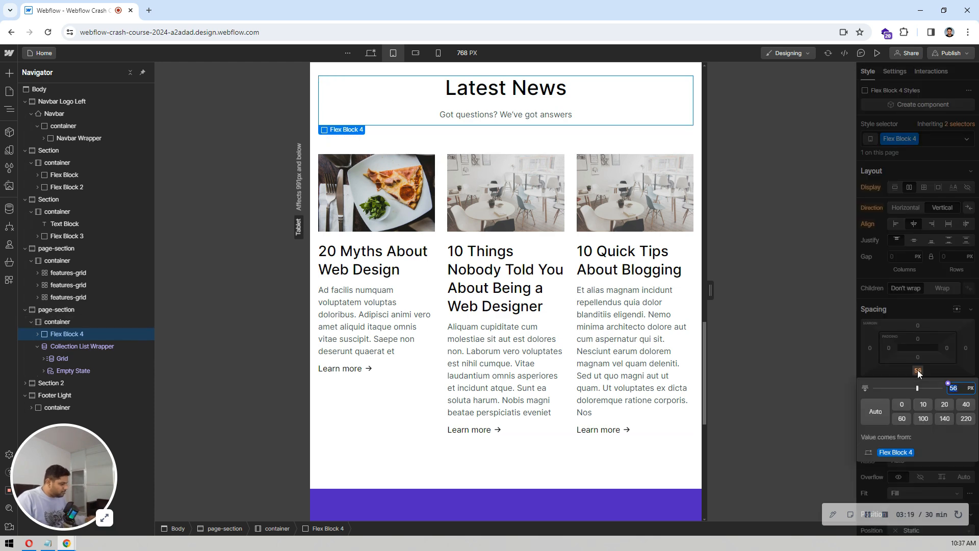
text(40)
key(Return)
- Set the grid gap of Grid 2 in the purple Encourage Continuous Improvement section to 24 px
scroll(418, 328, down, 8)
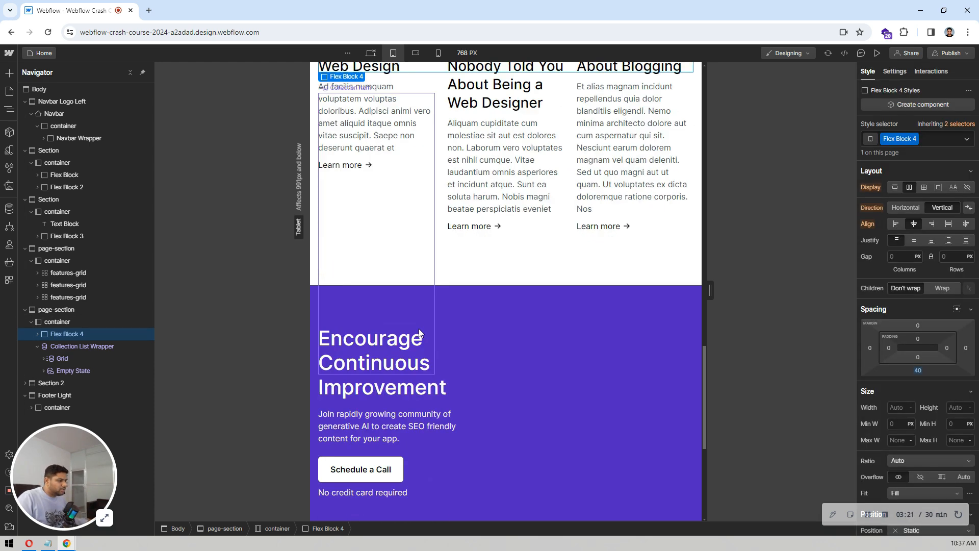
scroll(420, 330, up, 3)
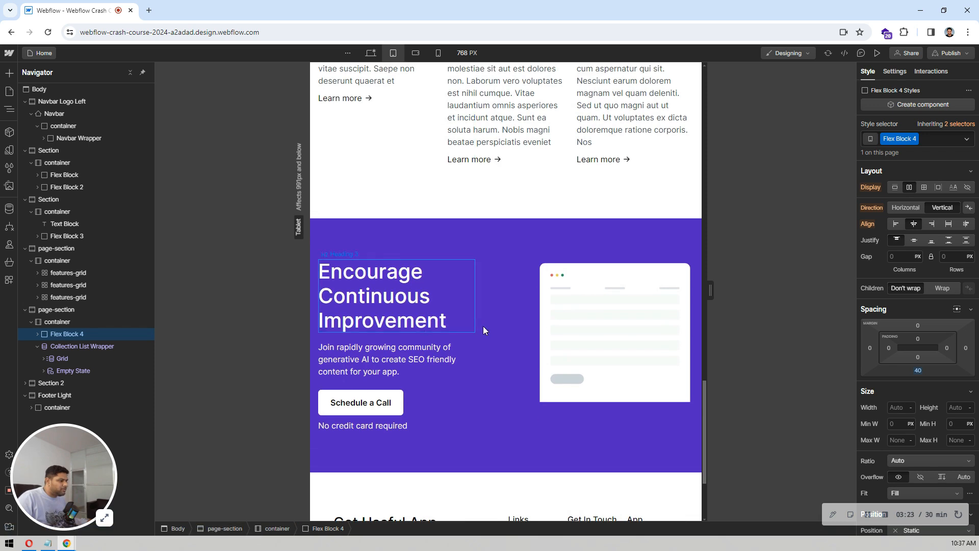
click(469, 355)
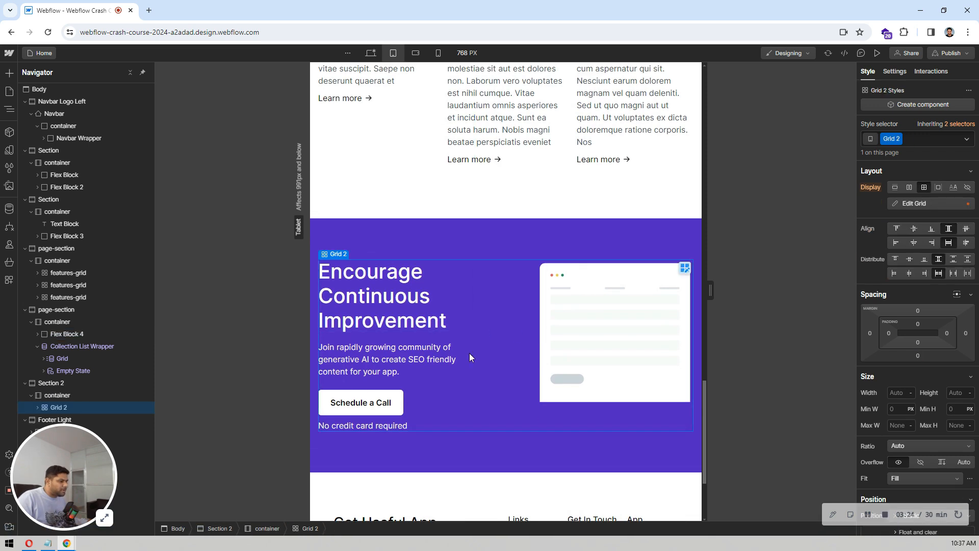
click(908, 204)
click(900, 224)
text(24)
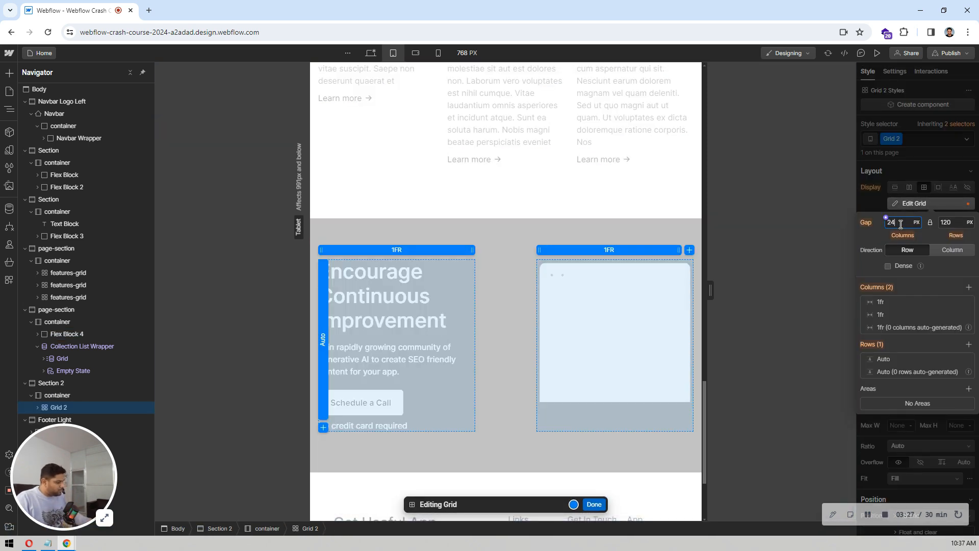
click(594, 504)
- Reduce the first column of the Footer Wrapper Two grid to 2fr and finish editing the grid
scroll(508, 229, down, 3)
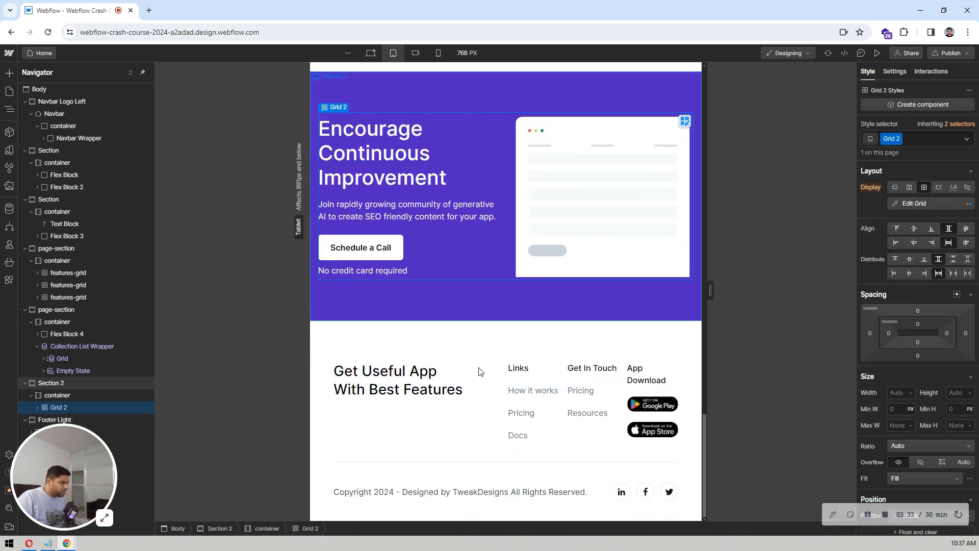
click(502, 404)
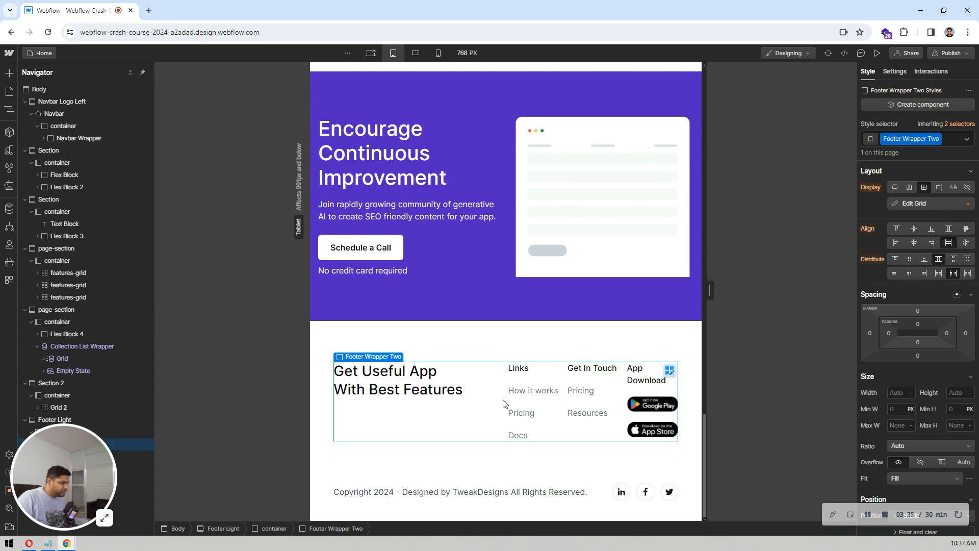
click(671, 369)
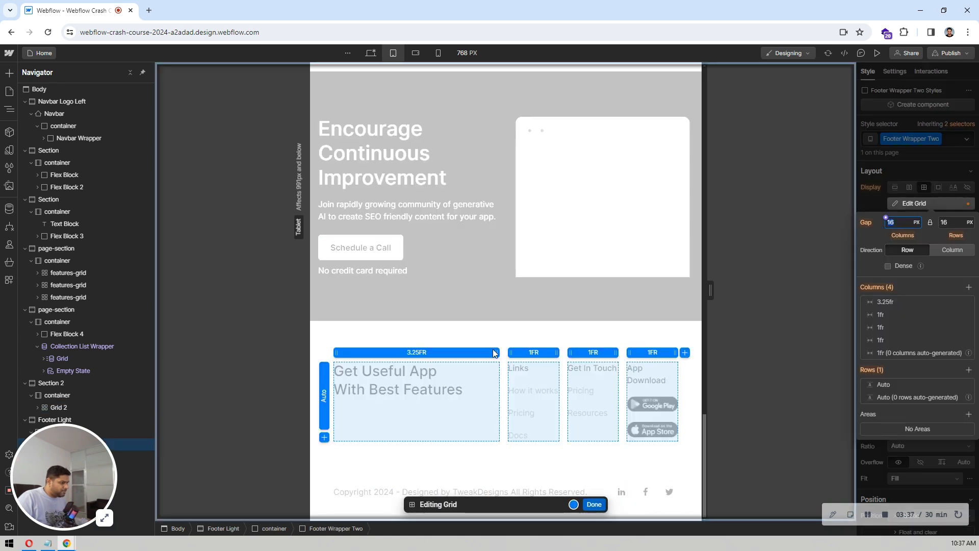
drag(495, 351, 451, 352)
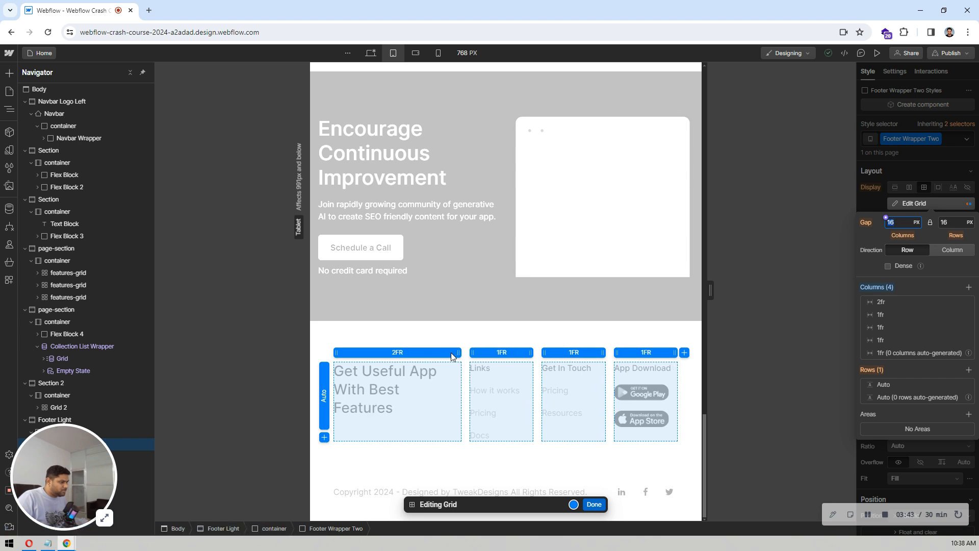
click(593, 504)
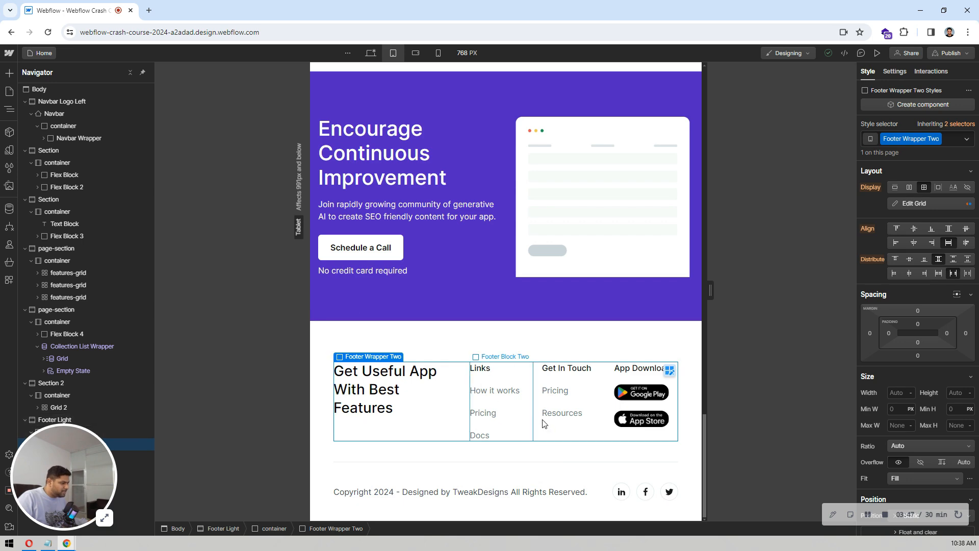
click(480, 342)
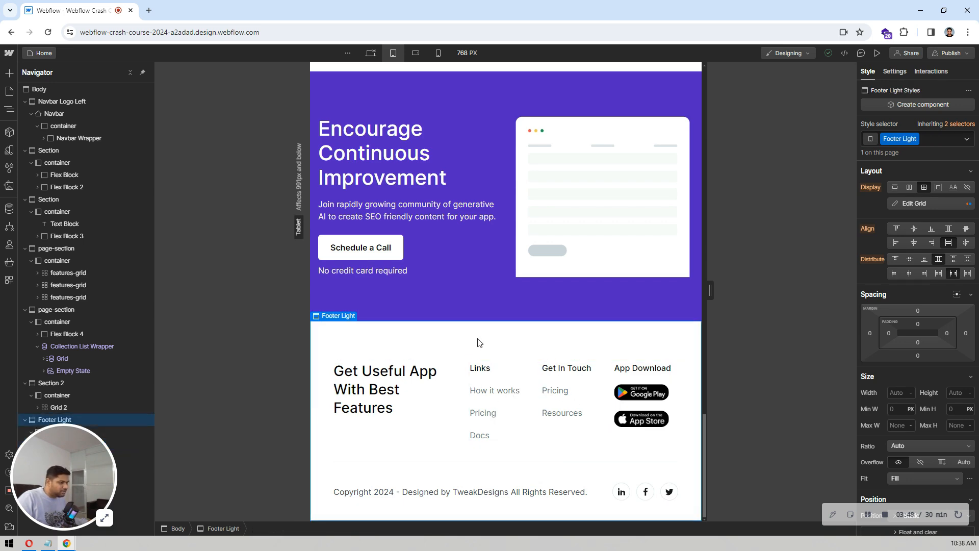
- Return to the top of the page and switch the canvas to the mobile landscape breakpoint
scroll(543, 282, up, 10)
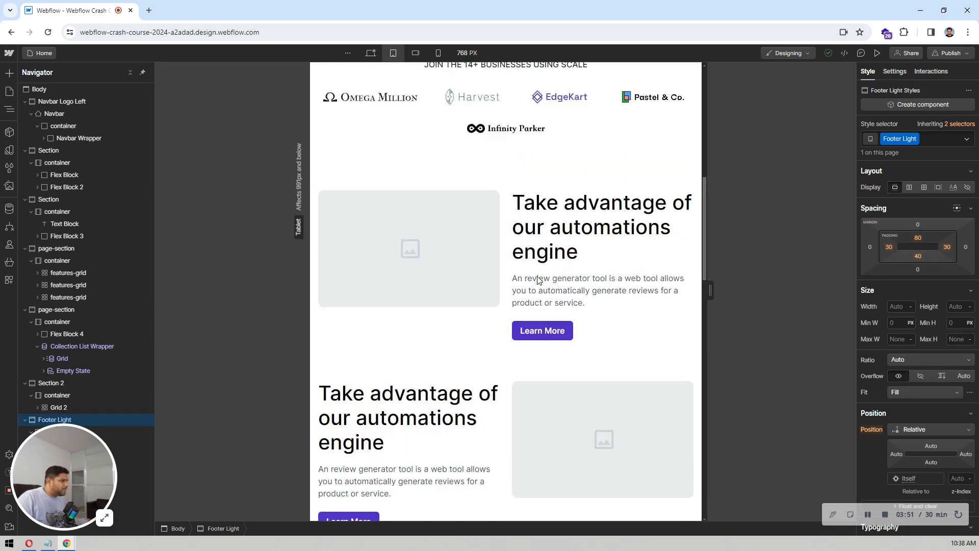
scroll(538, 280, up, 8)
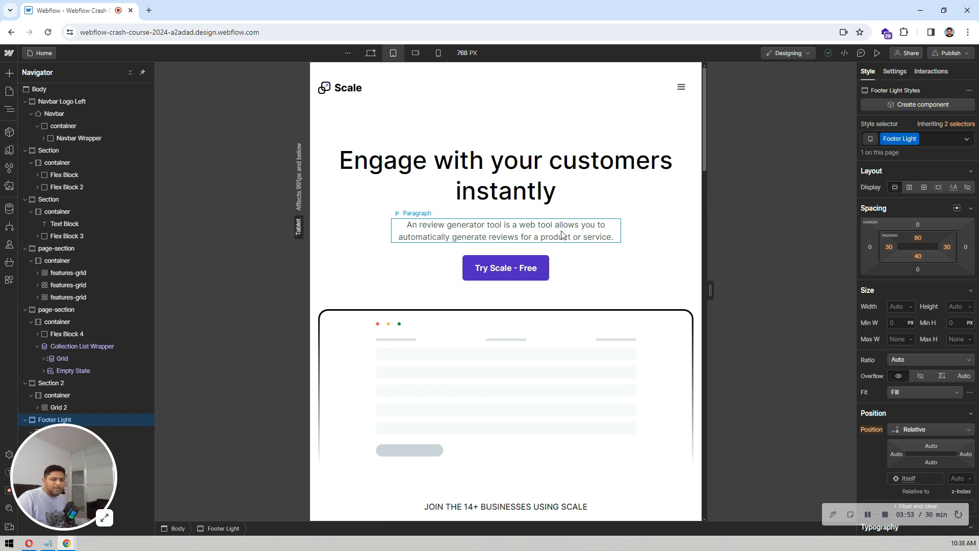
click(419, 53)
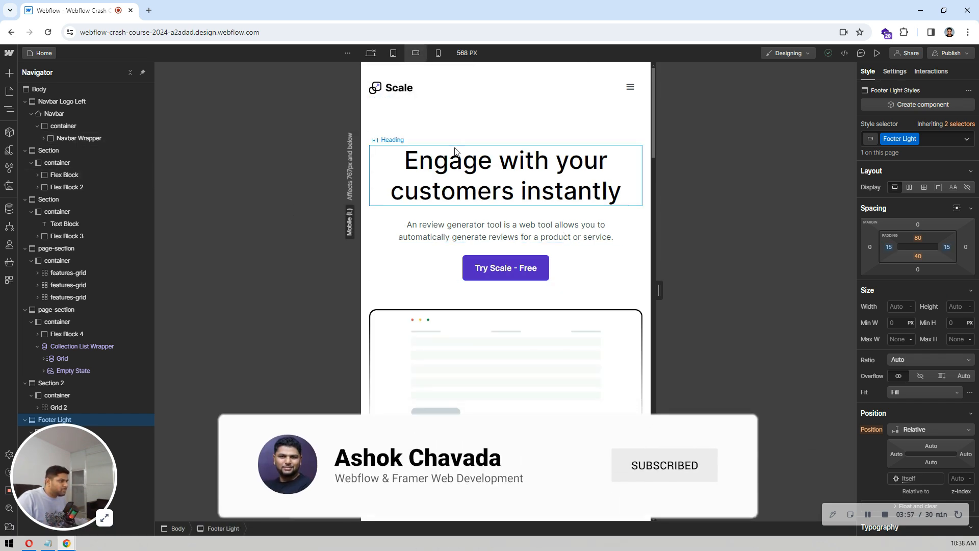
- Set the gap of the logo row, Flex Block 3, to 24 px for columns and 8 px for rows
scroll(548, 125, down, 7)
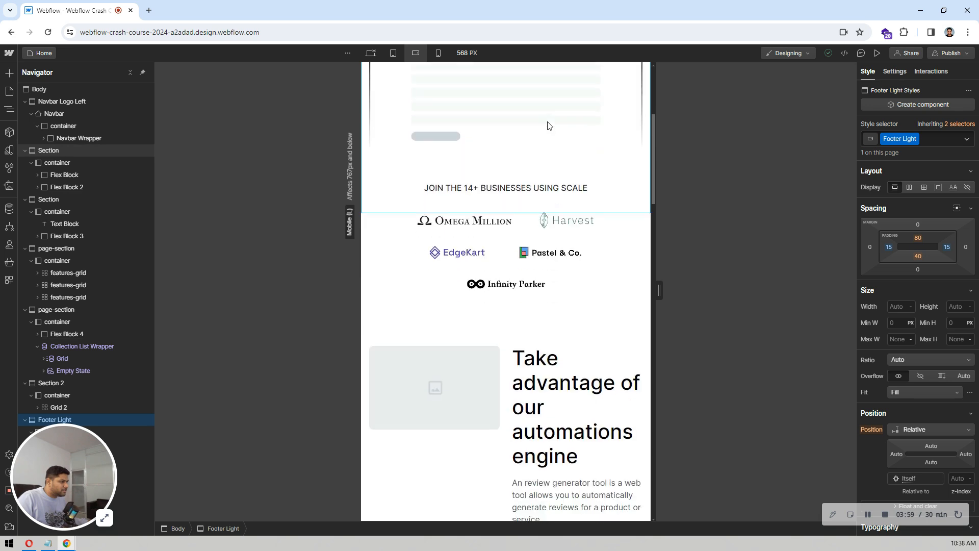
click(407, 166)
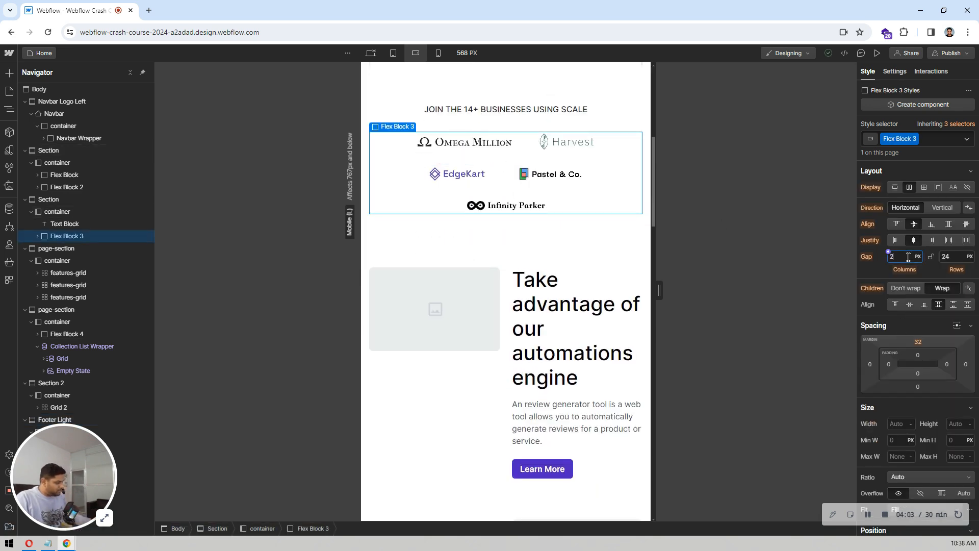
text(24)
key(Return)
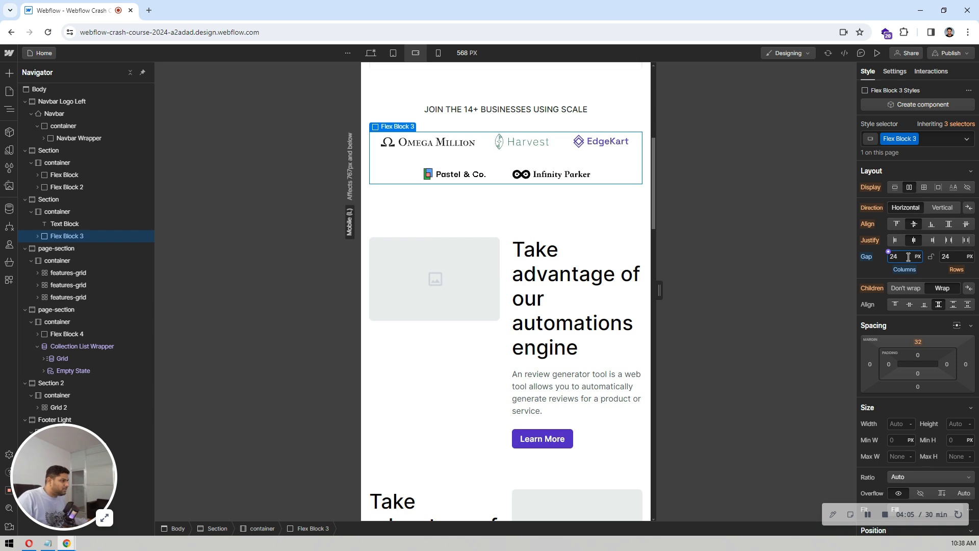
click(950, 256)
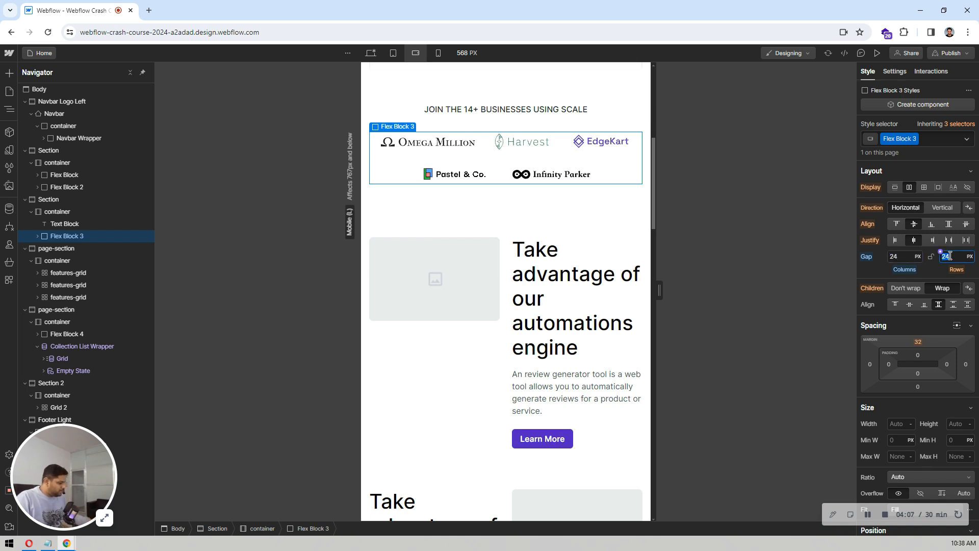
text(16)
key(Return)
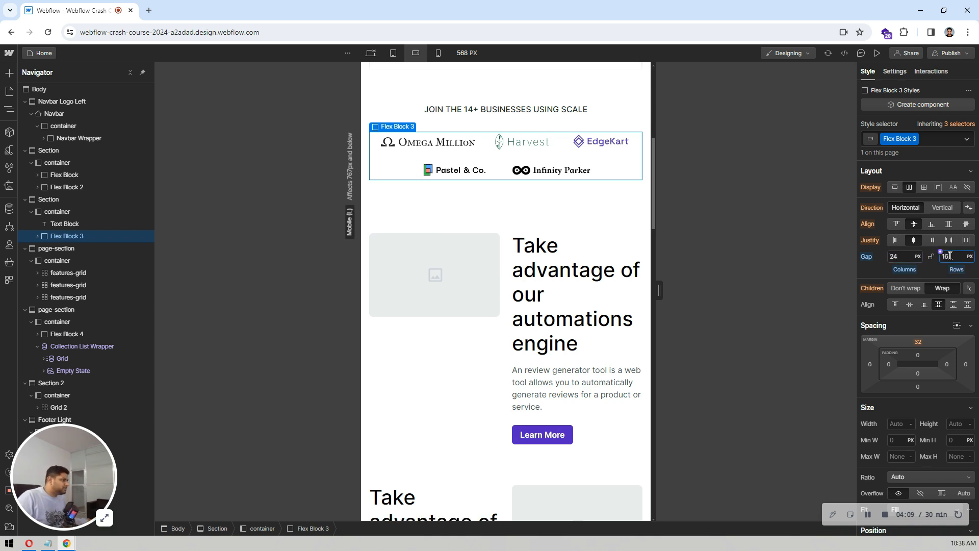
text(8)
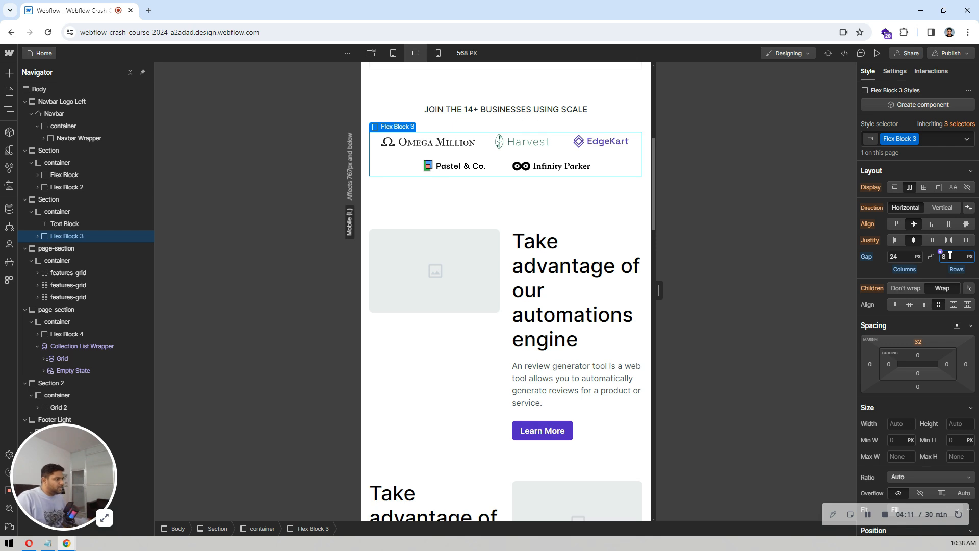
click(604, 100)
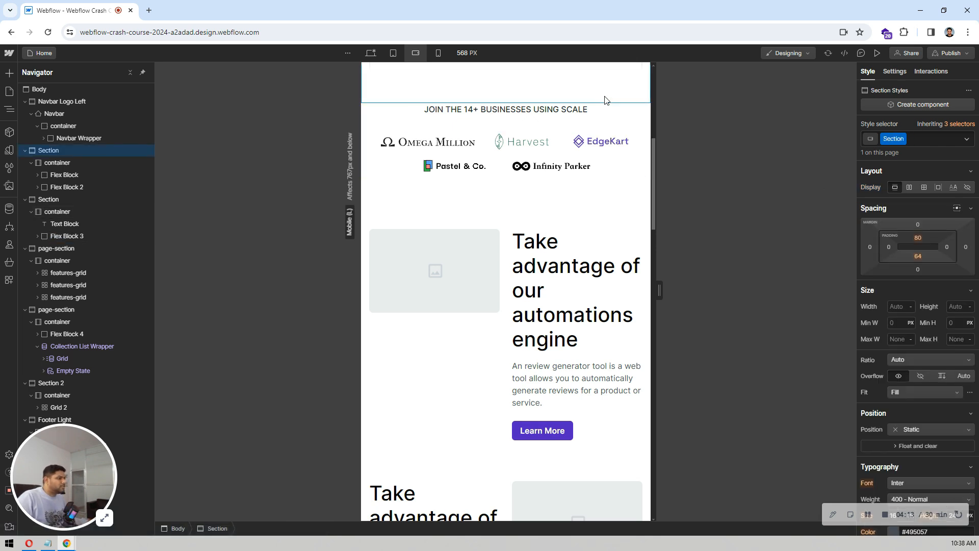
- Remove the second column from the features-grid so that its image and text stack in one 1fr column
scroll(605, 100, down, 2)
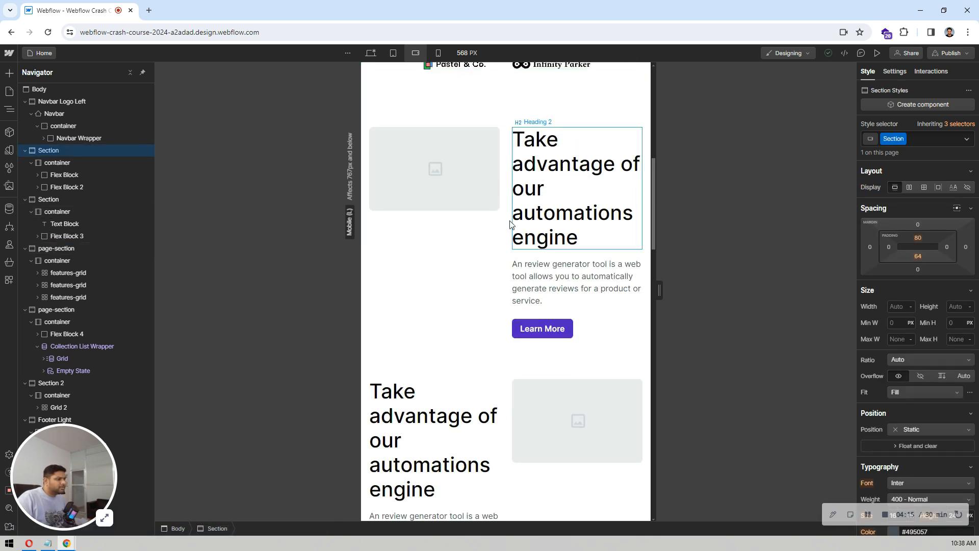
click(501, 243)
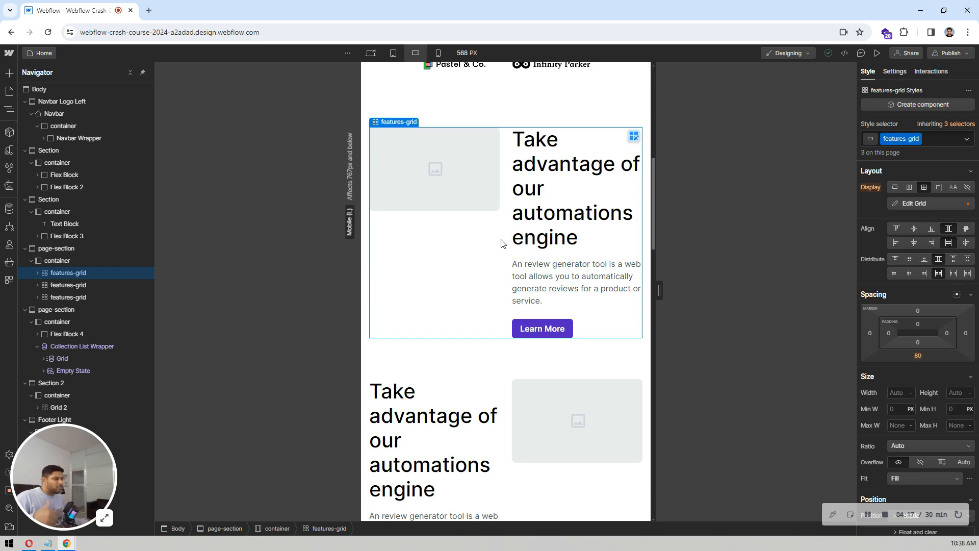
scroll(501, 243, up, 1)
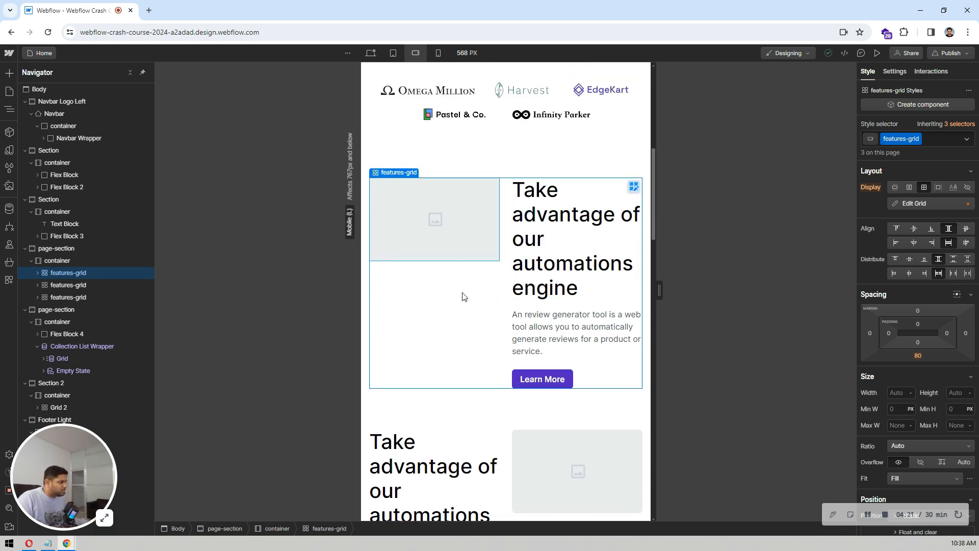
click(632, 188)
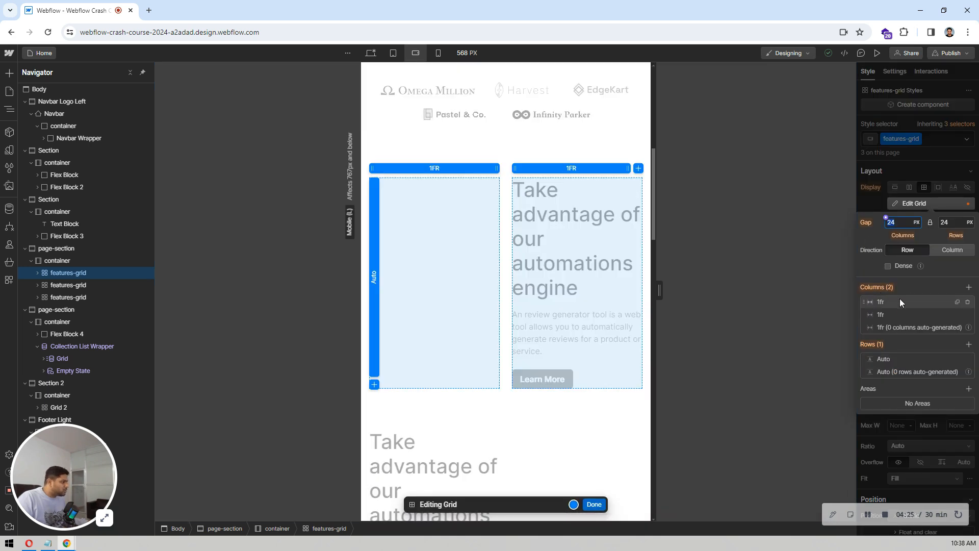
click(967, 315)
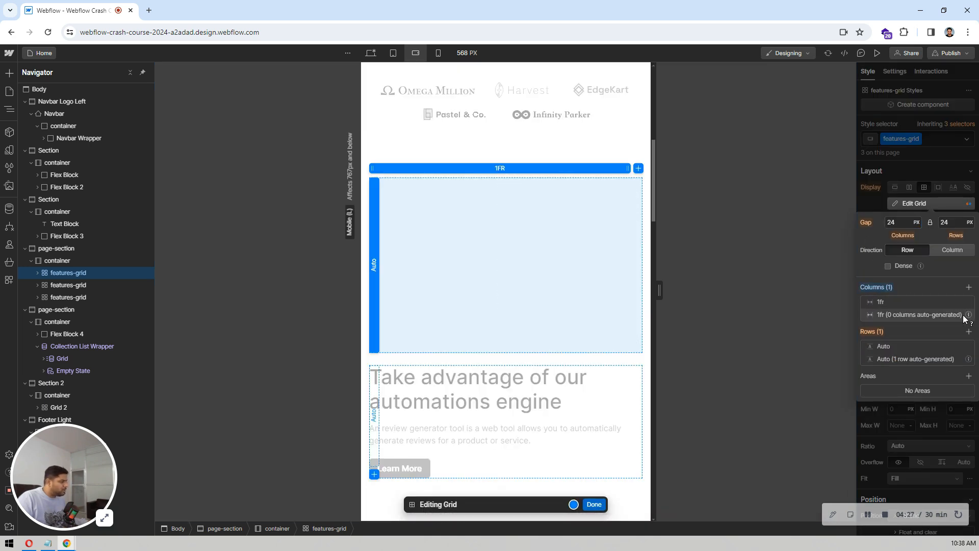
click(593, 505)
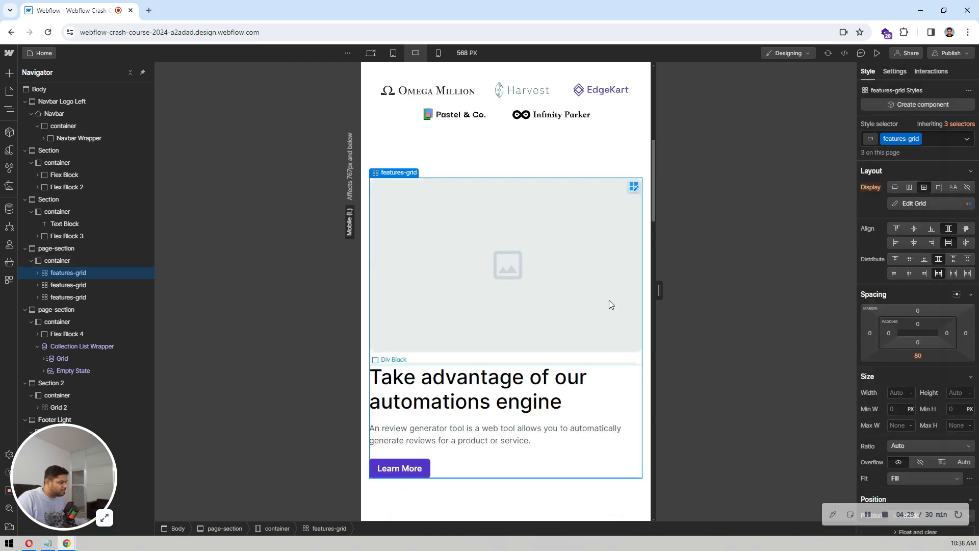
- Compare the features-grid layout at the tablet, desktop, mobile landscape and mobile portrait breakpoints, ending on mobile landscape
click(388, 55)
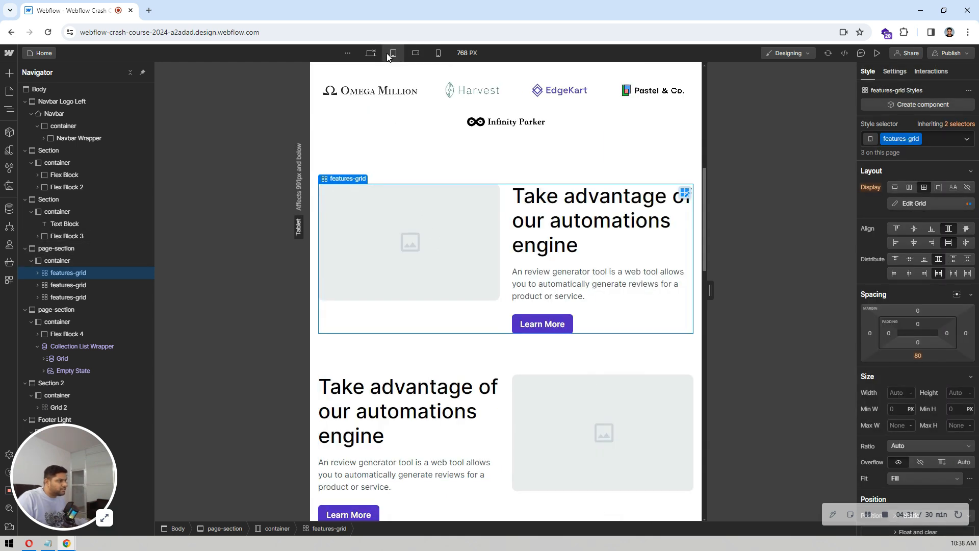
click(371, 54)
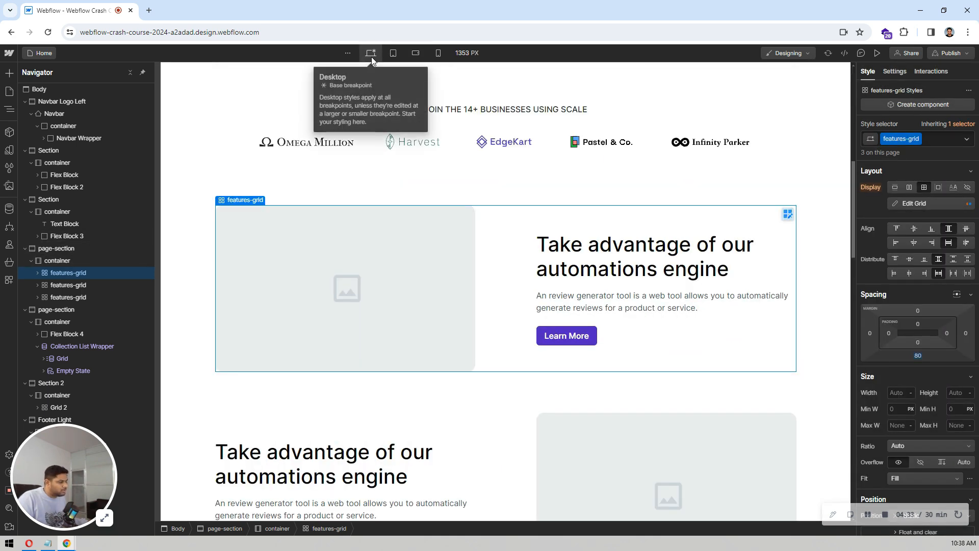
click(413, 56)
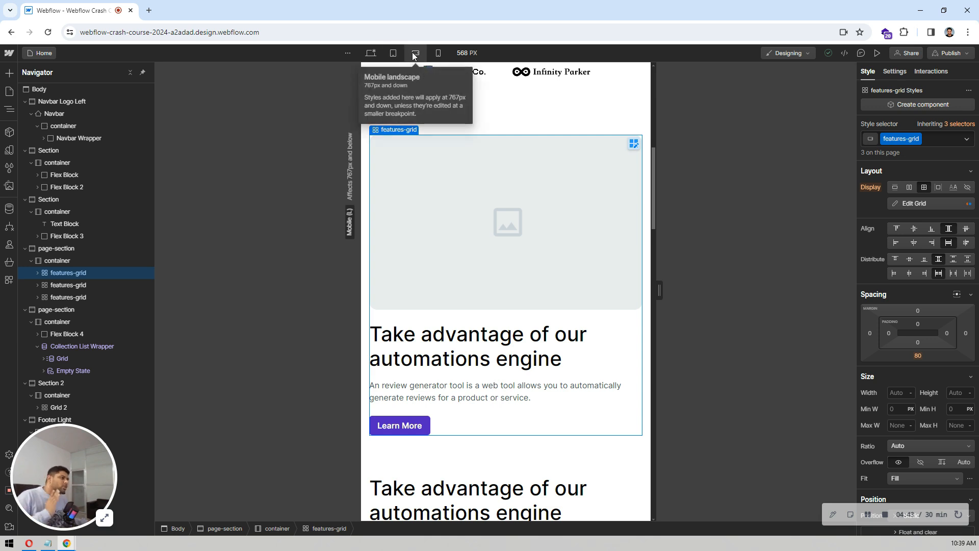
click(438, 54)
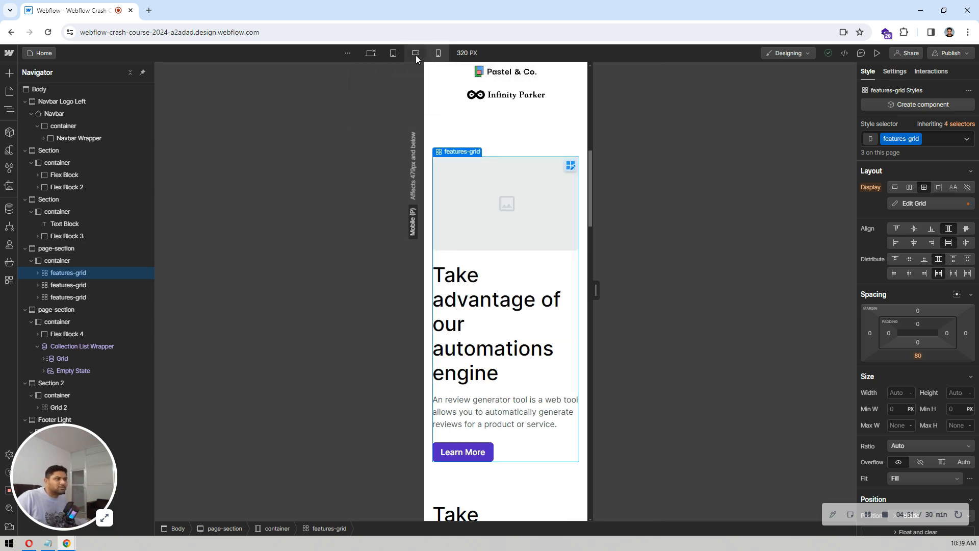
click(412, 55)
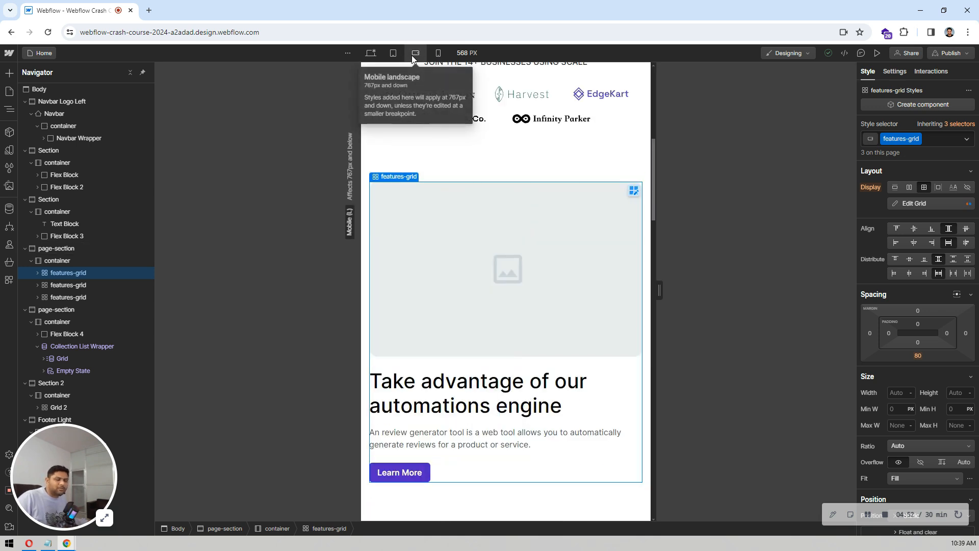
- Set the top and bottom padding of the page-section containing the feature blocks to 64 px
click(476, 155)
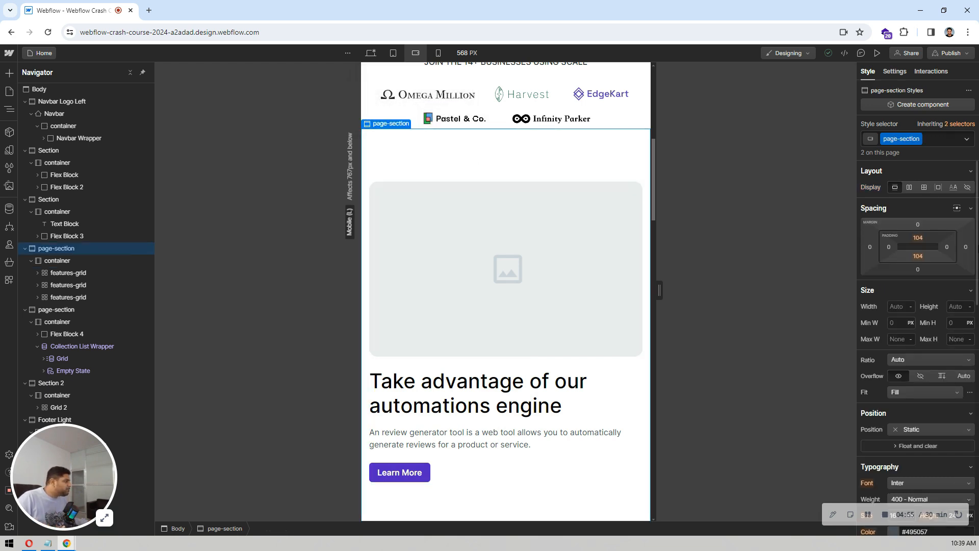
click(916, 238)
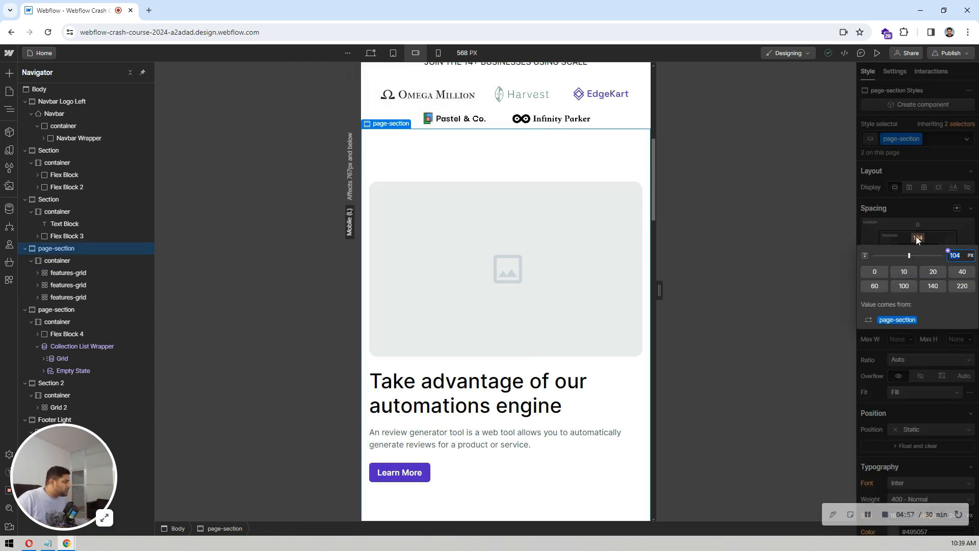
text(64)
key(Return)
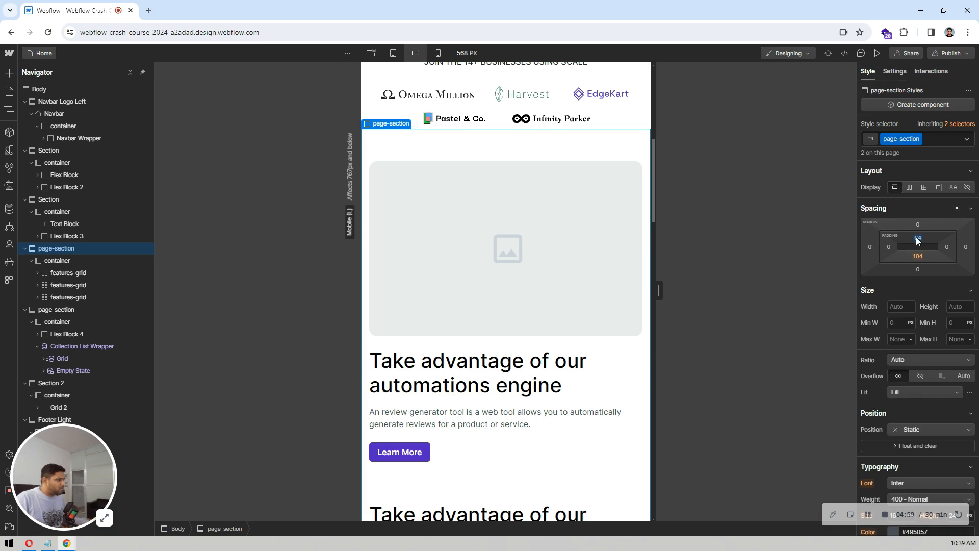
click(917, 256)
text(64)
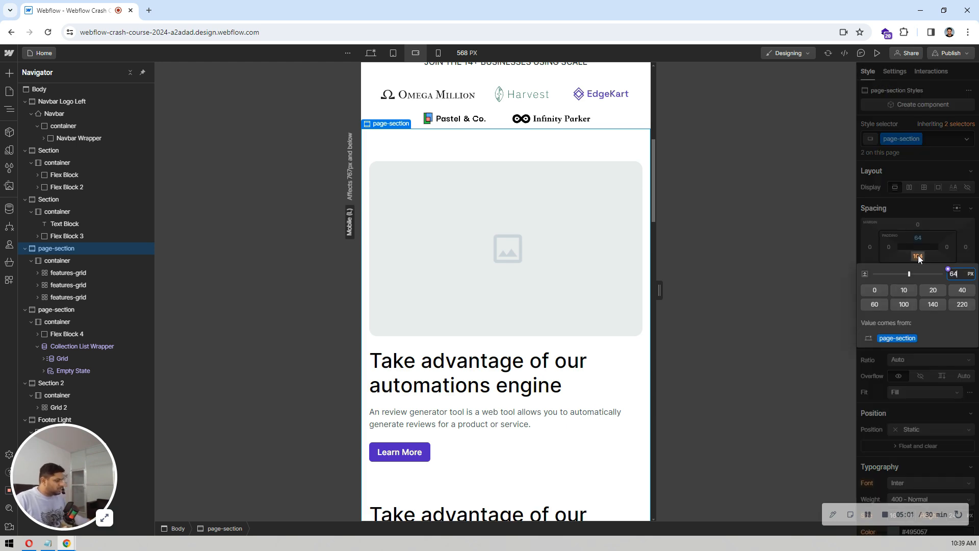
key(Return)
- Set the order of the image Div Block in the second features-grid to First so the image sits above its text
scroll(504, 207, down, 3)
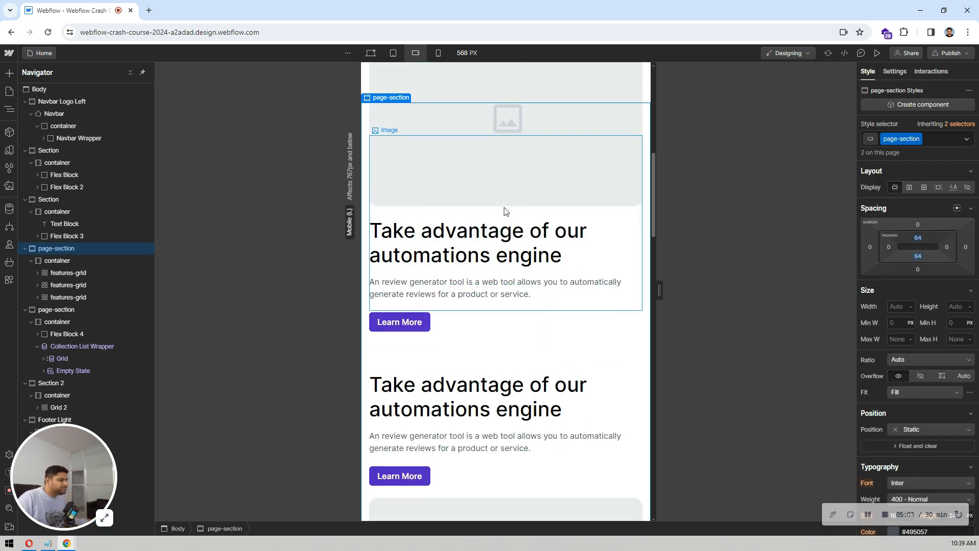
scroll(505, 210, down, 6)
scroll(504, 210, up, 4)
scroll(504, 210, down, 2)
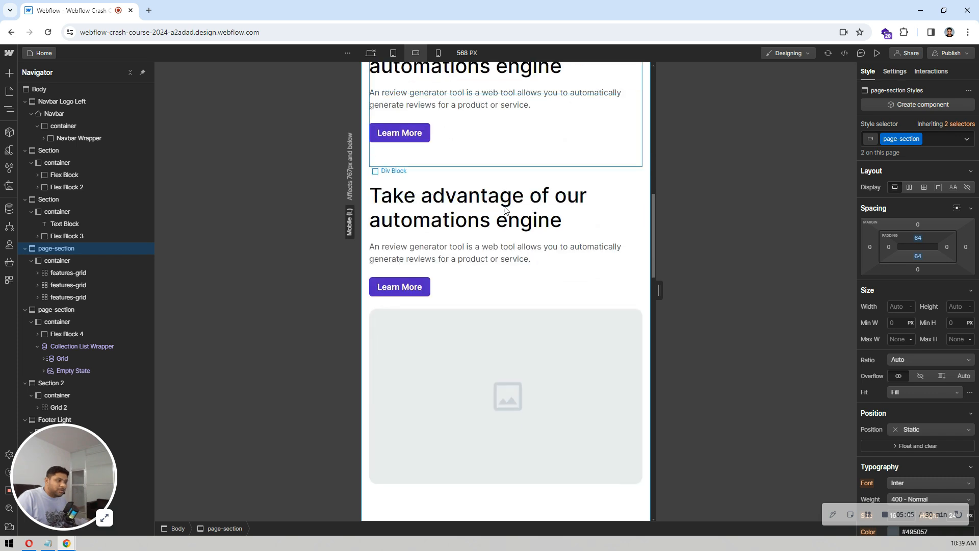
click(472, 214)
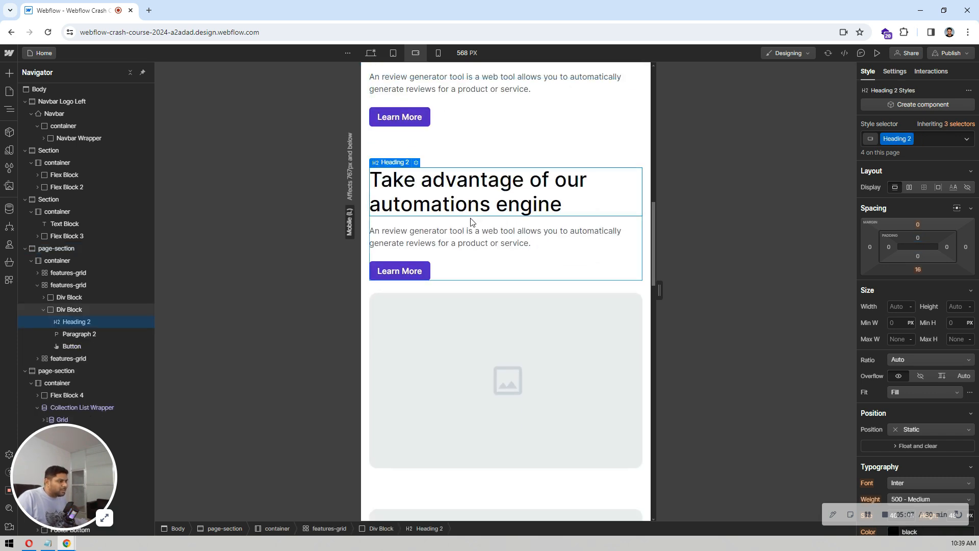
click(472, 220)
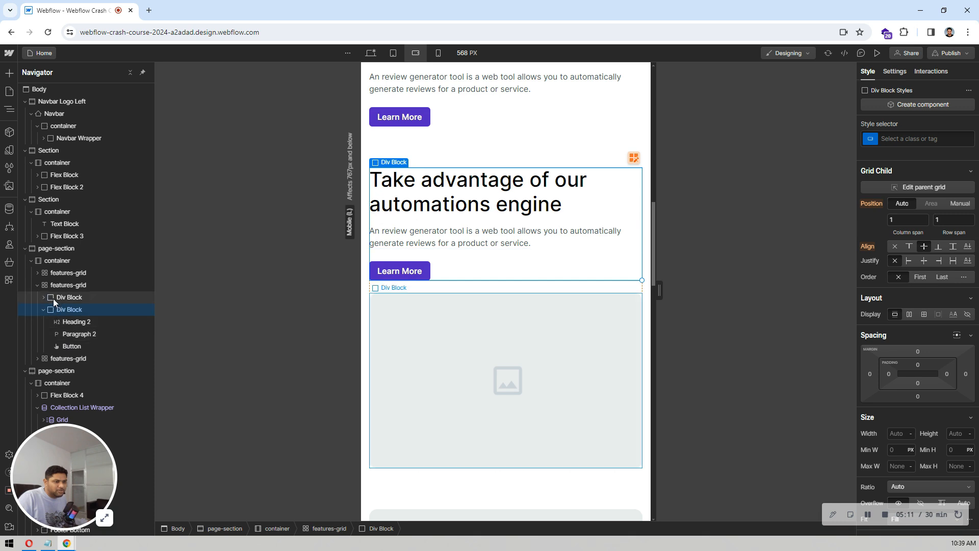
click(505, 335)
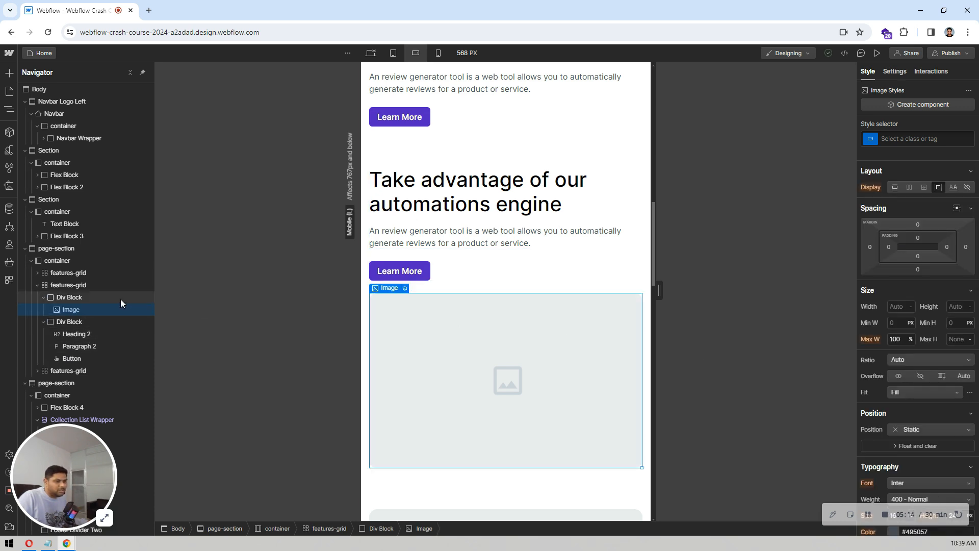
click(84, 297)
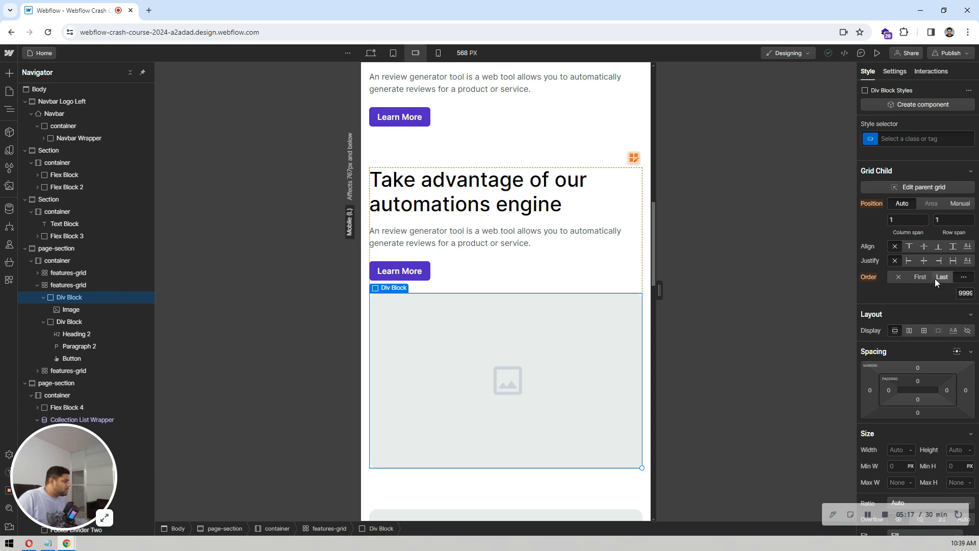
click(922, 276)
- Set the bottom margin of the features-grid class to 60 px
scroll(467, 216, up, 7)
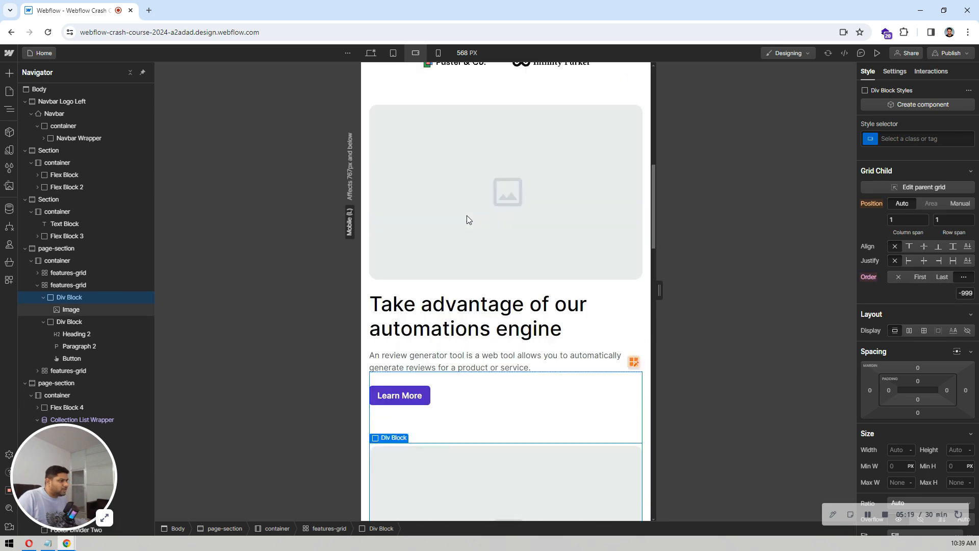
scroll(467, 214, down, 1)
scroll(467, 214, down, 5)
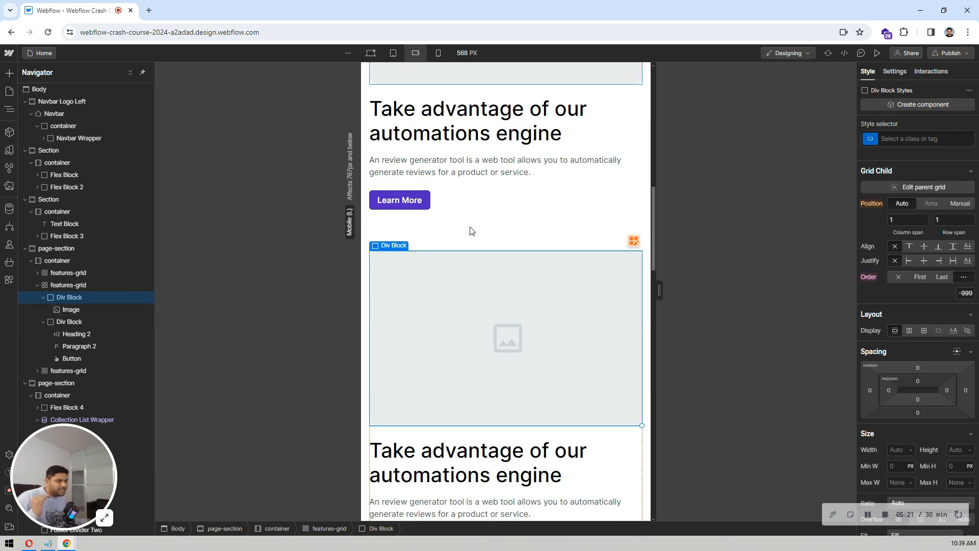
scroll(469, 219, up, 2)
scroll(471, 227, down, 3)
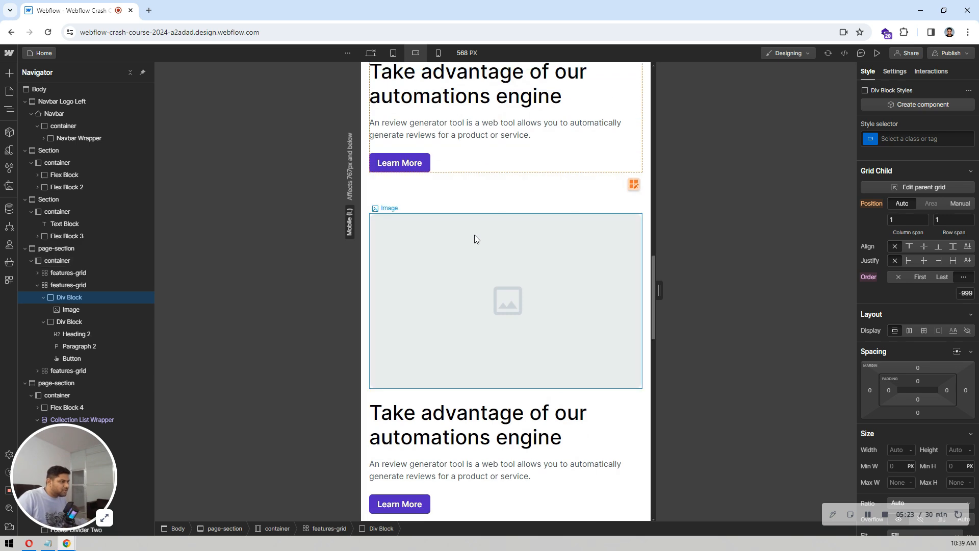
click(78, 273)
scroll(611, 333, up, 7)
scroll(427, 252, down, 6)
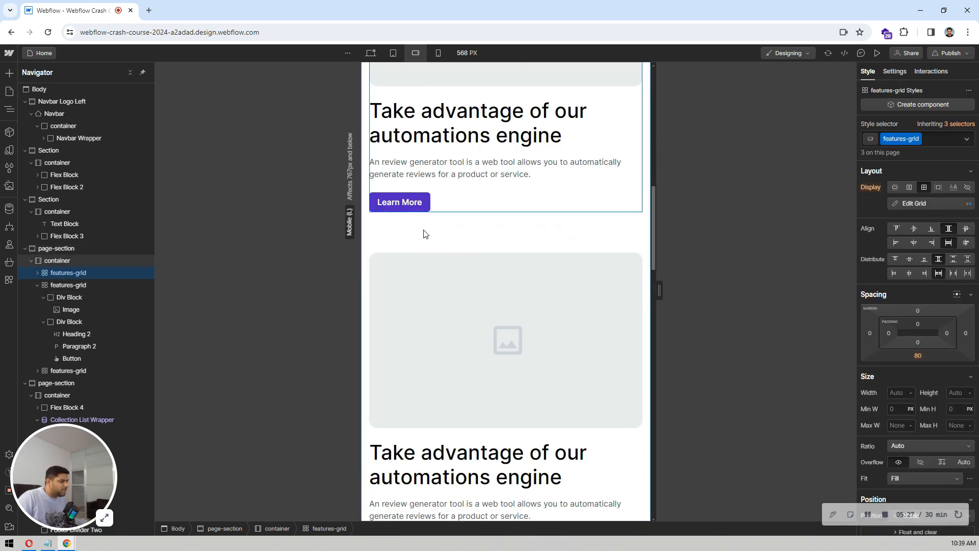
click(916, 355)
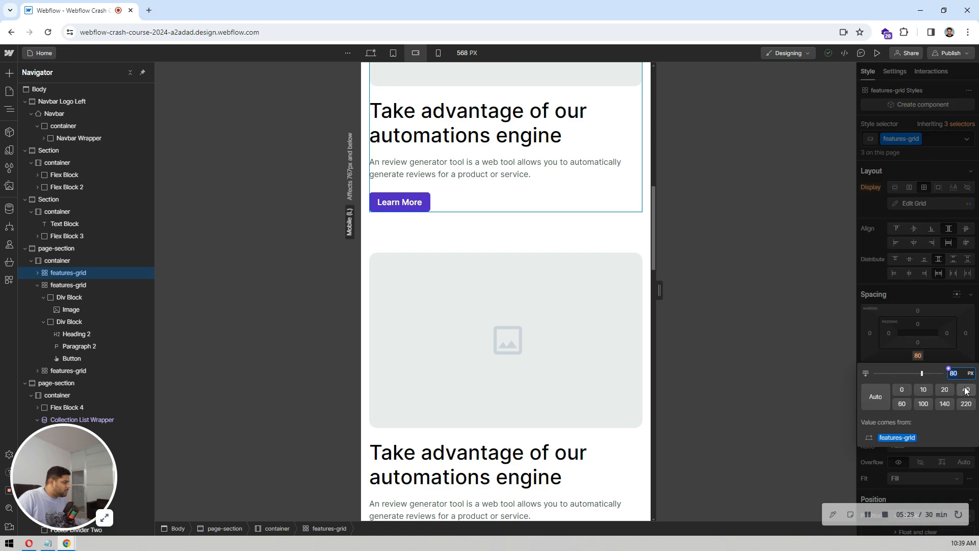
click(965, 389)
click(901, 403)
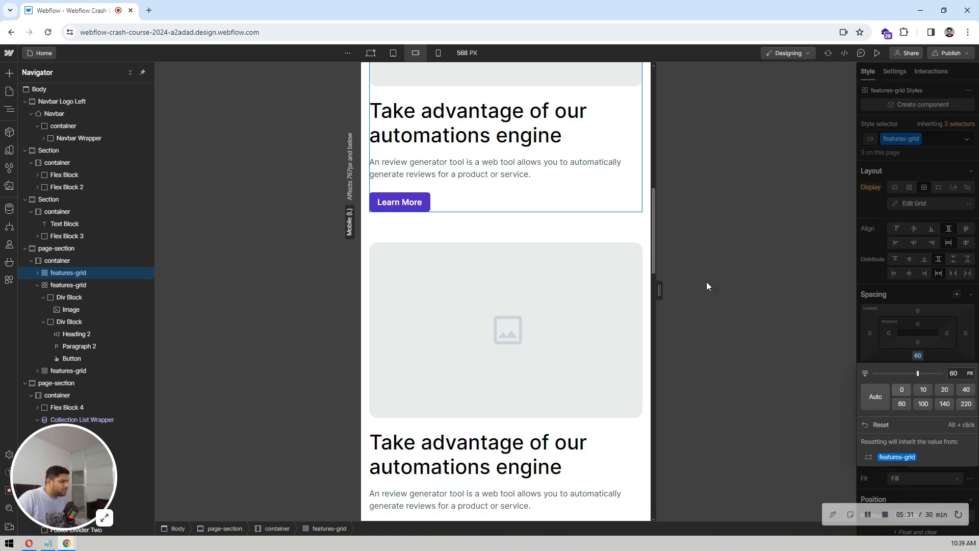
click(507, 140)
- Remove two columns from the Latest News collection Grid so that the articles stack in one 1fr column
scroll(519, 188, down, 2)
scroll(519, 187, down, 8)
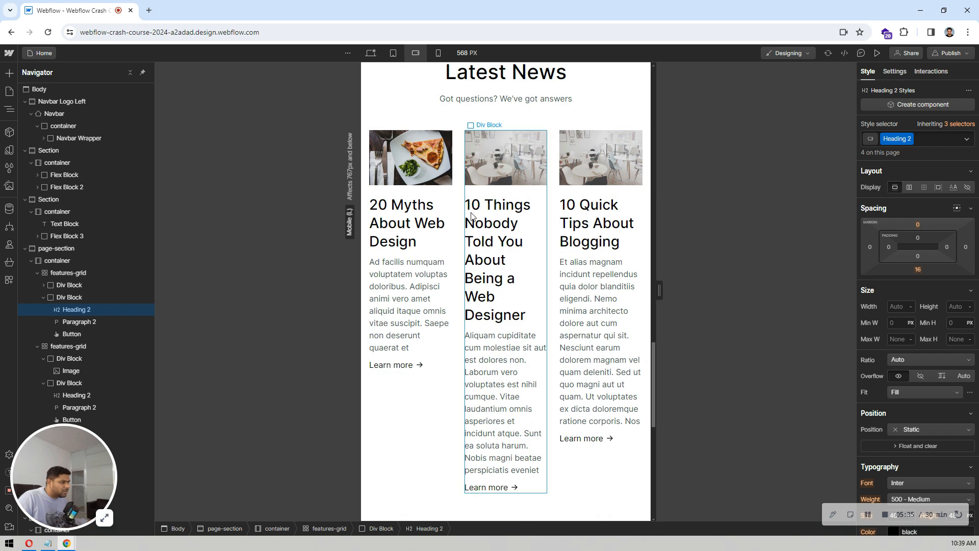
click(455, 220)
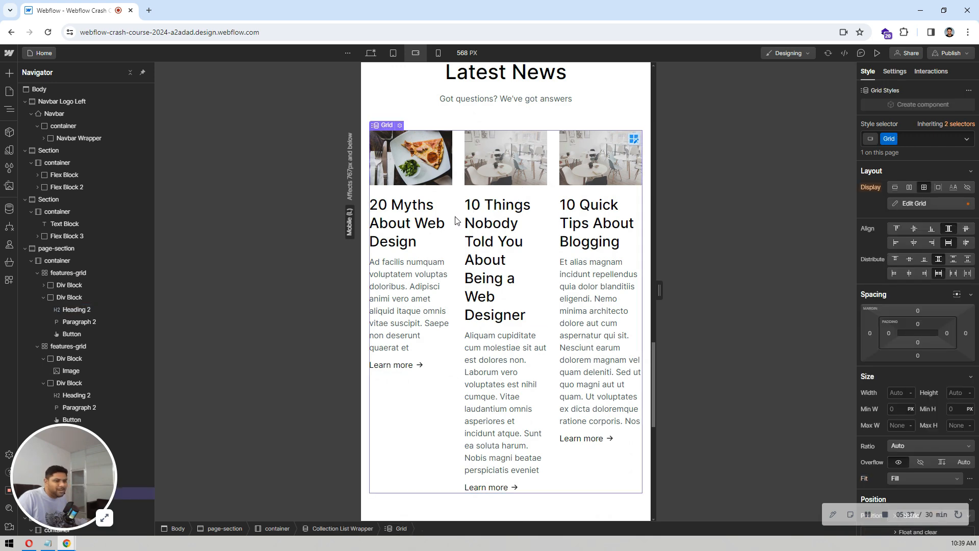
click(902, 203)
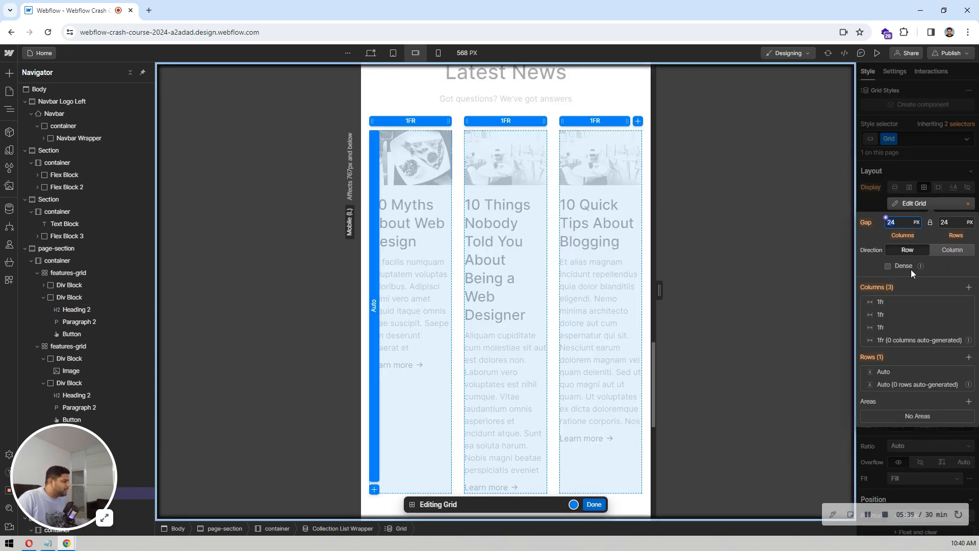
click(968, 316)
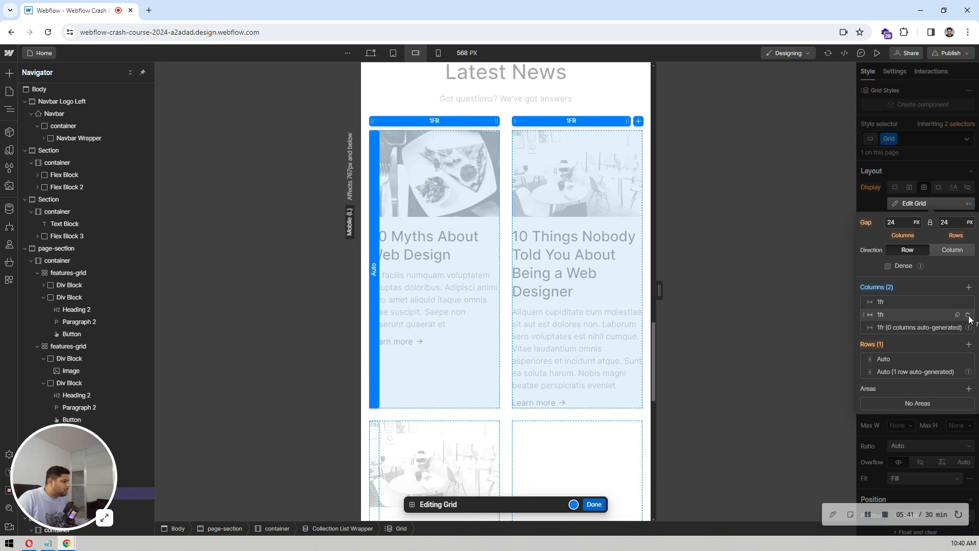
click(968, 316)
click(593, 504)
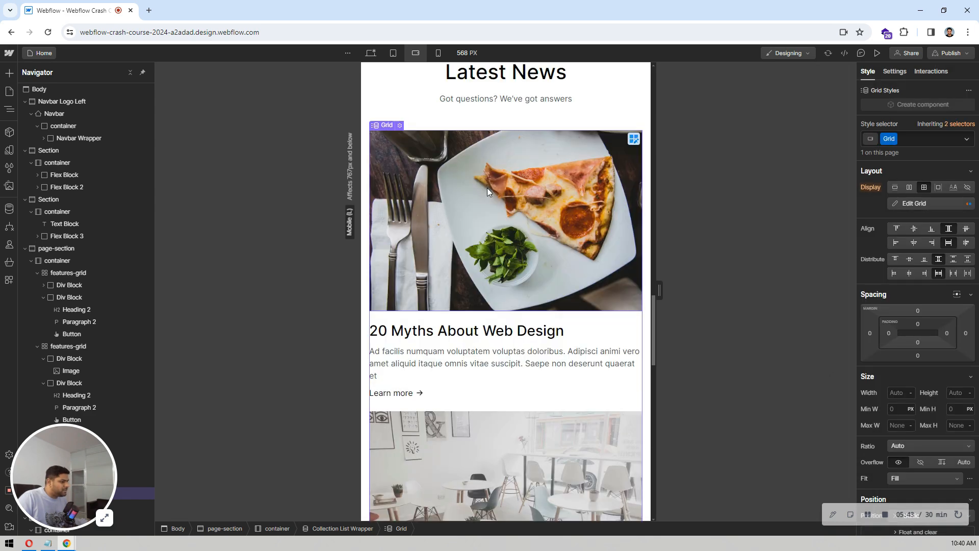
- Set the column and row gap of the Latest News Grid to 32 px
scroll(488, 192, down, 3)
click(943, 204)
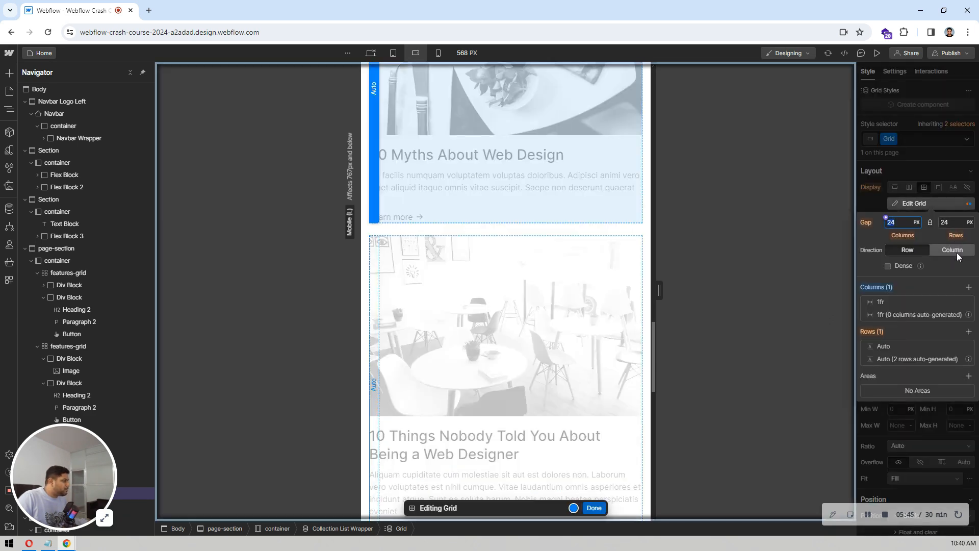
click(952, 223)
text(32)
key(Return)
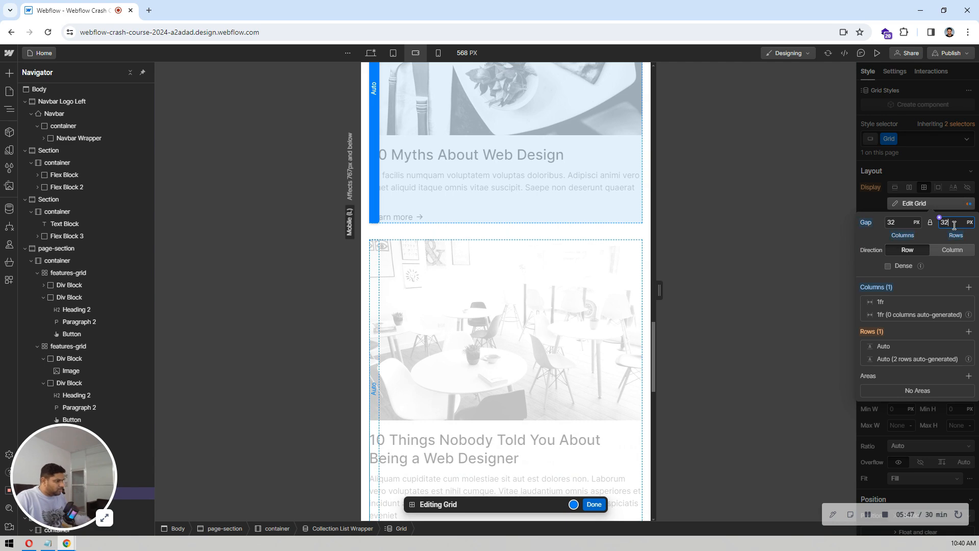
click(606, 507)
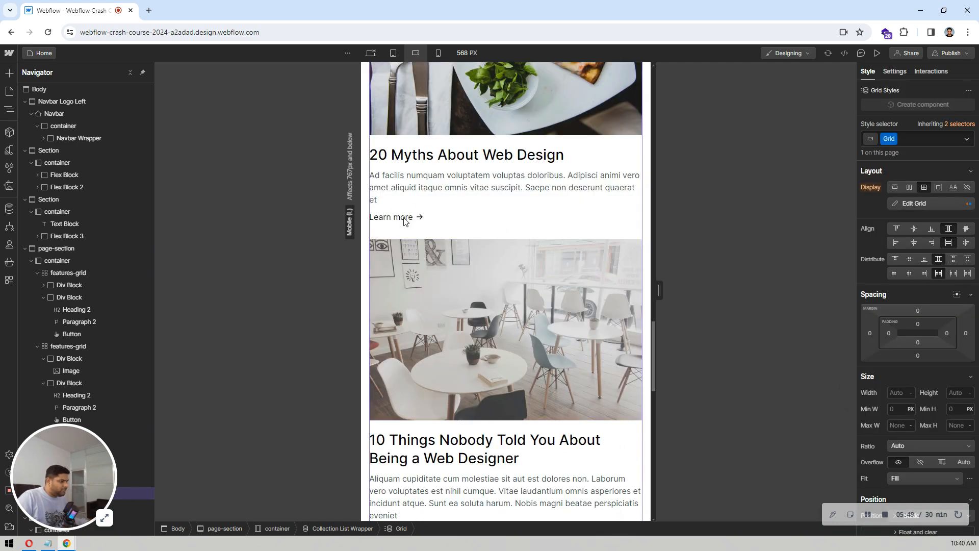
- Remove the second column from Grid 2 in the purple call-to-action section so that its text and image stack
scroll(463, 241, down, 6)
scroll(463, 240, down, 5)
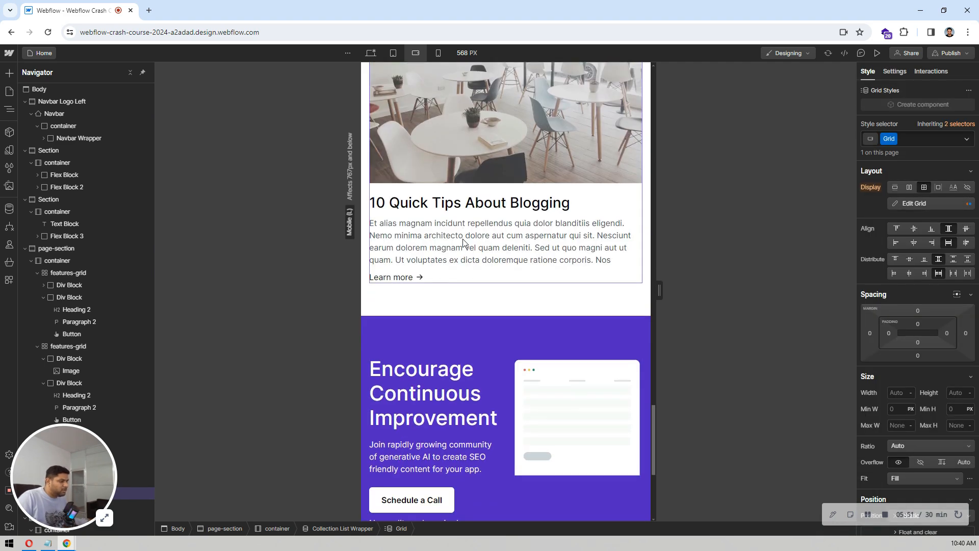
scroll(463, 239, down, 5)
click(509, 177)
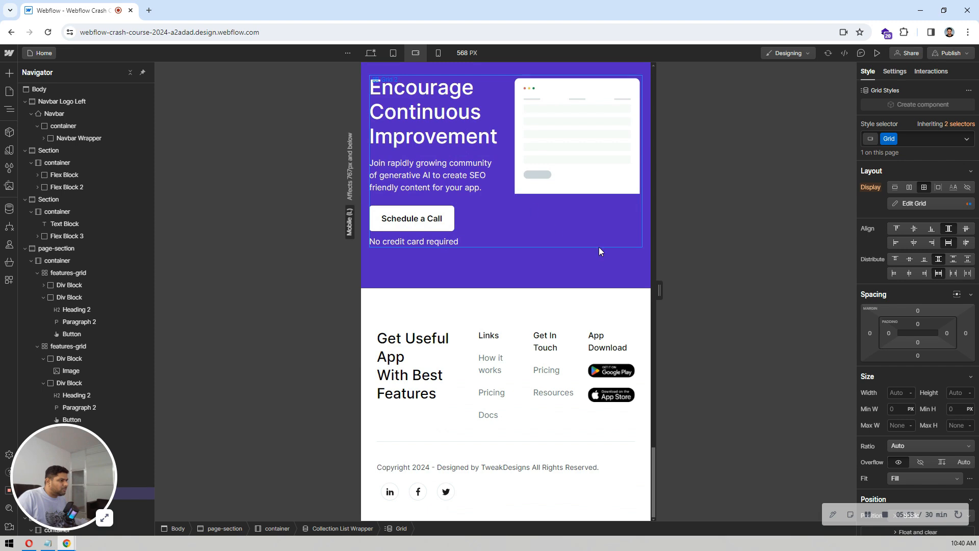
click(912, 204)
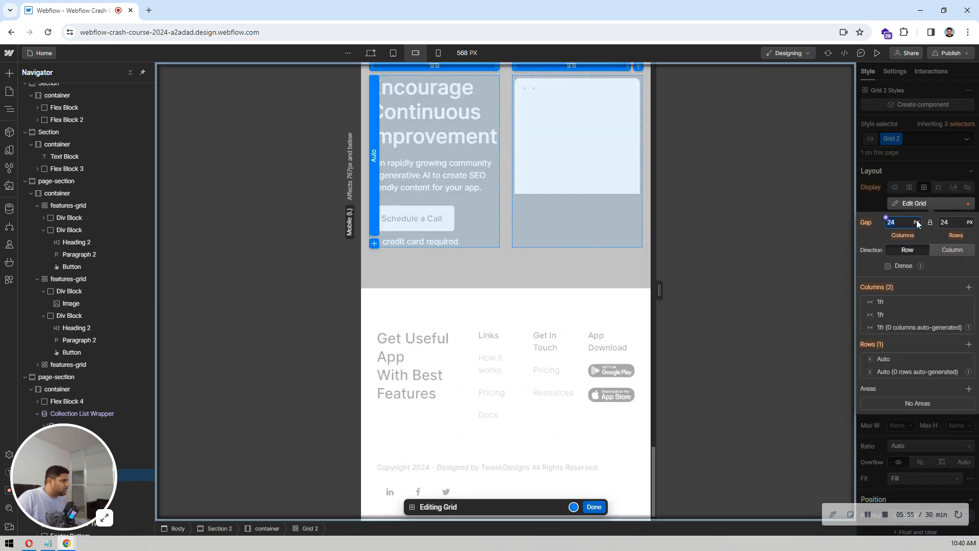
click(967, 315)
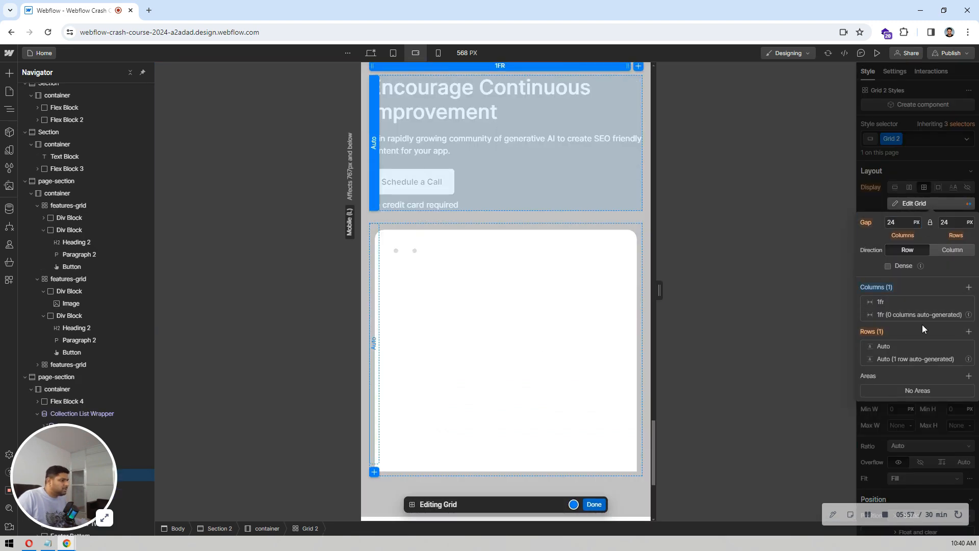
click(604, 504)
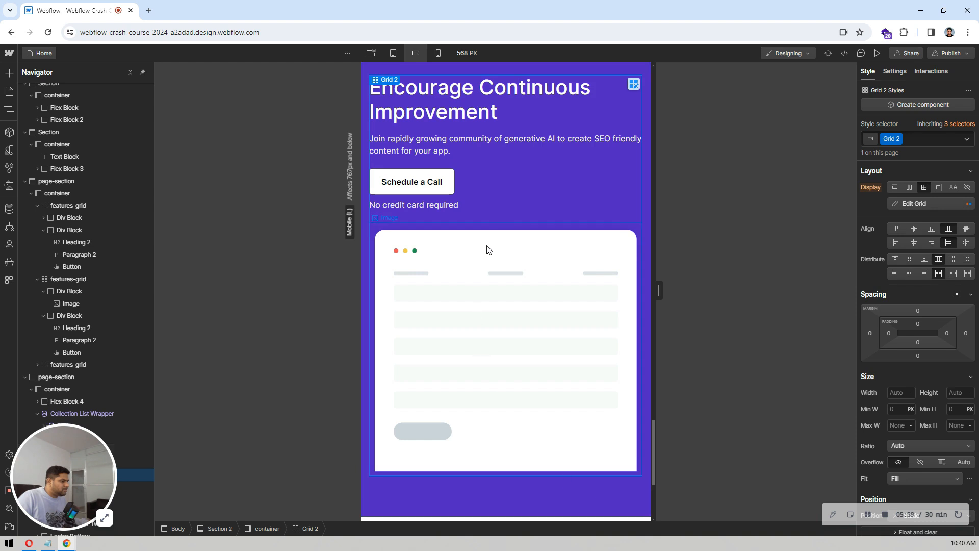
- Set the top and bottom padding of the purple Section 2 to 60 px
scroll(499, 218, down, 3)
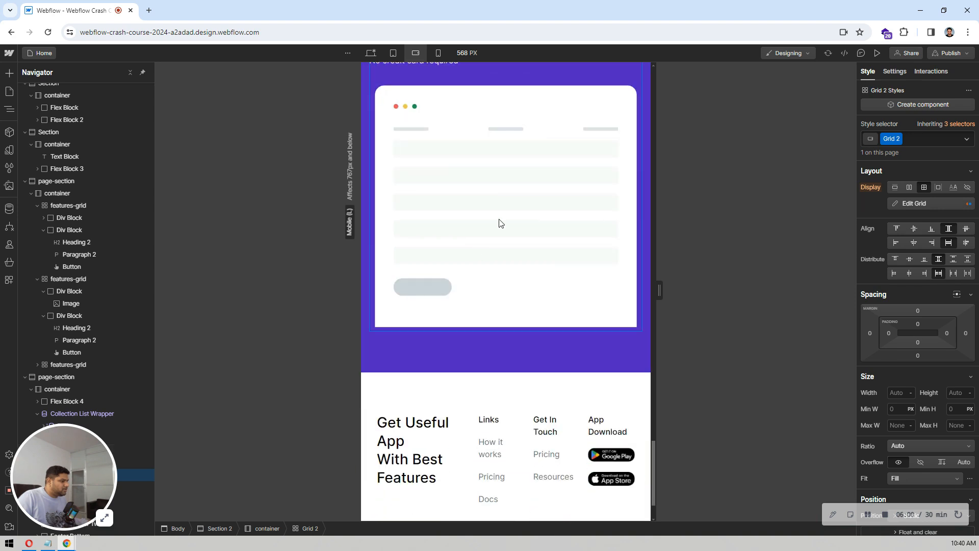
click(479, 346)
scroll(476, 336, up, 4)
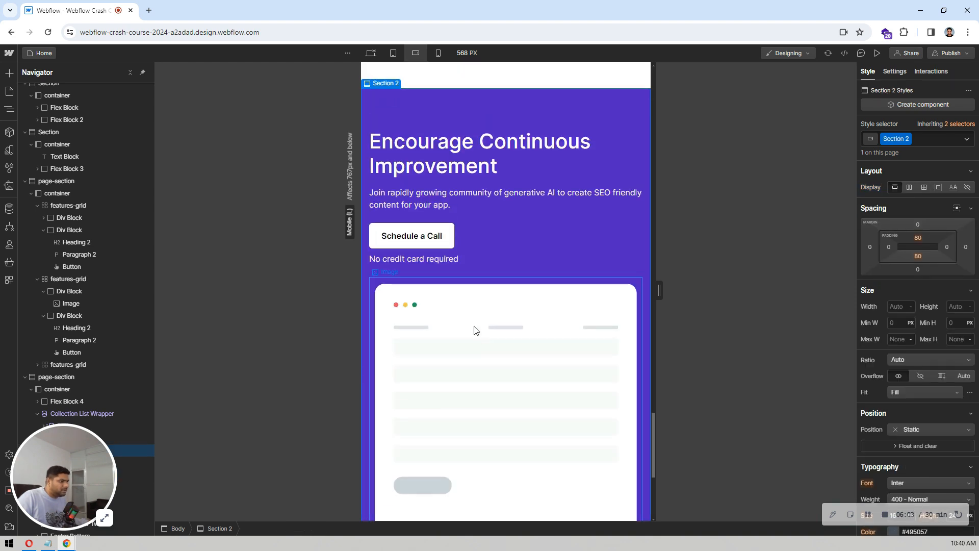
click(916, 240)
click(875, 286)
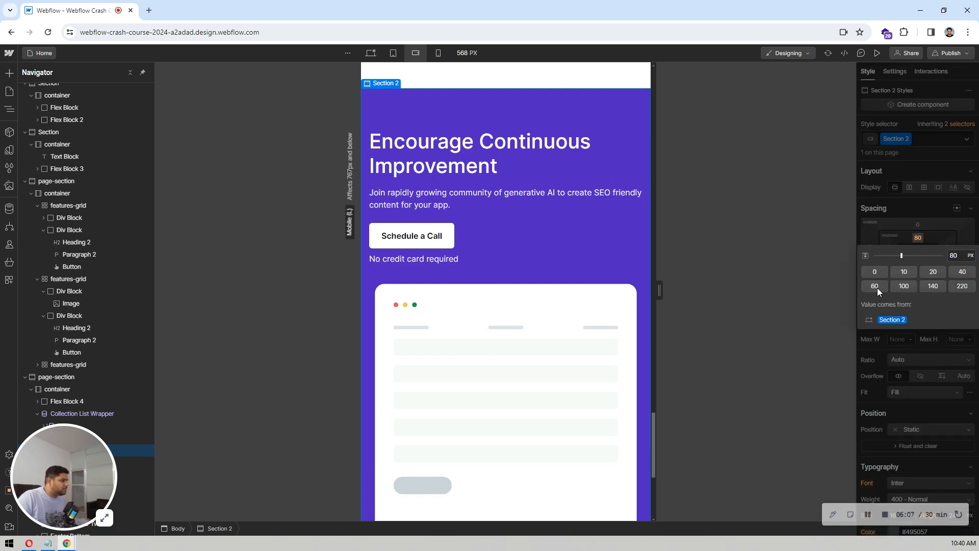
click(917, 256)
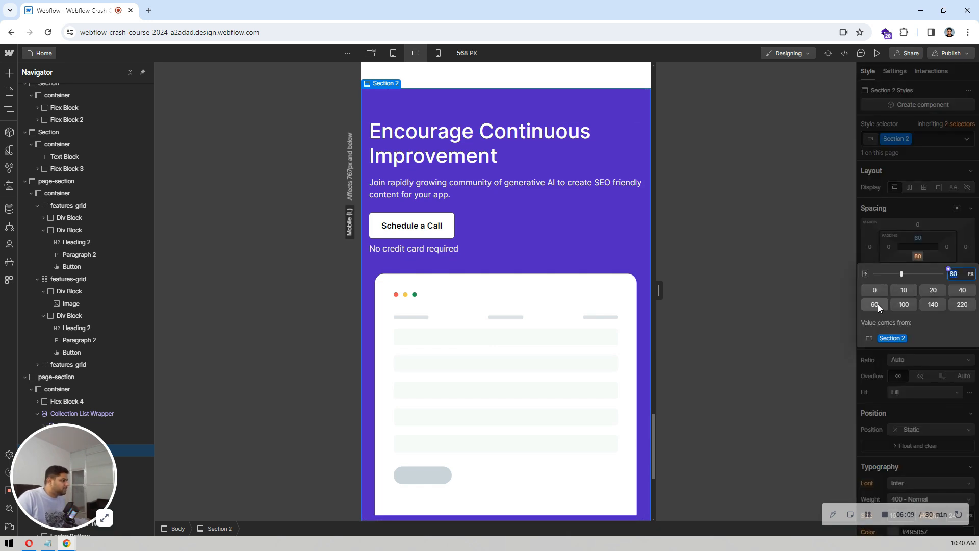
click(877, 304)
- Remove the three 1fr columns from the Footer Wrapper Two grid so that the footer blocks stack in the remaining column
scroll(563, 241, down, 5)
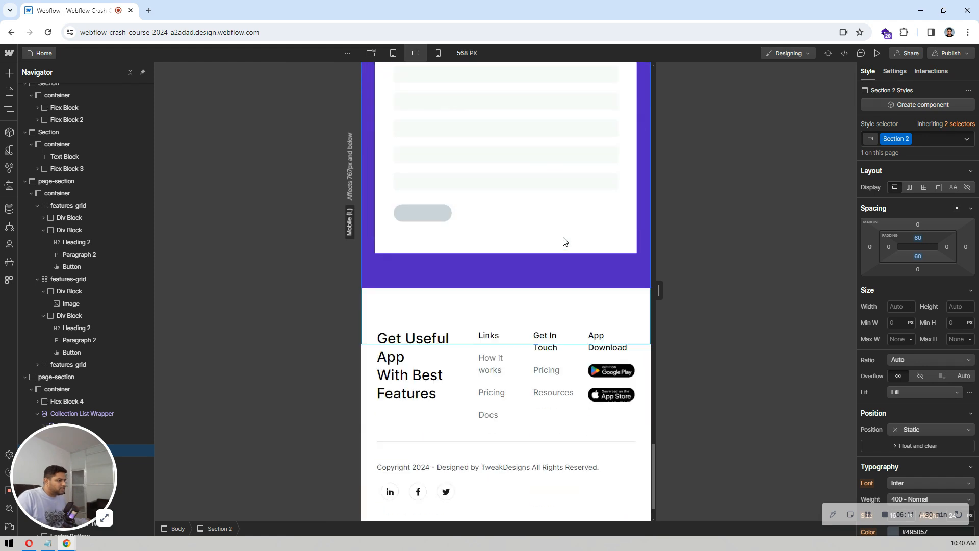
scroll(563, 242, up, 2)
scroll(563, 242, down, 2)
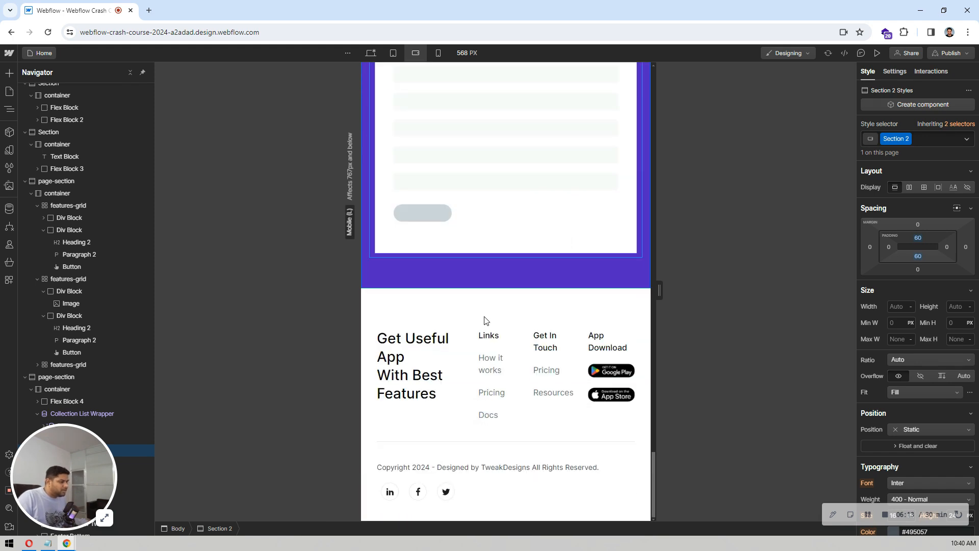
click(472, 358)
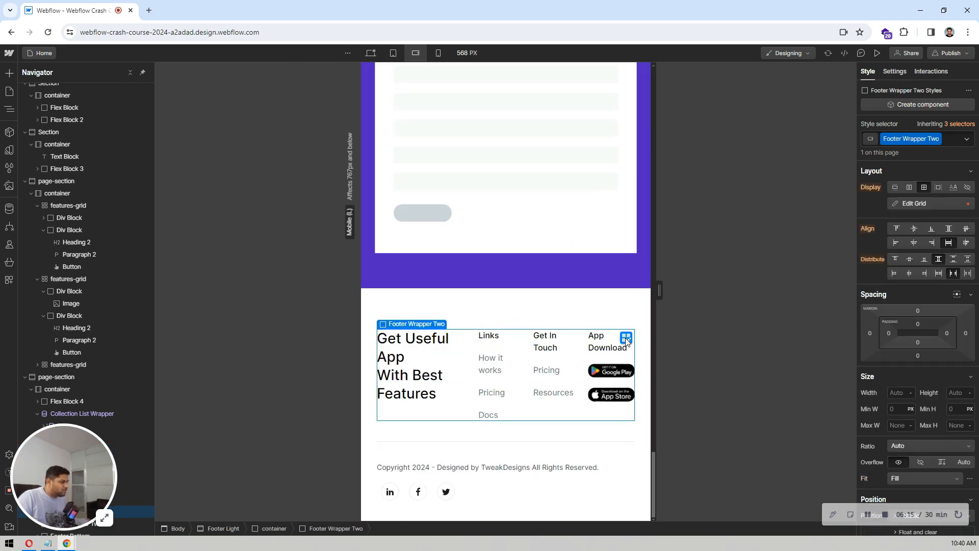
click(638, 335)
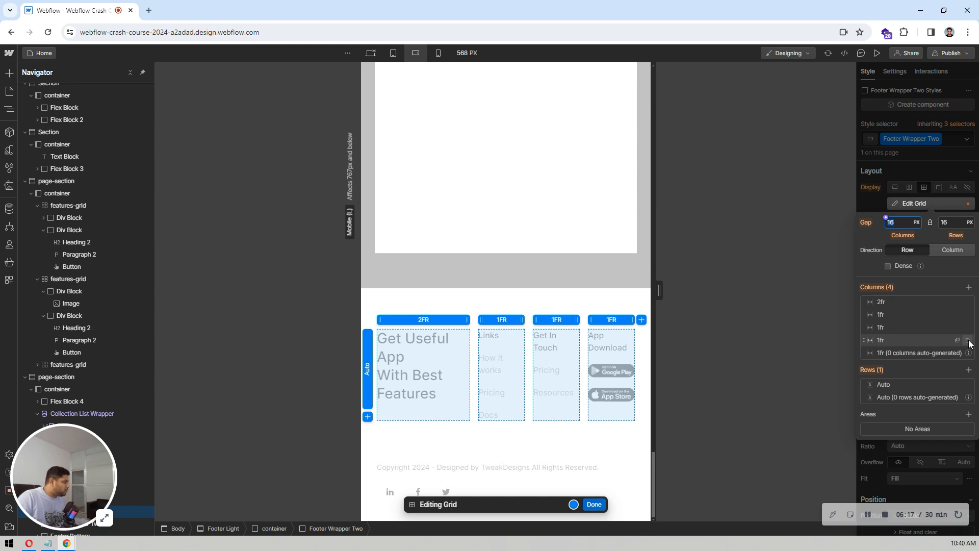
click(968, 340)
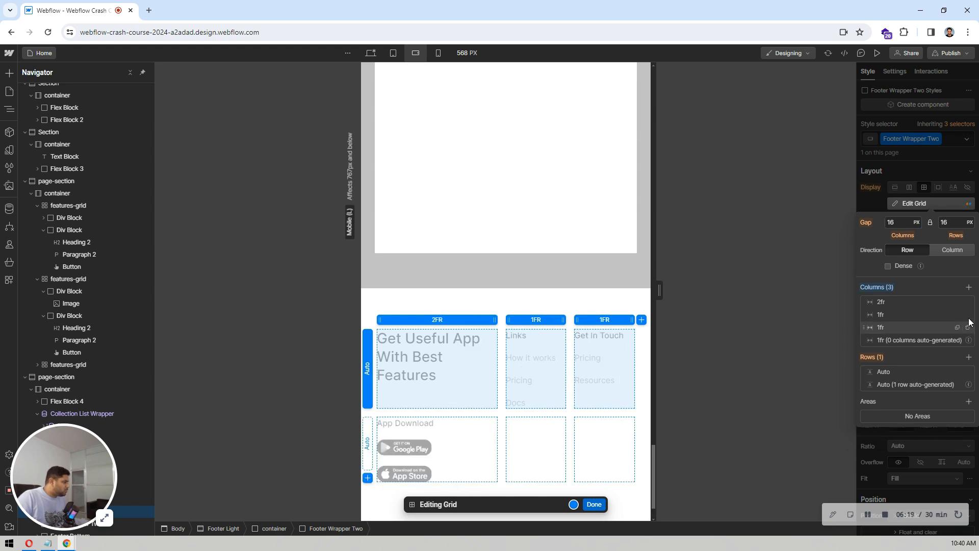
click(967, 317)
click(968, 317)
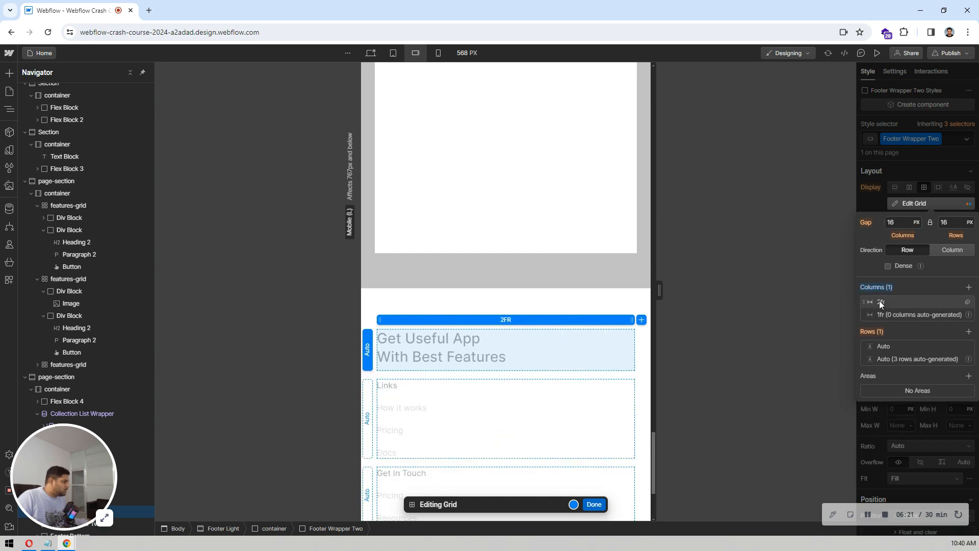
- Set the remaining column of the Footer Wrapper Two grid to 1fr and finish editing the grid
click(879, 301)
text(1)
key(Return)
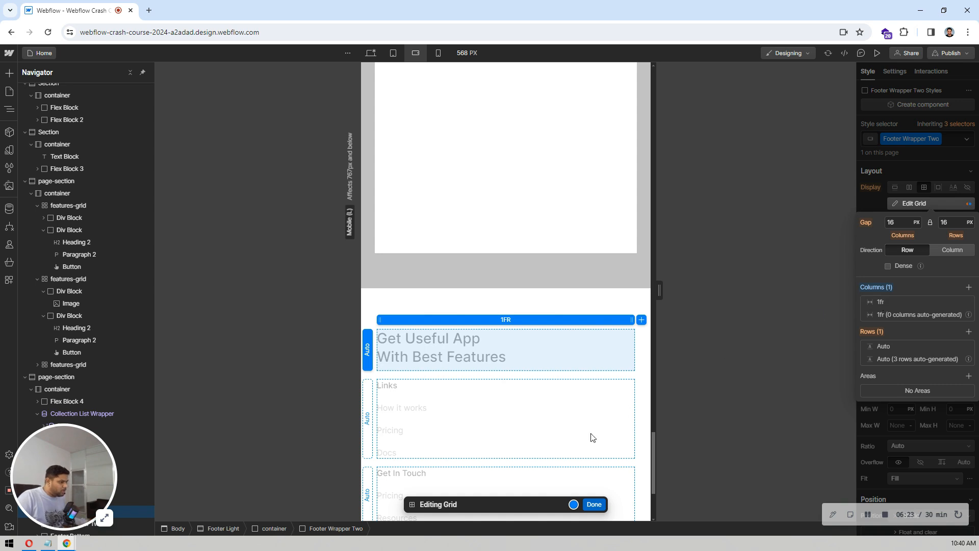
click(594, 505)
scroll(511, 371, down, 3)
click(494, 313)
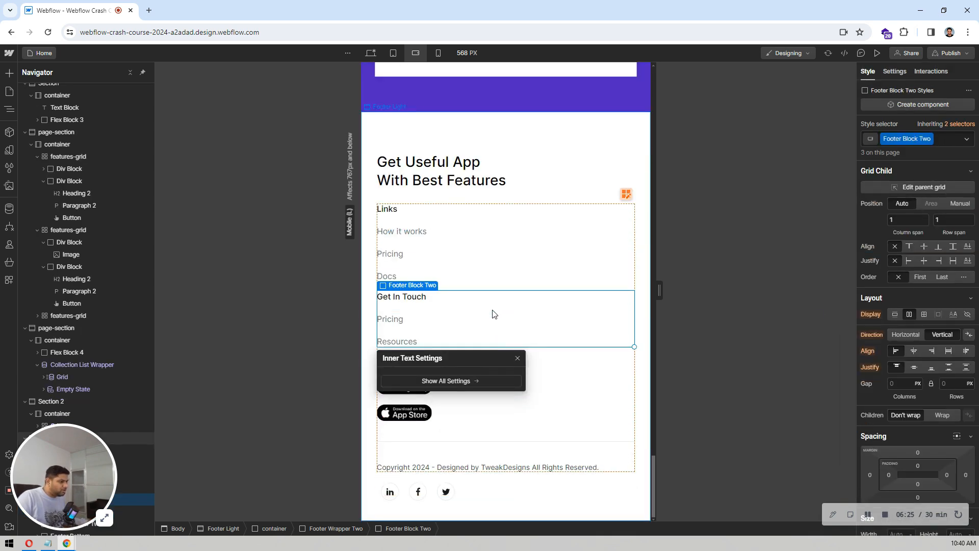
click(400, 448)
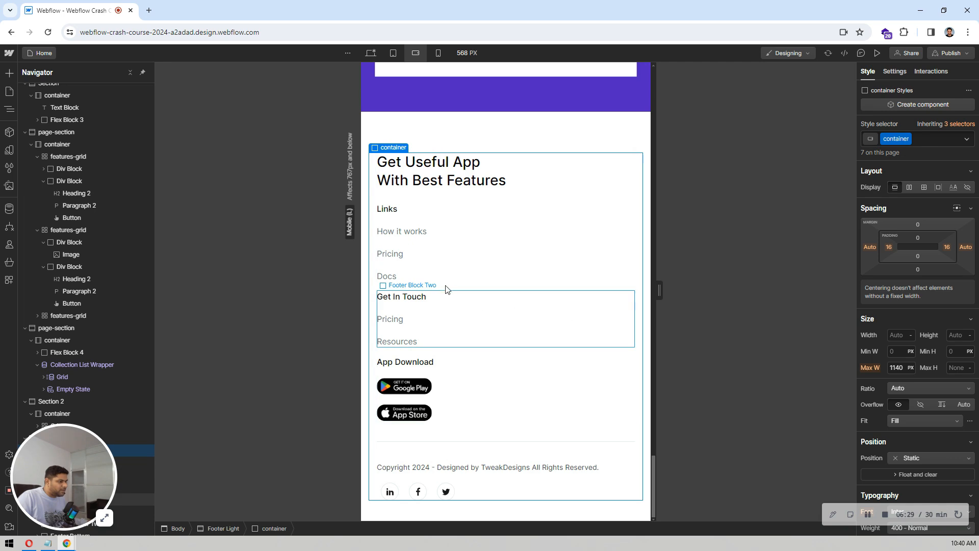
- Set the top padding of the hero Section to 48 px
scroll(480, 291, up, 20)
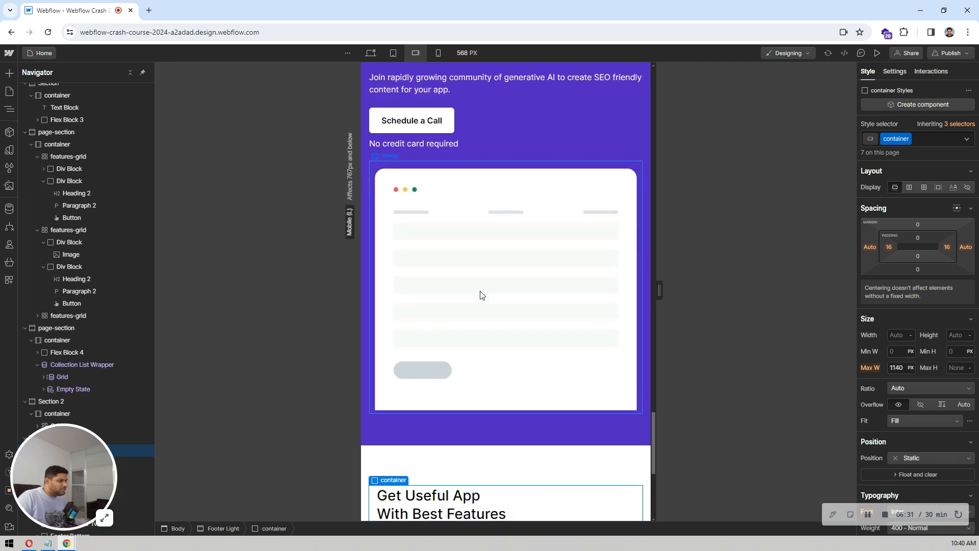
scroll(480, 296, up, 10)
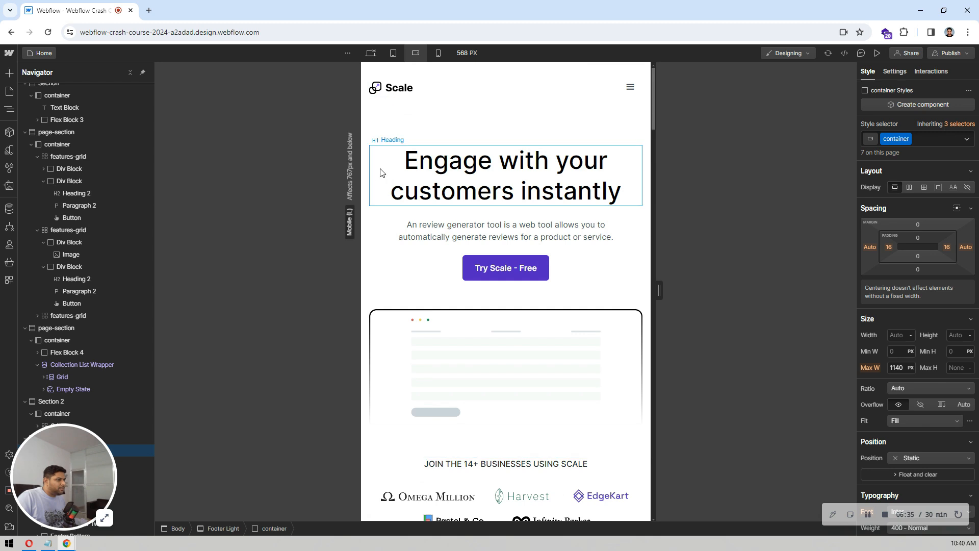
scroll(87, 204, up, 3)
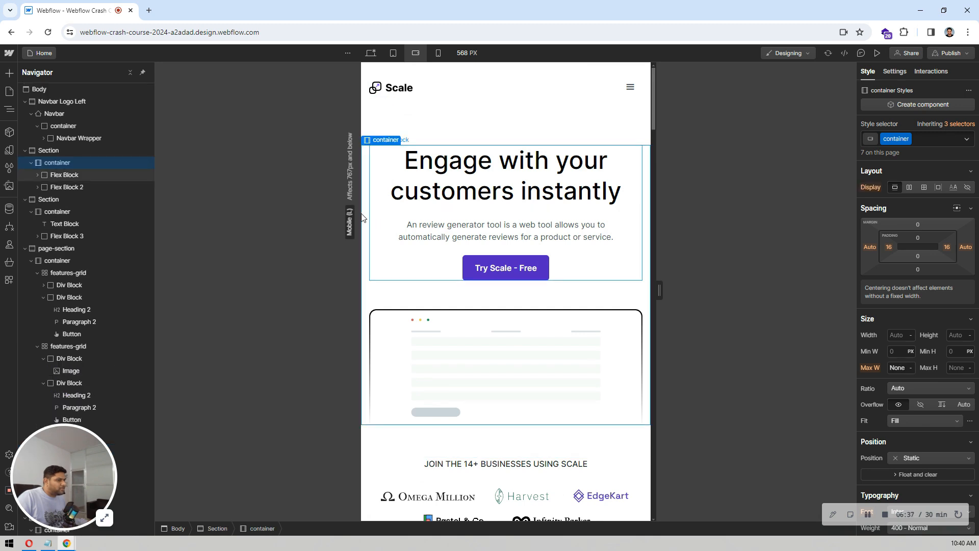
click(92, 149)
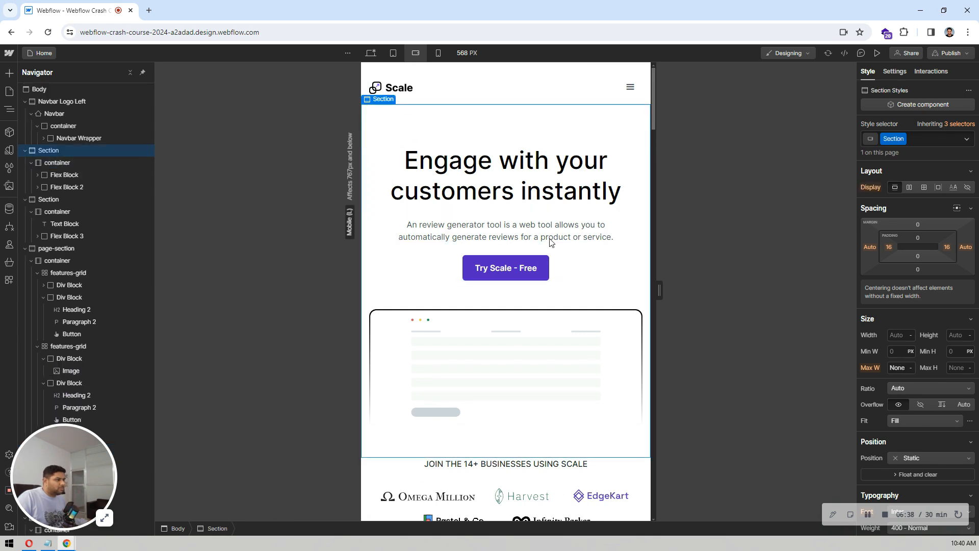
click(918, 238)
click(875, 287)
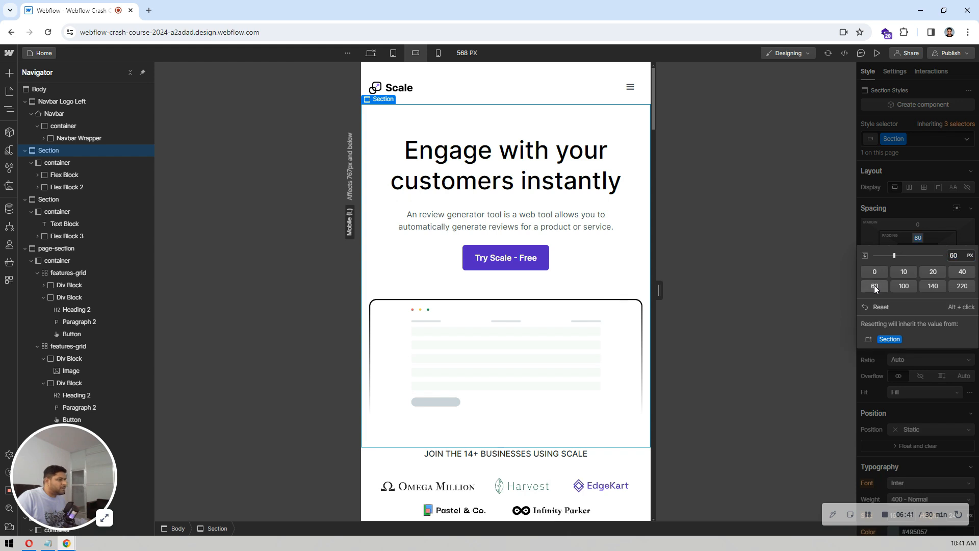
click(951, 272)
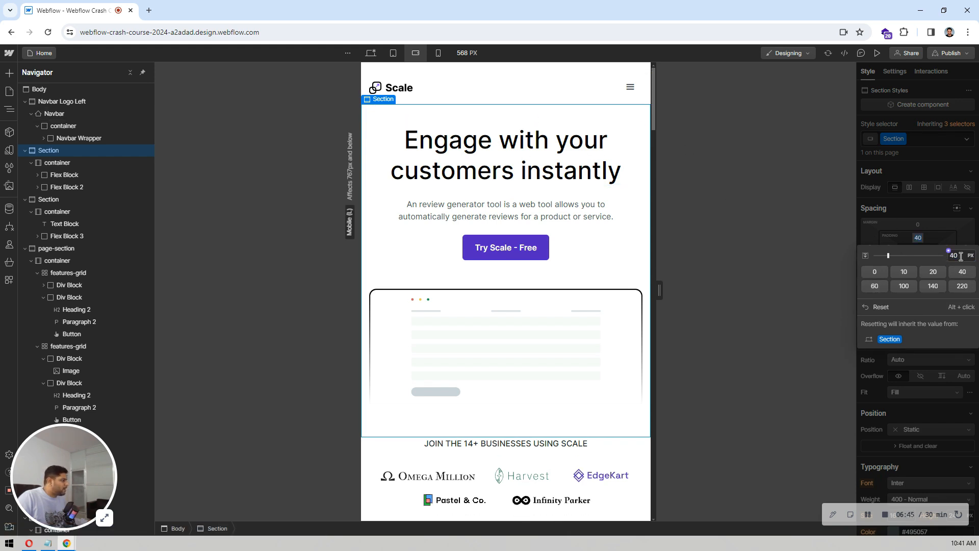
text(48)
key(Return)
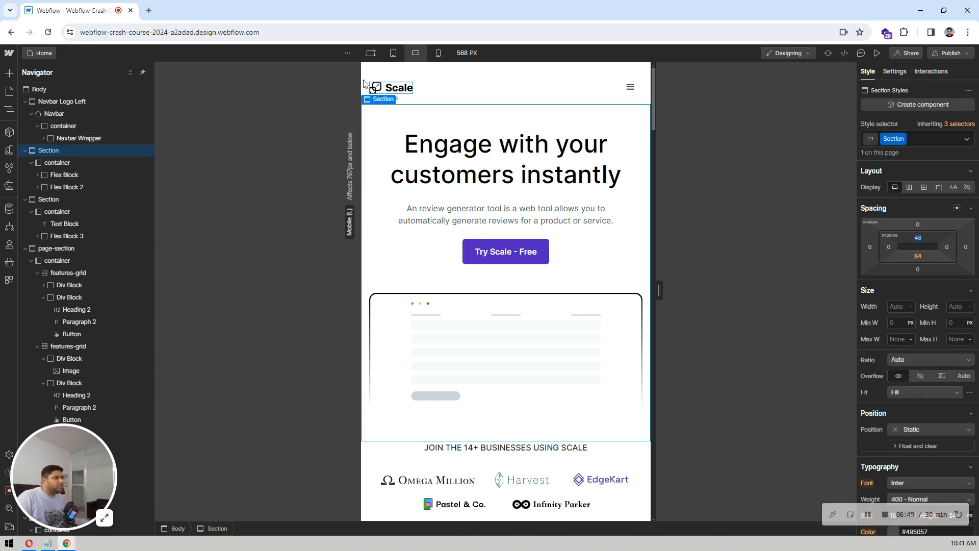
- Set the top margin of the Navbar to 0
click(75, 110)
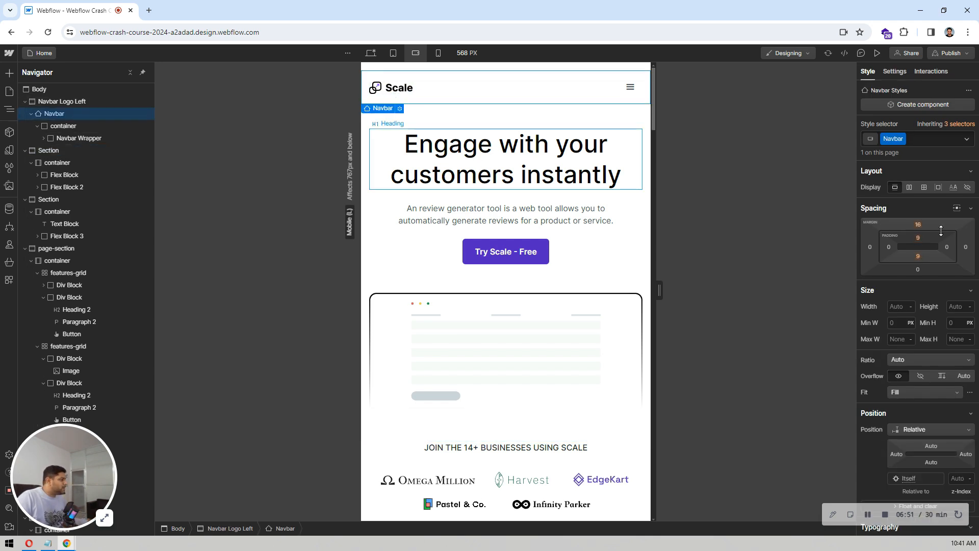
click(916, 225)
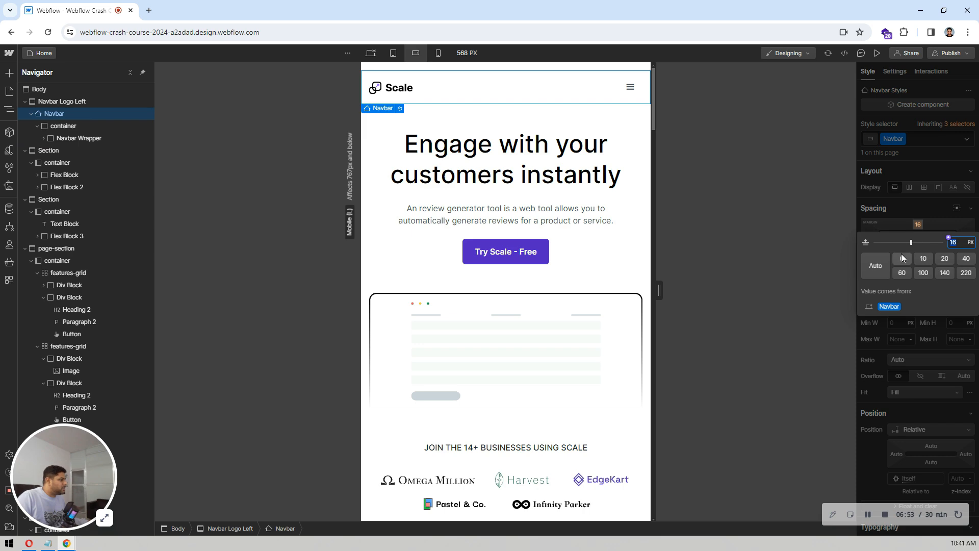
click(901, 255)
click(465, 152)
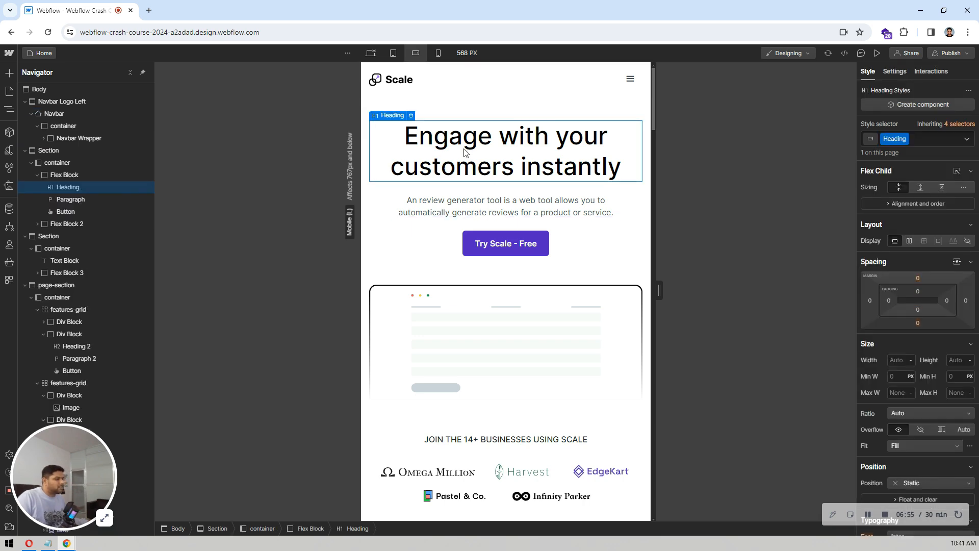
- Check the mobile landscape page down to the footer and switch to the mobile portrait breakpoint
scroll(463, 151, down, 15)
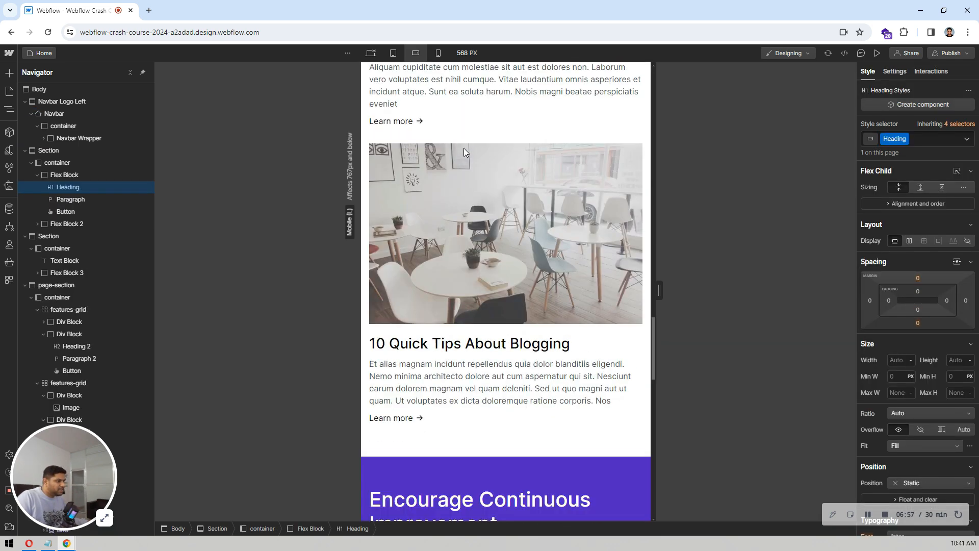
scroll(463, 151, down, 10)
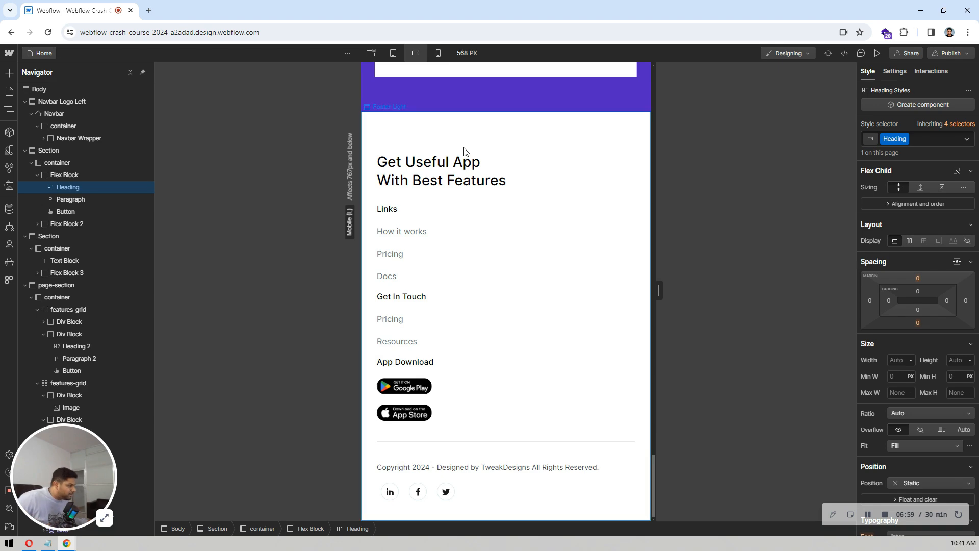
scroll(464, 152, up, 20)
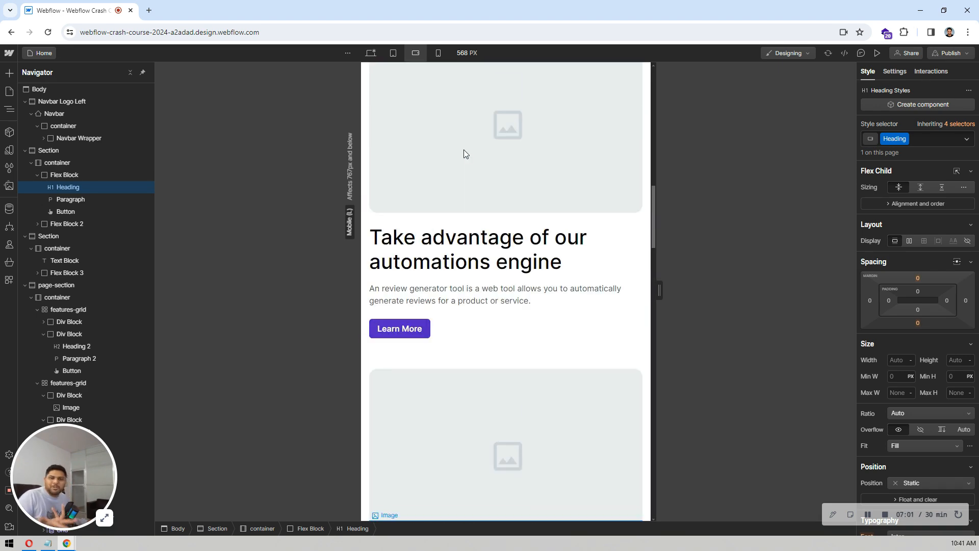
scroll(464, 149, up, 10)
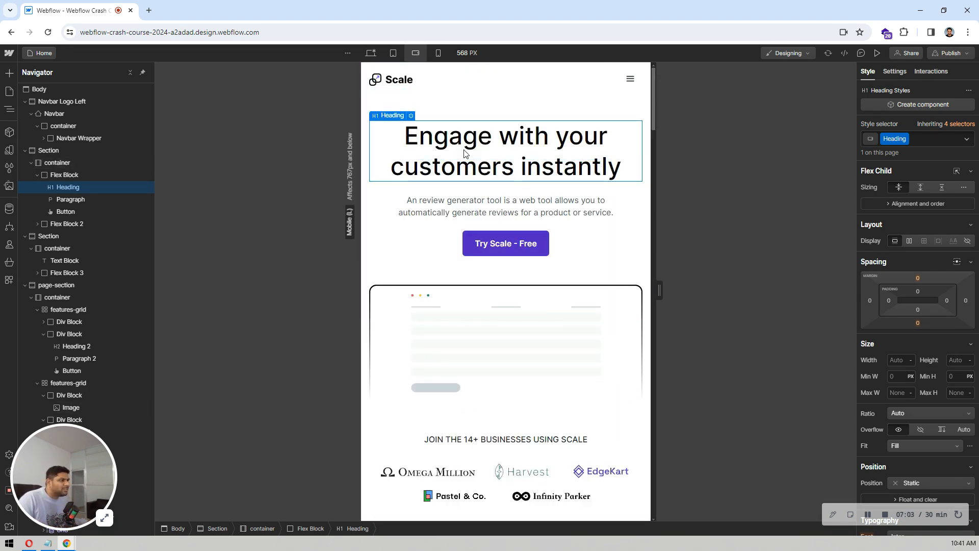
click(436, 53)
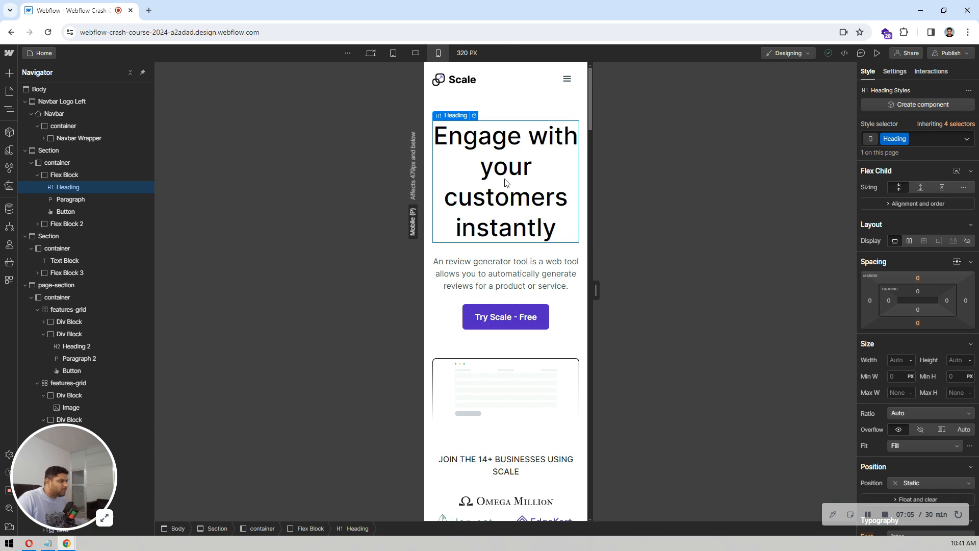
- Set the hero heading's font size to 40 px and its line height to 48 px
scroll(928, 313, down, 5)
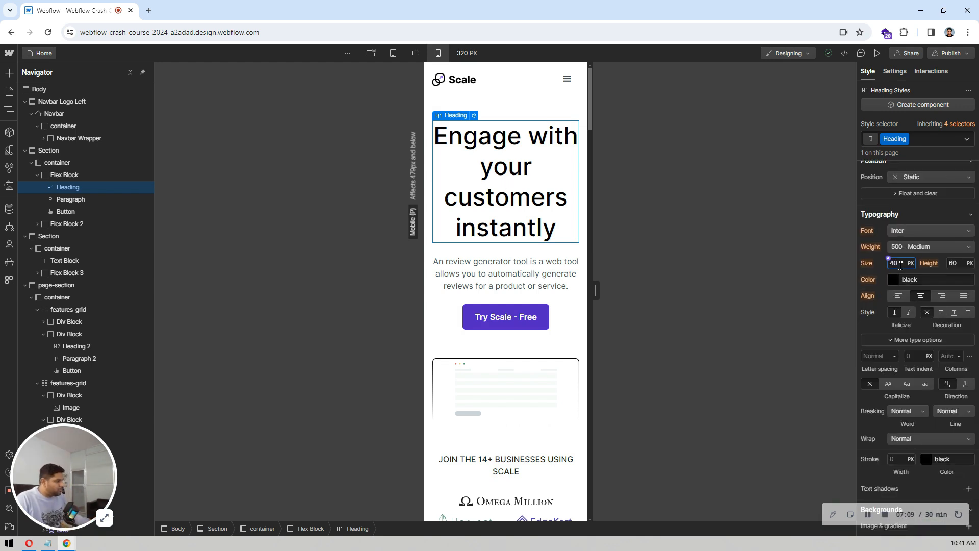
key(Return)
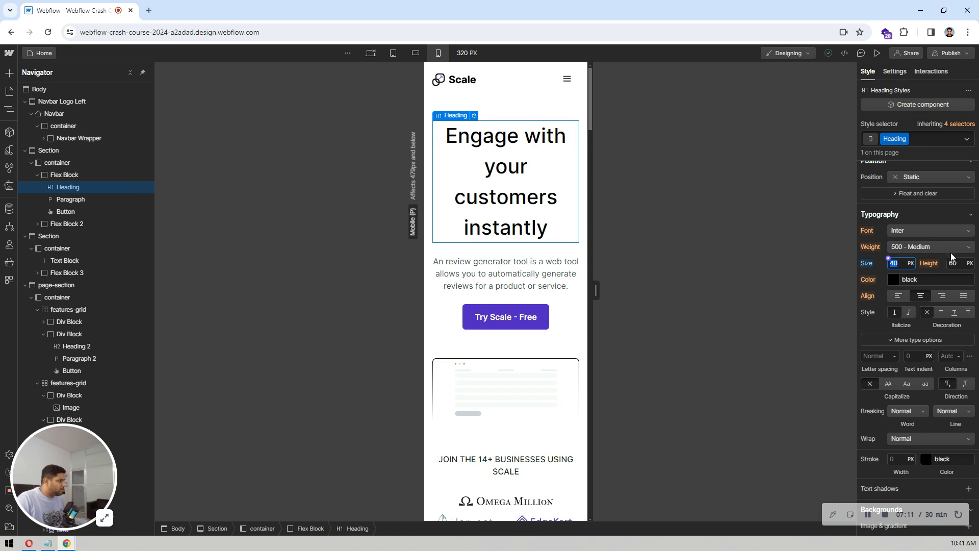
click(958, 266)
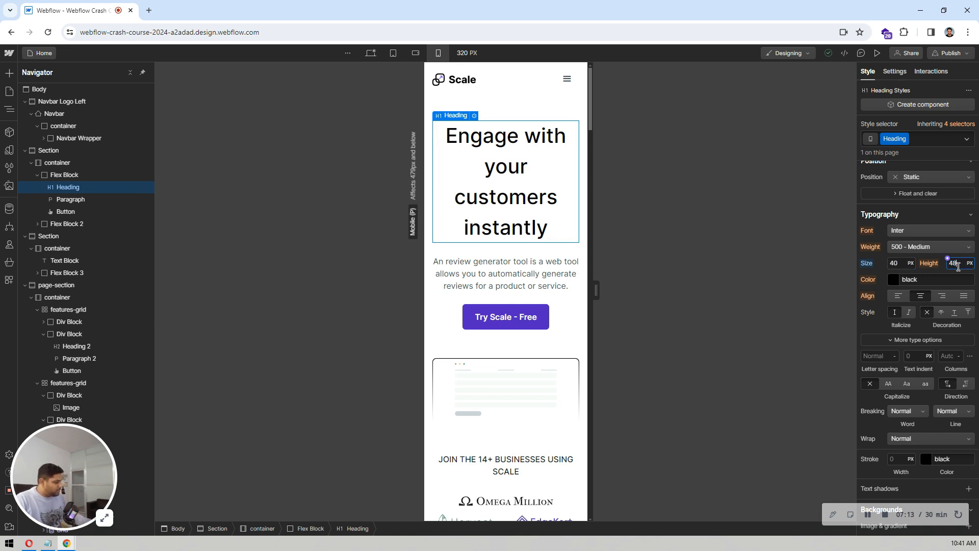
text(48)
key(Return)
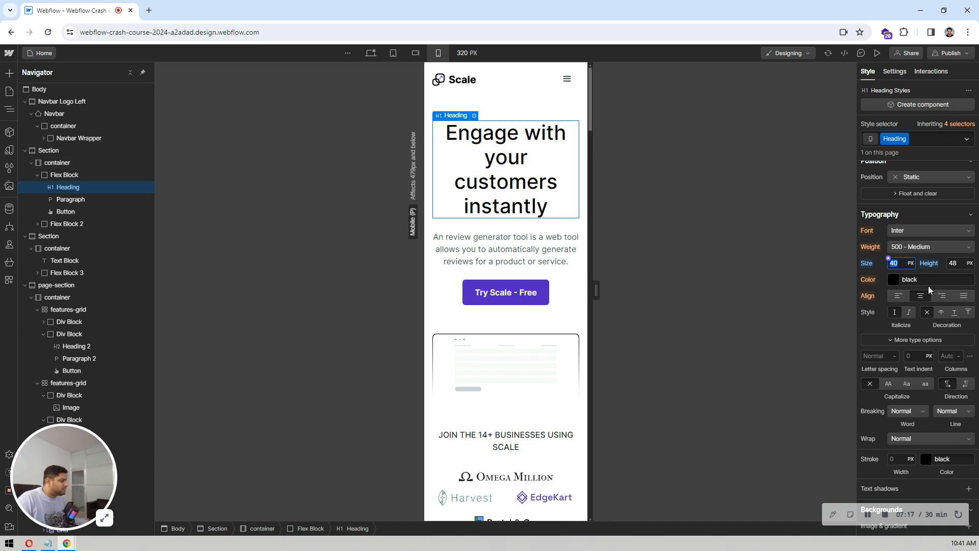
- Set the hero heading's font size to 36 px and its line height to 44 px
key(Return)
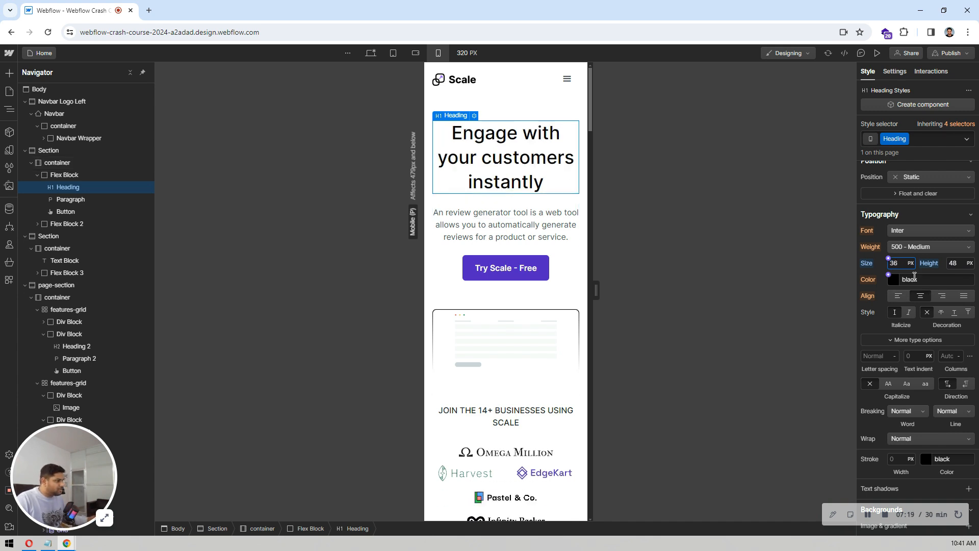
click(962, 261)
text(44)
key(Return)
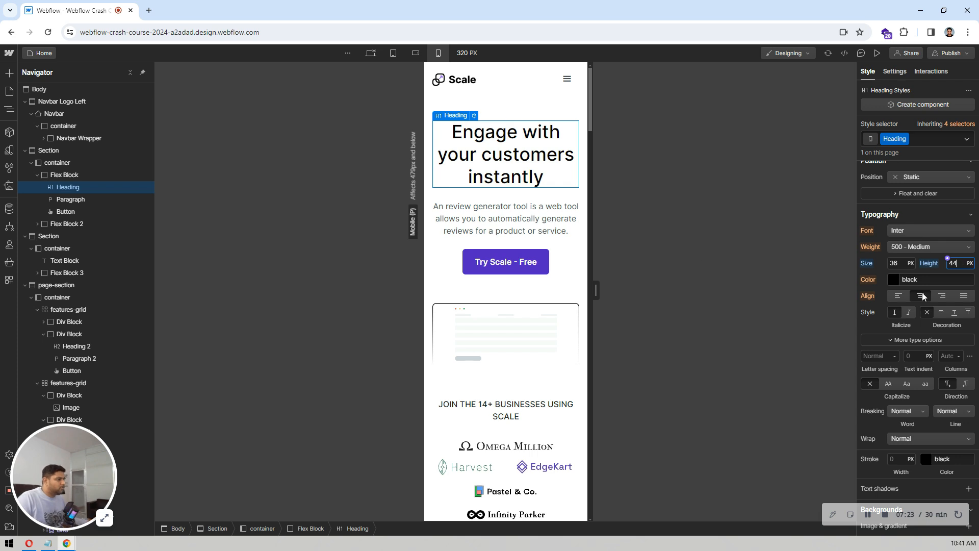
- Set the row gap of the hero Flex Block holding the heading, paragraph and button to 16 px
scroll(906, 255, up, 5)
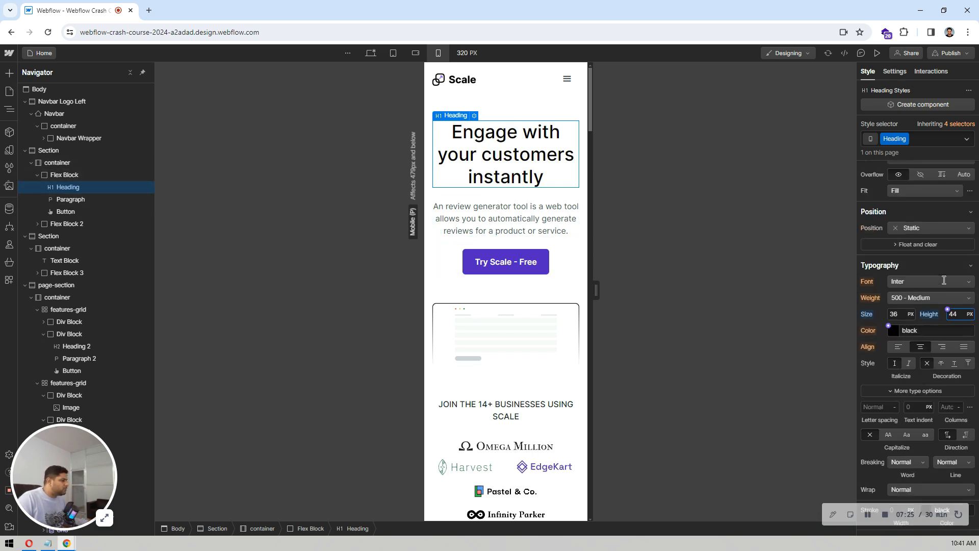
click(524, 217)
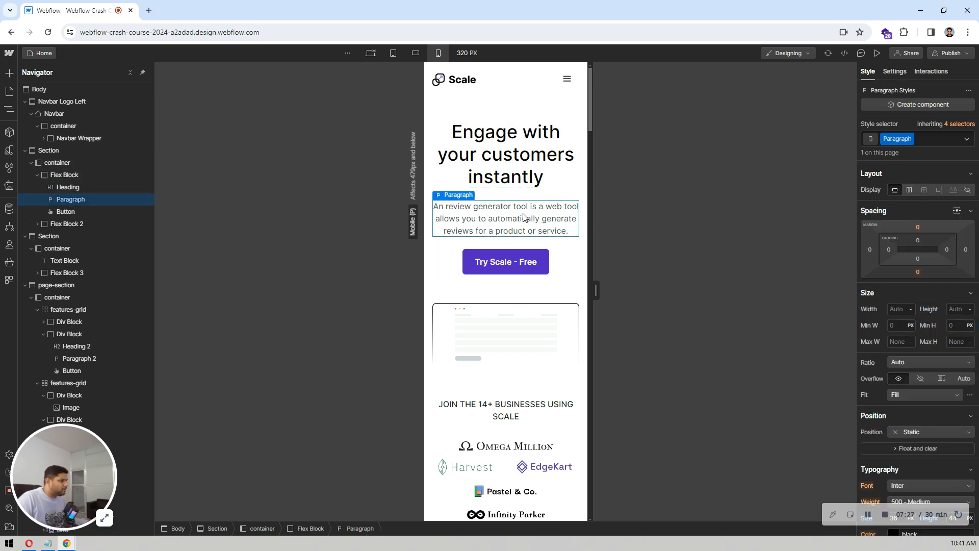
click(65, 184)
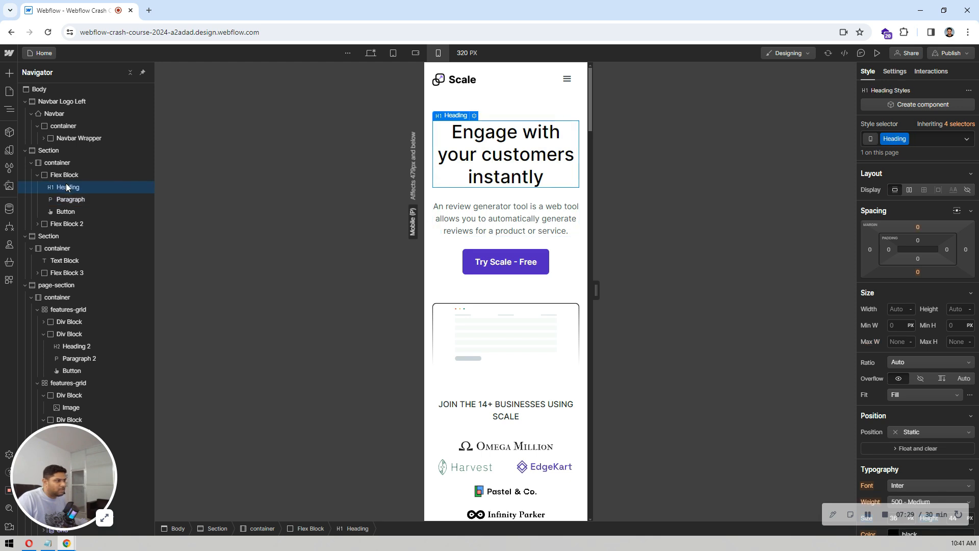
click(68, 174)
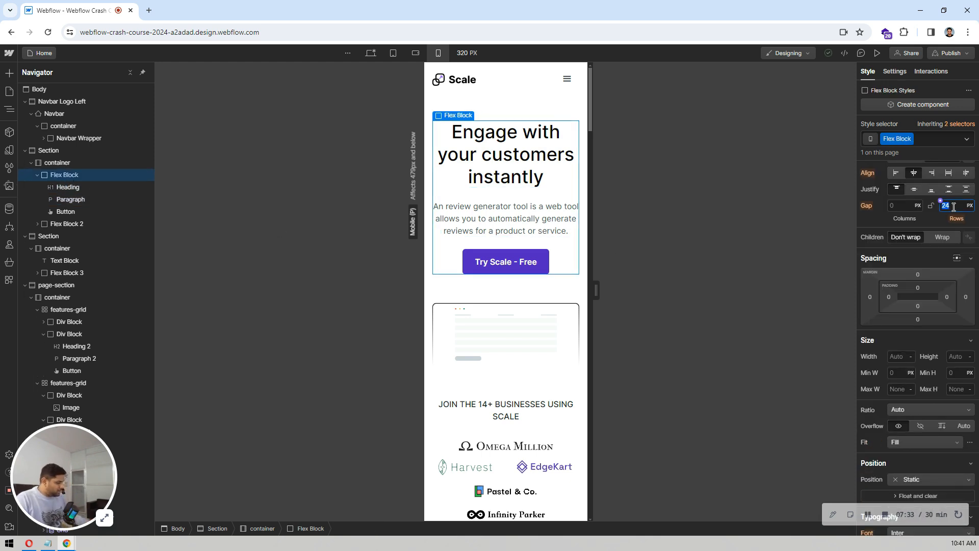
key(Return)
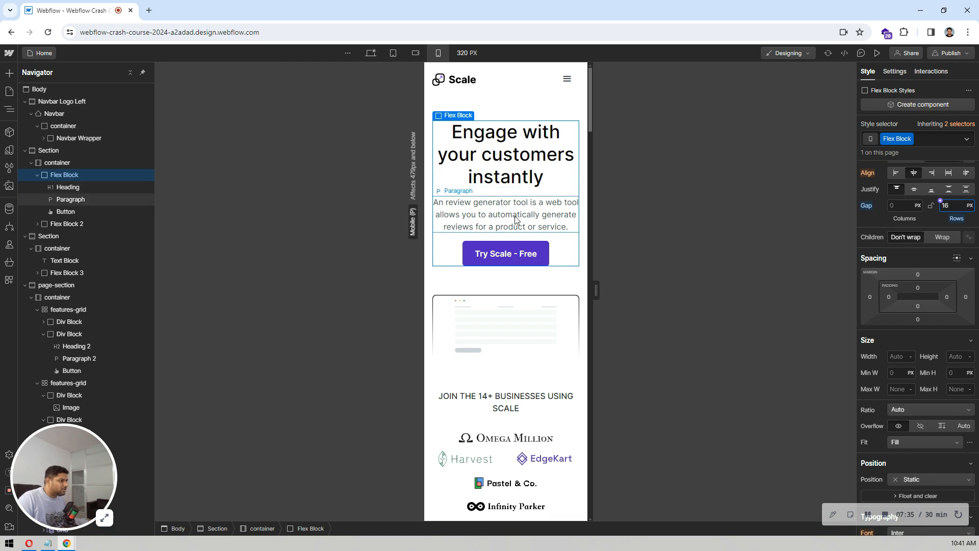
- Set the column gap of Flex Block 3, which holds the client logos, to 16 px
scroll(441, 131, down, 5)
scroll(442, 177, up, 2)
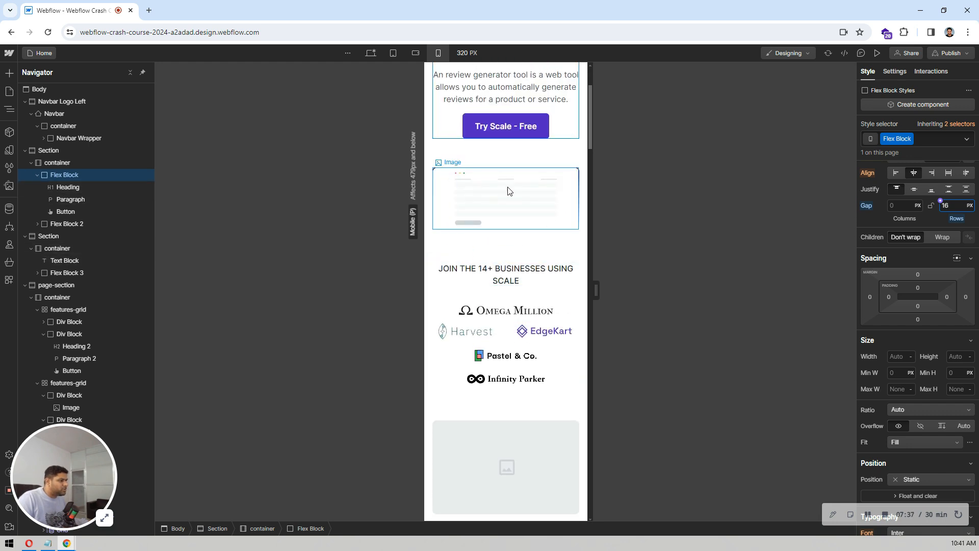
scroll(507, 191, down, 4)
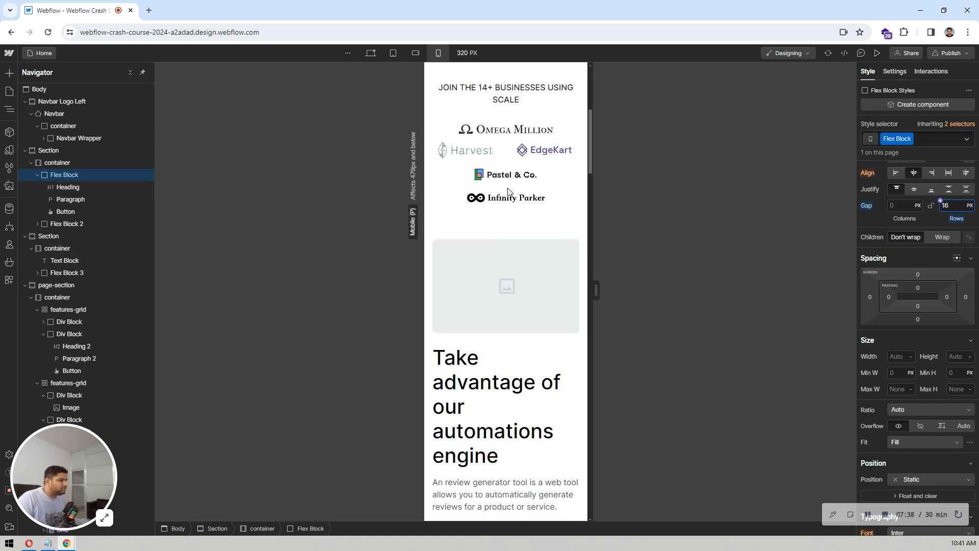
click(505, 156)
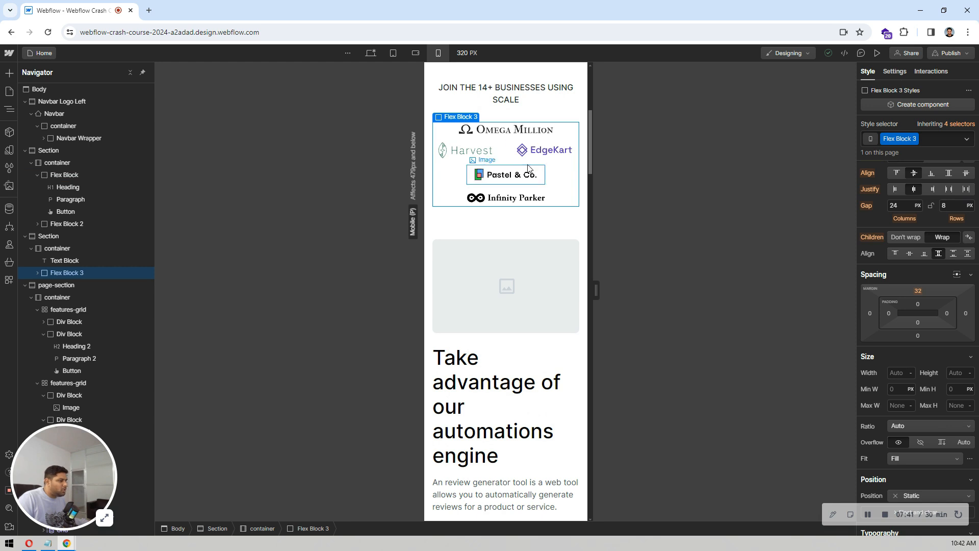
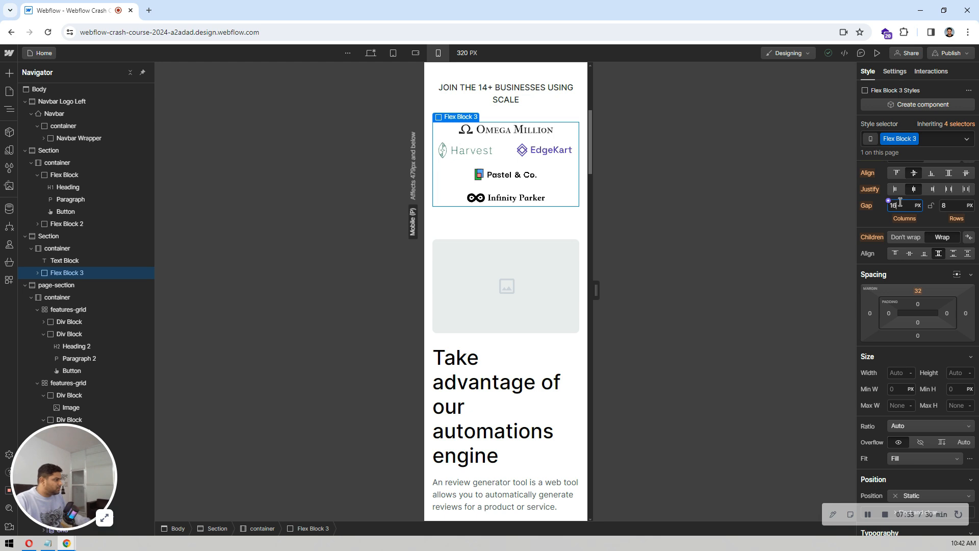
key(Return)
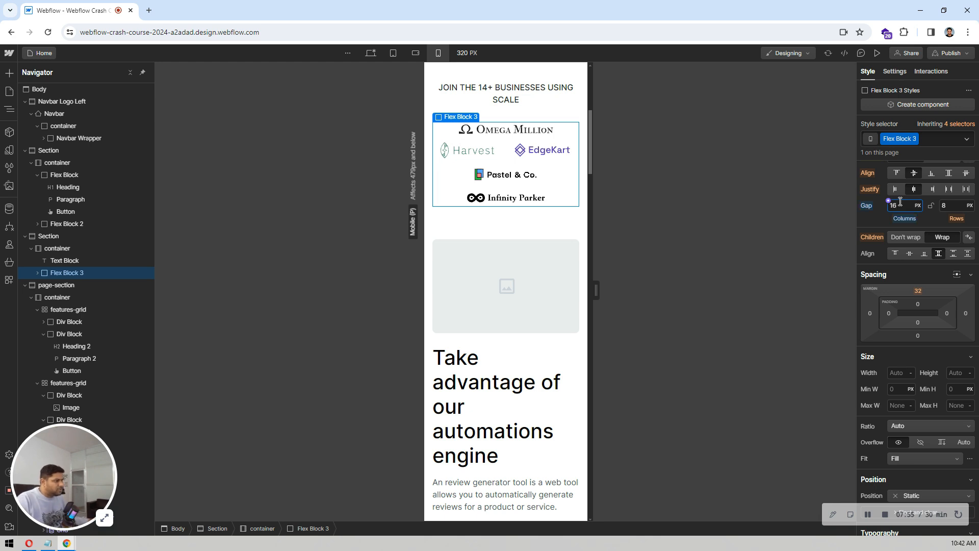
scroll(510, 223, down, 3)
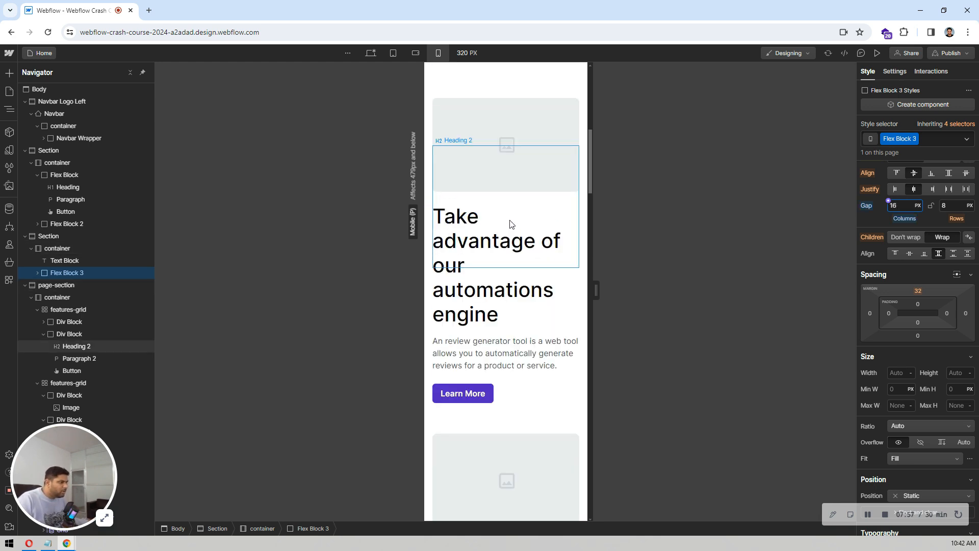
- Set the font size of the features section's Heading 2 to 32 px and its line height to 40 px
click(511, 223)
scroll(937, 299, down, 6)
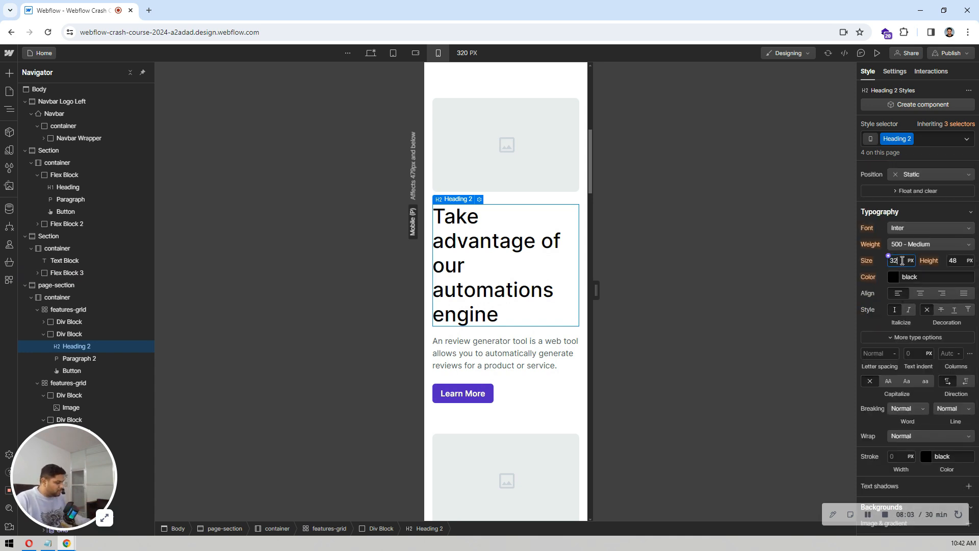
key(Return)
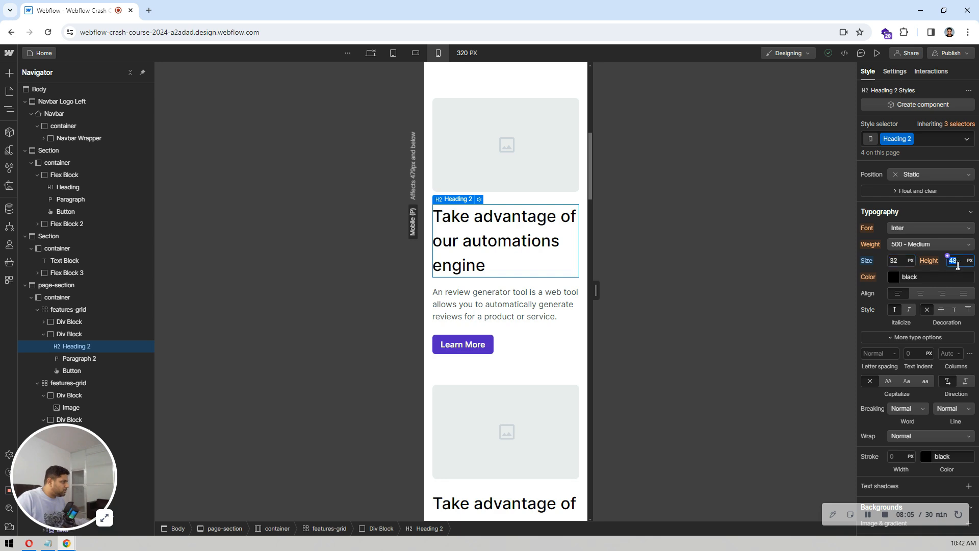
key(Return)
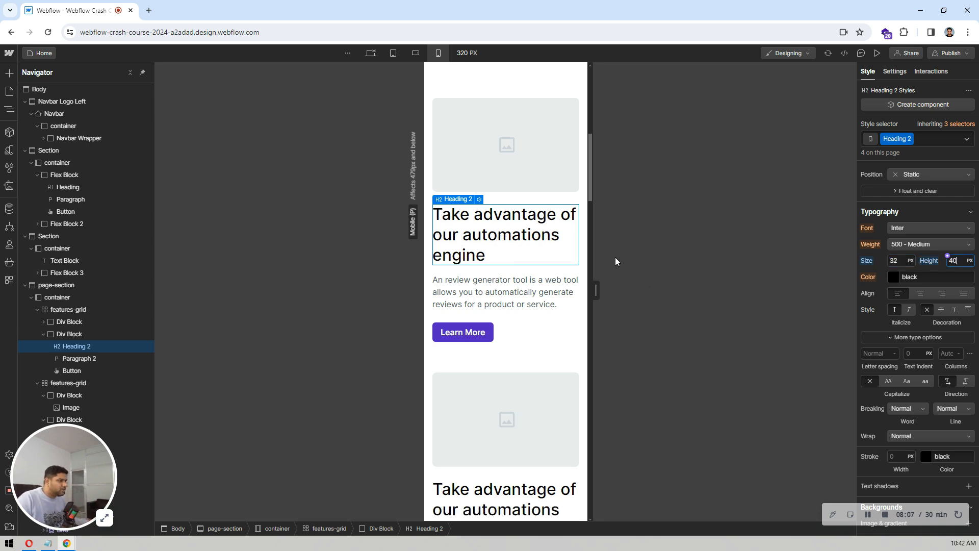
- Set the bottom margin of Heading 2 in the features section to 8 px
click(500, 266)
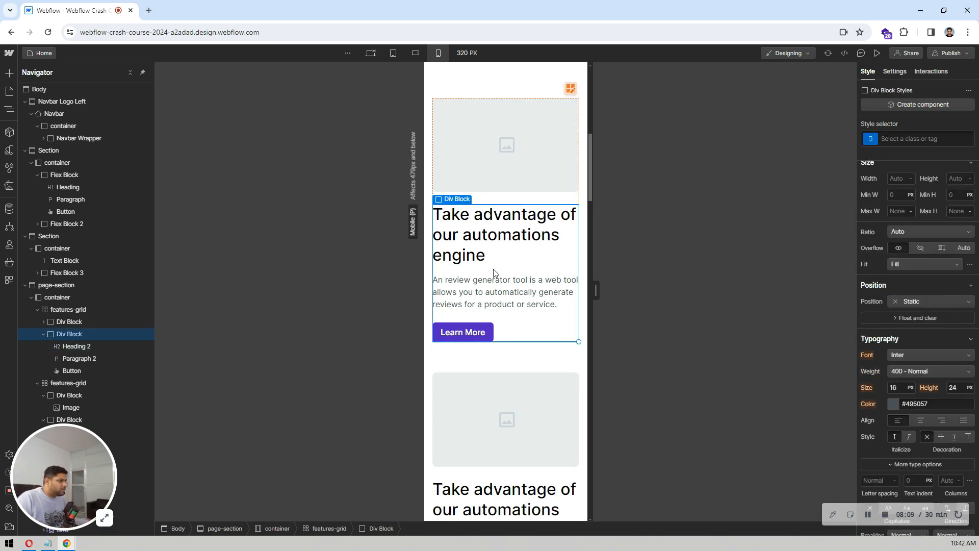
click(506, 234)
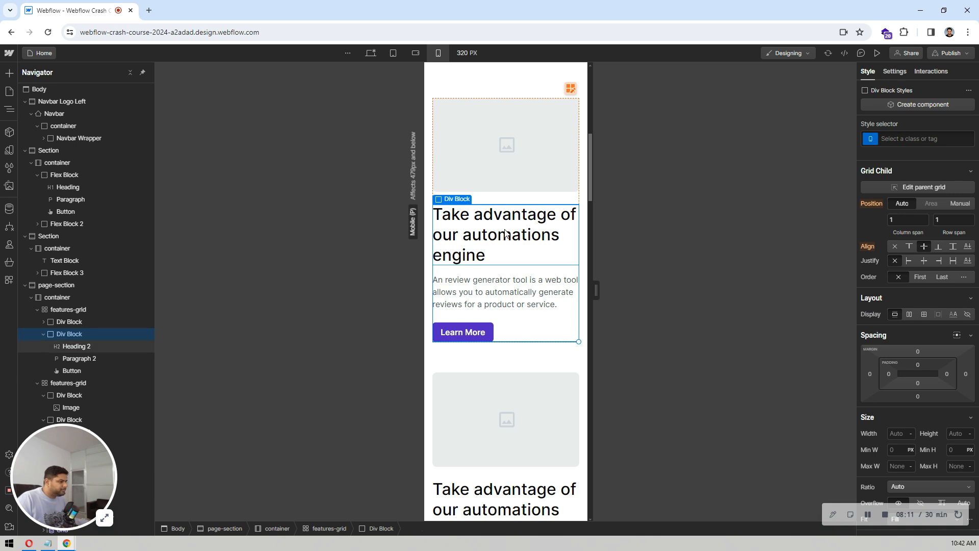
click(915, 272)
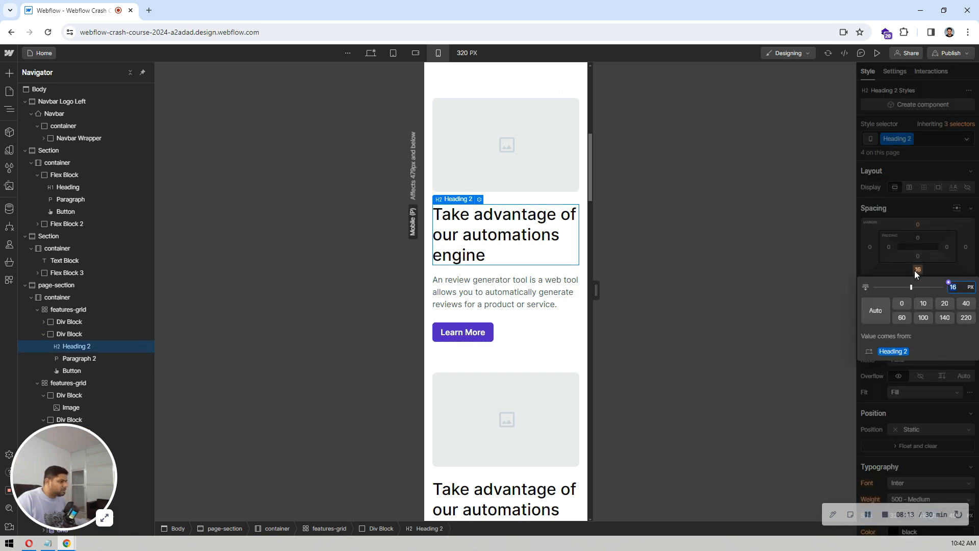
text(8)
key(Return)
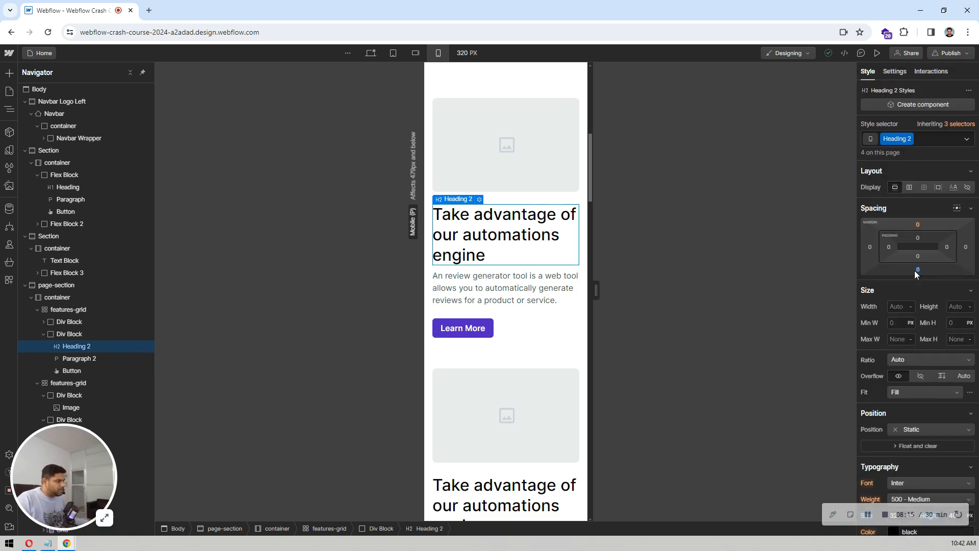
- Set the bottom margin of Paragraph 2 below the features heading to 16 px
click(445, 275)
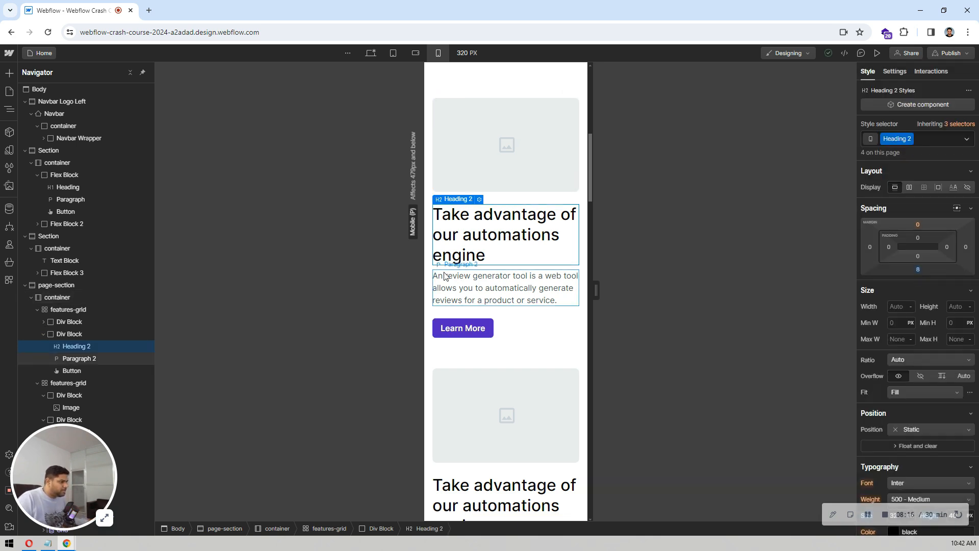
click(917, 273)
text(16)
key(Return)
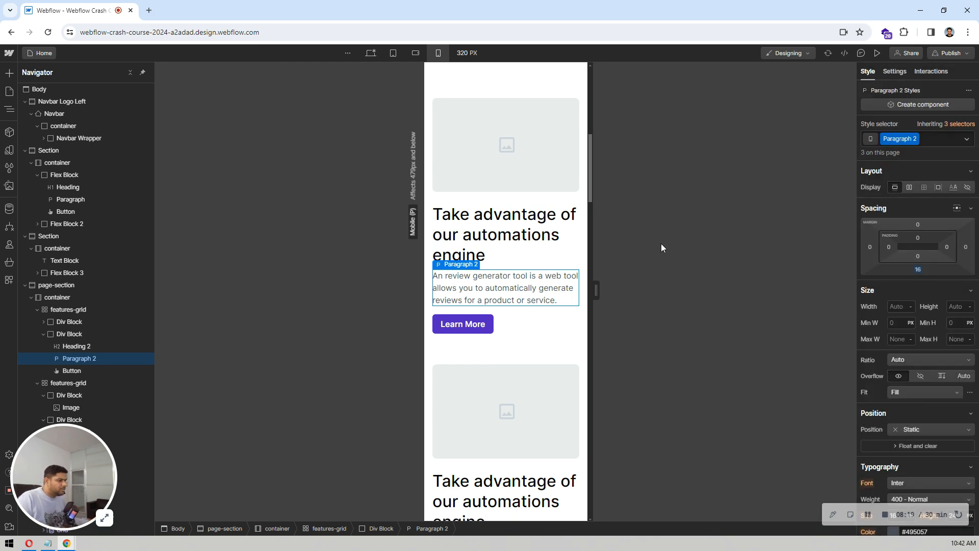
- Check the features, Latest News, call-to-action and footer sections at the mobile portrait breakpoint
click(506, 218)
scroll(514, 276, down, 1)
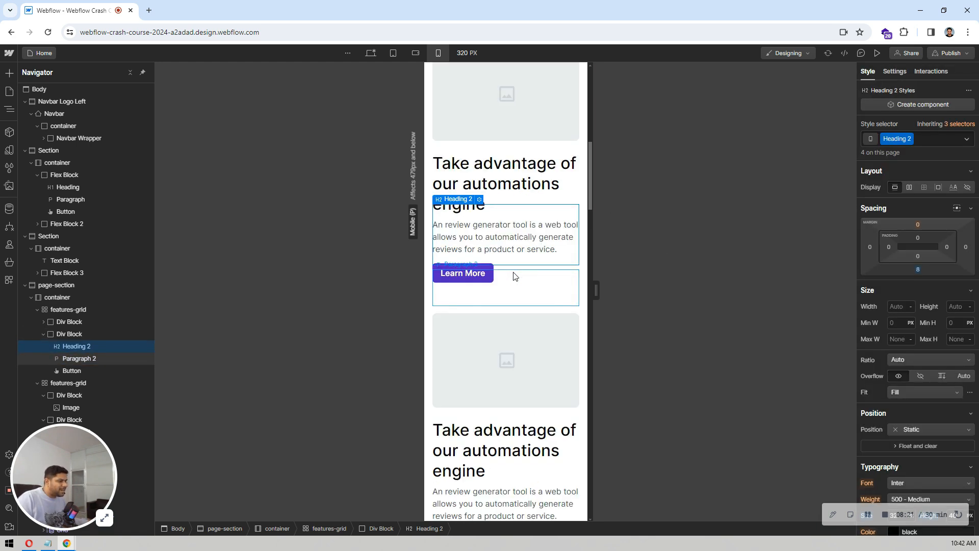
scroll(514, 276, up, 1)
scroll(520, 271, down, 5)
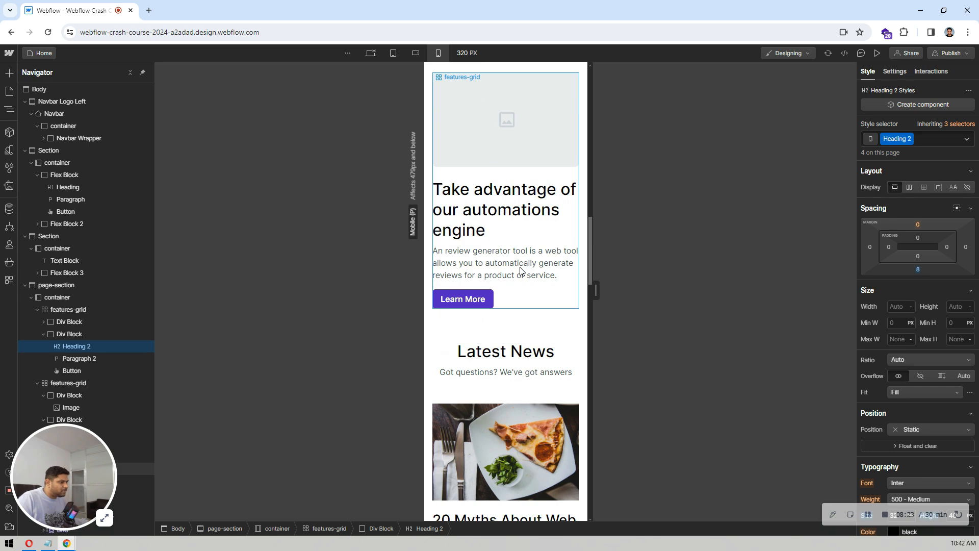
scroll(520, 270, down, 5)
scroll(521, 270, down, 15)
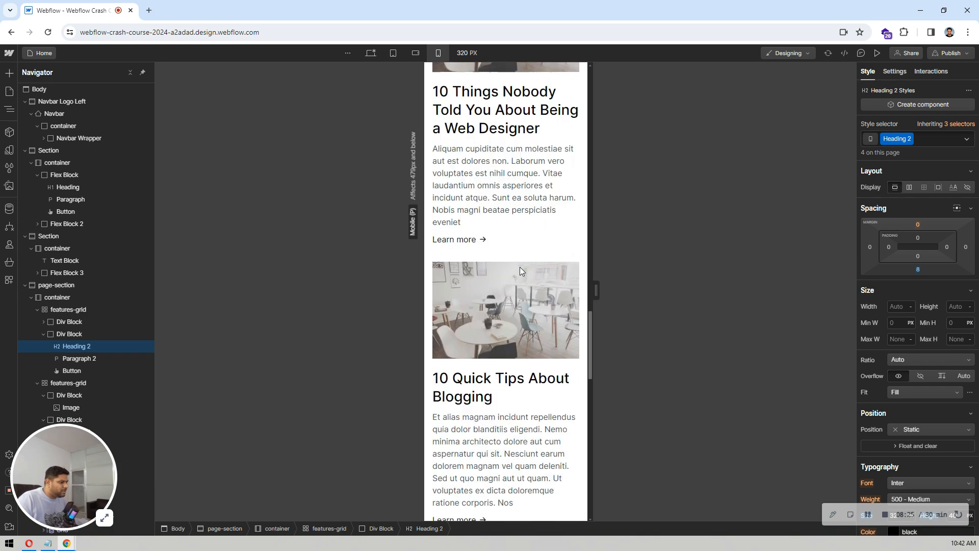
scroll(519, 267, down, 9)
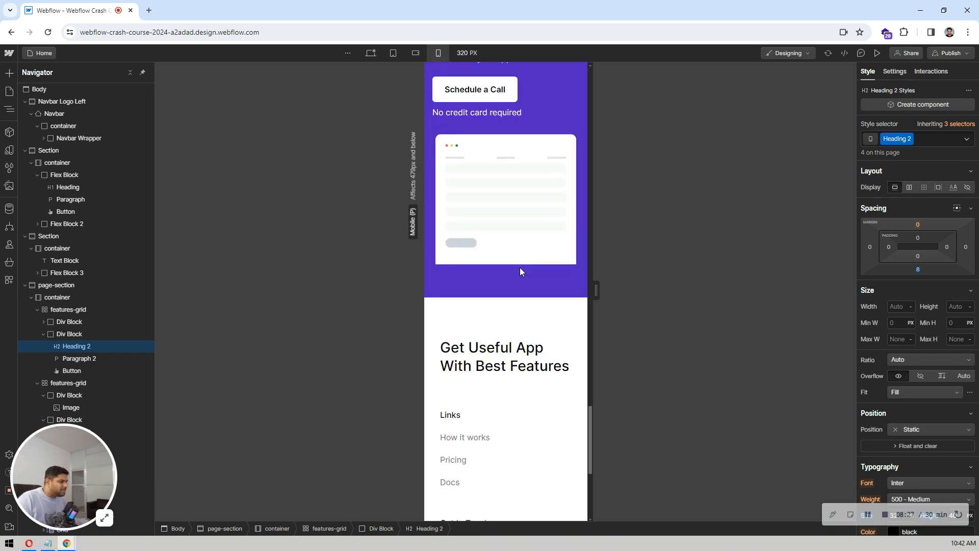
scroll(520, 271, up, 1)
scroll(520, 271, up, 1)
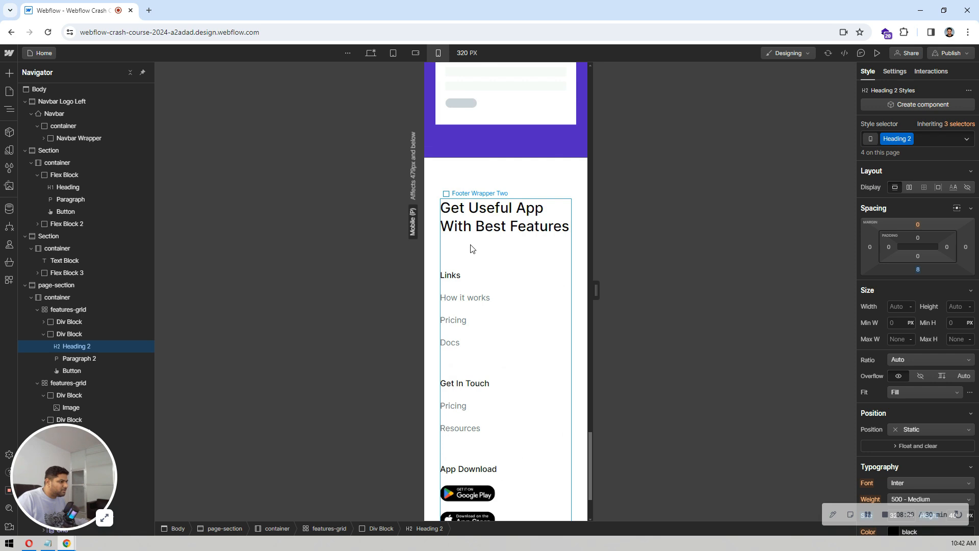
click(472, 248)
click(914, 203)
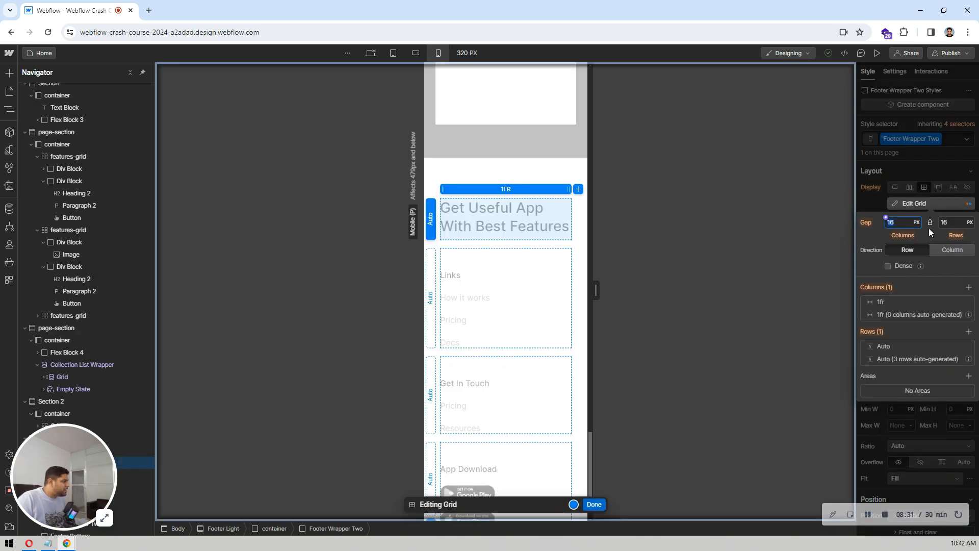
click(962, 223)
key(Escape)
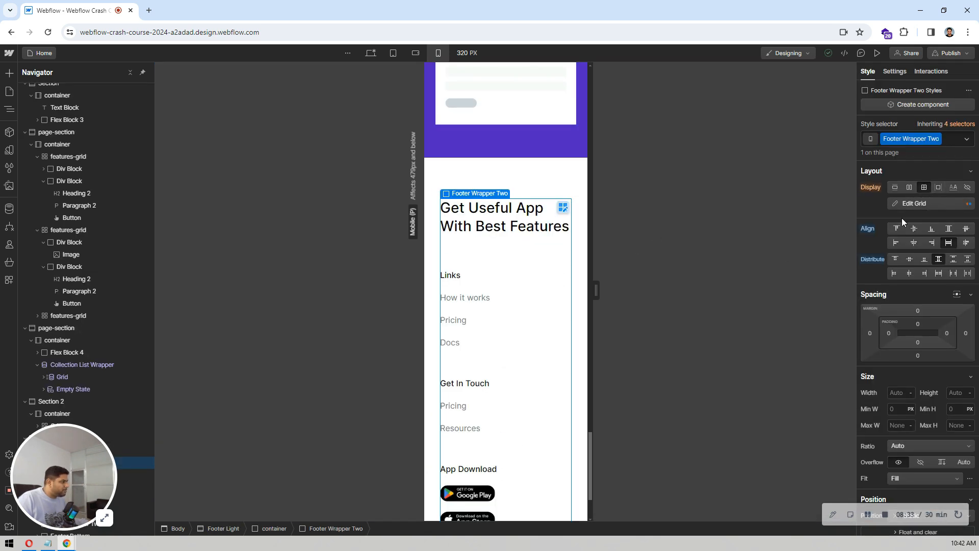
- Set the top margin of Footer Block Two, the class of the footer's link columns, to 0
click(484, 277)
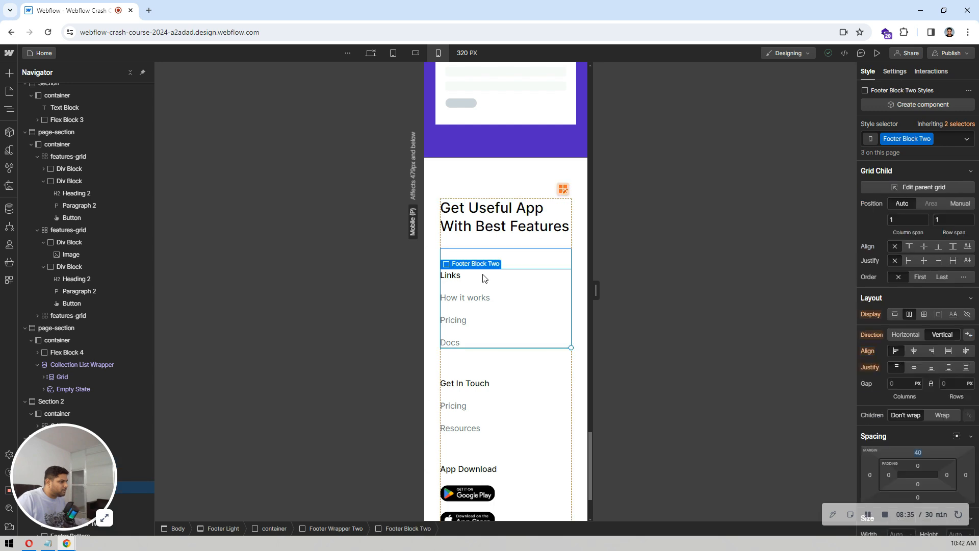
click(917, 452)
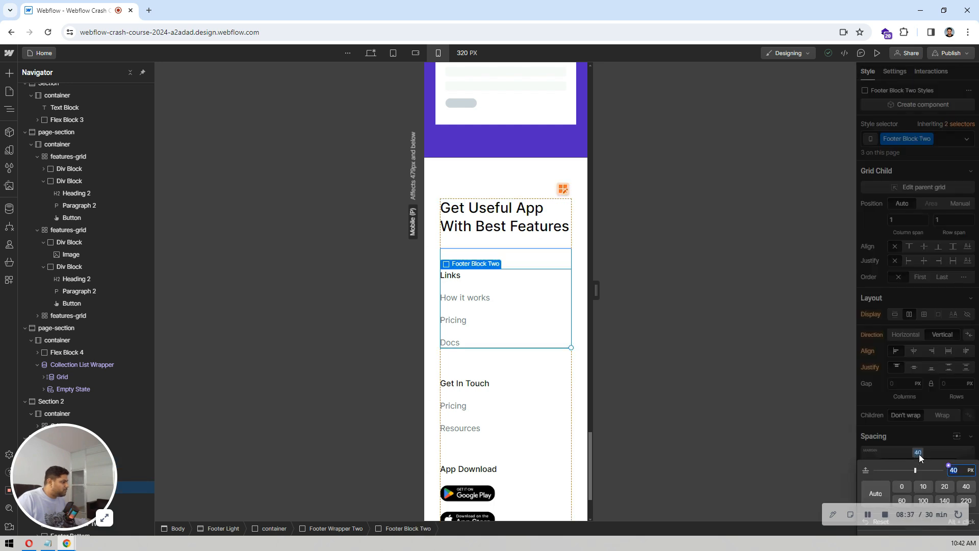
click(902, 487)
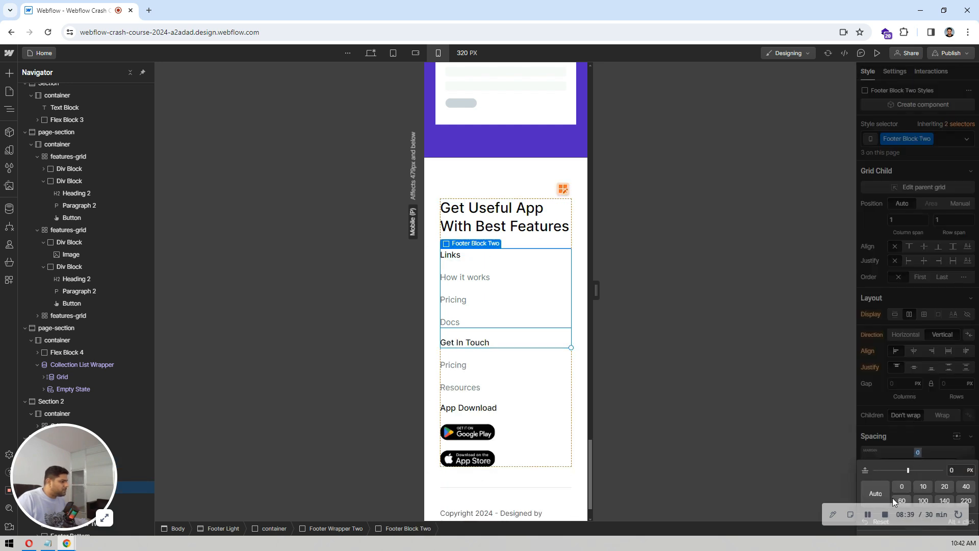
click(504, 163)
- Set the column and row gaps of the Footer Wrapper Two grid to 32 px
scroll(497, 173, down, 1)
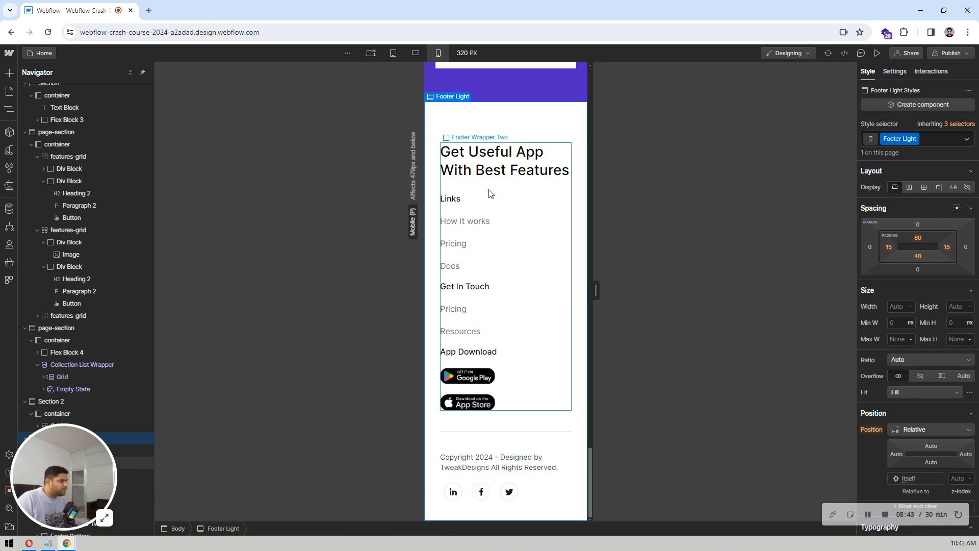
click(495, 188)
click(562, 151)
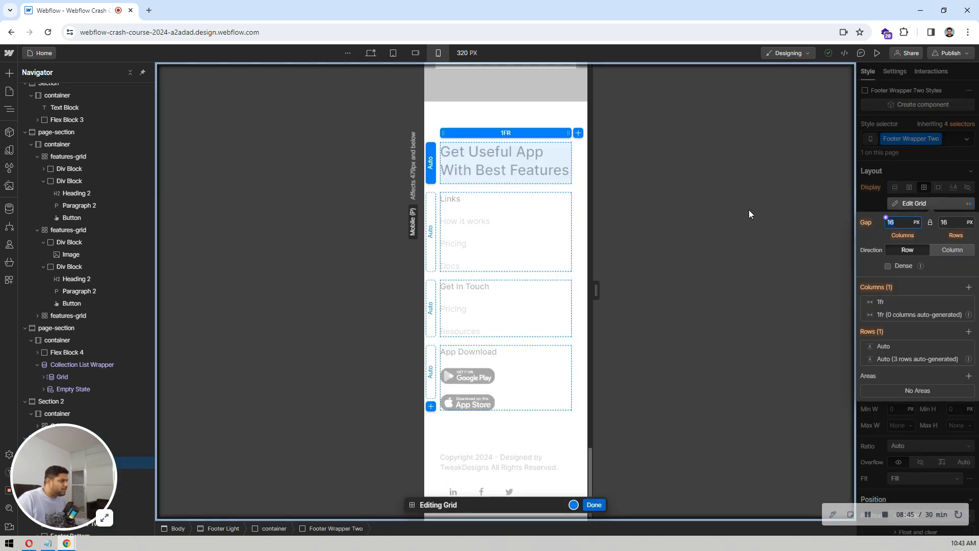
text(32)
key(Return)
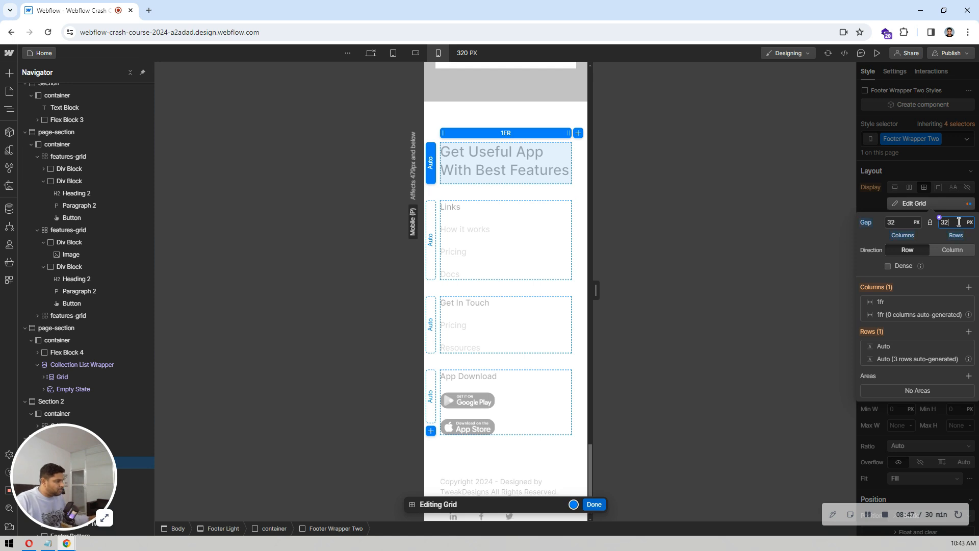
click(593, 505)
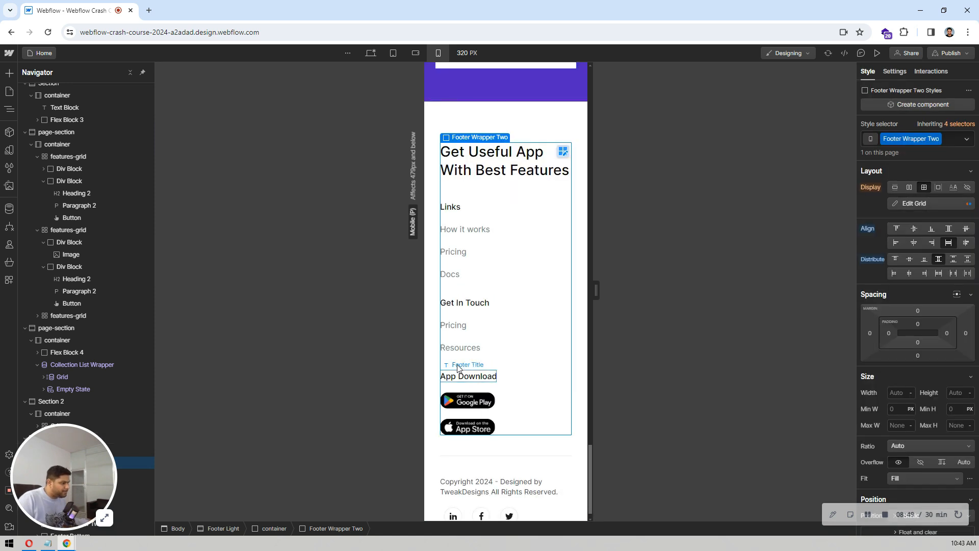
- Set the top margin of the Footer Link Two links to 16 px
click(457, 327)
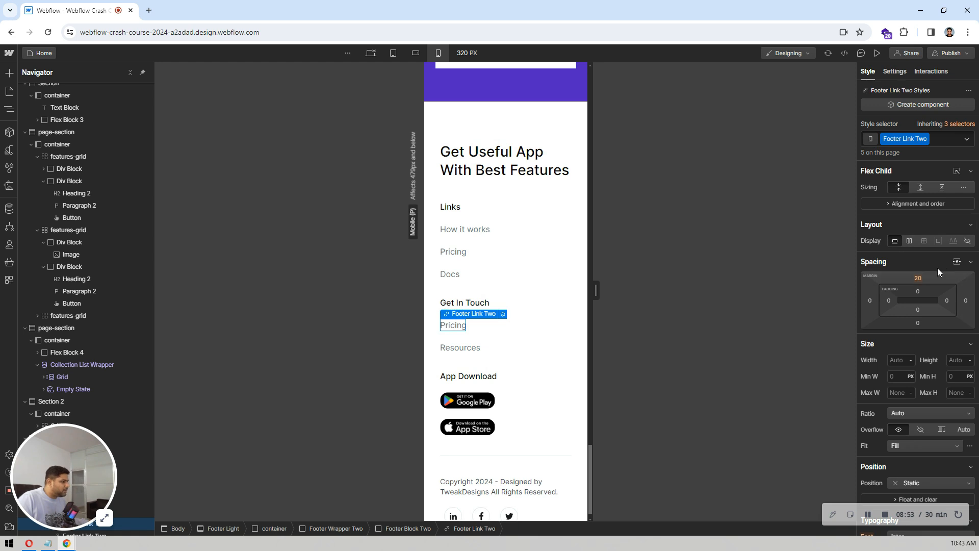
click(917, 278)
text(1)
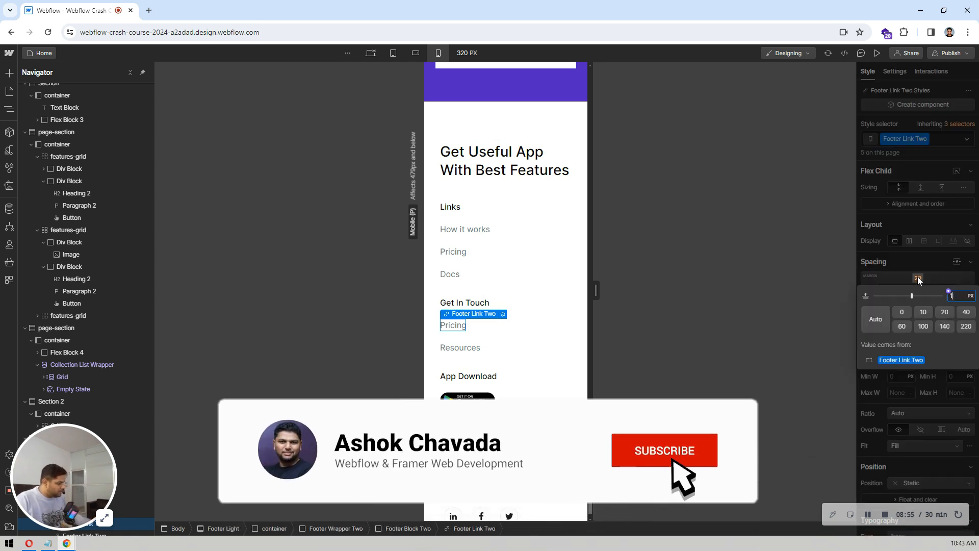
text(6)
key(Return)
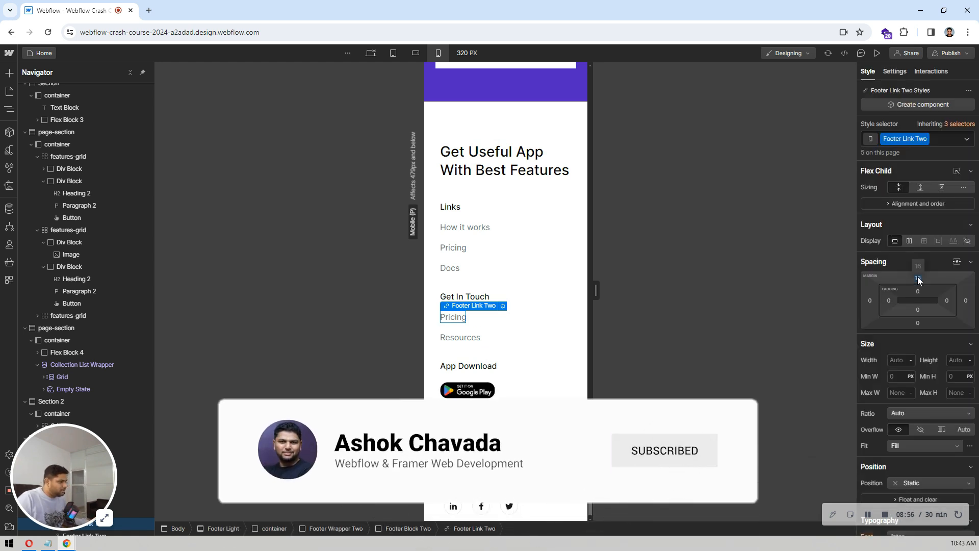
- Set the top padding of the Footer Light section to 60 px
click(501, 164)
click(503, 124)
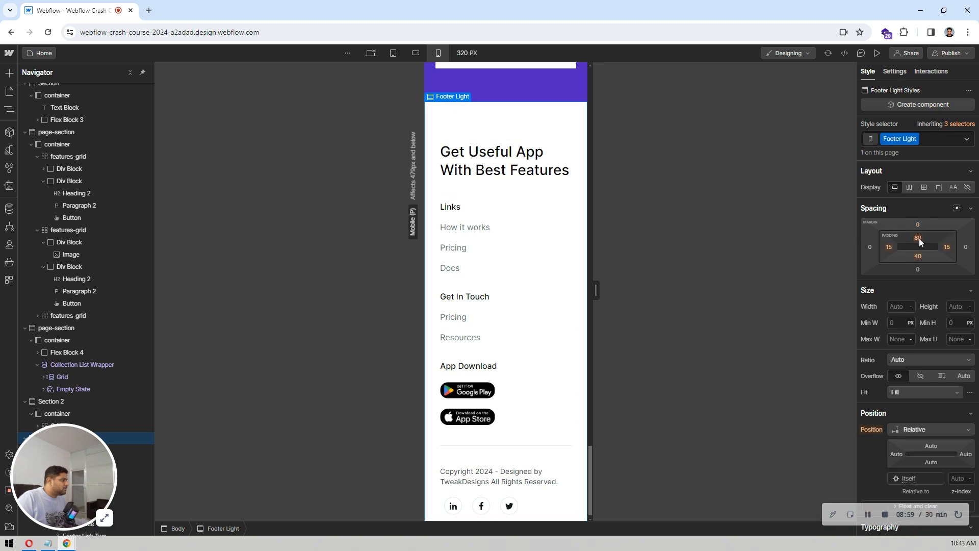
click(917, 237)
click(872, 288)
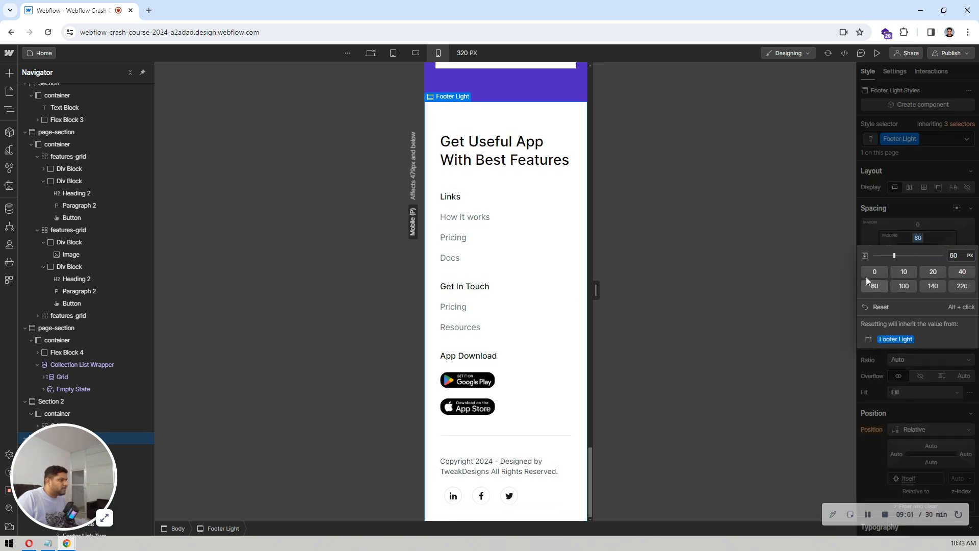
click(917, 216)
scroll(455, 264, down, 1)
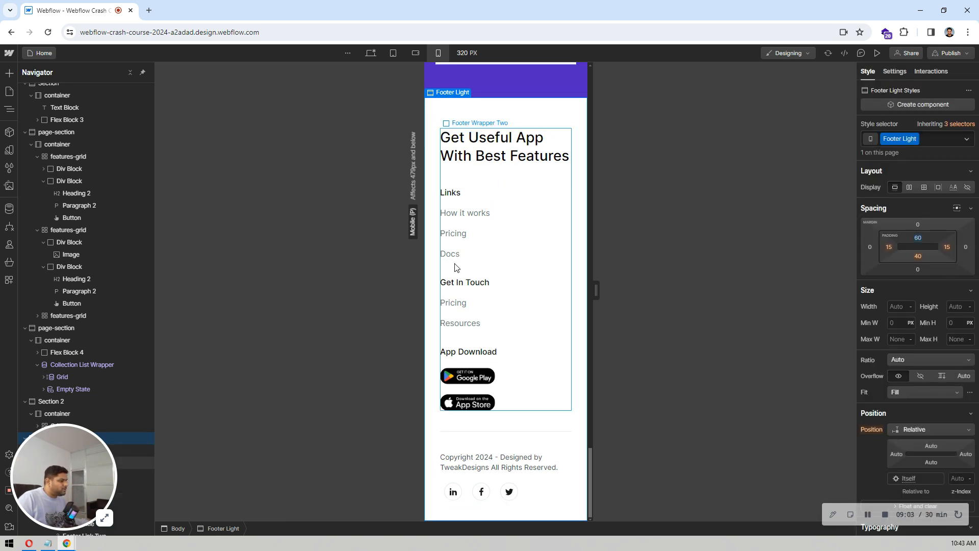
- Preview the landing page at the desktop, tablet, mobile landscape and mobile portrait breakpoints, and examine the full mobile portrait layout
scroll(506, 163, up, 15)
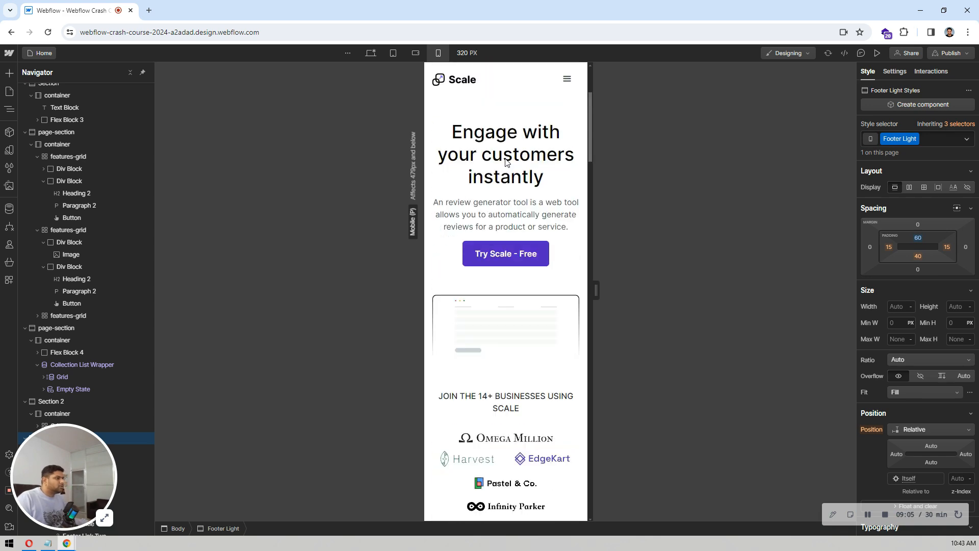
click(462, 103)
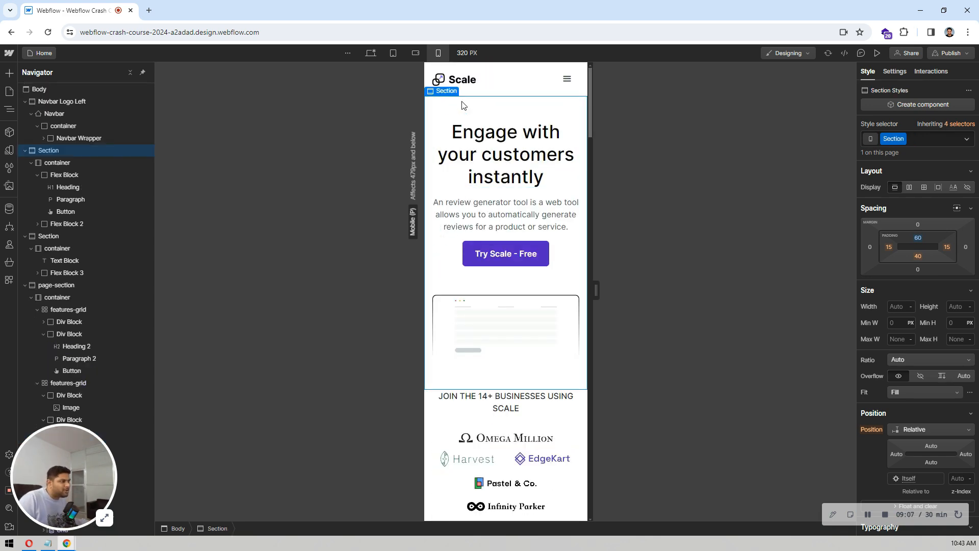
click(367, 56)
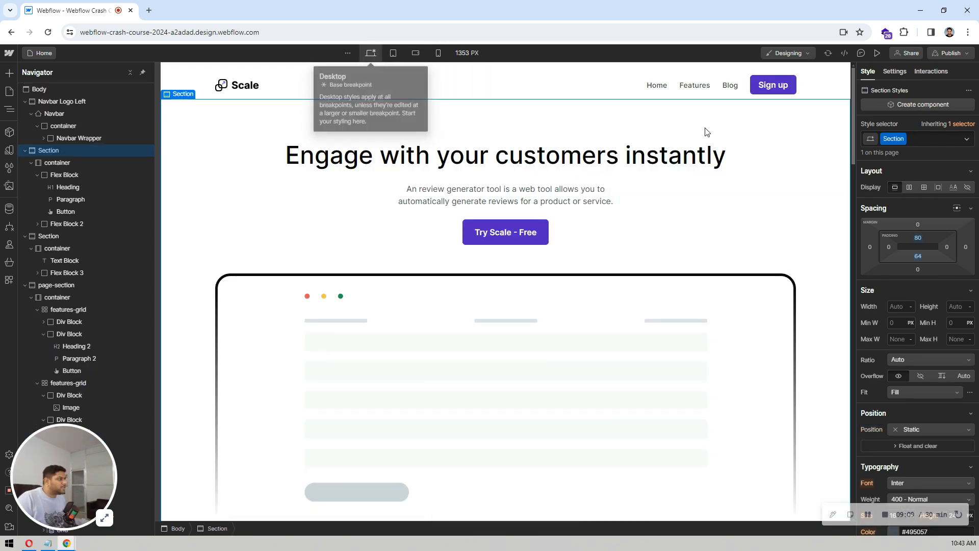
click(877, 53)
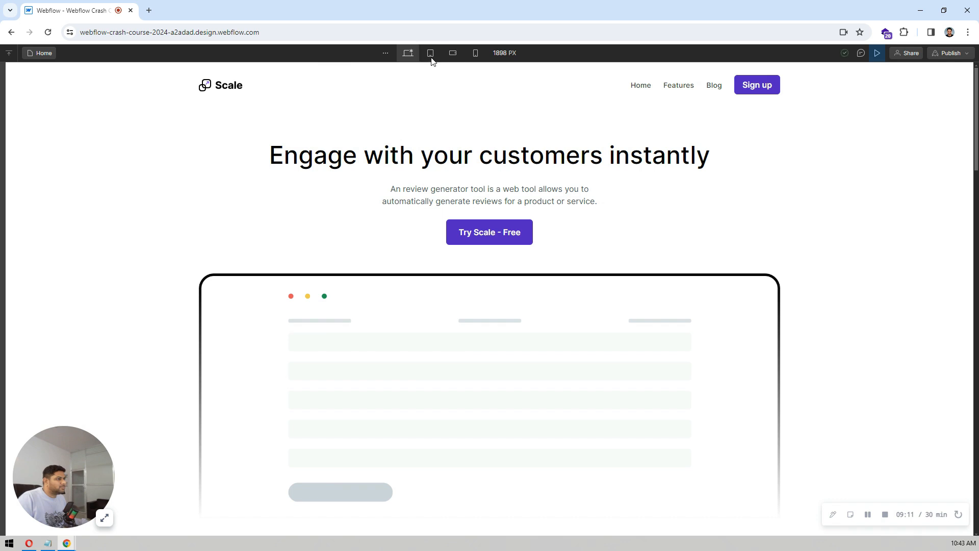
click(430, 53)
click(453, 53)
click(475, 53)
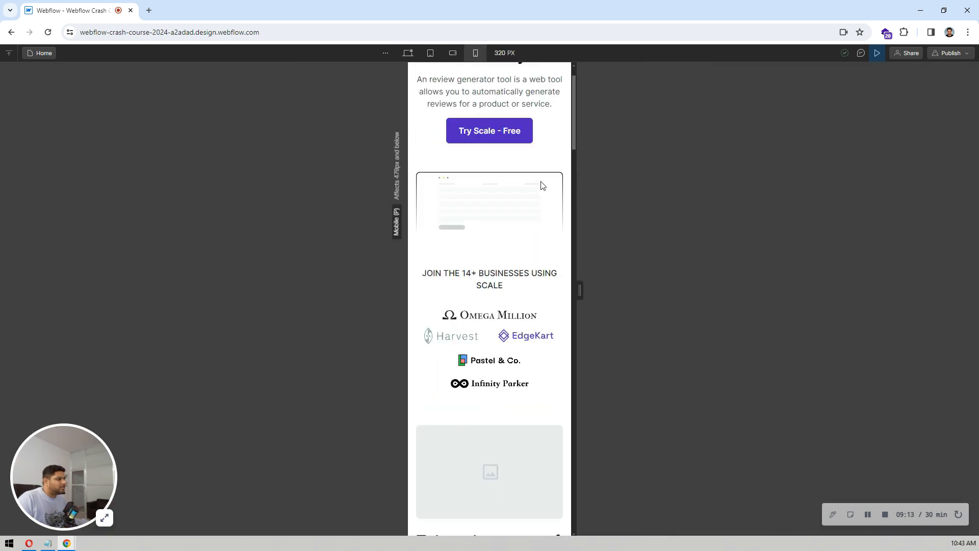
scroll(541, 185, down, 20)
scroll(541, 182, up, 12)
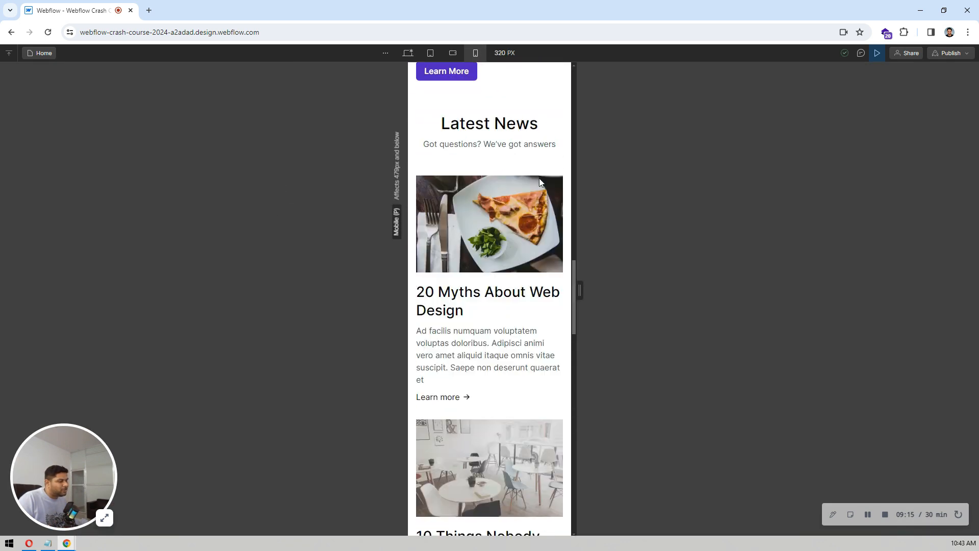
- Switch the page preview back to the desktop breakpoint and return to the editing view
scroll(539, 179, up, 10)
click(408, 53)
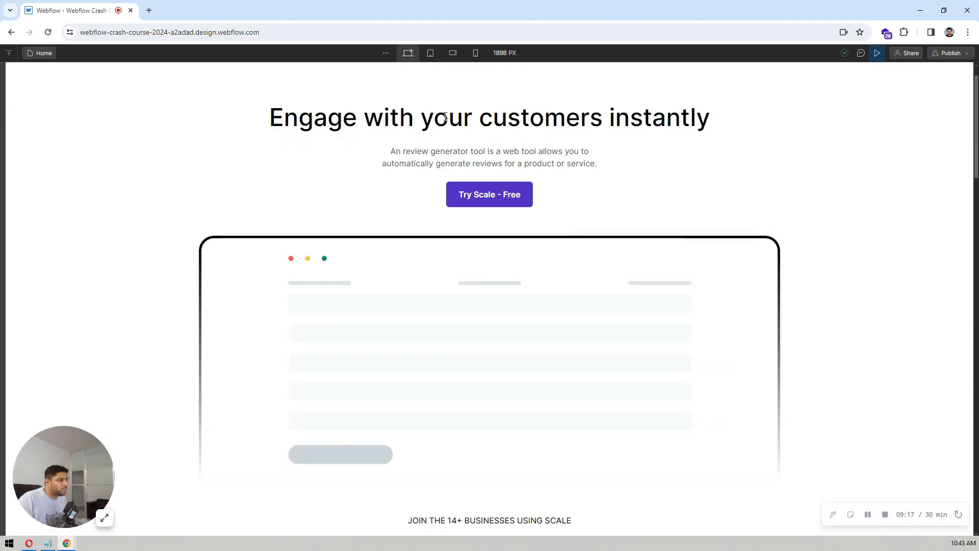
scroll(445, 117, up, 1)
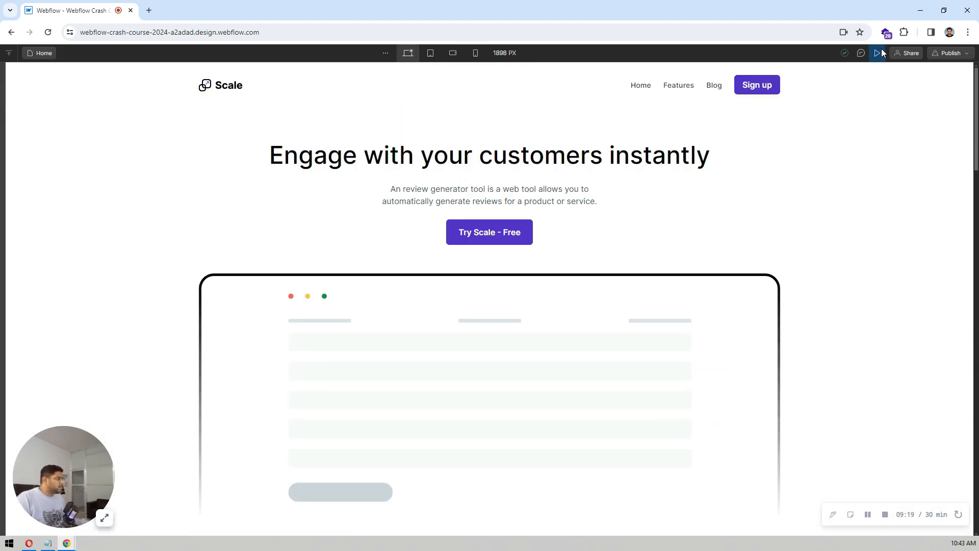
key(ctrl+shift+p)
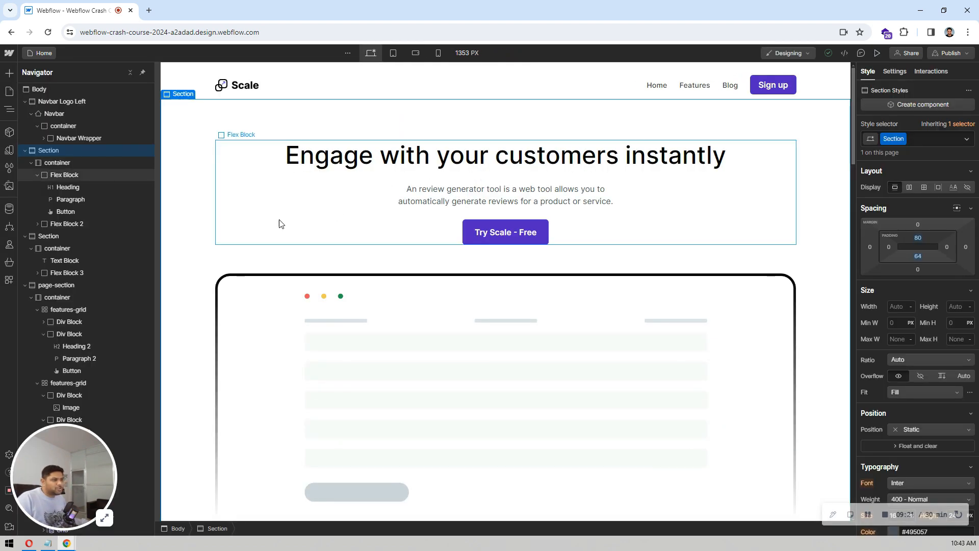
- Add a Scroll into view interaction to the hero Flex Block with a Slide in From Left action and a 100 ms delay
click(241, 197)
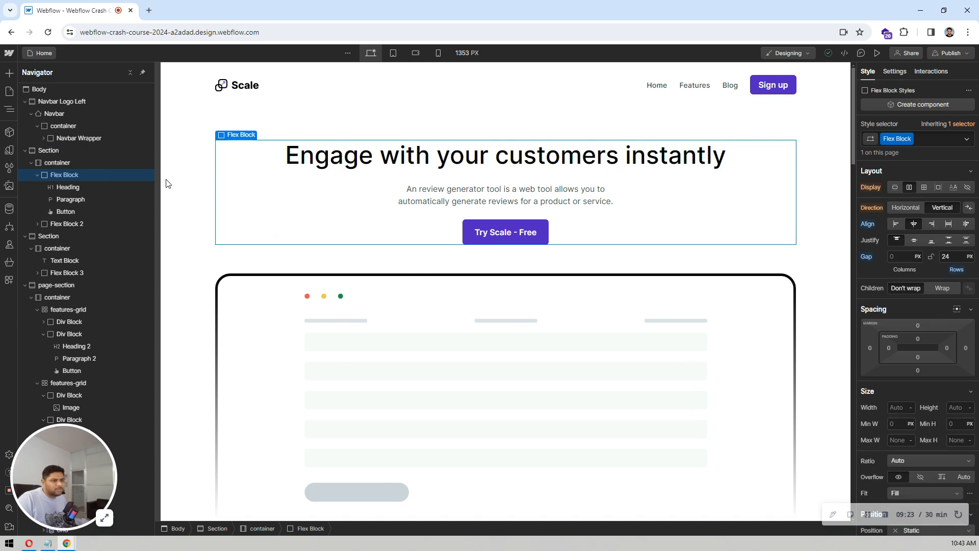
click(37, 174)
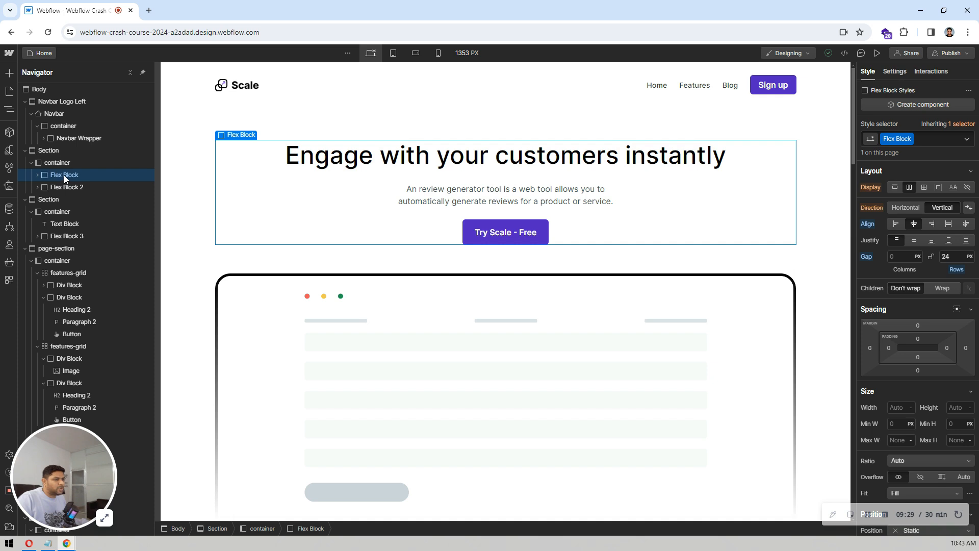
click(938, 73)
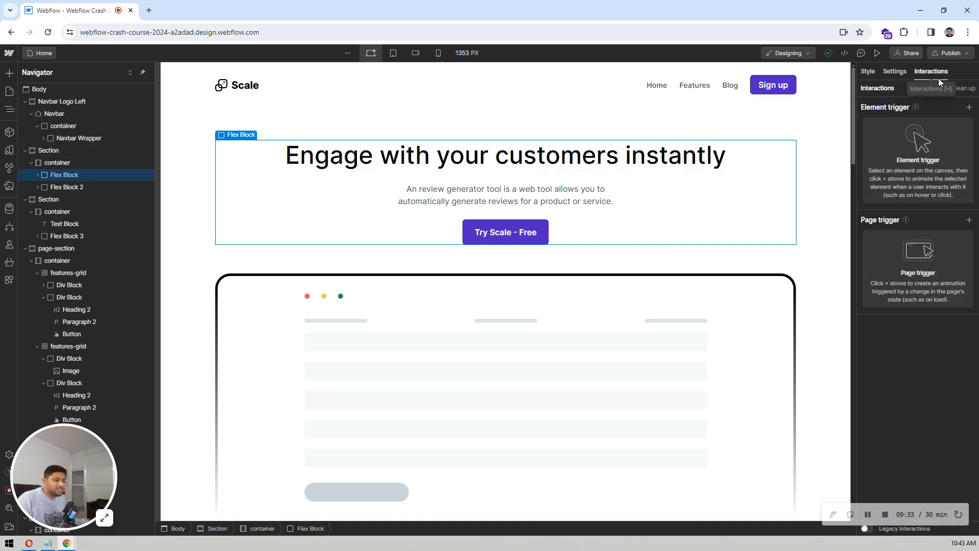
click(969, 108)
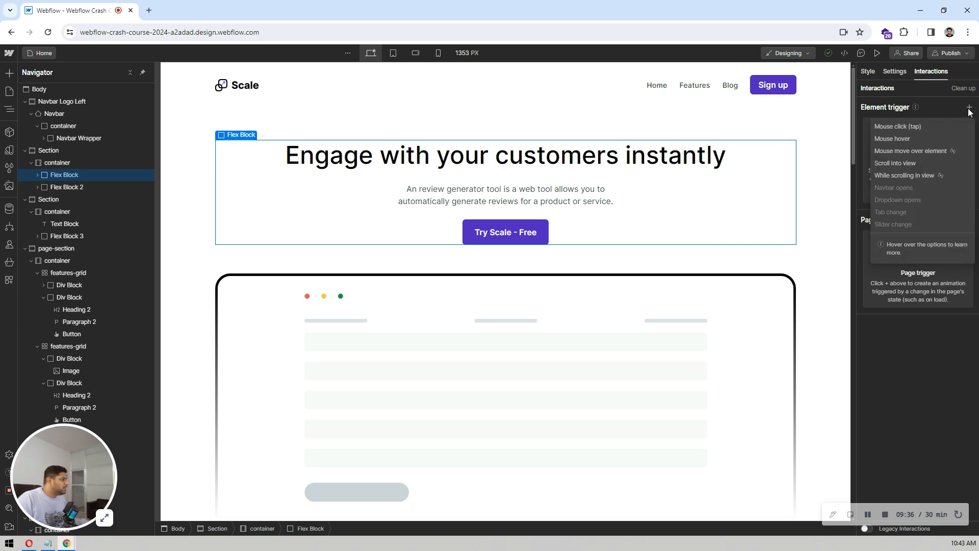
click(898, 166)
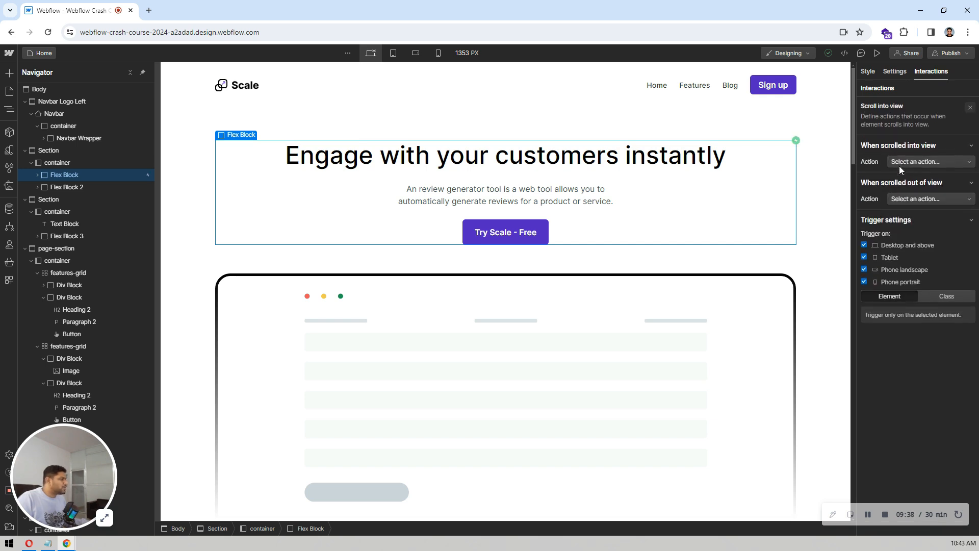
click(928, 161)
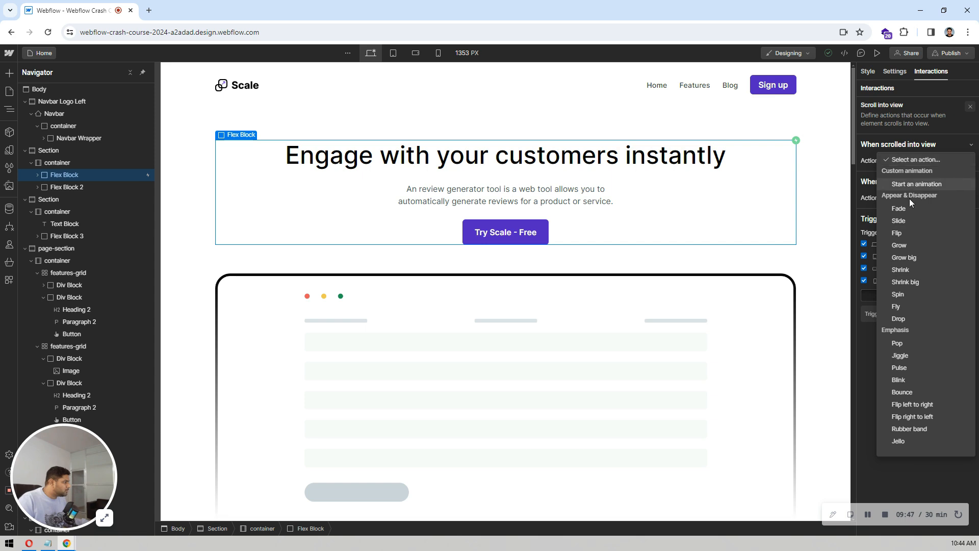
click(905, 219)
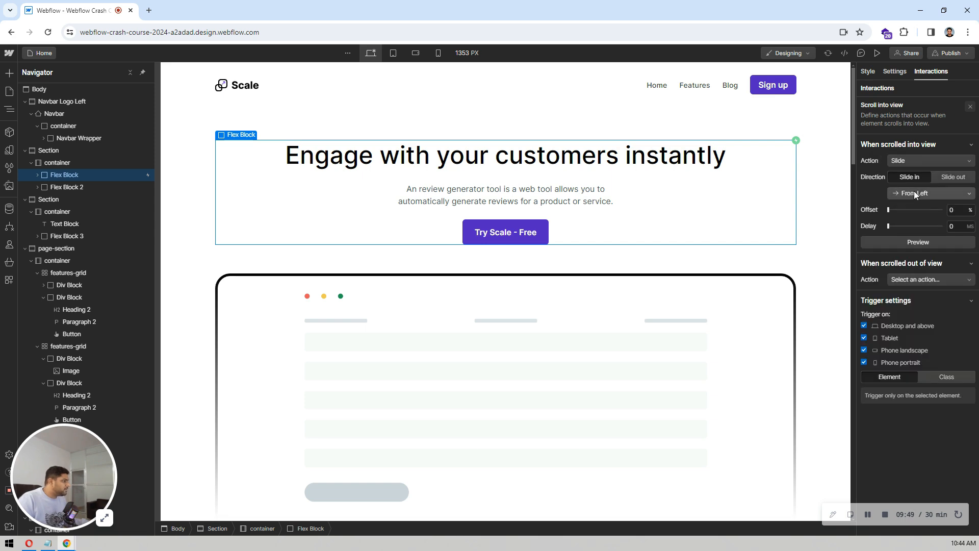
click(913, 243)
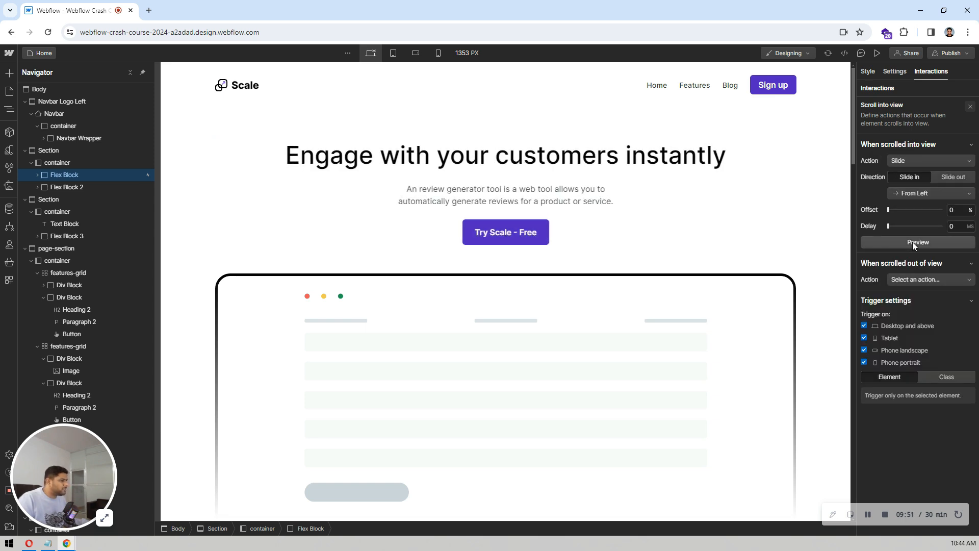
click(957, 227)
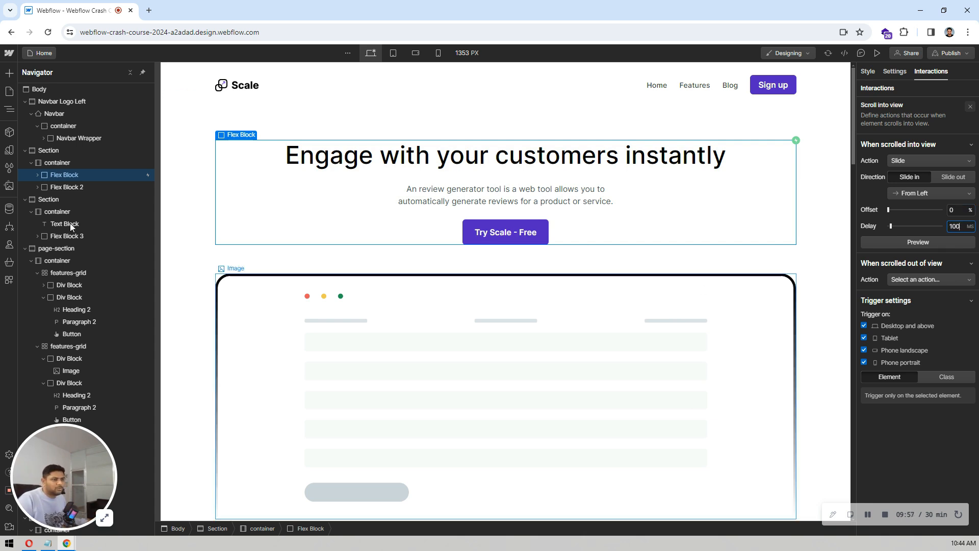
- Add a Scroll into view interaction to Flex Block 2 with a Slide in From Right action and a 100 ms delay
click(78, 184)
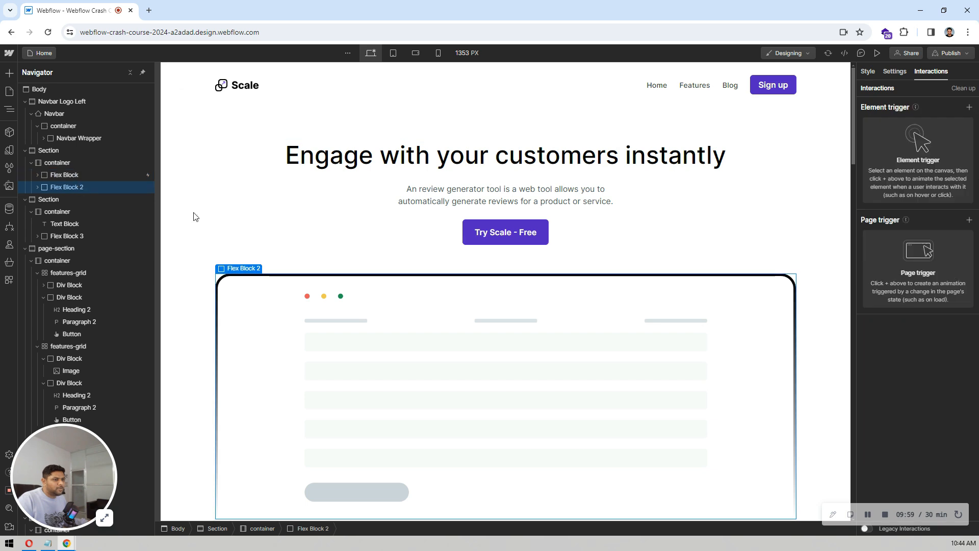
click(968, 108)
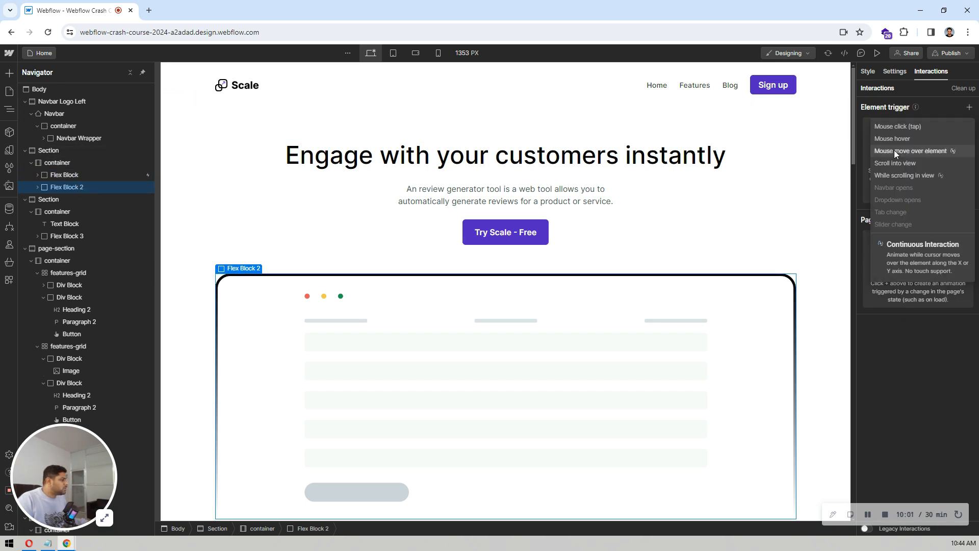
click(892, 164)
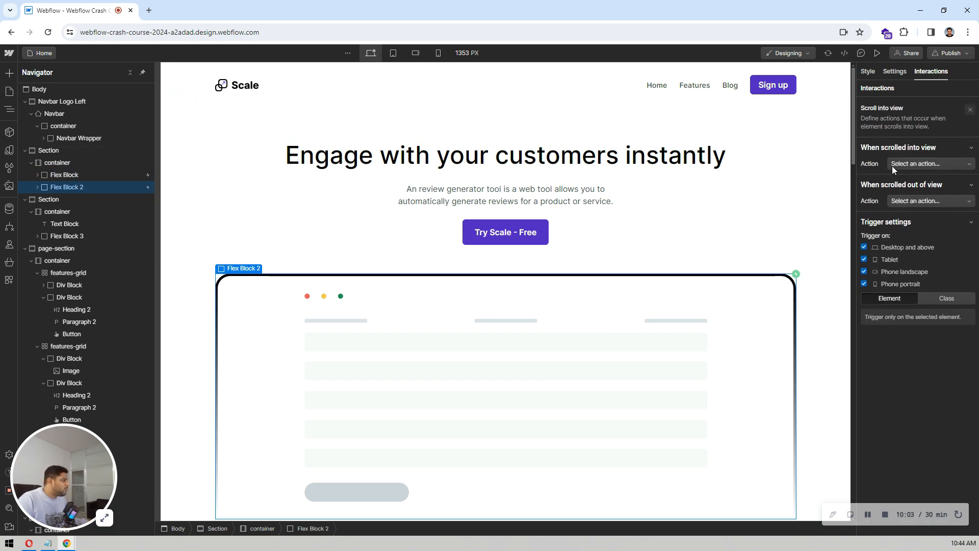
click(912, 160)
click(900, 218)
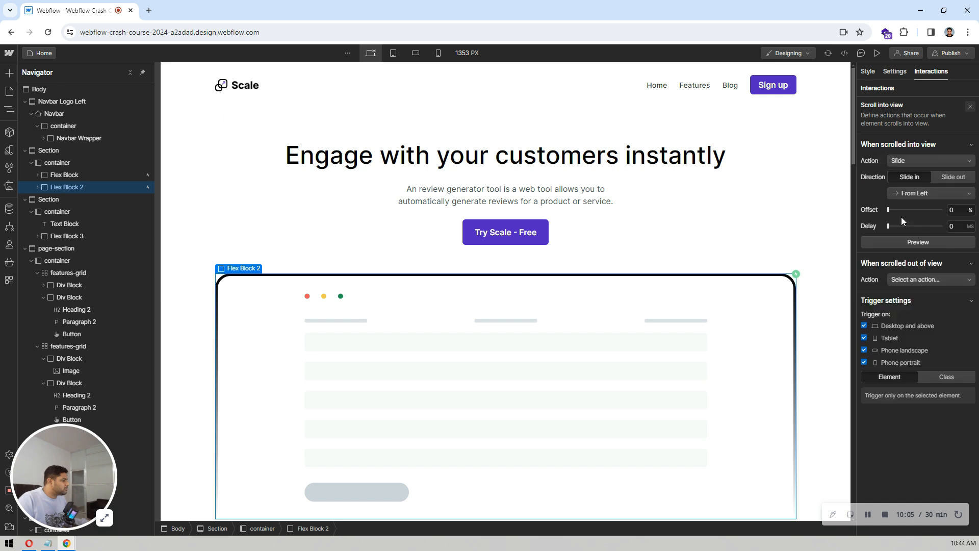
click(913, 194)
click(913, 204)
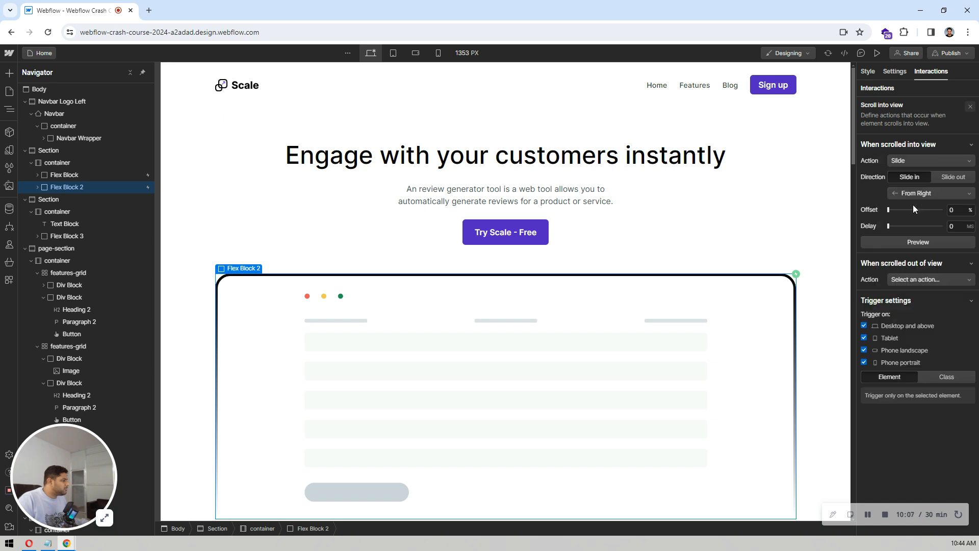
click(957, 227)
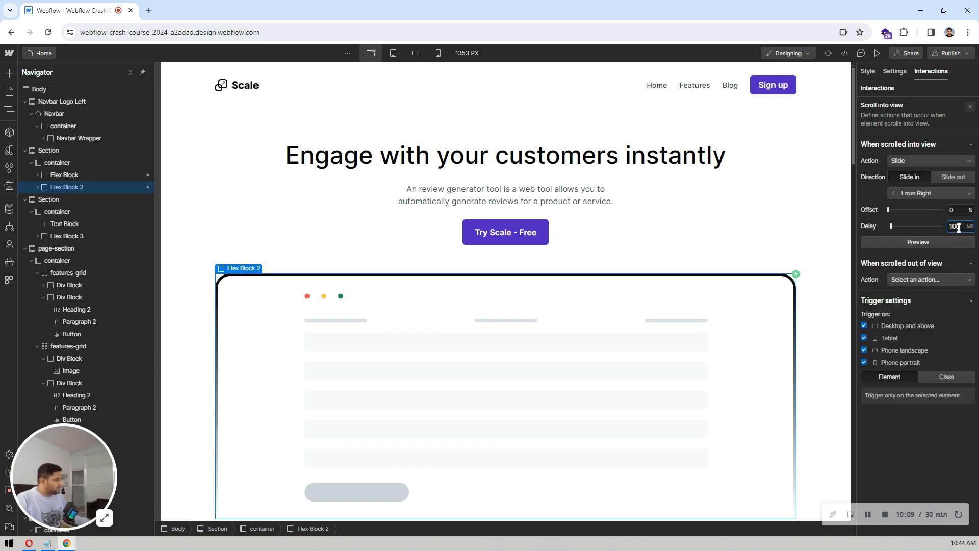
text(100)
- Preview the hero section's slide-in animations several times, and return to the editing view
click(877, 53)
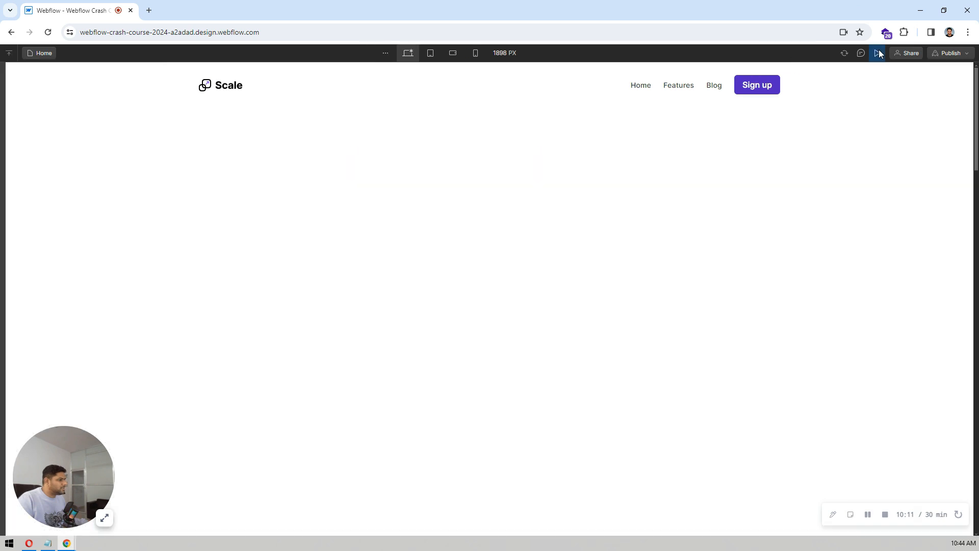
click(878, 53)
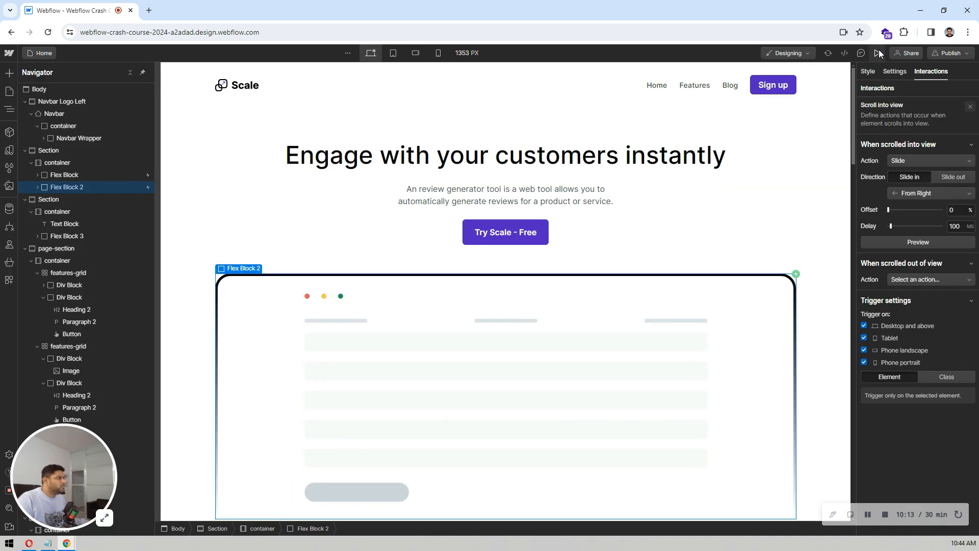
click(878, 53)
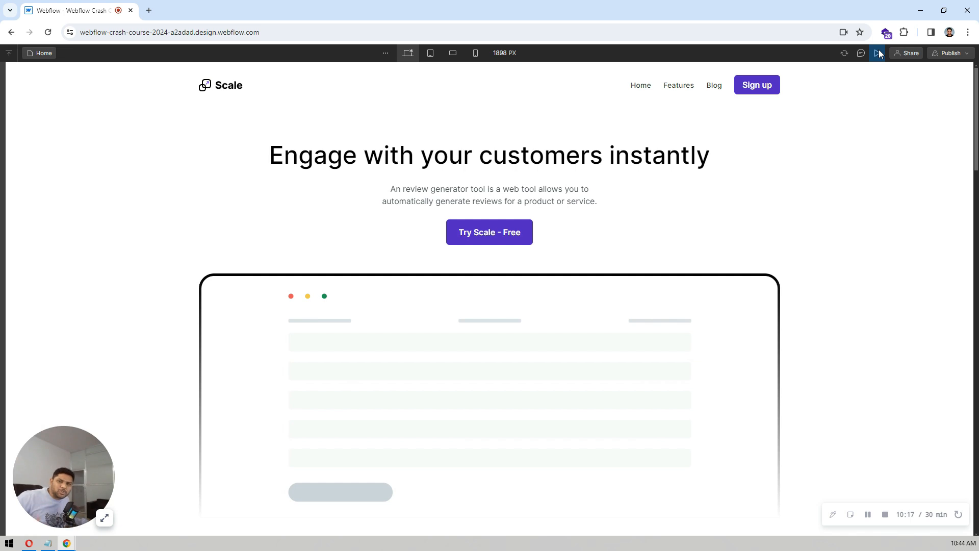
click(878, 53)
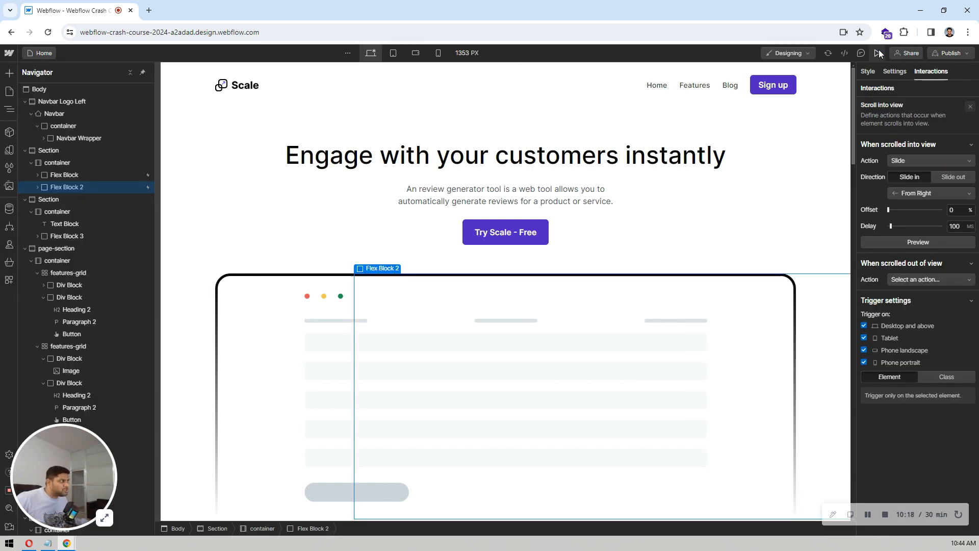
click(878, 53)
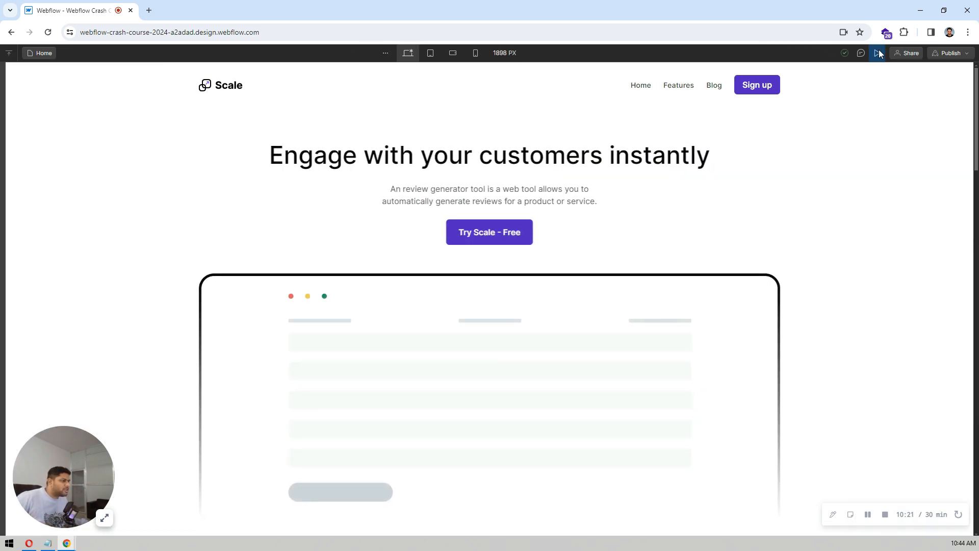
click(878, 53)
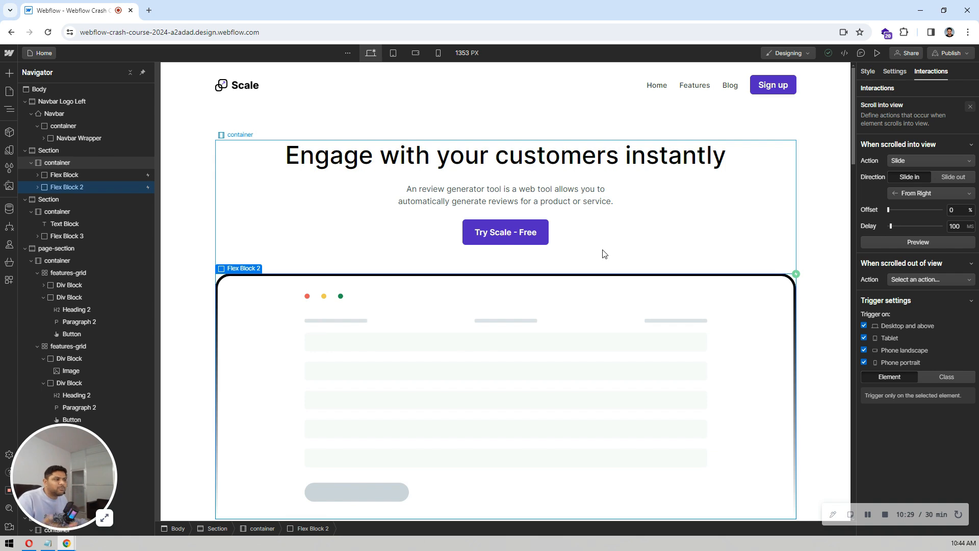
- Add a Scroll into view interaction to the business logos container with a Grow in action, 15% offset and 10 ms delay
scroll(603, 253, down, 4)
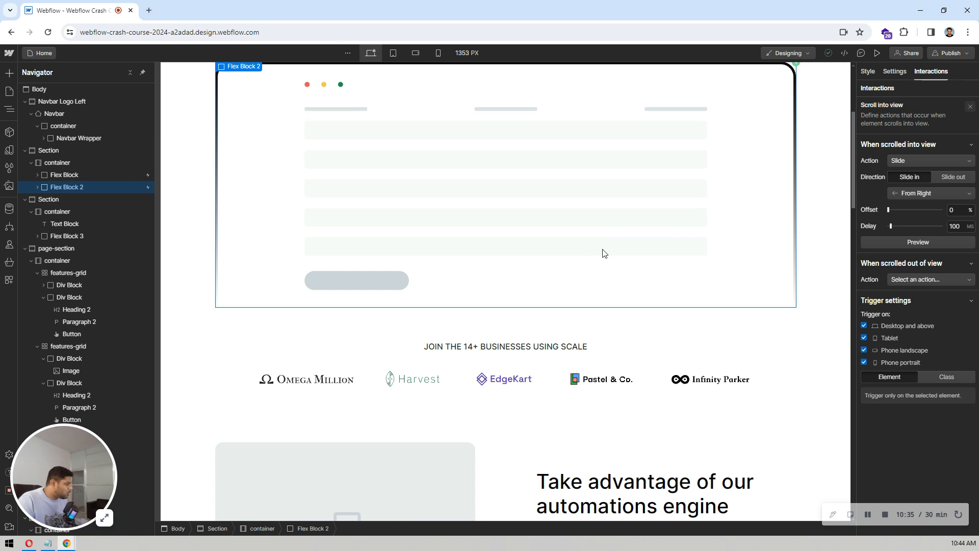
scroll(603, 253, down, 2)
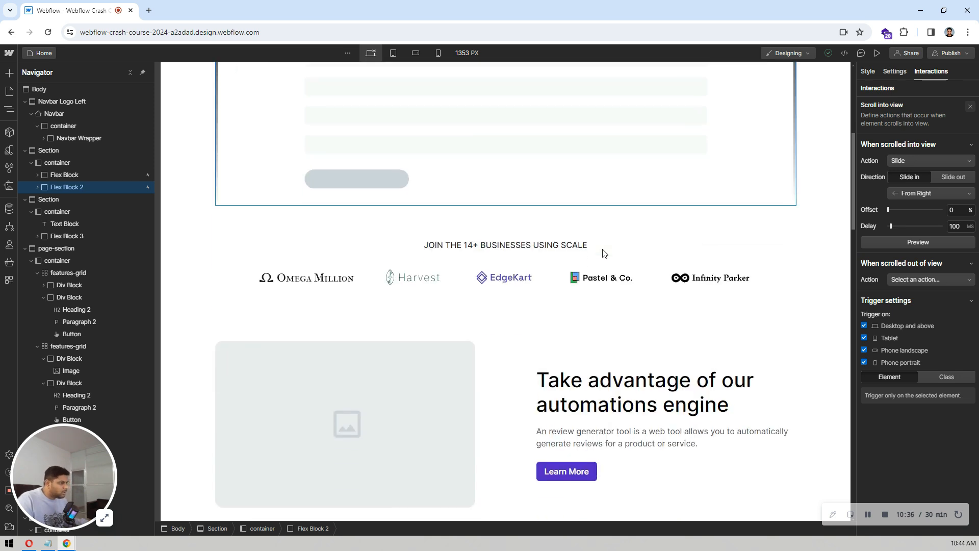
click(364, 255)
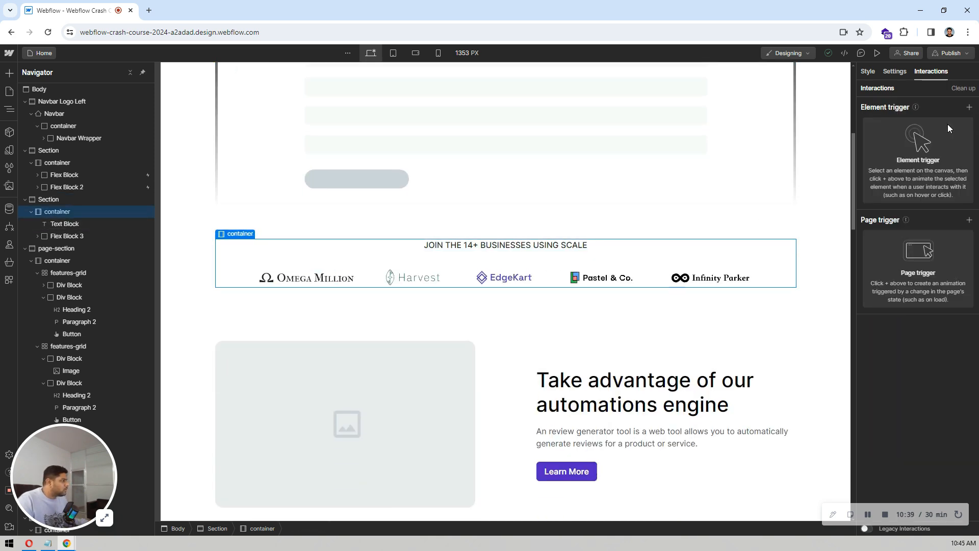
click(969, 107)
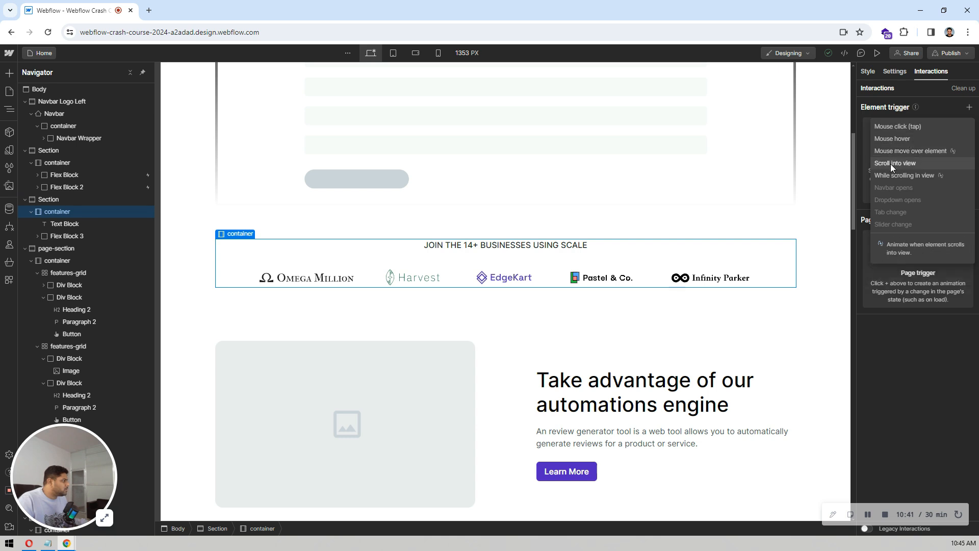
click(890, 164)
click(912, 157)
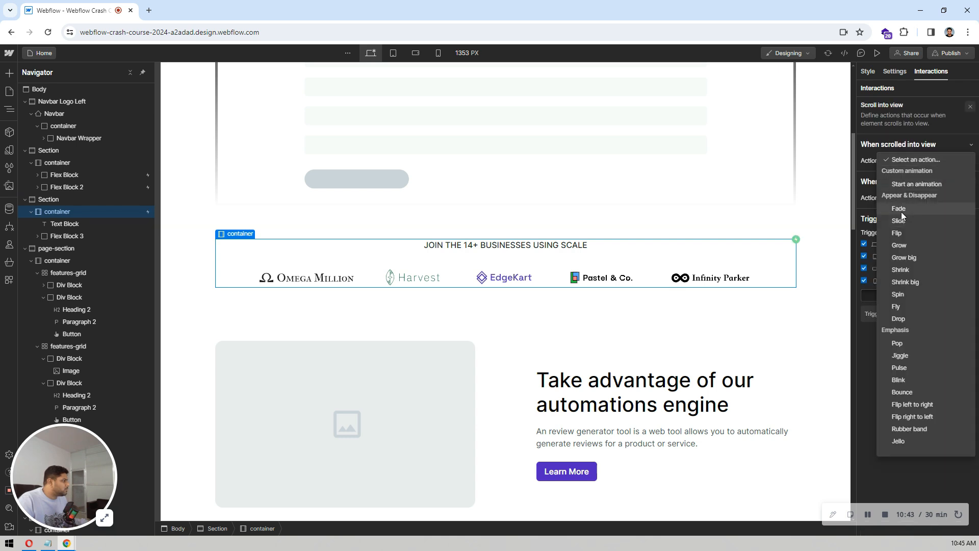
click(898, 244)
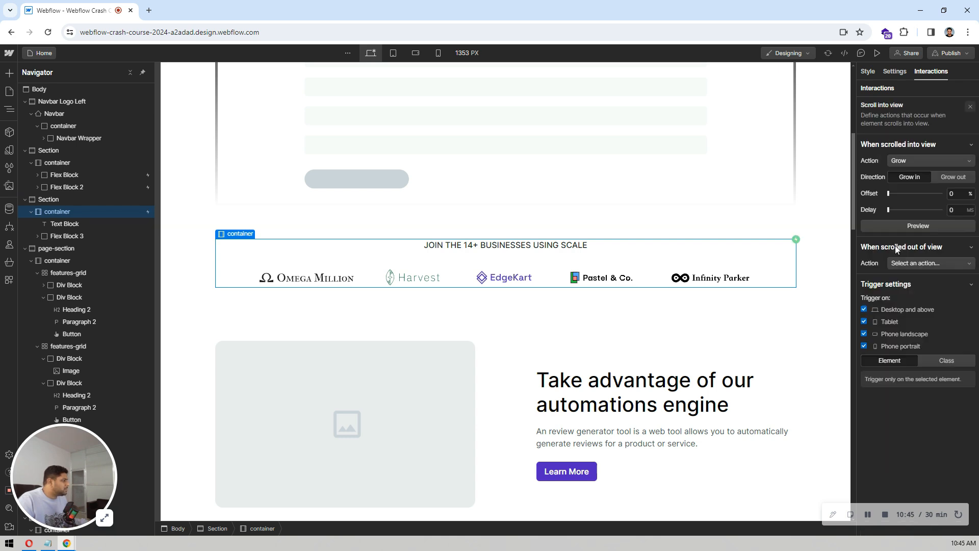
click(920, 224)
click(957, 193)
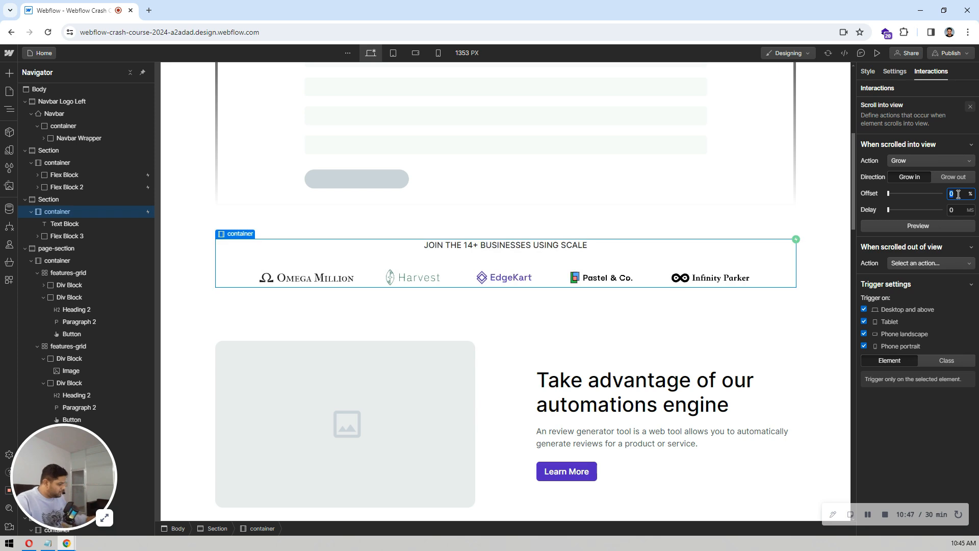
text(15)
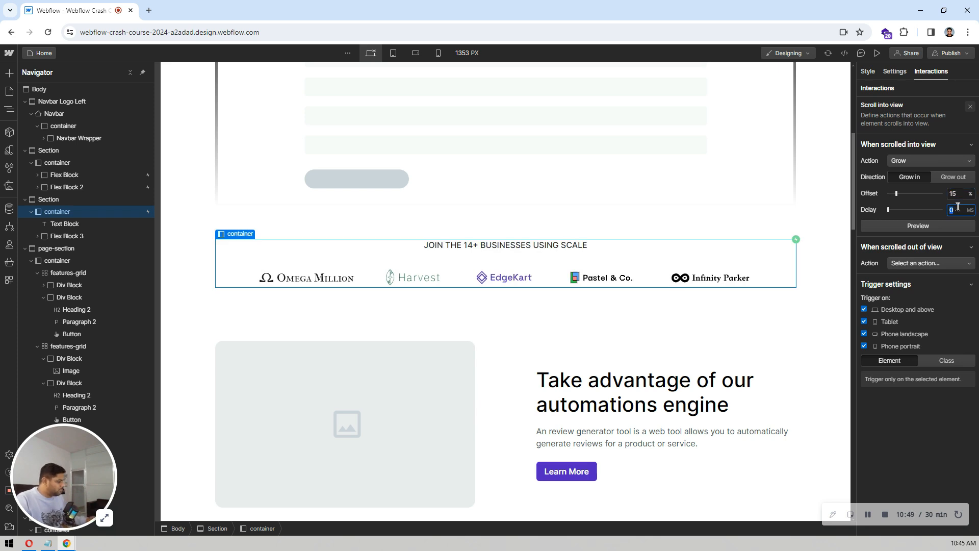
text(10)
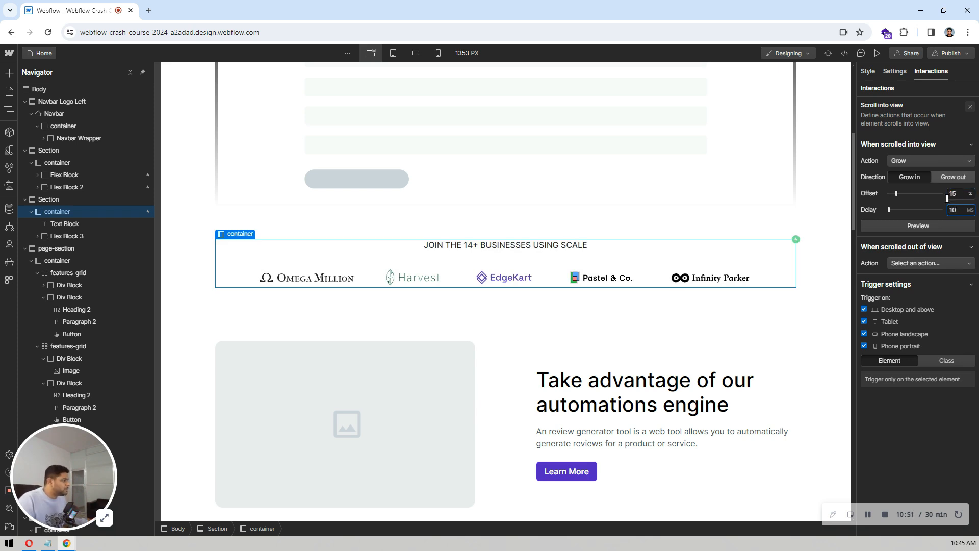
- Preview the page from the hero down to the business logos to check the scroll animations, and return to editing
scroll(698, 220, up, 10)
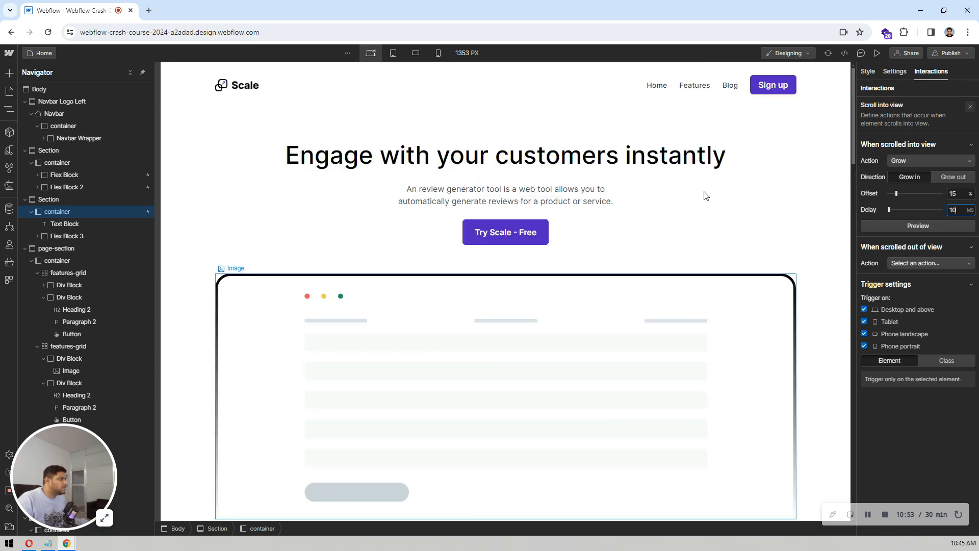
click(877, 53)
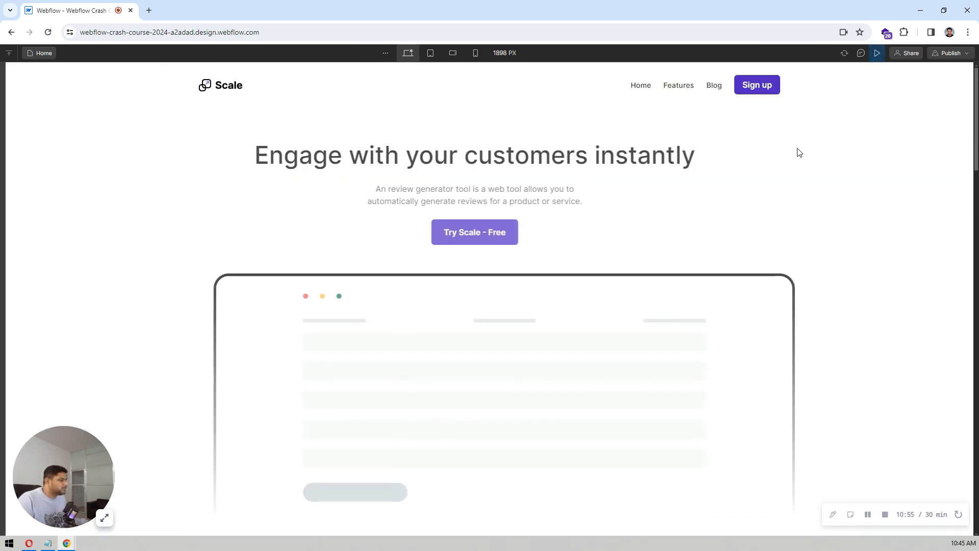
scroll(798, 152, down, 6)
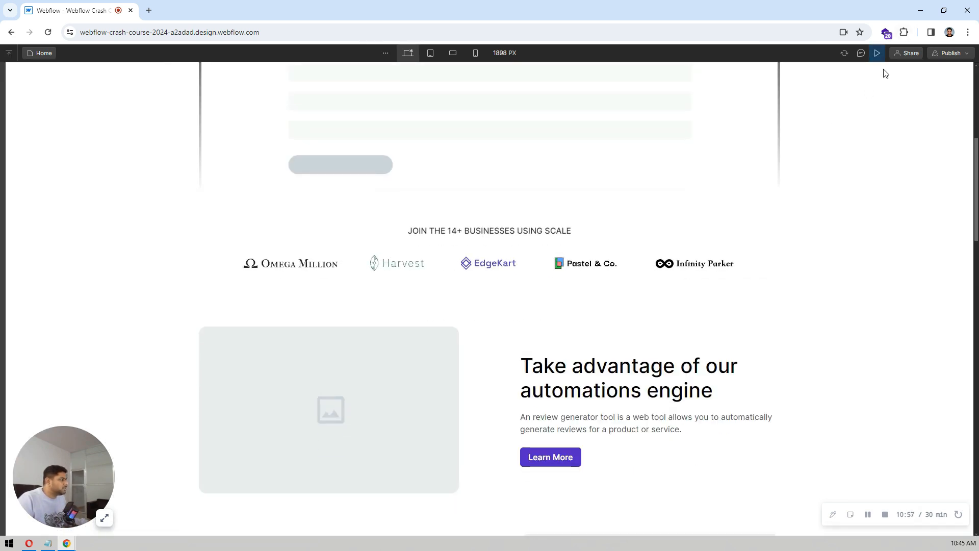
click(878, 53)
- Add a Scroll into view interaction to the first features-grid with Slide in From Left, 10% offset and 100 ms delay
scroll(498, 227, down, 3)
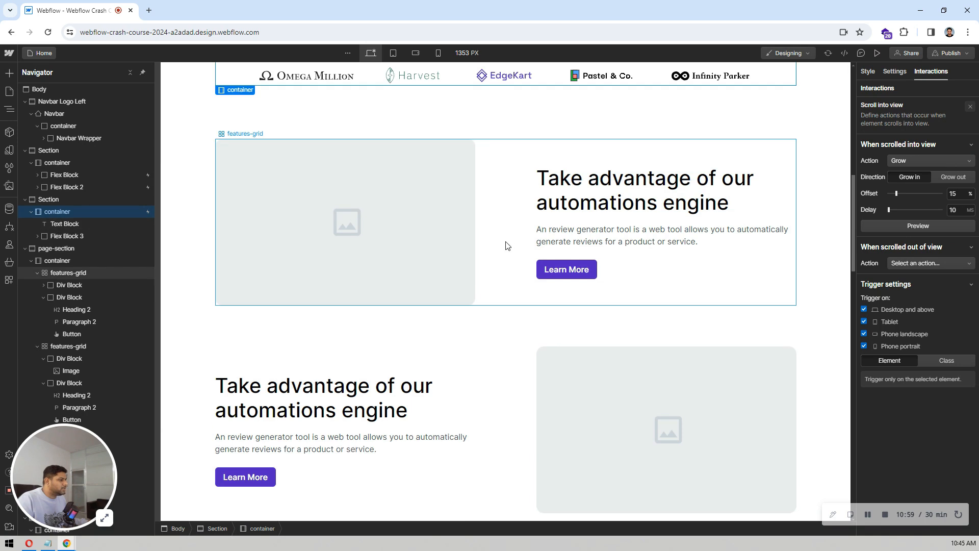
click(507, 245)
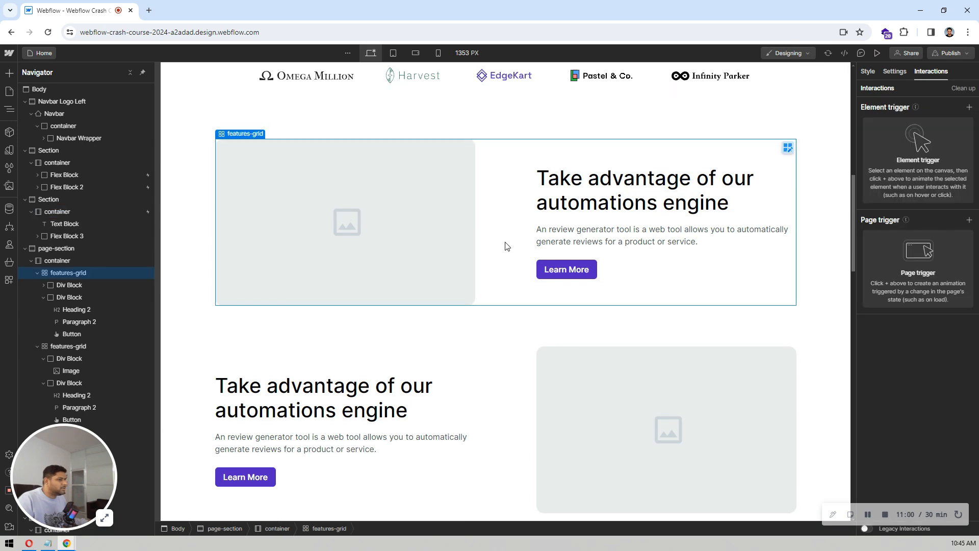
click(968, 107)
click(883, 164)
click(902, 161)
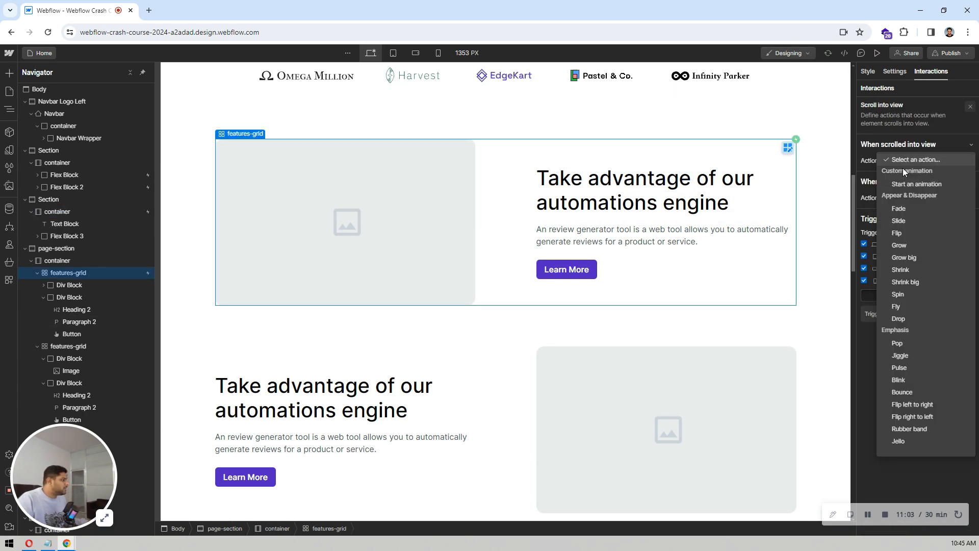
click(901, 223)
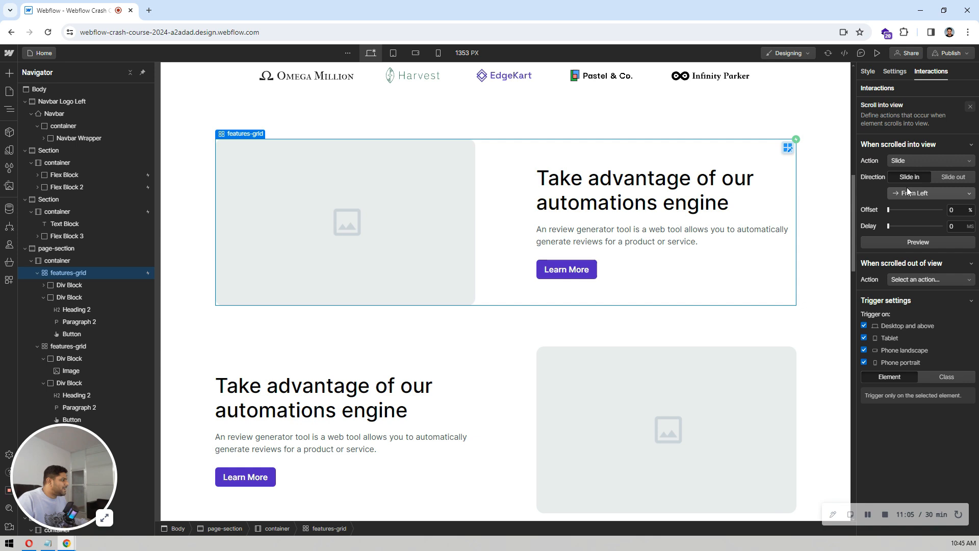
click(906, 241)
click(961, 213)
text(1)
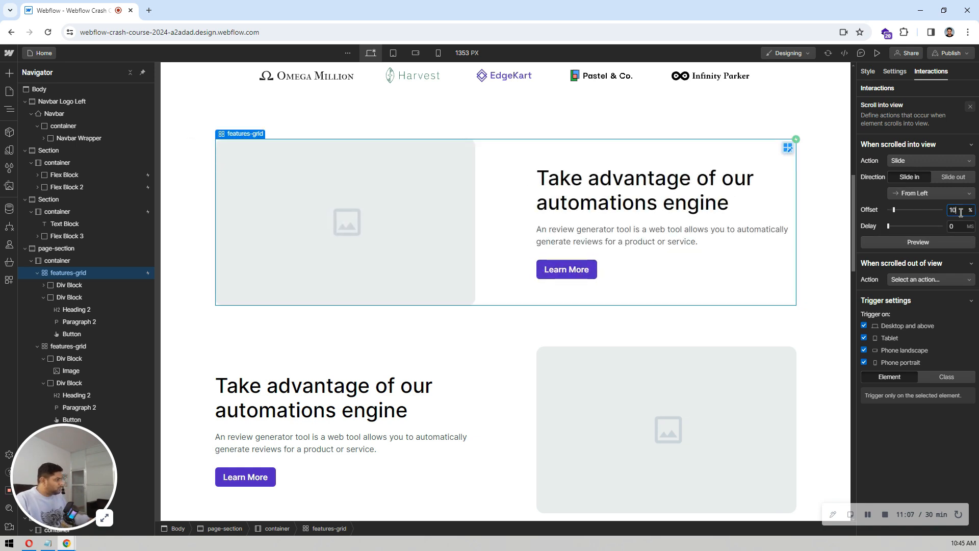
text(0)
text(100)
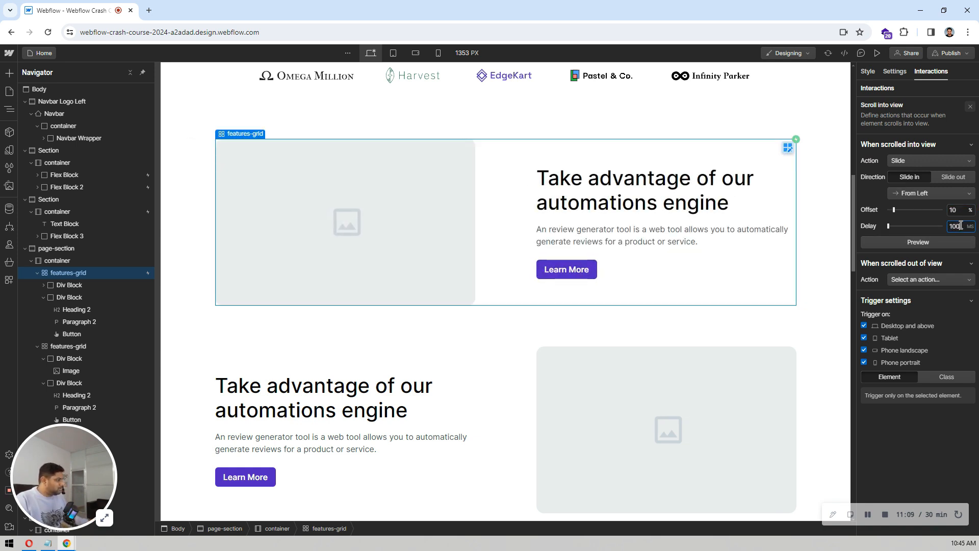
- Add a Scroll into view interaction to the second features-grid with Slide in From Right, 10% offset and 100 ms delay
click(536, 369)
click(967, 108)
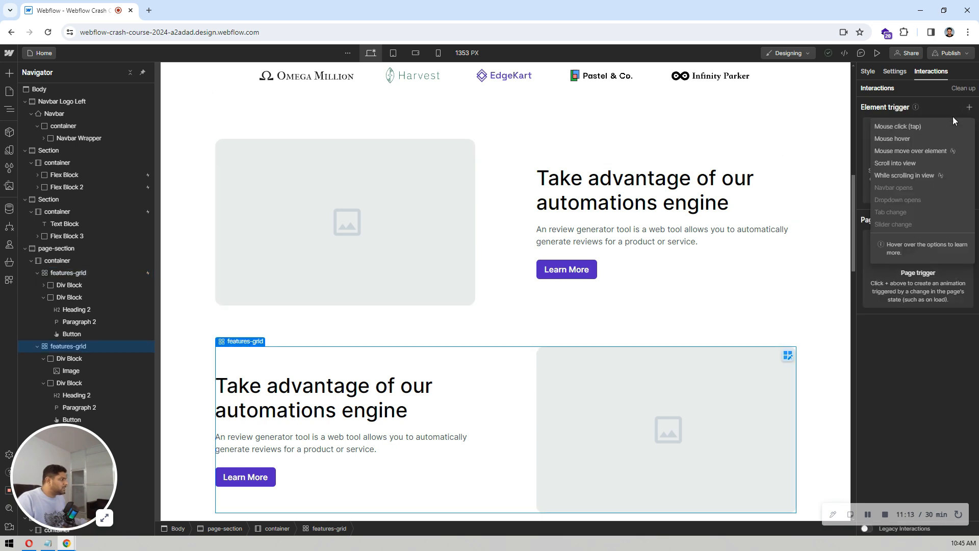
click(890, 162)
click(905, 159)
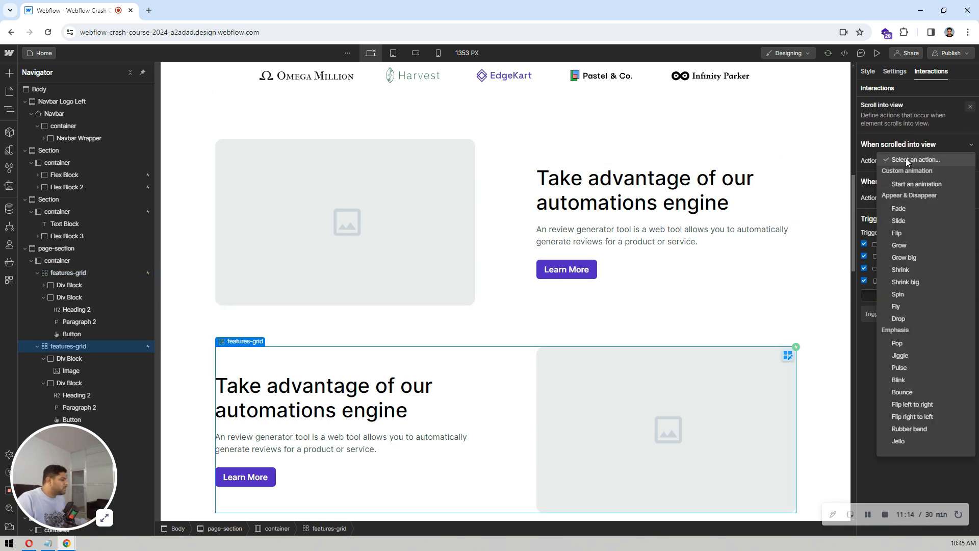
click(899, 221)
click(908, 192)
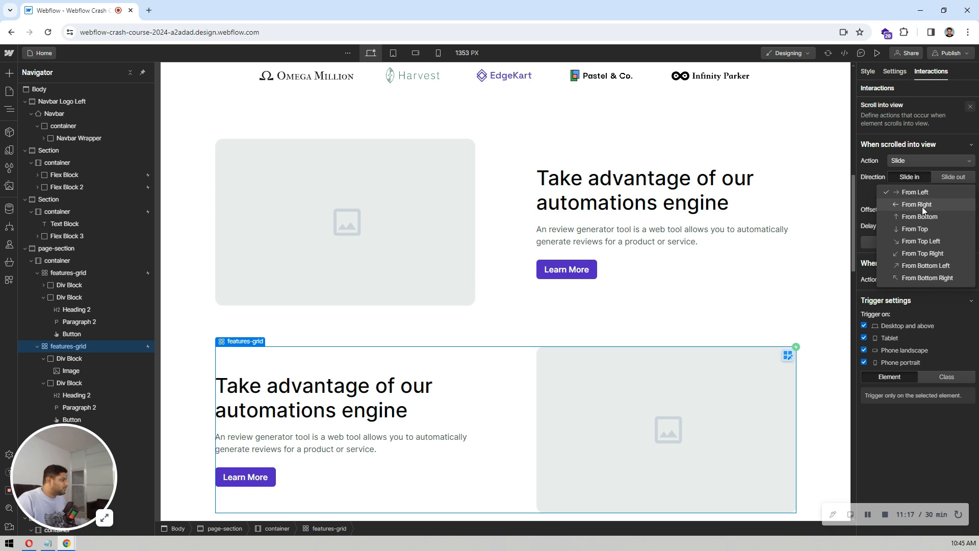
click(921, 206)
click(957, 209)
text(10)
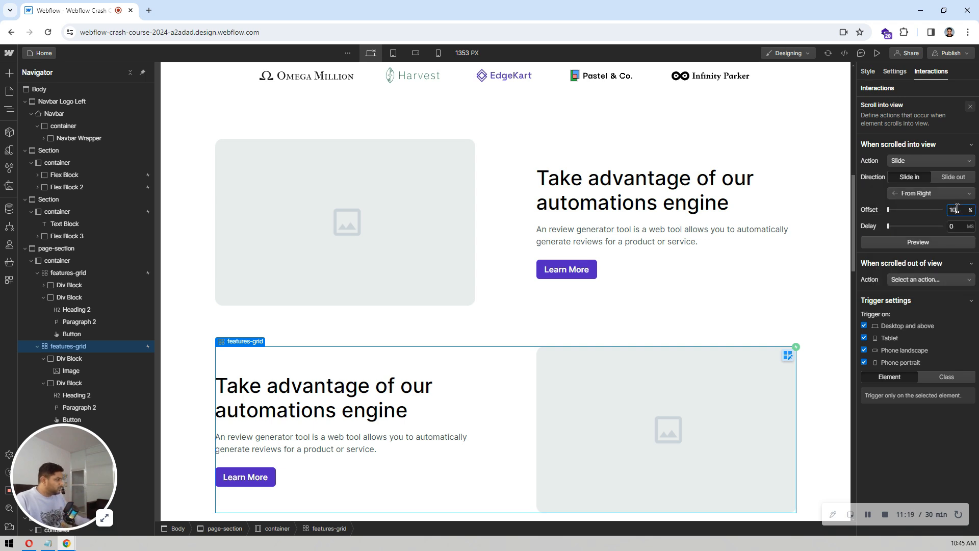
click(959, 226)
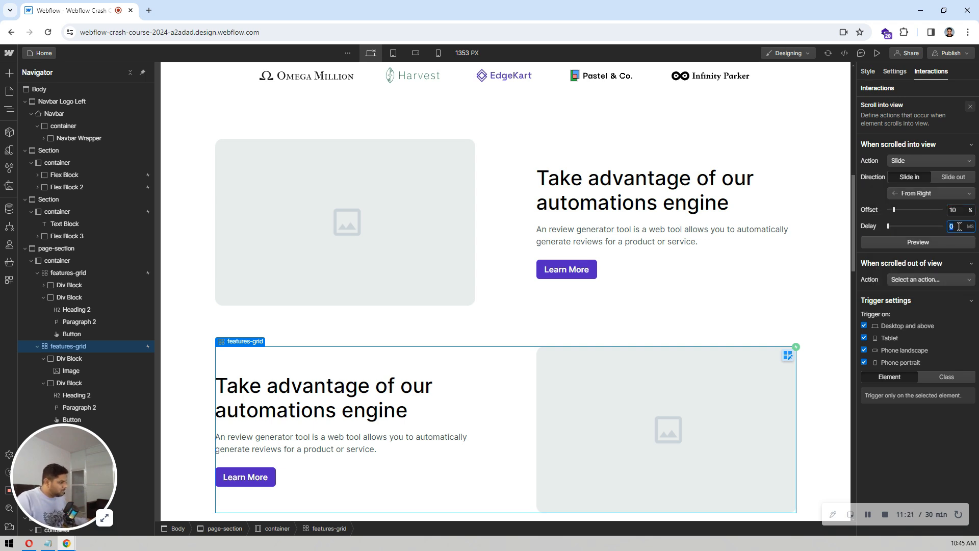
text(100)
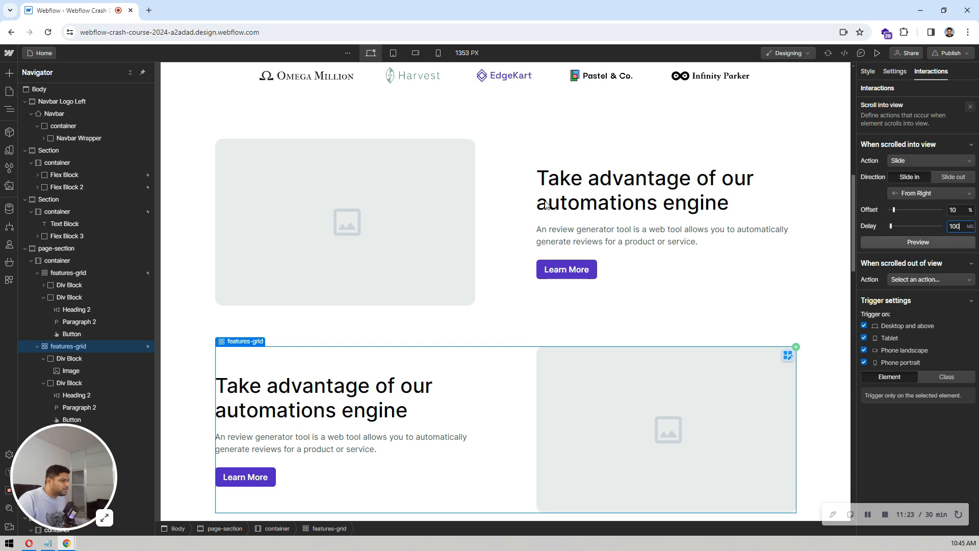
- Add a Scroll into view interaction to the third features-grid with Slide in From Left, 10% offset and 100 ms delay
scroll(533, 204, down, 5)
click(630, 314)
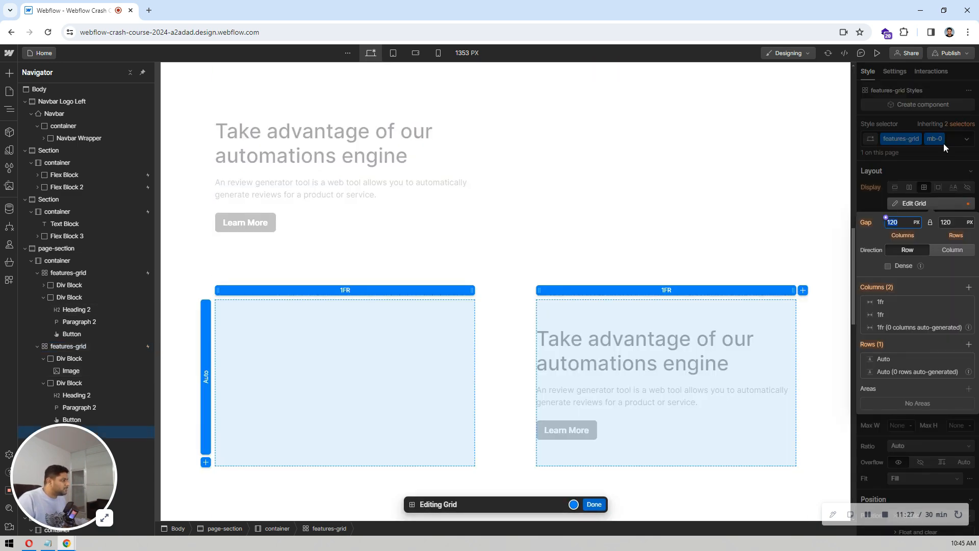
click(642, 215)
scroll(555, 197, down, 2)
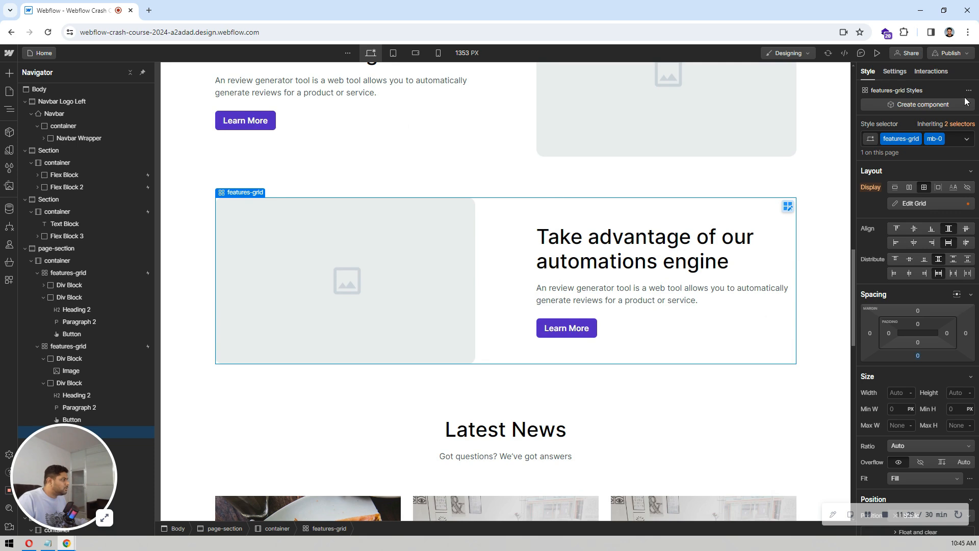
click(933, 72)
click(968, 107)
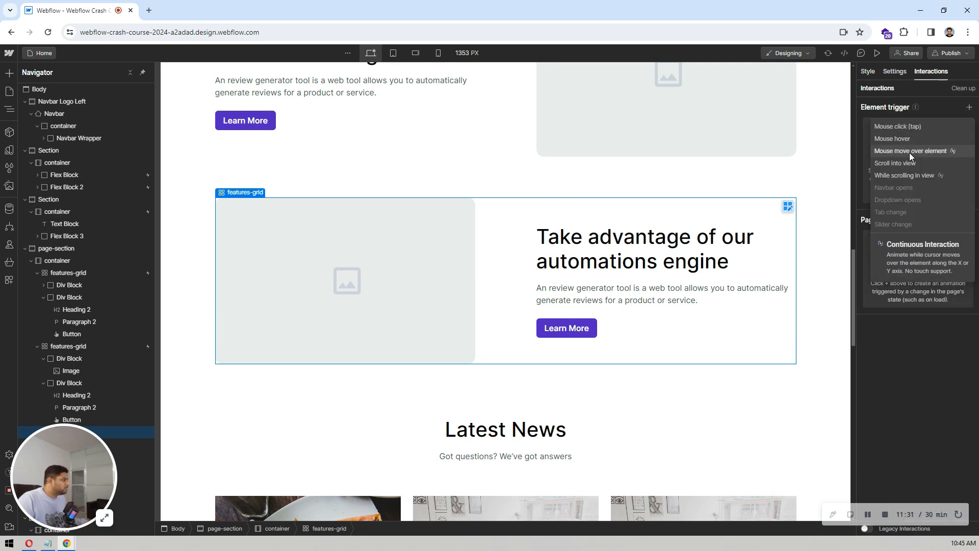
click(899, 161)
click(909, 162)
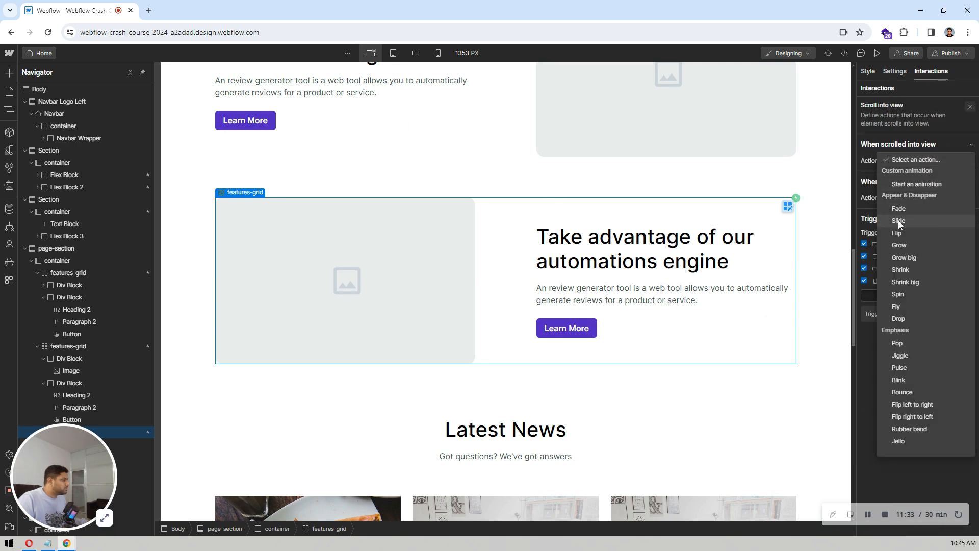
click(898, 221)
click(905, 191)
click(913, 197)
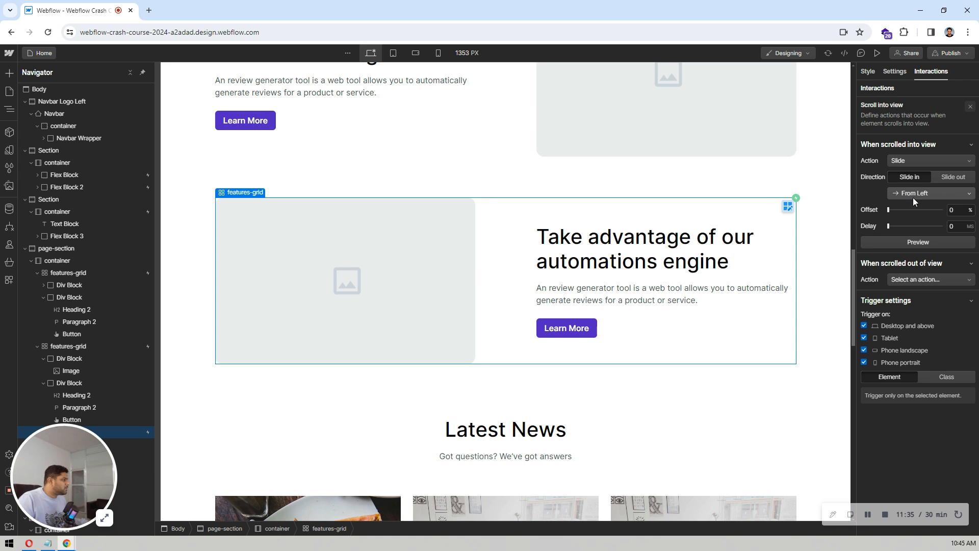
click(951, 210)
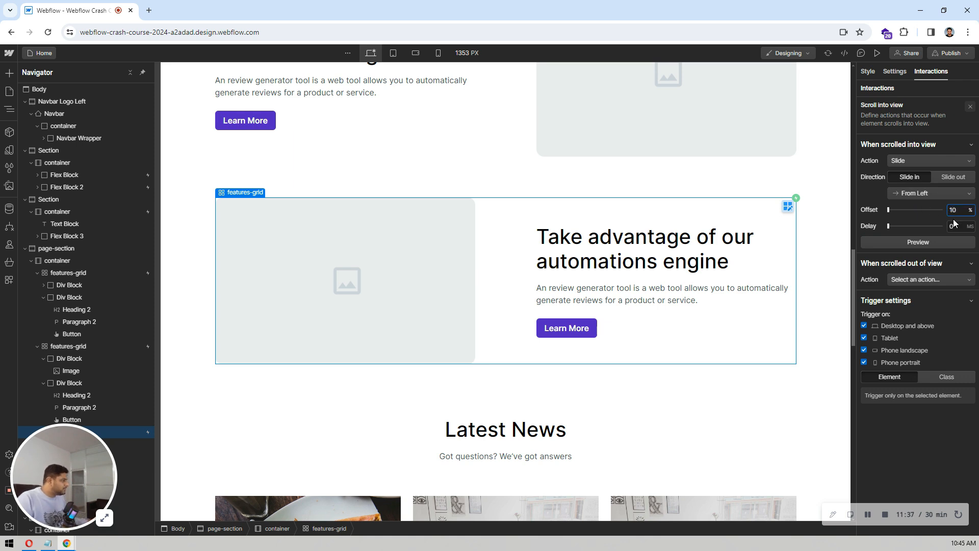
click(954, 226)
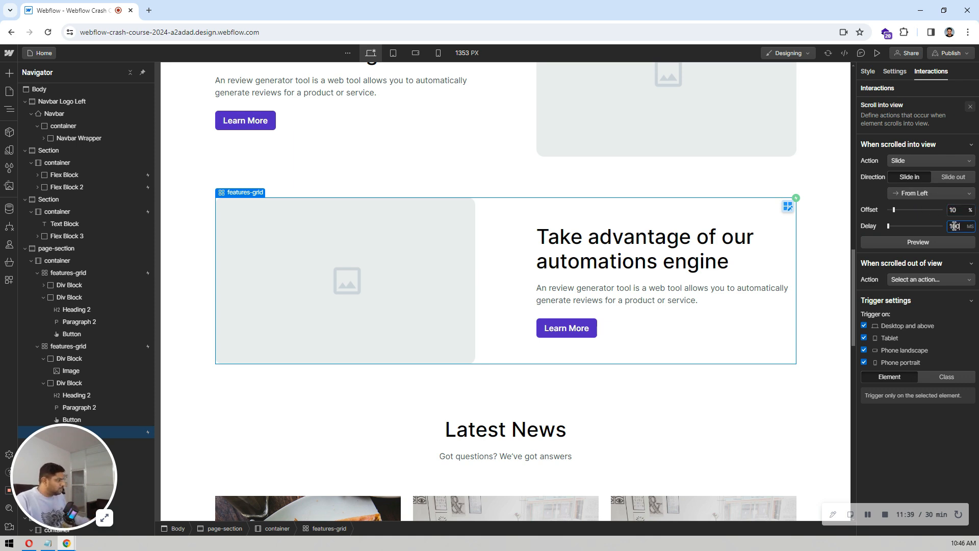
- Preview the page from the business logos down to Latest News to check the features-grid animations, and return to editing
scroll(709, 246, up, 12)
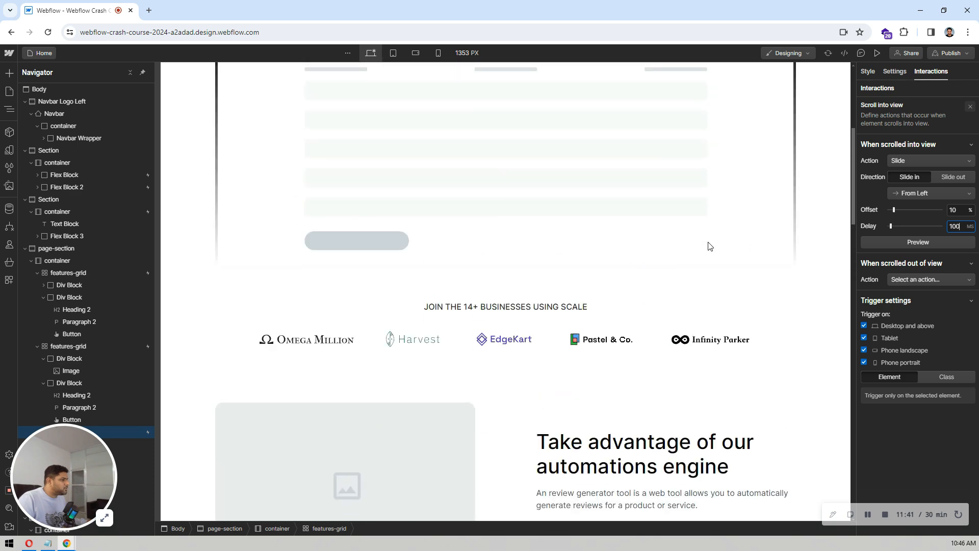
click(876, 53)
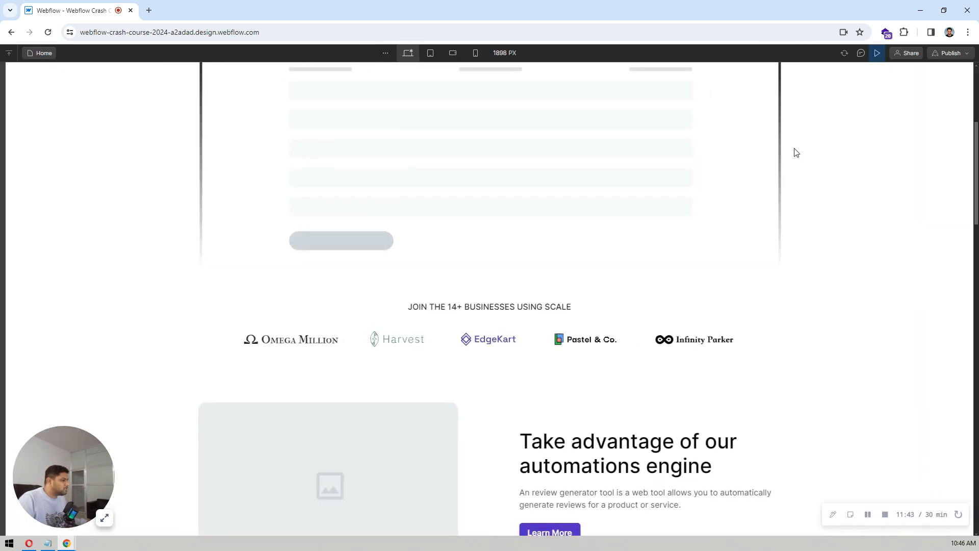
scroll(796, 151, down, 6)
scroll(796, 152, down, 10)
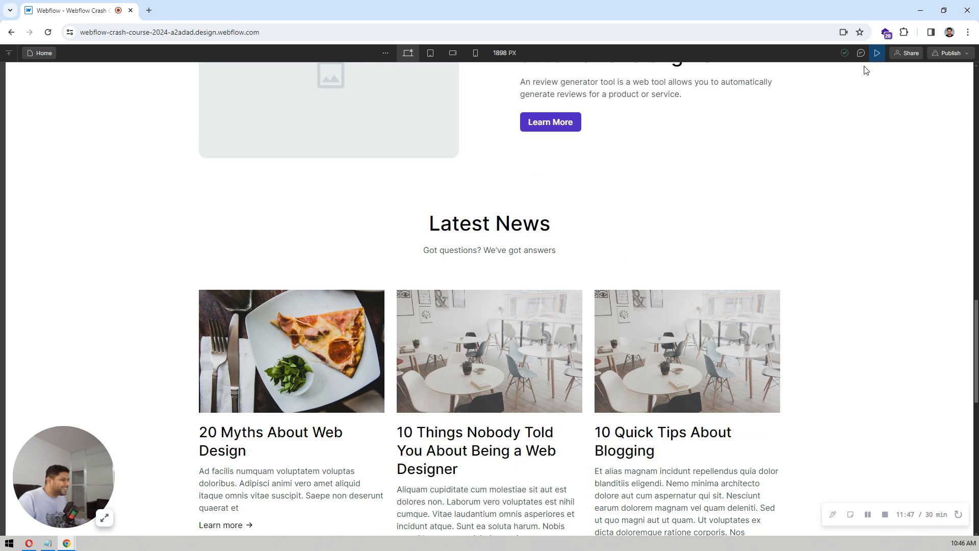
click(876, 53)
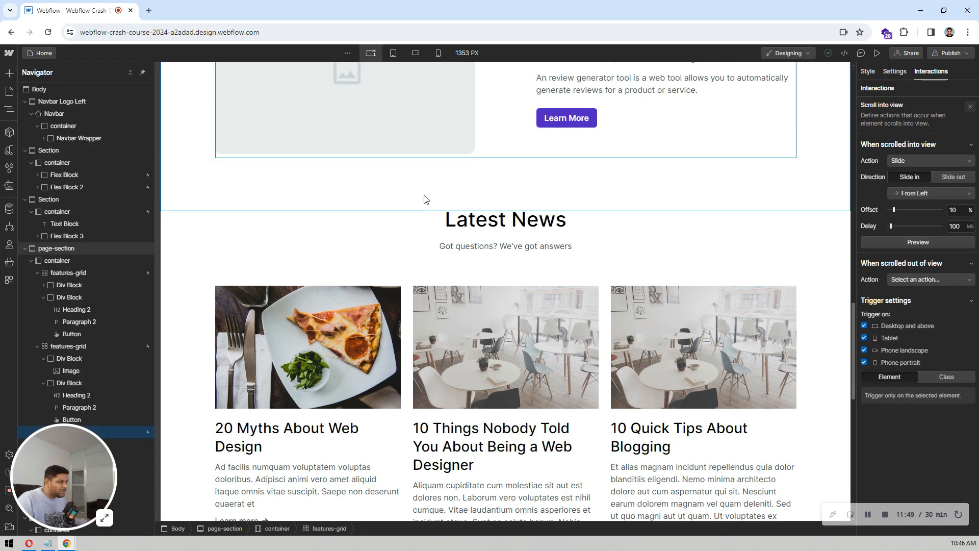
- Add a Scroll into view interaction to Flex Block 4, which holds the Latest News heading
scroll(426, 200, down, 1)
click(308, 187)
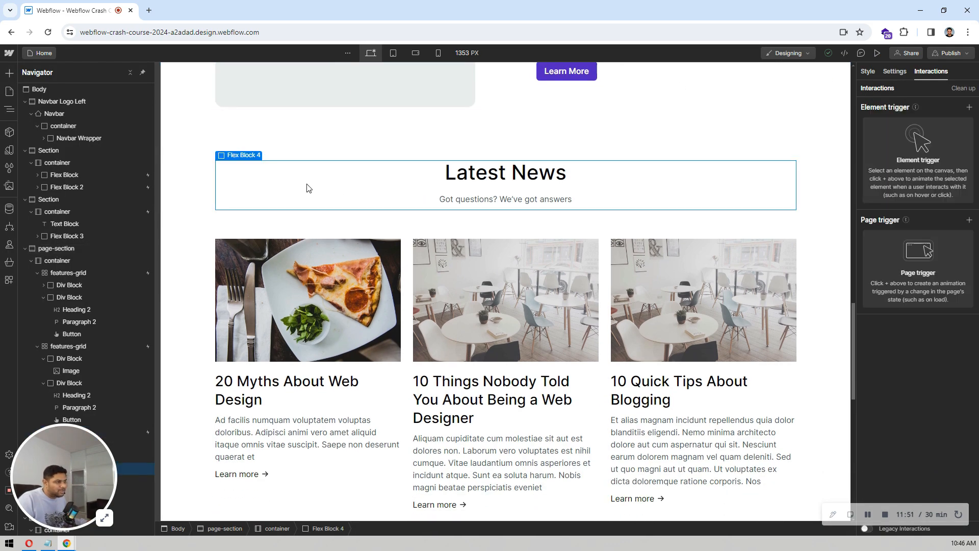
click(969, 107)
click(911, 161)
- Try a Slide in From Bottom action for the Latest News heading block's scroll interaction
click(907, 162)
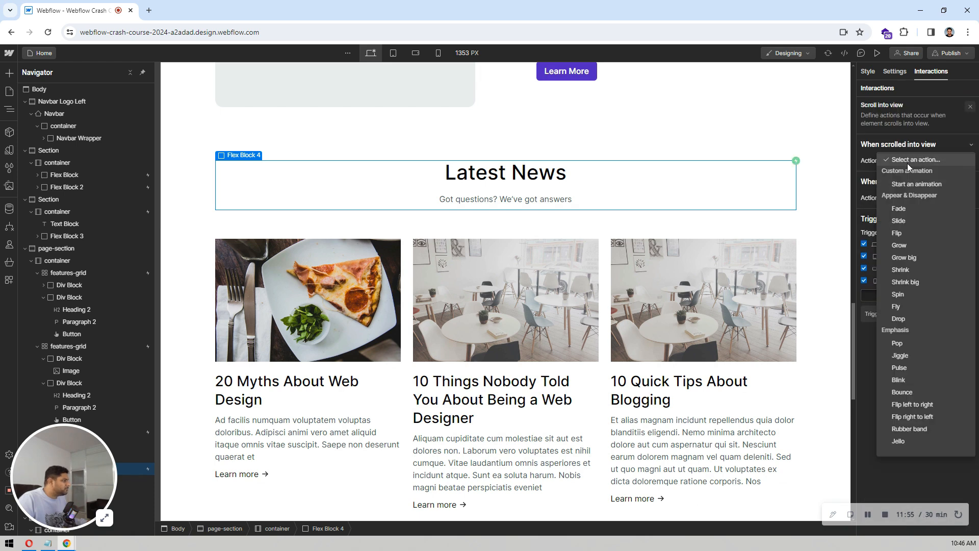
click(903, 221)
click(909, 194)
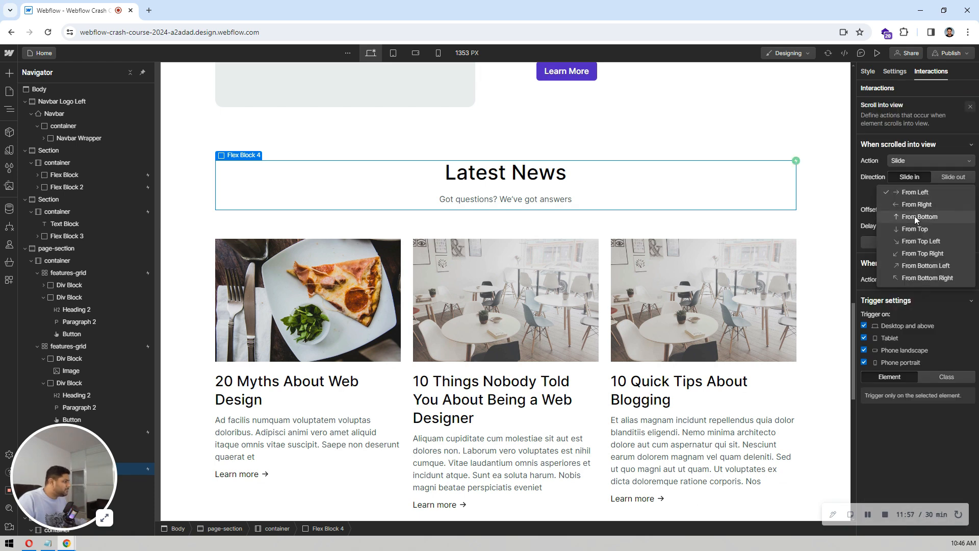
click(914, 216)
click(919, 192)
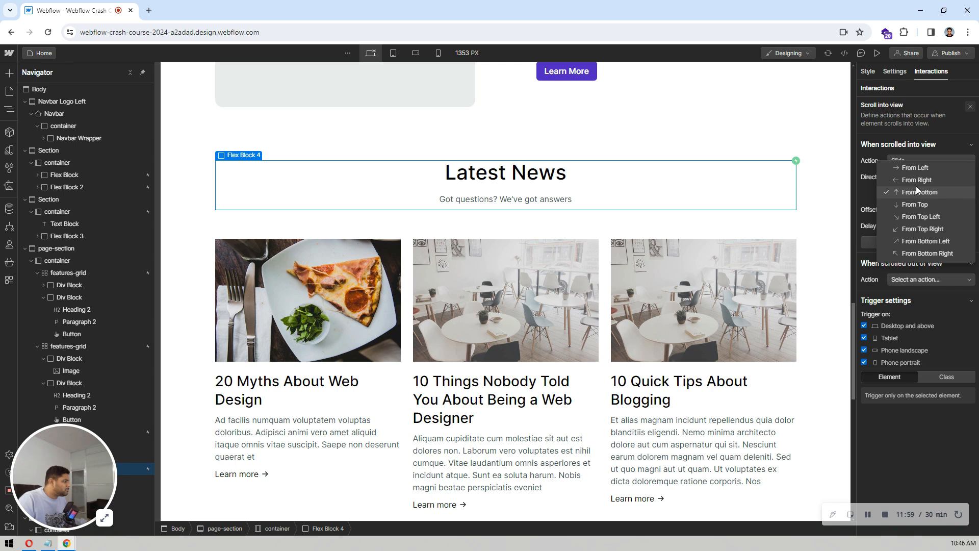
click(920, 145)
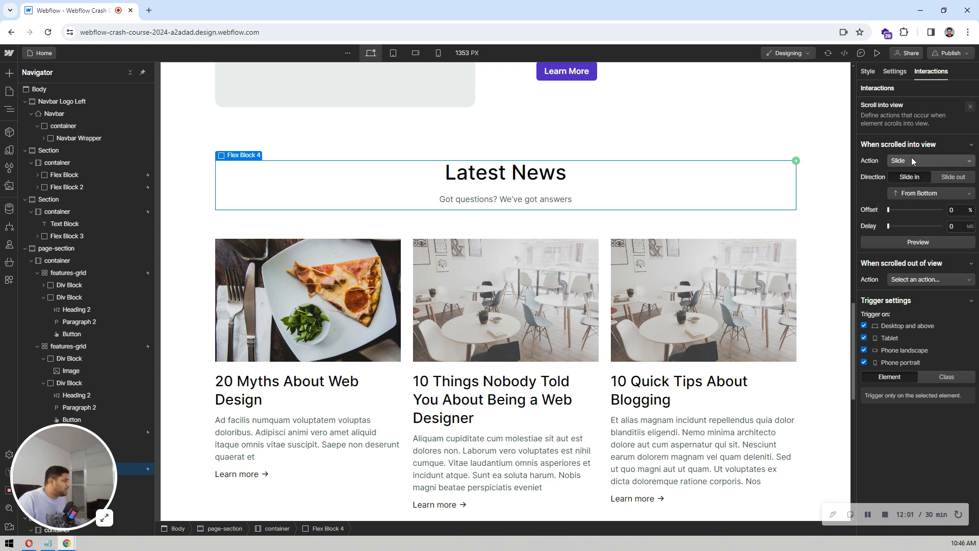
- Set the Latest News heading block's action to Fade in with 10% offset and 100 ms delay, and preview it
click(911, 160)
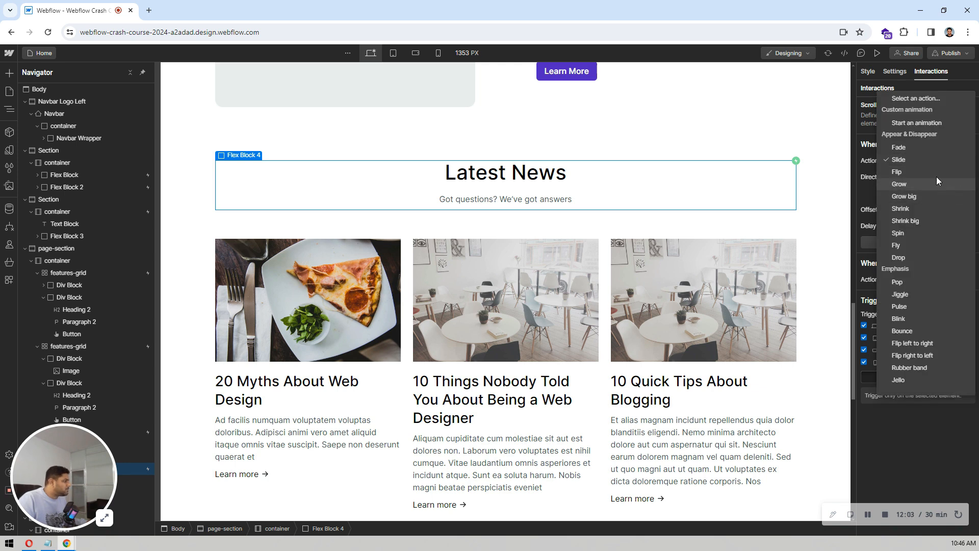
click(910, 148)
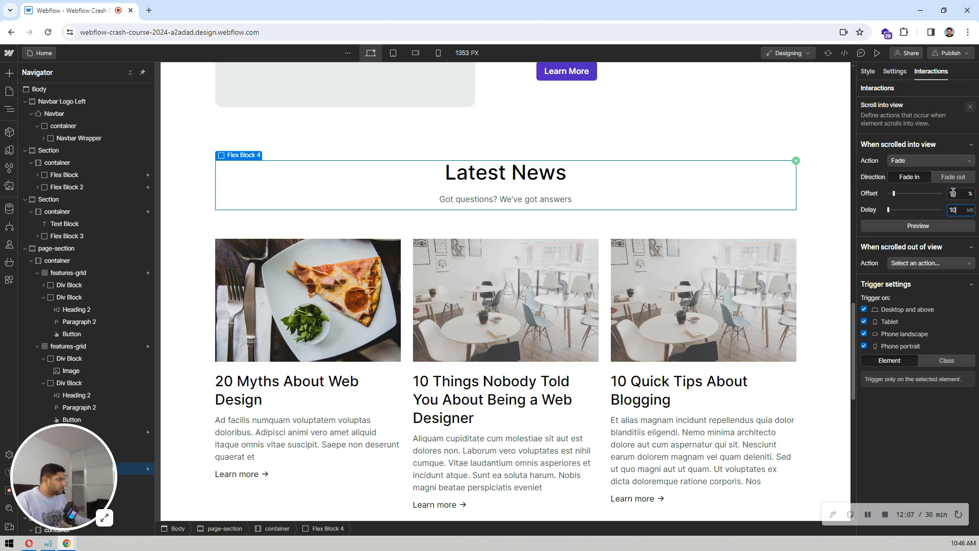
click(912, 225)
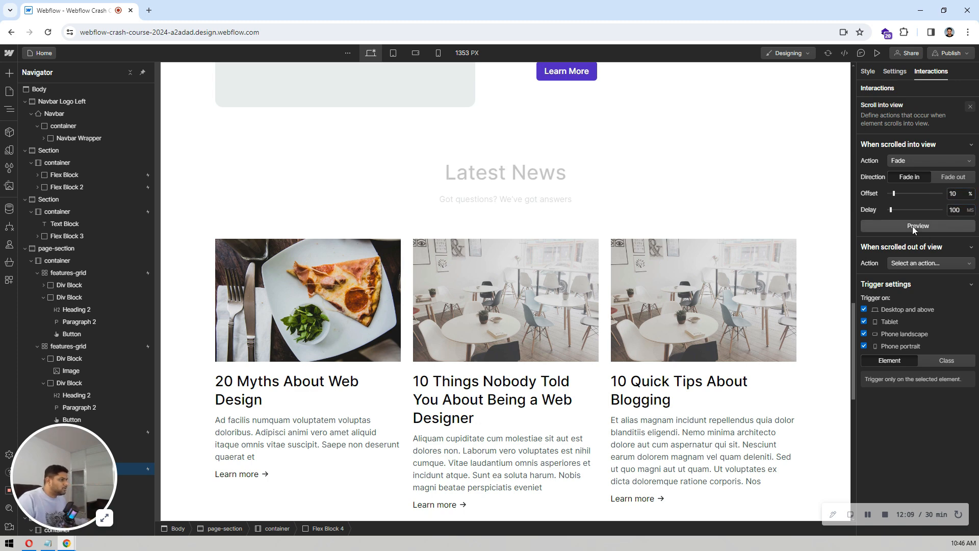
scroll(345, 204, down, 2)
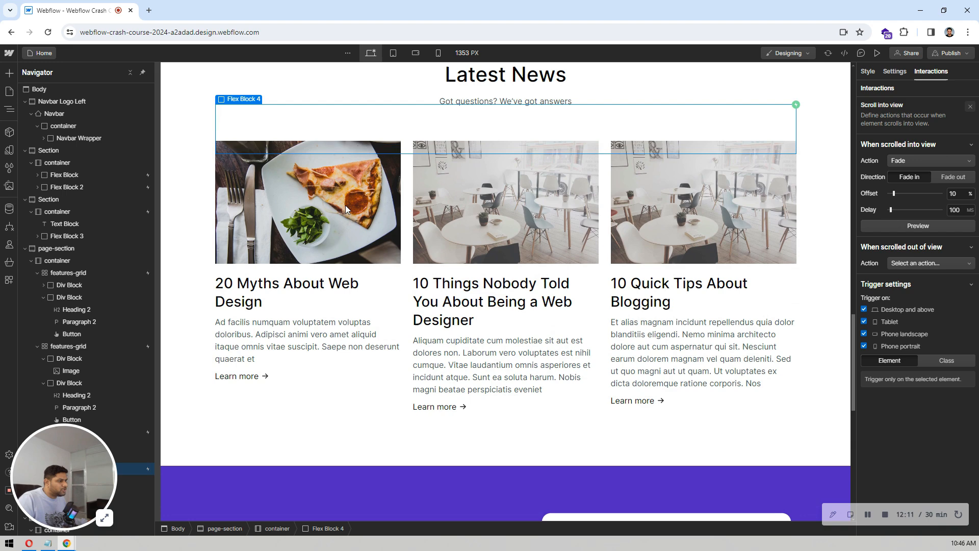
- Add a Scroll into view interaction to the Collection List Wrapper that holds the Latest News posts
click(363, 274)
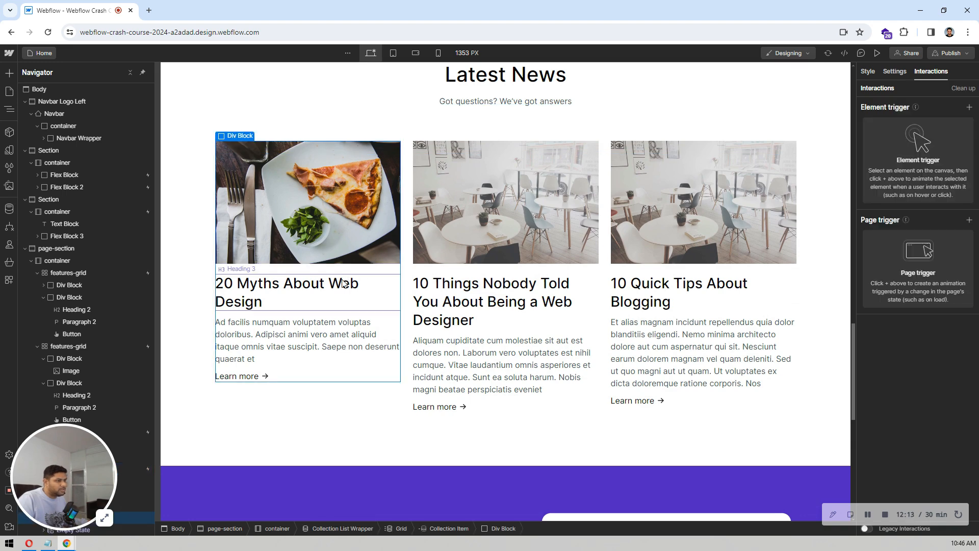
scroll(79, 286, down, 4)
click(78, 285)
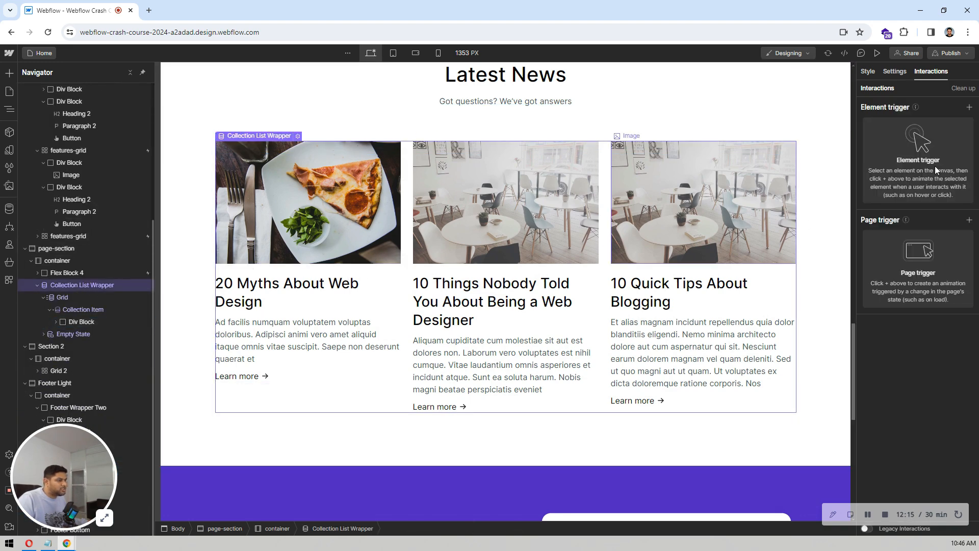
click(969, 108)
click(901, 163)
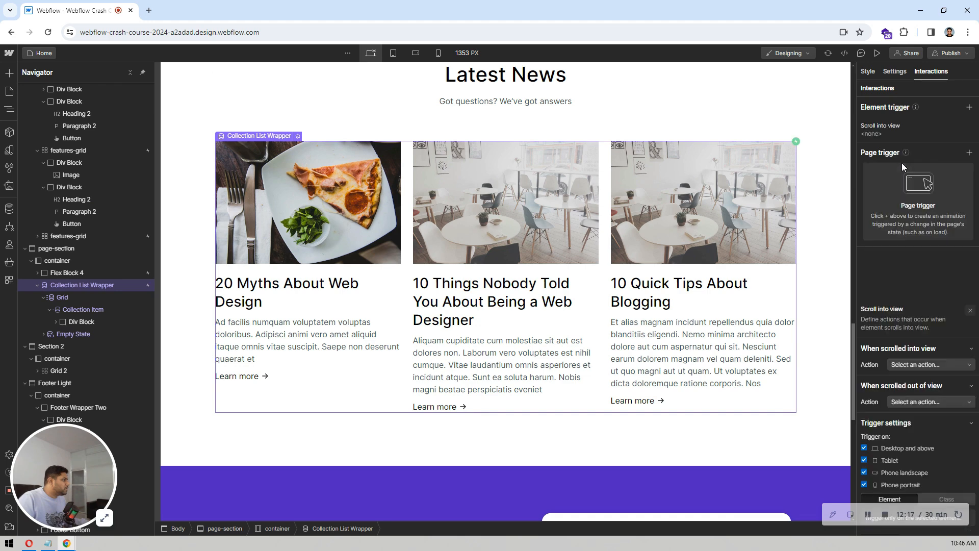
- Set the news collection list's scrolled-into-view action to Slide in From Bottom with 10% offset and 100 ms delay, and preview it
click(912, 161)
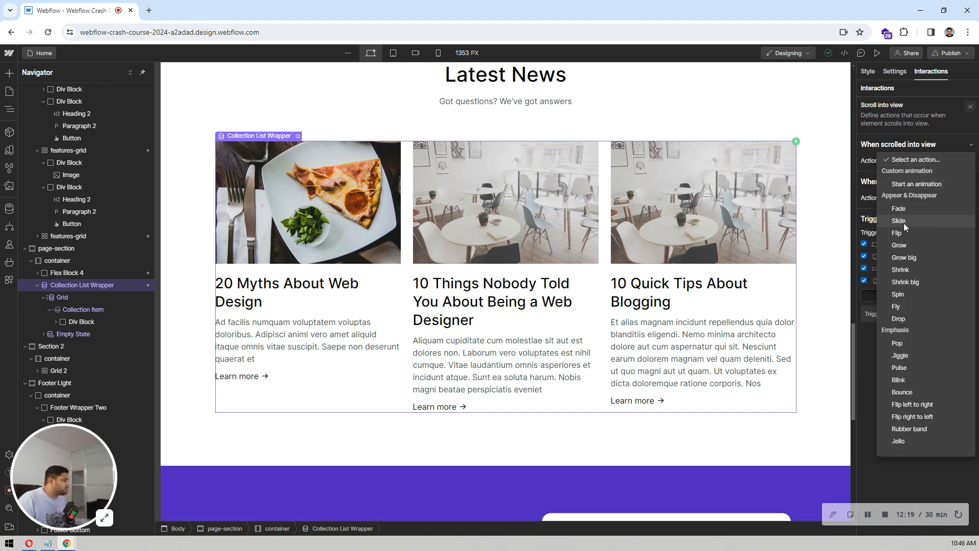
click(903, 222)
click(905, 193)
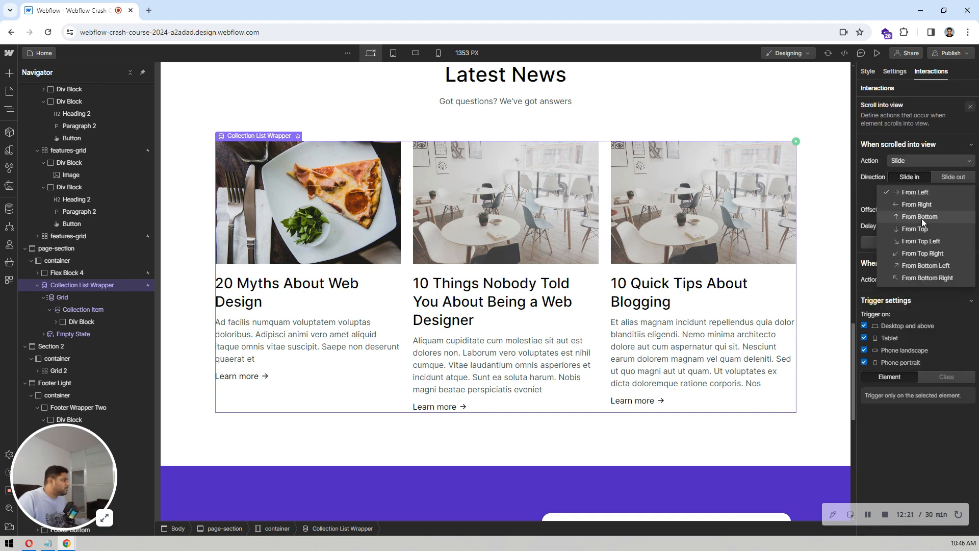
click(921, 218)
click(938, 240)
click(955, 210)
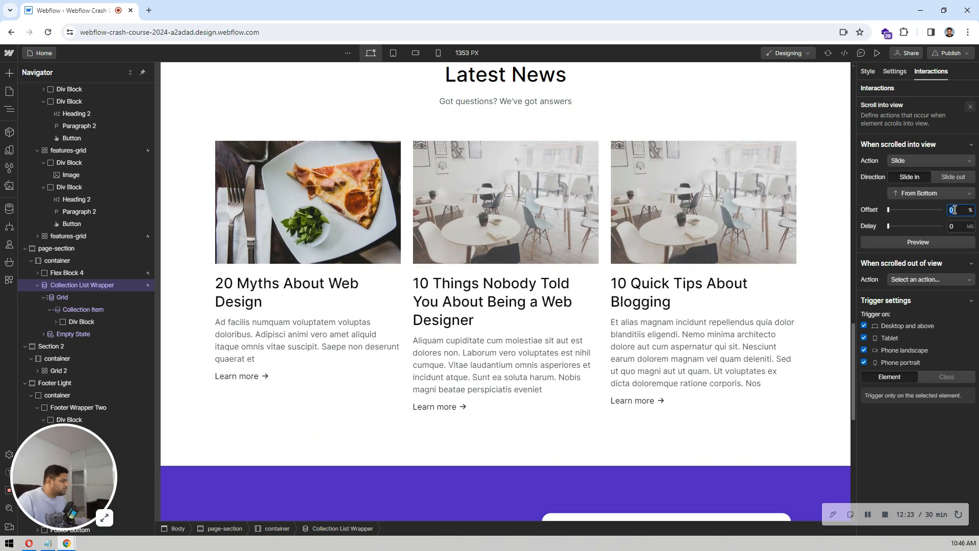
text(100)
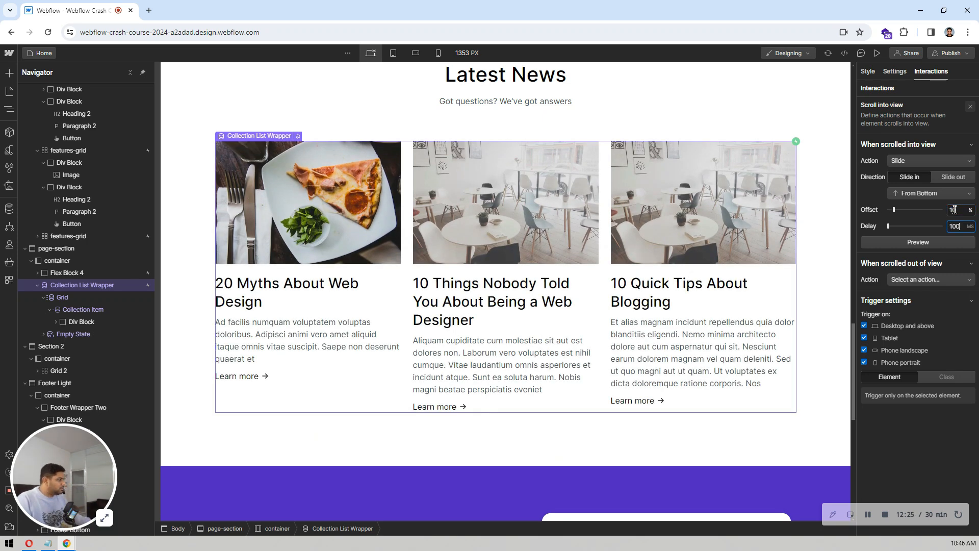
click(918, 243)
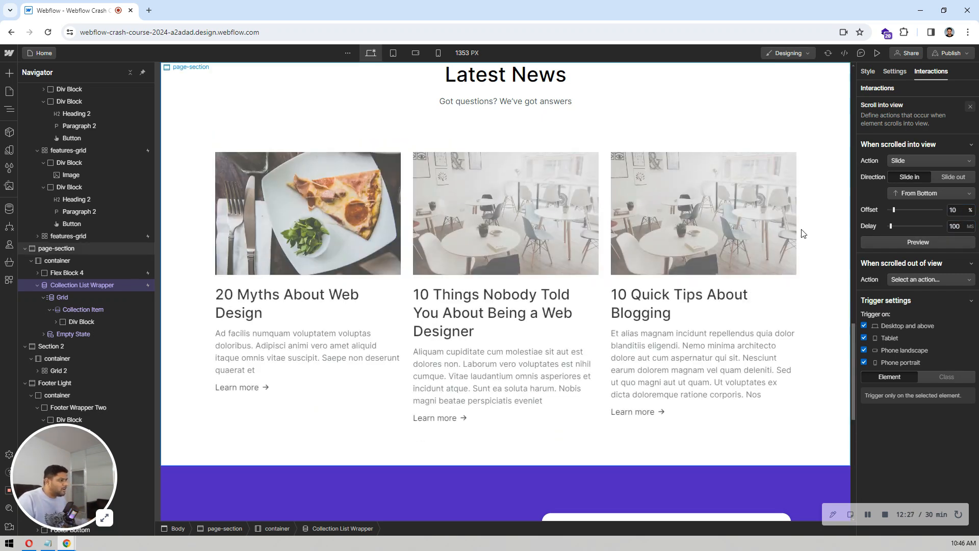
- Add a Scroll into view interaction to the Grid 2 div block containing the Encourage Continuous Improvement text
scroll(446, 251, down, 7)
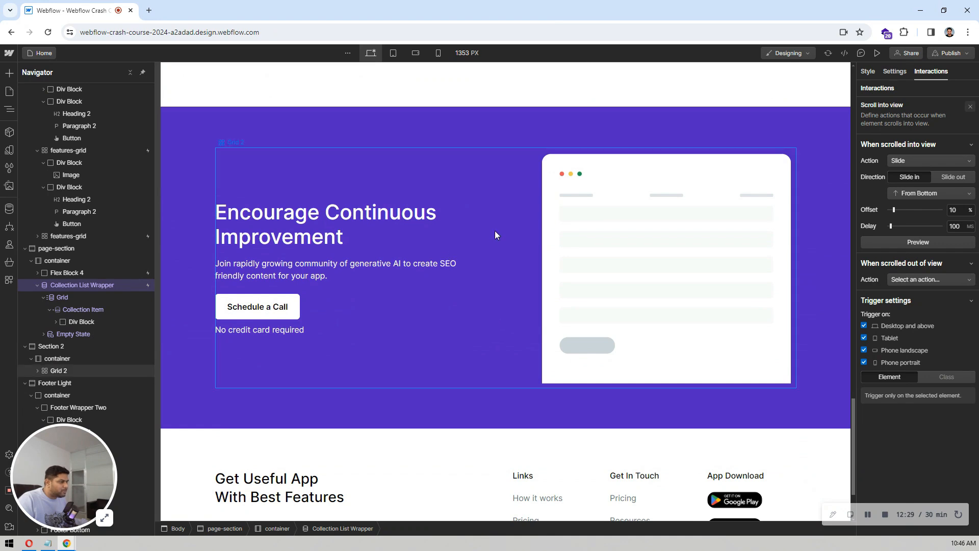
click(308, 252)
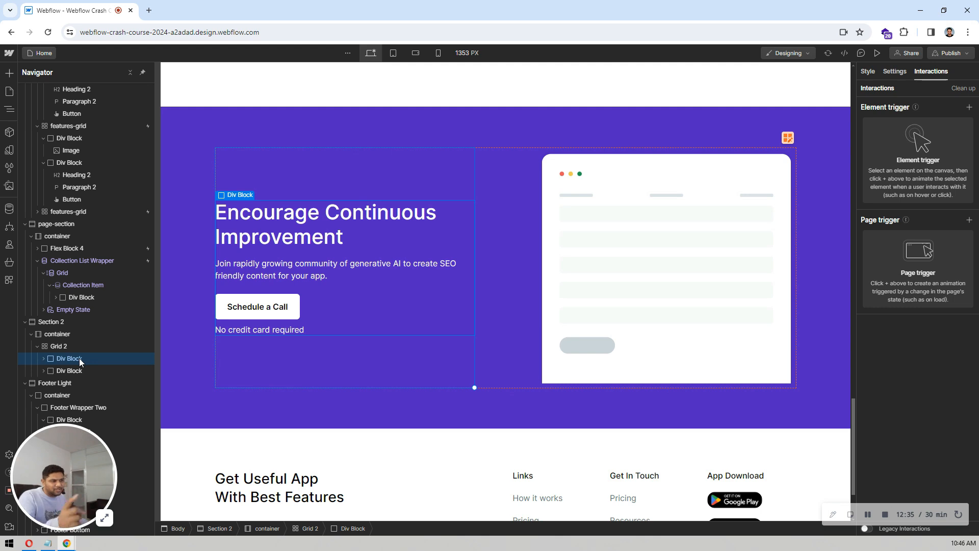
click(968, 107)
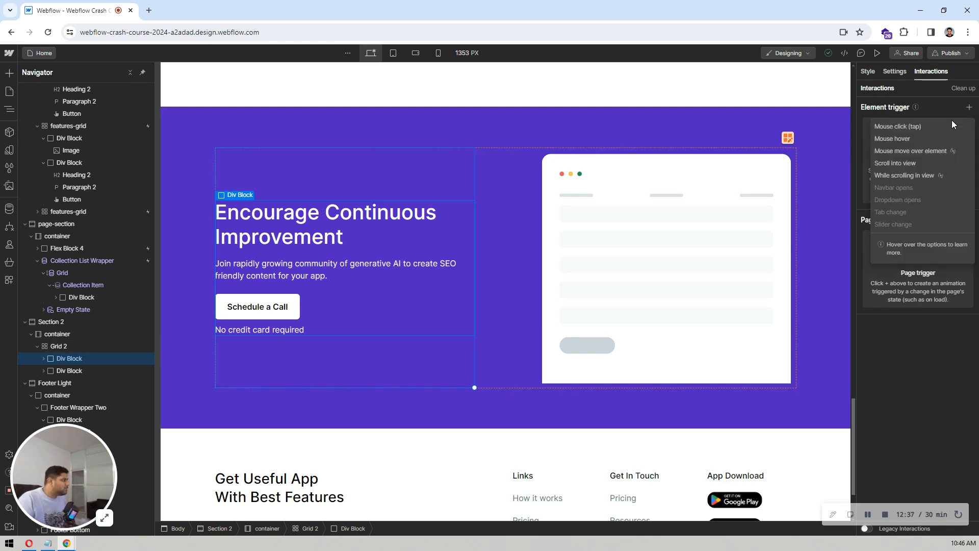
click(887, 163)
- Set the call-to-action text block's scrolled-into-view action to Slide in From Right with 10% offset and 100 ms delay
click(933, 161)
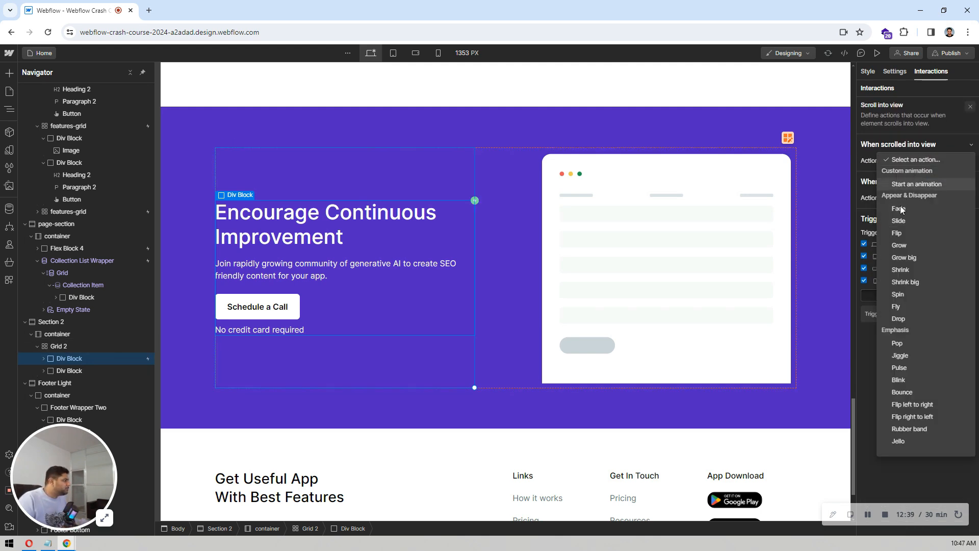
click(898, 223)
click(910, 197)
click(921, 208)
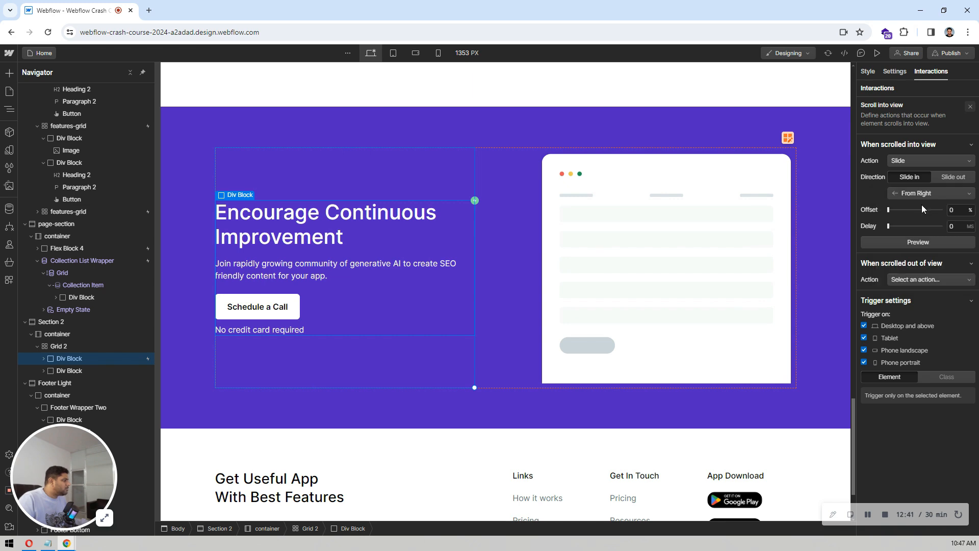
click(959, 207)
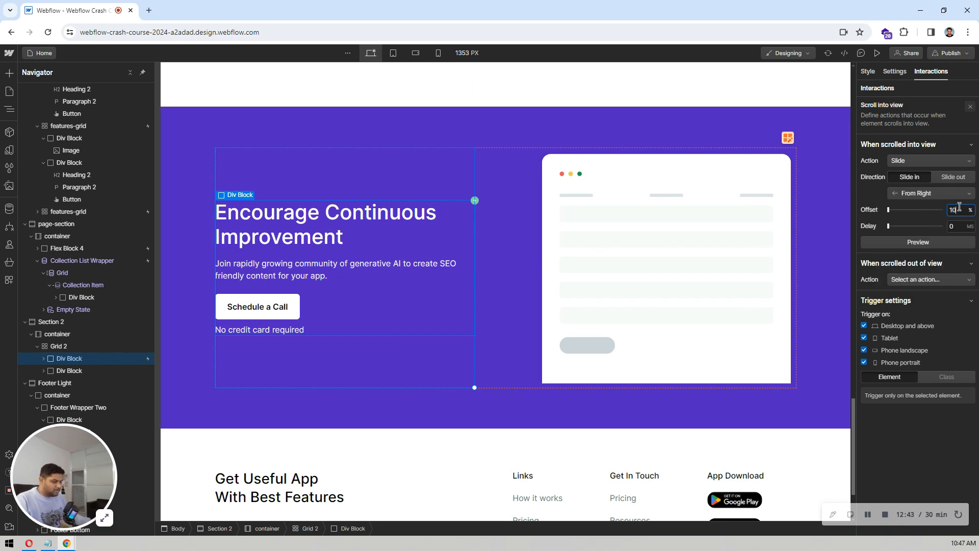
key(Tab)
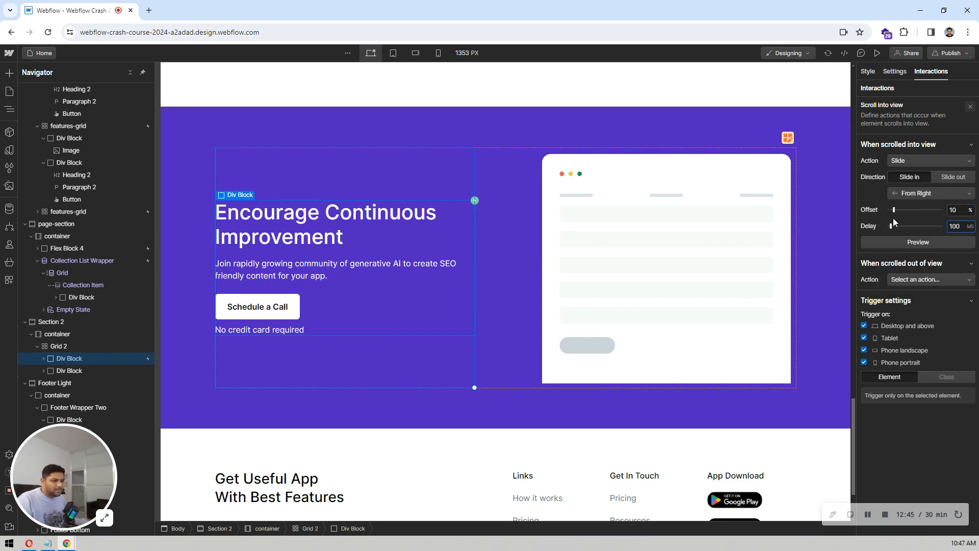
- Give the second Div Block in Grid 2 a Scroll into view interaction that slides in From Left, with 10% offset and 100 ms delay
click(89, 369)
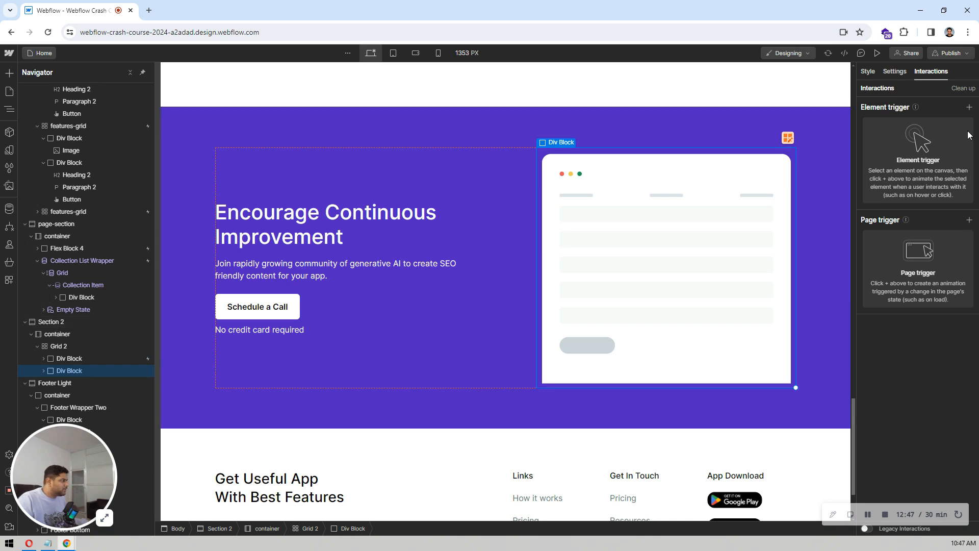
click(969, 107)
click(891, 167)
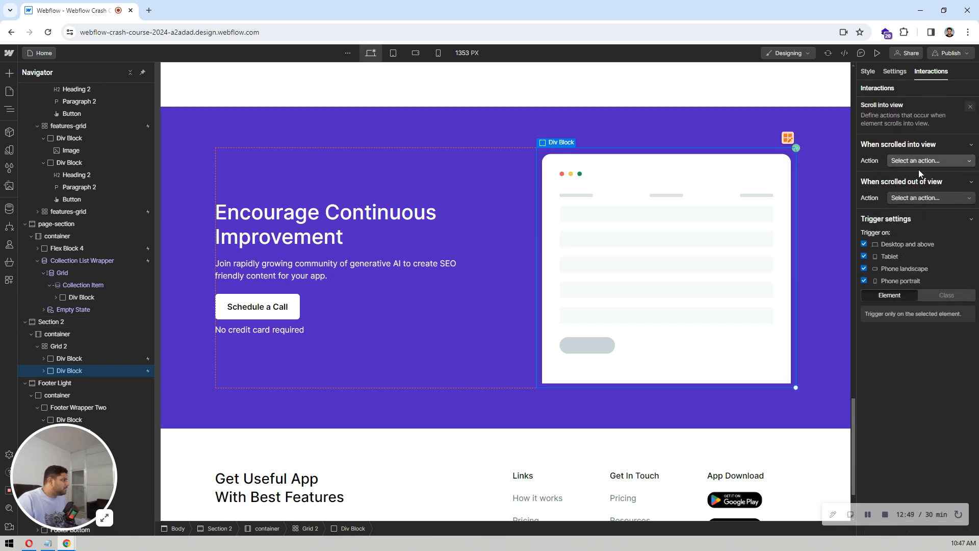
click(923, 160)
click(901, 221)
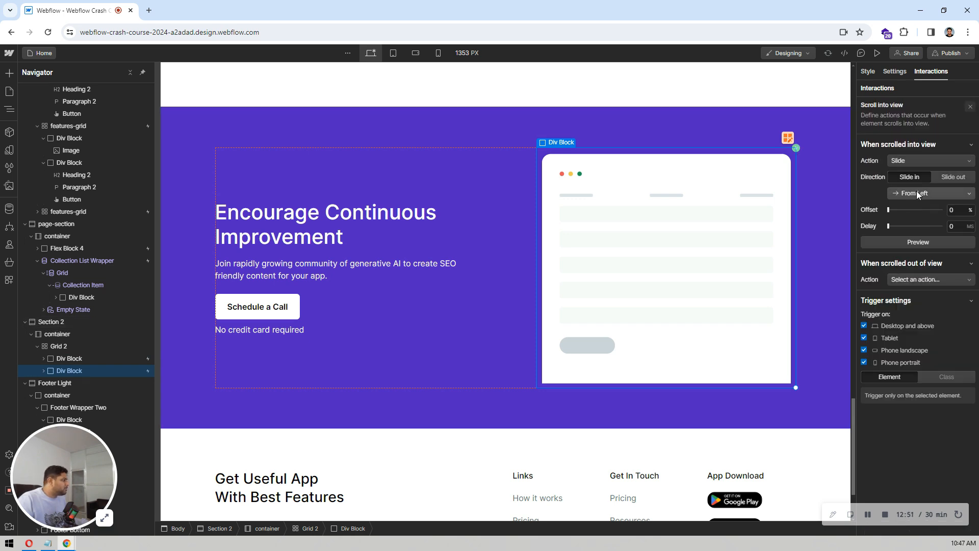
click(961, 209)
text(10)
key(Tab)
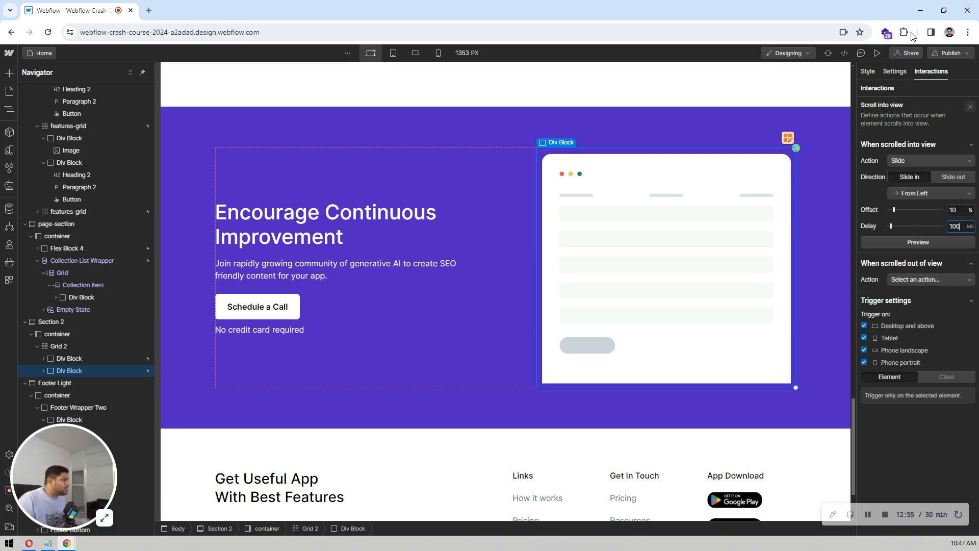
- Preview the Encourage Continuous Improvement section several times to check both slide-in animations, and return to editing
click(877, 53)
click(877, 53)
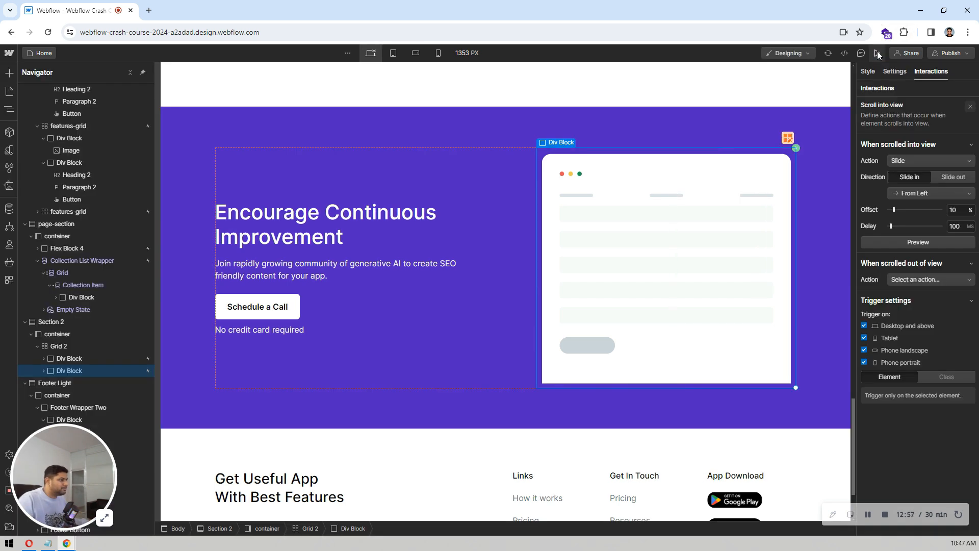
click(877, 53)
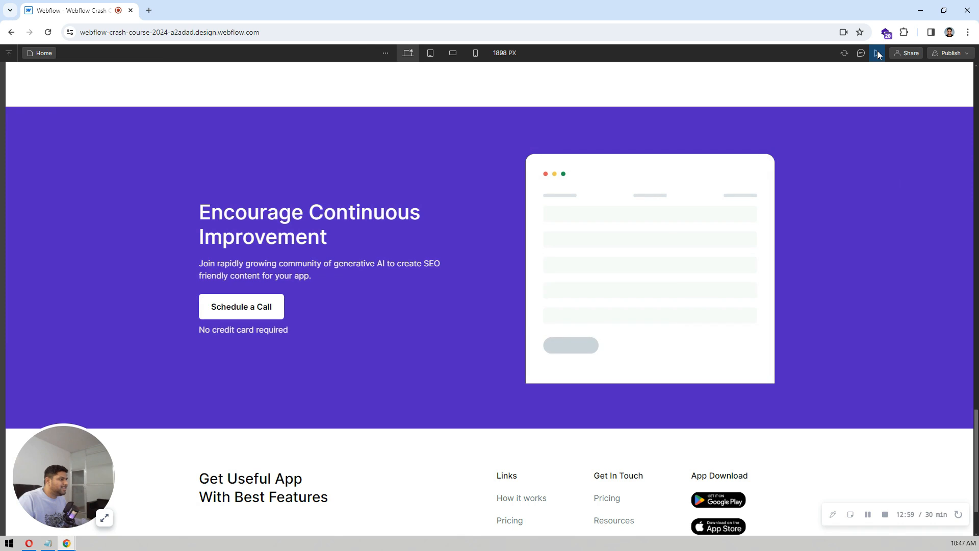
click(877, 53)
click(877, 53)
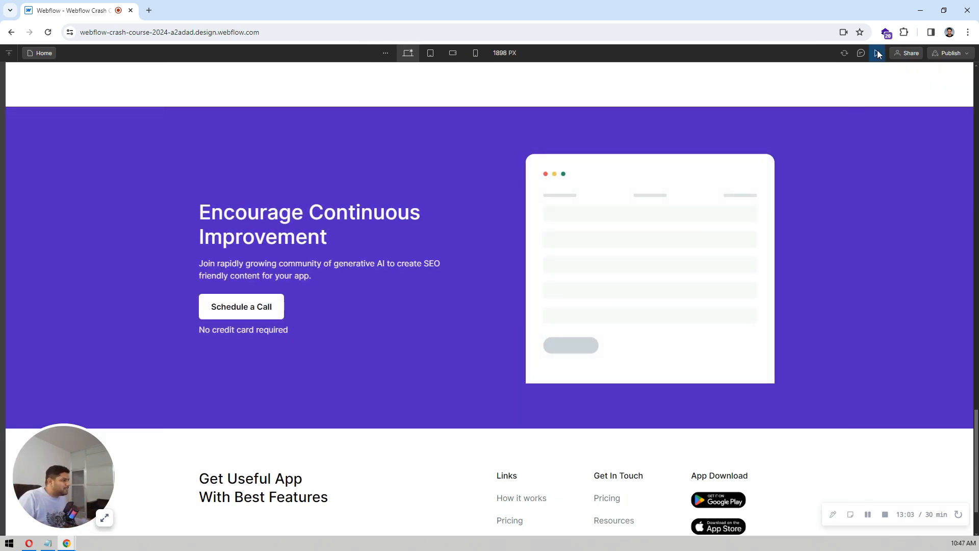
click(877, 53)
click(877, 53)
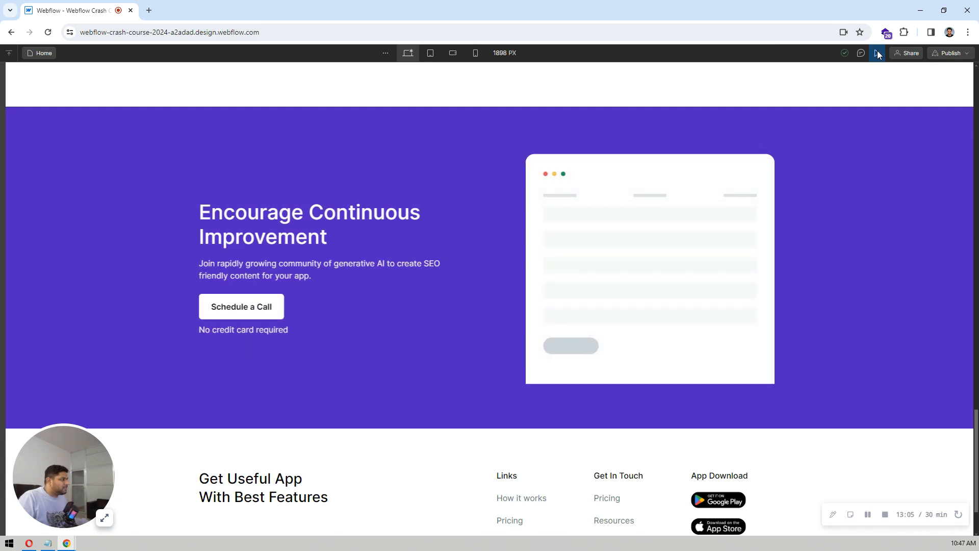
click(877, 53)
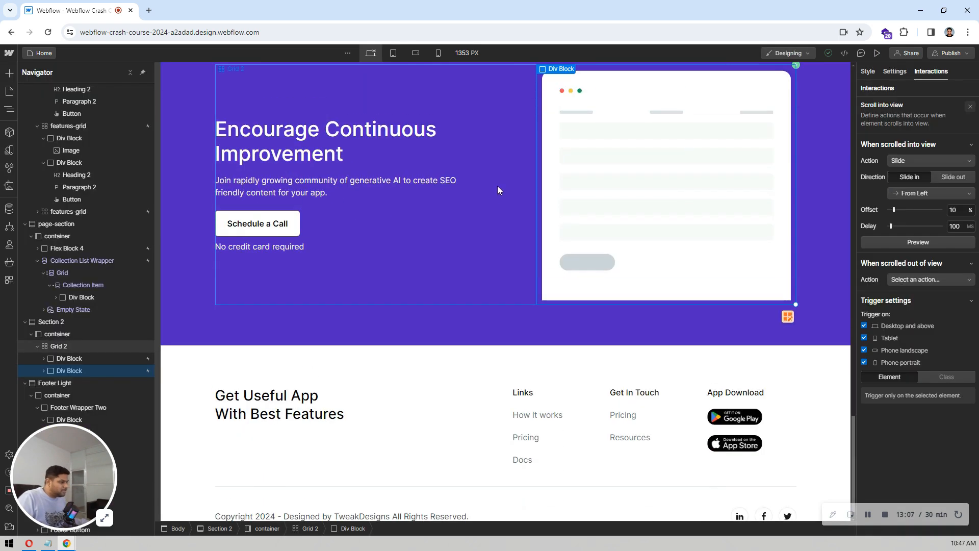
click(489, 448)
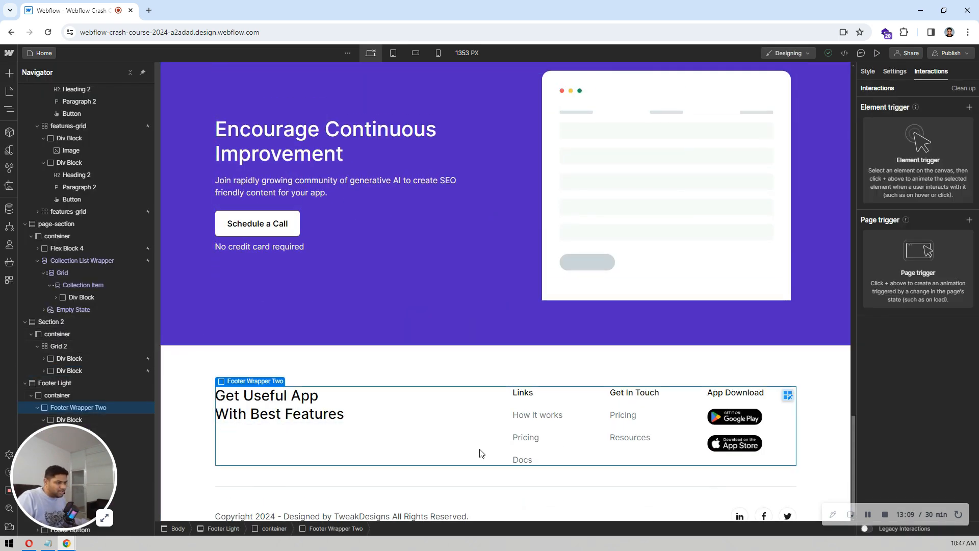
double_click(408, 396)
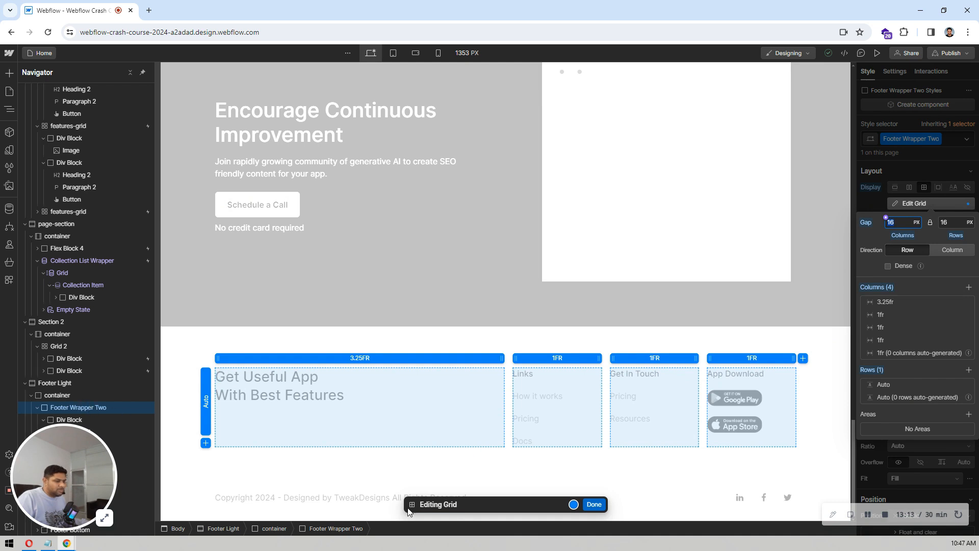
click(593, 505)
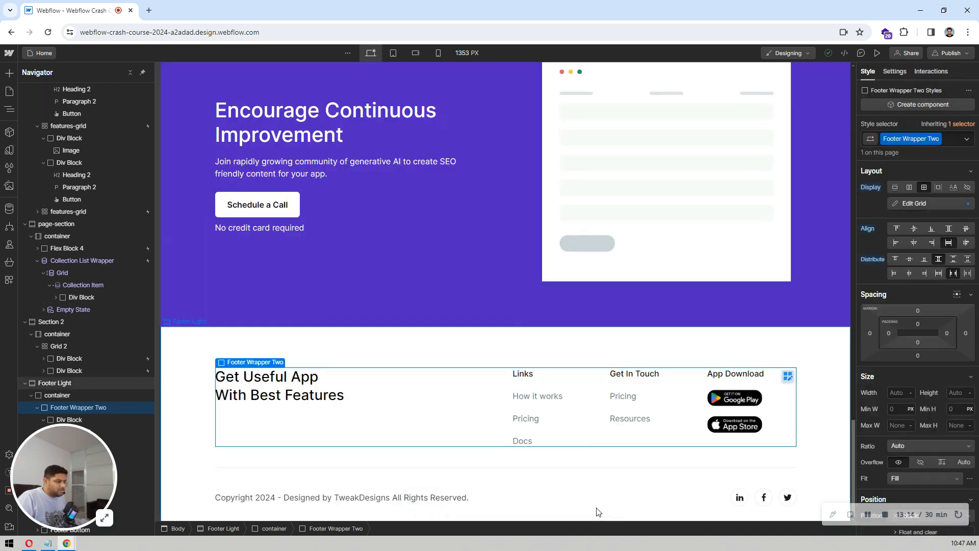
- Add a Scroll into view interaction to the Footer Light section
click(67, 383)
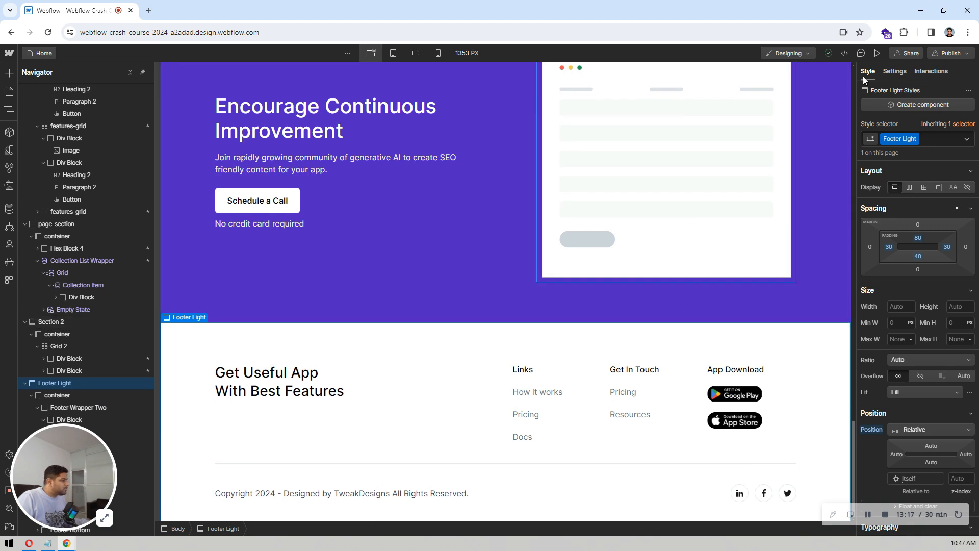
click(938, 72)
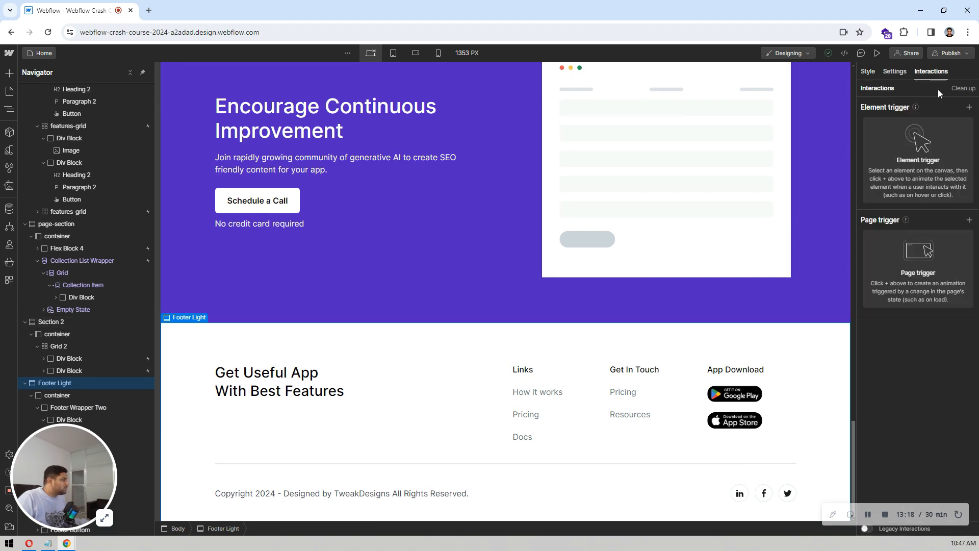
click(969, 107)
click(890, 164)
- Set the footer's scrolled-into-view action to Slide in From Bottom with 10% offset and 100 ms delay
click(911, 157)
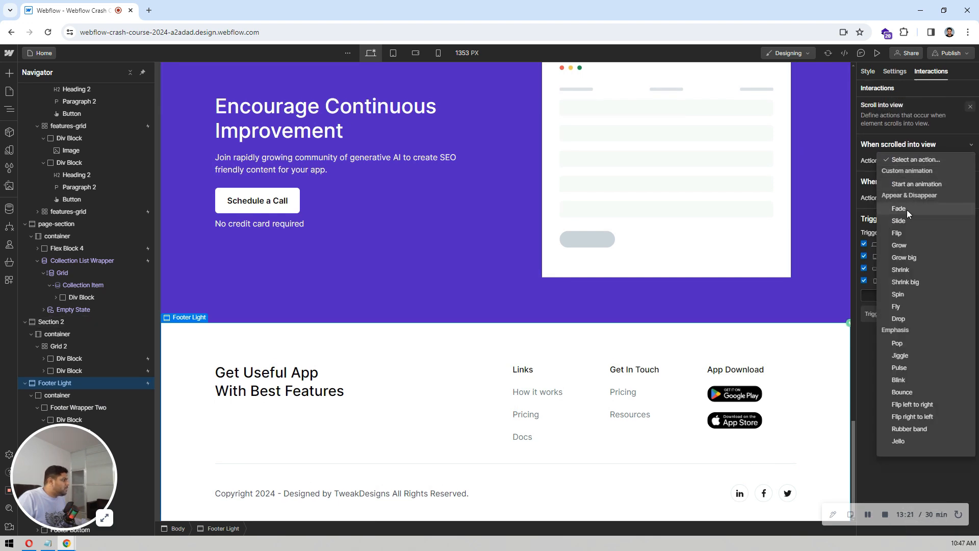
click(903, 219)
click(910, 194)
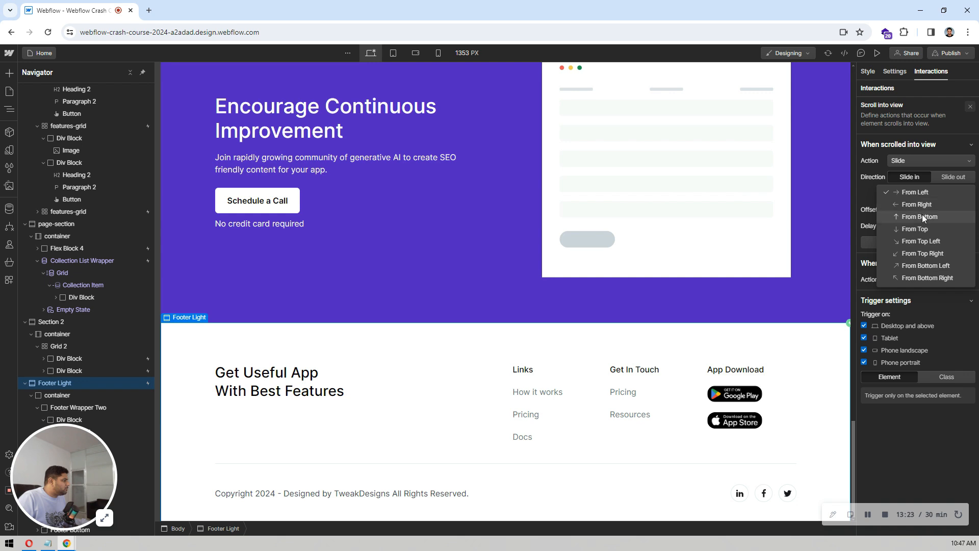
click(922, 217)
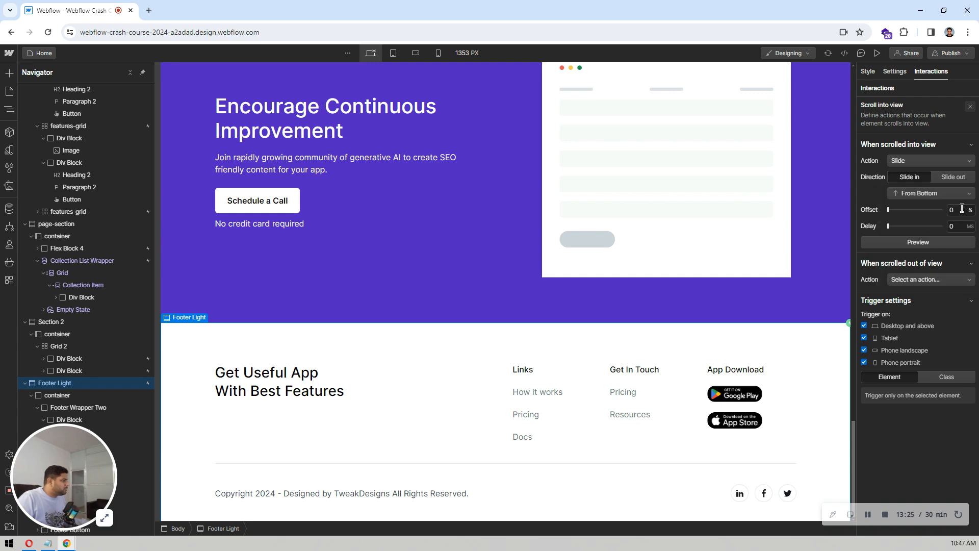
text(10)
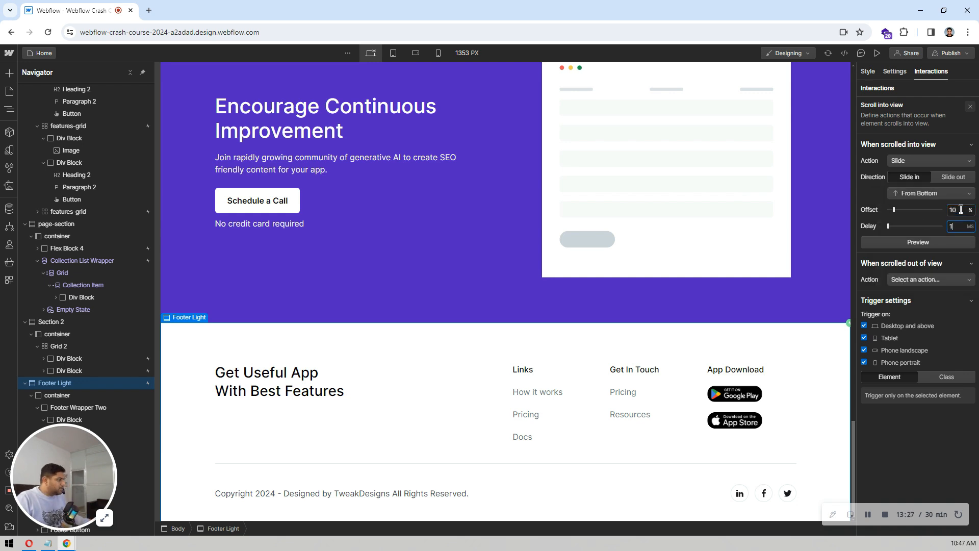
text(100)
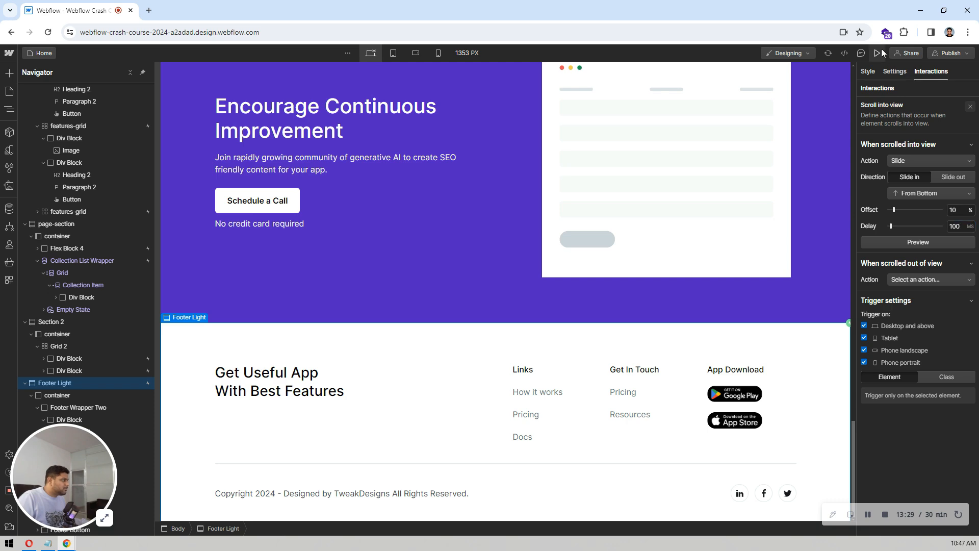
- Preview the whole landing page from footer to hero to check the scroll animations, and return to editing
click(877, 53)
scroll(686, 252, up, 8)
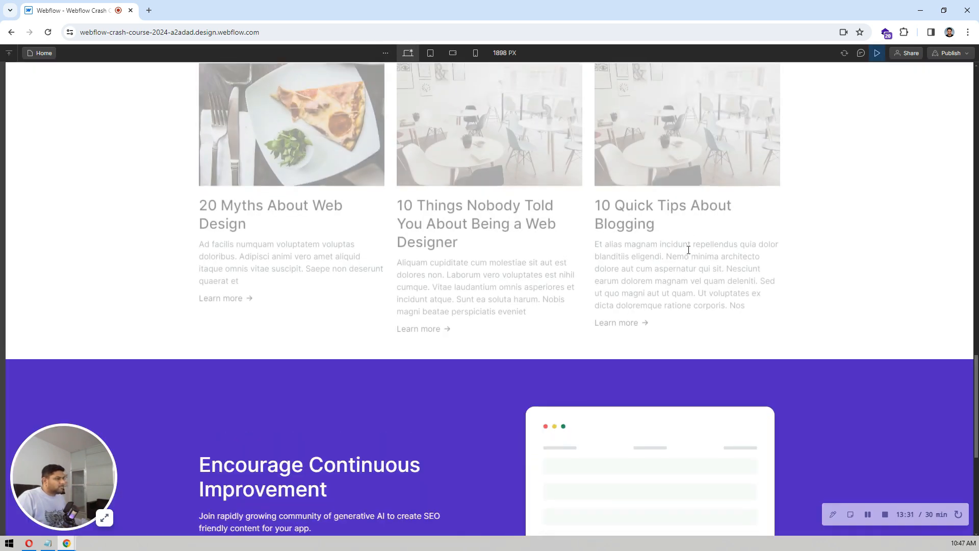
scroll(689, 254, up, 20)
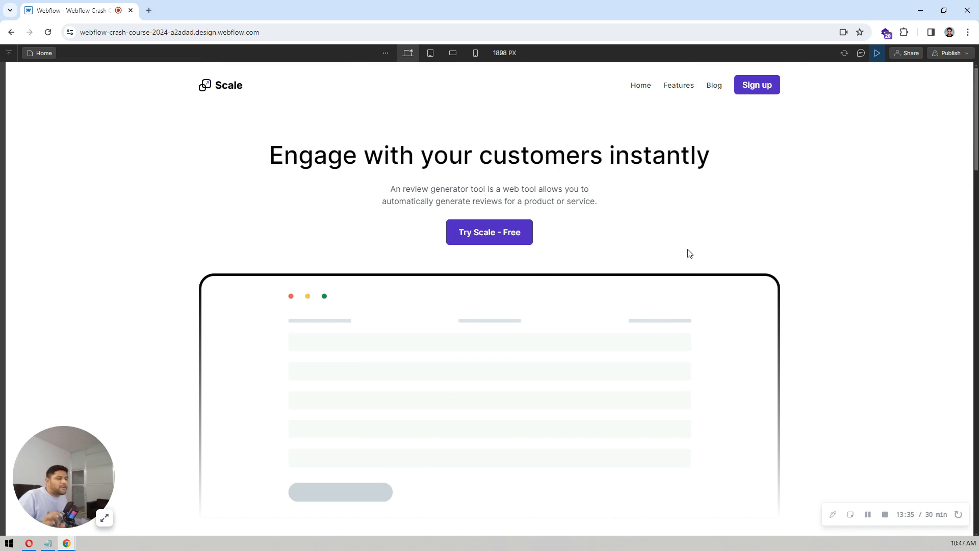
scroll(689, 253, down, 20)
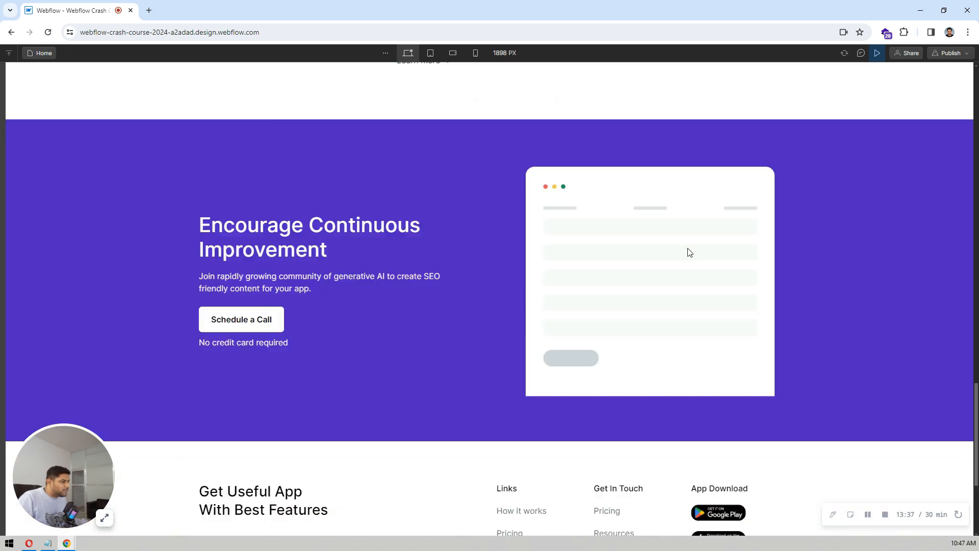
scroll(690, 254, up, 12)
scroll(689, 254, up, 10)
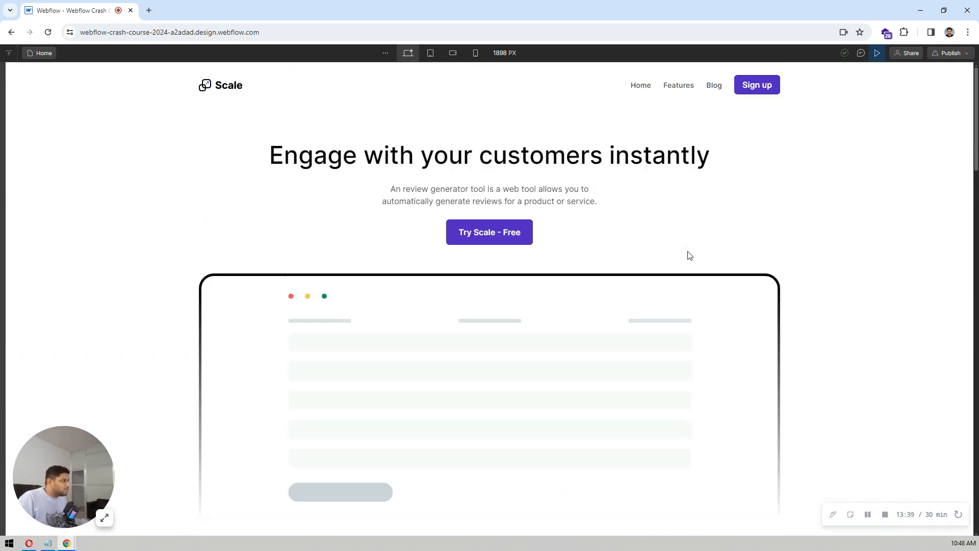
key(ctrl+shift+p)
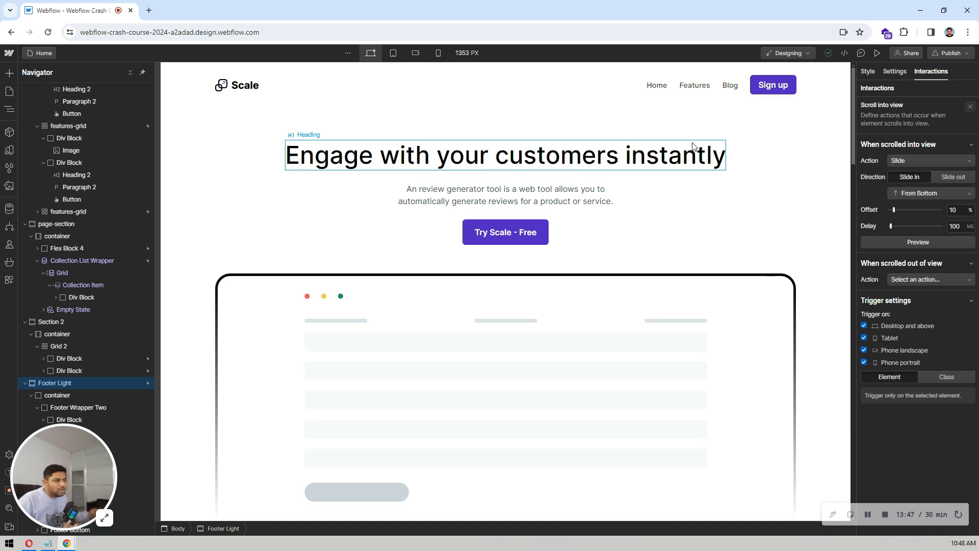
- Look over the page and compare the styles of the Try Scale - Free and Sign up buttons
scroll(546, 225, down, 5)
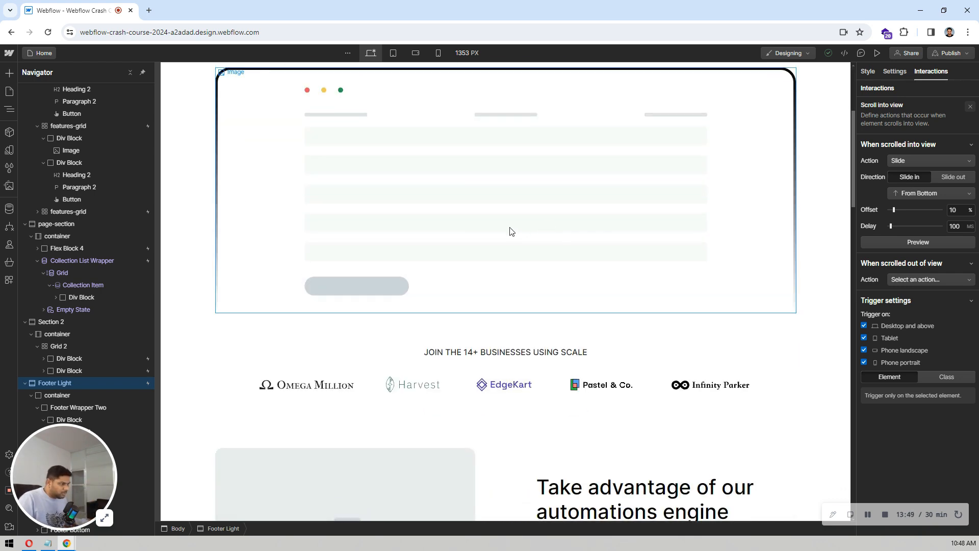
scroll(508, 233, down, 15)
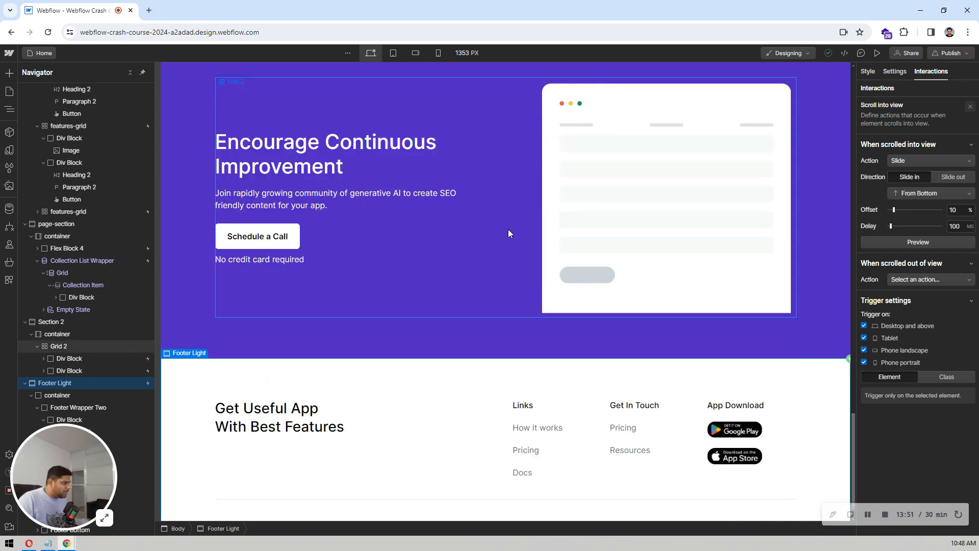
scroll(507, 228, up, 12)
scroll(508, 233, up, 15)
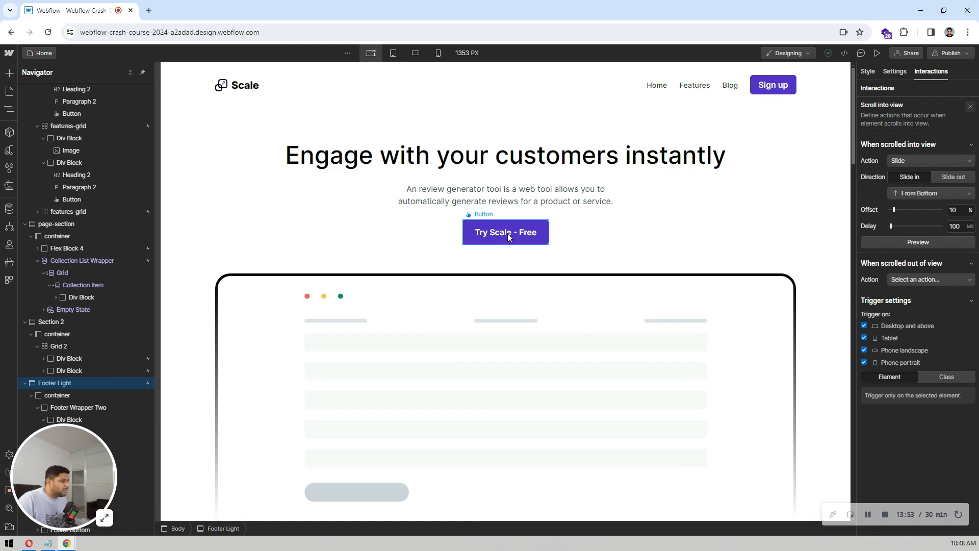
click(548, 232)
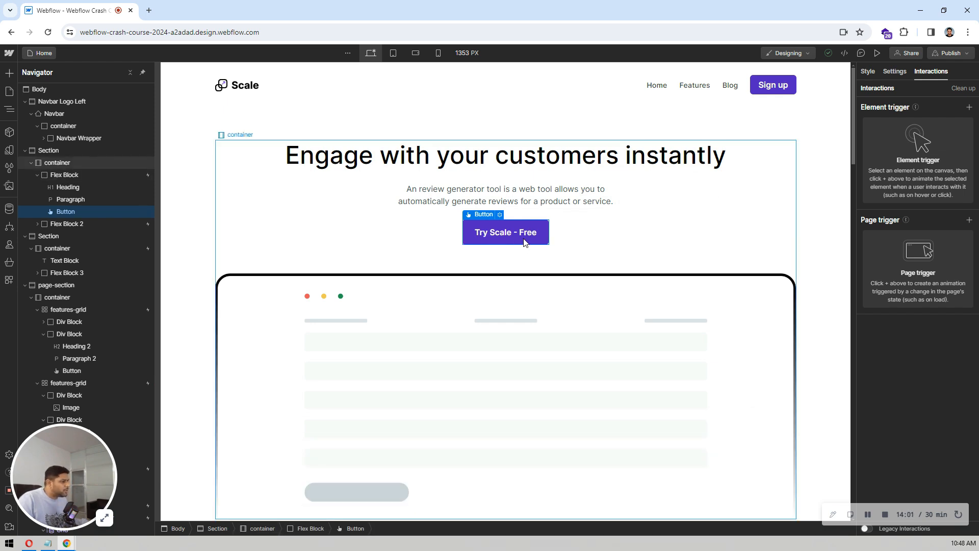
click(865, 72)
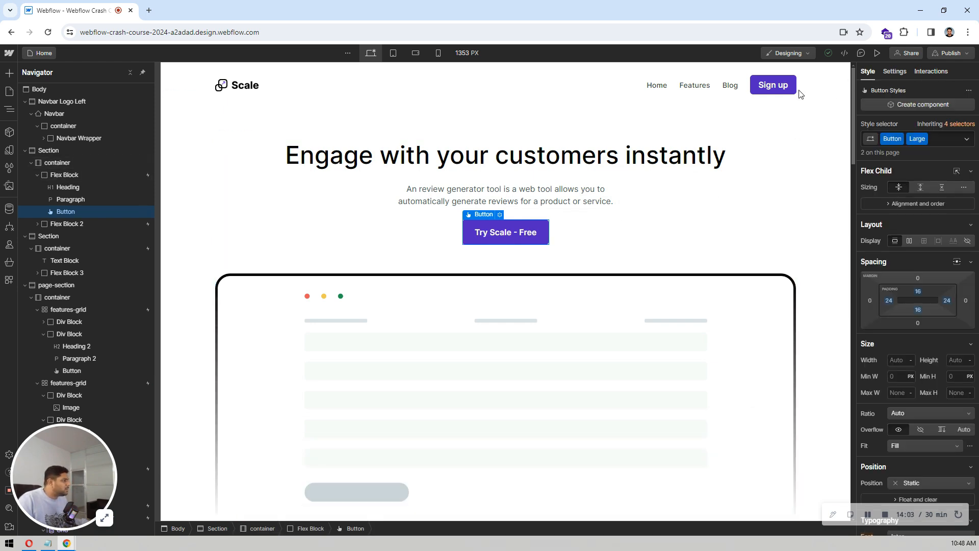
click(781, 86)
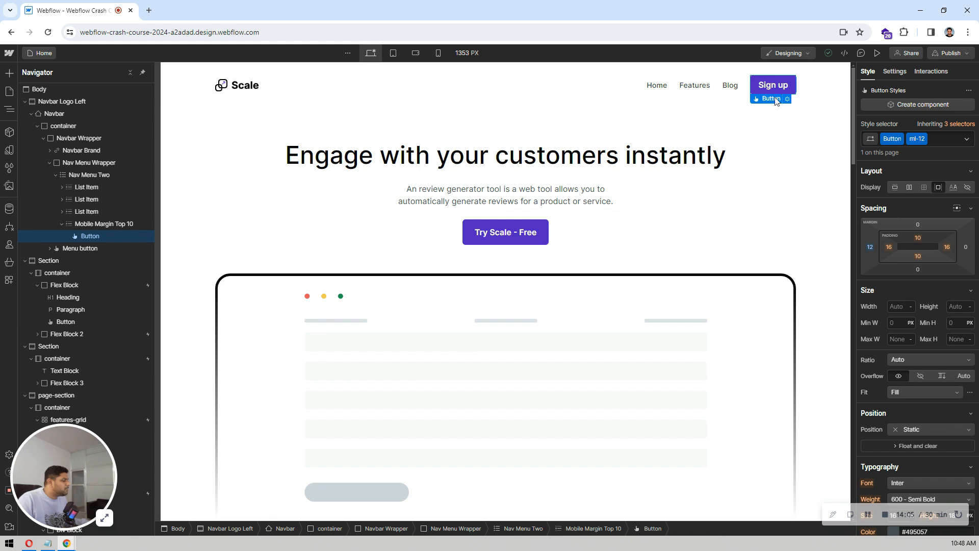
click(534, 233)
double_click(533, 232)
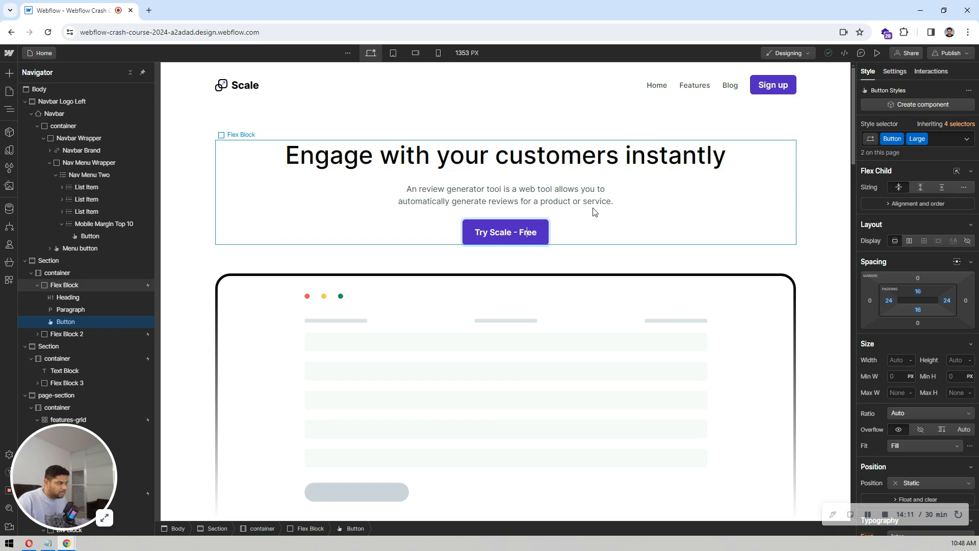
key(Escape)
click(565, 219)
- Set the Hover state background color of the Button class to #6943d3, using the first Learn More button
scroll(586, 204, down, 10)
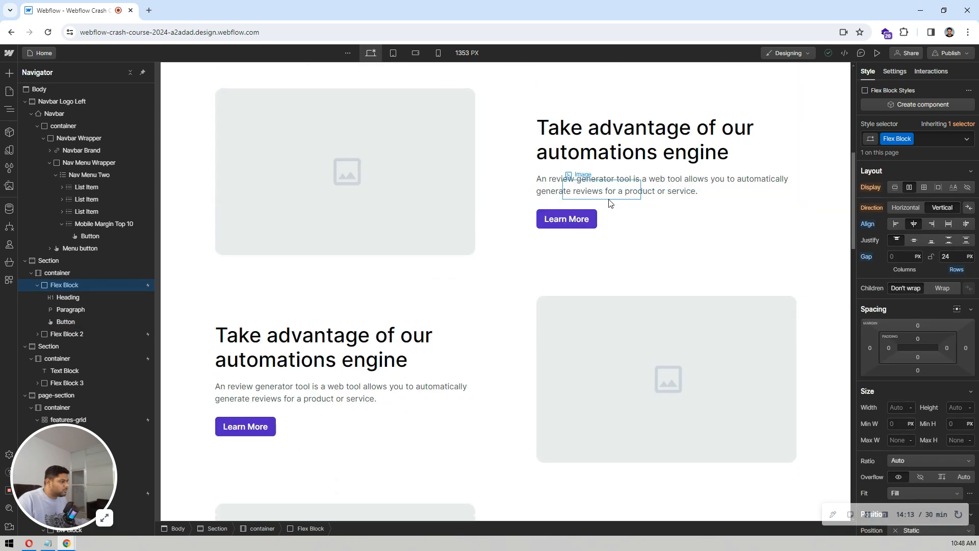
scroll(570, 251, up, 2)
click(579, 332)
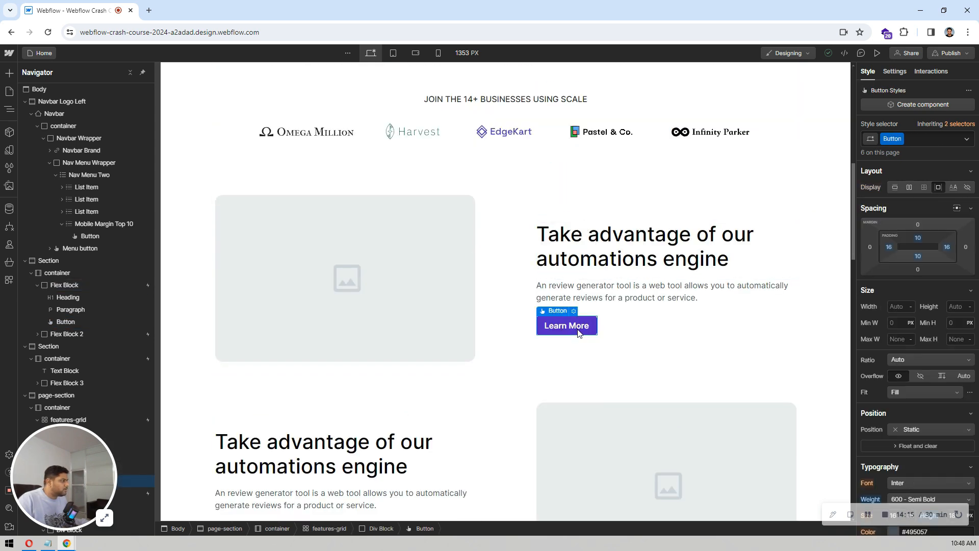
click(966, 140)
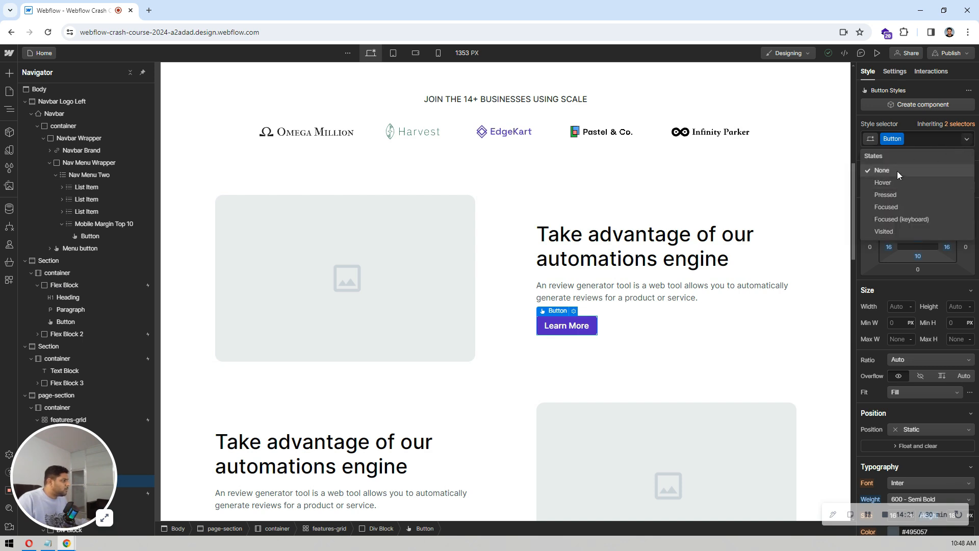
click(894, 196)
scroll(898, 209, down, 6)
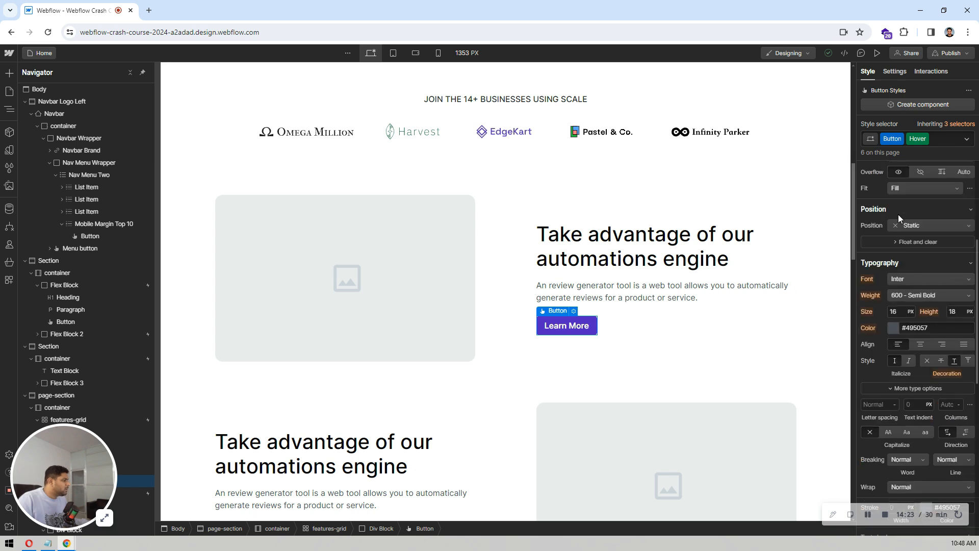
scroll(898, 214, down, 3)
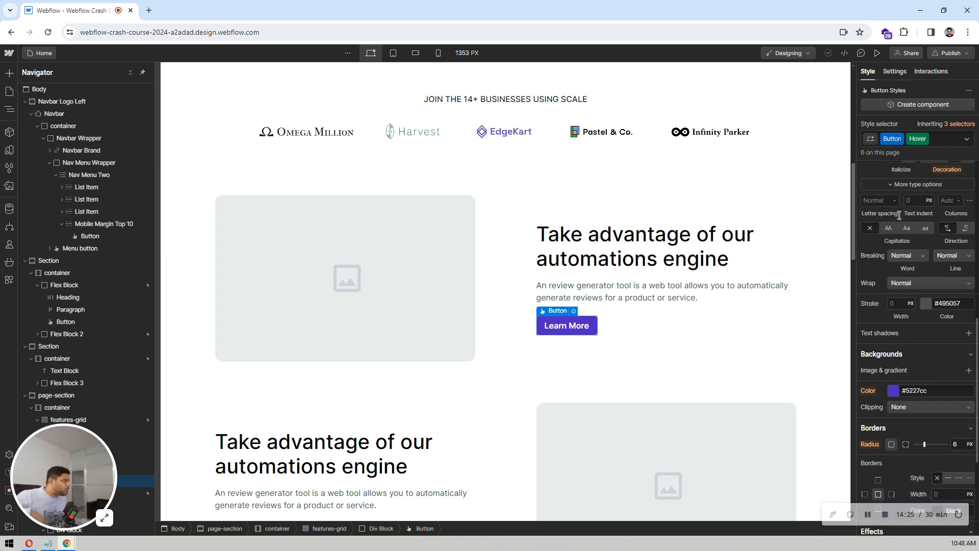
scroll(910, 275, down, 3)
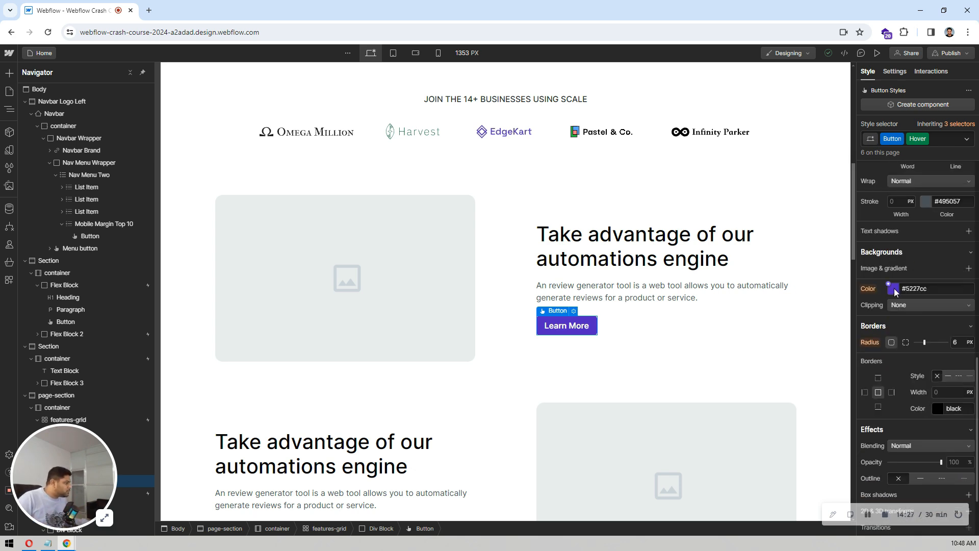
click(893, 289)
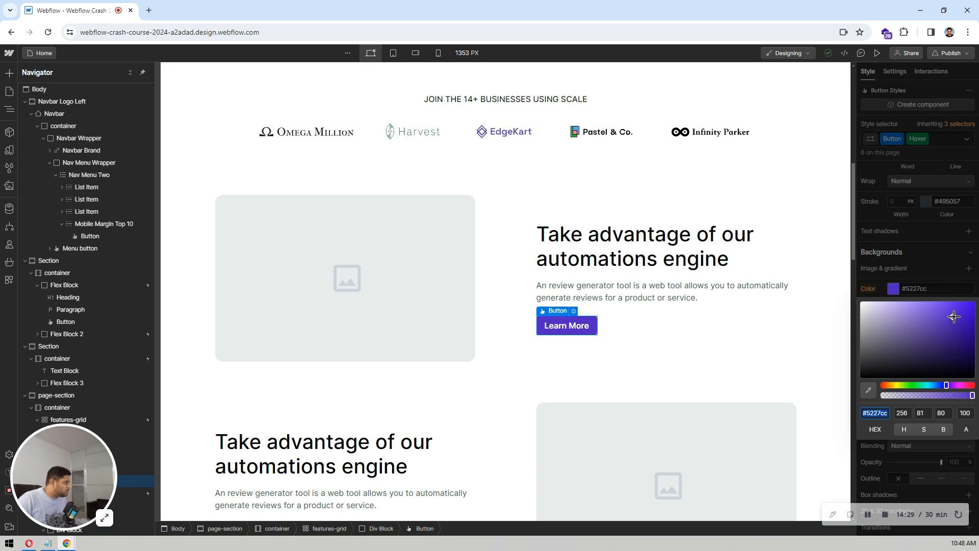
drag(952, 316, 938, 315)
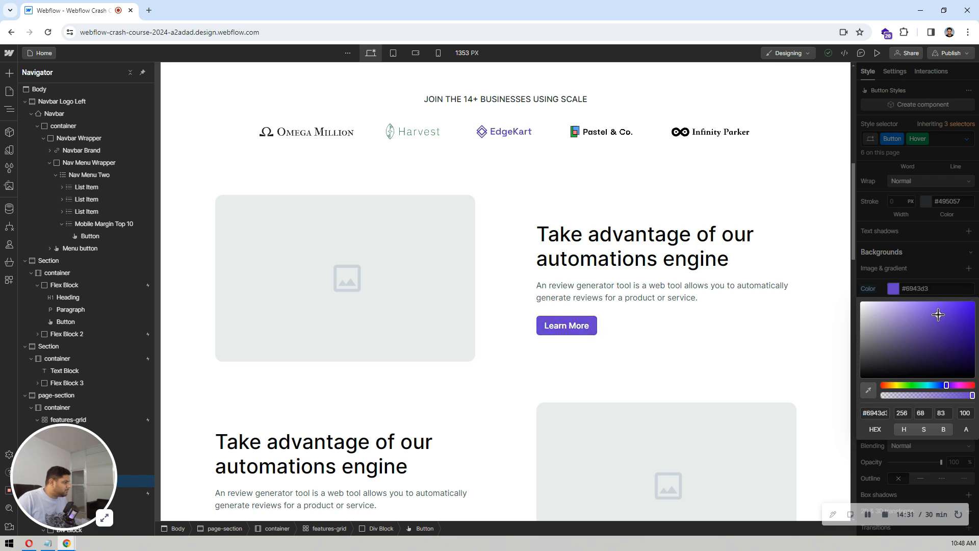
click(929, 276)
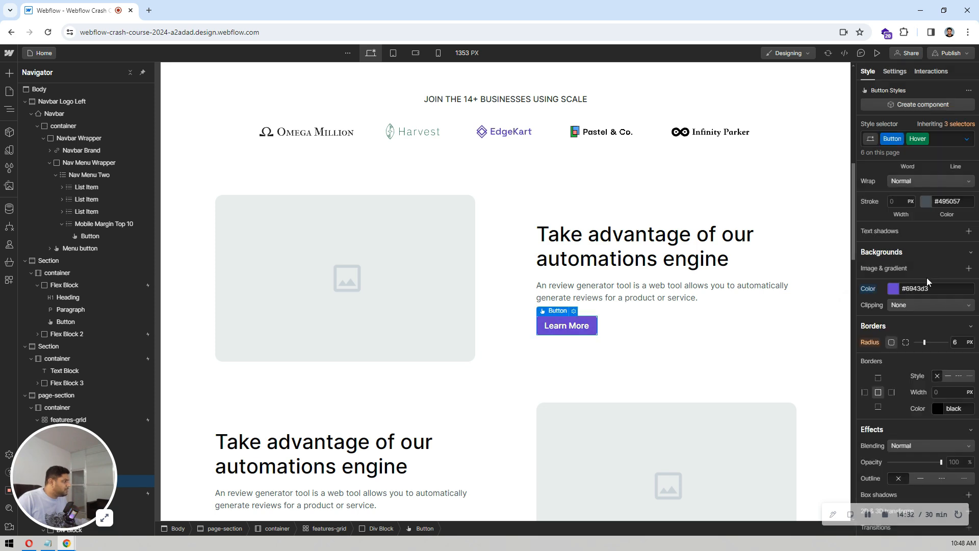
- Add a 200 ms Background Color transition to the Learn More button's default Button style
click(507, 286)
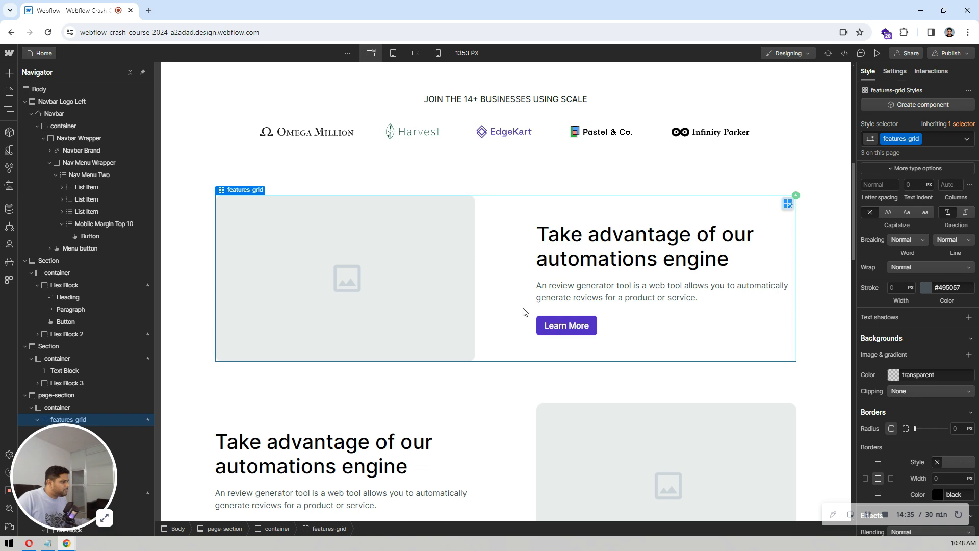
click(555, 326)
scroll(932, 263, down, 2)
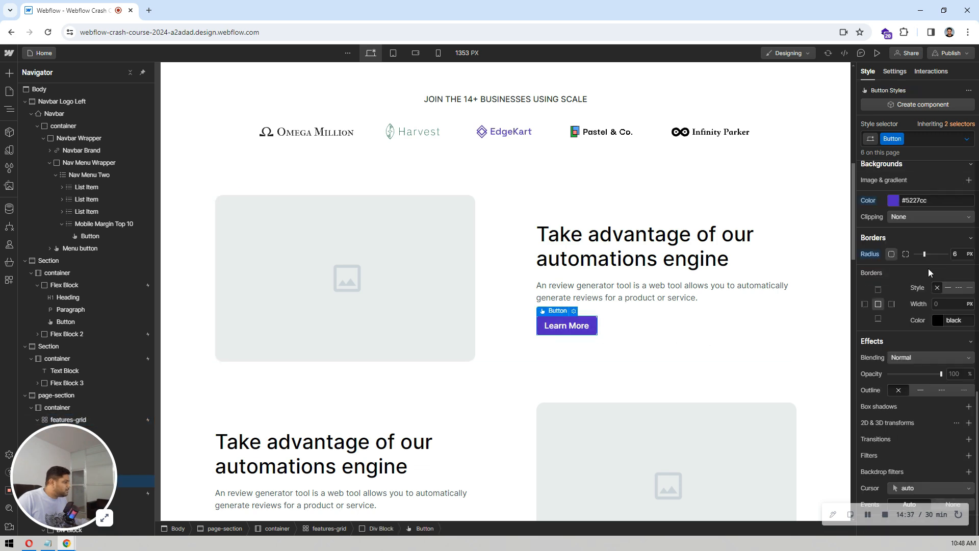
click(968, 439)
click(909, 474)
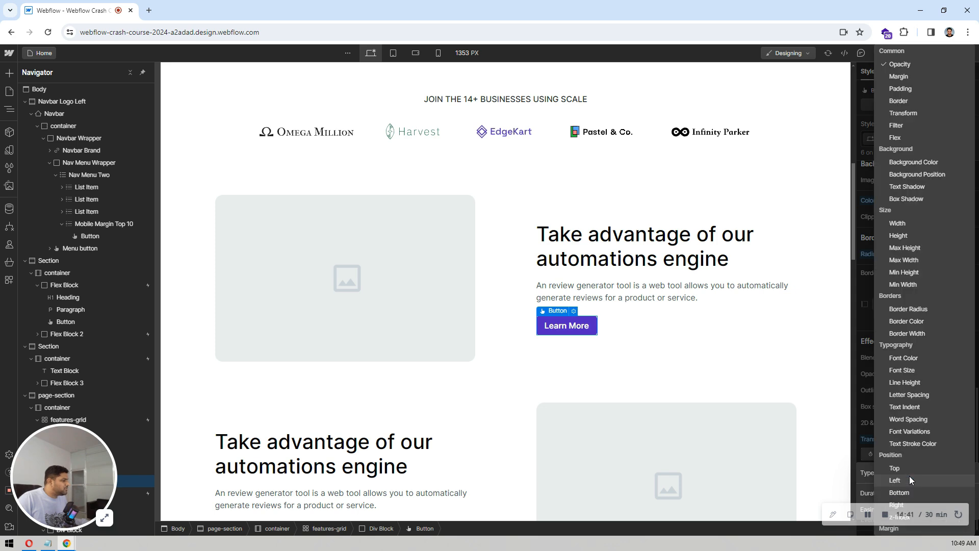
click(913, 162)
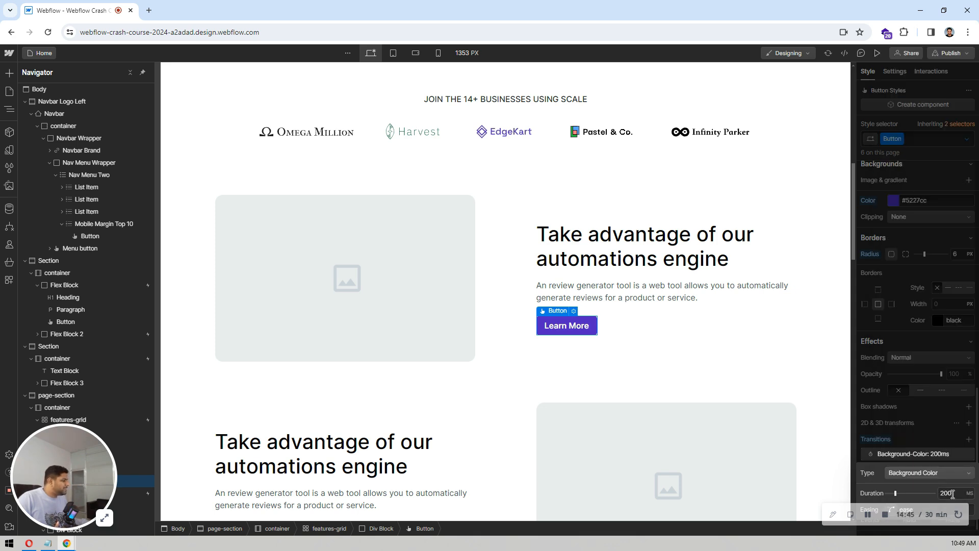
click(934, 404)
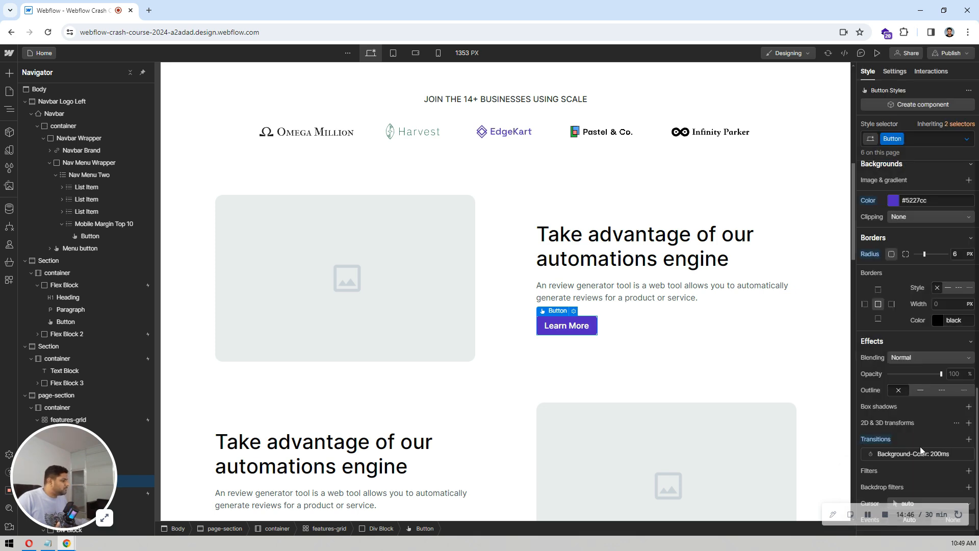
- Preview the page to test the hover effect on the Learn More and Try Scale - Free buttons, and return to editing
click(877, 53)
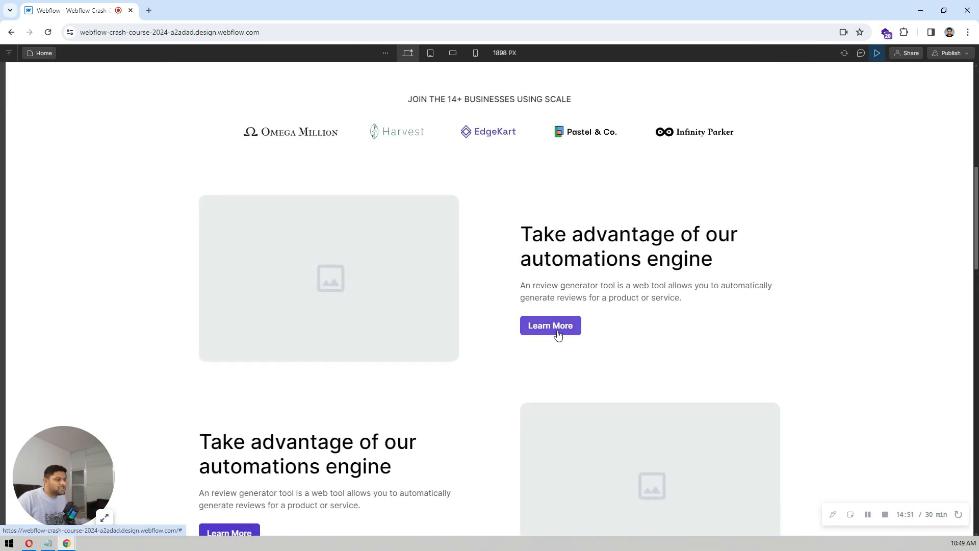
click(558, 335)
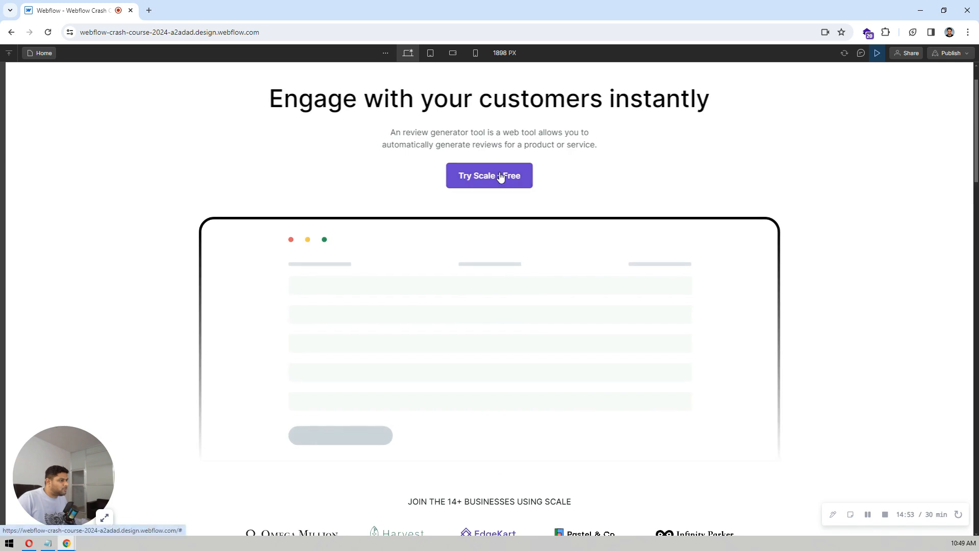
scroll(780, 157, down, 10)
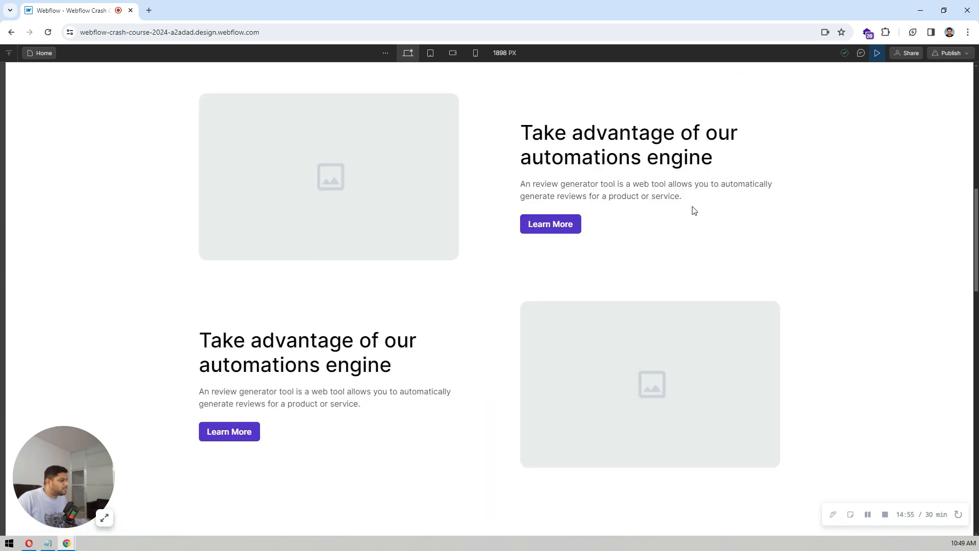
scroll(559, 233, down, 5)
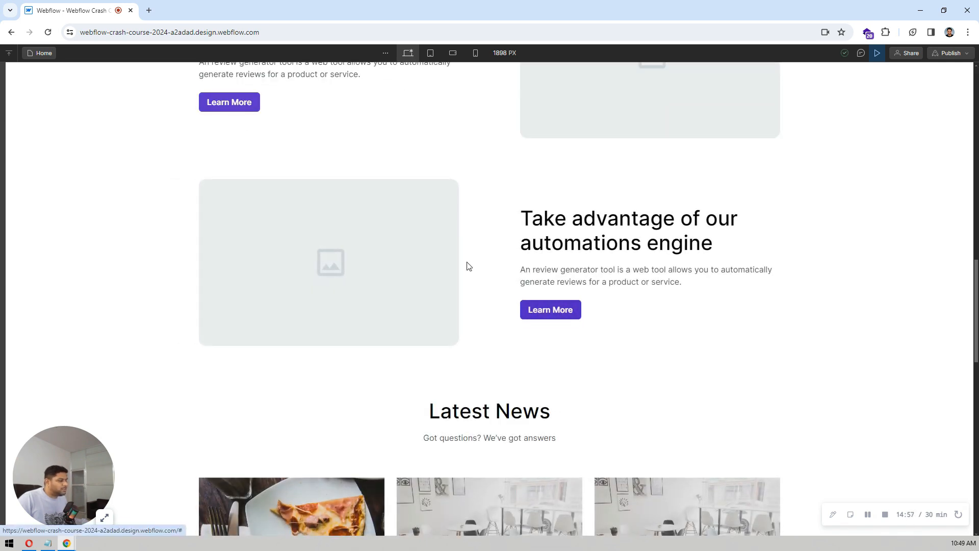
click(524, 288)
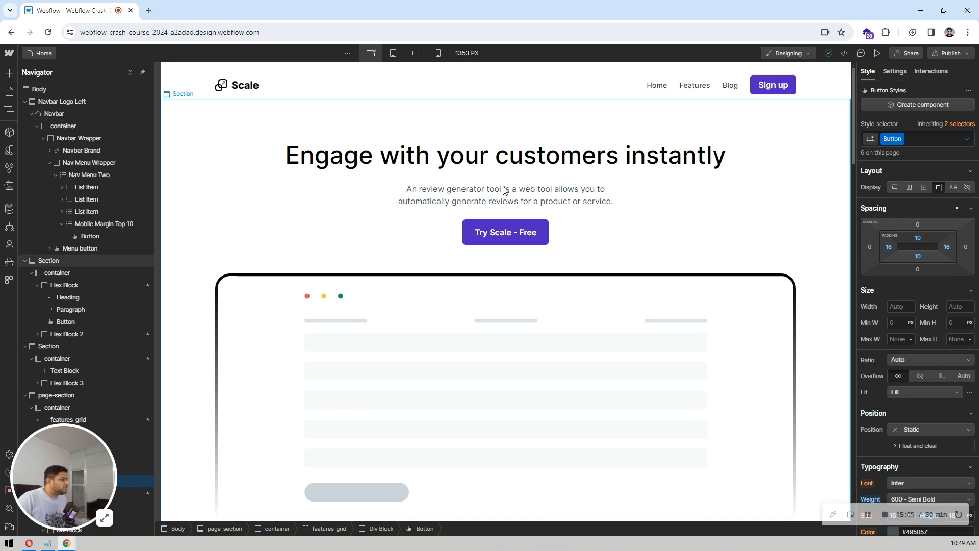
- Look over the upper sections of the finished page and collapse all elements in the Navigator
scroll(503, 194, down, 8)
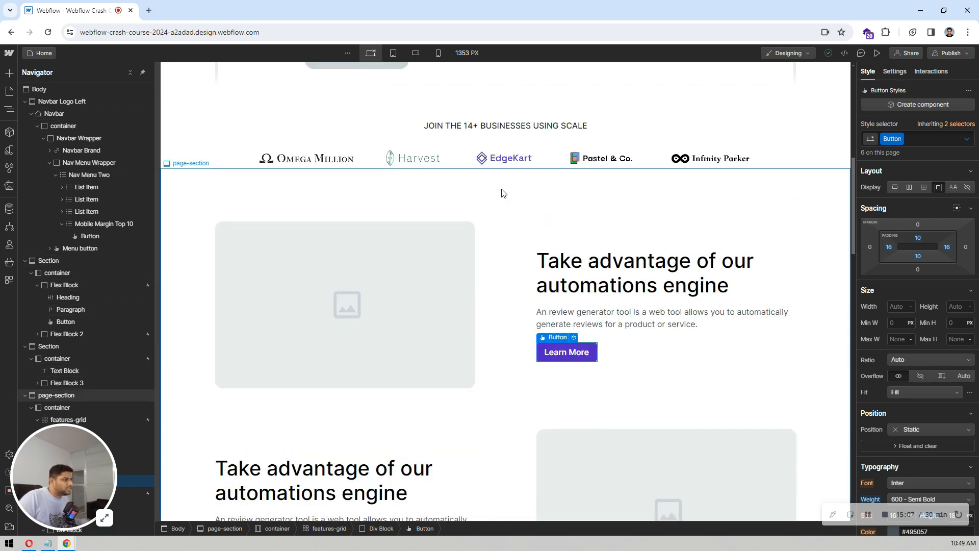
scroll(503, 193, up, 8)
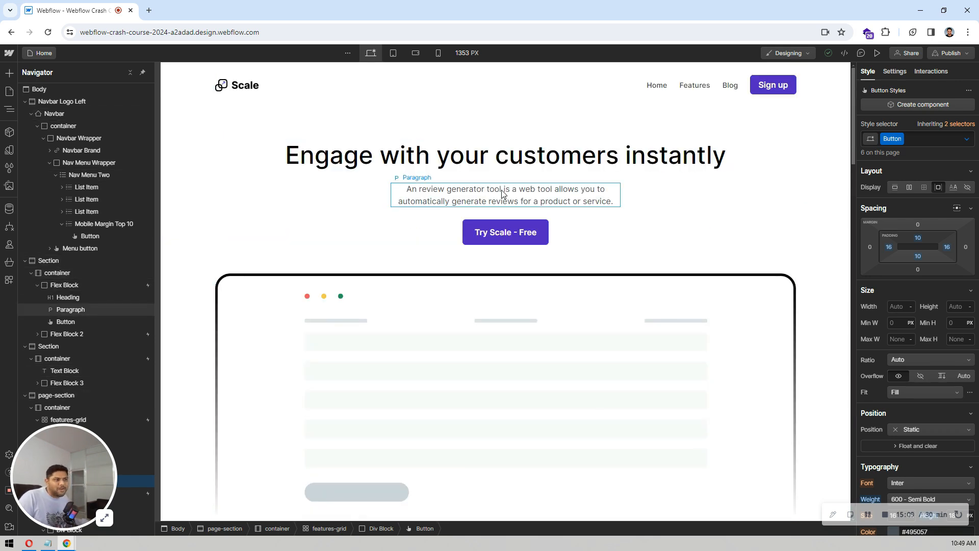
click(130, 73)
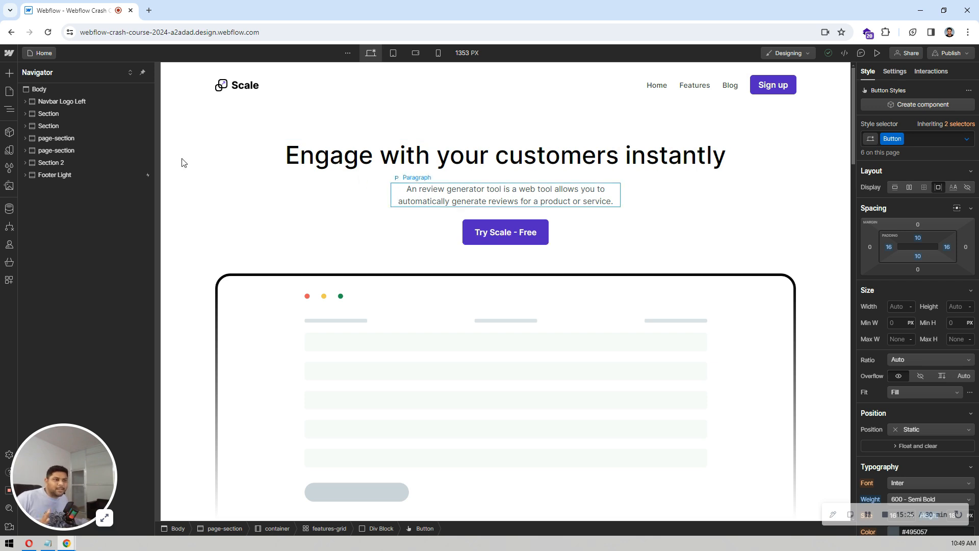
- Open the Home page's settings and examine the general, access control, SEO and Open Graph options
click(11, 92)
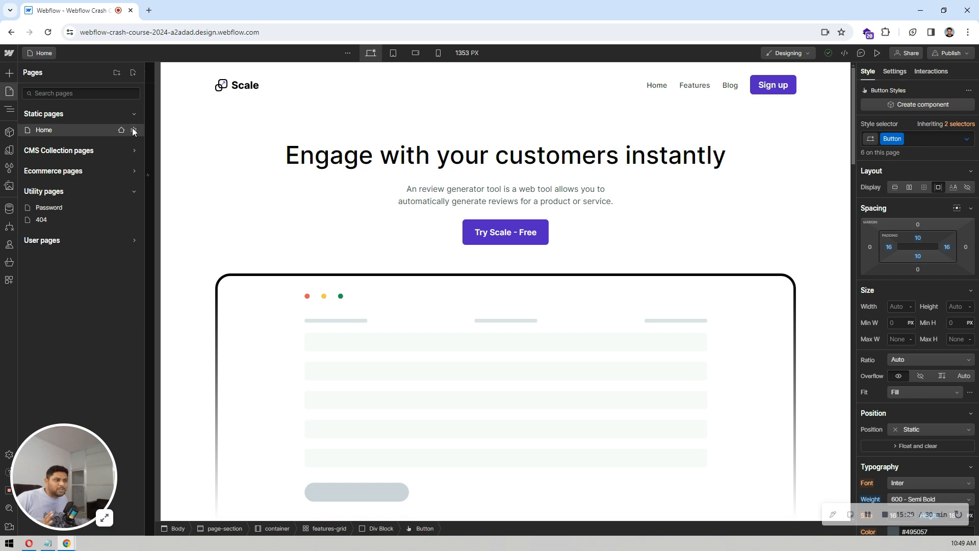
click(134, 131)
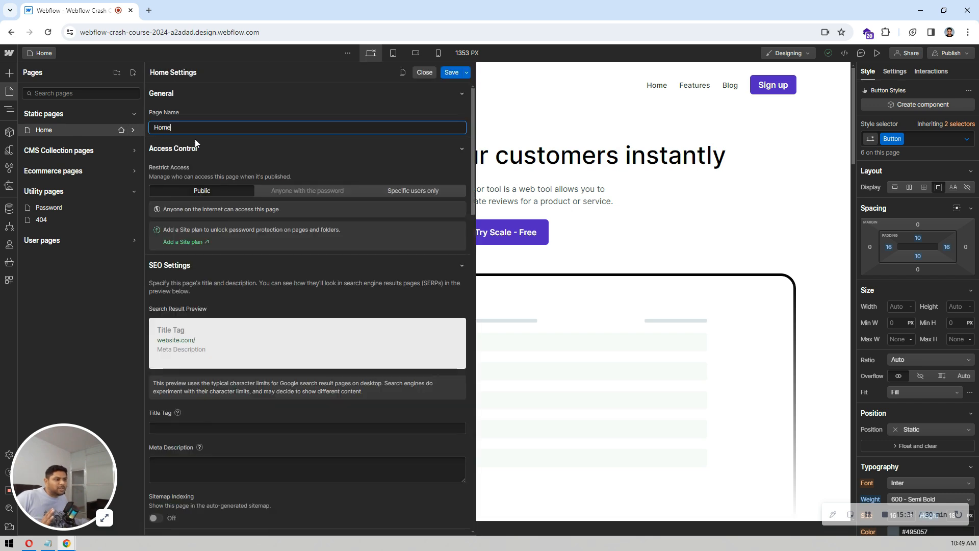
scroll(195, 139, down, 5)
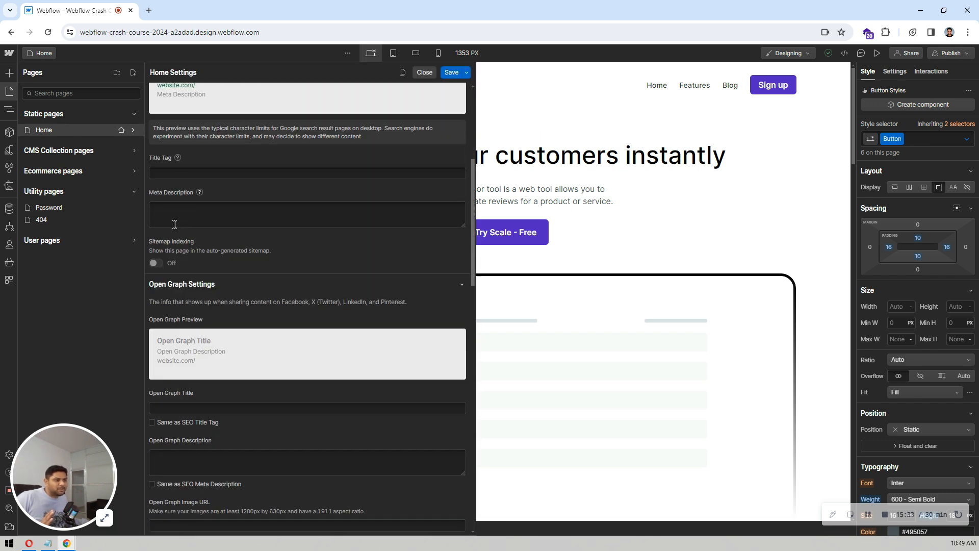
scroll(194, 203, down, 5)
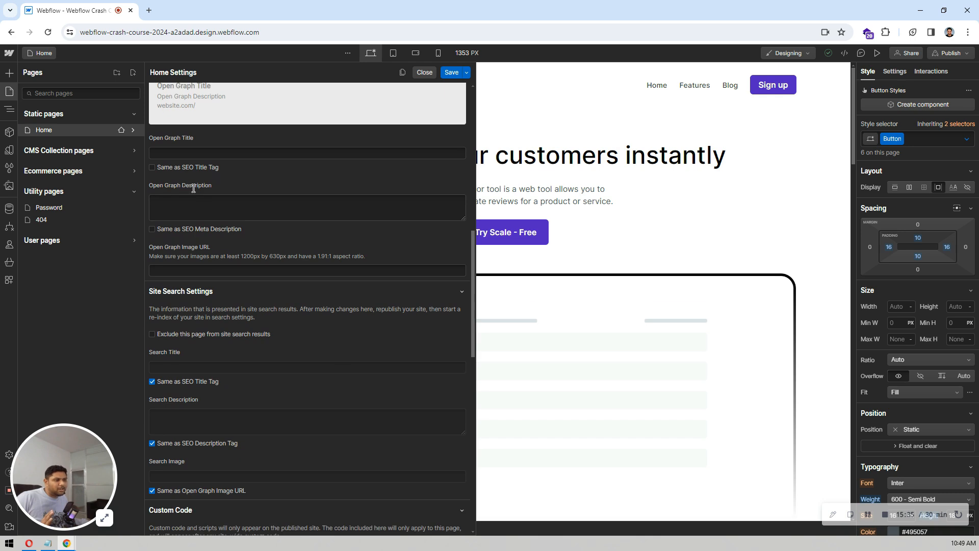
- Try reusing the SEO title tag and meta description for the Open Graph title and description, and clear both options again
click(191, 154)
click(152, 168)
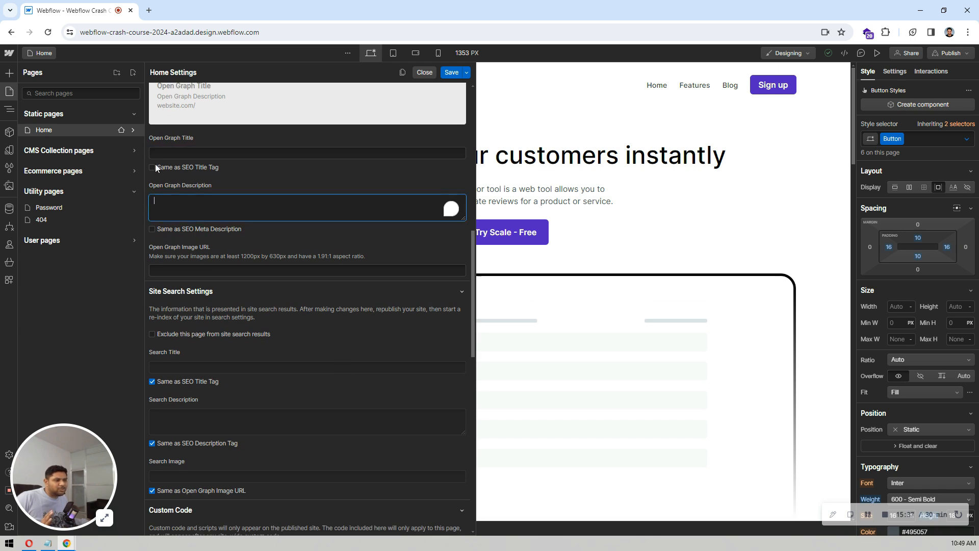
click(151, 229)
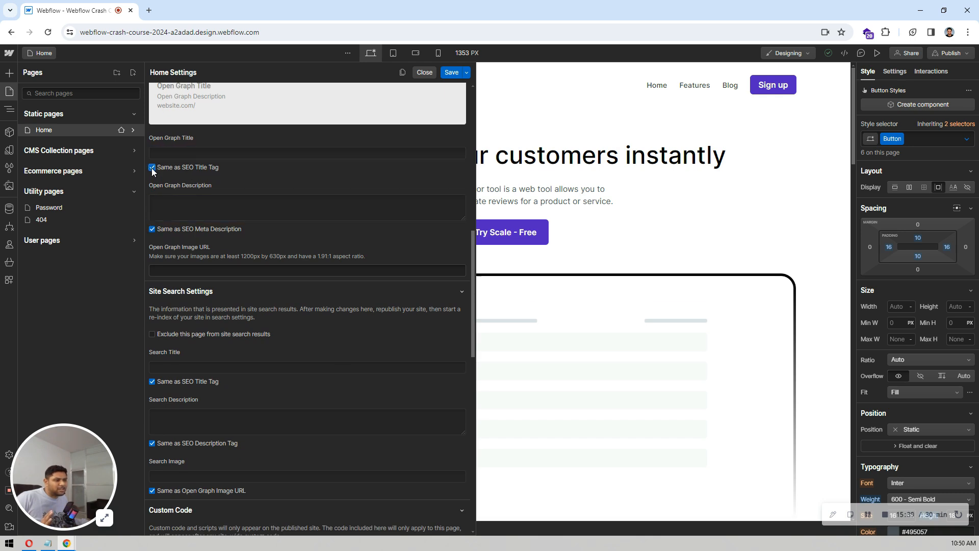
click(152, 229)
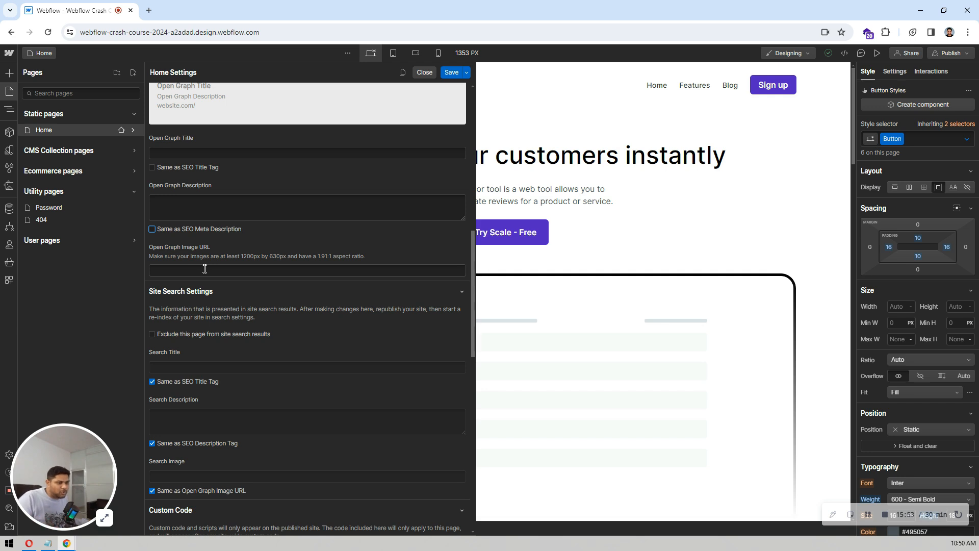
- Examine the Home page's site search and custom code settings and close the page settings without saving
scroll(204, 269, down, 6)
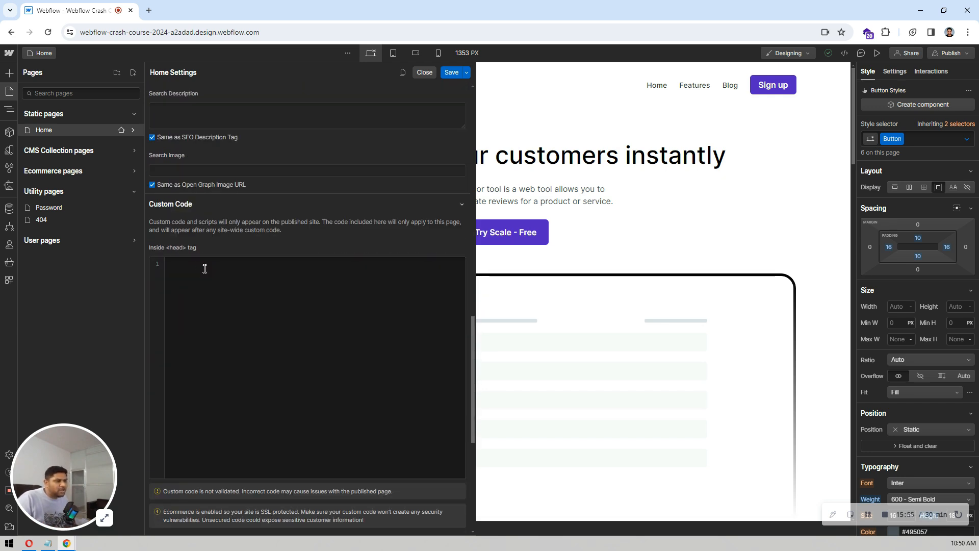
scroll(222, 225, down, 6)
scroll(221, 226, up, 9)
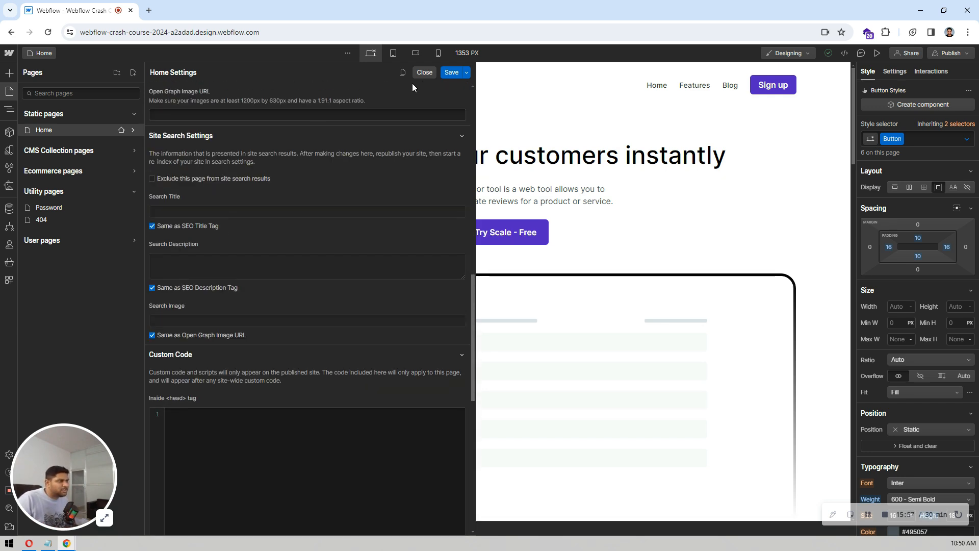
click(425, 73)
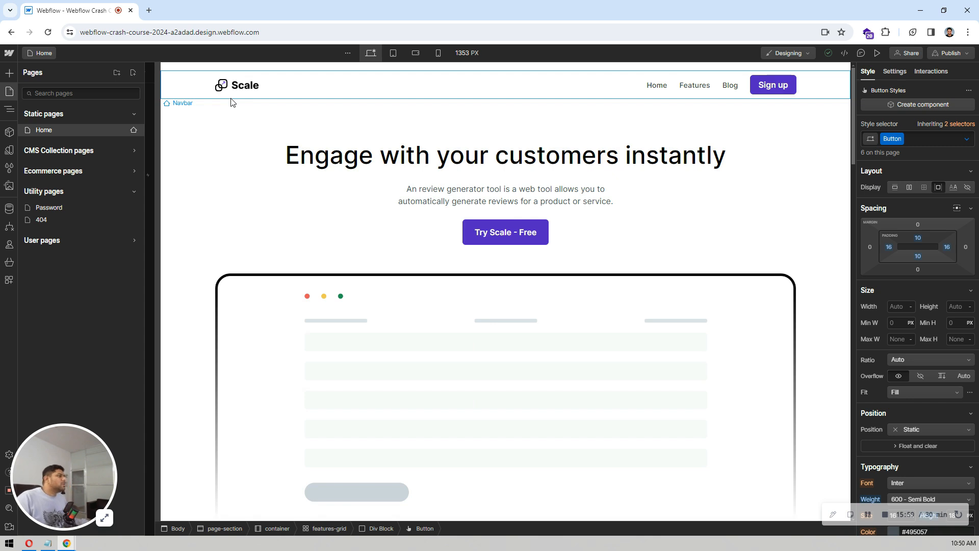
- Return to the hero section, check the staging and production publish destinations, and dismiss them without publishing
click(774, 129)
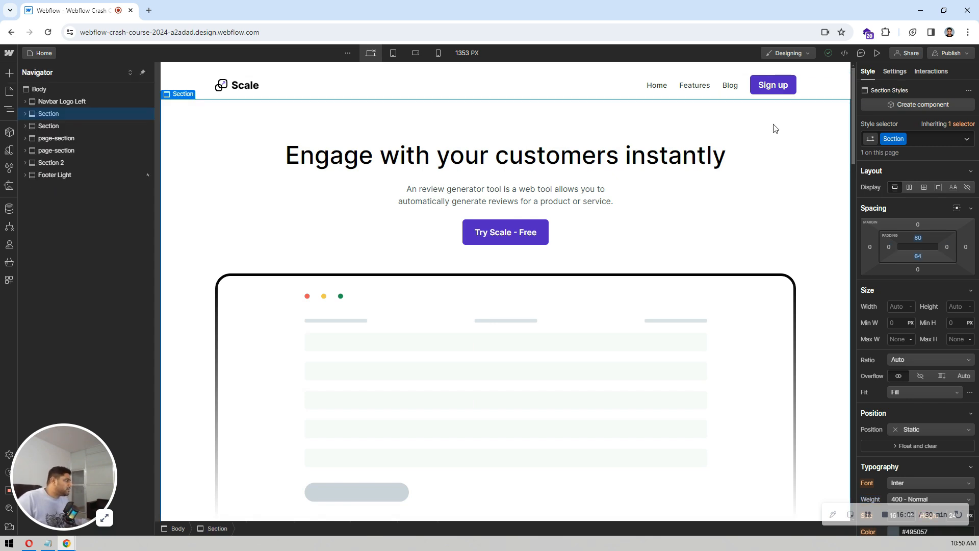
click(947, 53)
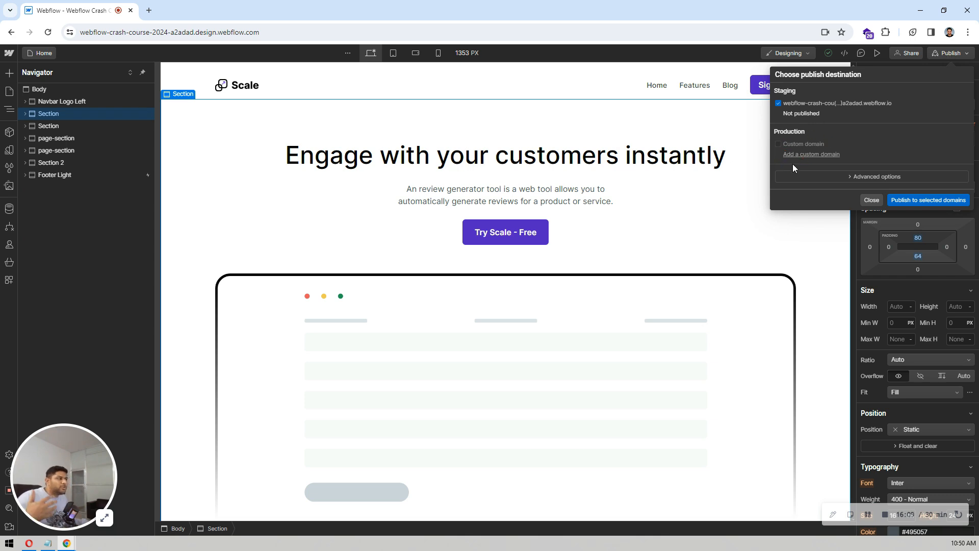
click(201, 128)
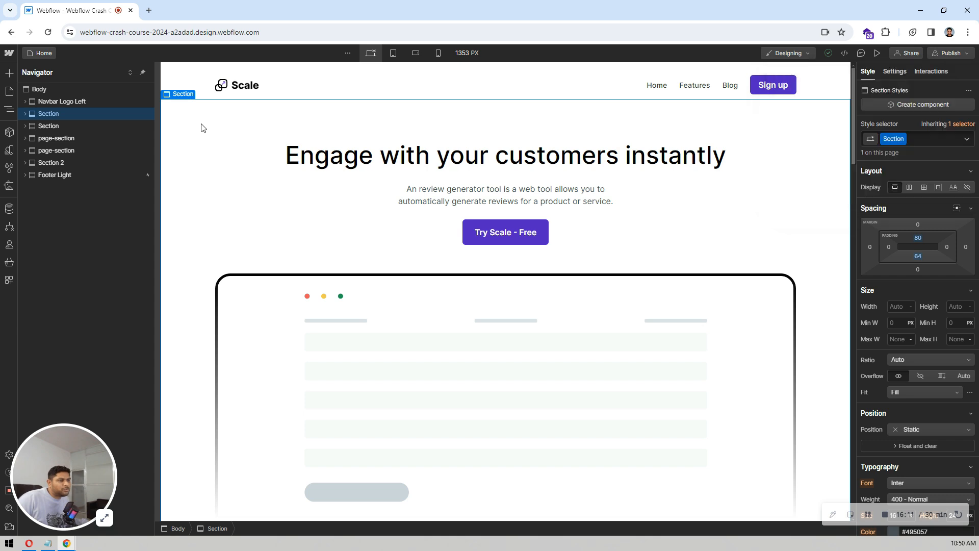
- Open the site settings and compare the available website plans
click(10, 54)
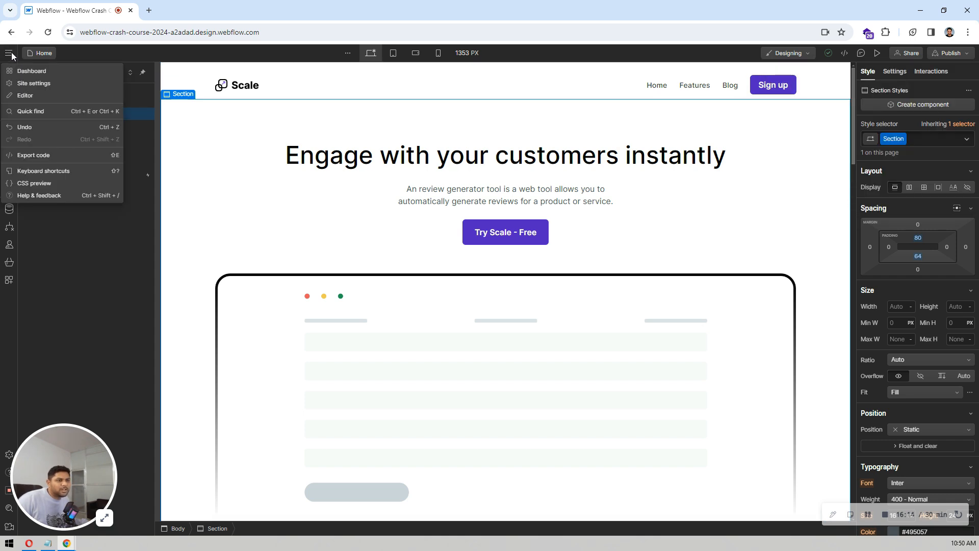
click(38, 84)
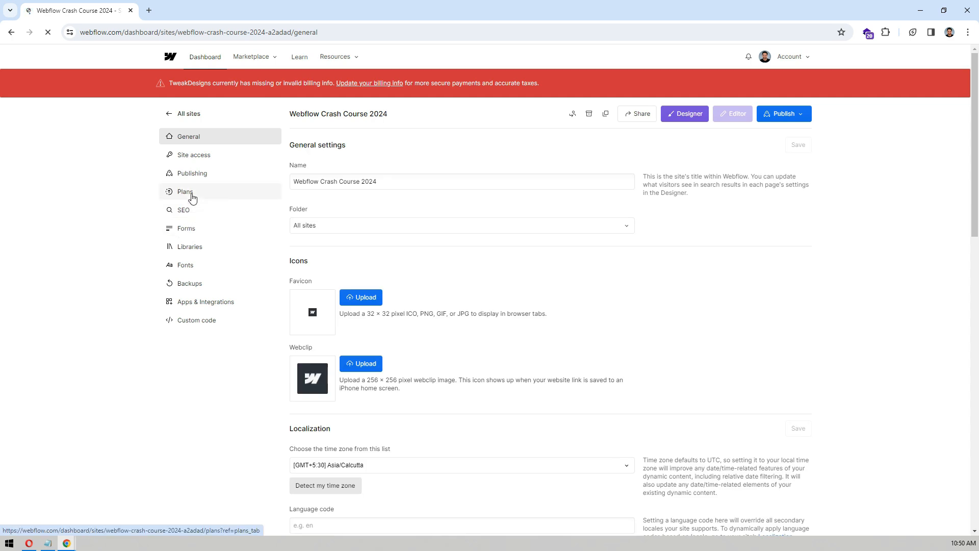
click(193, 198)
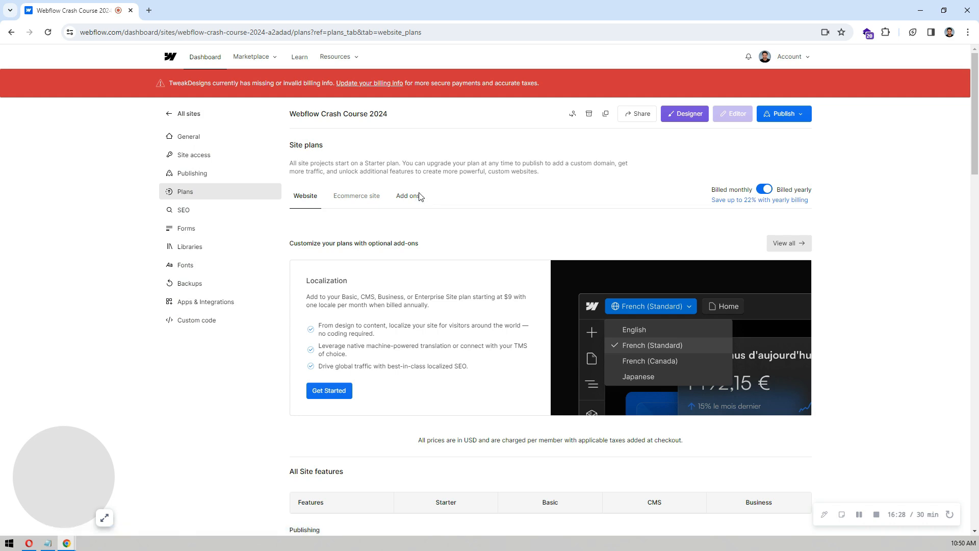
scroll(419, 196, down, 1)
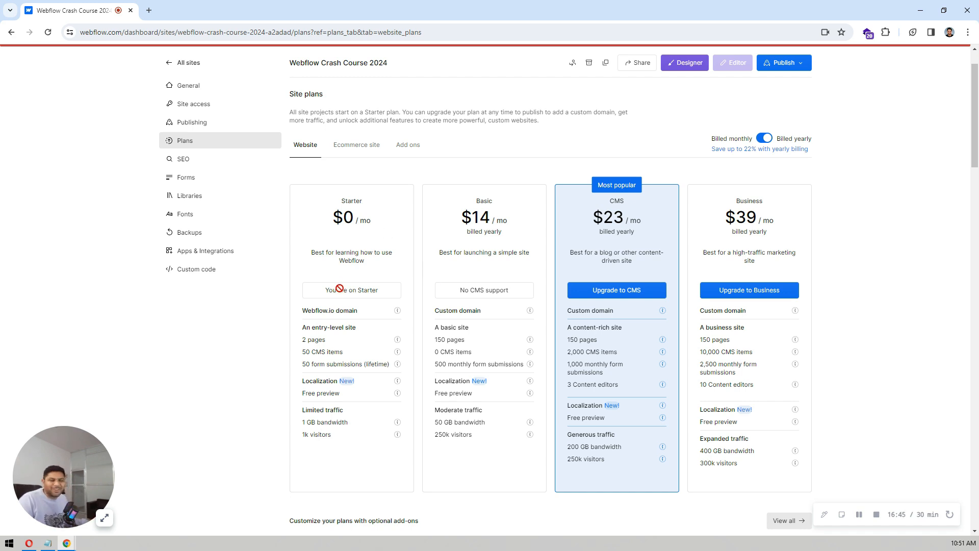
scroll(830, 92, up, 1)
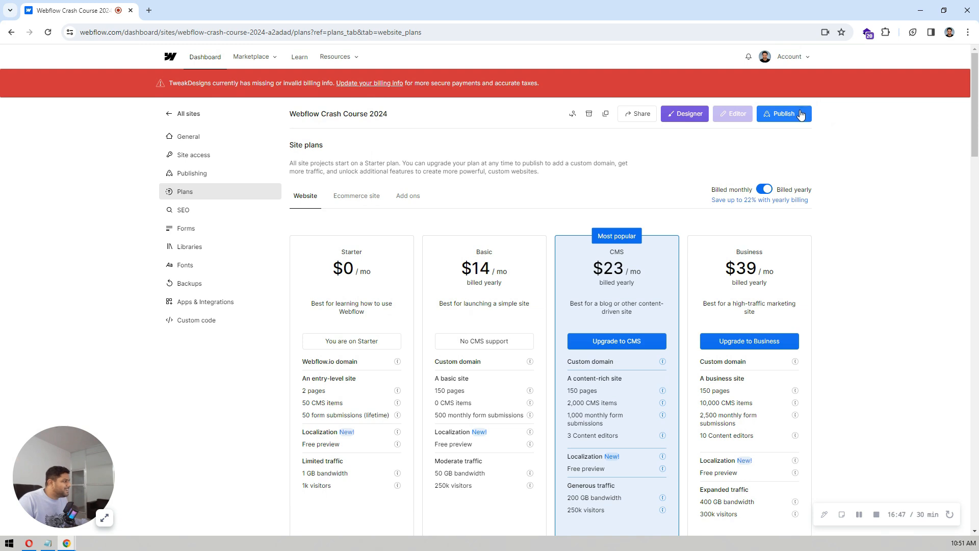
- Publish the site to its webflow.io staging domain from the site dashboard
click(800, 114)
click(632, 175)
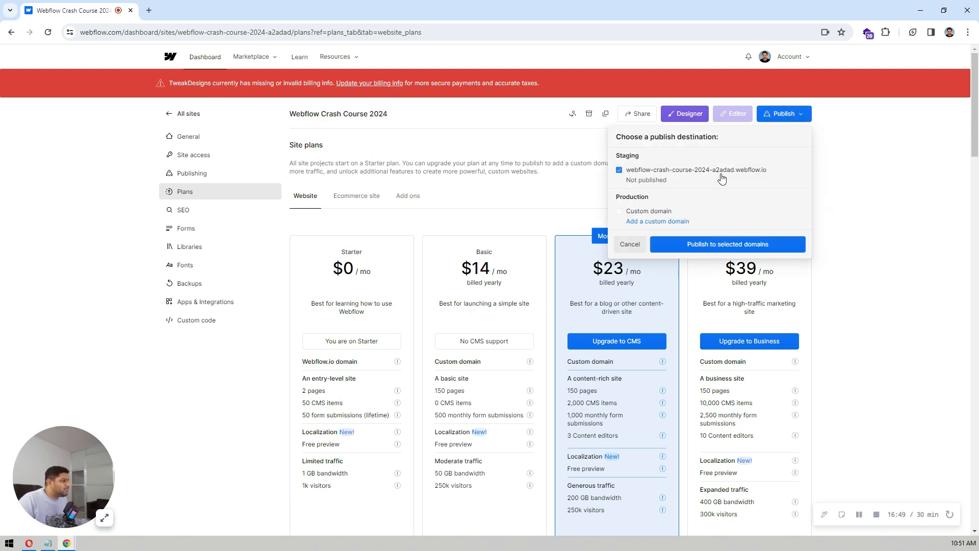
click(730, 245)
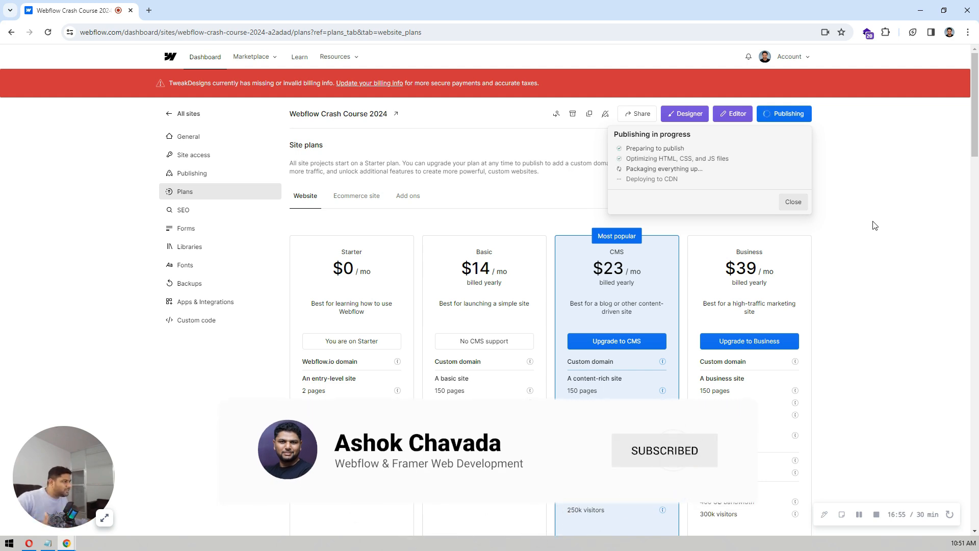
click(875, 226)
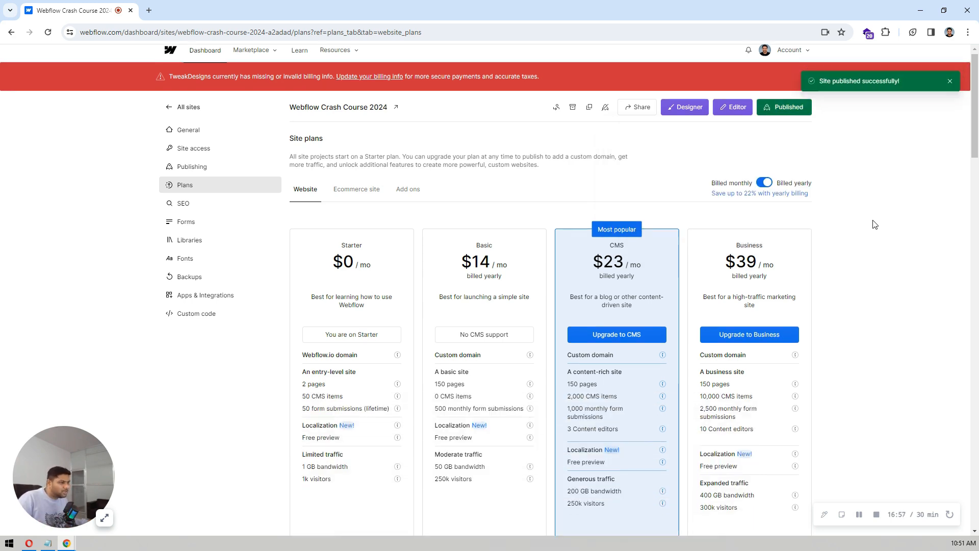
- Review the features of the Starter, Basic, CMS and Business site plans
scroll(875, 226, down, 2)
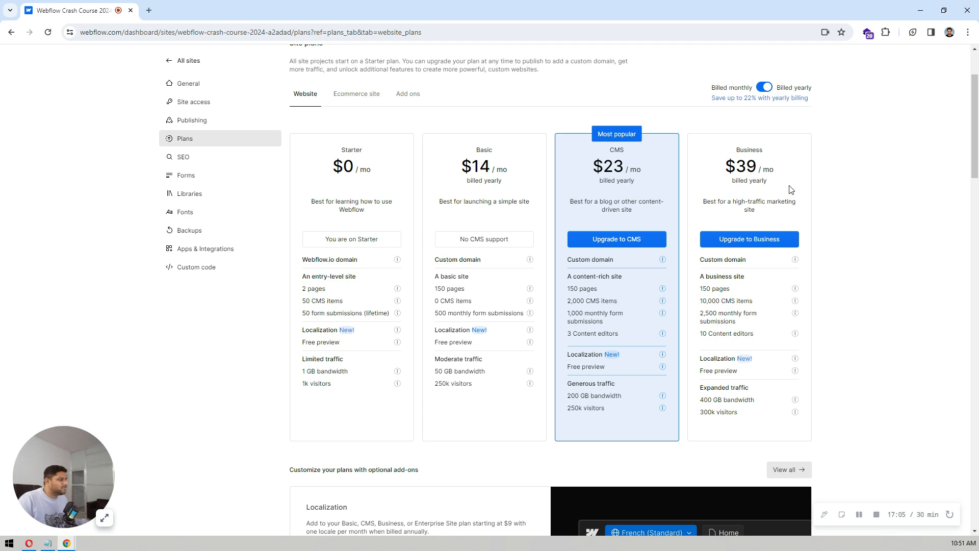
scroll(790, 189, down, 2)
scroll(808, 174, up, 2)
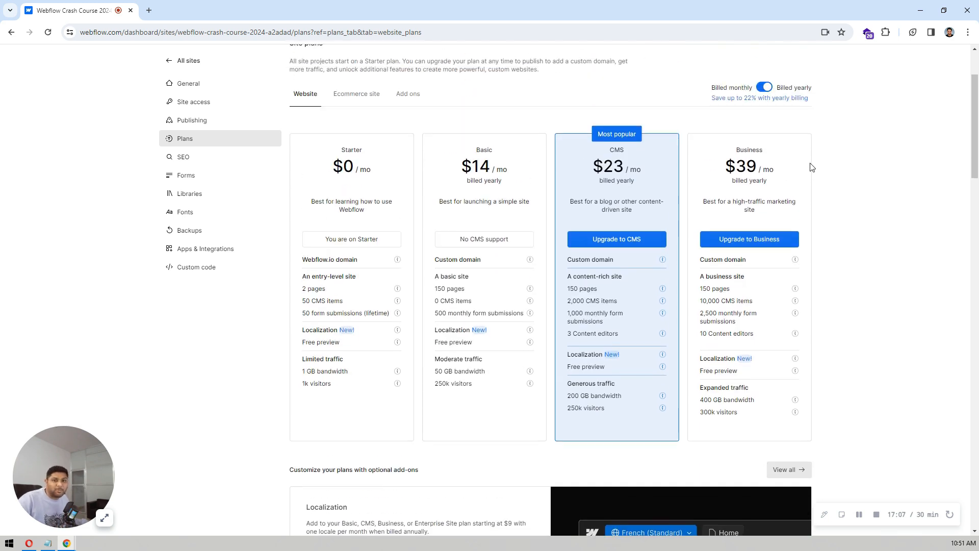
scroll(812, 167, up, 2)
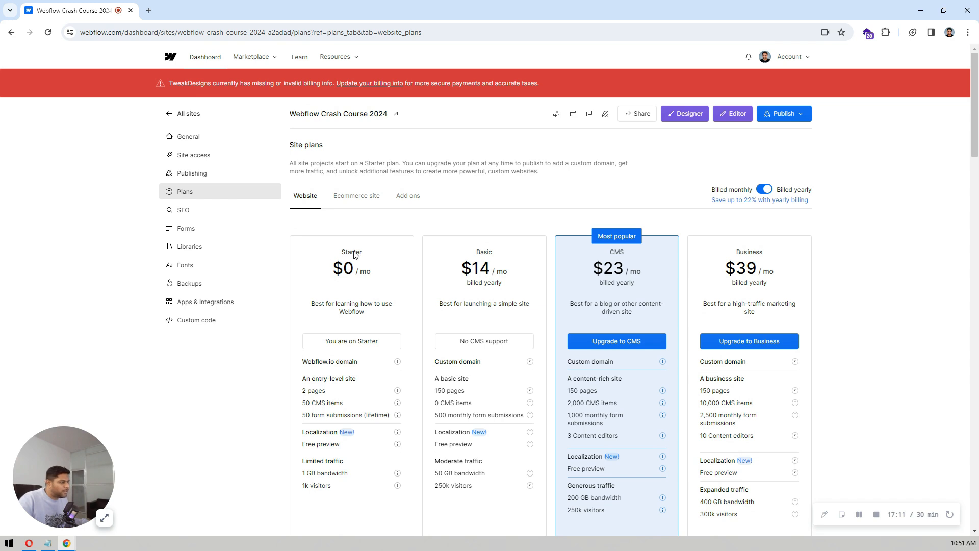
- Open the site's Publishing settings and examine the staging, production domain, 301 redirect and advanced publishing options
click(193, 174)
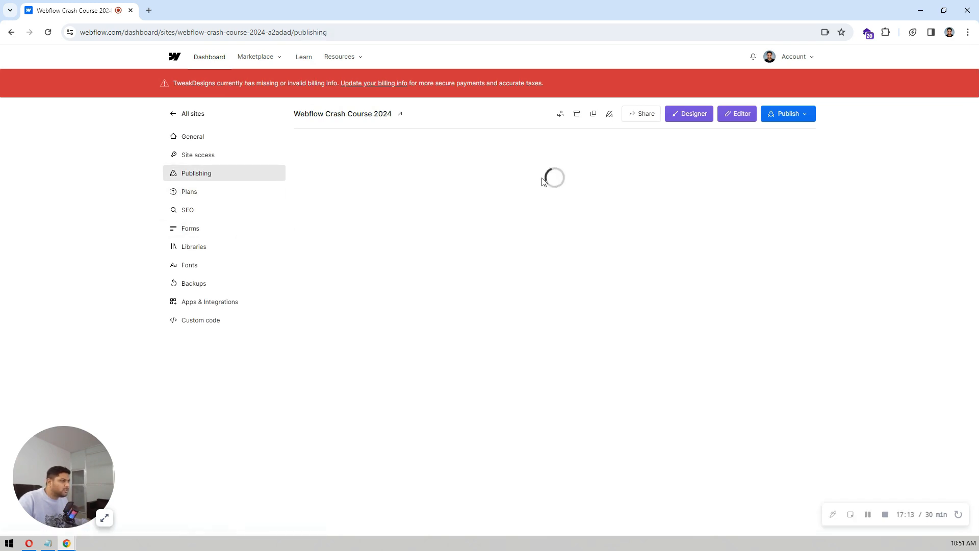
scroll(682, 199, down, 3)
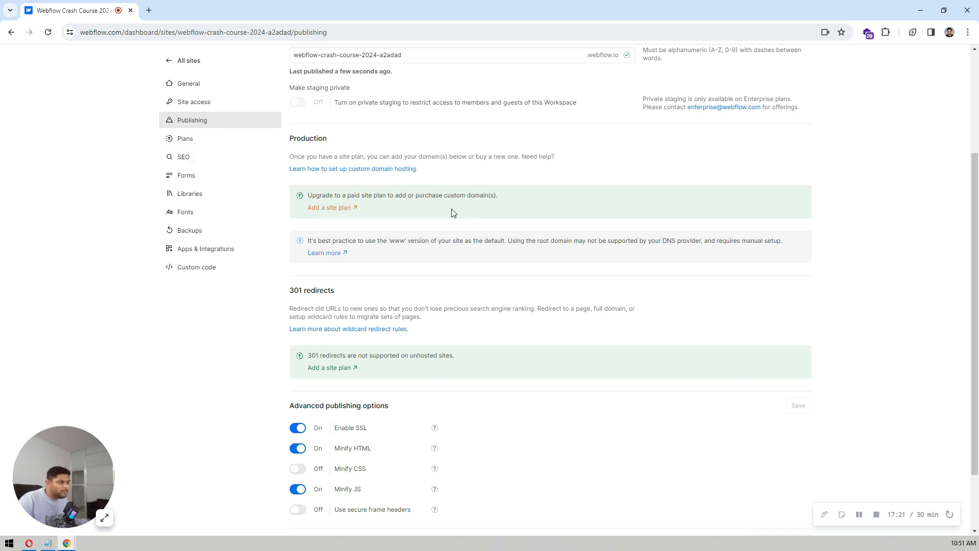
scroll(594, 211, up, 3)
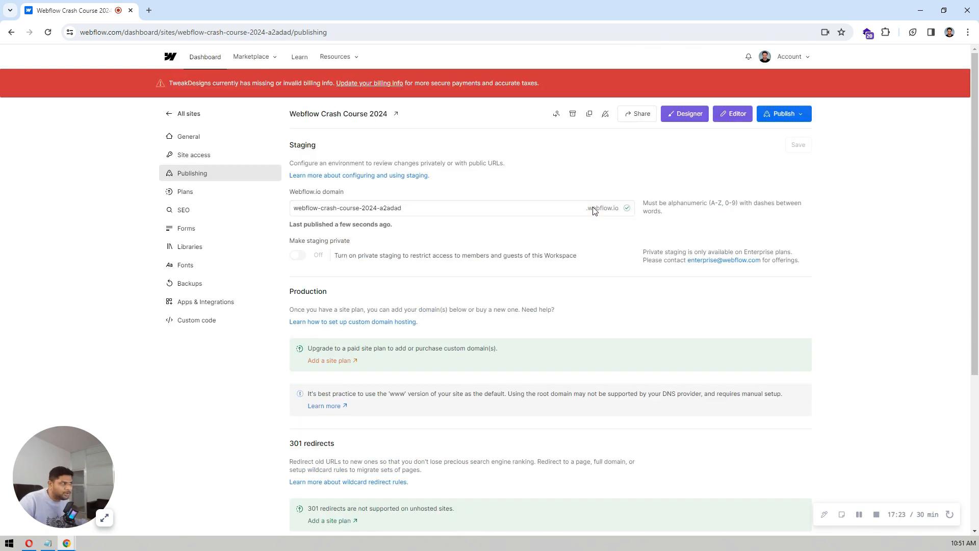
click(106, 519)
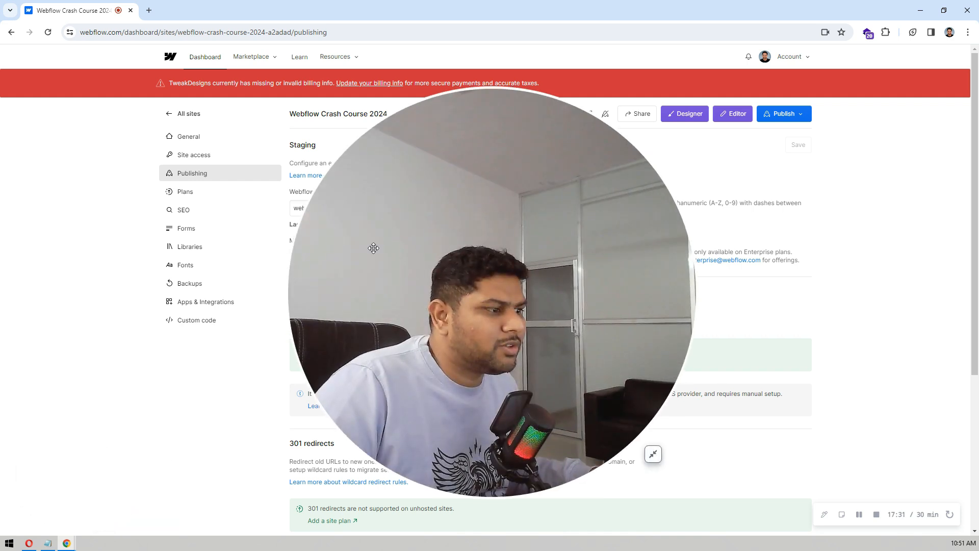